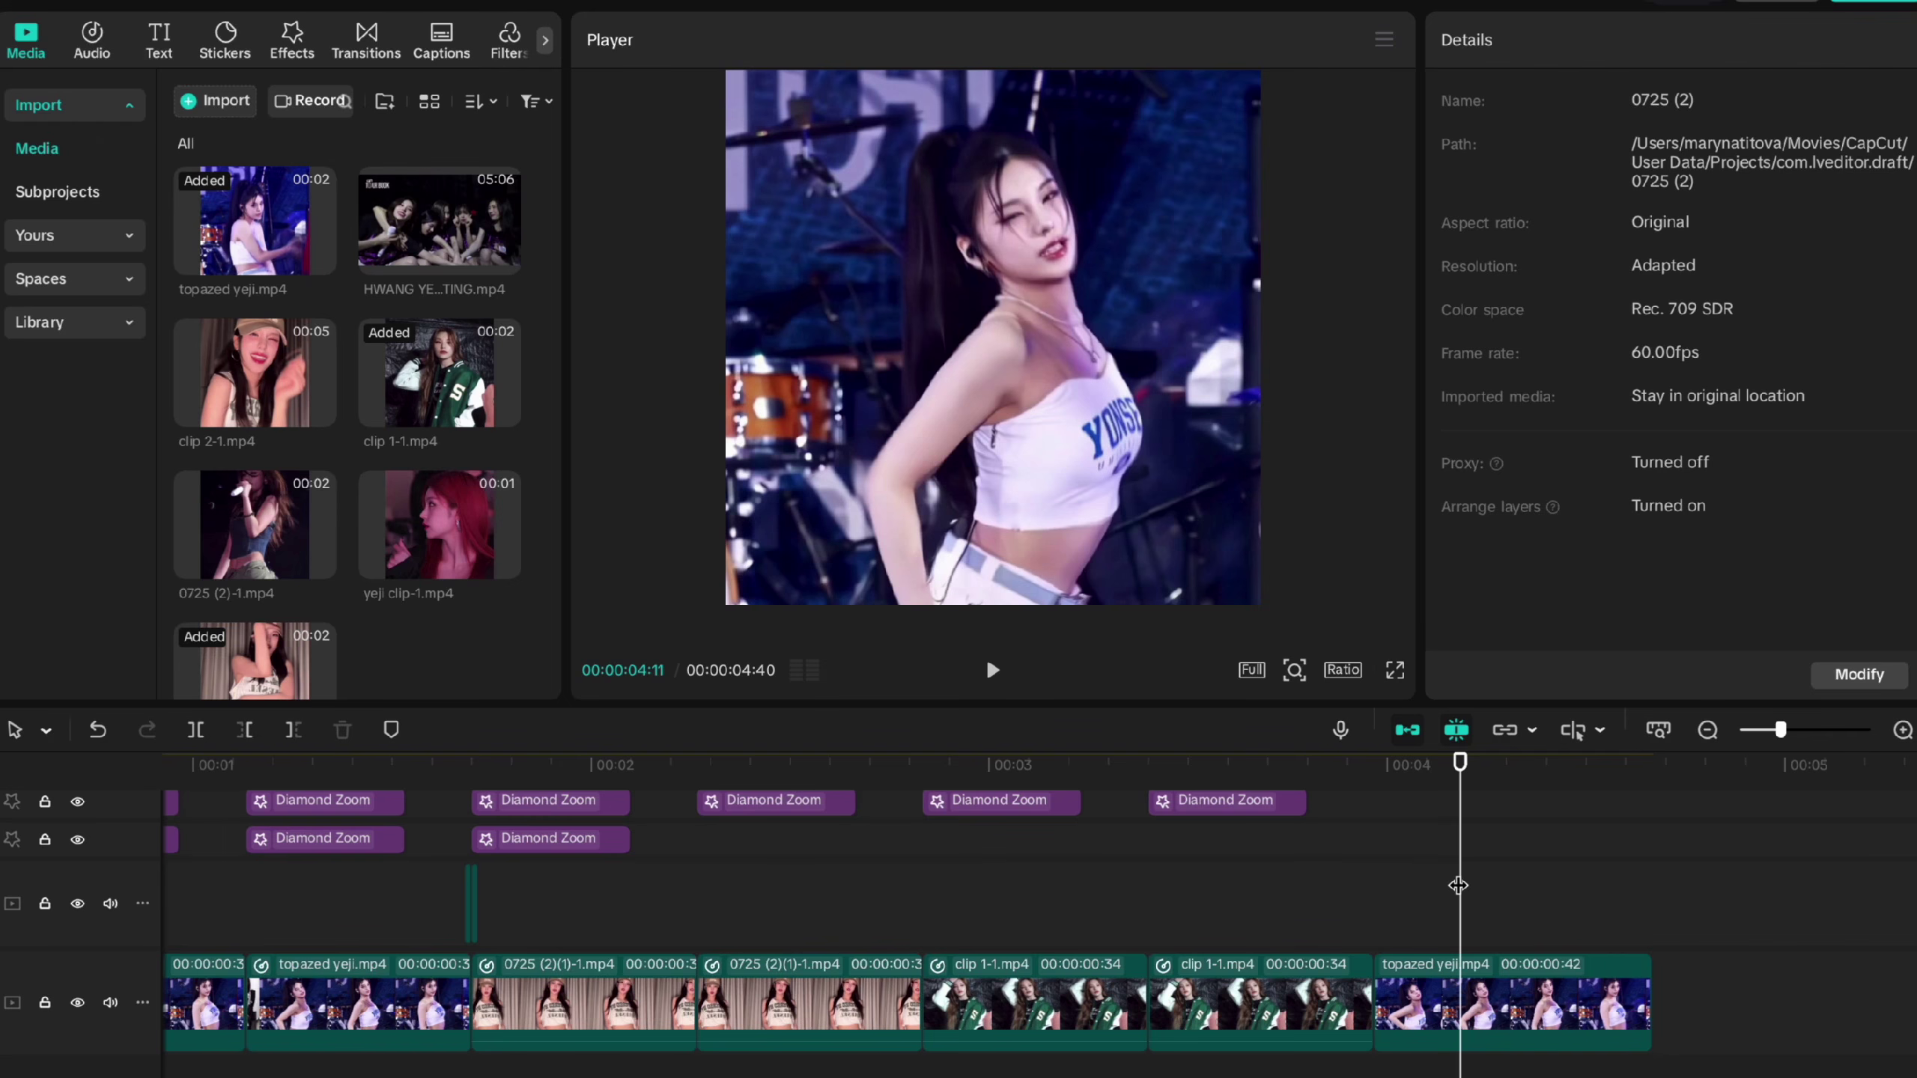
pyautogui.moveTo(1261, 1066)
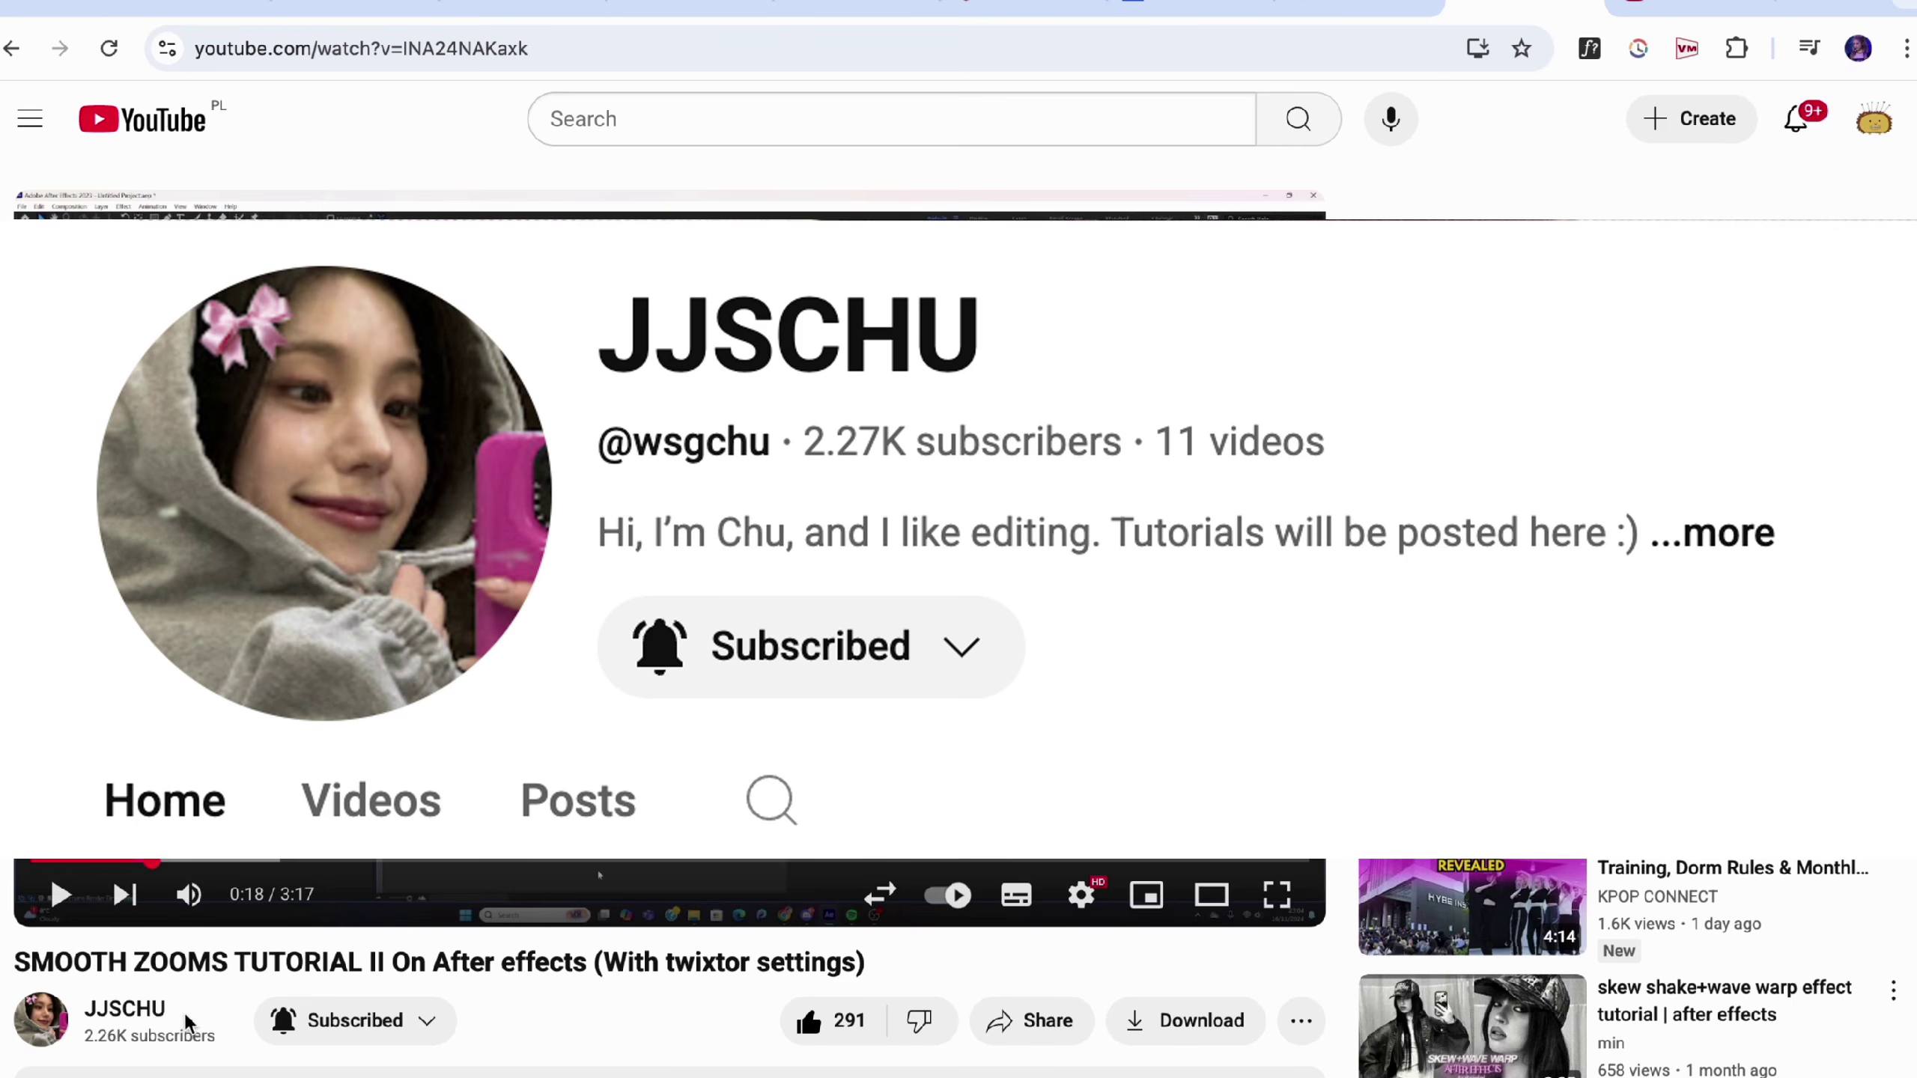
pyautogui.moveTo(168, 1012); pyautogui.dragTo(87, 1001)
pyautogui.click(567, 1041)
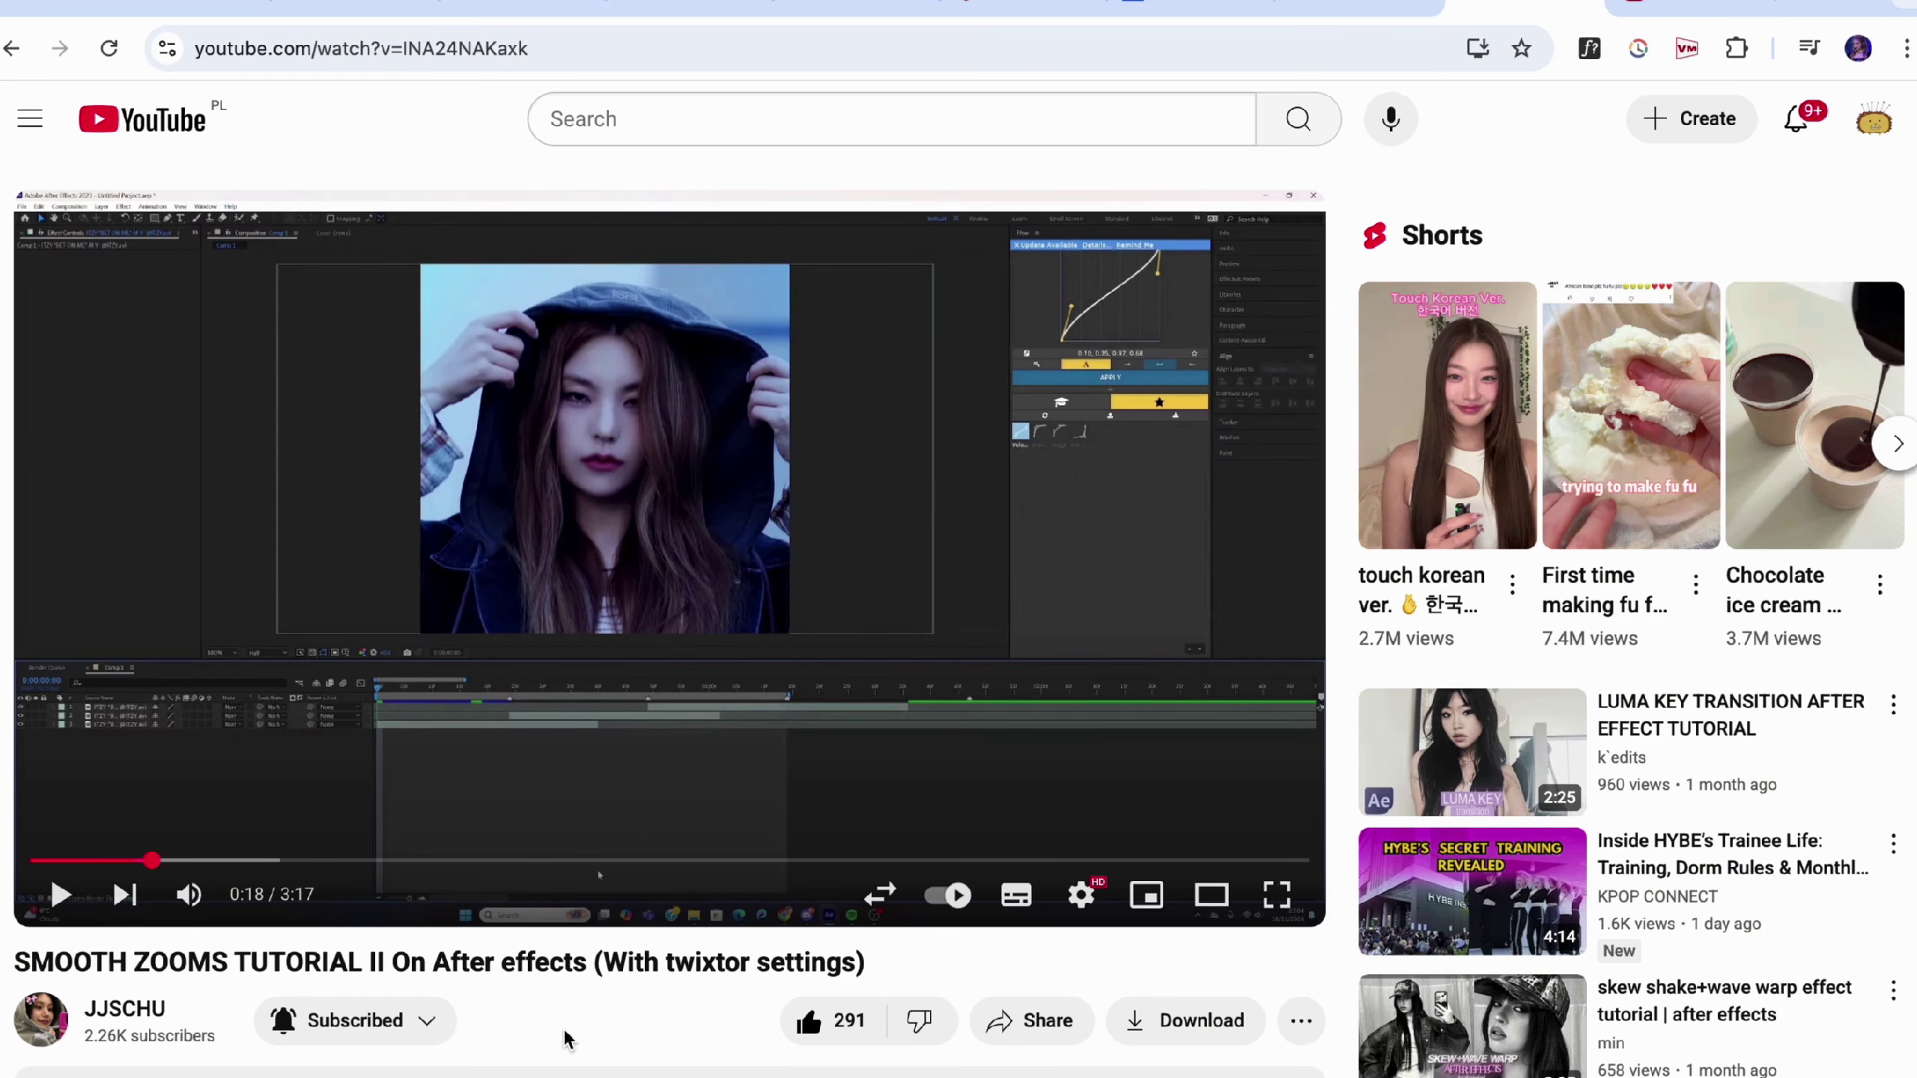
pyautogui.hotkey('ctrl', 'Right')
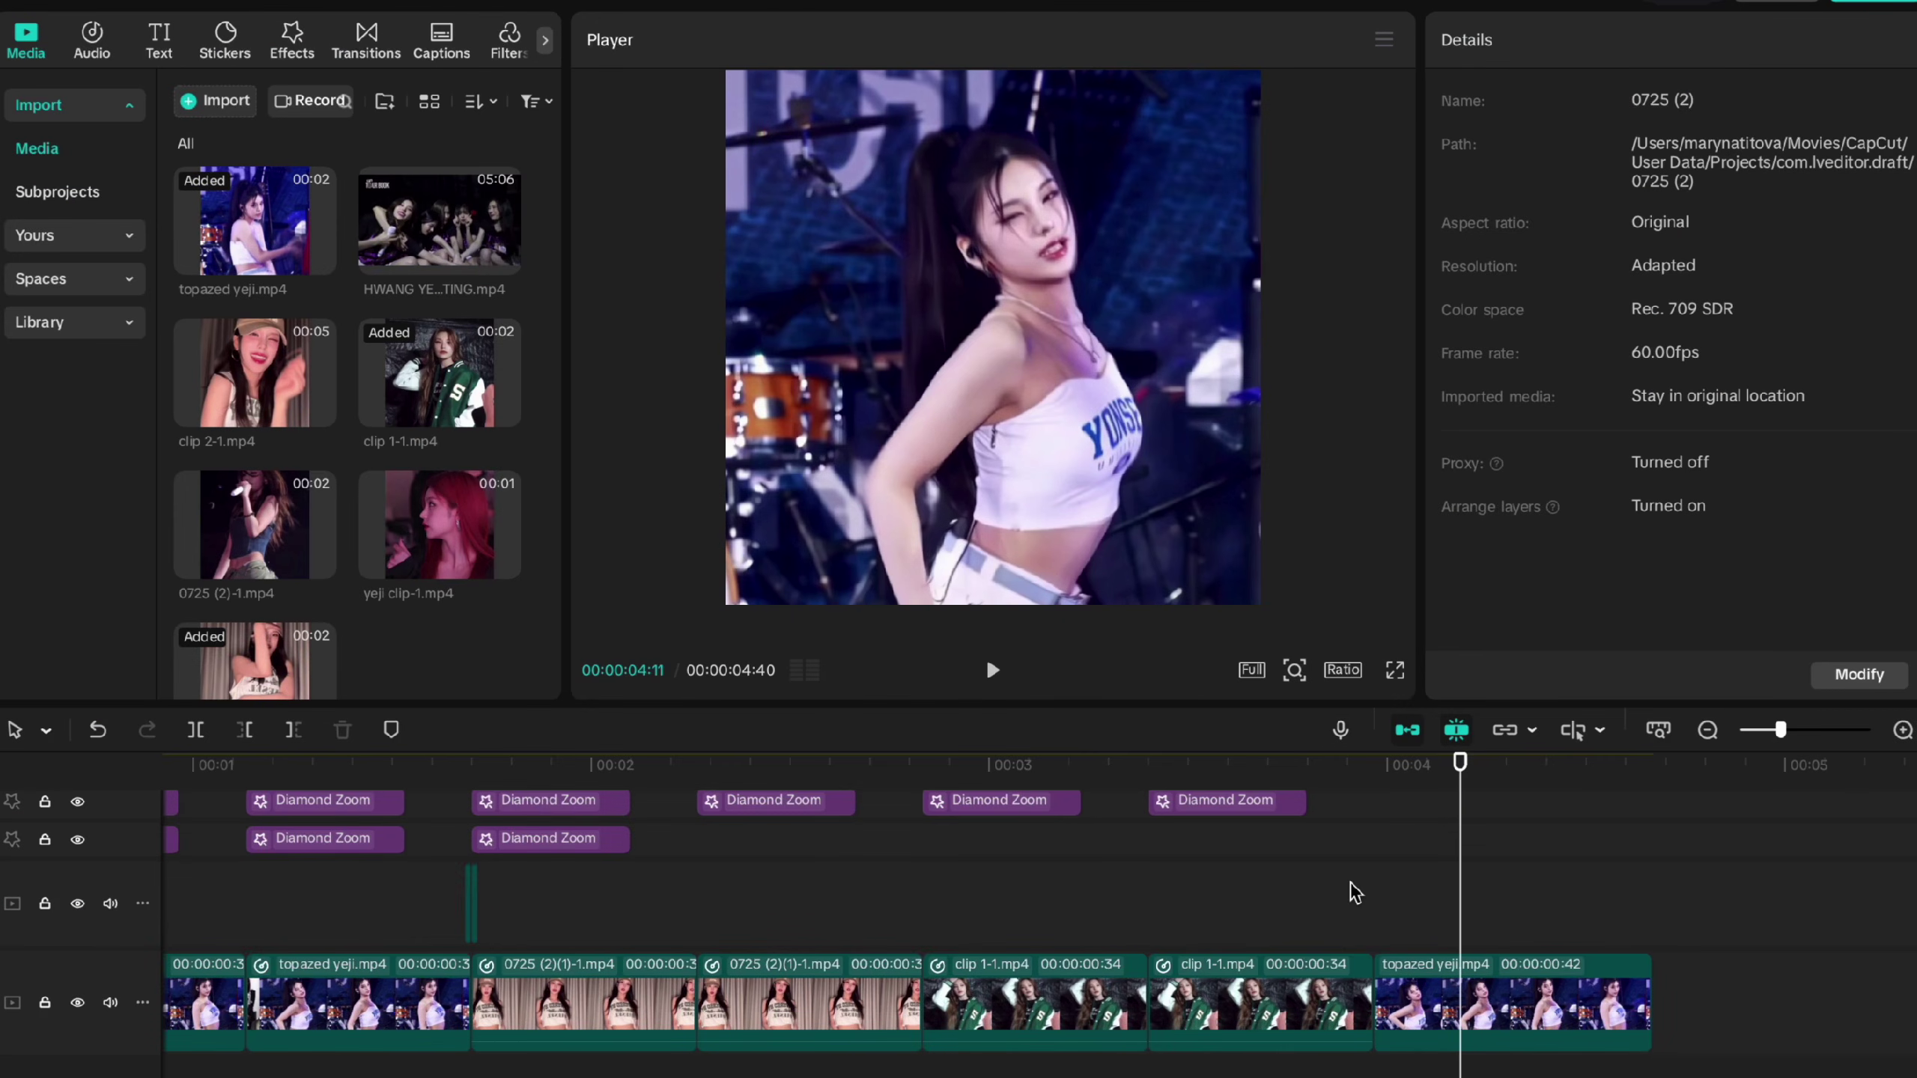
pyautogui.scroll(-3, 1351, 881)
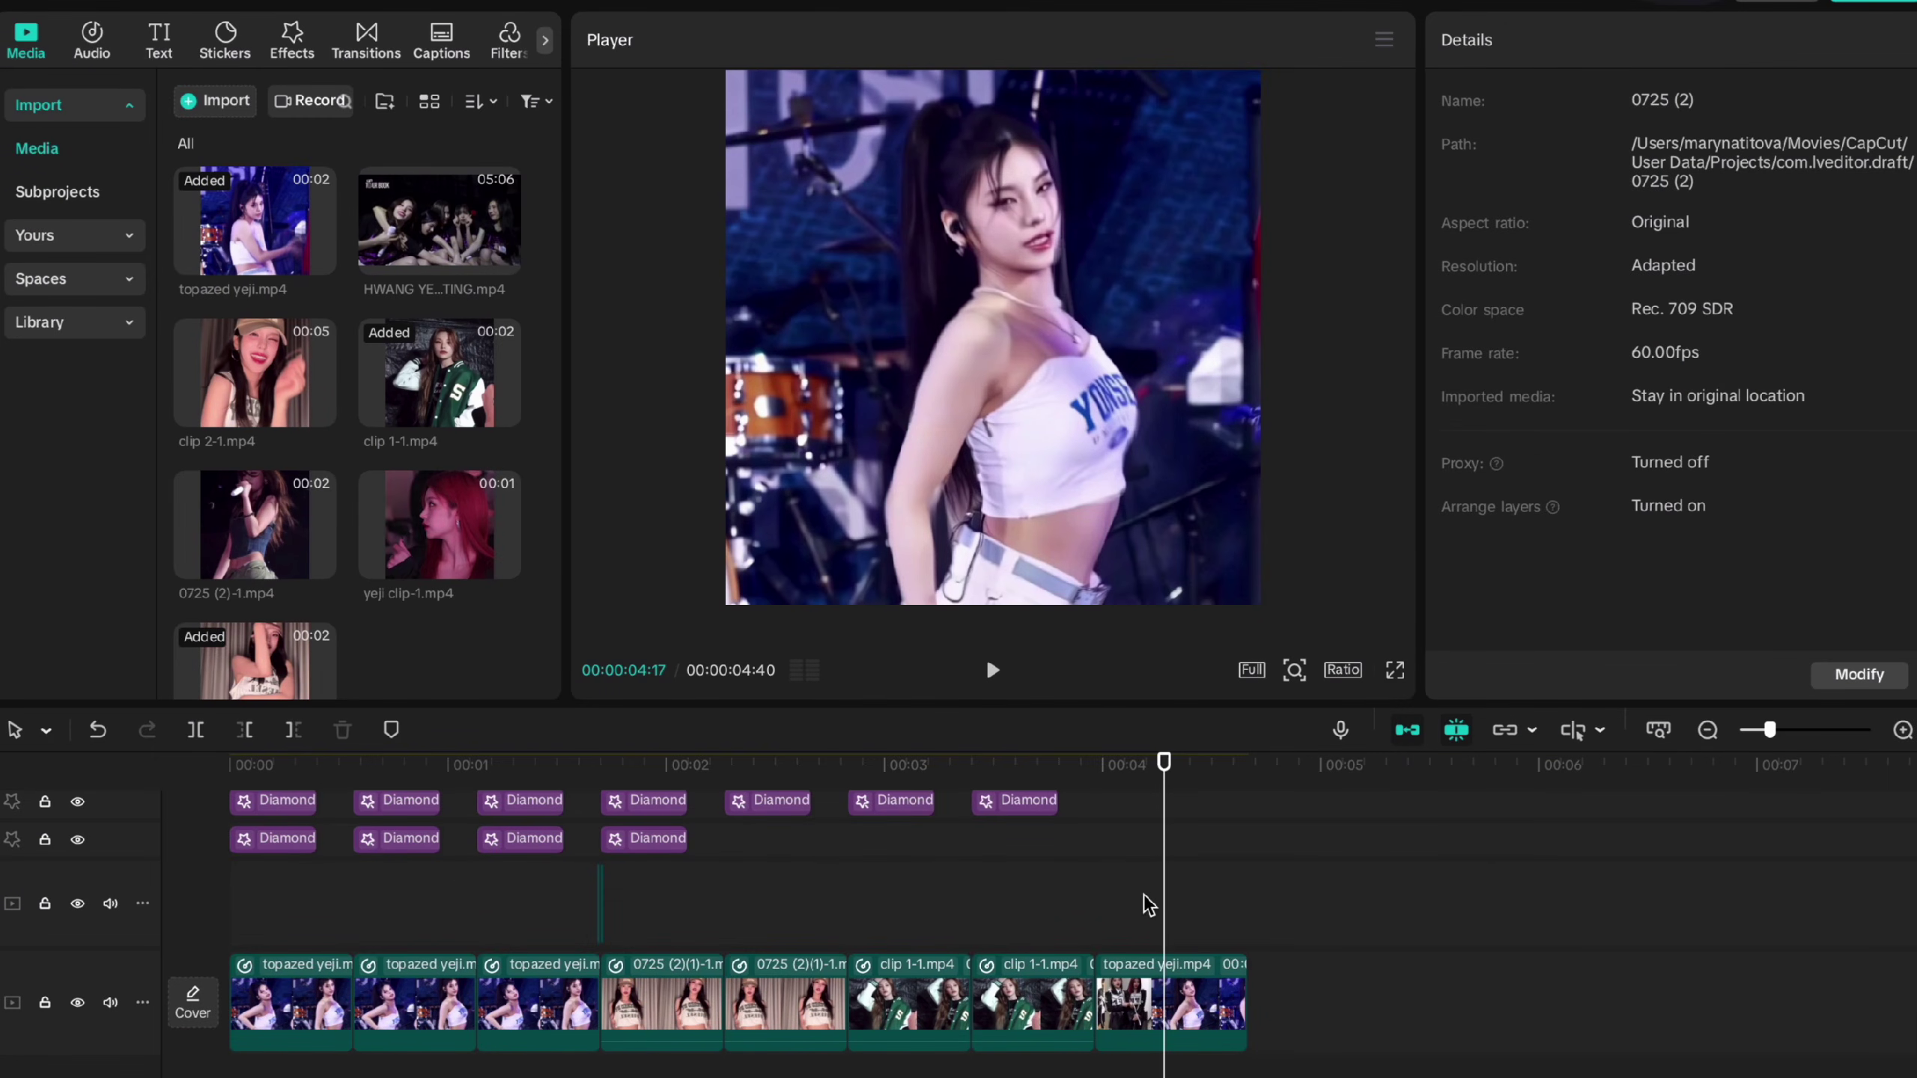
pyautogui.scroll(2, 1142, 903)
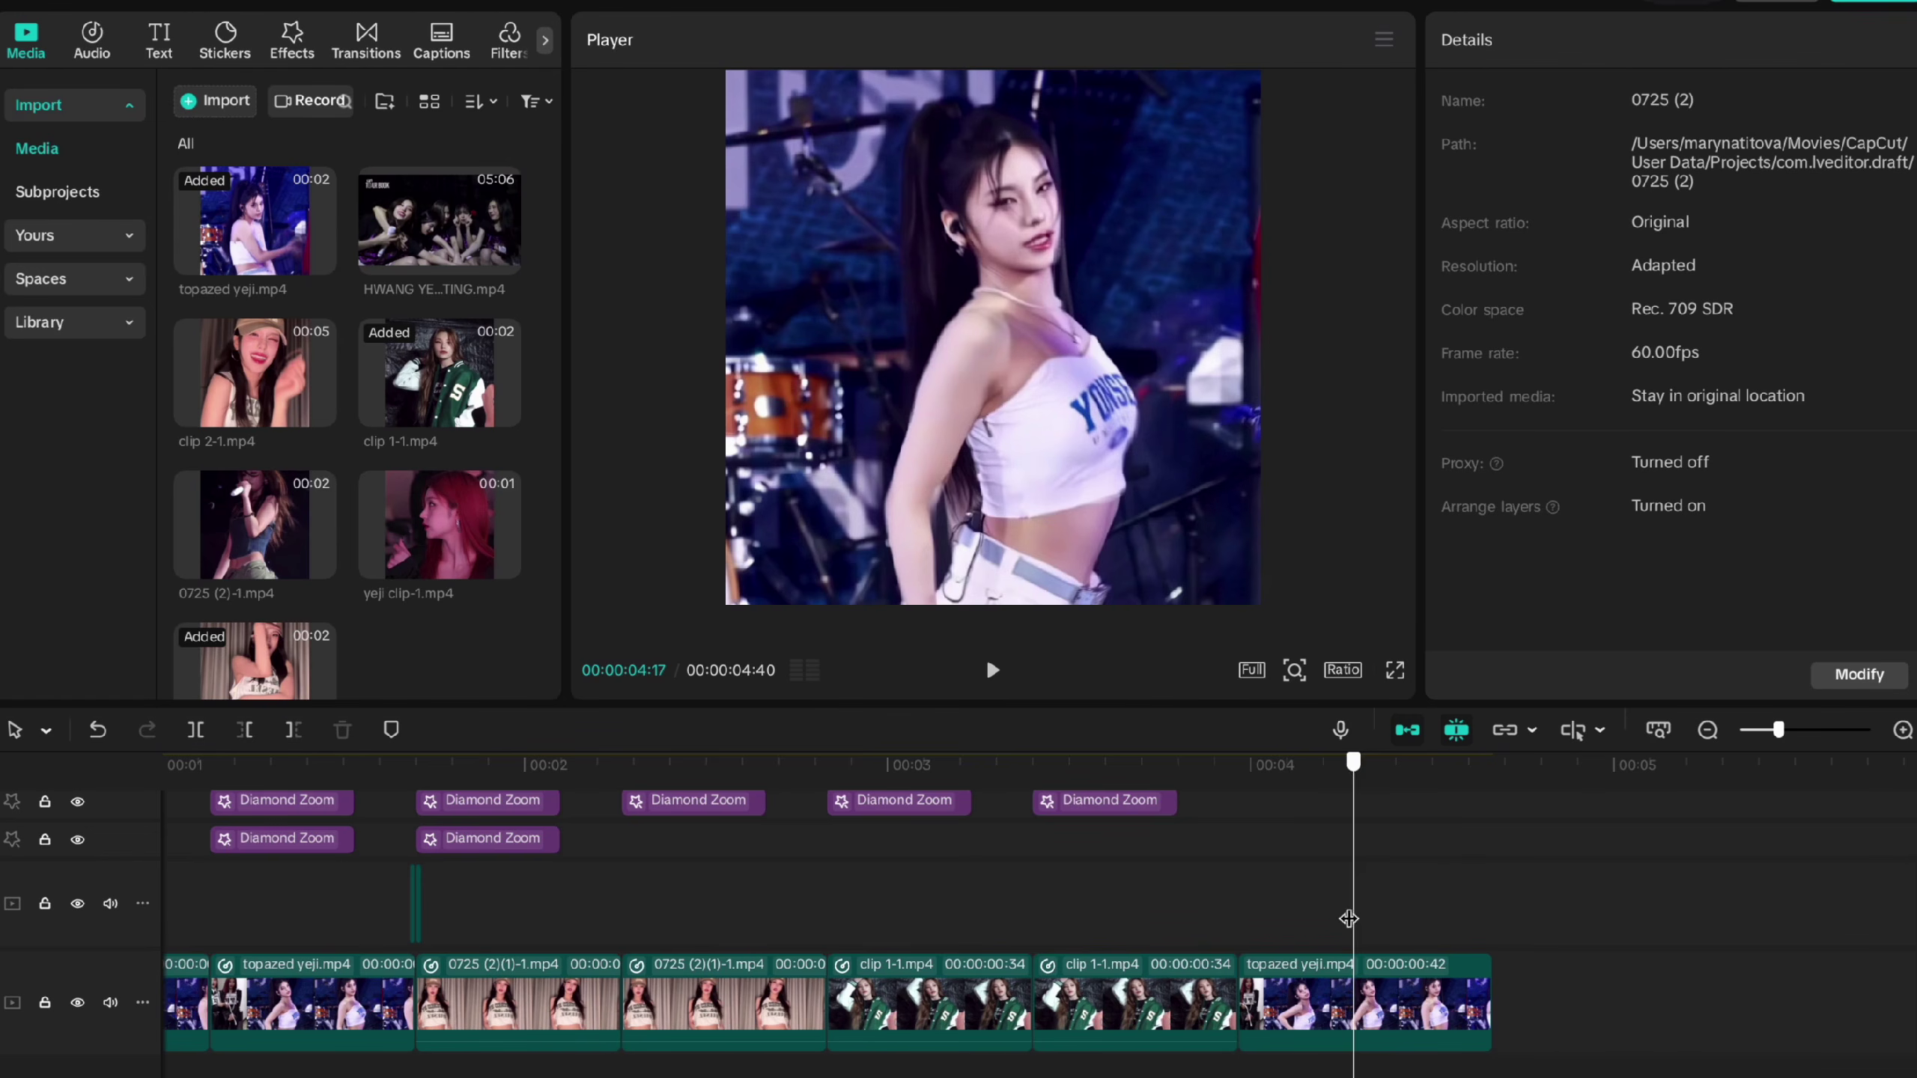
pyautogui.moveTo(1350, 914); pyautogui.dragTo(1335, 914)
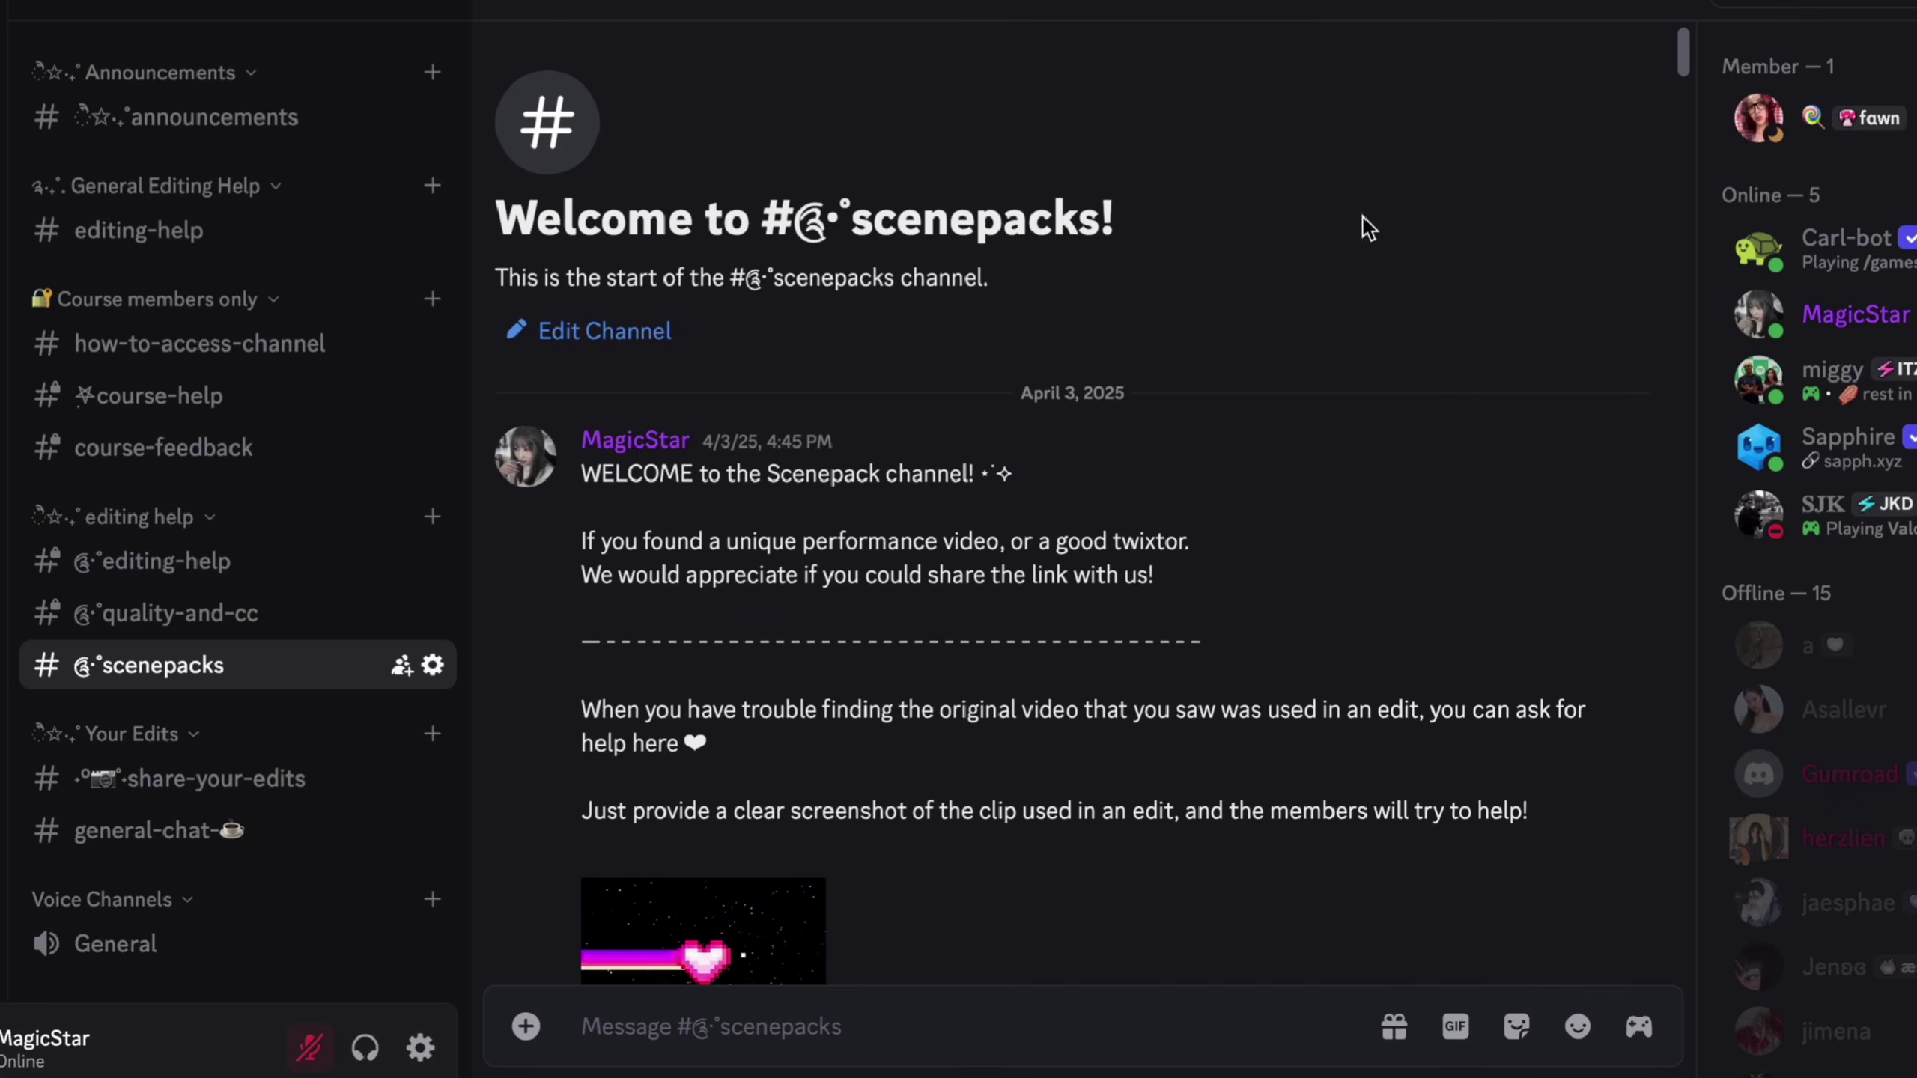
# Step: Switch to Discord and read through the scenepacks channel's welcome message, clip enhancement rules and member requests
pyautogui.scroll(-4, 1611, 220)
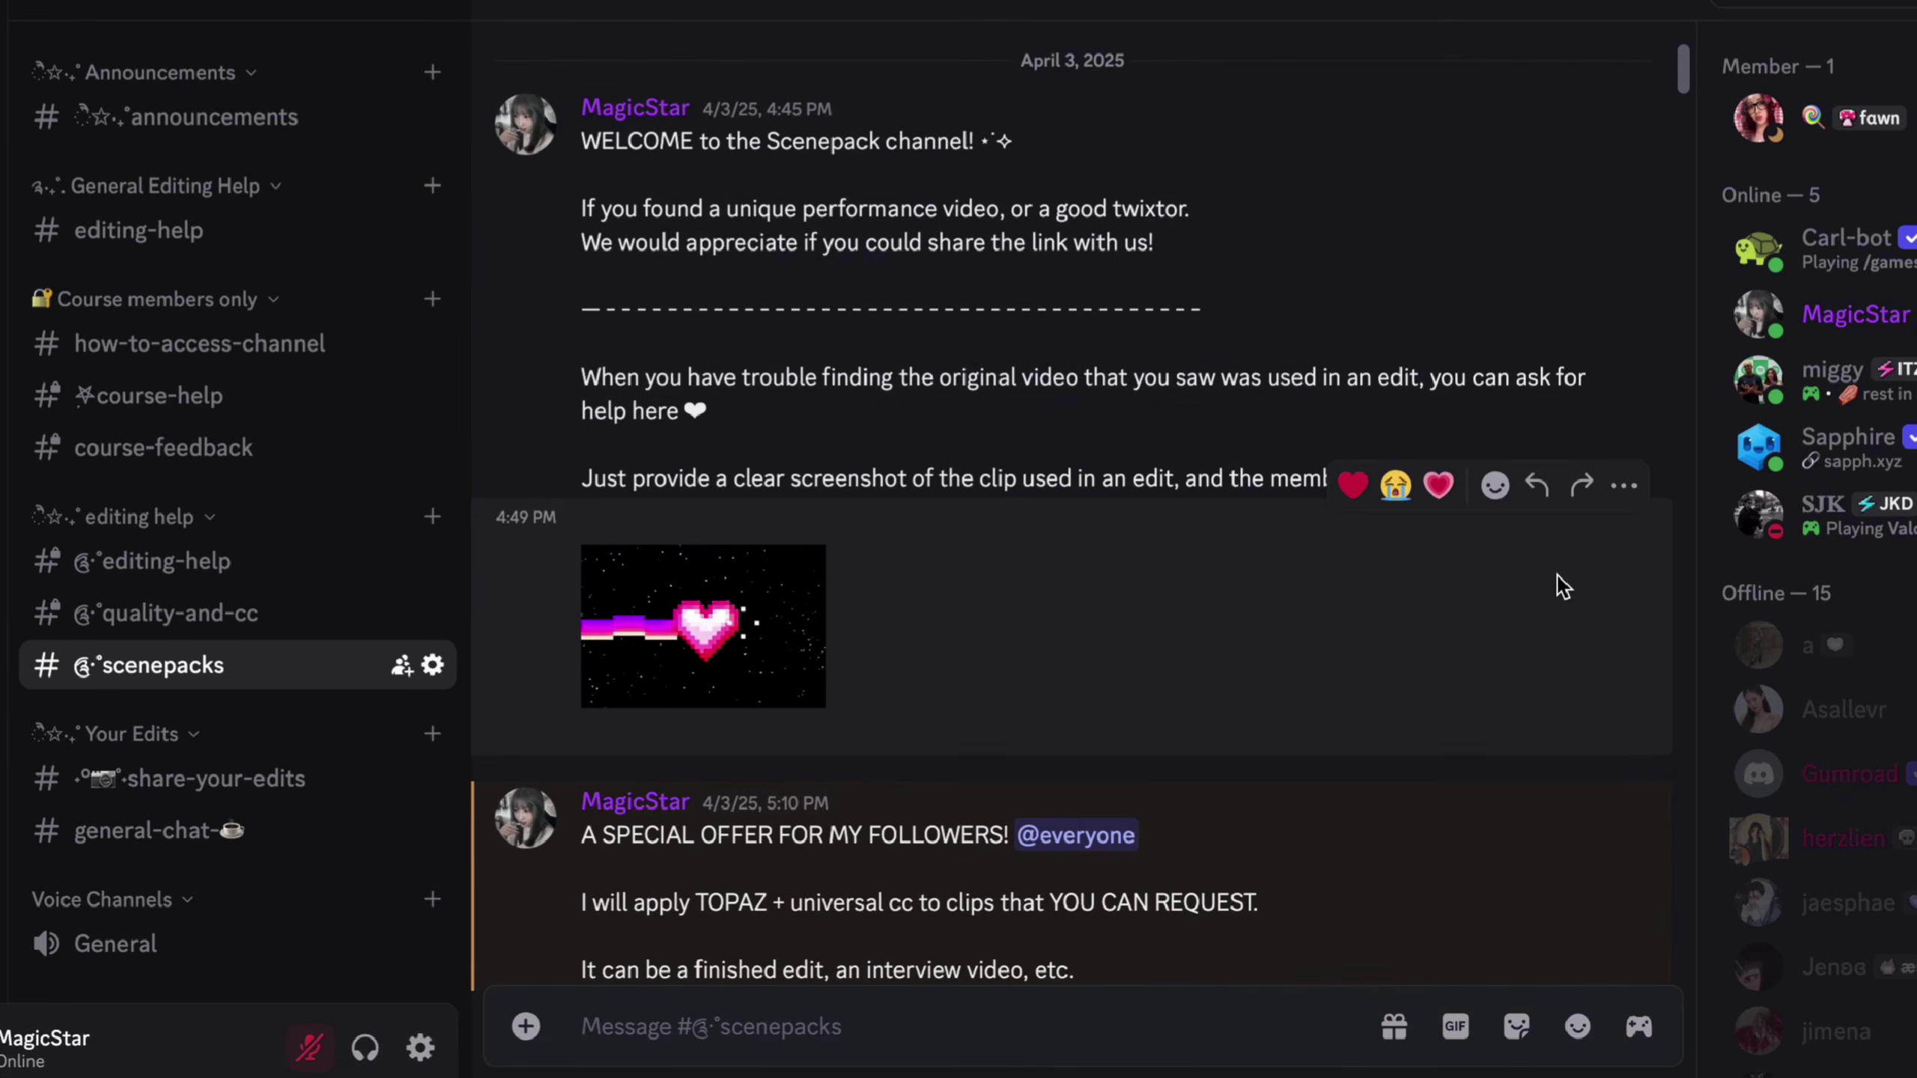
pyautogui.scroll(-4, 1558, 587)
pyautogui.scroll(-5, 1557, 576)
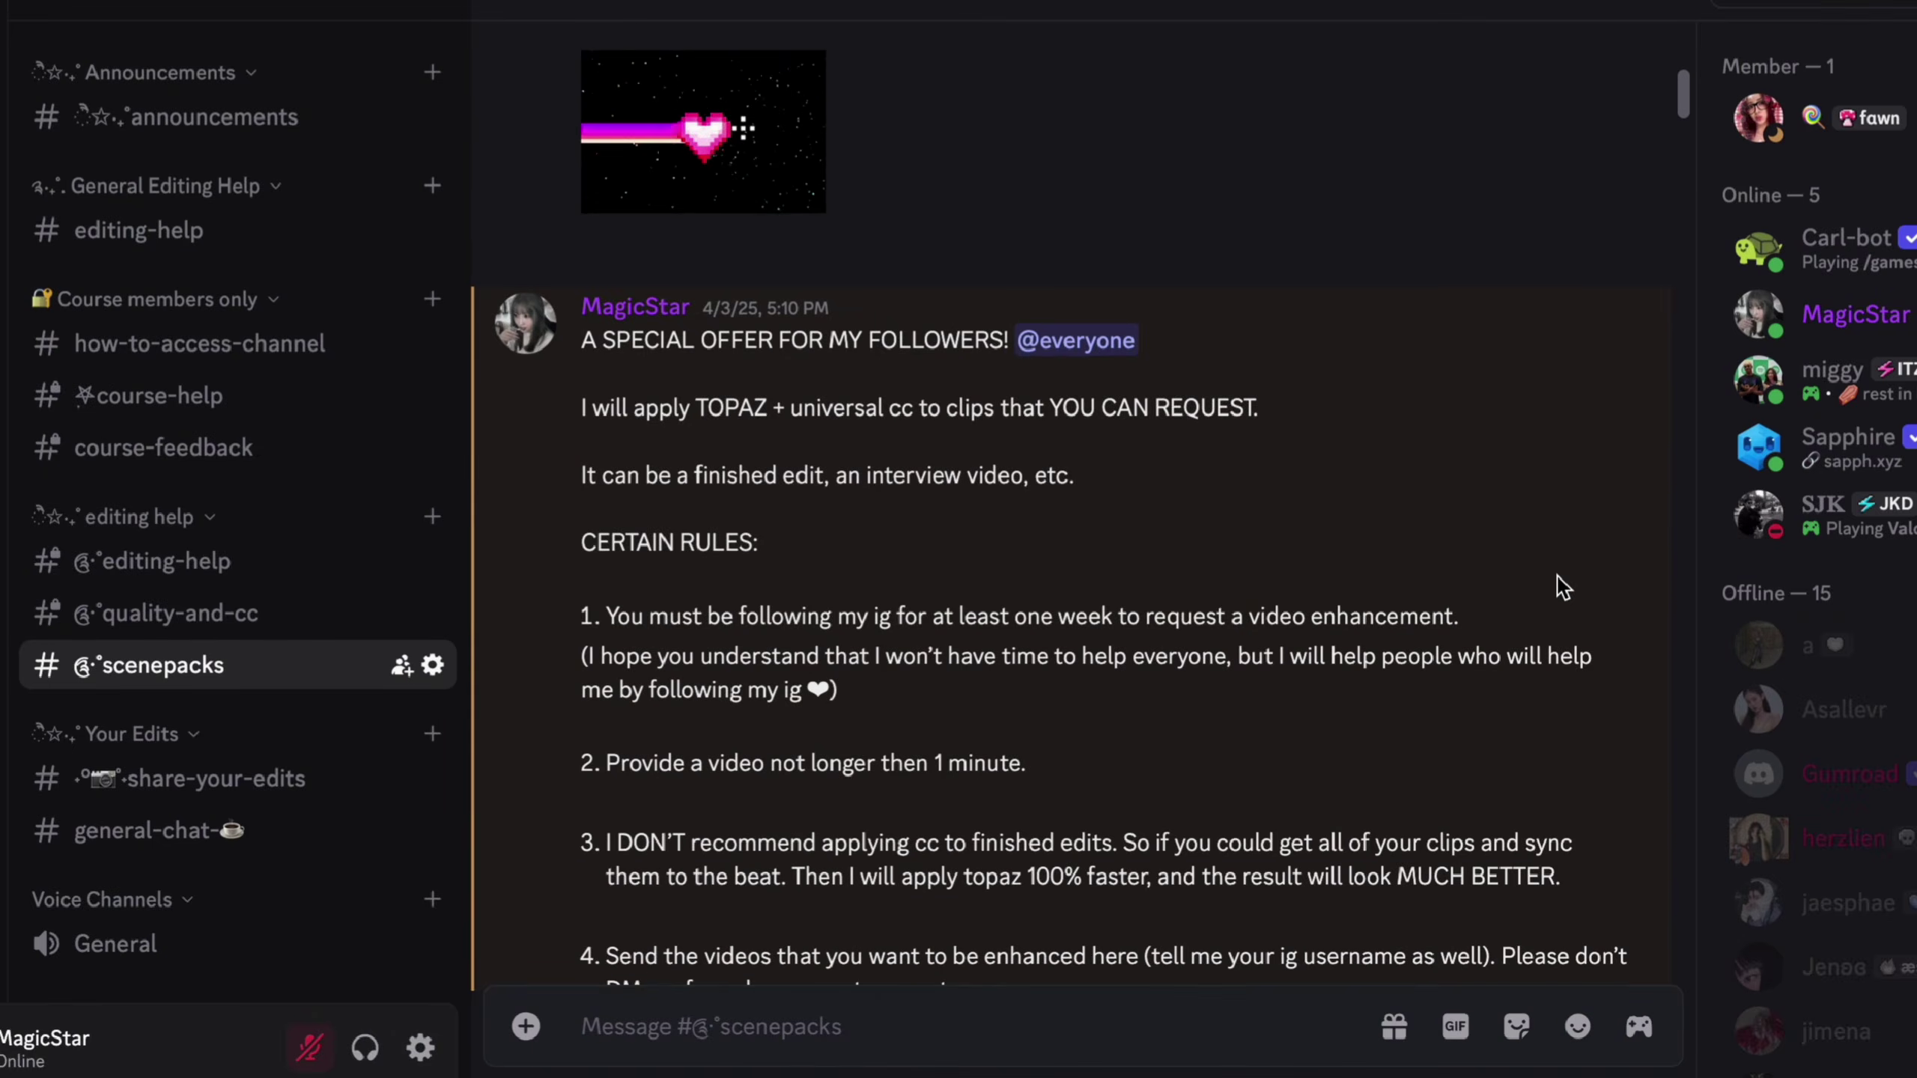
pyautogui.scroll(-4, 1557, 580)
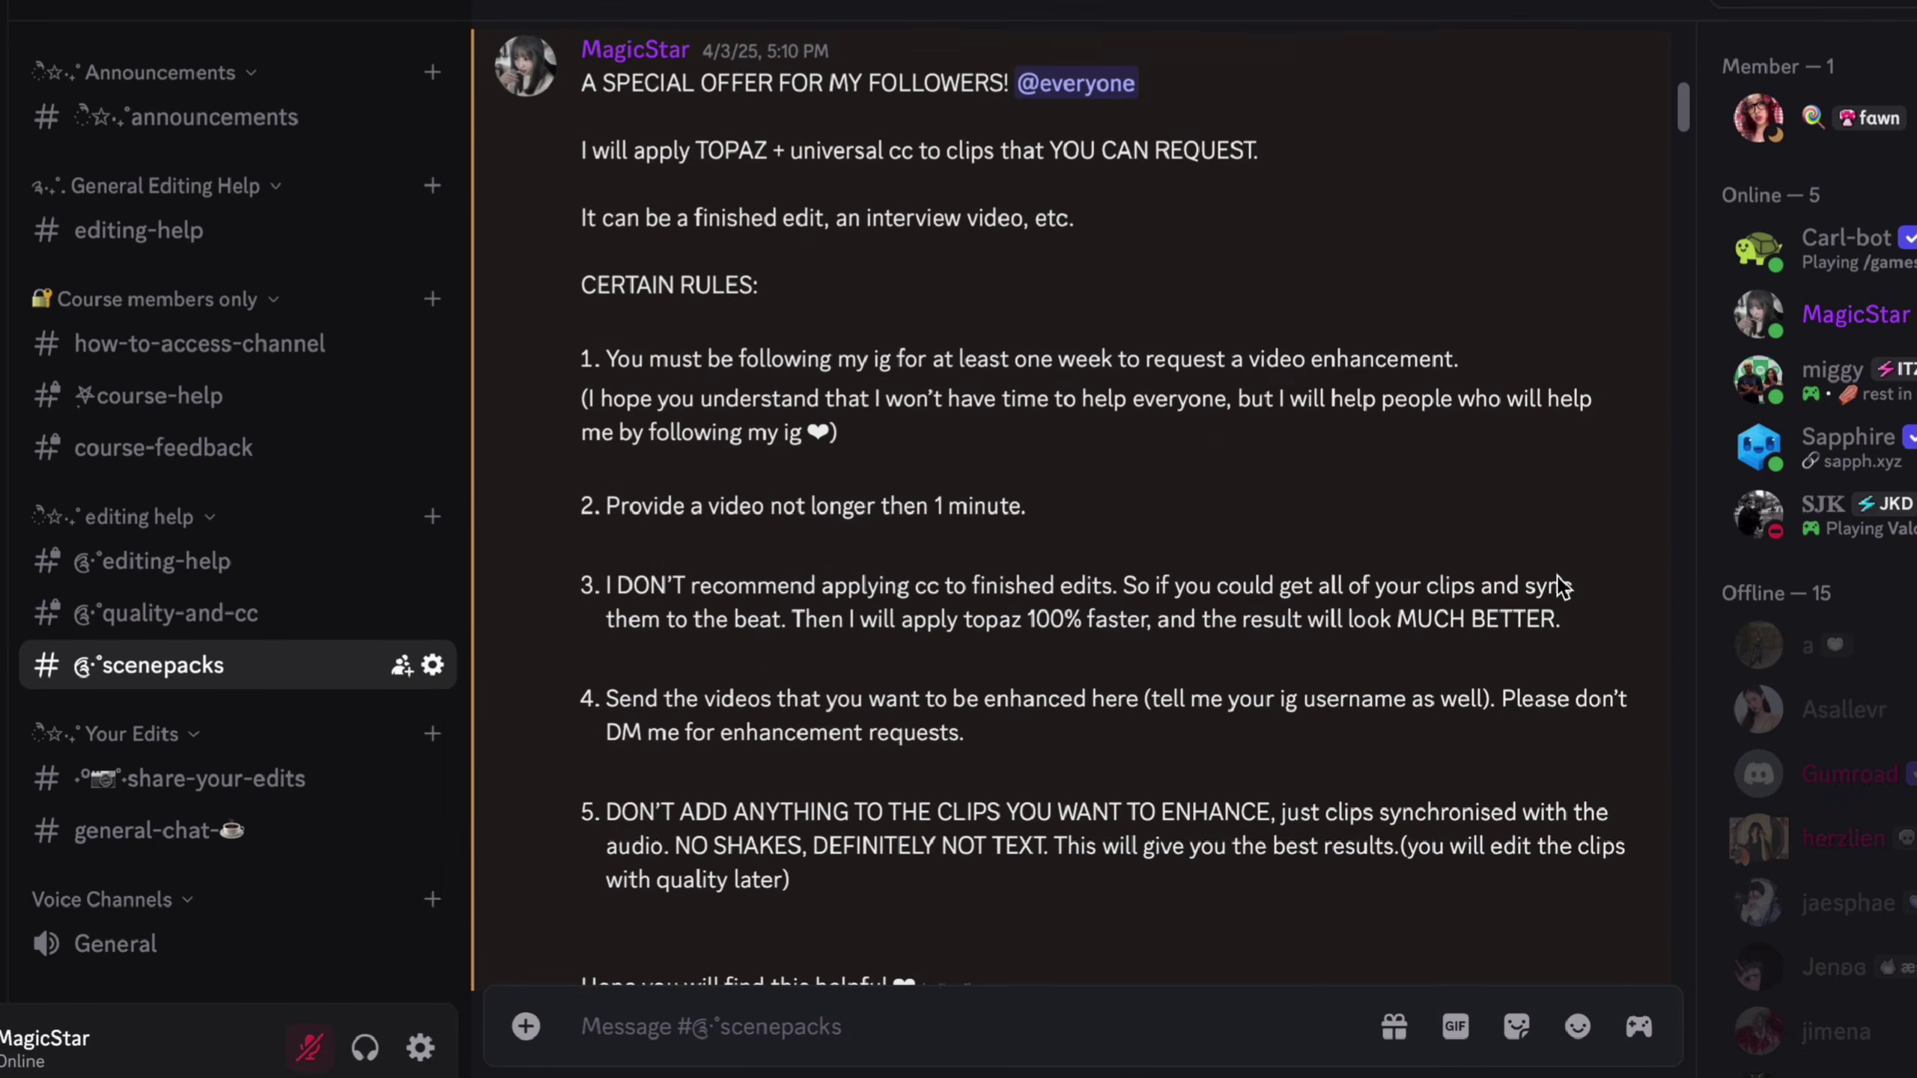
pyautogui.scroll(-4, 1558, 586)
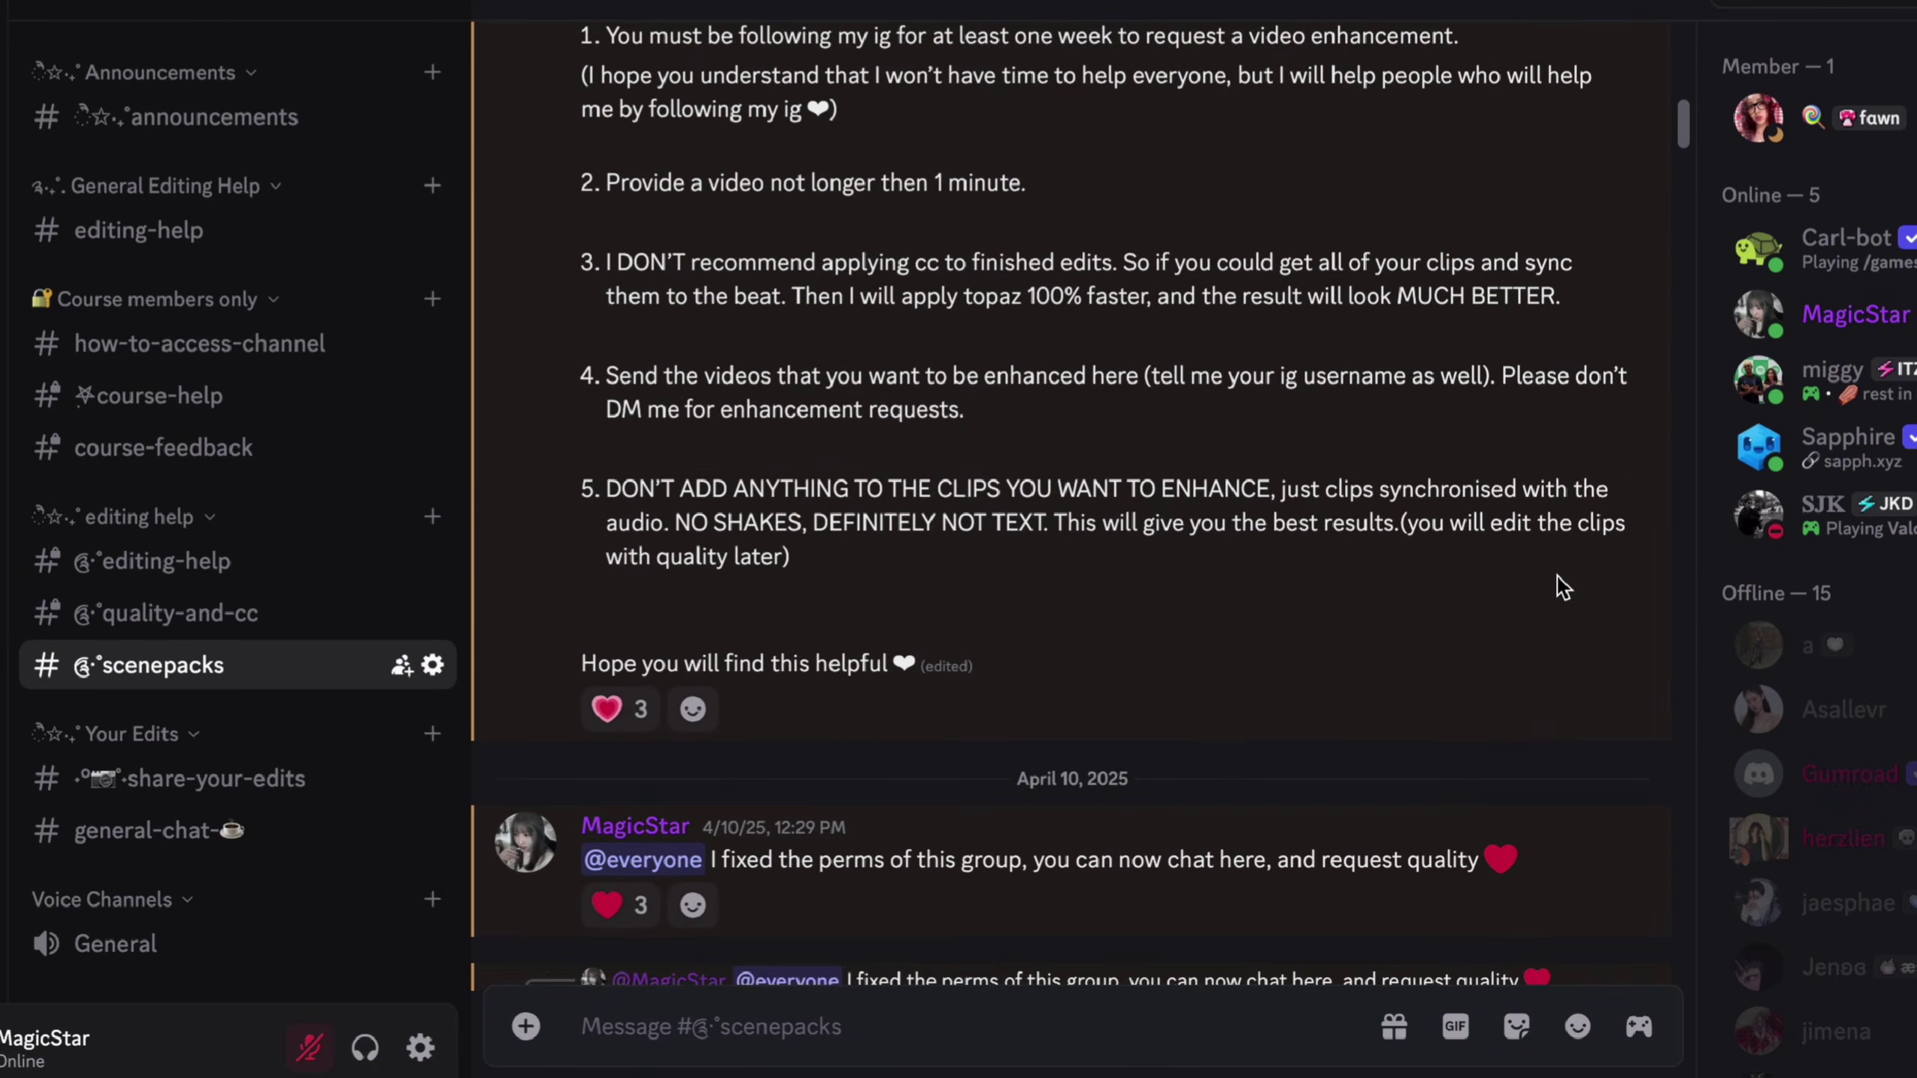
pyautogui.scroll(-4, 1557, 575)
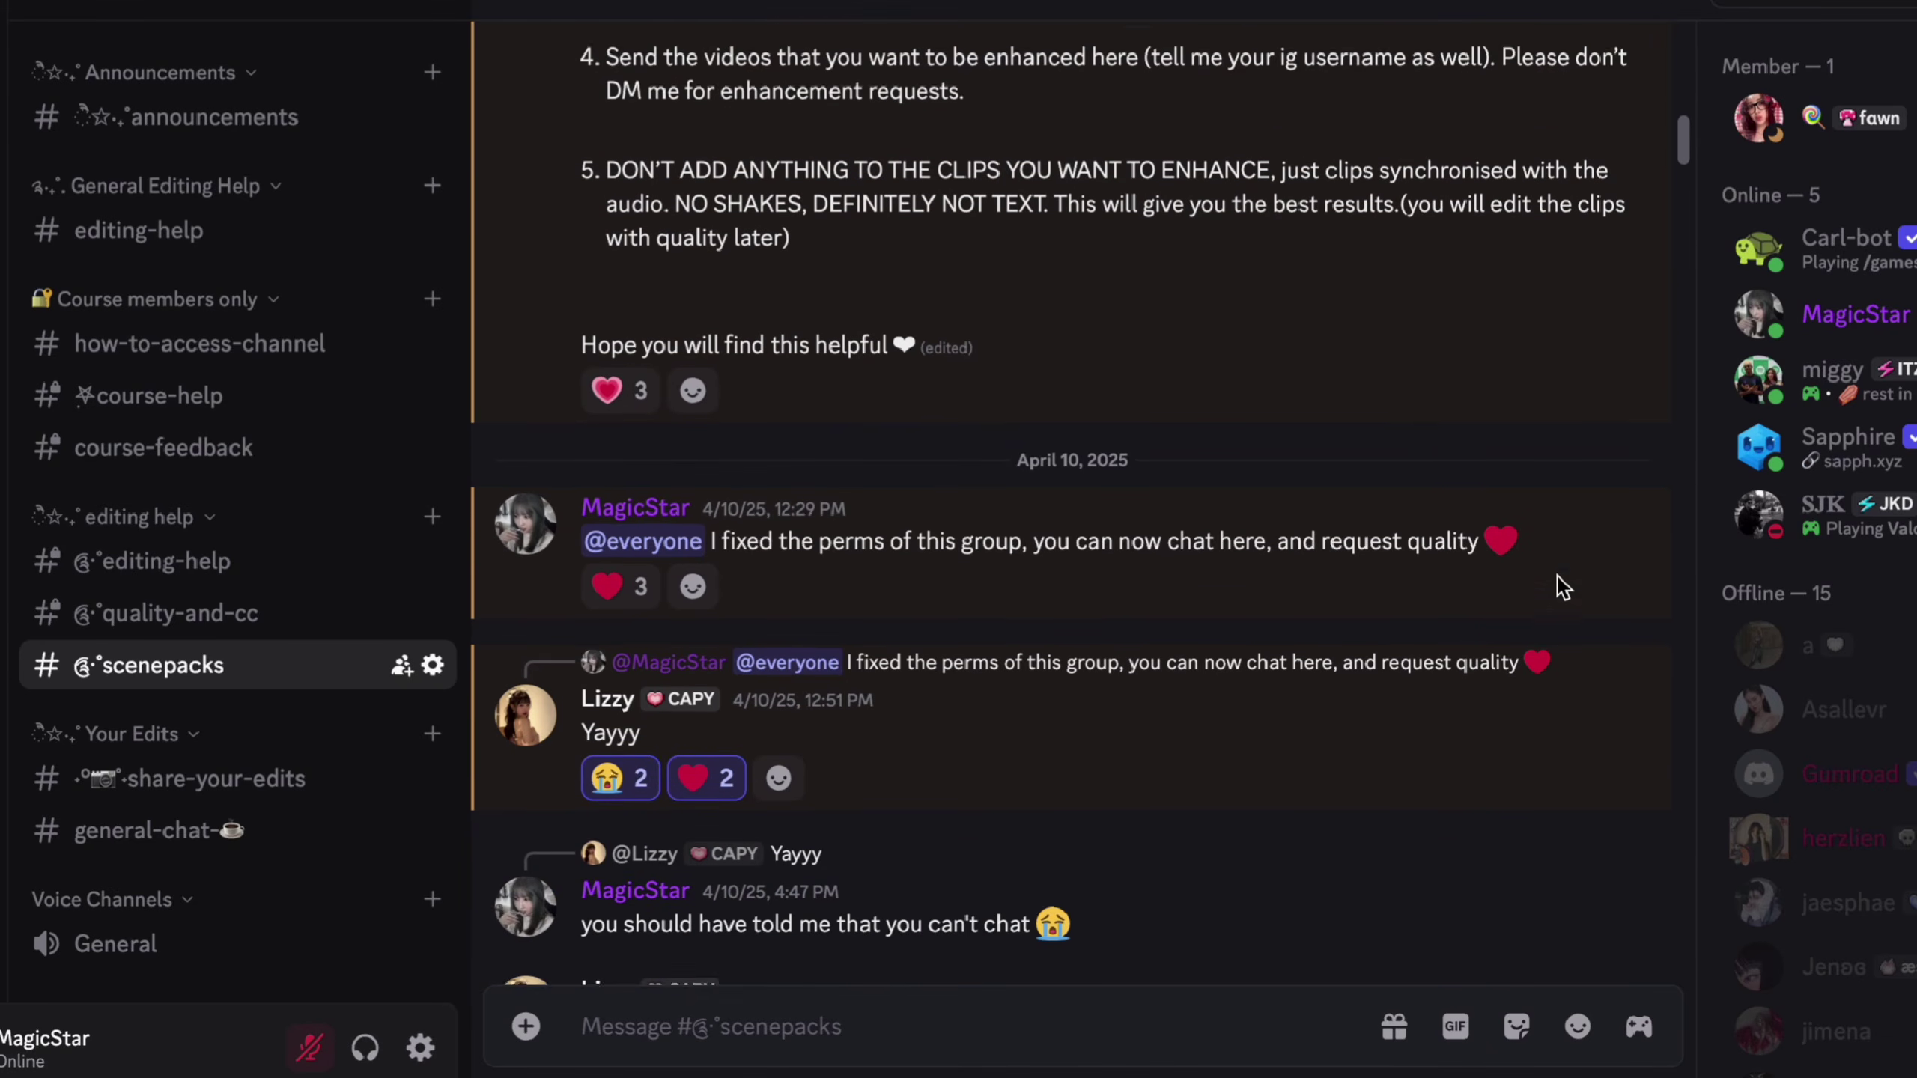
pyautogui.scroll(-6, 1558, 575)
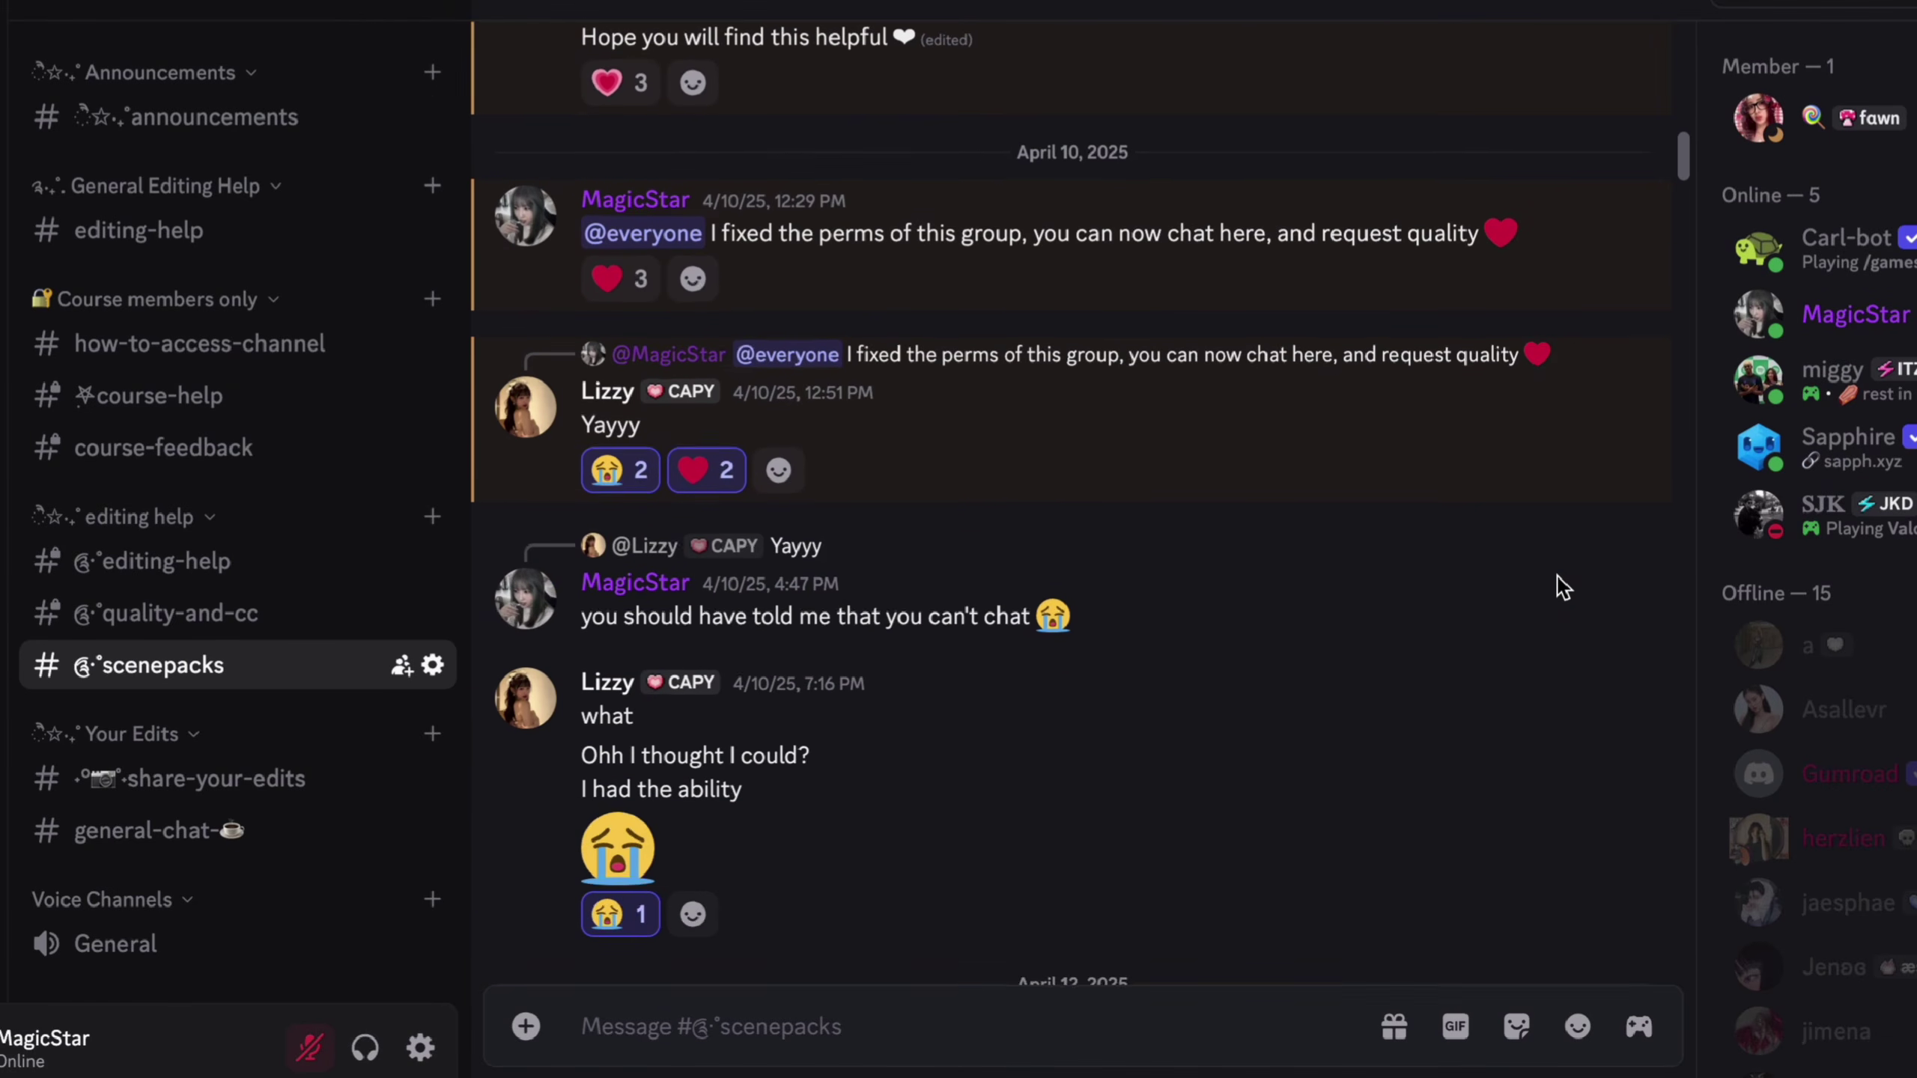
pyautogui.scroll(-15, 1558, 575)
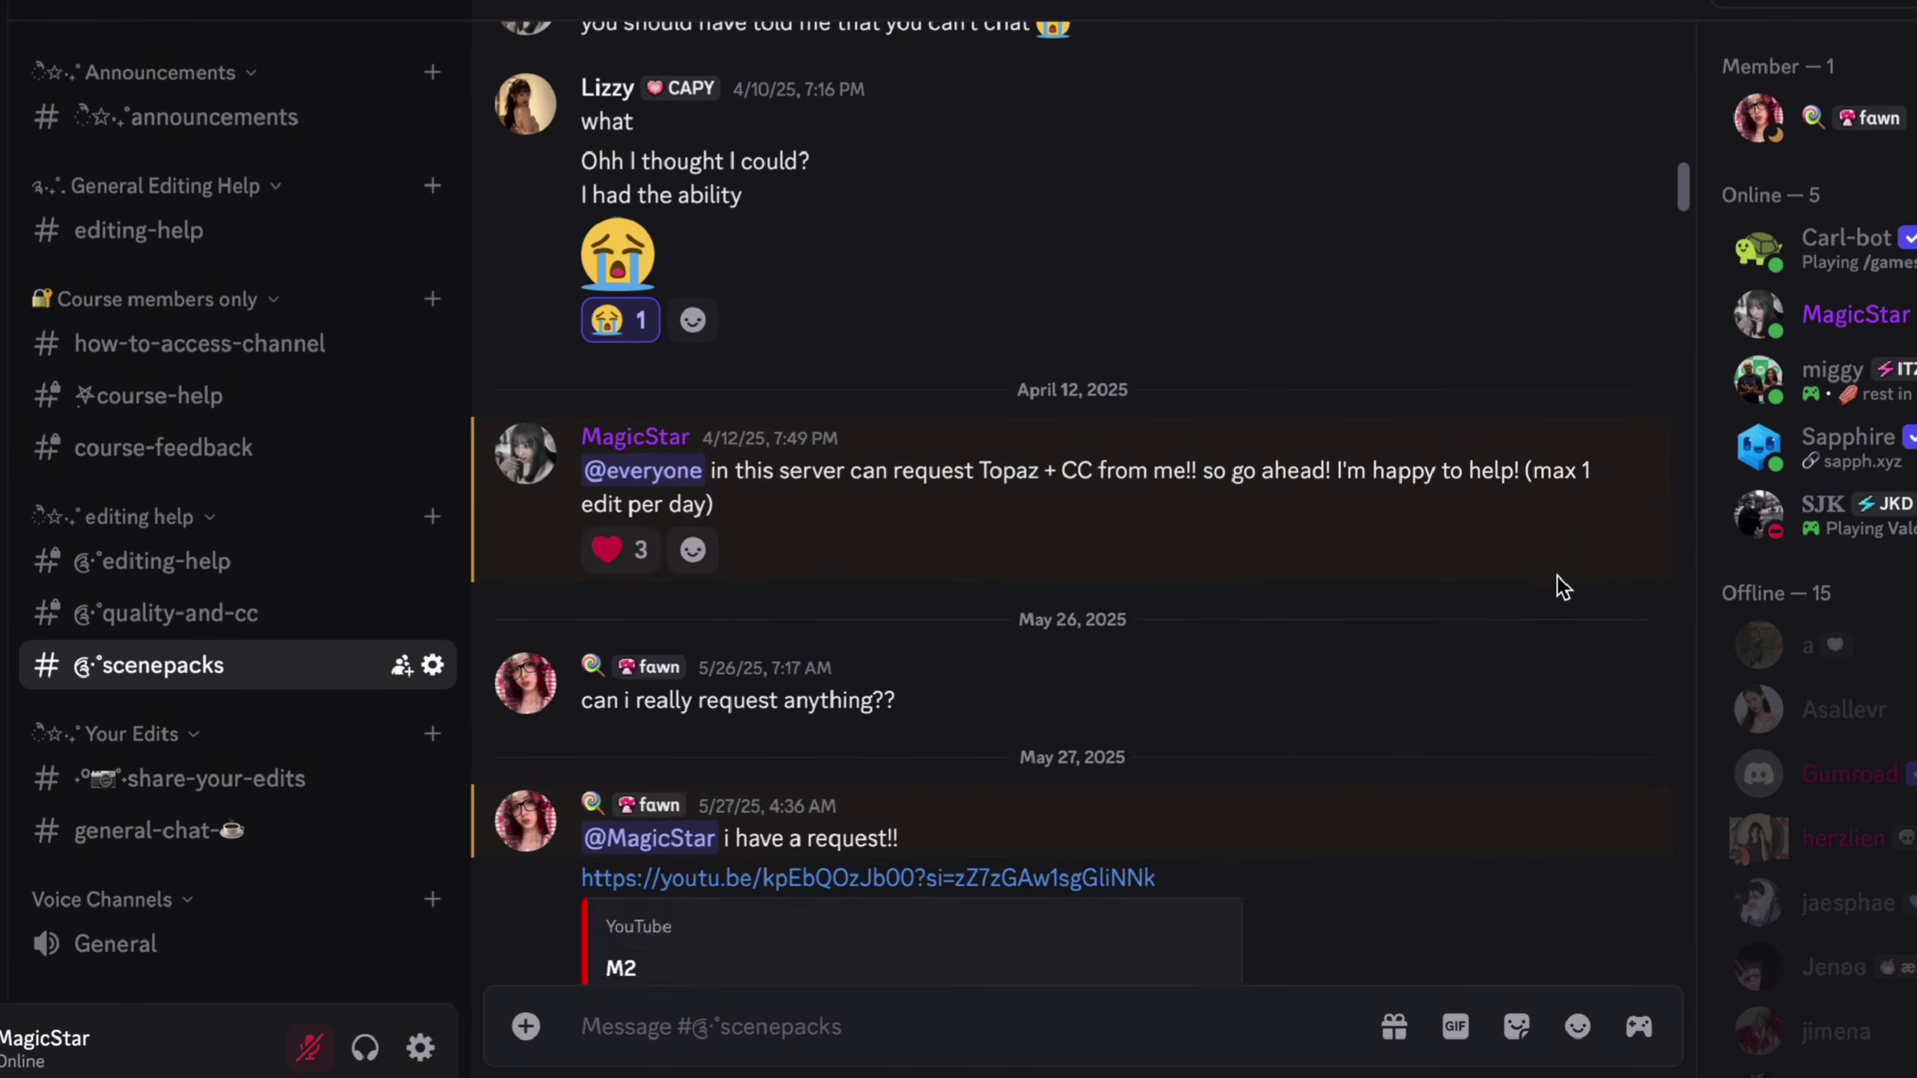
pyautogui.scroll(-20, 1557, 575)
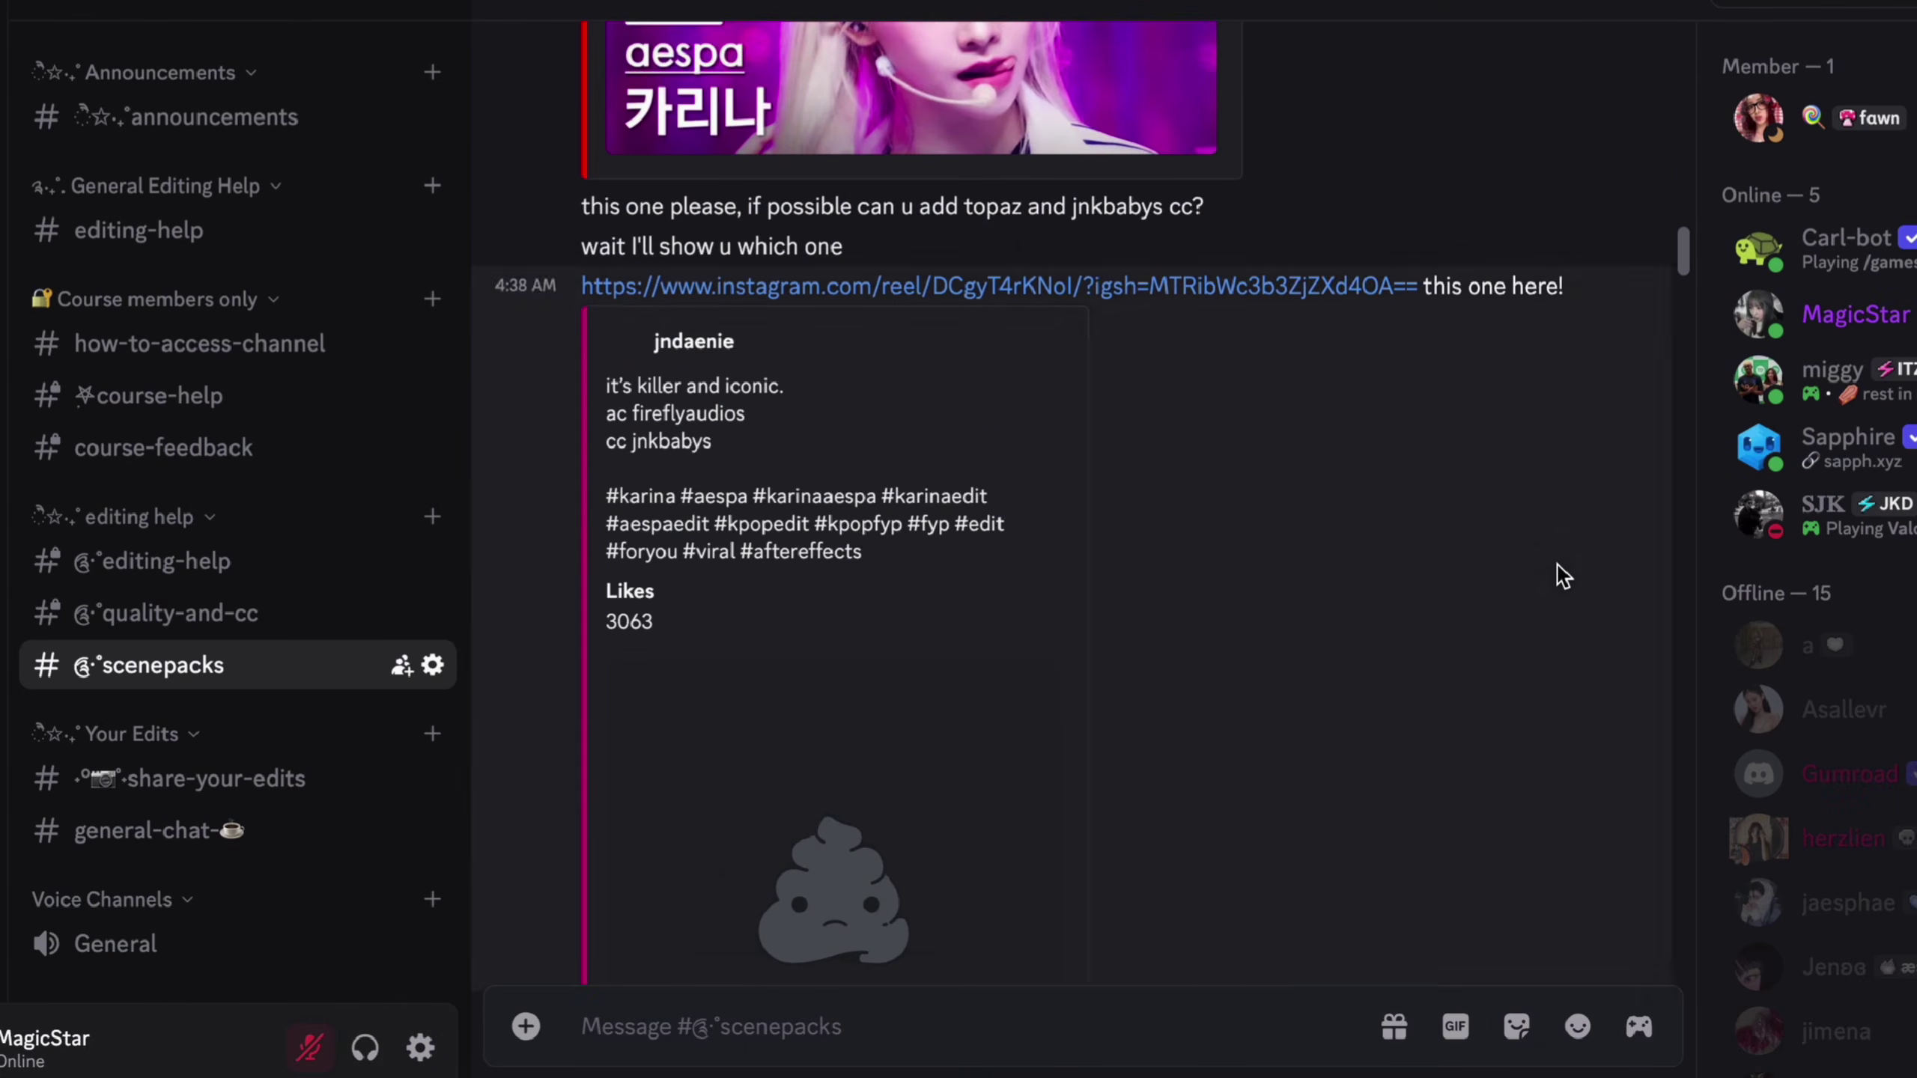
pyautogui.scroll(-18, 1560, 575)
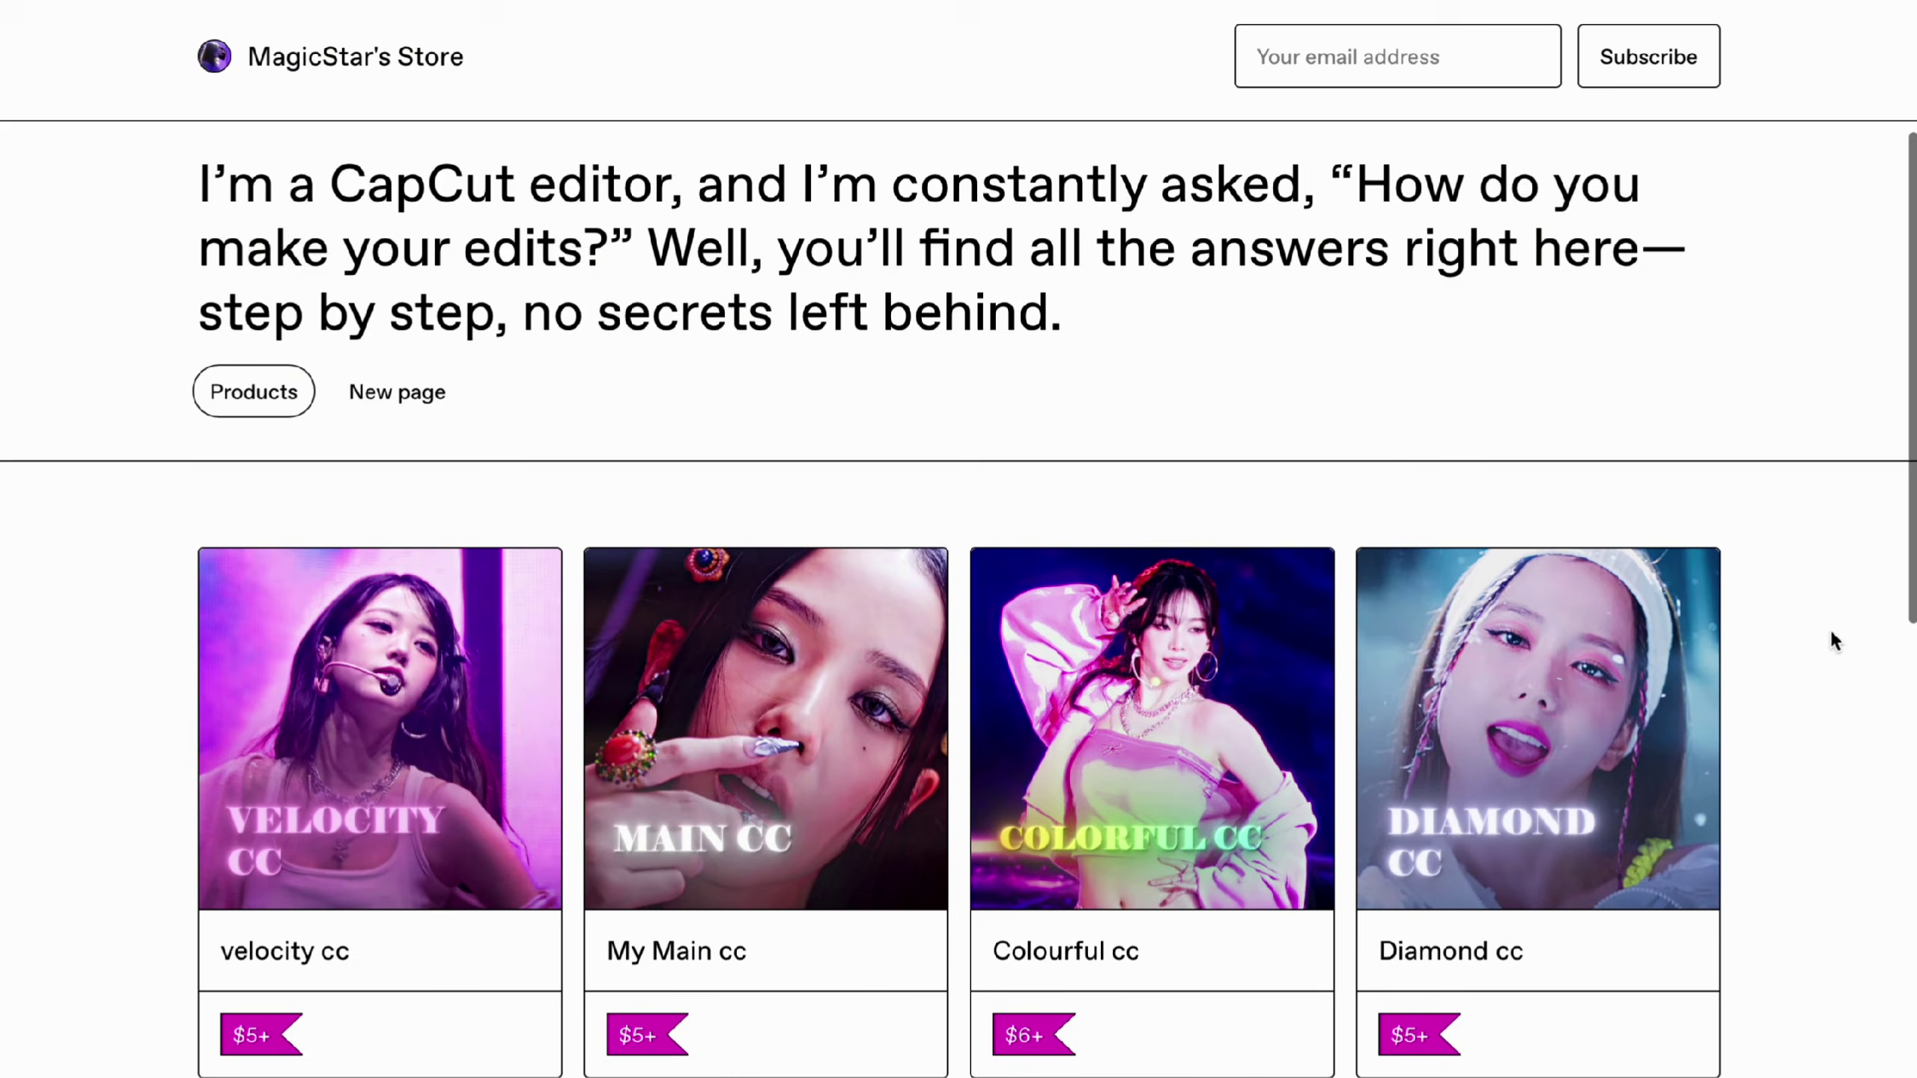
# Step: Open the Katseye Daniela Scene Pack || Topaz & CC product from the Gumroad store and play its preview video
pyautogui.scroll(-5, 1833, 640)
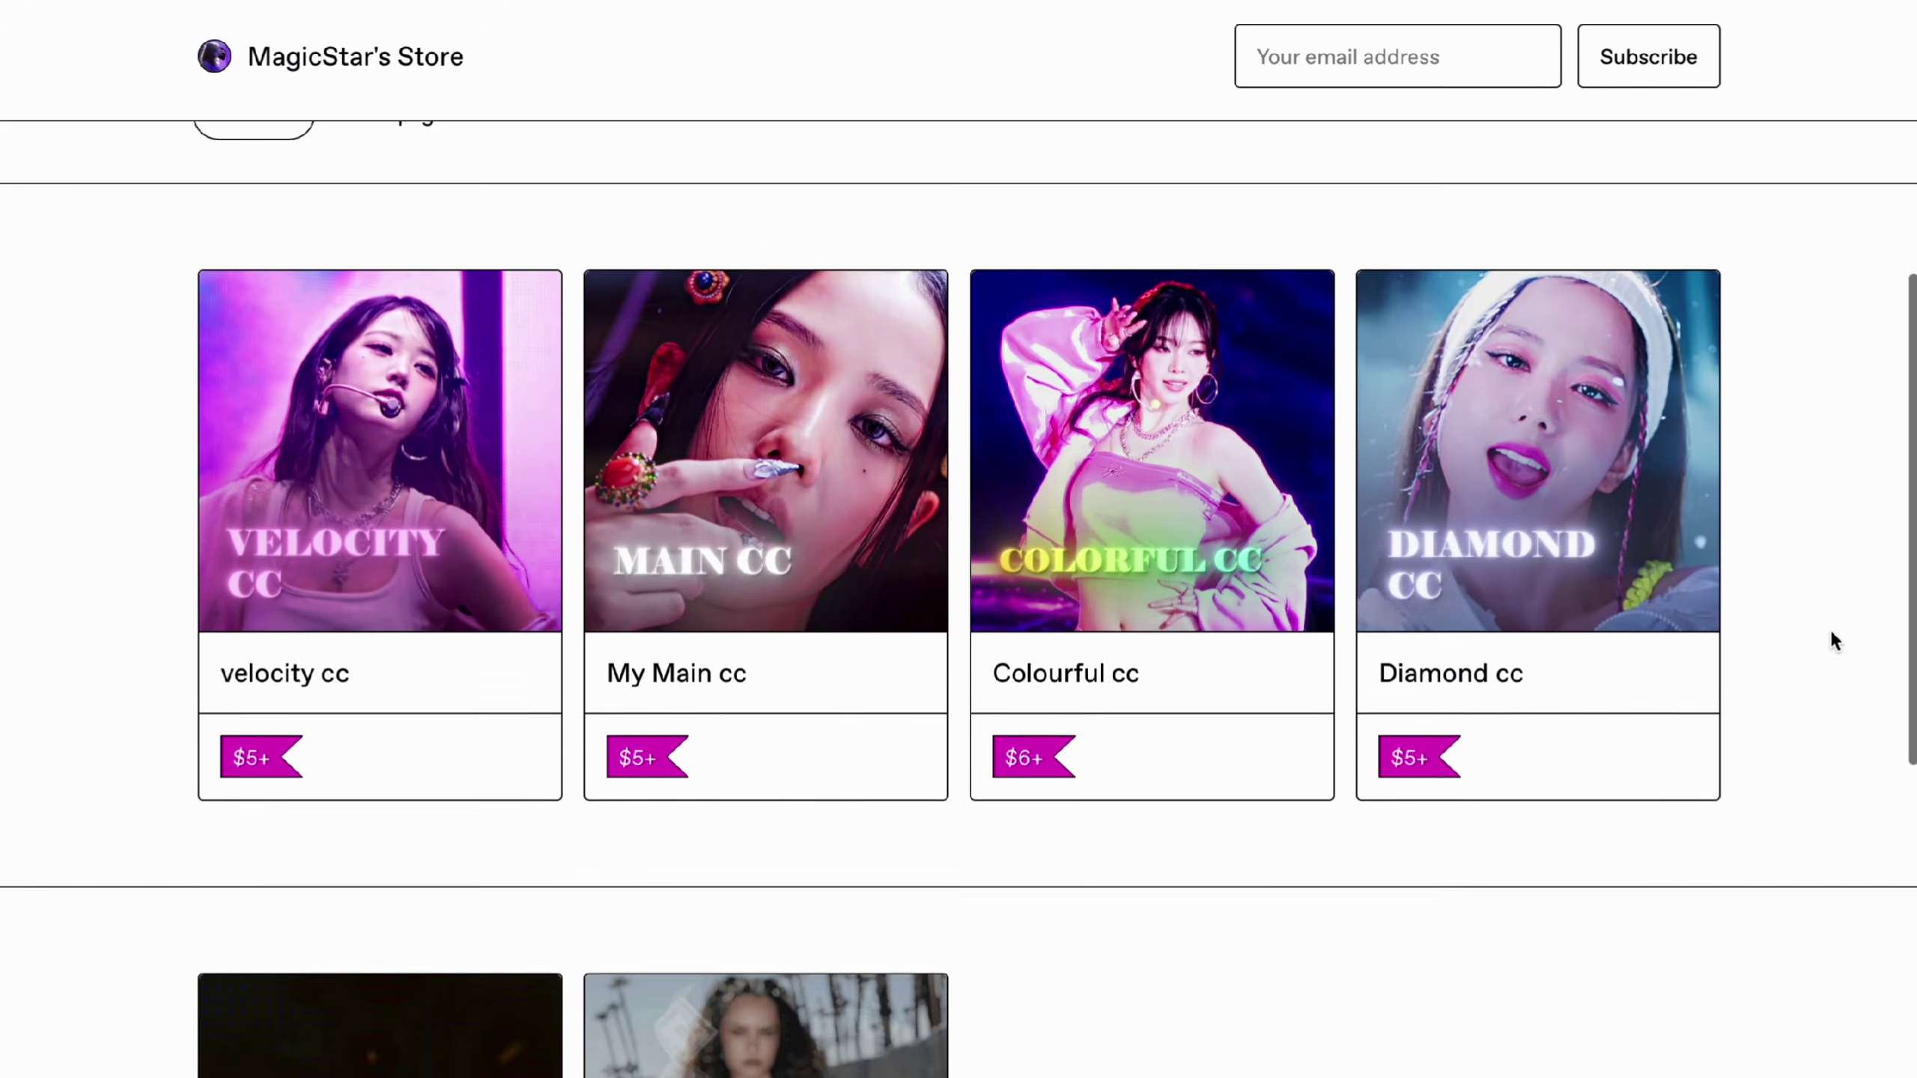
pyautogui.scroll(-5, 1835, 640)
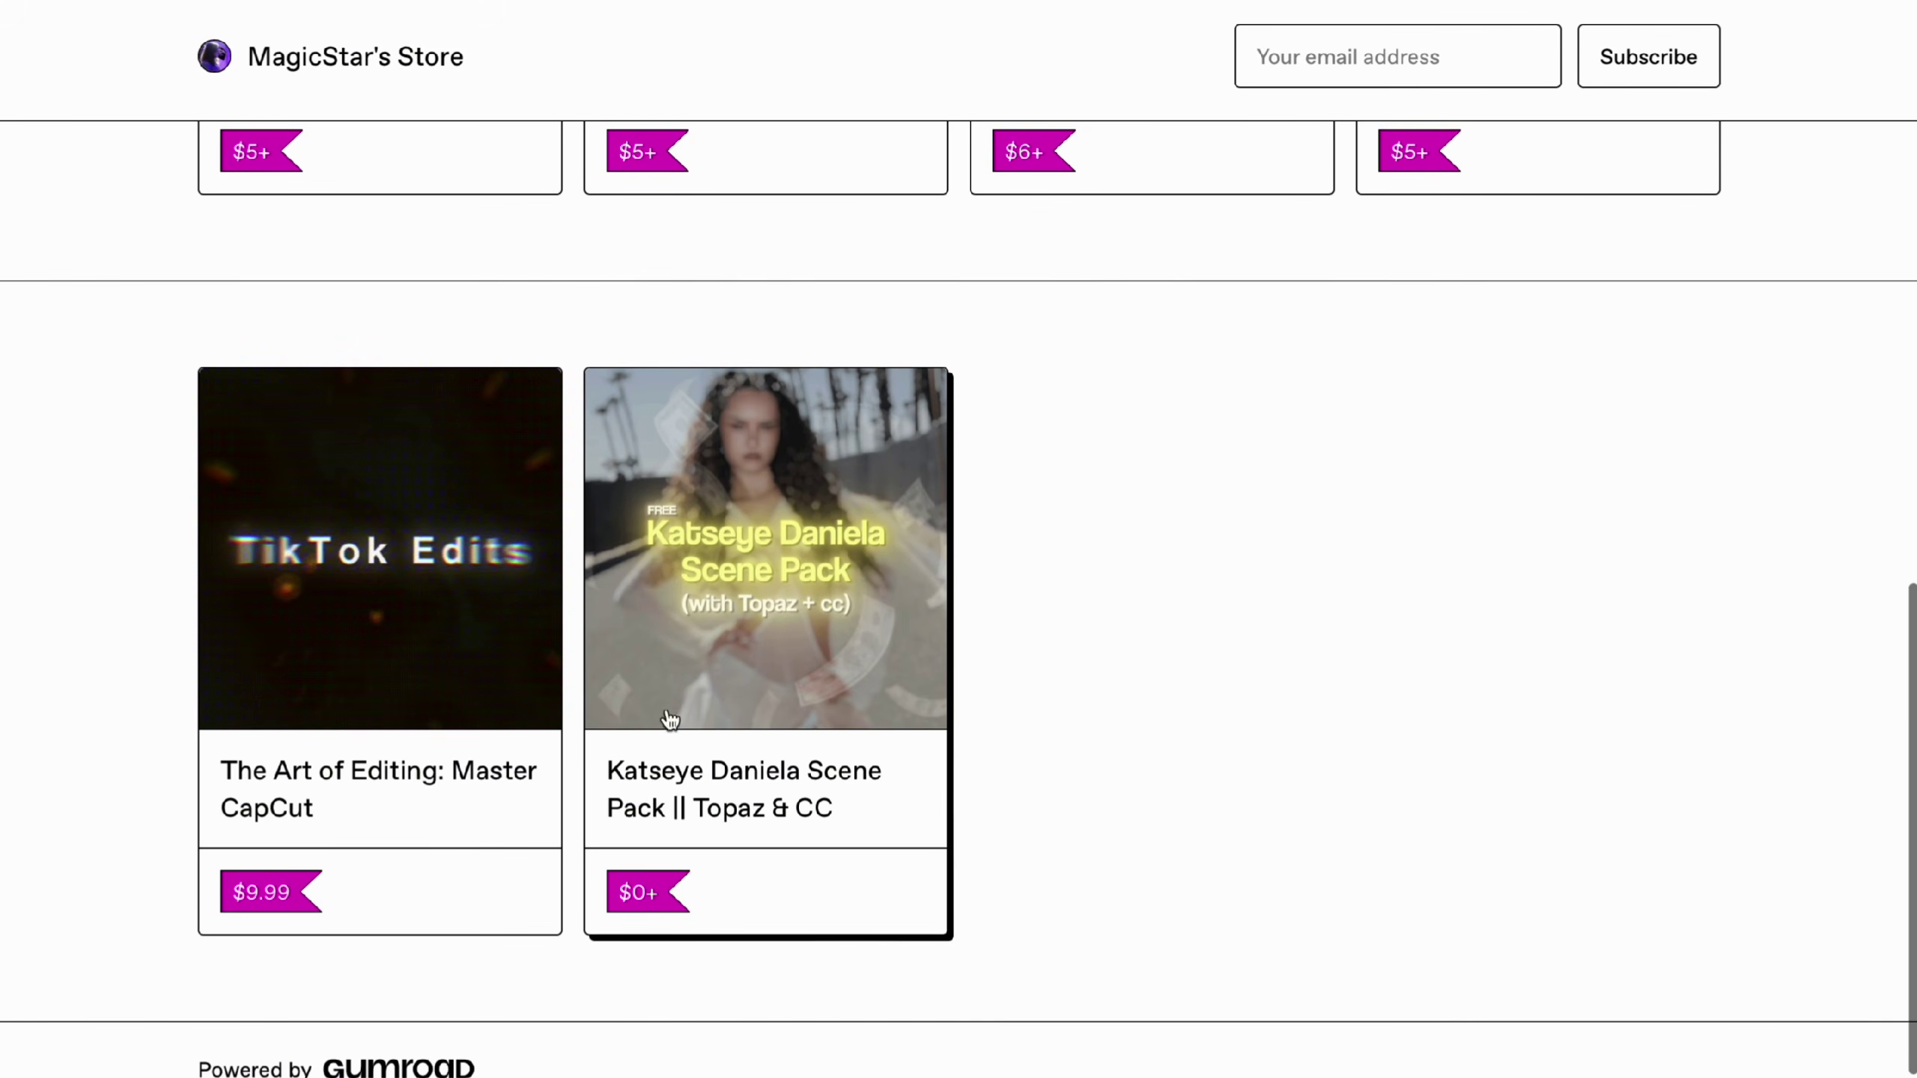
pyautogui.click(773, 597)
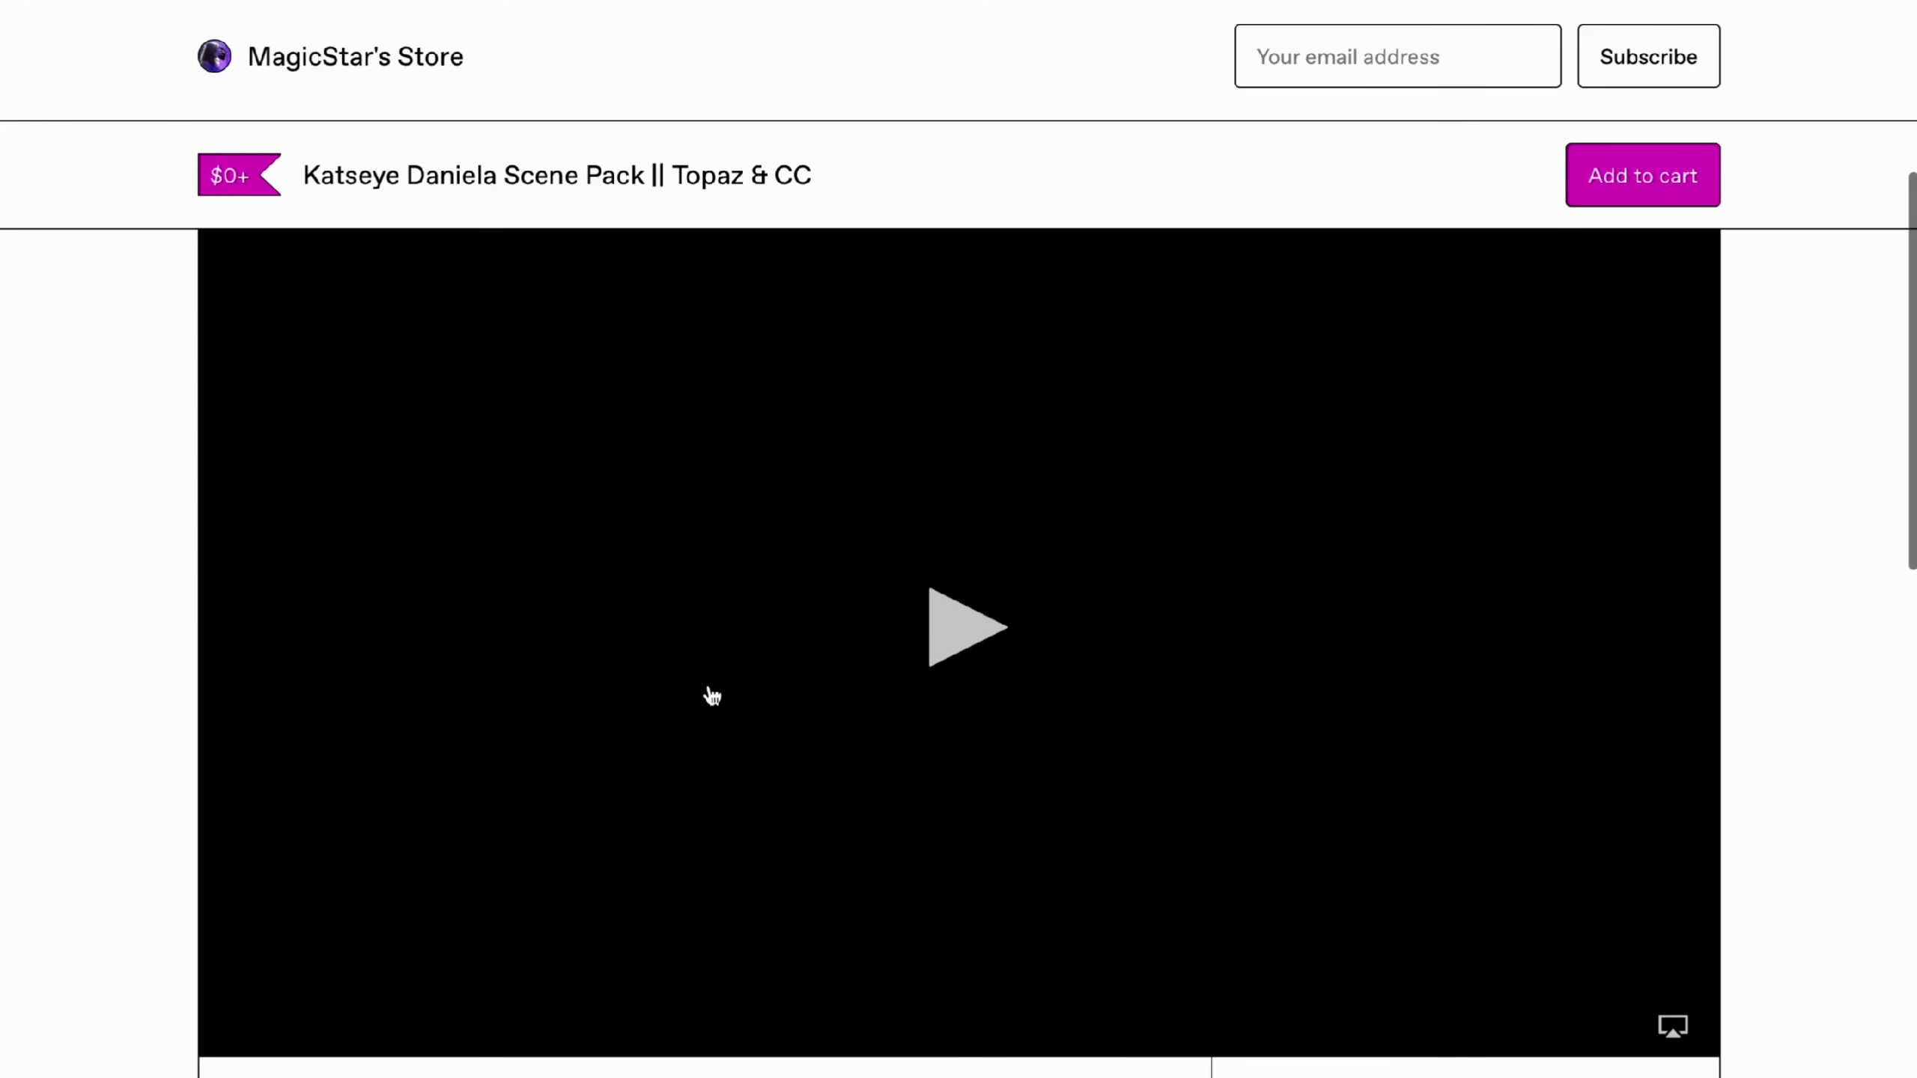
pyautogui.click(925, 651)
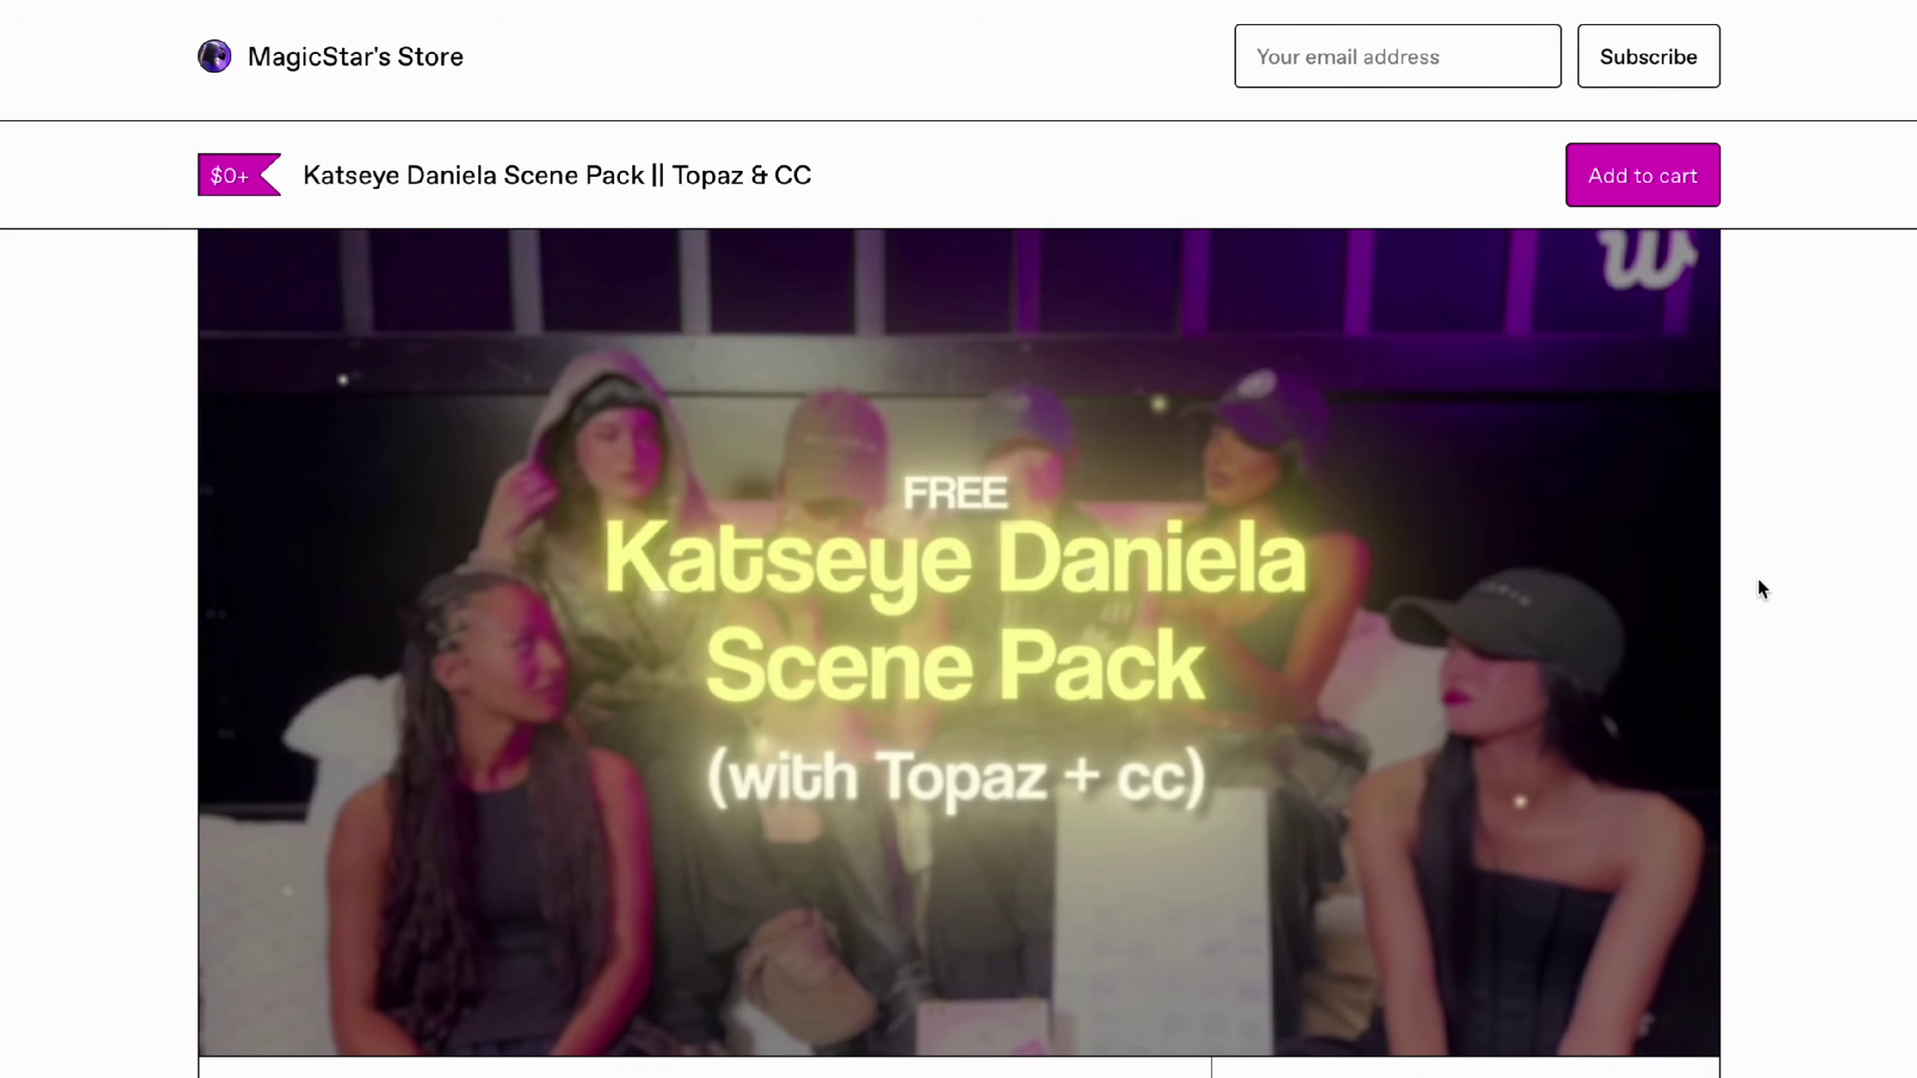
# Step: Set the scene pack's price to $0 and add it to the cart
pyautogui.scroll(-10, 1758, 589)
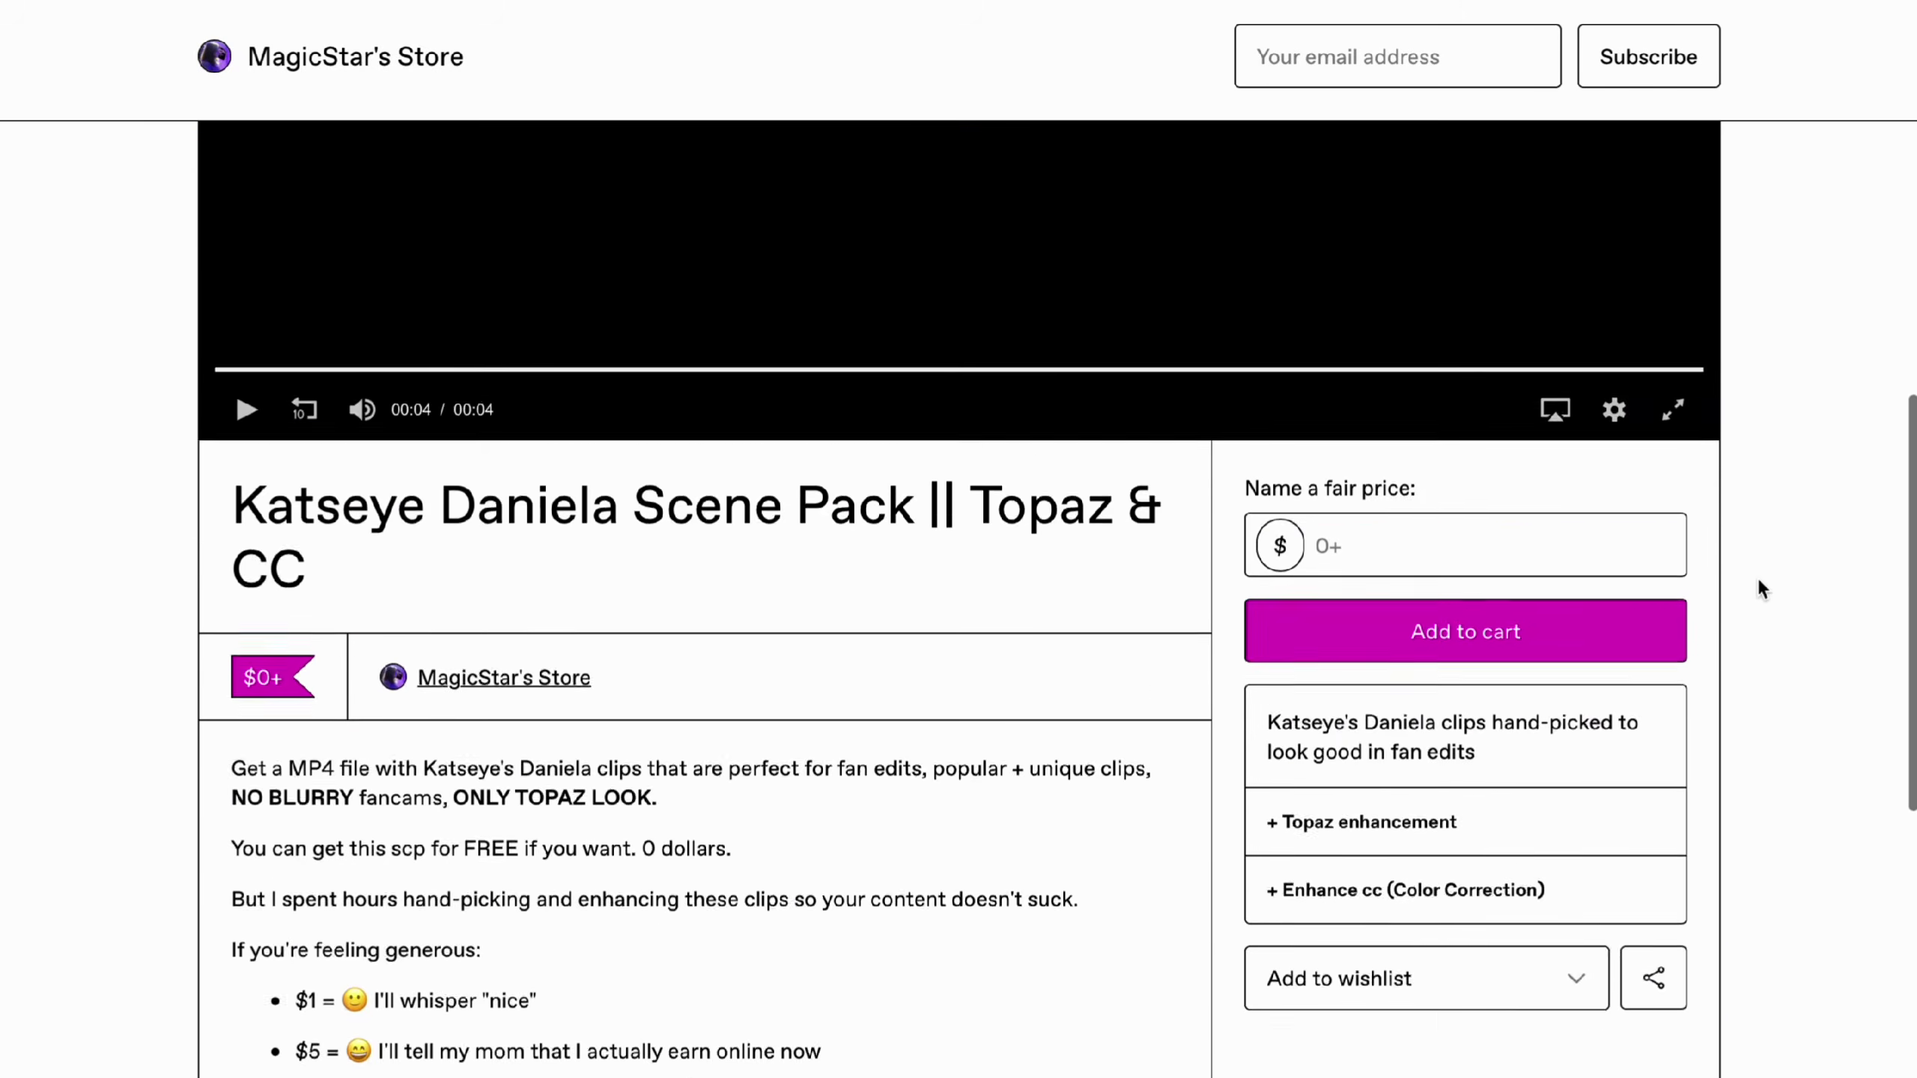
pyautogui.scroll(-2, 1758, 578)
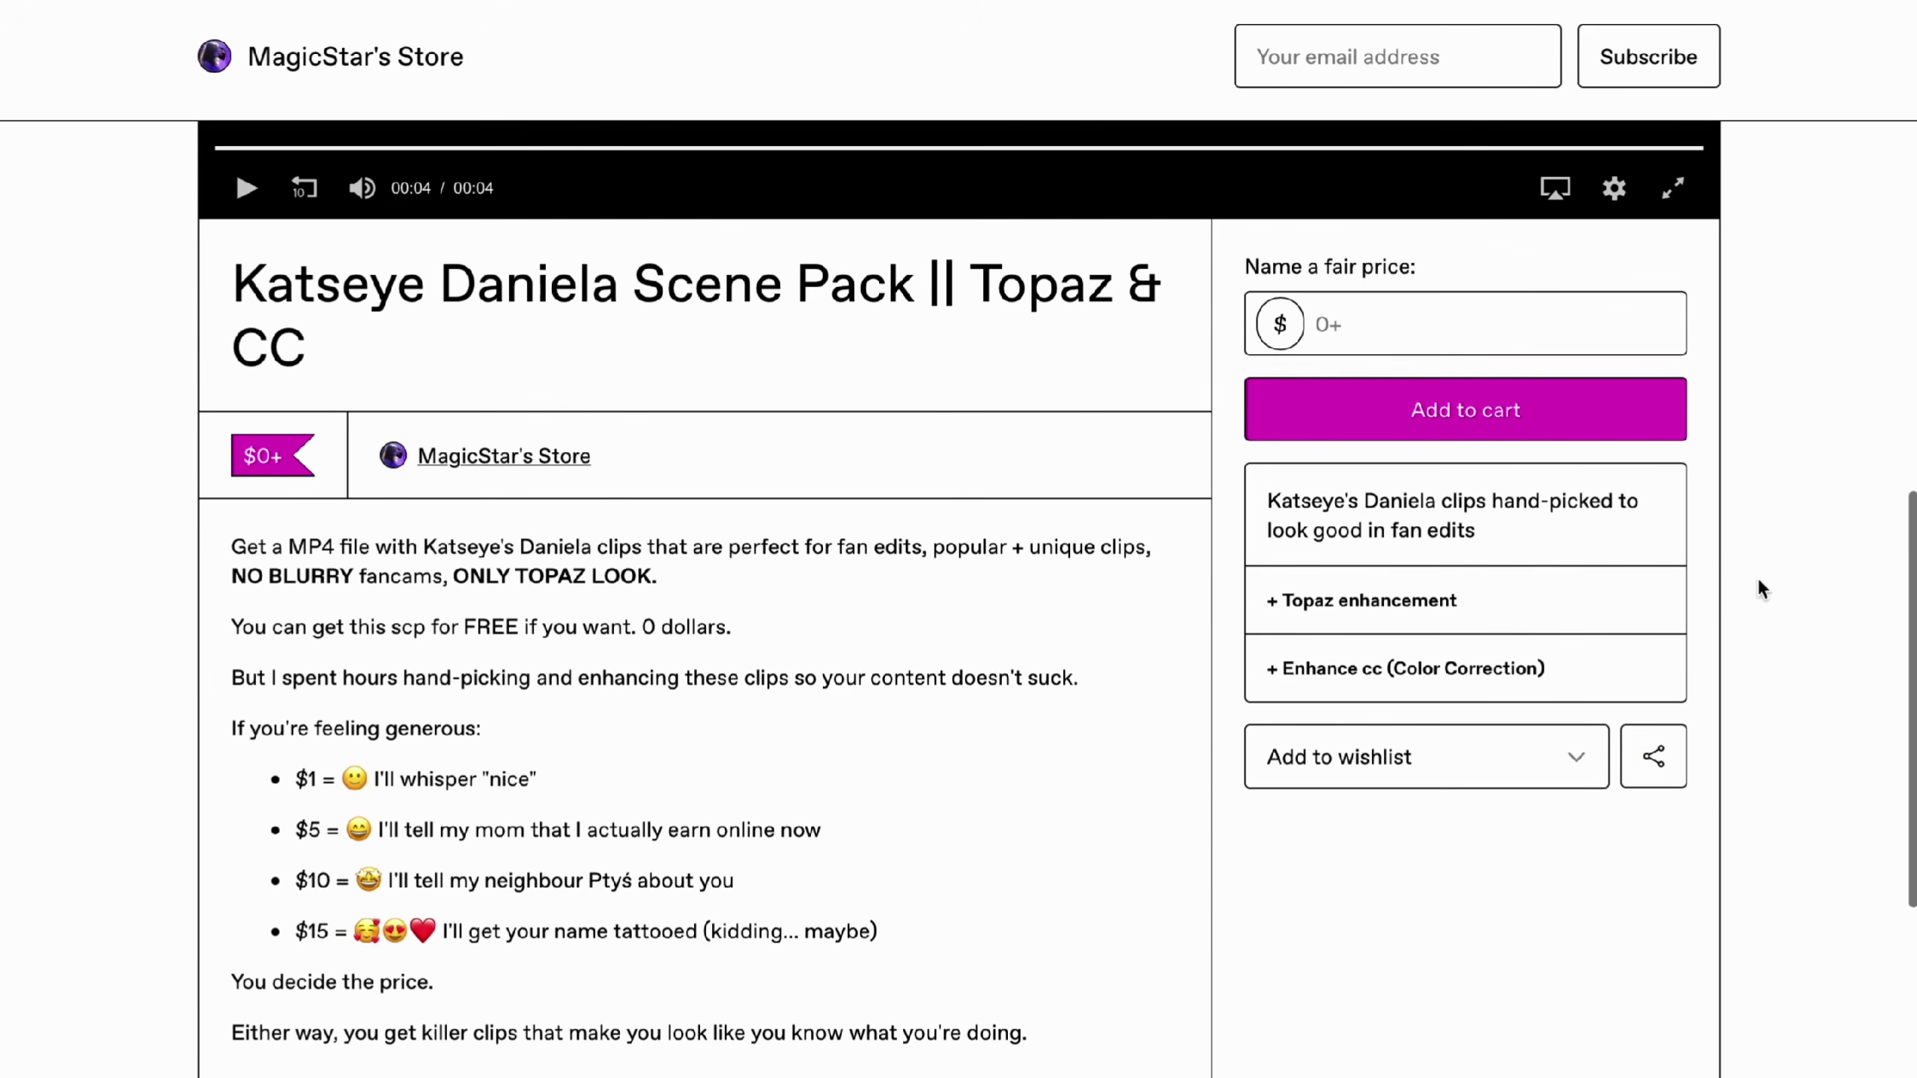
pyautogui.click(1374, 325)
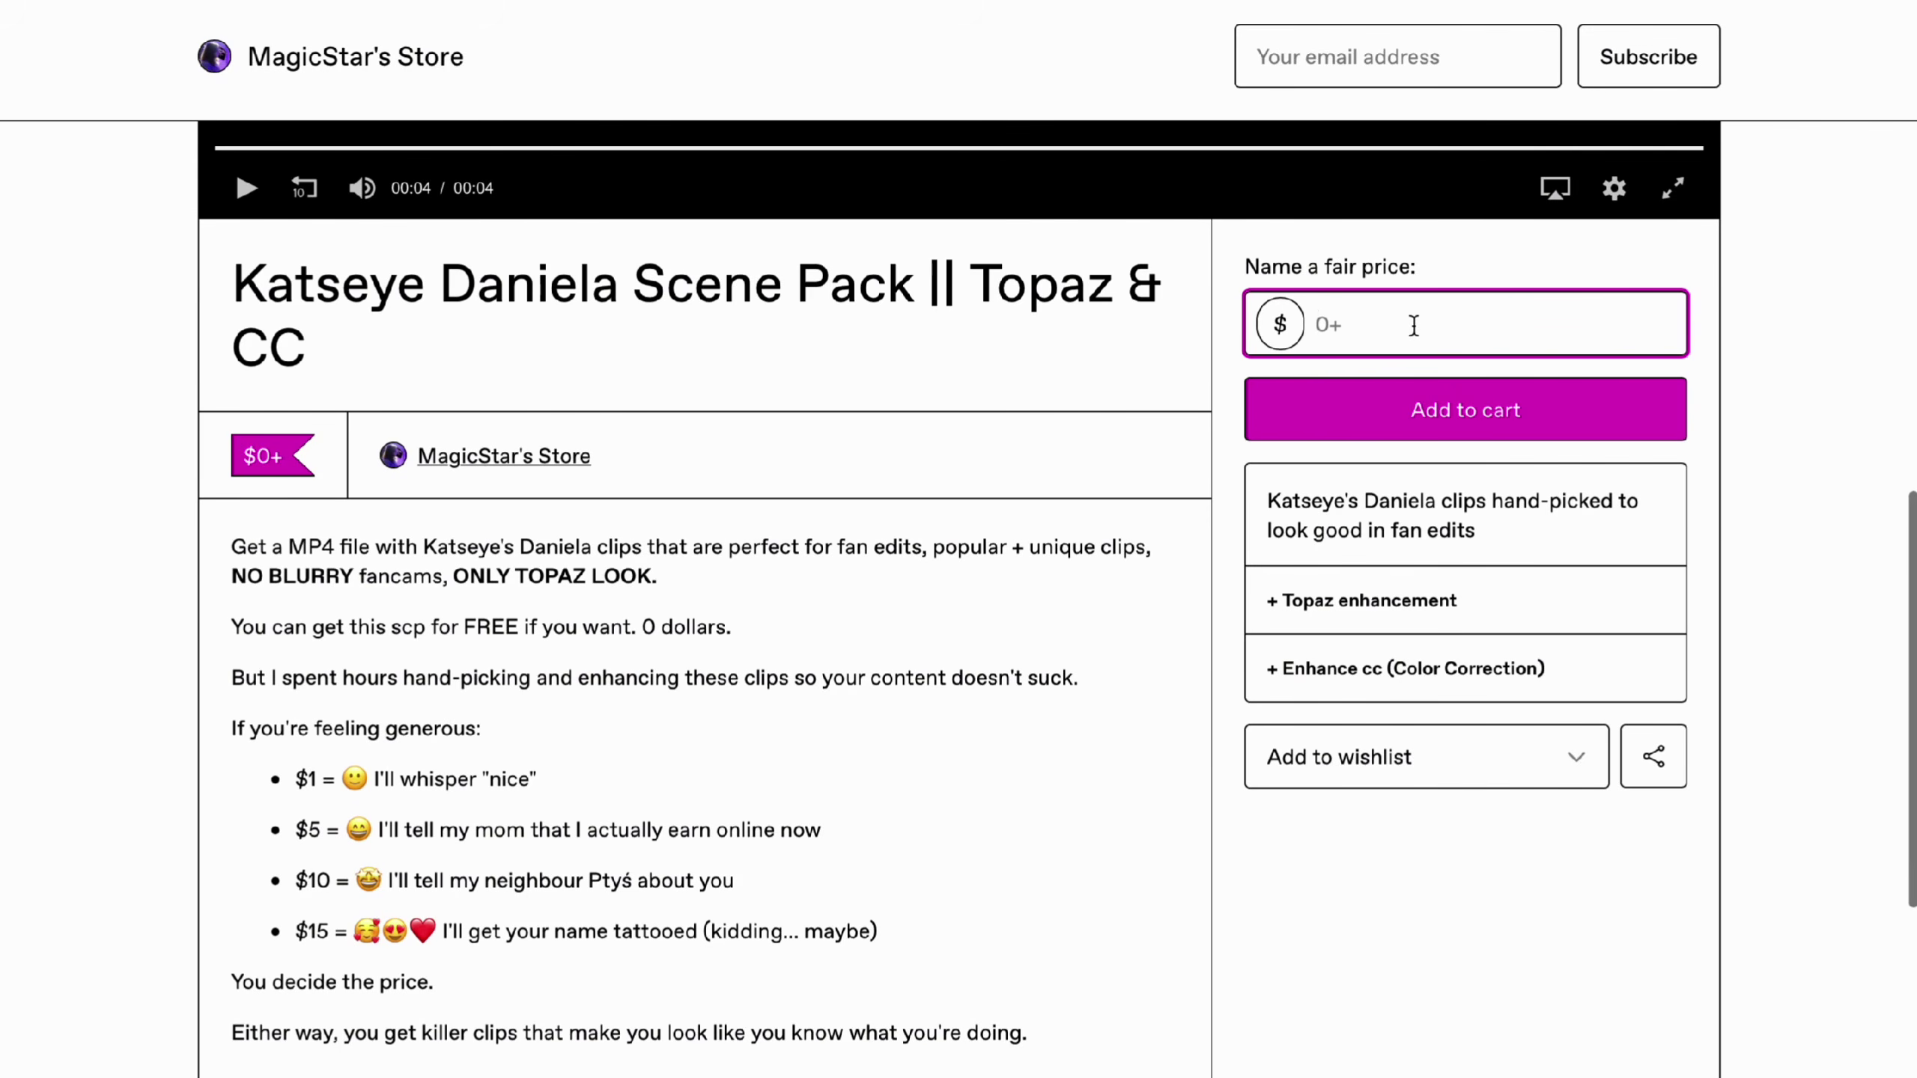
pyautogui.write('0')
pyautogui.press('BackSpace')
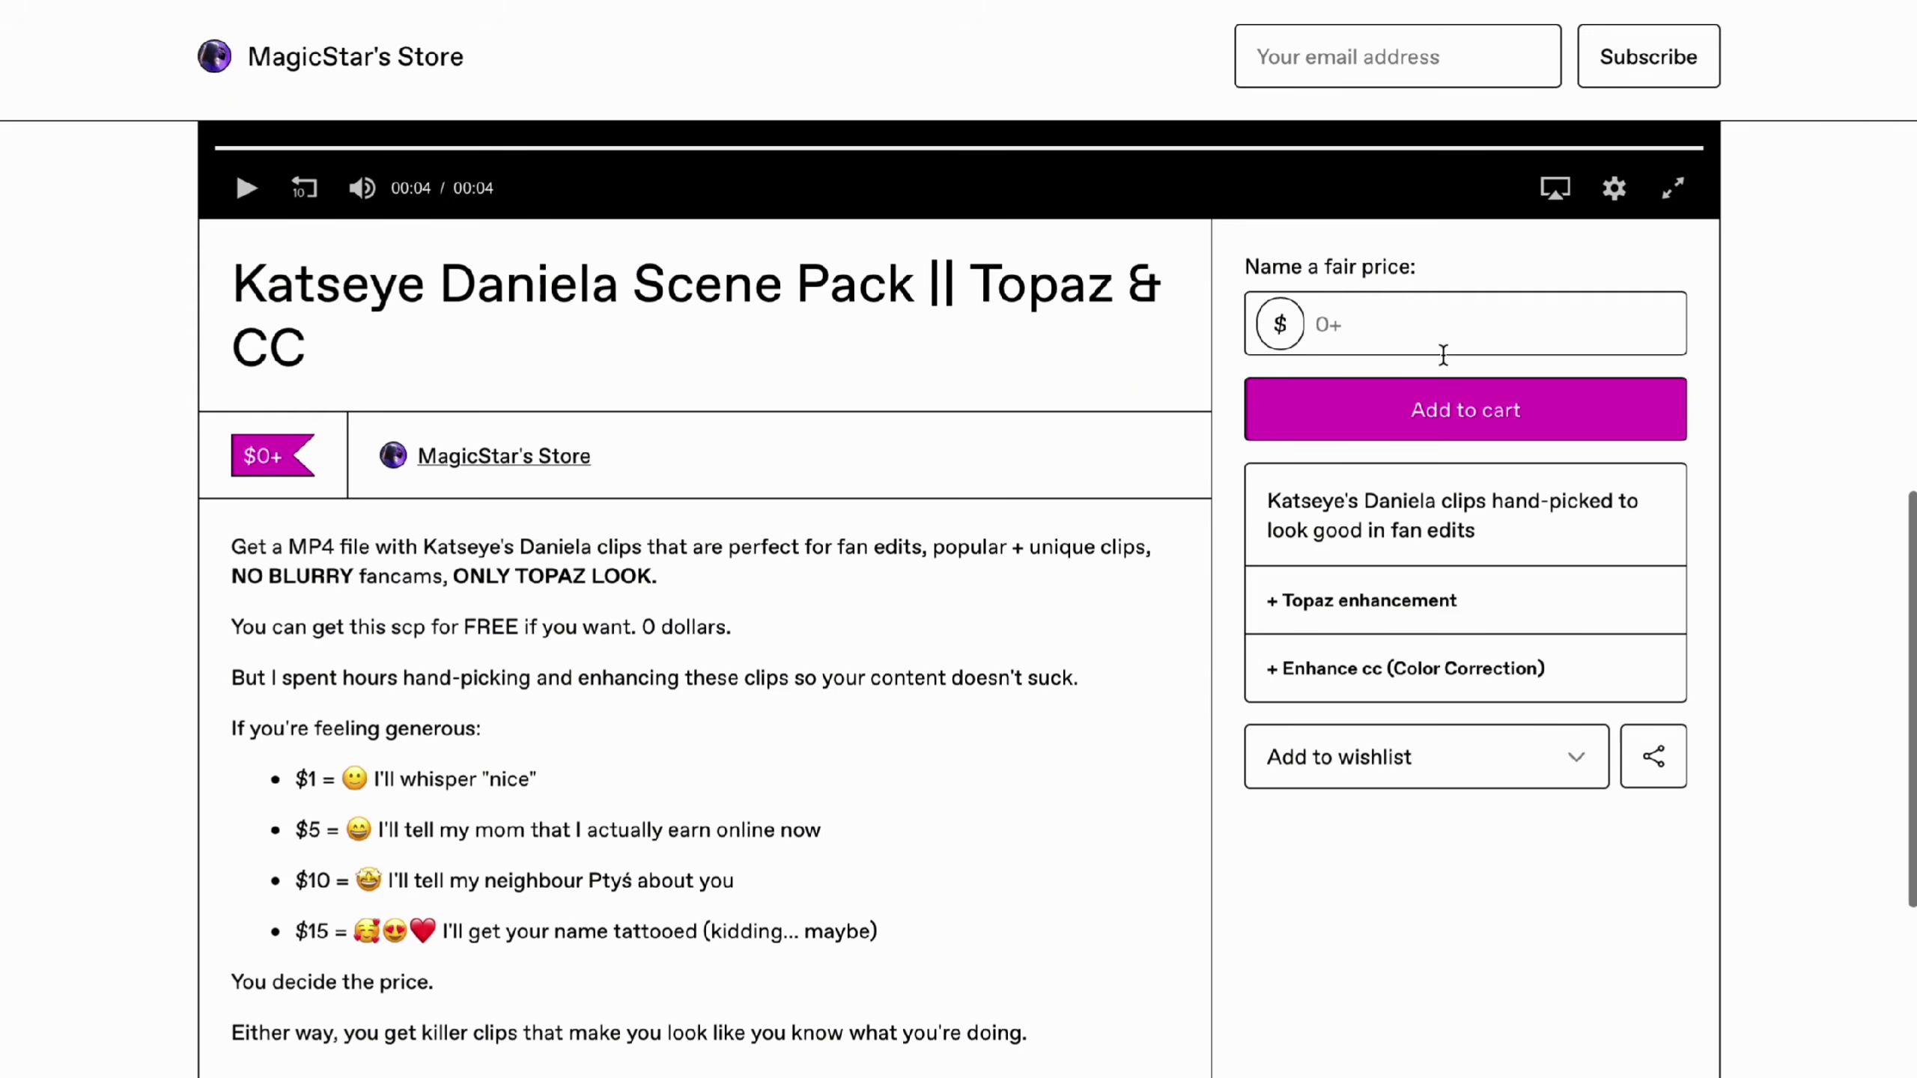
pyautogui.click(1377, 327)
pyautogui.write('0')
pyautogui.scroll(-1, 1358, 302)
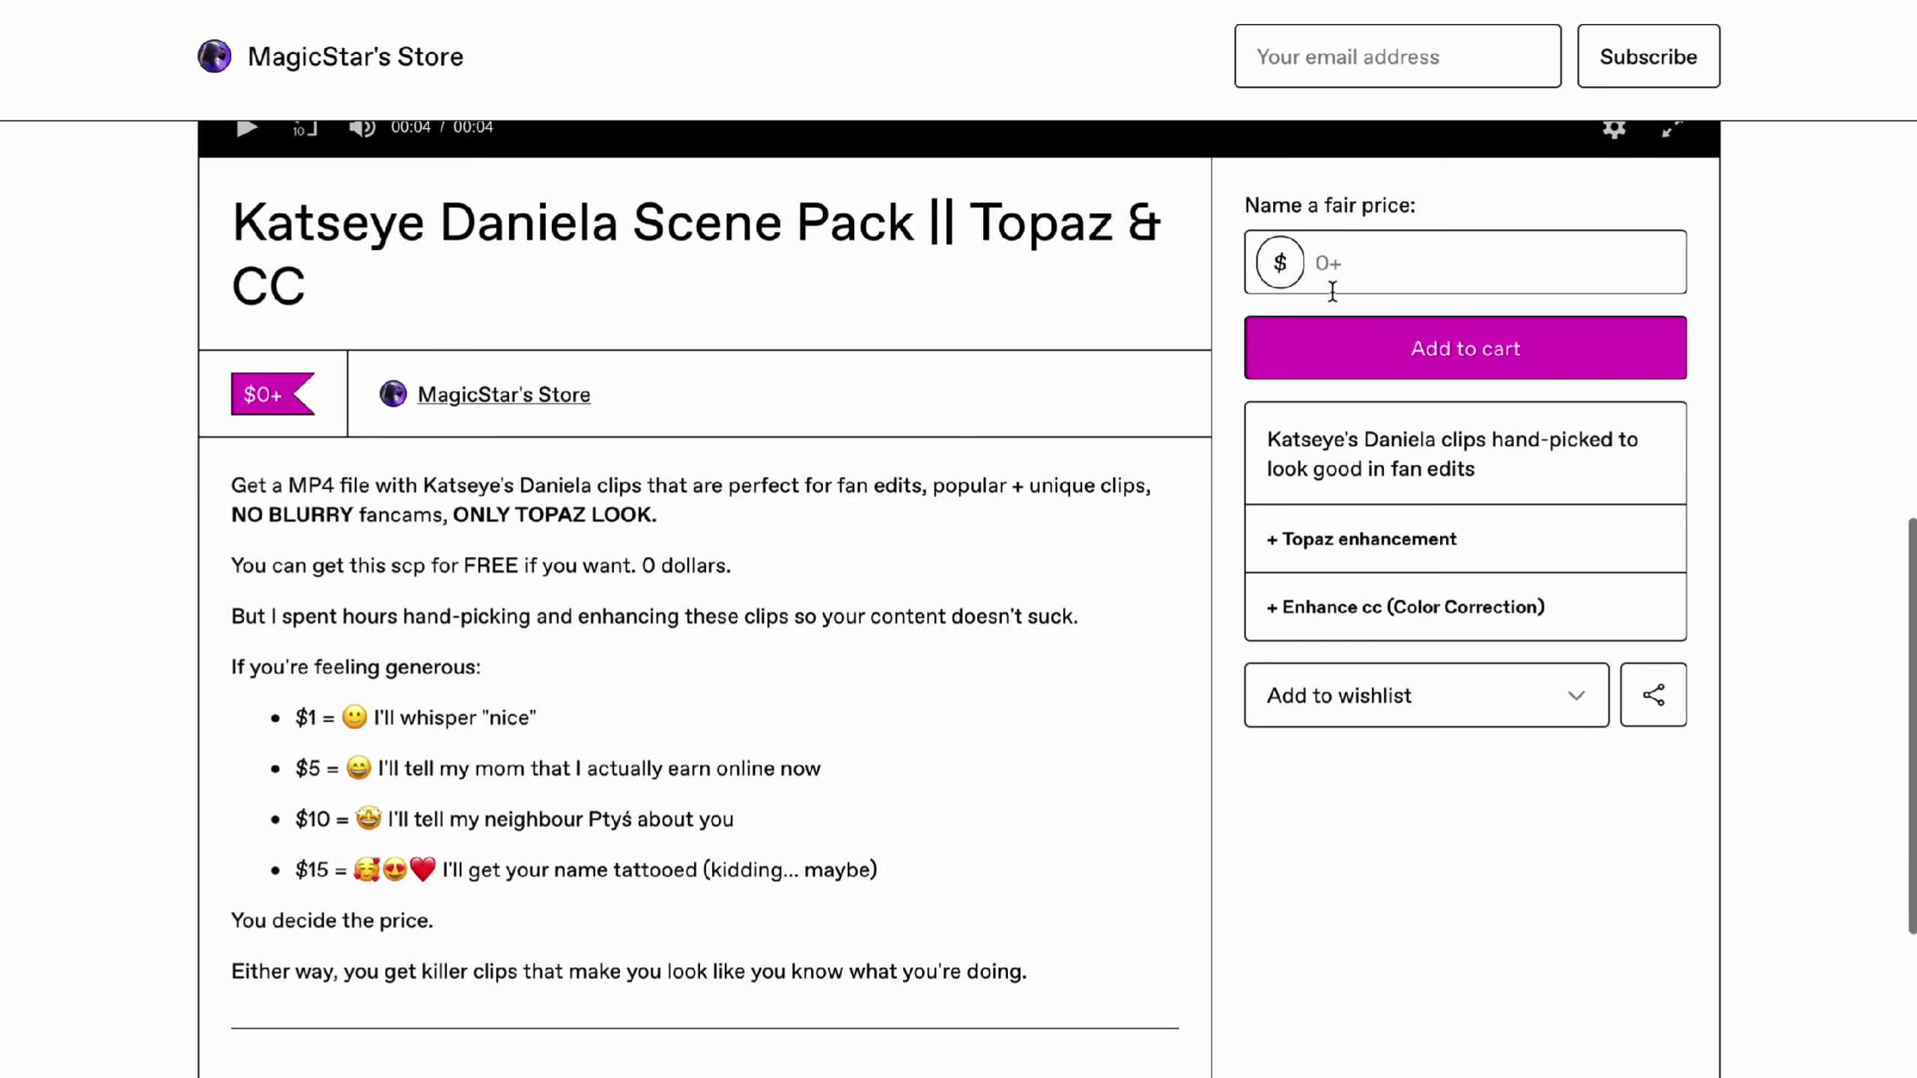
pyautogui.click(1385, 284)
pyautogui.write('0')
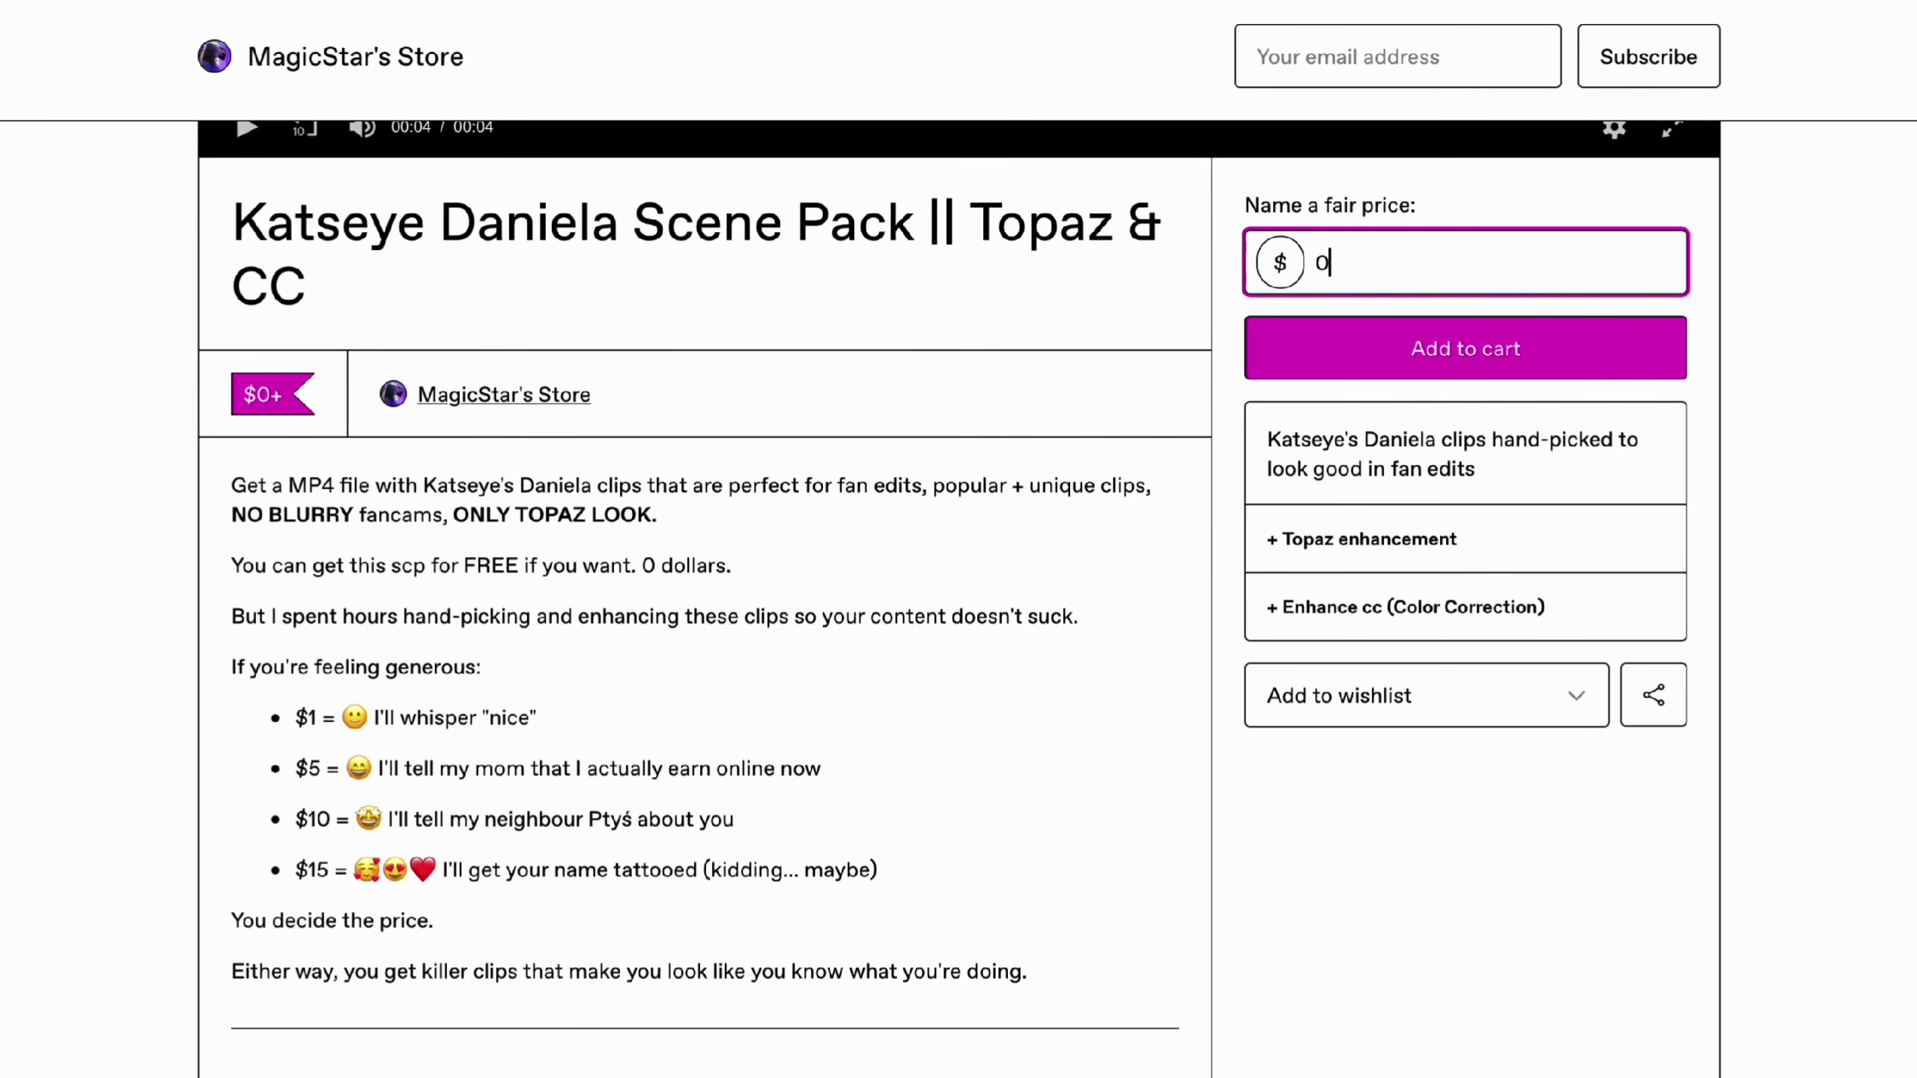
pyautogui.click(1752, 313)
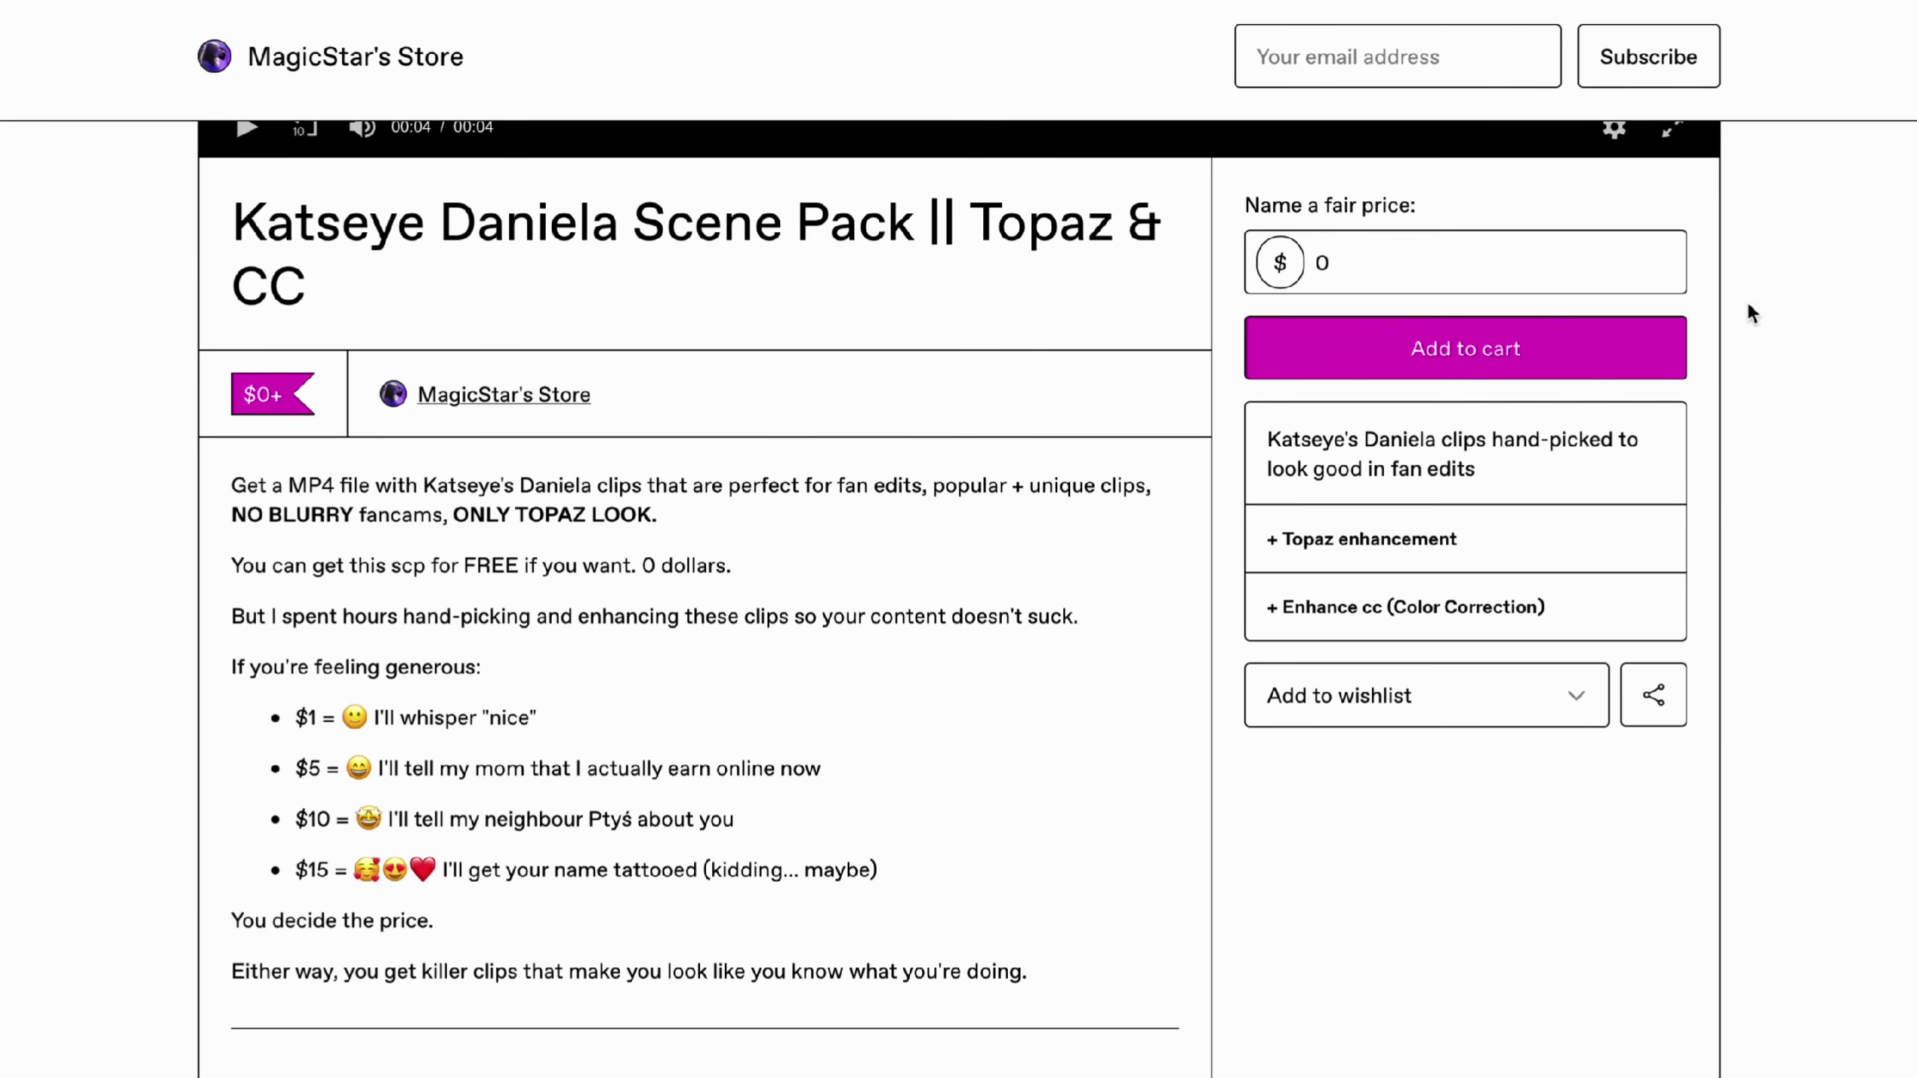
pyautogui.click(1421, 352)
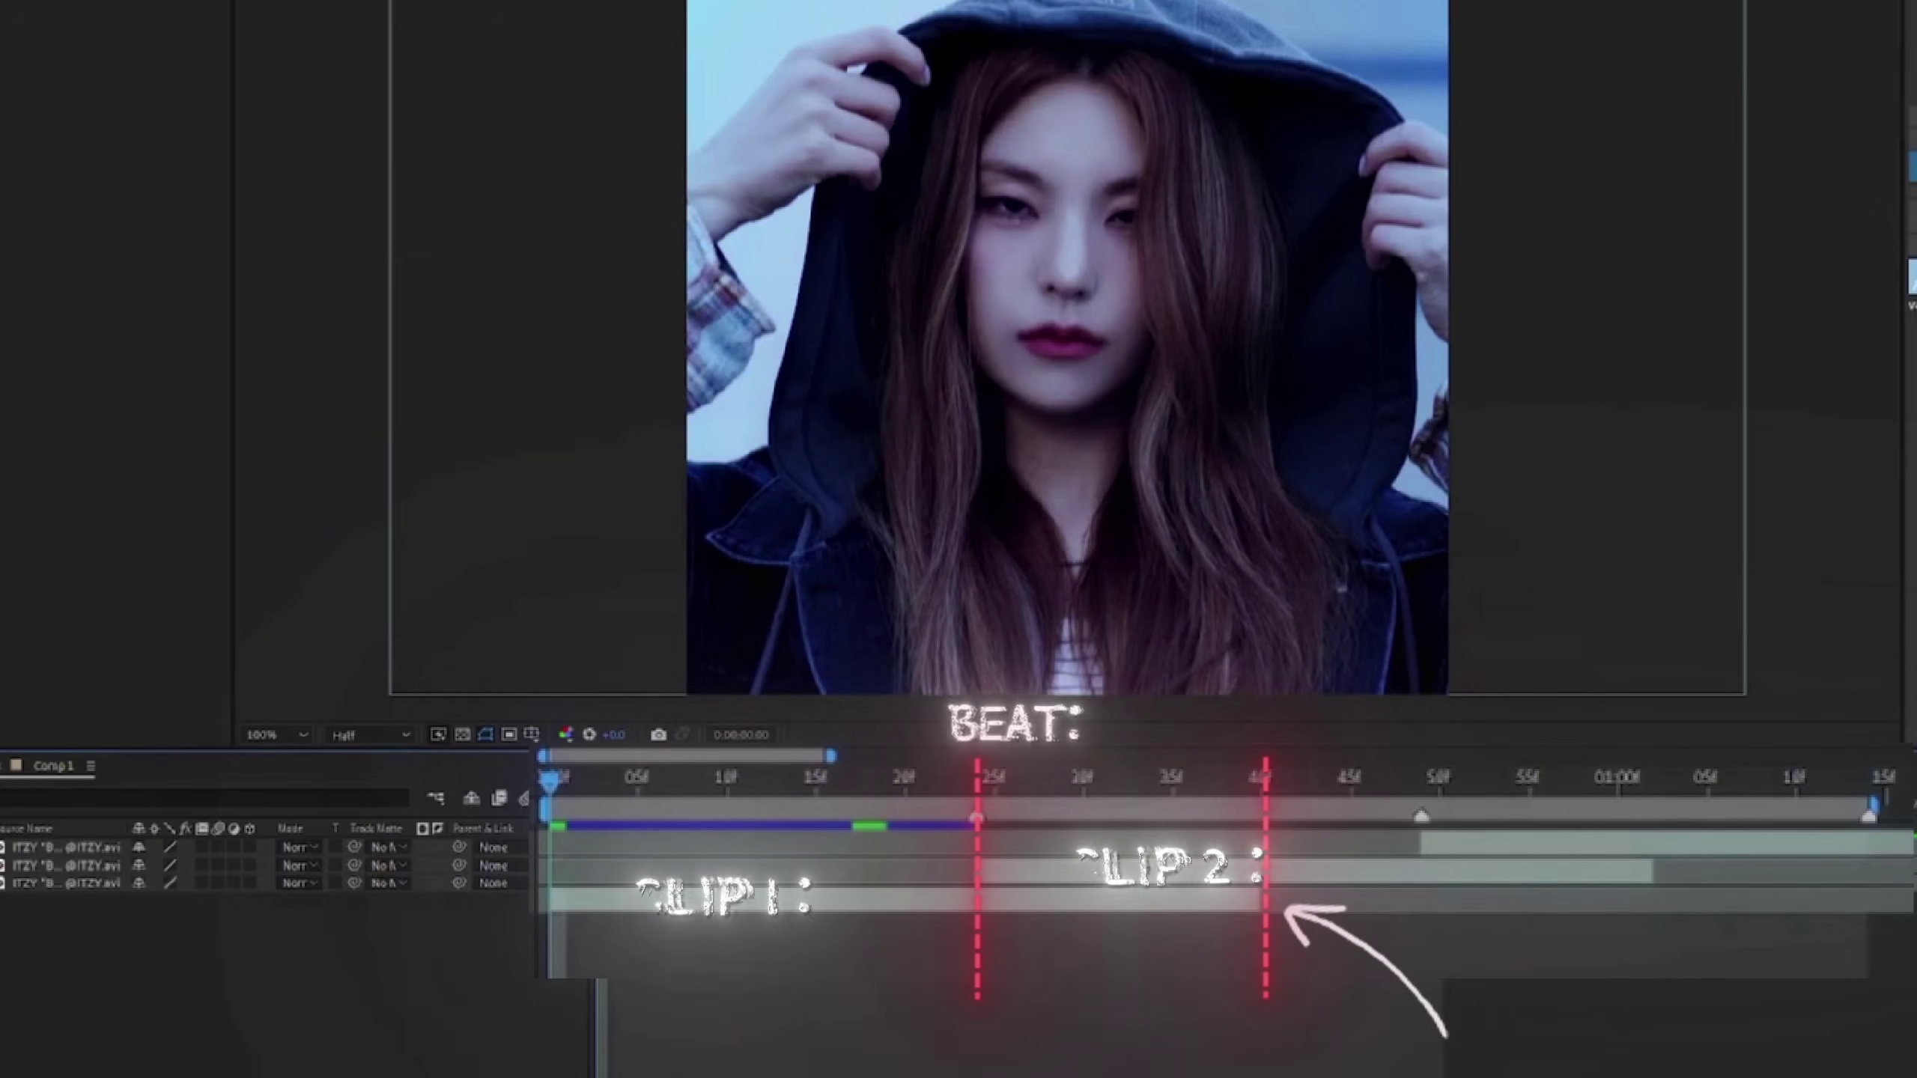
pyautogui.click(705, 912)
pyautogui.hotkey('ctrl', 'a')
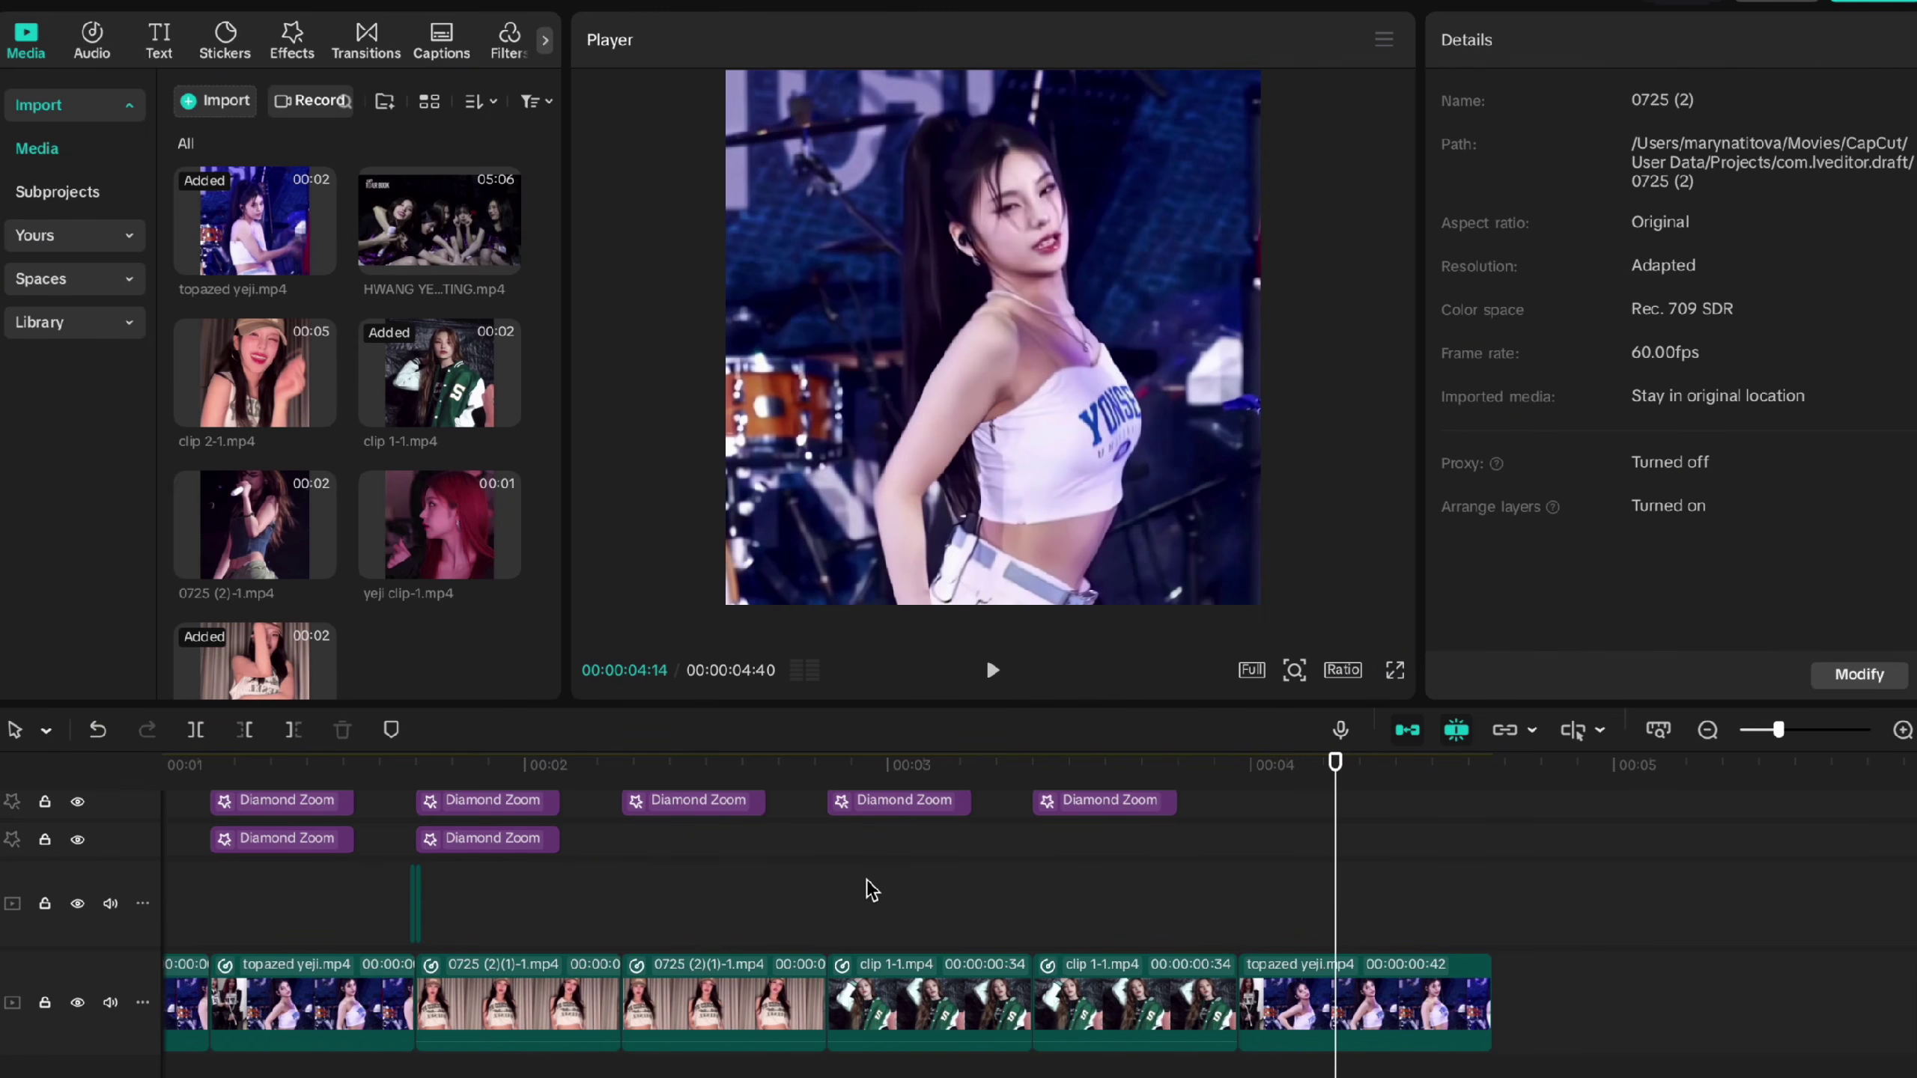
pyautogui.scroll(-2, 1114, 929)
pyautogui.click(1355, 916)
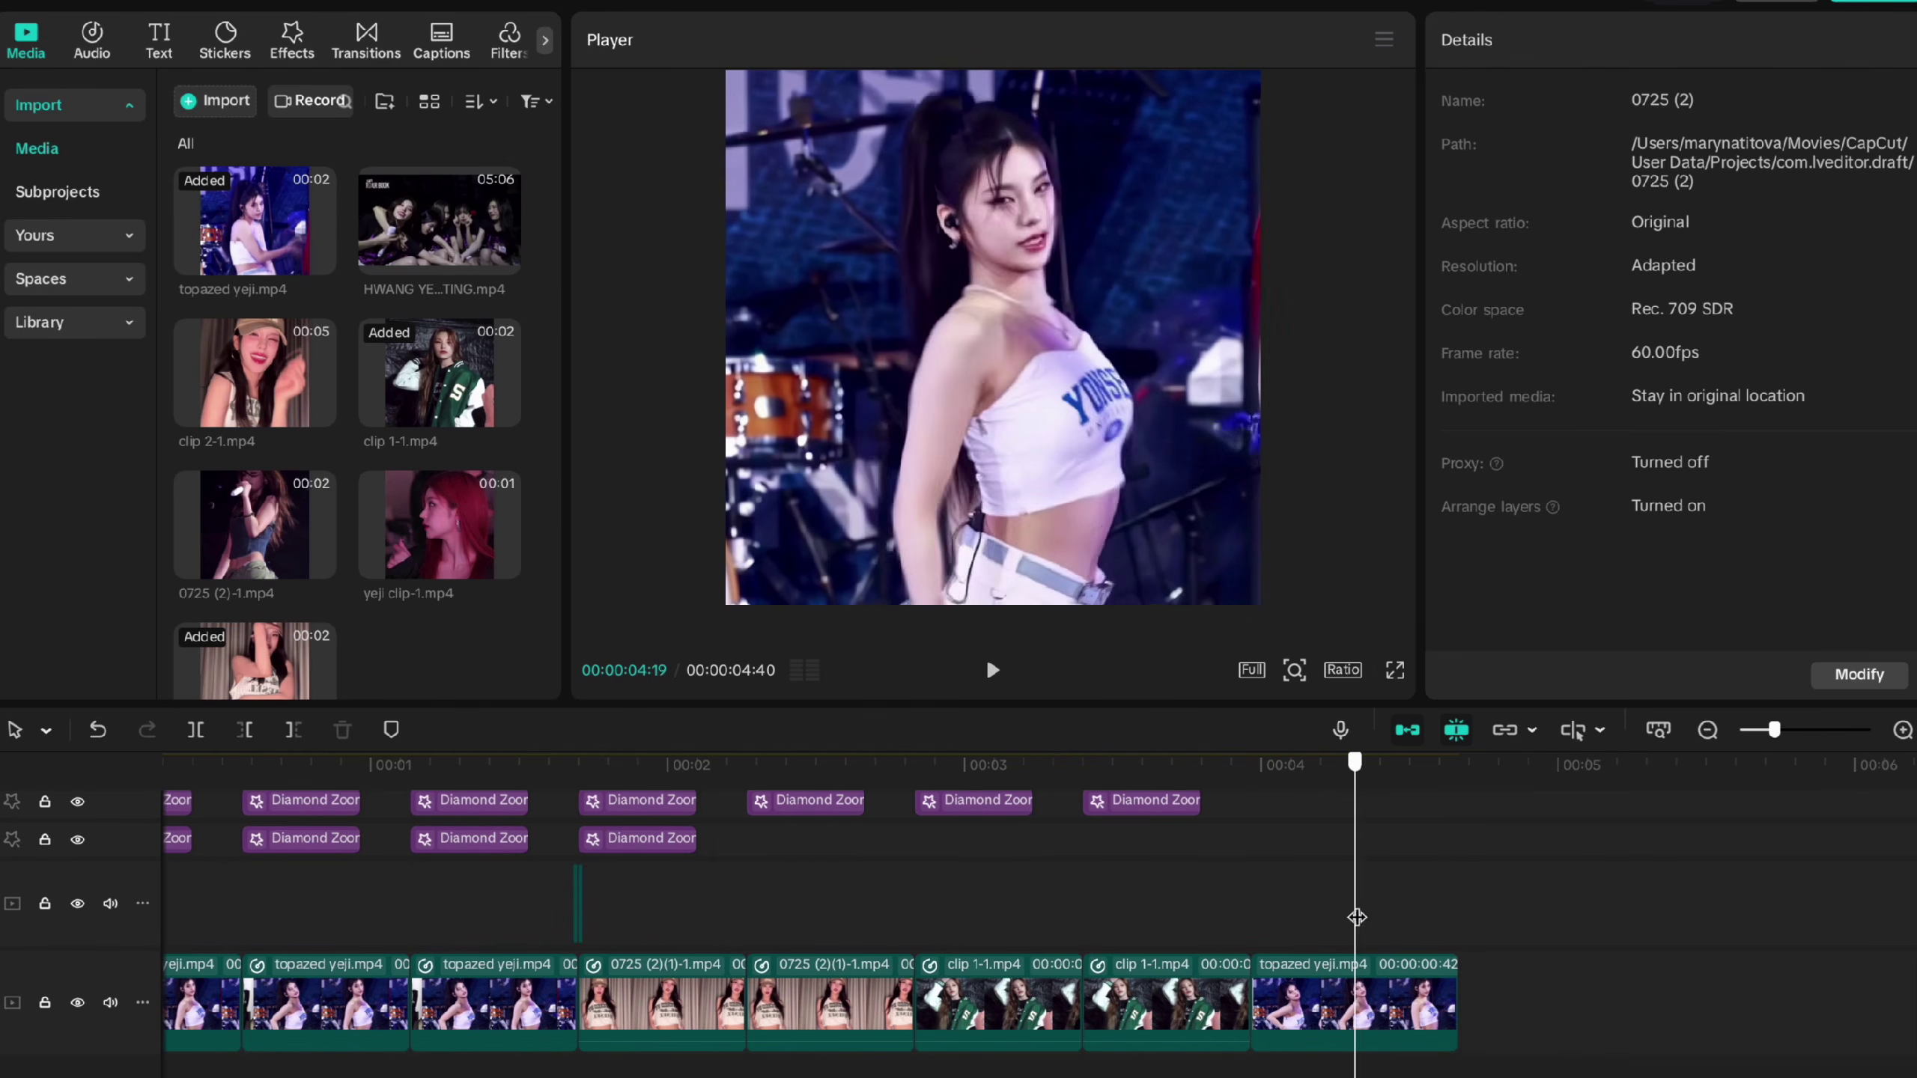
pyautogui.moveTo(1356, 916)
pyautogui.mouseDown()
pyautogui.moveTo(1275, 906)
pyautogui.moveTo(1454, 906)
pyautogui.moveTo(1375, 907)
pyautogui.mouseUp()
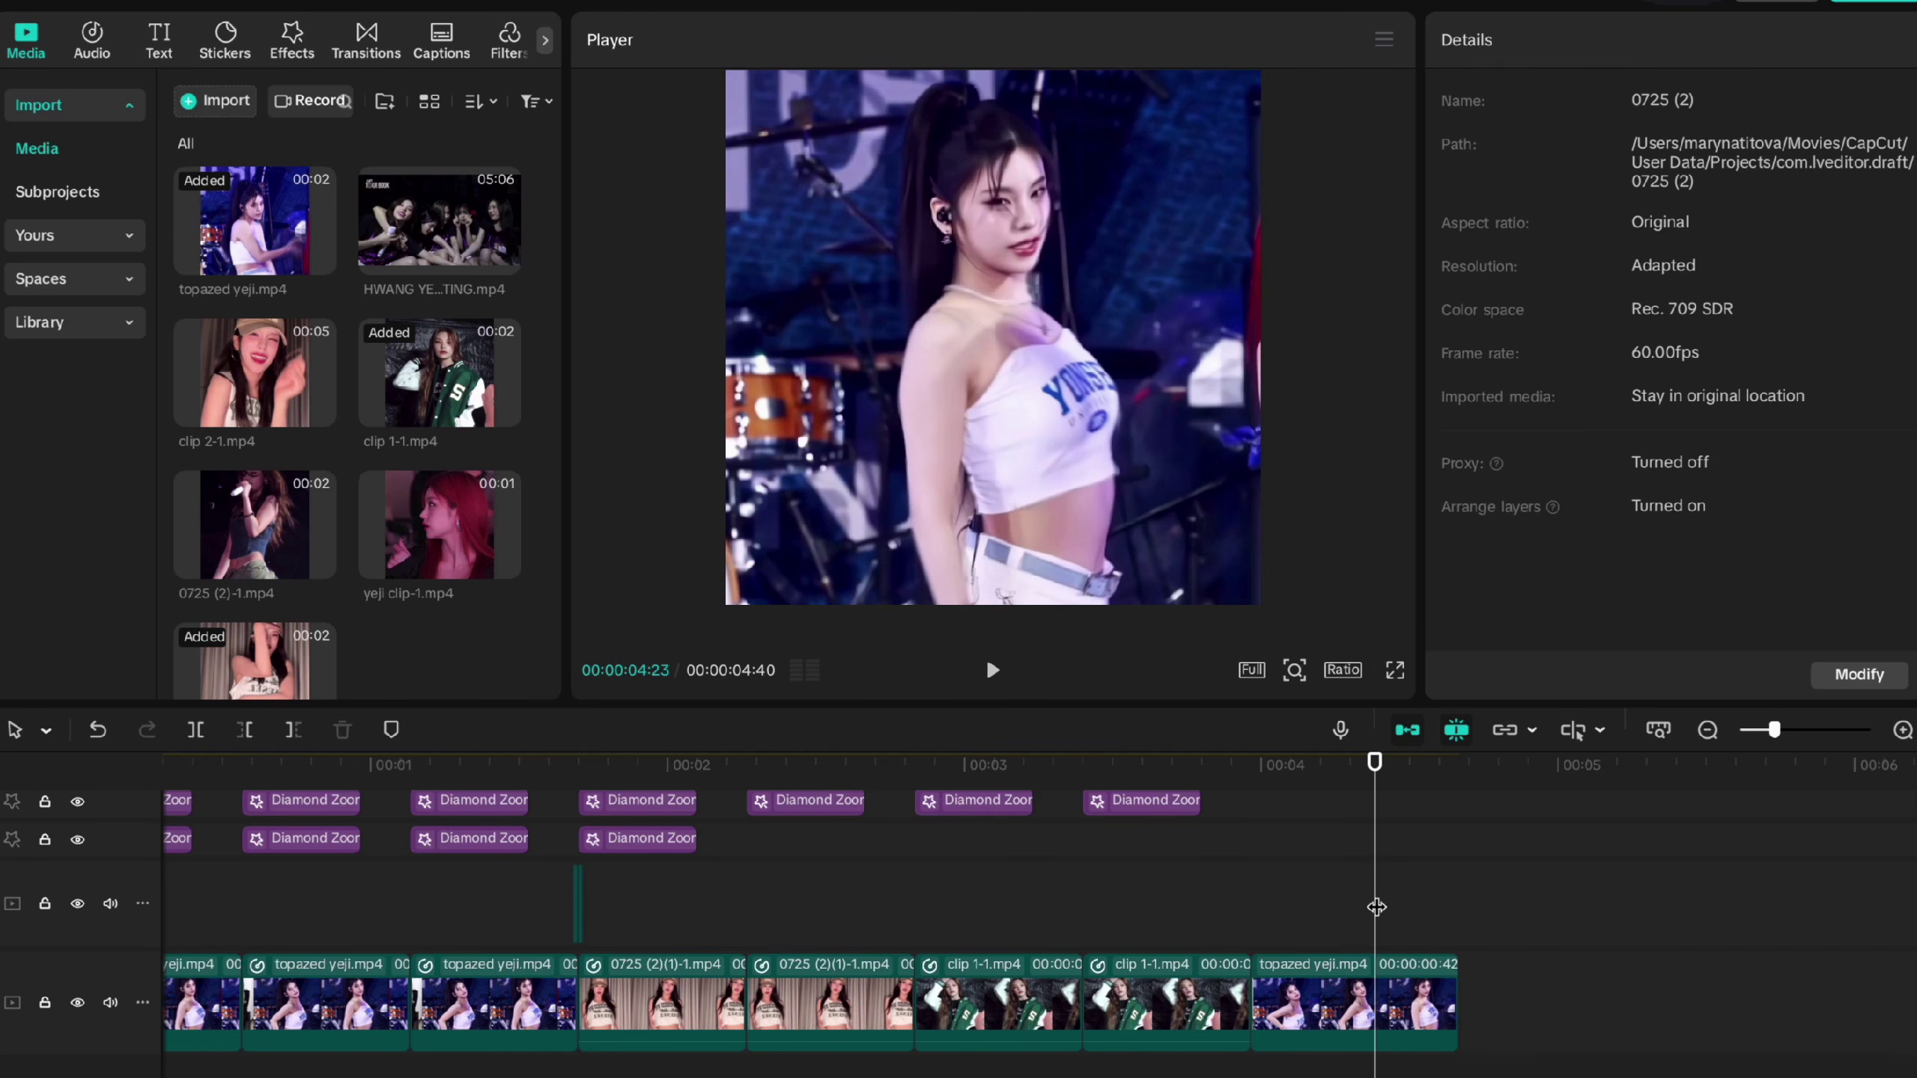
pyautogui.scroll(2, 1375, 906)
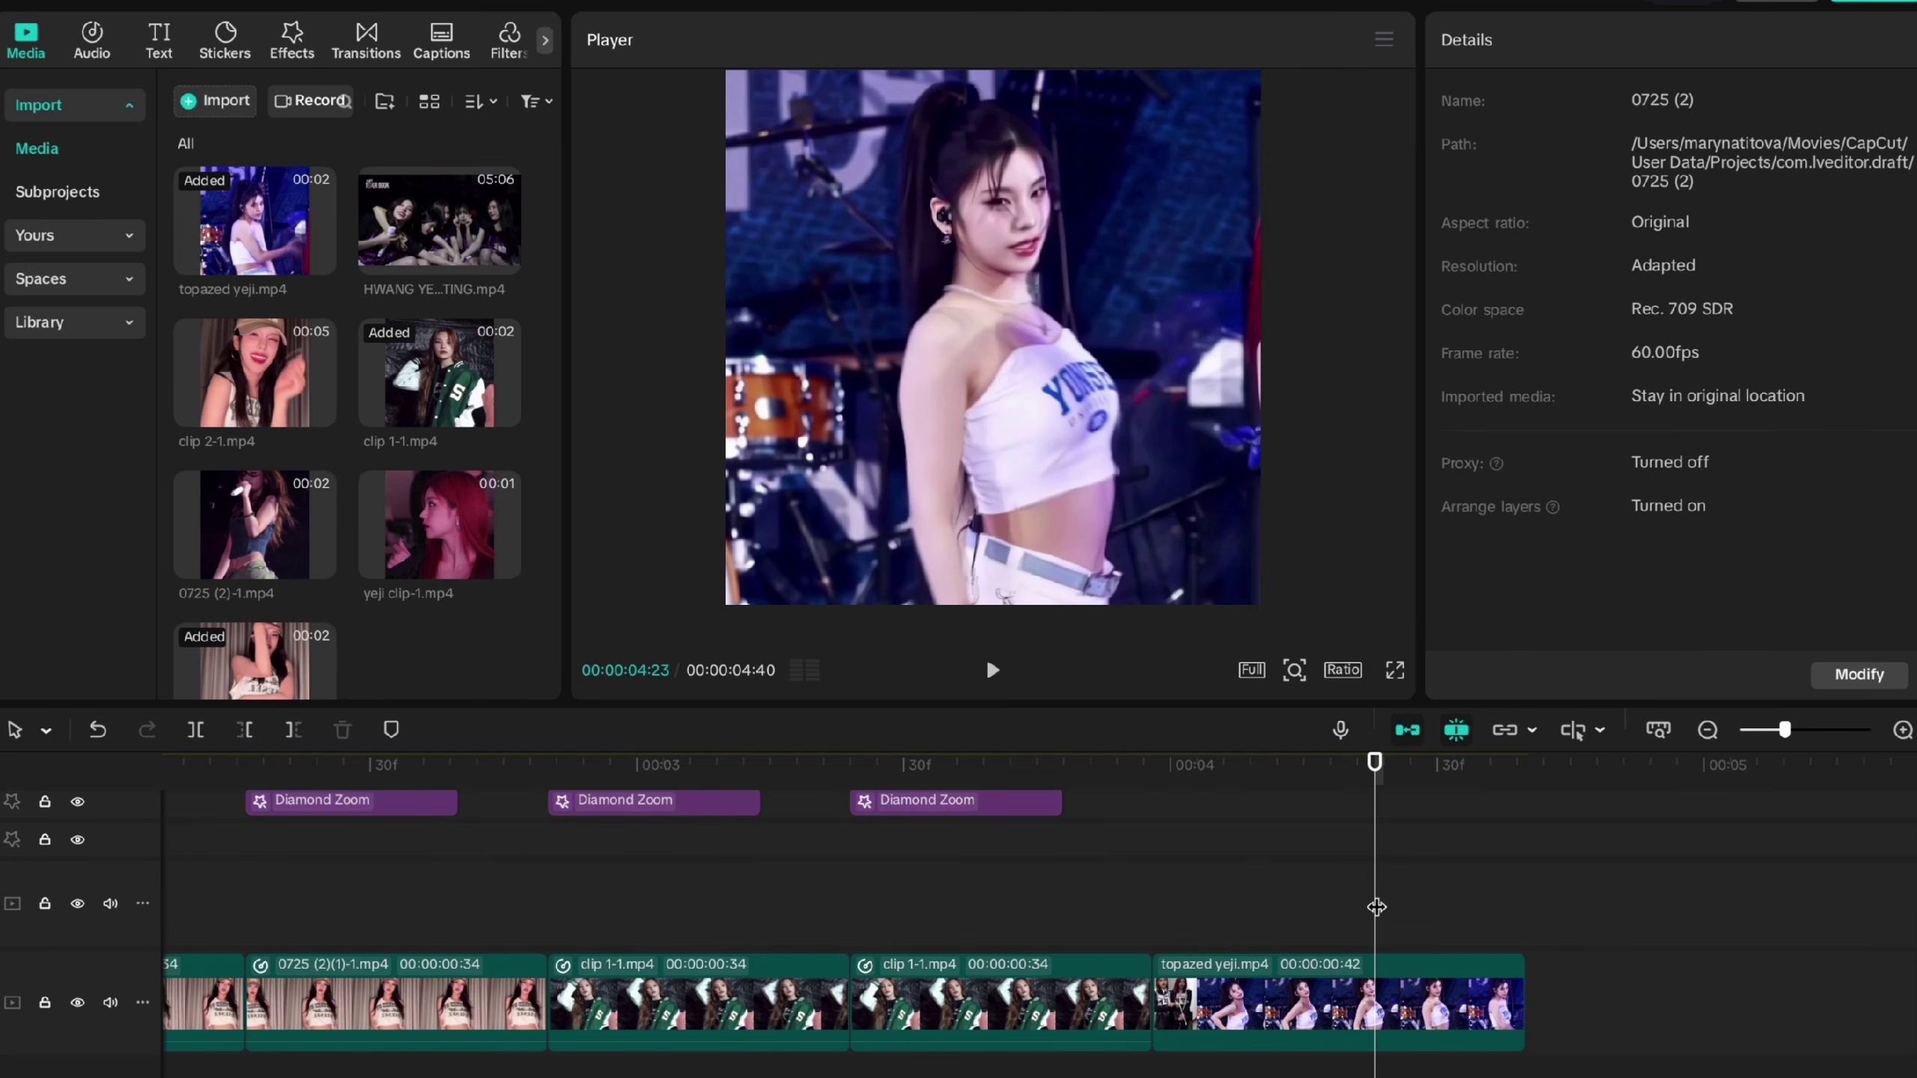
pyautogui.scroll(3, 1375, 907)
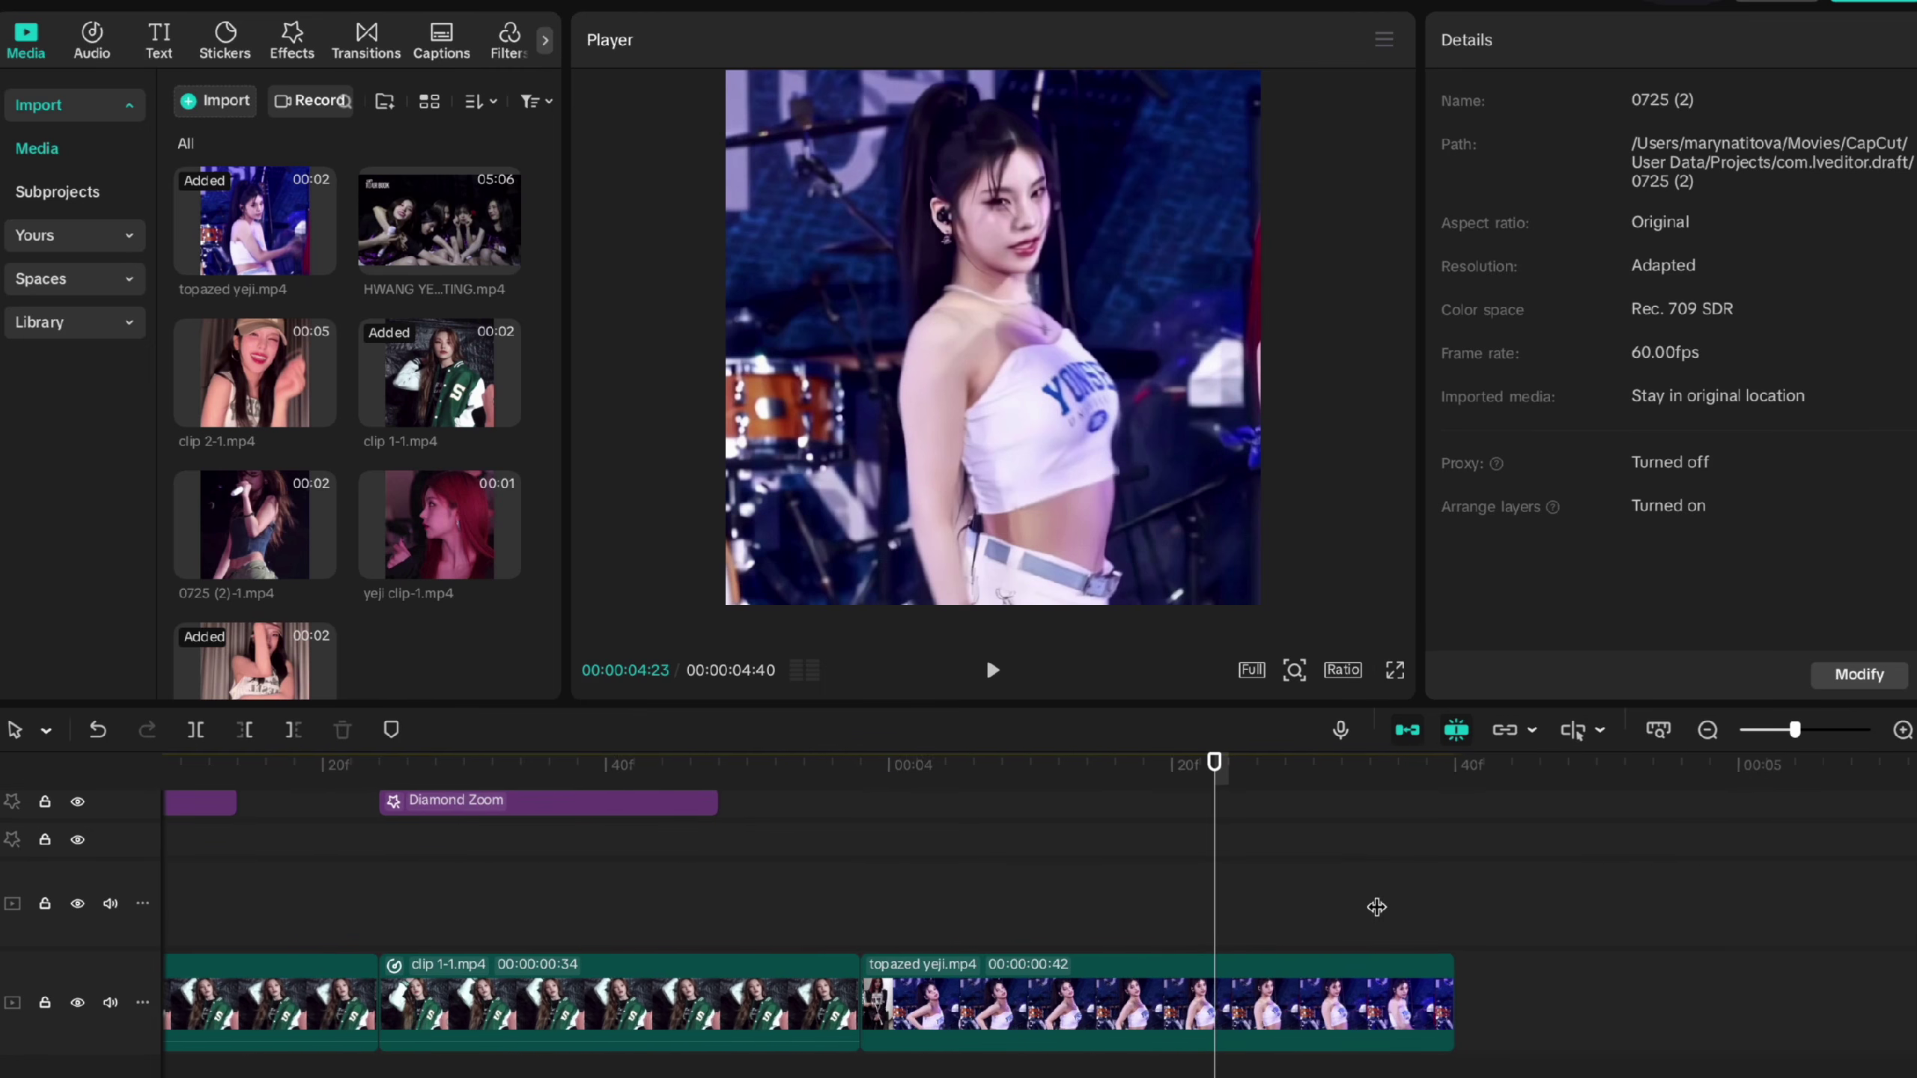
pyautogui.click(1188, 914)
pyautogui.click(1125, 1012)
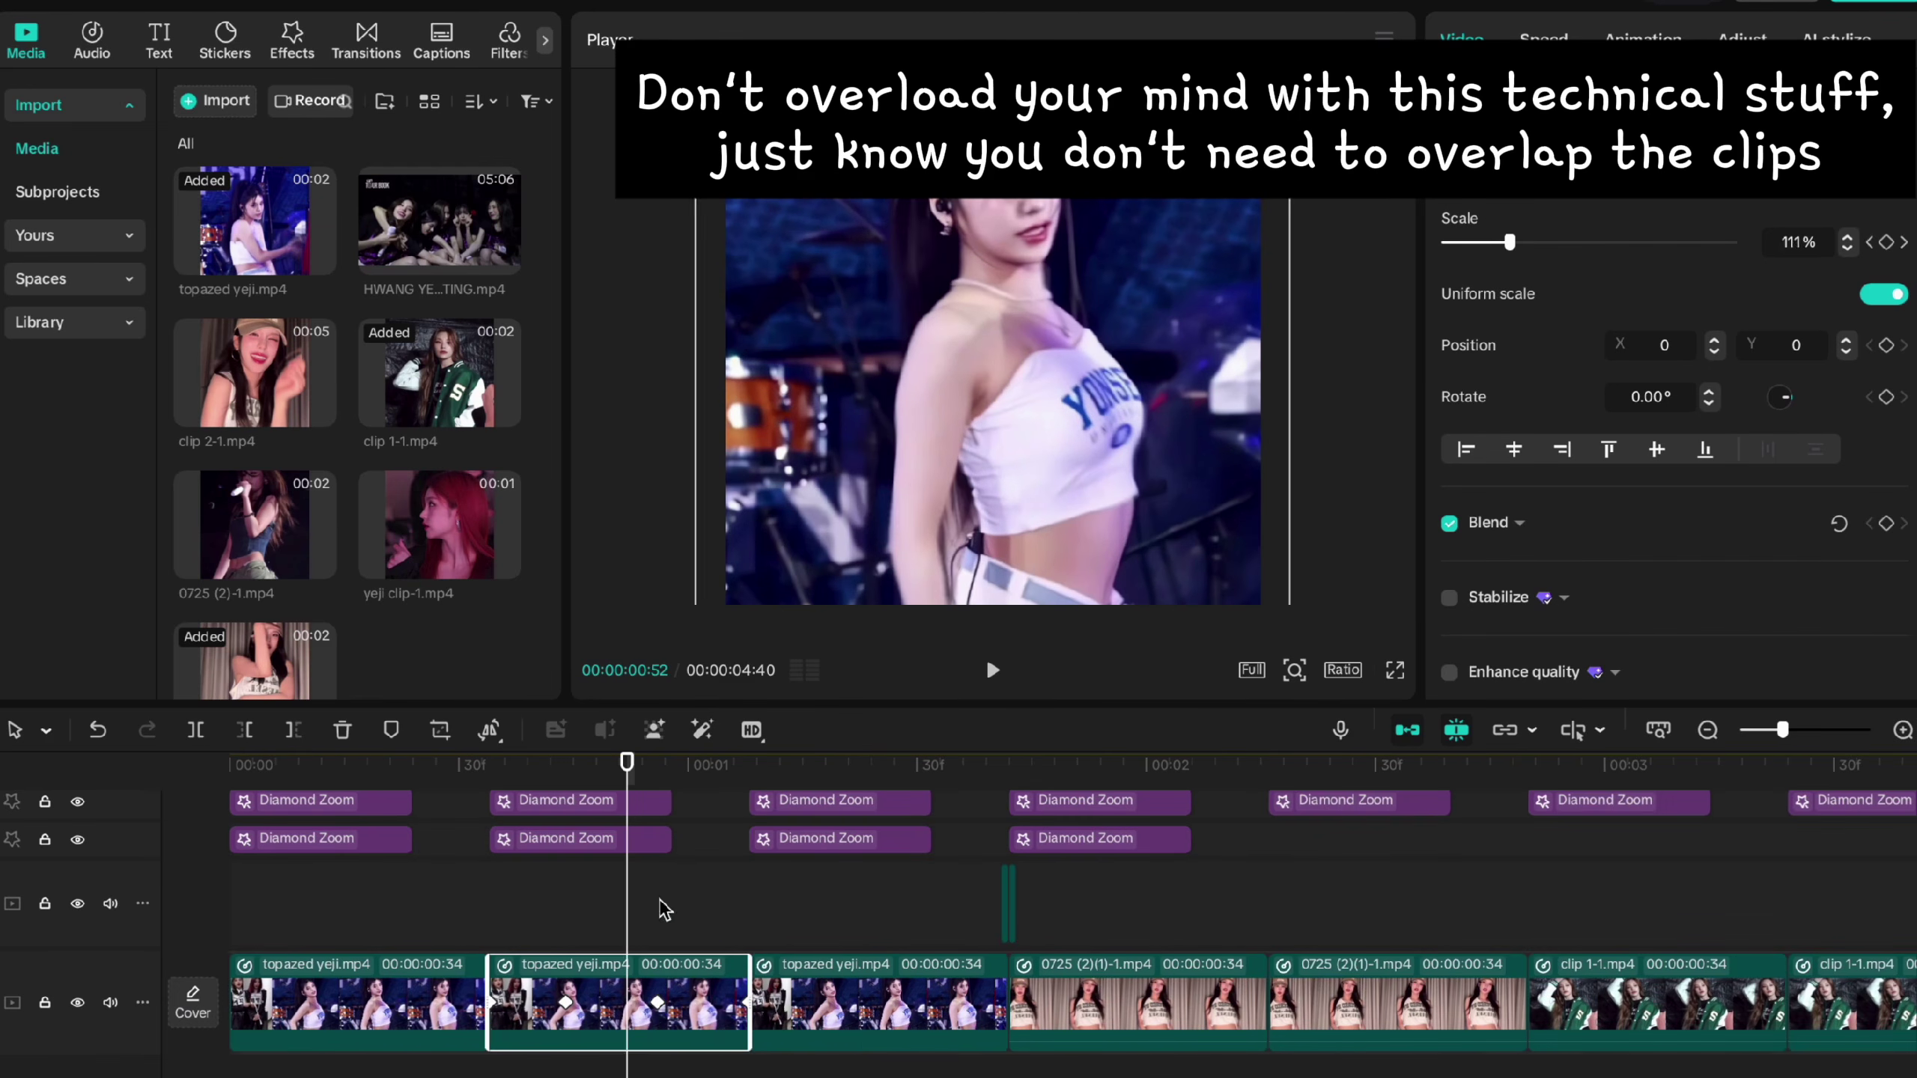
pyautogui.click(1219, 897)
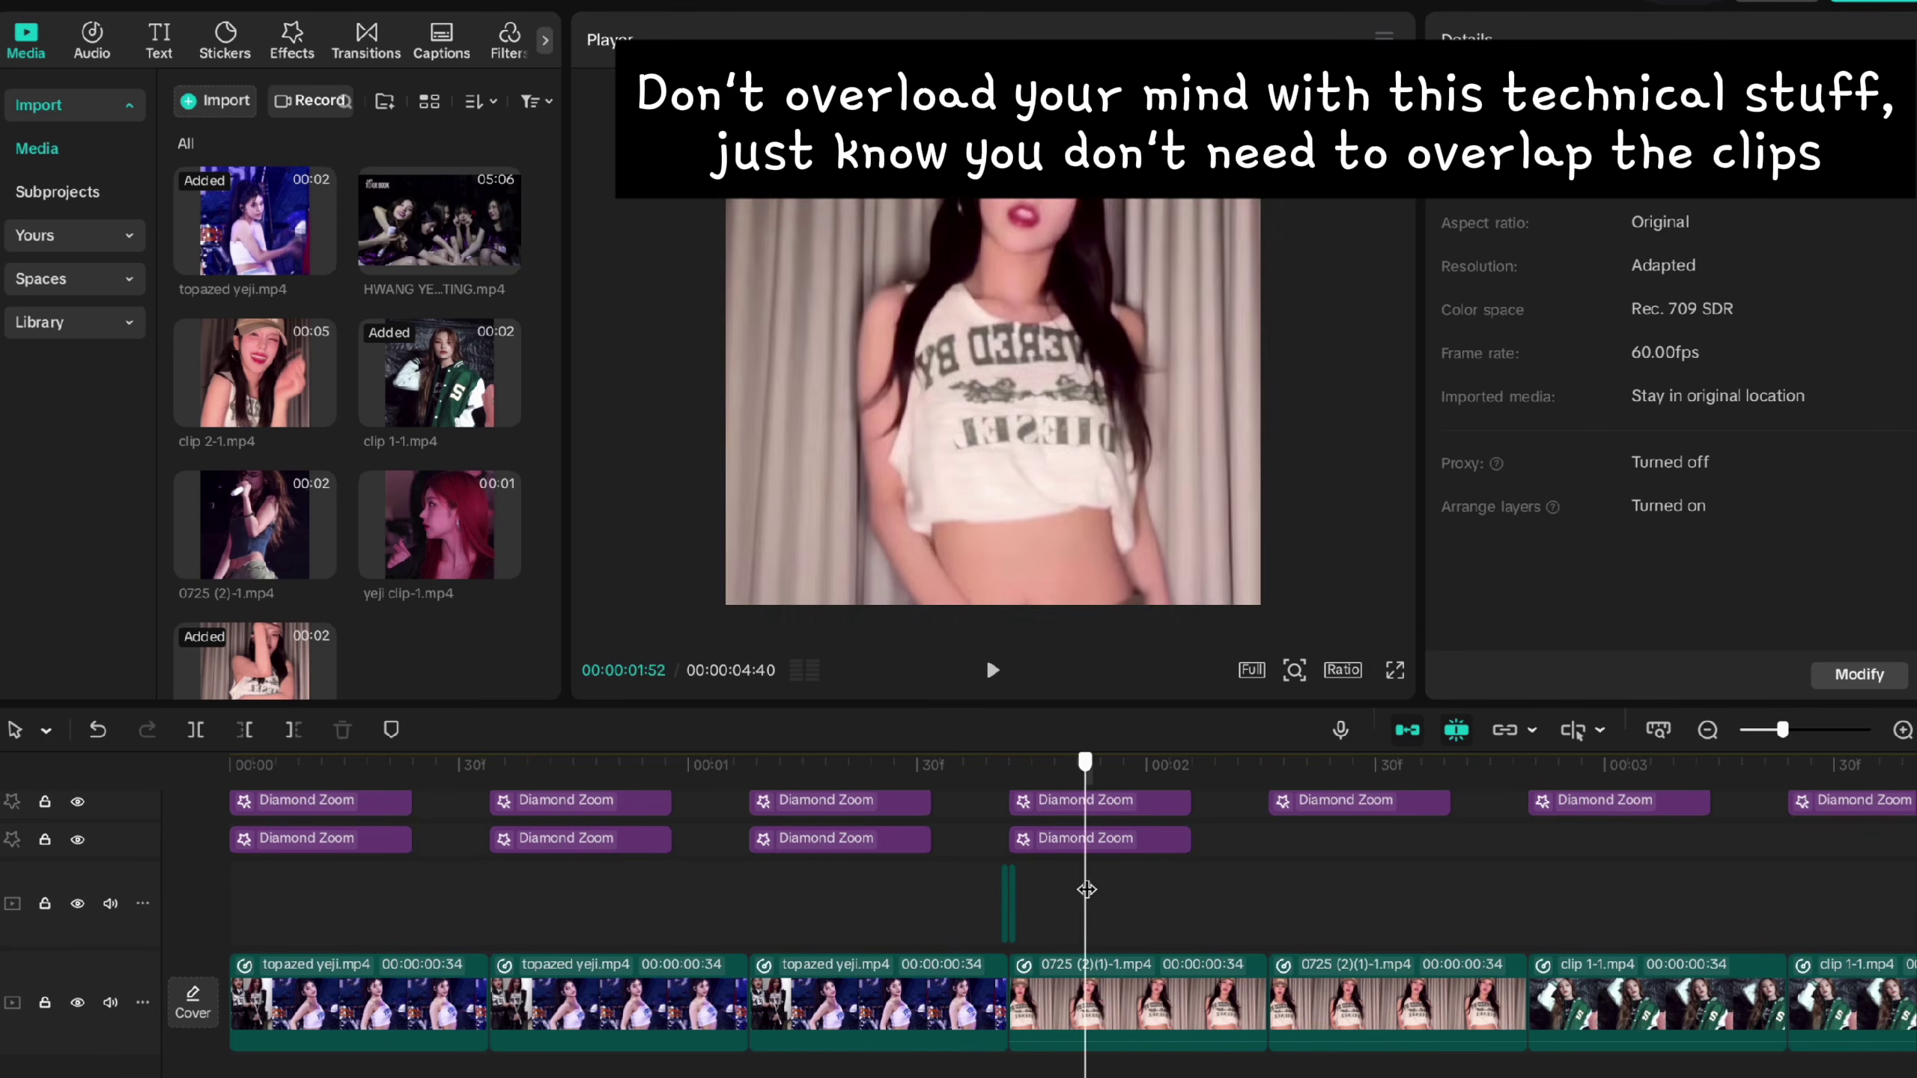
pyautogui.hscroll(5, 1086, 889)
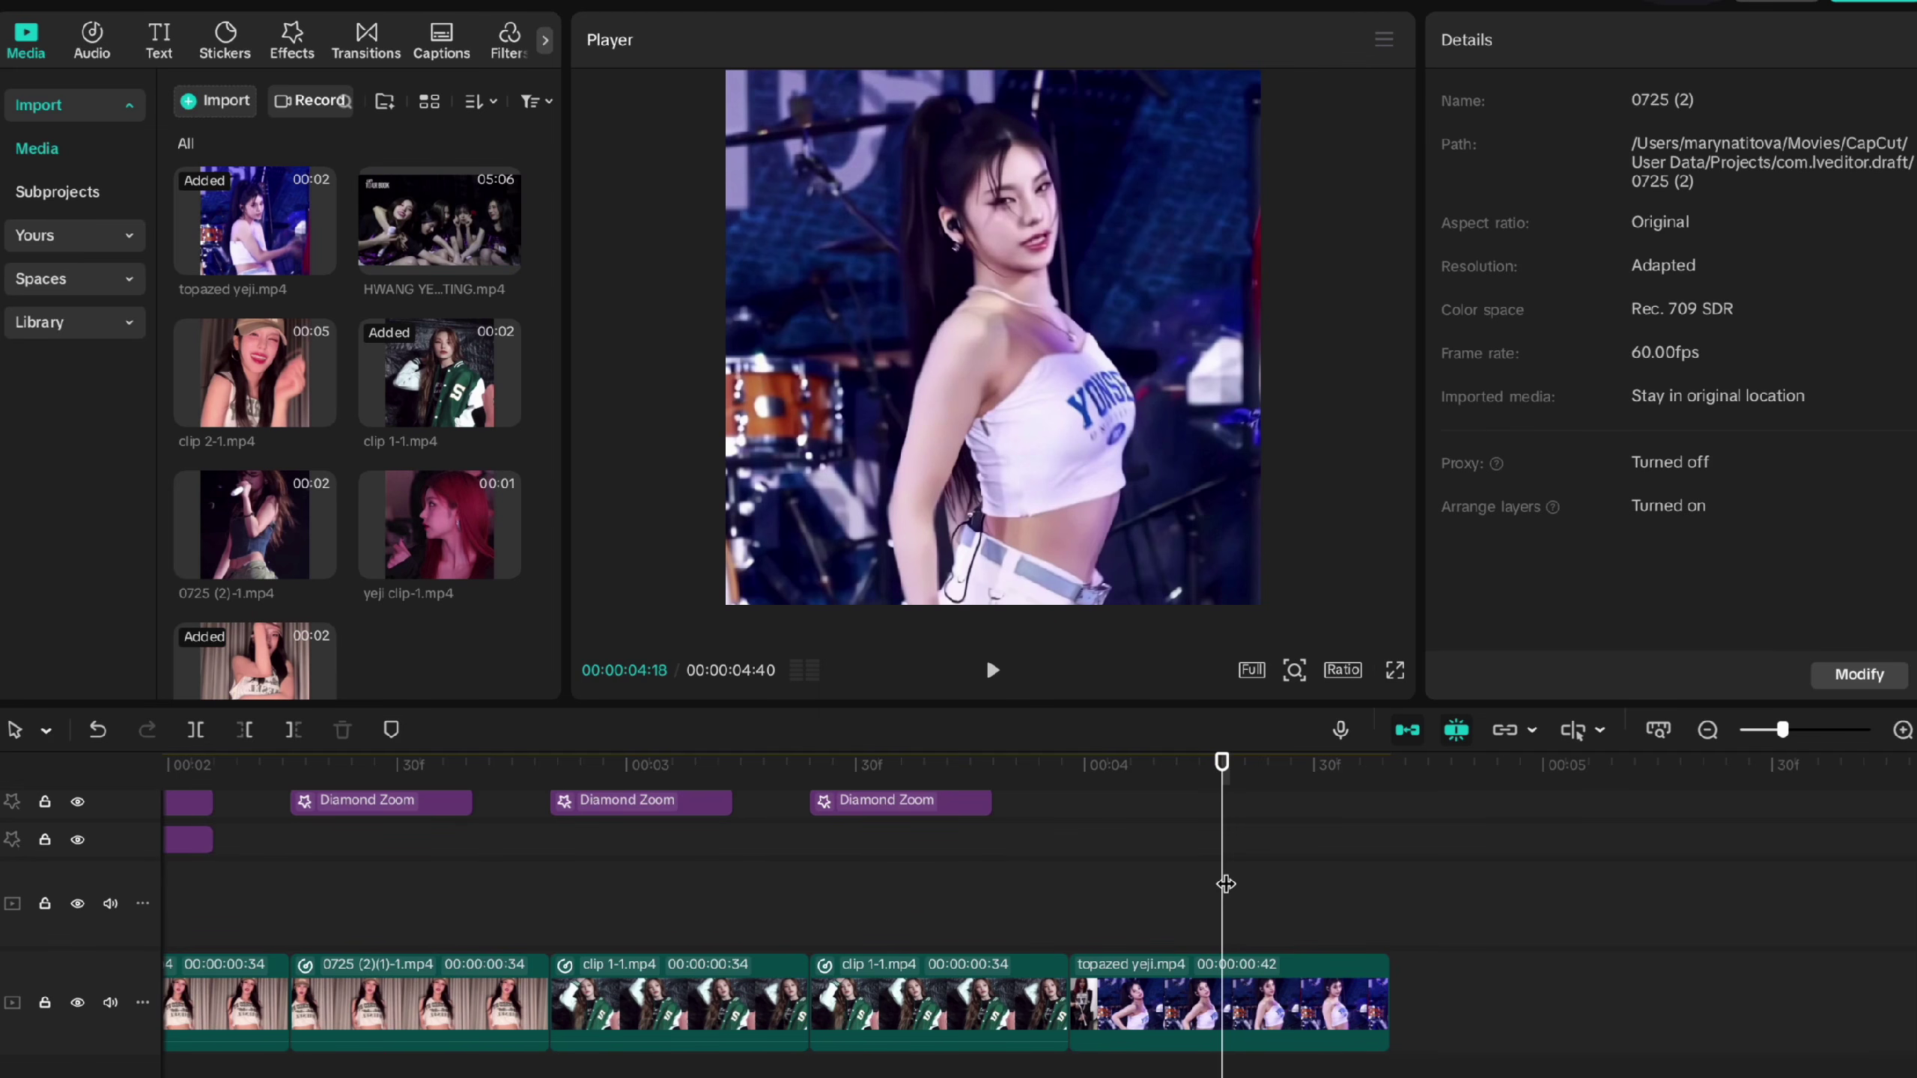
# Step: Examine the Motion blur option and the frames around 00:00:04:19 for the final topazed yeji.mp4 clip
pyautogui.click(1153, 1026)
pyautogui.scroll(-5, 1668, 544)
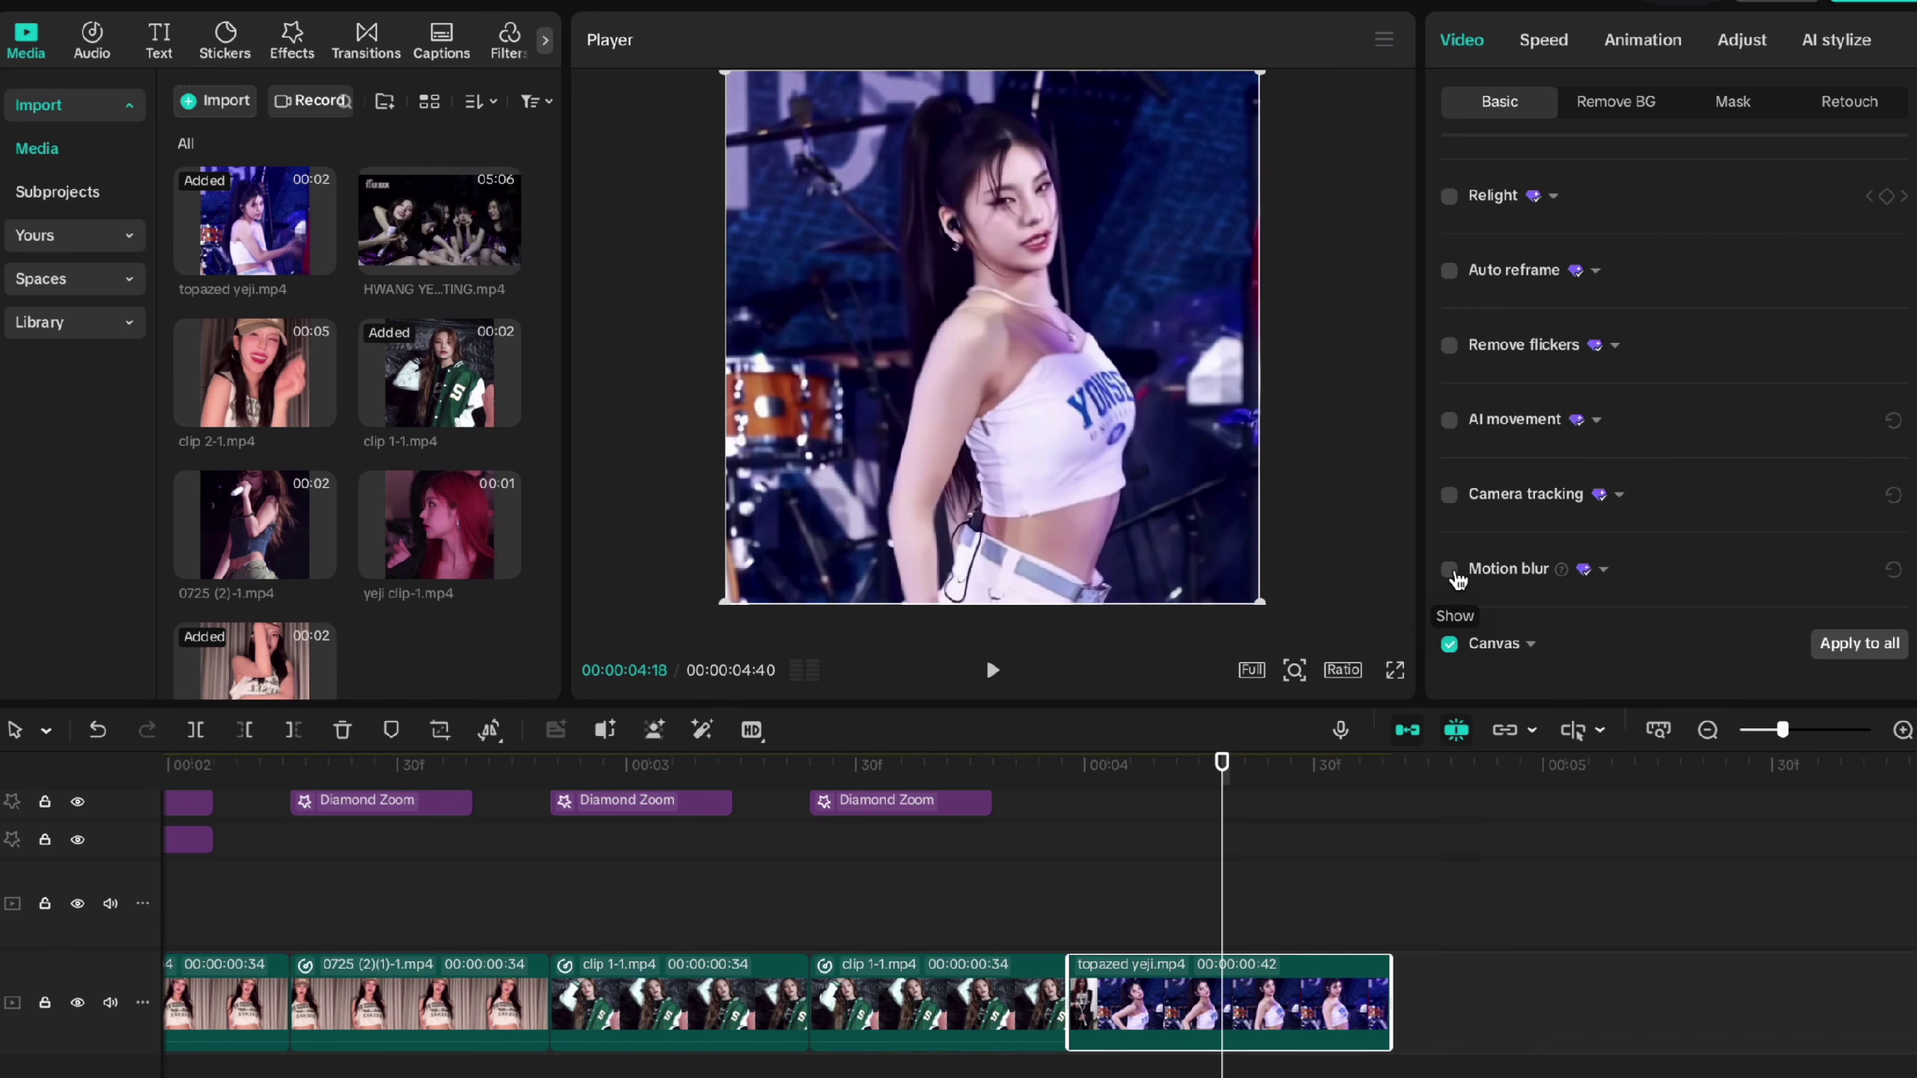
pyautogui.click(1208, 894)
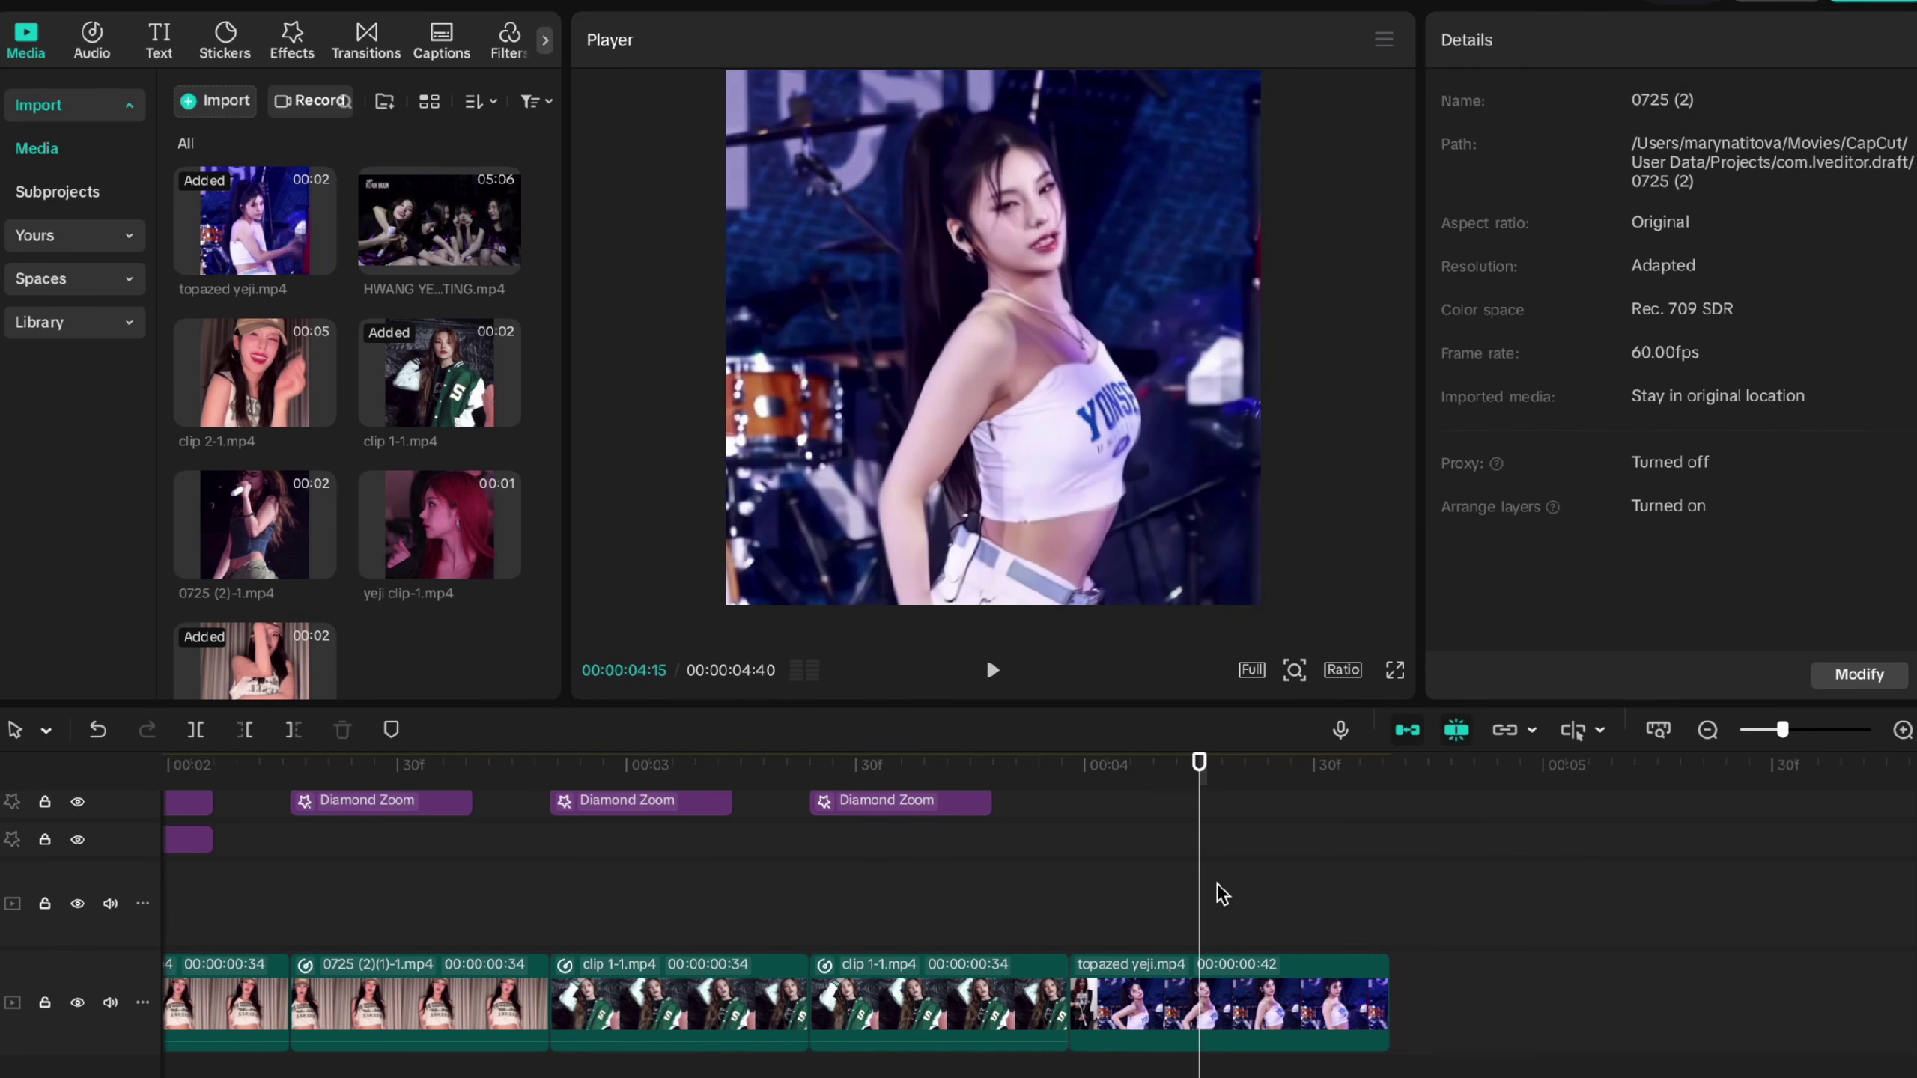
pyautogui.click(1151, 993)
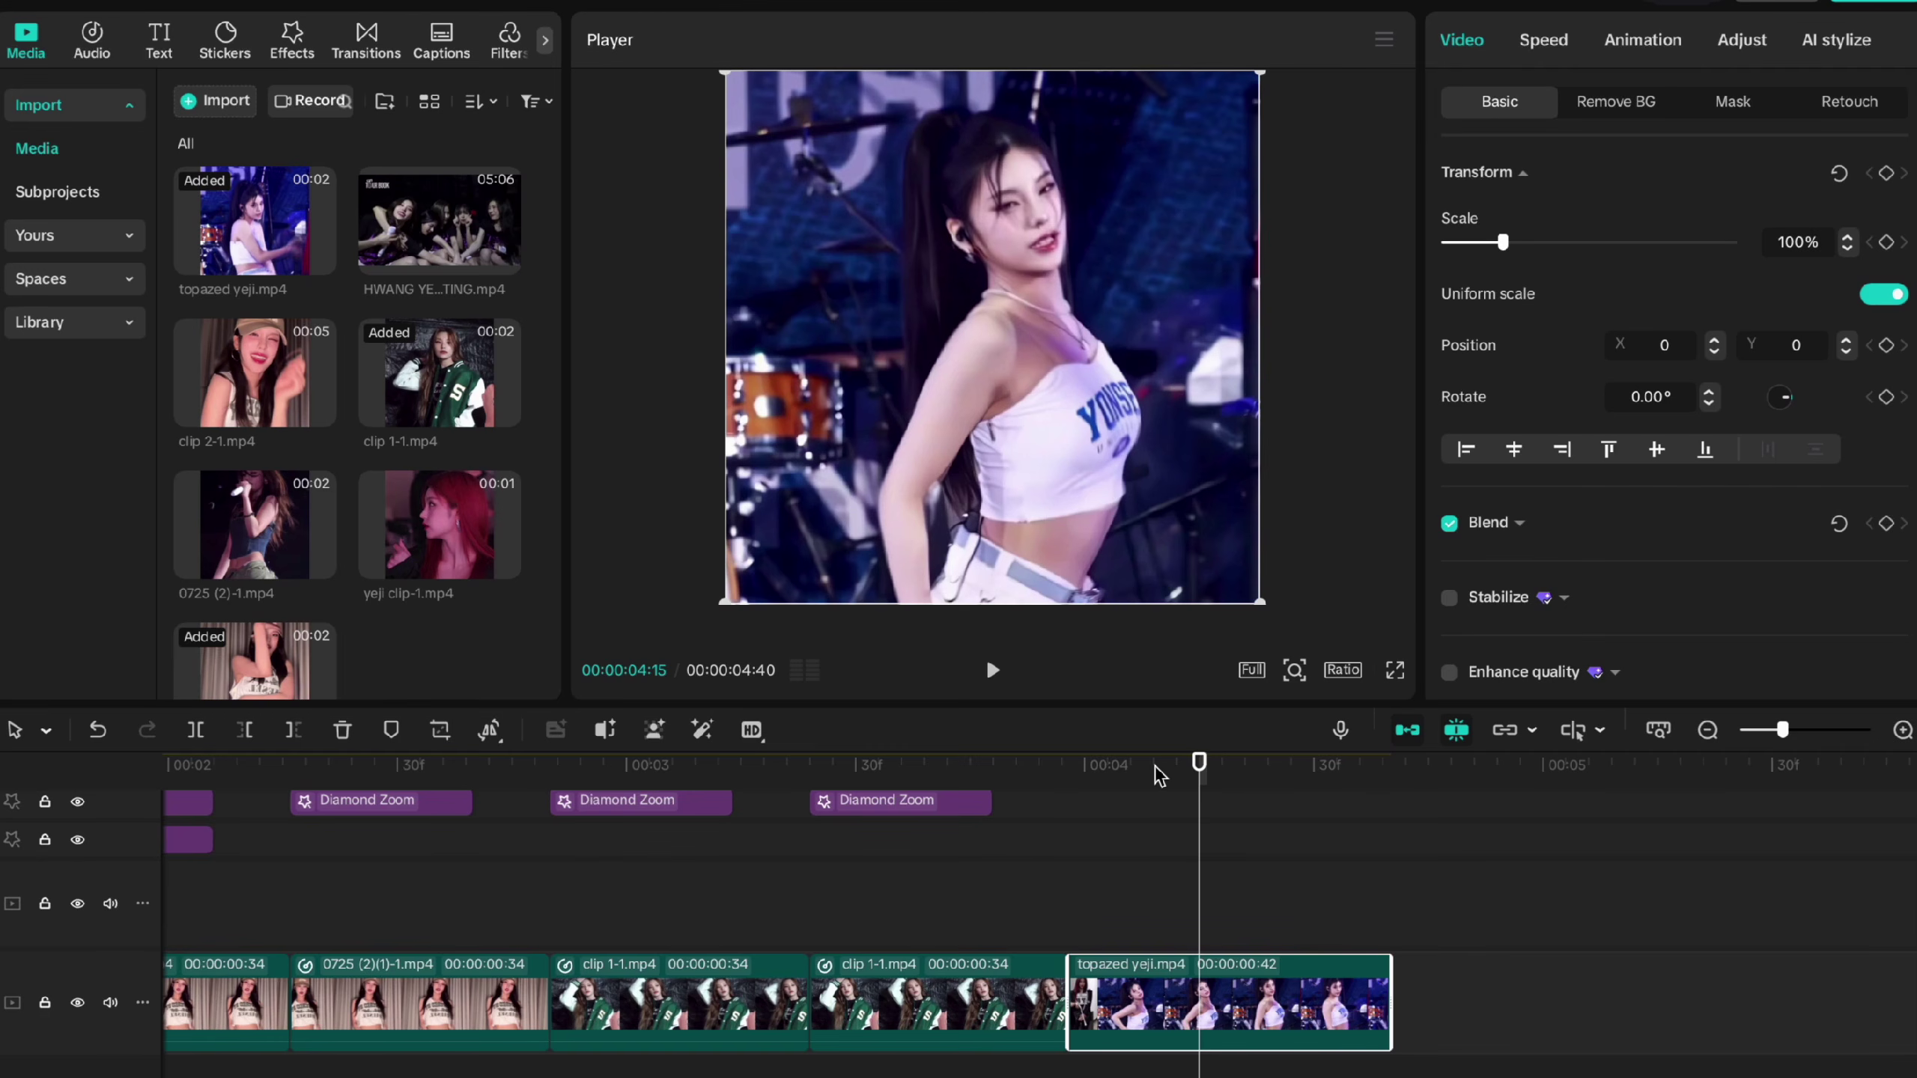
pyautogui.scroll(2, 1140, 778)
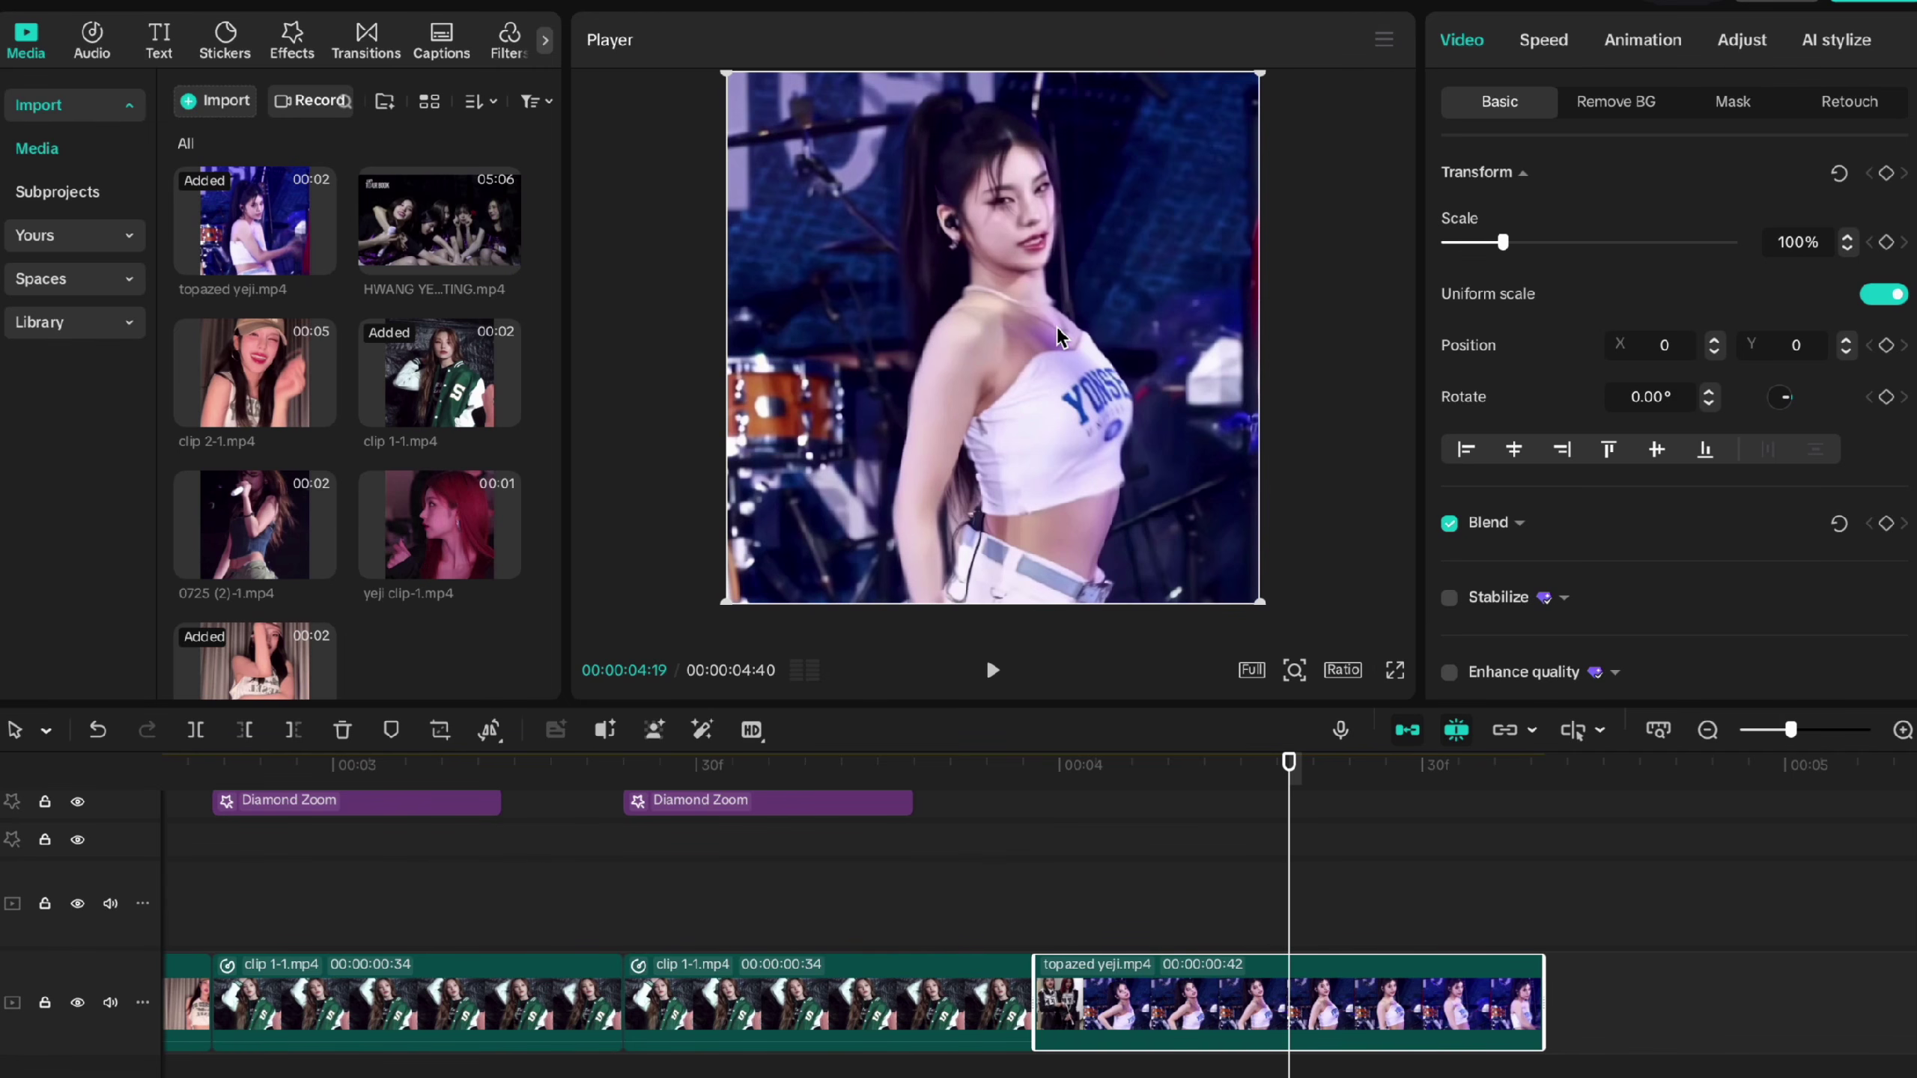
pyautogui.click(1542, 919)
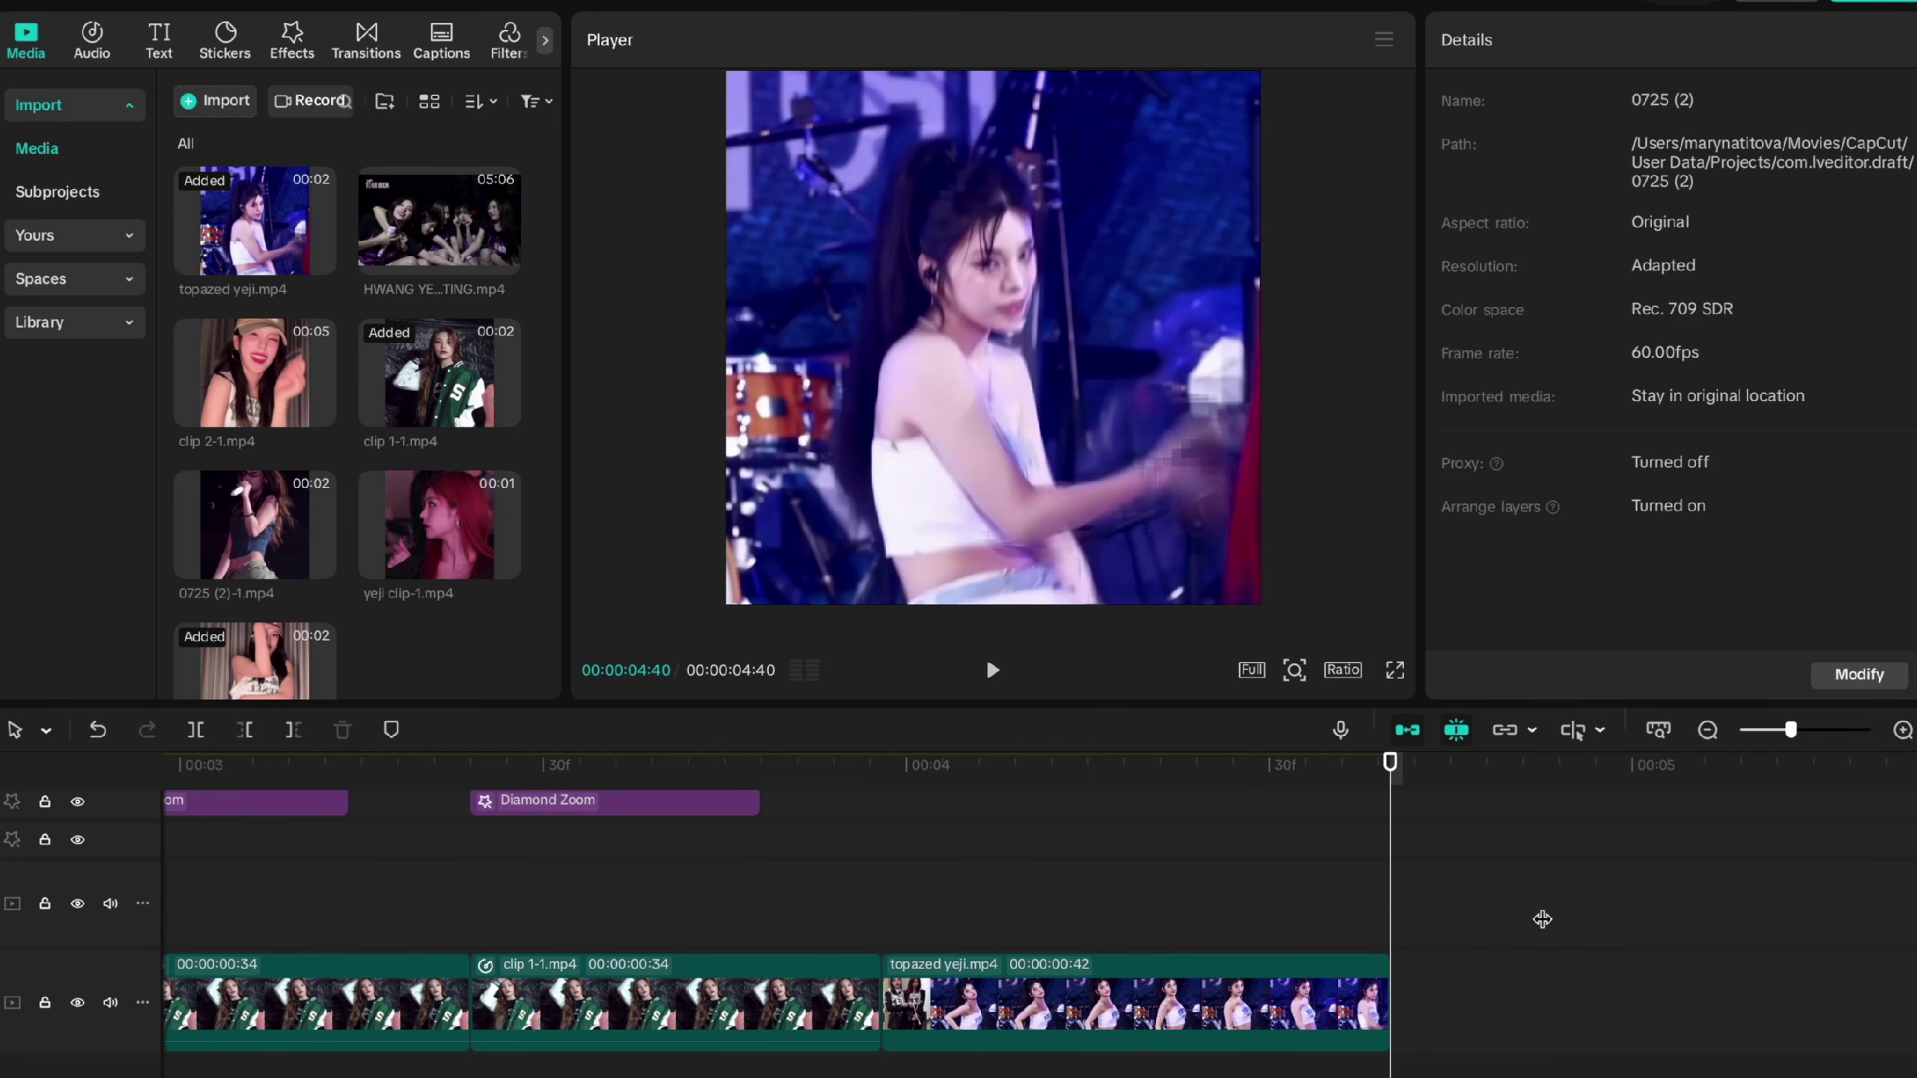
pyautogui.click(1351, 996)
pyautogui.scroll(-5, 1508, 537)
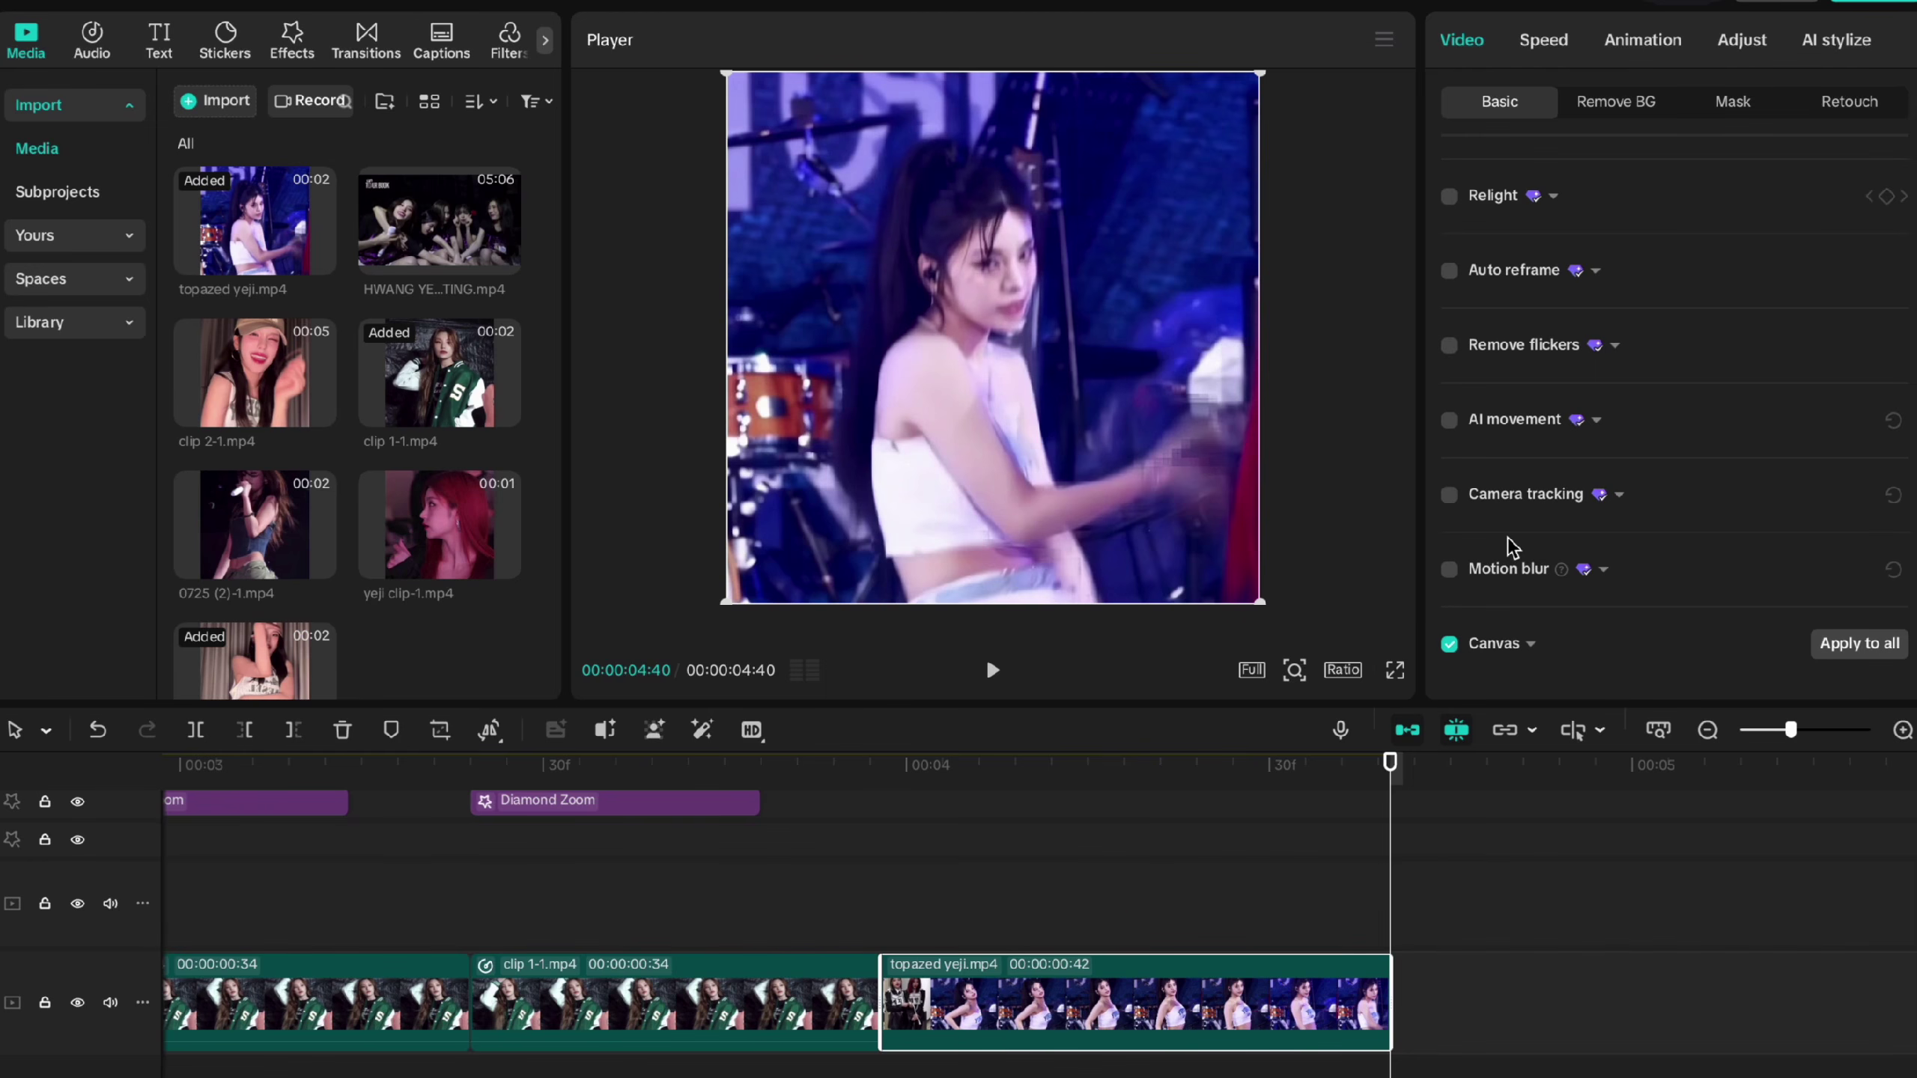
pyautogui.click(1136, 765)
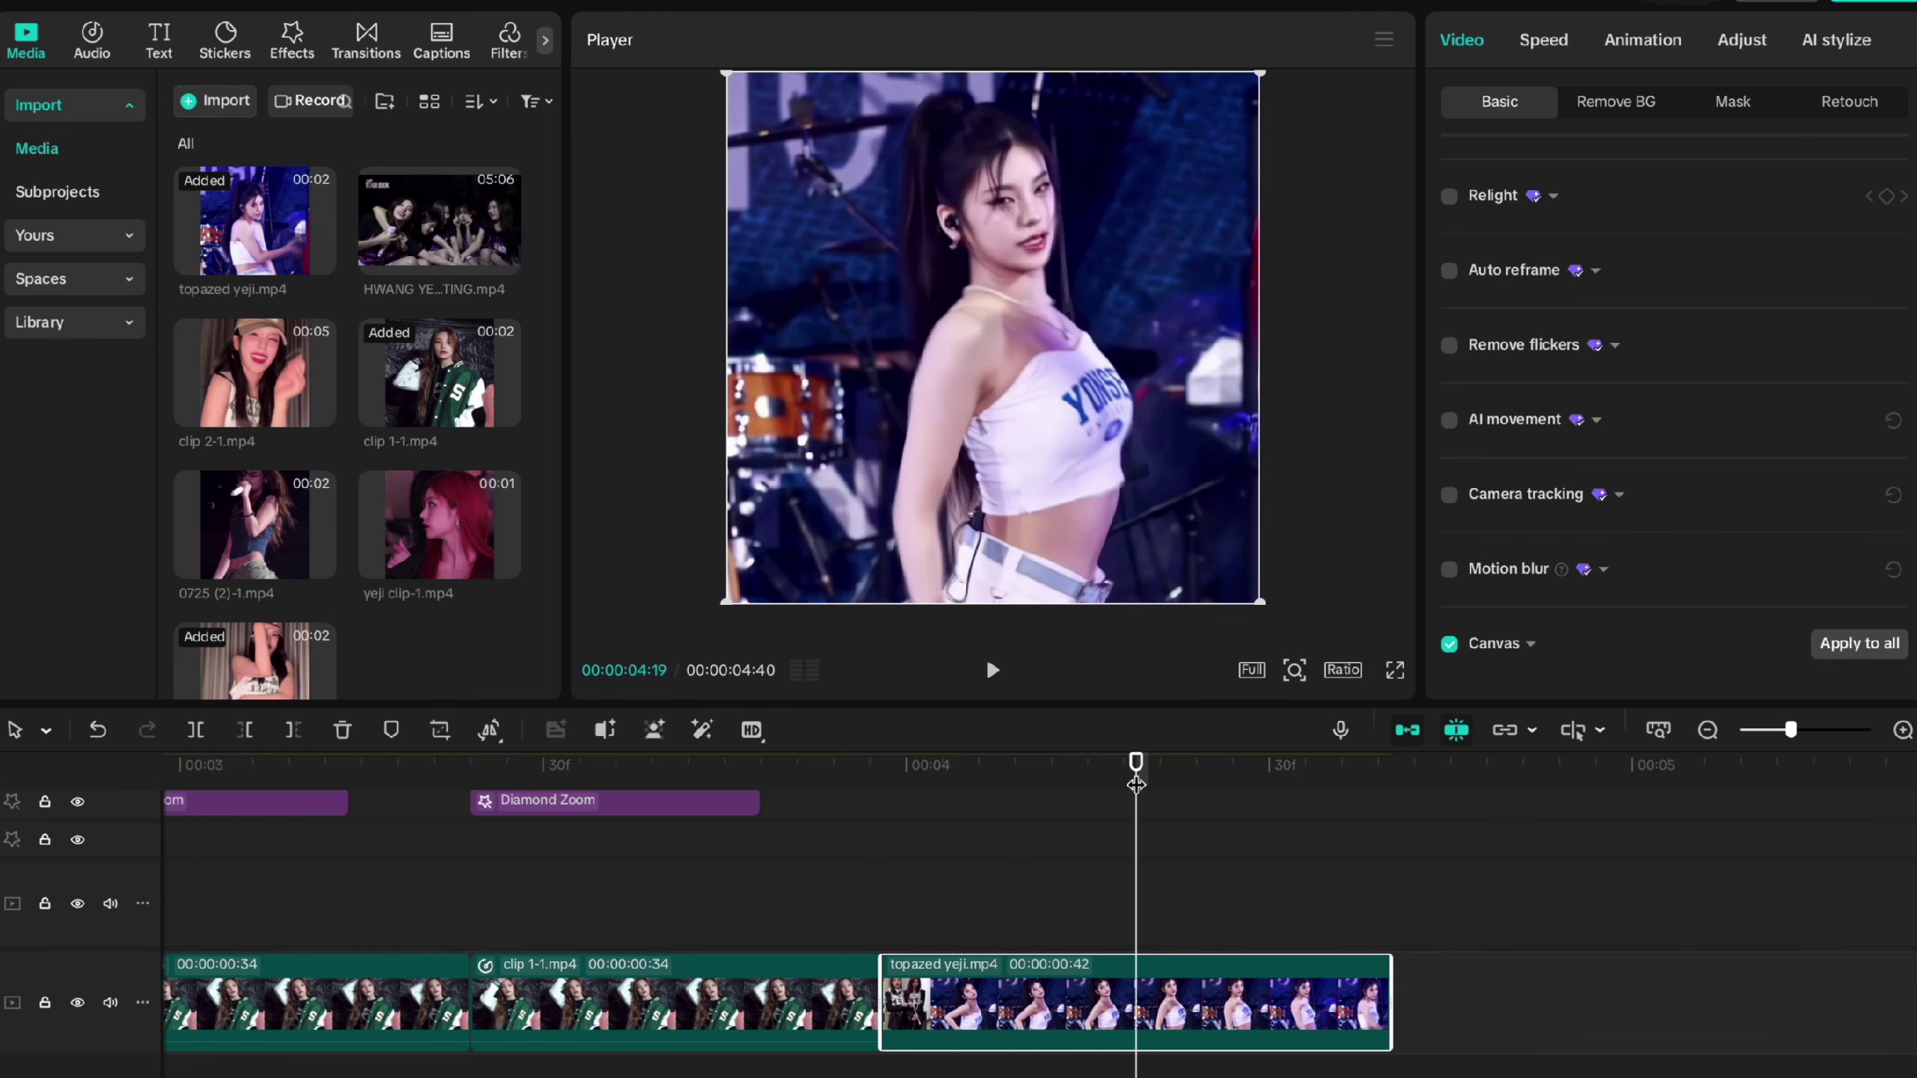
pyautogui.moveTo(1136, 786)
pyautogui.mouseDown()
pyautogui.moveTo(1113, 786)
pyautogui.moveTo(1133, 784)
pyautogui.mouseUp()
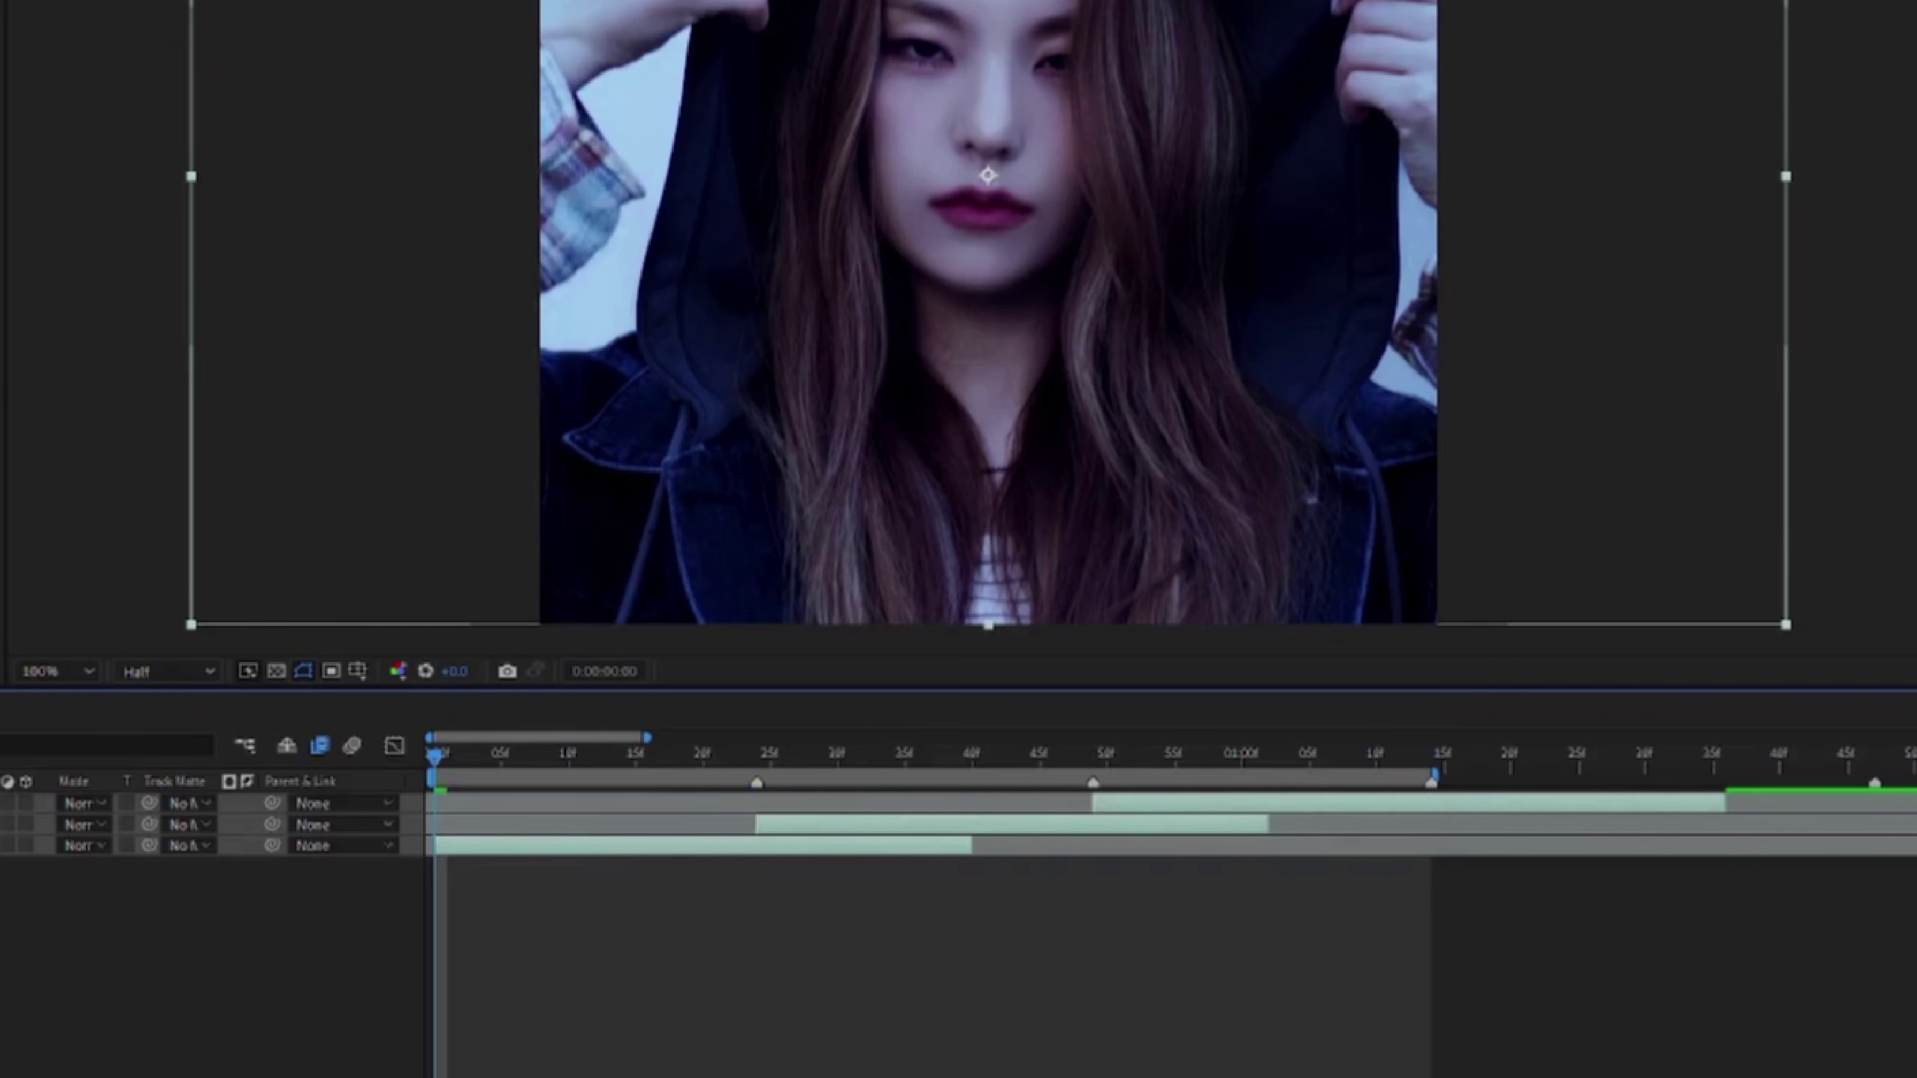
# Step: Switch to After Effects and pre-compose each of the three overlapping layers separately, moving all attributes into the new composition
pyautogui.click(522, 845)
pyautogui.hotkey('ctrl', 'shift', 'c')
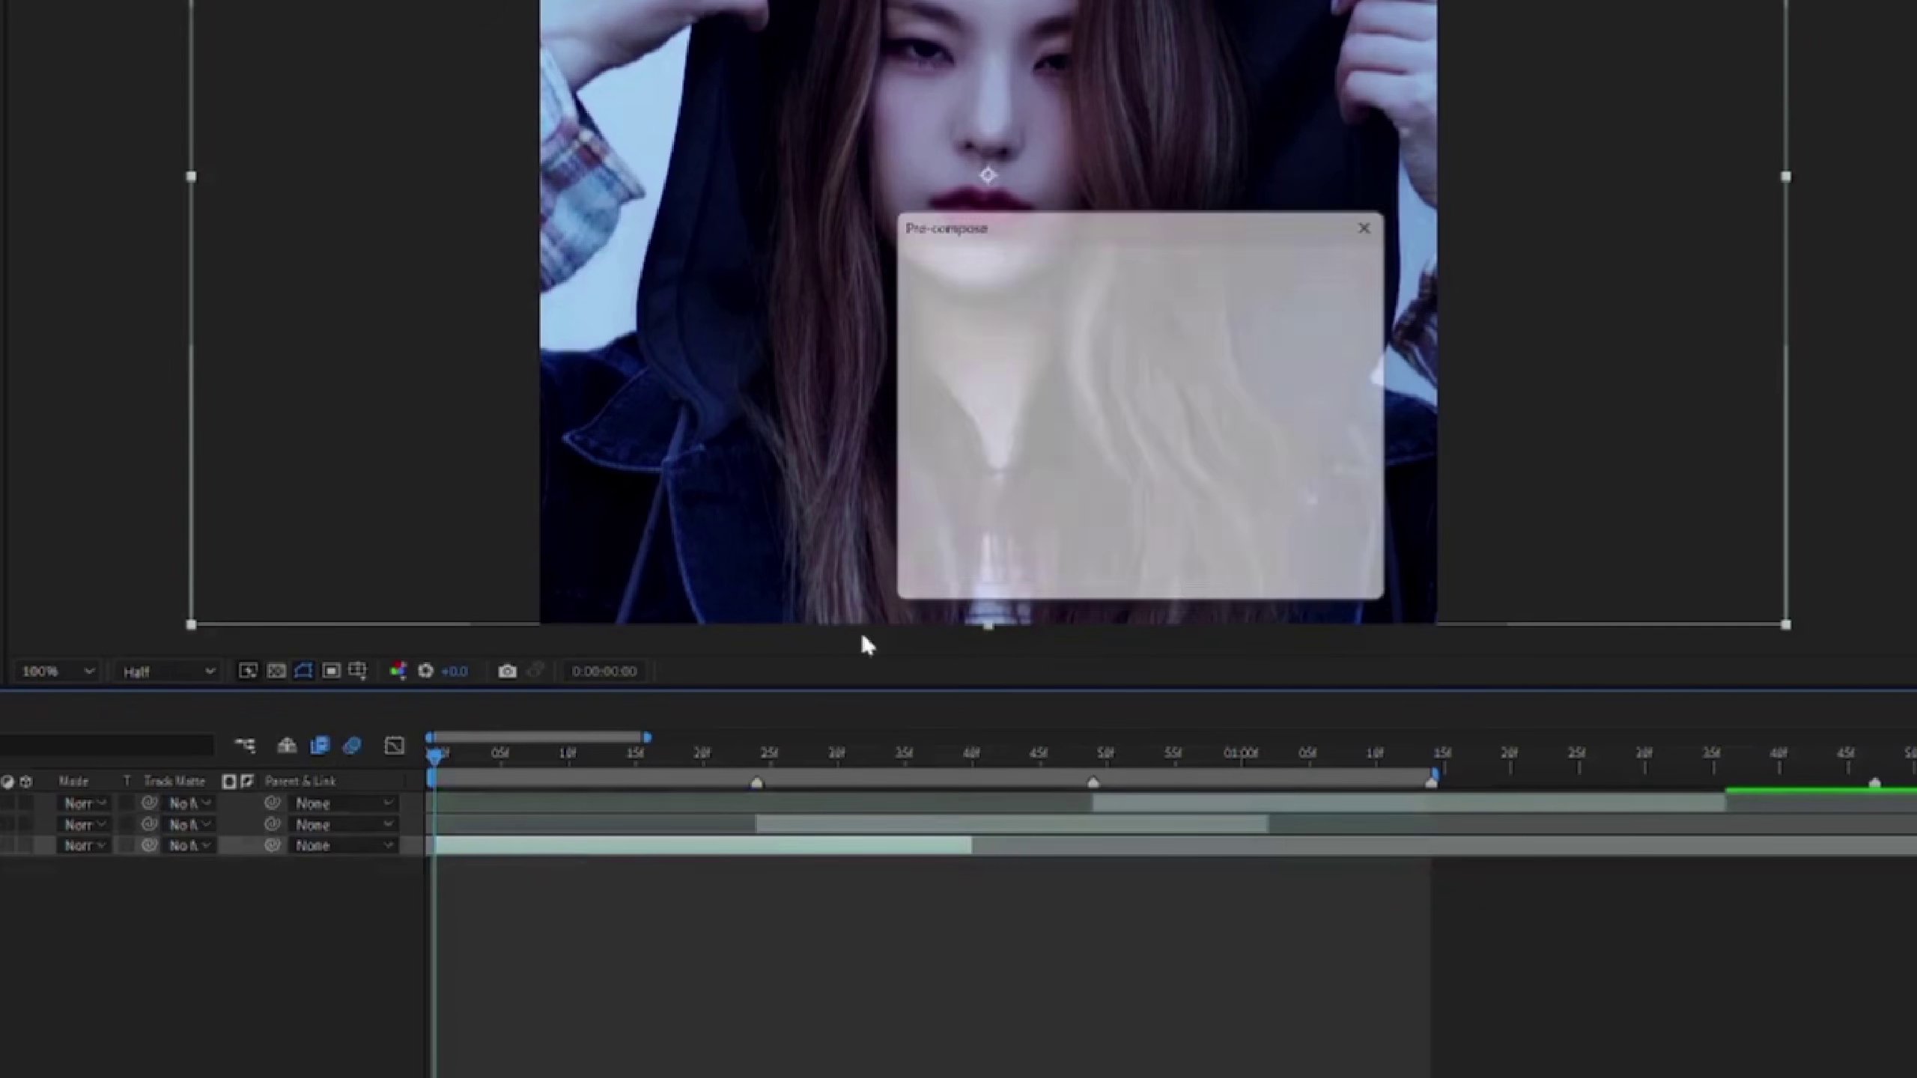
pyautogui.click(1174, 593)
pyautogui.click(973, 824)
pyautogui.hotkey('ctrl', 'shift', 'c')
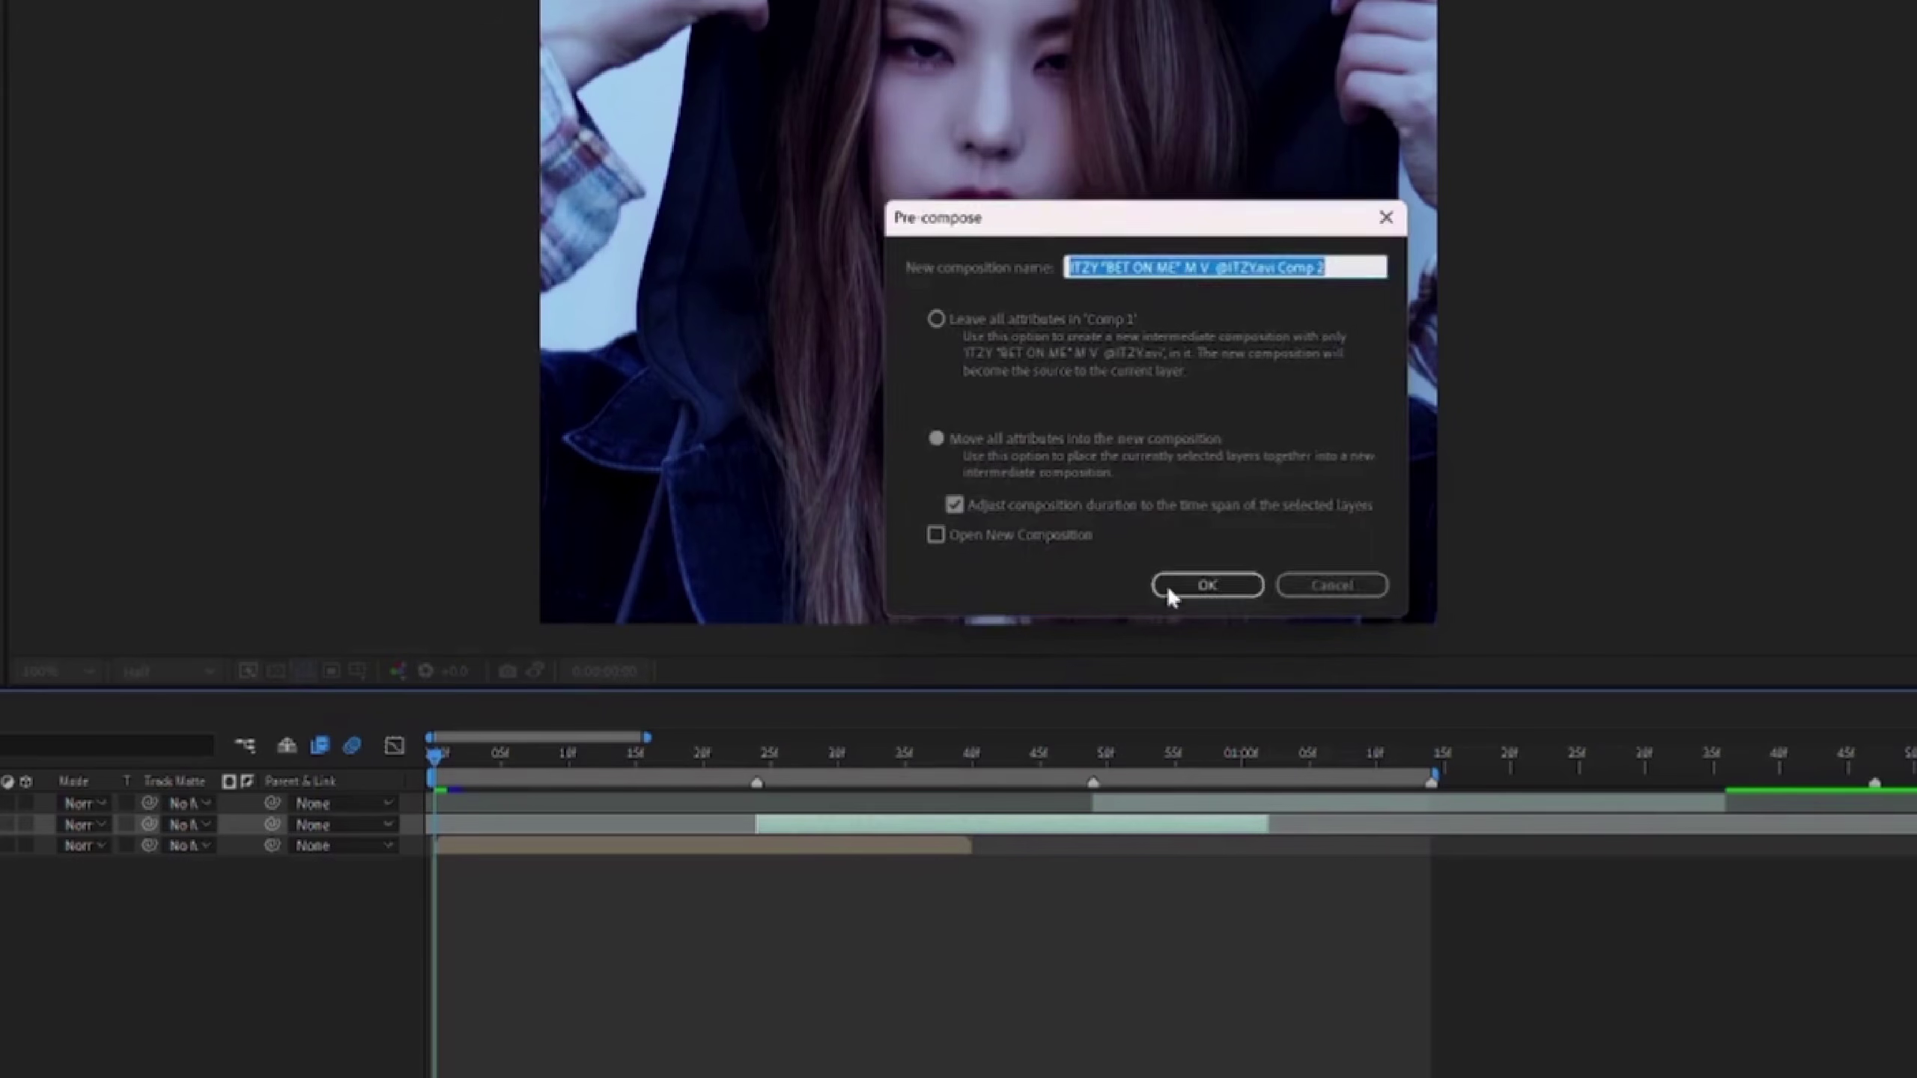
pyautogui.click(1179, 593)
pyautogui.click(1146, 803)
pyautogui.hotkey('ctrl', 'shift', 'c')
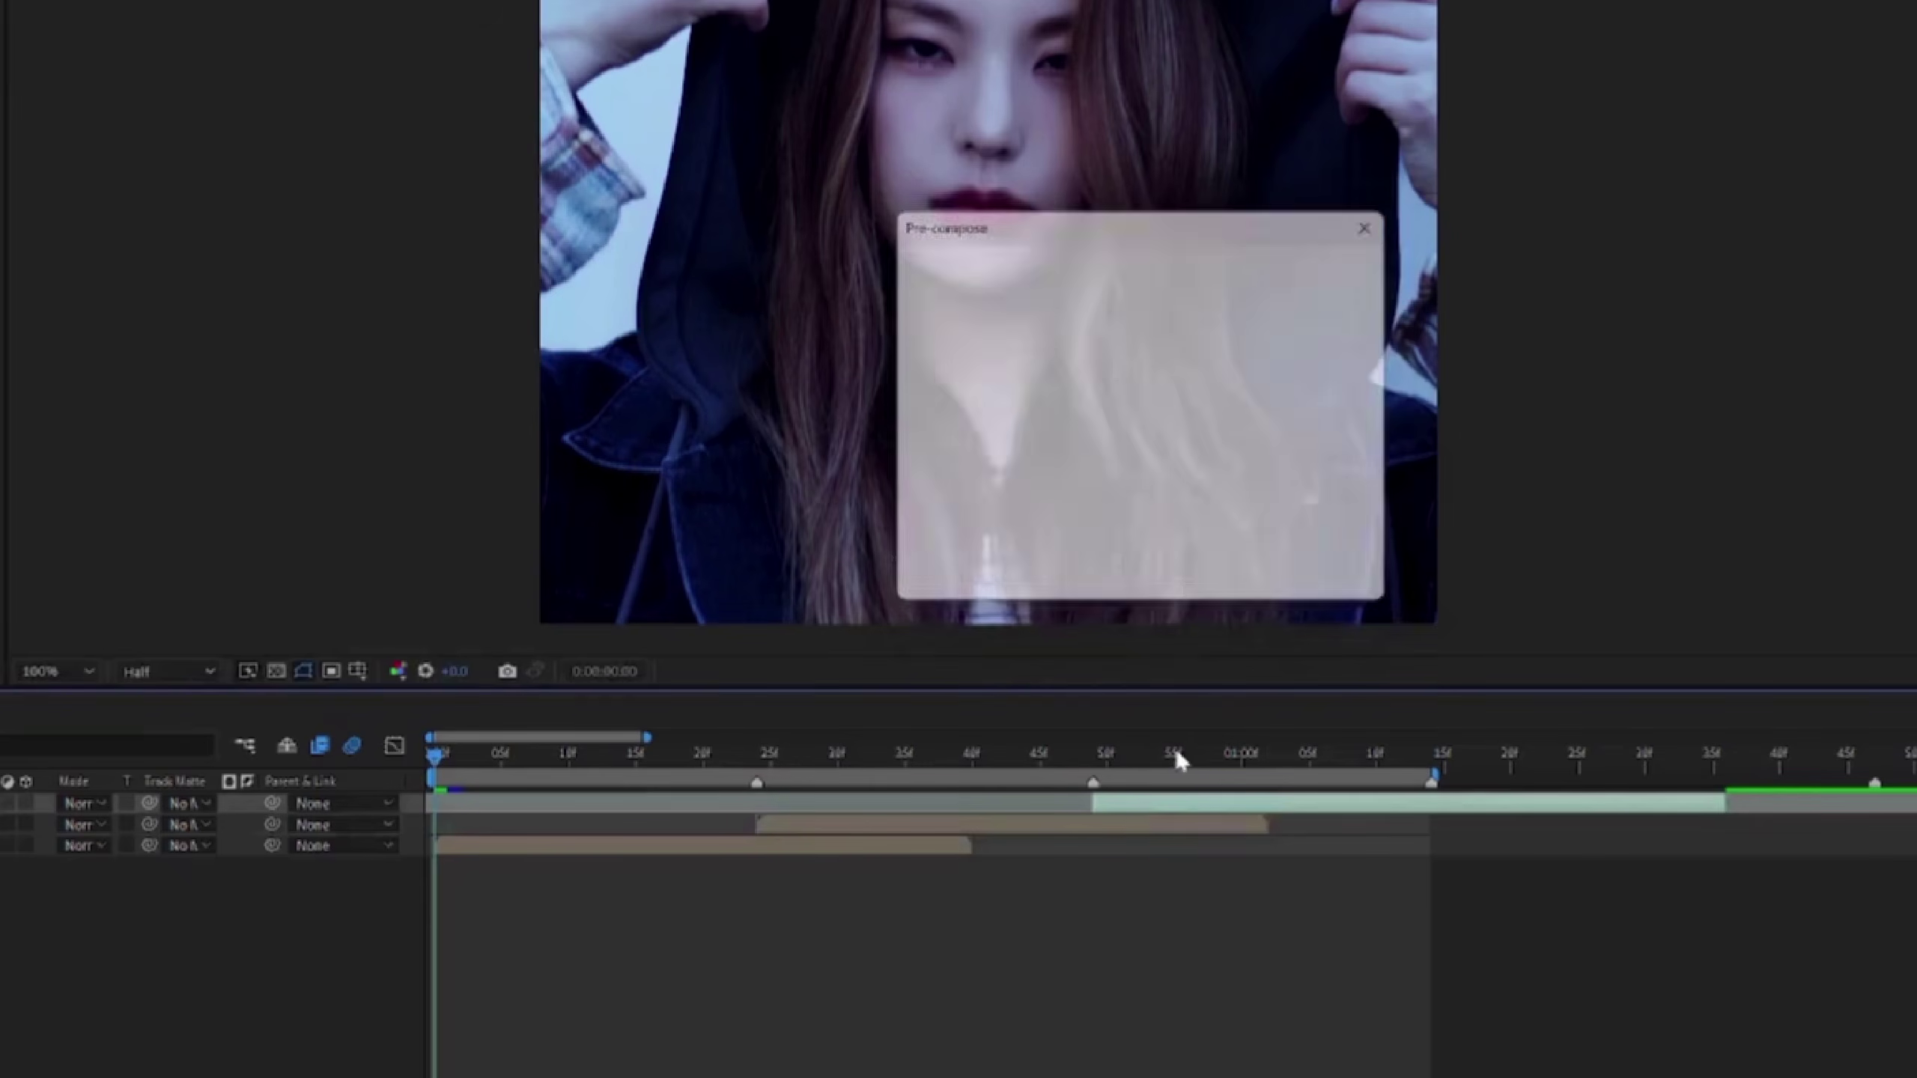
pyautogui.click(1205, 587)
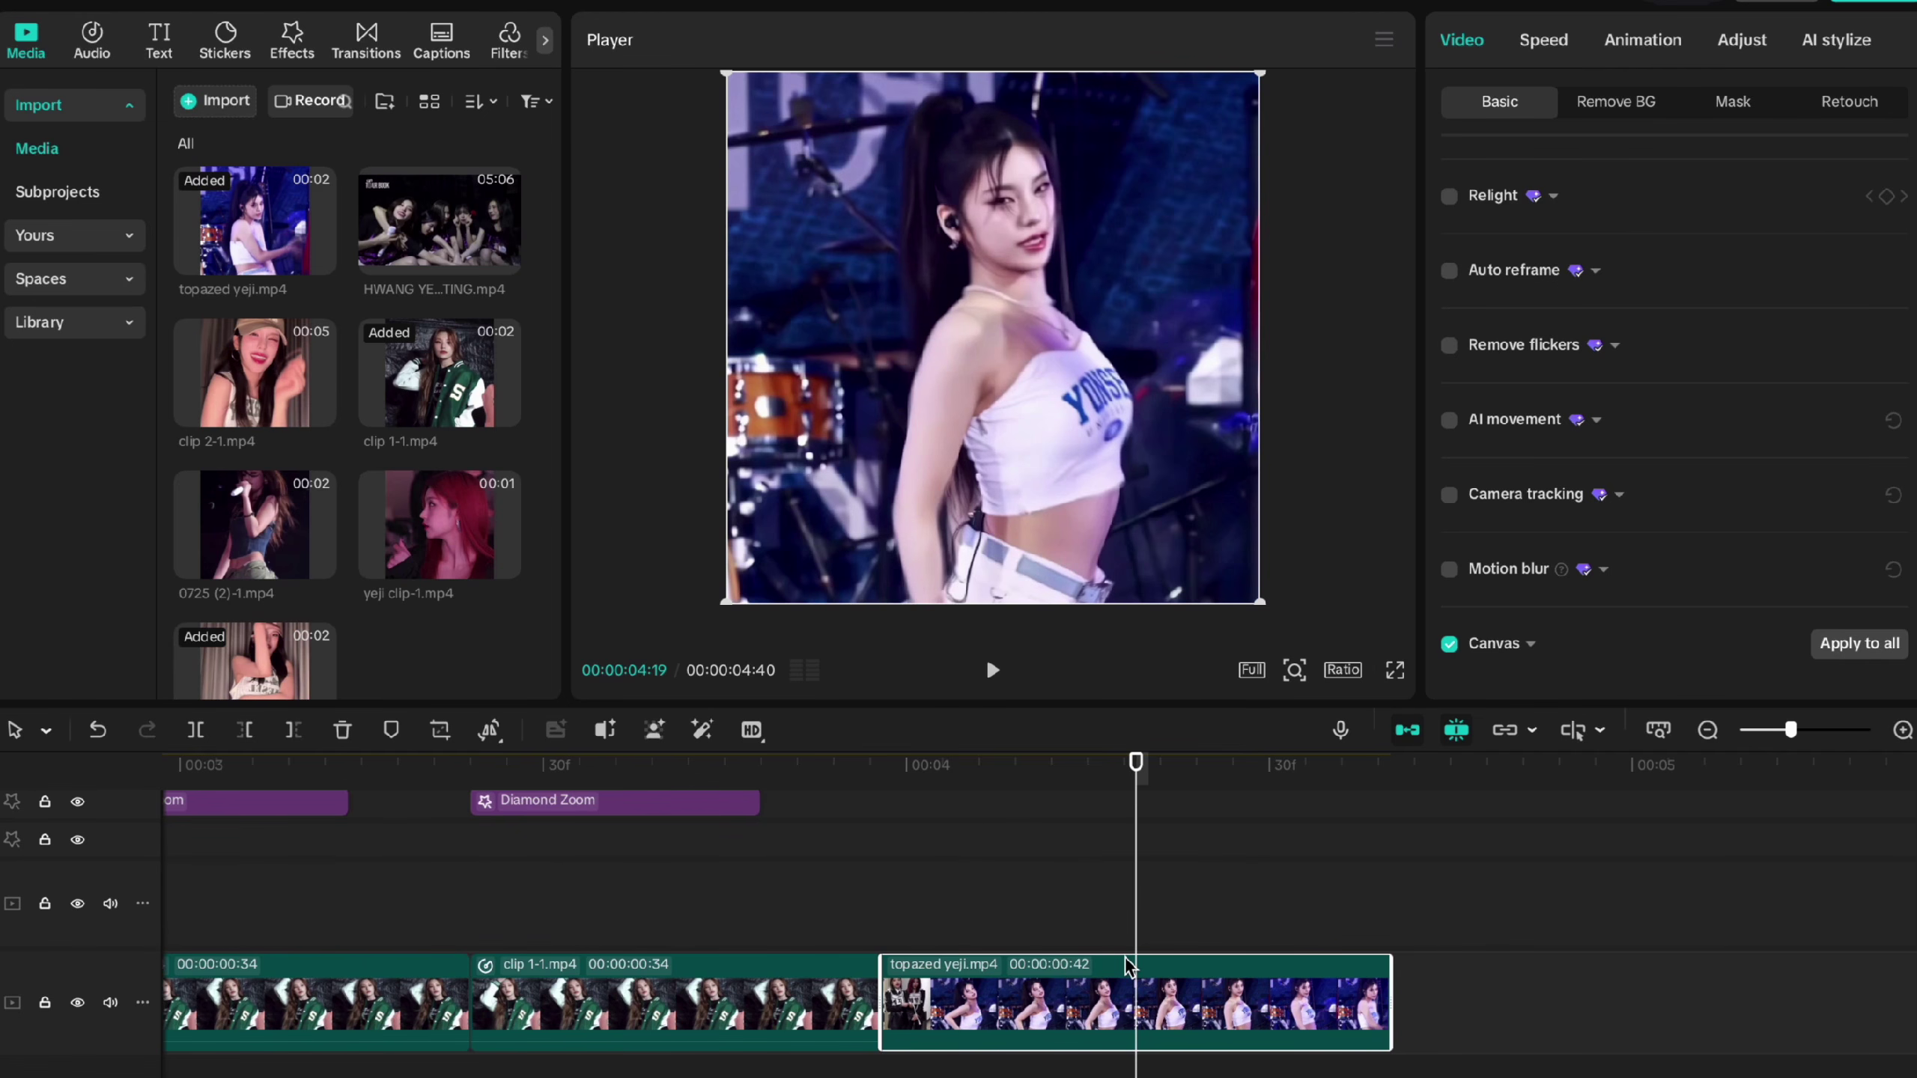
# Step: Switch back to CapCut and review the actions available for the topazed yeji.mp4 clip, including compound clip creation
pyautogui.scroll(2, 1109, 912)
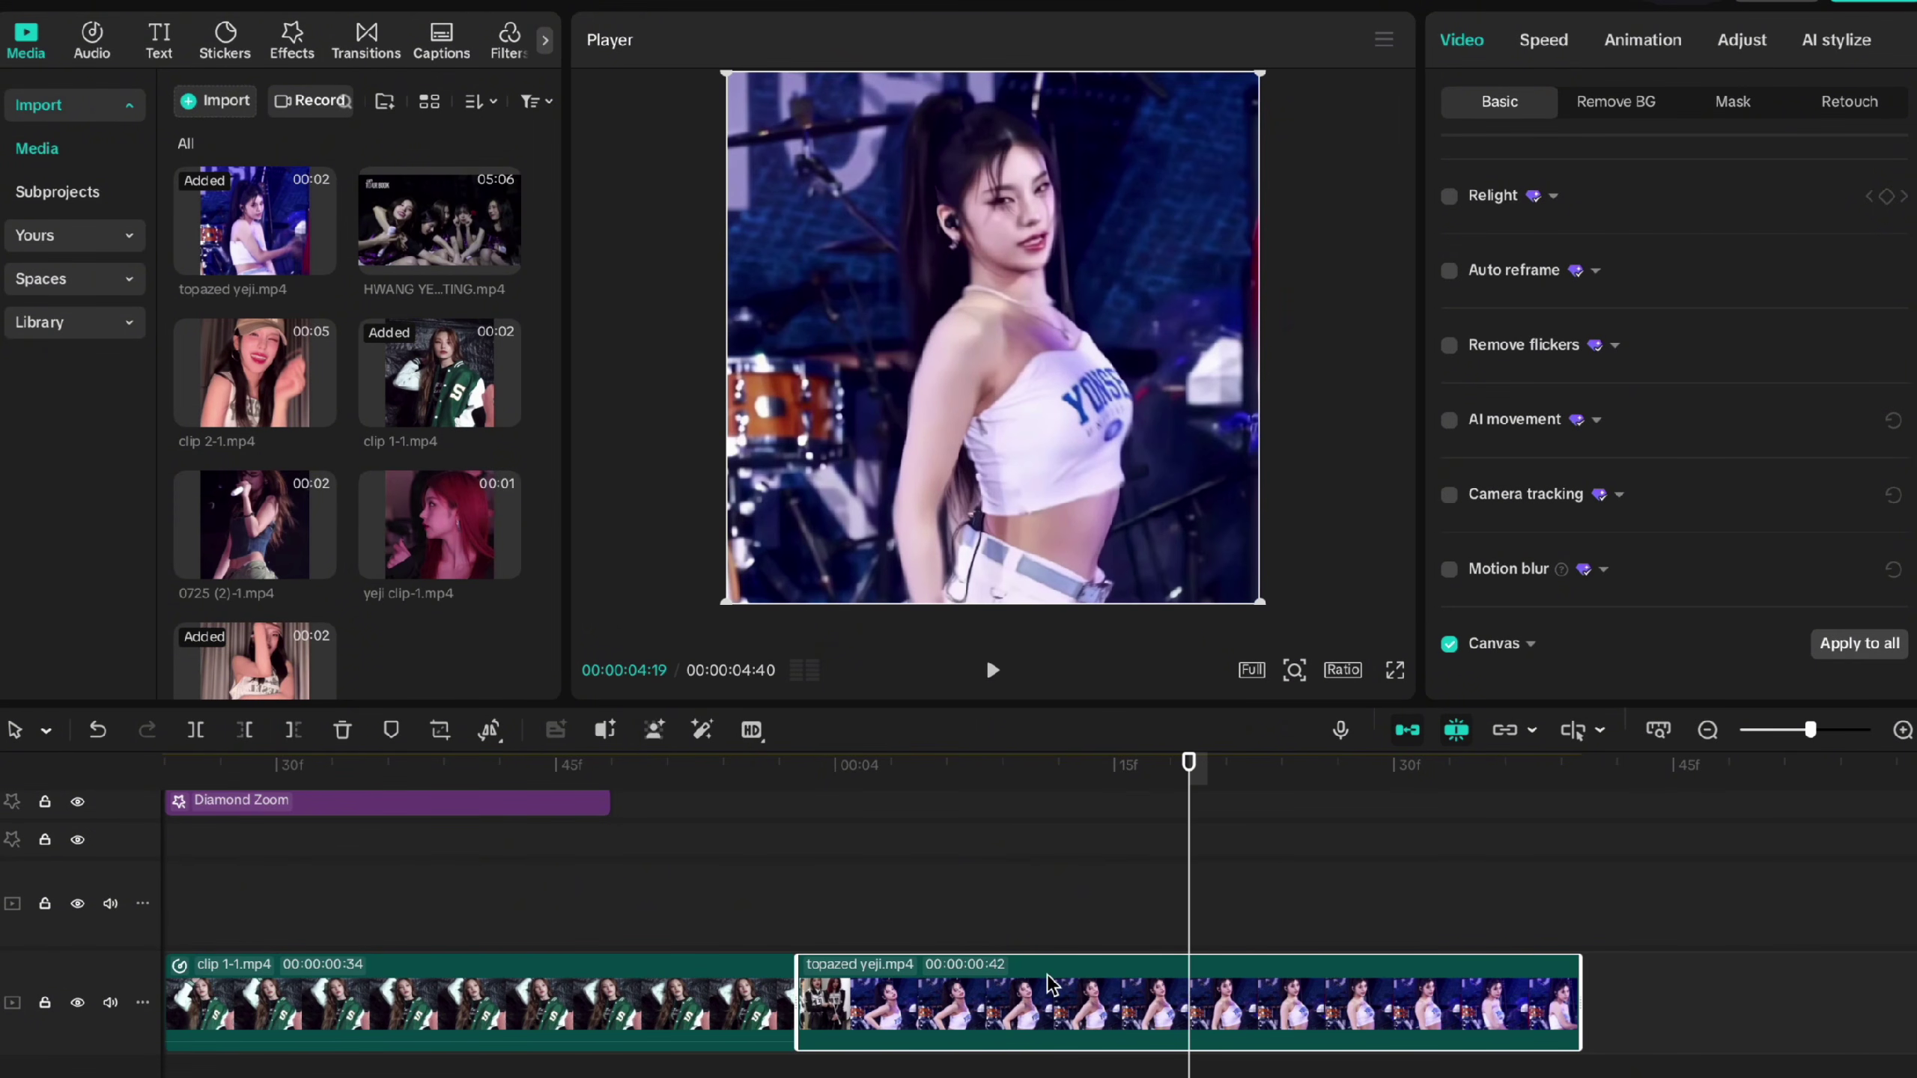
pyautogui.rightClick(1300, 1006)
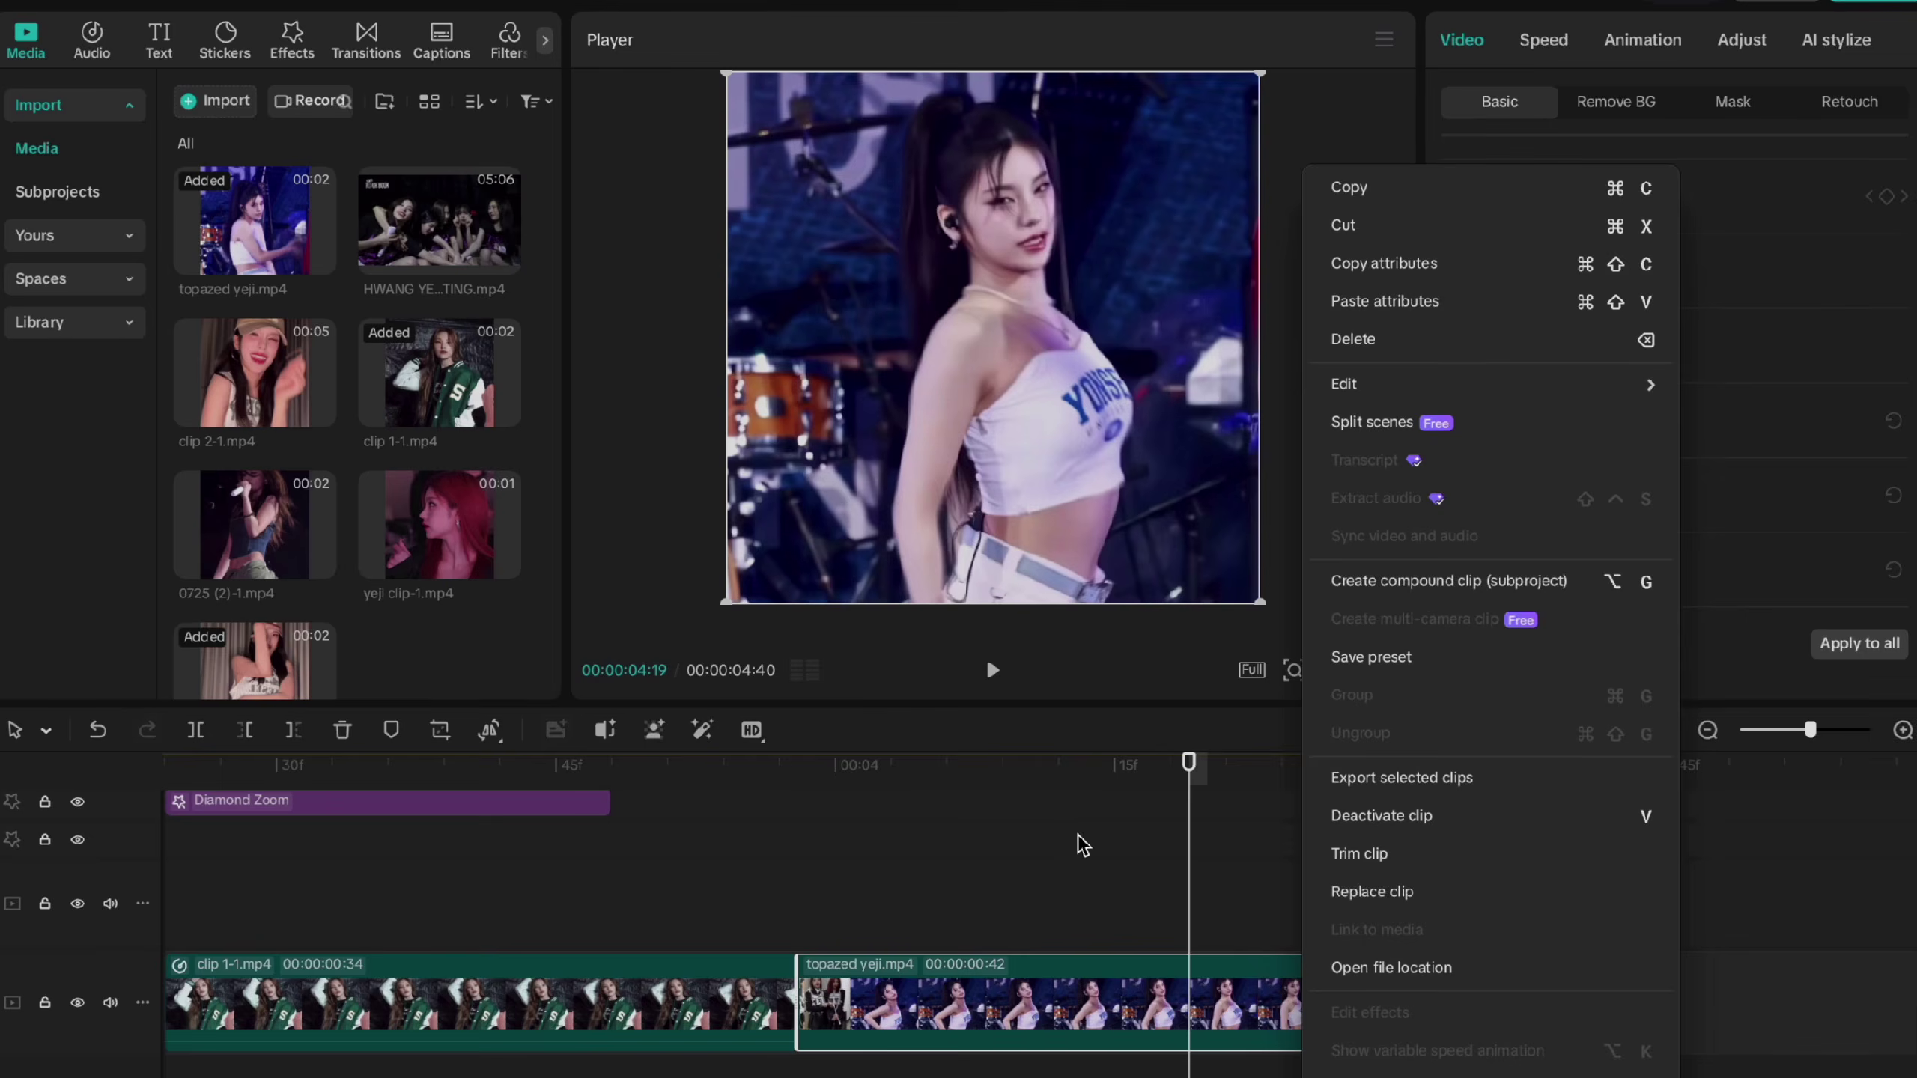
pyautogui.click(546, 1015)
pyautogui.scroll(-3, 1101, 884)
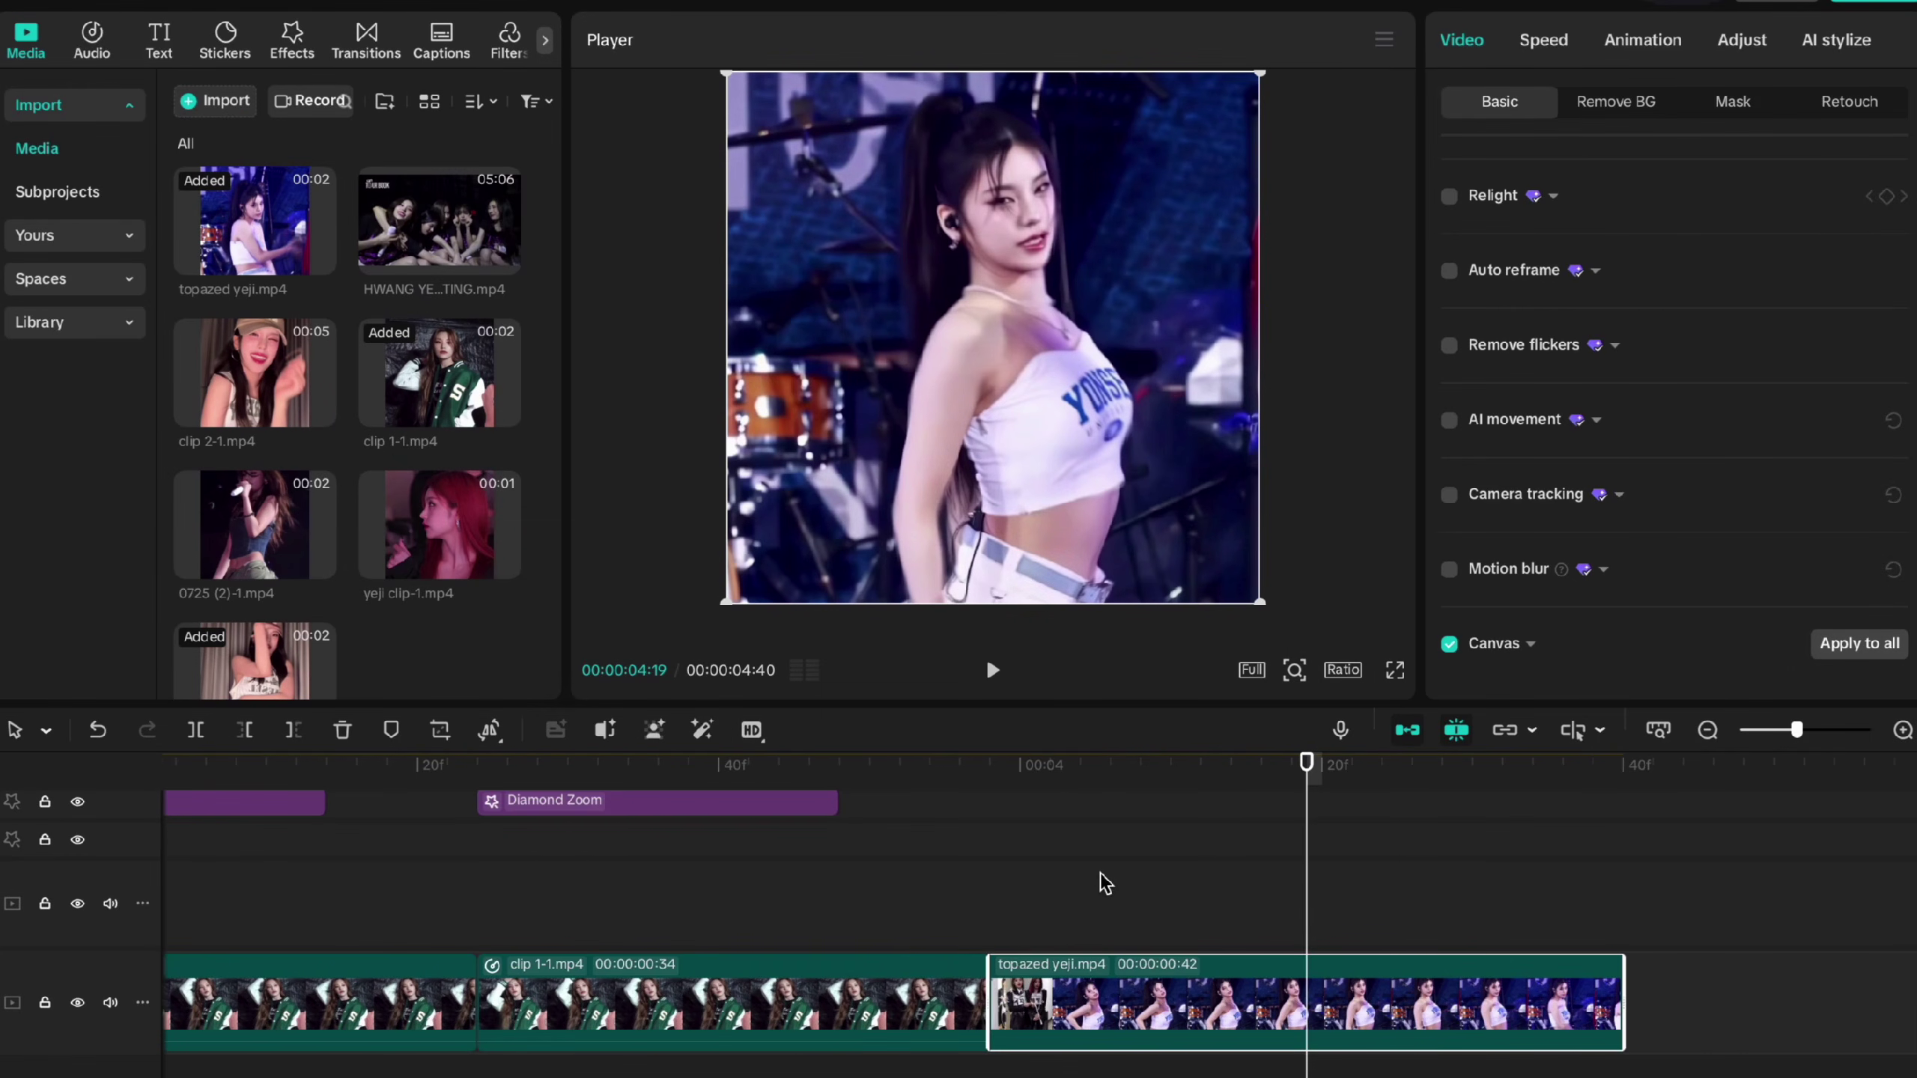
pyautogui.click(1301, 891)
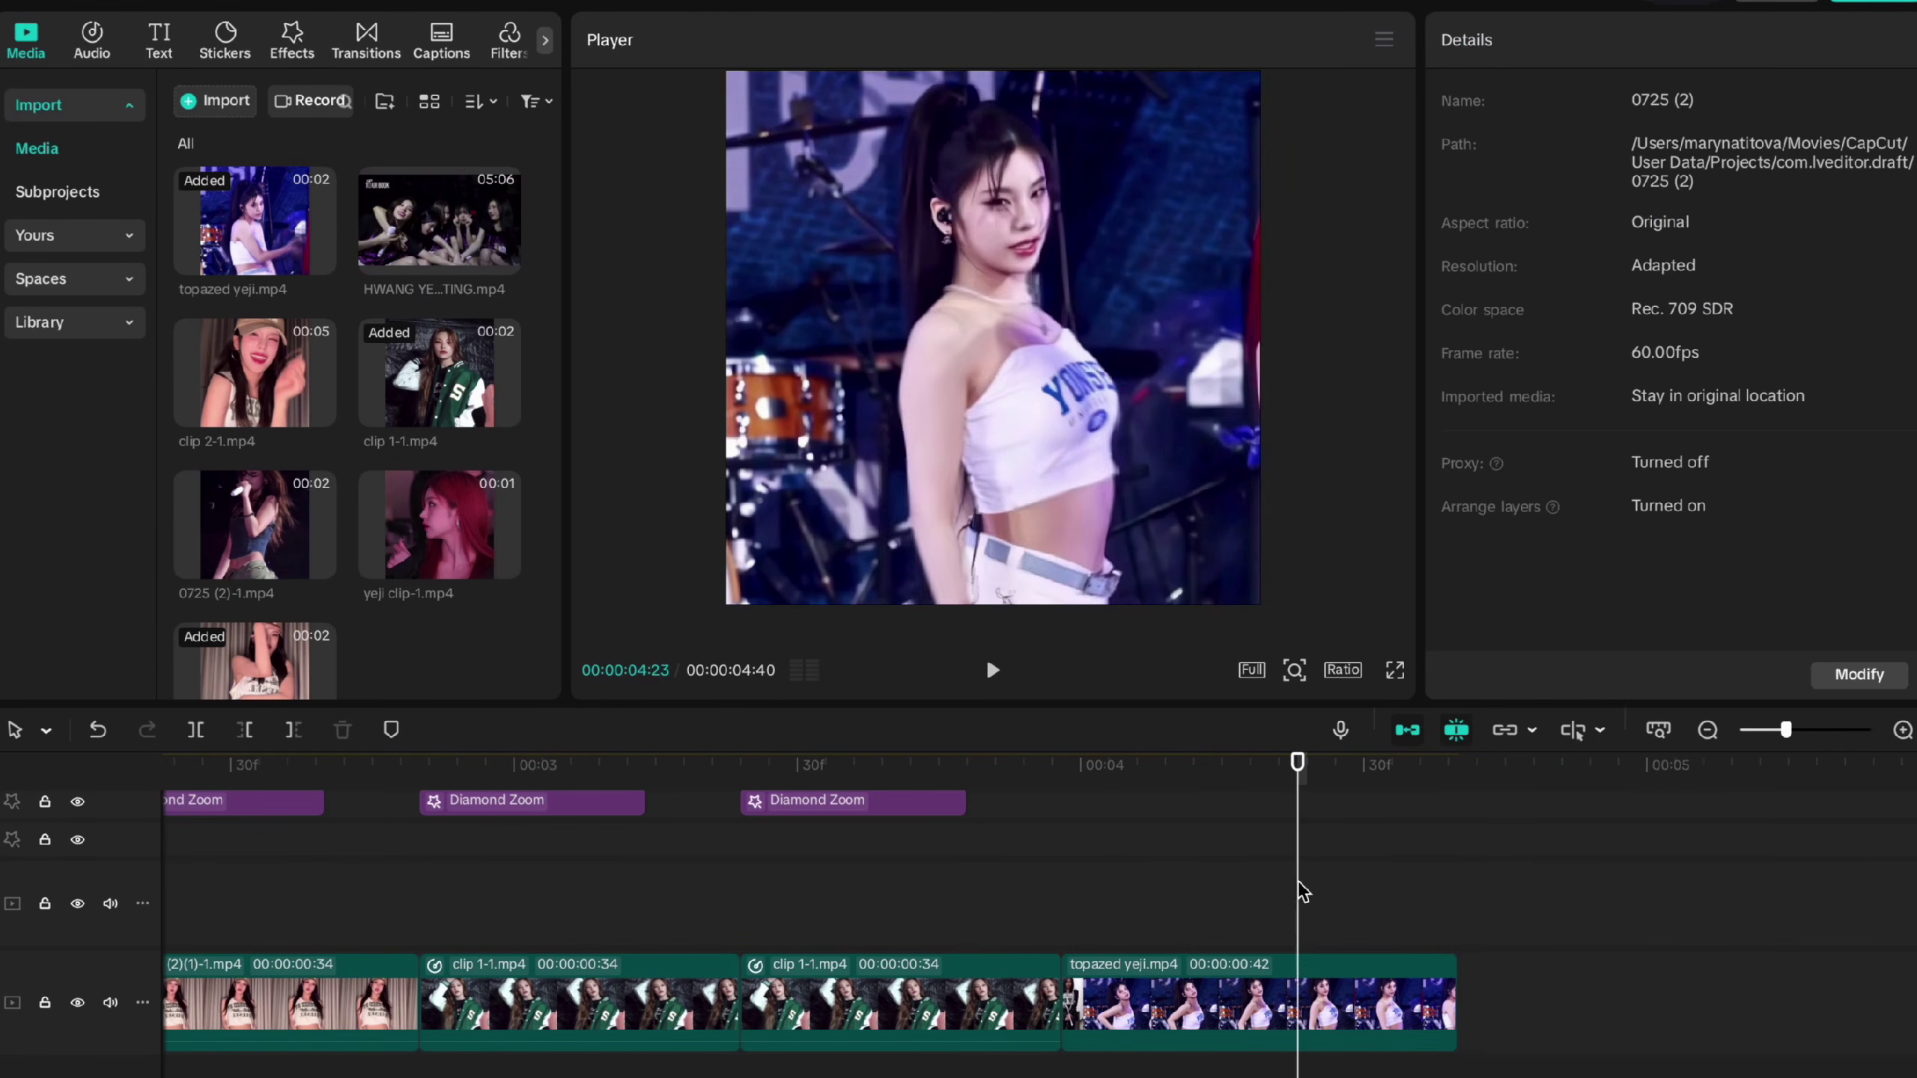
pyautogui.hscroll(2, 1261, 891)
# Step: Shrink the topazed yeji.mp4 clip to 68% and try the 16:9 and 3:4 canvas ratios around it
pyautogui.click(1181, 985)
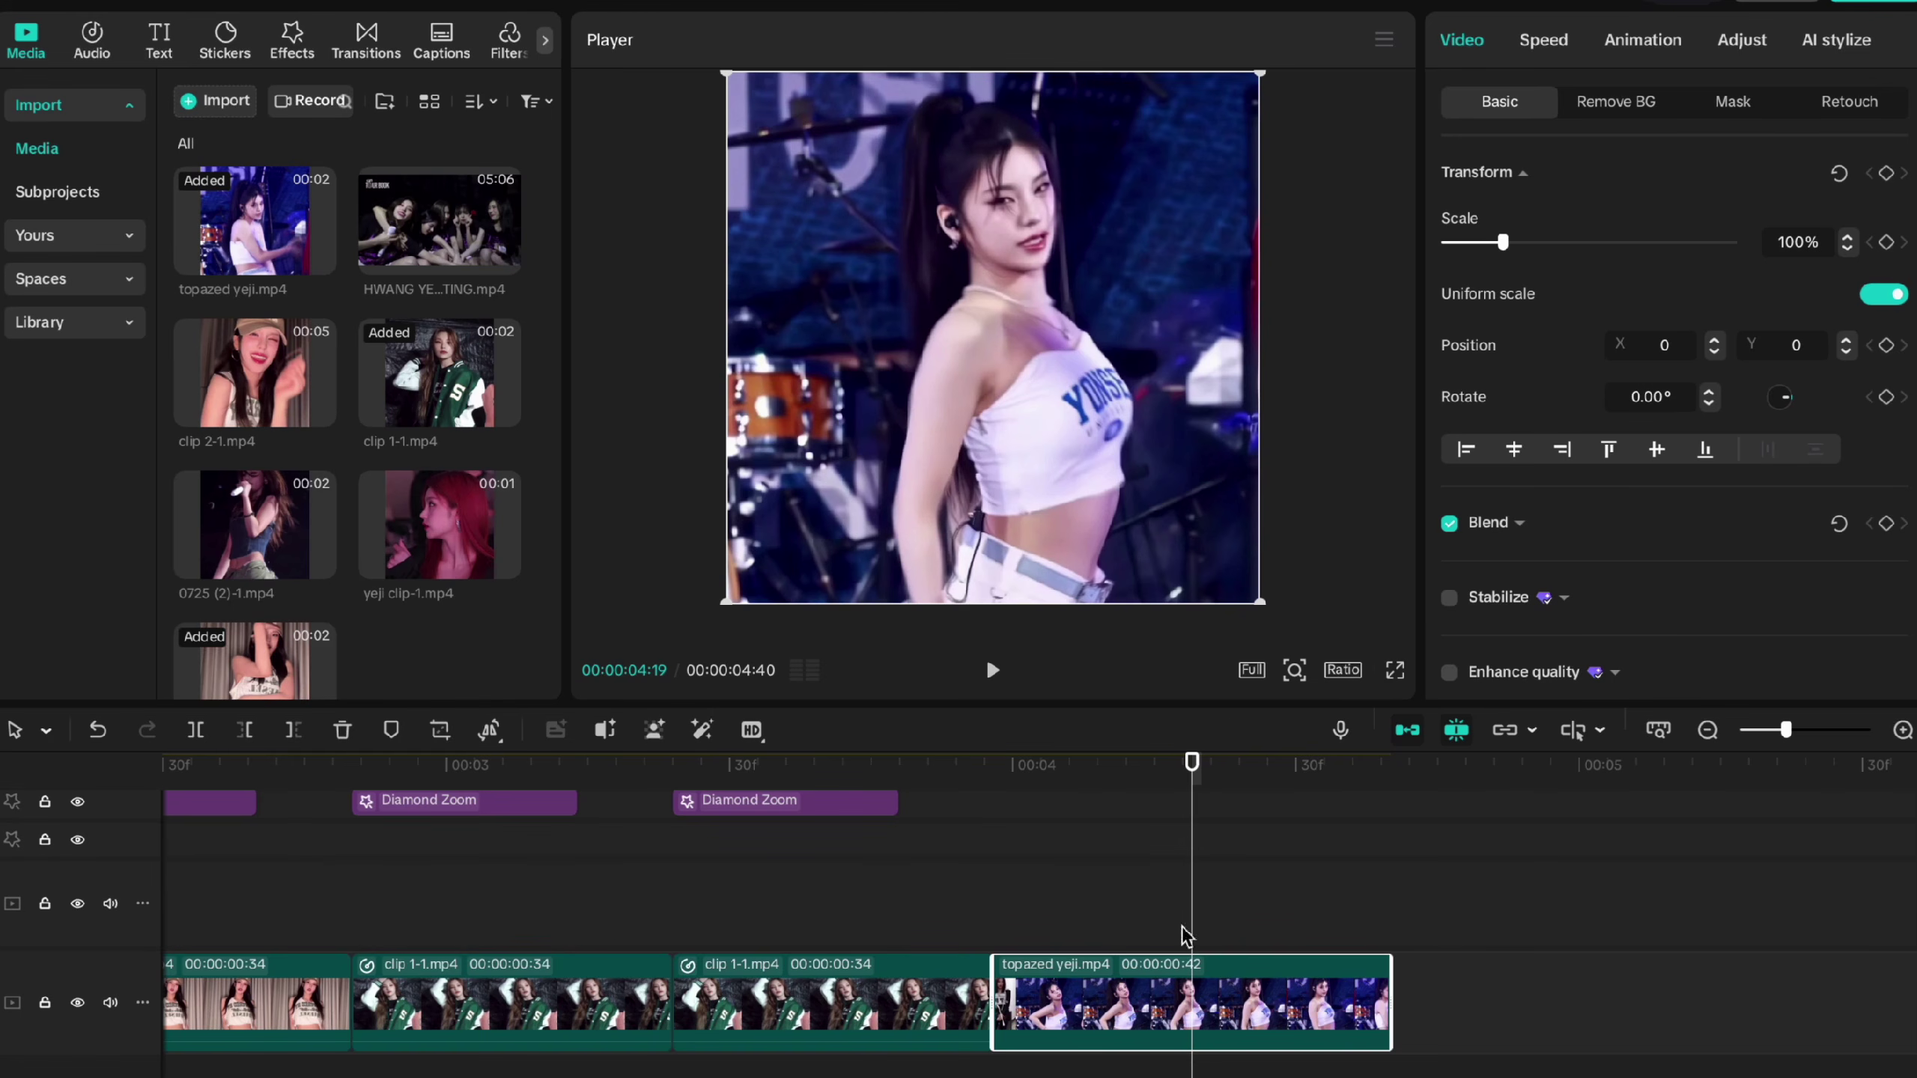
pyautogui.moveTo(1259, 601); pyautogui.dragTo(1172, 517)
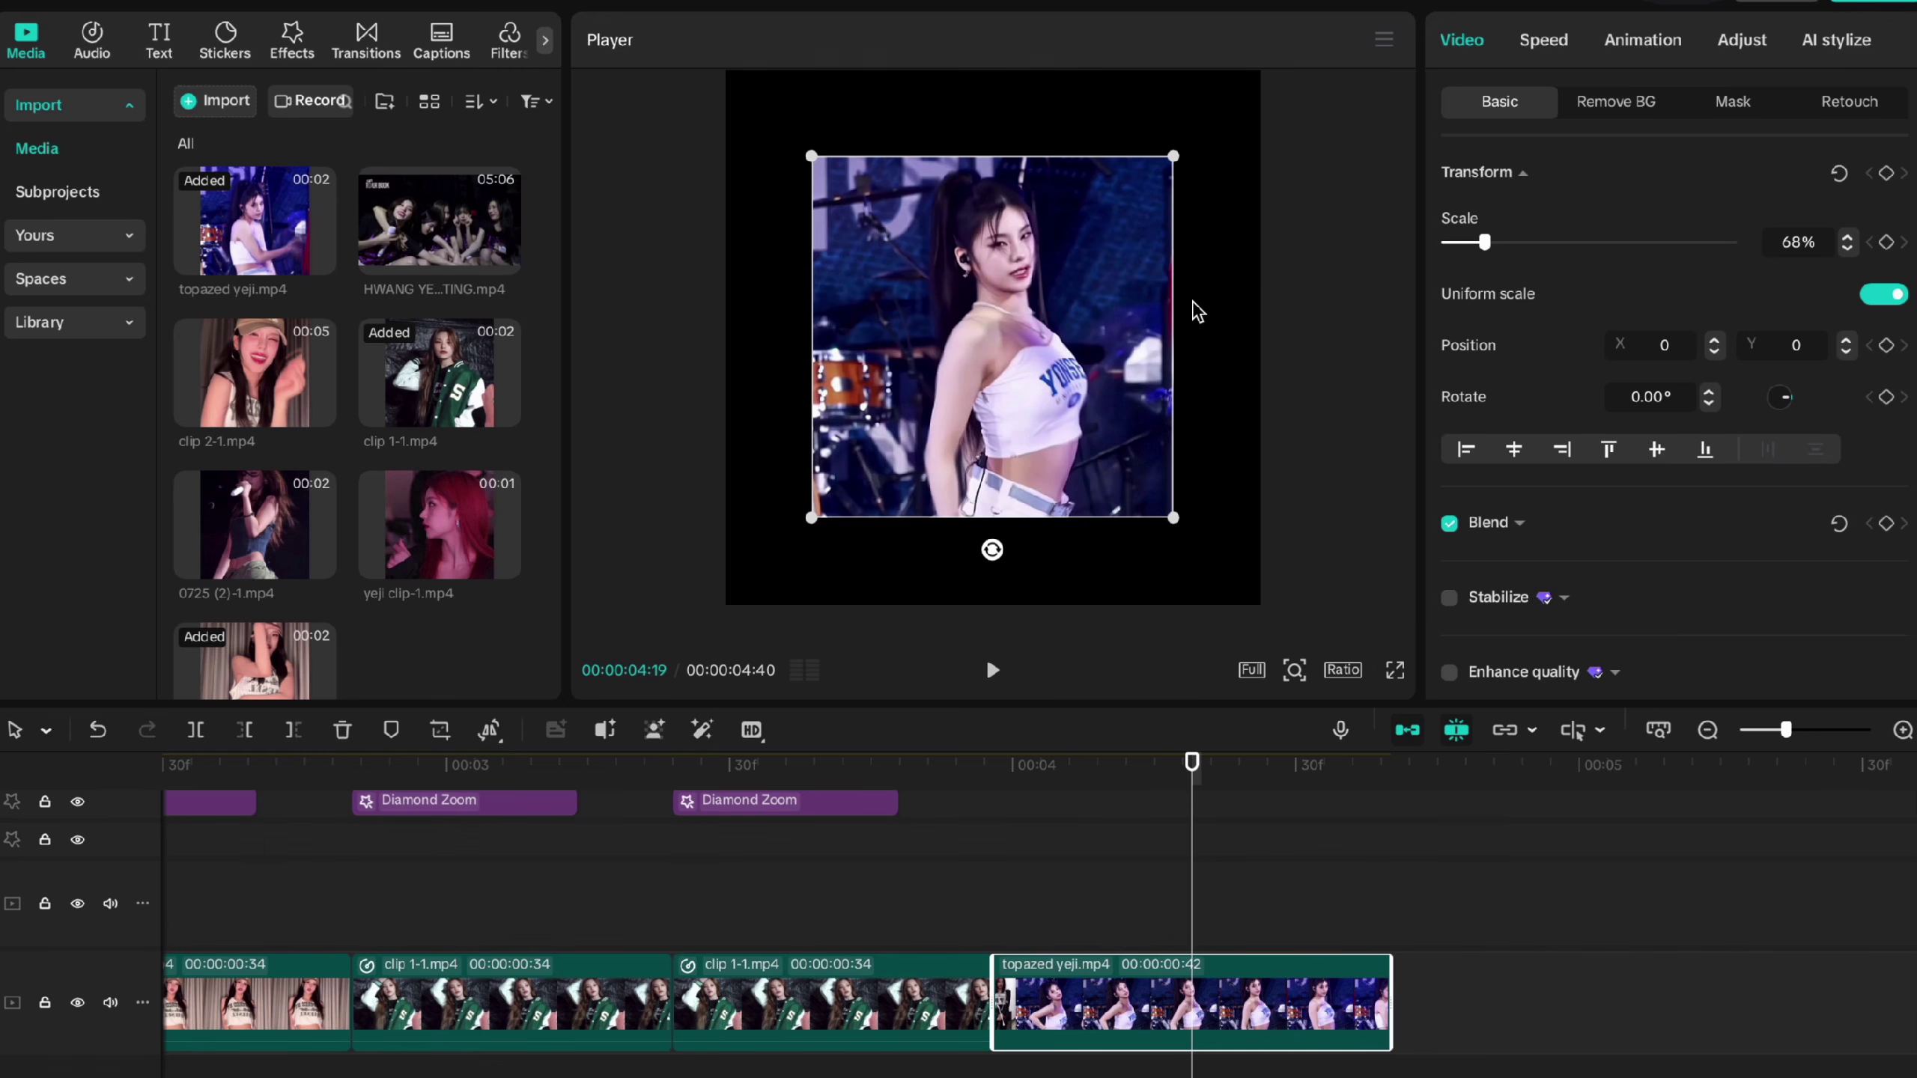
pyautogui.click(1342, 670)
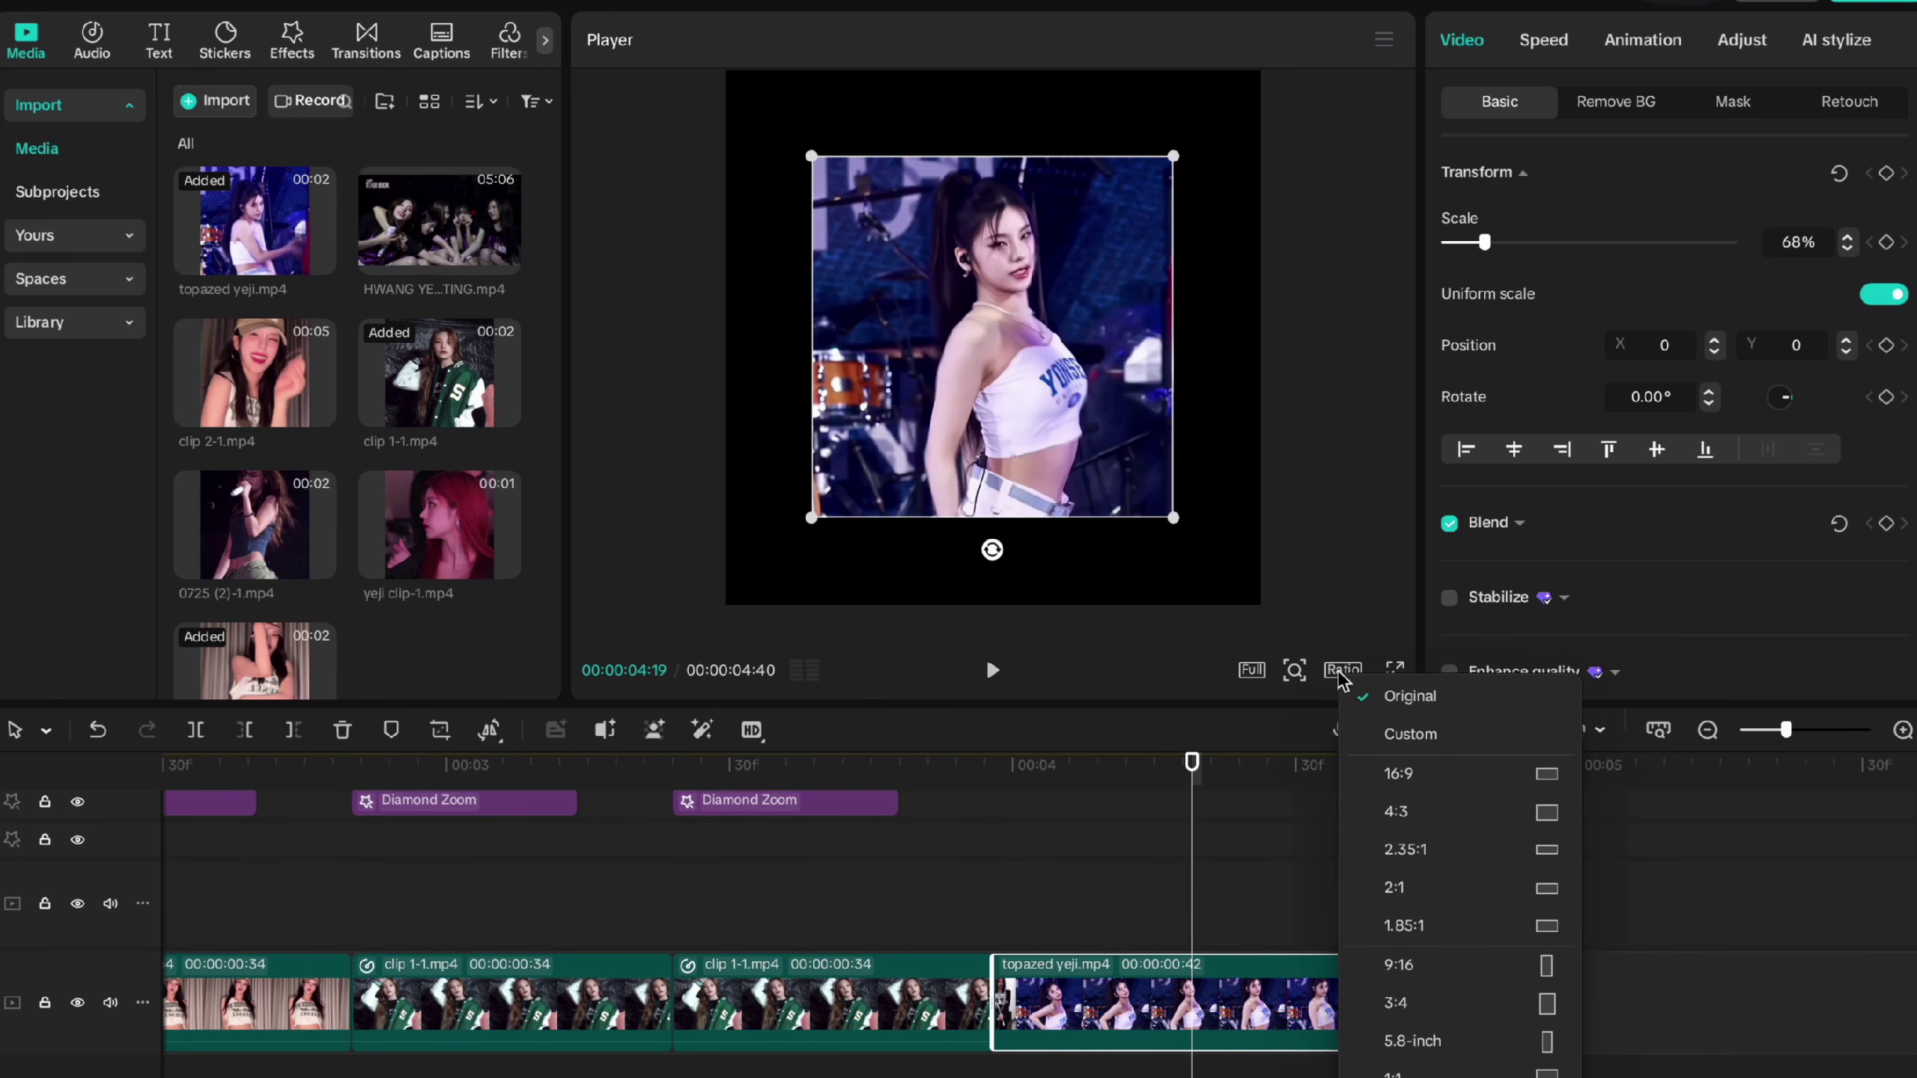
pyautogui.click(1429, 775)
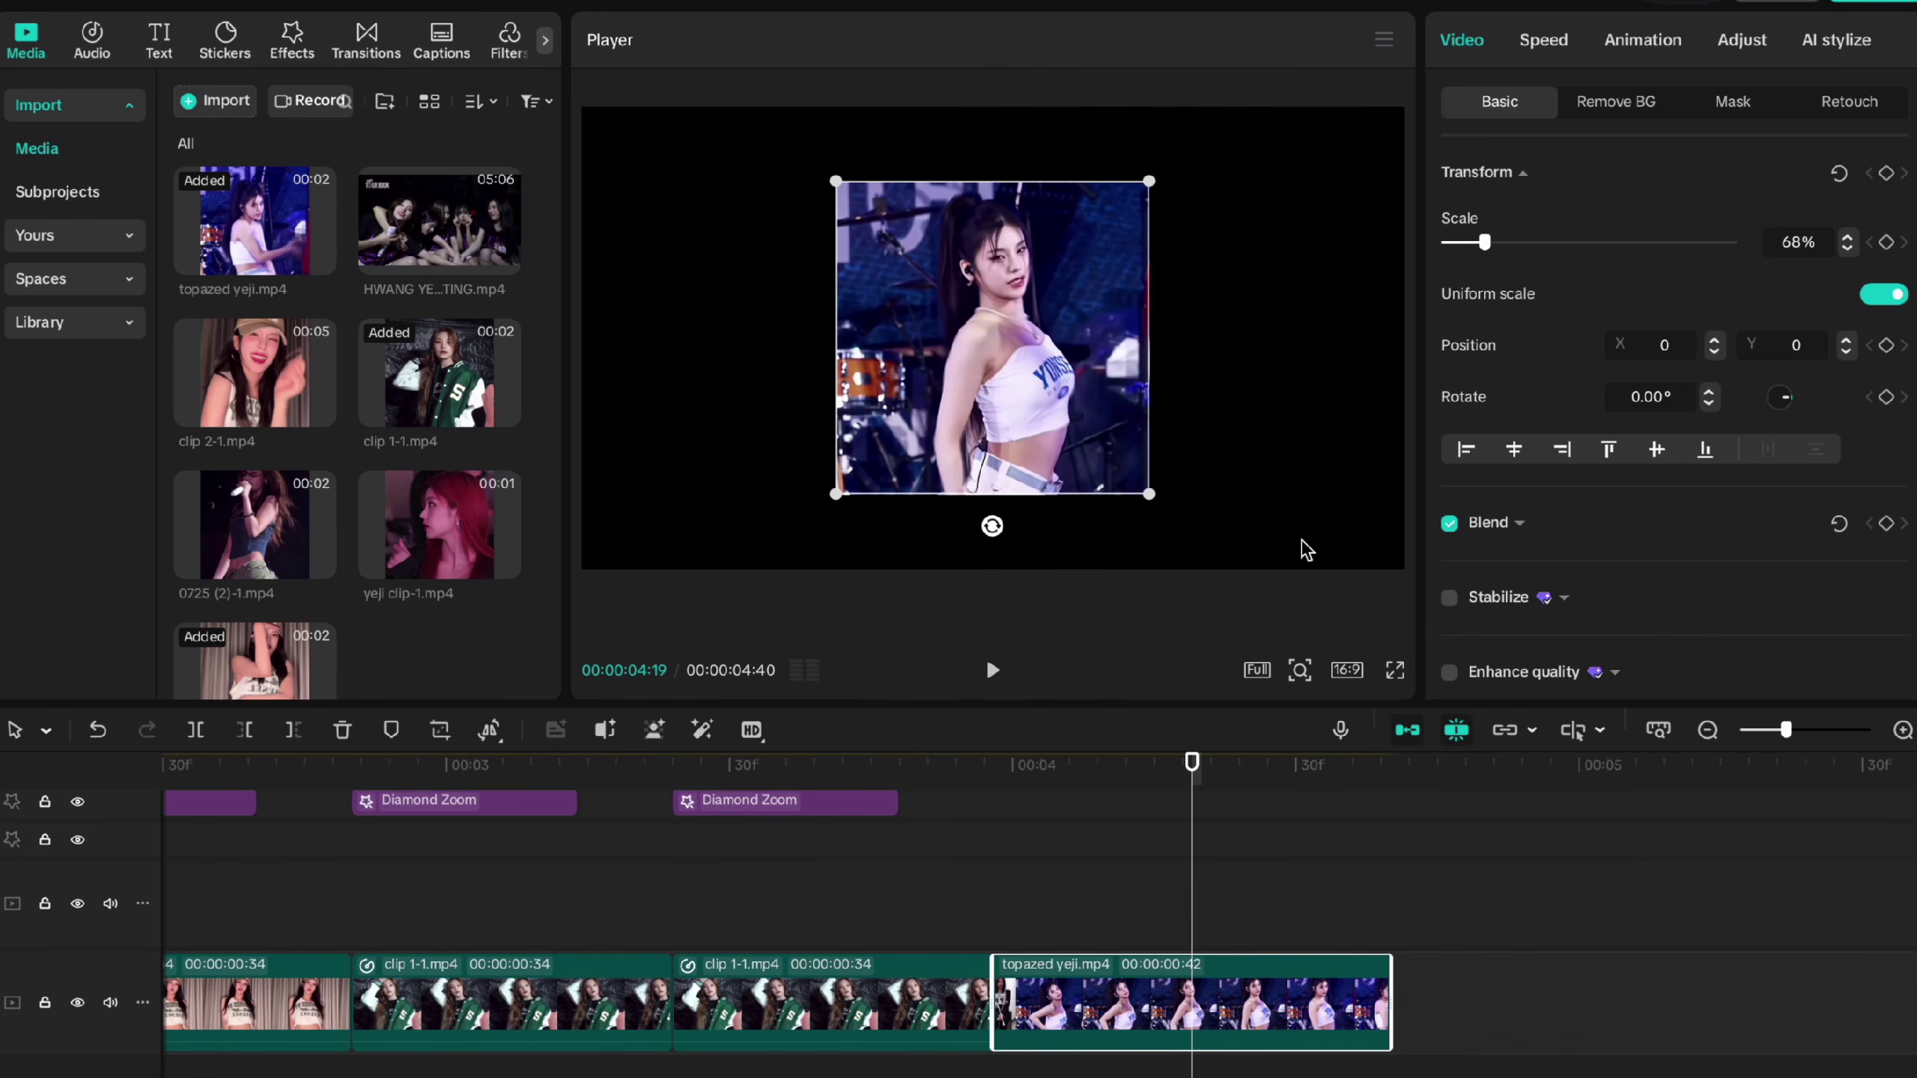
pyautogui.click(1354, 672)
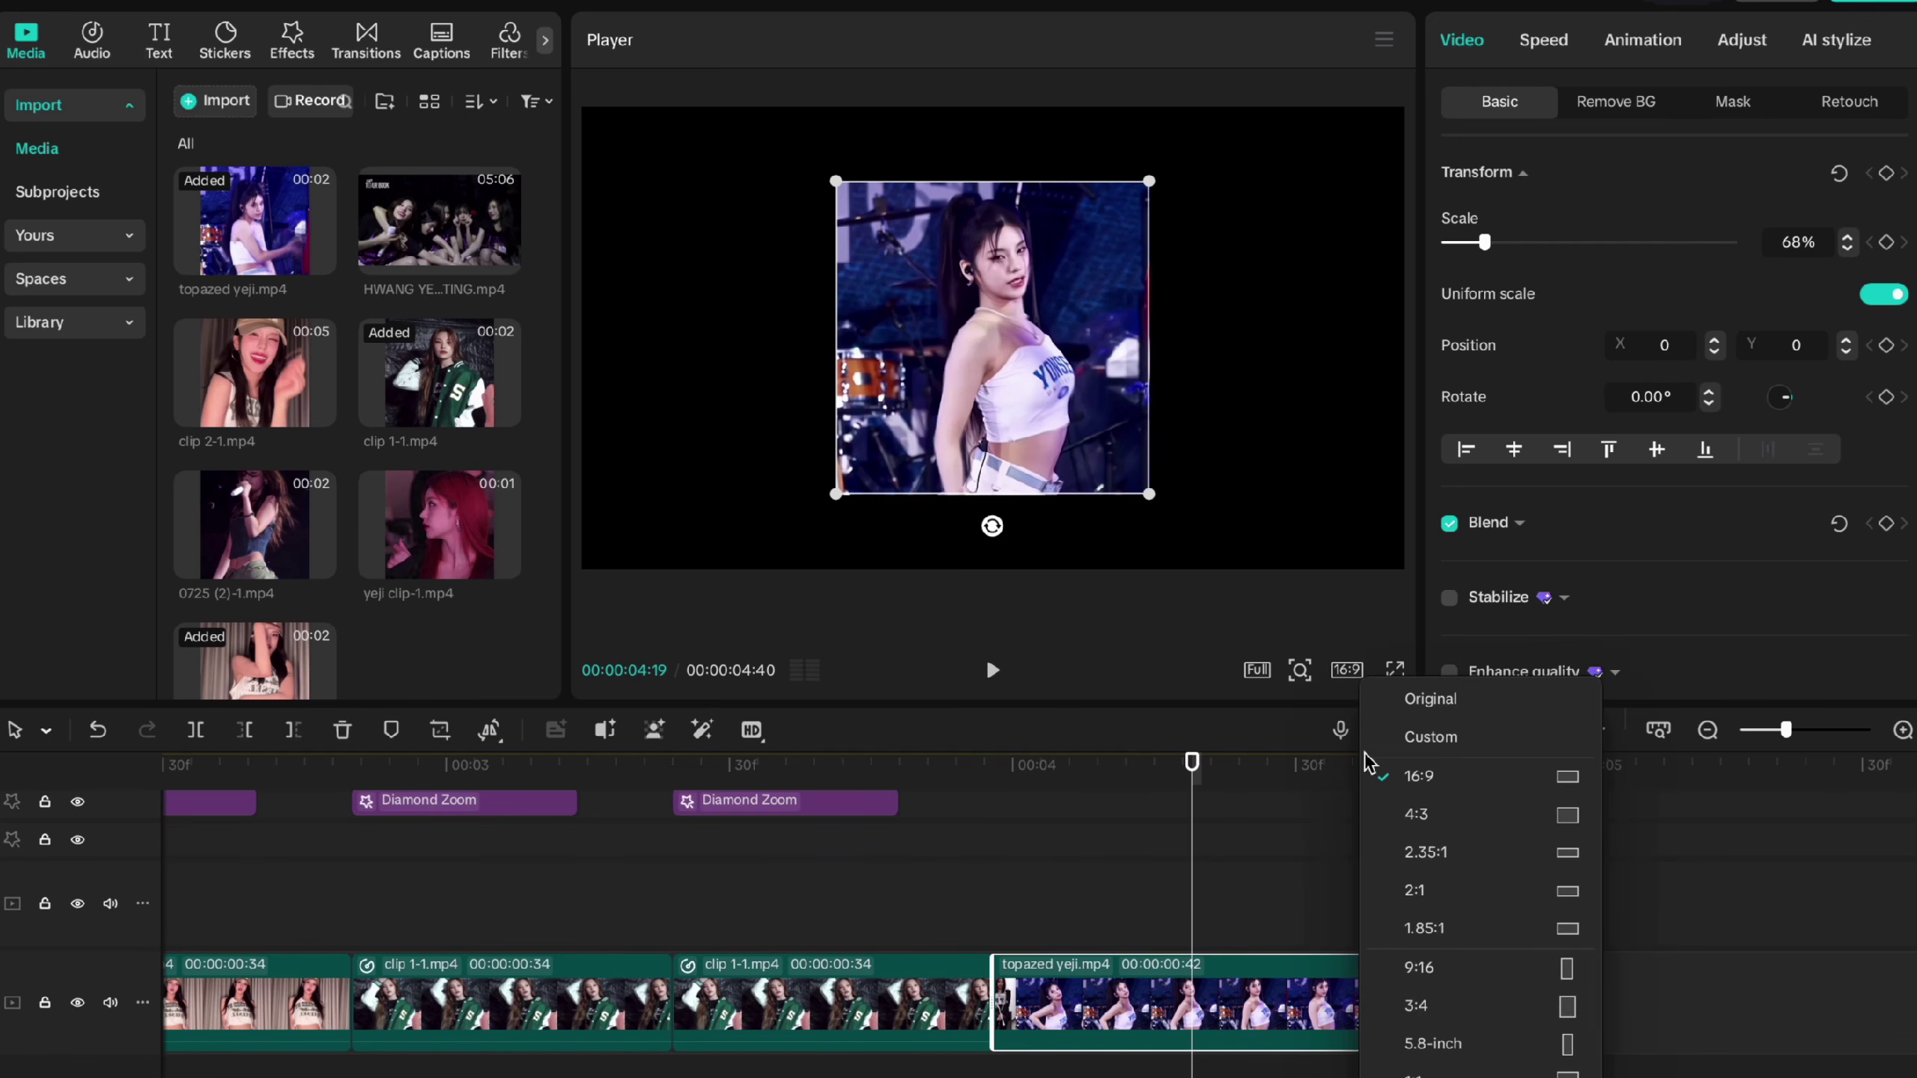
pyautogui.click(1417, 1006)
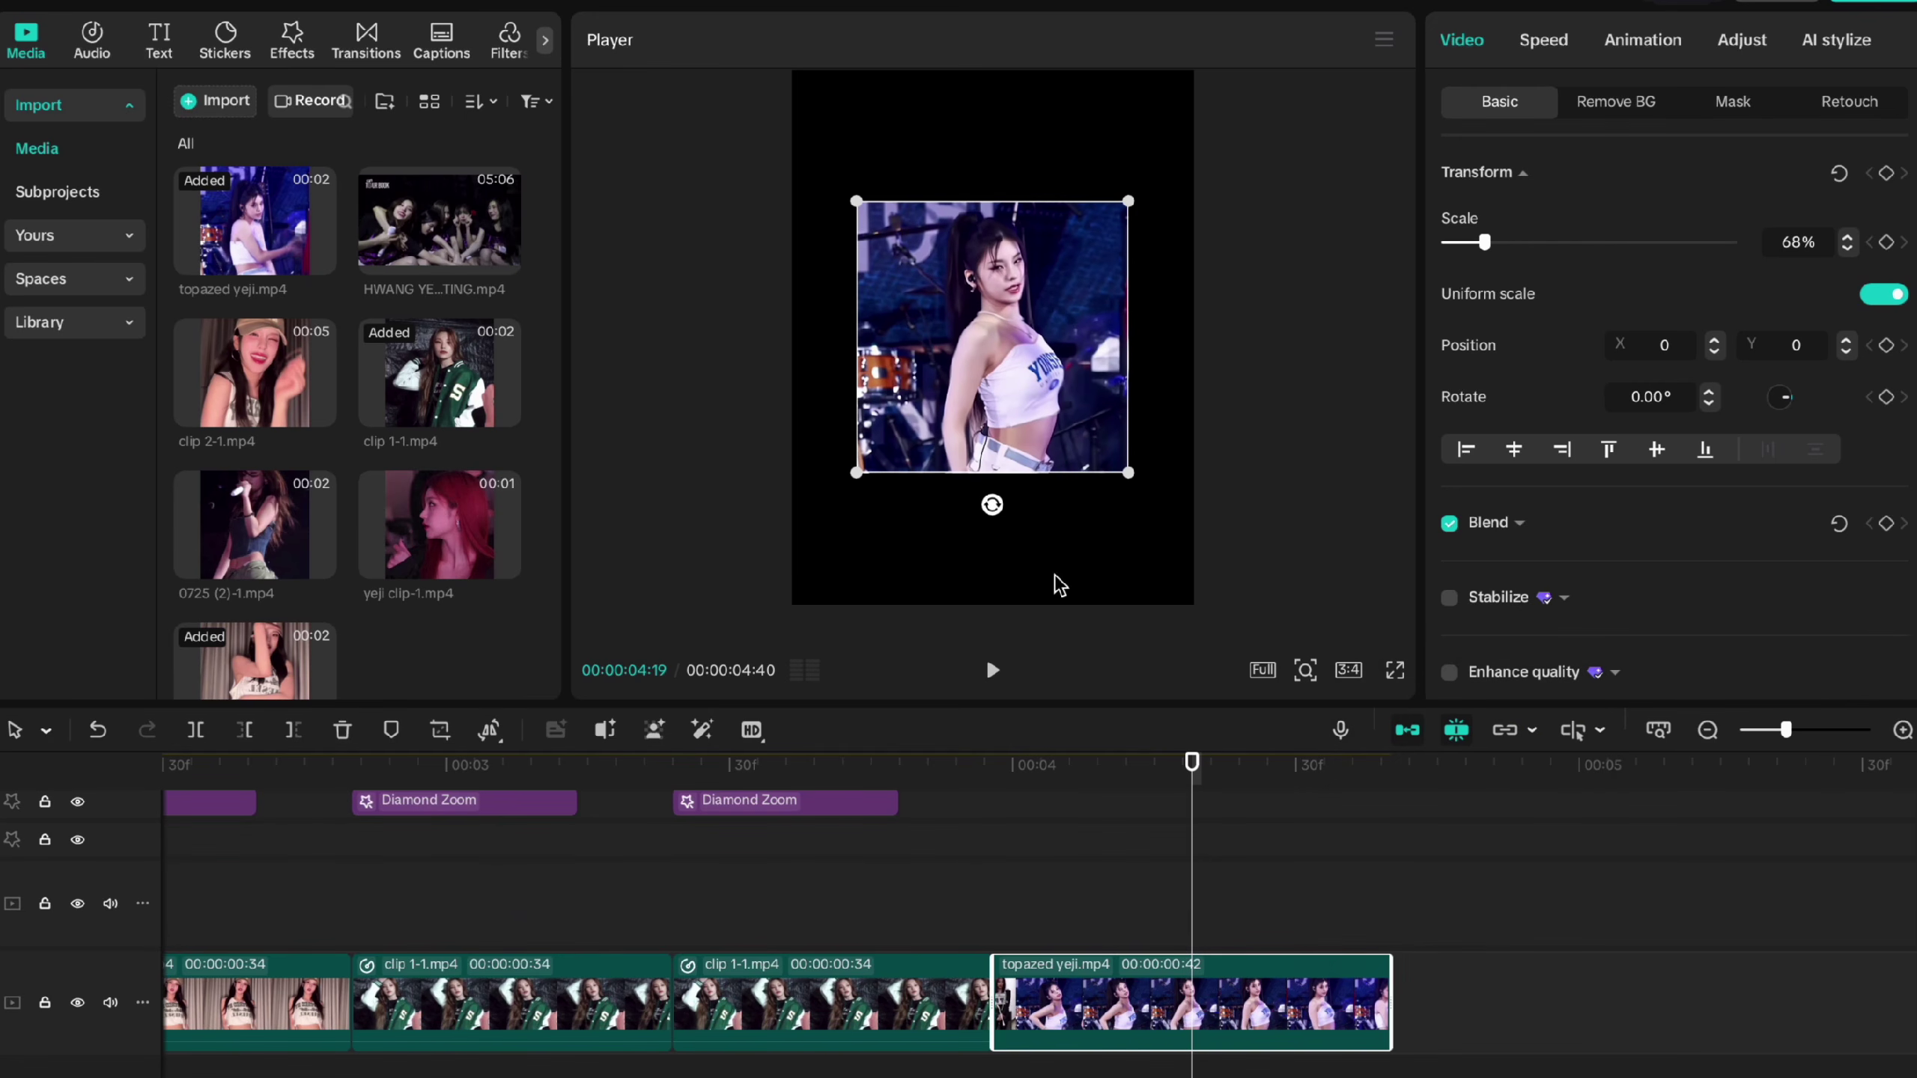
pyautogui.click(1351, 670)
pyautogui.click(1422, 770)
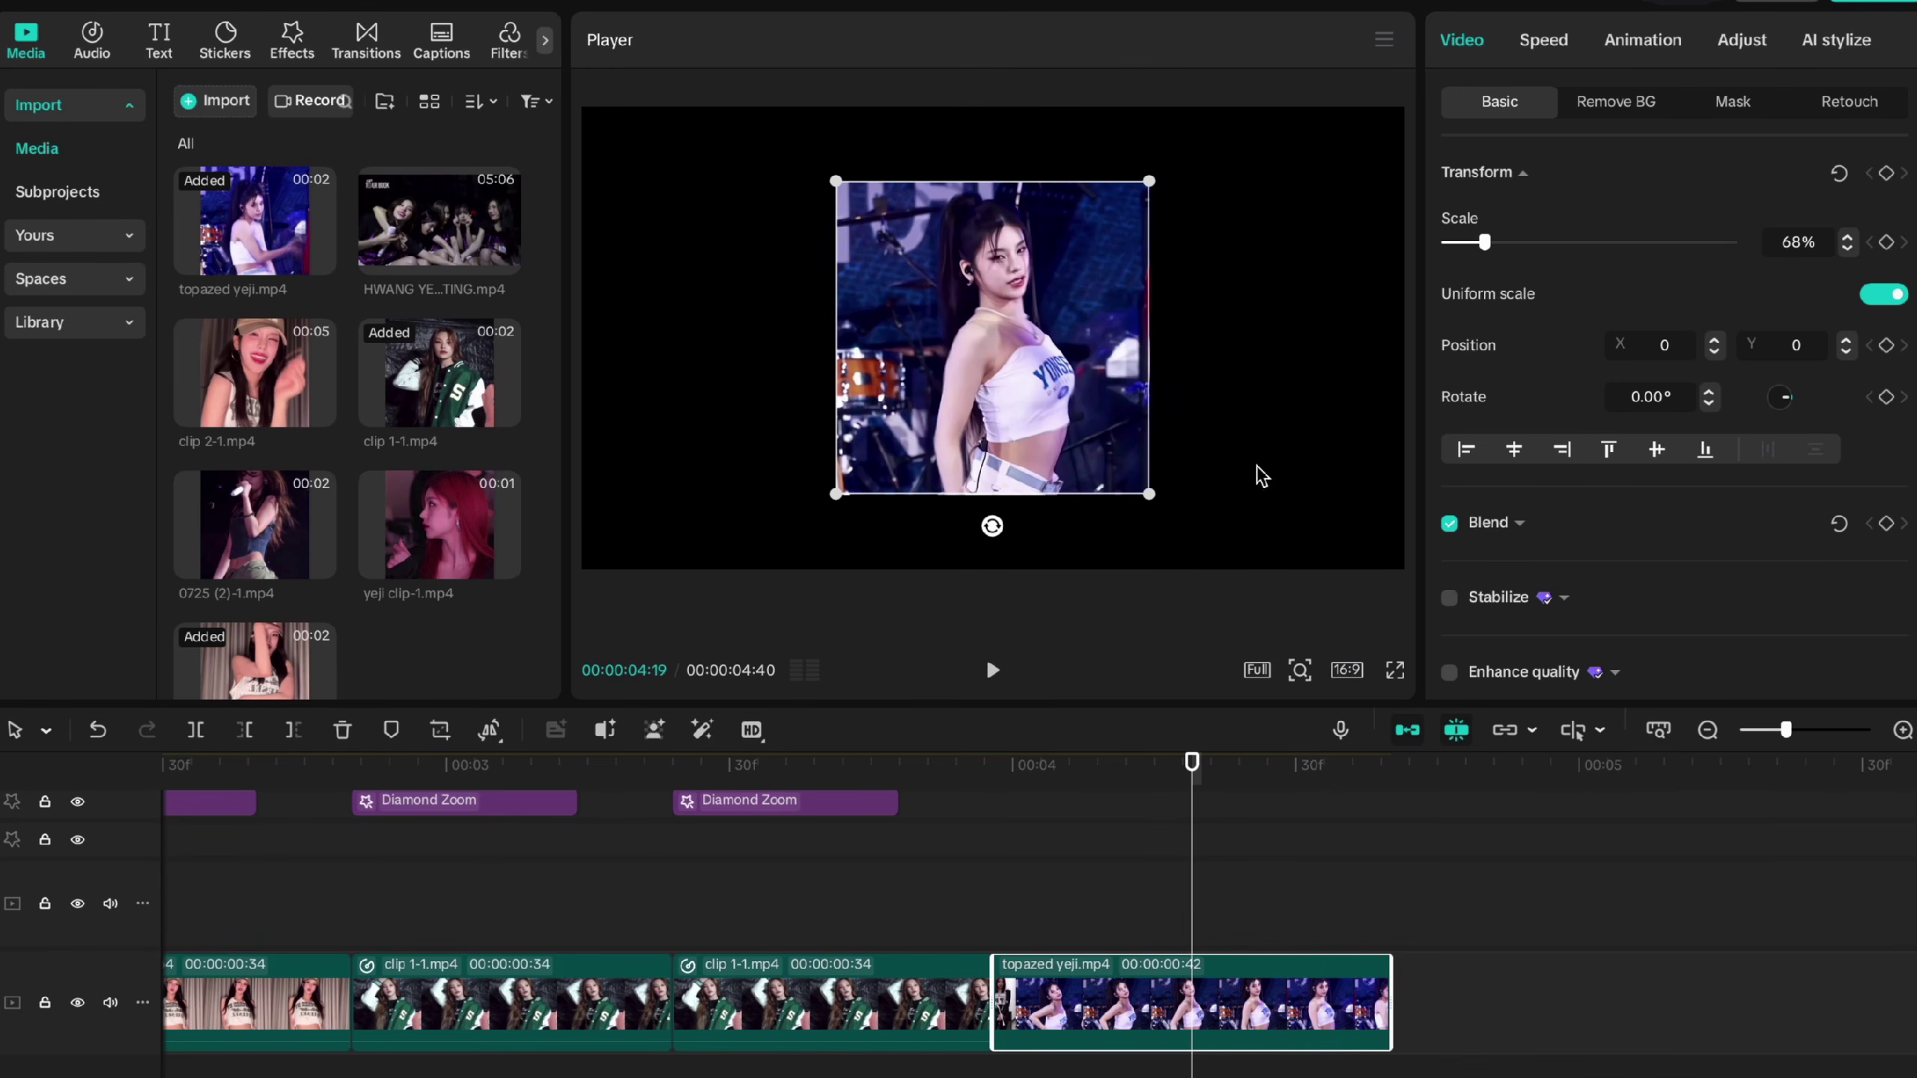
# Step: Set the project's canvas ratio to 1:1 and enlarge the topazed yeji.mp4 clip to 100% to fill it
pyautogui.click(1346, 670)
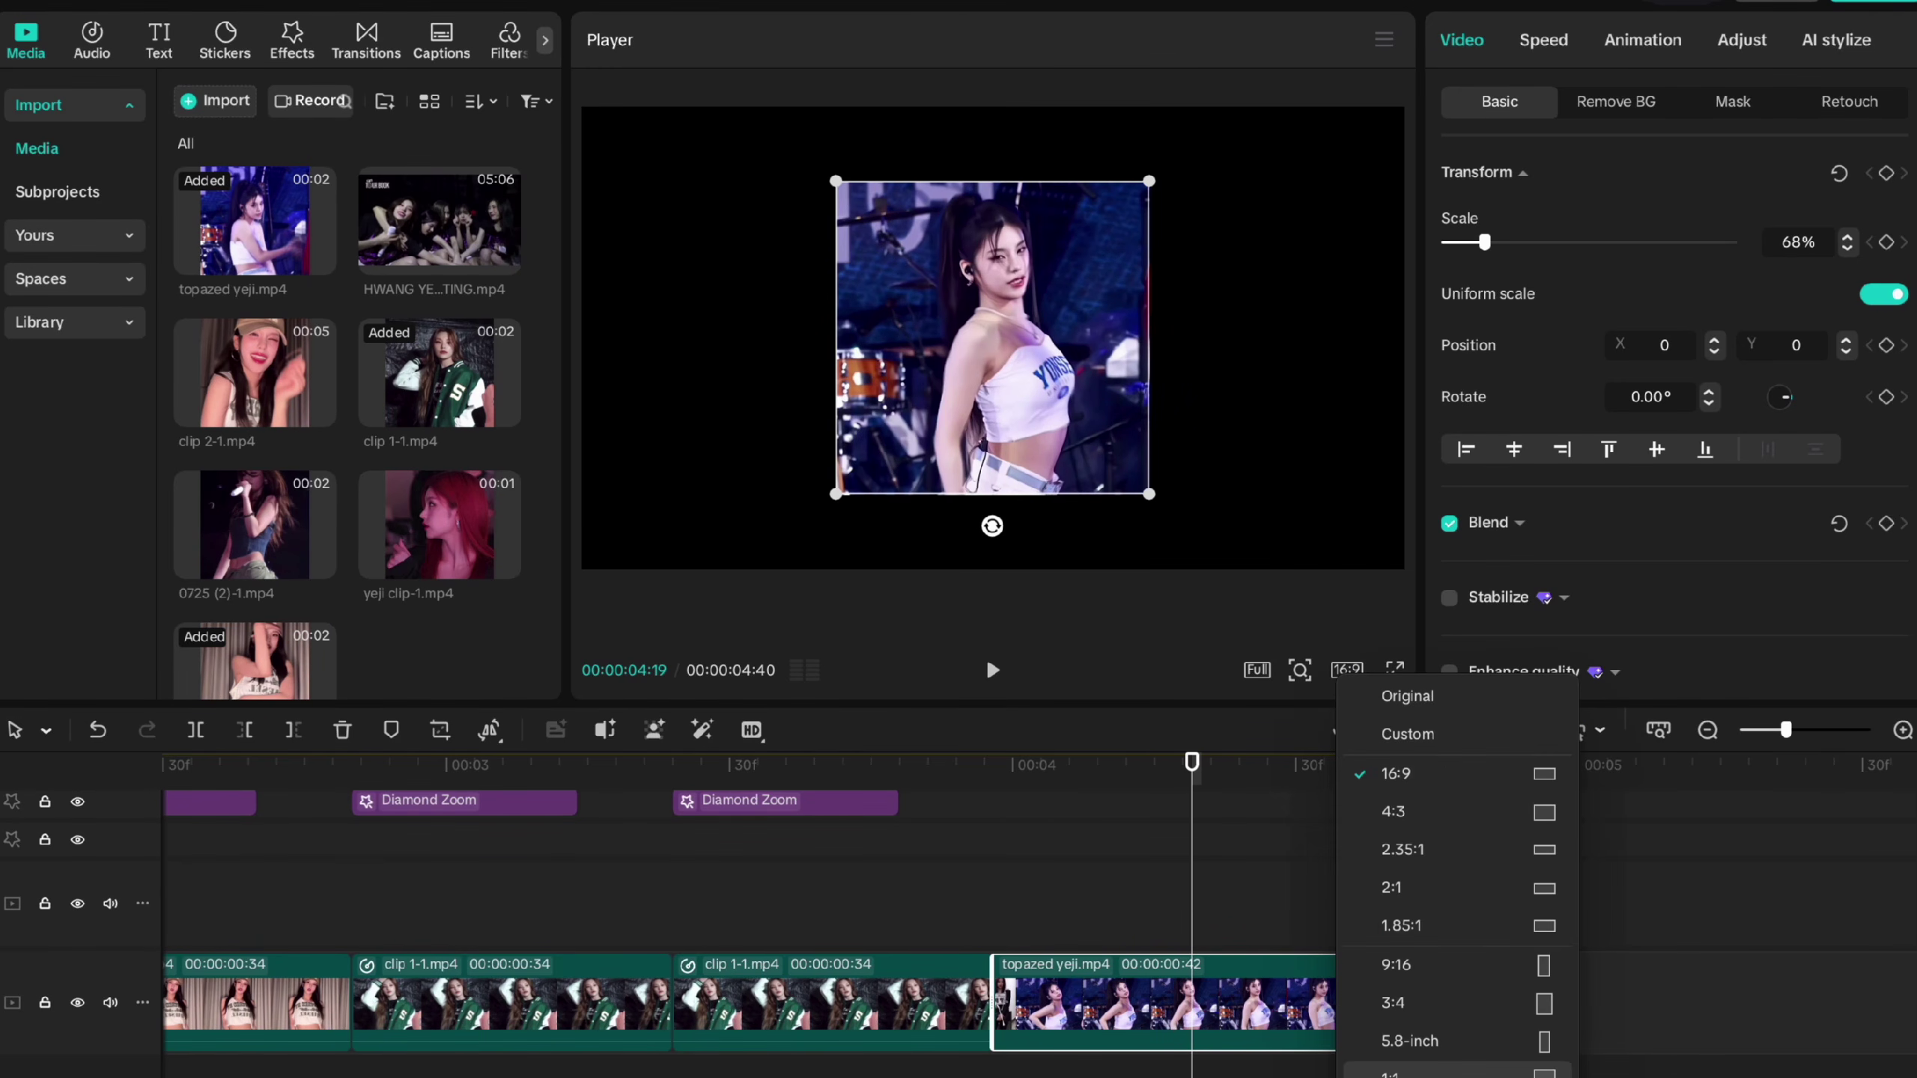
pyautogui.click(1395, 1073)
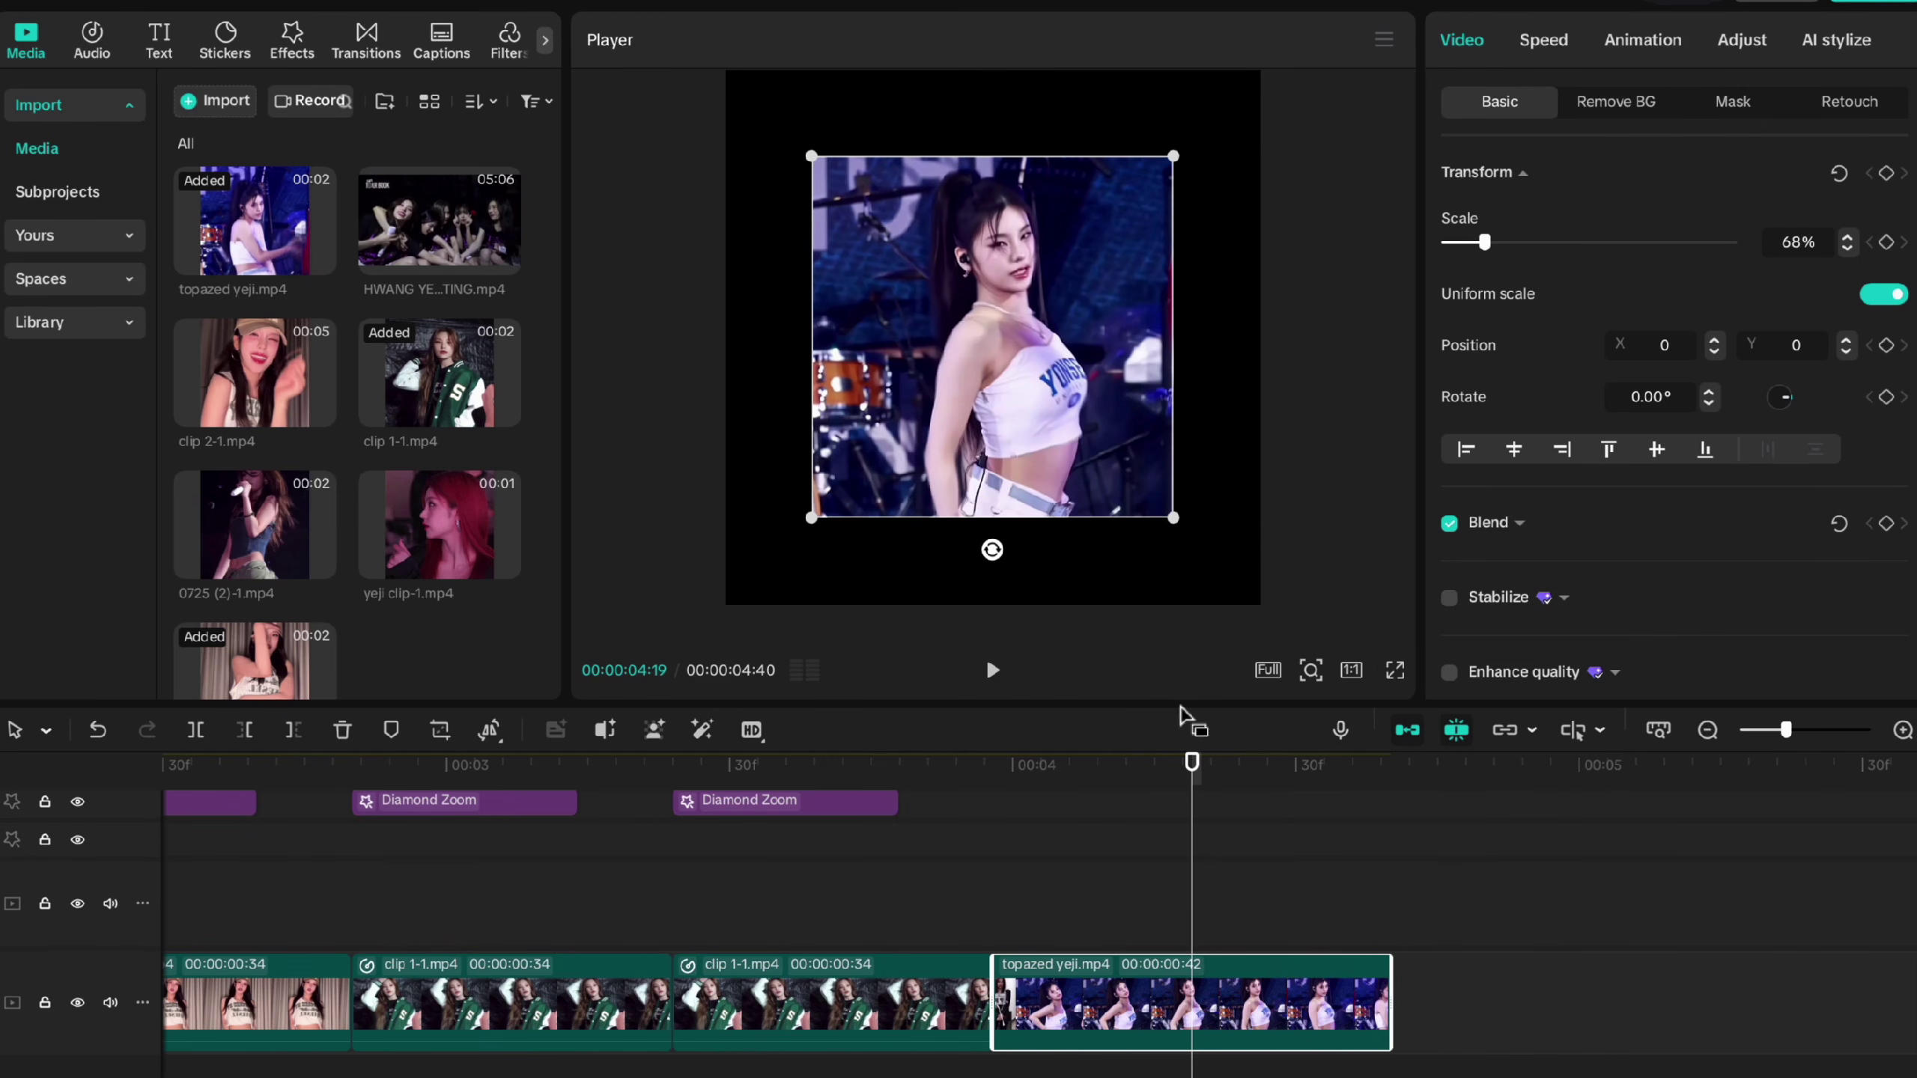
pyautogui.moveTo(1174, 520); pyautogui.dragTo(1386, 602)
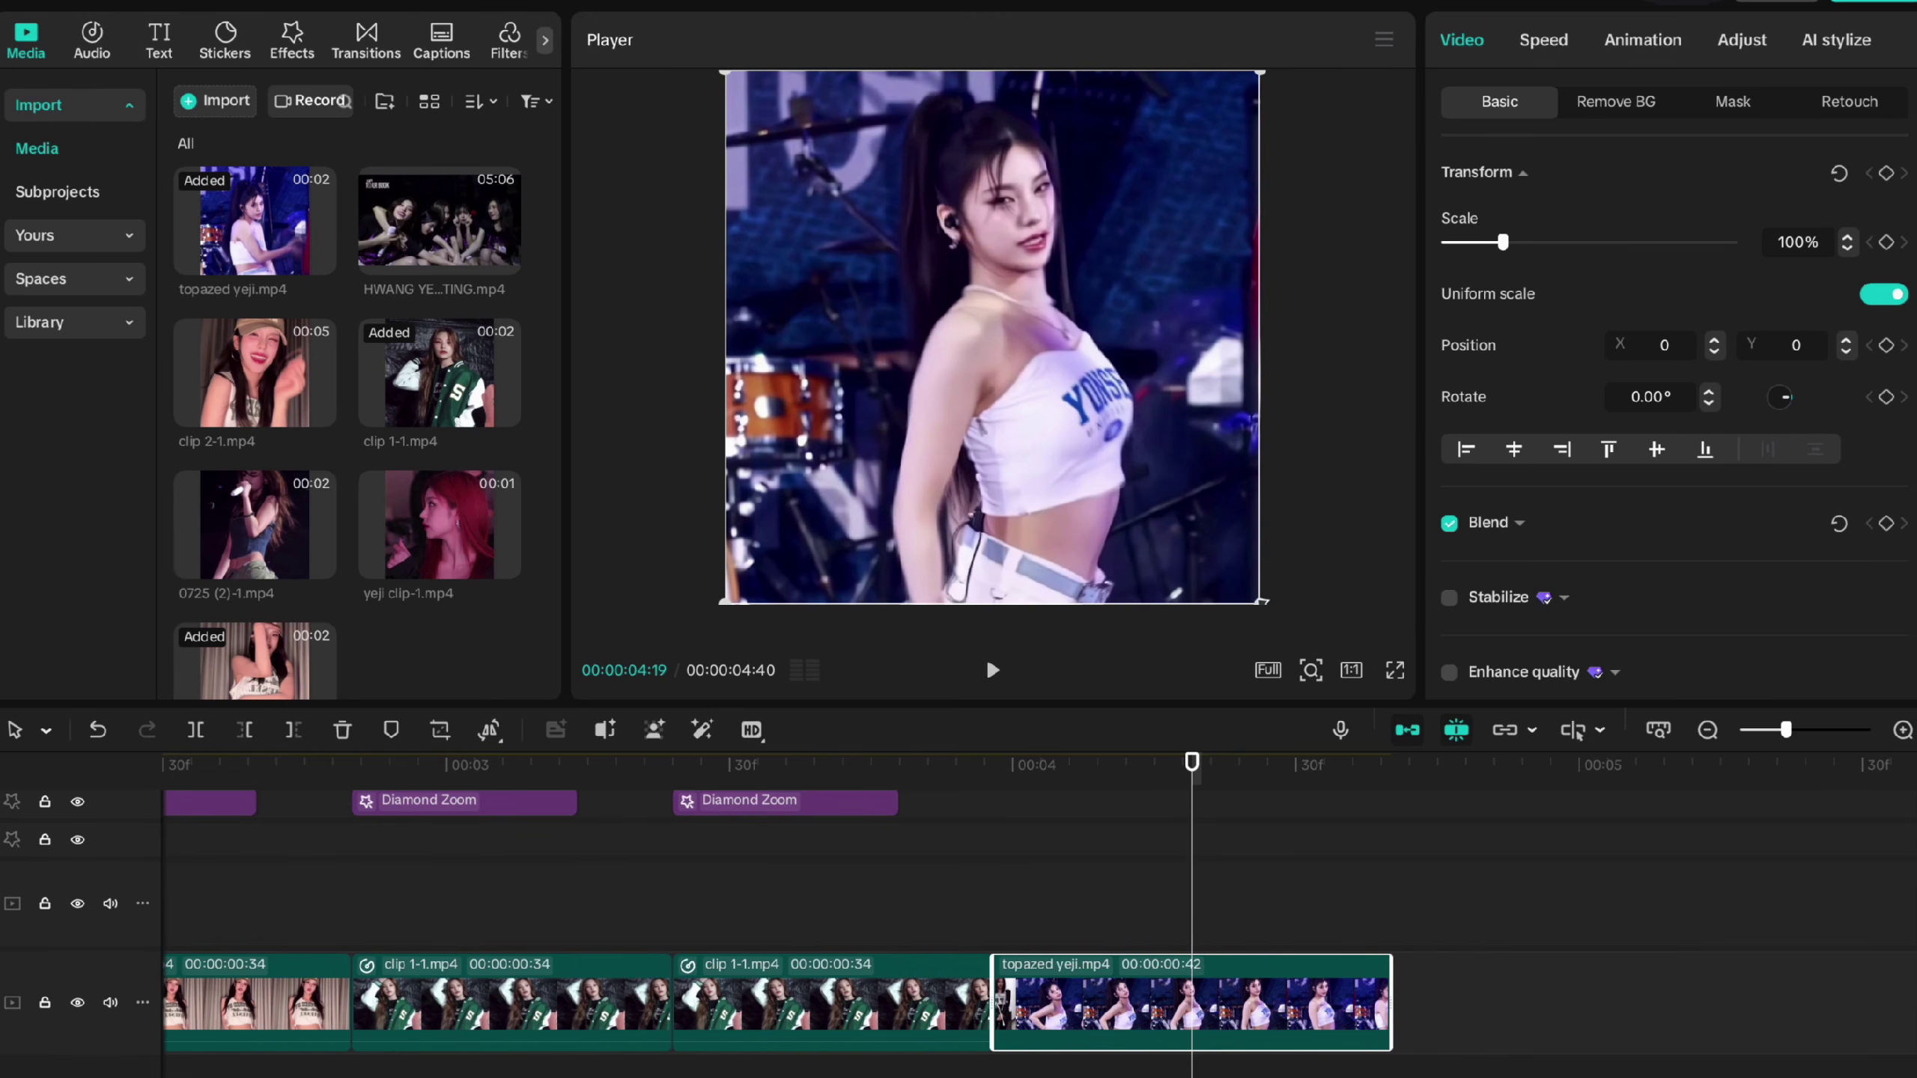
# Step: Append HWANG YEJI HOT-POPULAR CLIPS FOR EDITING.mp4 to the main track after the final clip at 00:00:04:40
pyautogui.click(1387, 900)
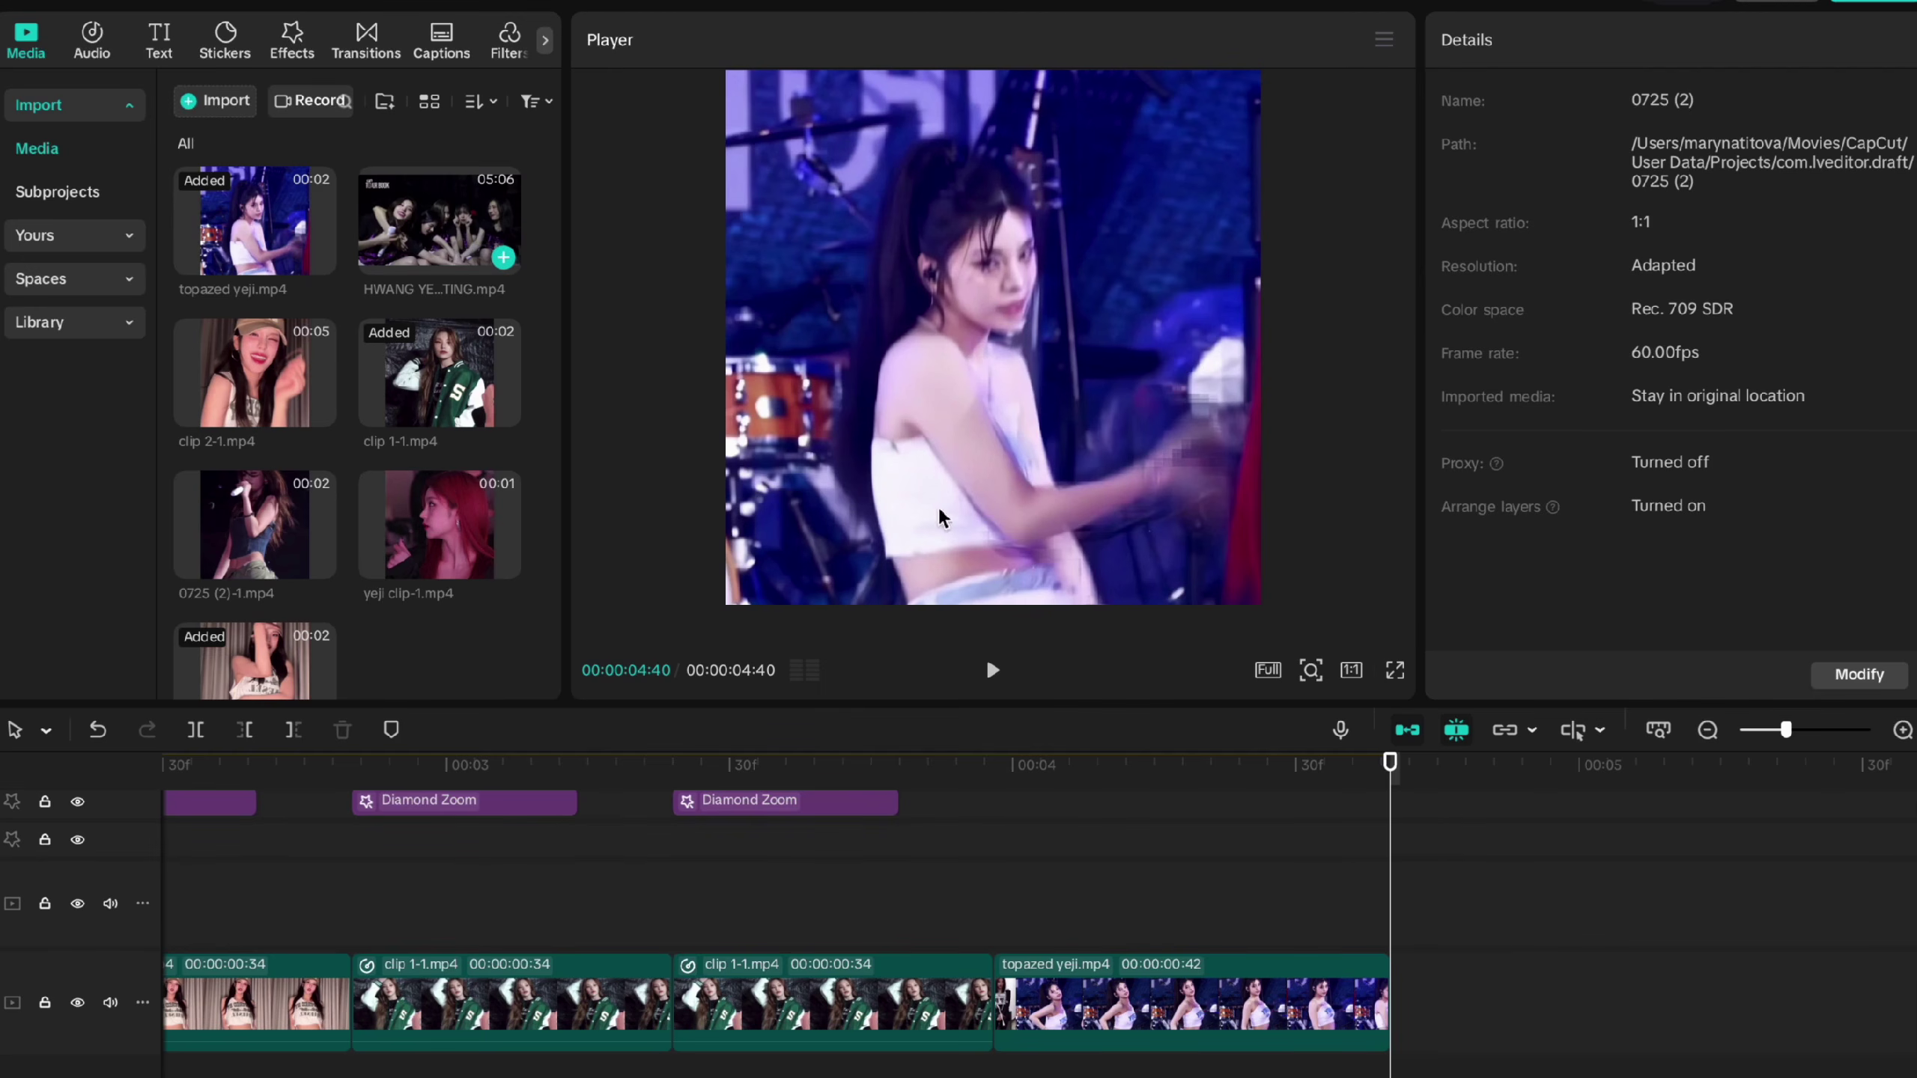
pyautogui.moveTo(438, 218); pyautogui.dragTo(1434, 1004)
pyautogui.click(1225, 839)
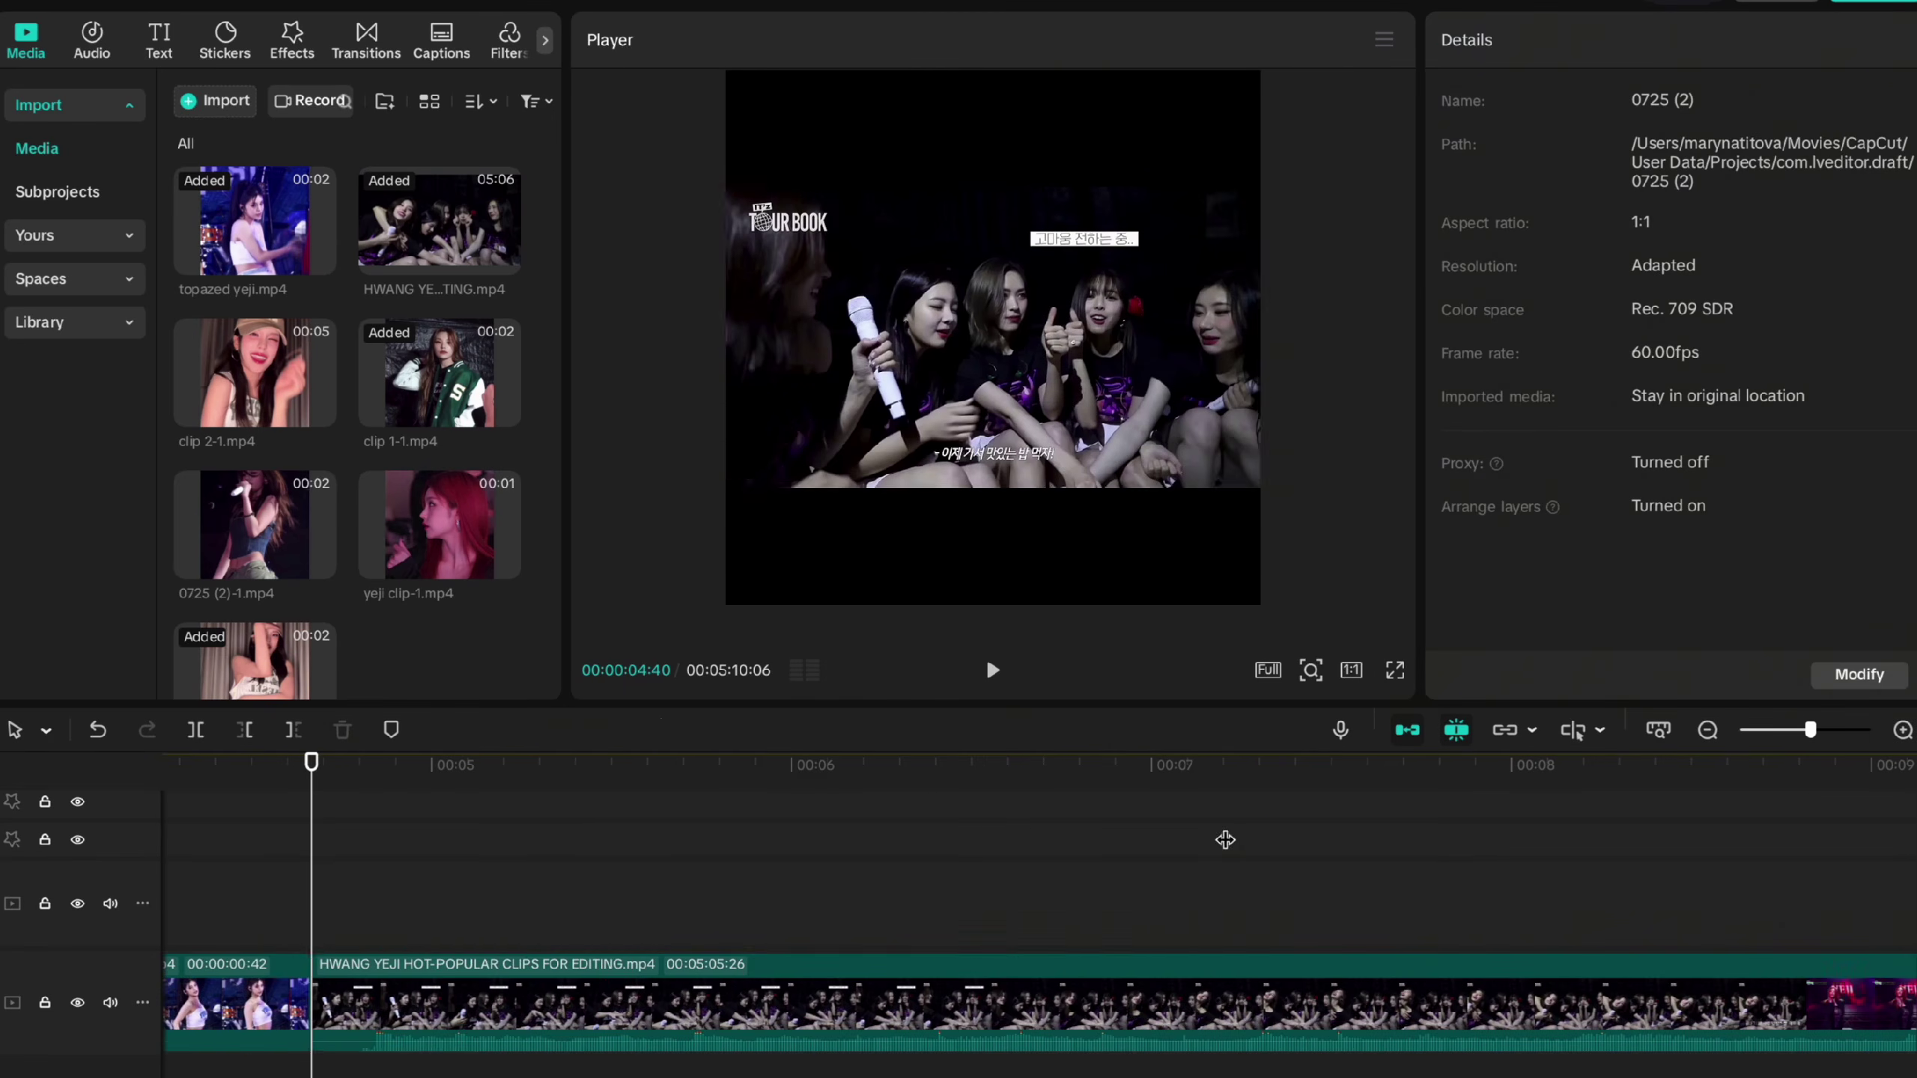
# Step: Trim the beginning of the appended HWANG YEJI video so that it lasts about 00:04:54:50 and directly follows topazed yeji.mp4
pyautogui.scroll(-5, 1225, 839)
pyautogui.moveTo(1224, 840); pyautogui.dragTo(1699, 948)
pyautogui.hscroll(5, 1699, 948)
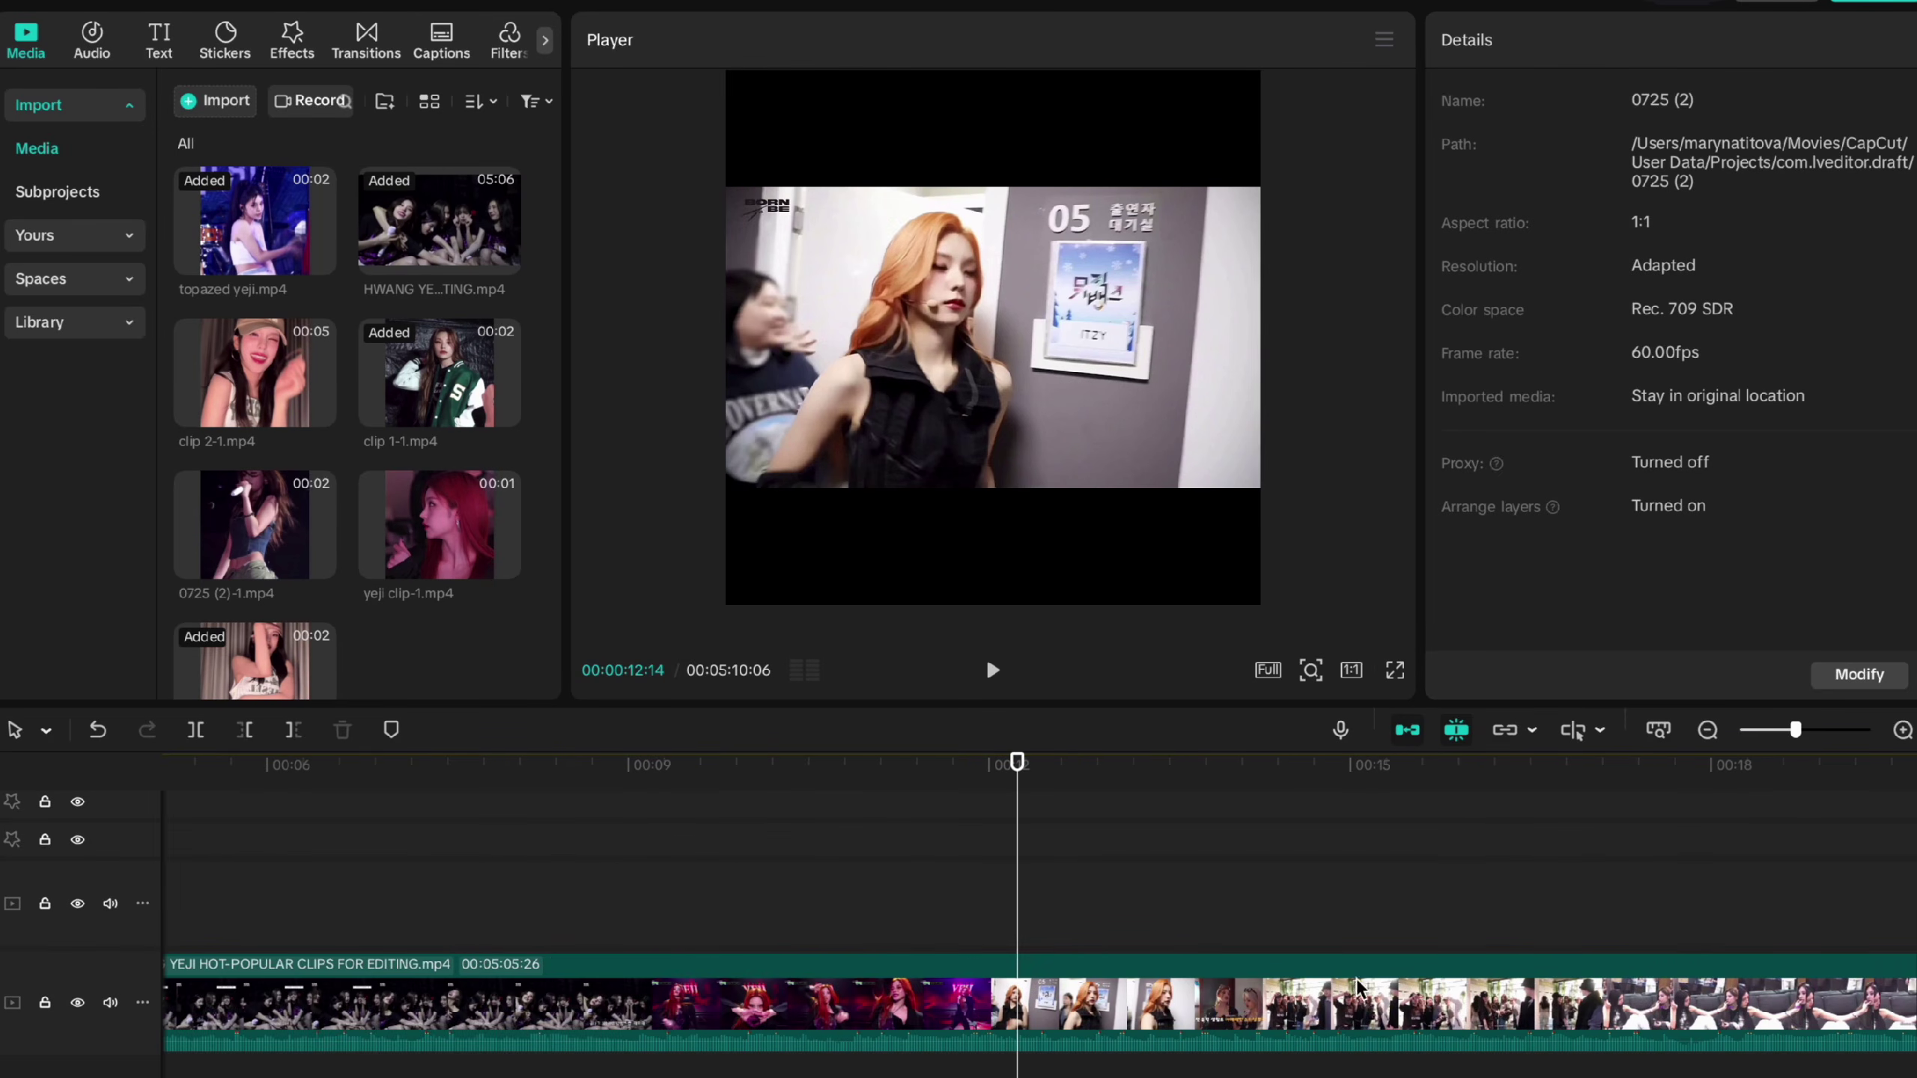
pyautogui.moveTo(1356, 987); pyautogui.dragTo(1549, 922)
pyautogui.moveTo(1658, 931); pyautogui.dragTo(1381, 847)
pyautogui.click(1174, 968)
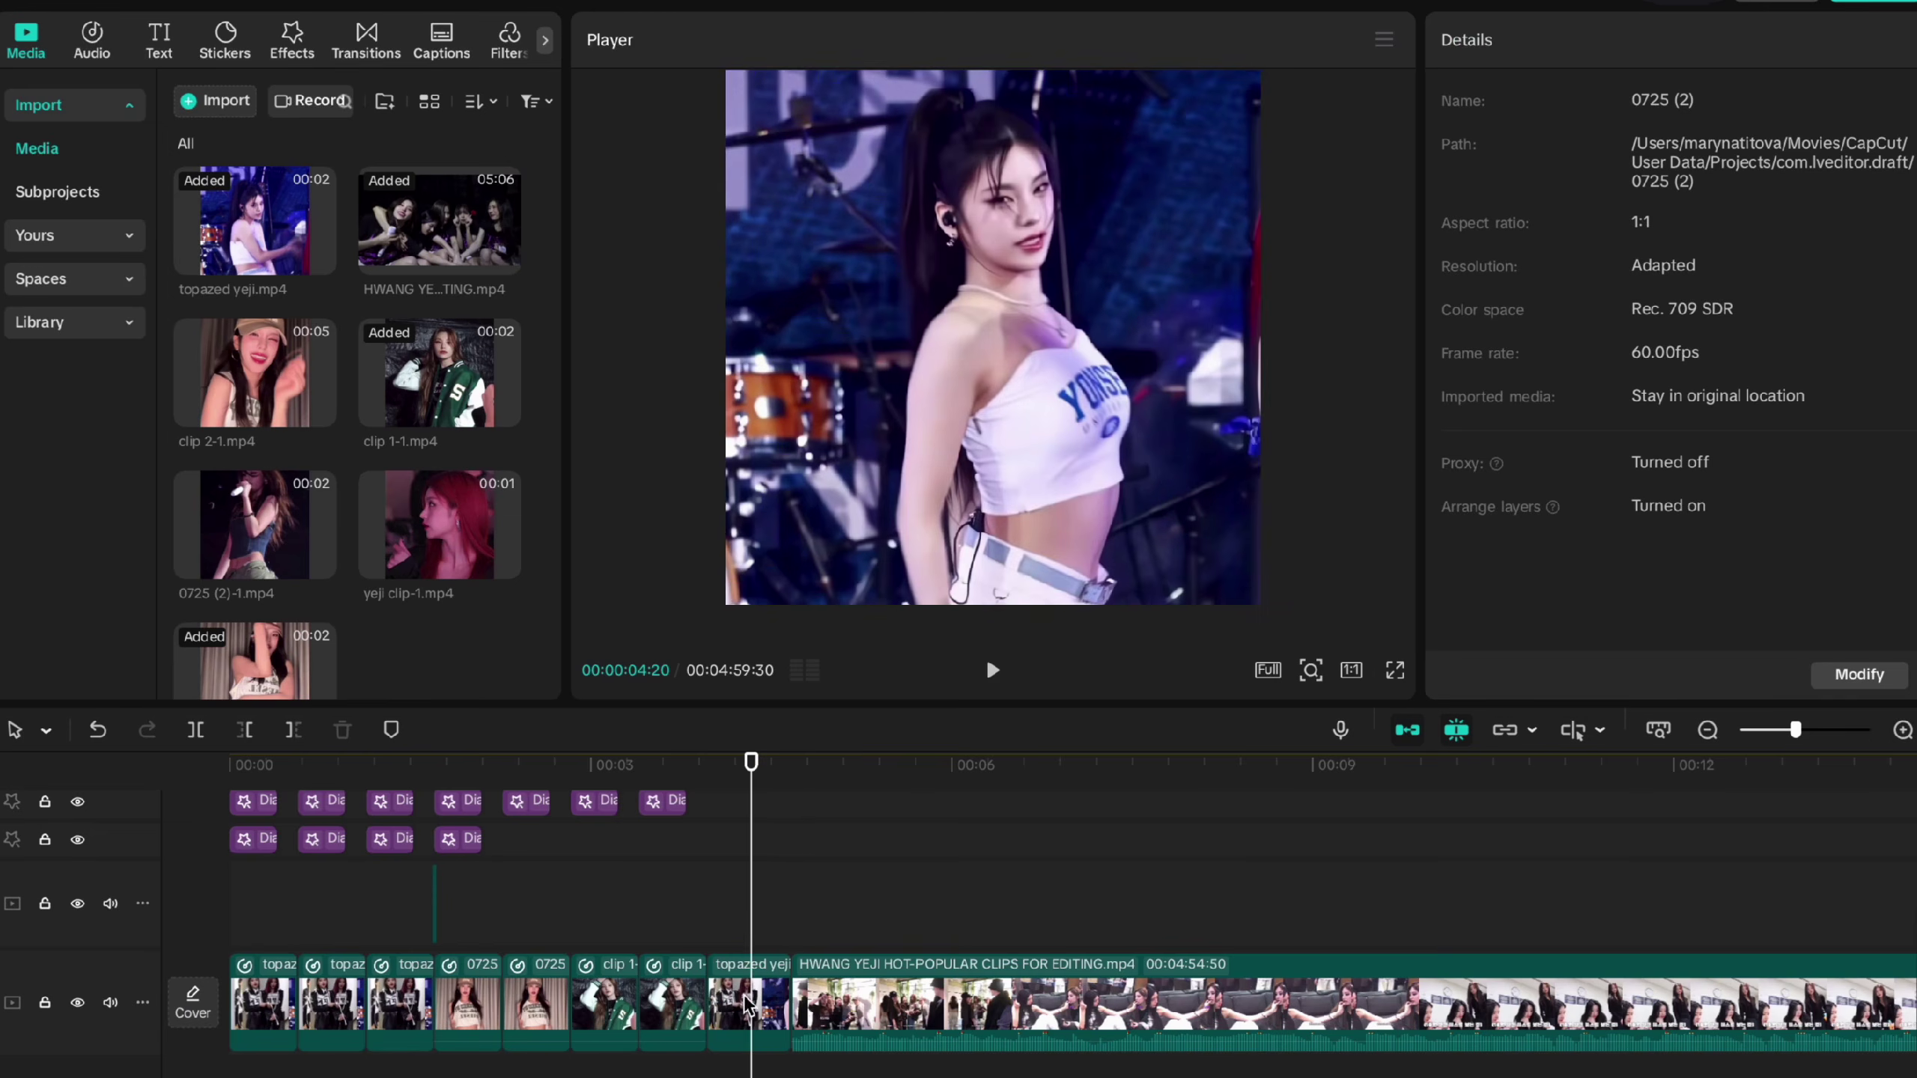
# Step: Scale down the topazed yeji.mp4 clip inside the square canvas
pyautogui.click(748, 997)
pyautogui.moveTo(1259, 602); pyautogui.dragTo(1142, 487)
# Step: Compare the HWANG YEJI video at 00:00:05:02 in a 16:9 canvas and return the canvas ratio to 1:1
pyautogui.moveTo(759, 803); pyautogui.dragTo(835, 793)
pyautogui.click(857, 995)
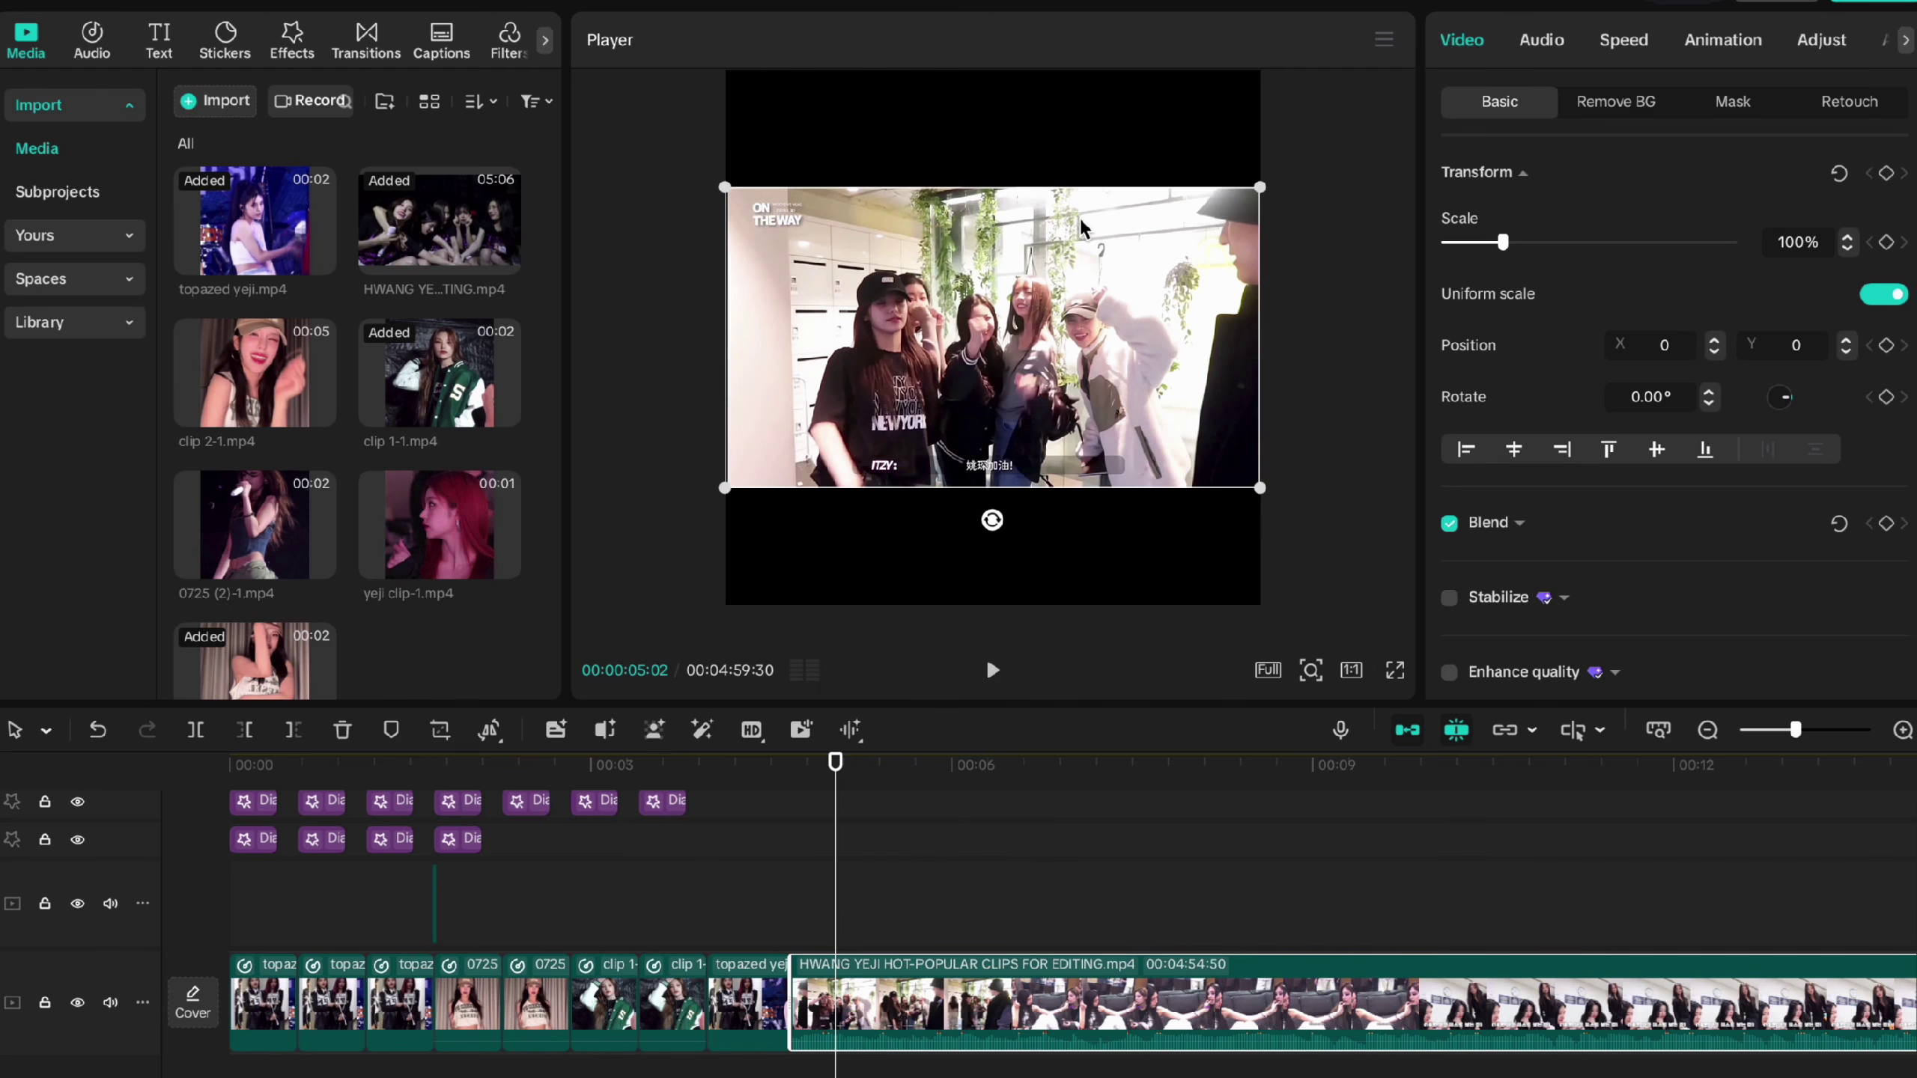
pyautogui.click(1348, 669)
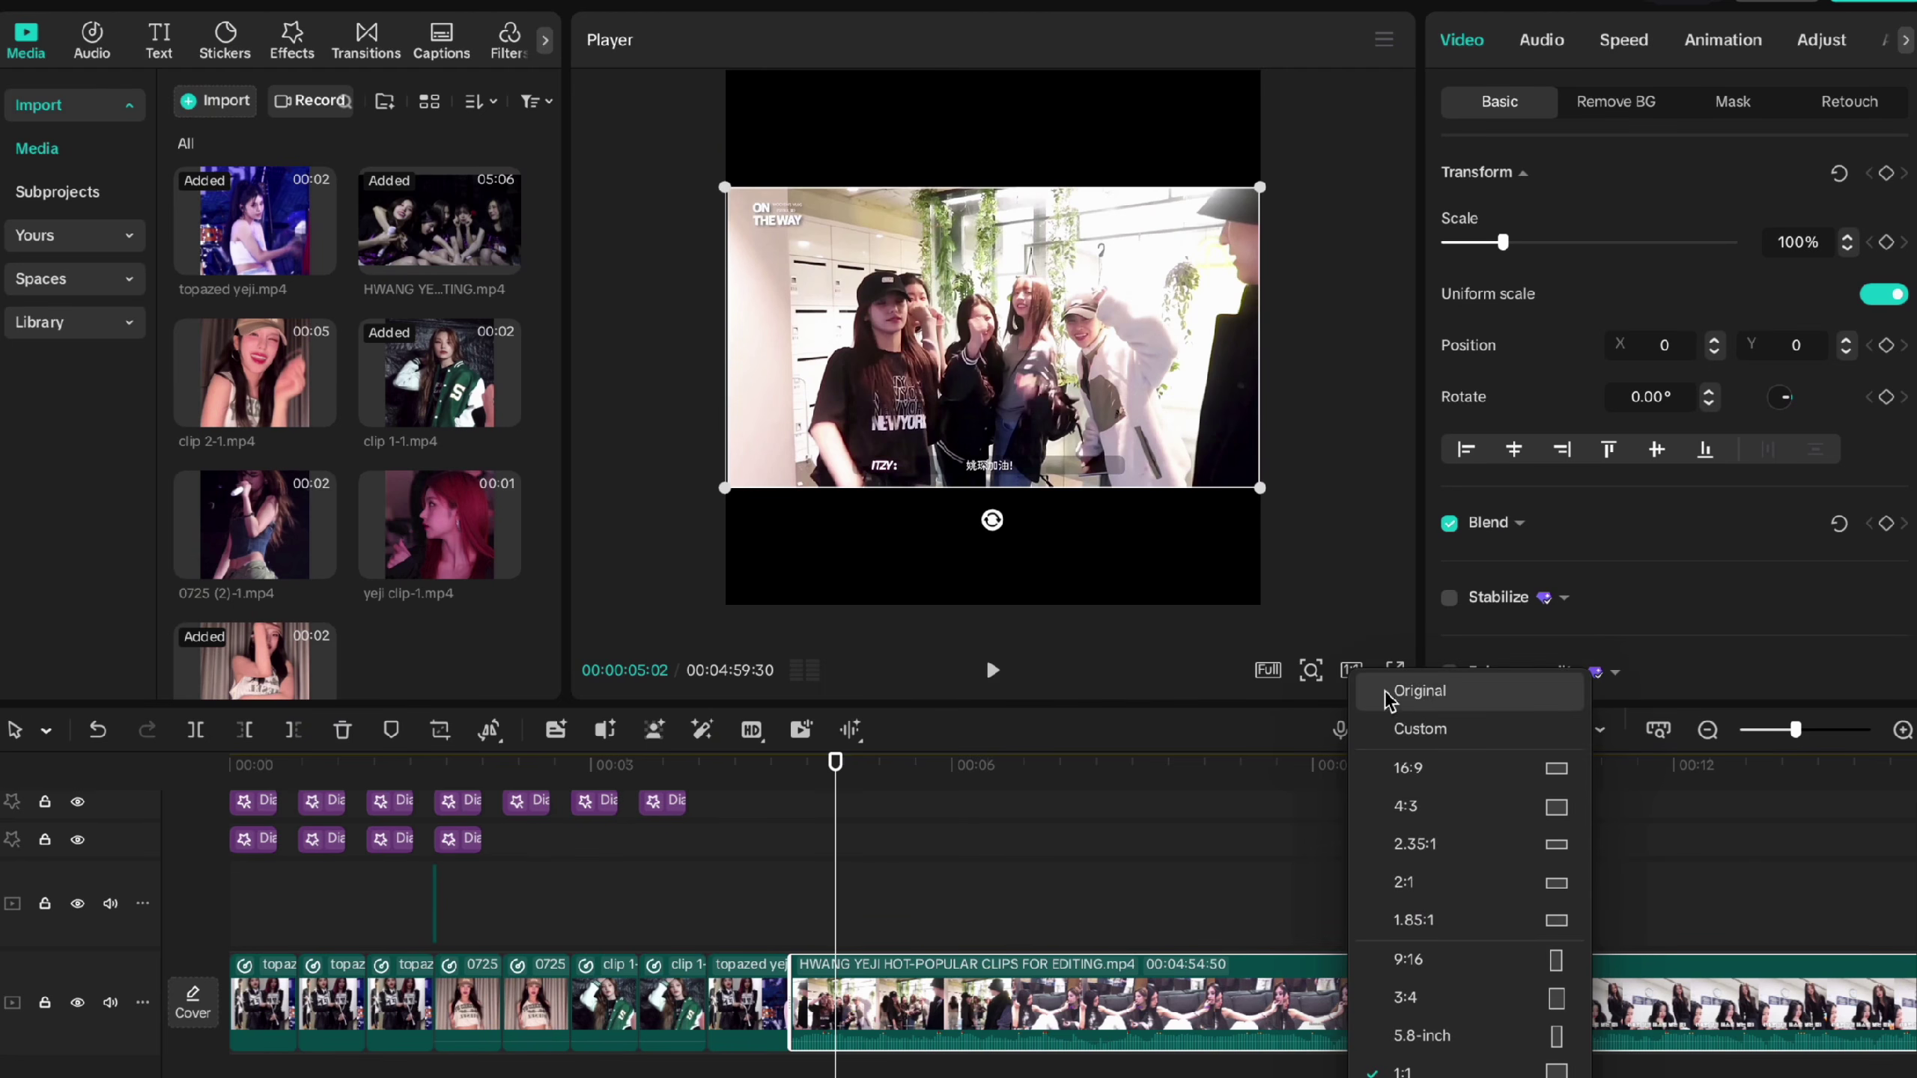
pyautogui.click(1408, 769)
pyautogui.moveTo(1400, 566); pyautogui.dragTo(1445, 484)
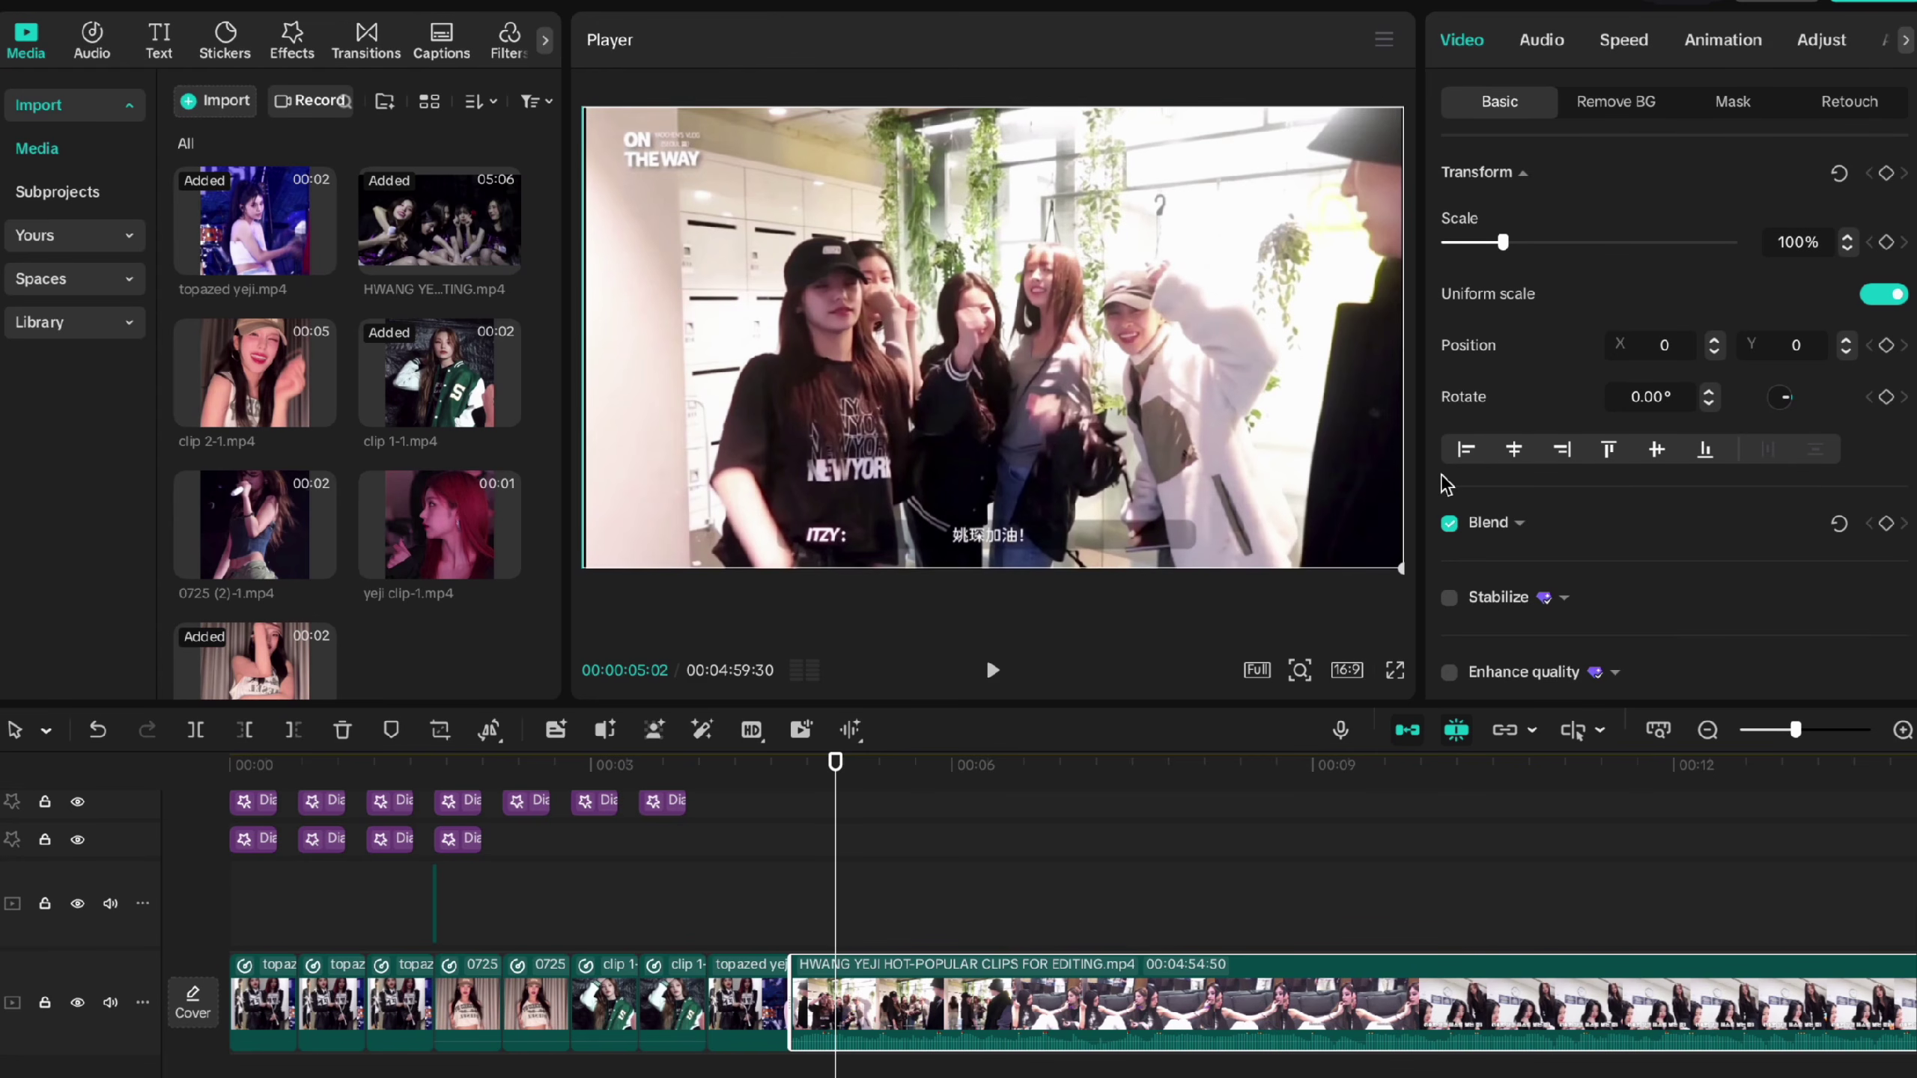
pyautogui.click(1348, 672)
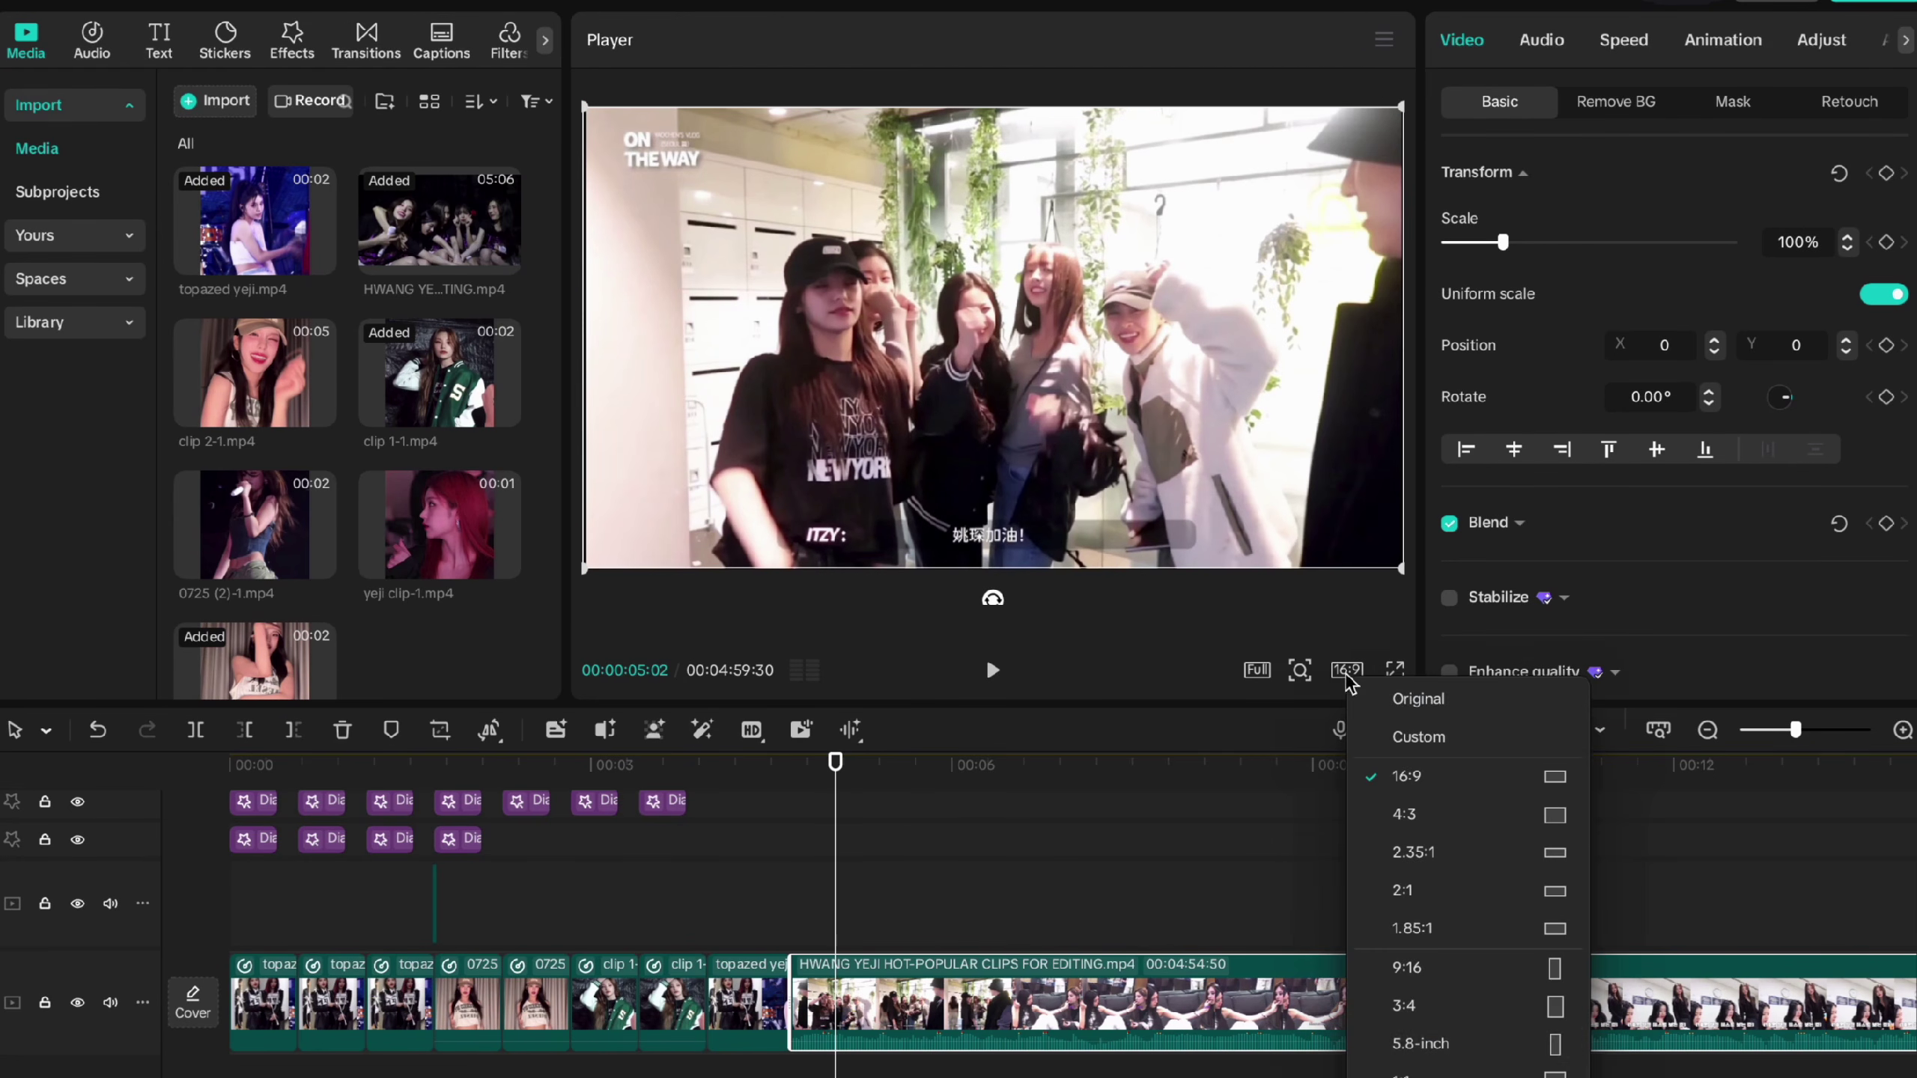
pyautogui.click(1381, 1038)
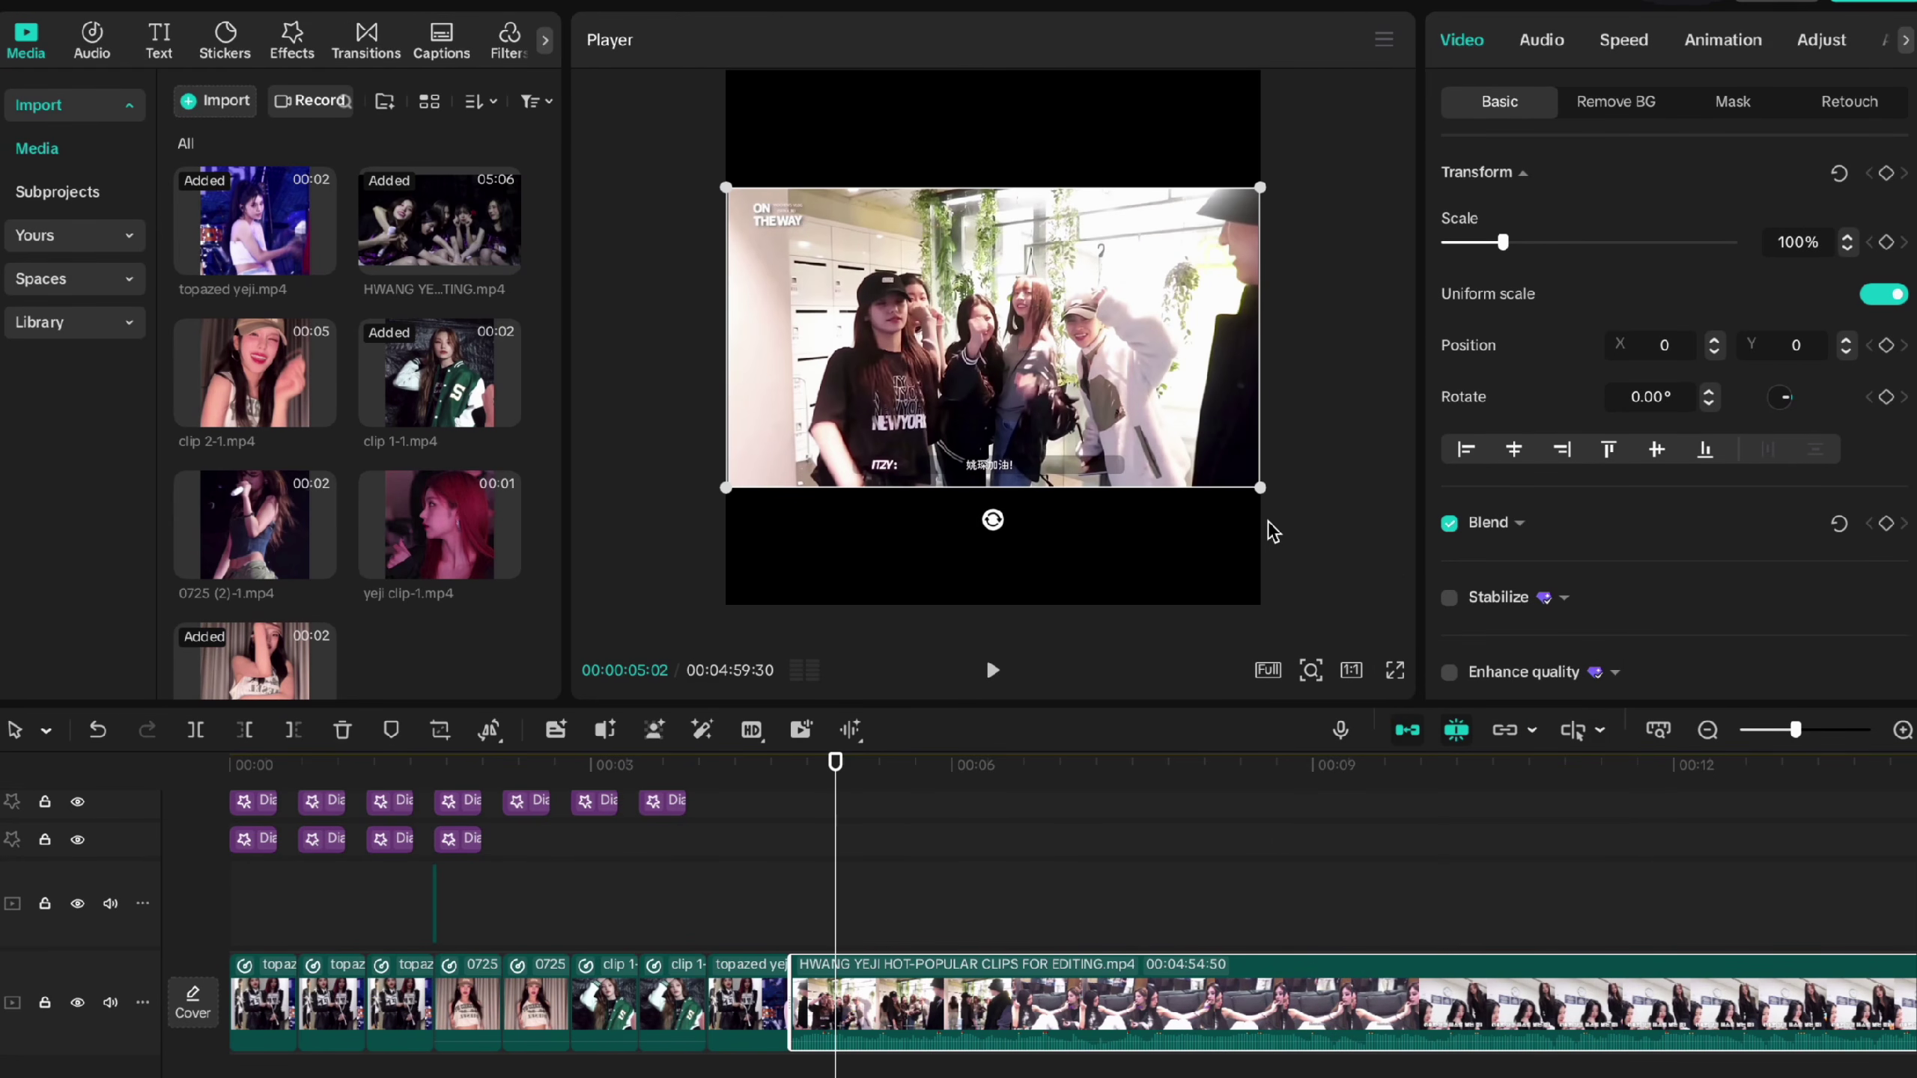
# Step: Enlarge the HWANG YEJI video to 217% and reposition it to X 1598, Y 312 so the woman in the black cap is framed
pyautogui.moveTo(1262, 492); pyautogui.dragTo(1872, 543)
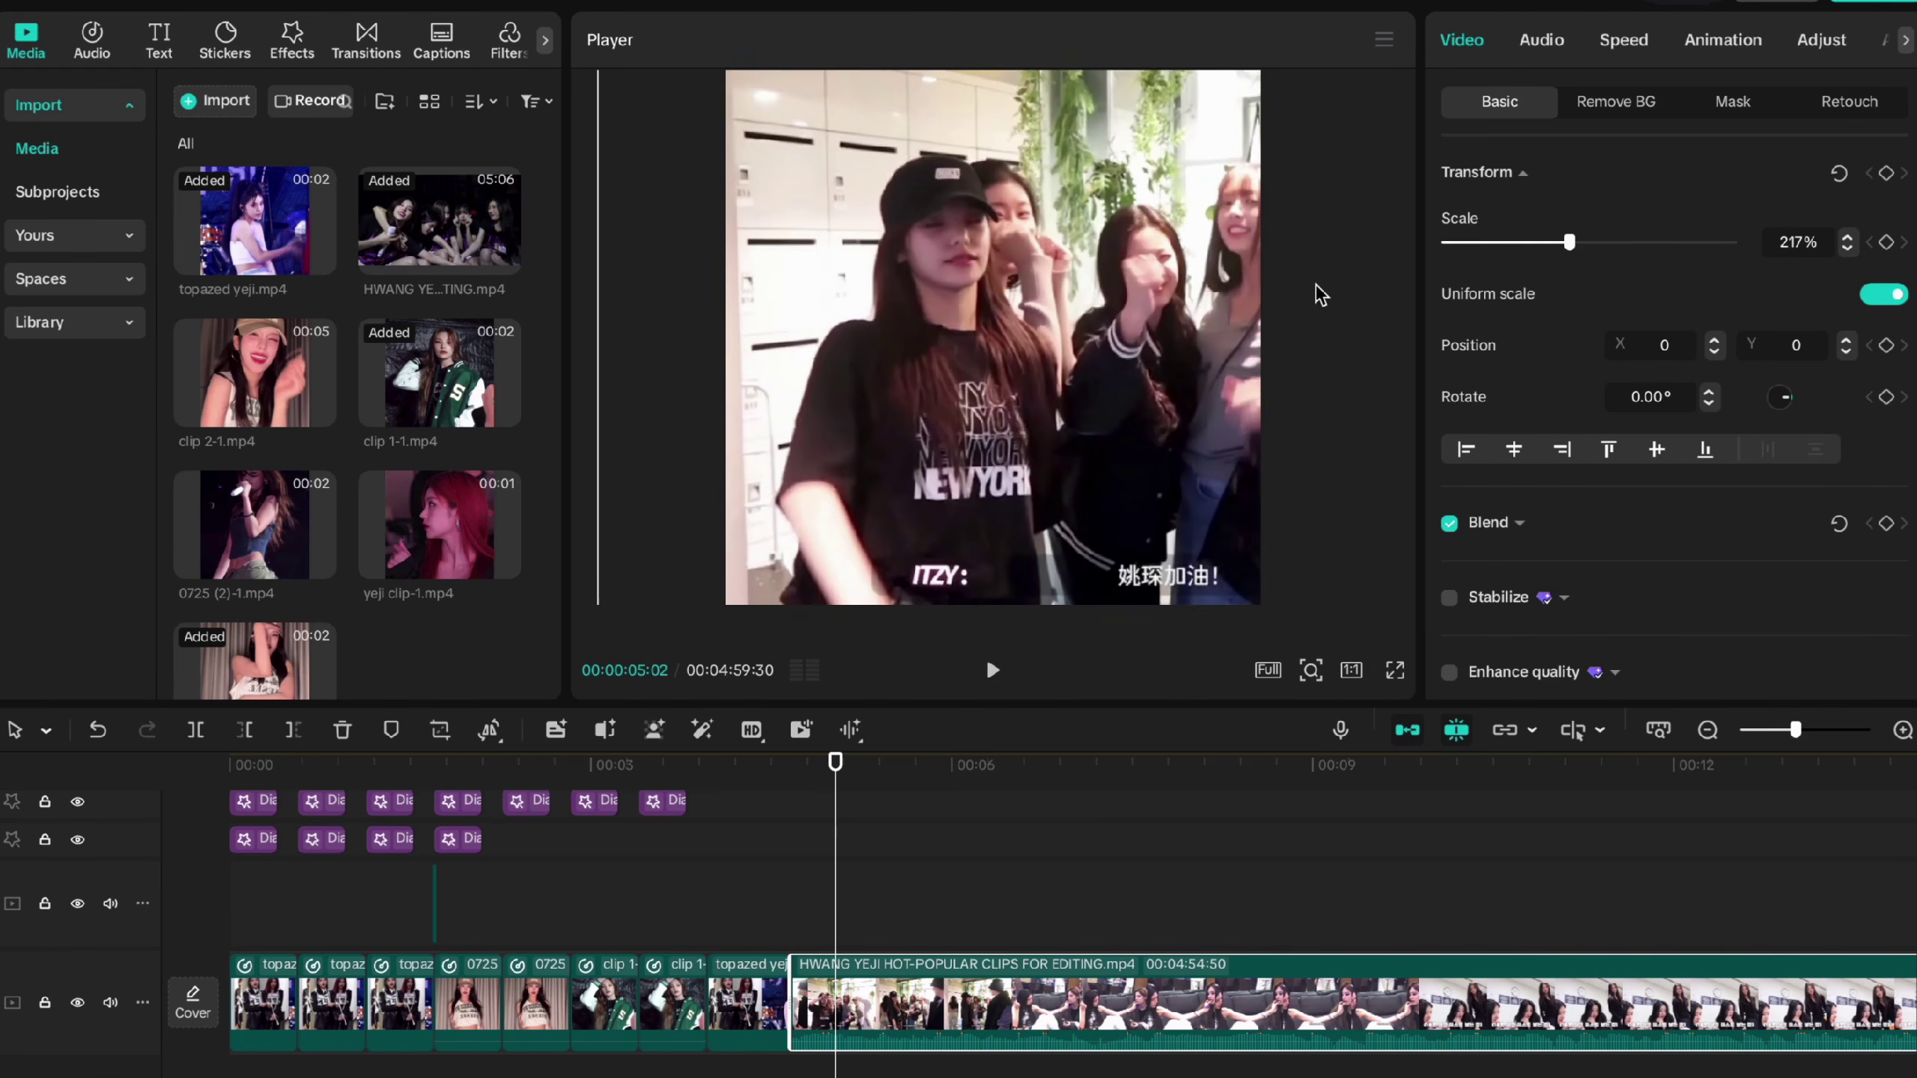
pyautogui.moveTo(1296, 275)
pyautogui.mouseDown()
pyautogui.moveTo(1288, 291)
pyautogui.moveTo(1323, 290)
pyautogui.mouseUp()
pyautogui.moveTo(836, 793)
pyautogui.mouseDown()
pyautogui.moveTo(787, 793)
pyautogui.moveTo(843, 794)
pyautogui.mouseUp()
pyautogui.moveTo(1049, 359); pyautogui.dragTo(1069, 394)
pyautogui.click(836, 786)
pyautogui.moveTo(836, 785)
pyautogui.mouseDown()
pyautogui.moveTo(797, 778)
pyautogui.moveTo(848, 775)
pyautogui.mouseUp()
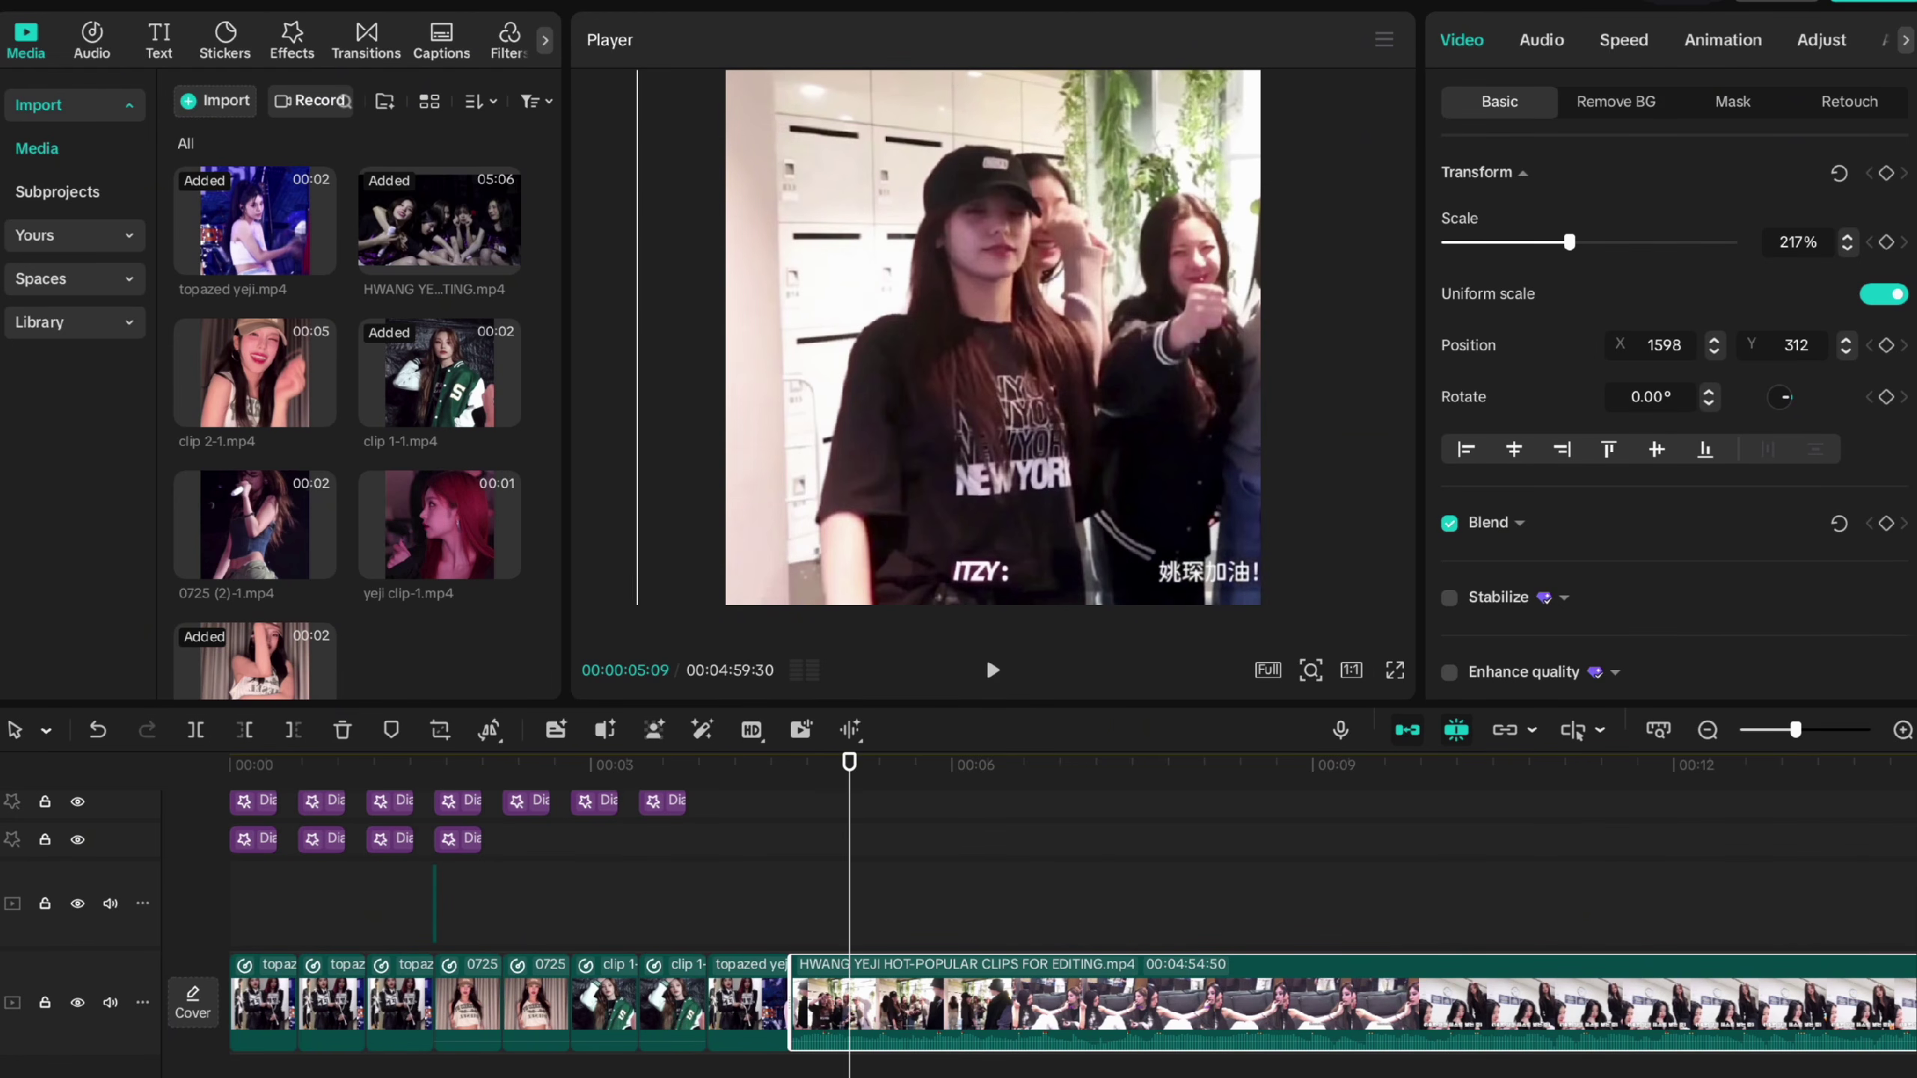
# Step: Convert the repositioned HWANG YEJI video into a compound clip and try resizing it in the canvas
pyautogui.scroll(1, 883, 945)
pyautogui.scroll(3, 883, 944)
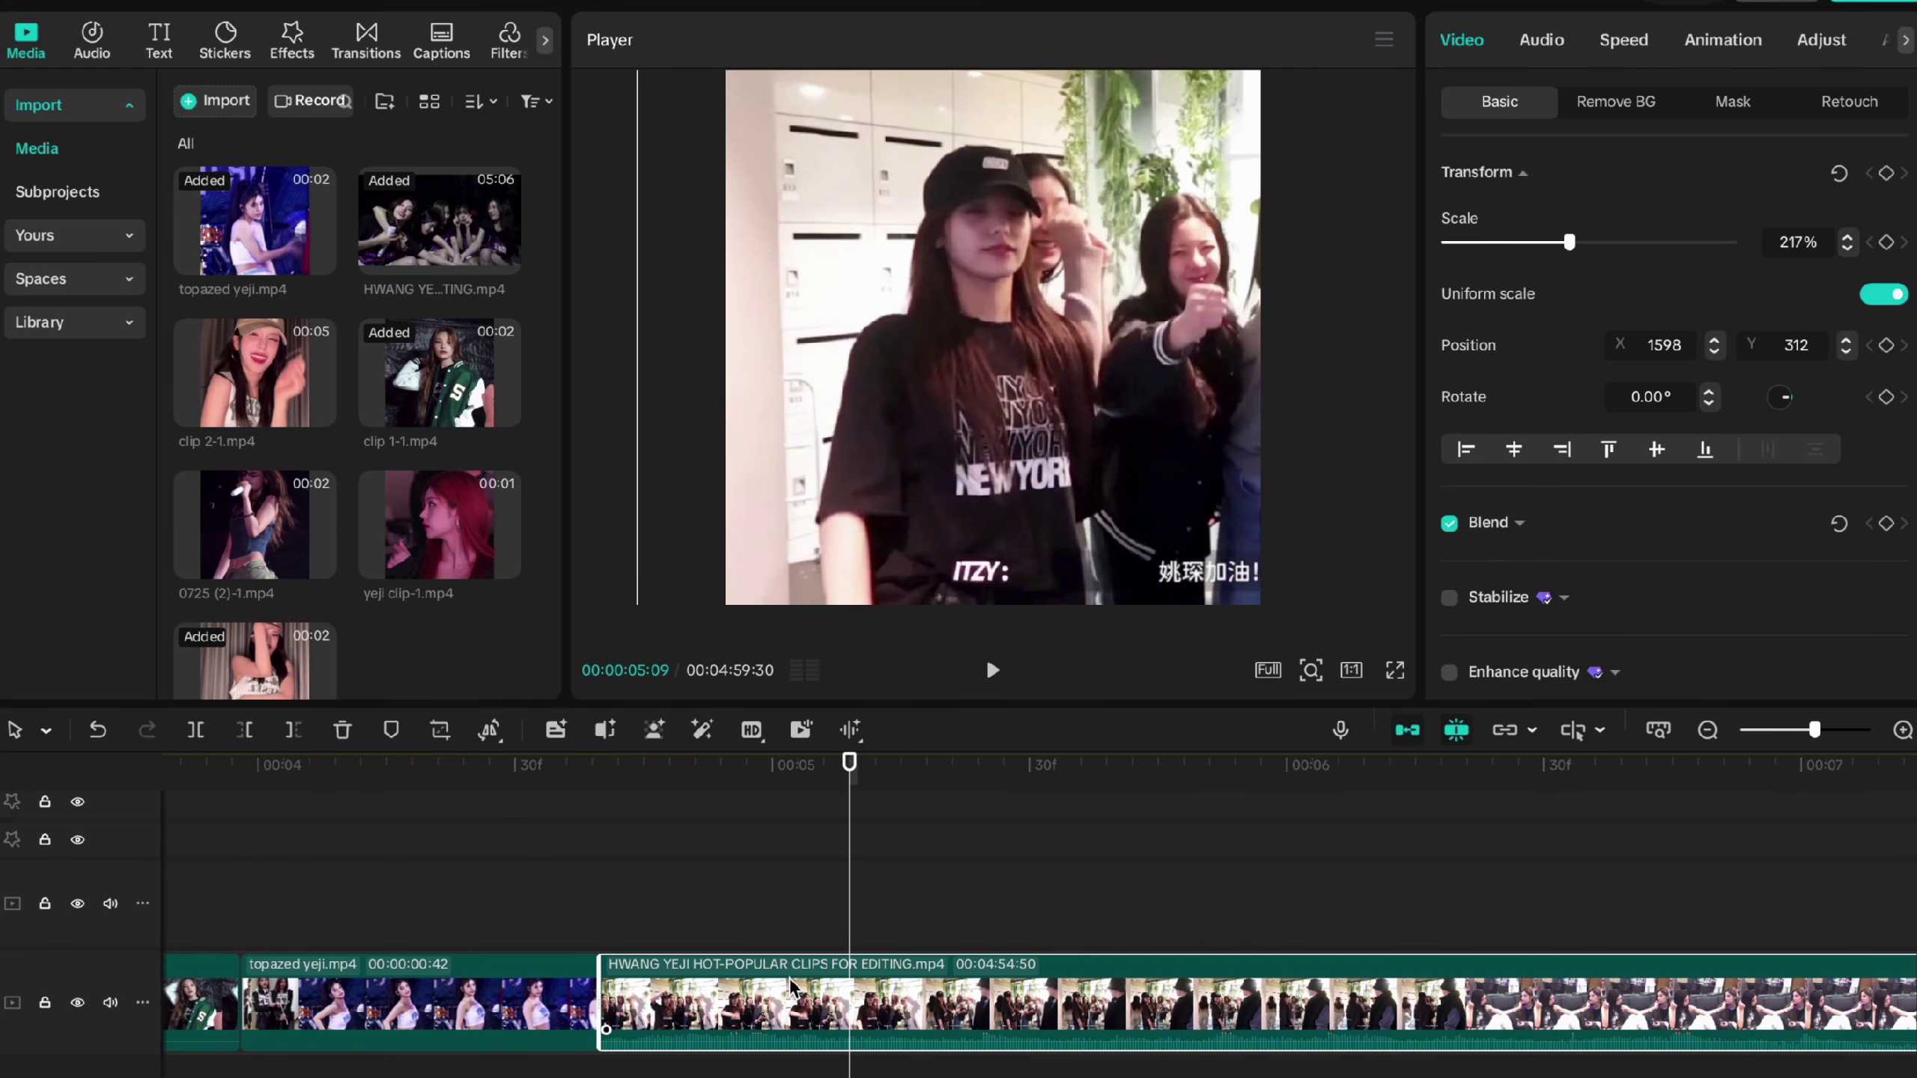
pyautogui.rightClick(737, 965)
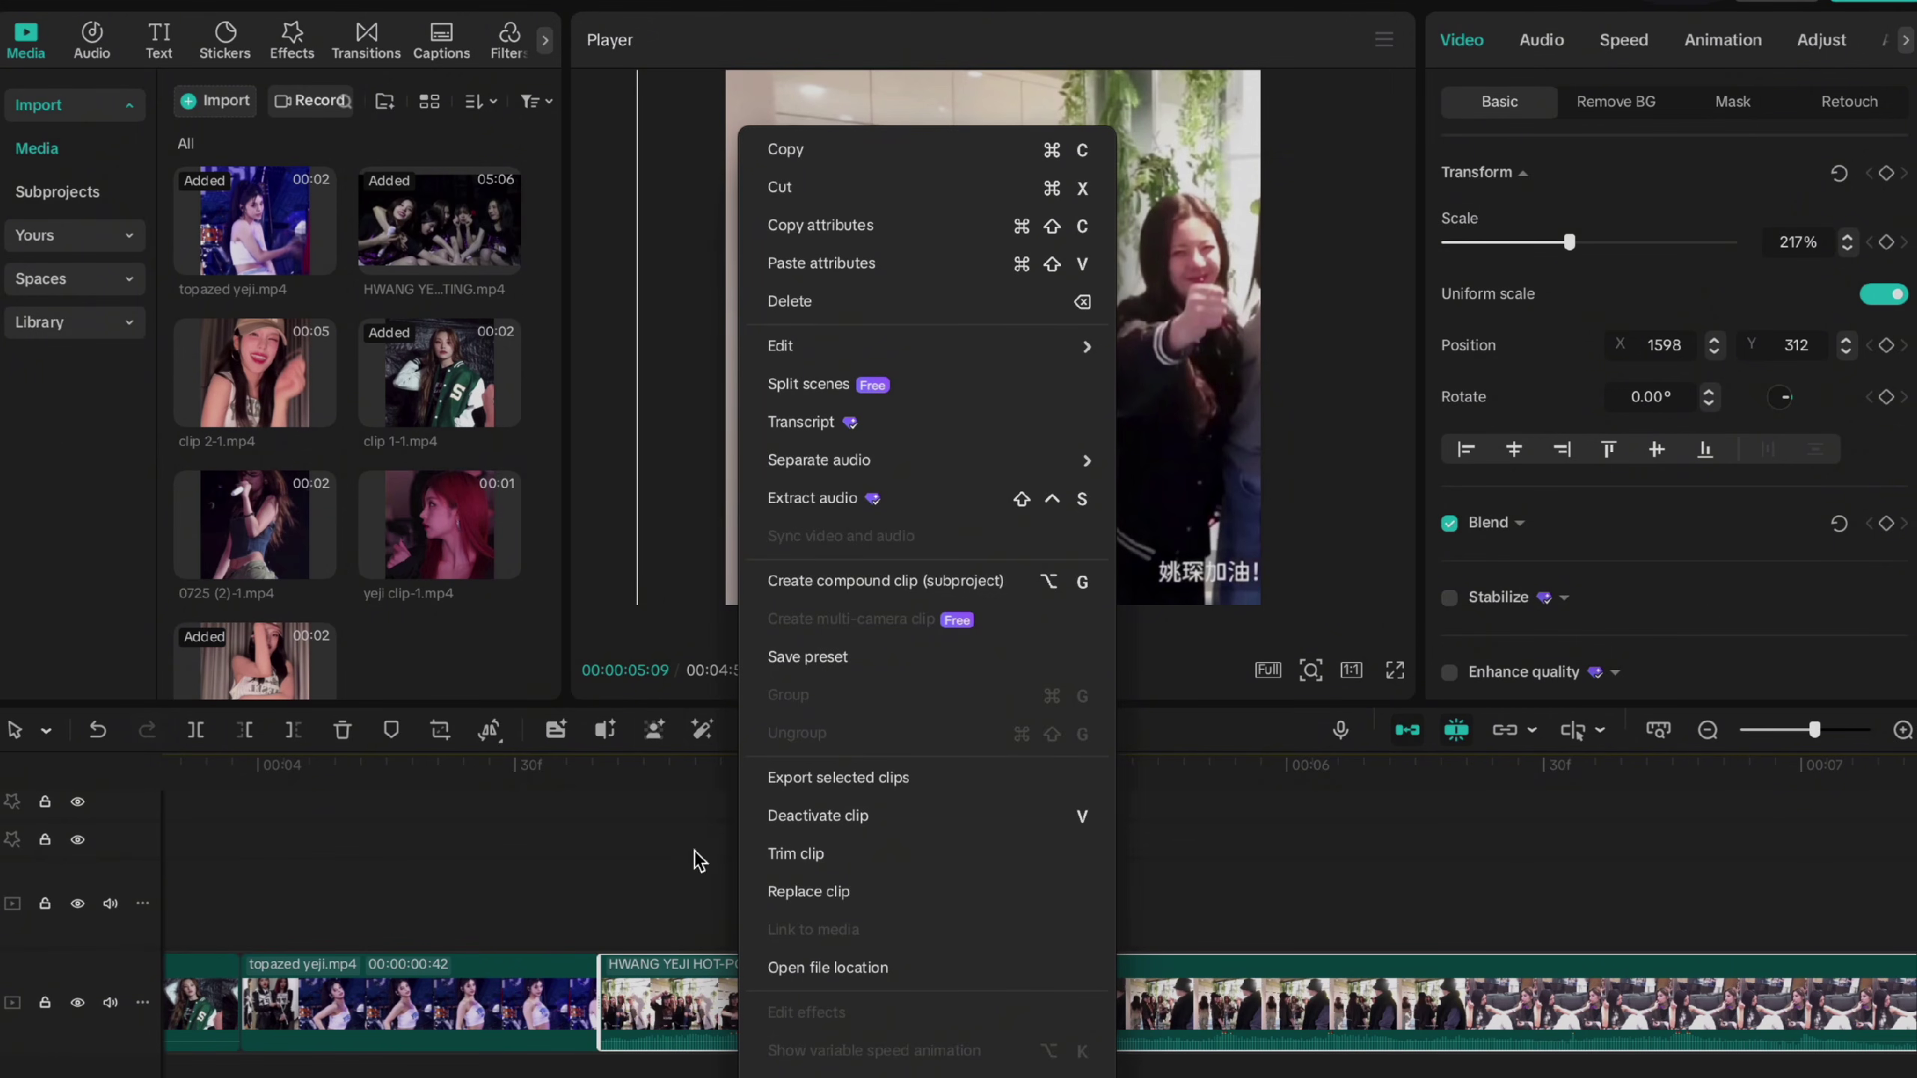
pyautogui.click(802, 589)
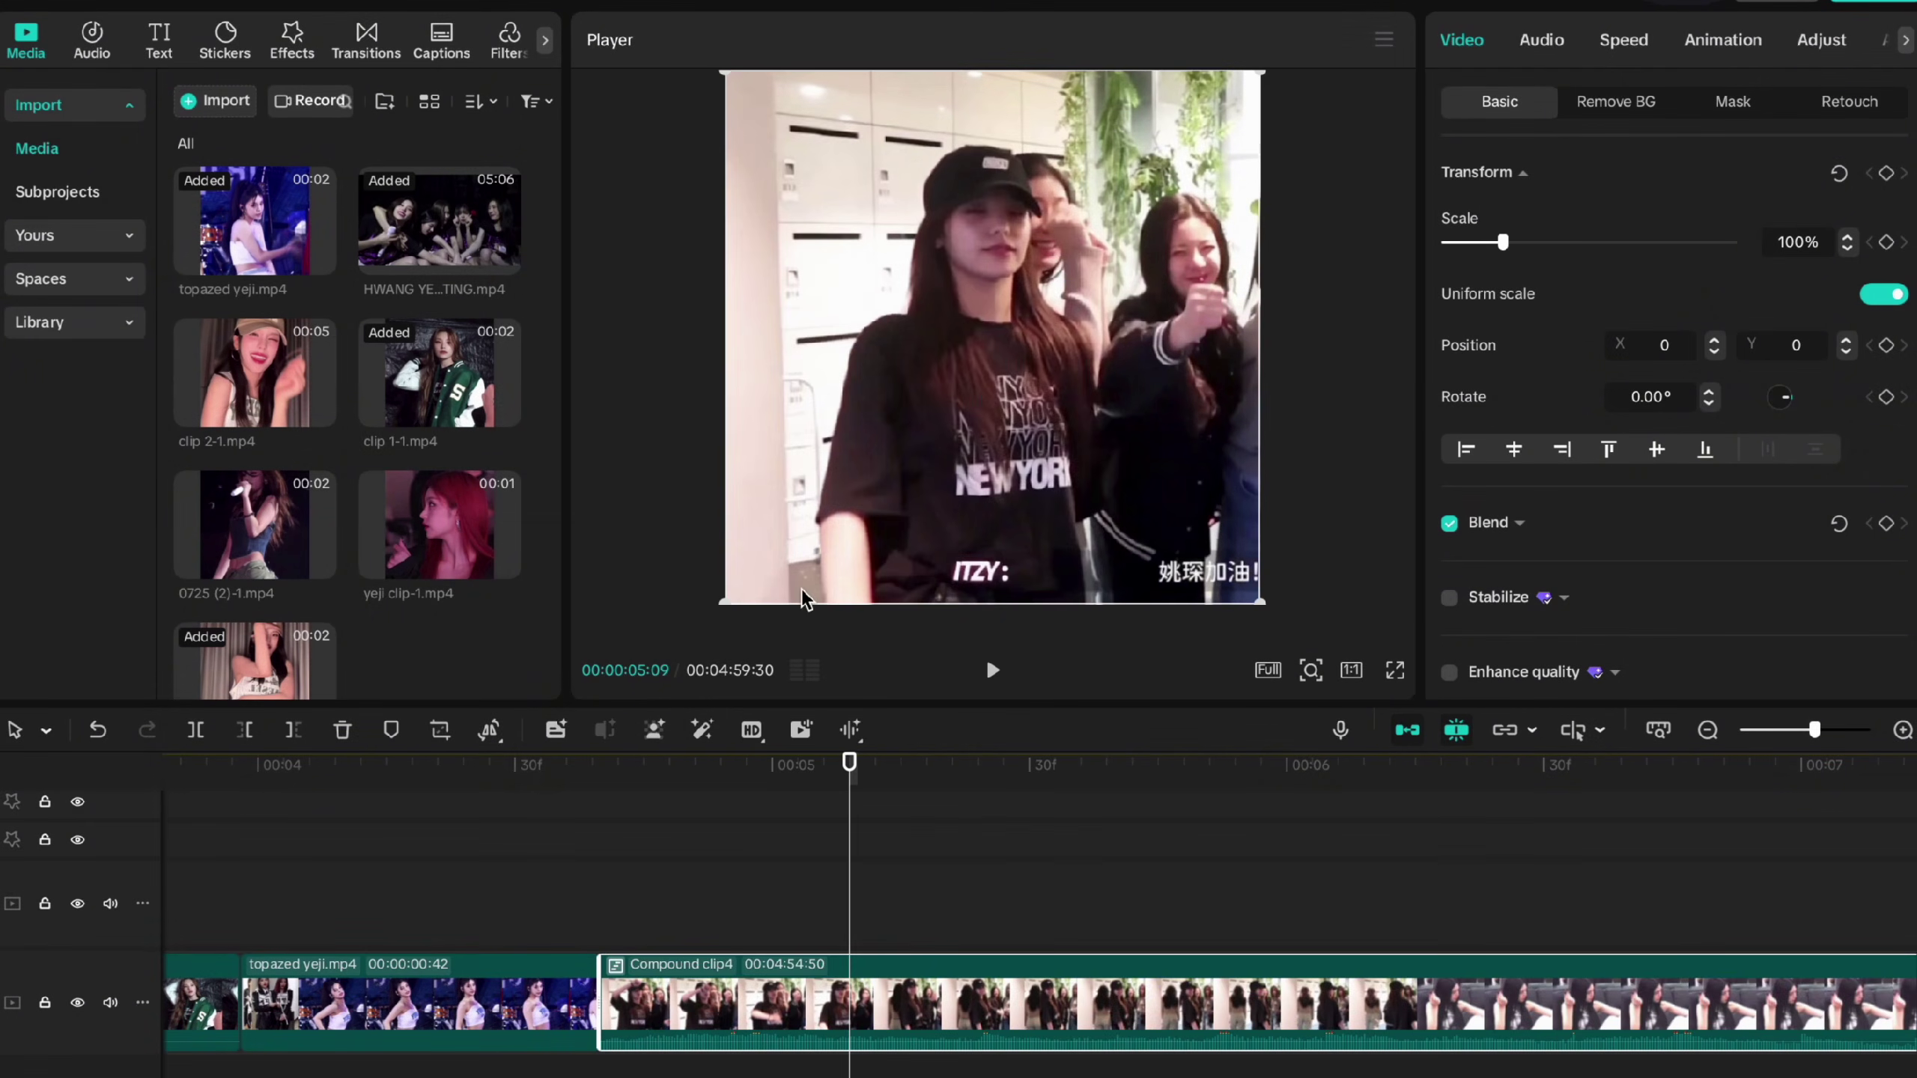
pyautogui.moveTo(1264, 598); pyautogui.dragTo(1395, 617)
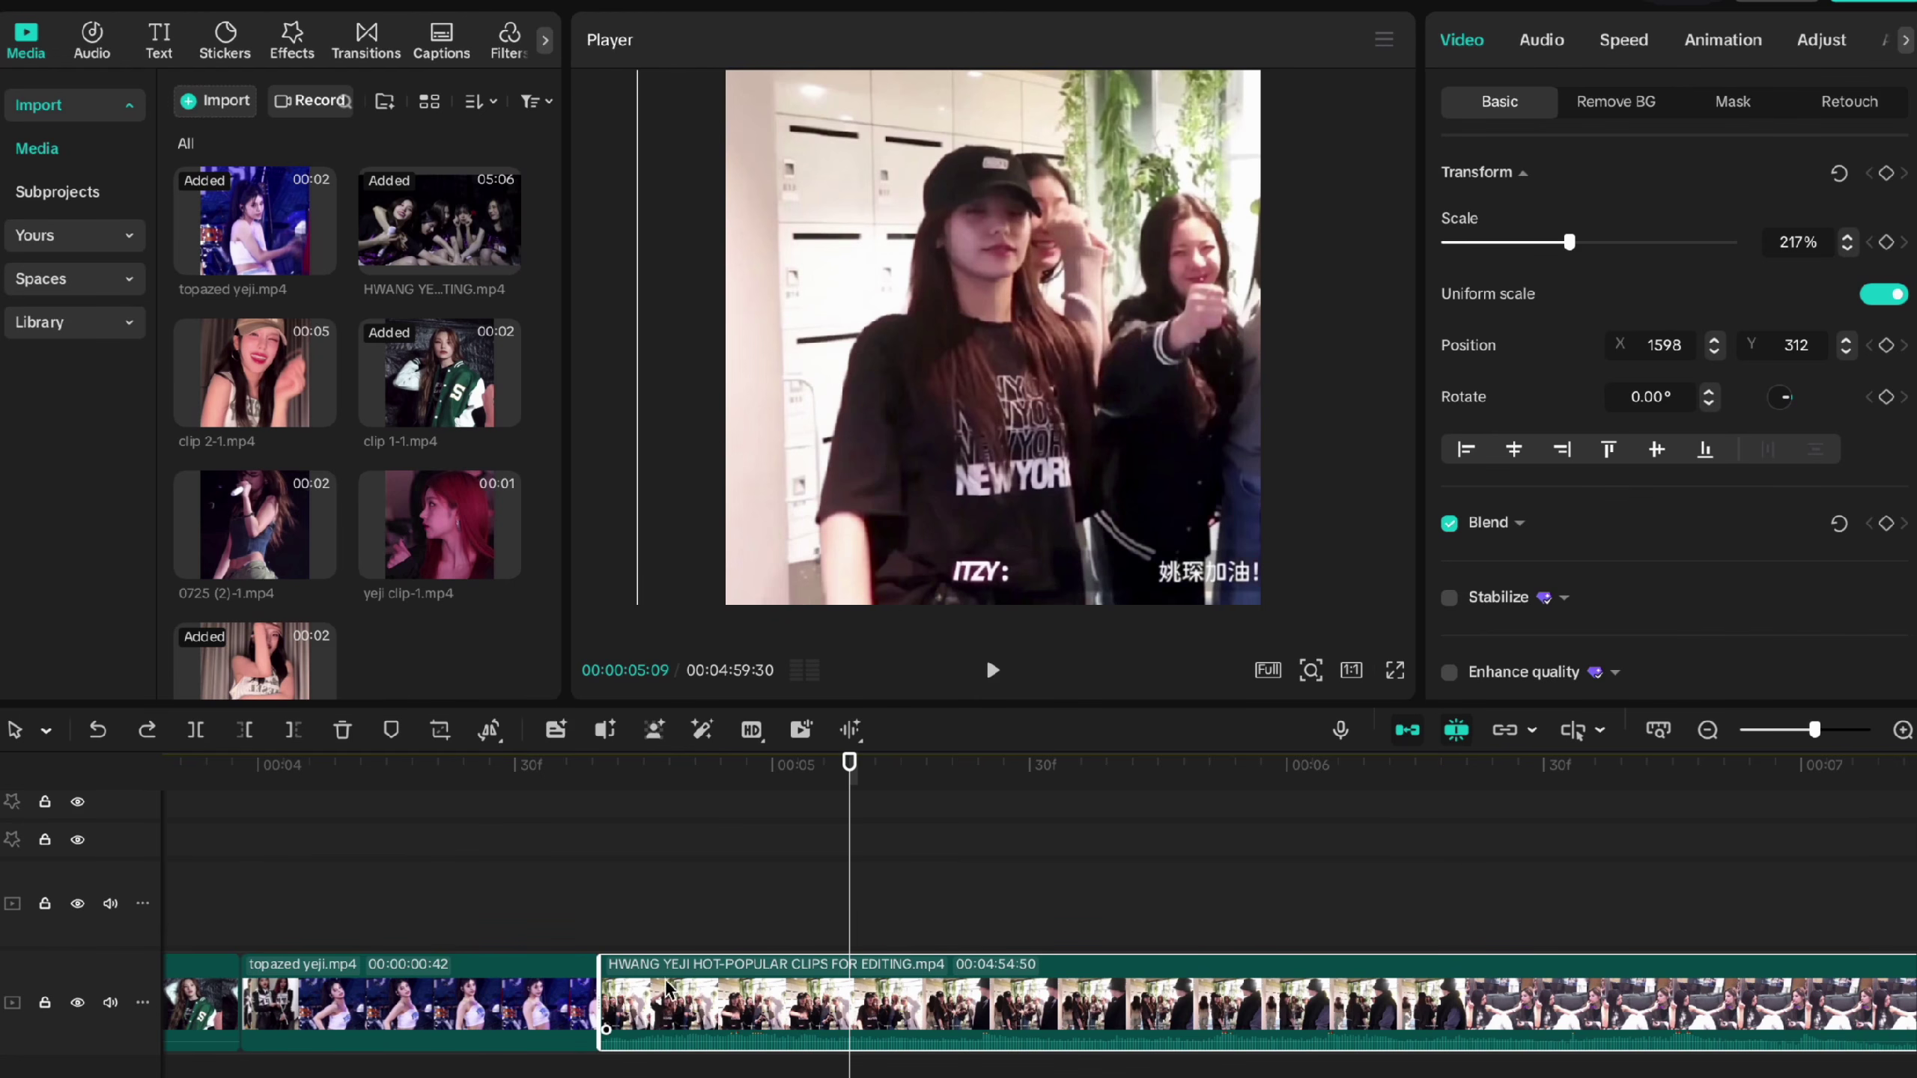
# Step: Crop the HWANG YEJI video to a smaller 1:1 frame around the woman in the black cap
pyautogui.click(440, 728)
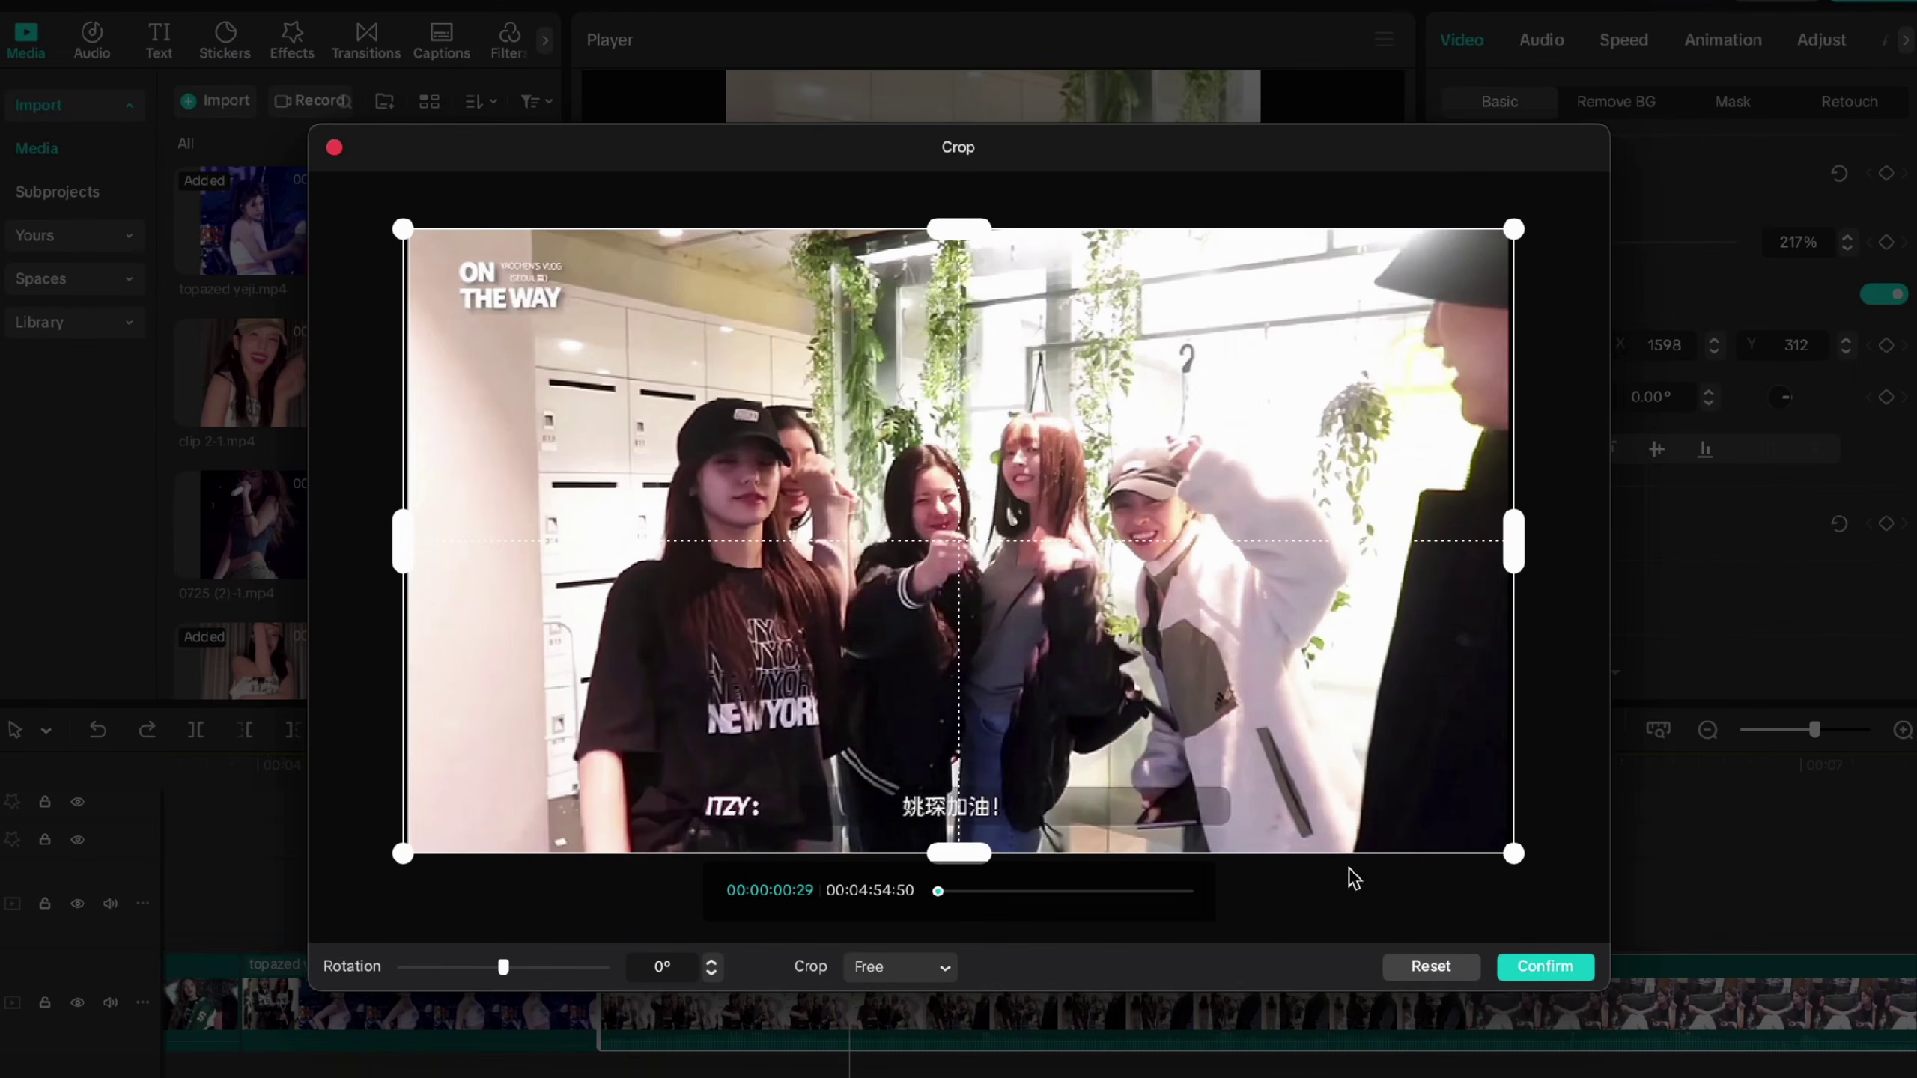
pyautogui.click(877, 969)
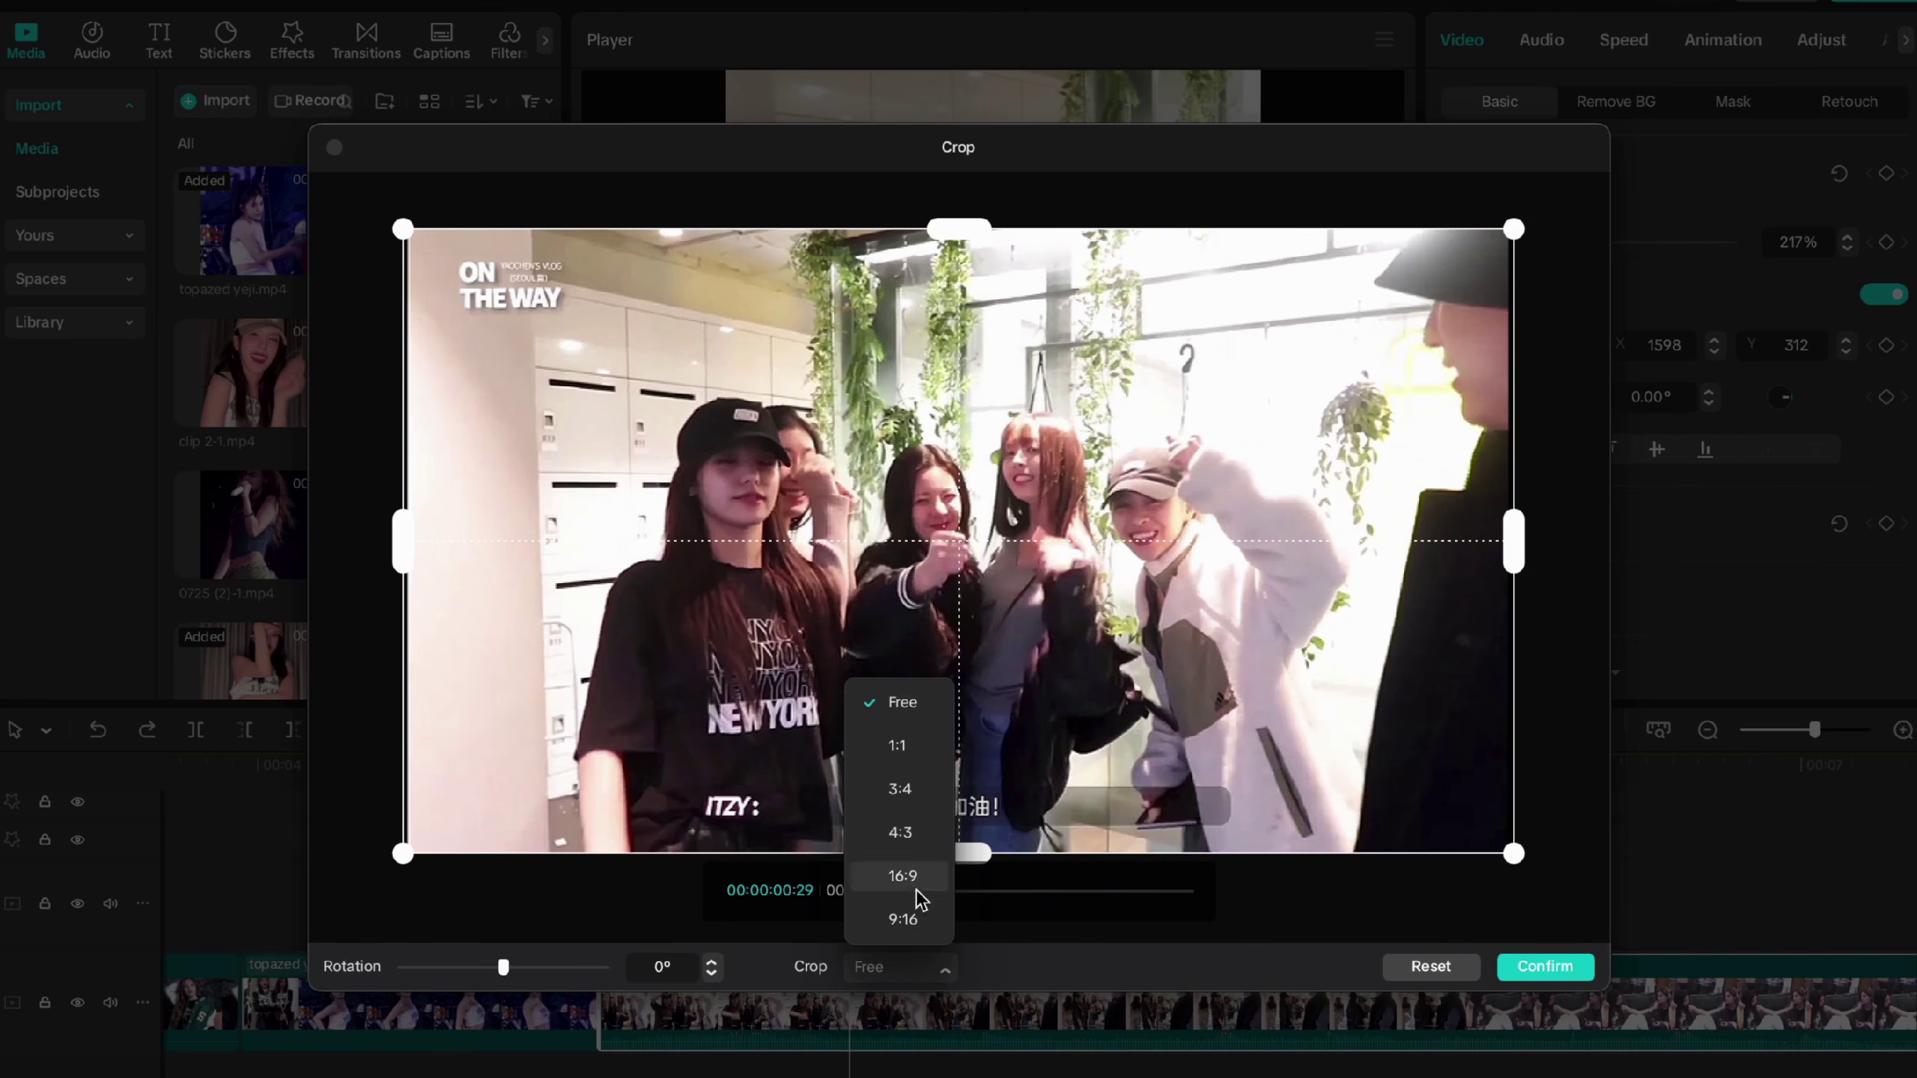
pyautogui.click(885, 748)
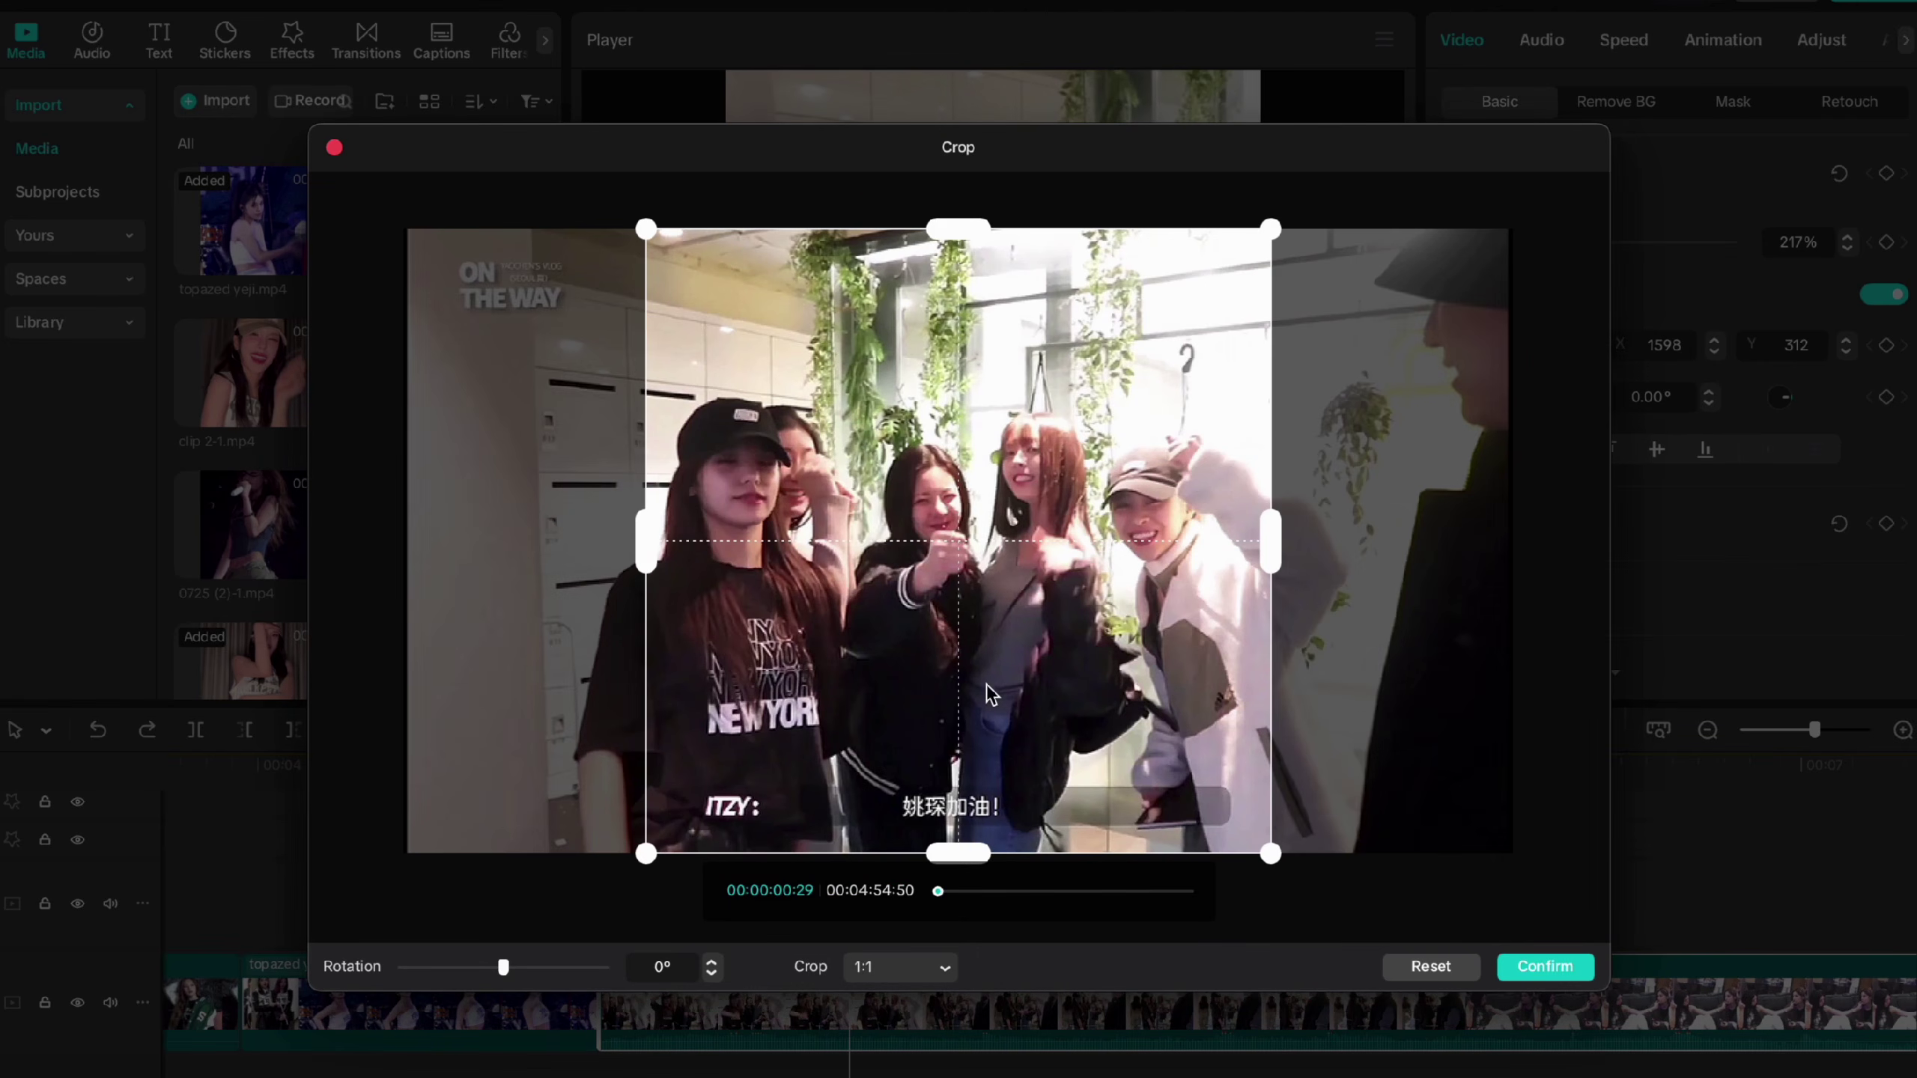
pyautogui.moveTo(985, 684); pyautogui.dragTo(777, 689)
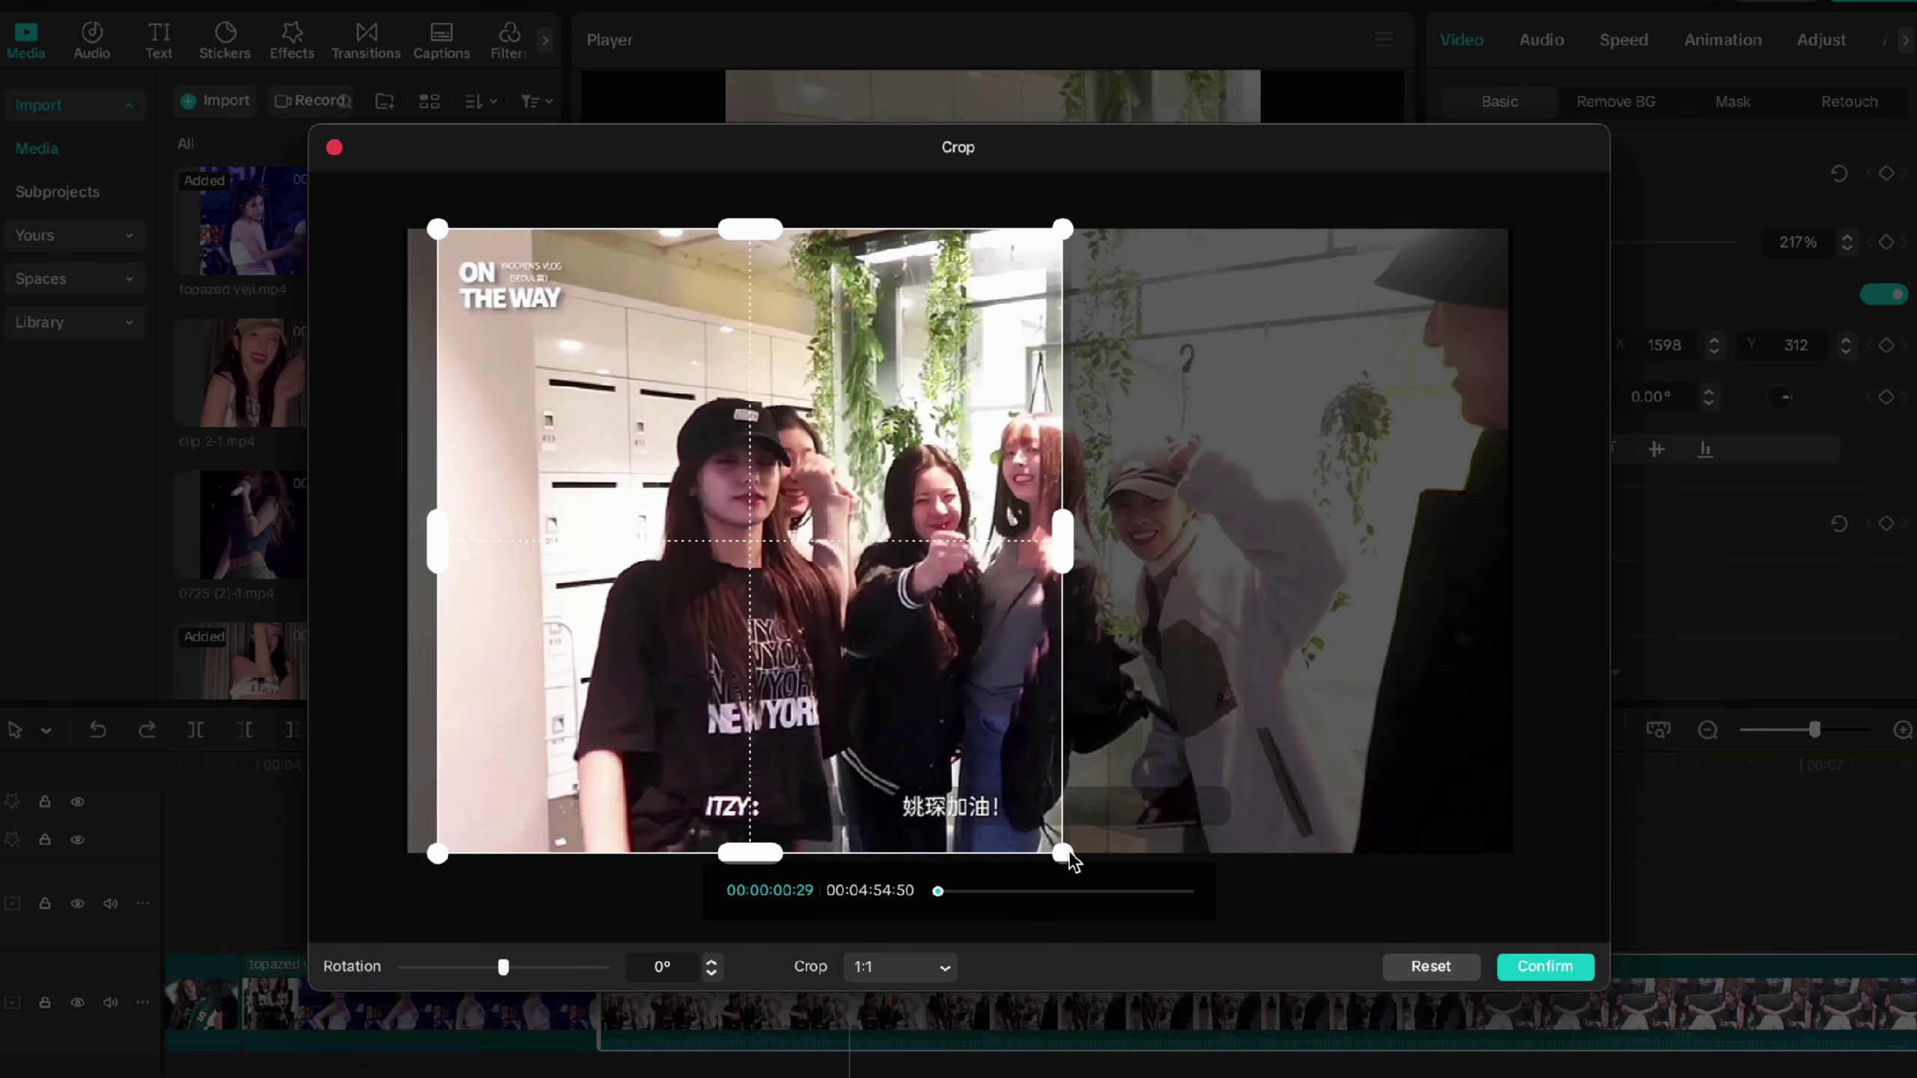
pyautogui.moveTo(1069, 846); pyautogui.dragTo(852, 646)
pyautogui.moveTo(658, 468); pyautogui.dragTo(755, 598)
pyautogui.moveTo(939, 771); pyautogui.dragTo(1026, 846)
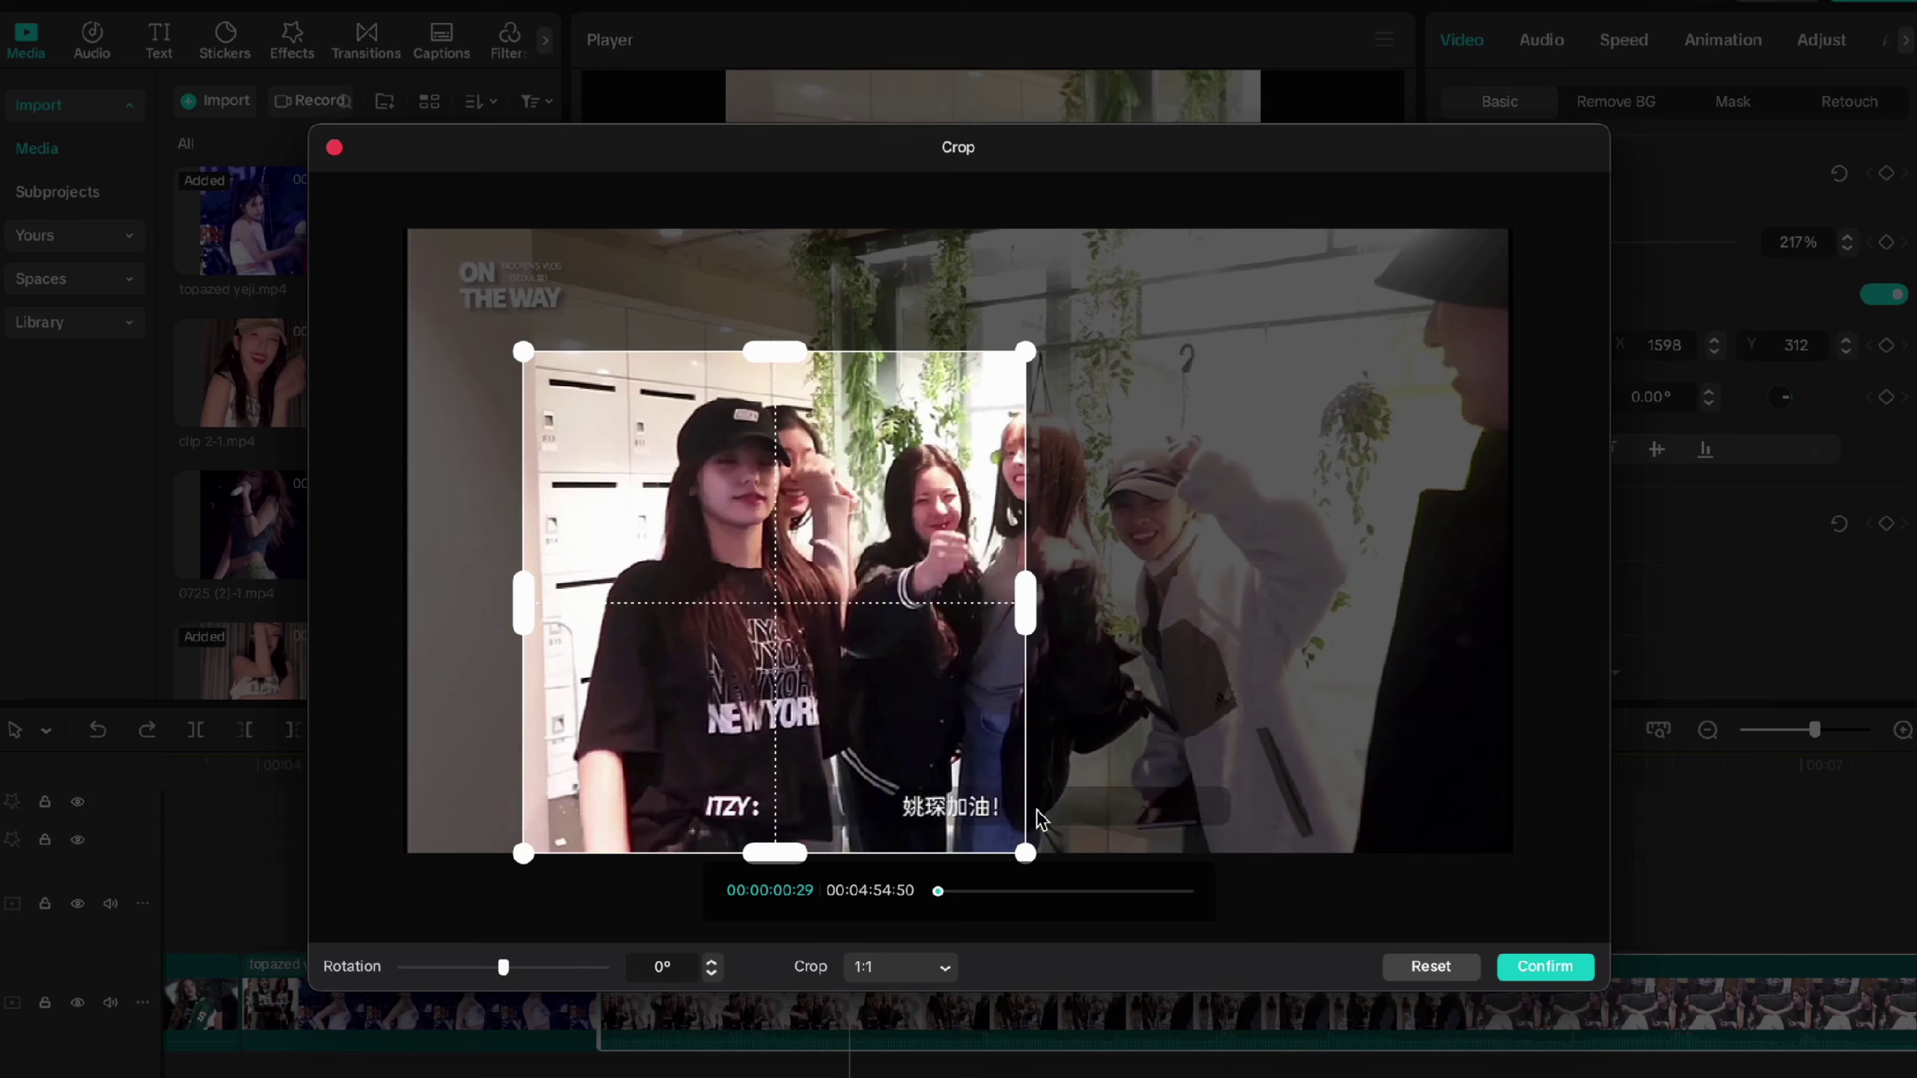
pyautogui.moveTo(867, 728); pyautogui.dragTo(843, 689)
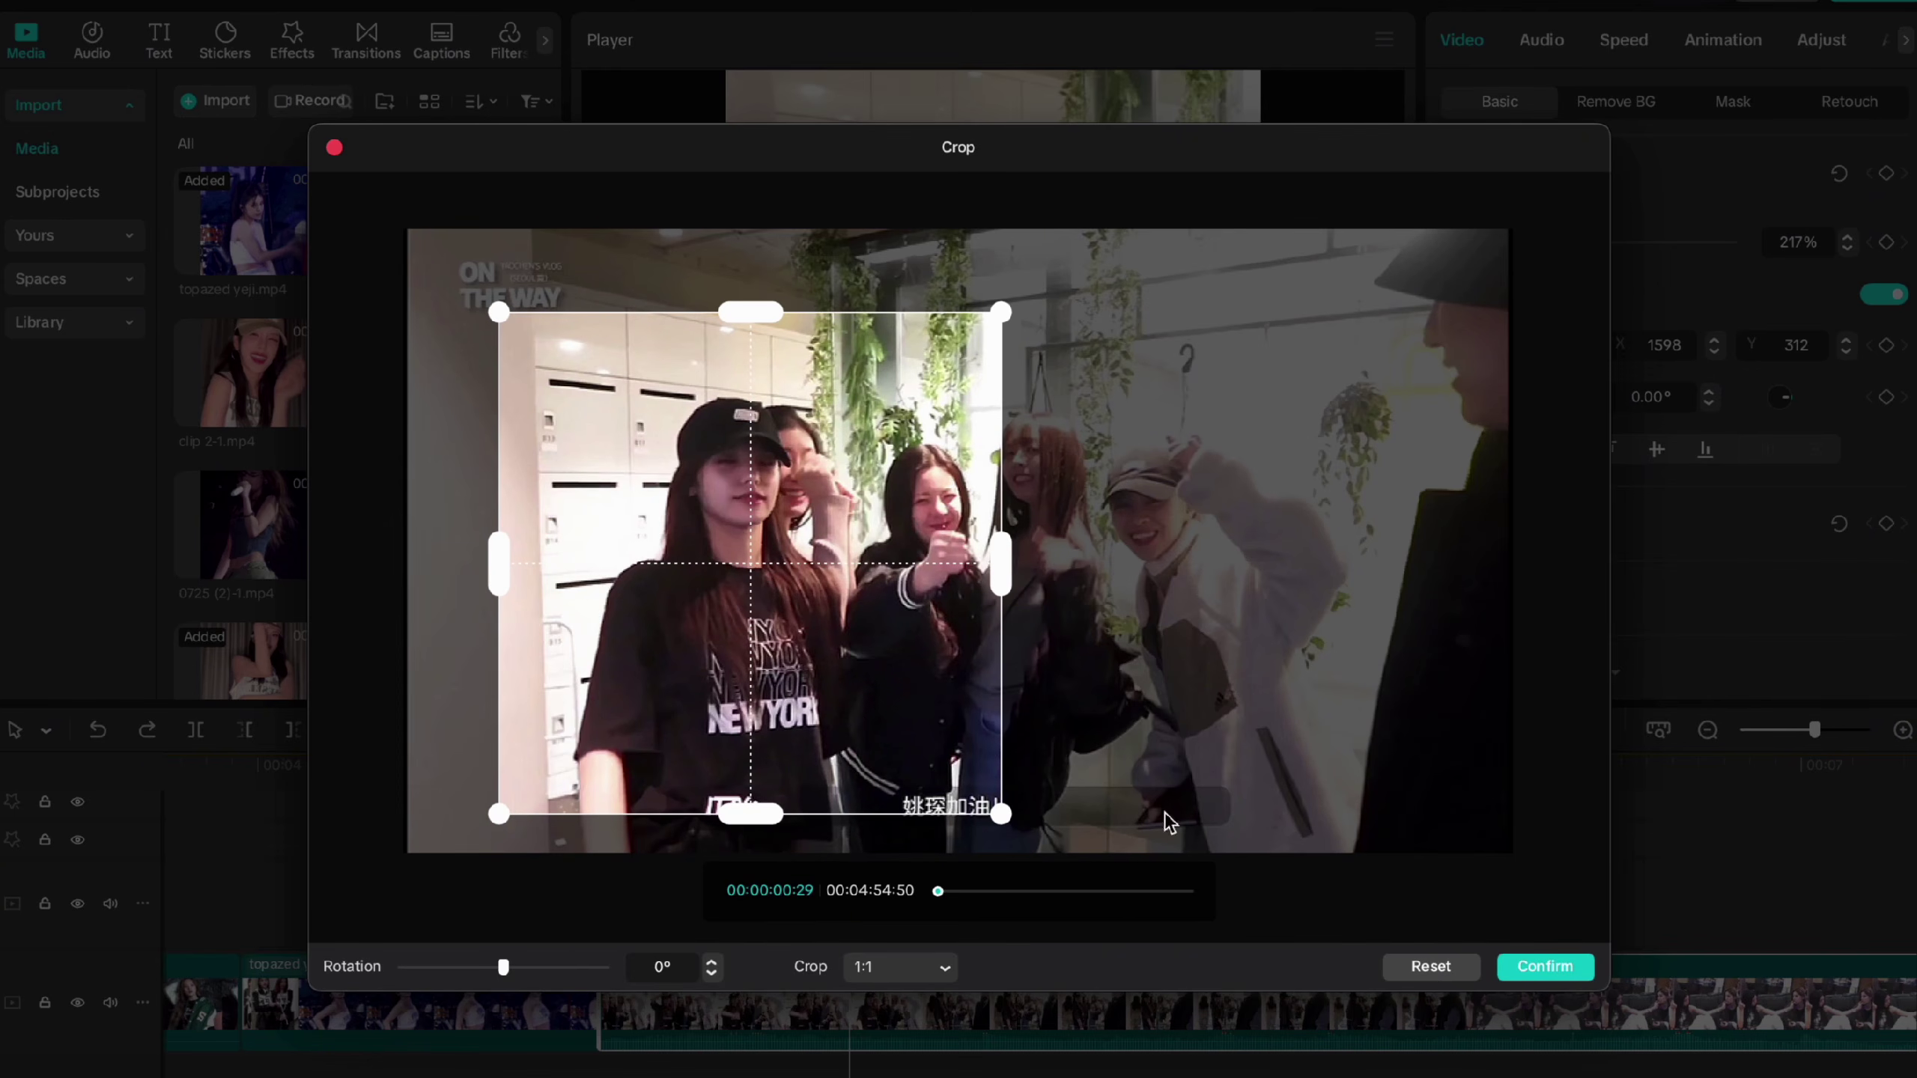
pyautogui.click(1544, 967)
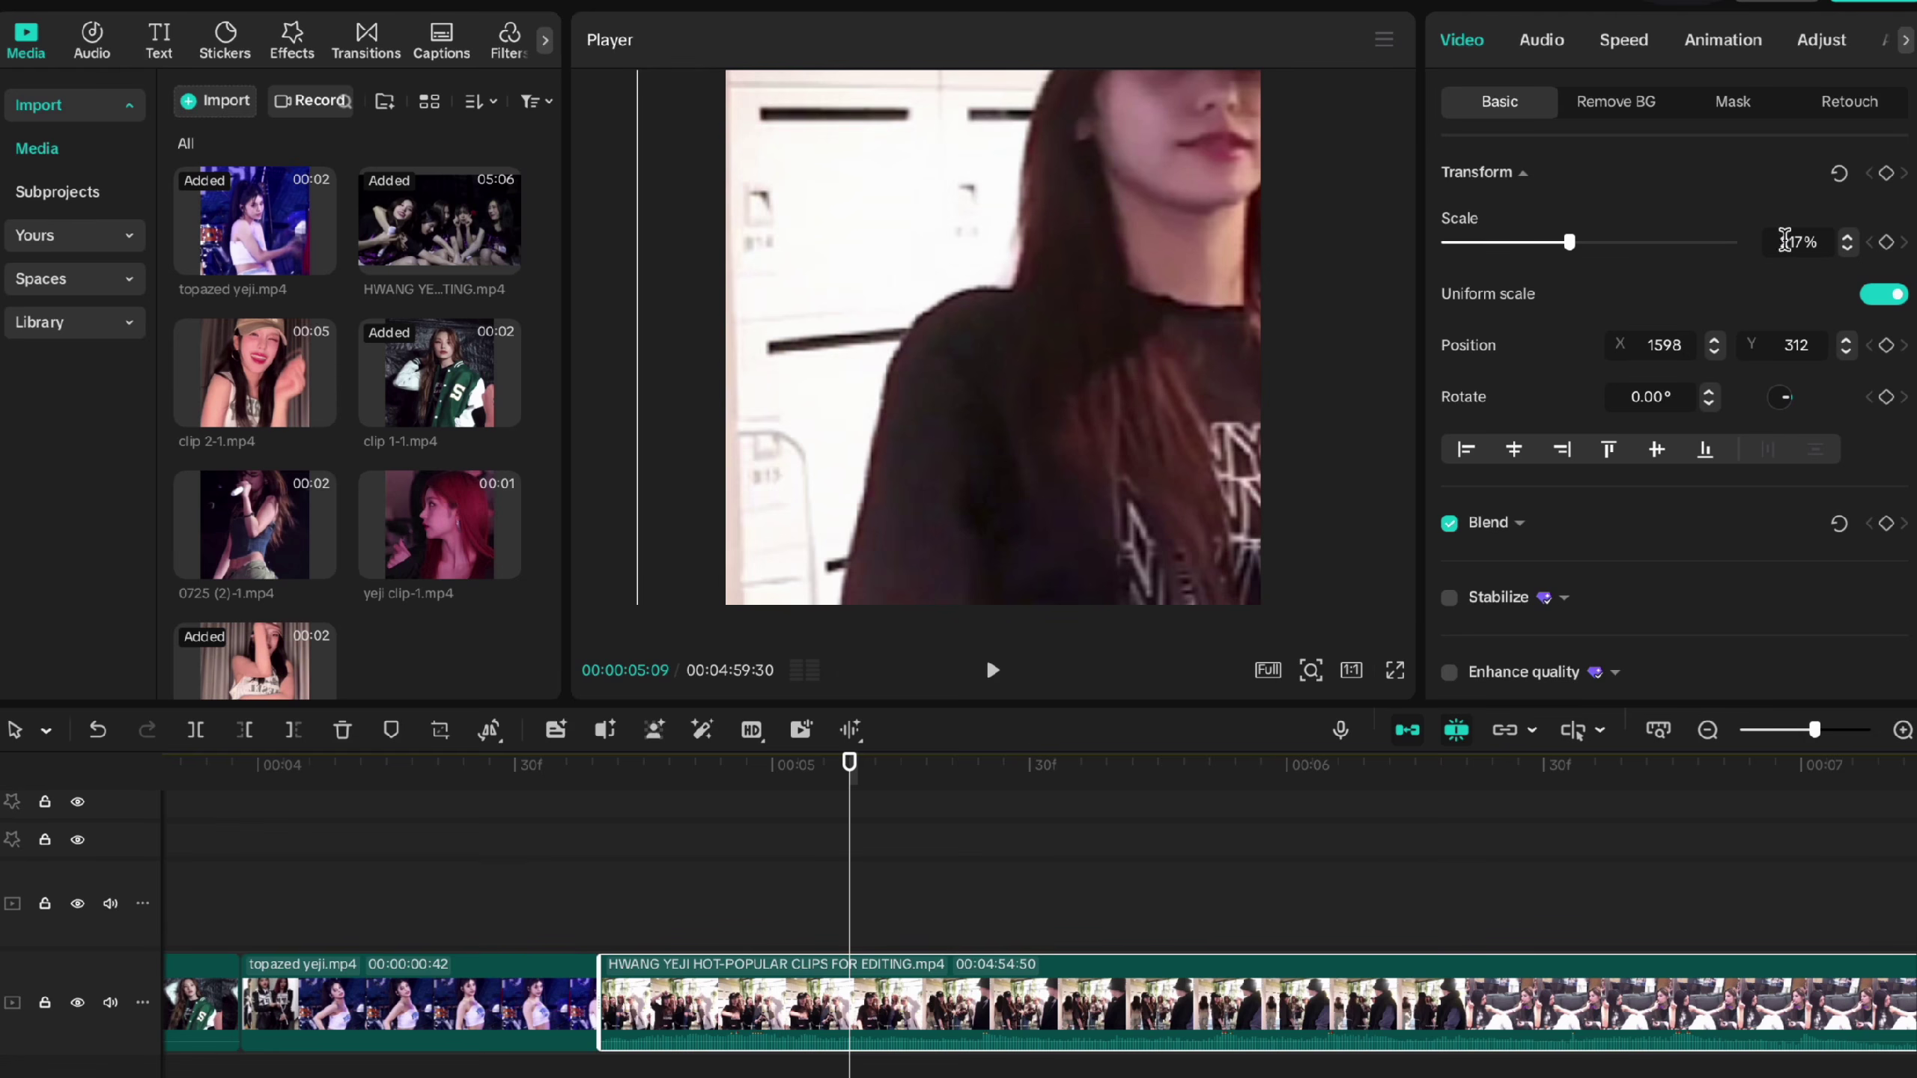
# Step: Set the cropped HWANG YEJI video to 100% scale, center it at X 0, Y 0, and check its framing along the timeline
pyautogui.write('1')
pyautogui.press('Return')
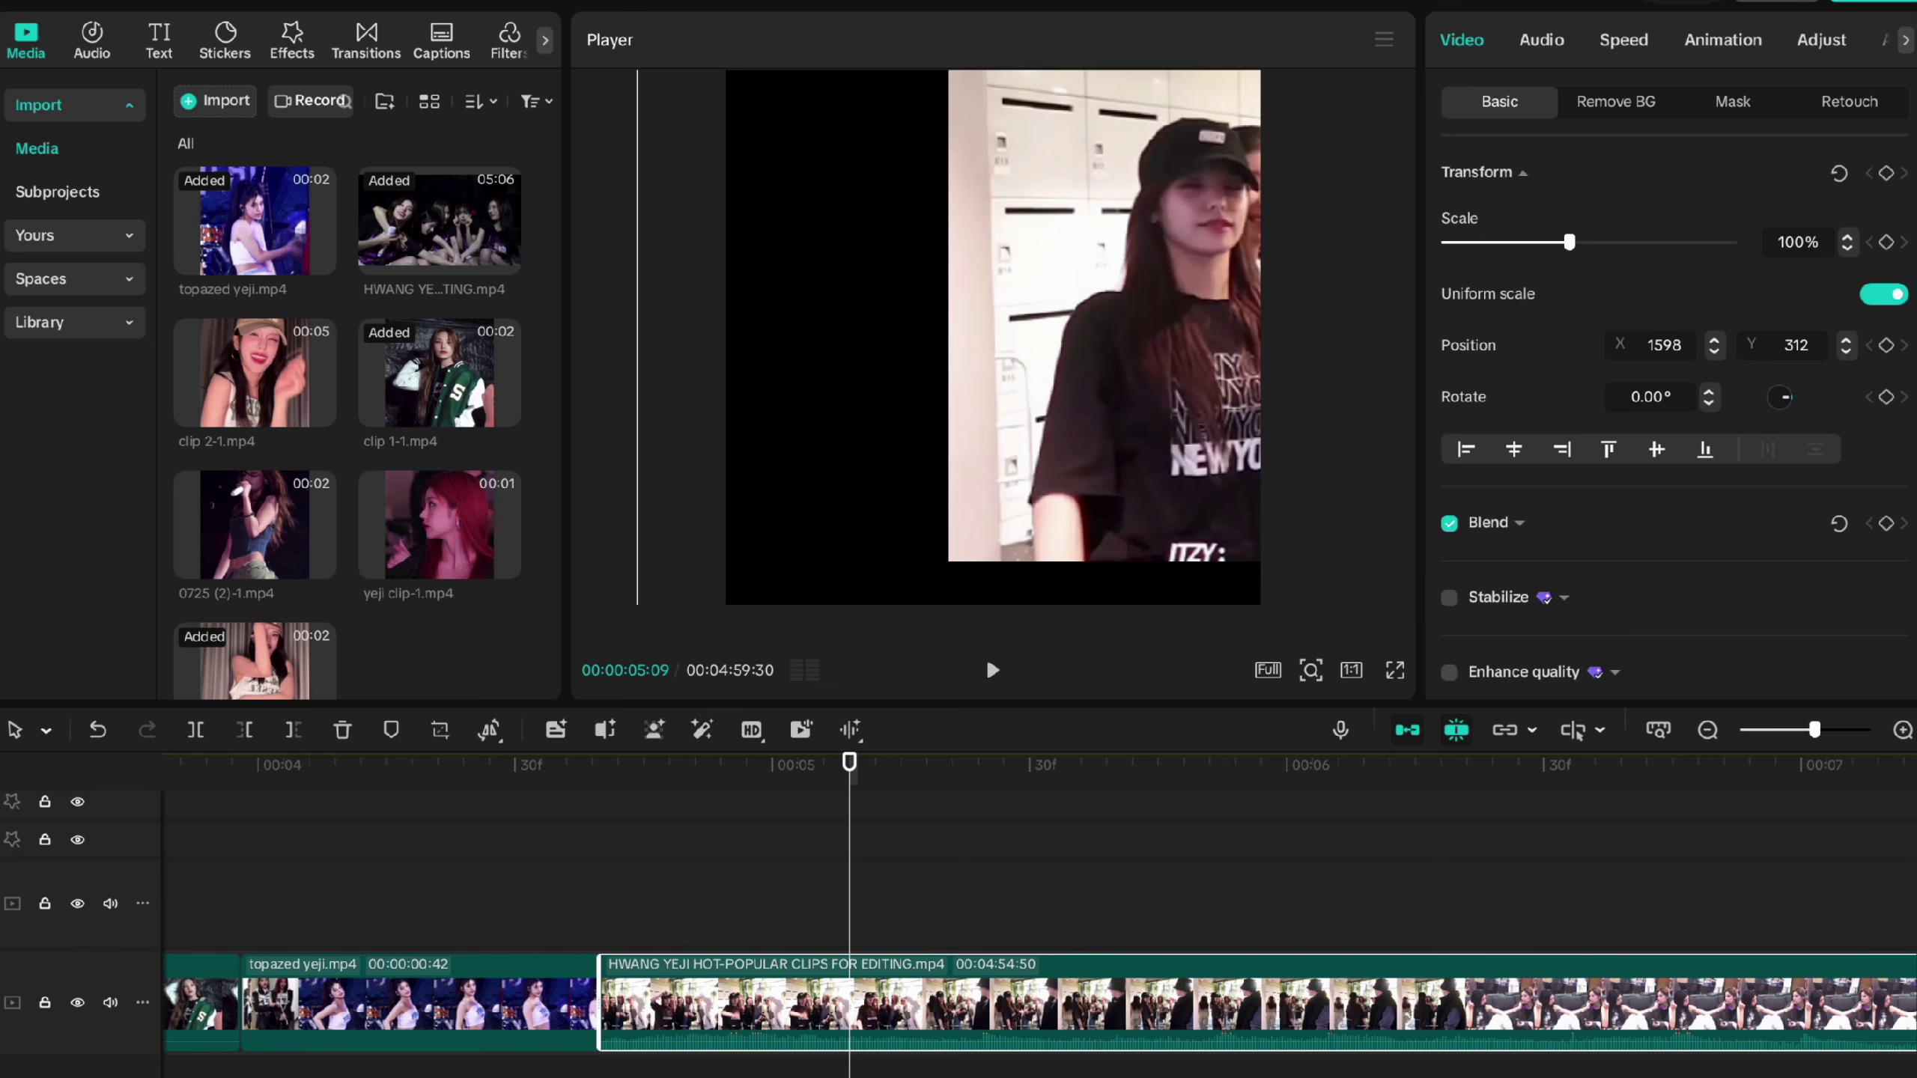
pyautogui.moveTo(950, 325); pyautogui.dragTo(925, 359)
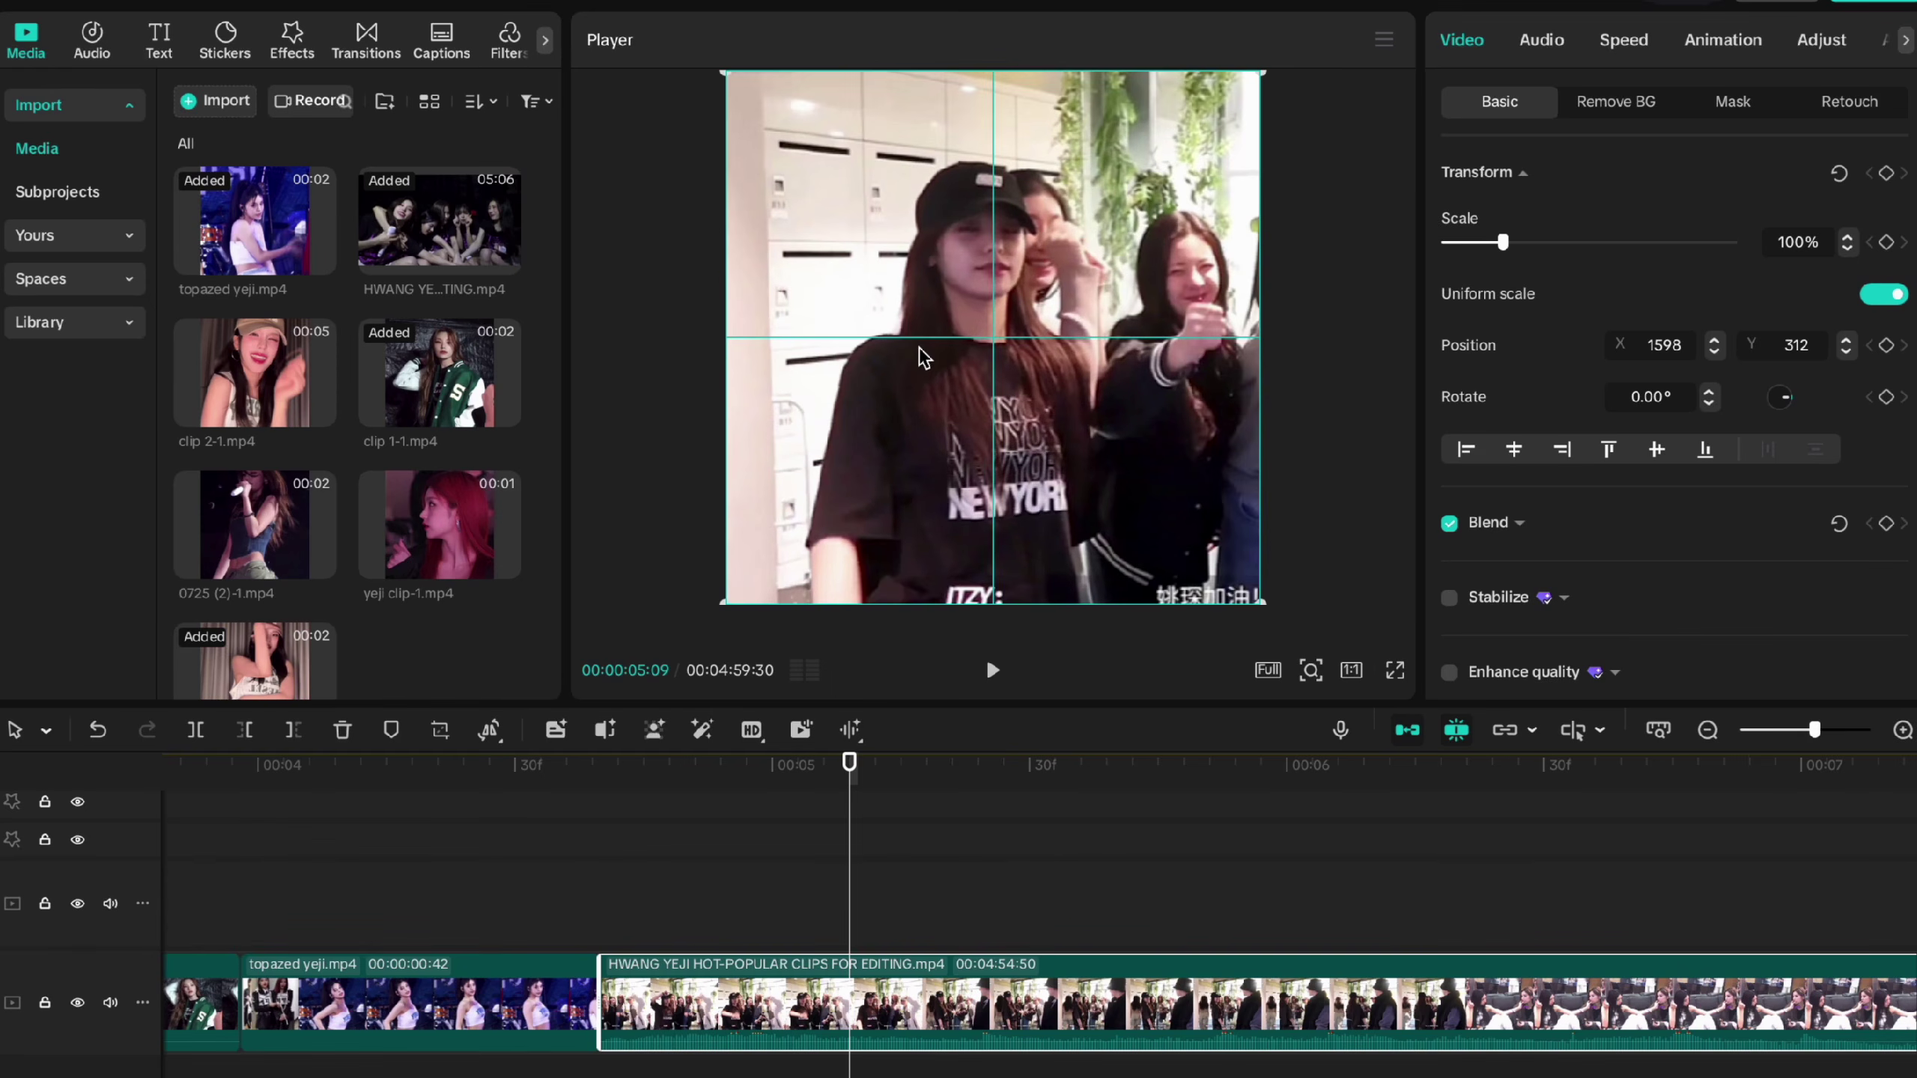
pyautogui.moveTo(849, 809); pyautogui.dragTo(944, 856)
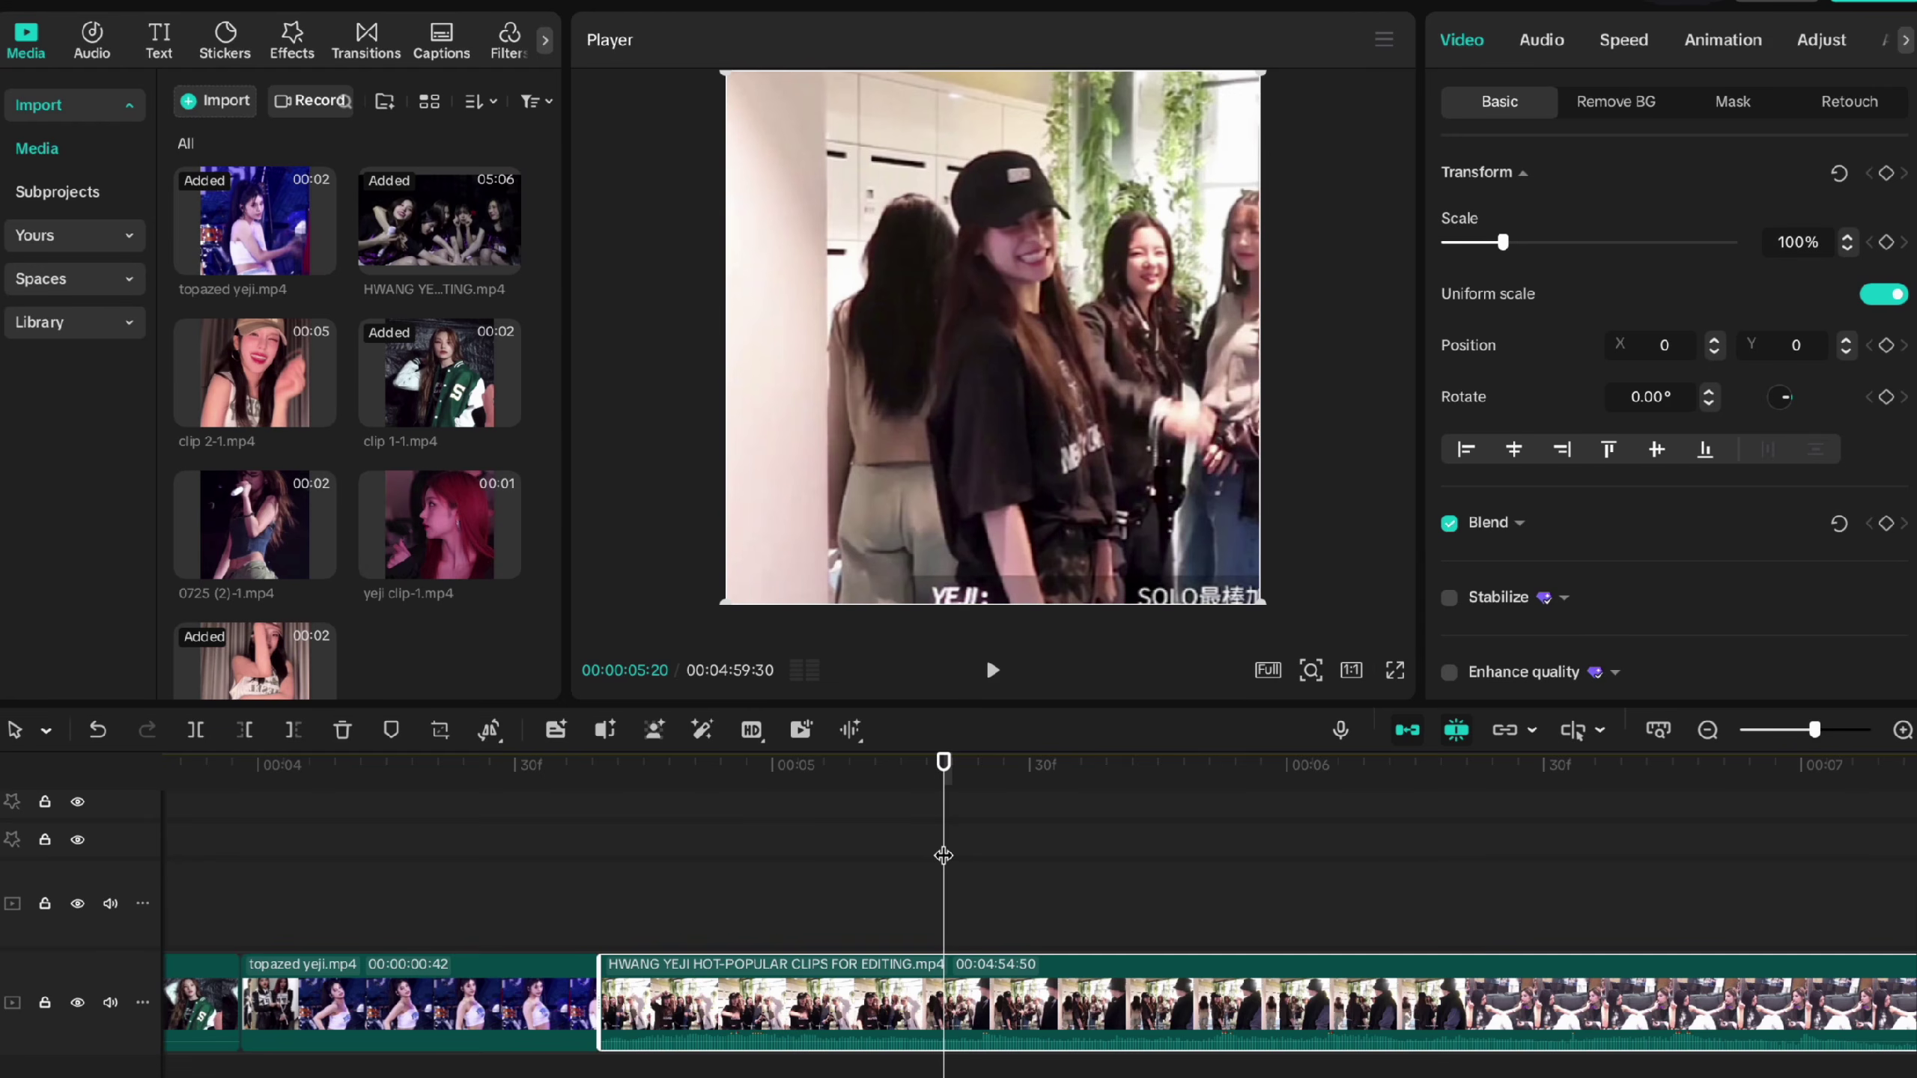
pyautogui.moveTo(943, 855); pyautogui.dragTo(762, 856)
# Step: Delete the HWANG YEJI video from the timeline and set the final topazed yeji.mp4 clip's scale to 100%
pyautogui.scroll(-2, 782, 937)
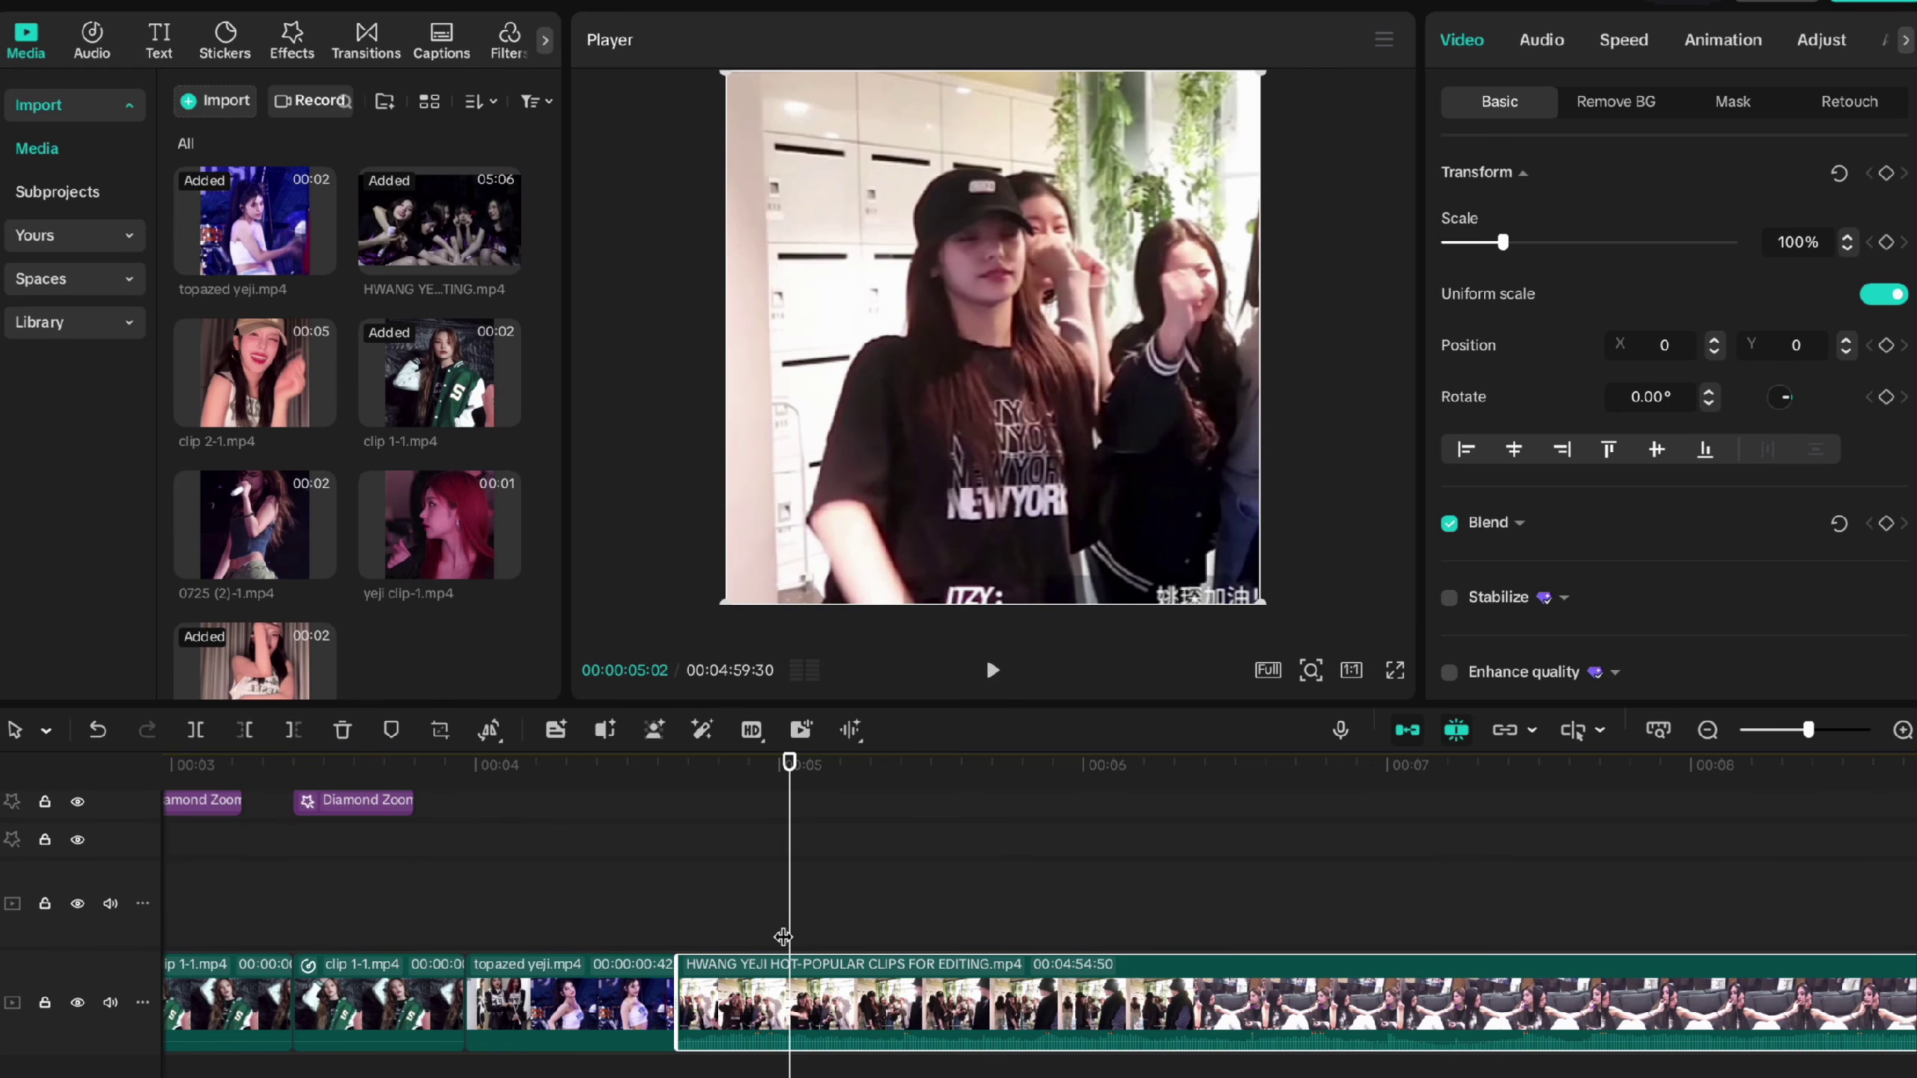
pyautogui.press('Delete')
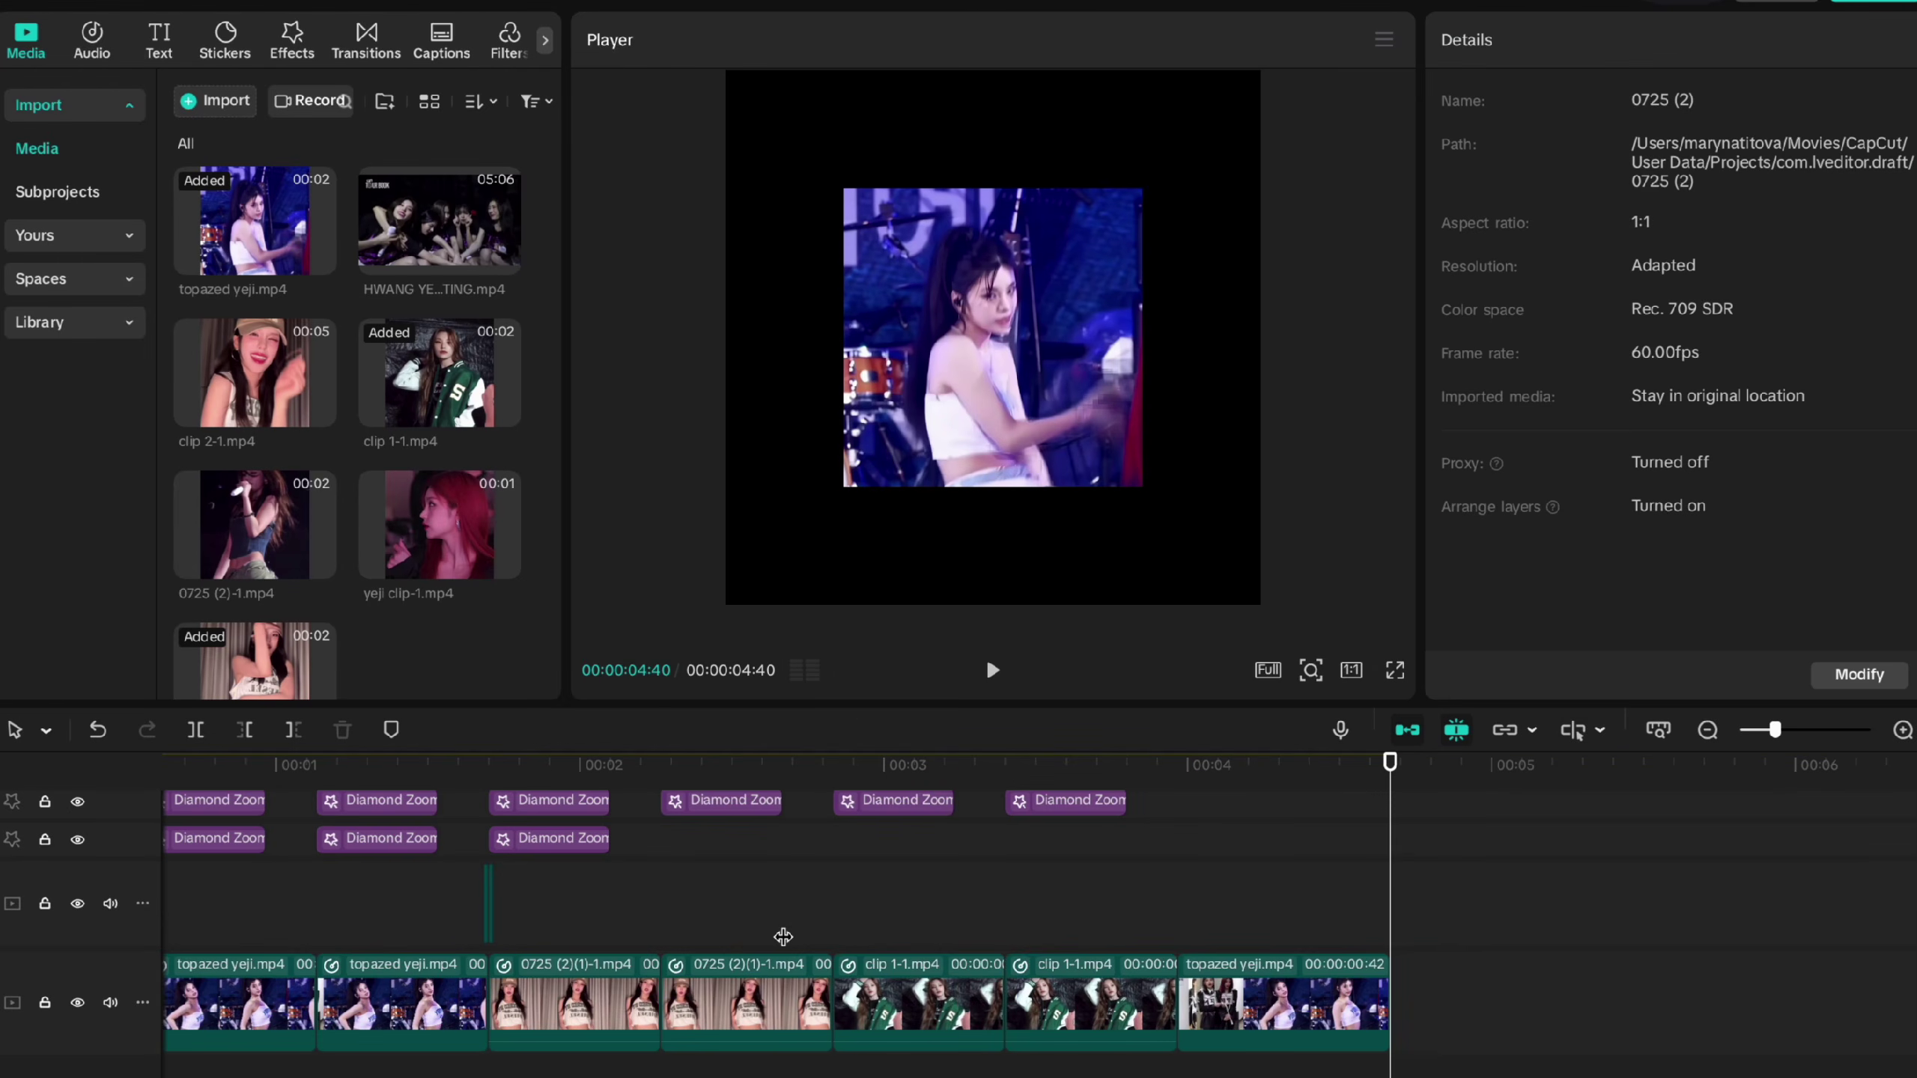
pyautogui.click(1228, 967)
pyautogui.click(1778, 236)
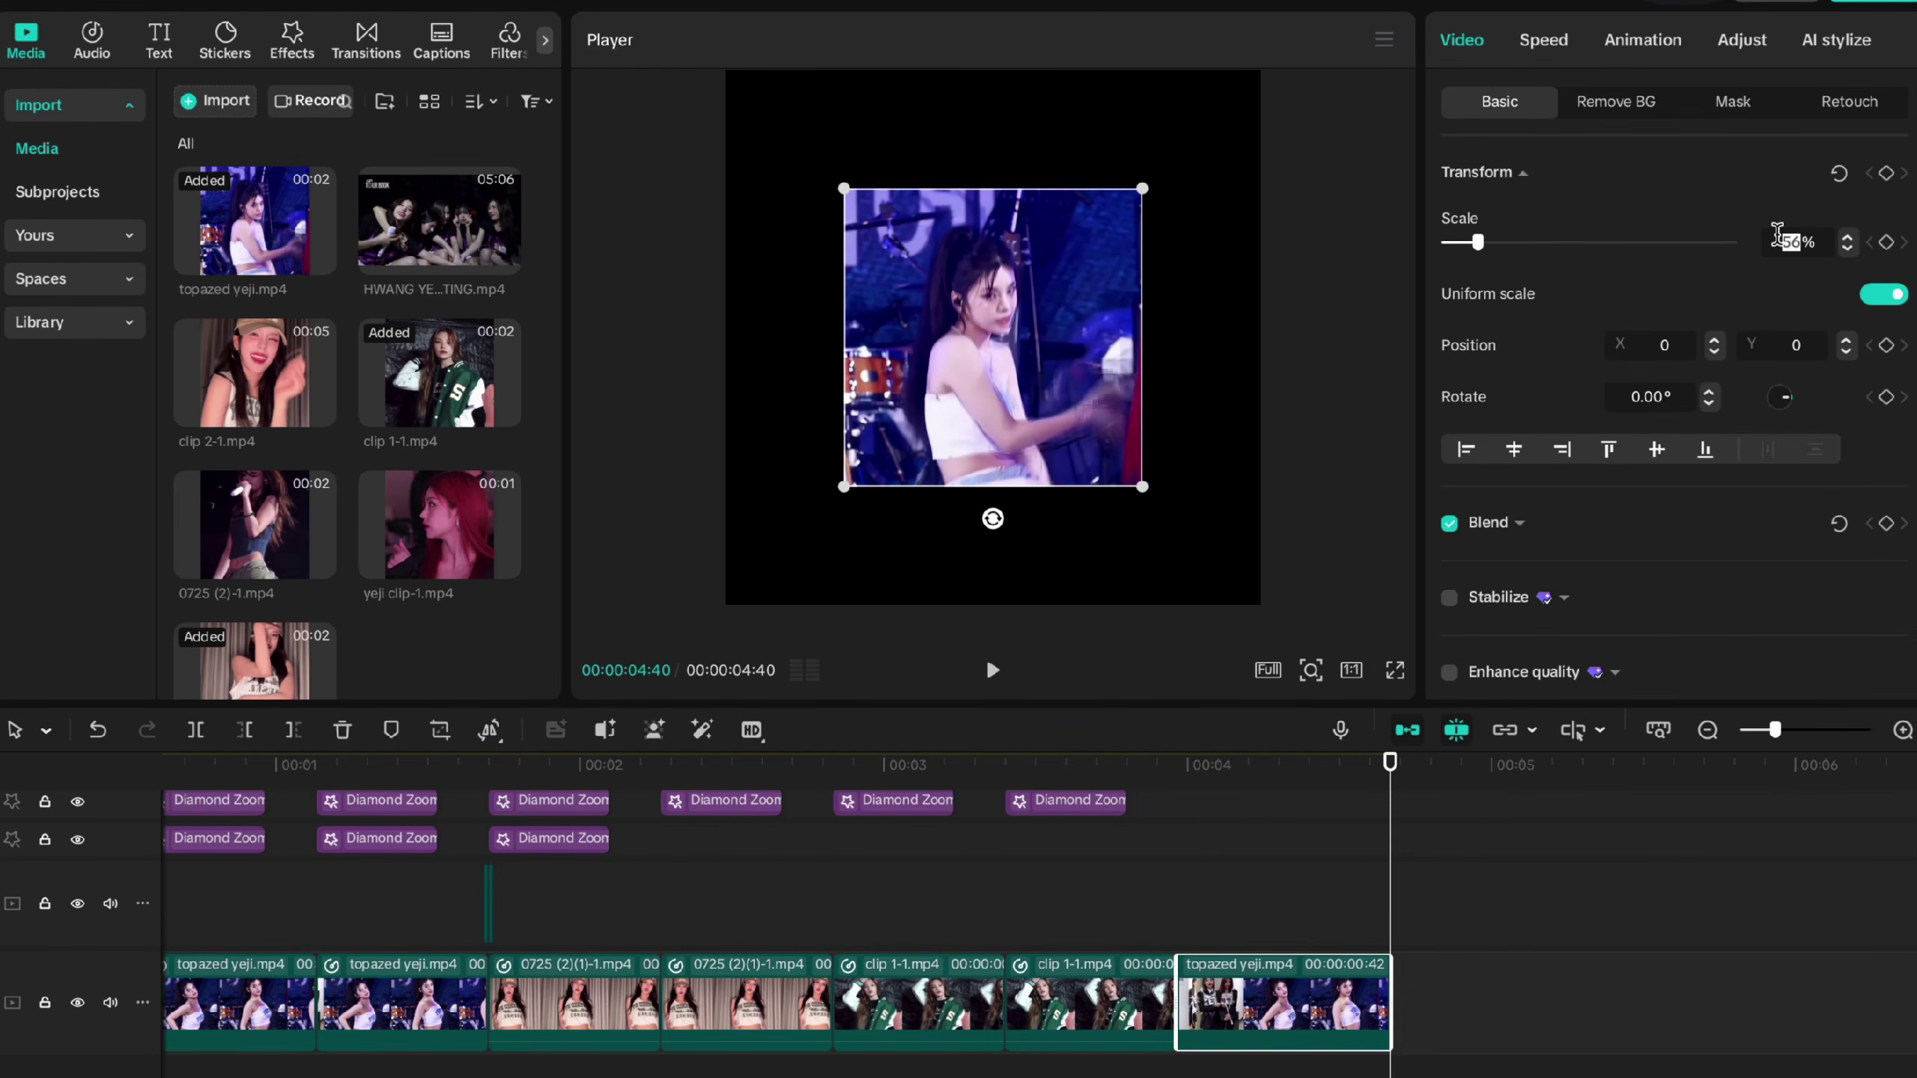
pyautogui.write('100')
pyautogui.press('Return')
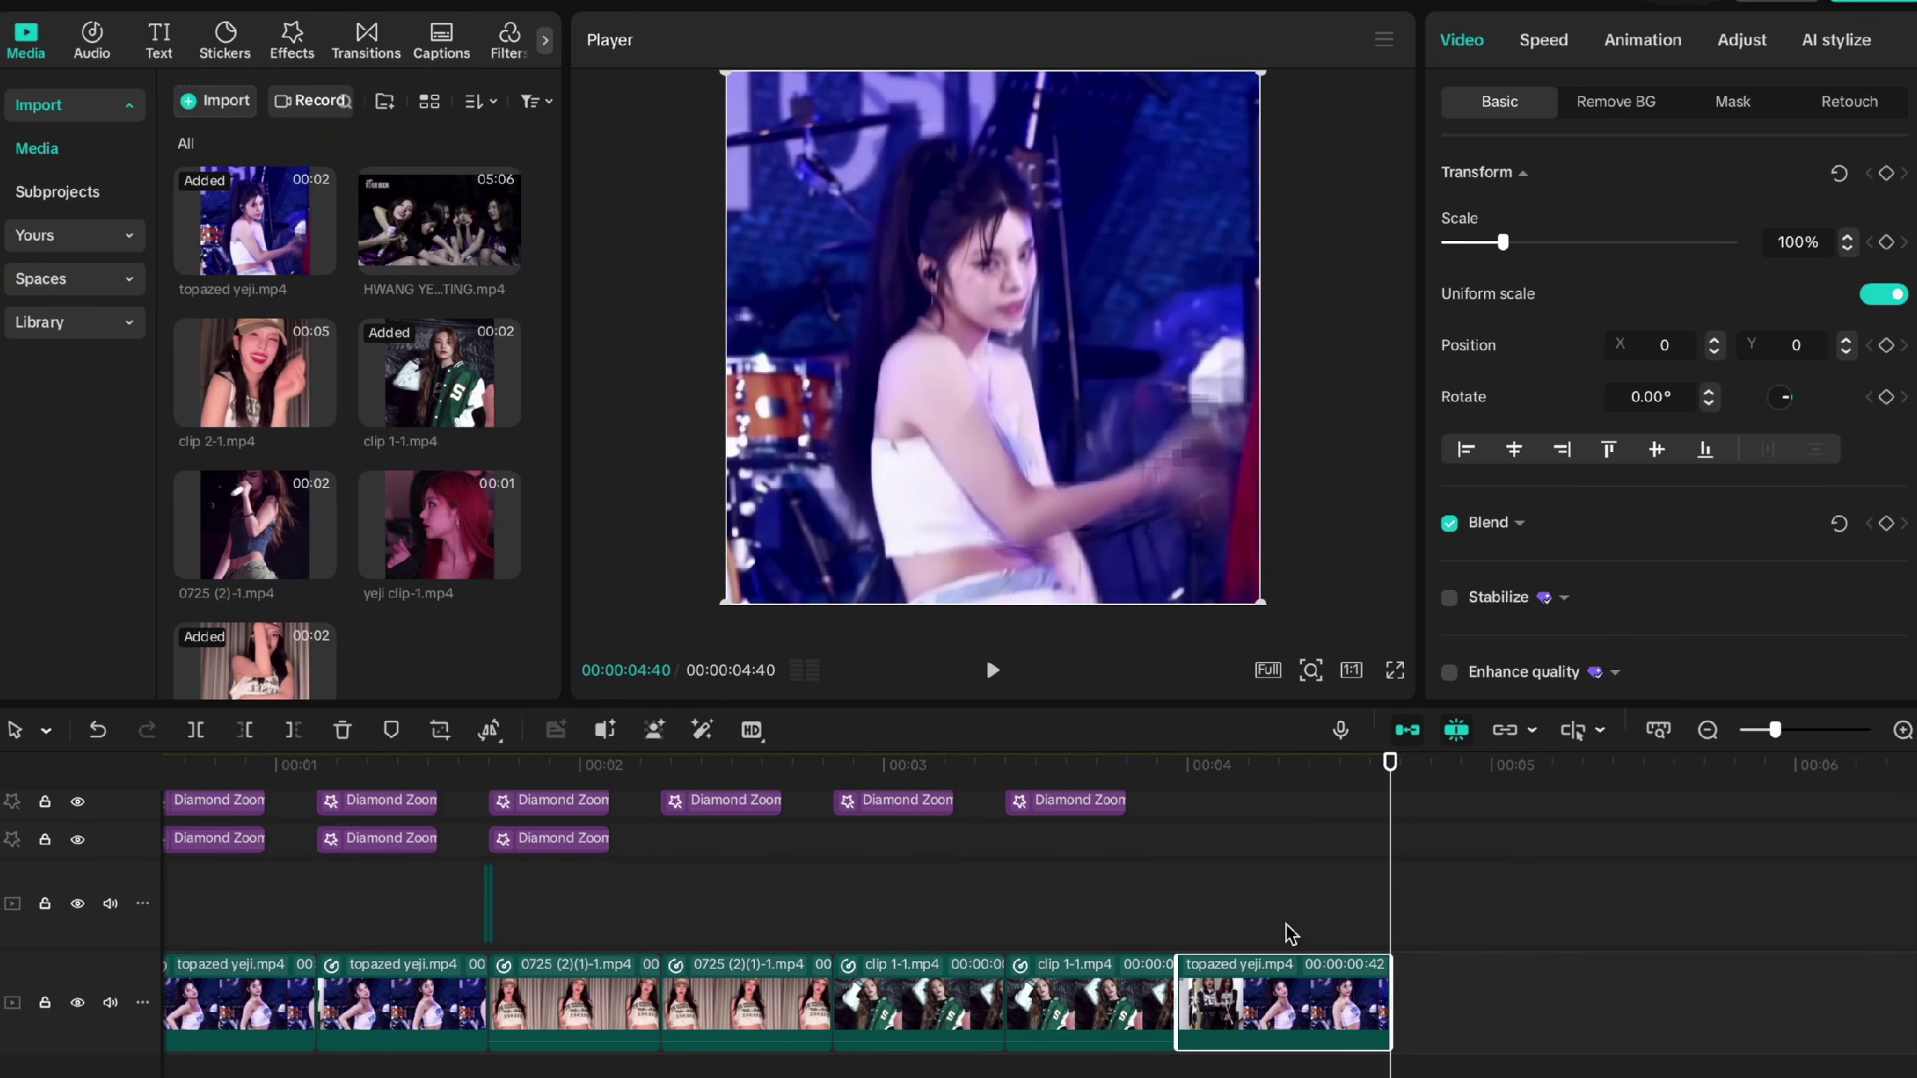
pyautogui.click(1286, 935)
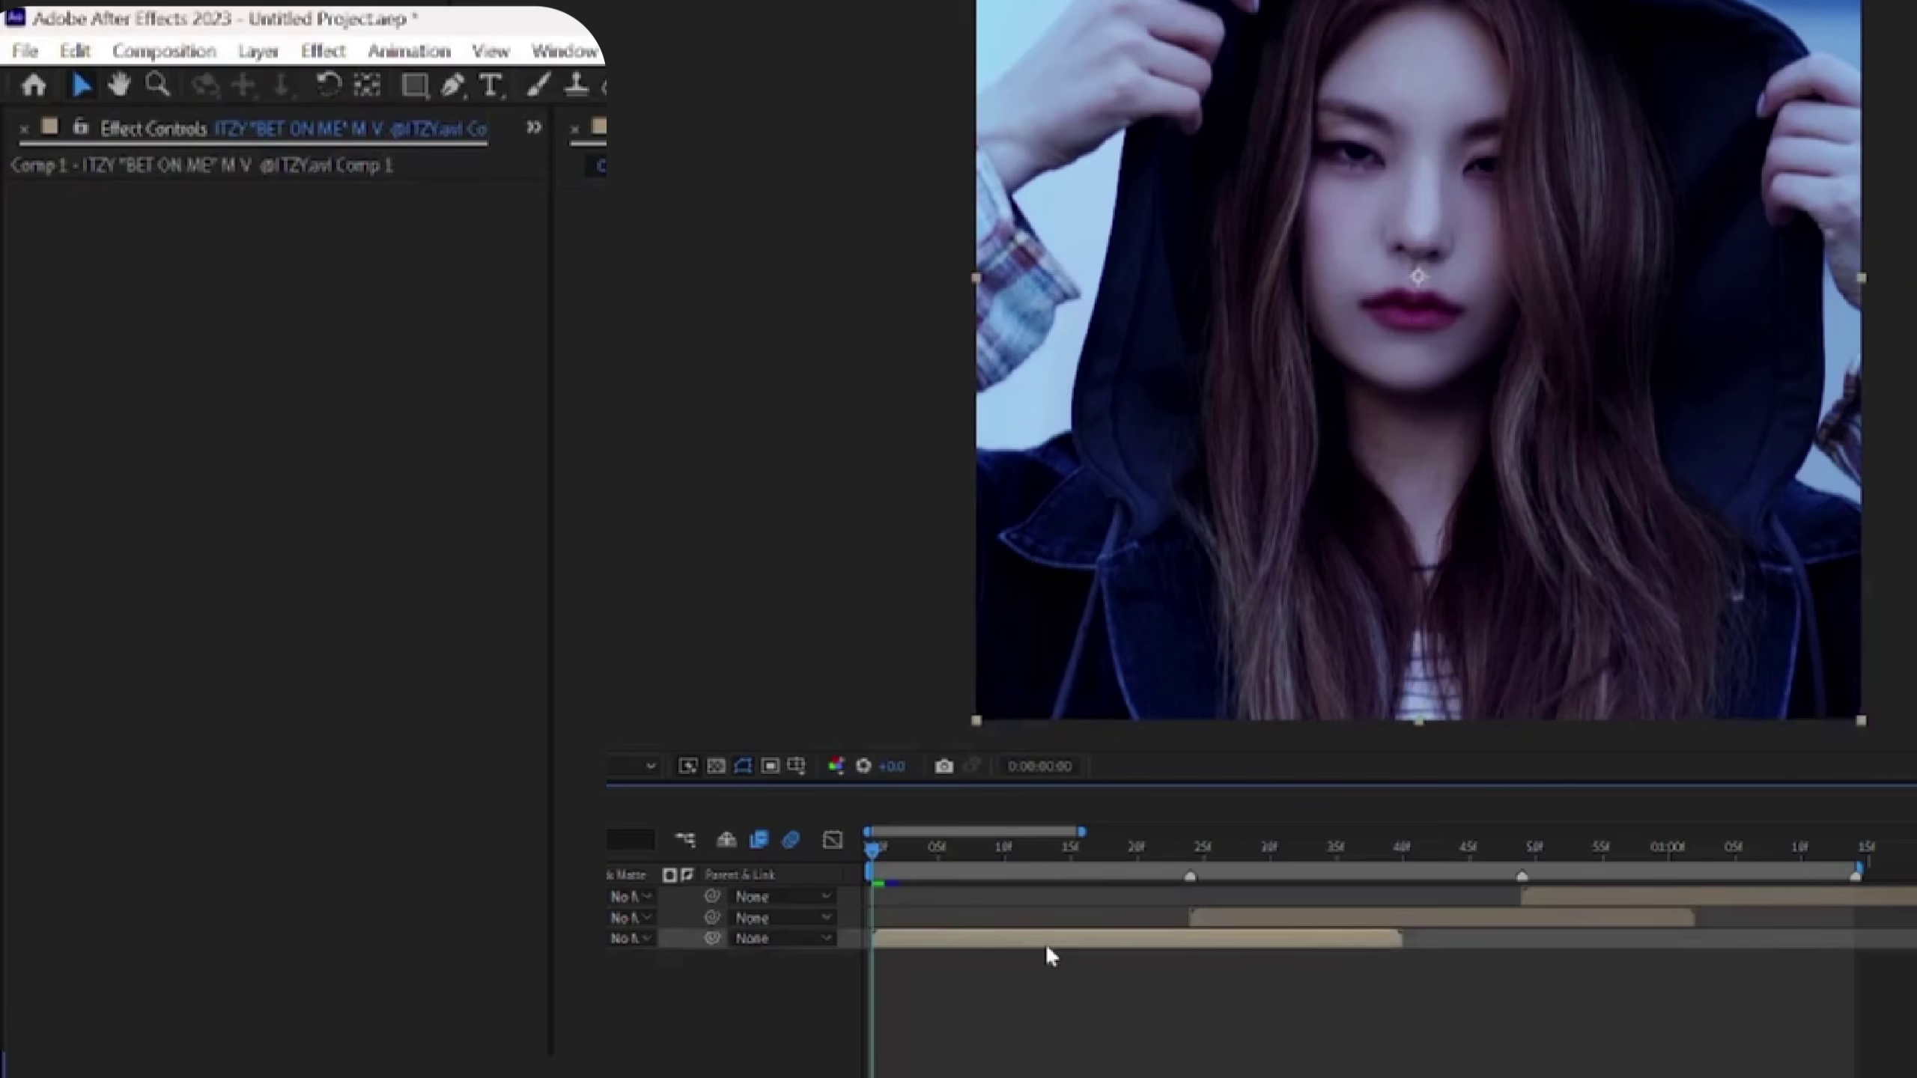
# Step: Switch to After Effects and apply the Twixtor effect to the lowest layer, the ITZY "BET ON ME" clip
pyautogui.hotkey('ctrl', 'space')
pyautogui.write('twixtor')
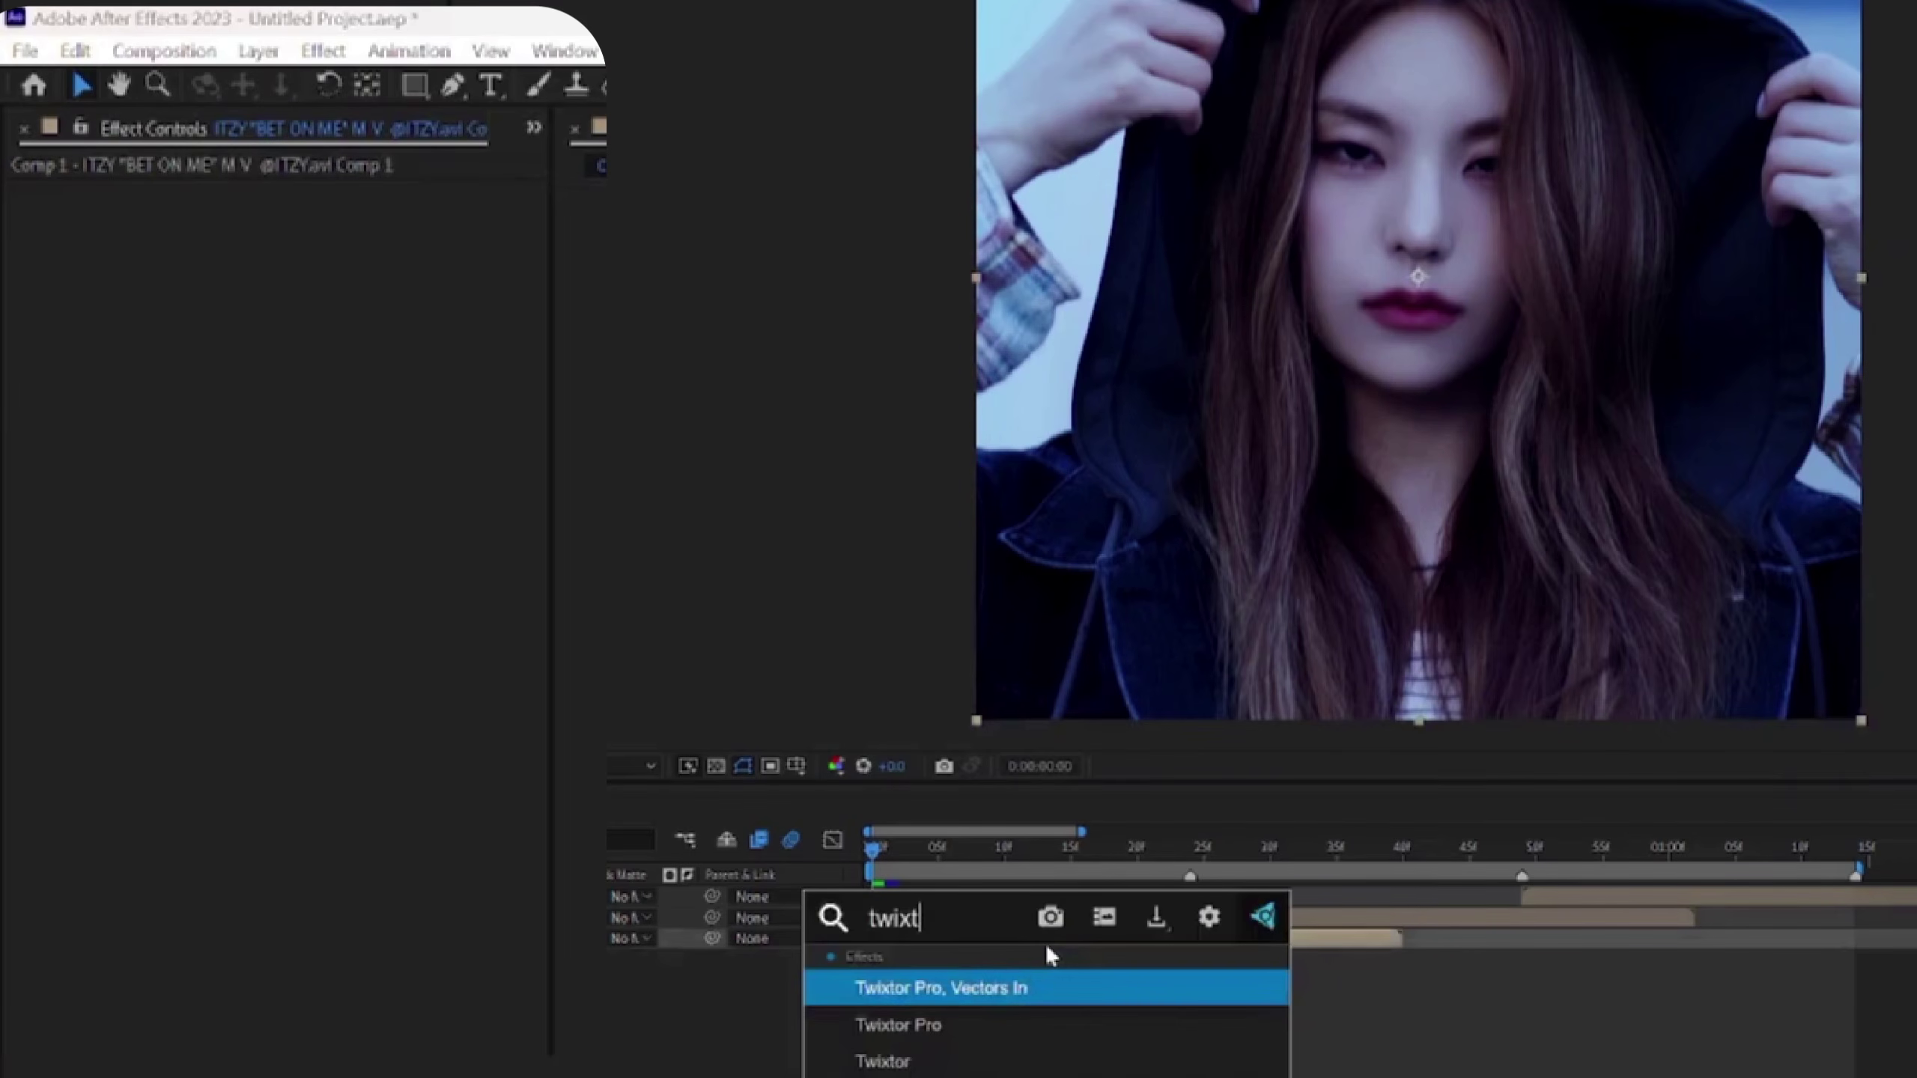
pyautogui.click(950, 1060)
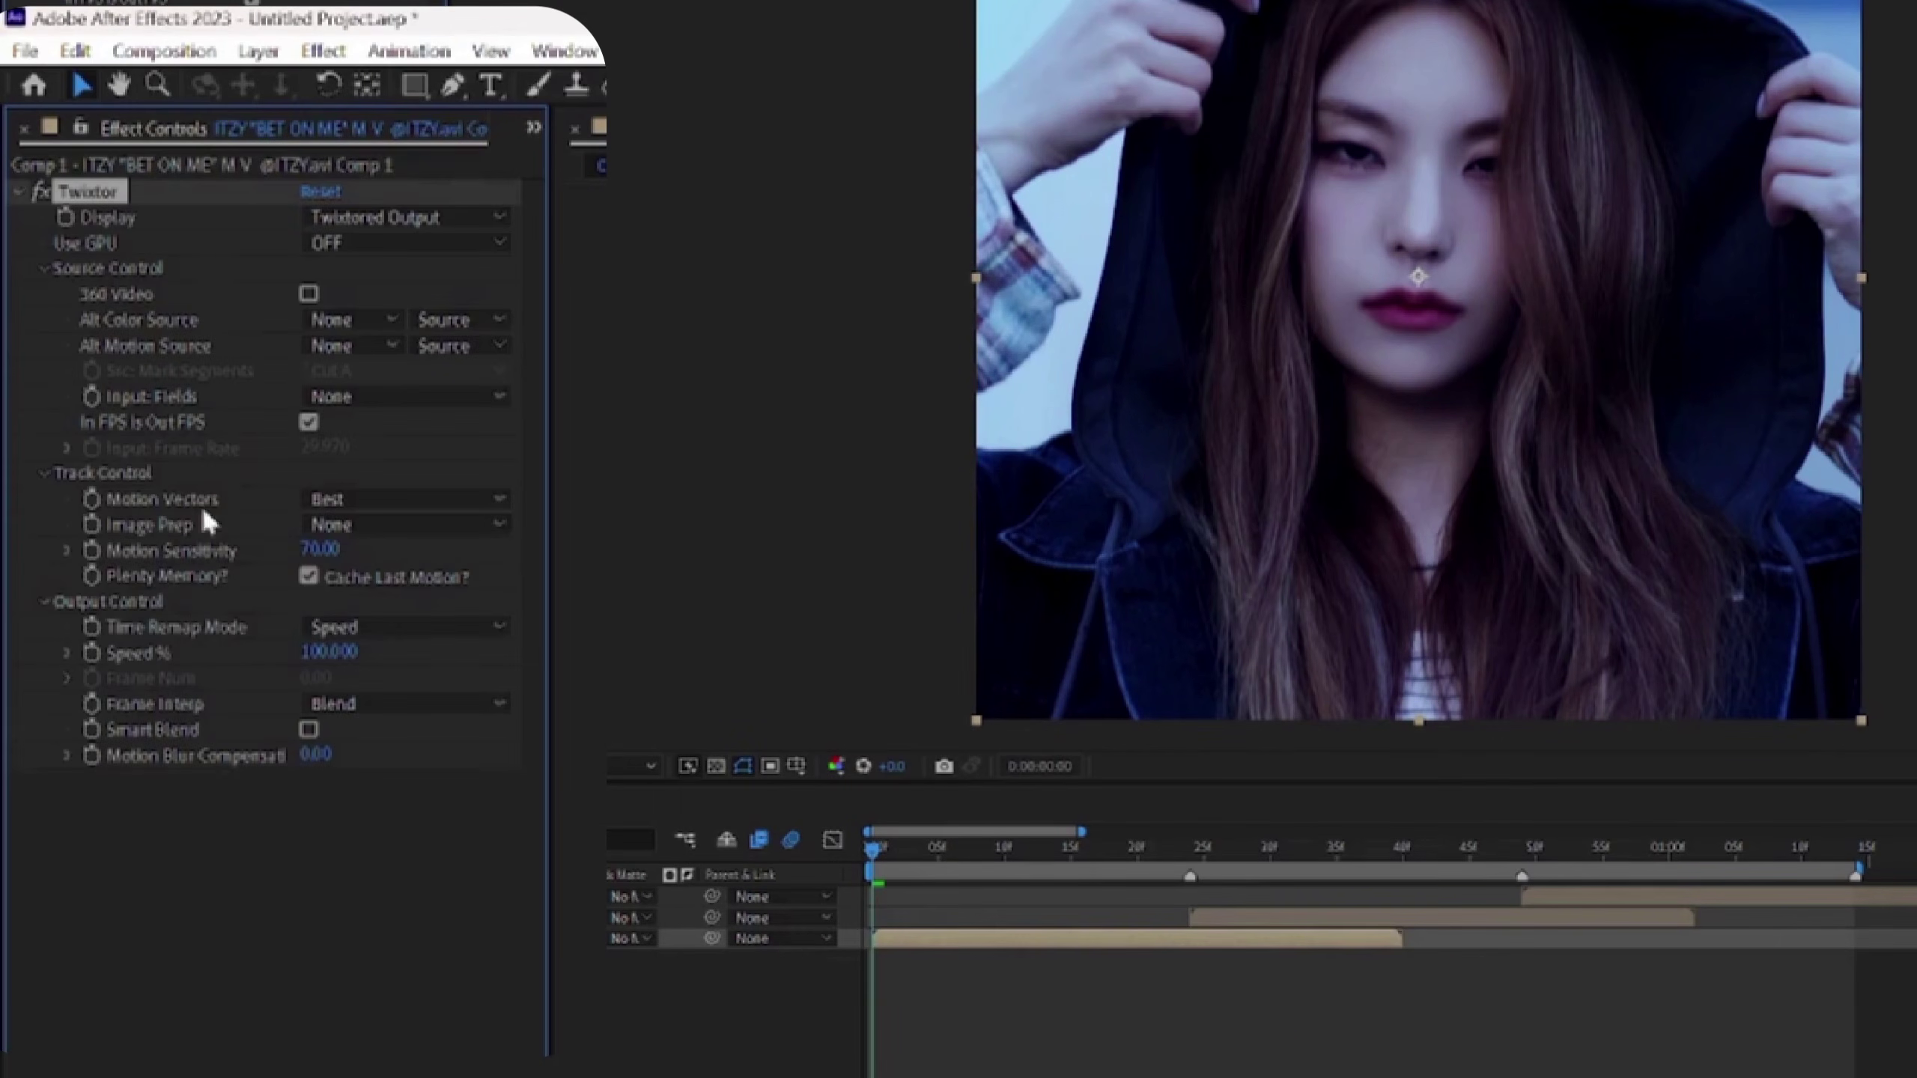
# Step: Set Twixtor's Motion Sensitivity to 100, Image Prep to Contrast/Edge Enhance, and Frame Interp to Motion Weighted Blend
pyautogui.moveTo(318, 549); pyautogui.dragTo(478, 557)
pyautogui.click(461, 524)
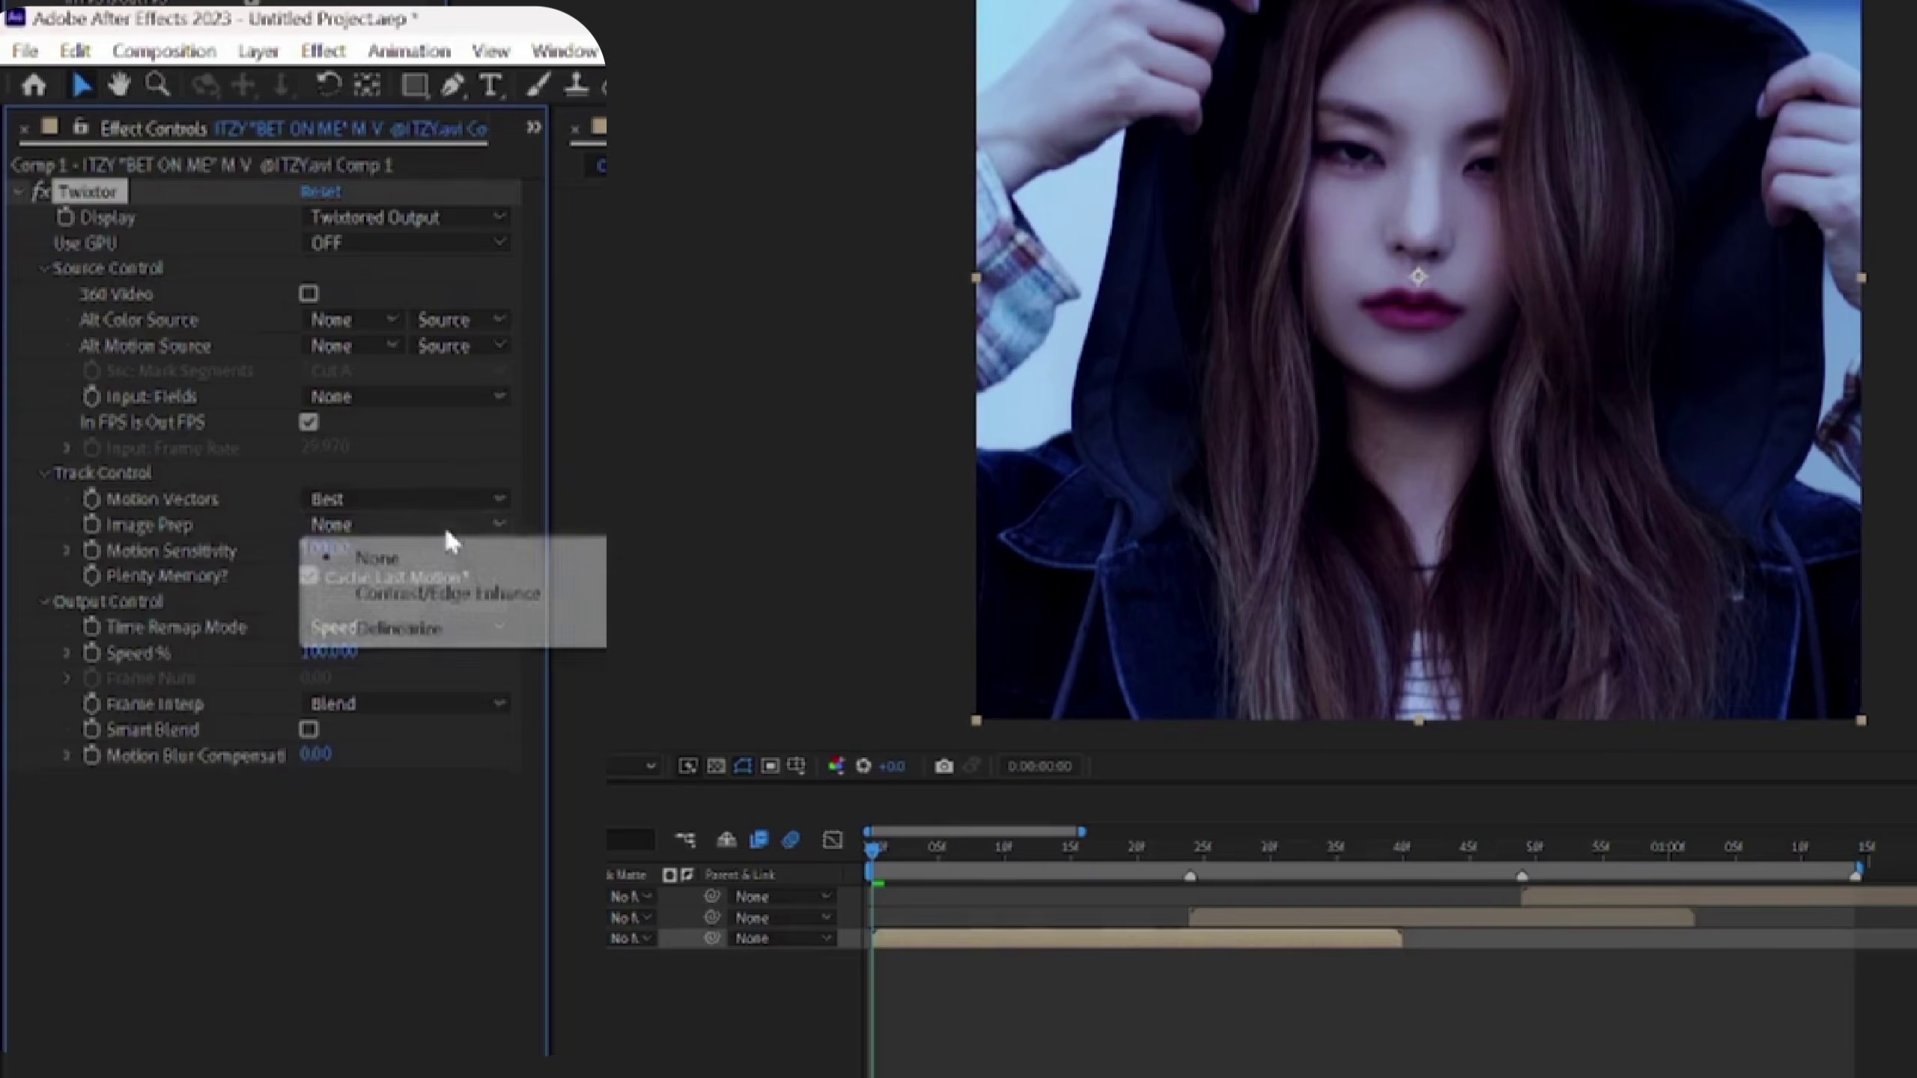
pyautogui.click(463, 594)
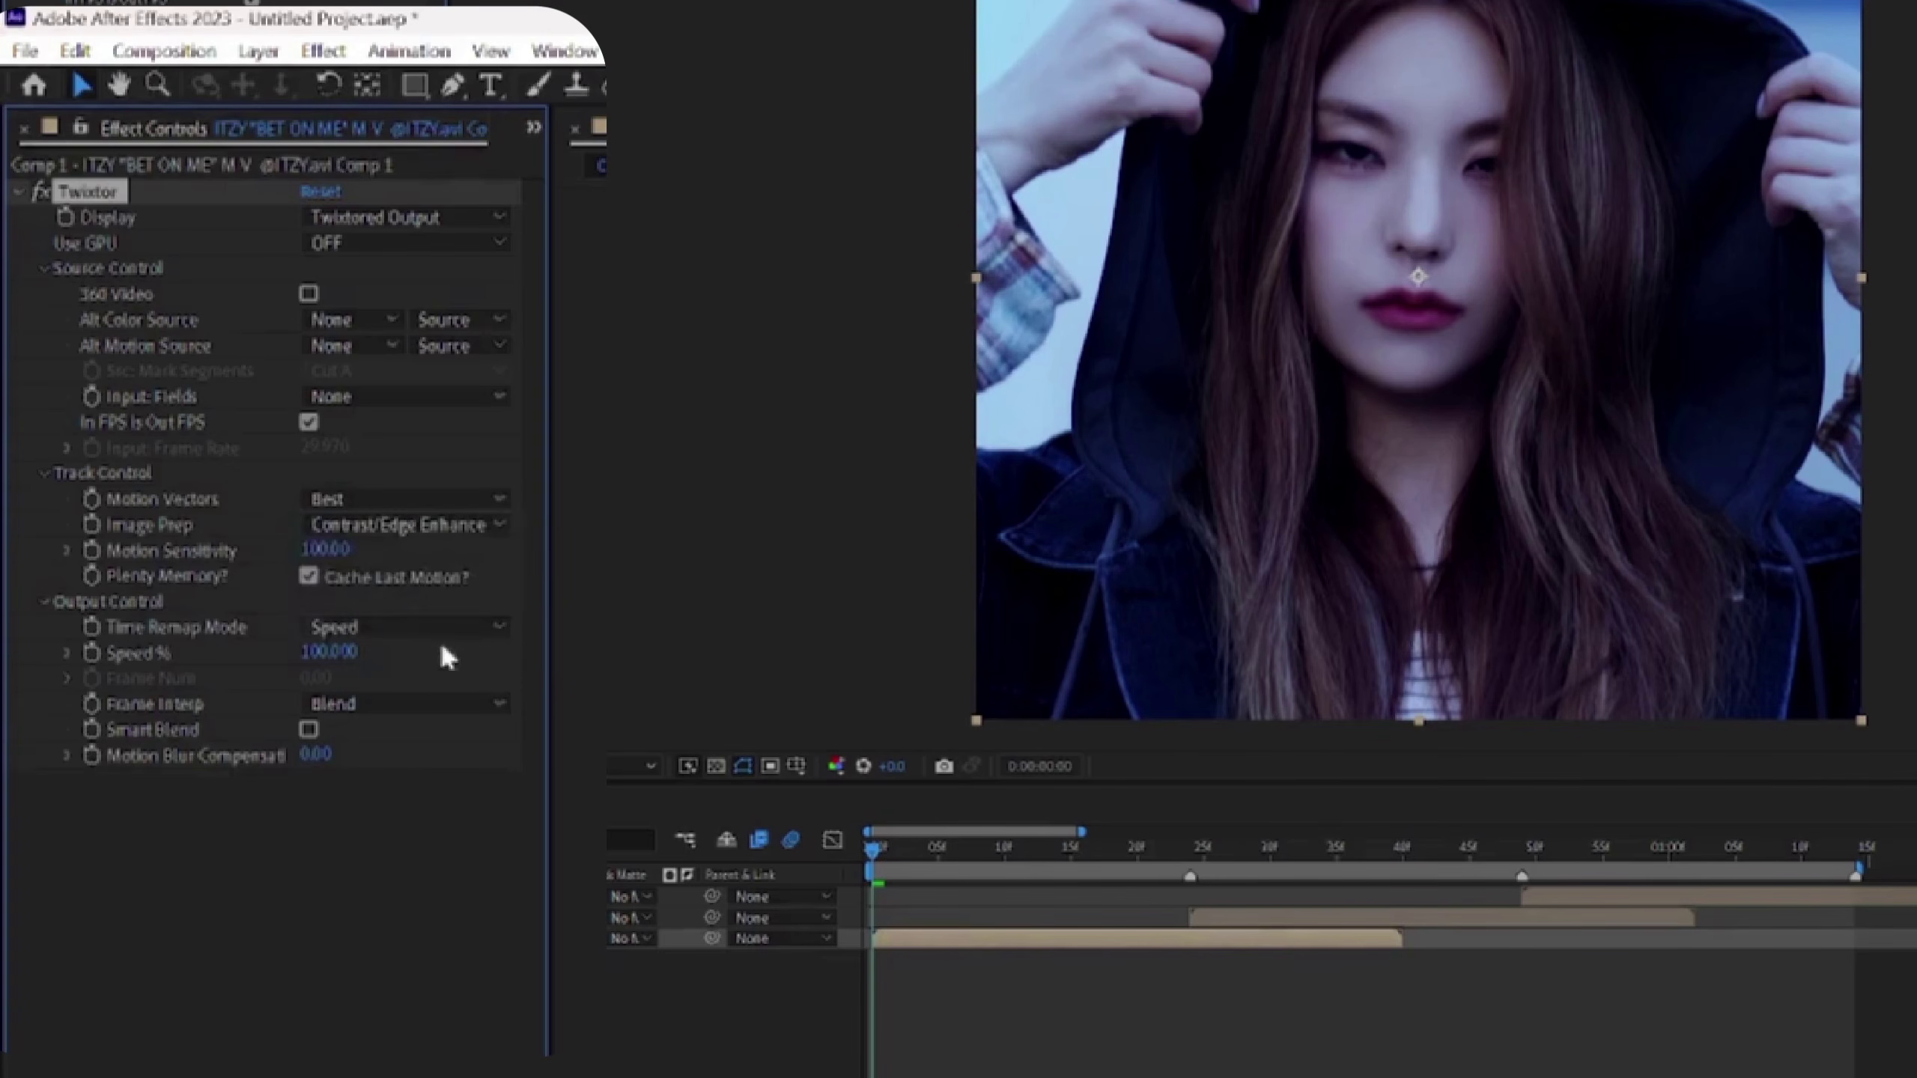
pyautogui.click(408, 706)
pyautogui.click(408, 807)
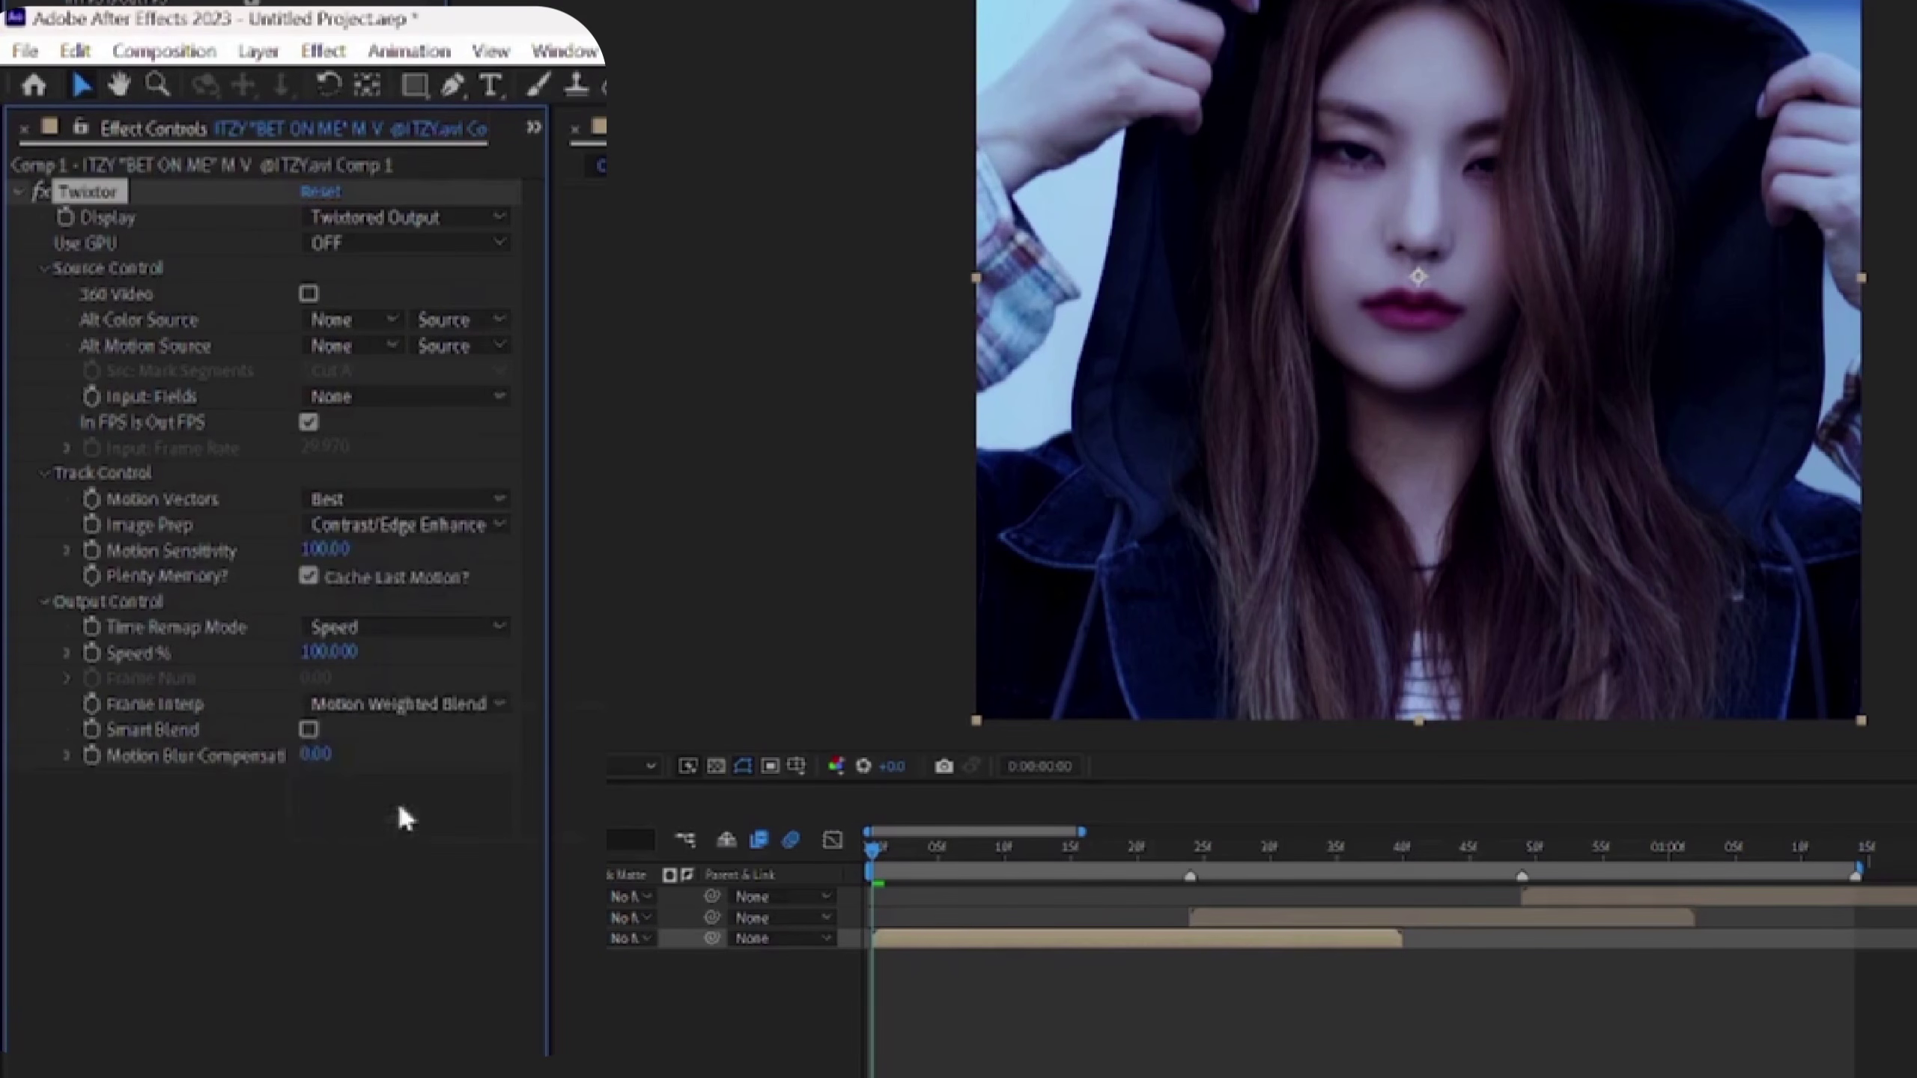
# Step: Keyframe Twixtor's Speed % at 250 on the layer's first frame and at 30 on frame 12
pyautogui.click(92, 652)
pyautogui.click(343, 652)
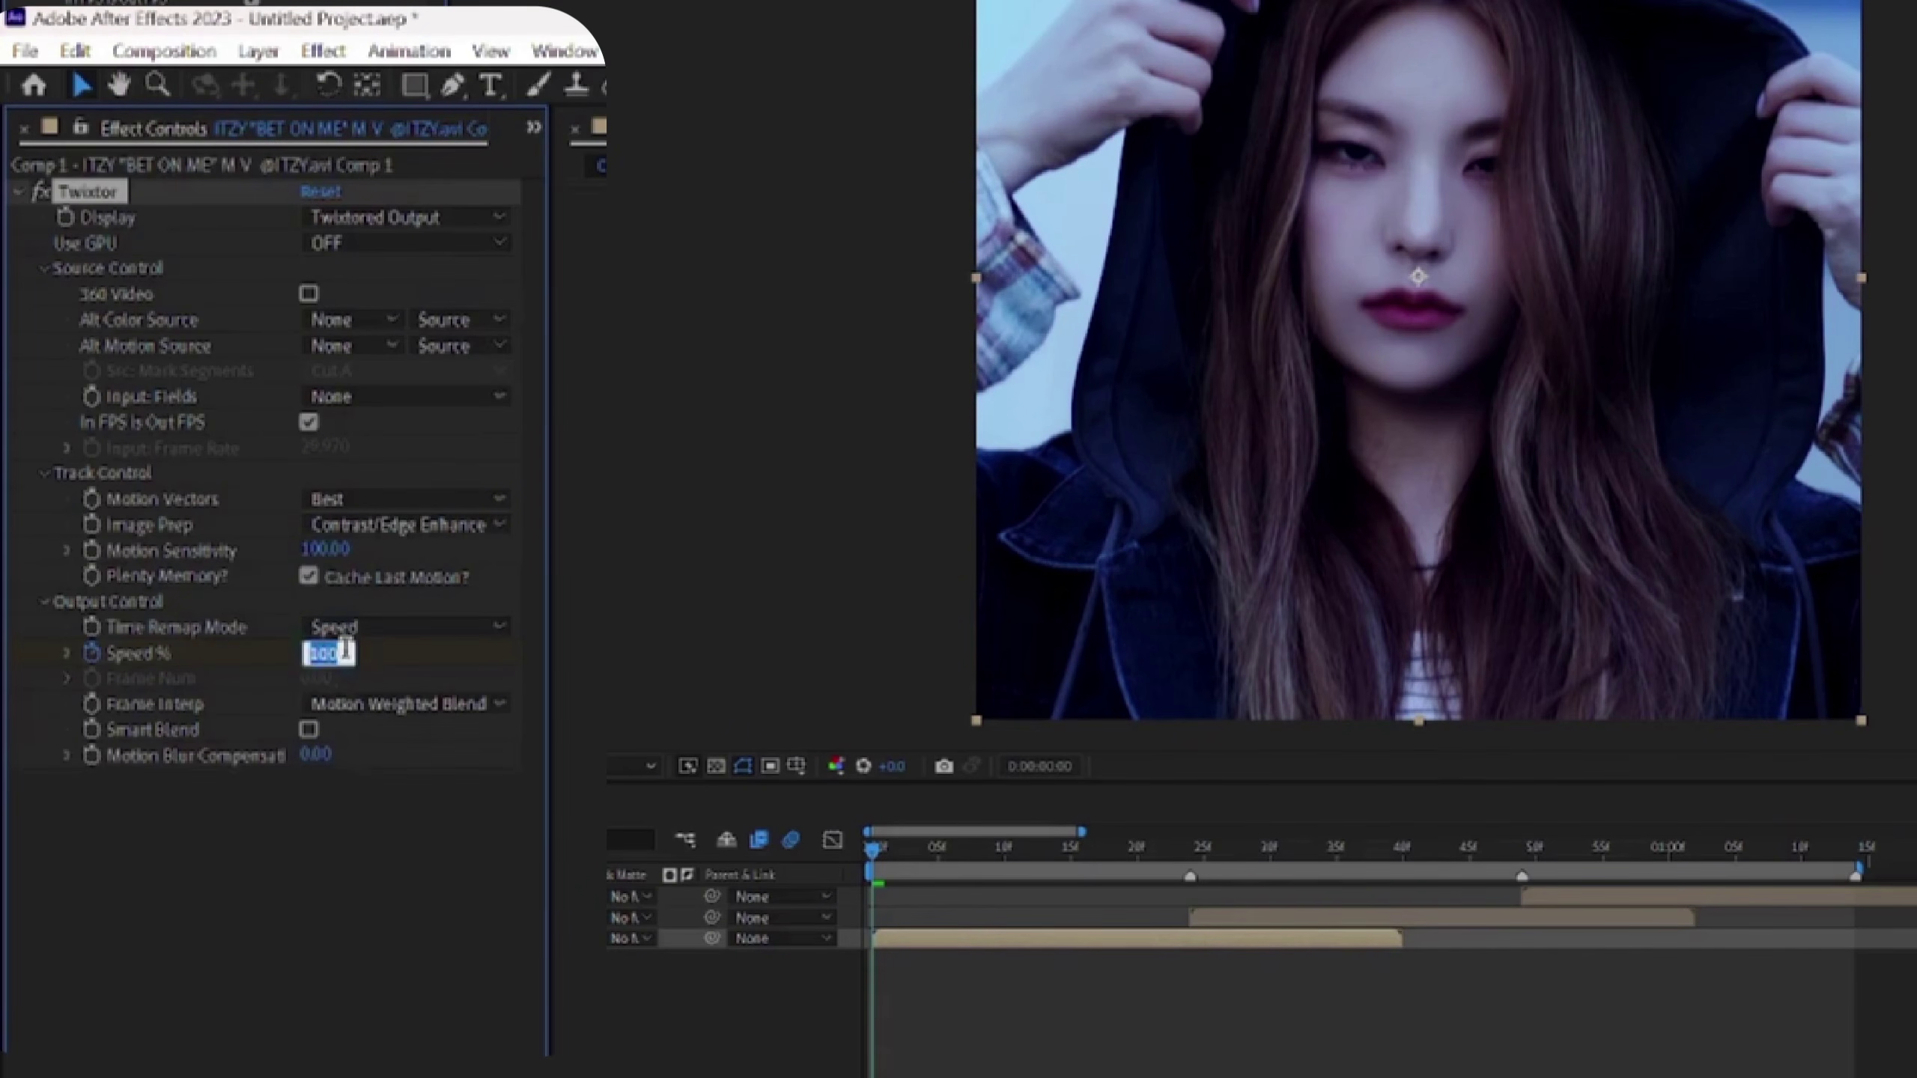
pyautogui.write('250')
pyautogui.press('Return')
pyautogui.moveTo(921, 849); pyautogui.dragTo(1032, 851)
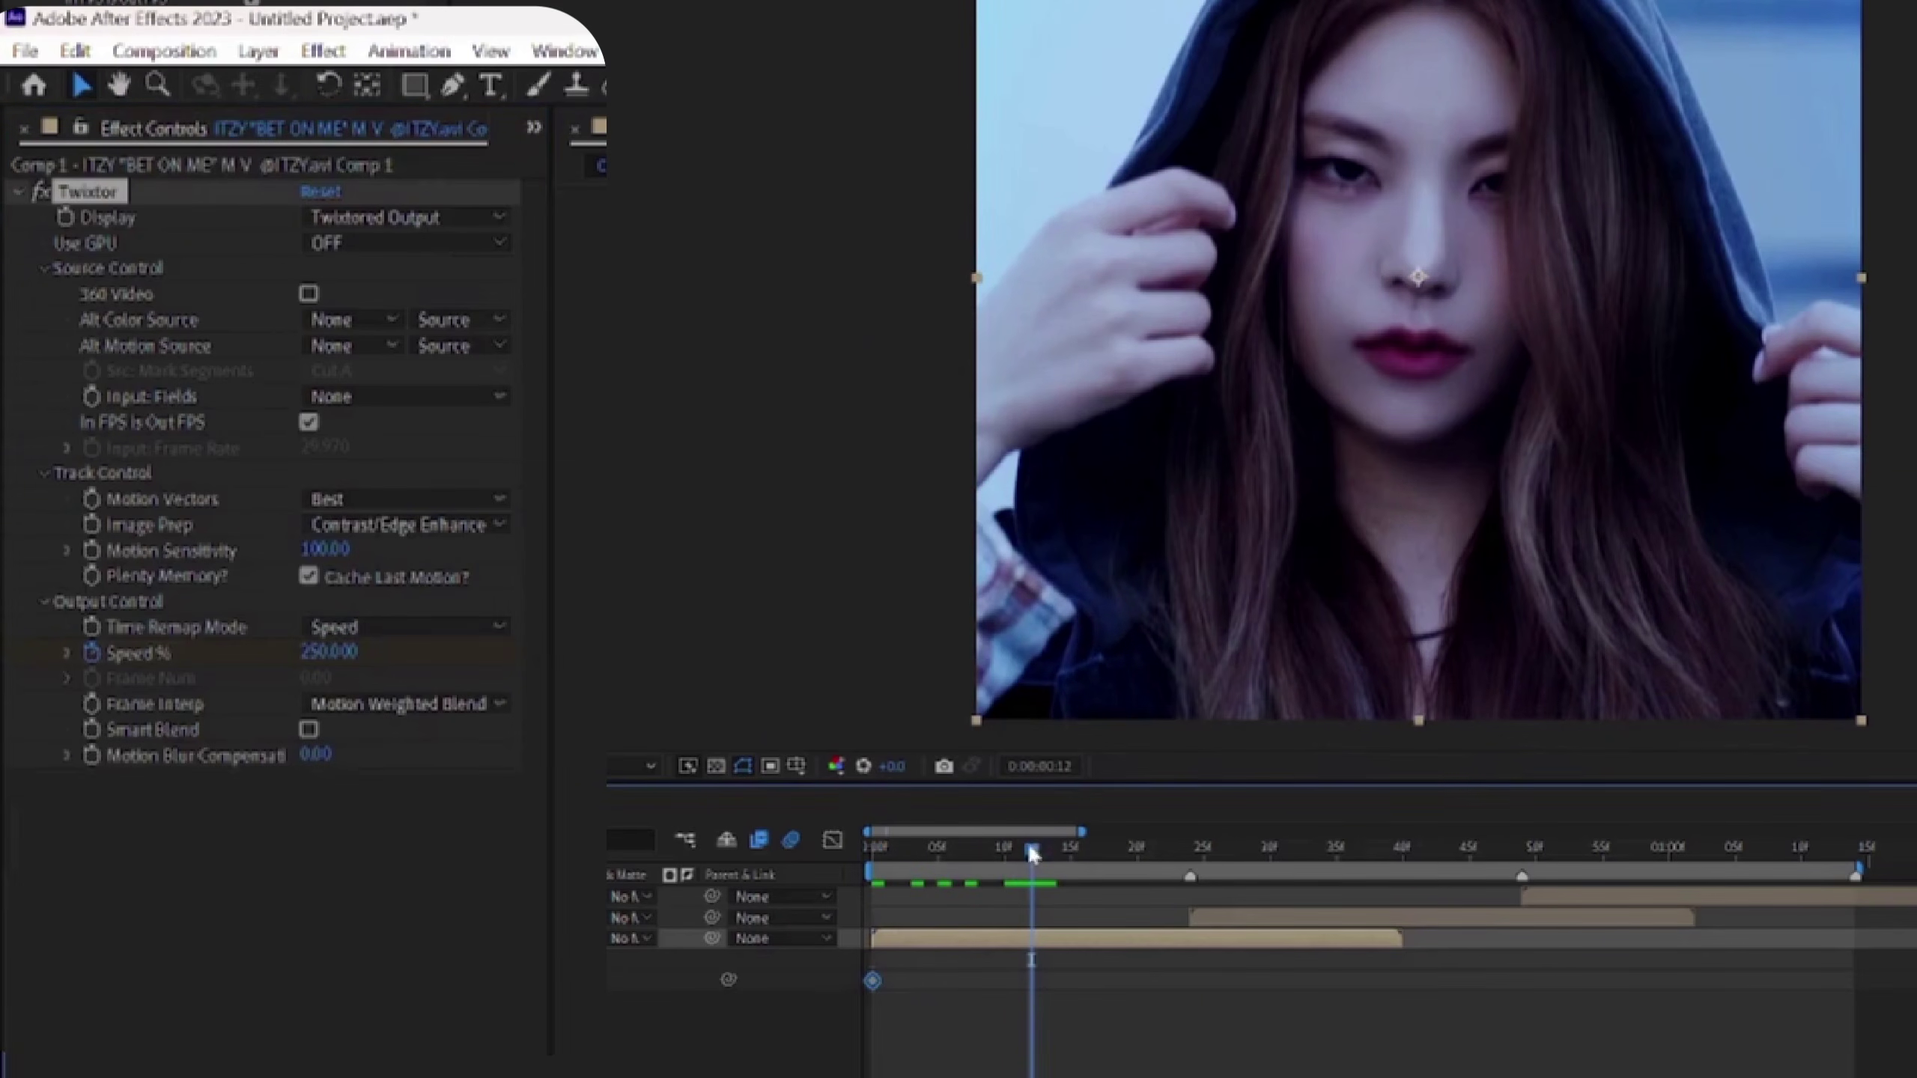
pyautogui.click(355, 652)
pyautogui.write('30')
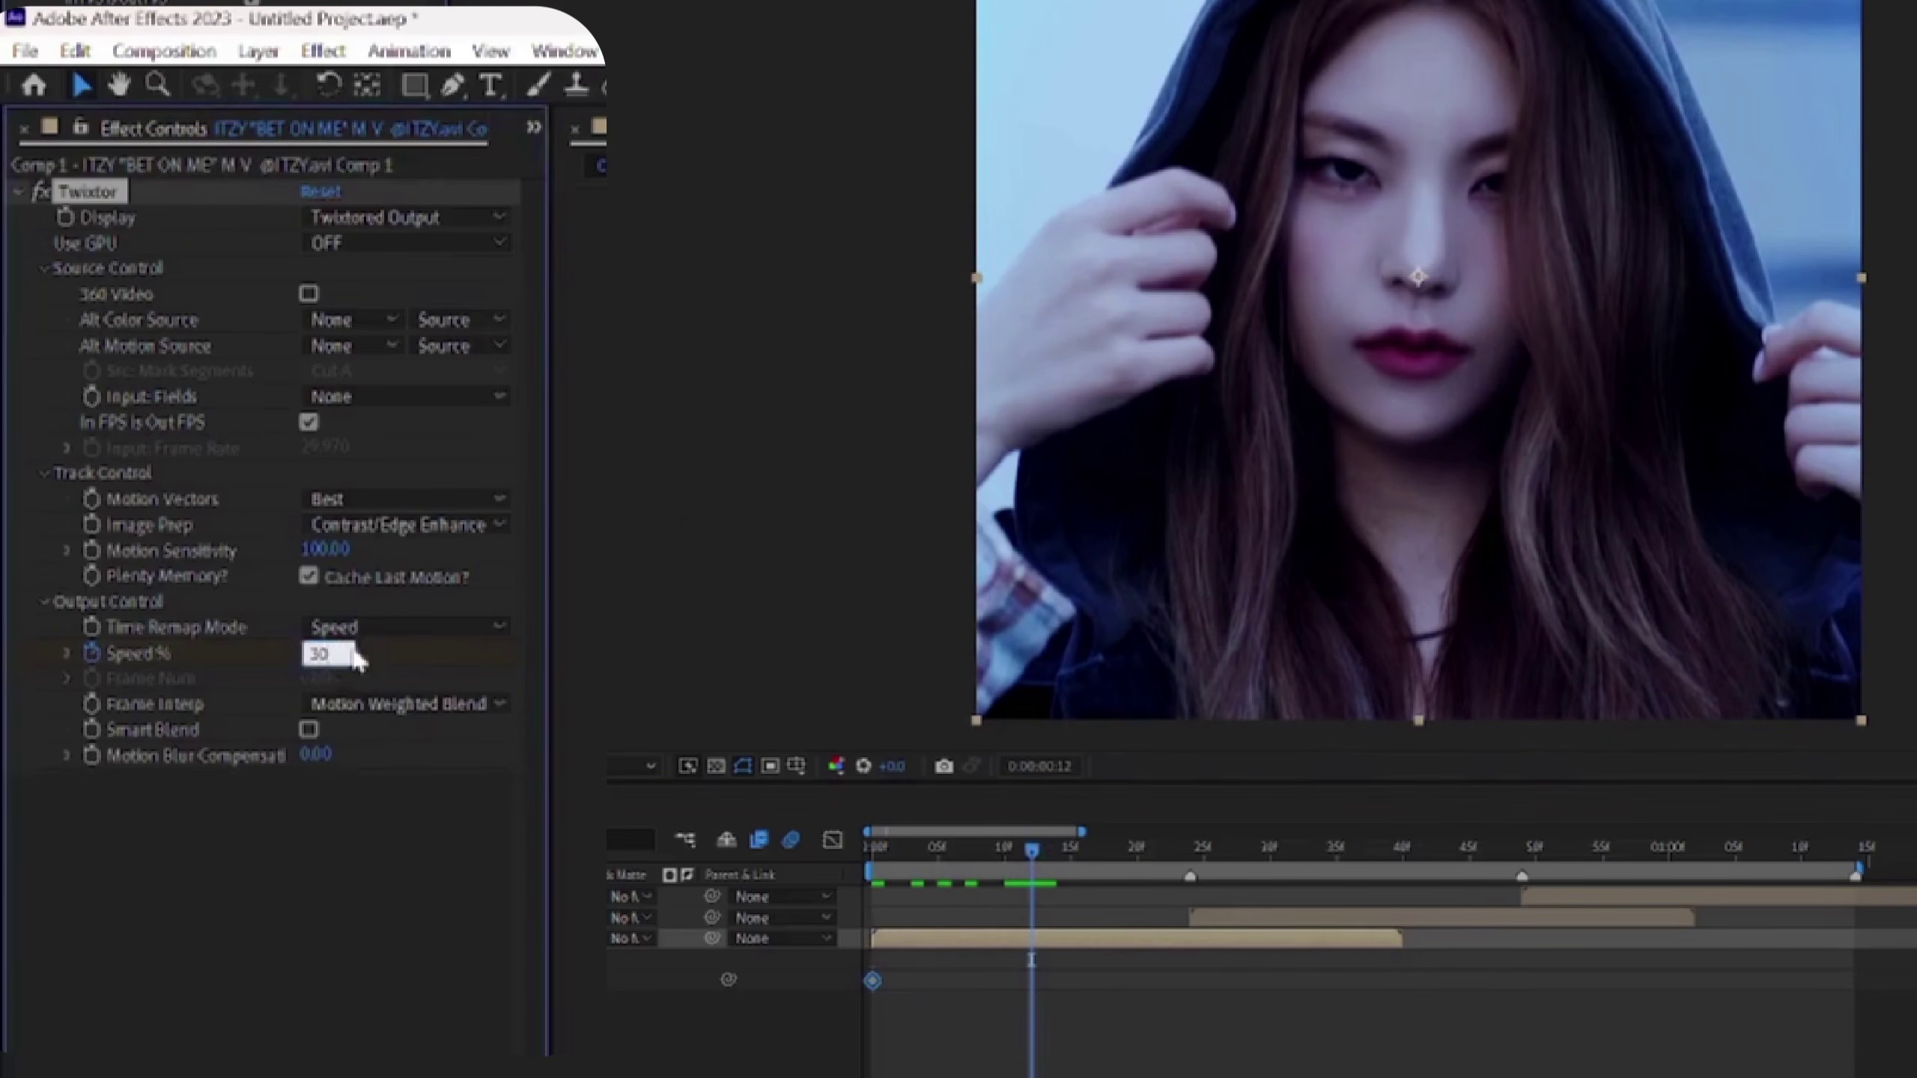
pyautogui.press('Return')
# Step: Add a Twixtor Speed % keyframe of 250 at frame 24, on the first layer marker
pyautogui.click(1387, 847)
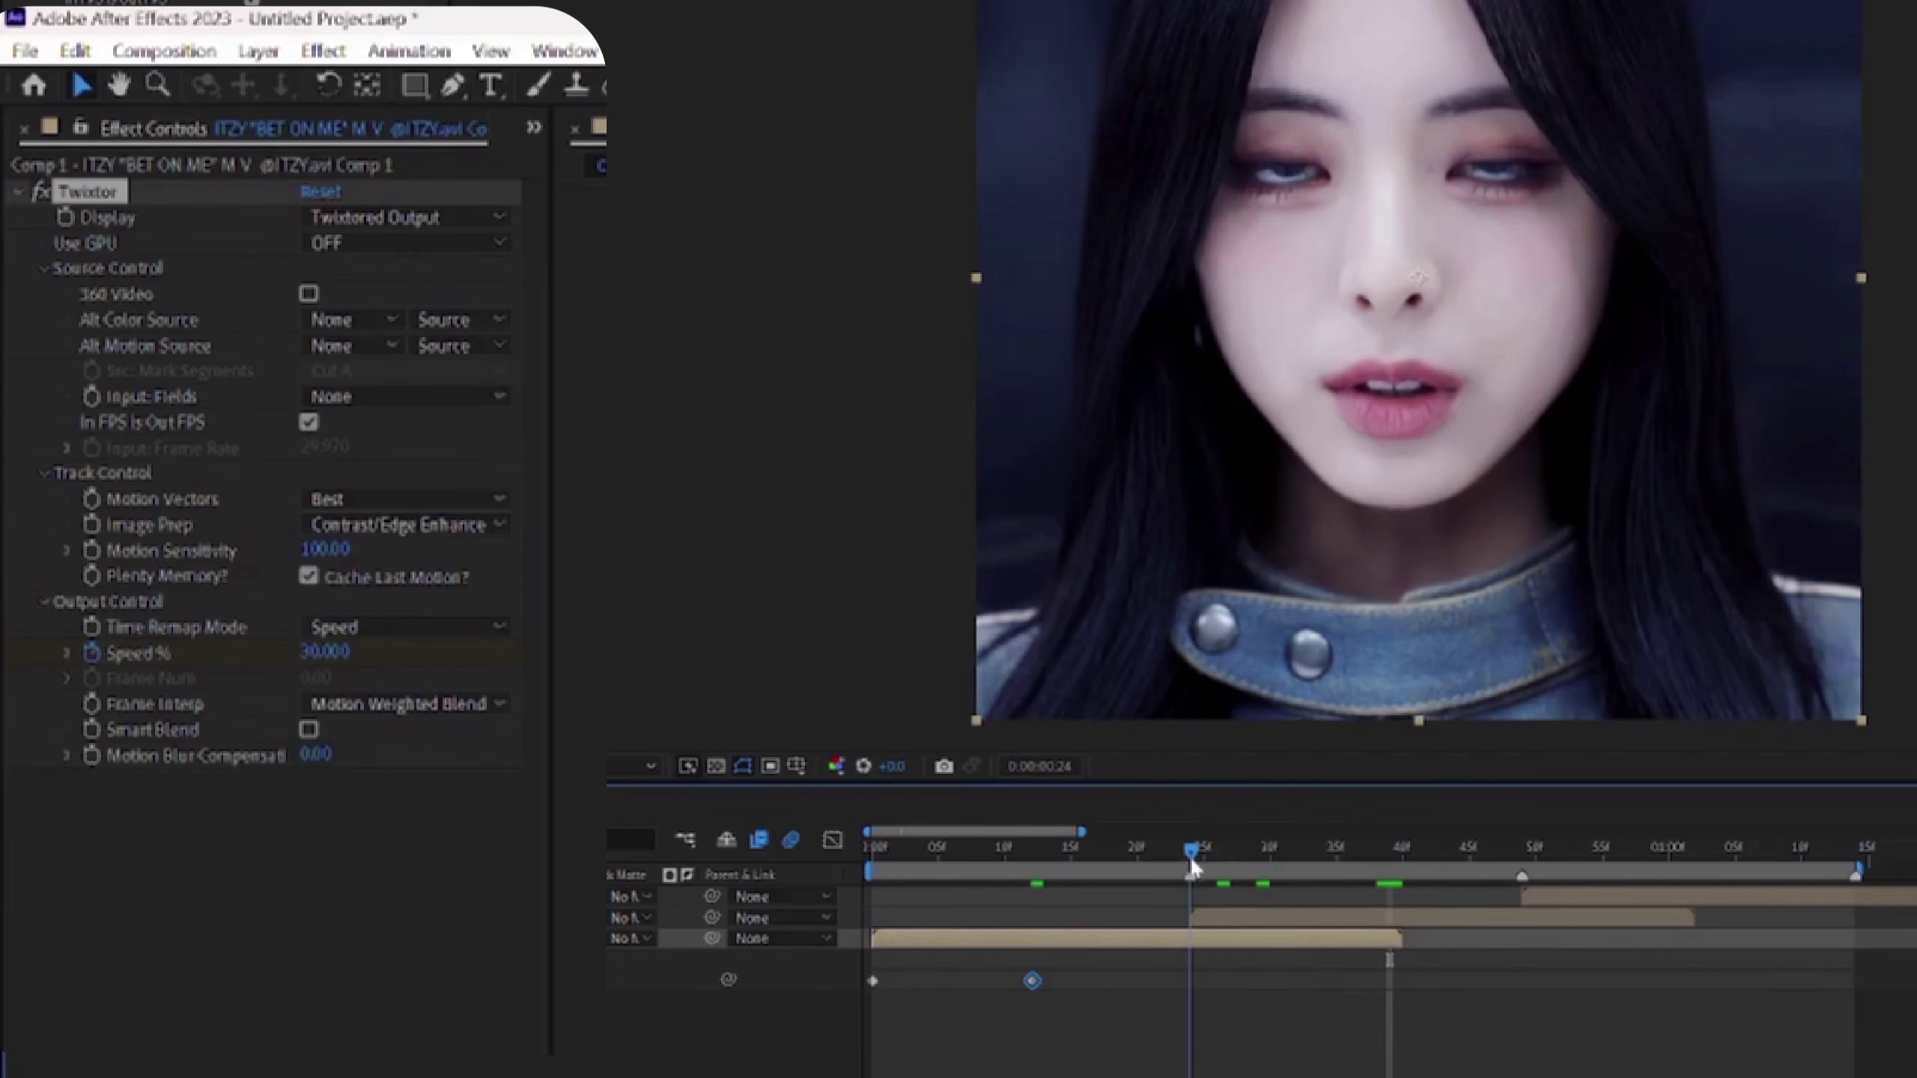
pyautogui.click(1177, 849)
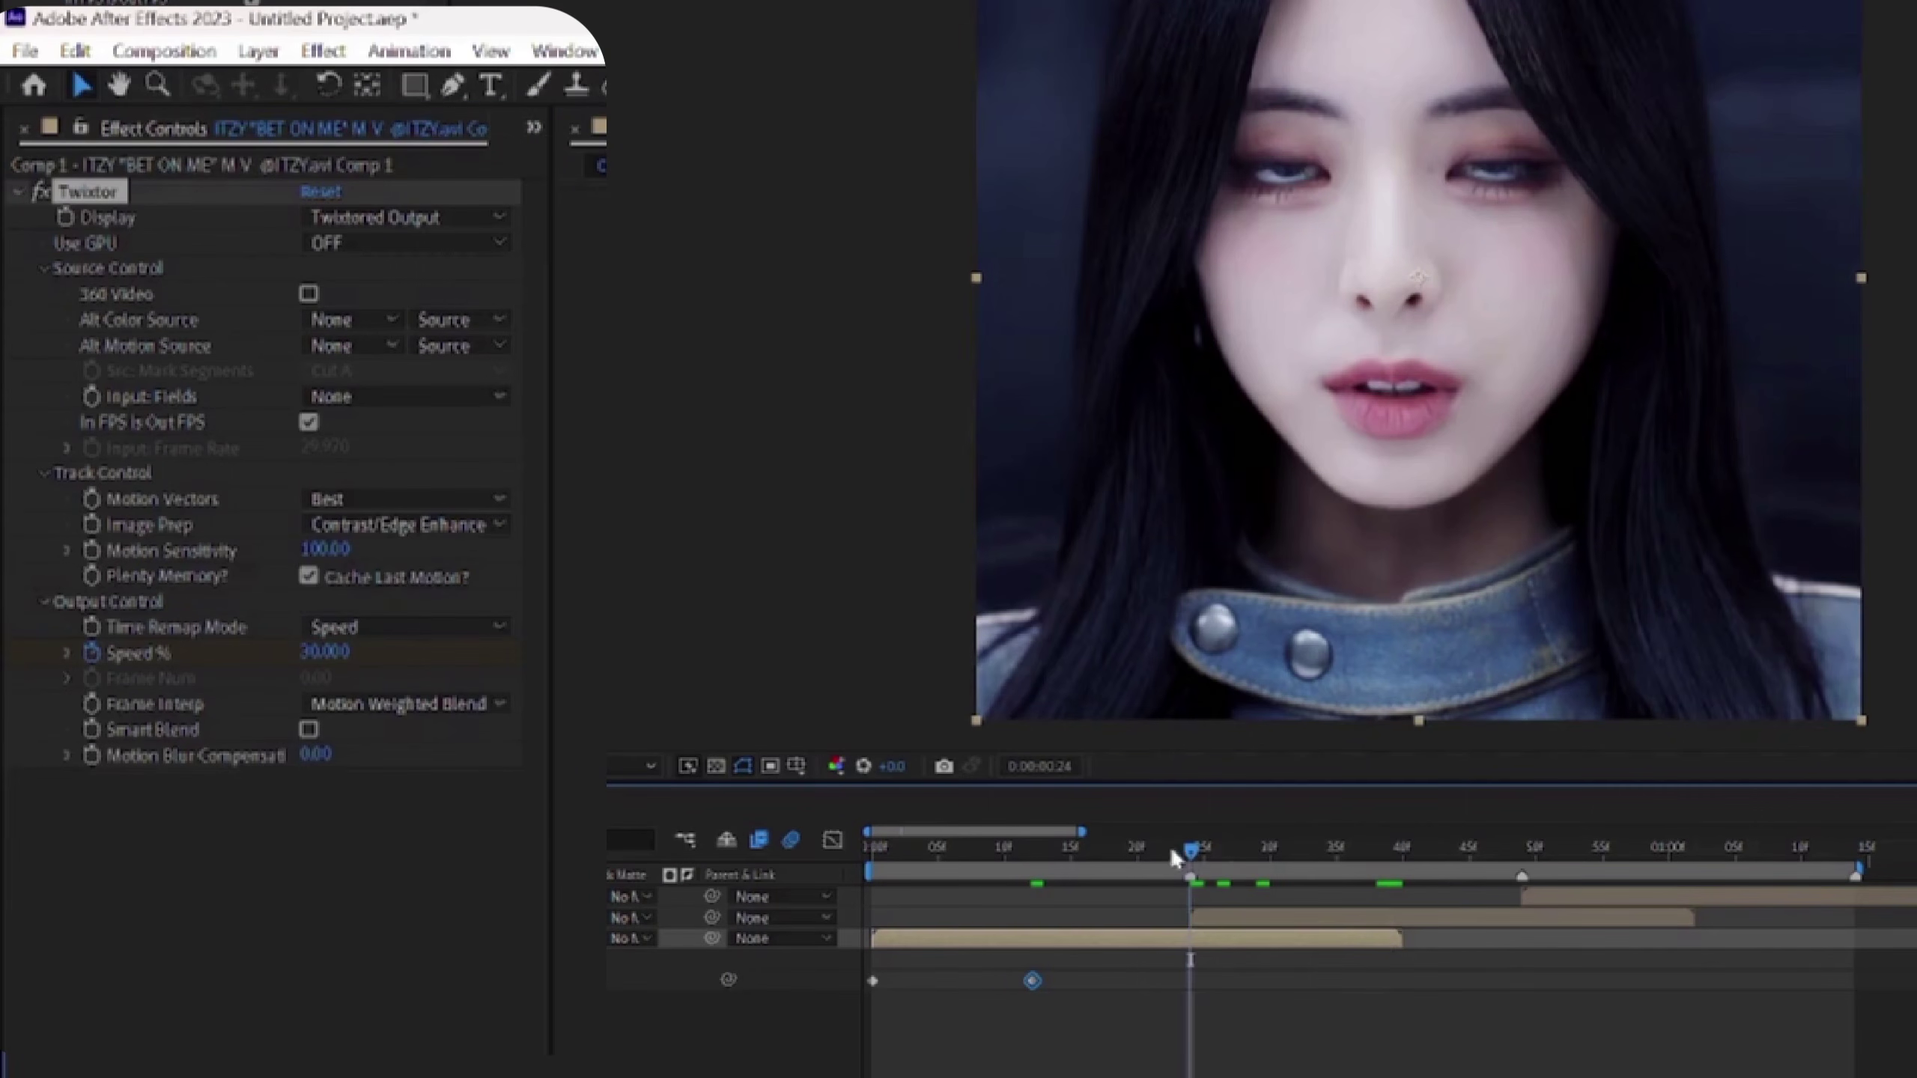
pyautogui.click(332, 651)
pyautogui.press('Return')
# Step: Select all three Twixtor Speed % keyframes and apply Easy Ease to them
pyautogui.press('j')
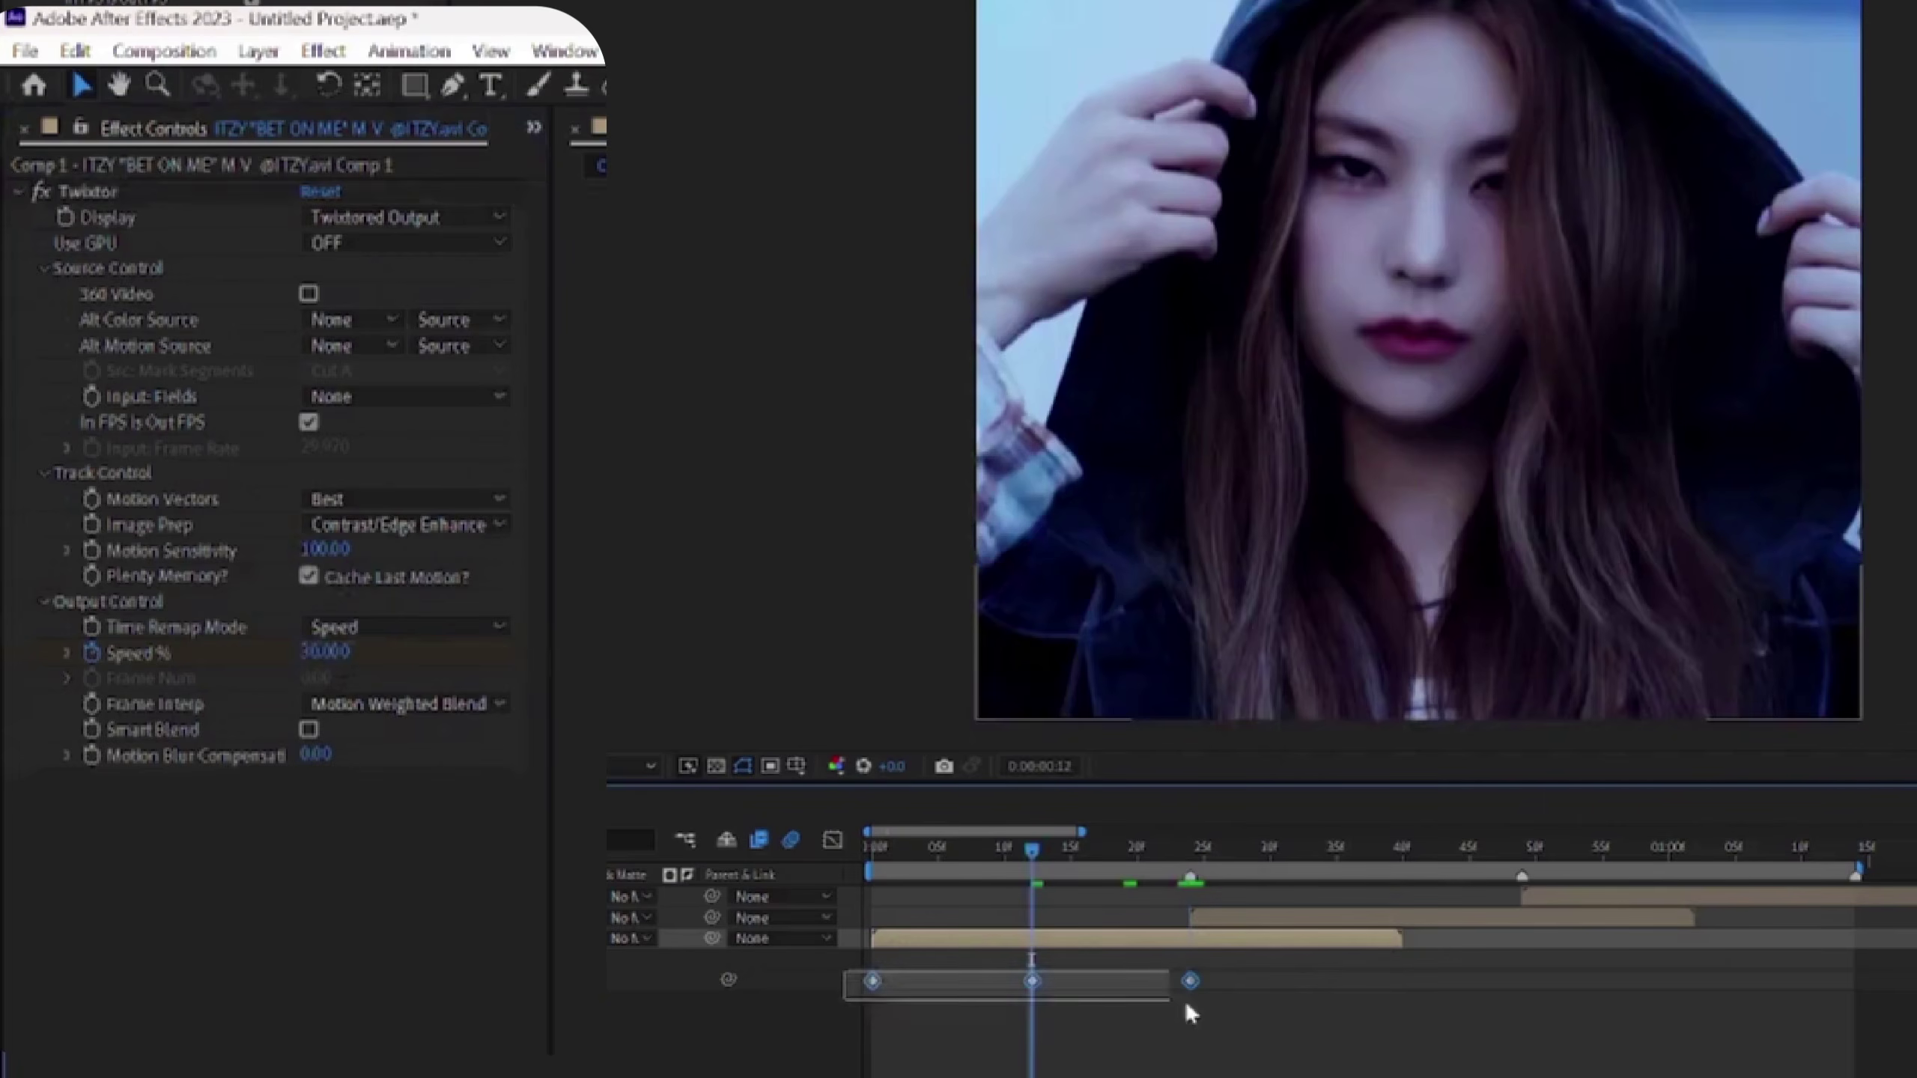
pyautogui.rightClick(1189, 981)
pyautogui.moveTo(1352, 969)
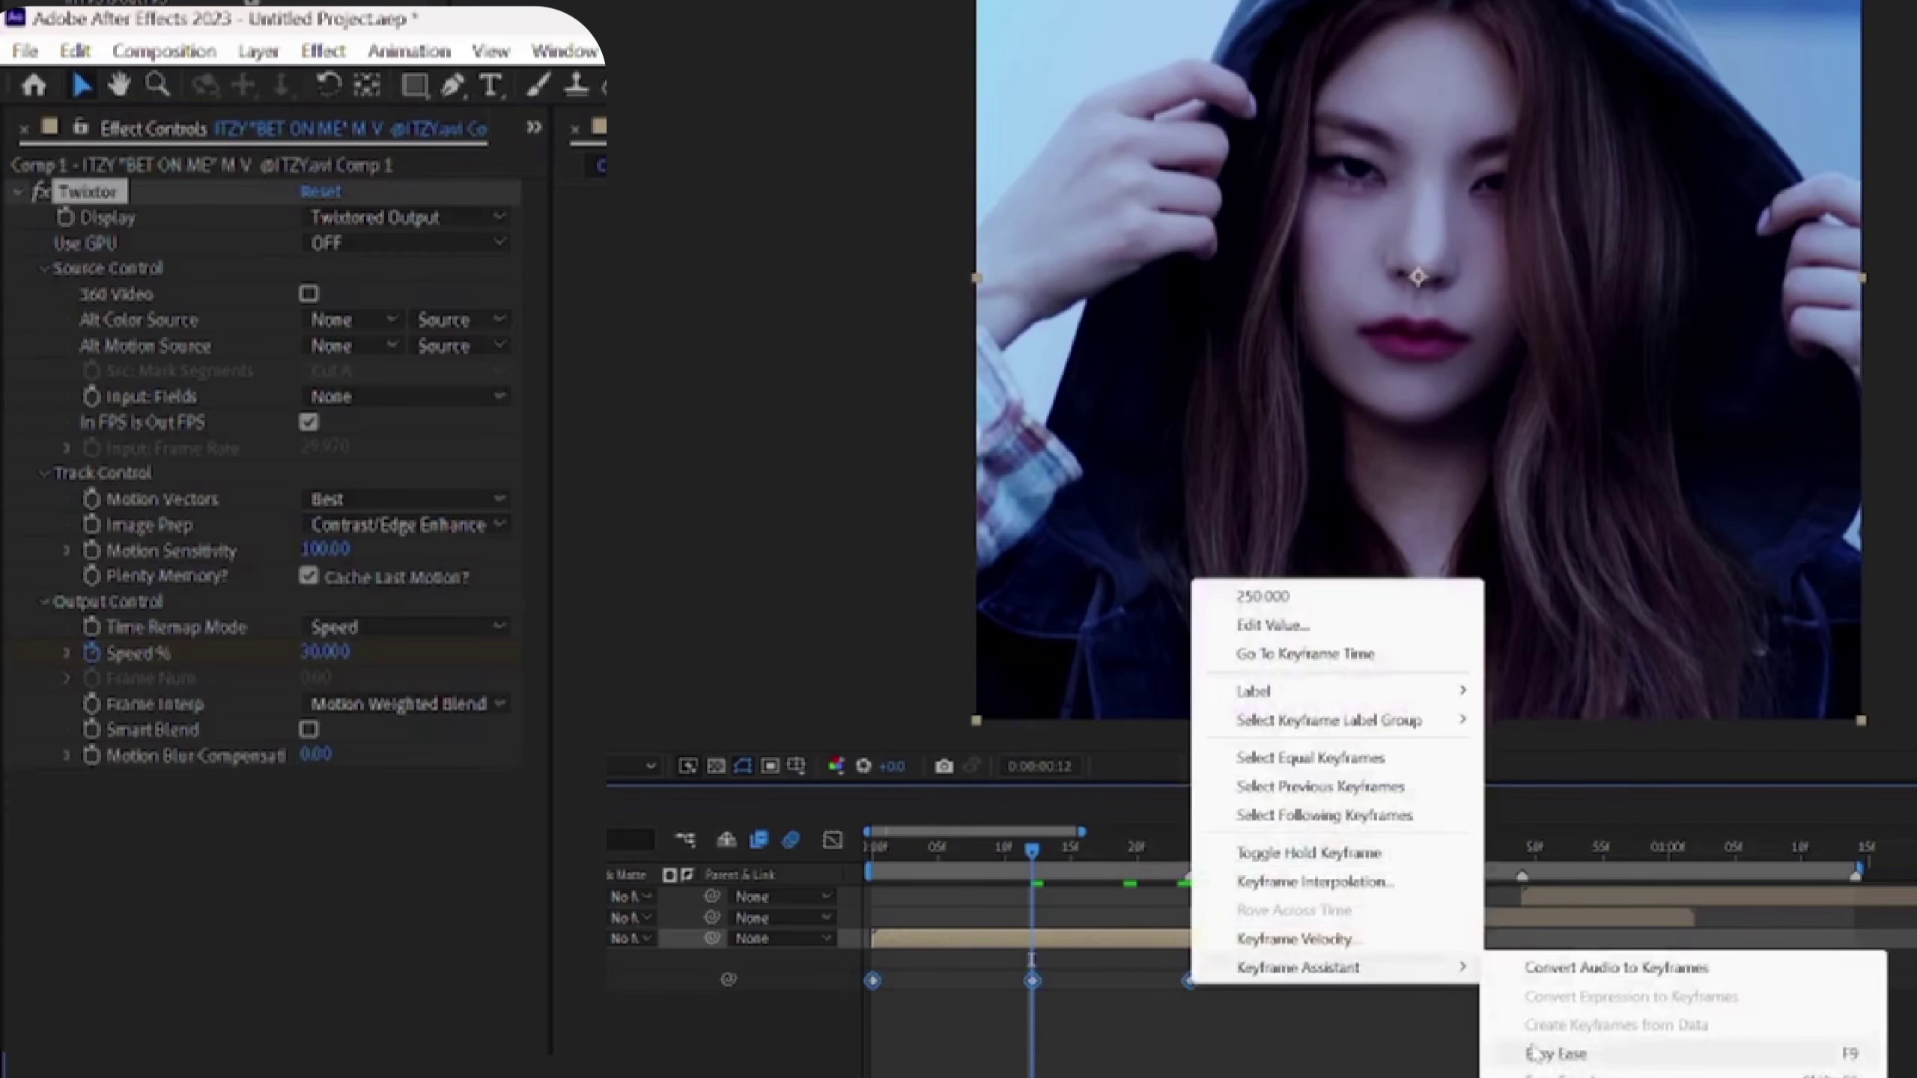
pyautogui.click(1532, 1051)
# Step: Open the Twixtor Speed % value graph and reshape the keyframe handles into a U curve, steep at both ends and flat around frame 12
pyautogui.click(833, 839)
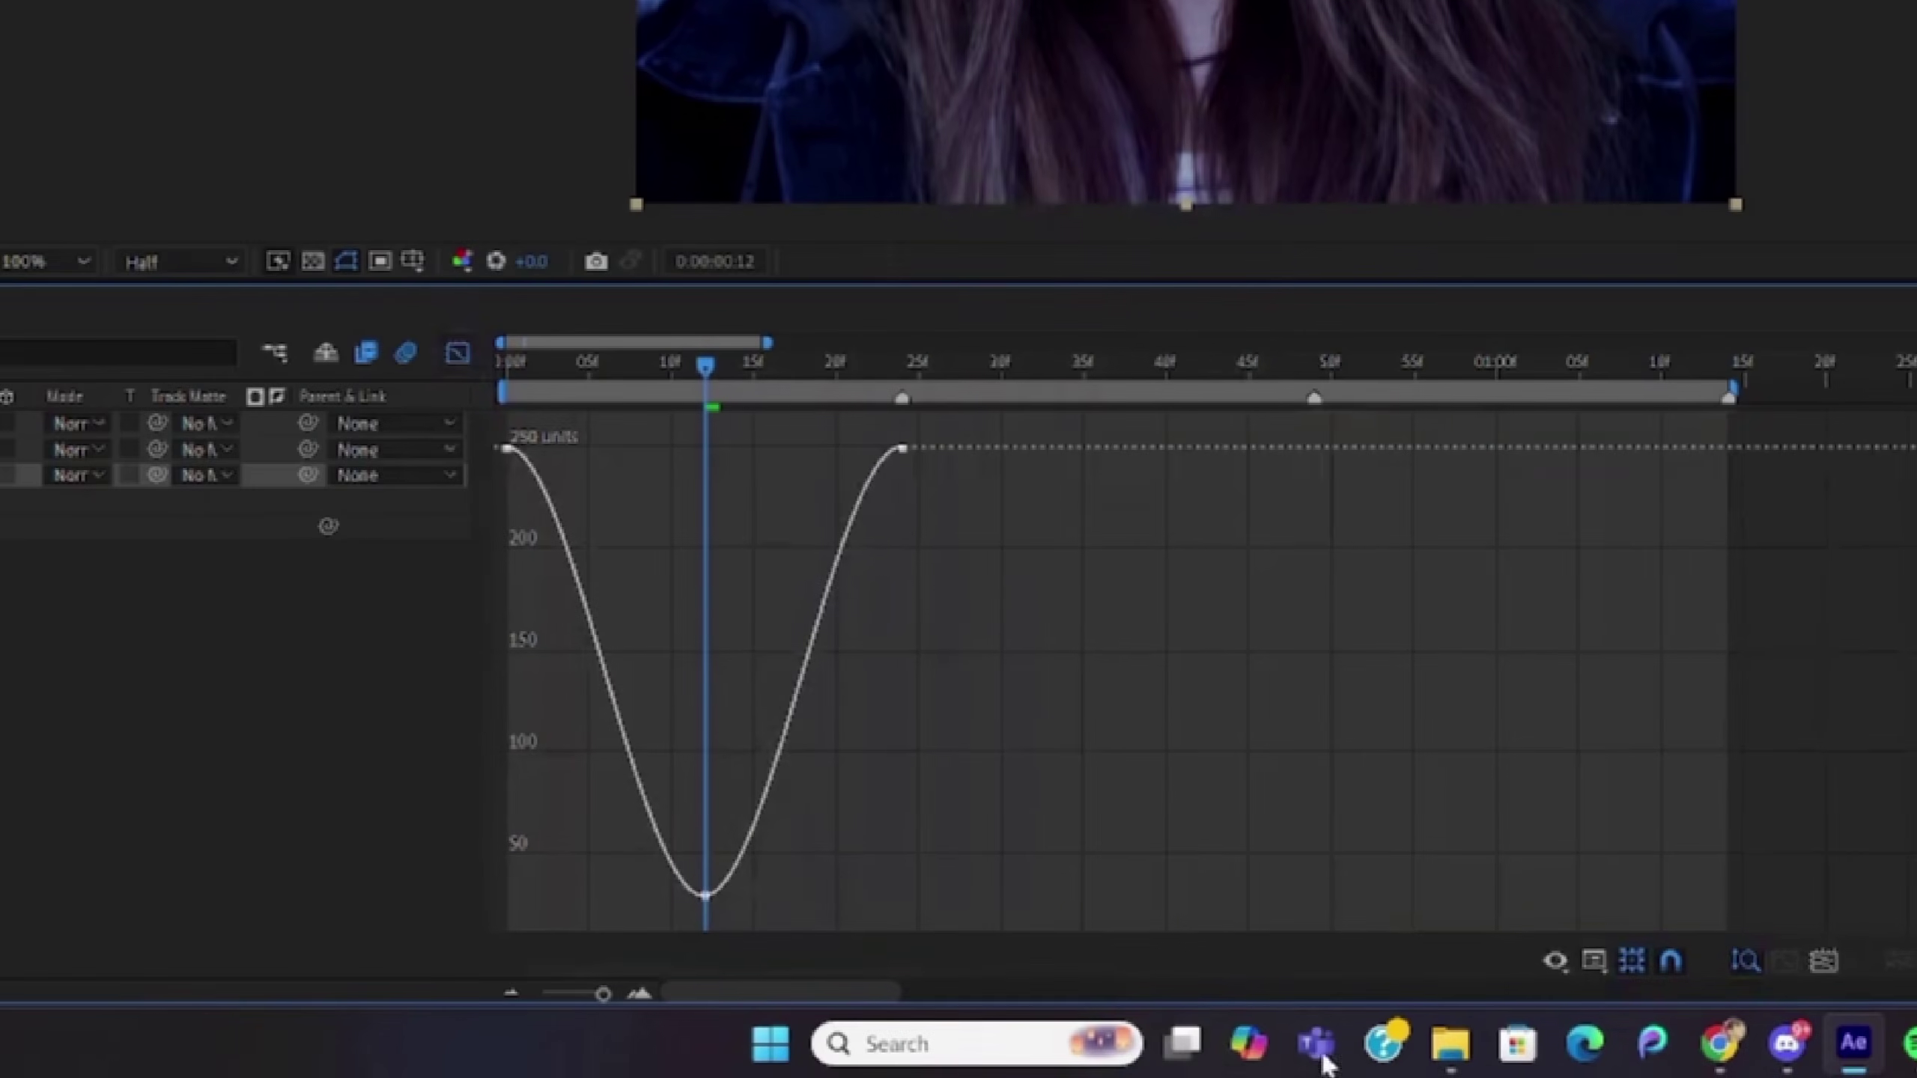
pyautogui.click(1594, 961)
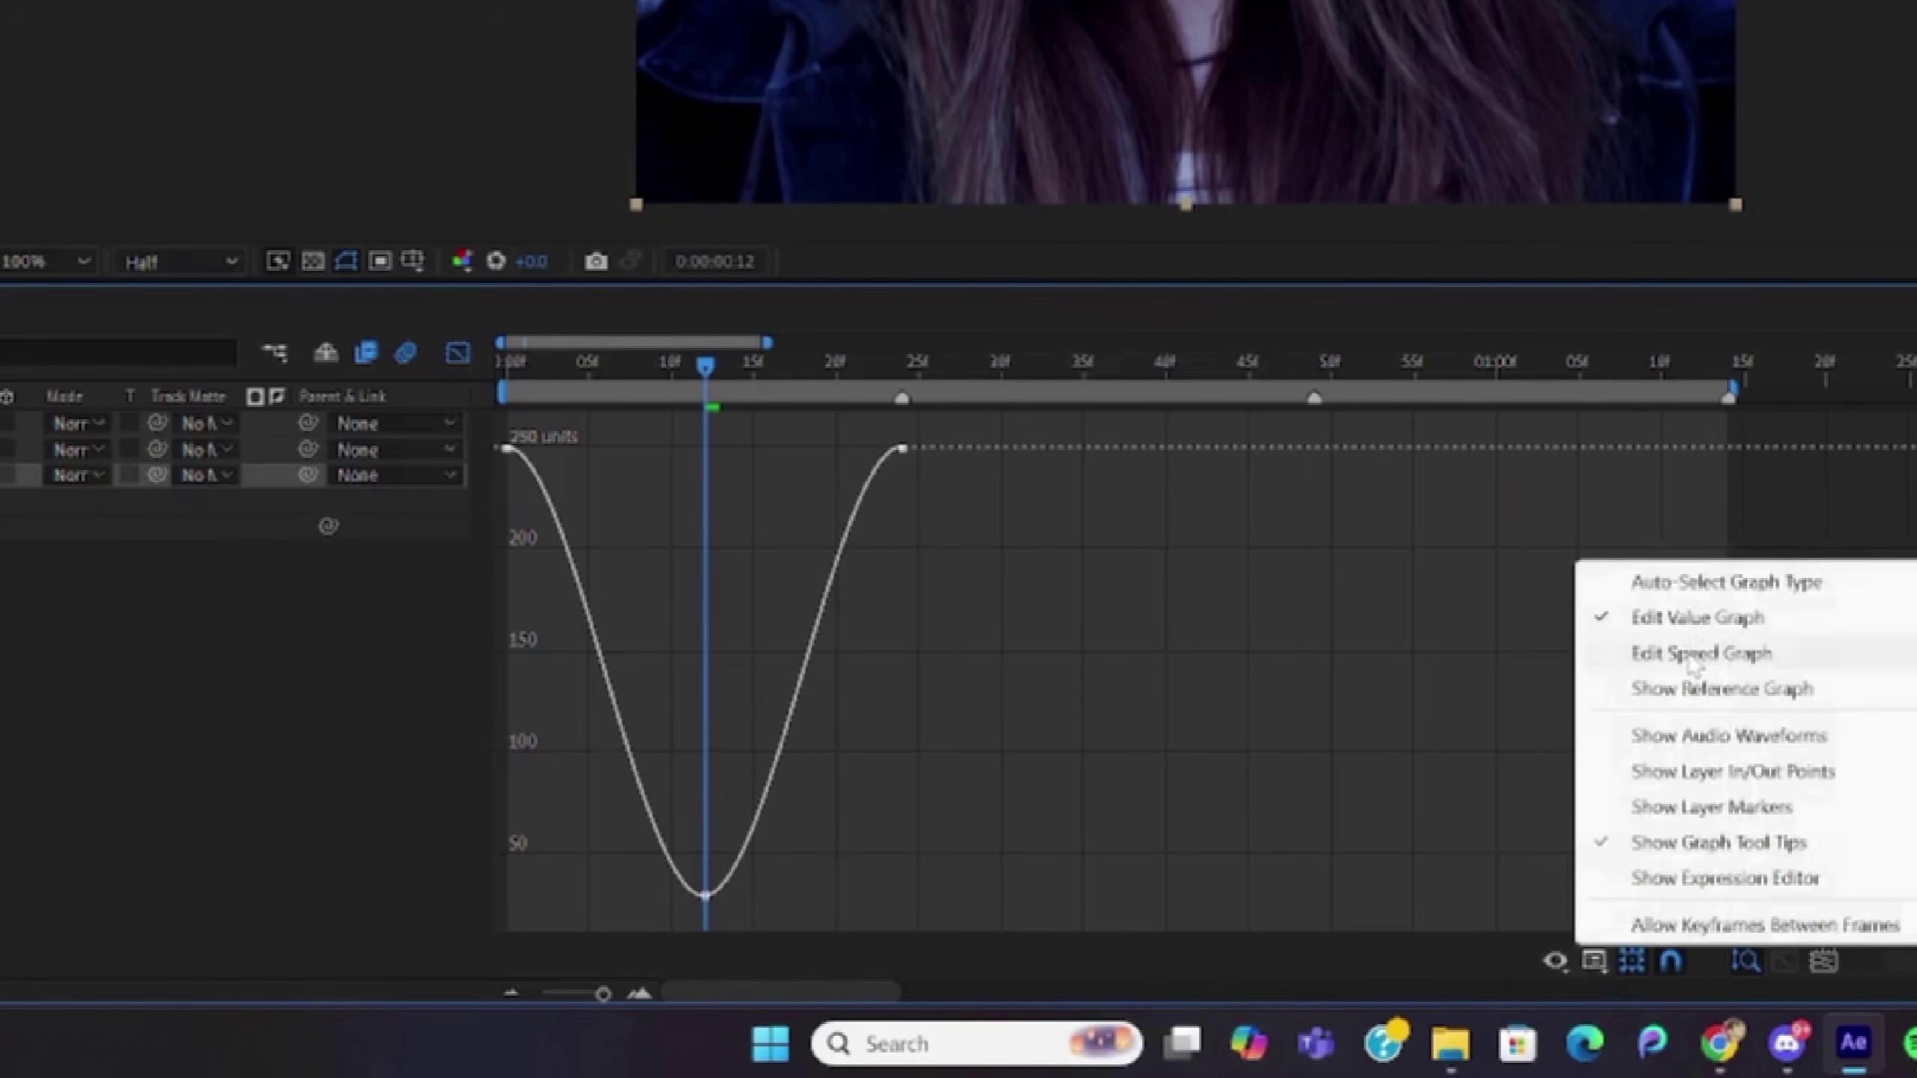
pyautogui.click(1077, 658)
pyautogui.moveTo(503, 430); pyautogui.dragTo(664, 886)
pyautogui.moveTo(602, 995); pyautogui.dragTo(606, 995)
pyautogui.moveTo(649, 448); pyautogui.dragTo(526, 895)
pyautogui.moveTo(789, 896); pyautogui.dragTo(649, 891)
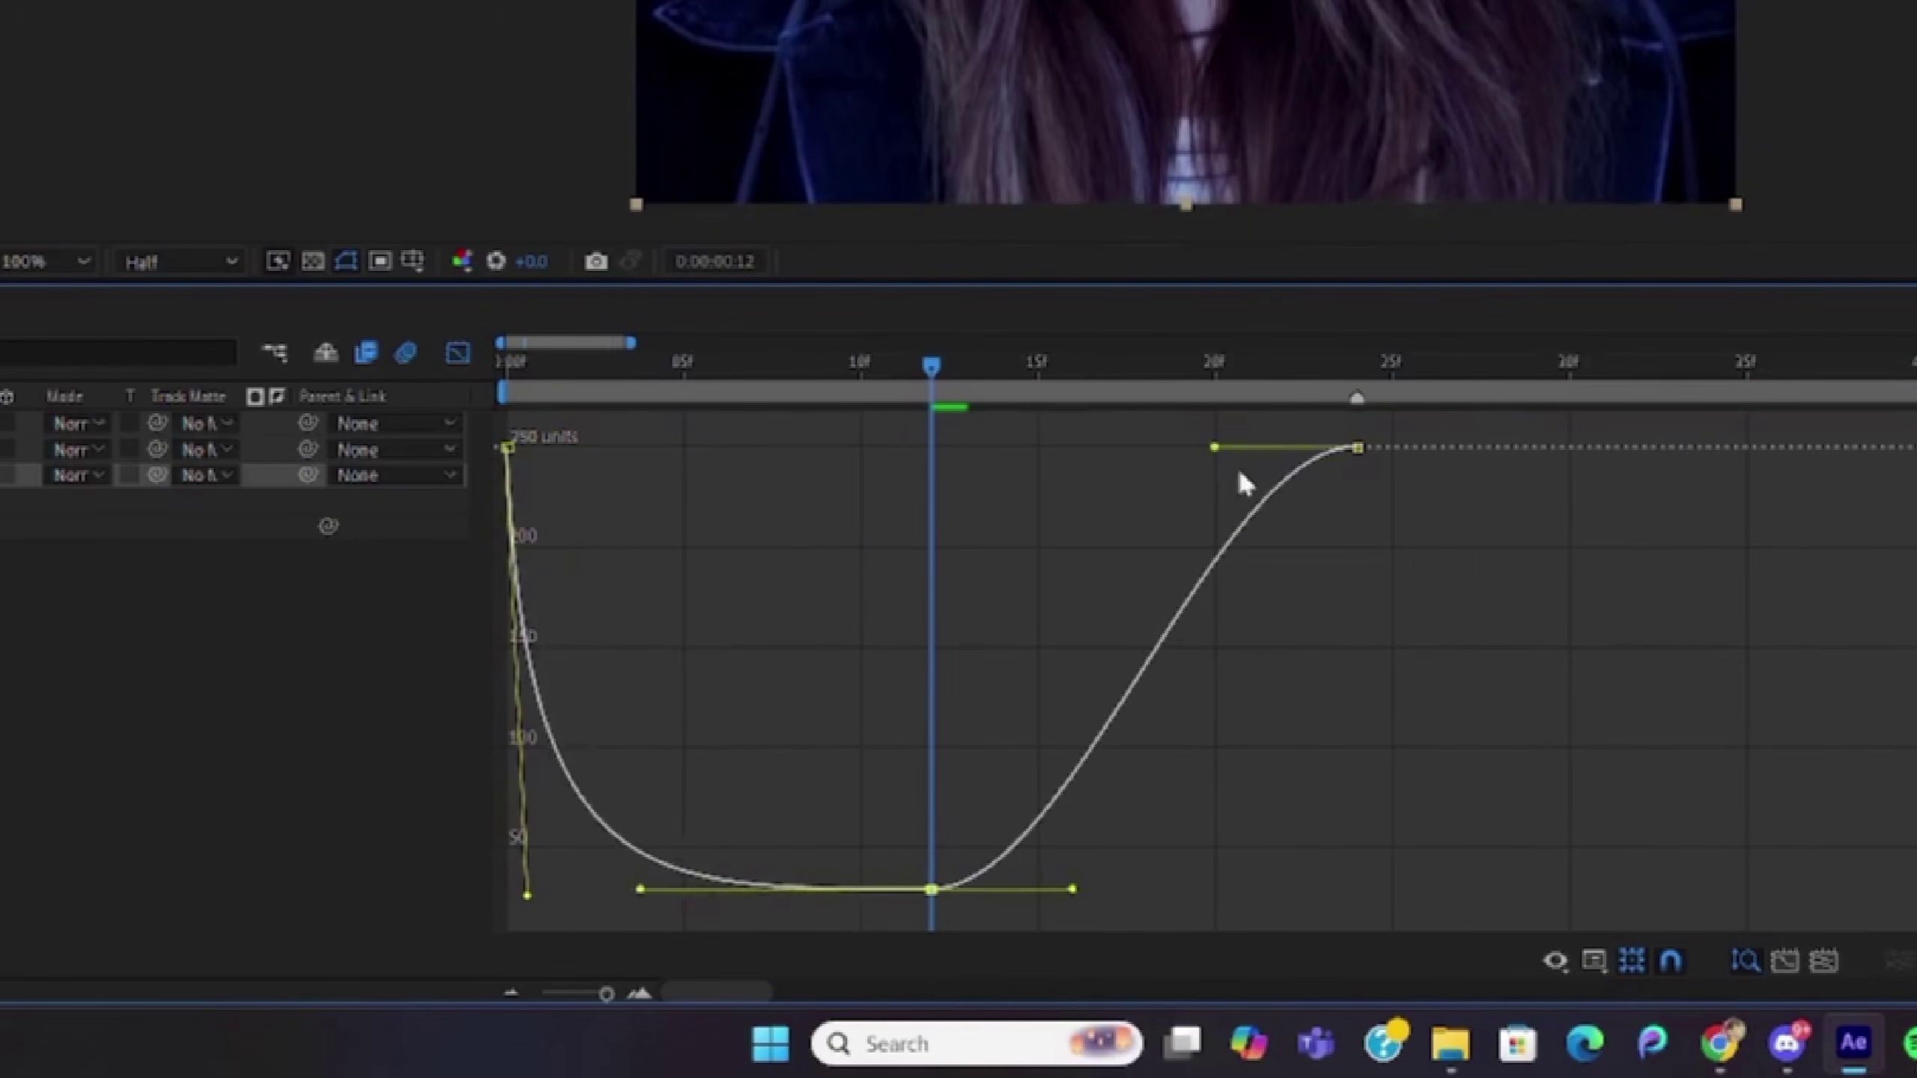
pyautogui.moveTo(1215, 447); pyautogui.dragTo(1335, 872)
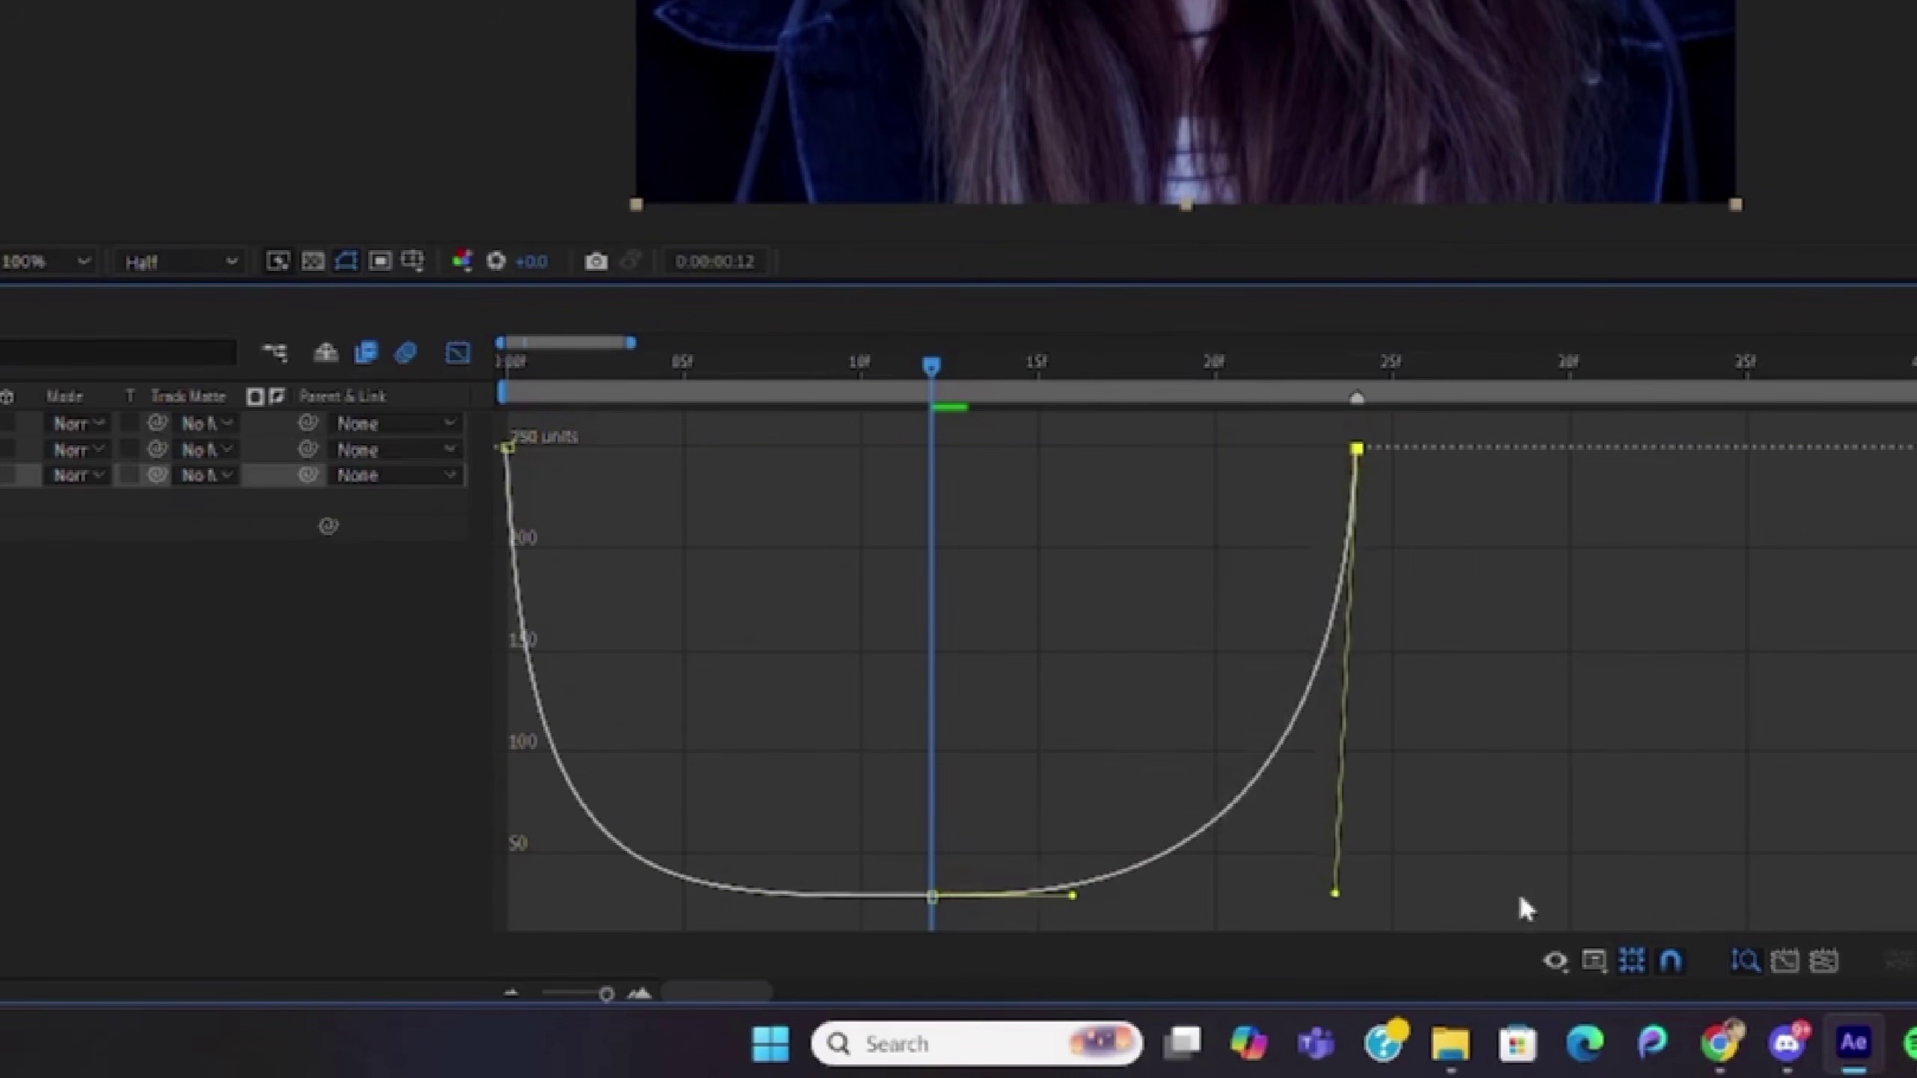
pyautogui.moveTo(1072, 895); pyautogui.dragTo(1204, 902)
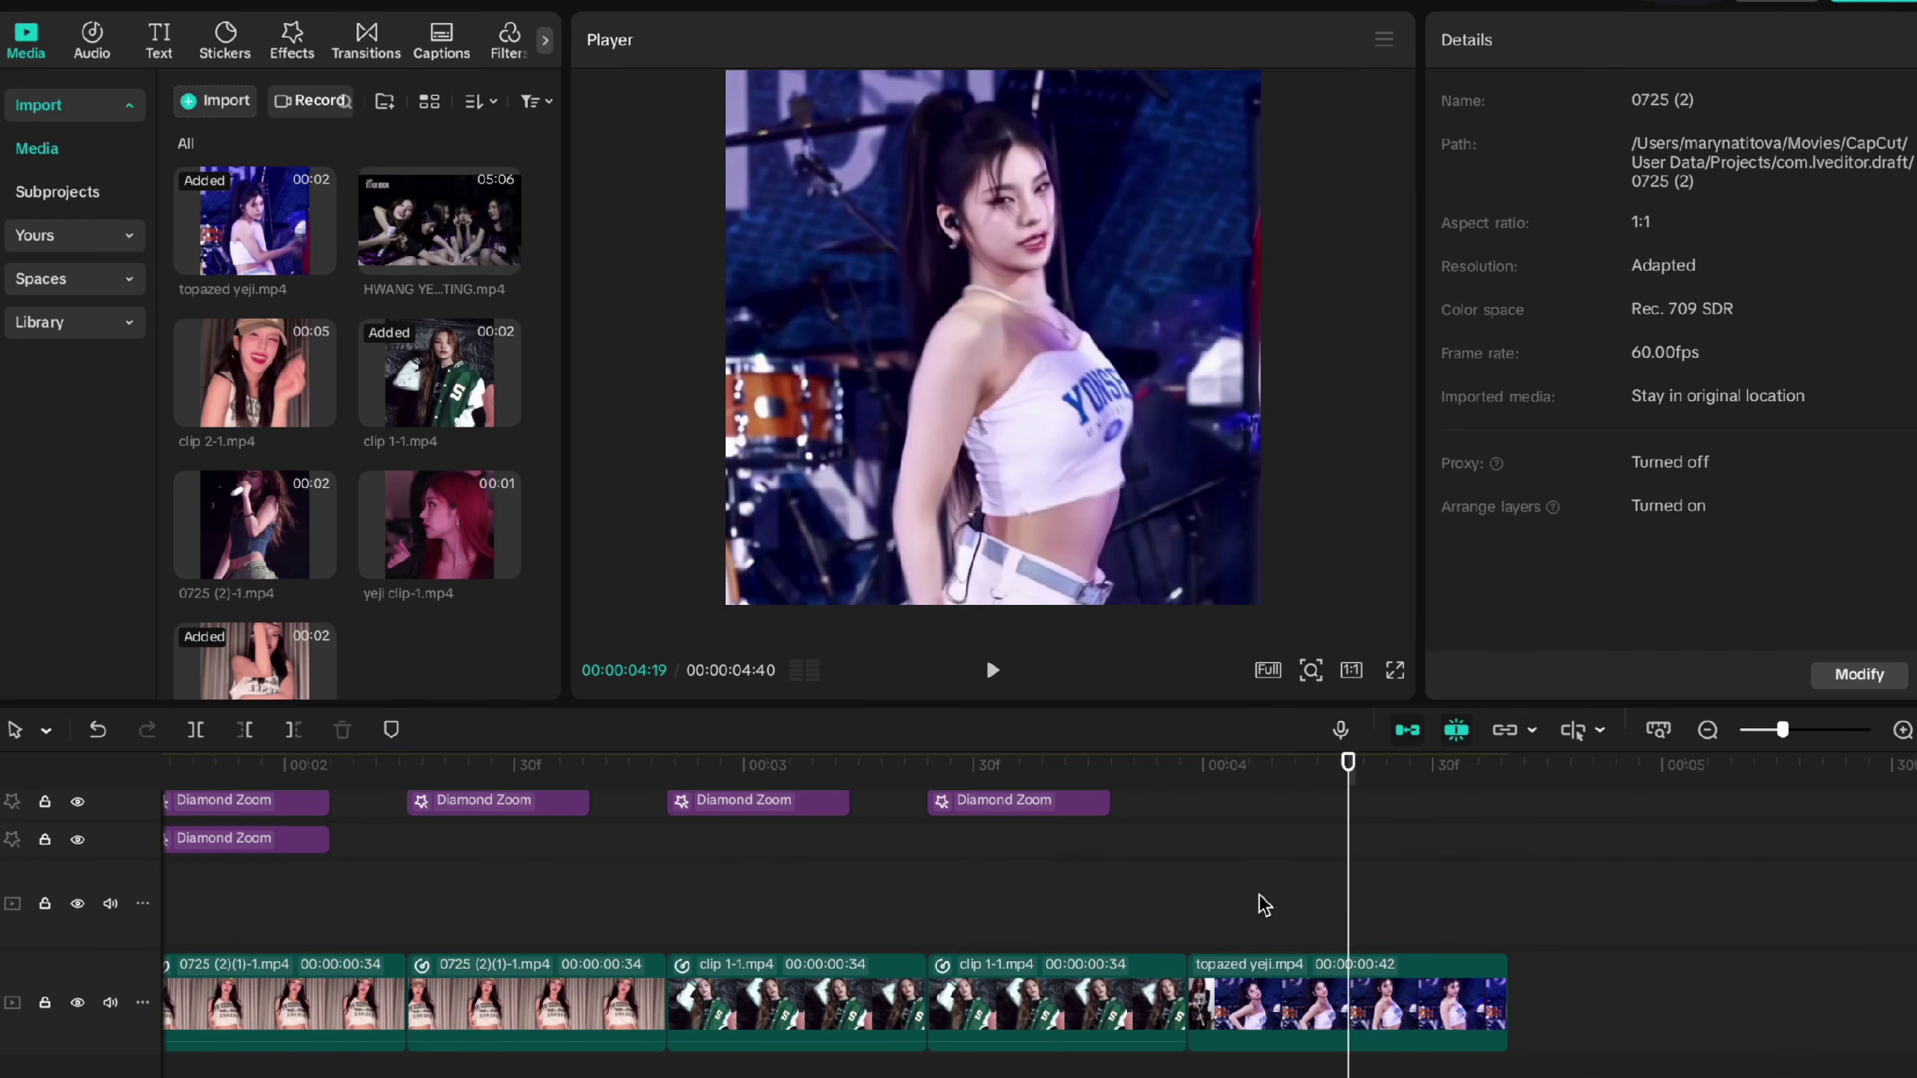
# Step: Switch to CapCut, select the topazed yeji.mp4 clip and look through its Standard, Velocity effects and Curve speed options
pyautogui.hscroll(3, 1264, 904)
pyautogui.scroll(3, 1264, 905)
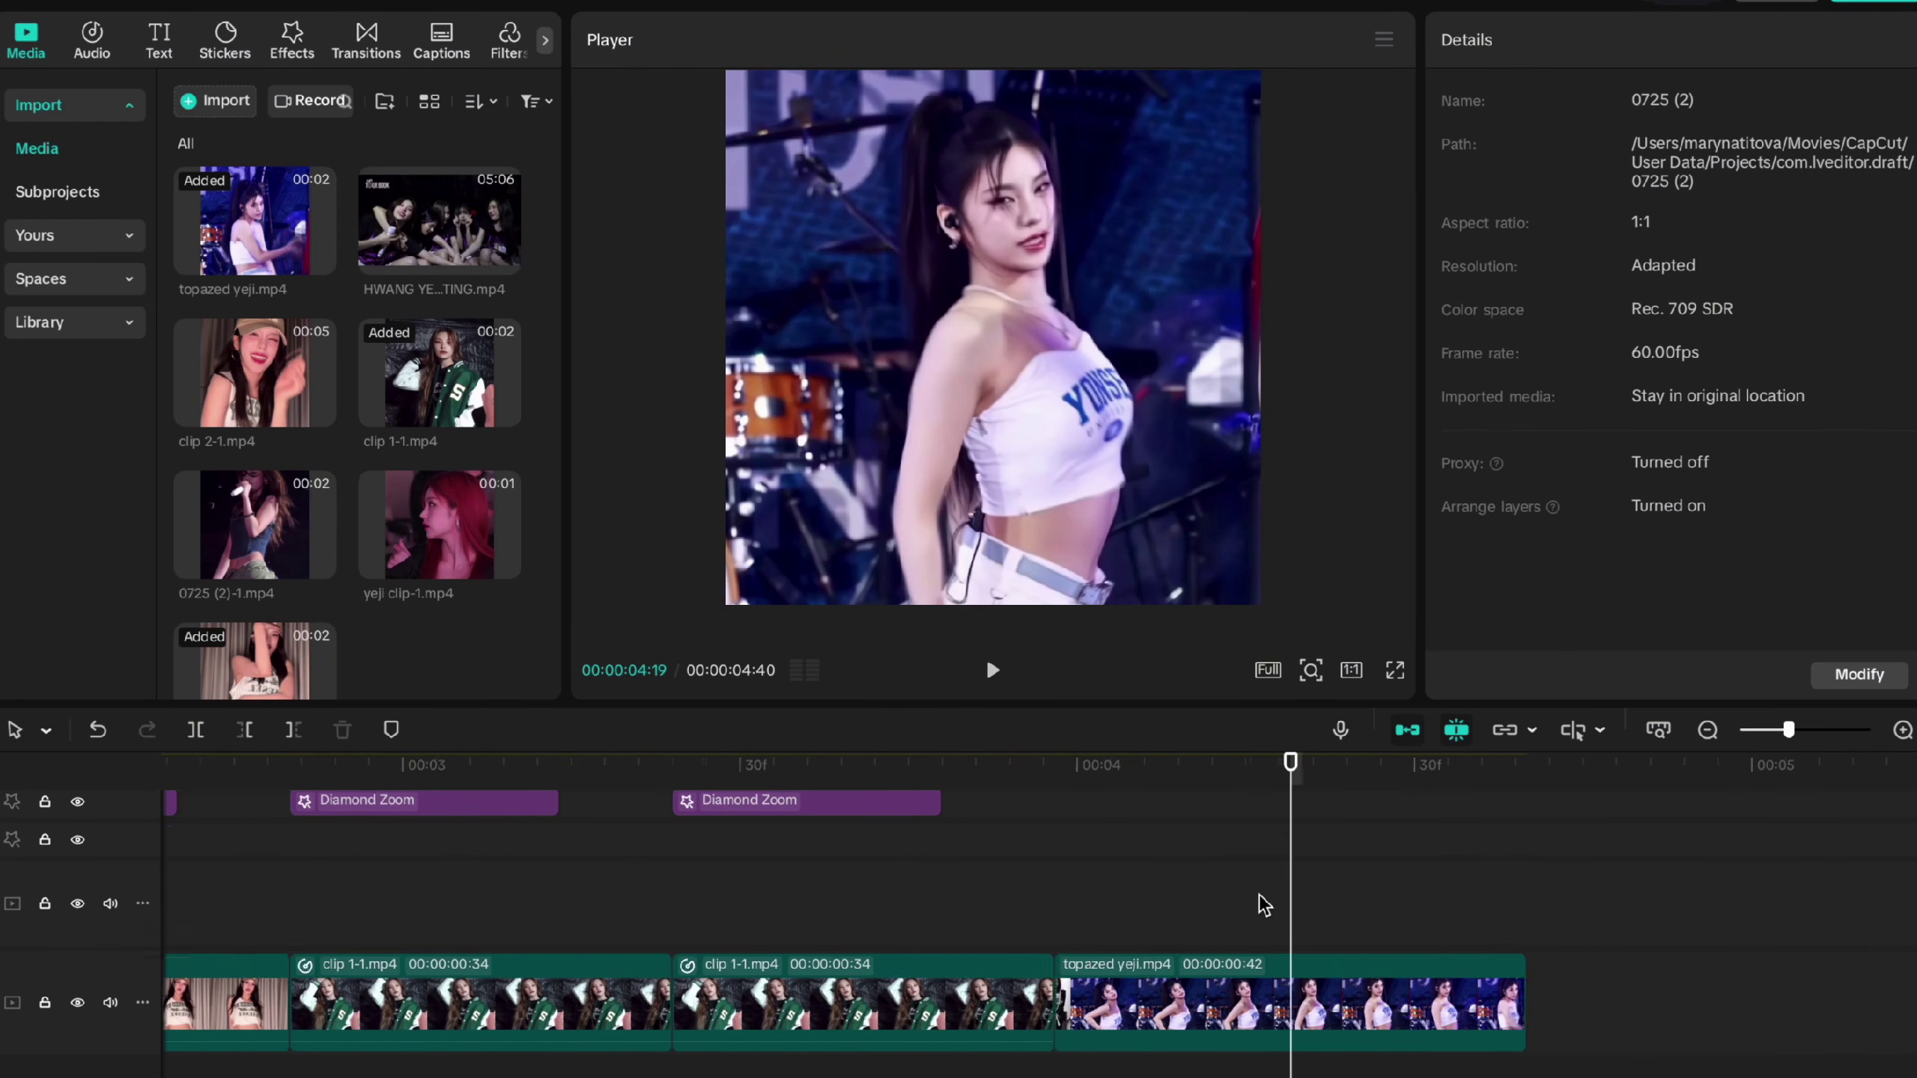
pyautogui.click(1230, 963)
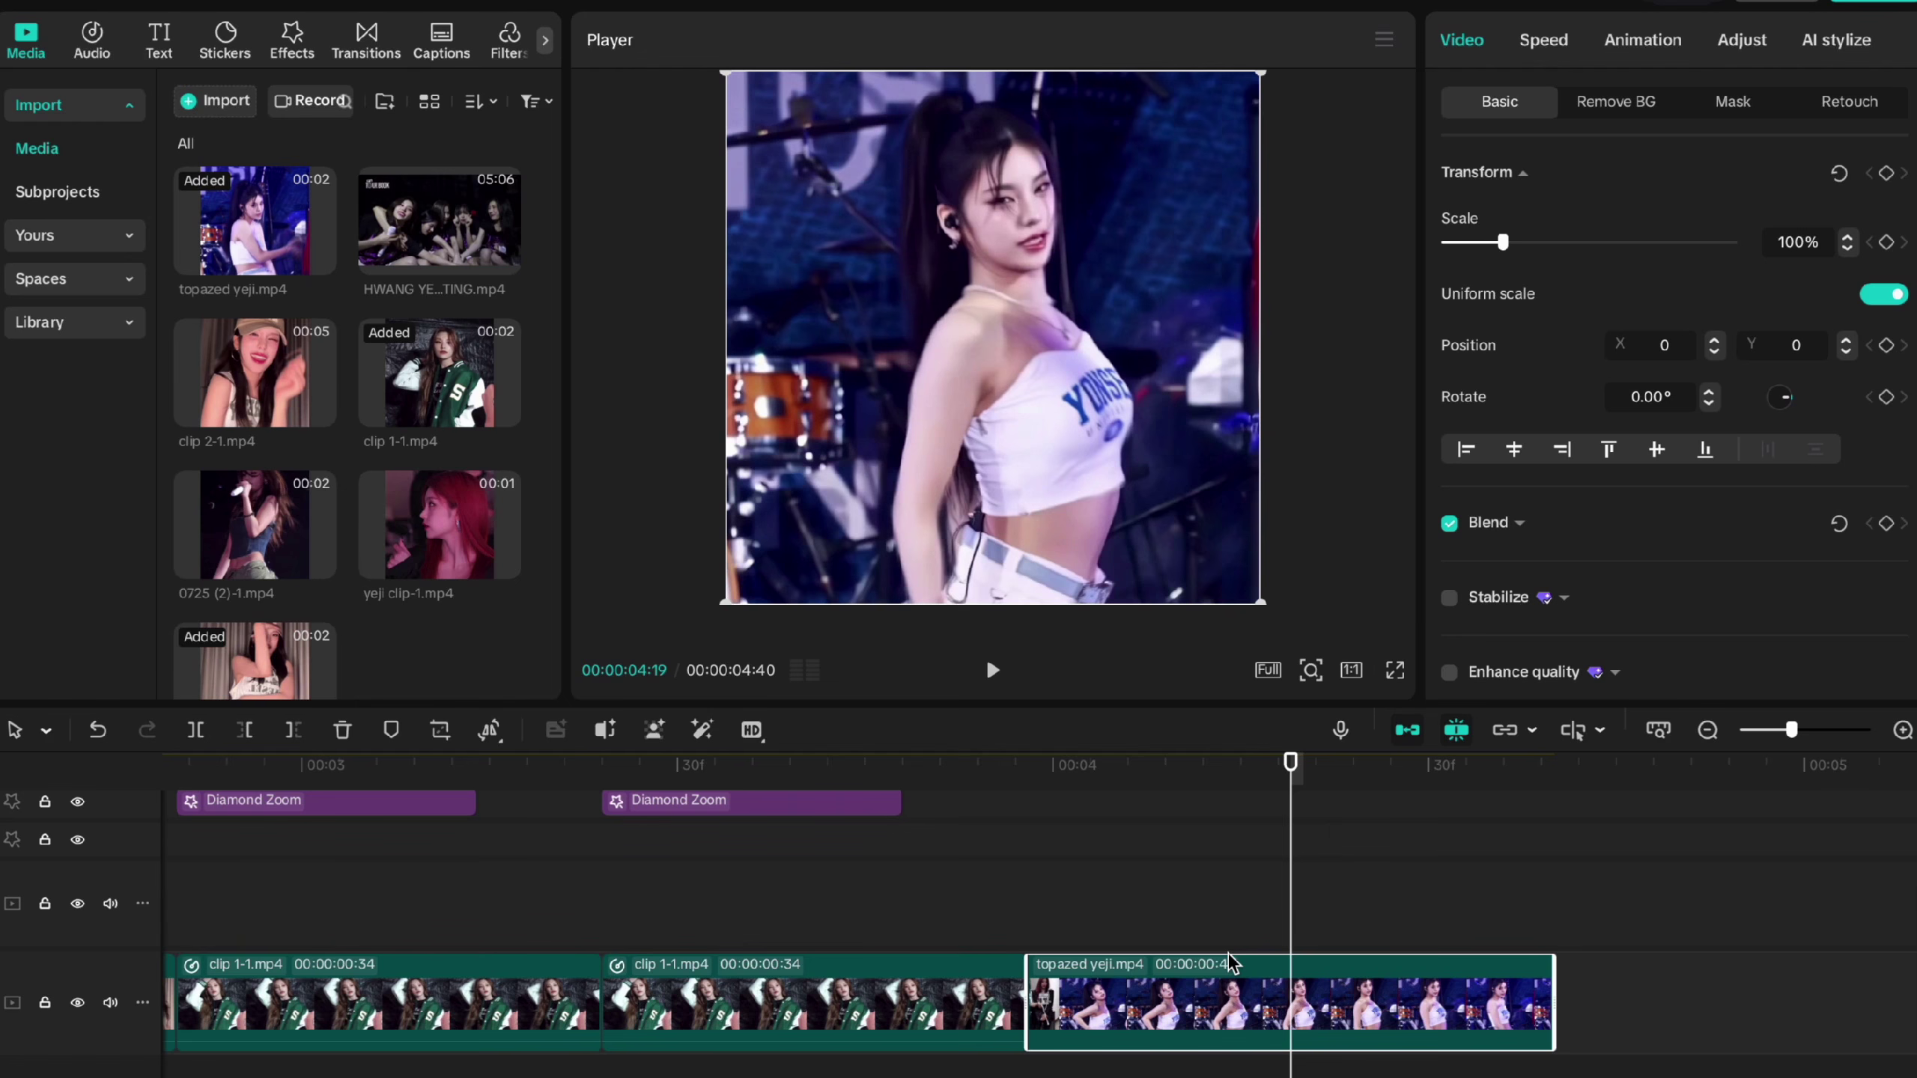
pyautogui.click(1546, 47)
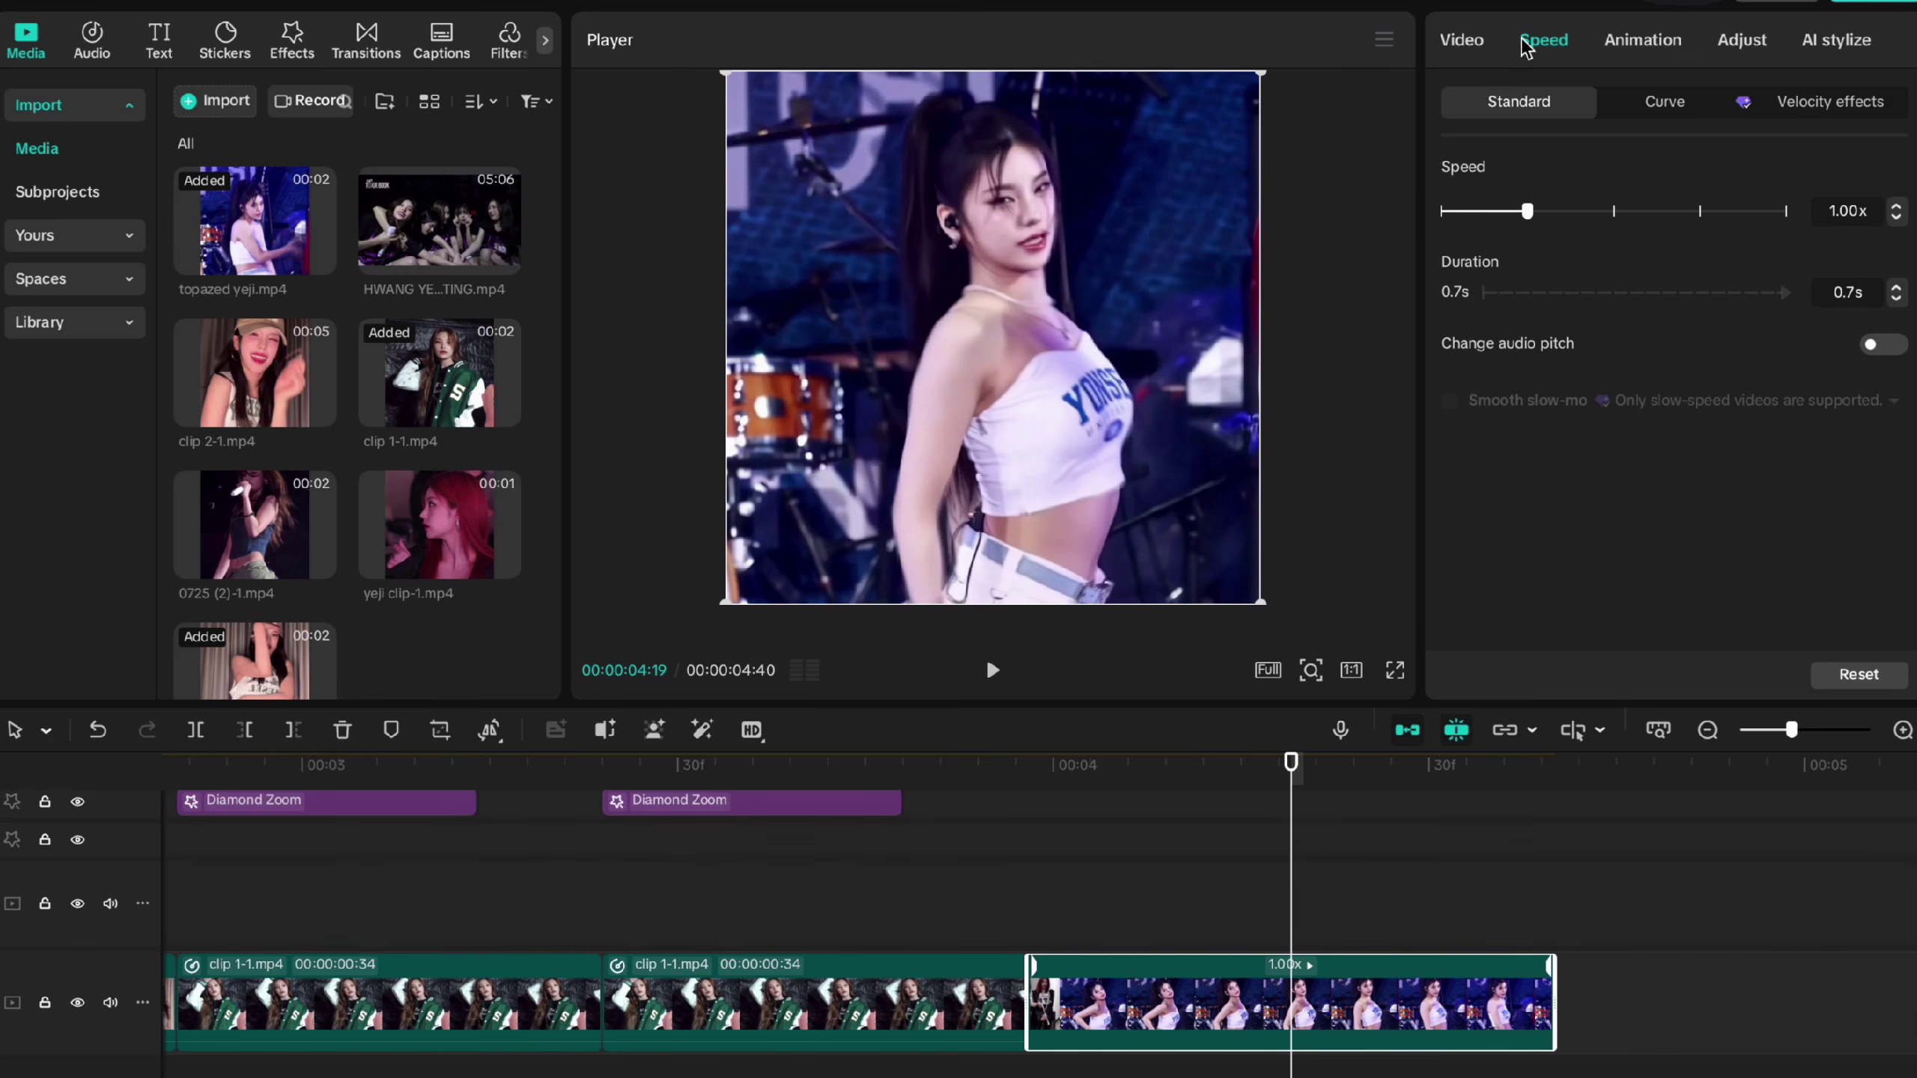
pyautogui.click(1462, 40)
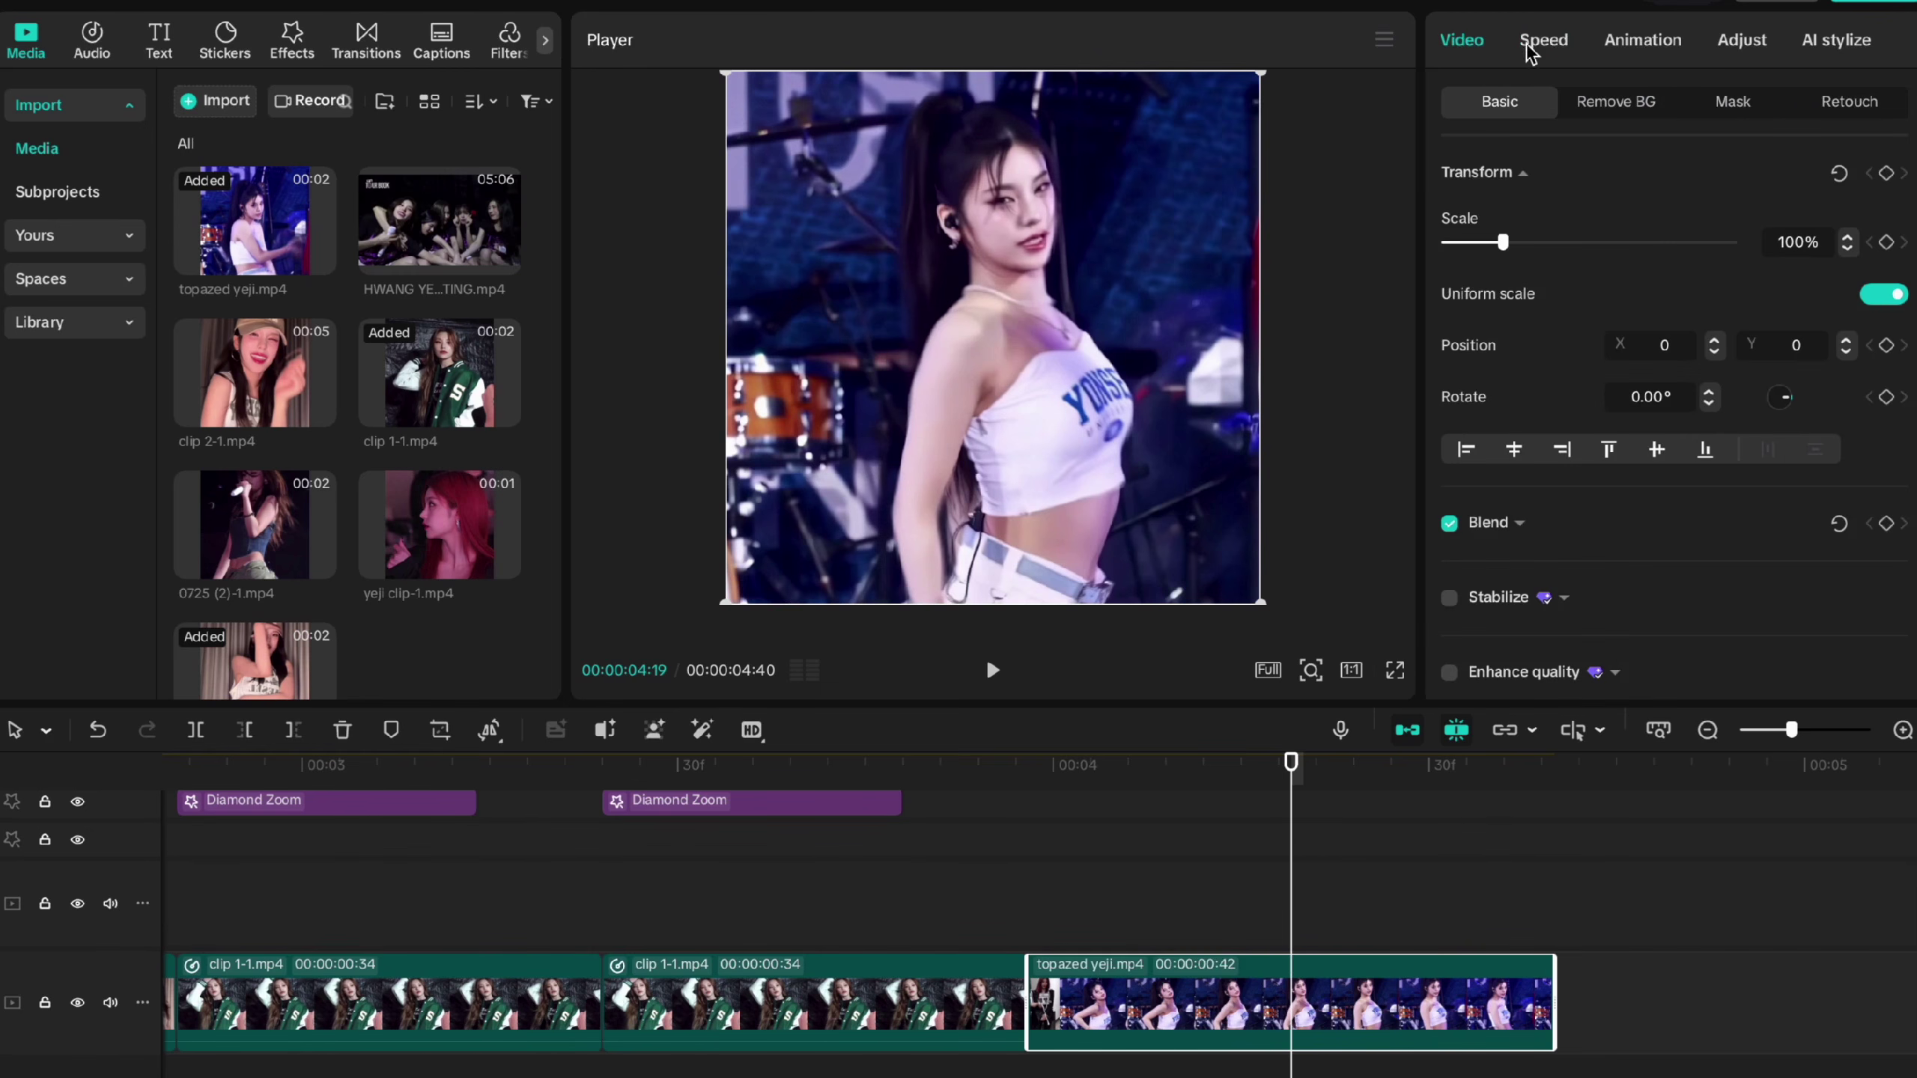
pyautogui.click(1529, 50)
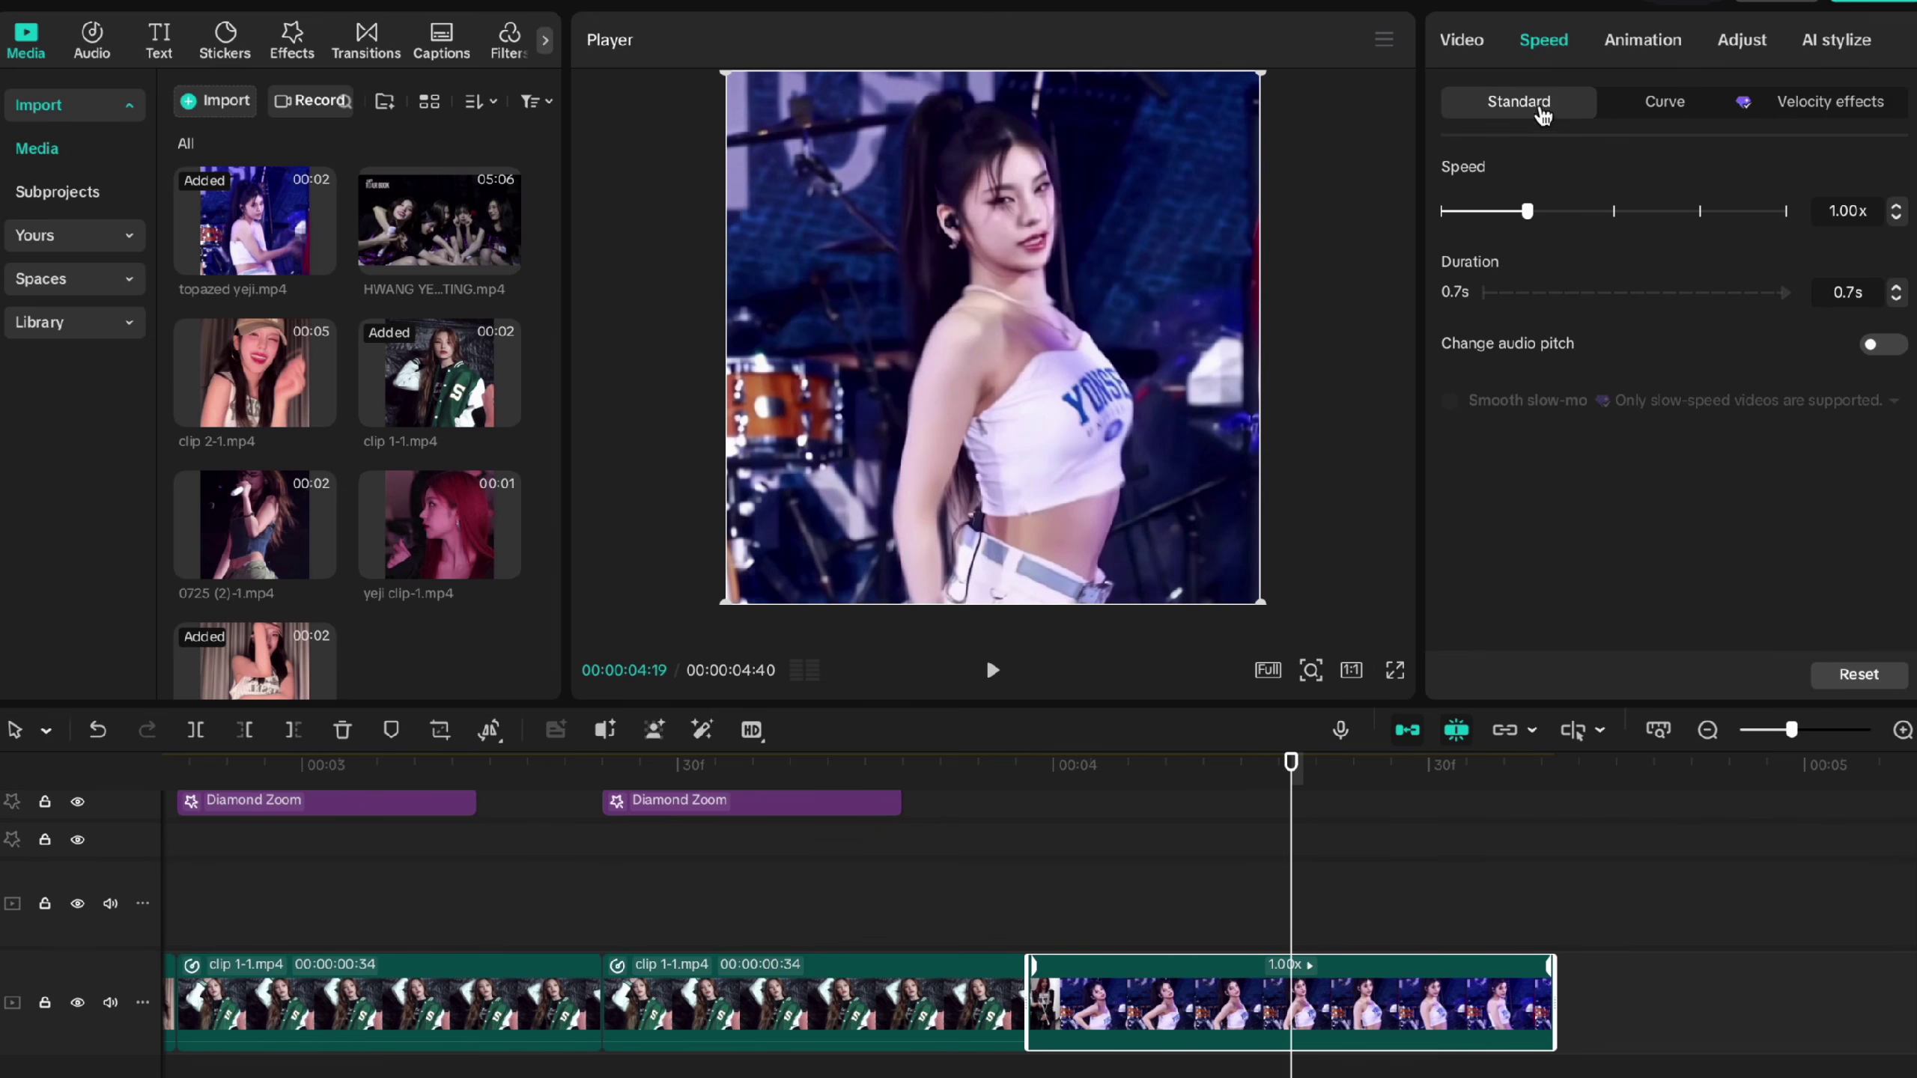
pyautogui.click(1668, 105)
pyautogui.click(1797, 120)
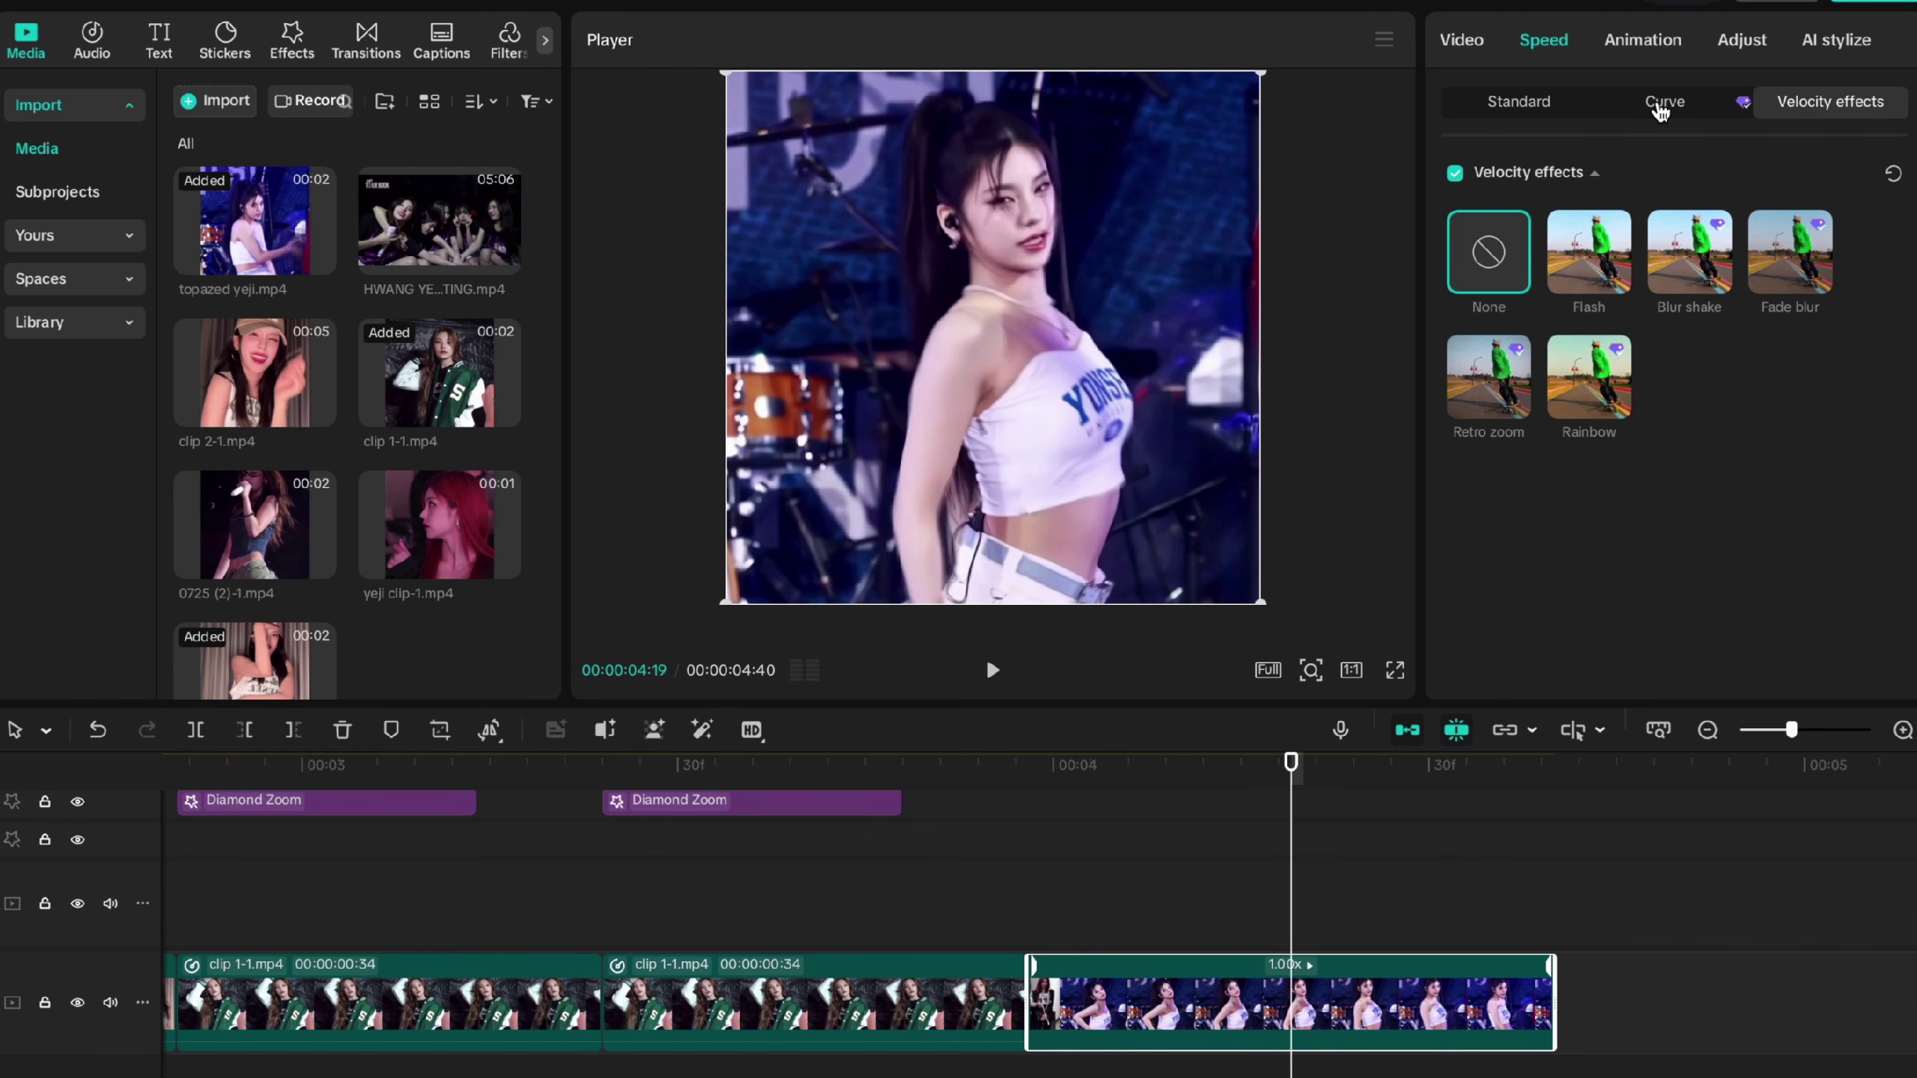
pyautogui.click(1660, 110)
pyautogui.click(1521, 109)
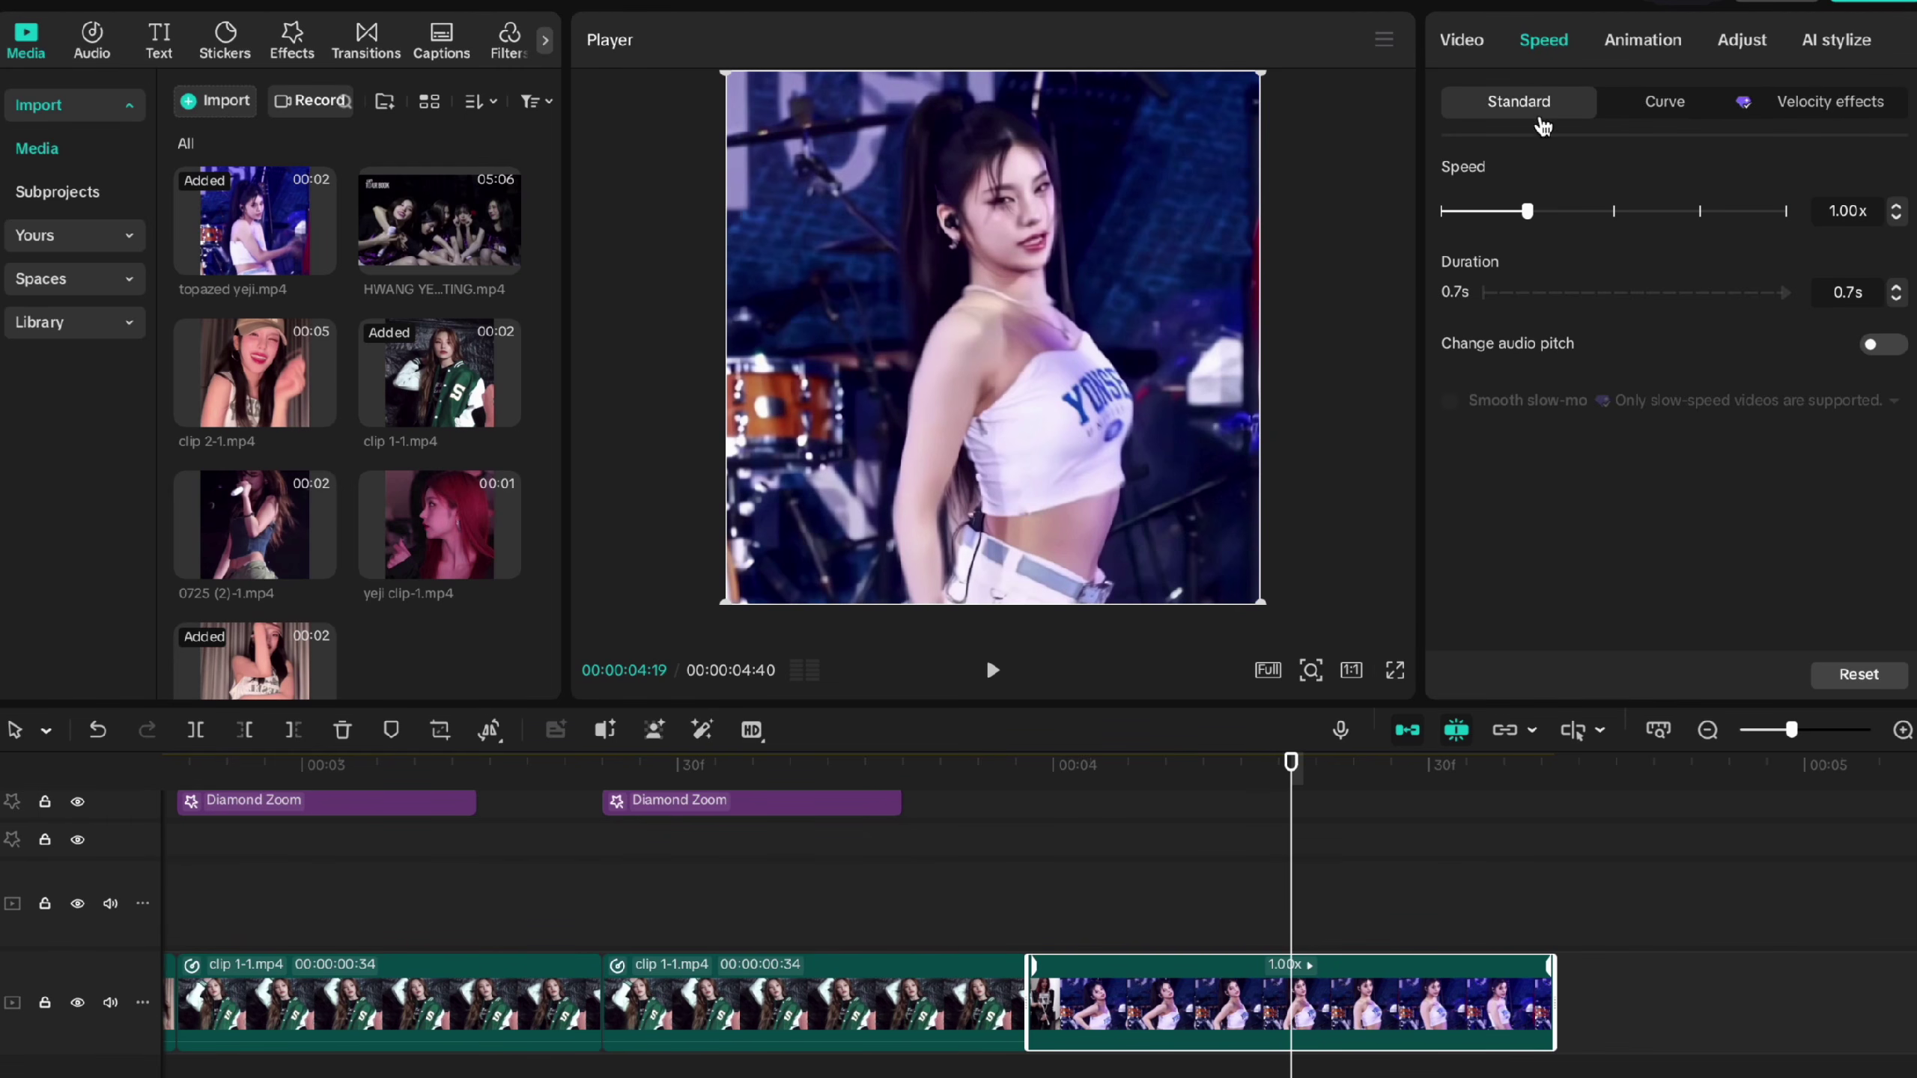
pyautogui.click(1634, 113)
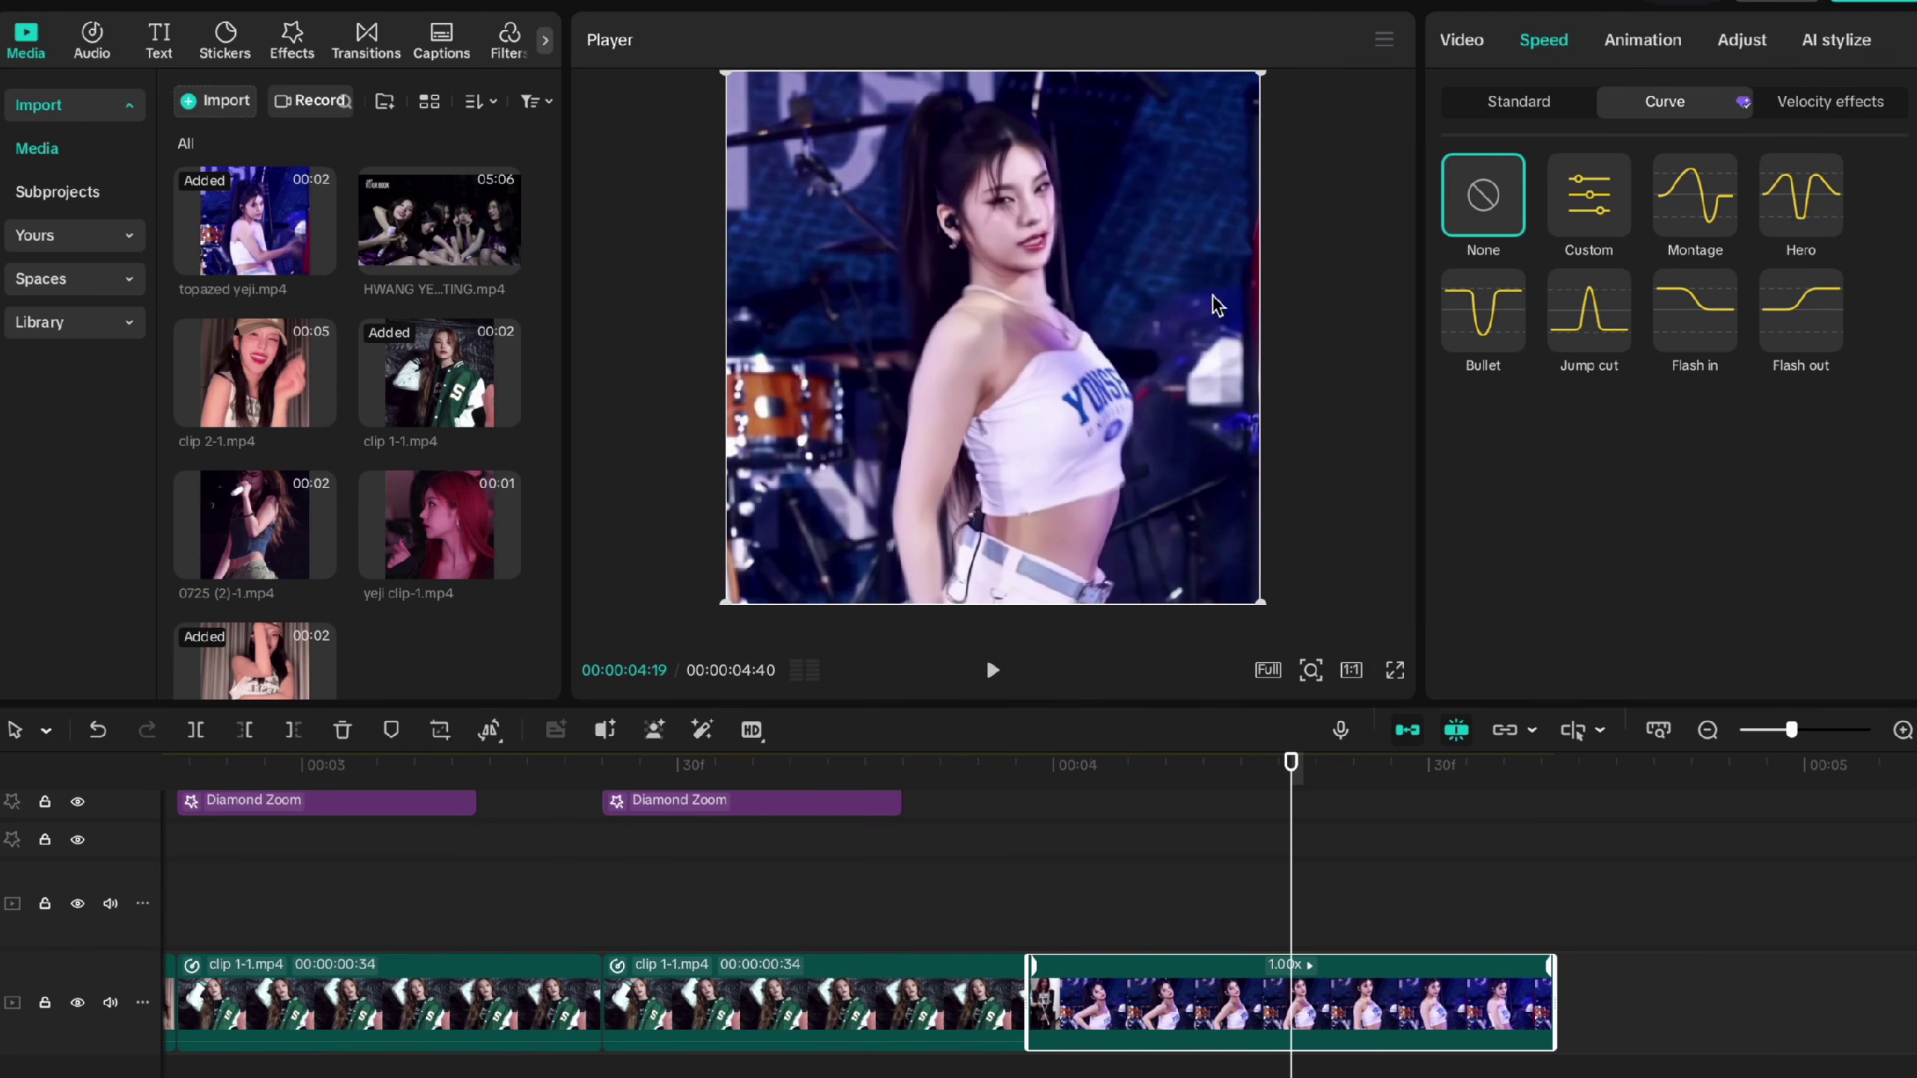
# Step: Scrub through the selected clip from its start, past its middle, to its end
pyautogui.click(1028, 780)
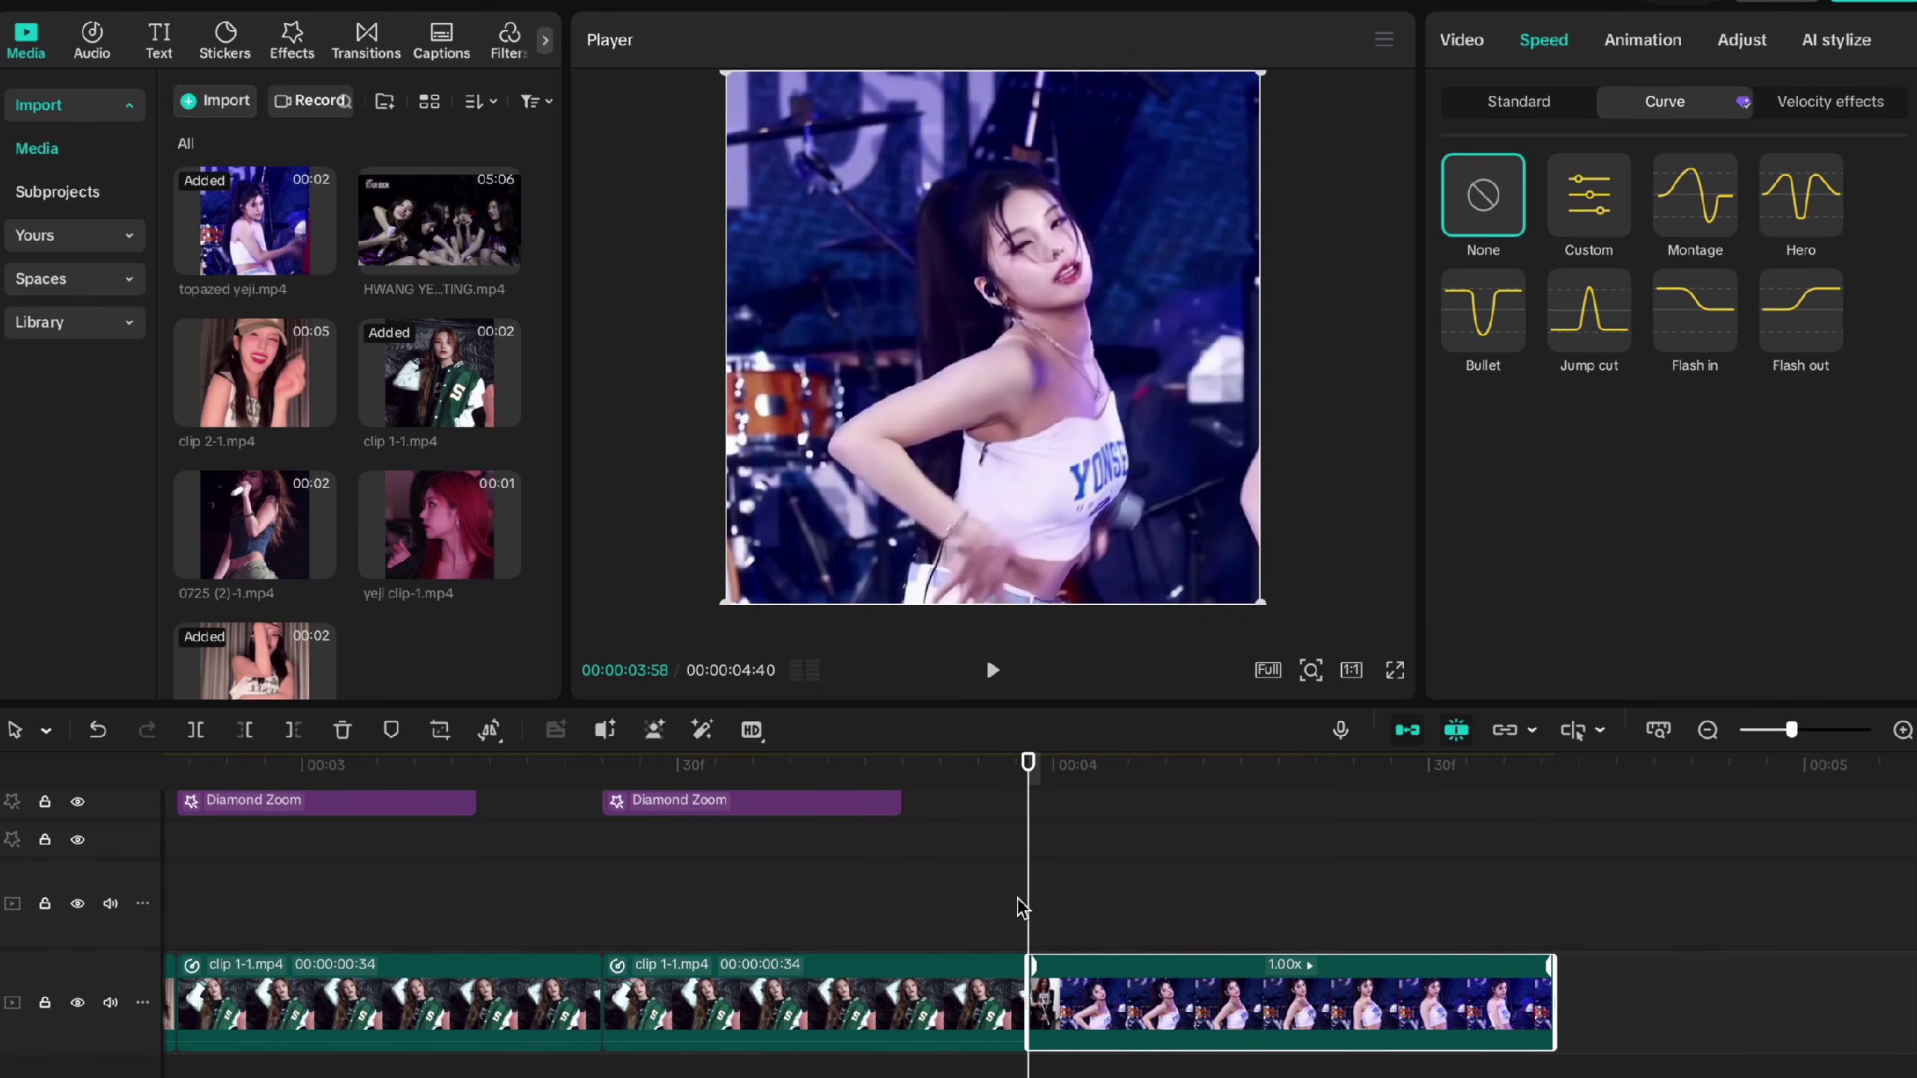
pyautogui.moveTo(1030, 806)
pyautogui.mouseDown()
pyautogui.moveTo(1547, 856)
pyautogui.moveTo(1035, 764)
pyautogui.moveTo(1033, 779)
pyautogui.mouseUp()
pyautogui.click(1301, 782)
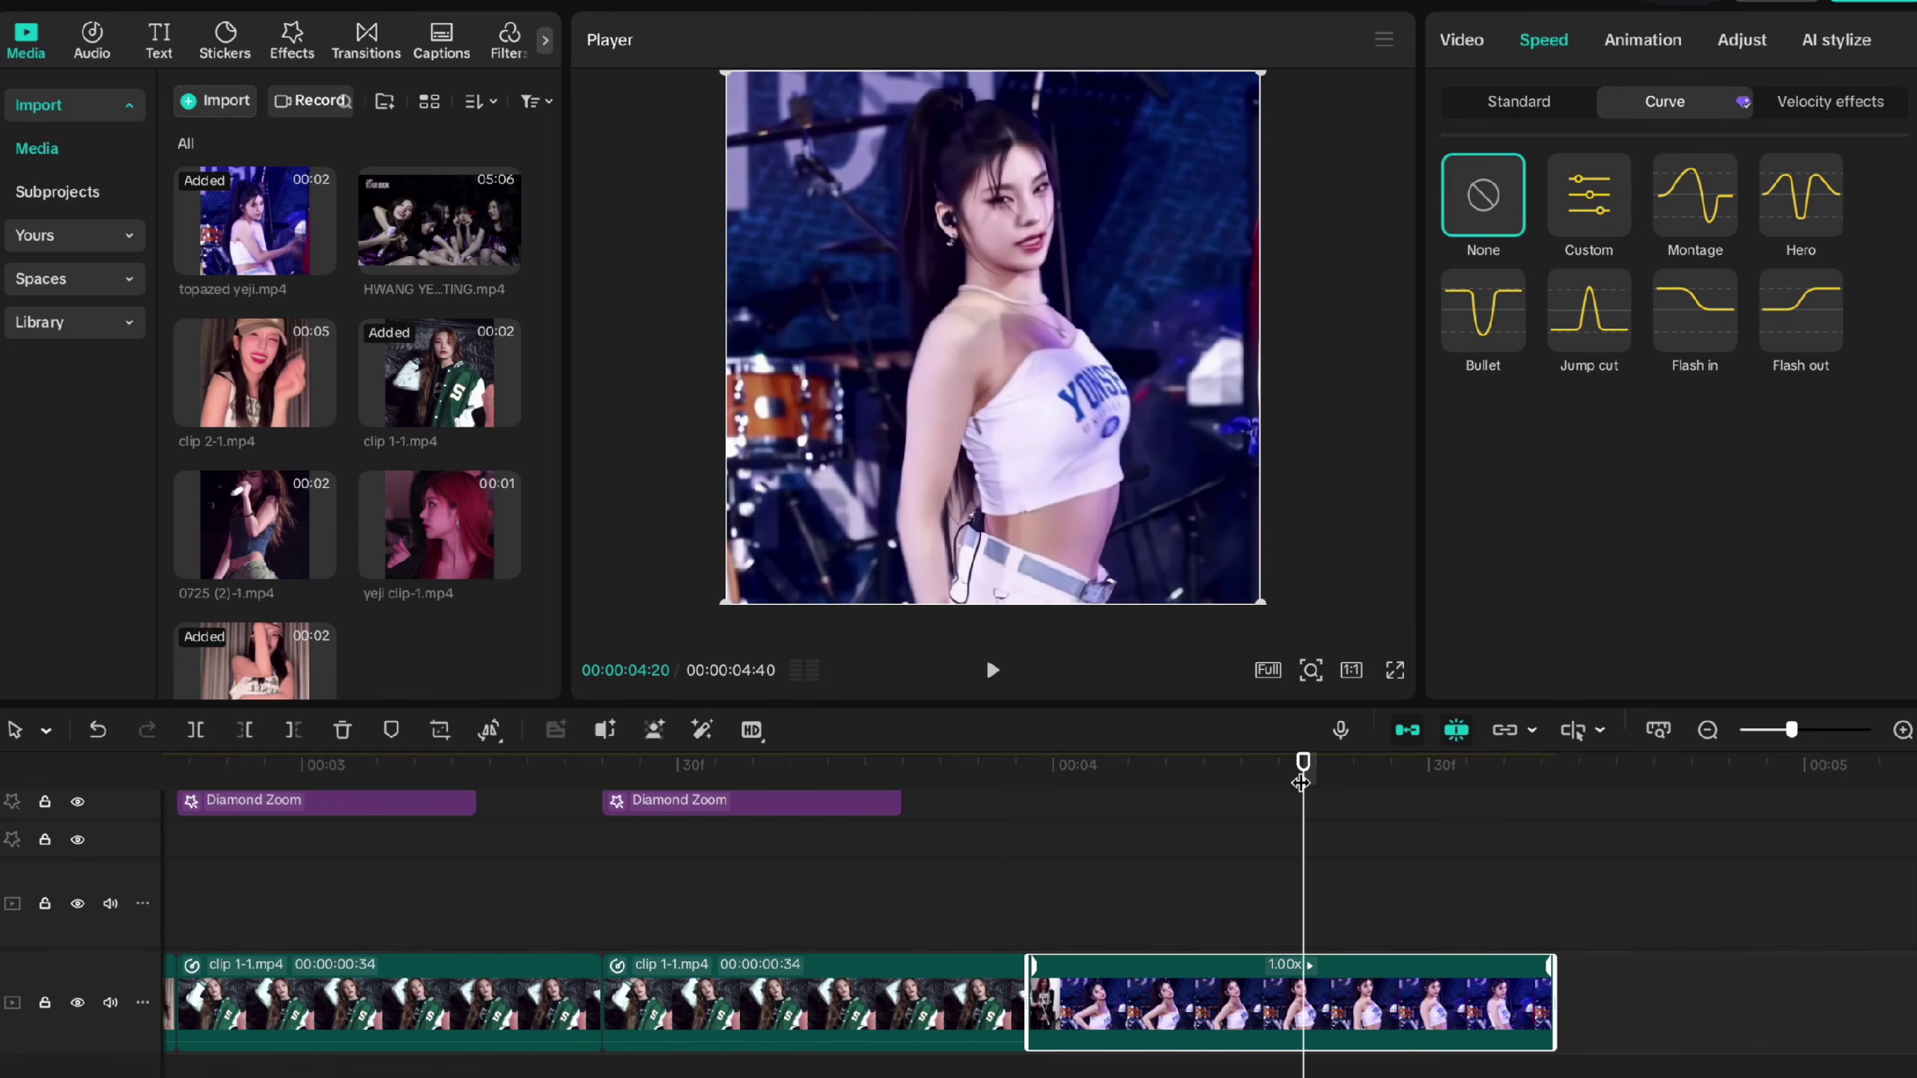
pyautogui.moveTo(1301, 783); pyautogui.dragTo(1570, 766)
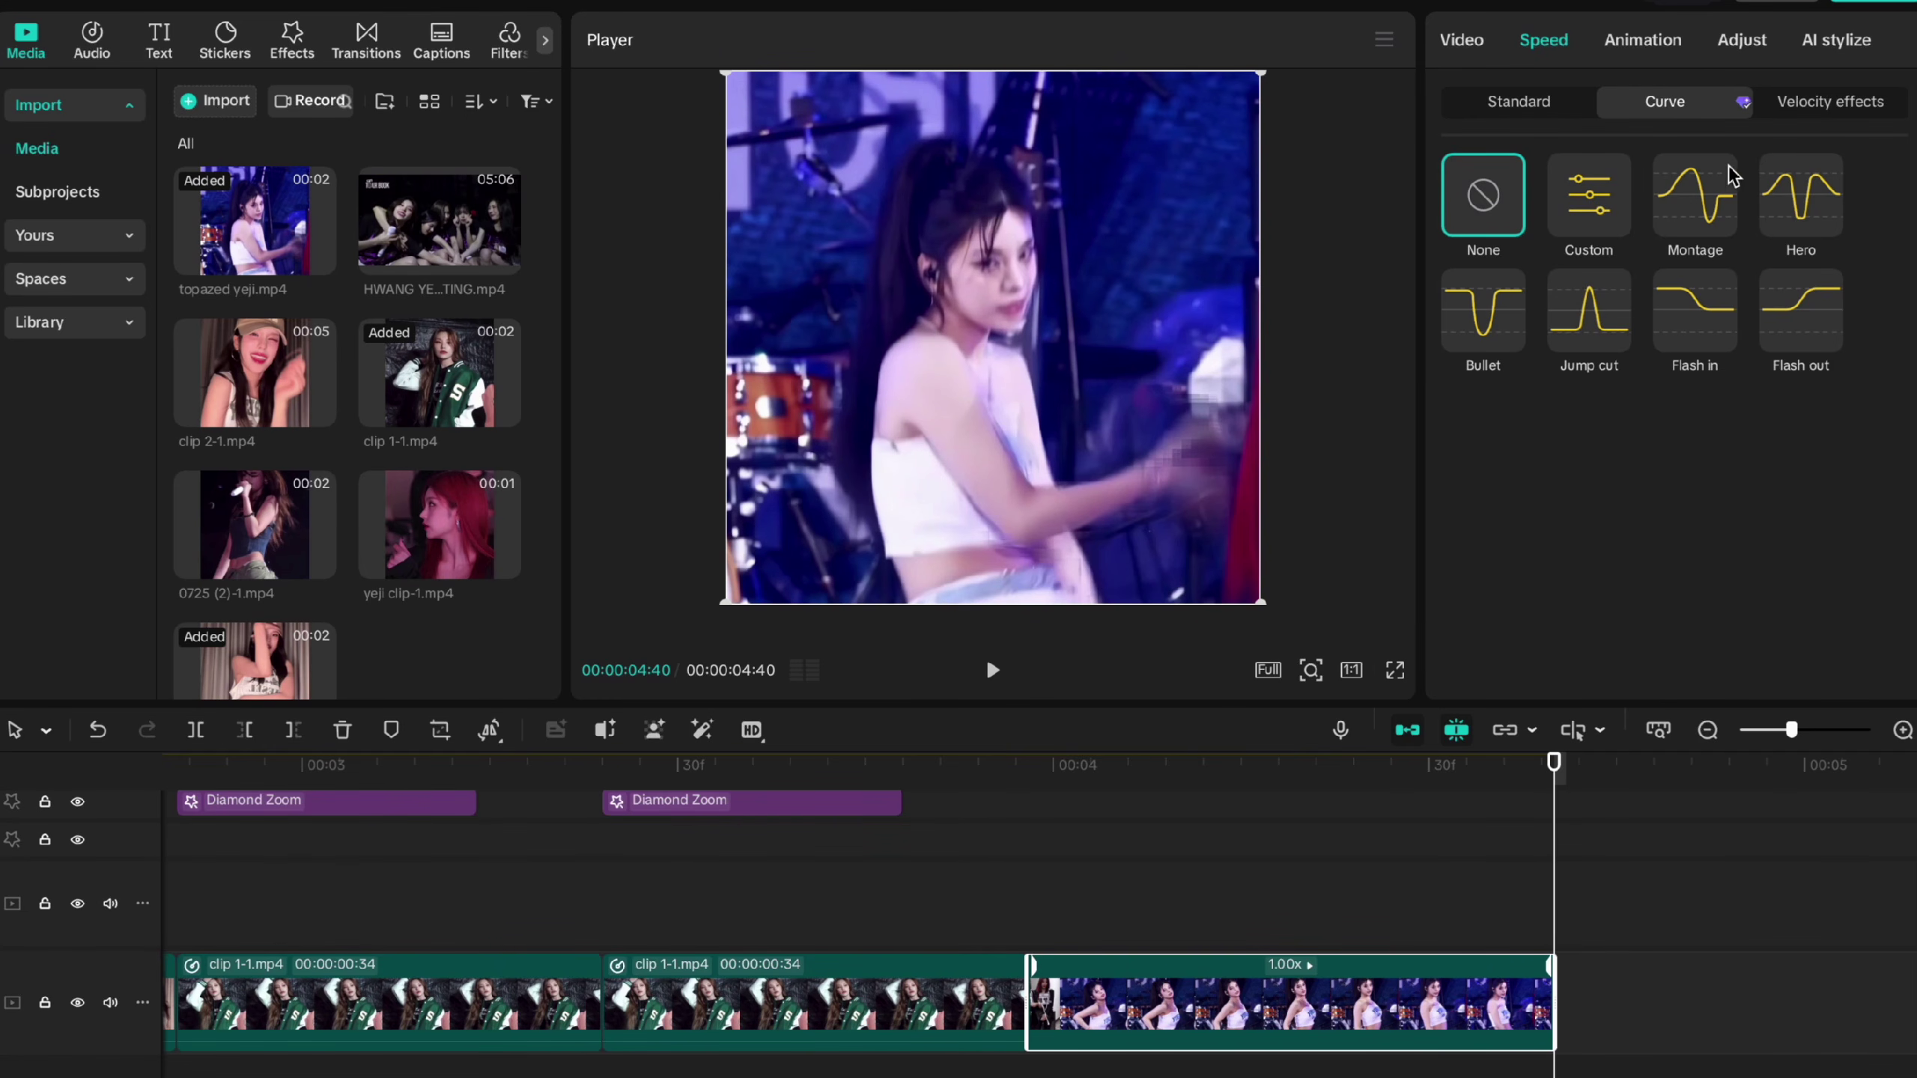
# Step: Try a Custom speed curve on the clip and constant speeds of 0.55x and 1.69x, returning to 1.00x
pyautogui.click(1589, 205)
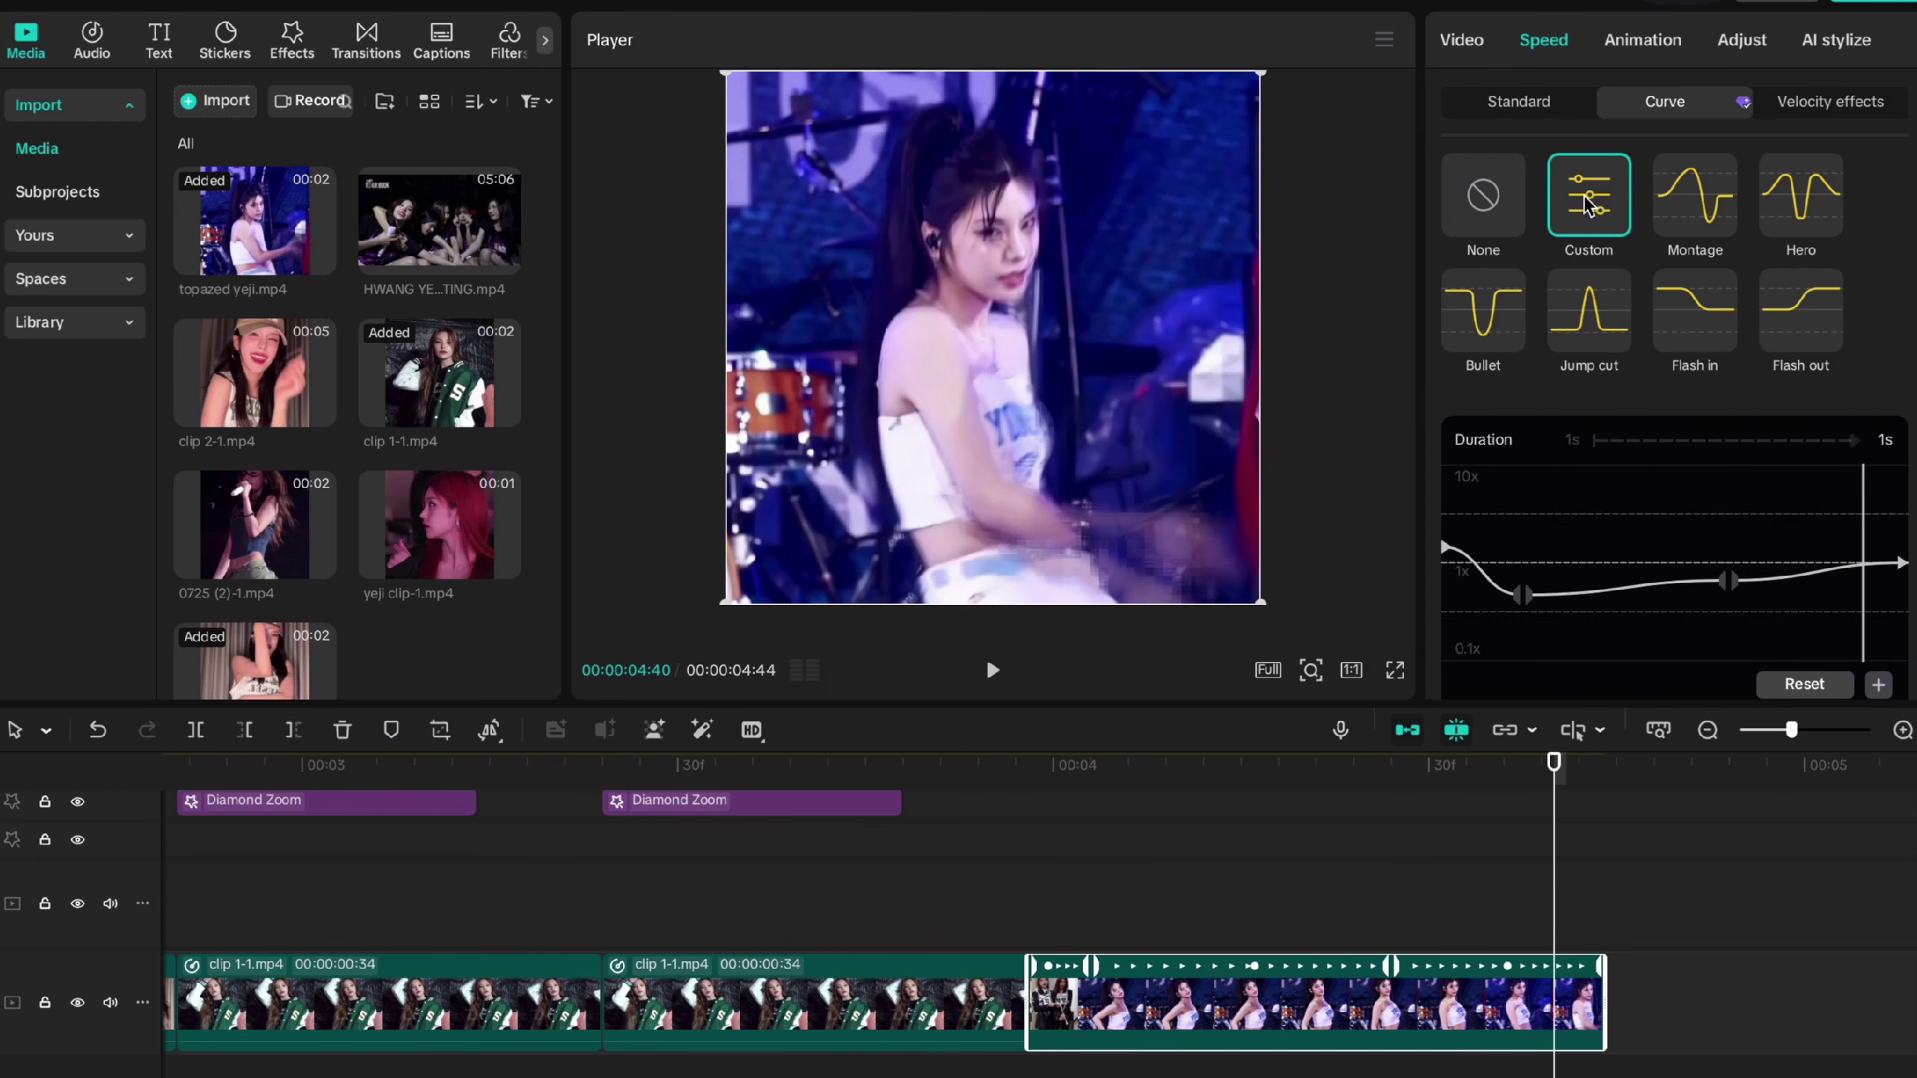
pyautogui.scroll(-1, 1605, 509)
pyautogui.scroll(1, 1763, 453)
pyautogui.click(1464, 105)
pyautogui.moveTo(1527, 211); pyautogui.dragTo(1484, 213)
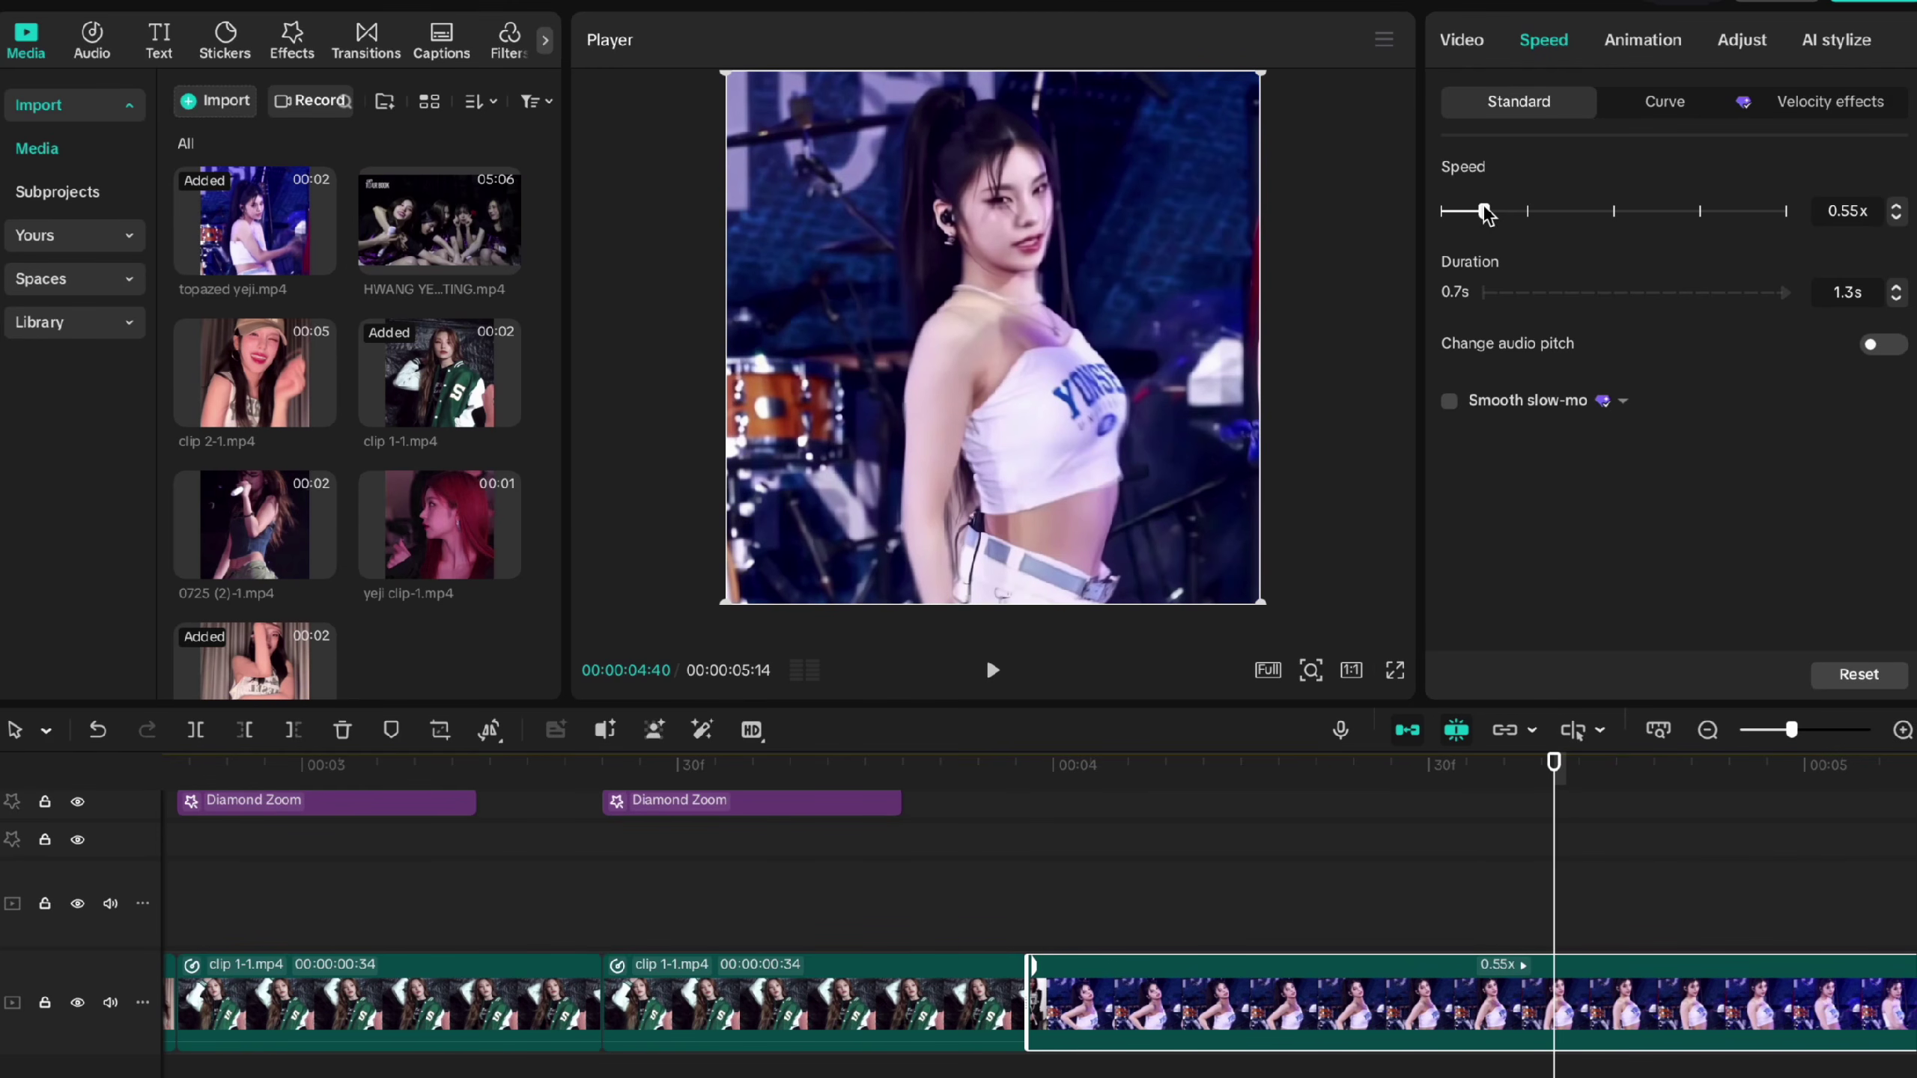
pyautogui.moveTo(1484, 213); pyautogui.dragTo(1588, 212)
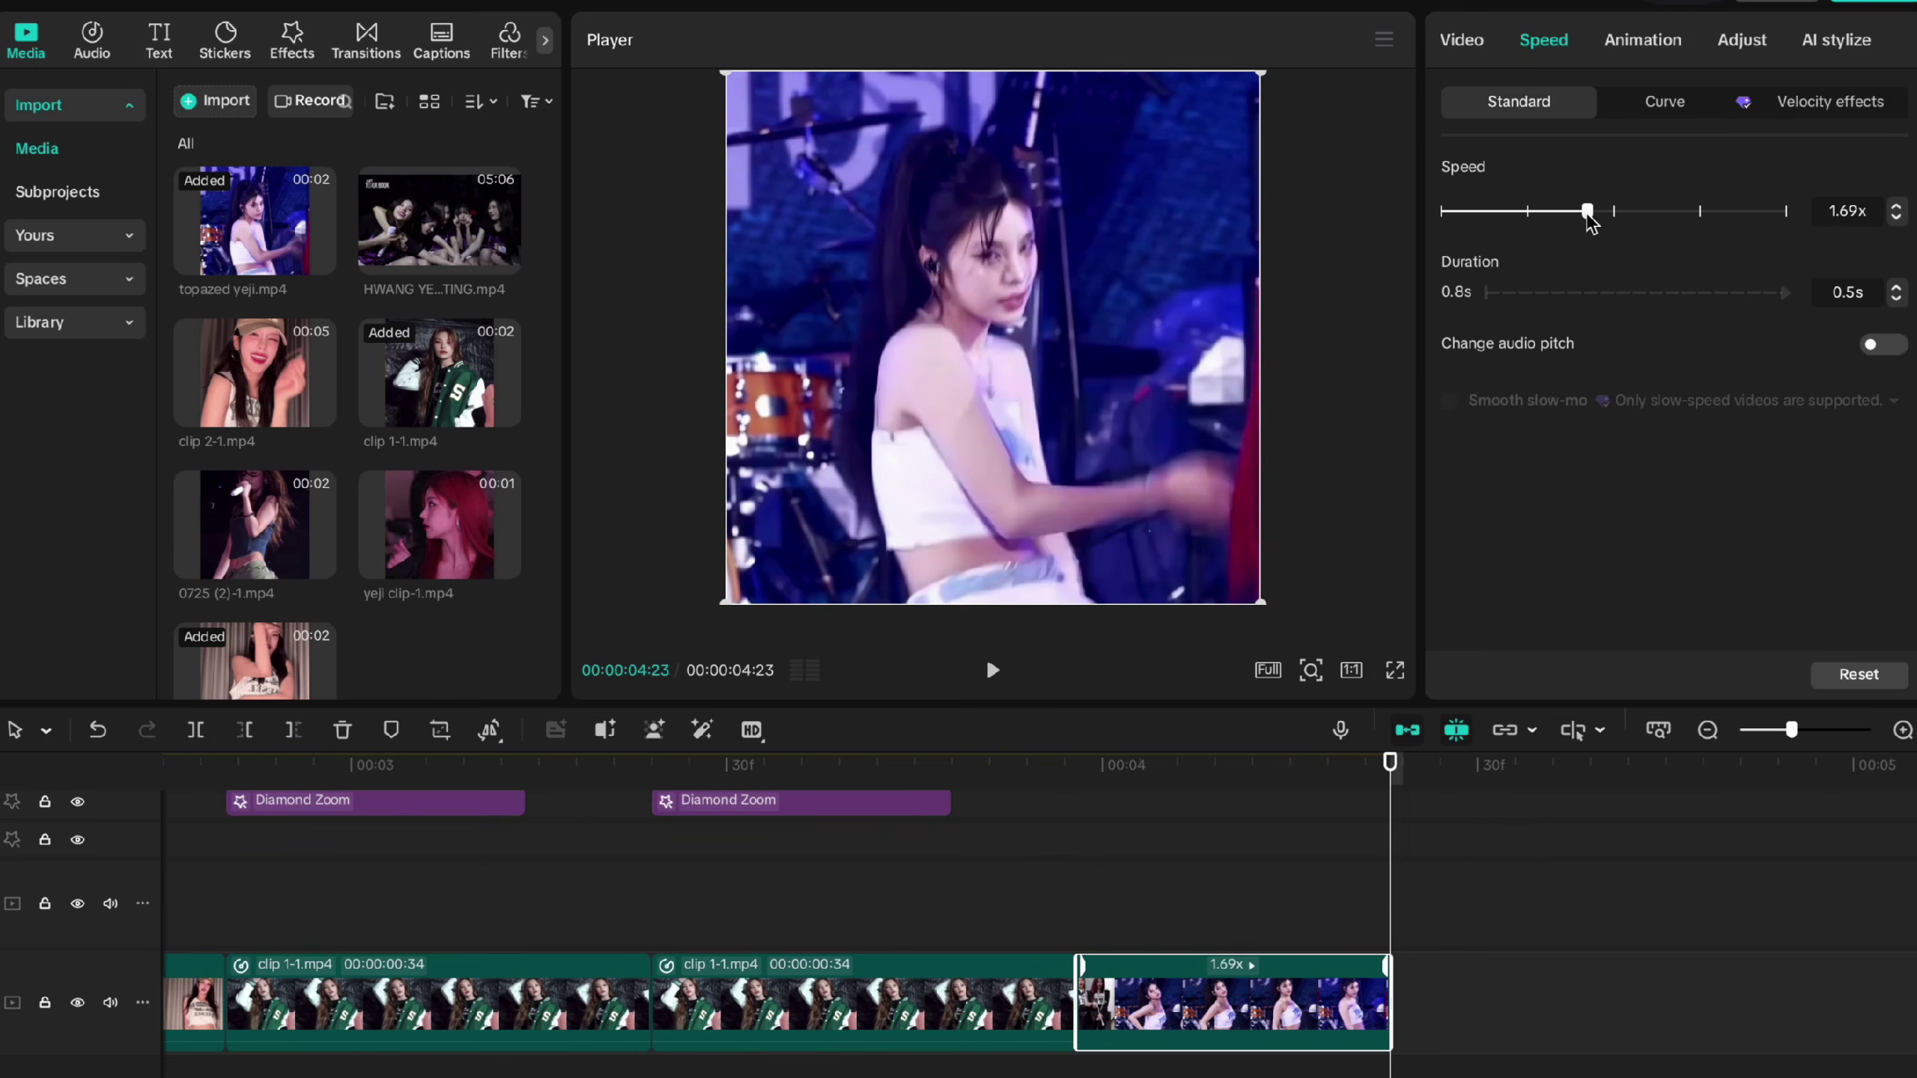
pyautogui.click(1529, 211)
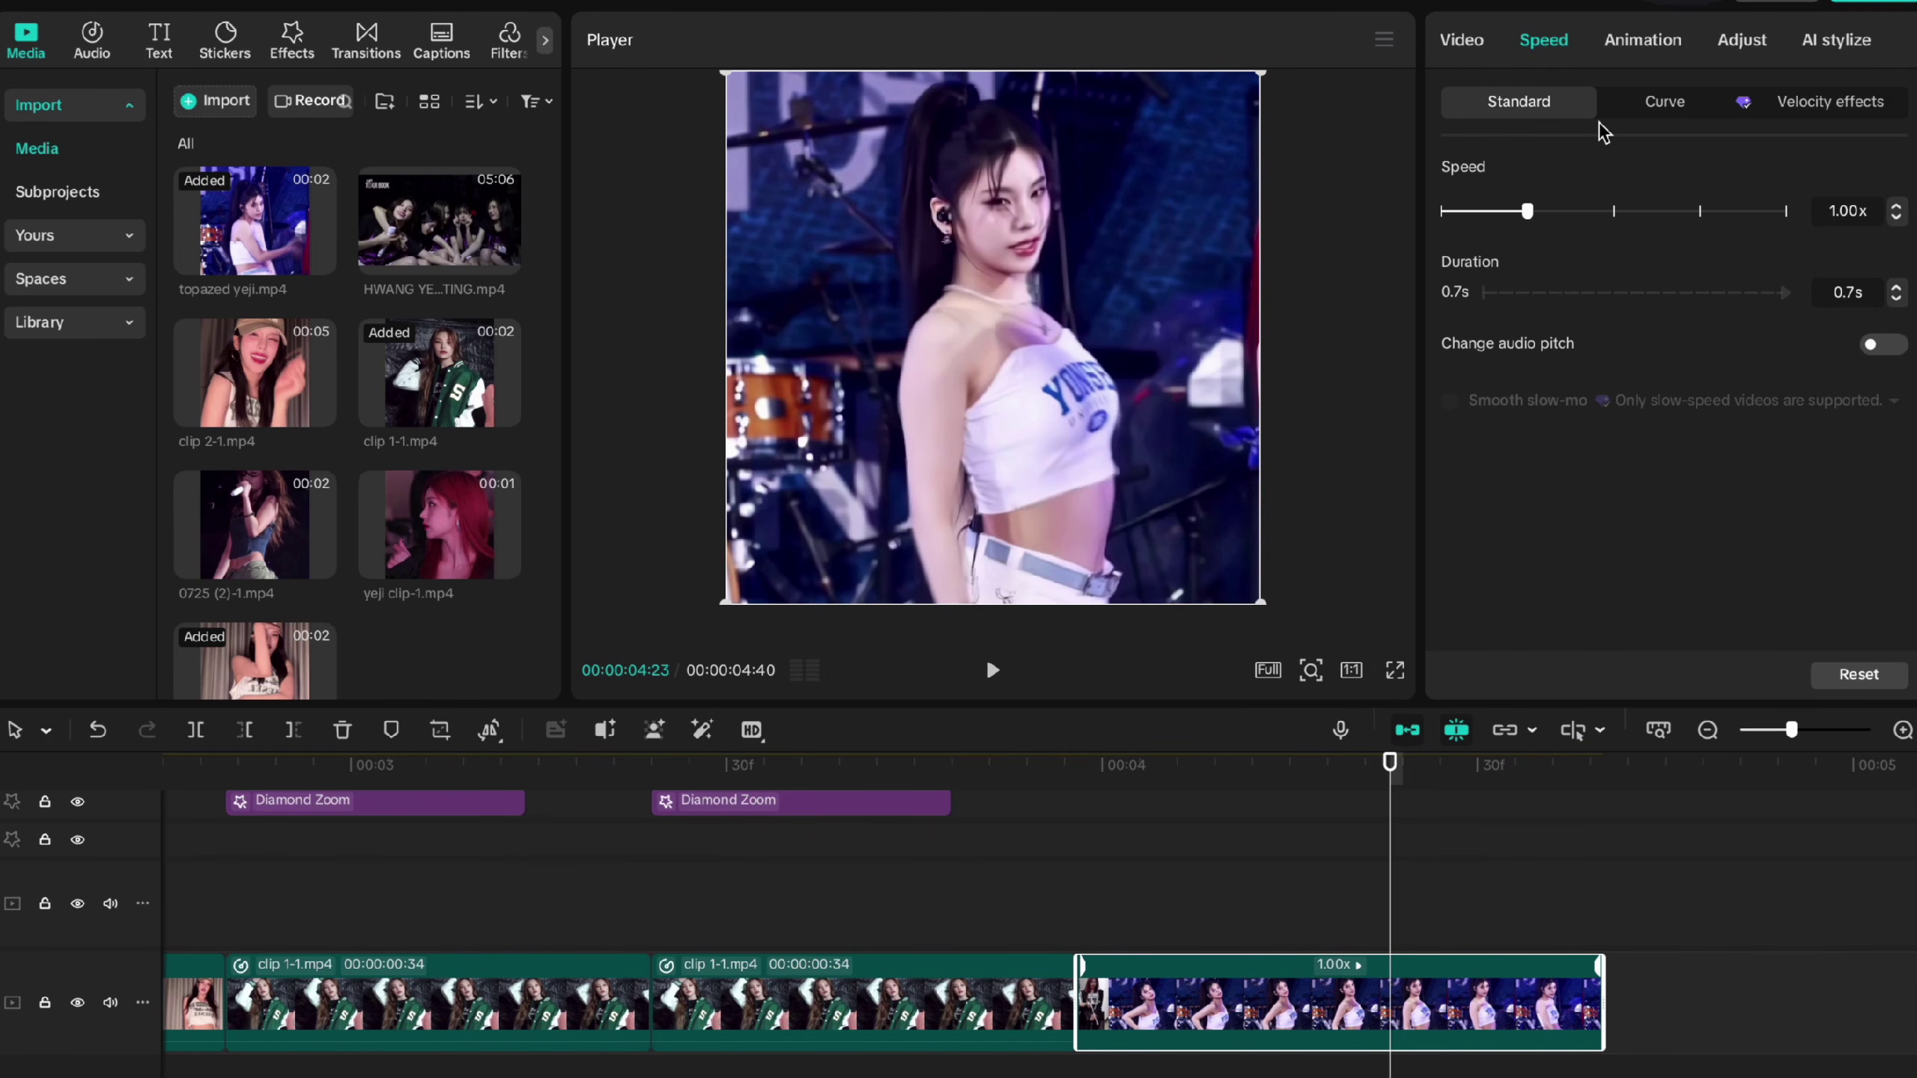
# Step: Apply the Custom speed curve to the topazed yeji.mp4 clip after trying the Montage preset
pyautogui.click(1645, 106)
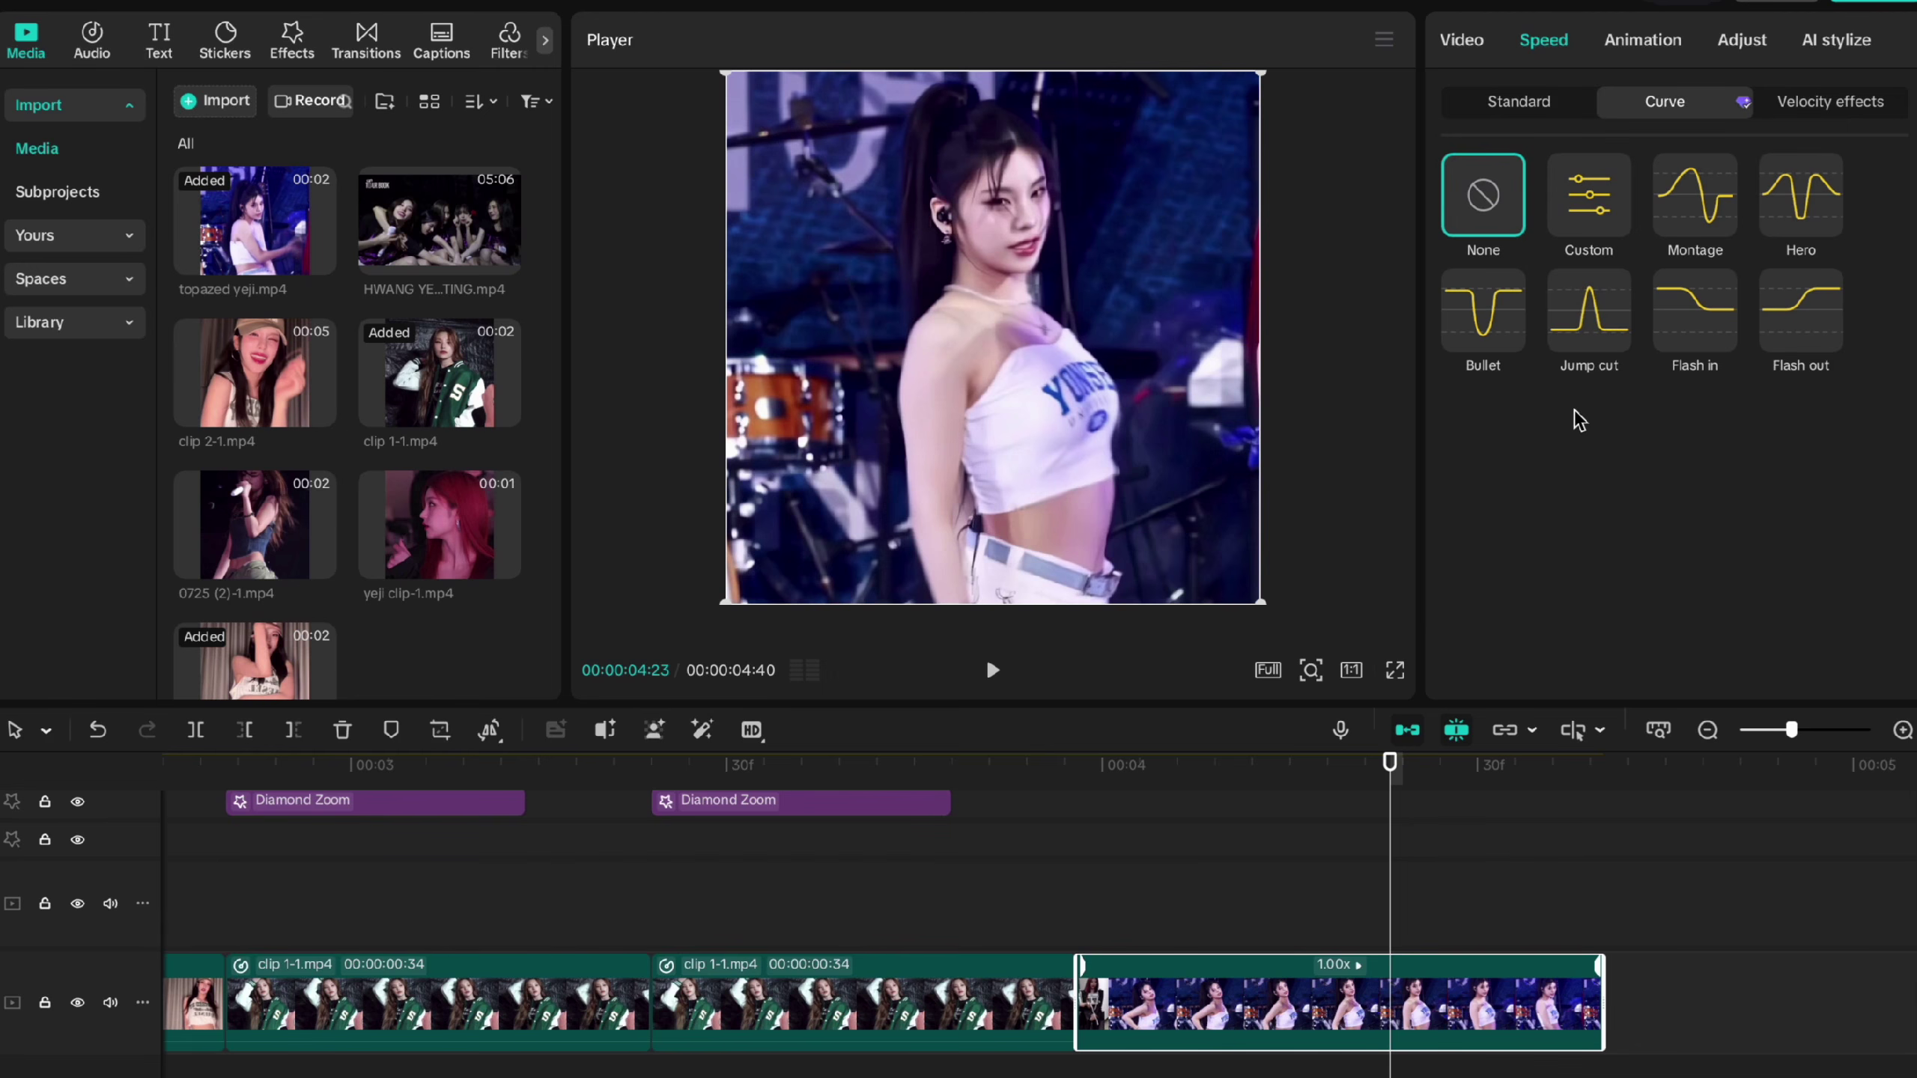
pyautogui.click(1579, 189)
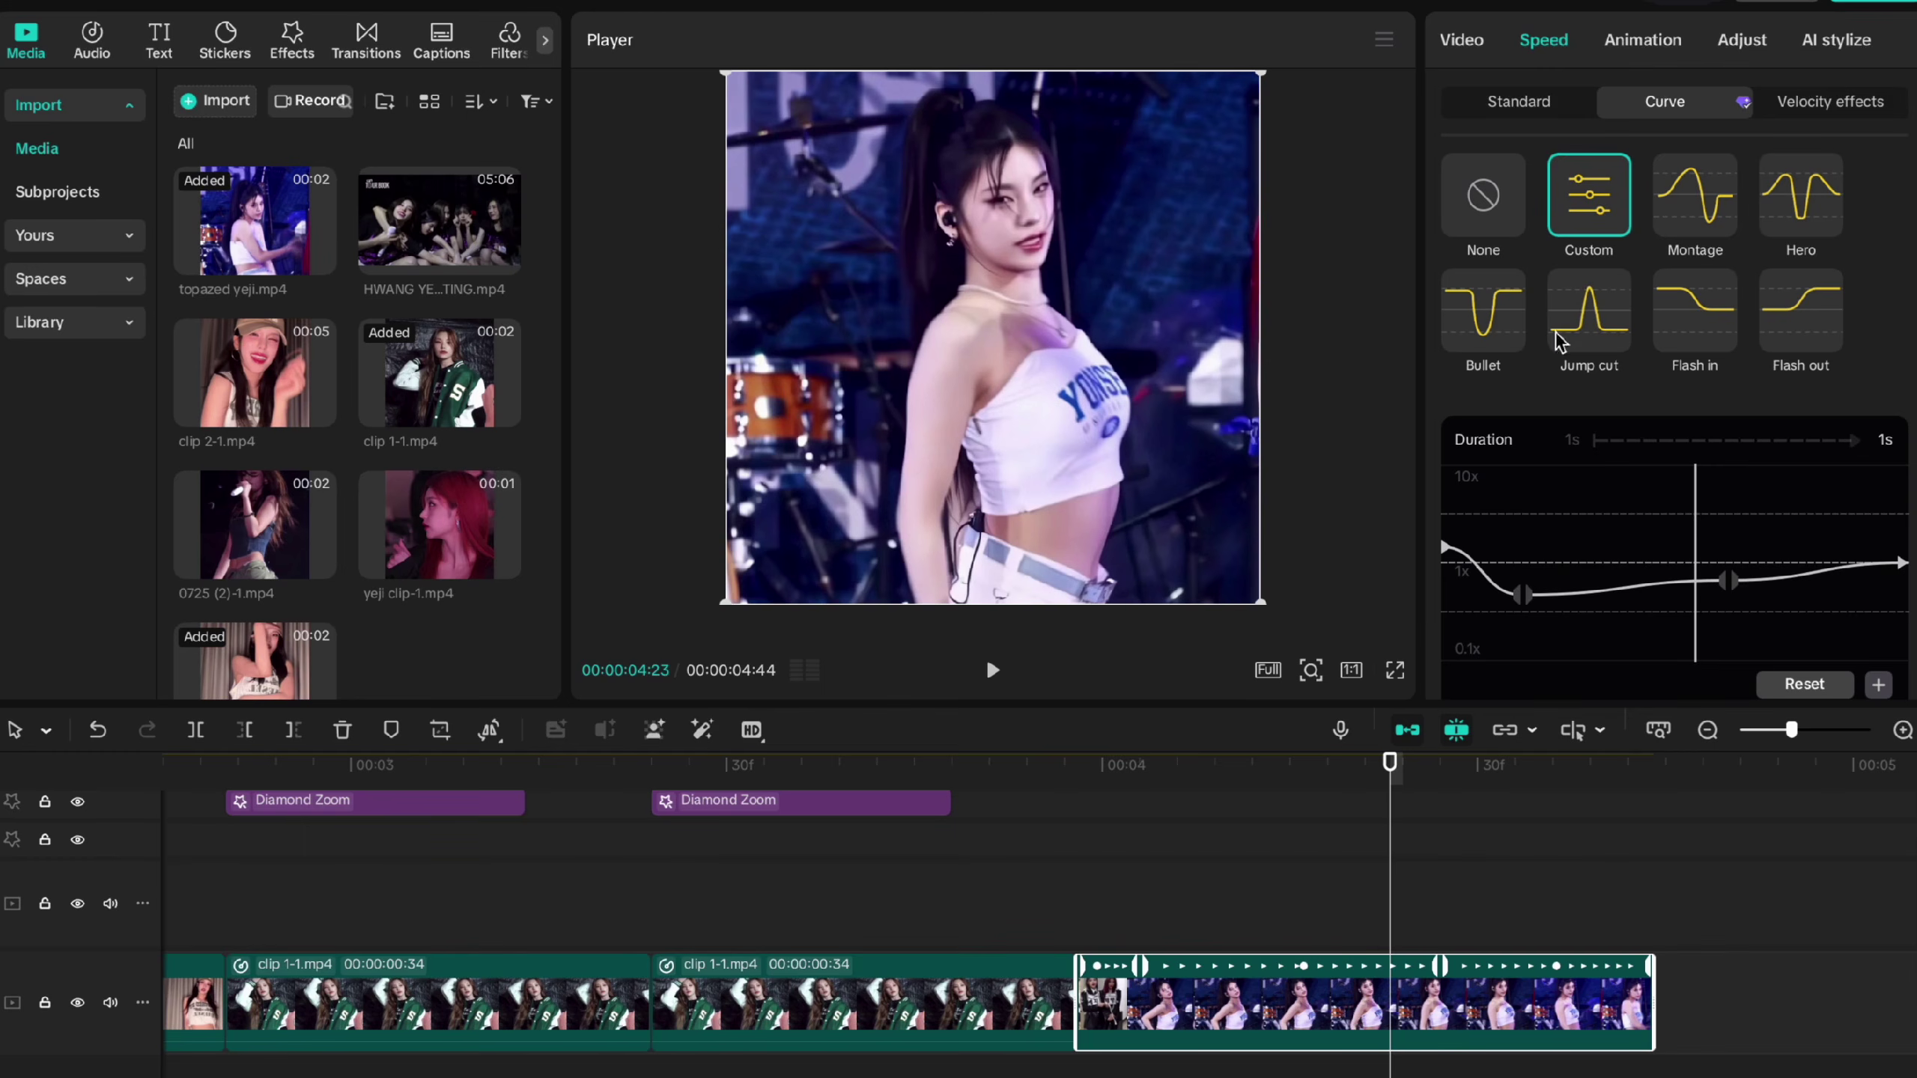
pyautogui.click(1713, 198)
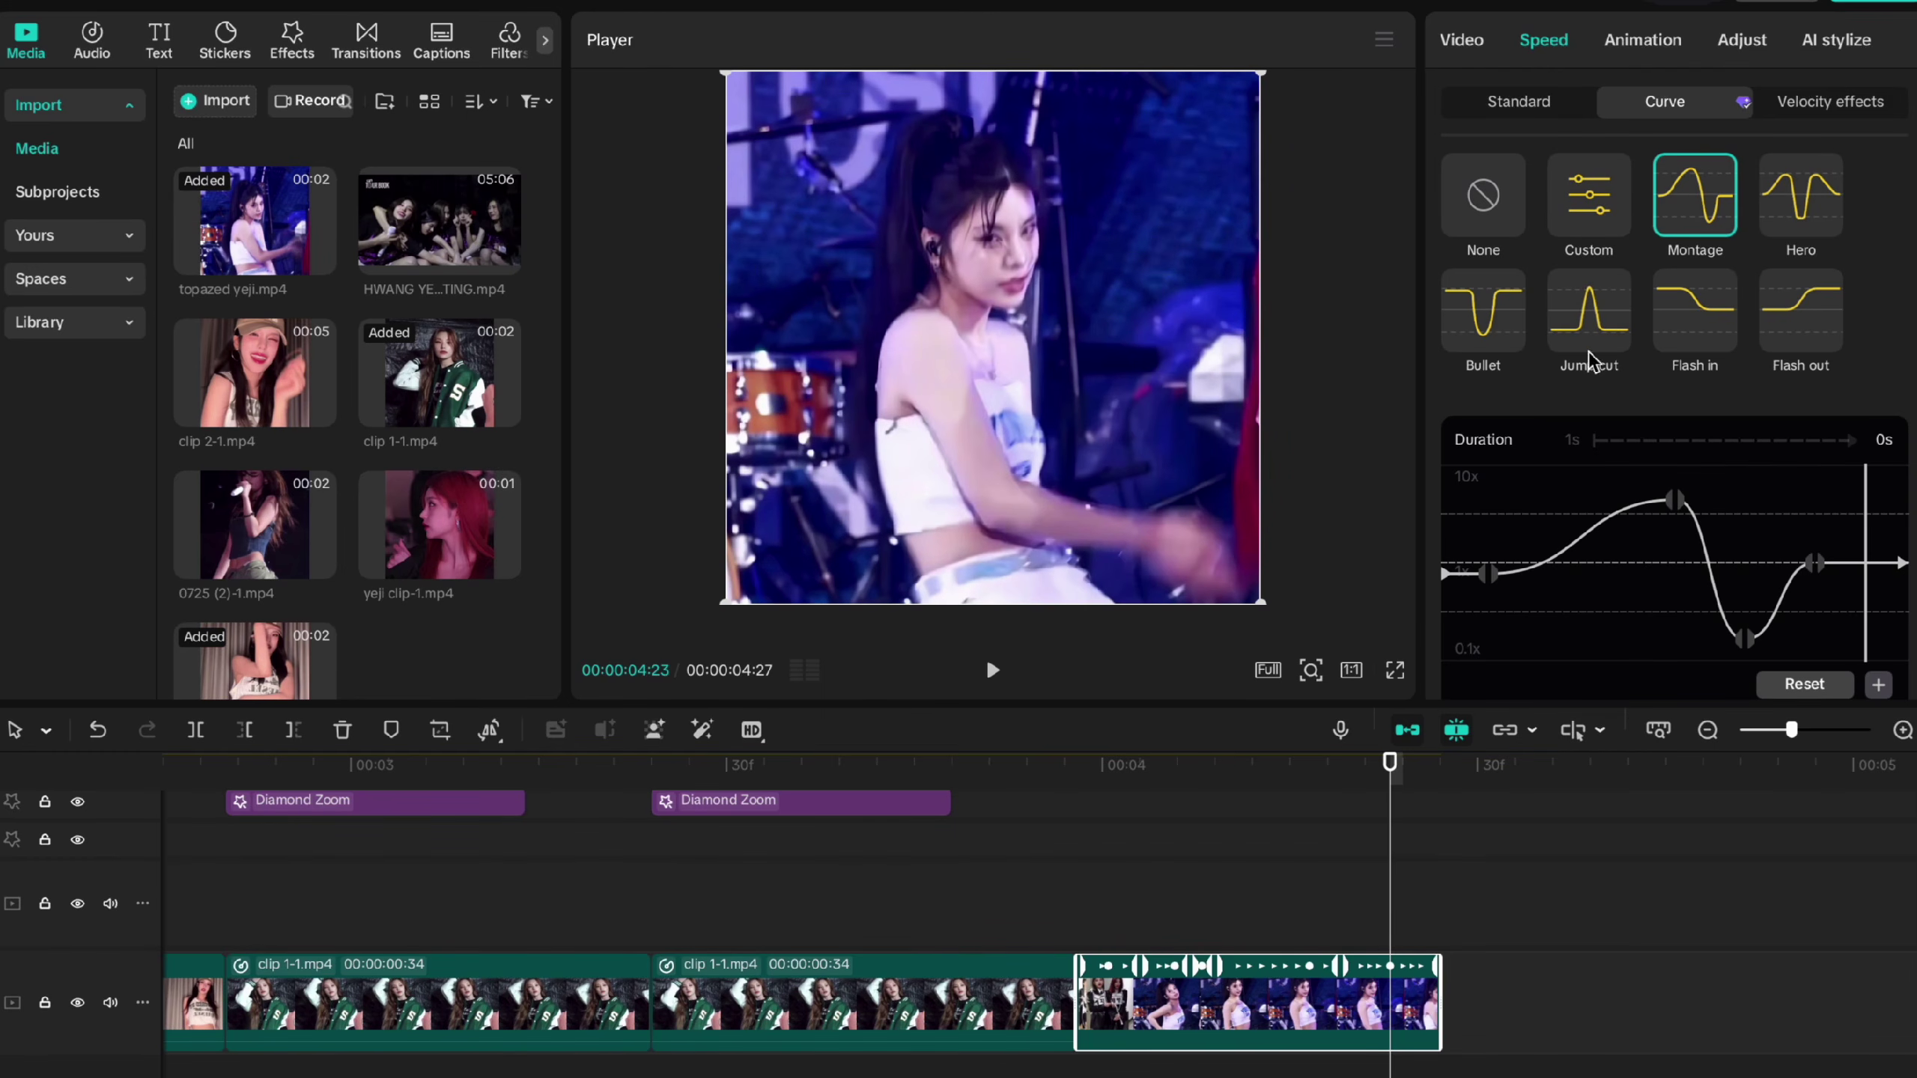
pyautogui.click(1593, 200)
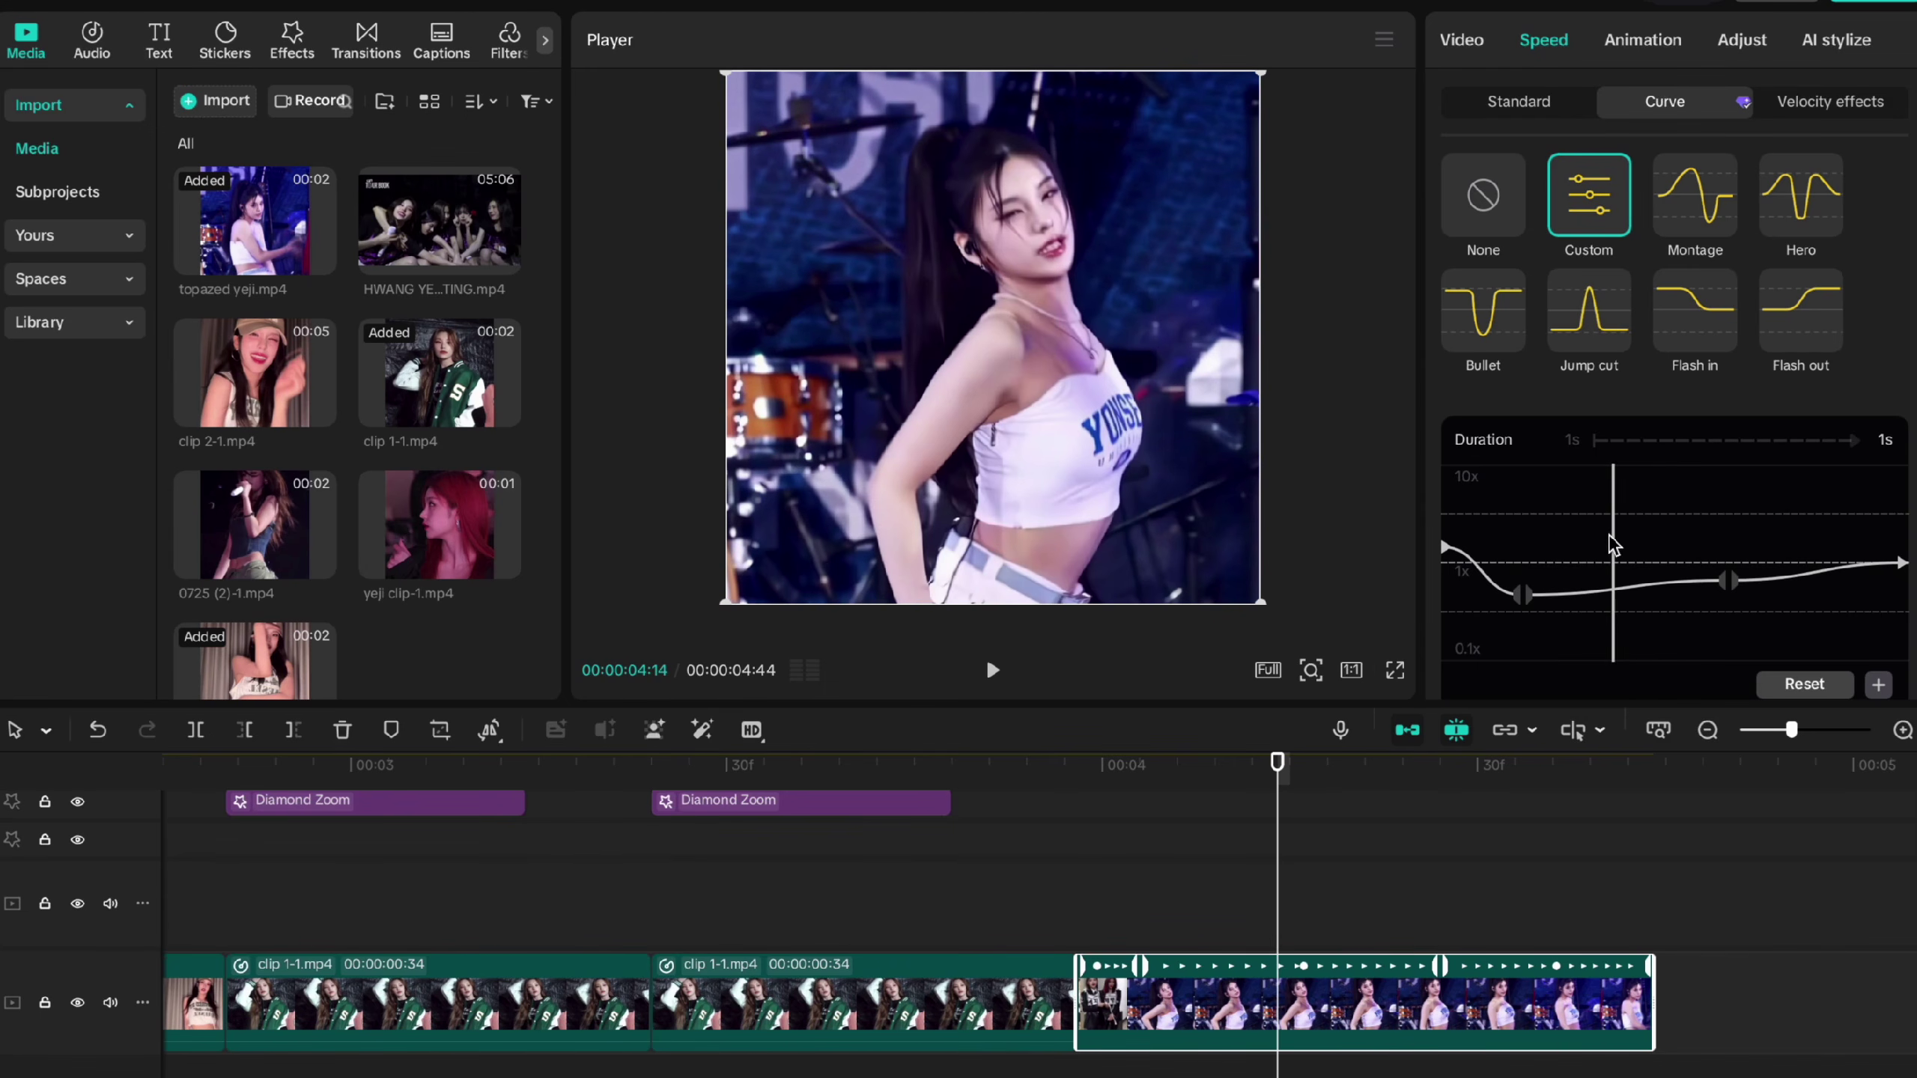
# Step: Scrub the custom speed curve from start to end and reset it to a flat 1x line
pyautogui.scroll(-2, 1607, 453)
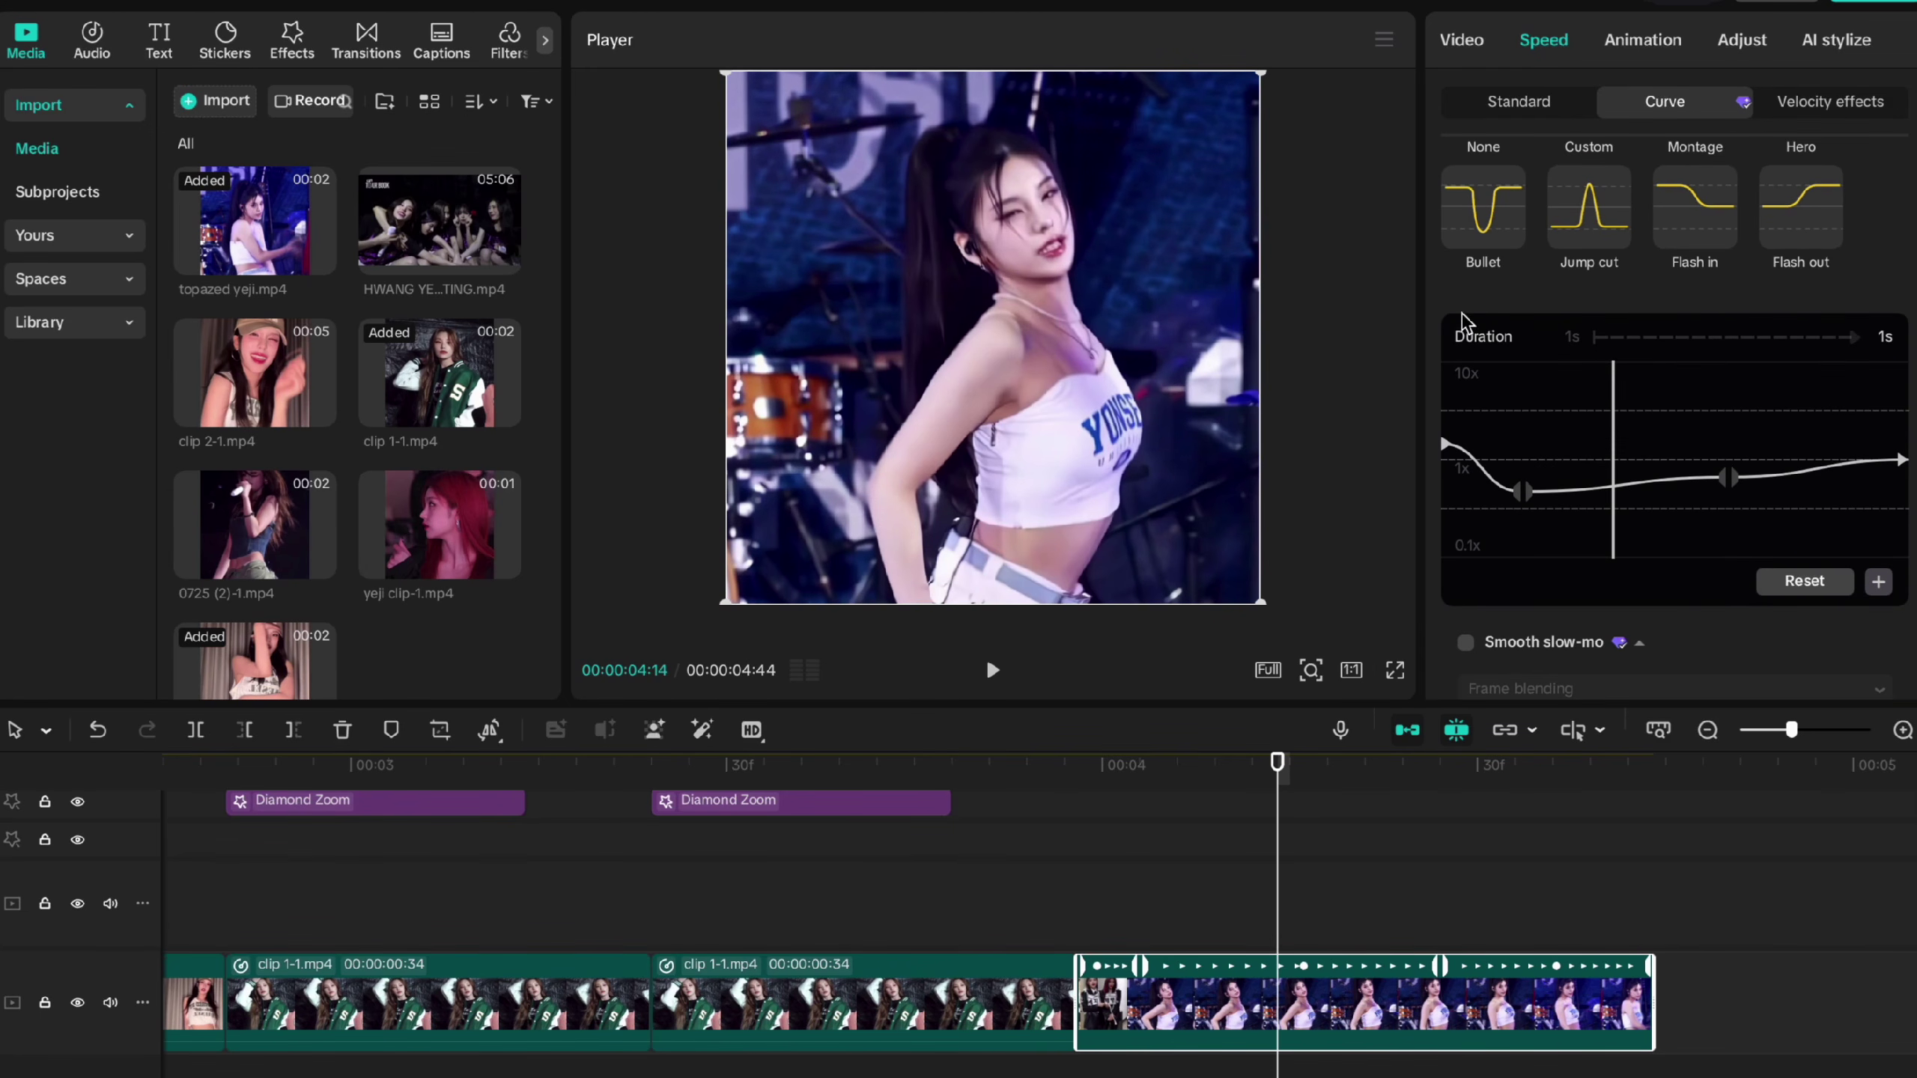
pyautogui.scroll(-1, 1460, 313)
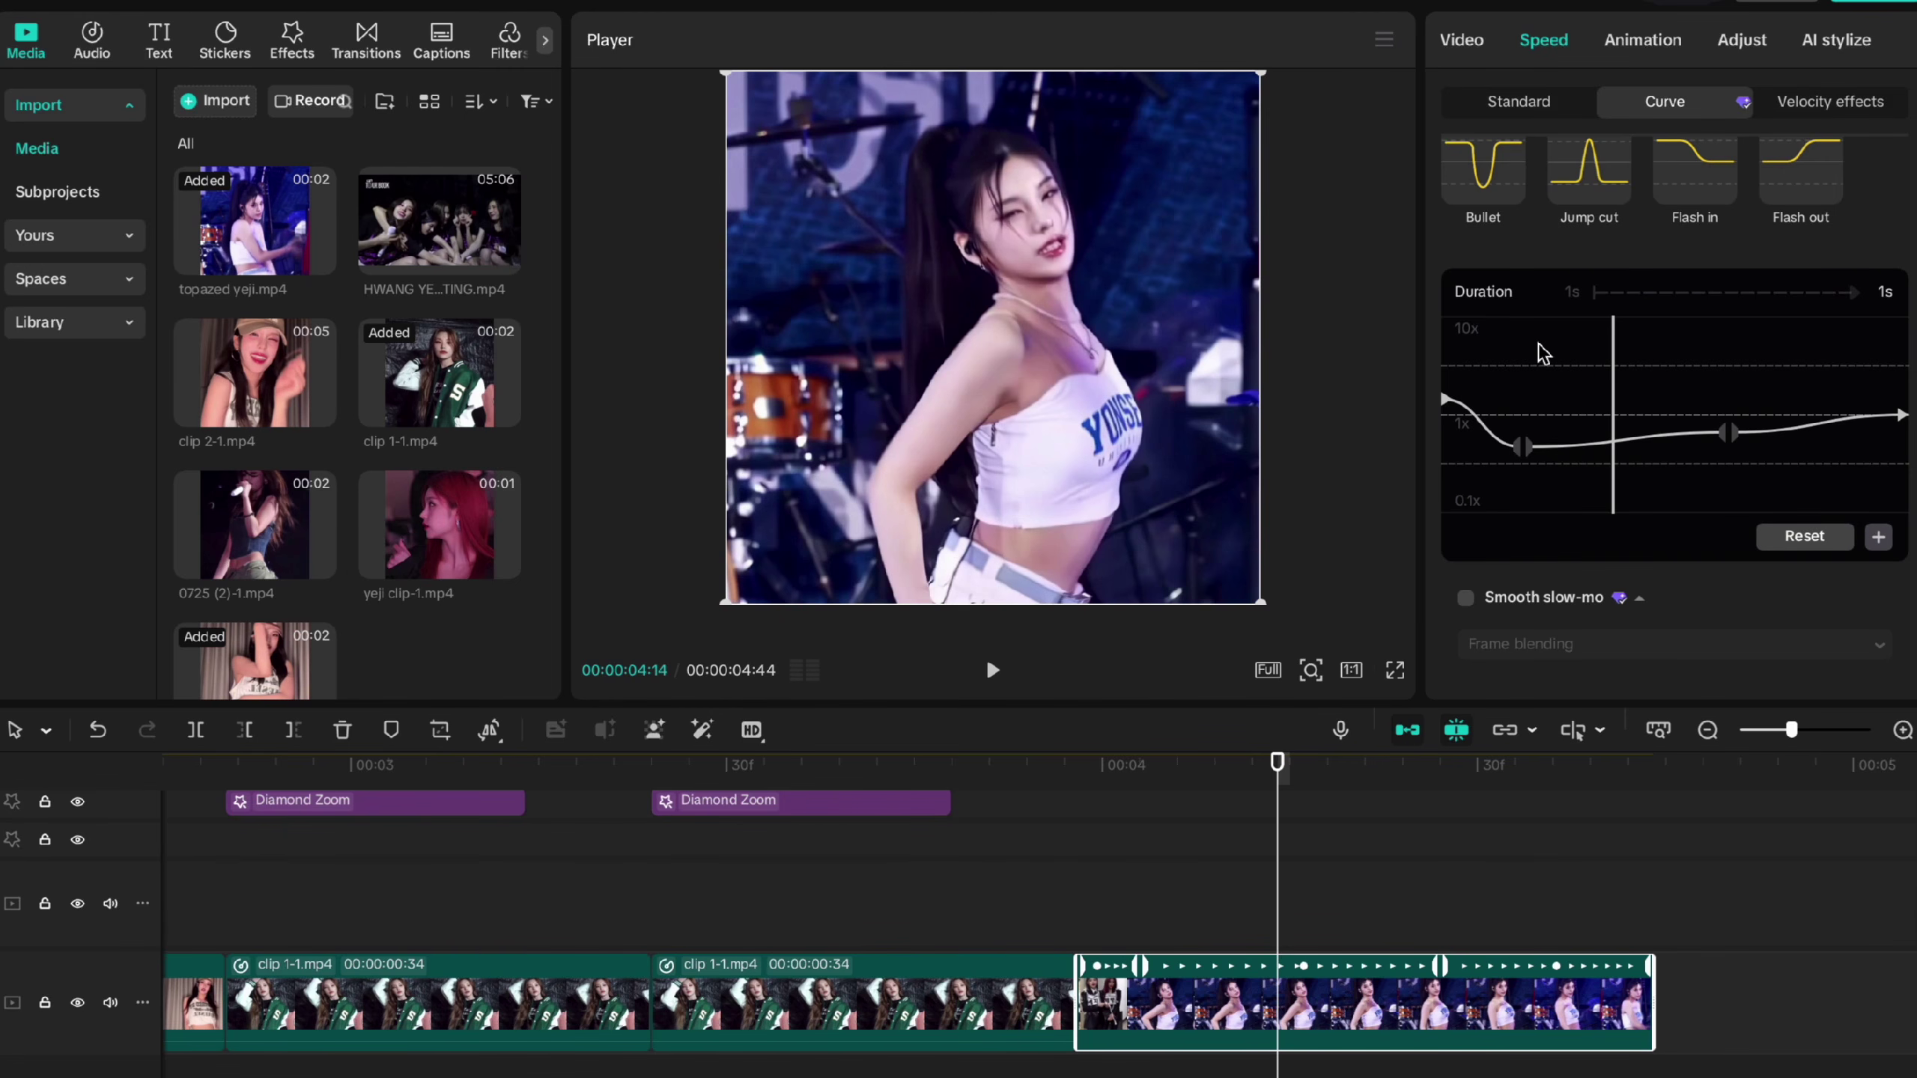
pyautogui.moveTo(1618, 368); pyautogui.dragTo(1415, 324)
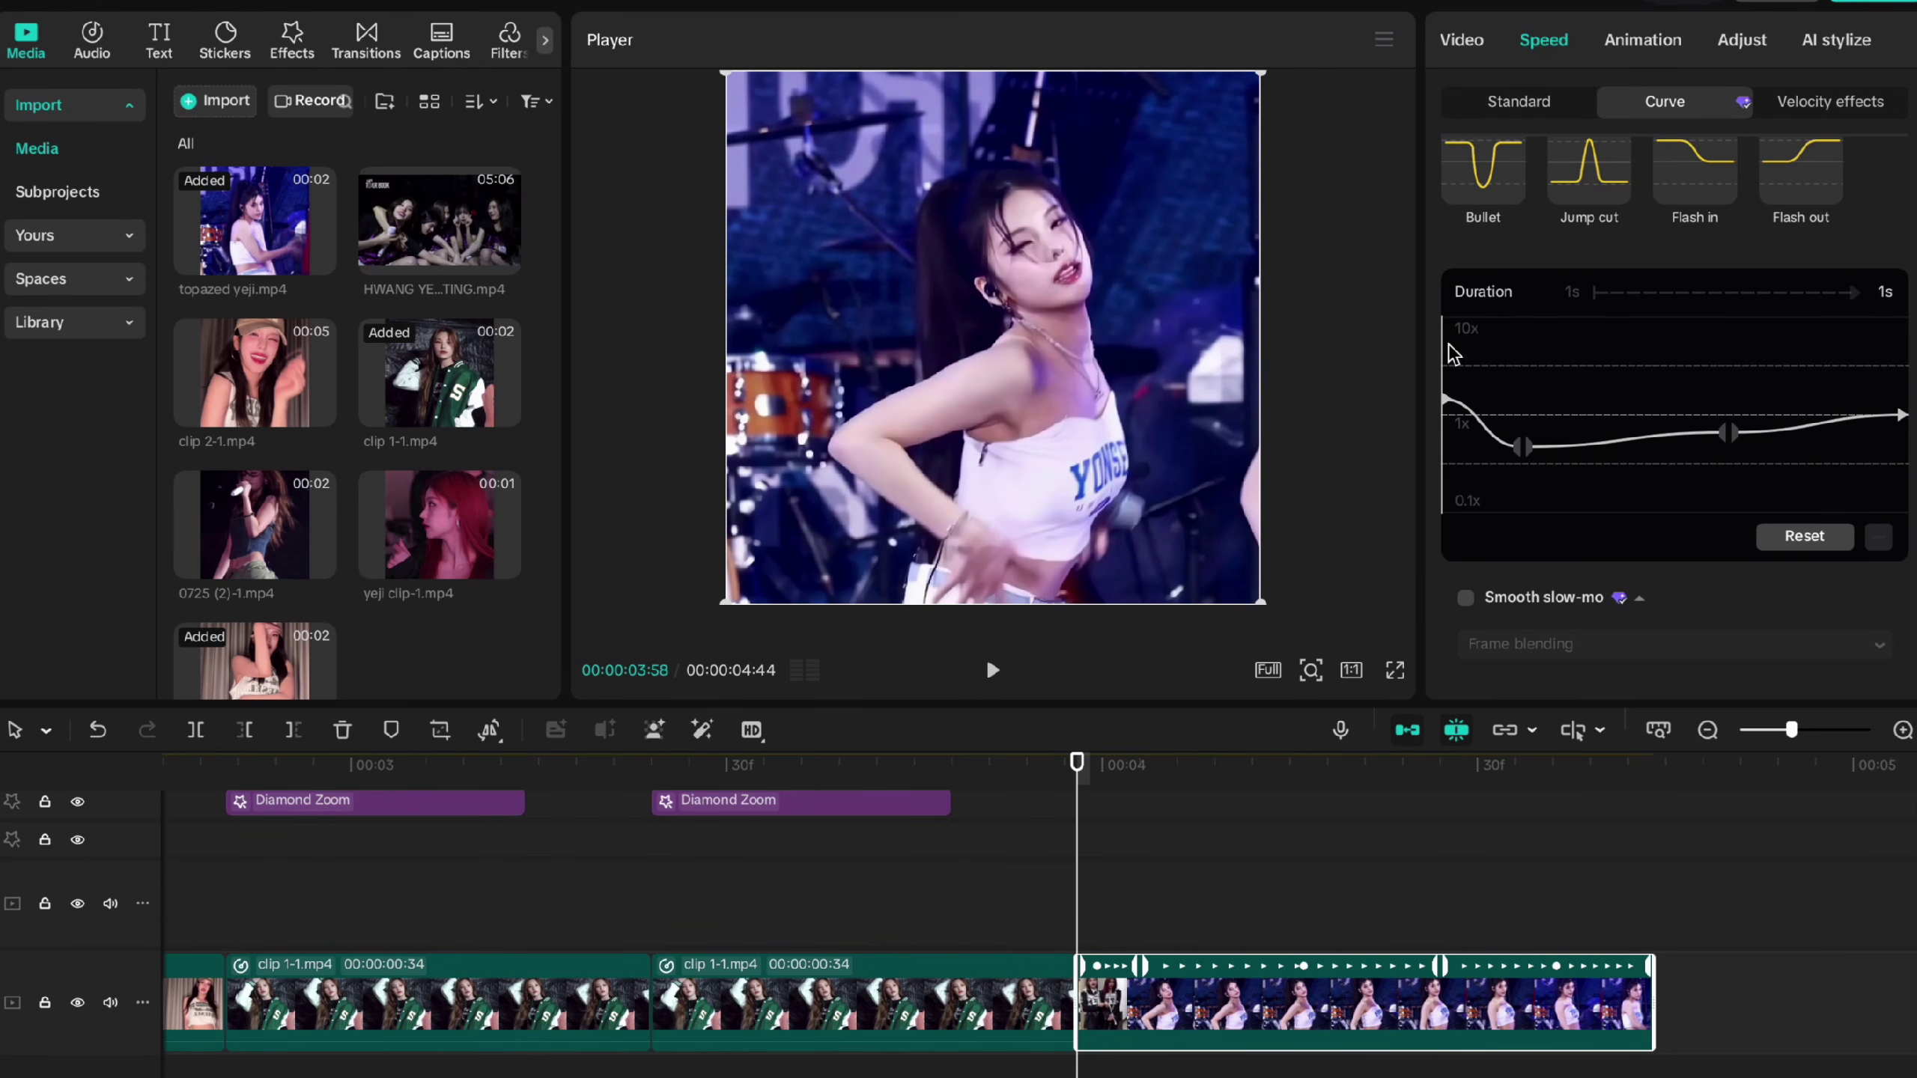
pyautogui.moveTo(1450, 353); pyautogui.dragTo(1834, 389)
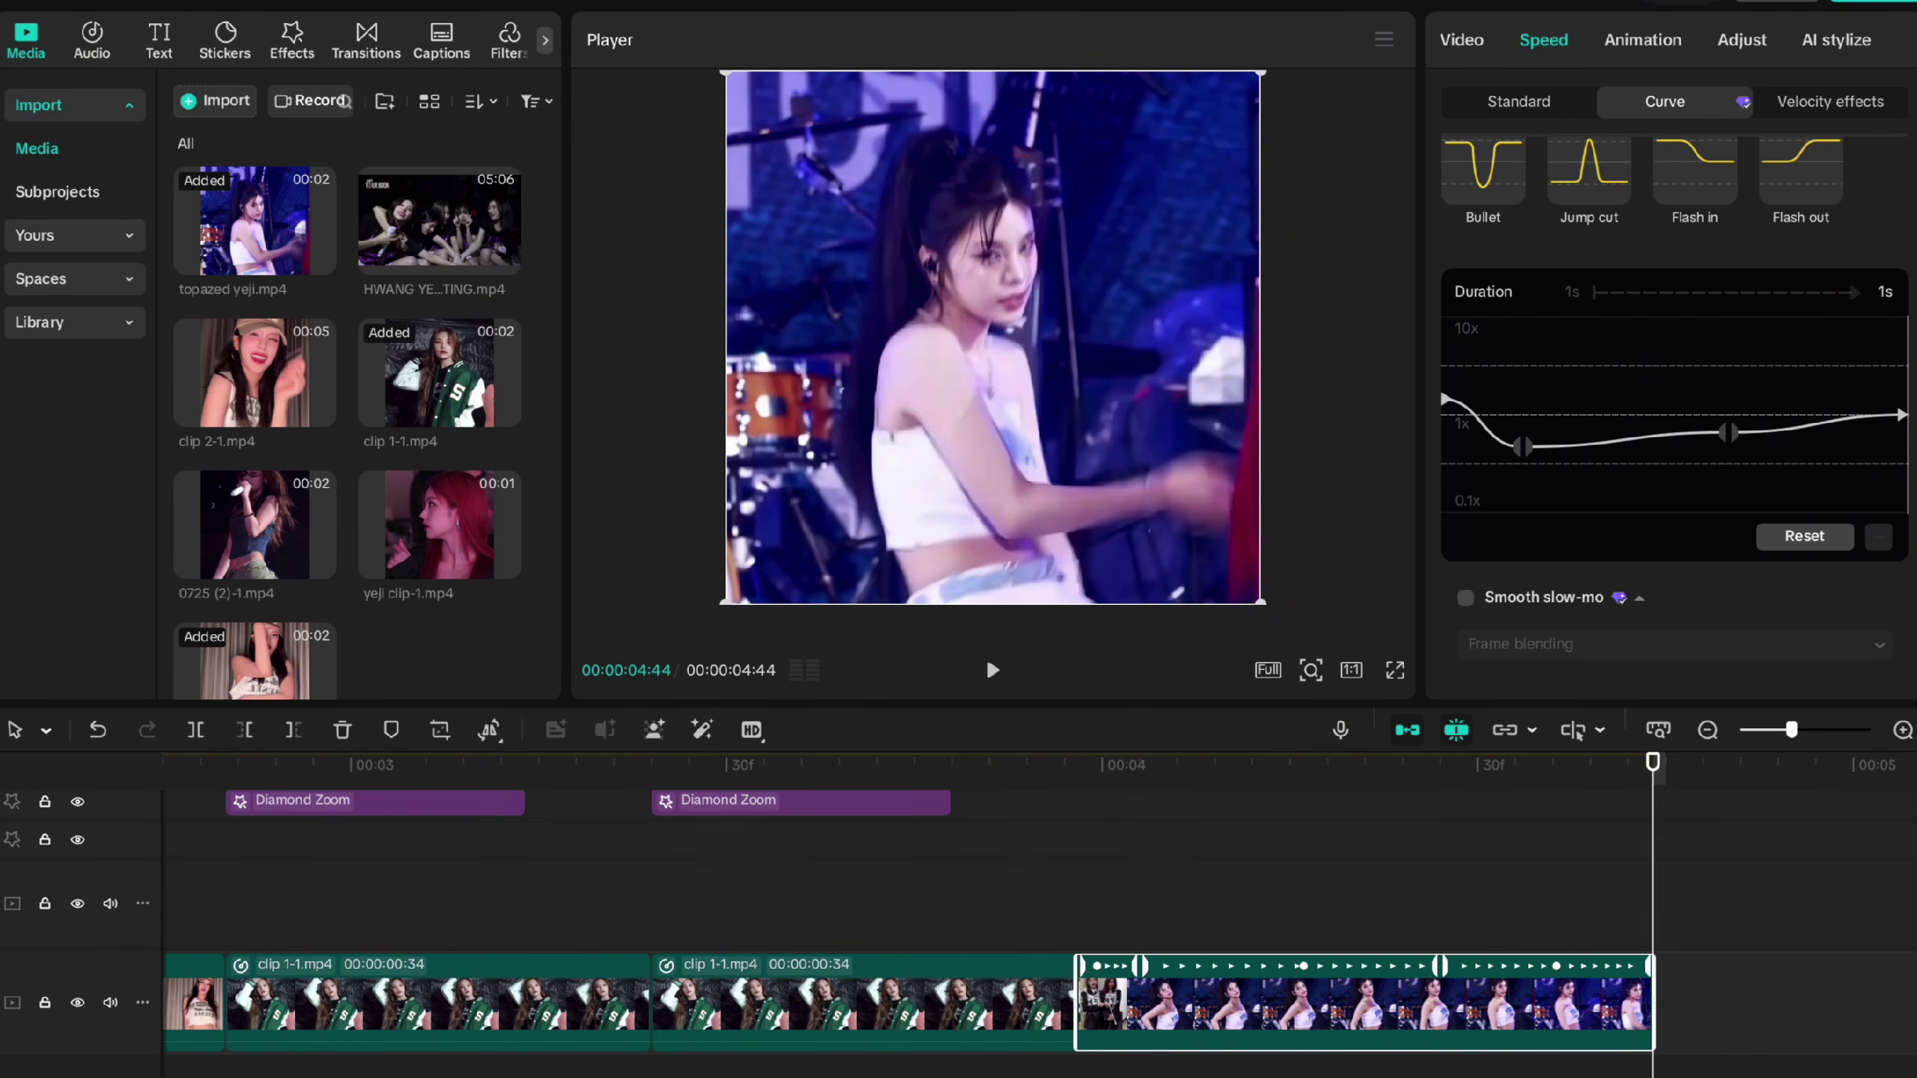
pyautogui.click(1804, 536)
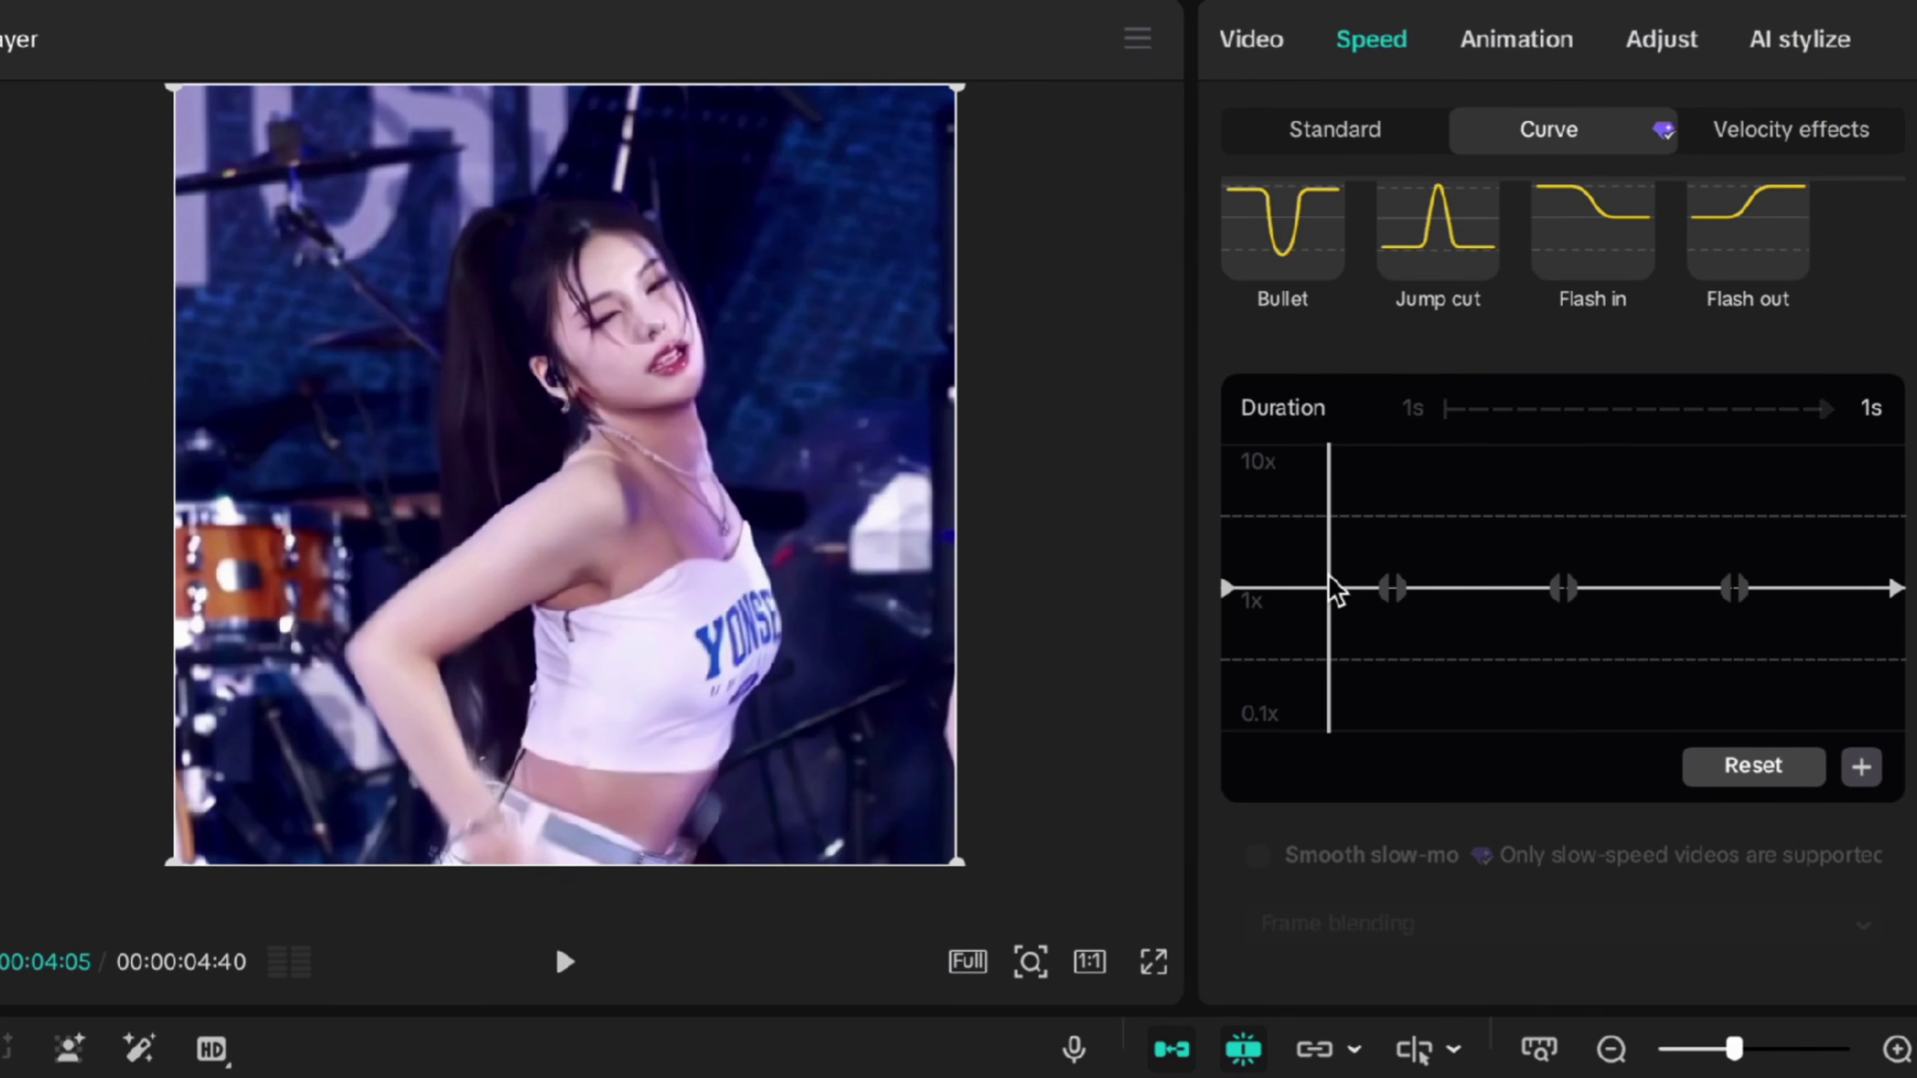
# Step: Move the curve's playhead to its first inner point, its middle point and back to the curve's start
pyautogui.scroll(3, 1336, 593)
pyautogui.scroll(-3, 1336, 593)
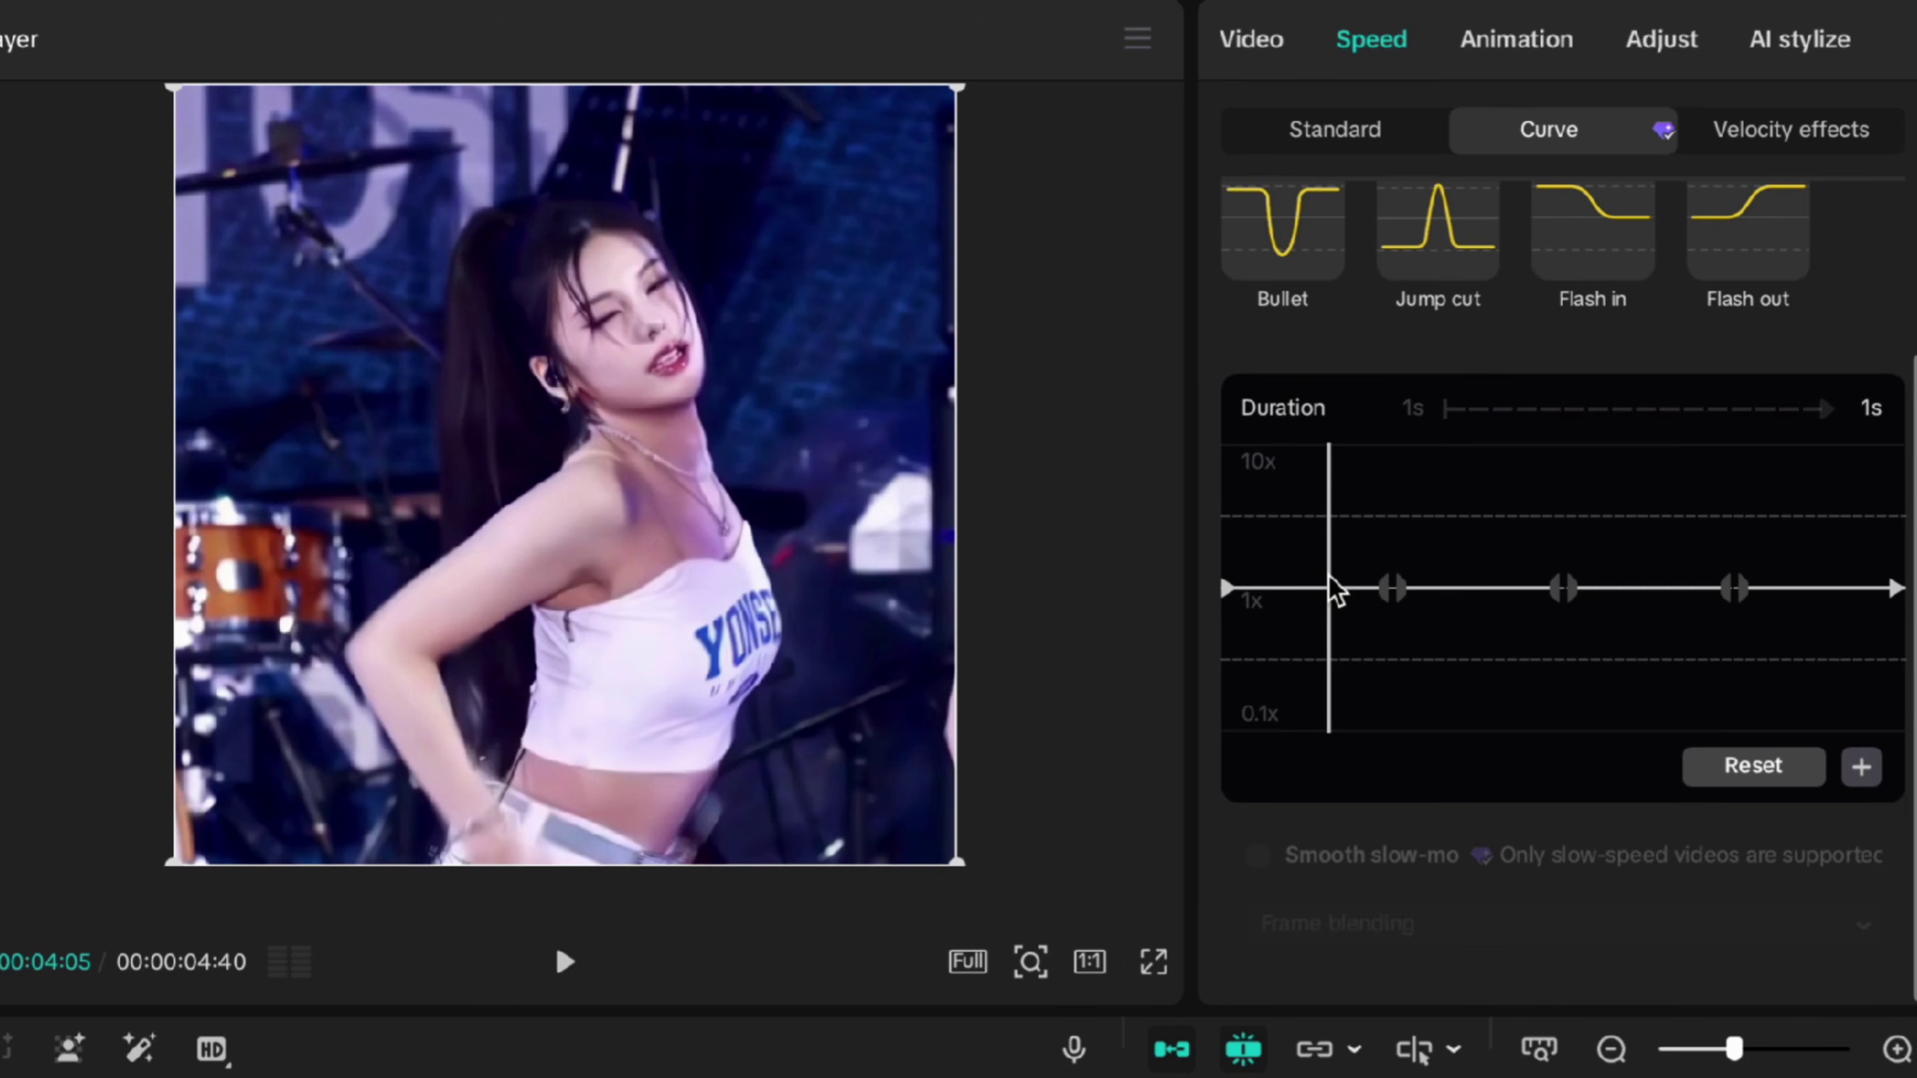
pyautogui.click(1402, 545)
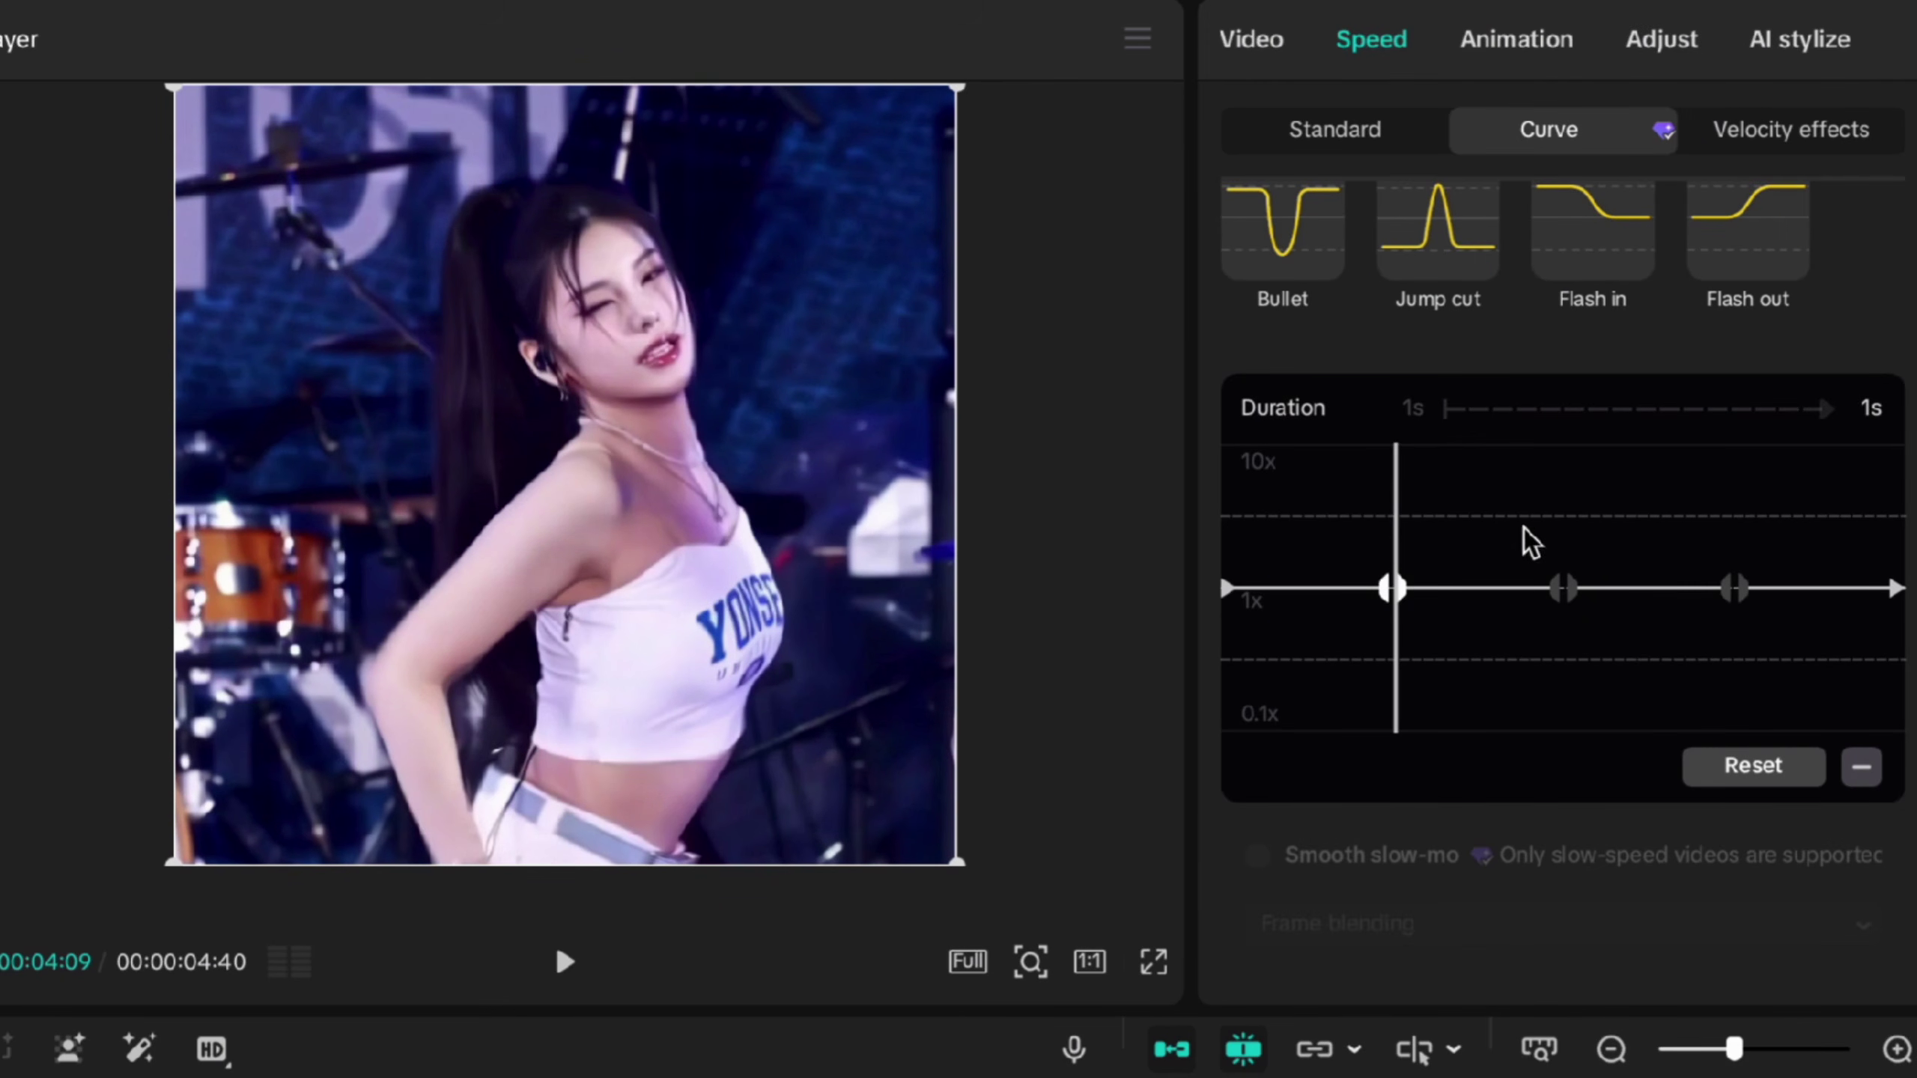
pyautogui.moveTo(1529, 543); pyautogui.dragTo(1565, 543)
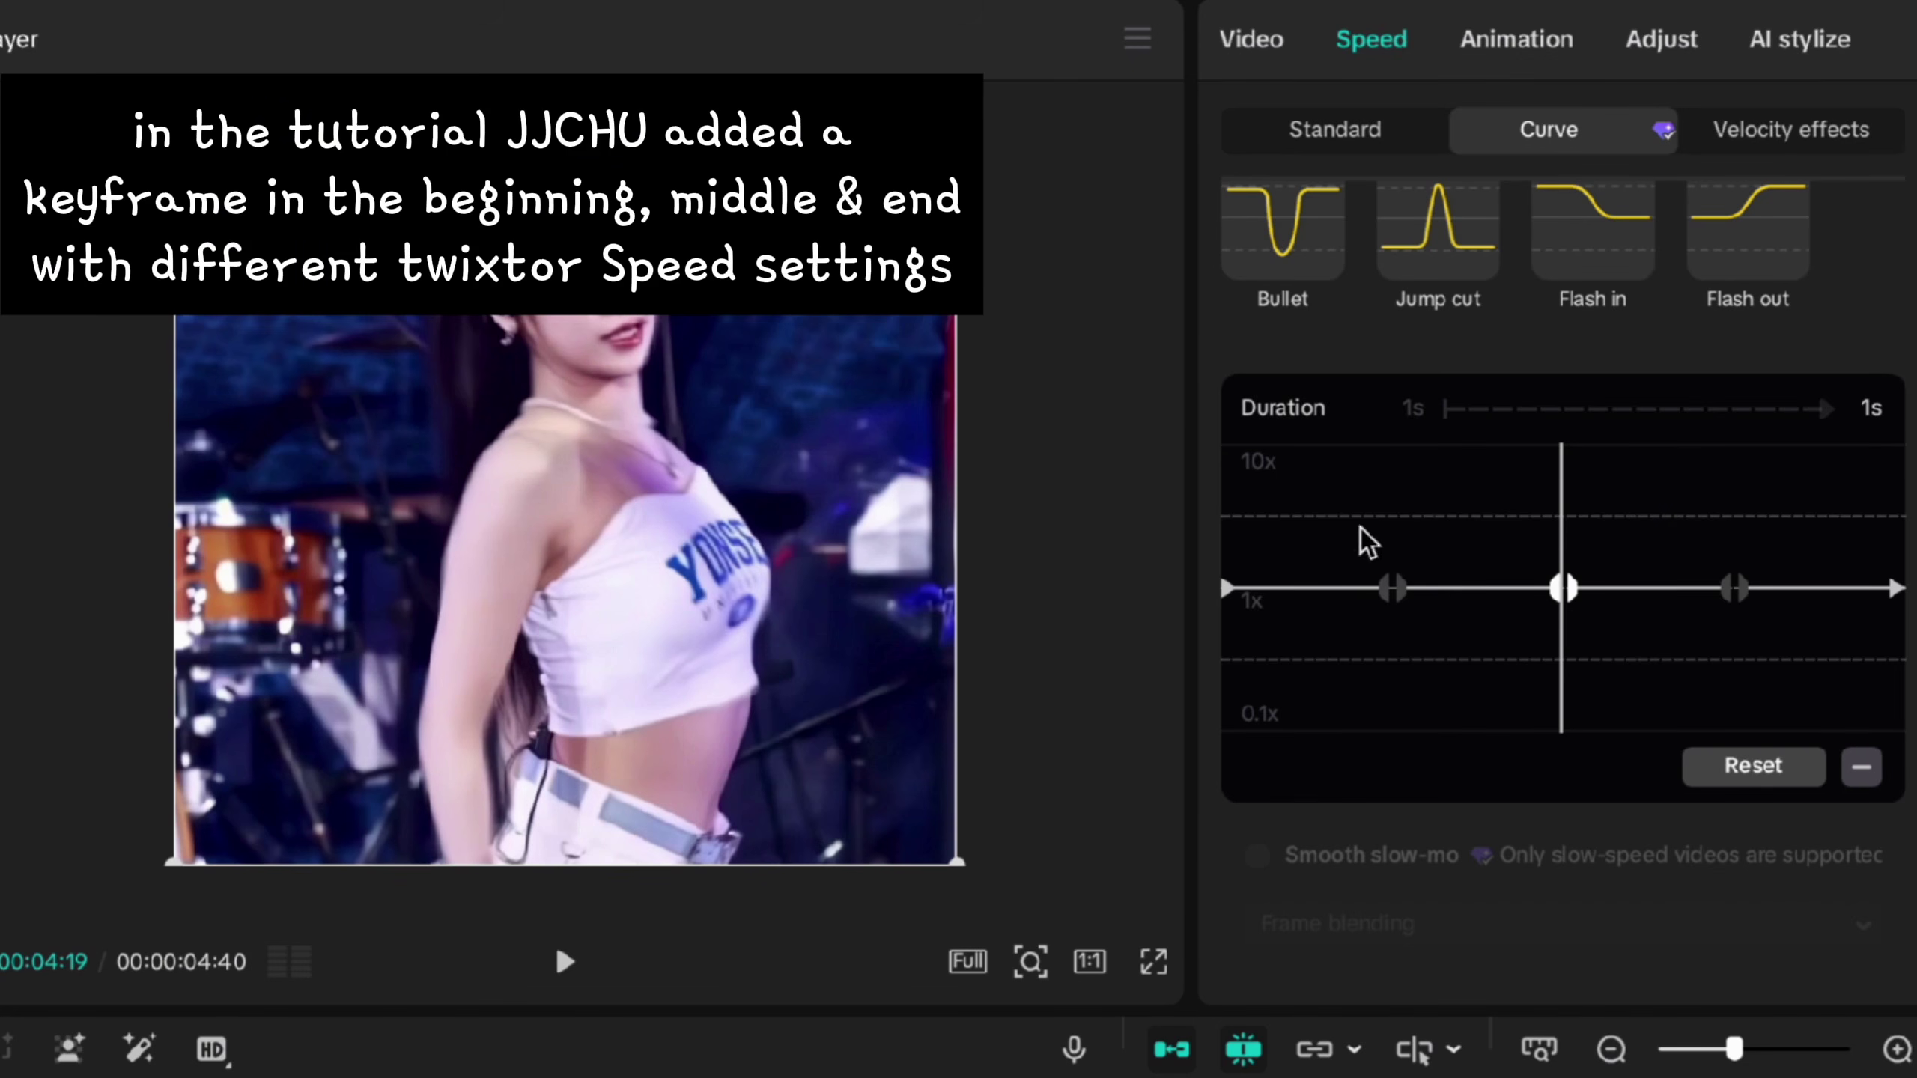
pyautogui.moveTo(1305, 507); pyautogui.dragTo(1211, 479)
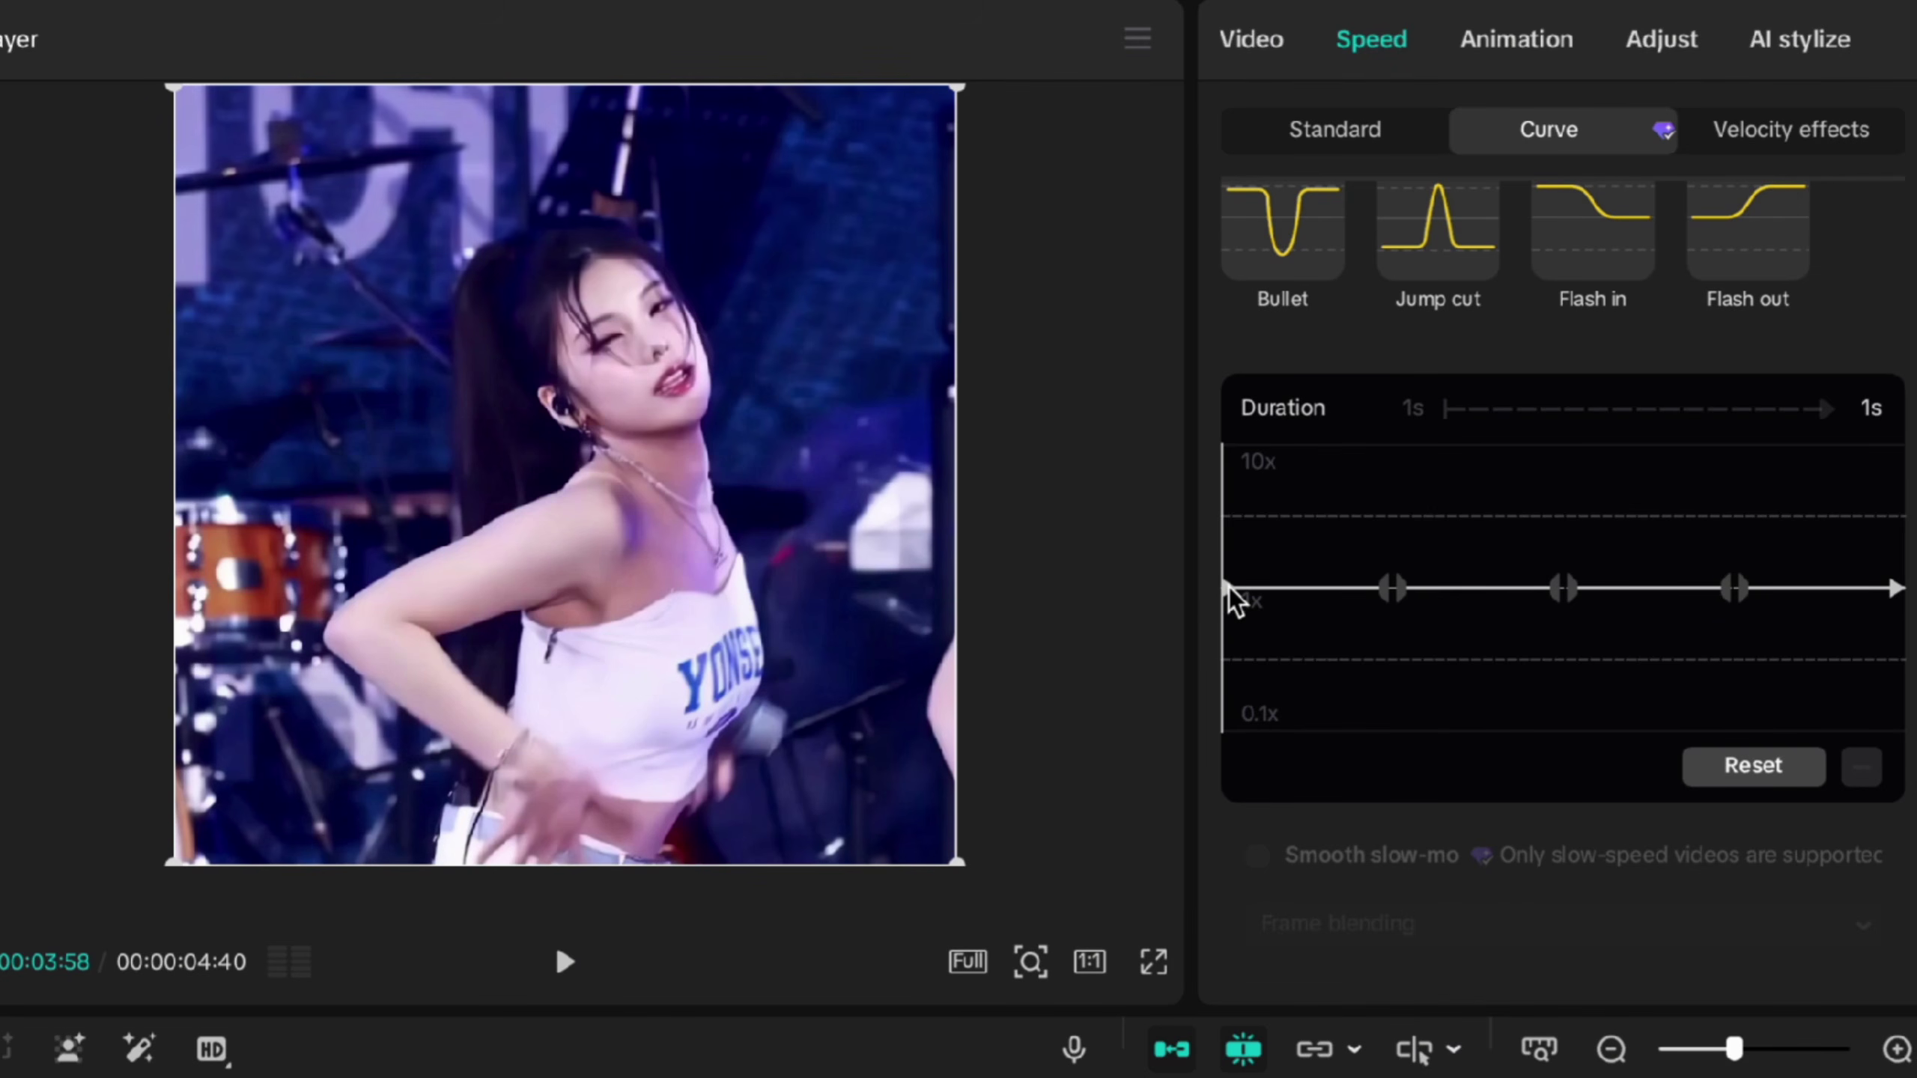
# Step: Raise the speed curve's start point above 1x, lower its first inner point below 1x, and play the clip
pyautogui.moveTo(1224, 587); pyautogui.dragTo(1391, 531)
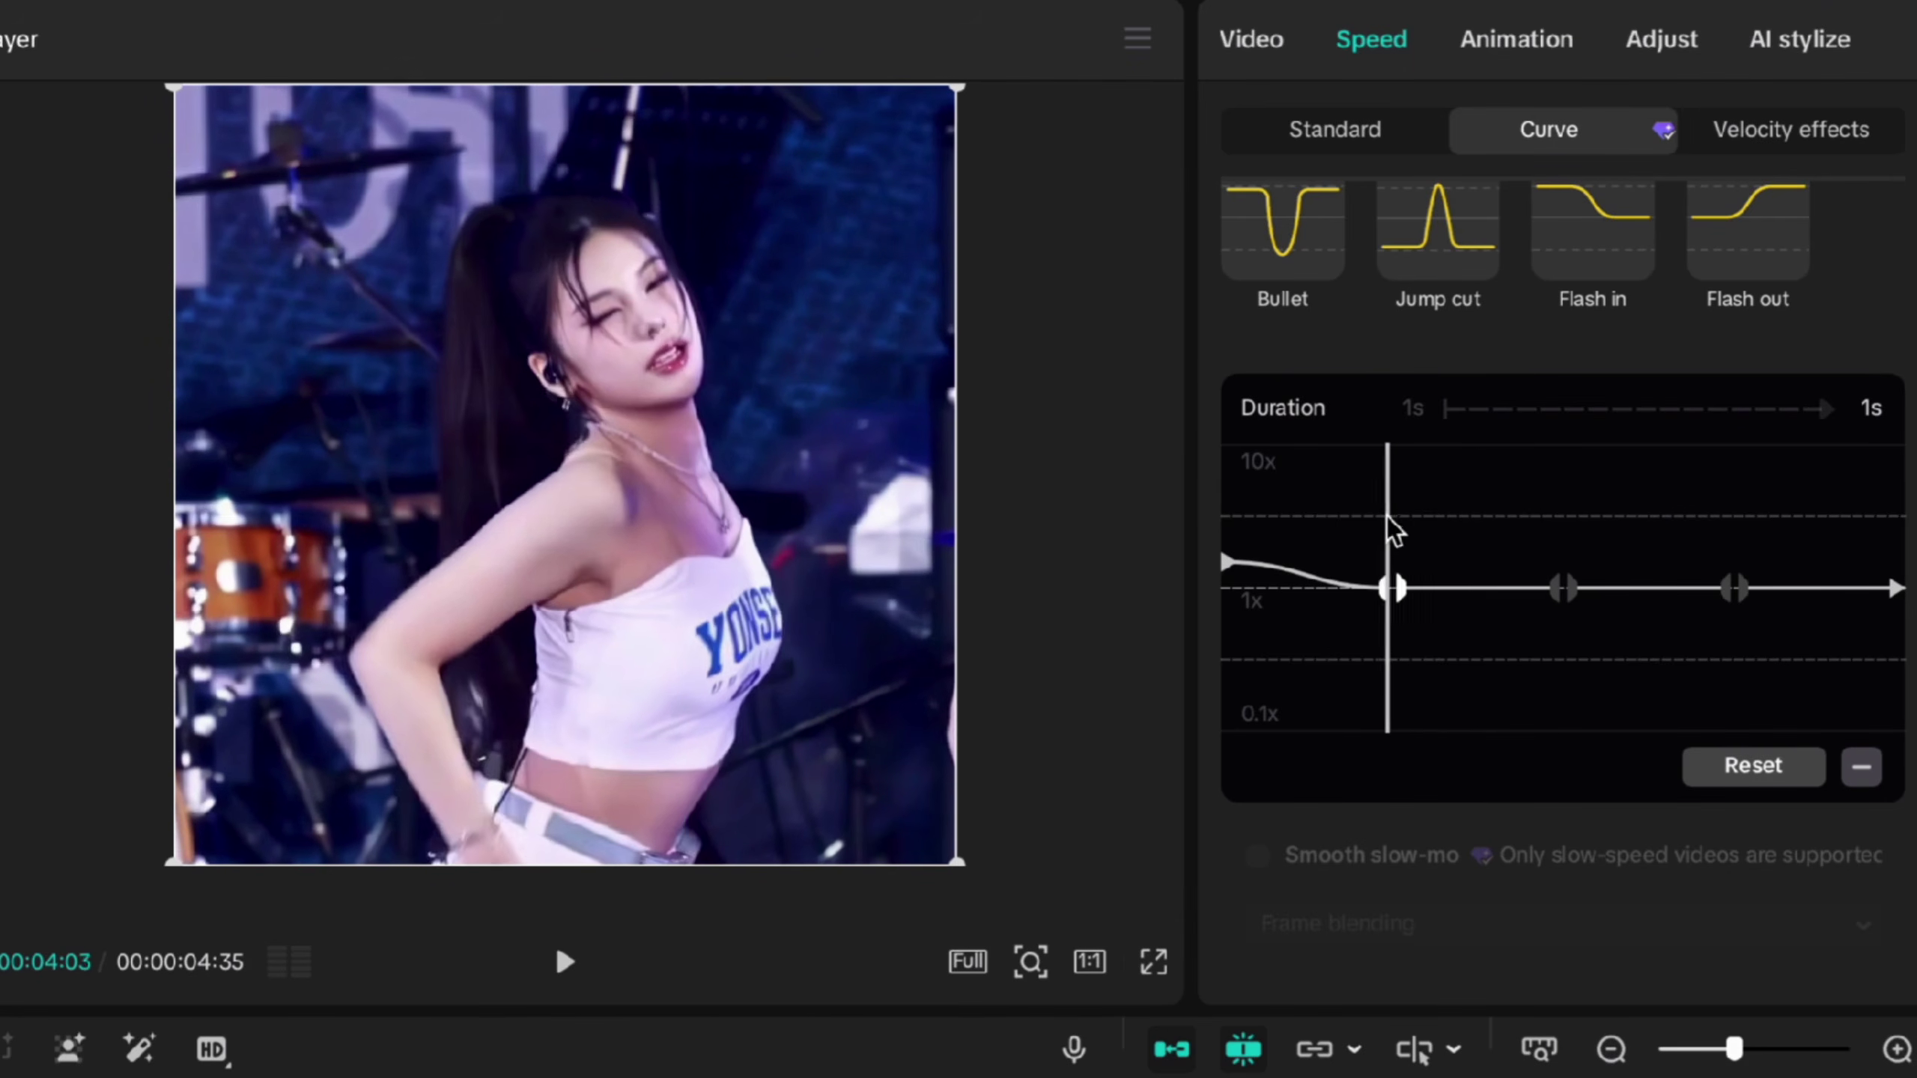
pyautogui.click(1397, 594)
pyautogui.moveTo(1396, 595); pyautogui.dragTo(1110, 498)
pyautogui.press('space')
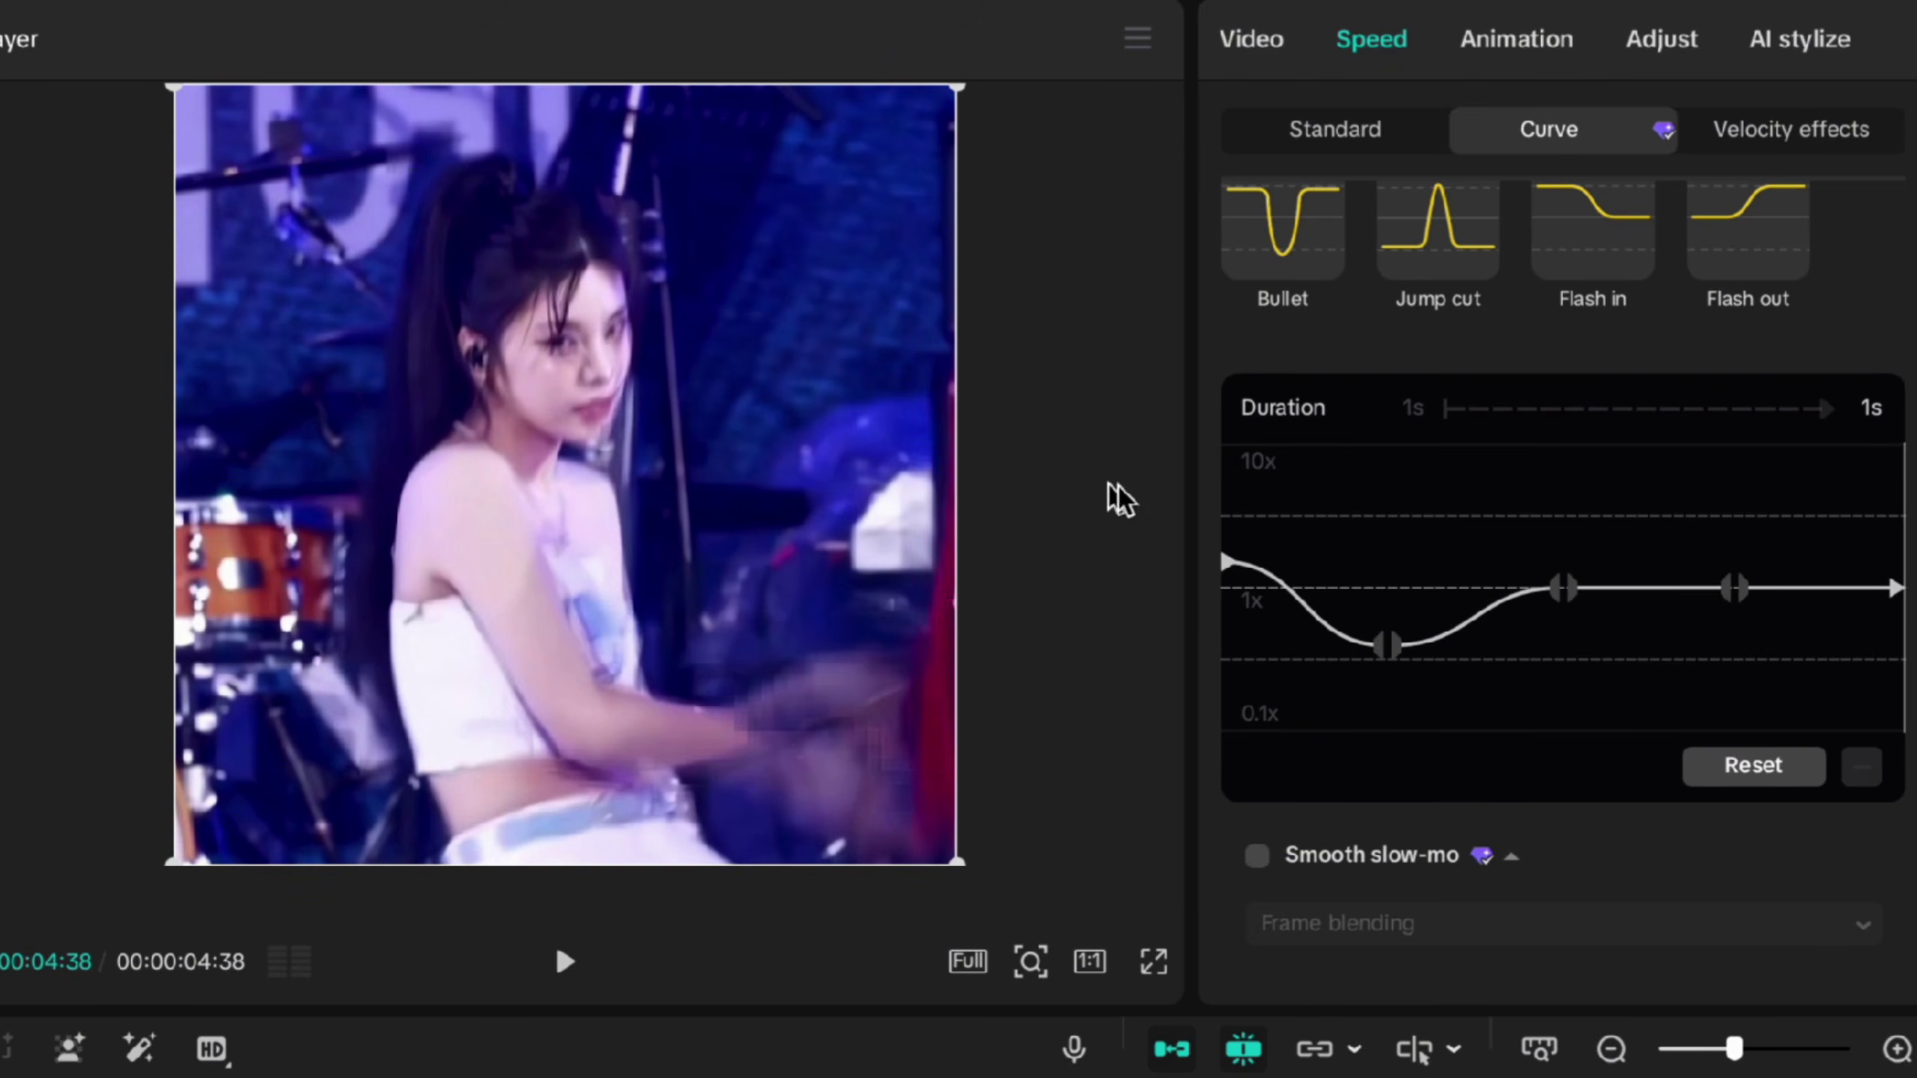
# Step: Delete the middle point of the custom speed curve and scrub back to its first inner point
pyautogui.click(1552, 537)
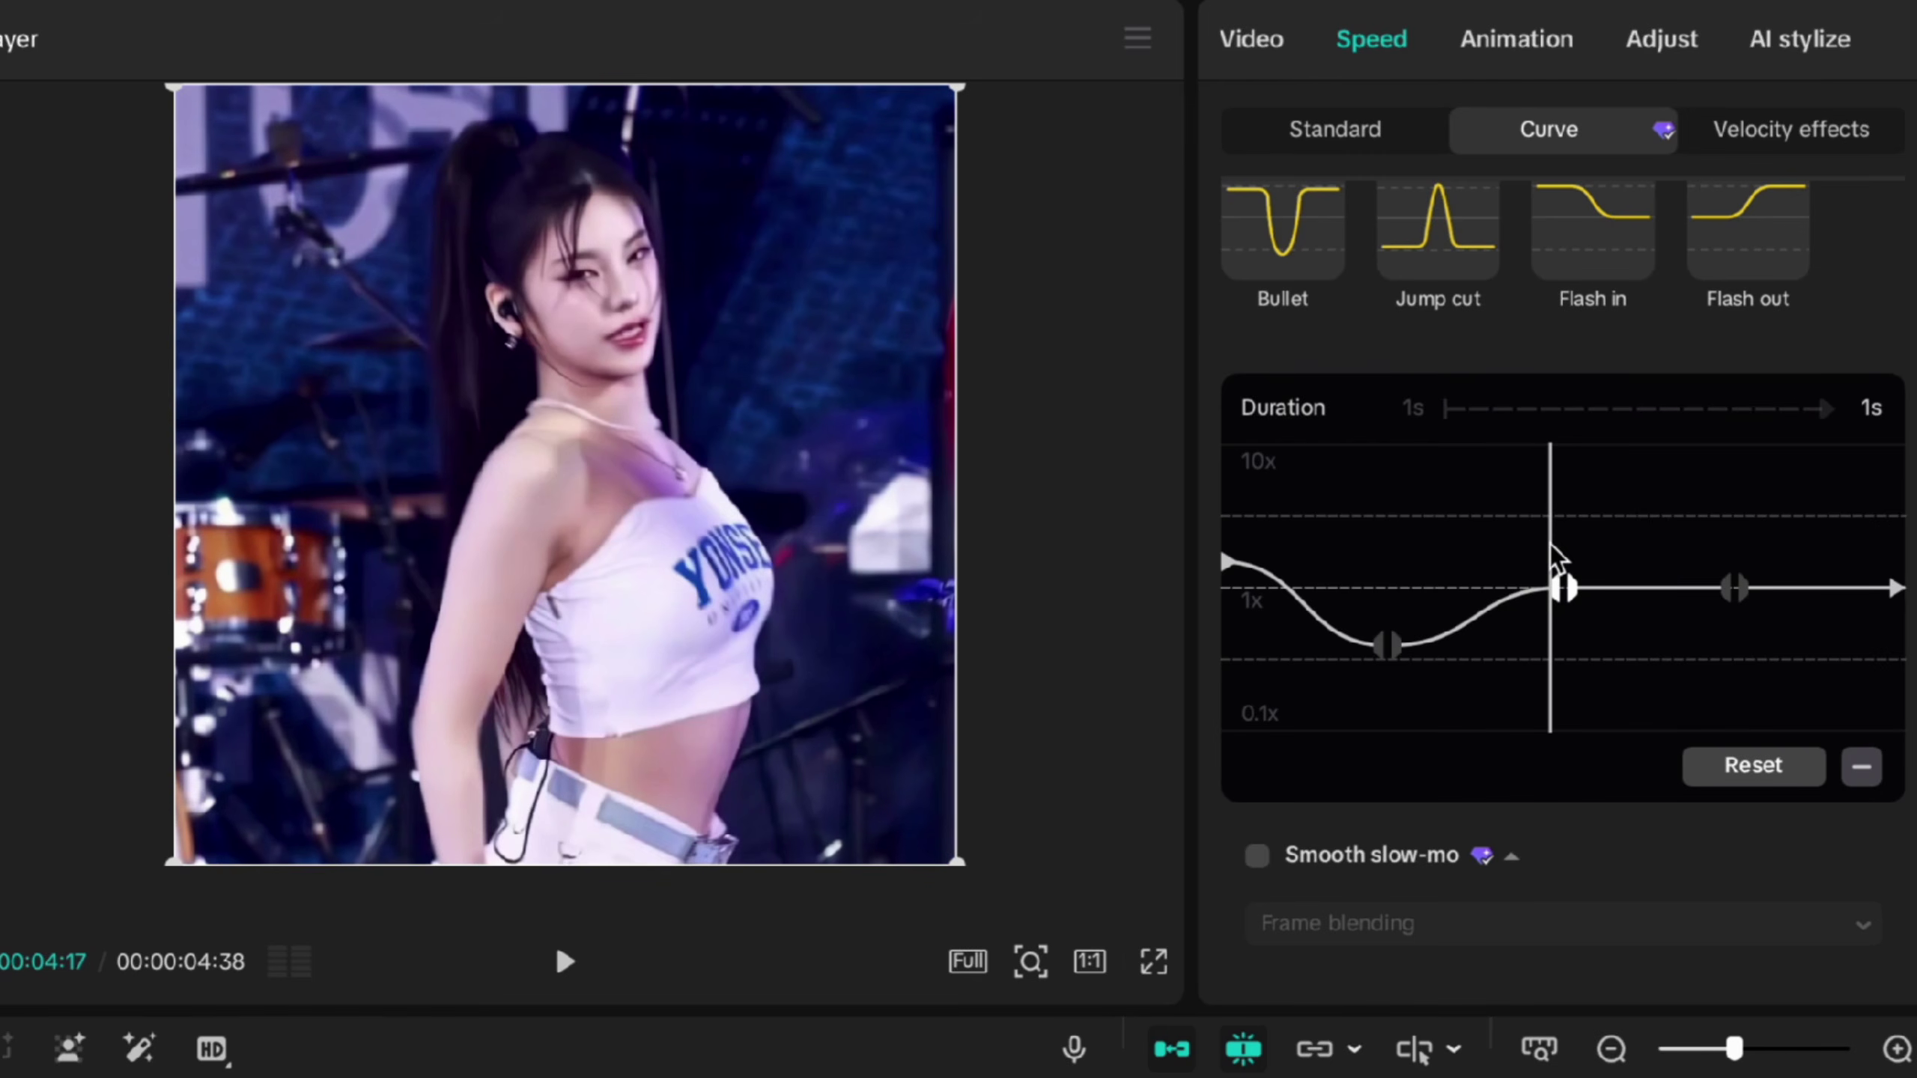
pyautogui.press('Delete')
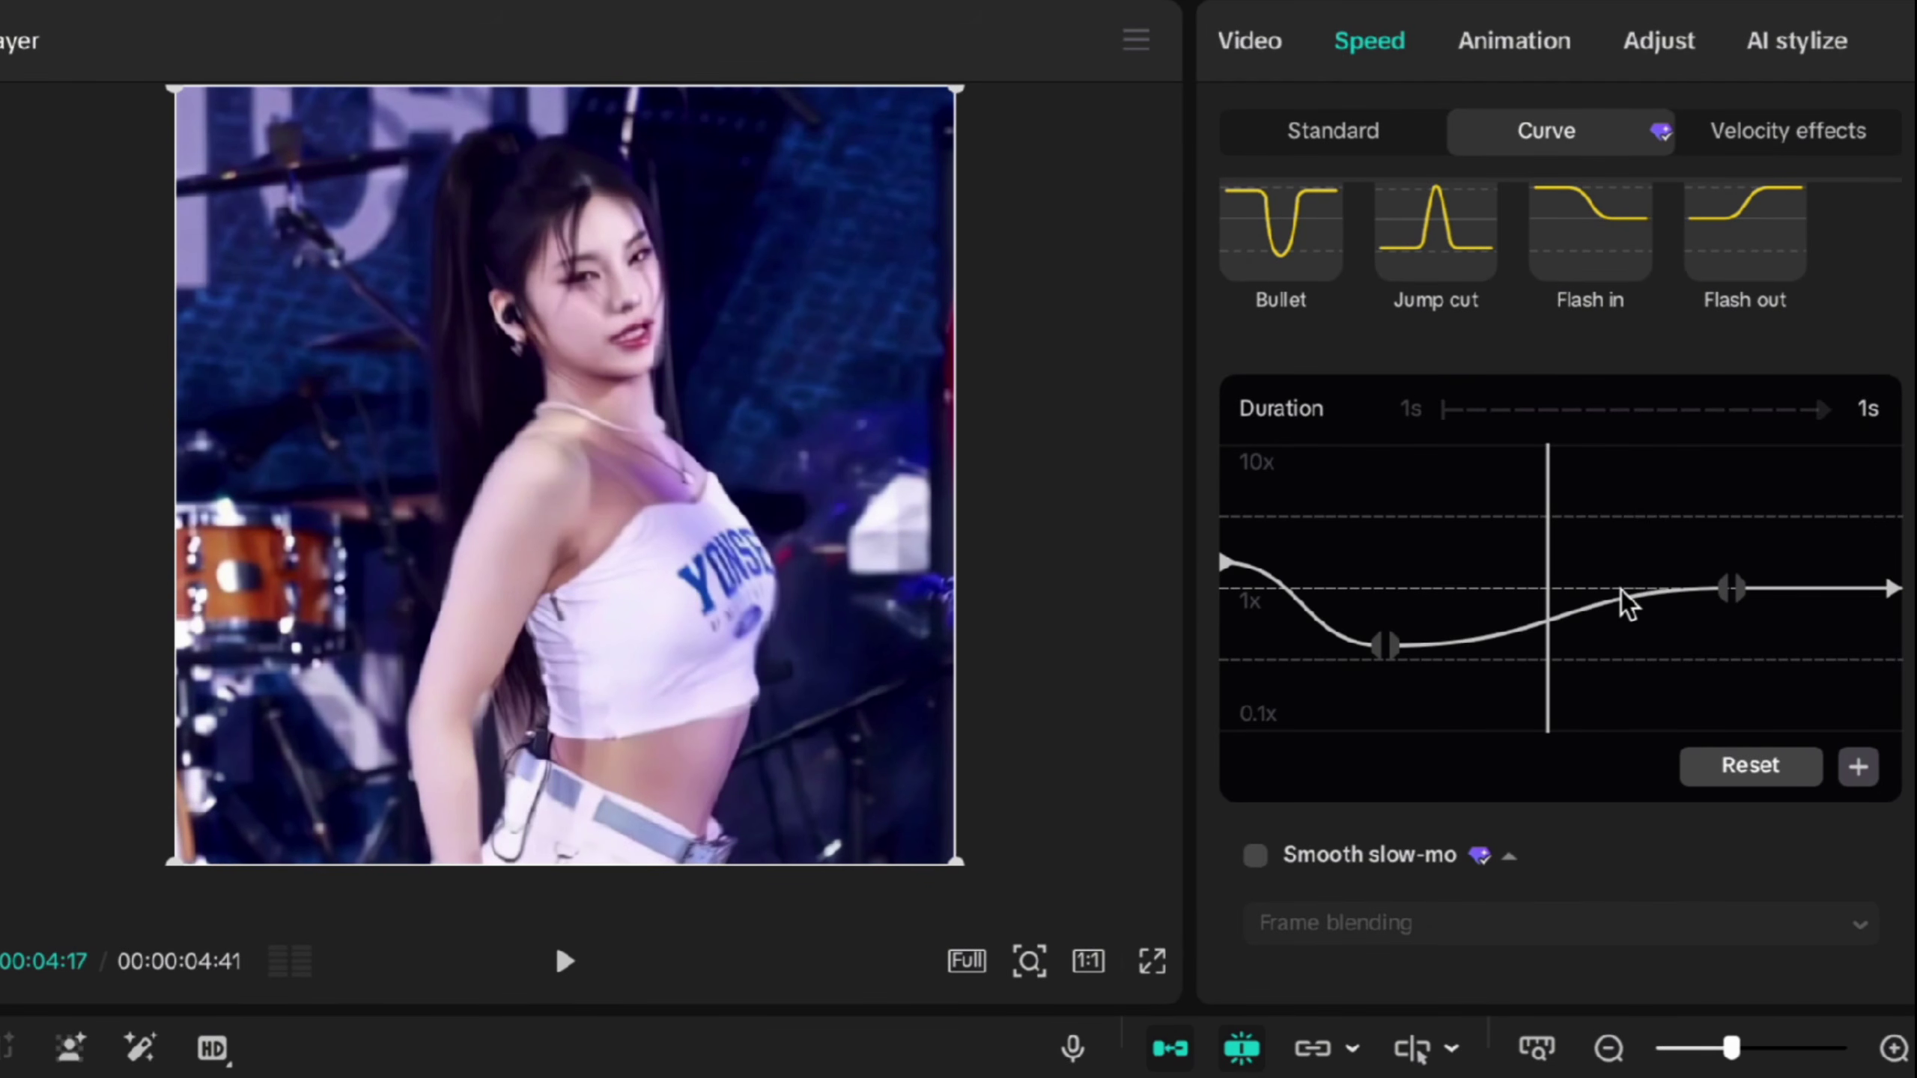
pyautogui.moveTo(1576, 549); pyautogui.dragTo(1234, 524)
pyautogui.click(1379, 566)
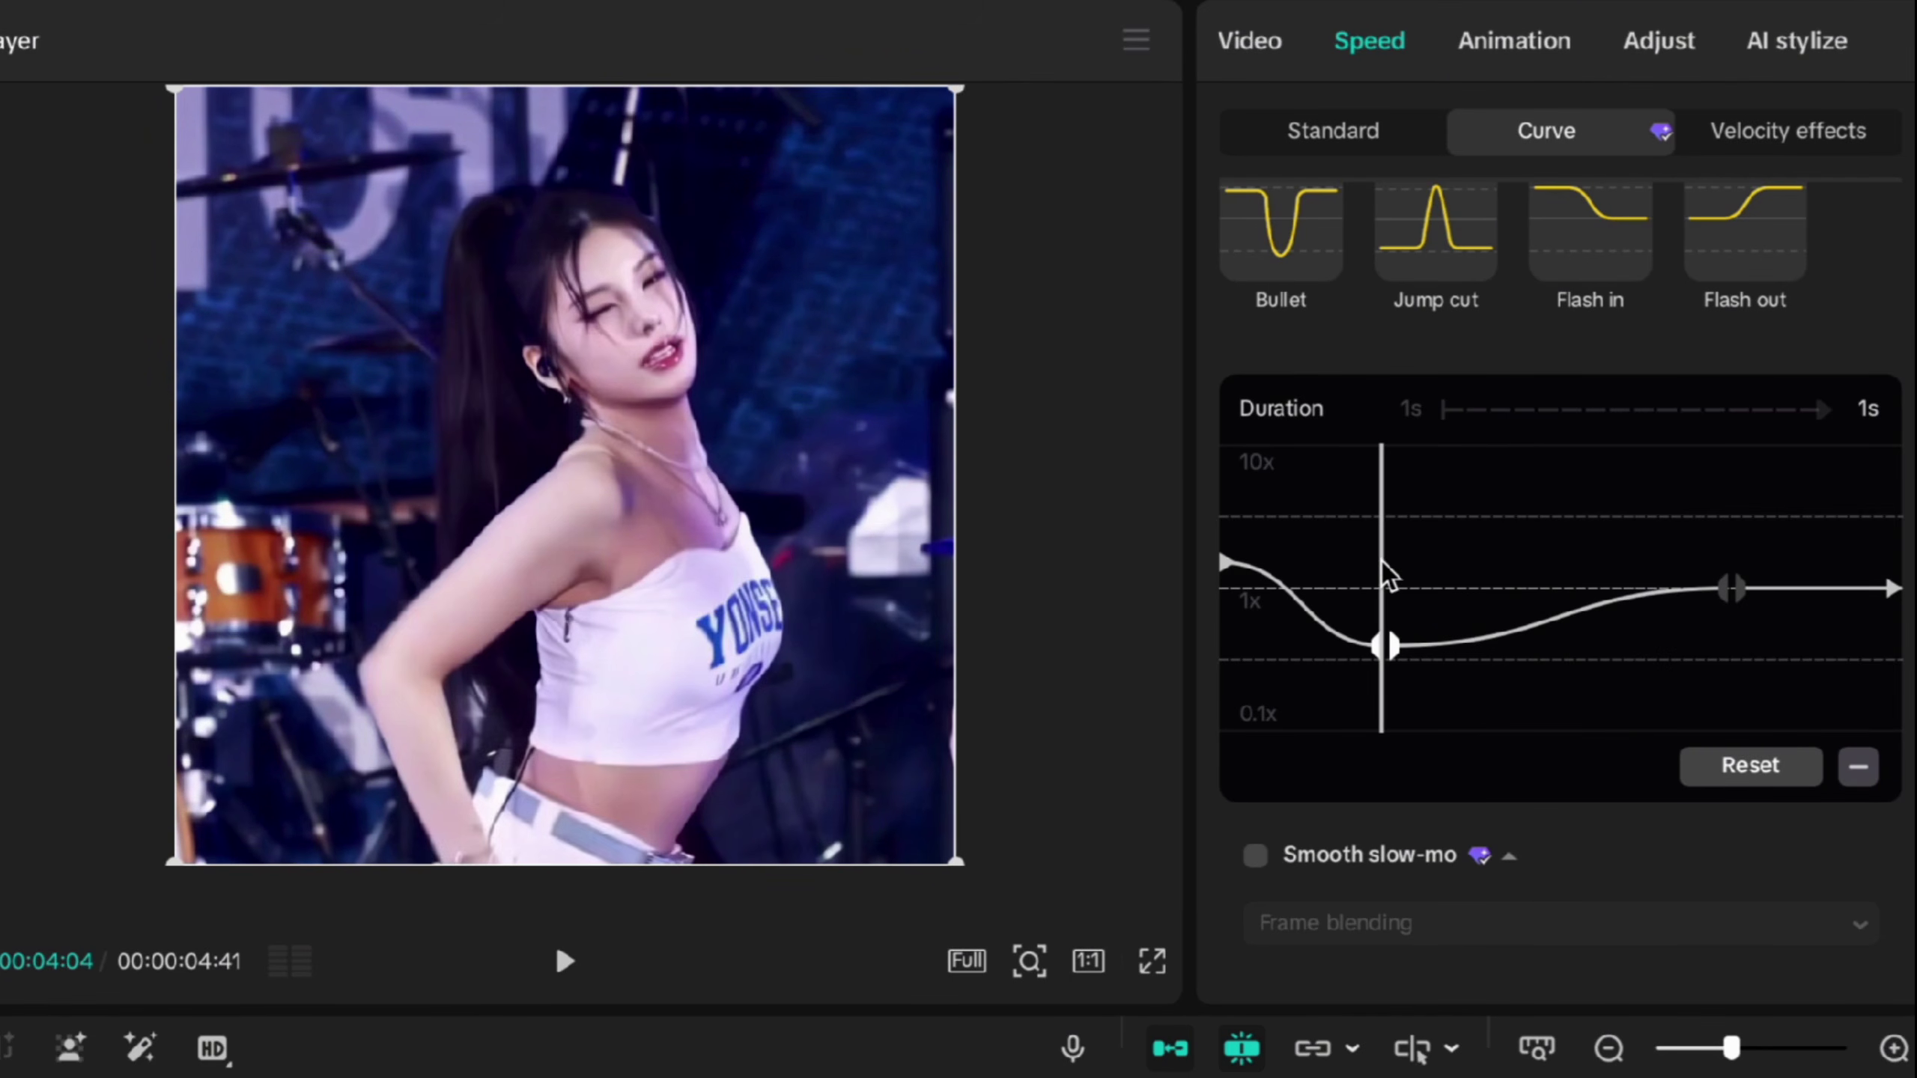
# Step: Scrub the end of the speed curve and lower its last inner point below 1x
pyautogui.click(1735, 558)
pyautogui.moveTo(1755, 548); pyautogui.dragTo(1862, 540)
pyautogui.moveTo(1673, 530); pyautogui.dragTo(1733, 501)
pyautogui.moveTo(1737, 597); pyautogui.dragTo(1732, 634)
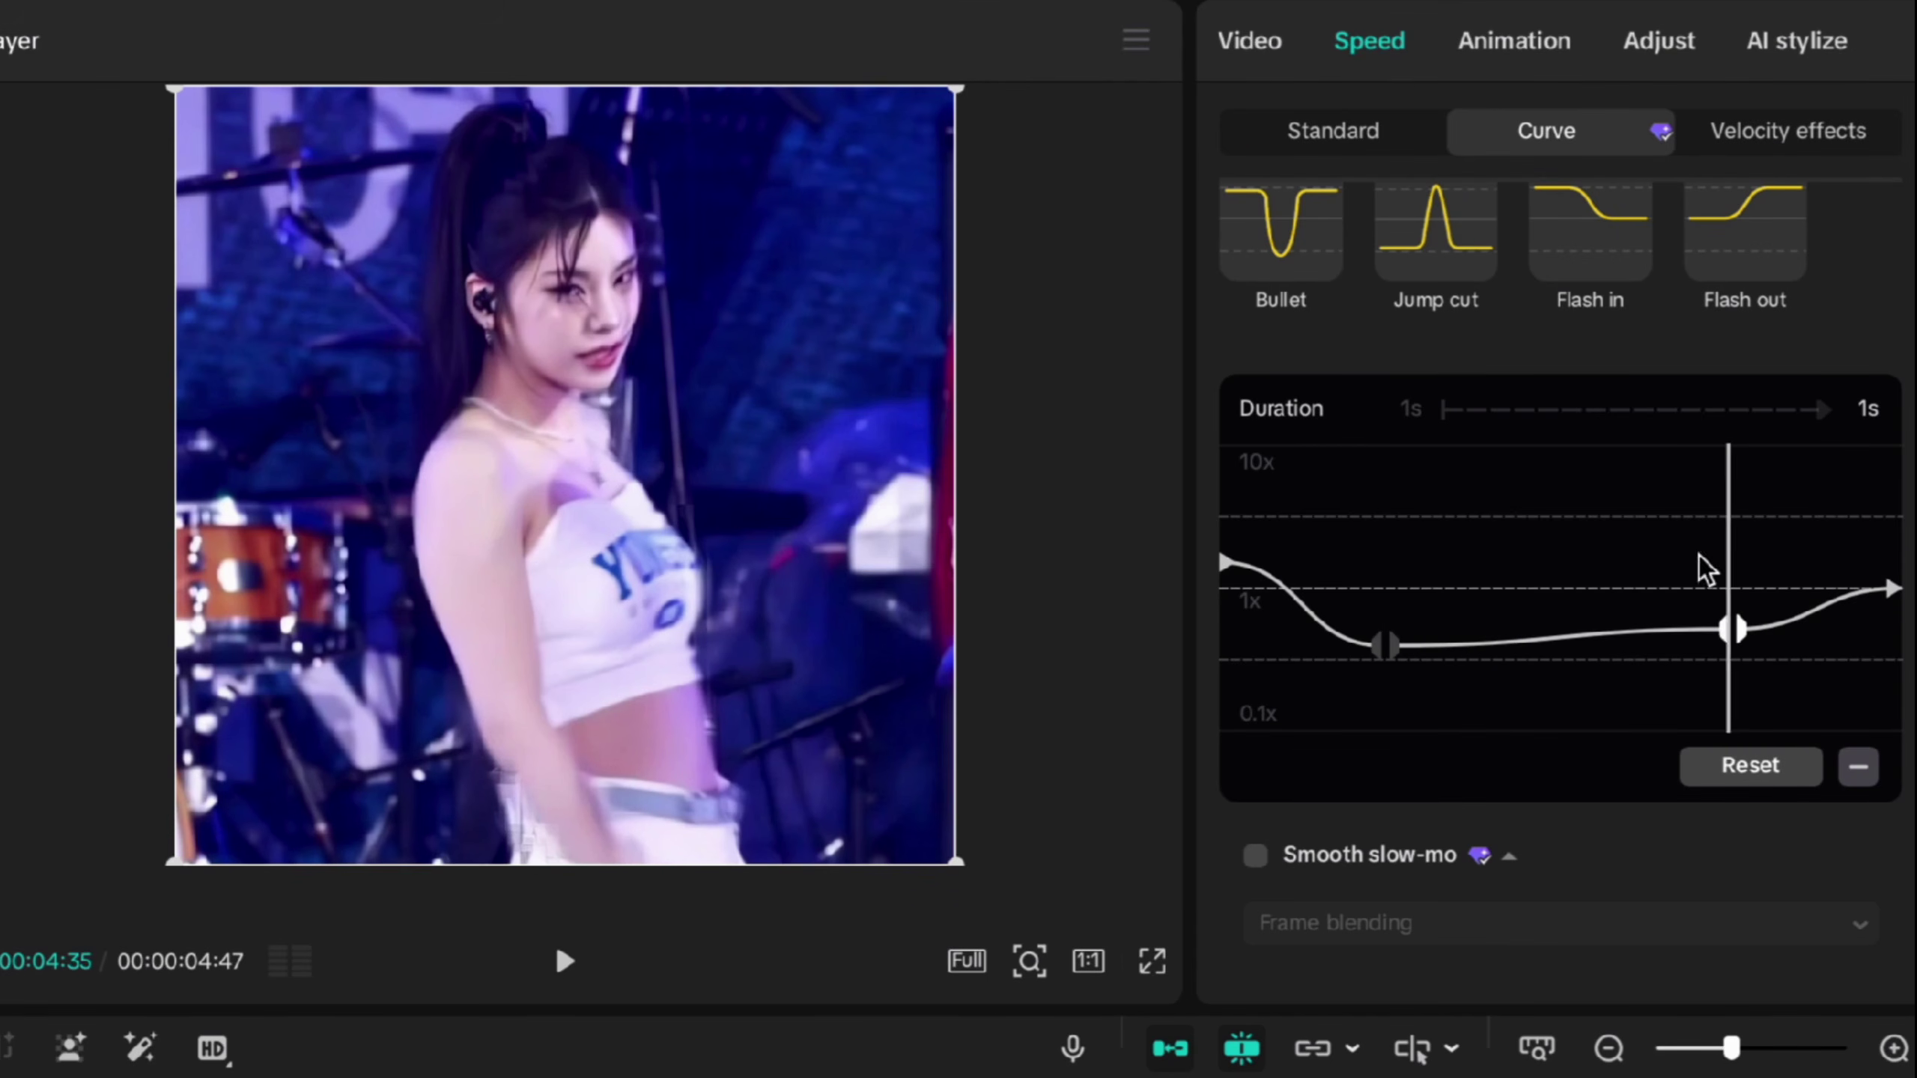
# Step: Raise the speed curve's end point slightly above 1x and play the clip
pyautogui.moveTo(1391, 556); pyautogui.dragTo(1674, 585)
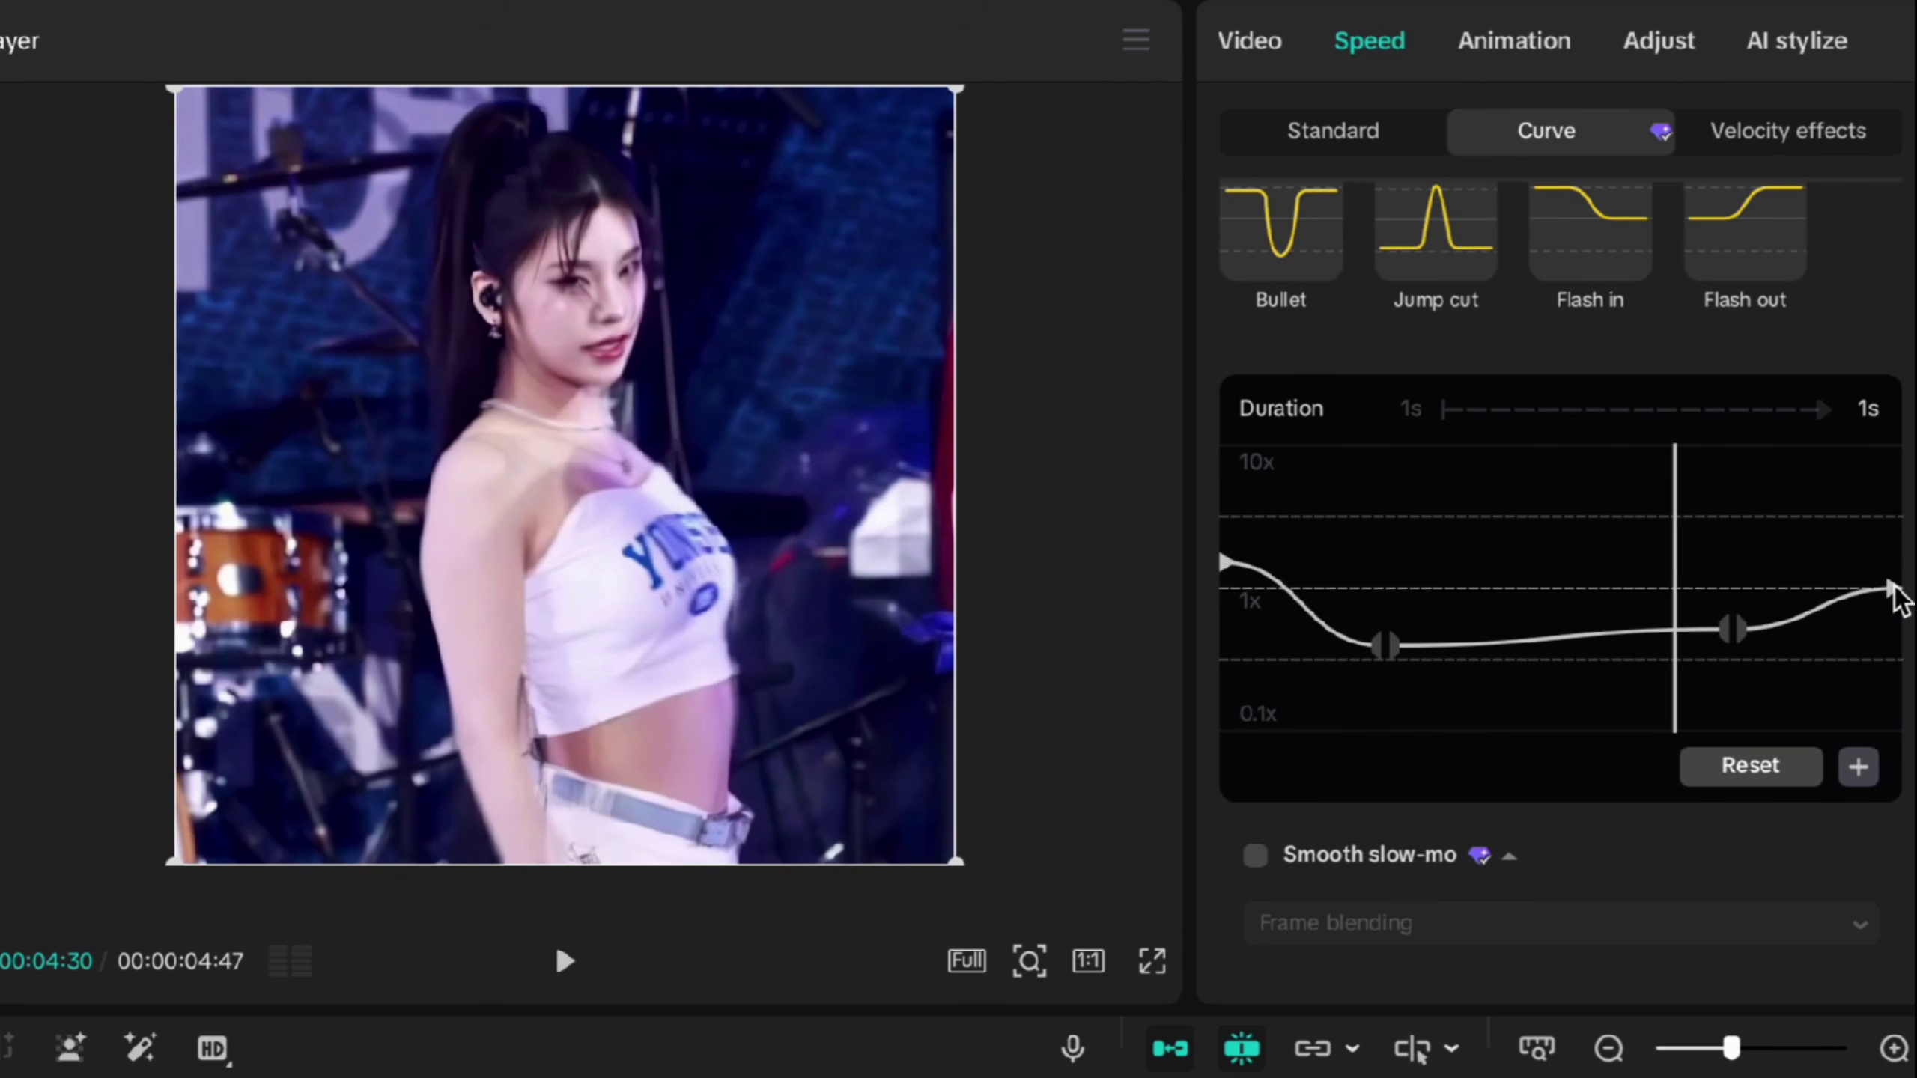
pyautogui.click(1896, 596)
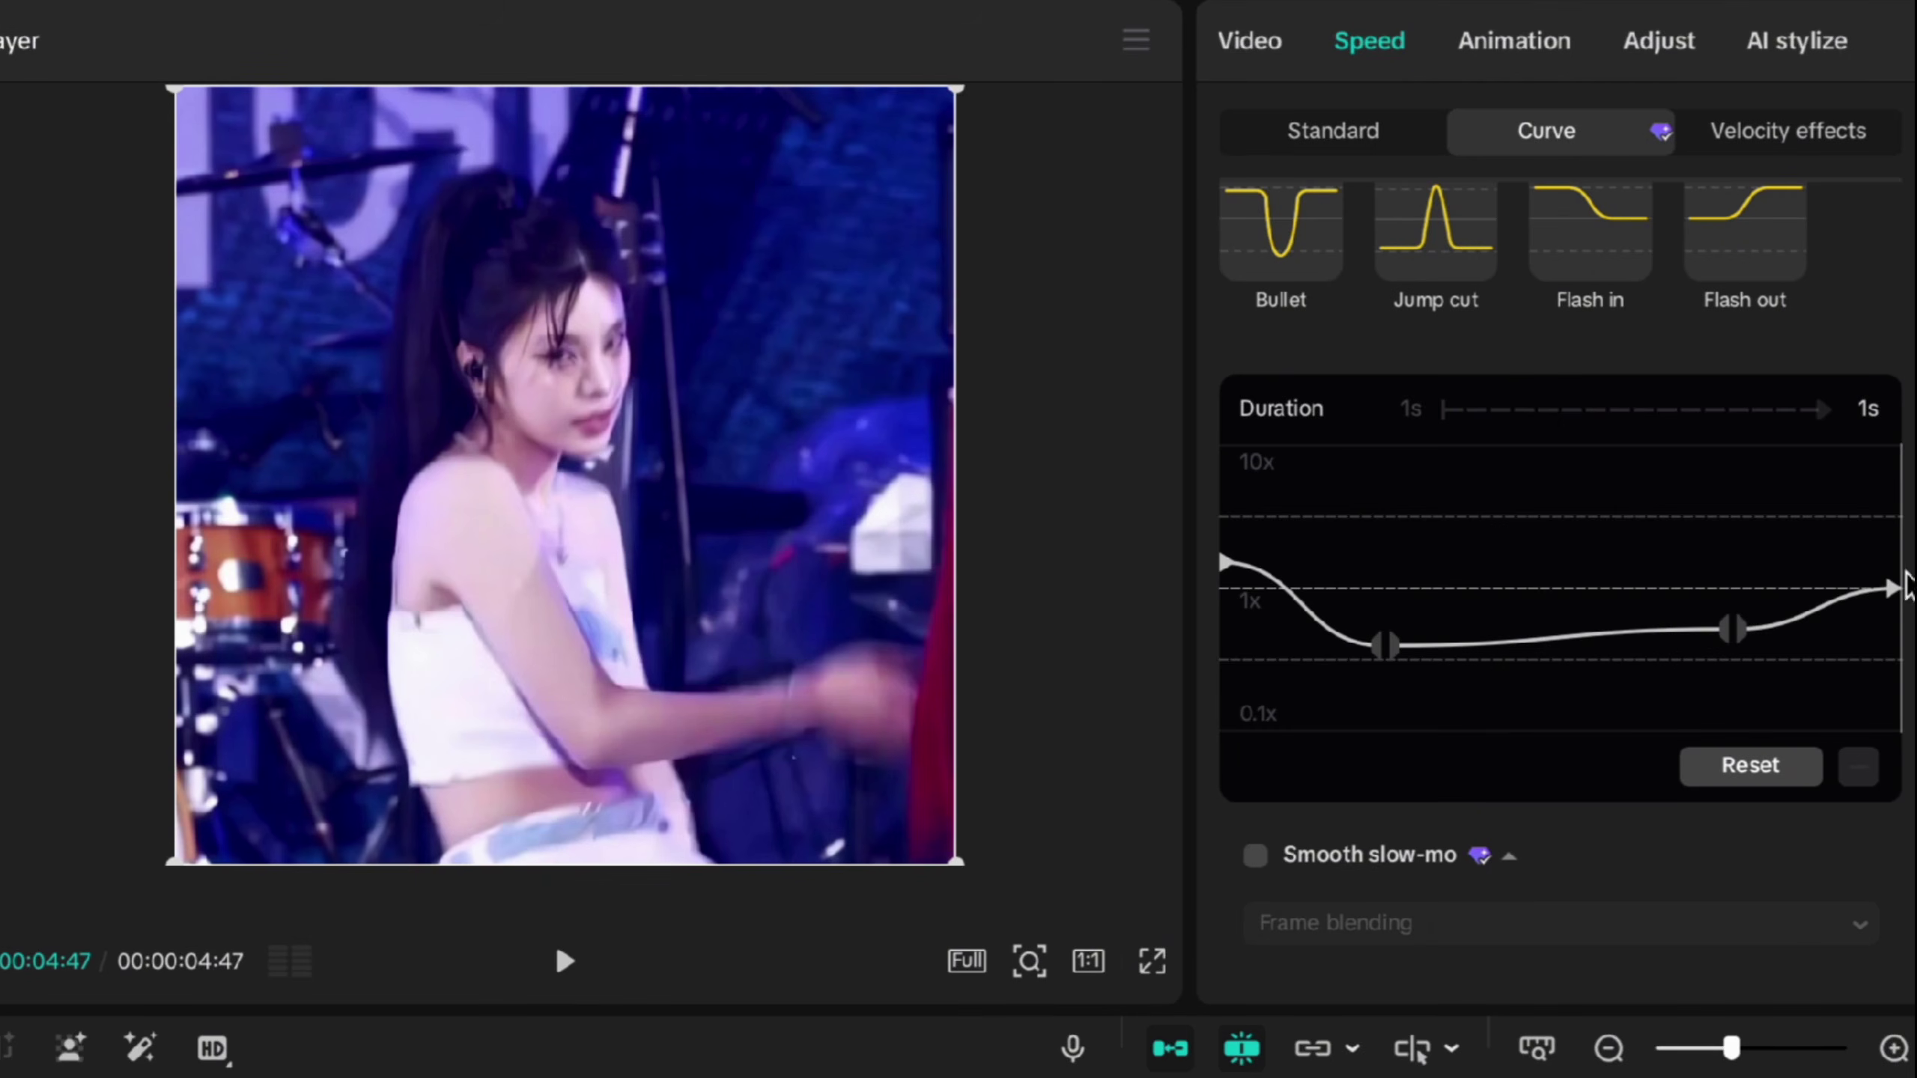
pyautogui.moveTo(1906, 587); pyautogui.dragTo(1909, 575)
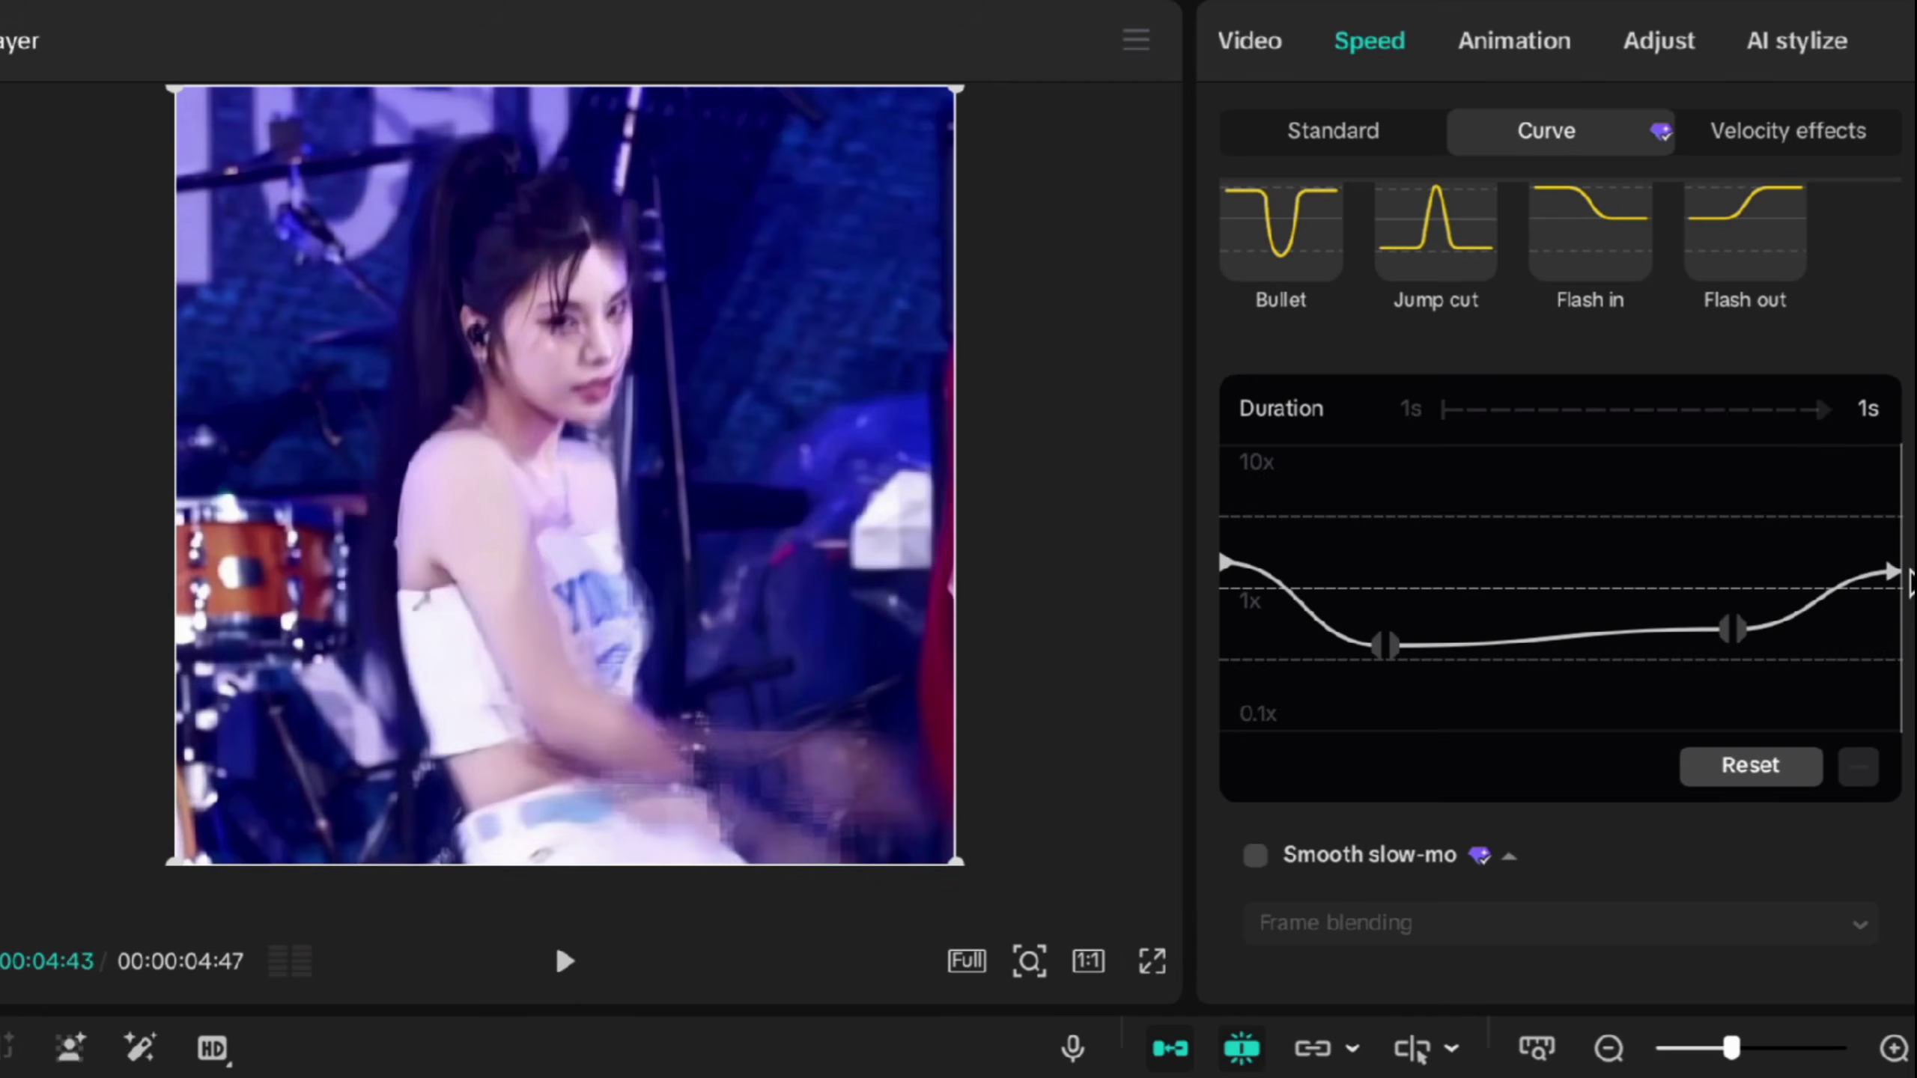
pyautogui.moveTo(1810, 521); pyautogui.dragTo(1743, 522)
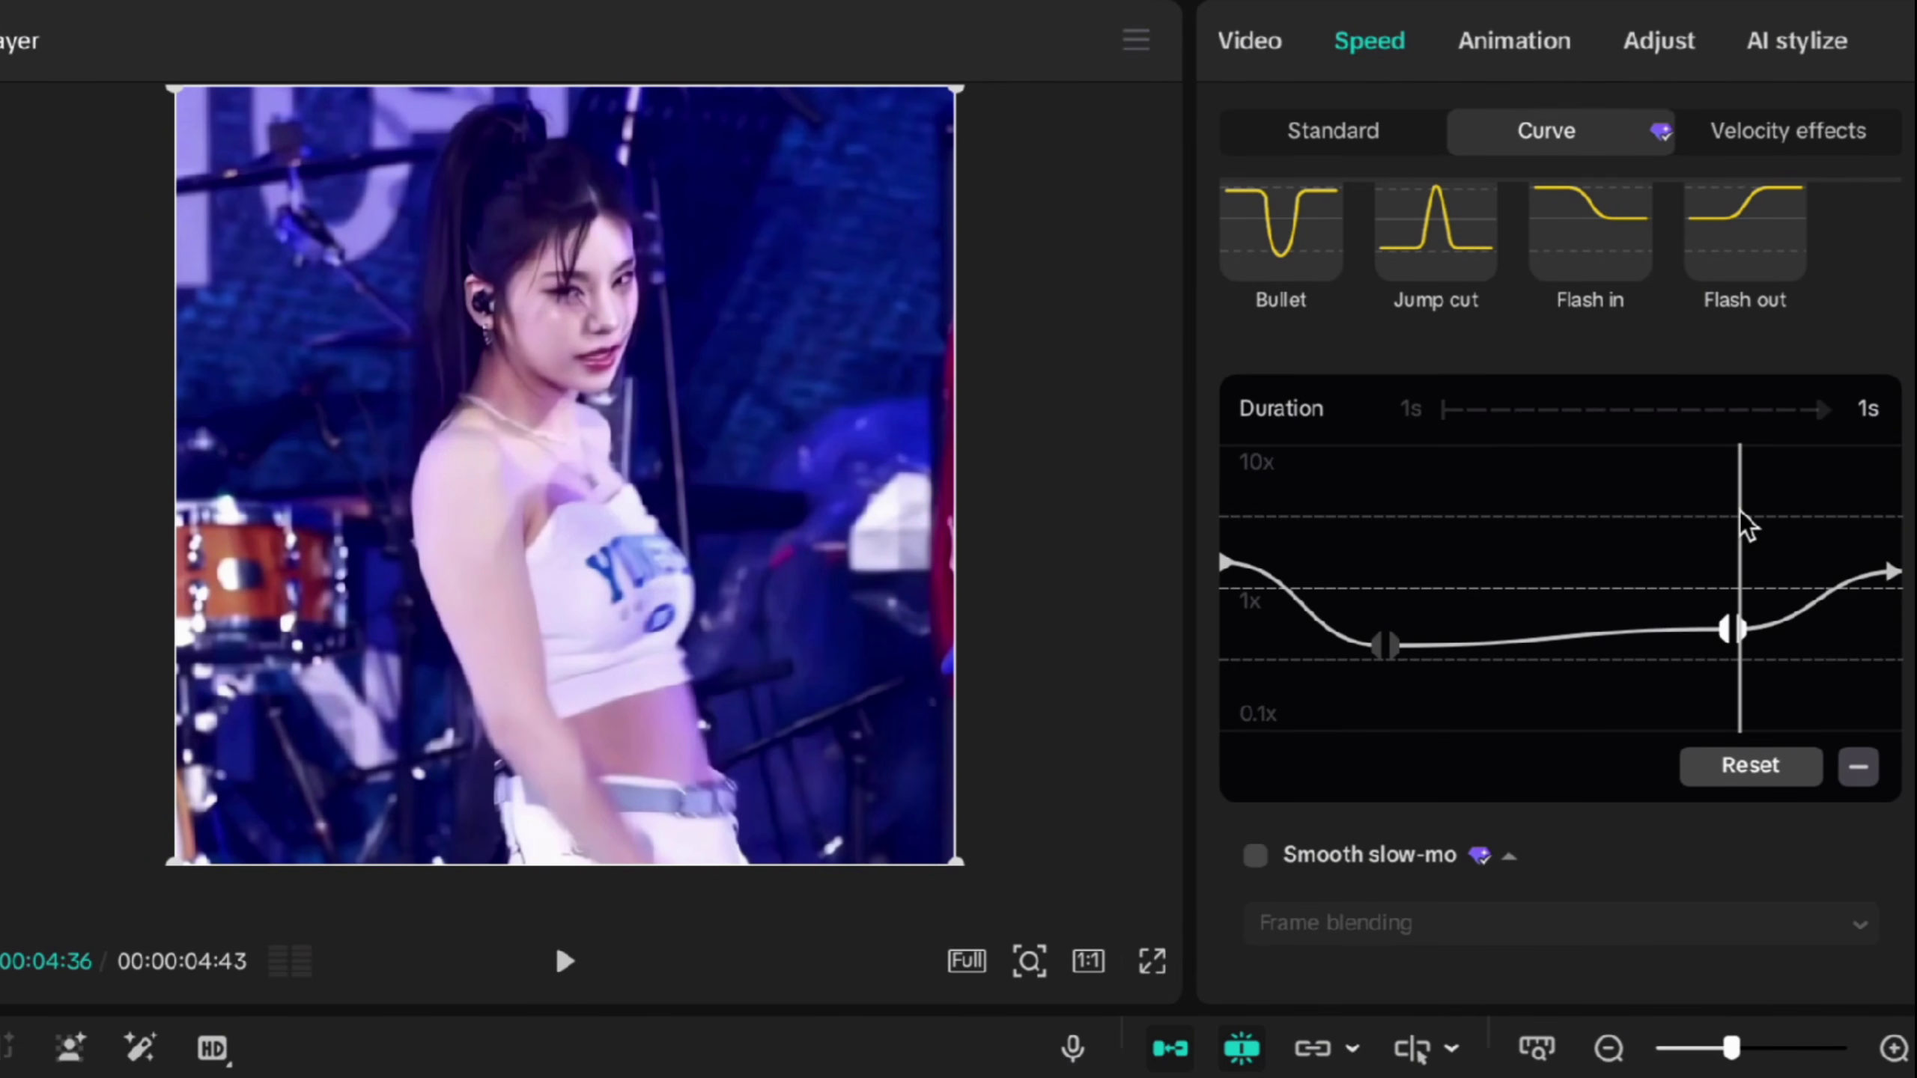
pyautogui.press('space')
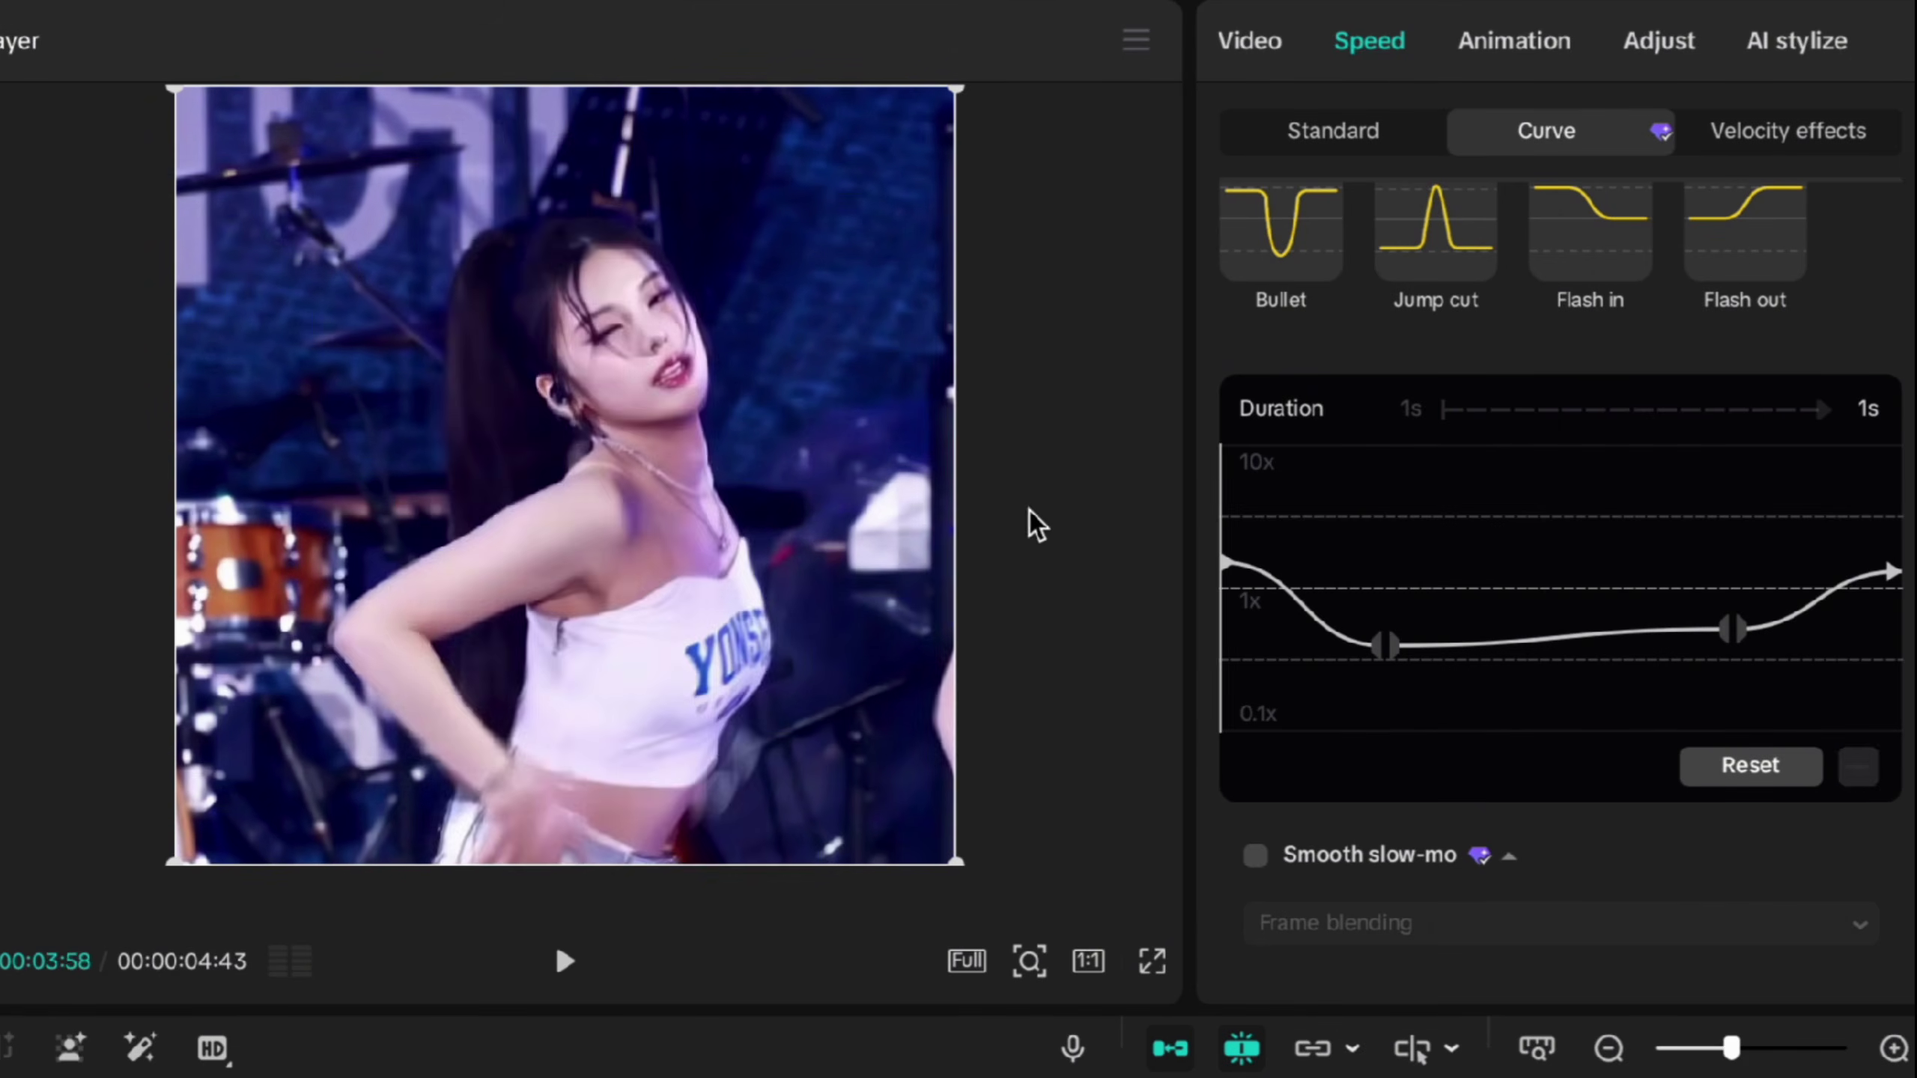
# Step: Shift the speed curve's second inner point earlier and slightly higher, keeping it below 1x, and replay the clip
pyautogui.click(1529, 551)
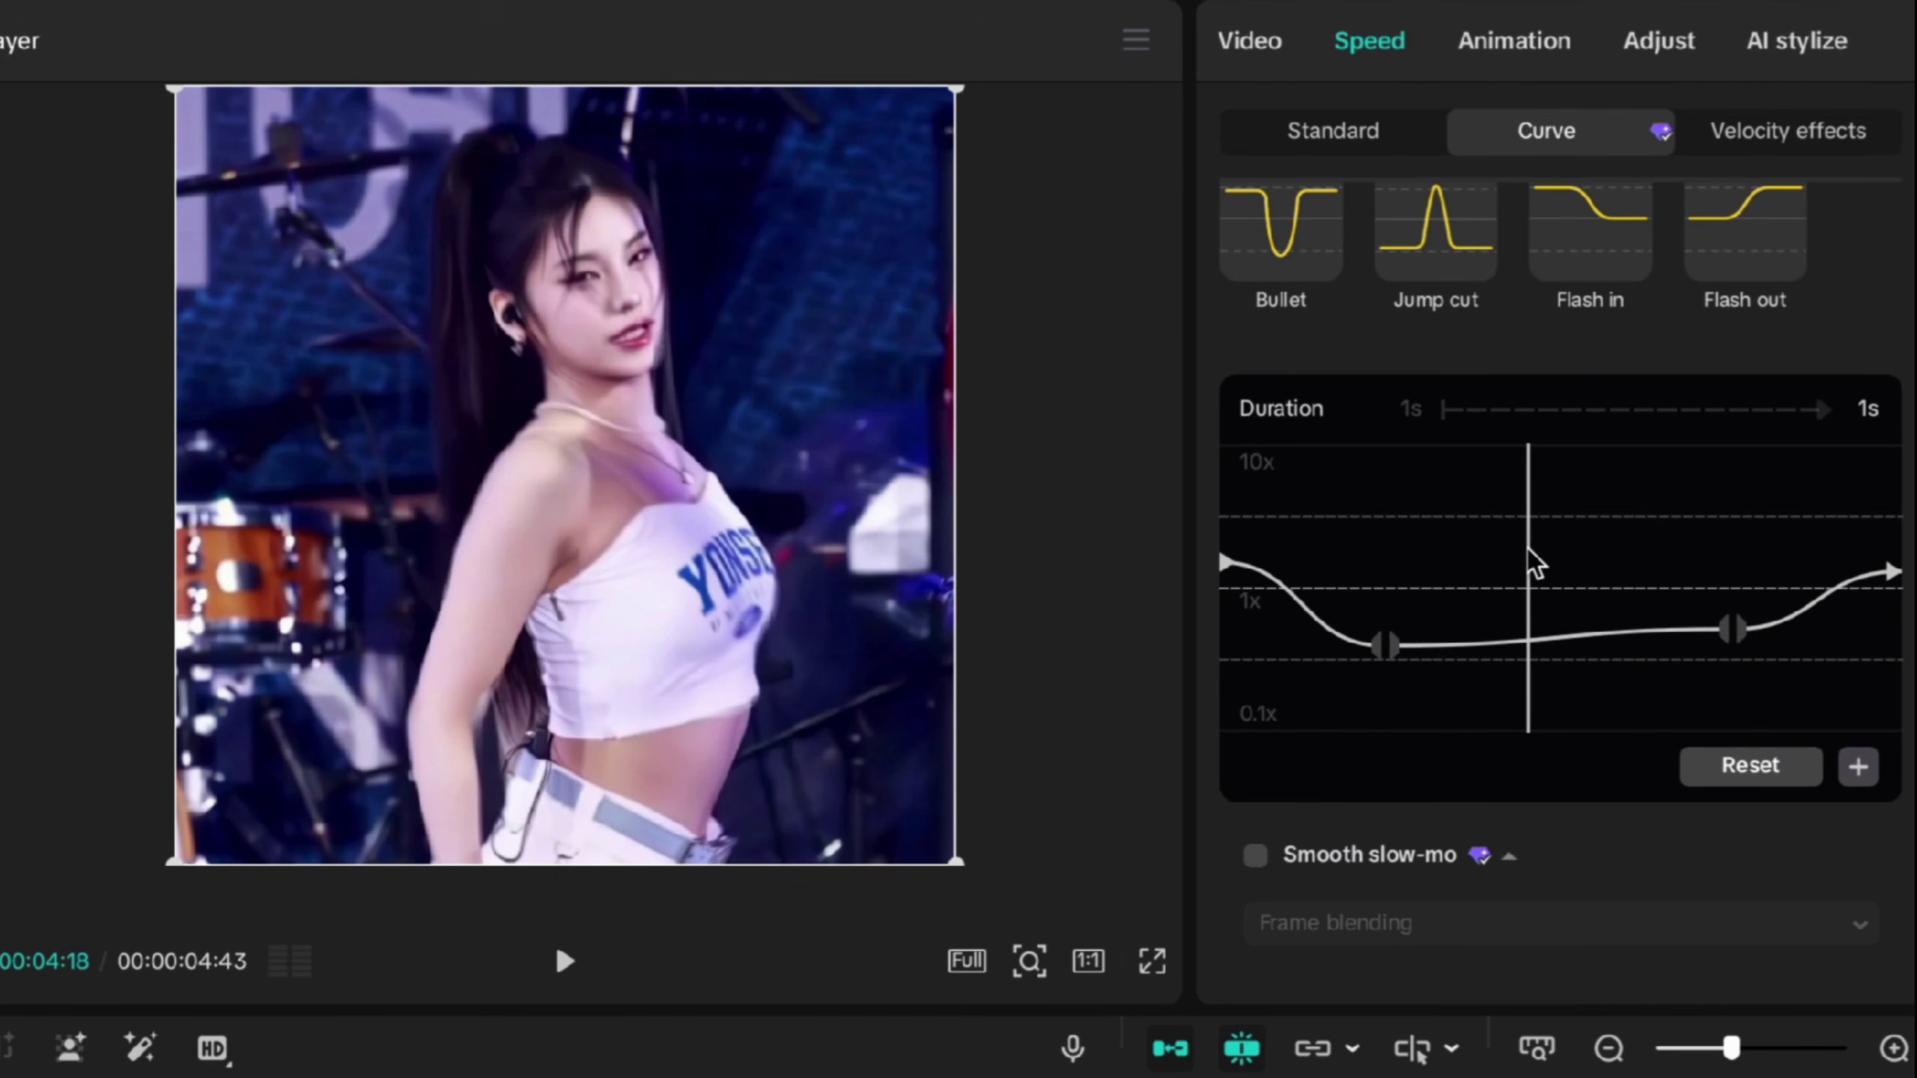
pyautogui.click(1751, 567)
pyautogui.click(1738, 569)
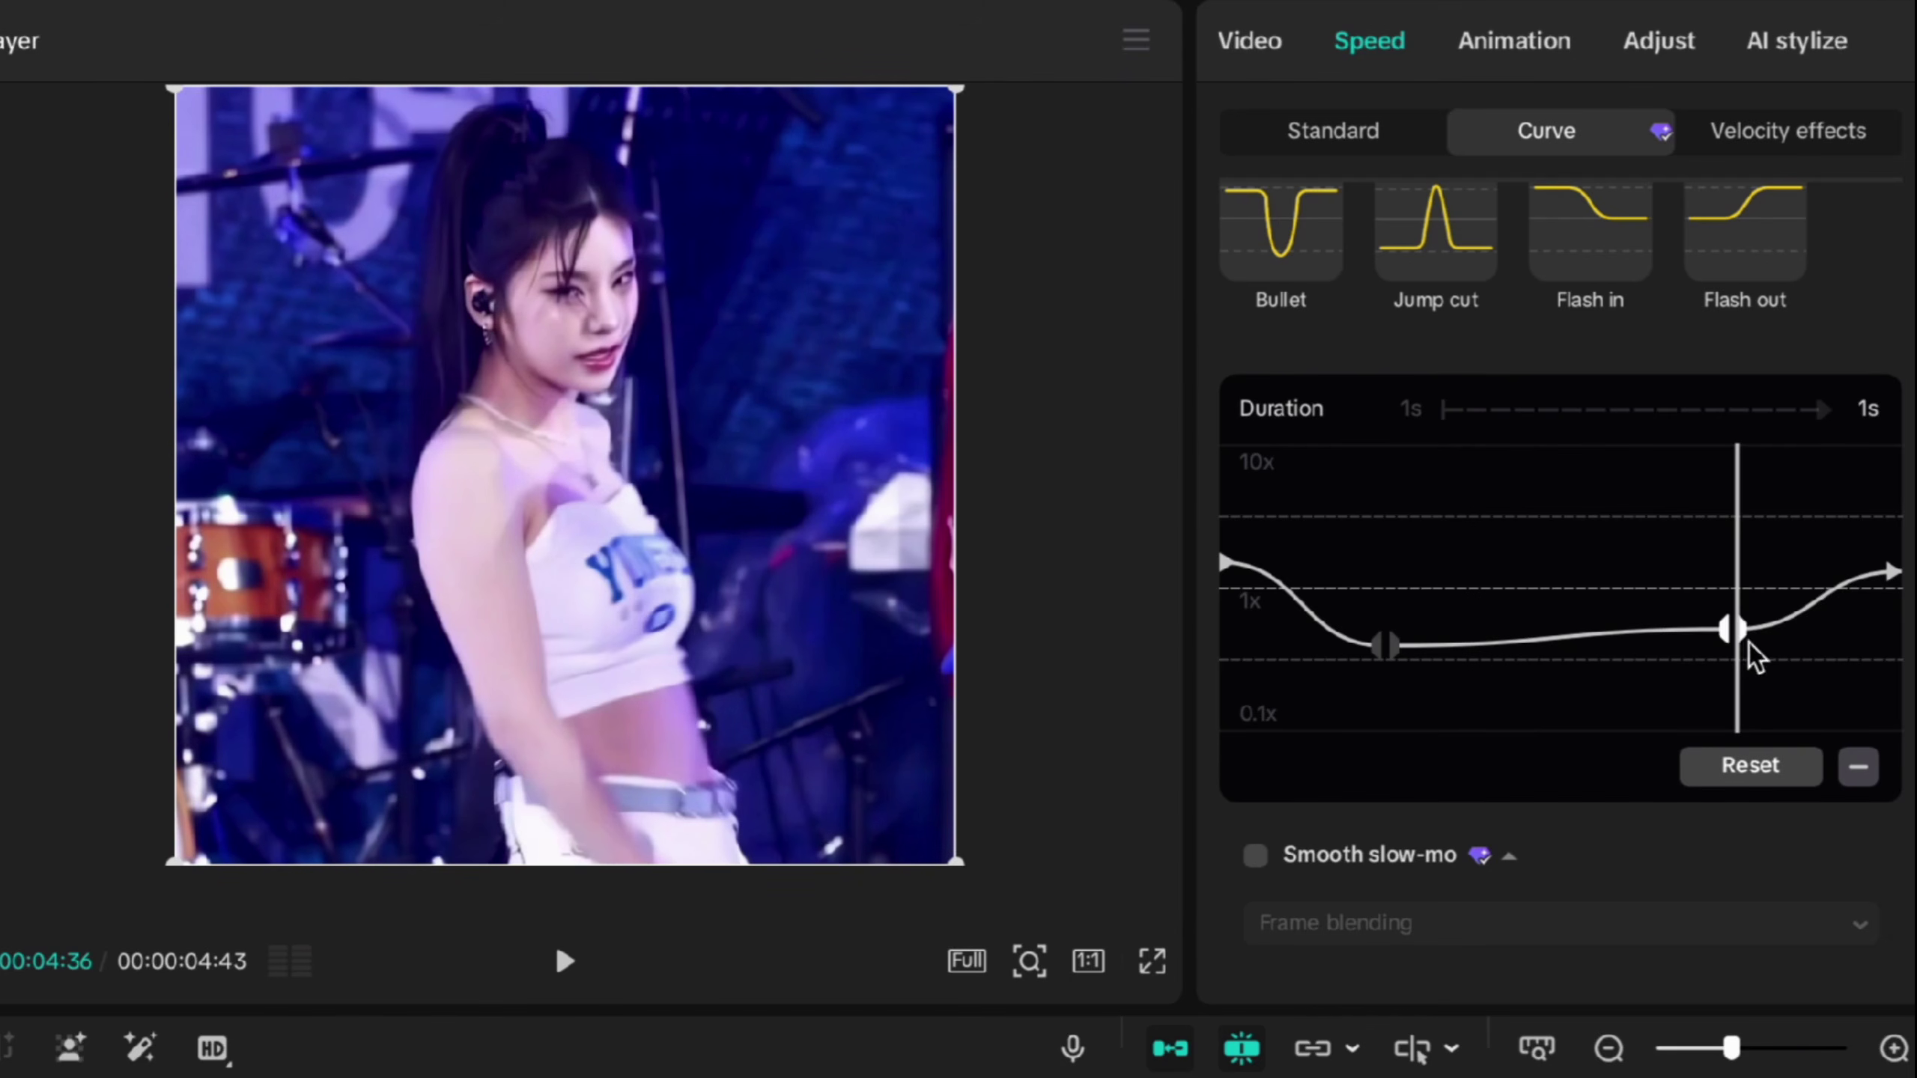
pyautogui.moveTo(1734, 631); pyautogui.dragTo(1219, 500)
pyautogui.press('space')
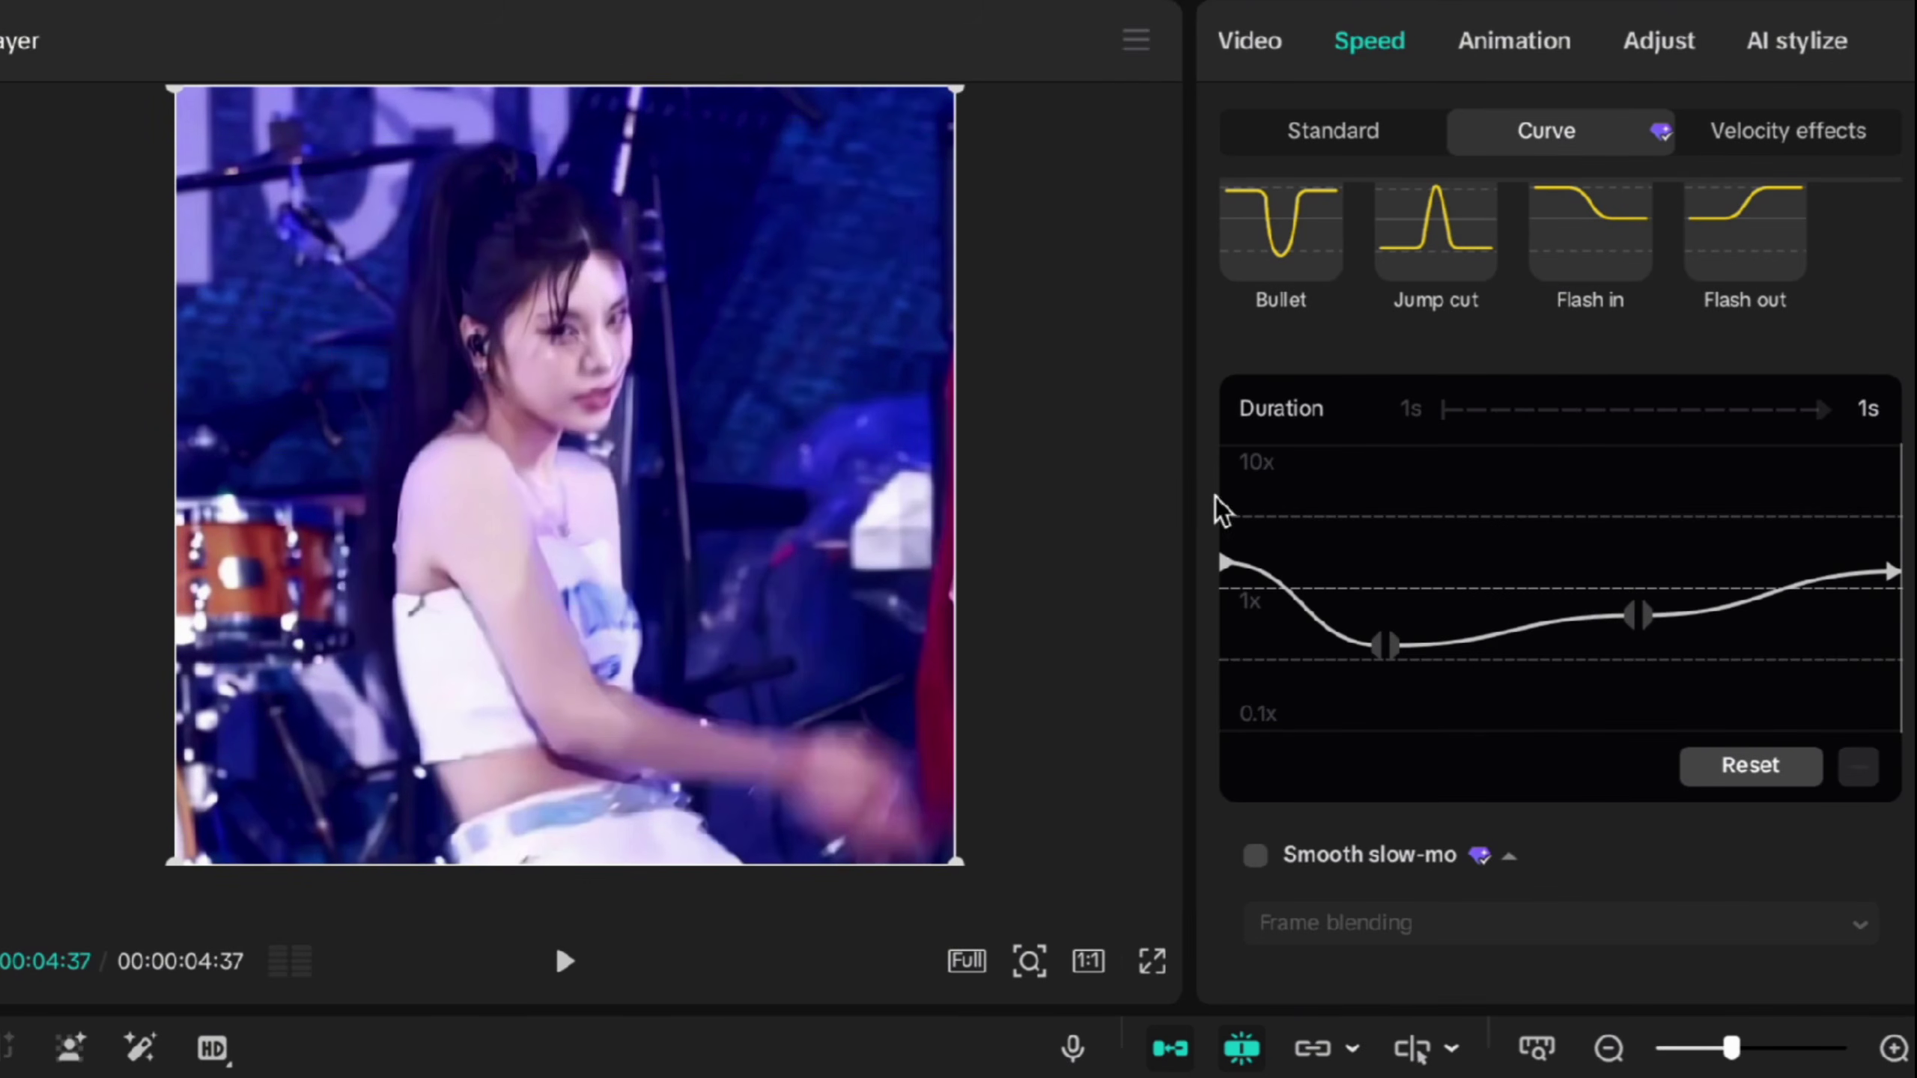
pyautogui.click(1220, 500)
pyautogui.press('space')
pyautogui.click(1223, 502)
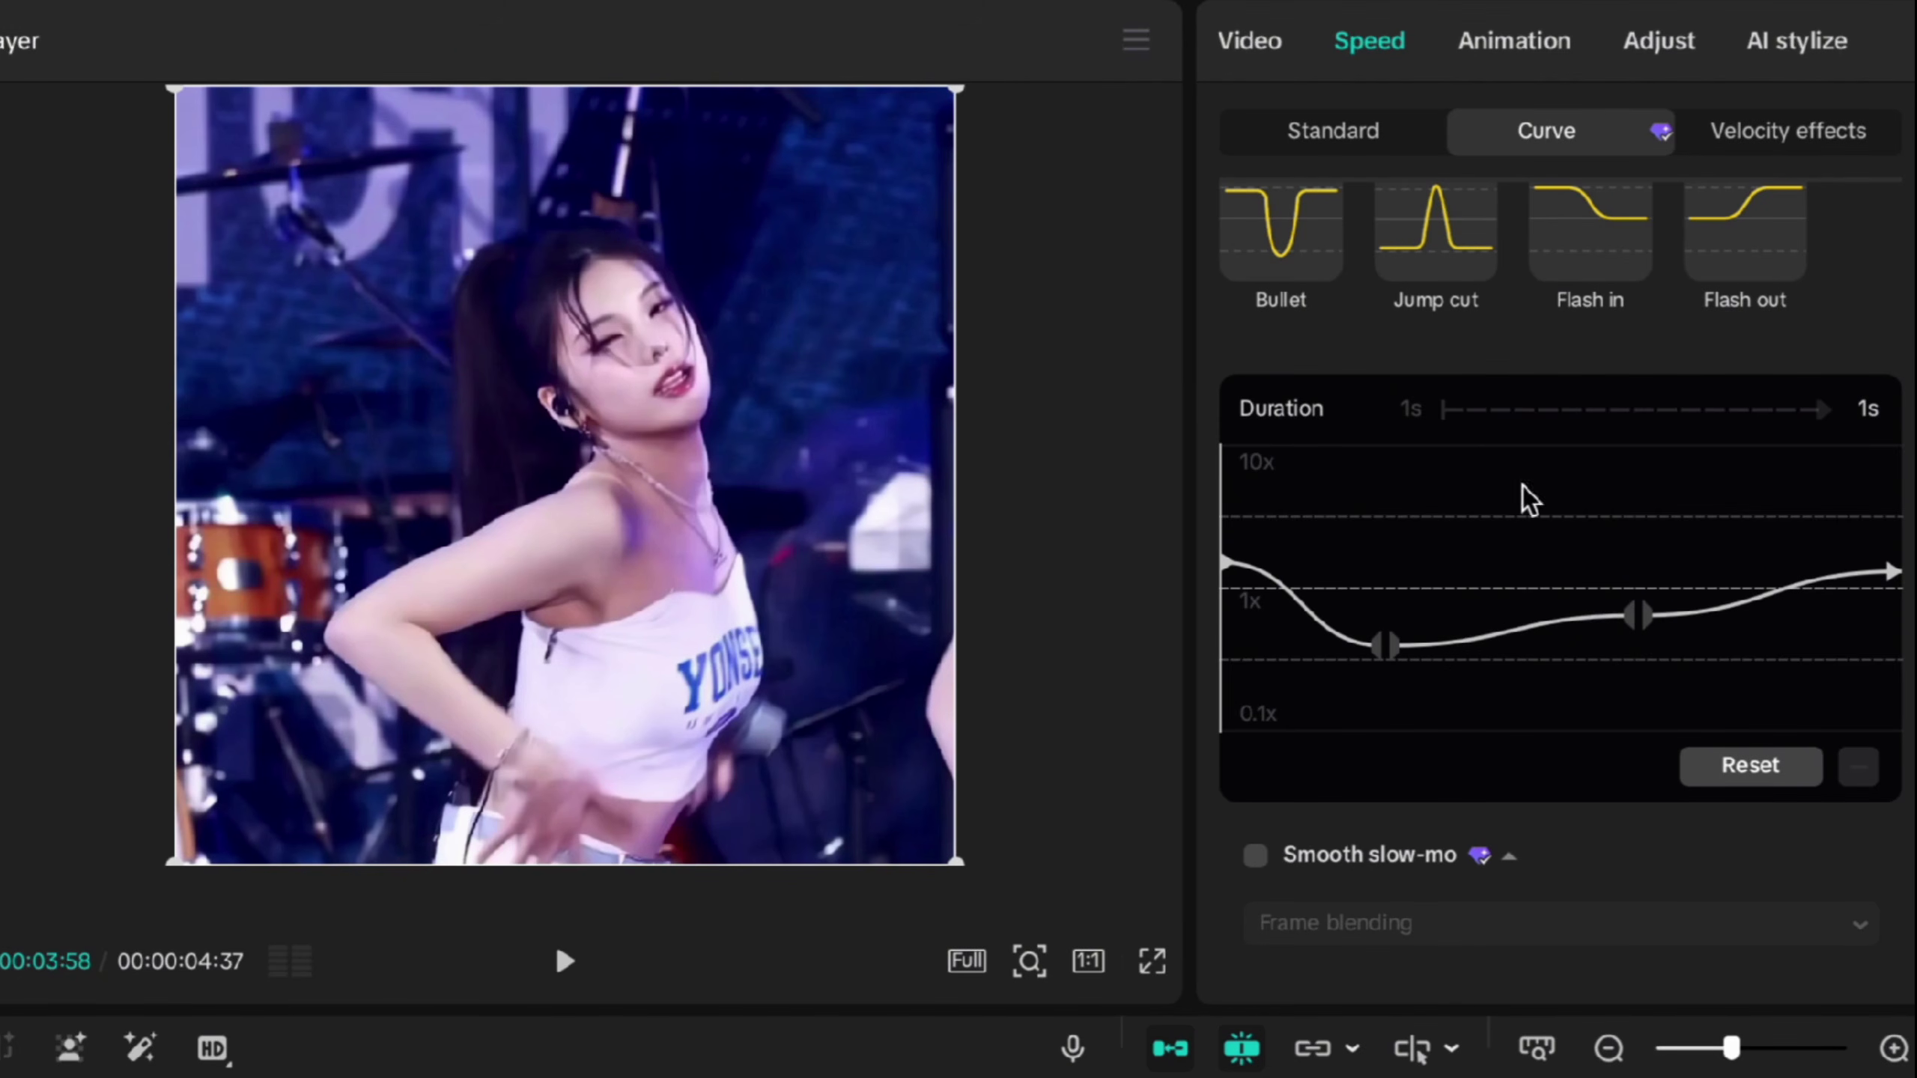
pyautogui.moveTo(1532, 515)
pyautogui.mouseDown()
pyautogui.moveTo(1854, 597)
pyautogui.moveTo(1505, 523)
pyautogui.mouseUp()
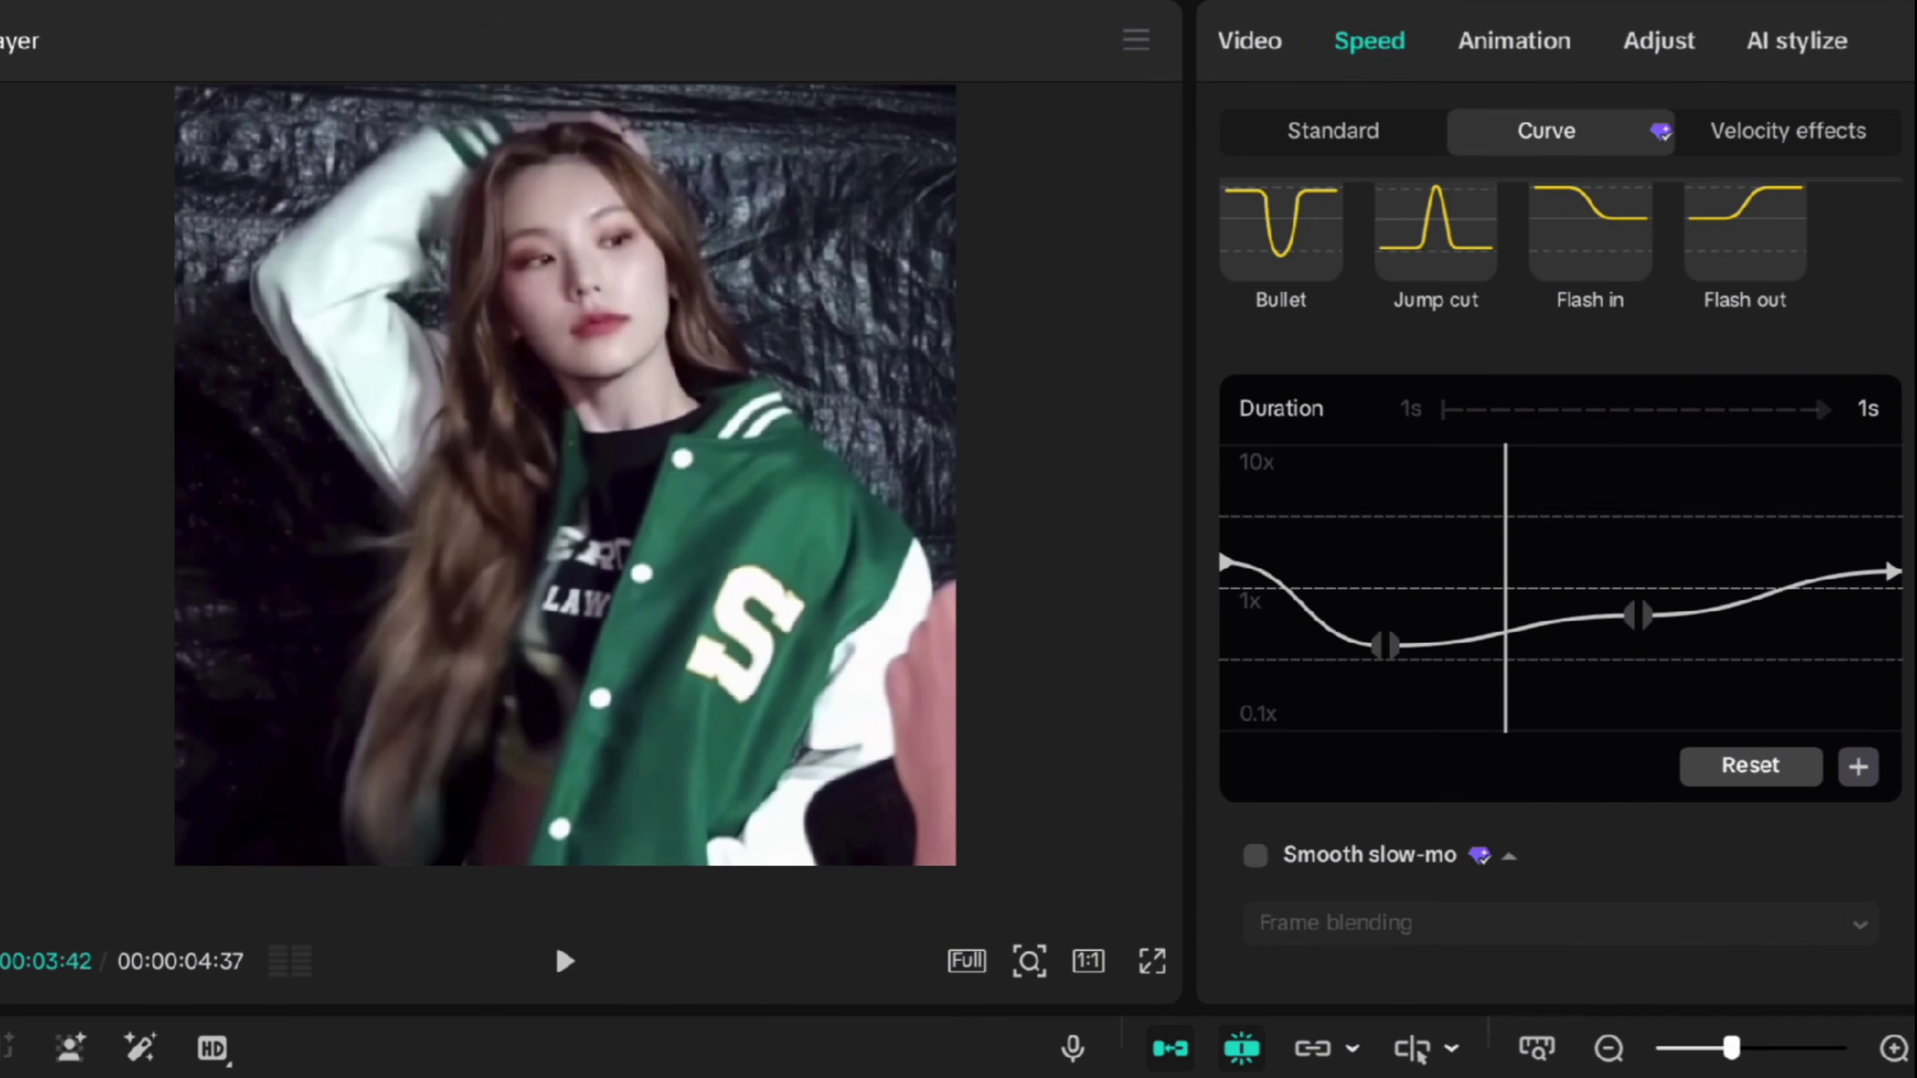
# Step: Reselect the clip, try lowering its speed curve's first inner point to 0.1x, undo that change and play the clip
pyautogui.click(668, 574)
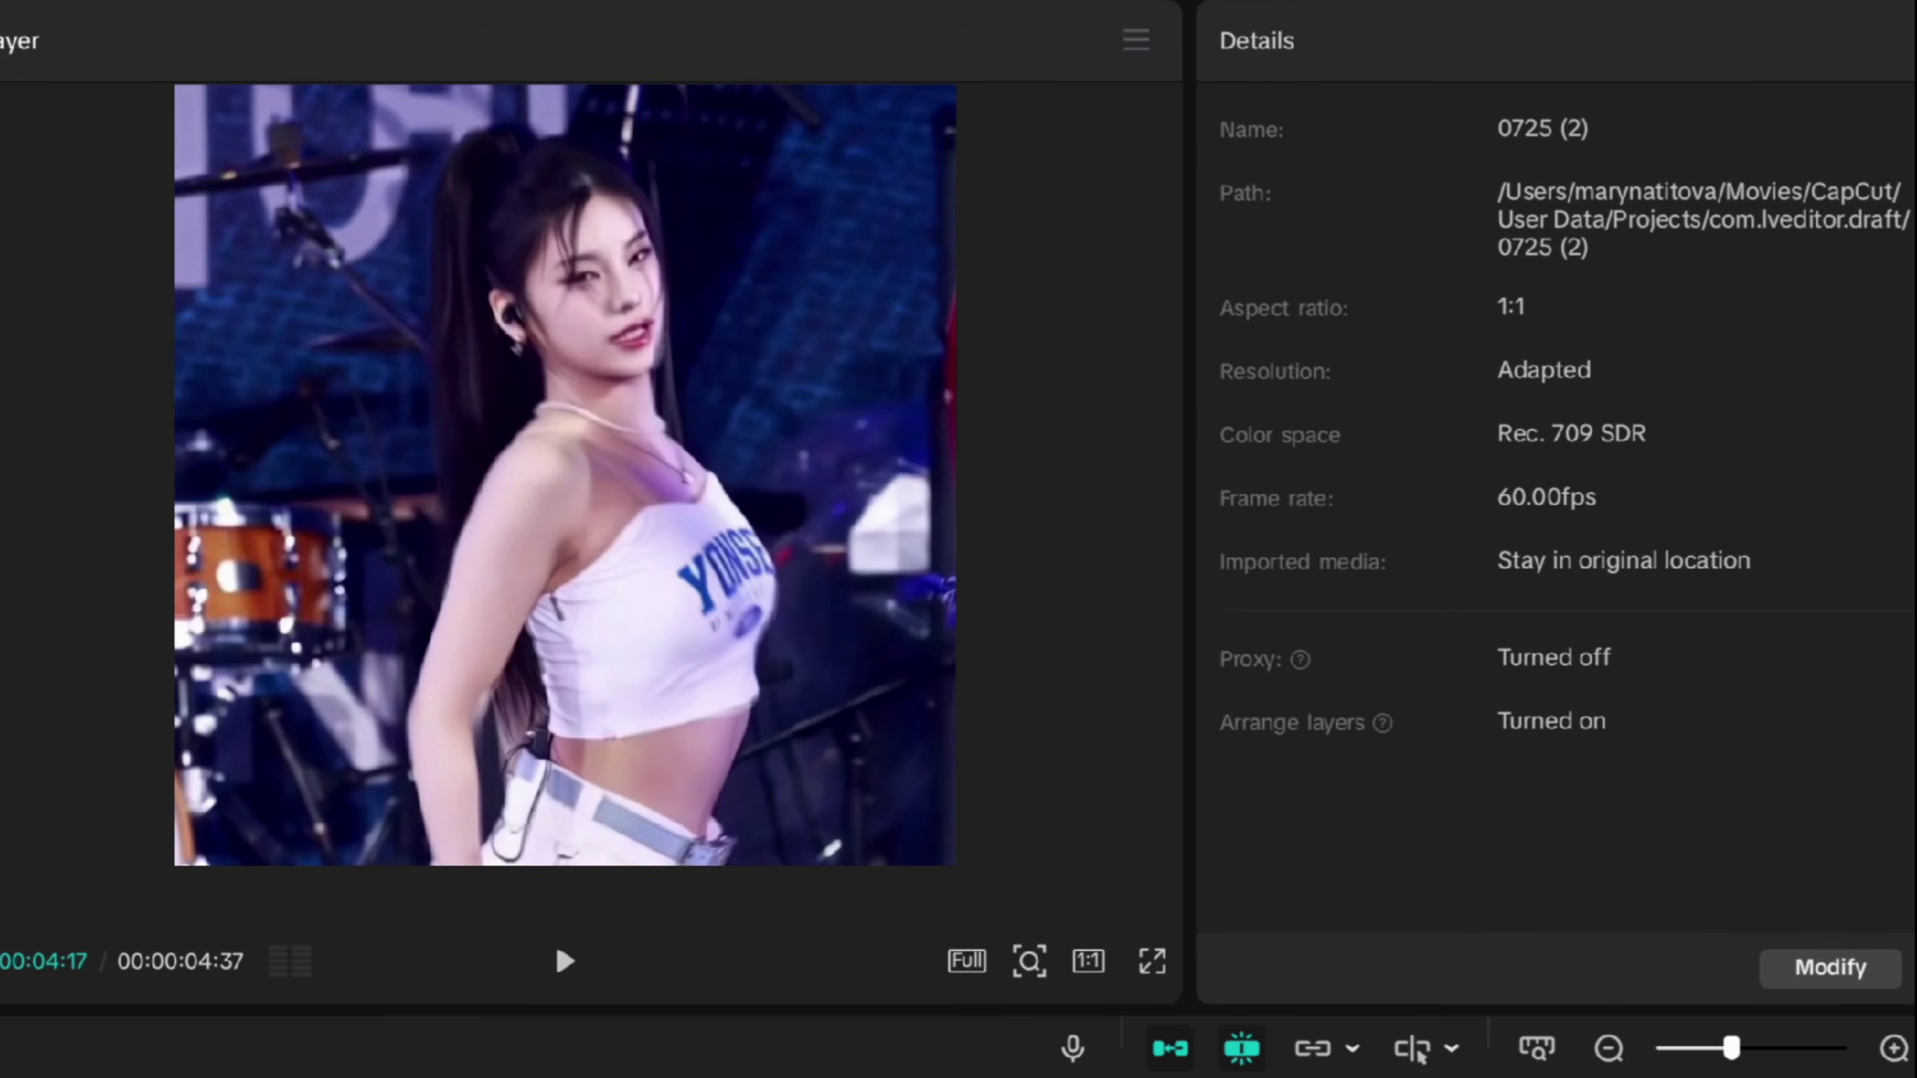
pyautogui.click(574, 483)
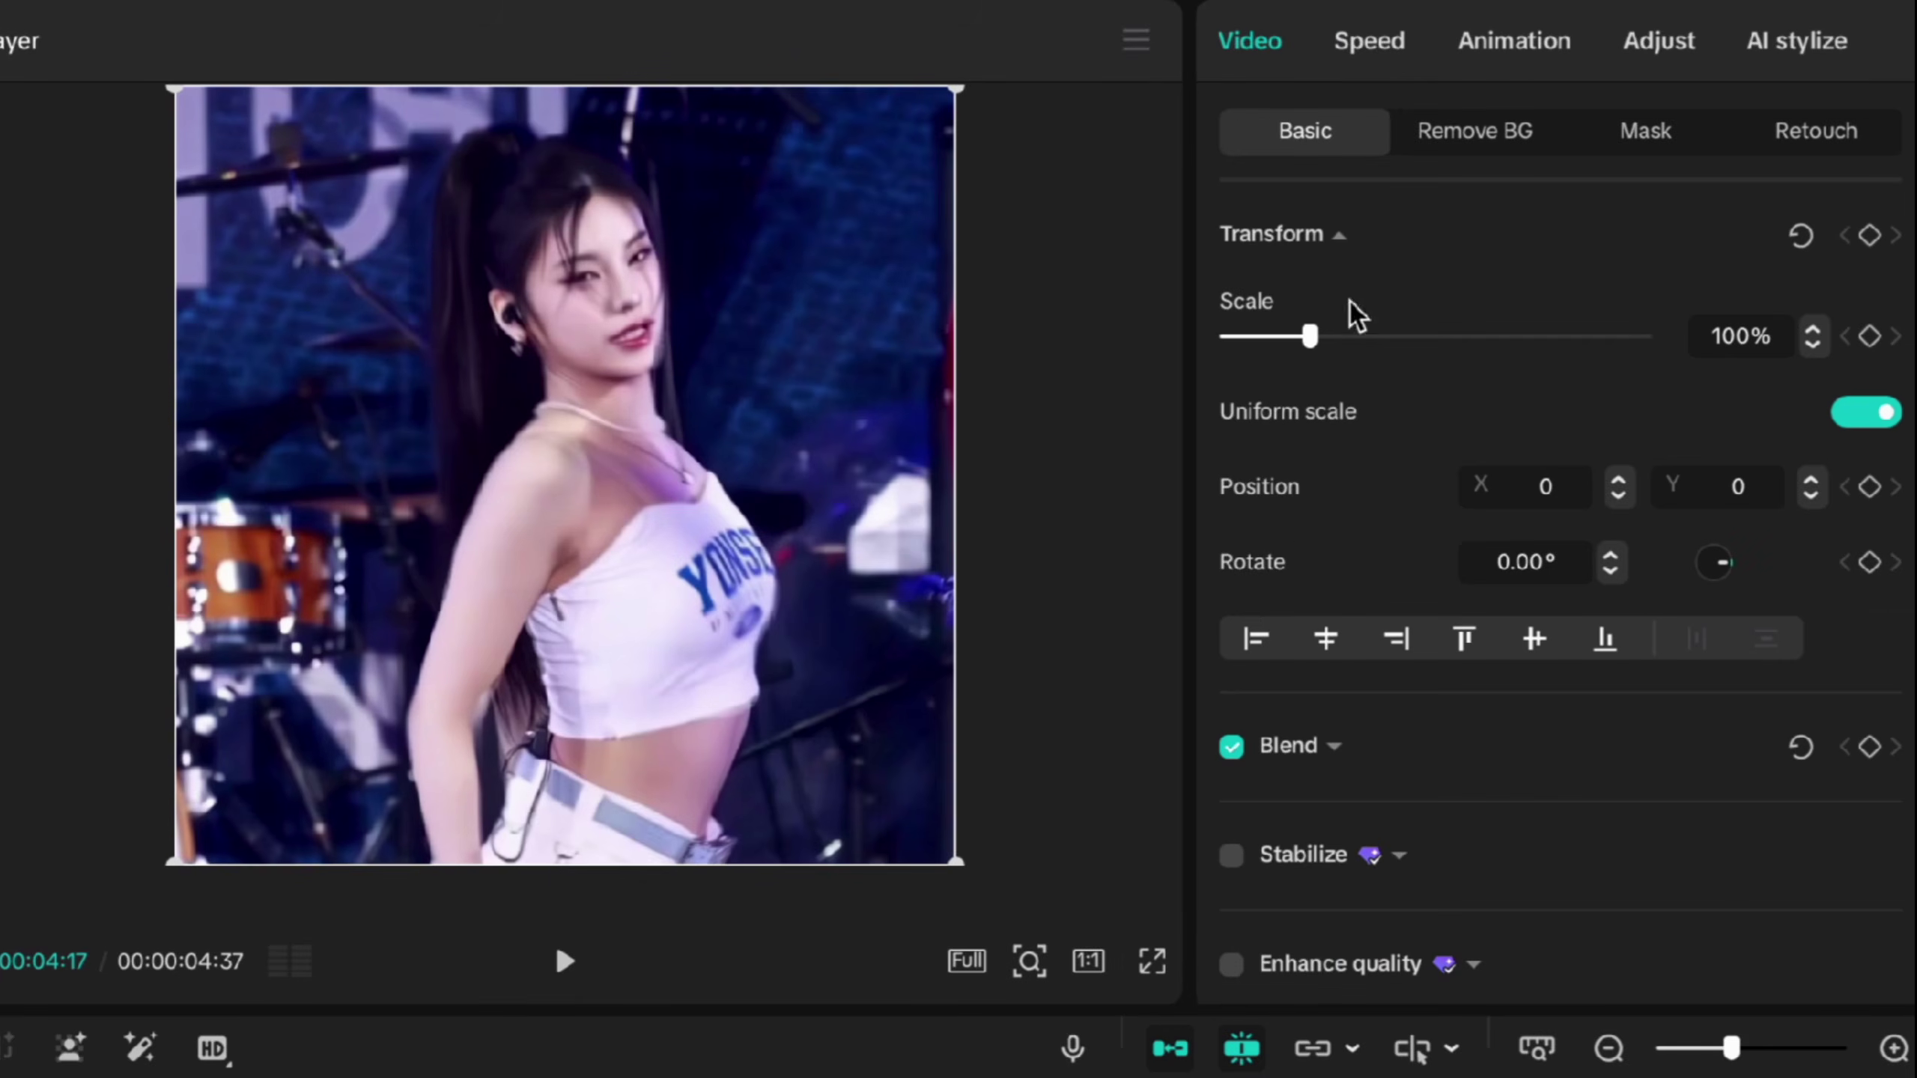
pyautogui.click(1375, 48)
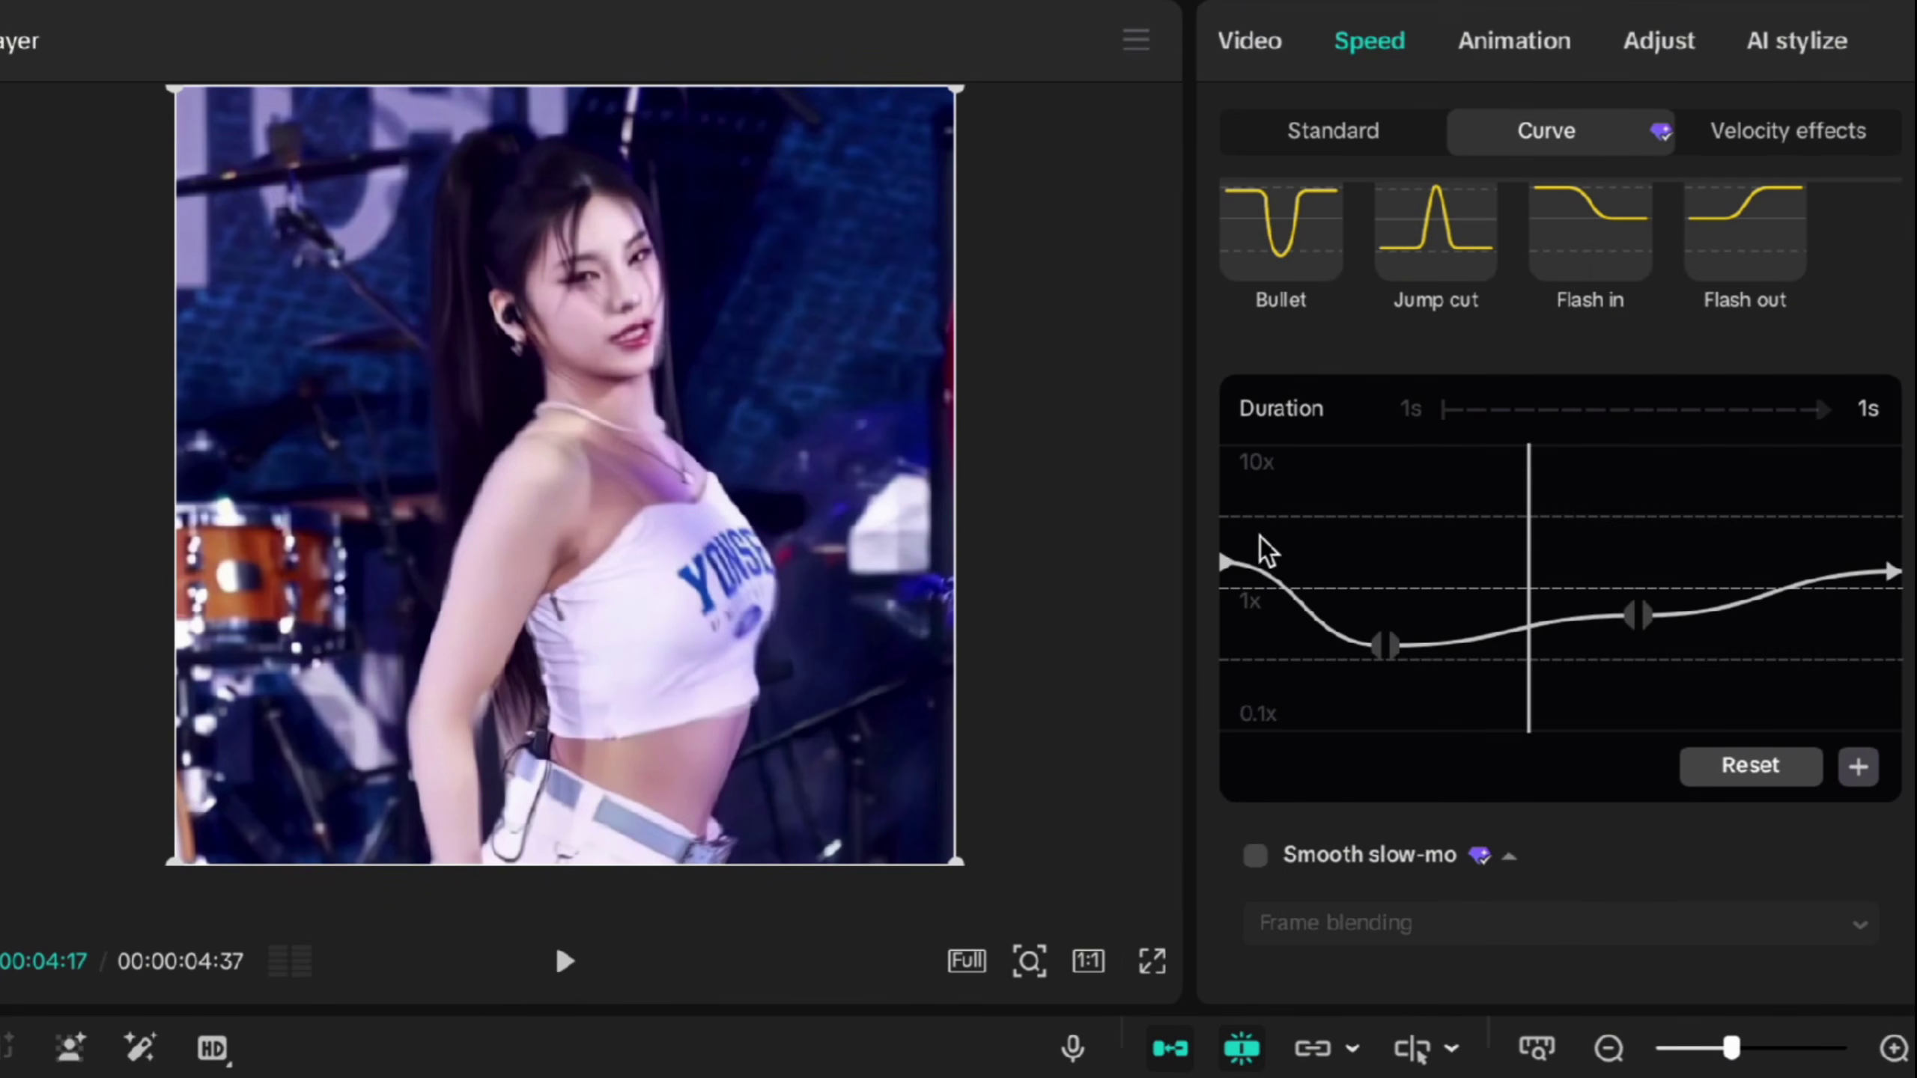
pyautogui.click(1387, 648)
pyautogui.moveTo(1387, 648); pyautogui.dragTo(1381, 731)
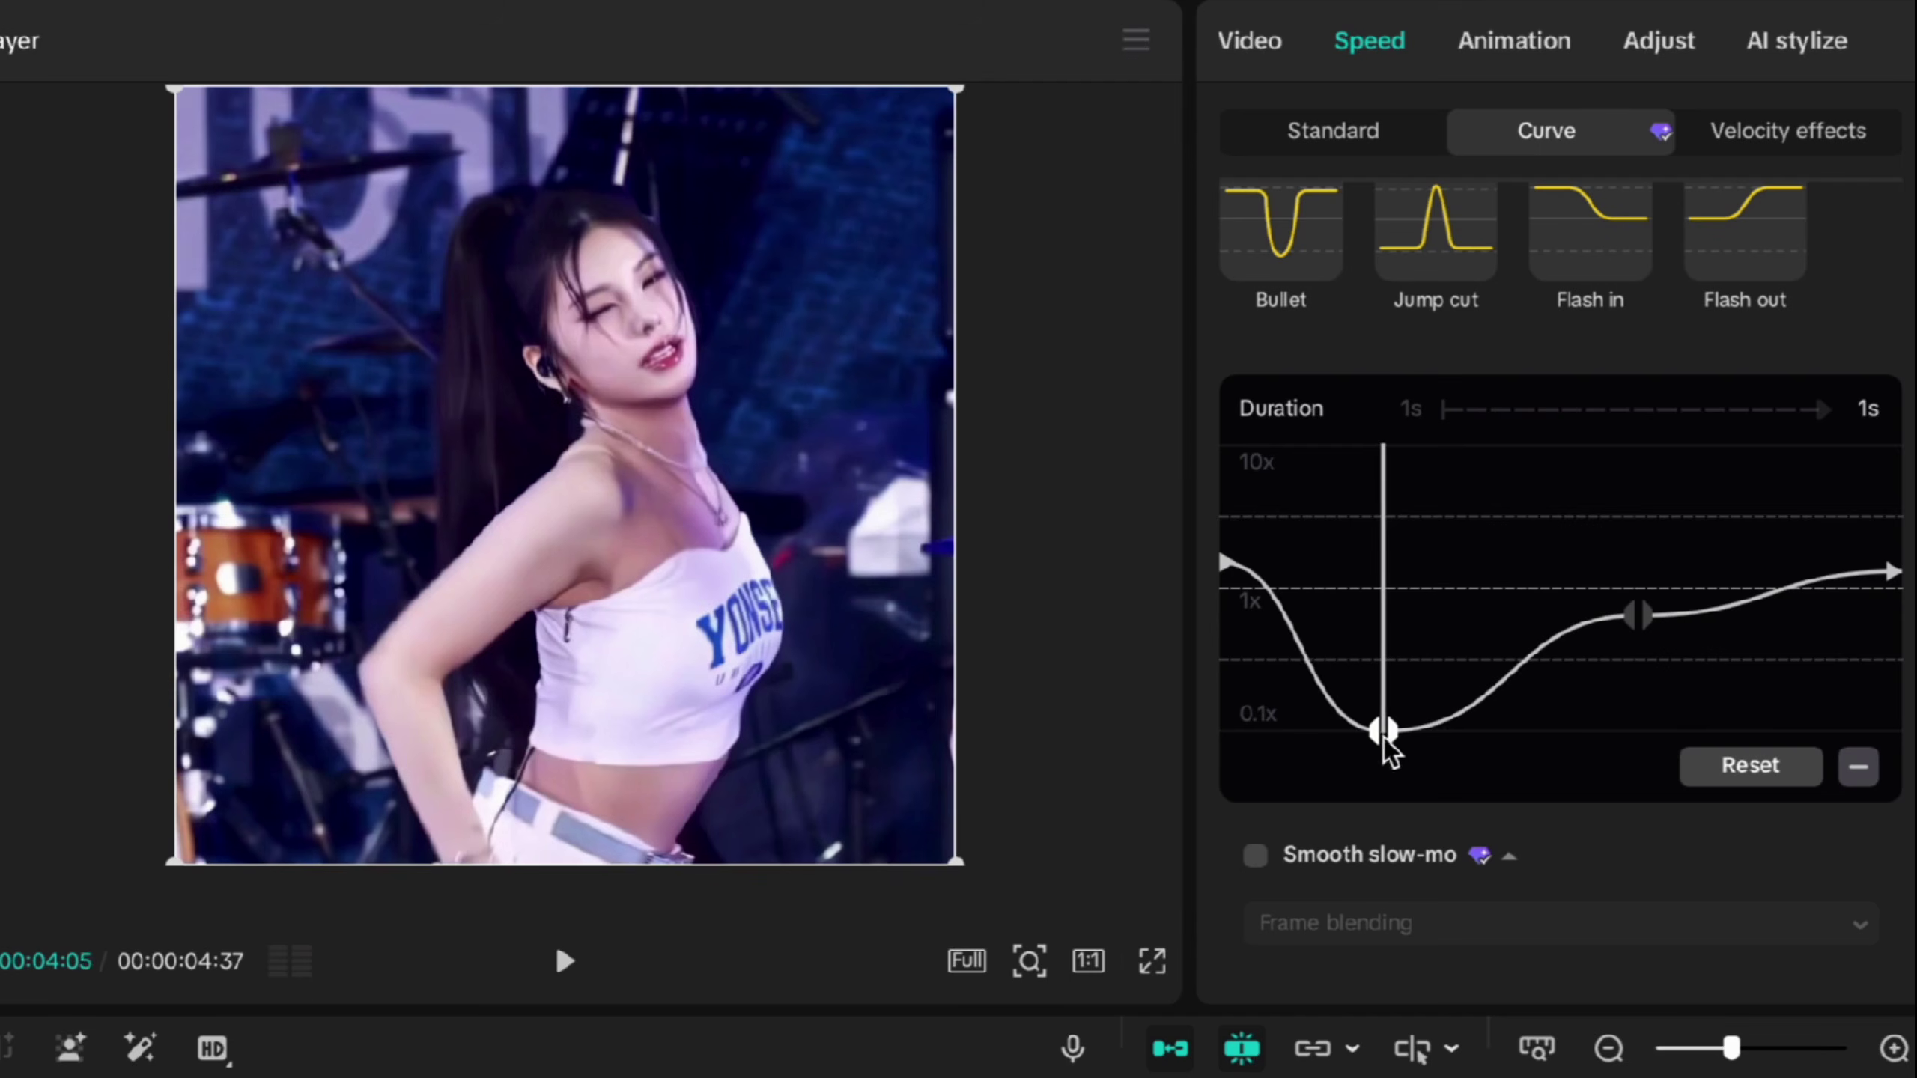
pyautogui.hotkey('ctrl', 'z')
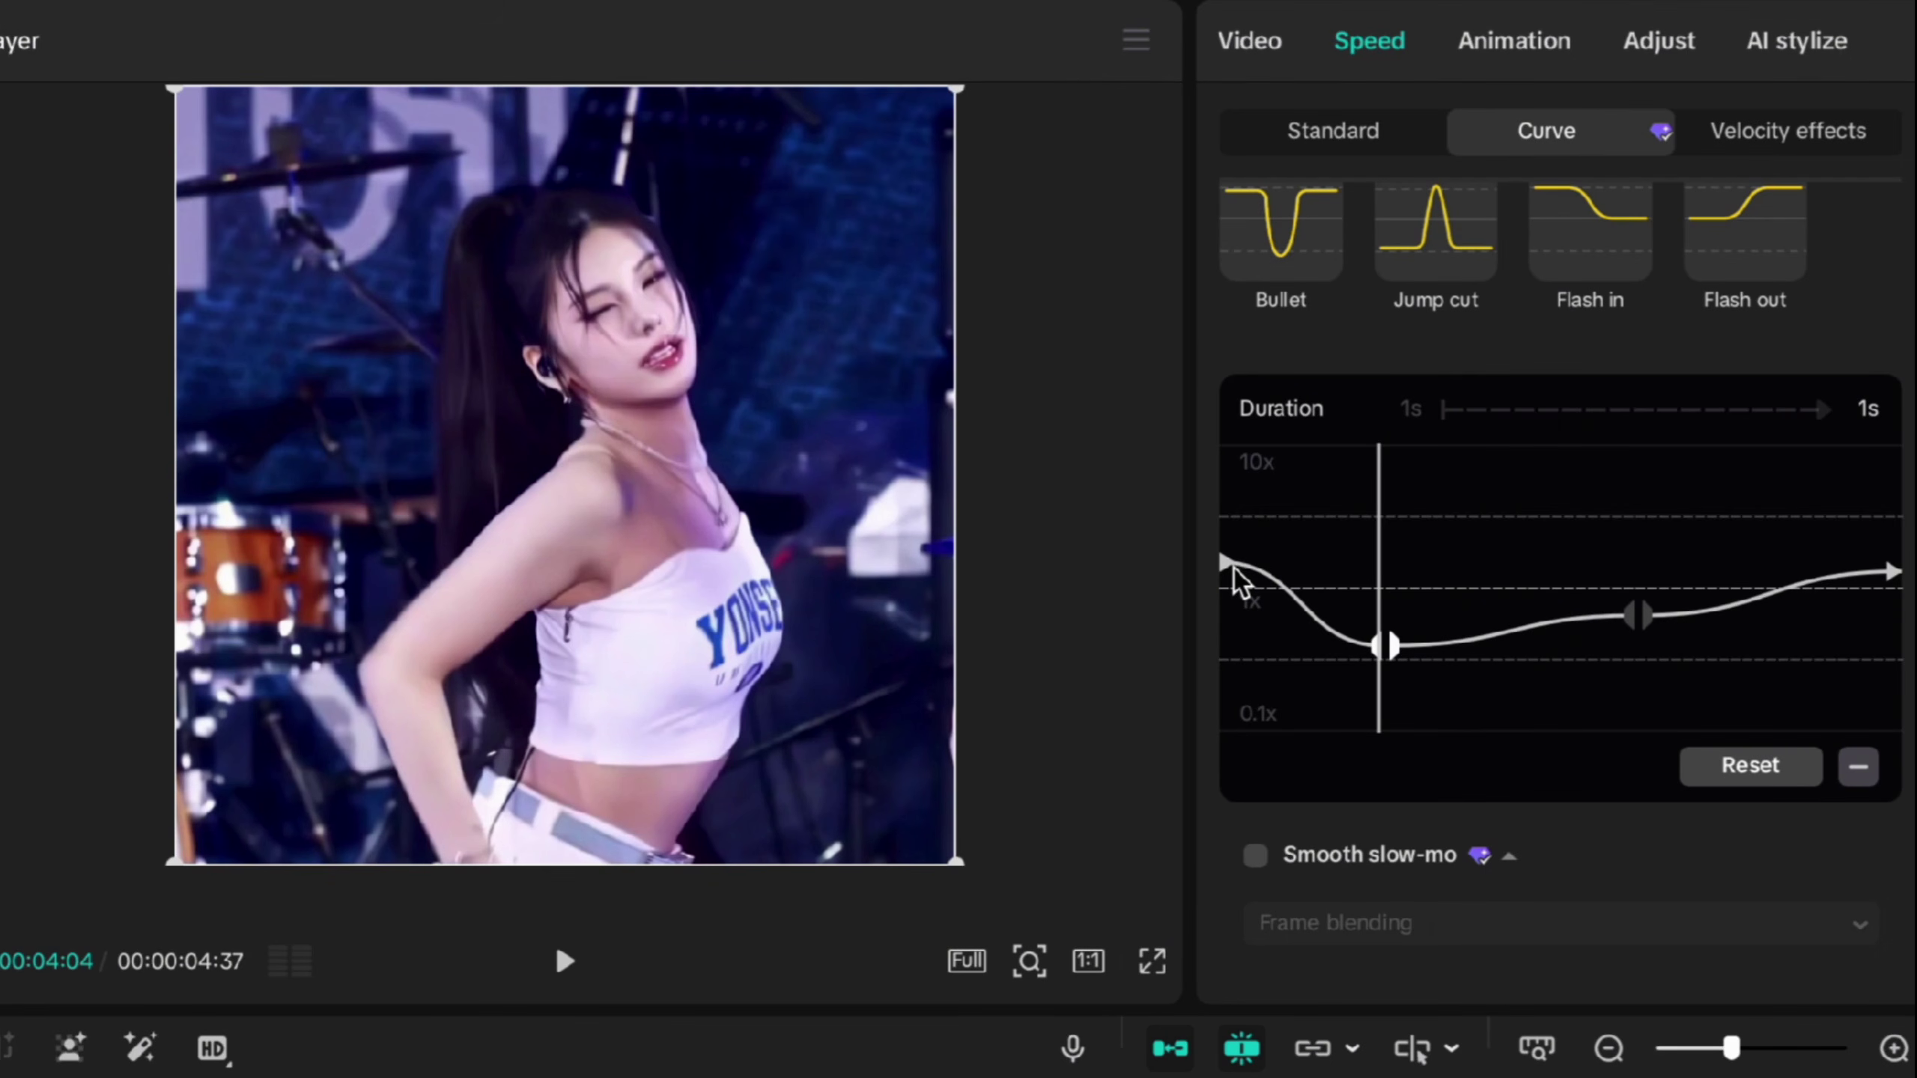
pyautogui.press('space')
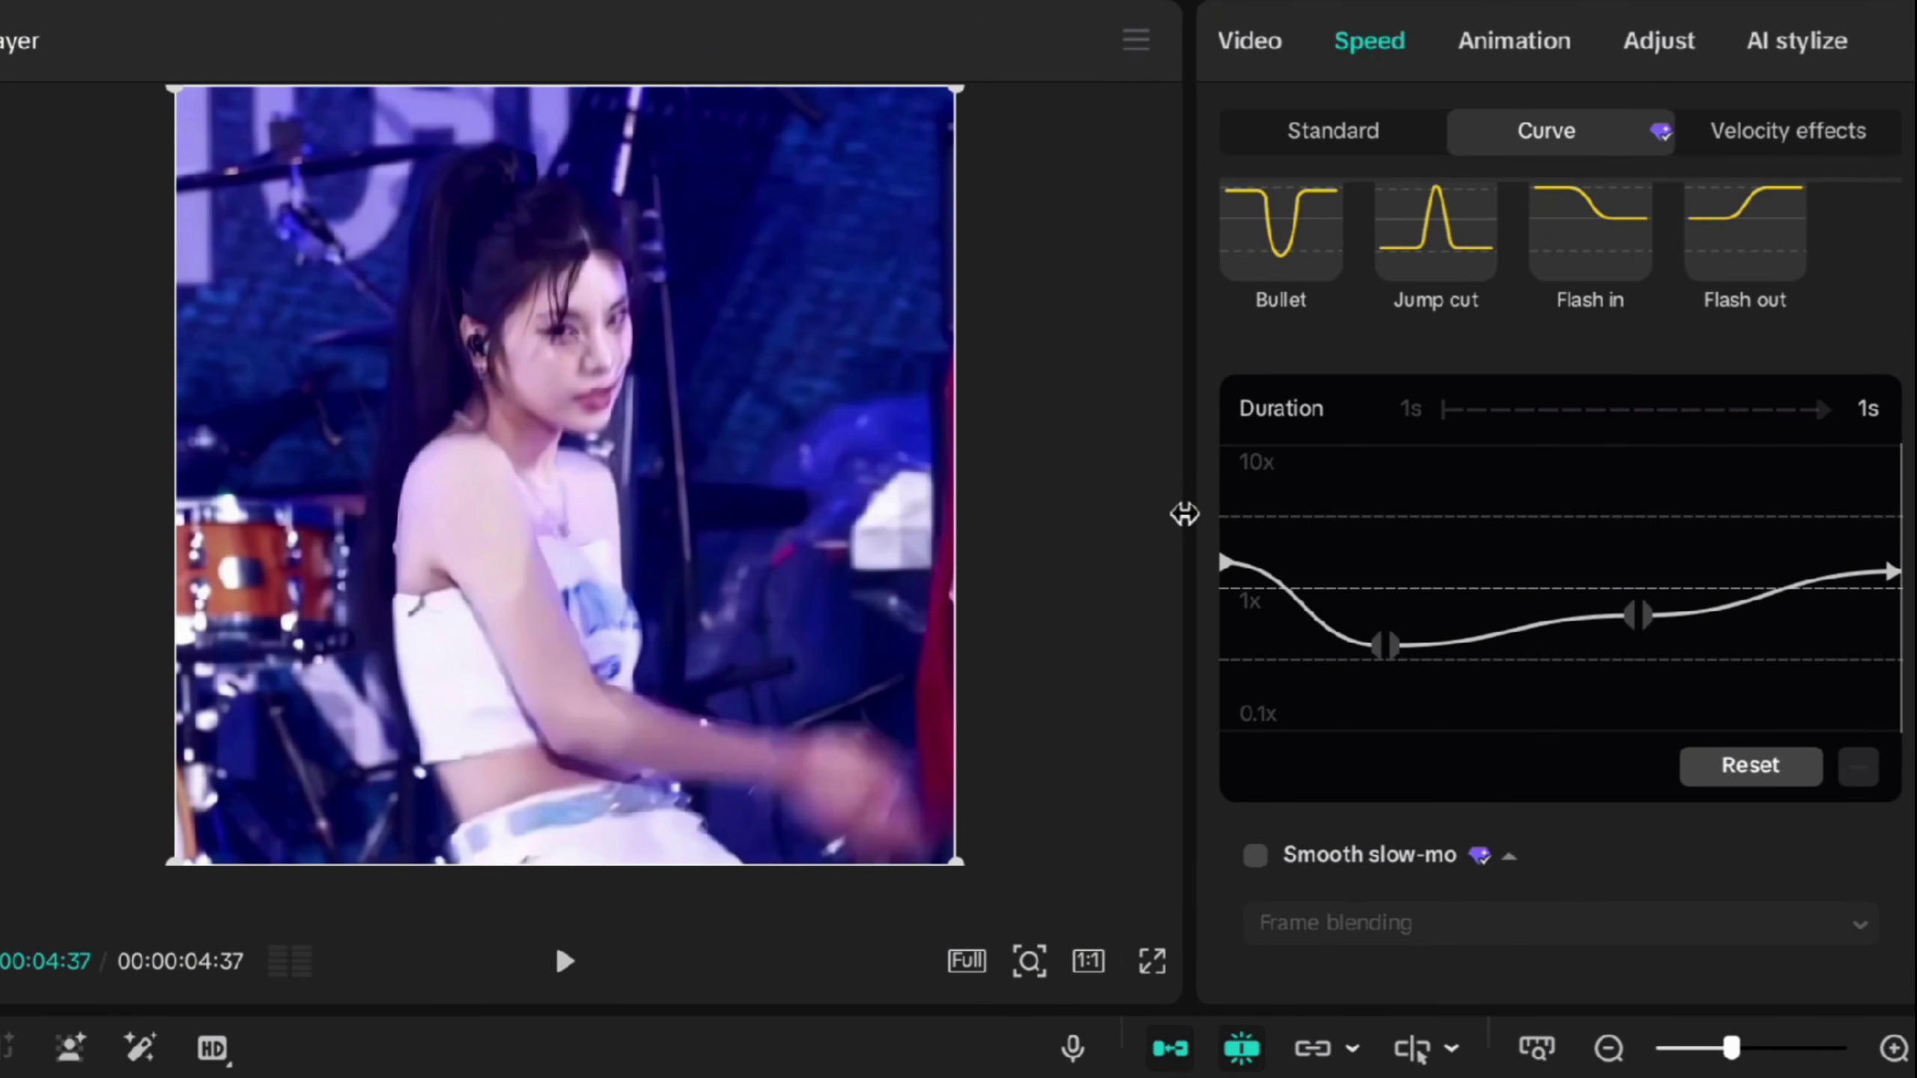
# Step: Try an extreme speed curve with the start point near 10x, first inner point near 0.1x and end point well above 1x
pyautogui.moveTo(1228, 562); pyautogui.dragTo(1228, 495)
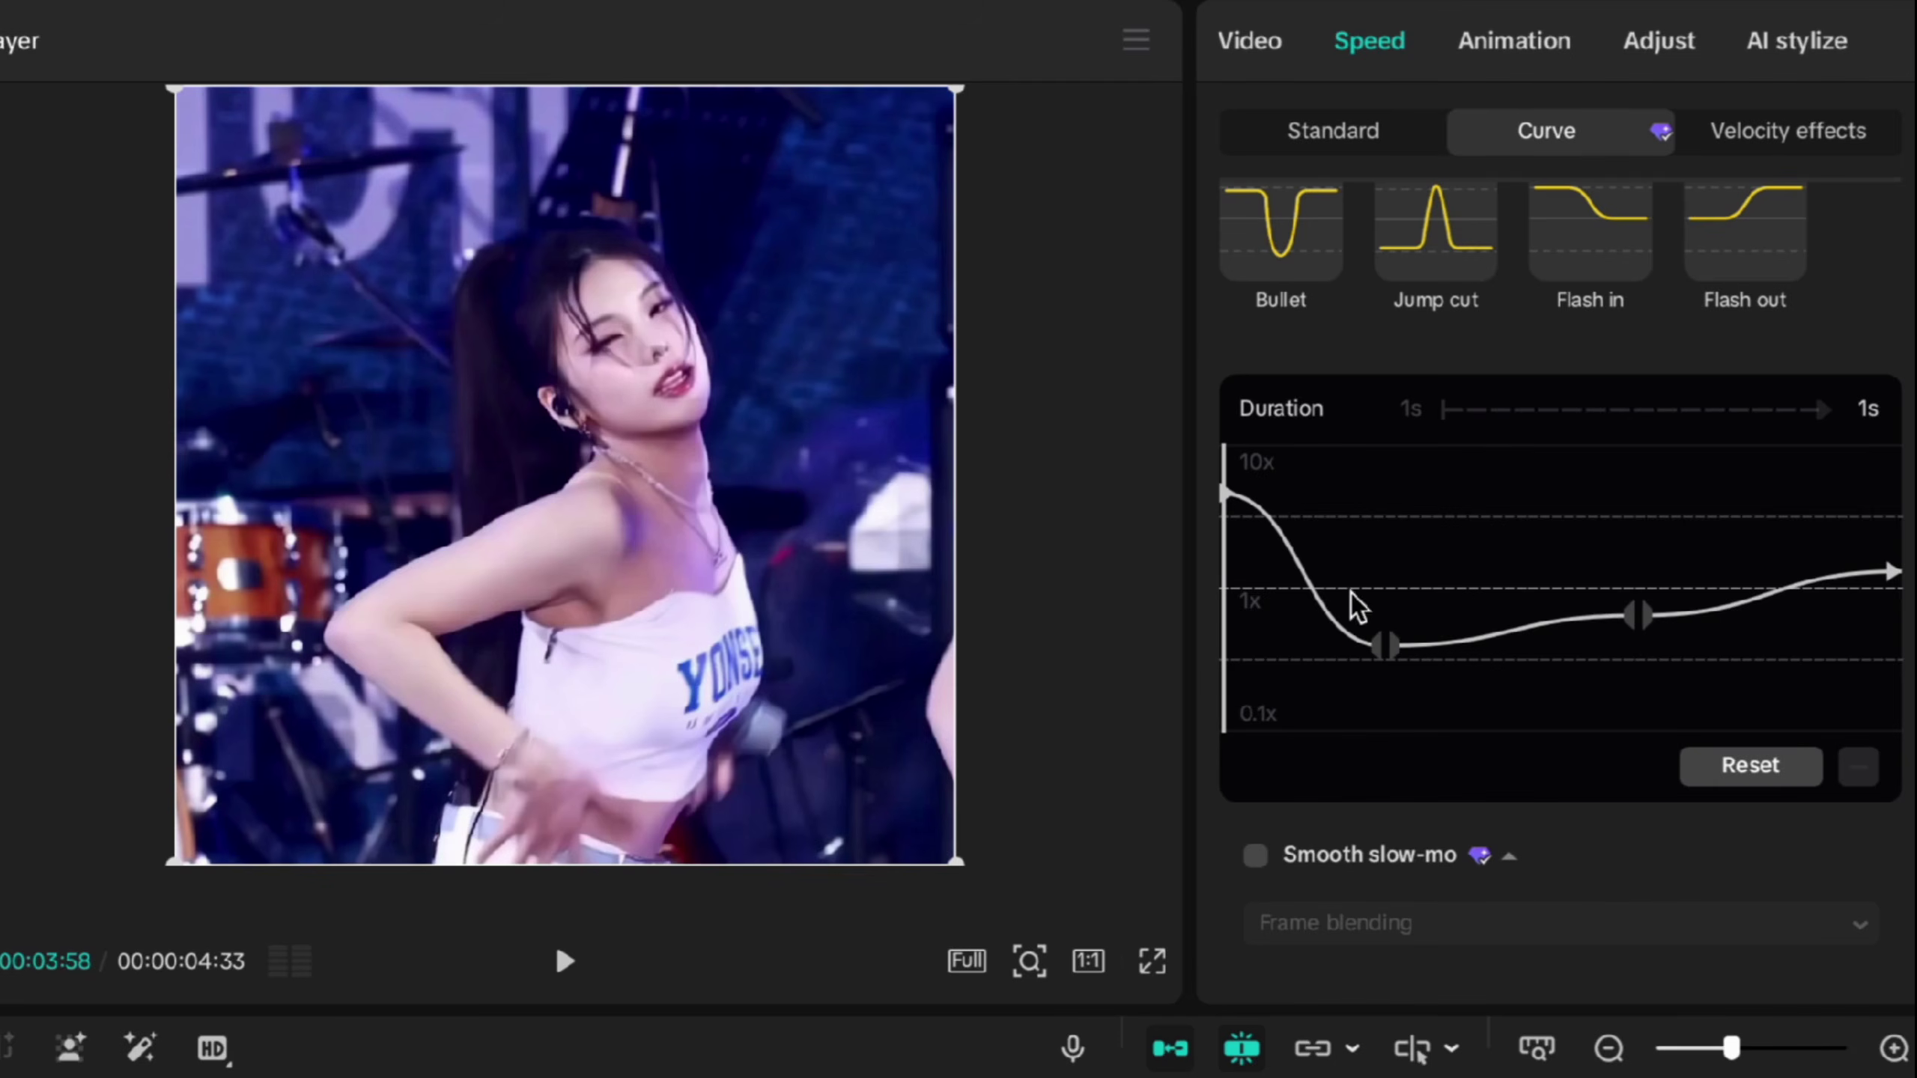
pyautogui.click(1386, 642)
pyautogui.moveTo(1386, 640); pyautogui.dragTo(1384, 719)
pyautogui.click(1889, 573)
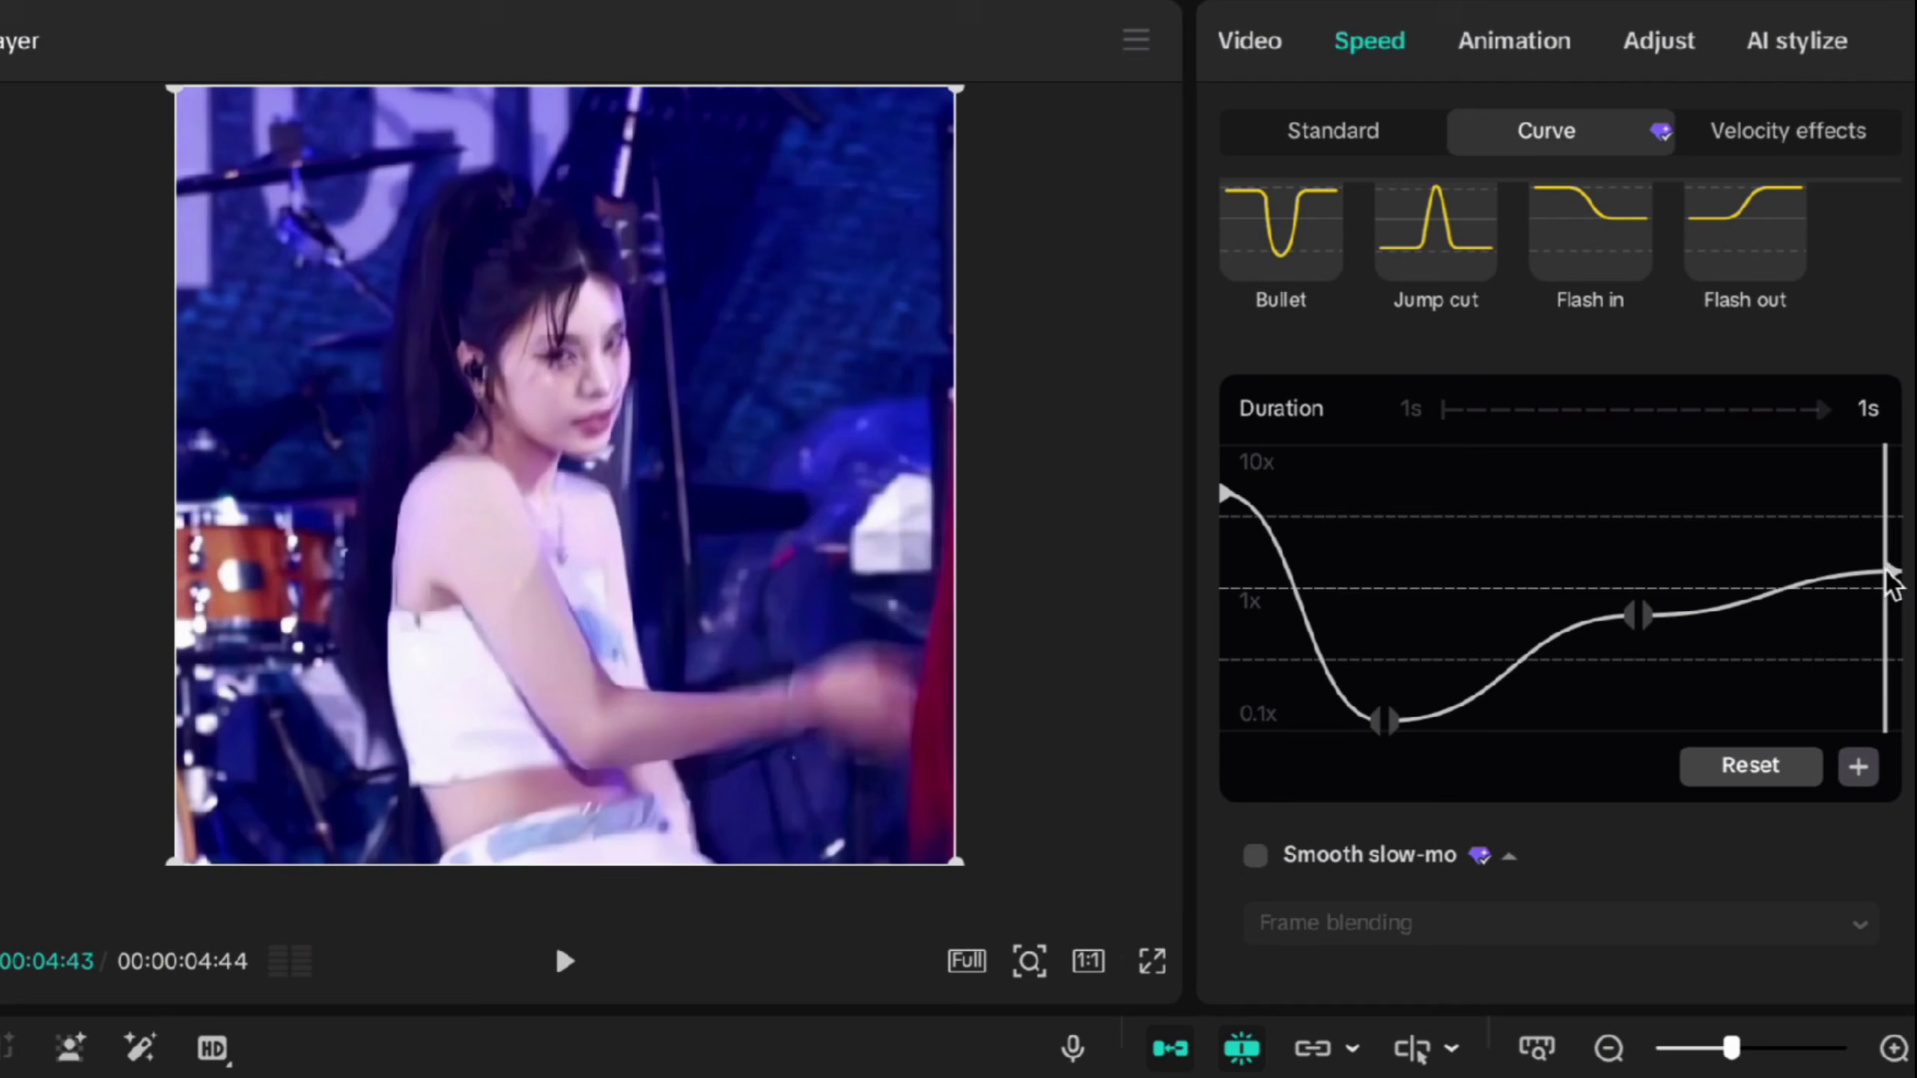
pyautogui.moveTo(1893, 571); pyautogui.dragTo(1893, 517)
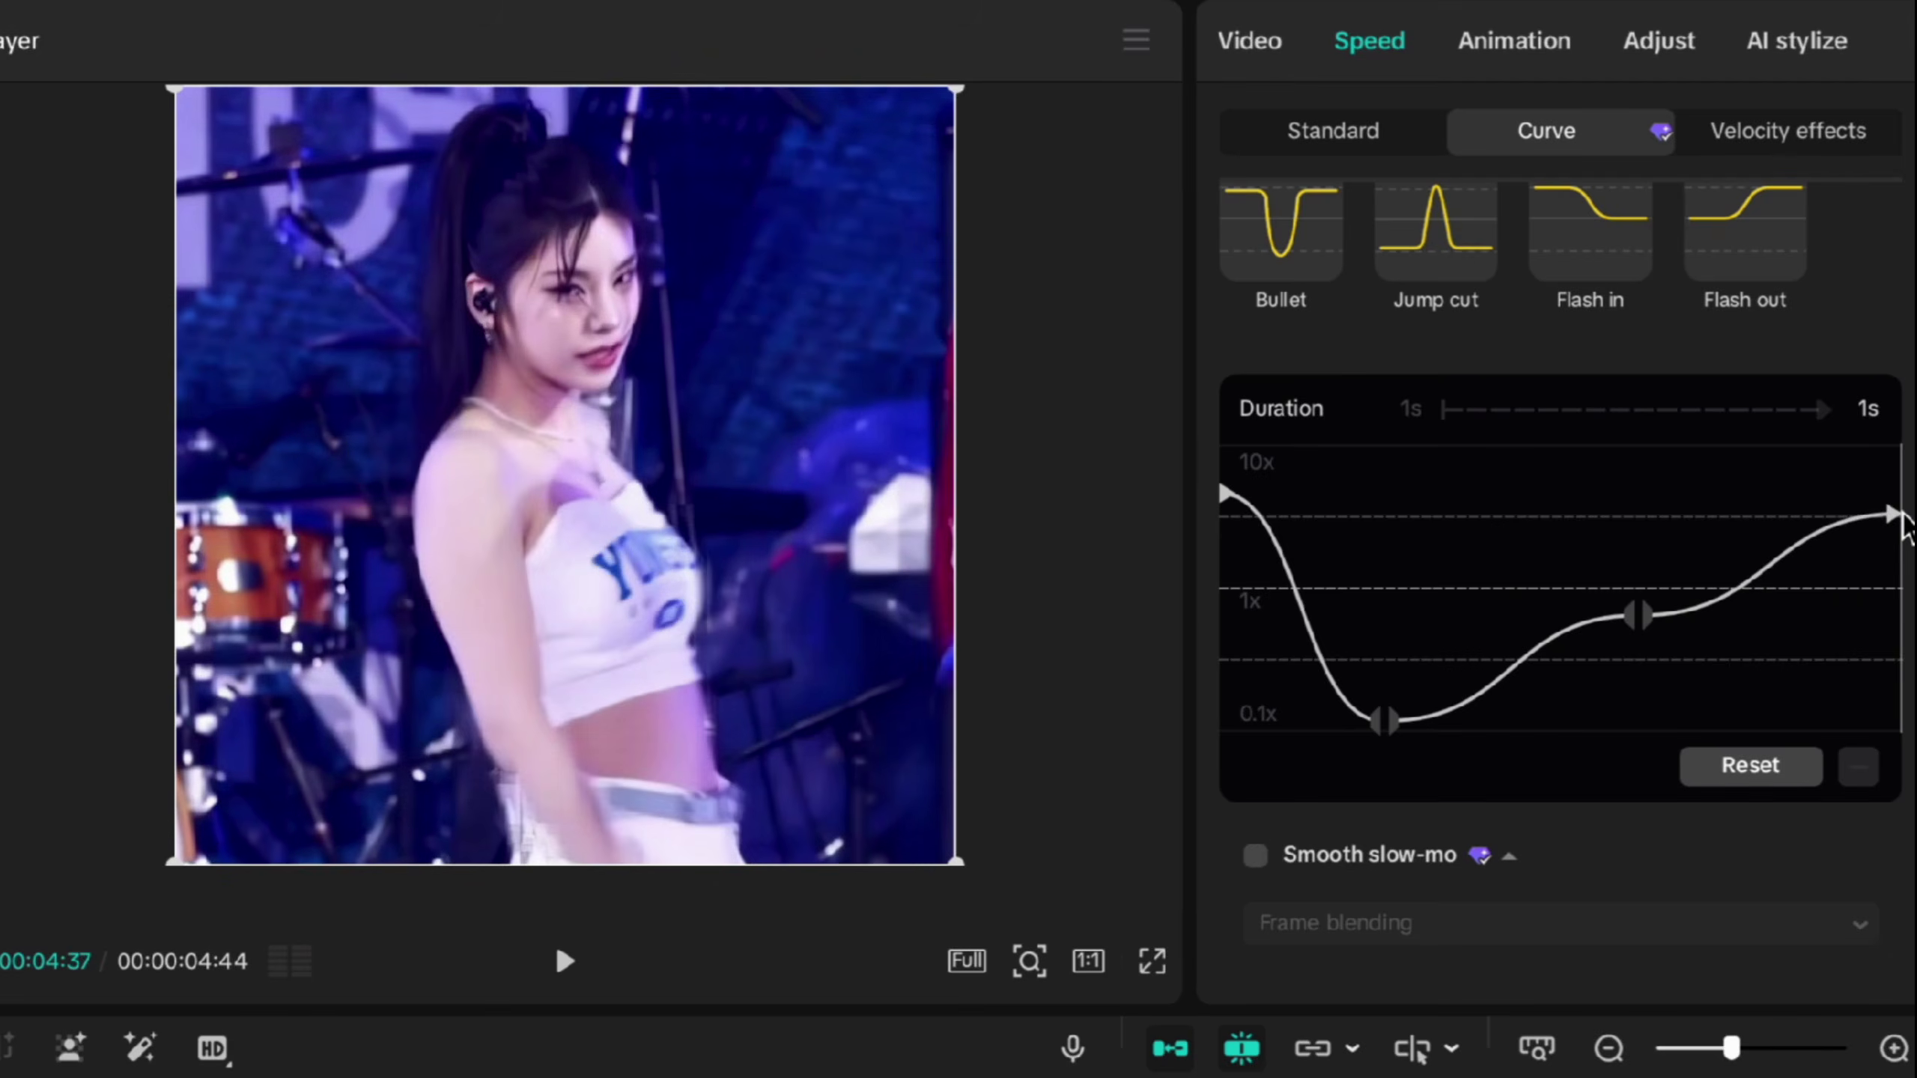
# Step: Replay the clip repeatedly from its start to examine the extreme speed ramp
pyautogui.moveTo(1755, 496); pyautogui.dragTo(1096, 442)
pyautogui.press('space')
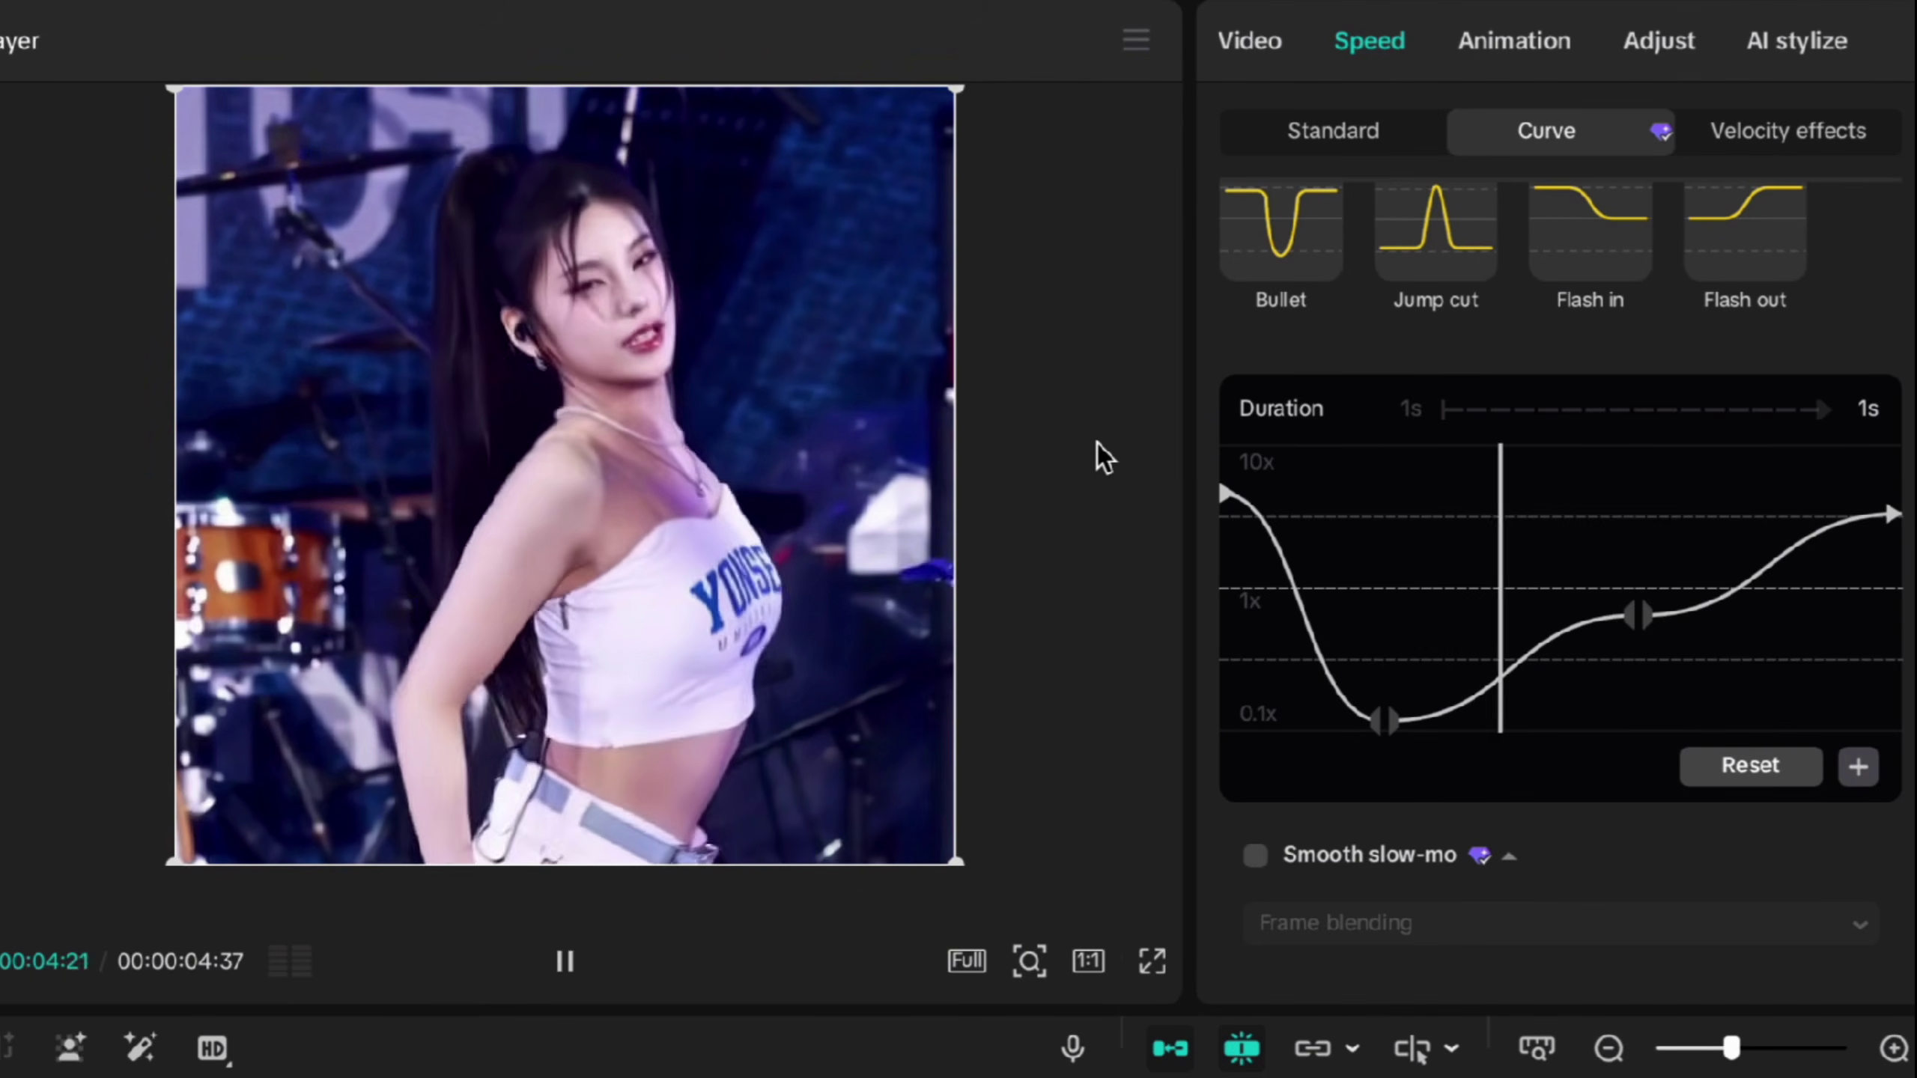
pyautogui.click(1262, 471)
pyautogui.press('space')
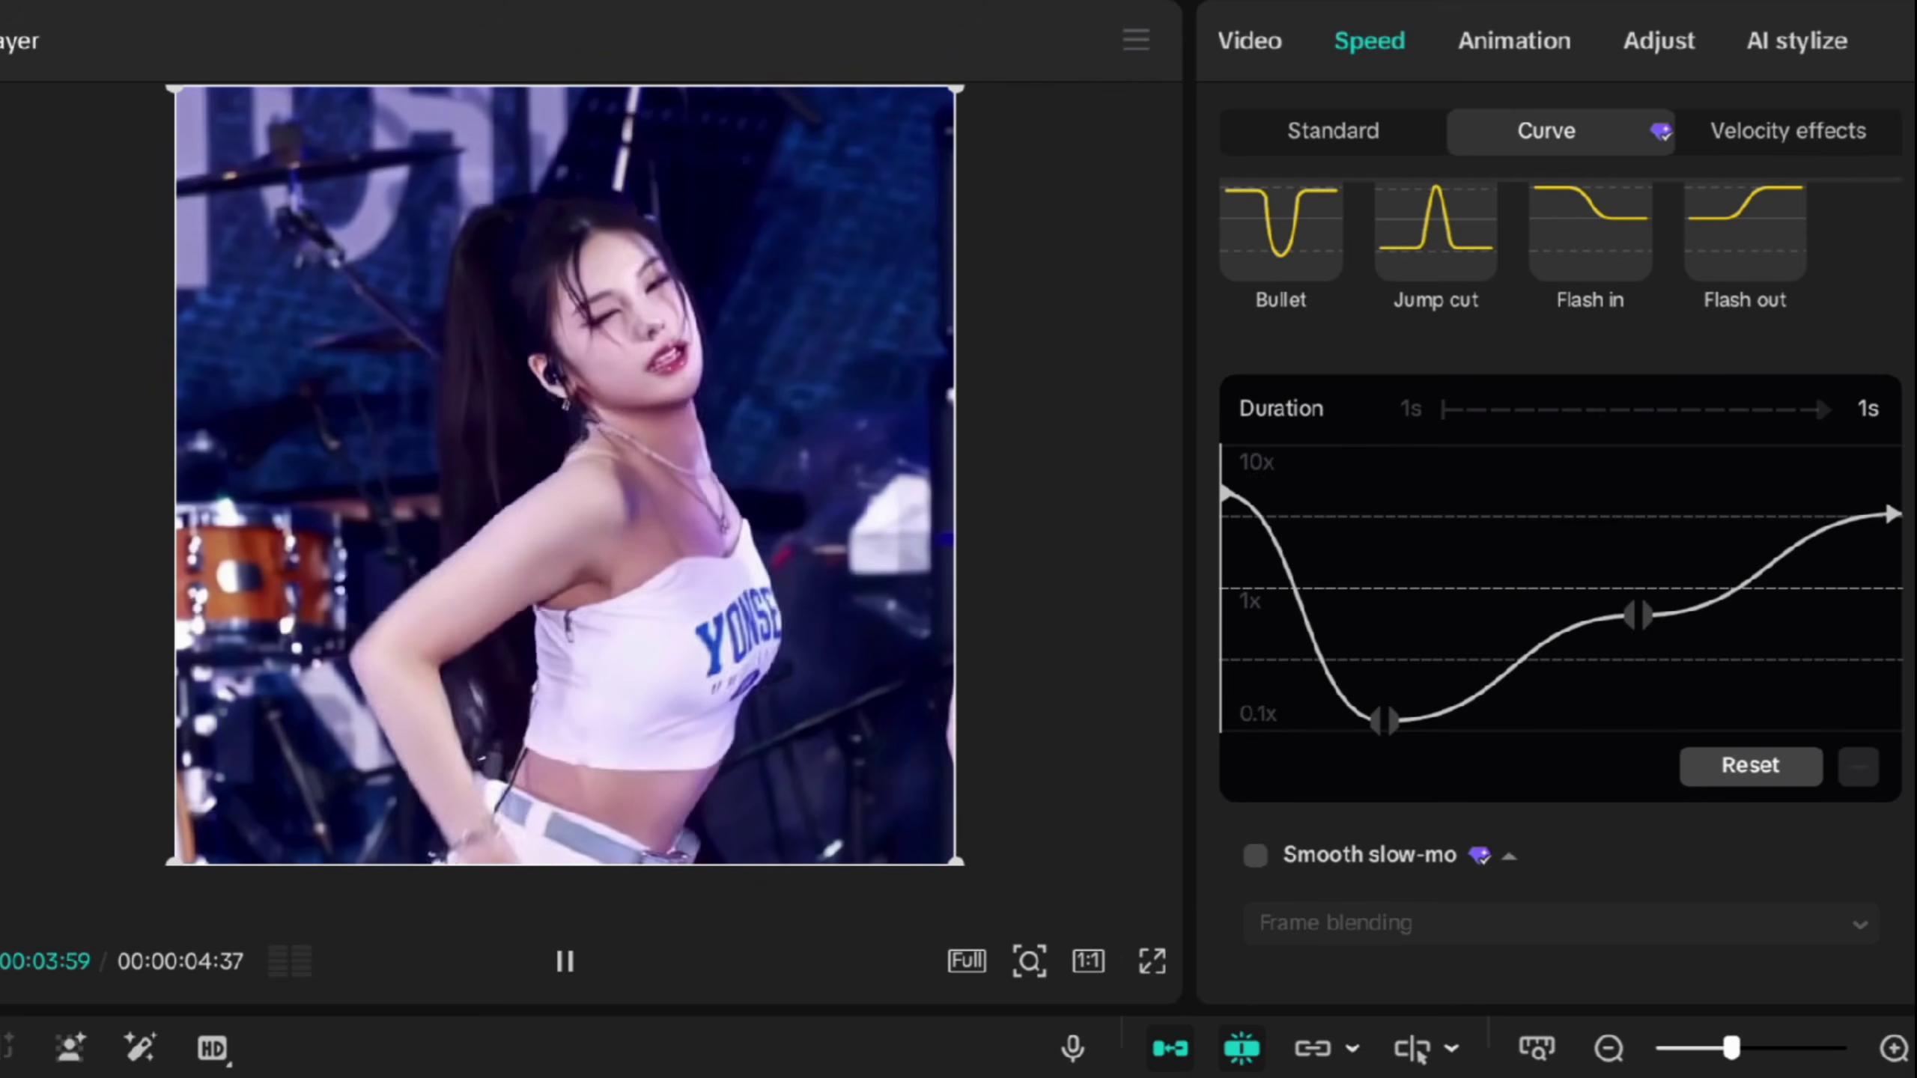
pyautogui.click(1285, 474)
pyautogui.press('space')
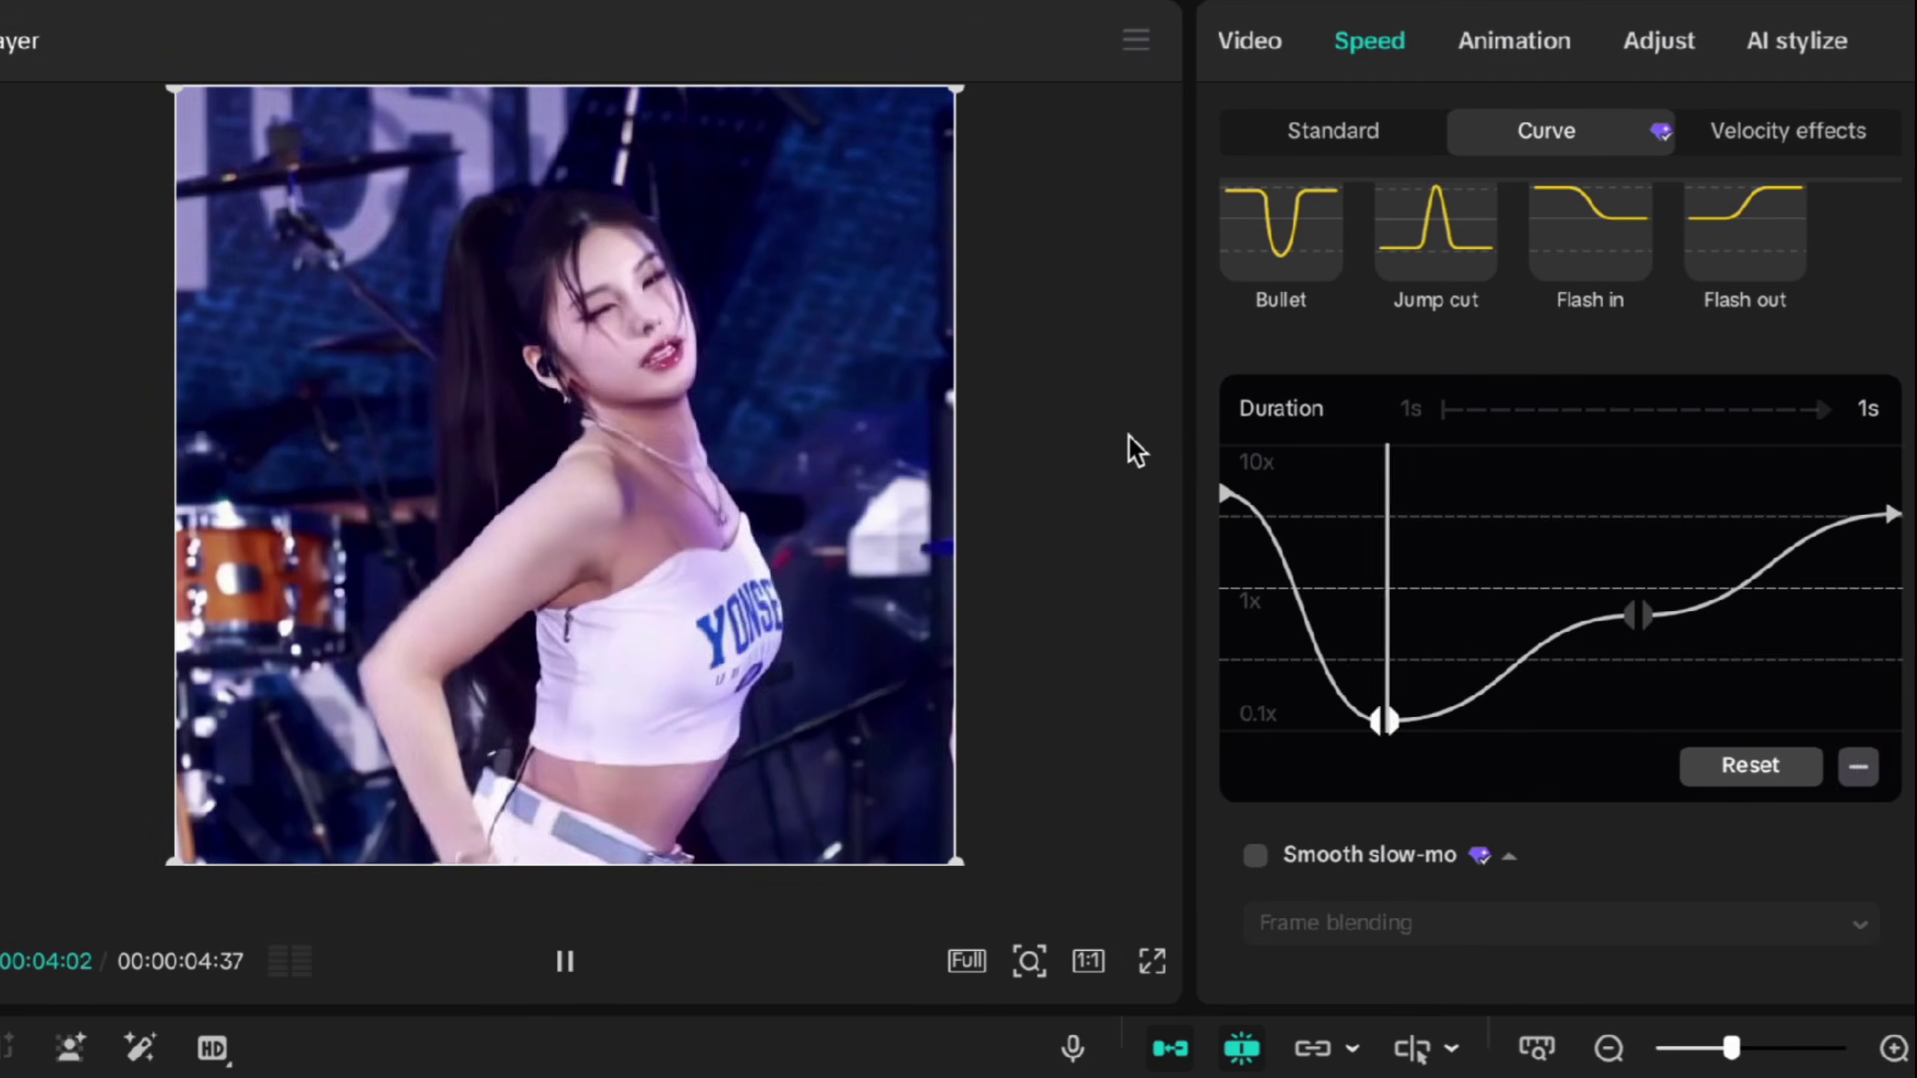
pyautogui.click(1221, 483)
pyautogui.press('space')
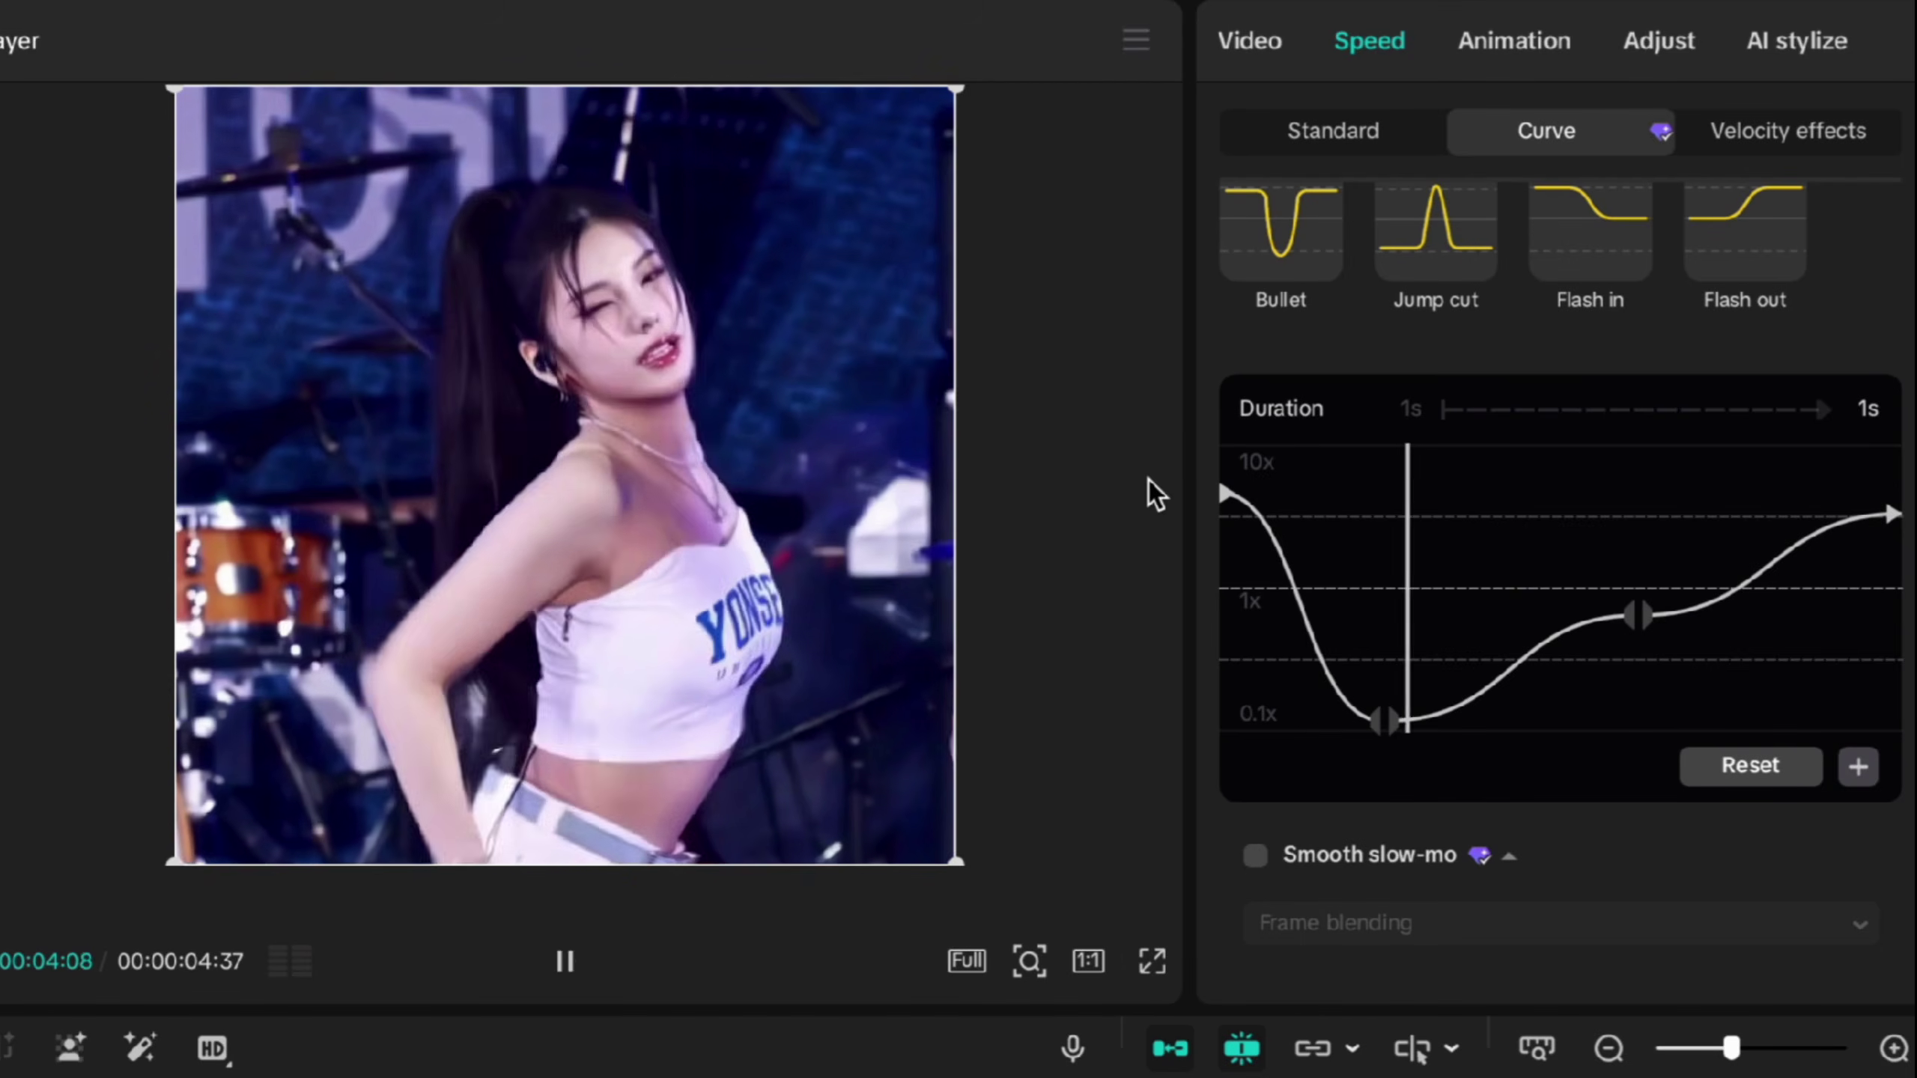
# Step: Undo the extreme speed curve changes and play the clip from its start
pyautogui.press('super+z')
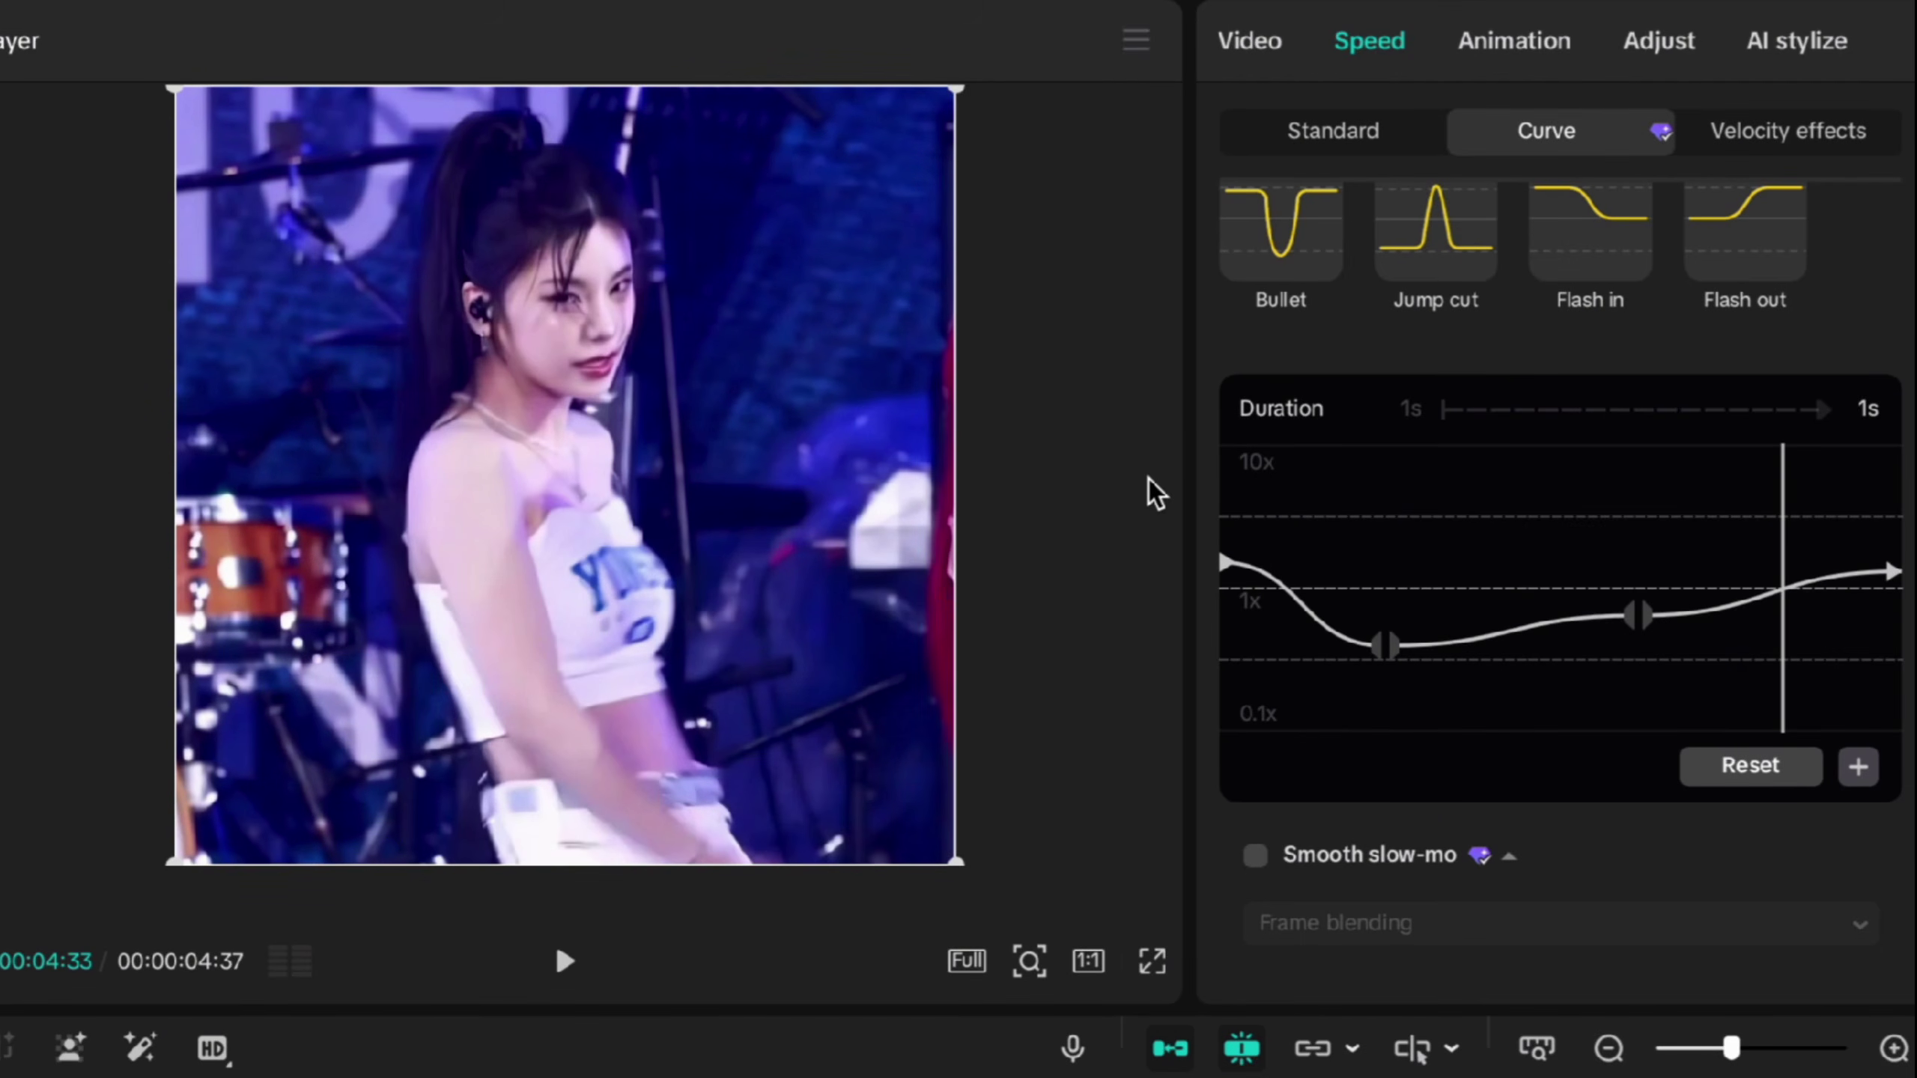
pyautogui.moveTo(1349, 506); pyautogui.dragTo(1074, 446)
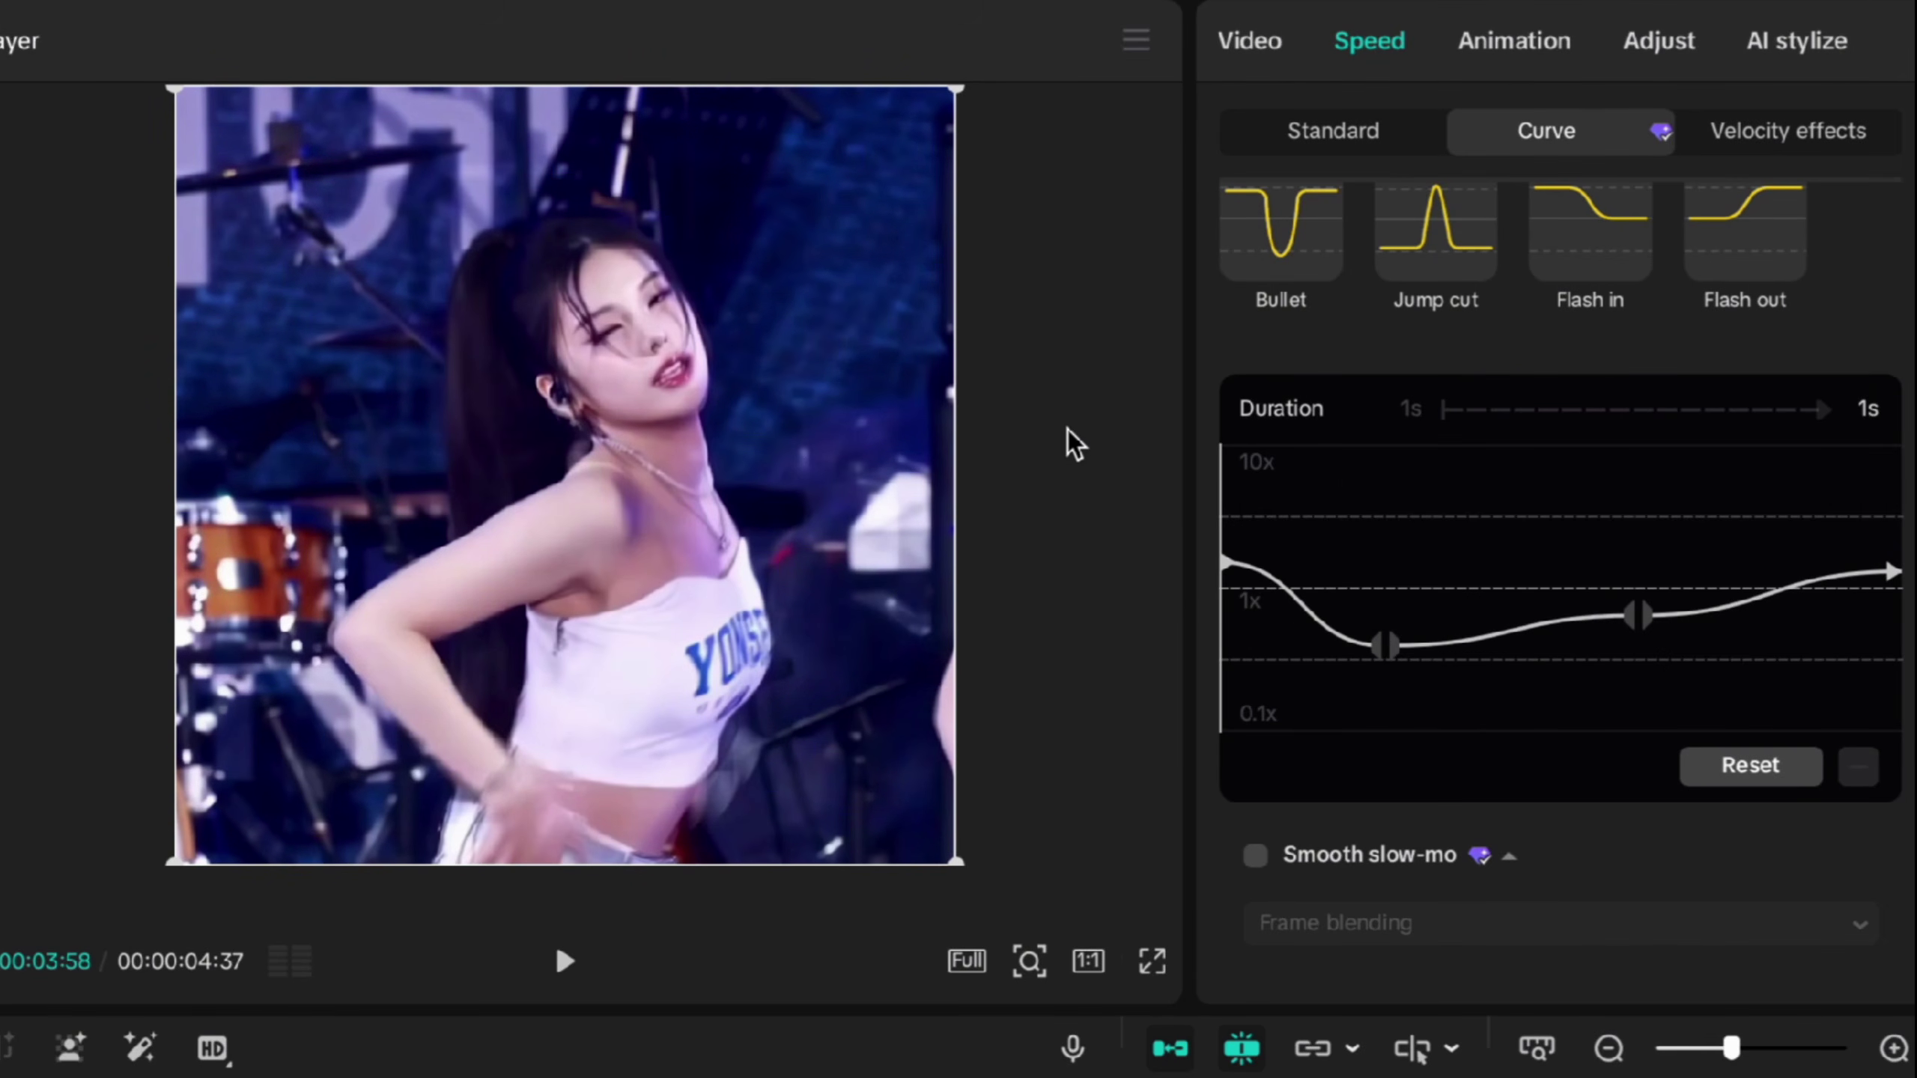
pyautogui.press('space')
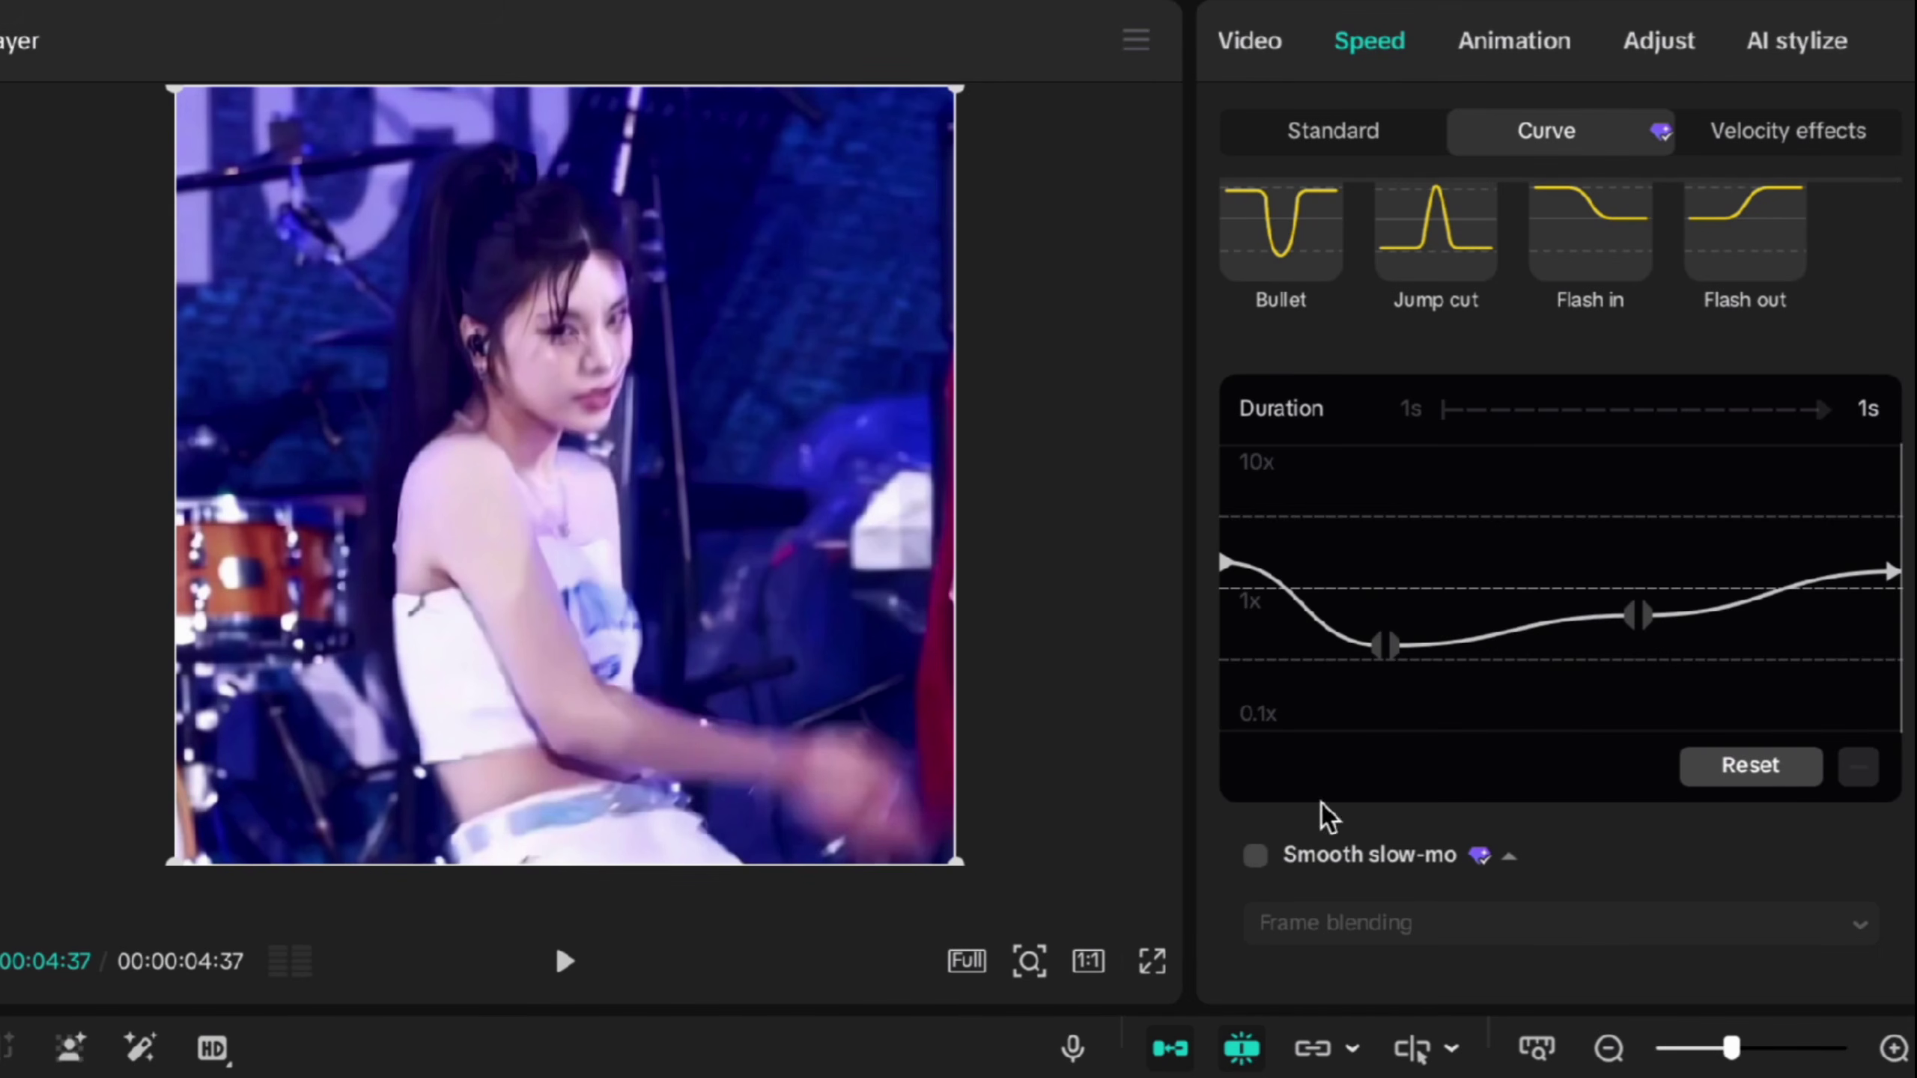
# Step: Enable Smooth slow-mo for the clip with the Optical flow method
pyautogui.click(1255, 856)
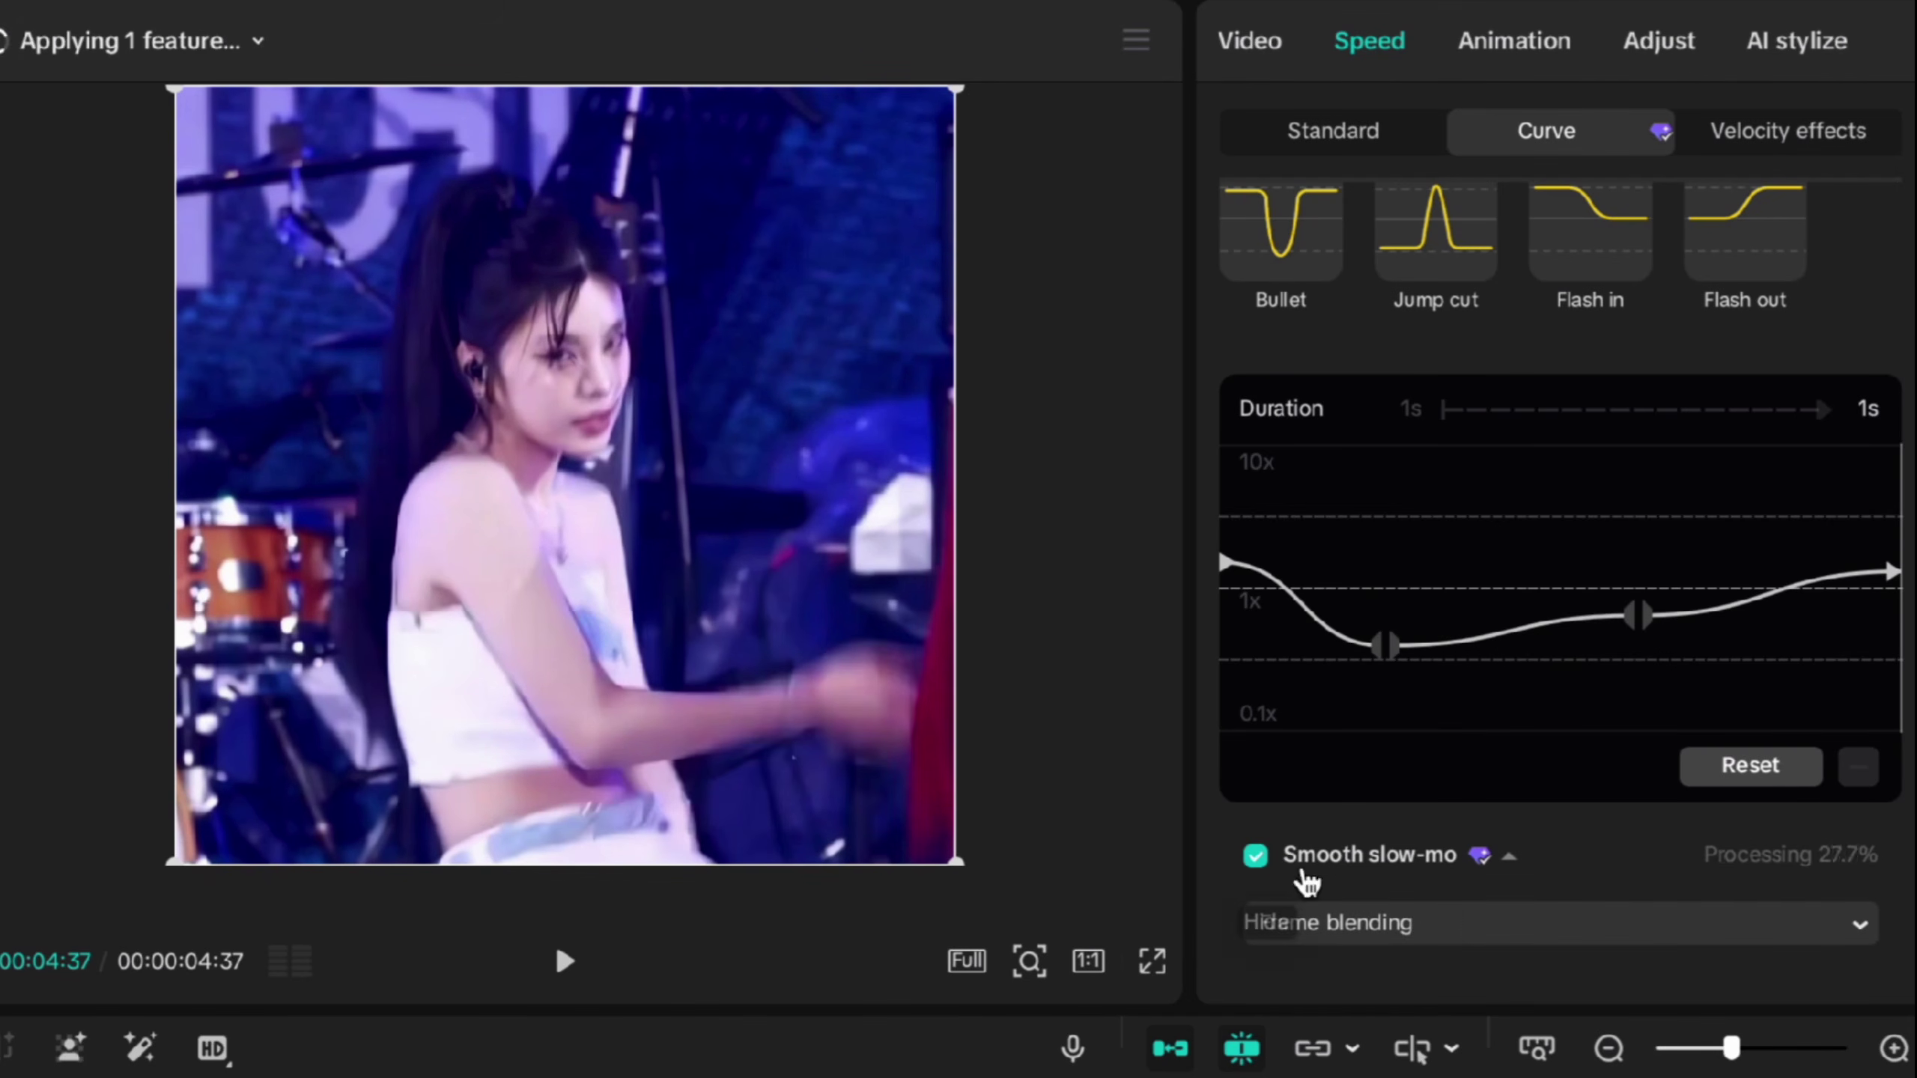
pyautogui.click(1380, 926)
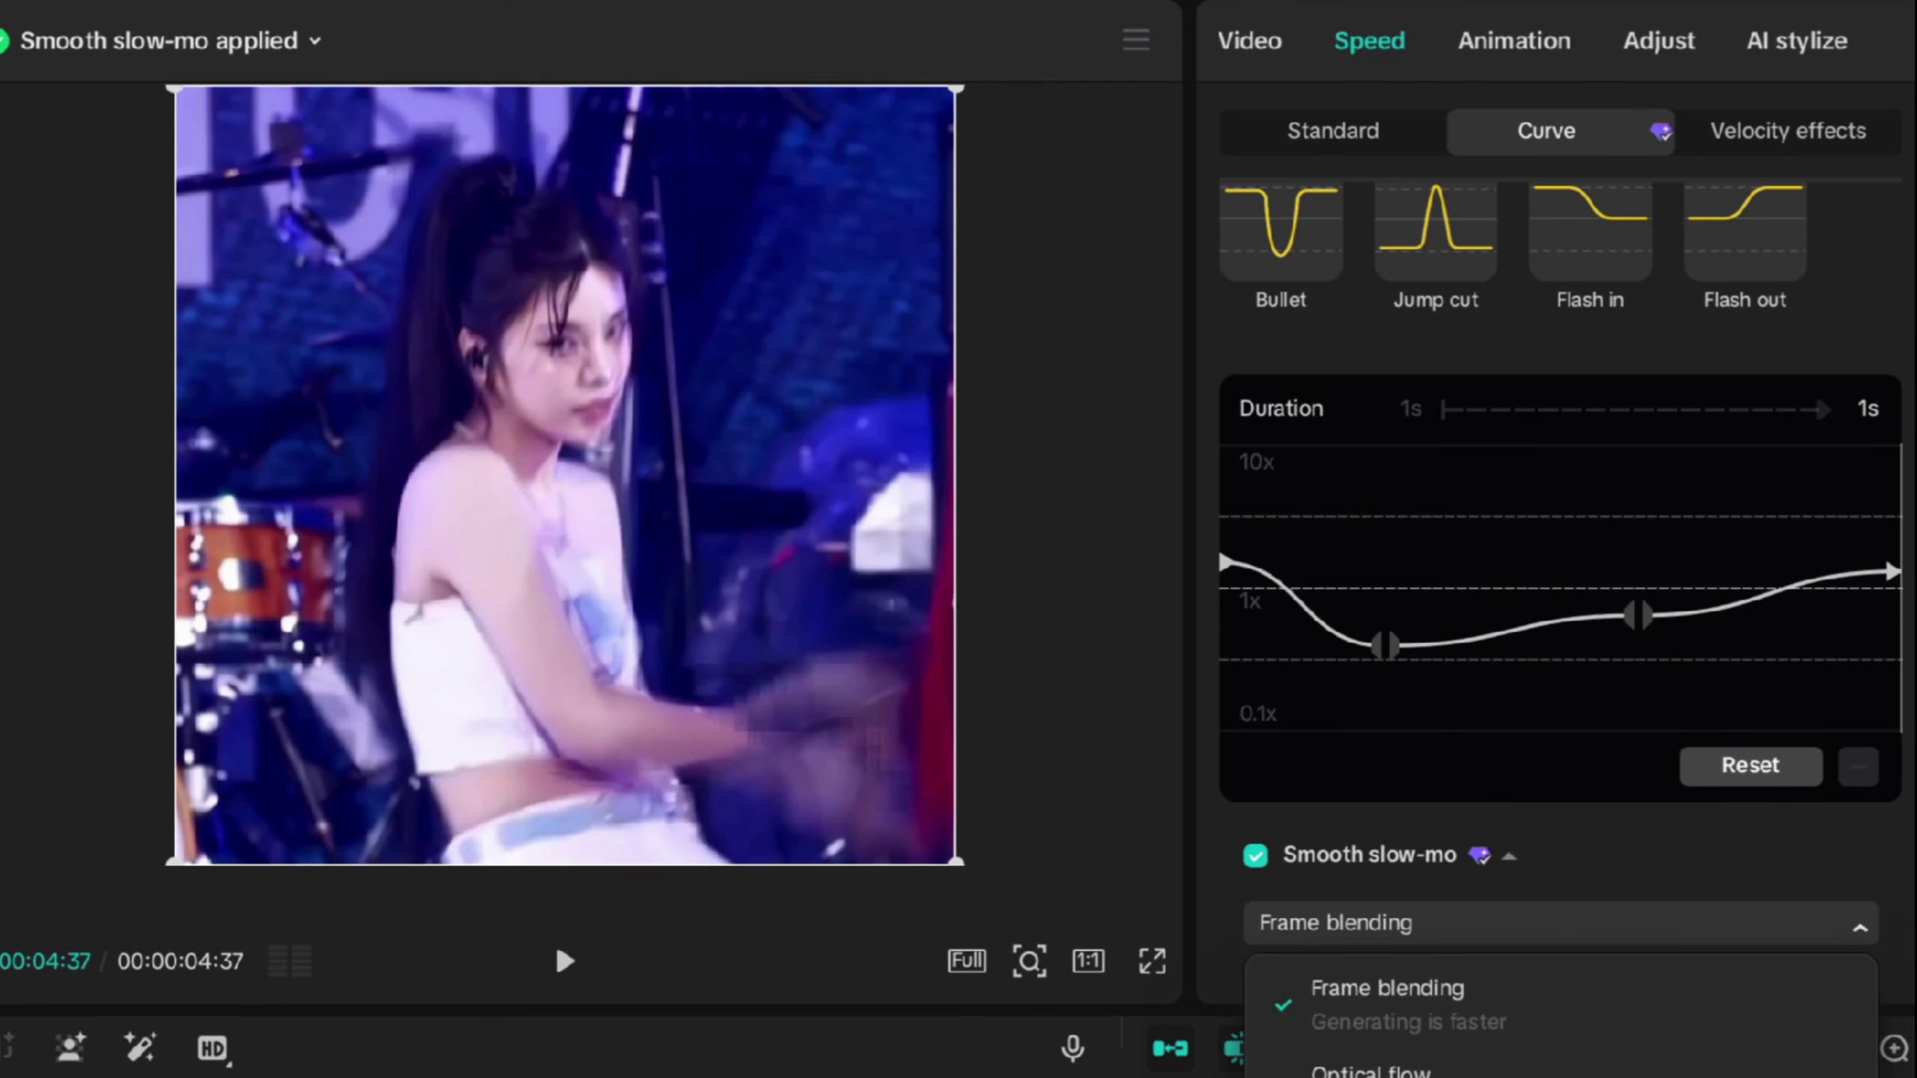
pyautogui.click(1371, 1070)
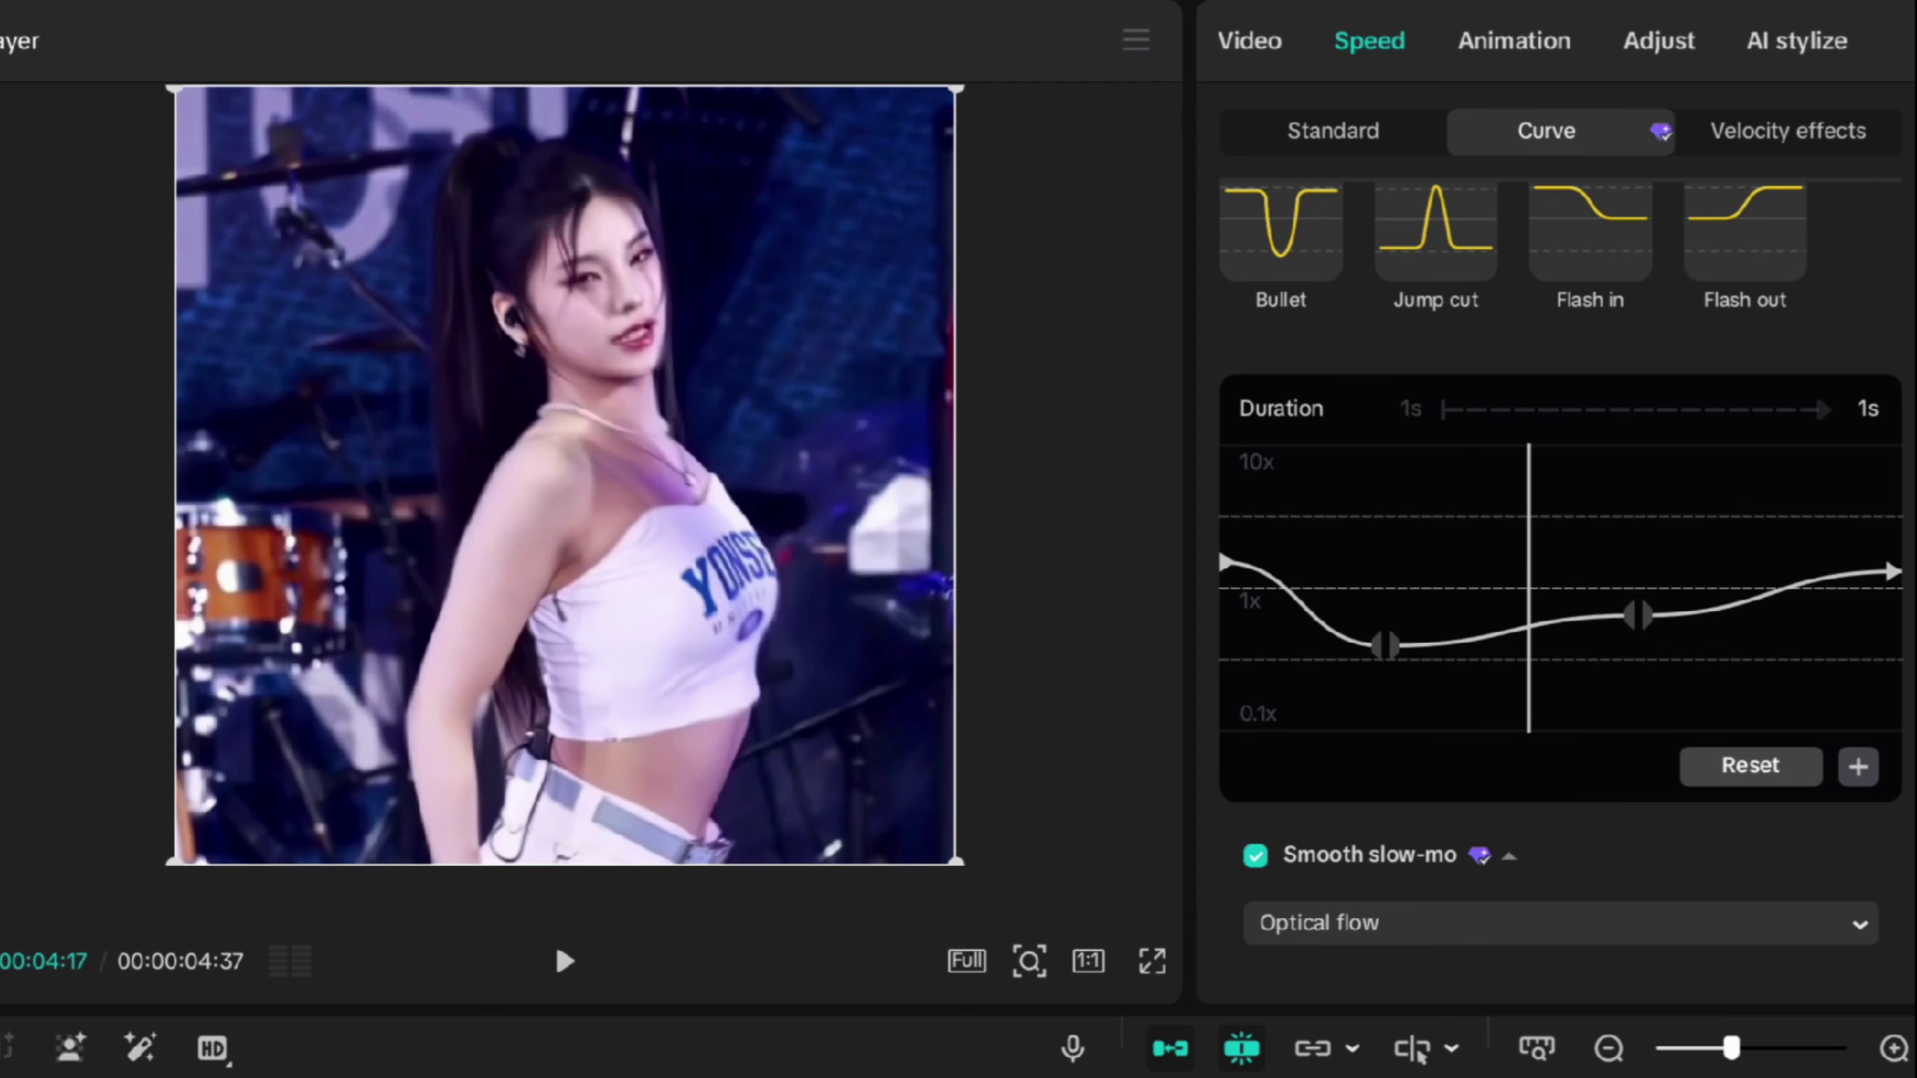
pyautogui.click(1364, 922)
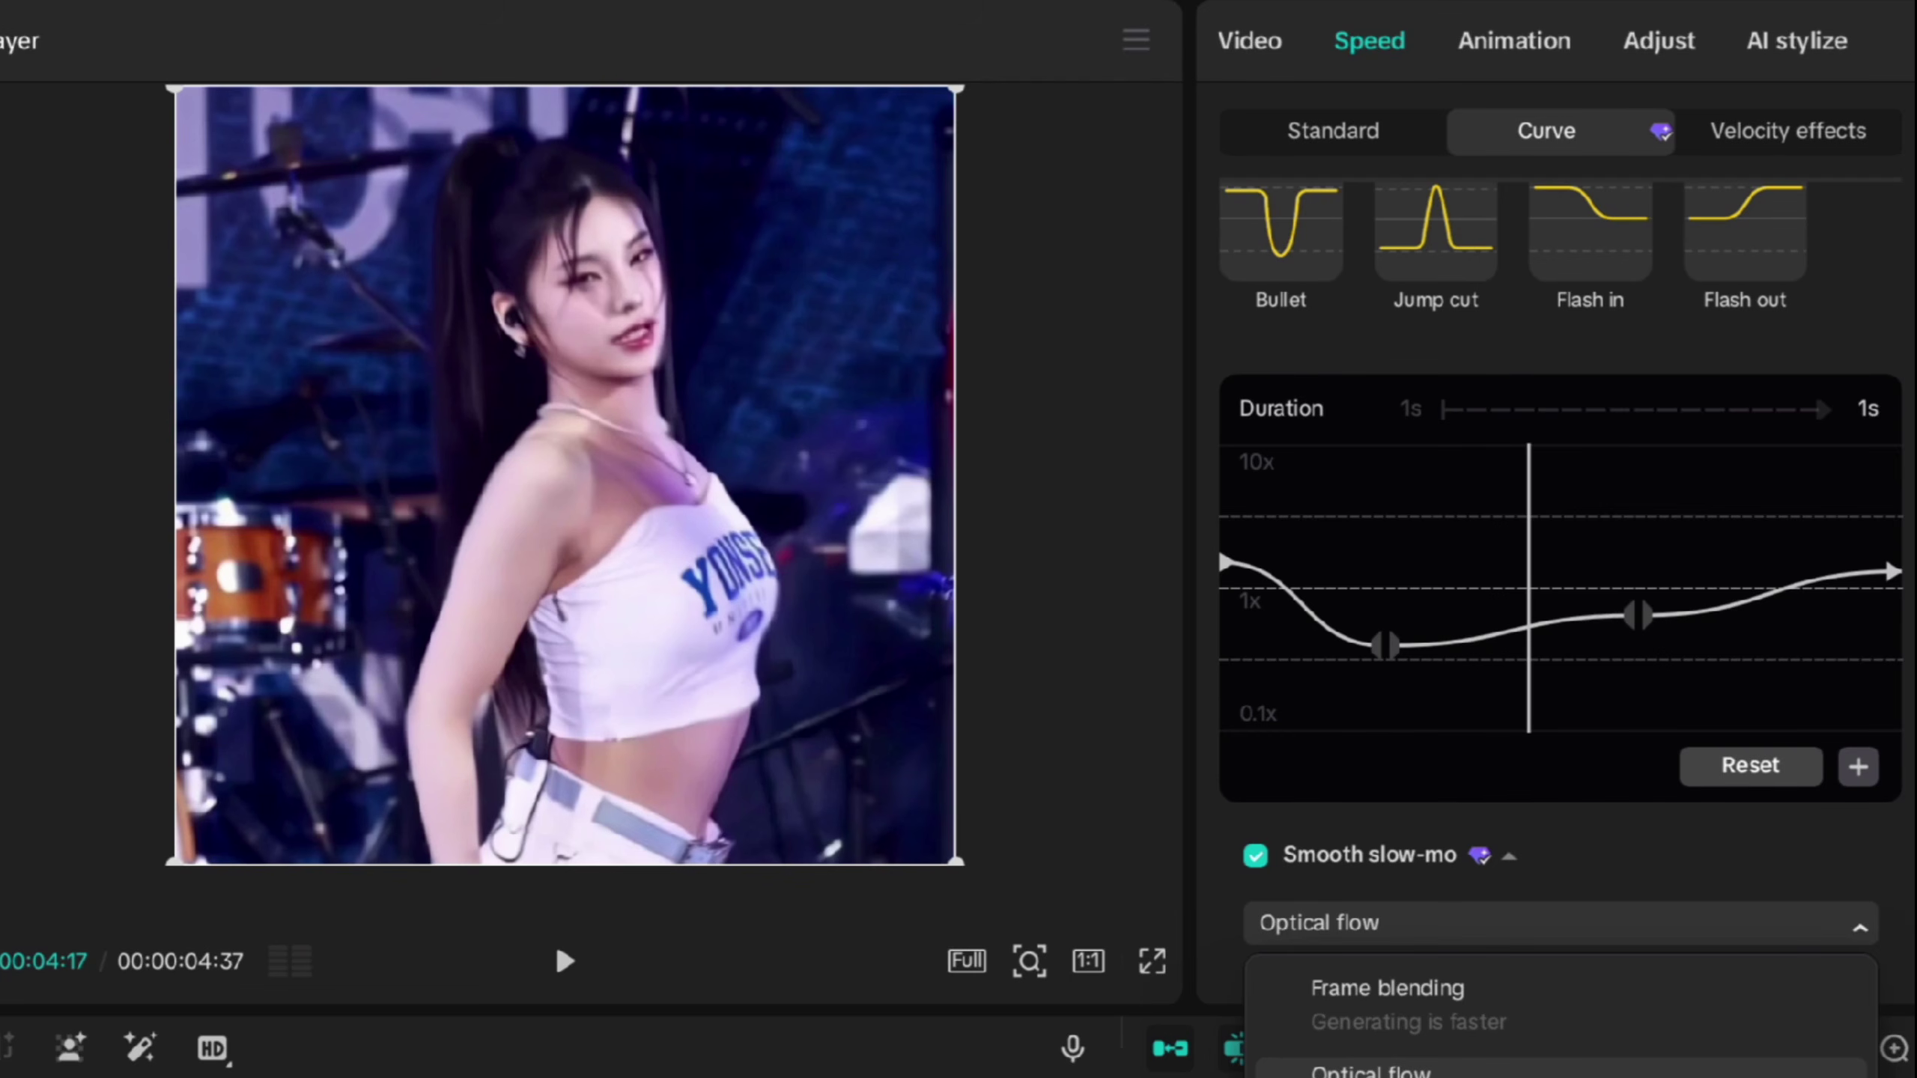
pyautogui.click(1369, 1071)
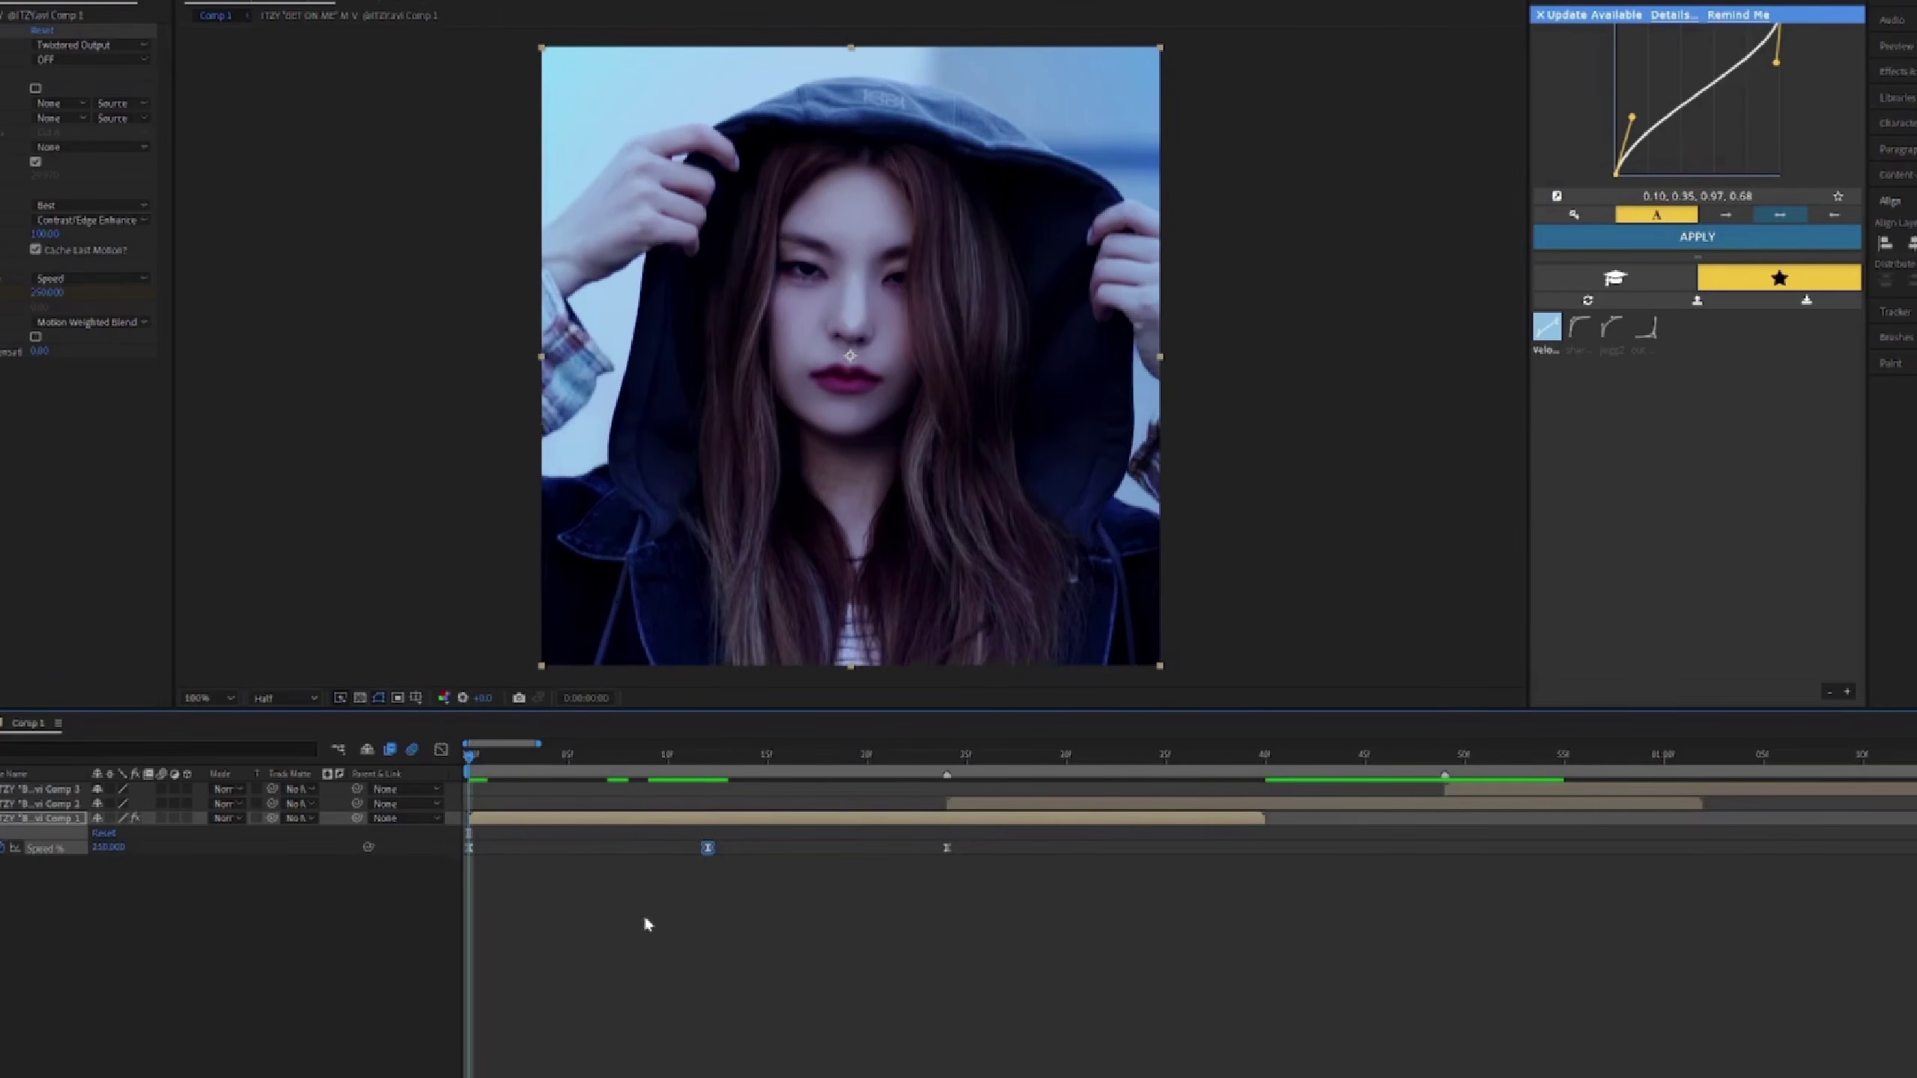
# Step: Switch to After Effects, copy the first layer's three Twixtor Speed % keyframes and trim the layer at the first beat marker
pyautogui.moveTo(457, 836); pyautogui.dragTo(955, 845)
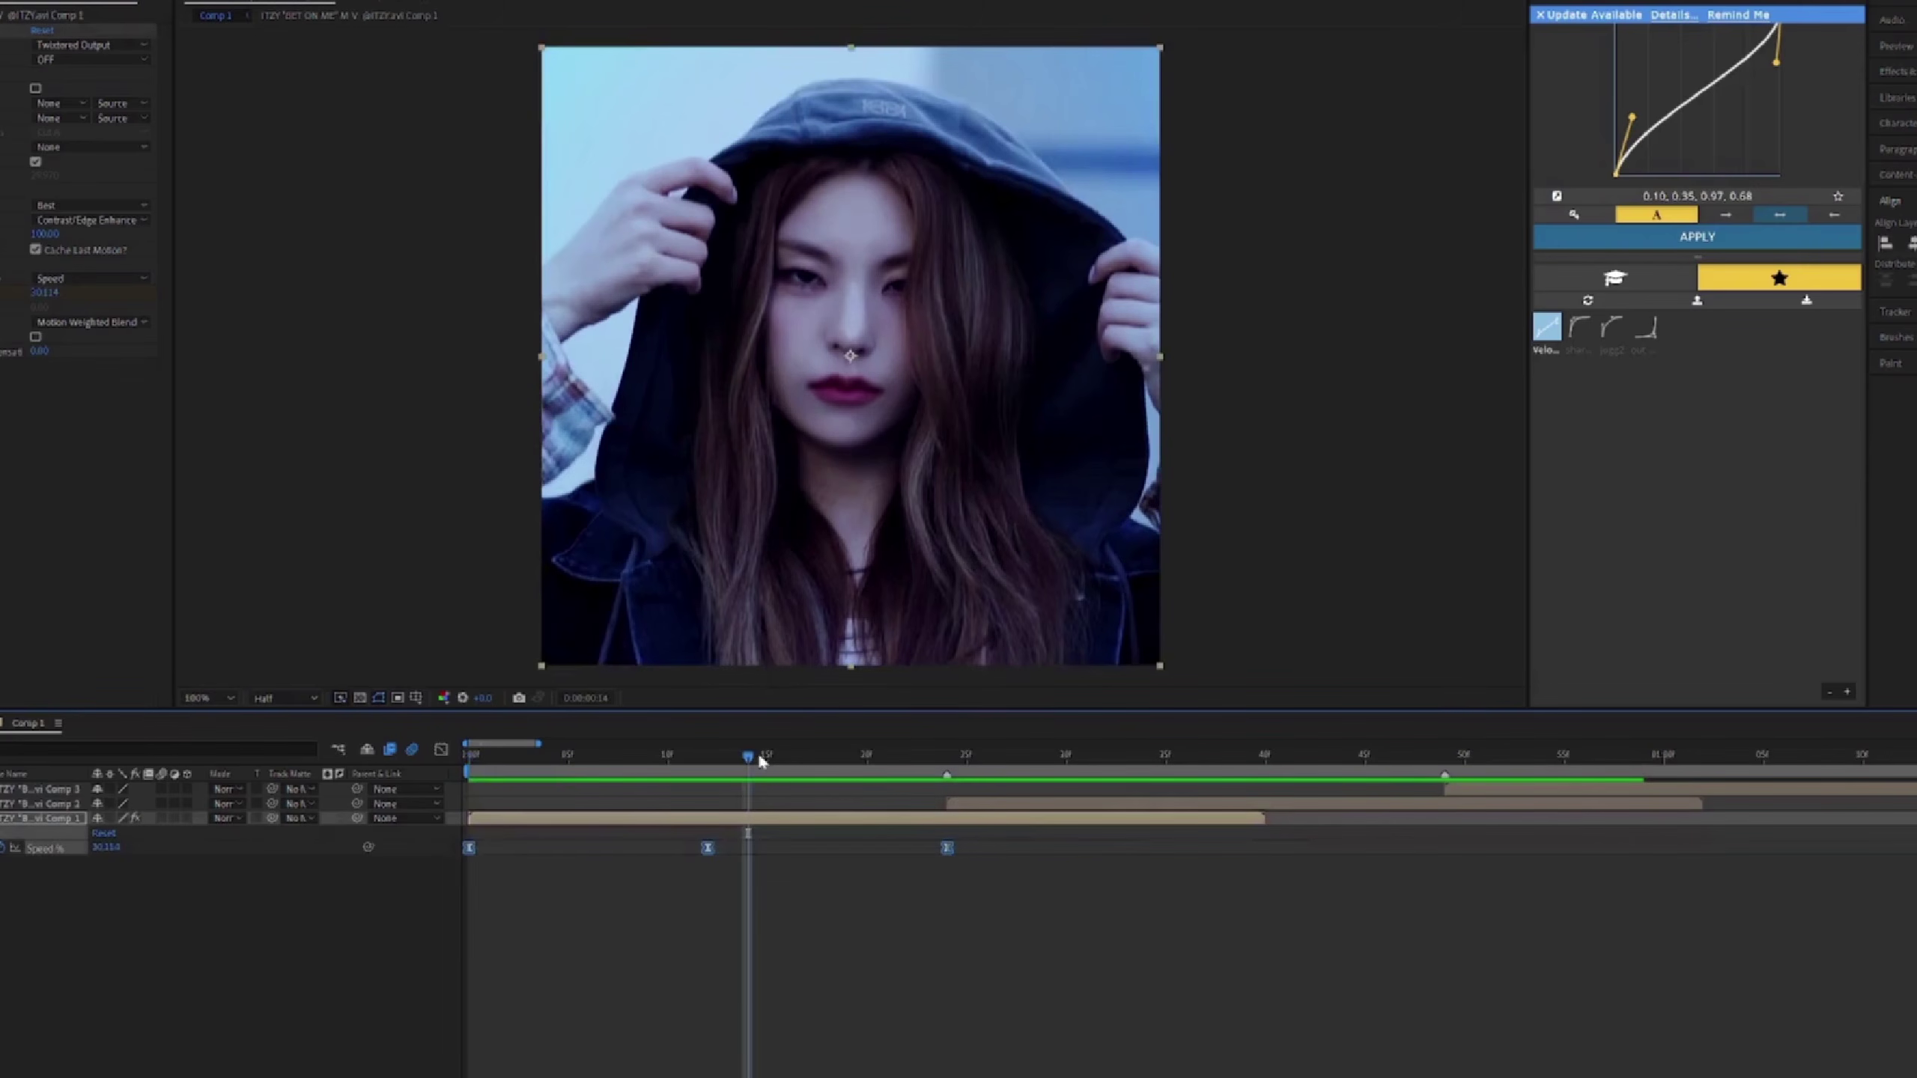
pyautogui.moveTo(760, 759); pyautogui.dragTo(945, 751)
pyautogui.click(1026, 873)
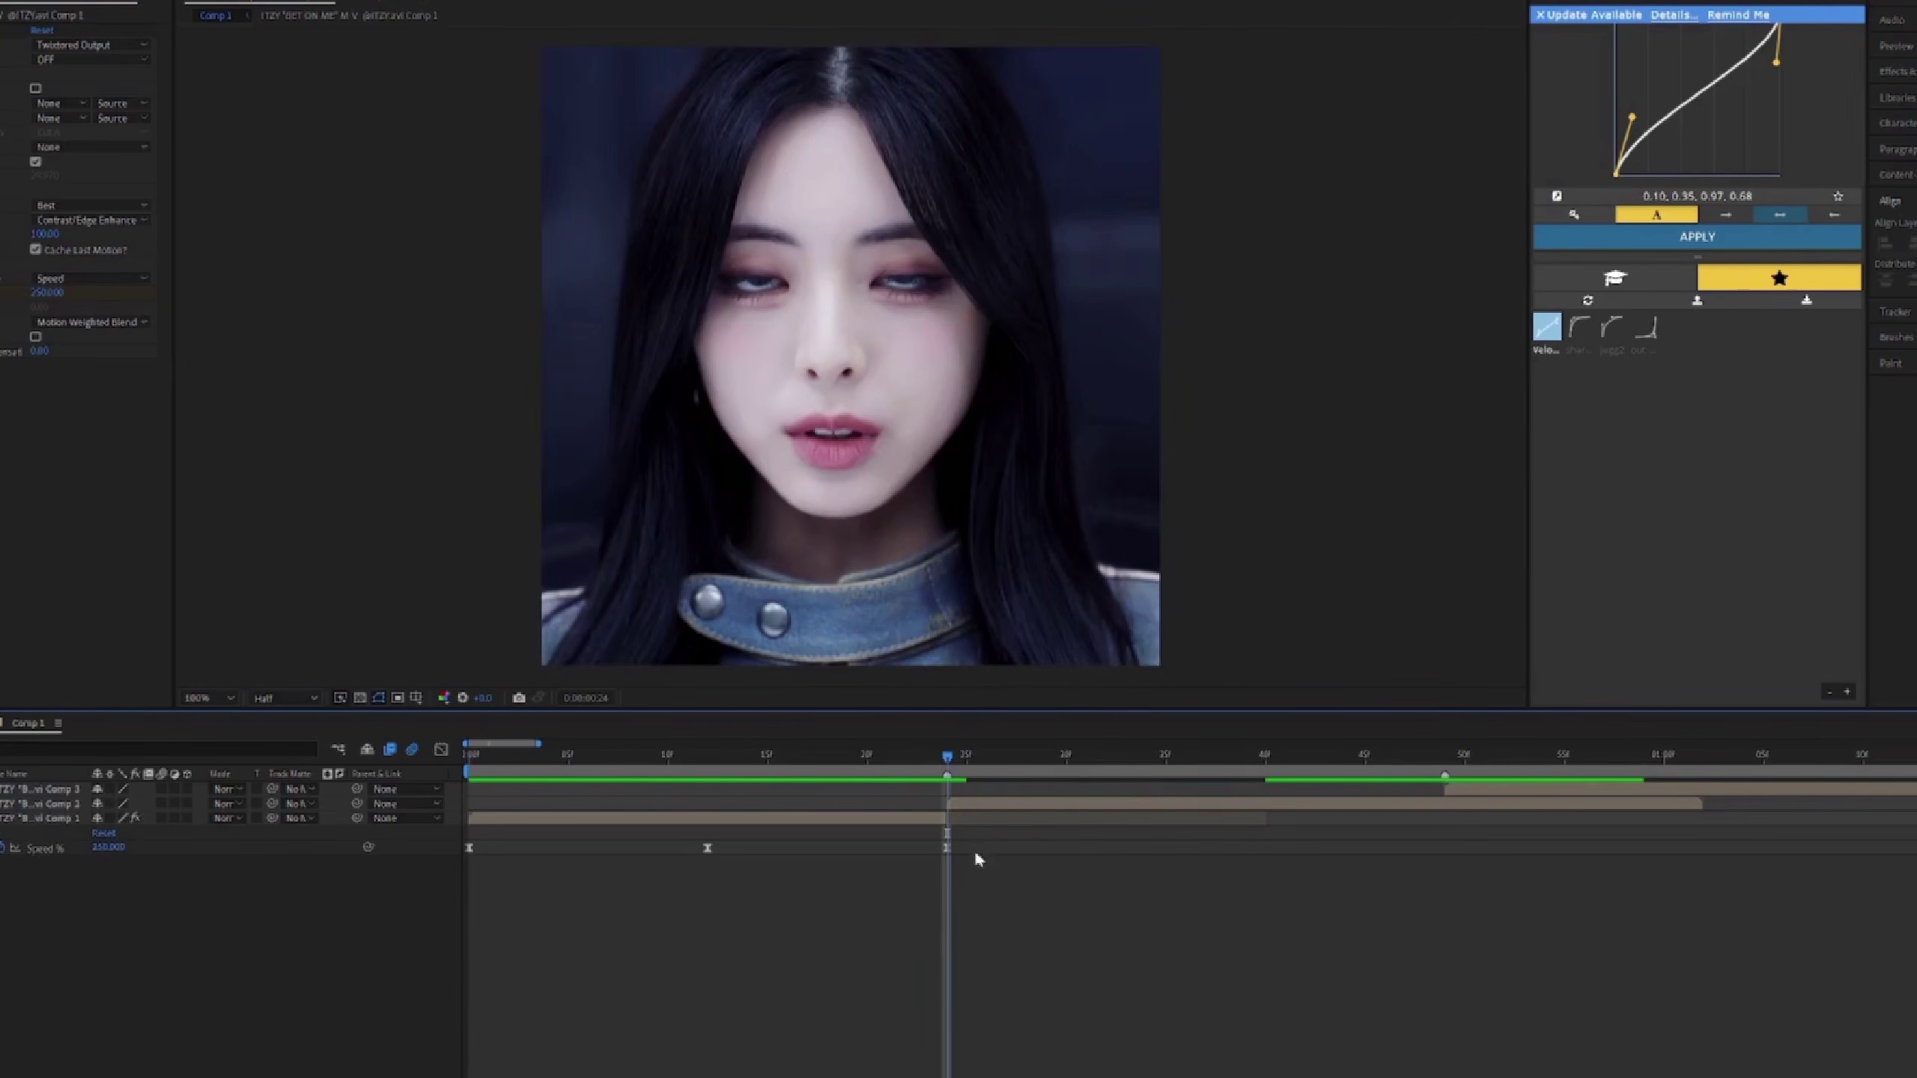
# Step: Paste the Speed % keyframes onto the second layer, align the last one with the second marker and trim the layer there
pyautogui.click(987, 801)
pyautogui.hotkey('ctrl', 'v')
pyautogui.press('u')
pyautogui.press('-')
pyautogui.moveTo(787, 758); pyautogui.dragTo(1104, 758)
pyautogui.moveTo(1091, 833); pyautogui.dragTo(1101, 836)
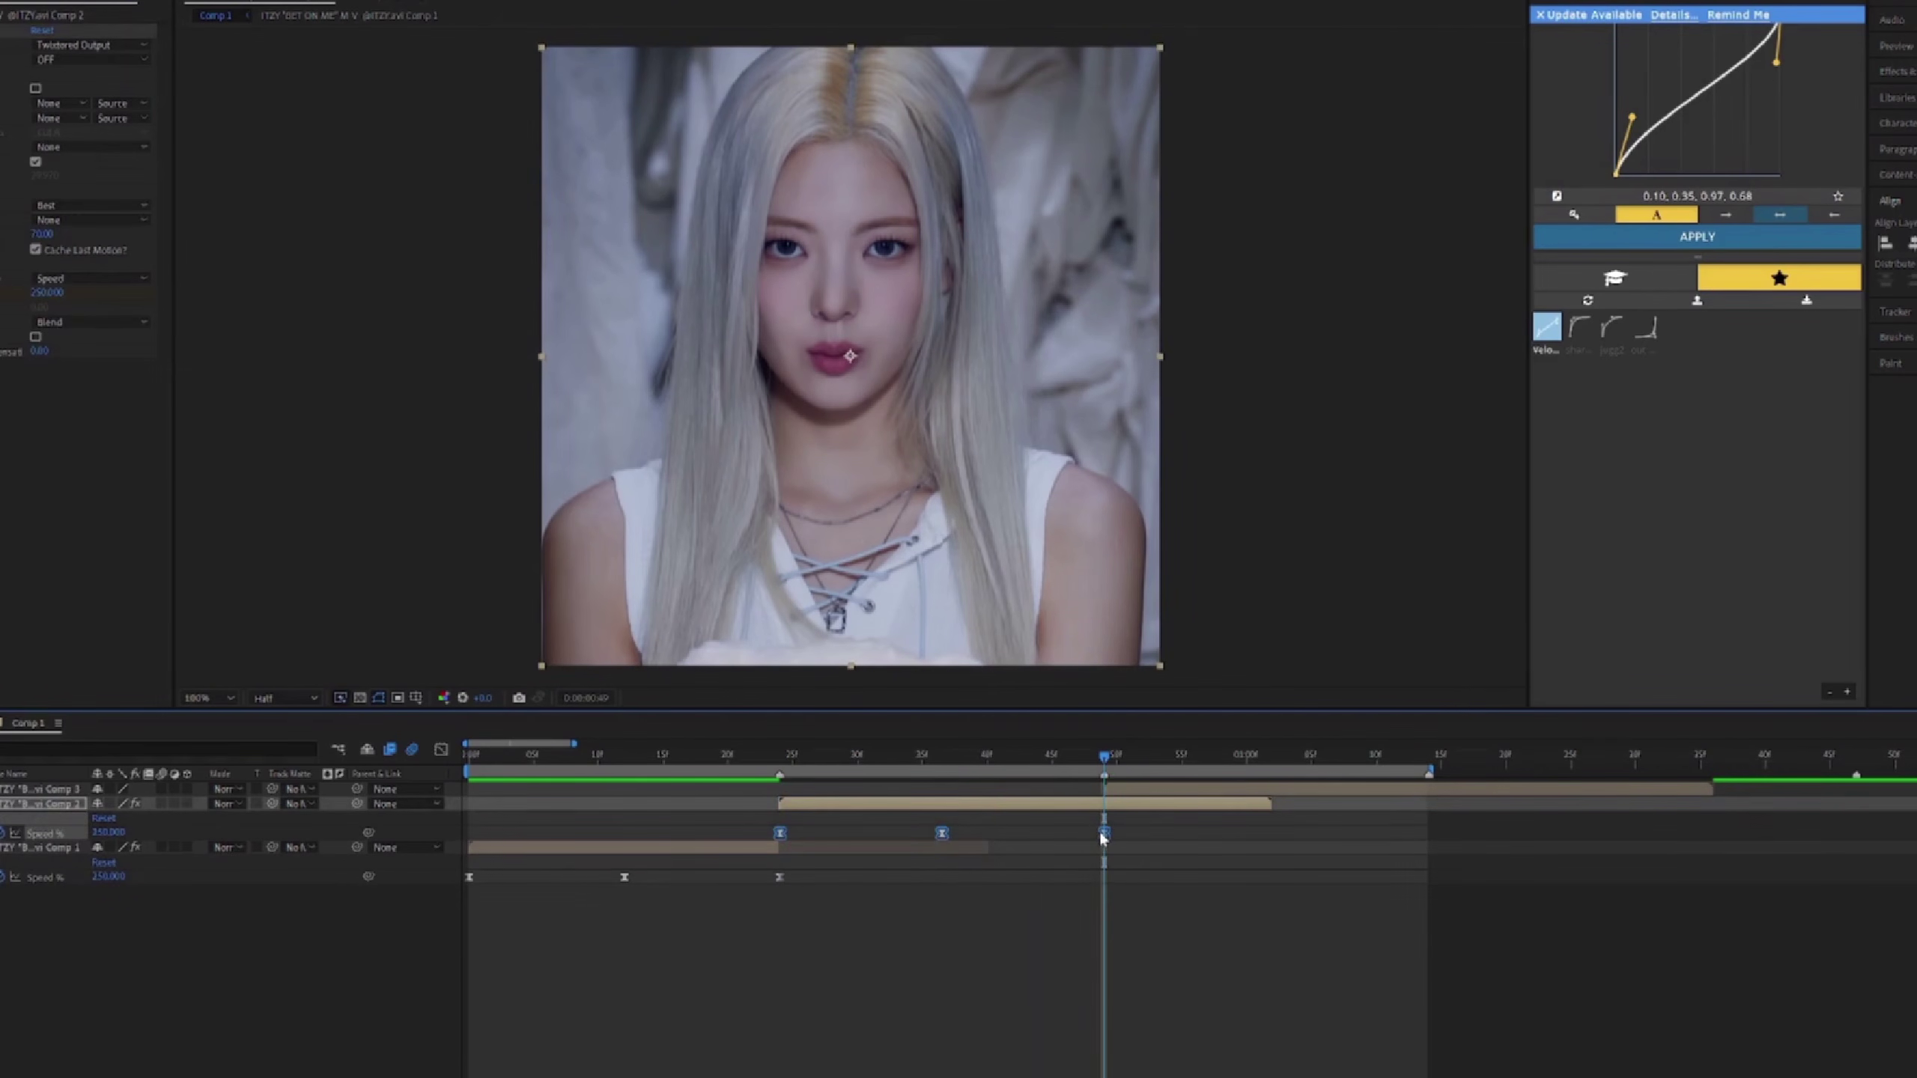
pyautogui.hotkey('alt', ']')
# Step: Paste the Speed % keyframes onto the third layer, align the last one with the third marker and trim the layer there
pyautogui.click(1113, 789)
pyautogui.hotkey('ctrl', 'v')
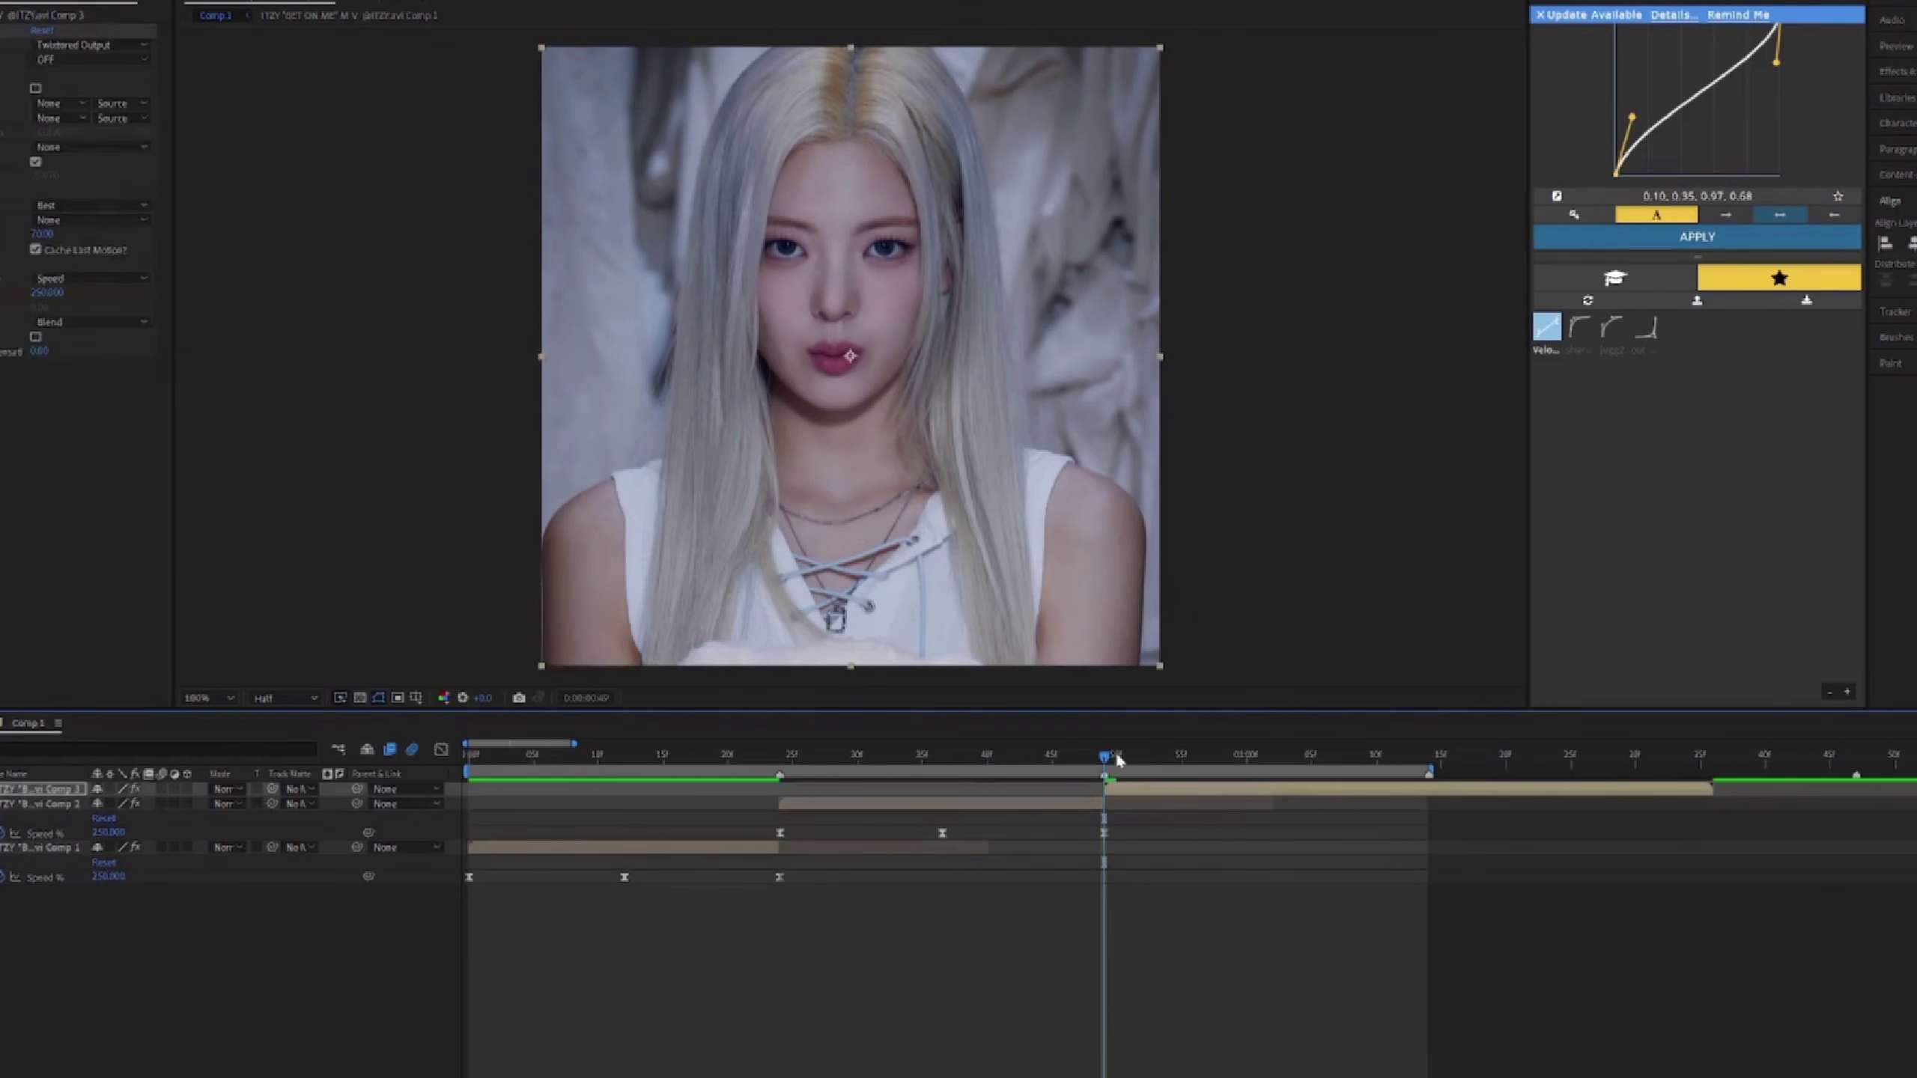
pyautogui.moveTo(1117, 760); pyautogui.dragTo(1427, 758)
pyautogui.press('u')
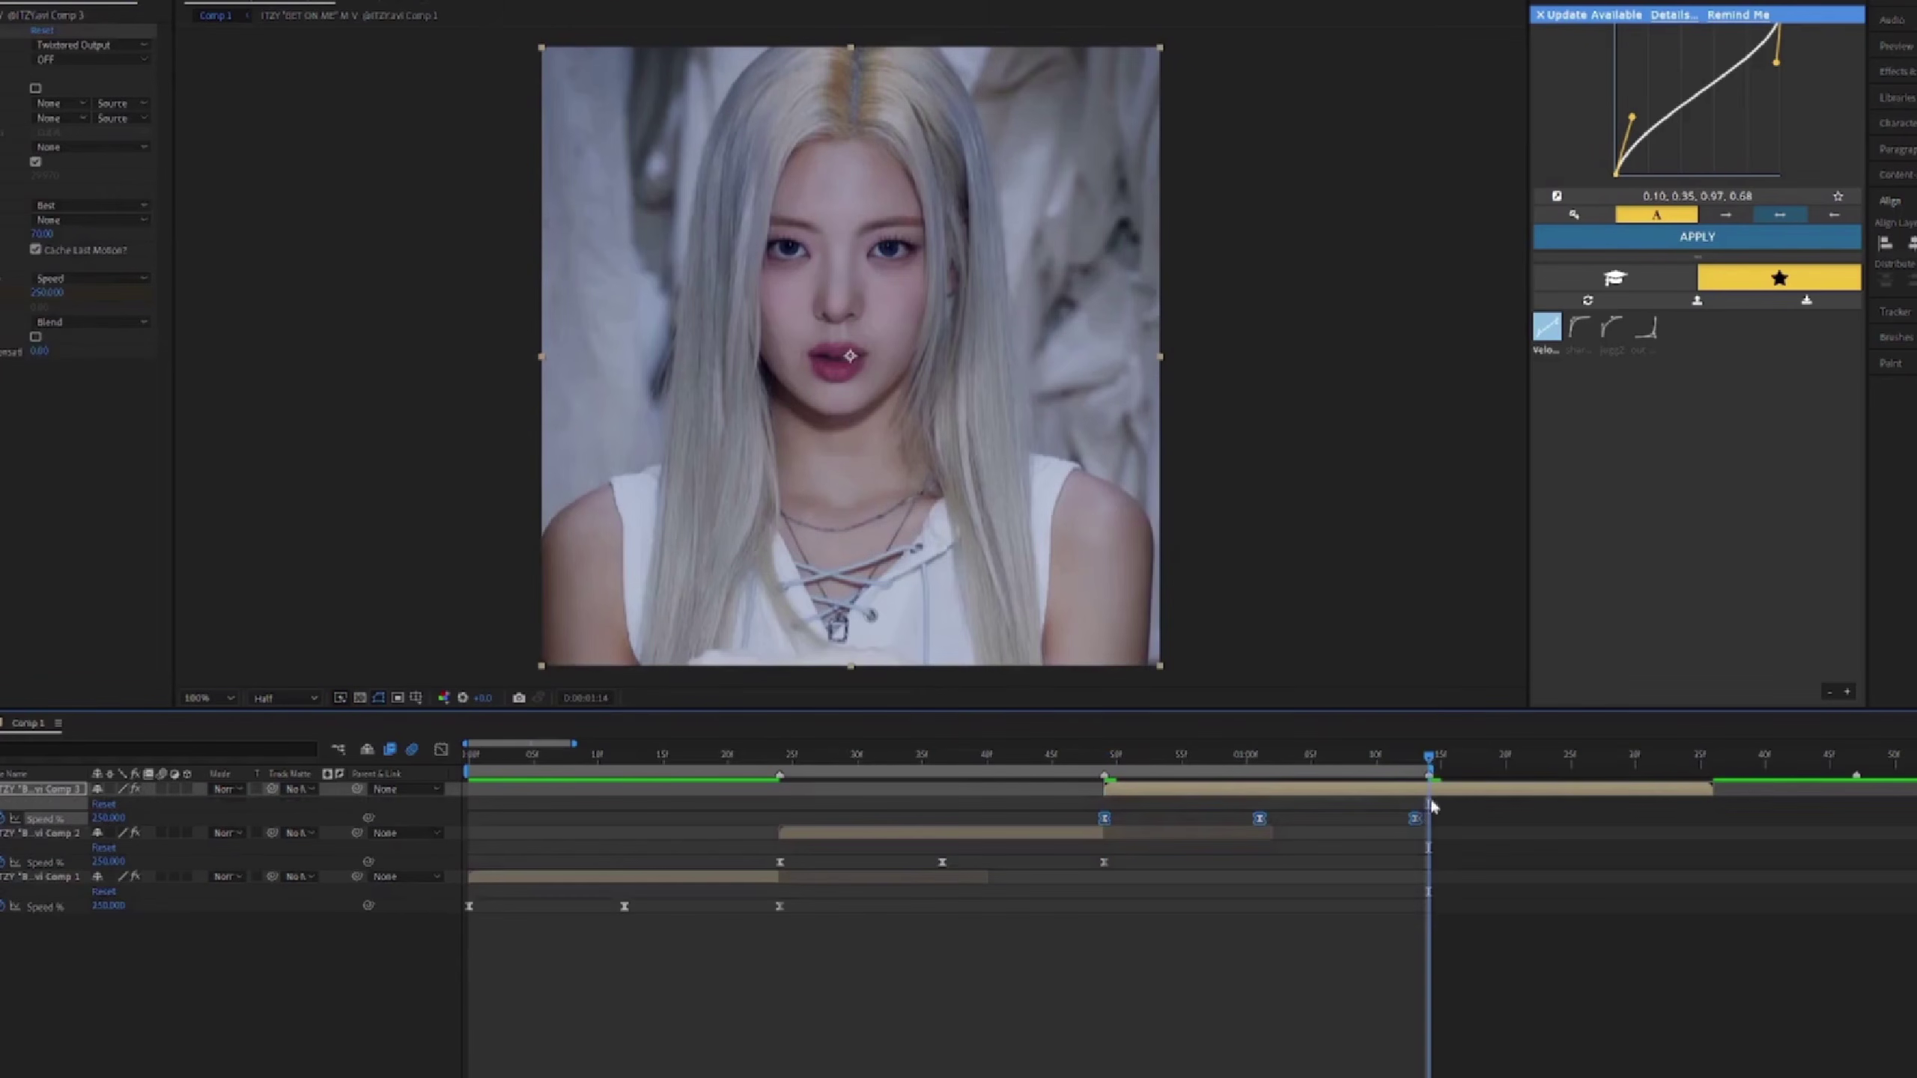
pyautogui.press('u')
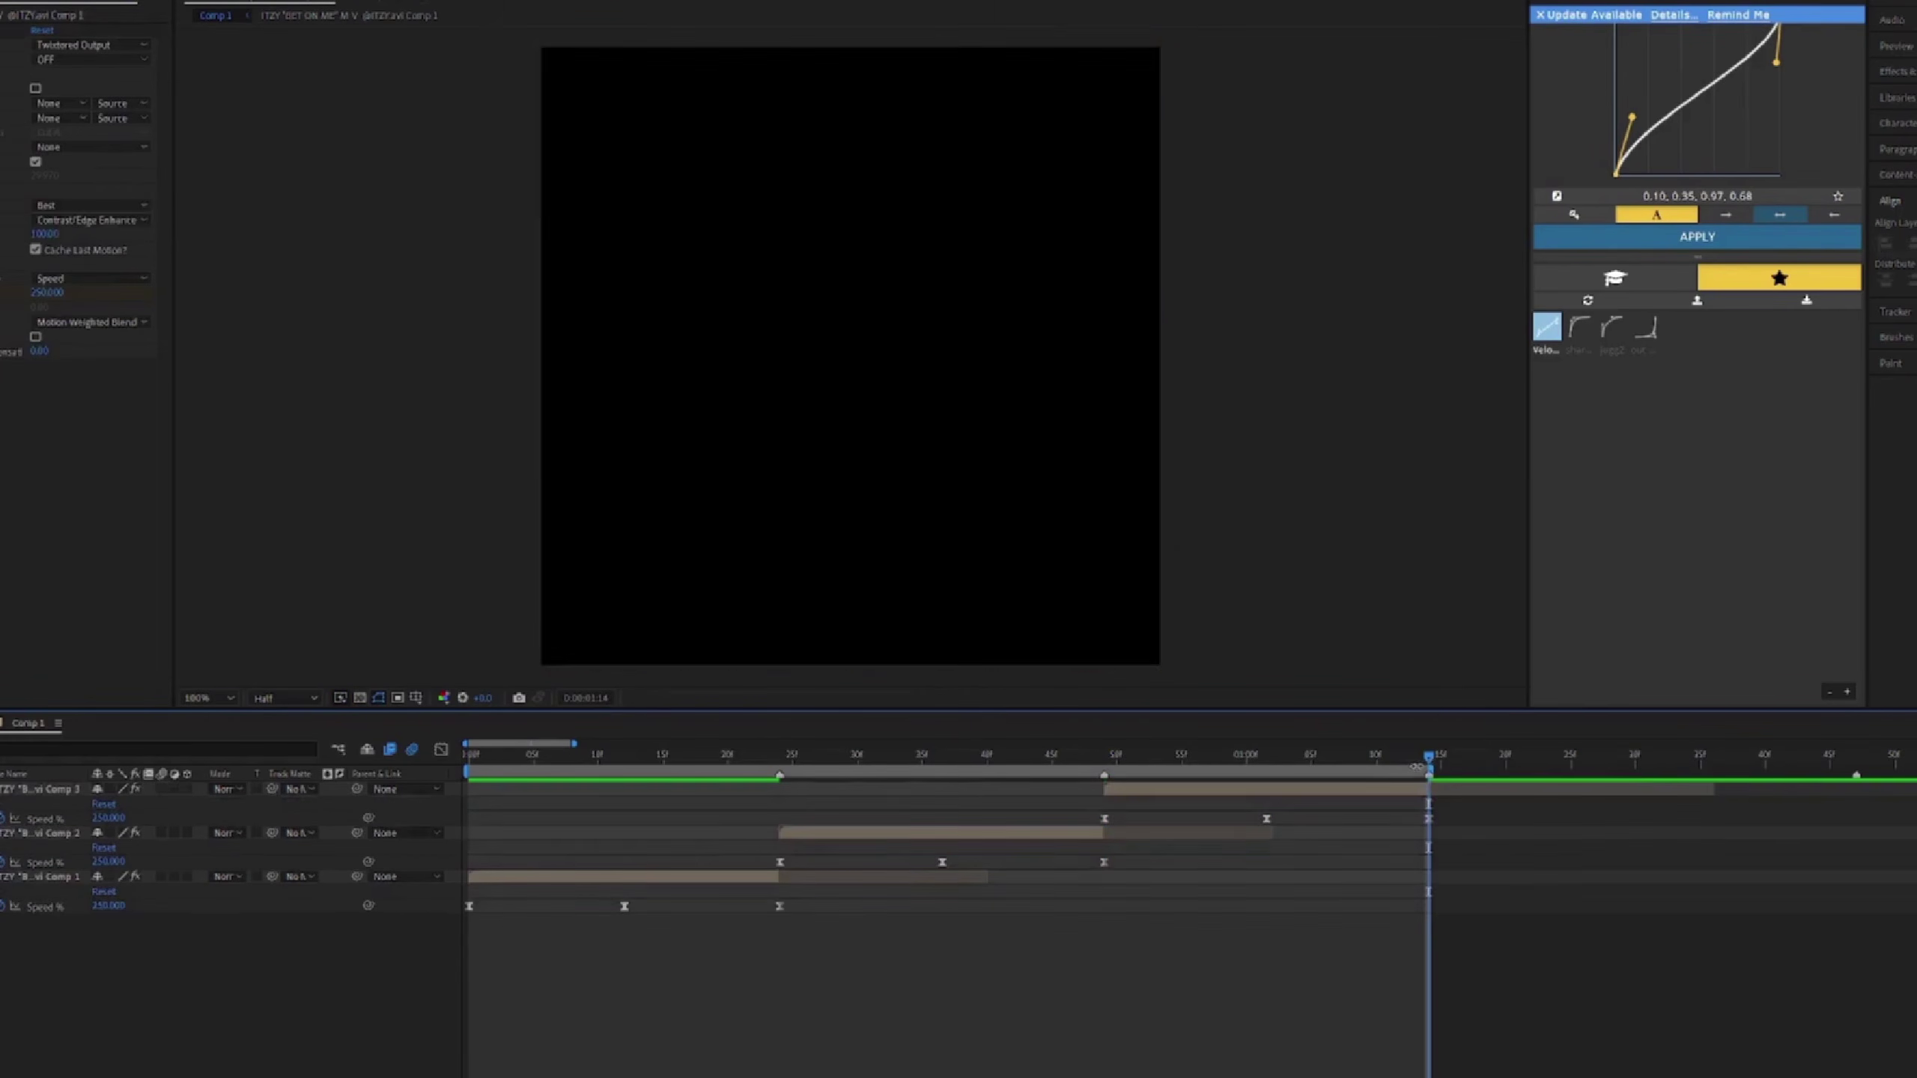
# Step: Play the composition from its start to check the speed ramps on all three layers
pyautogui.press('Home')
pyautogui.press('space')
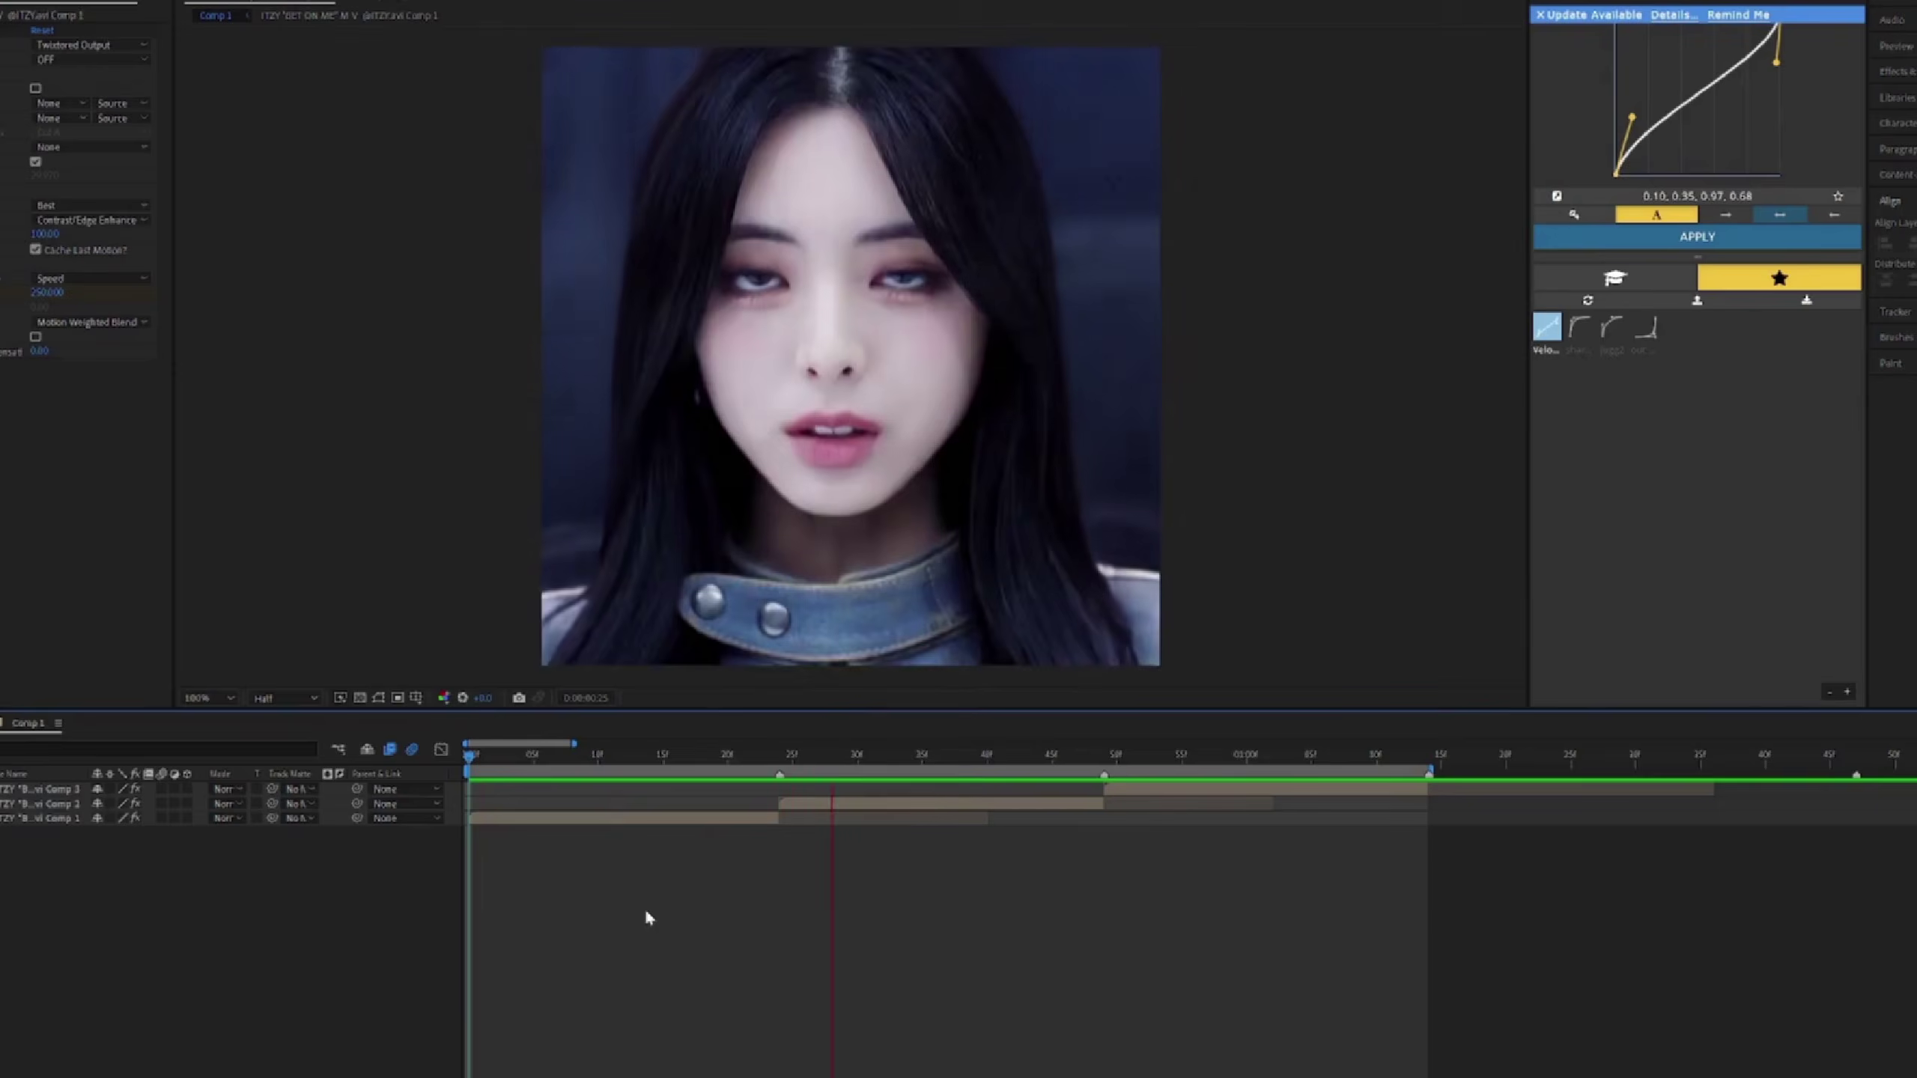
pyautogui.press('space')
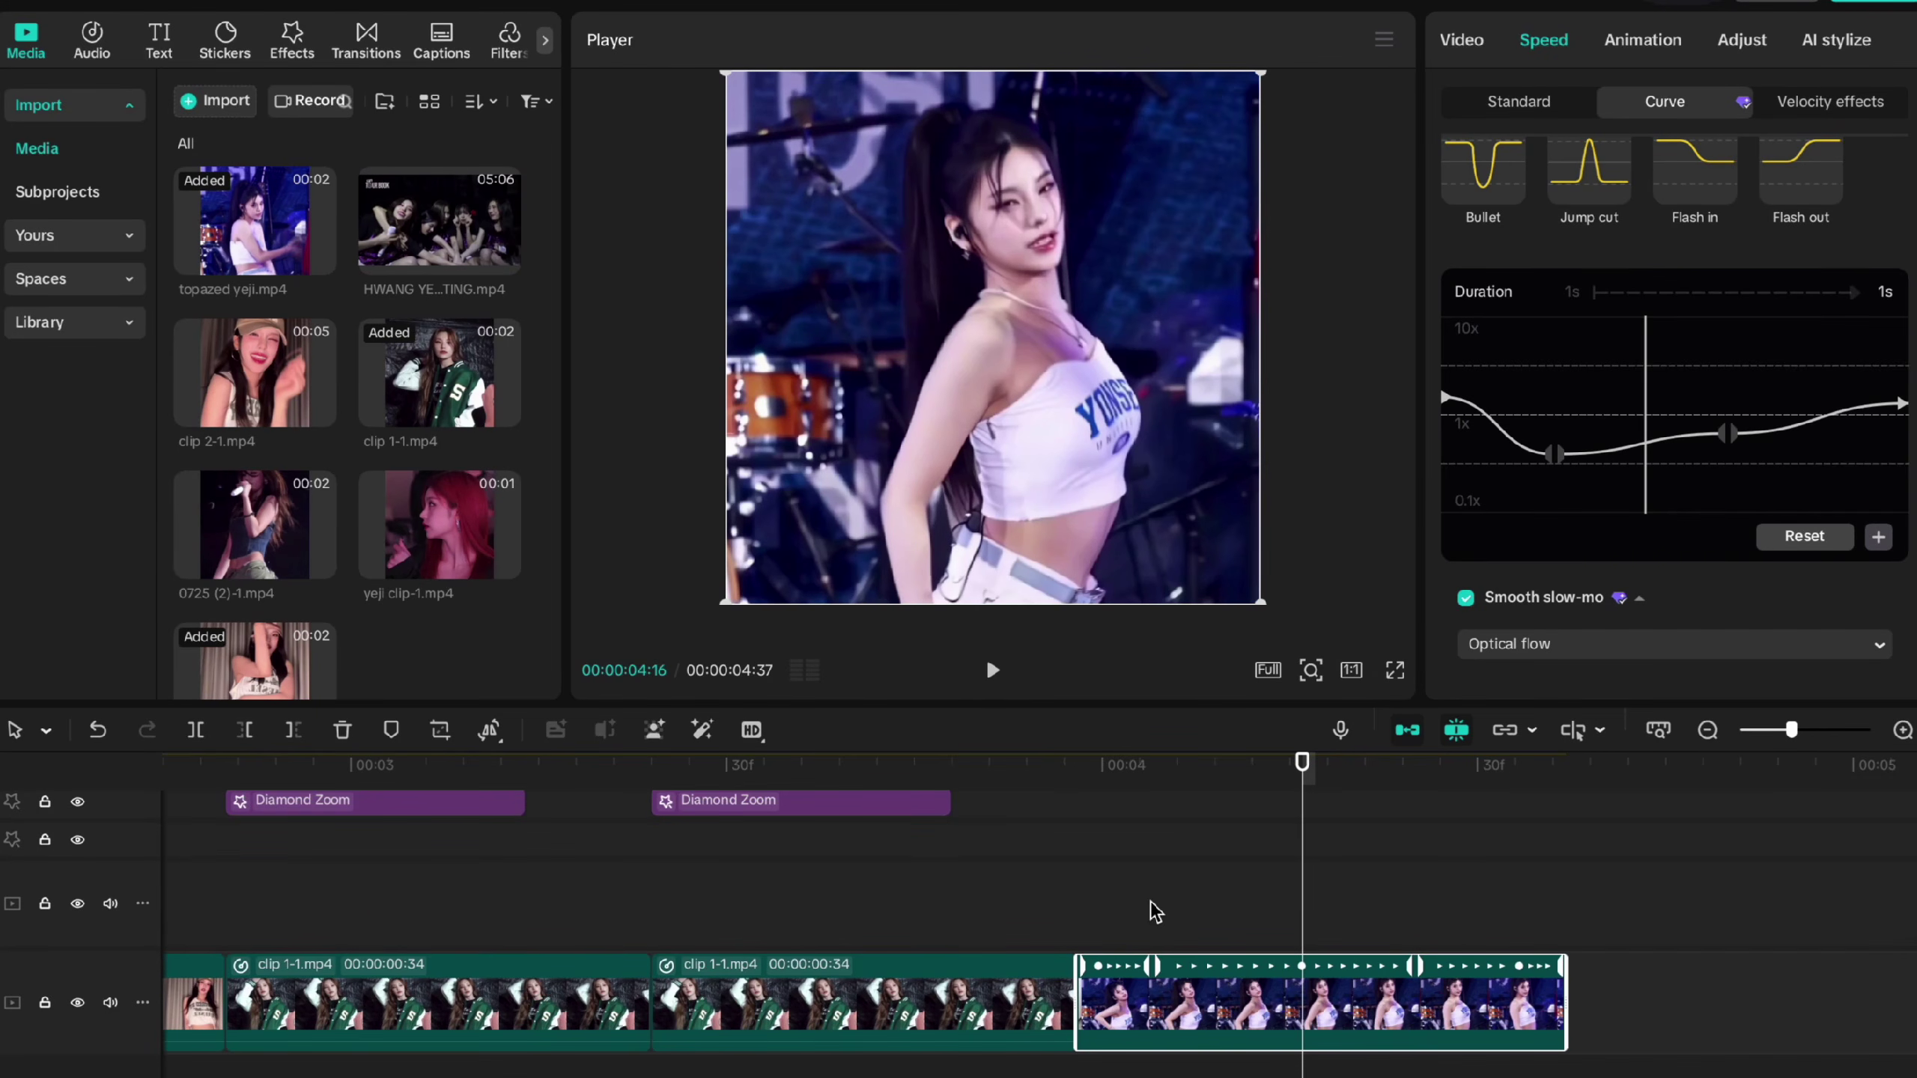
# Step: Switch to CapCut, duplicate the topazed yeji.mp4 clip and place the copy directly after the original on the main track
pyautogui.click(1572, 932)
pyautogui.scroll(-3, 1571, 936)
pyautogui.click(1369, 959)
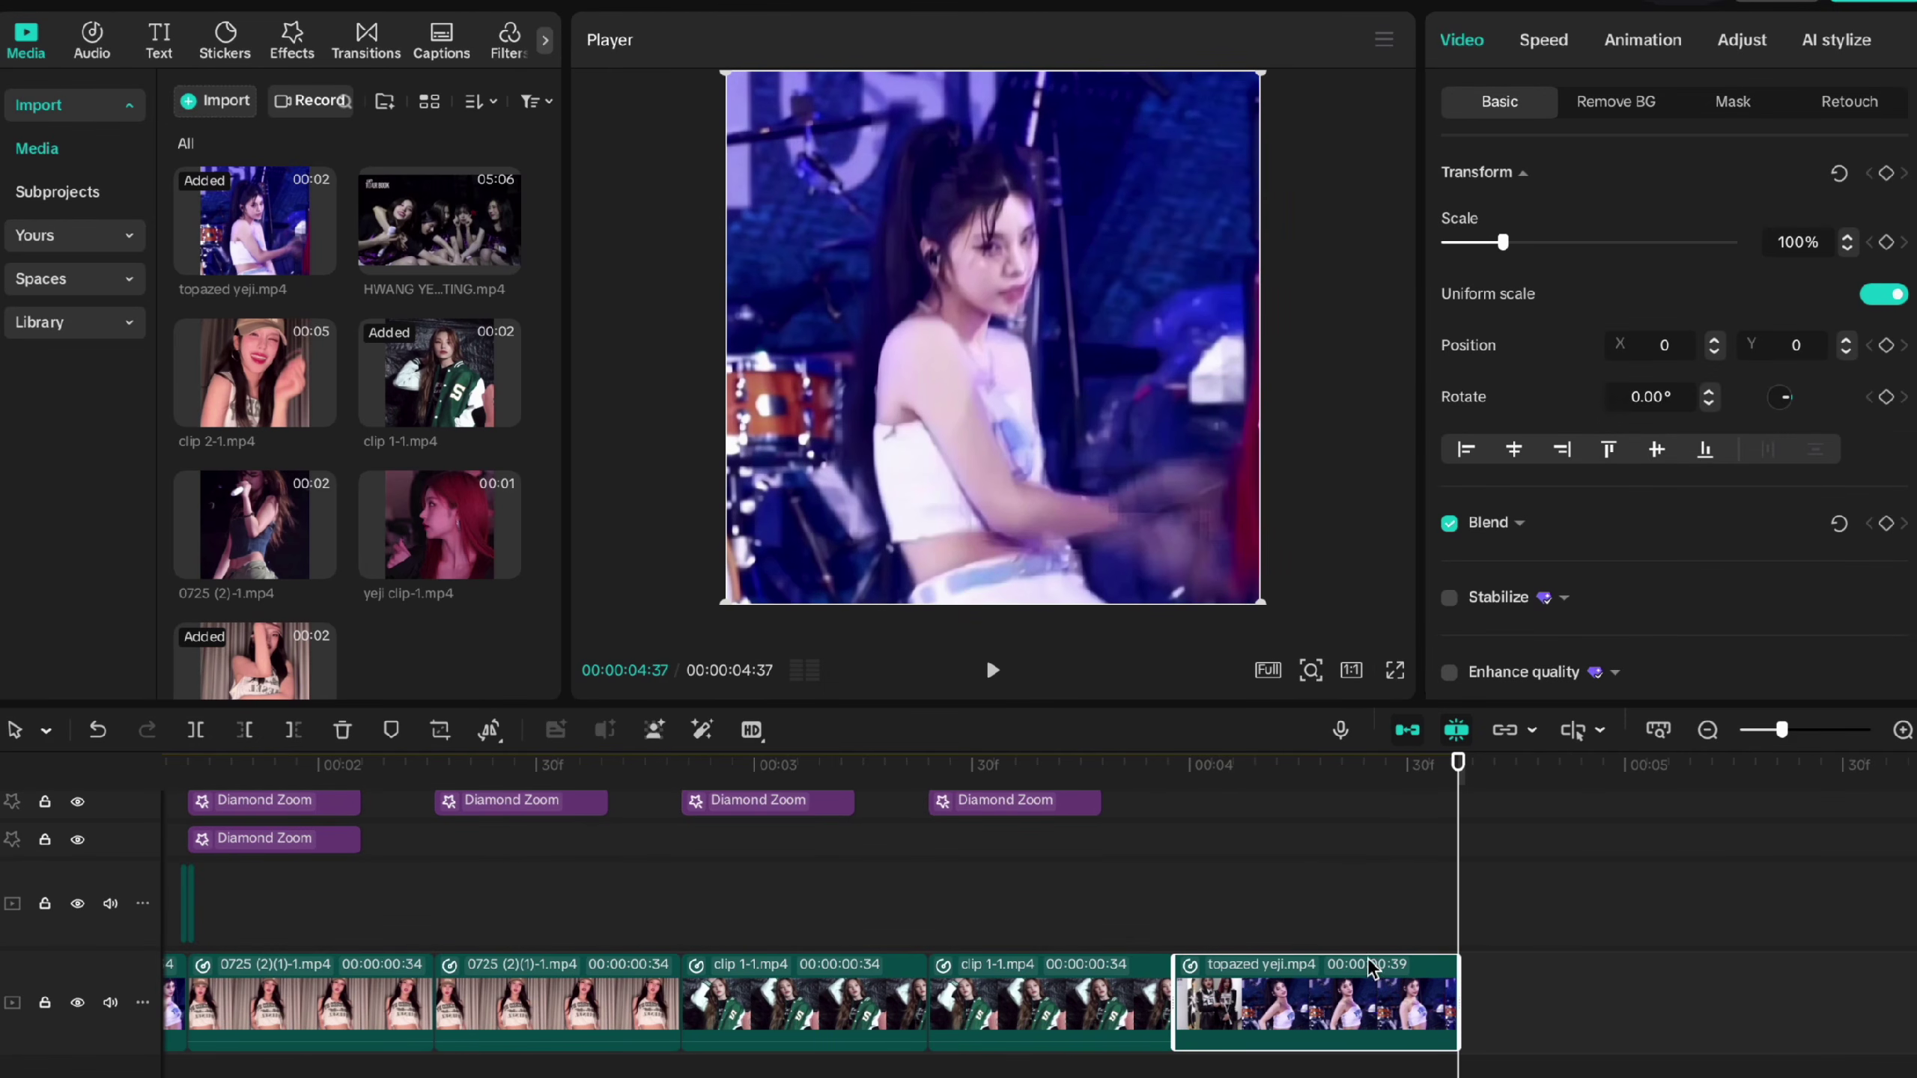
pyautogui.hotkey('ctrl', 'c')
pyautogui.hotkey('ctrl', 'v')
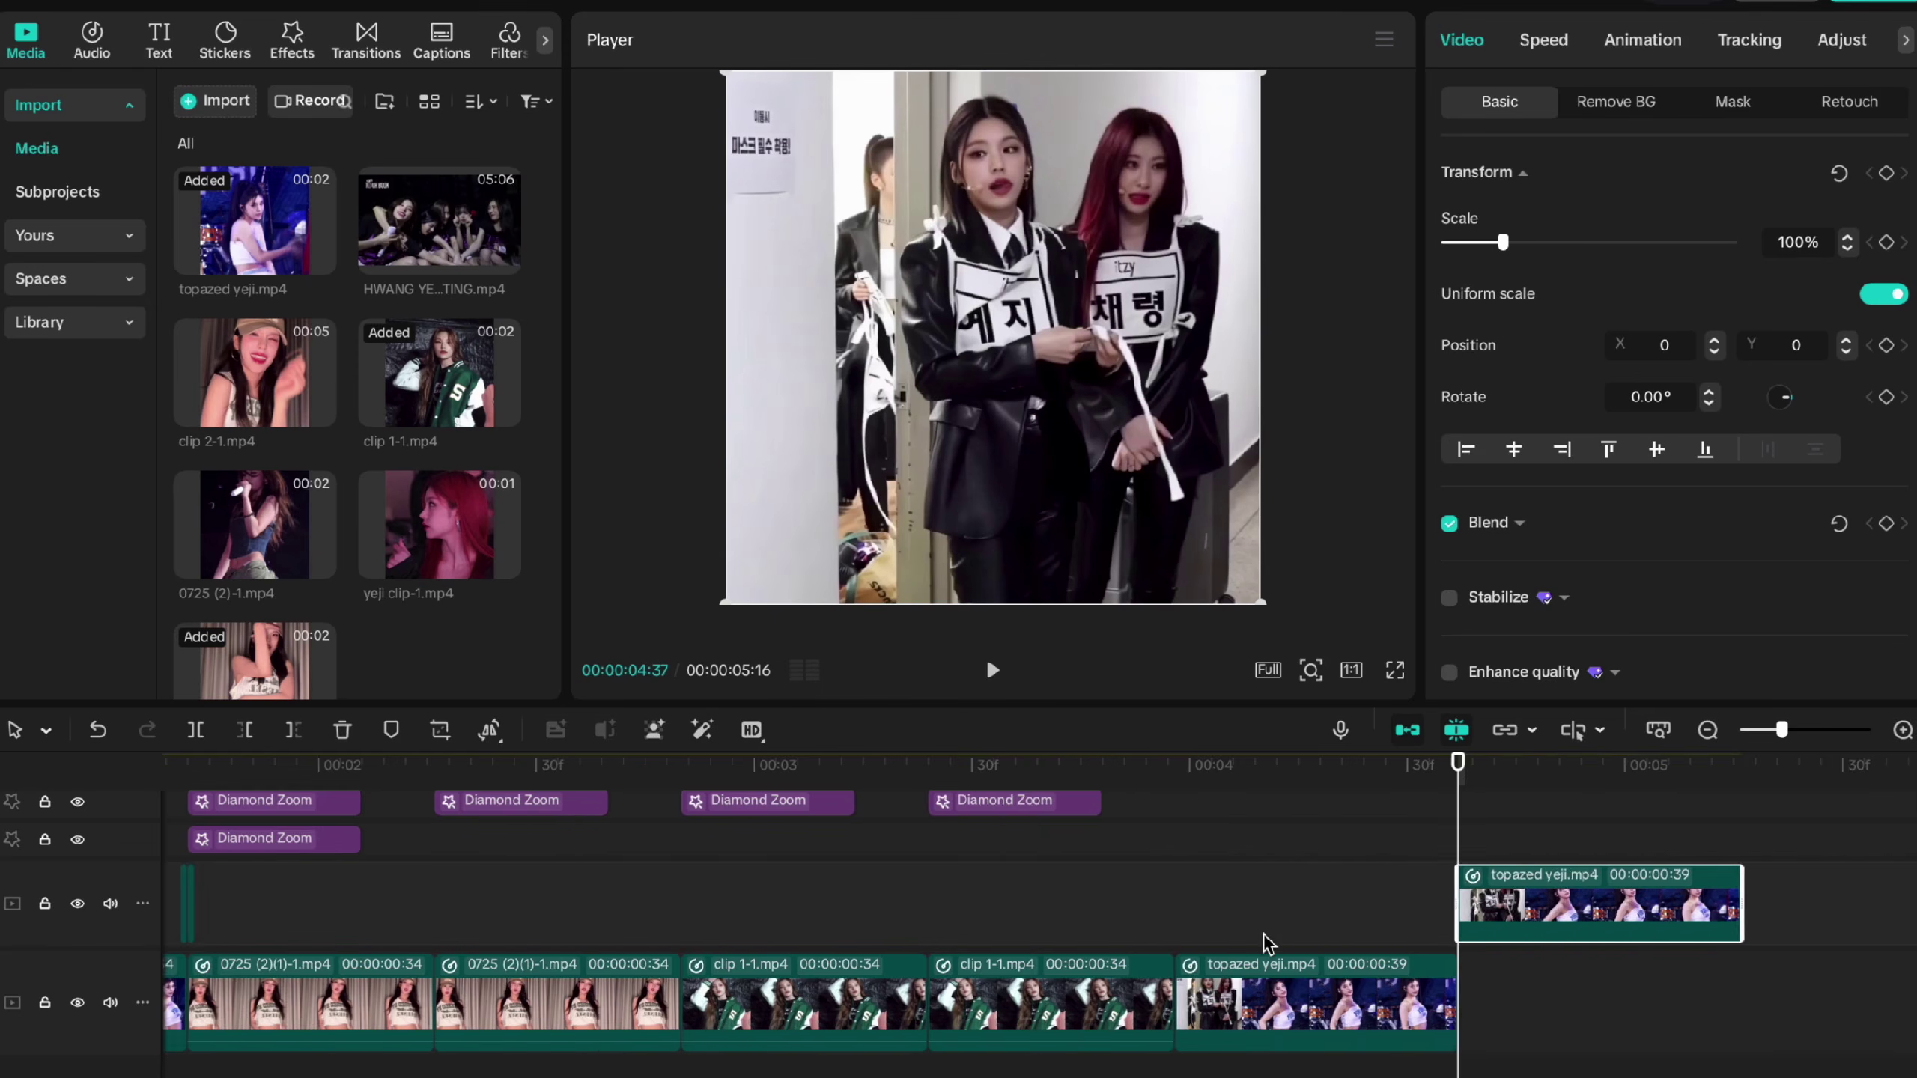
pyautogui.hscroll(3, 1266, 941)
pyautogui.moveTo(1243, 929); pyautogui.dragTo(1242, 1026)
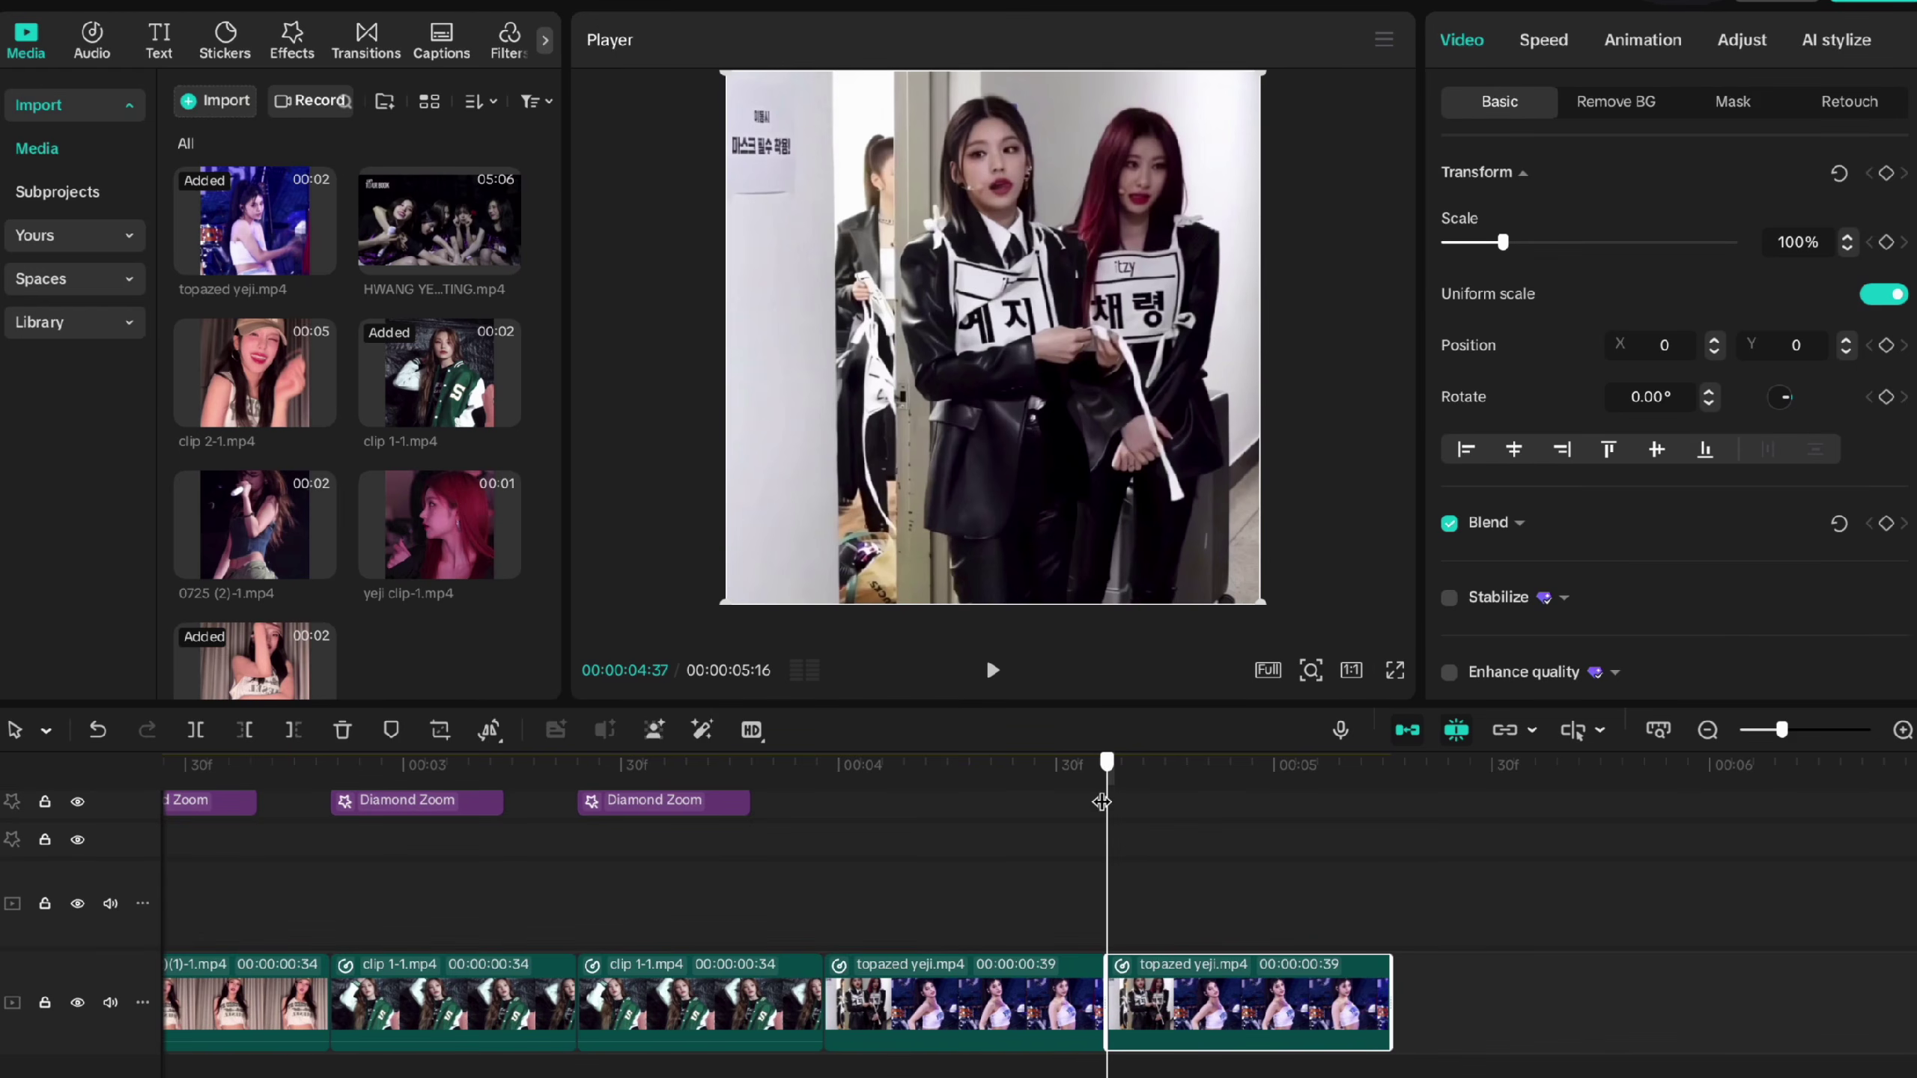
# Step: Replace the duplicated clip's media with 0725 (2)(1)-1.mp4, keeping the original video effect
pyautogui.moveTo(1107, 802); pyautogui.dragTo(1226, 819)
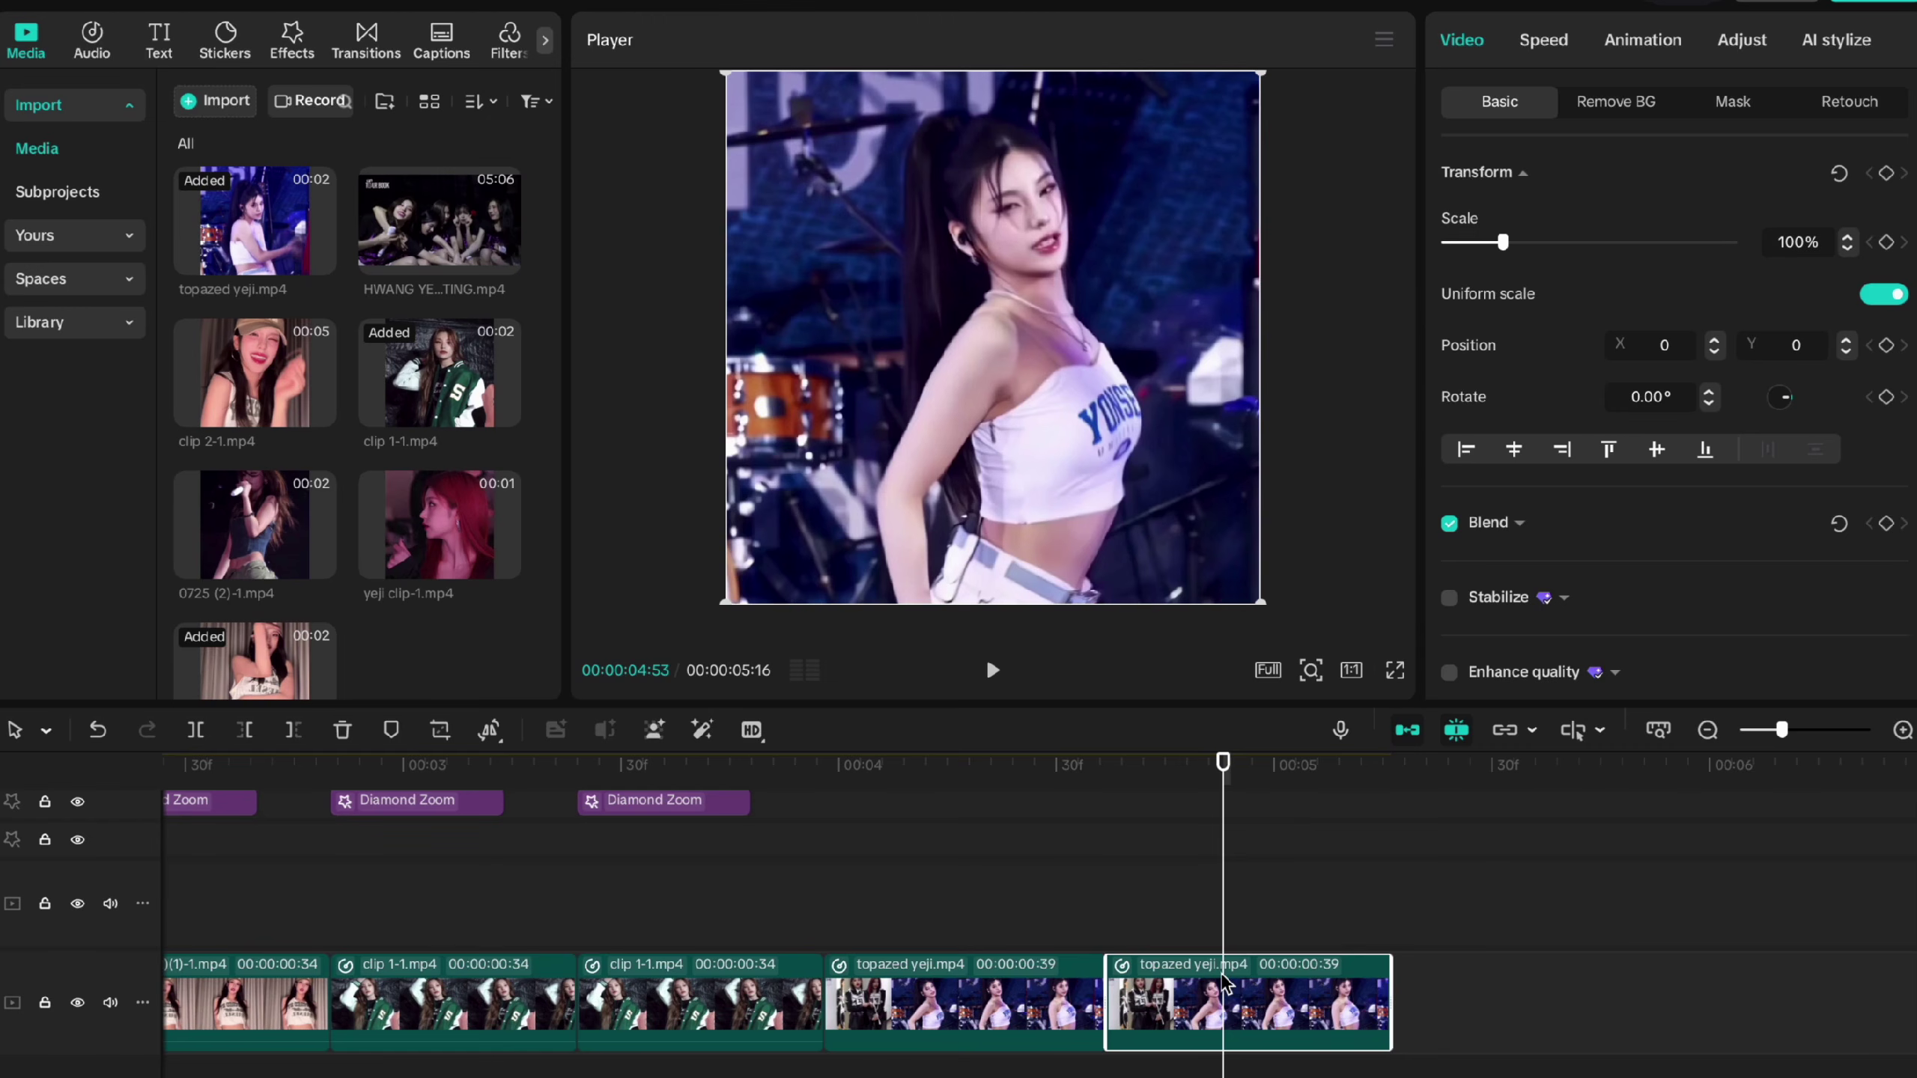
pyautogui.rightClick(1290, 980)
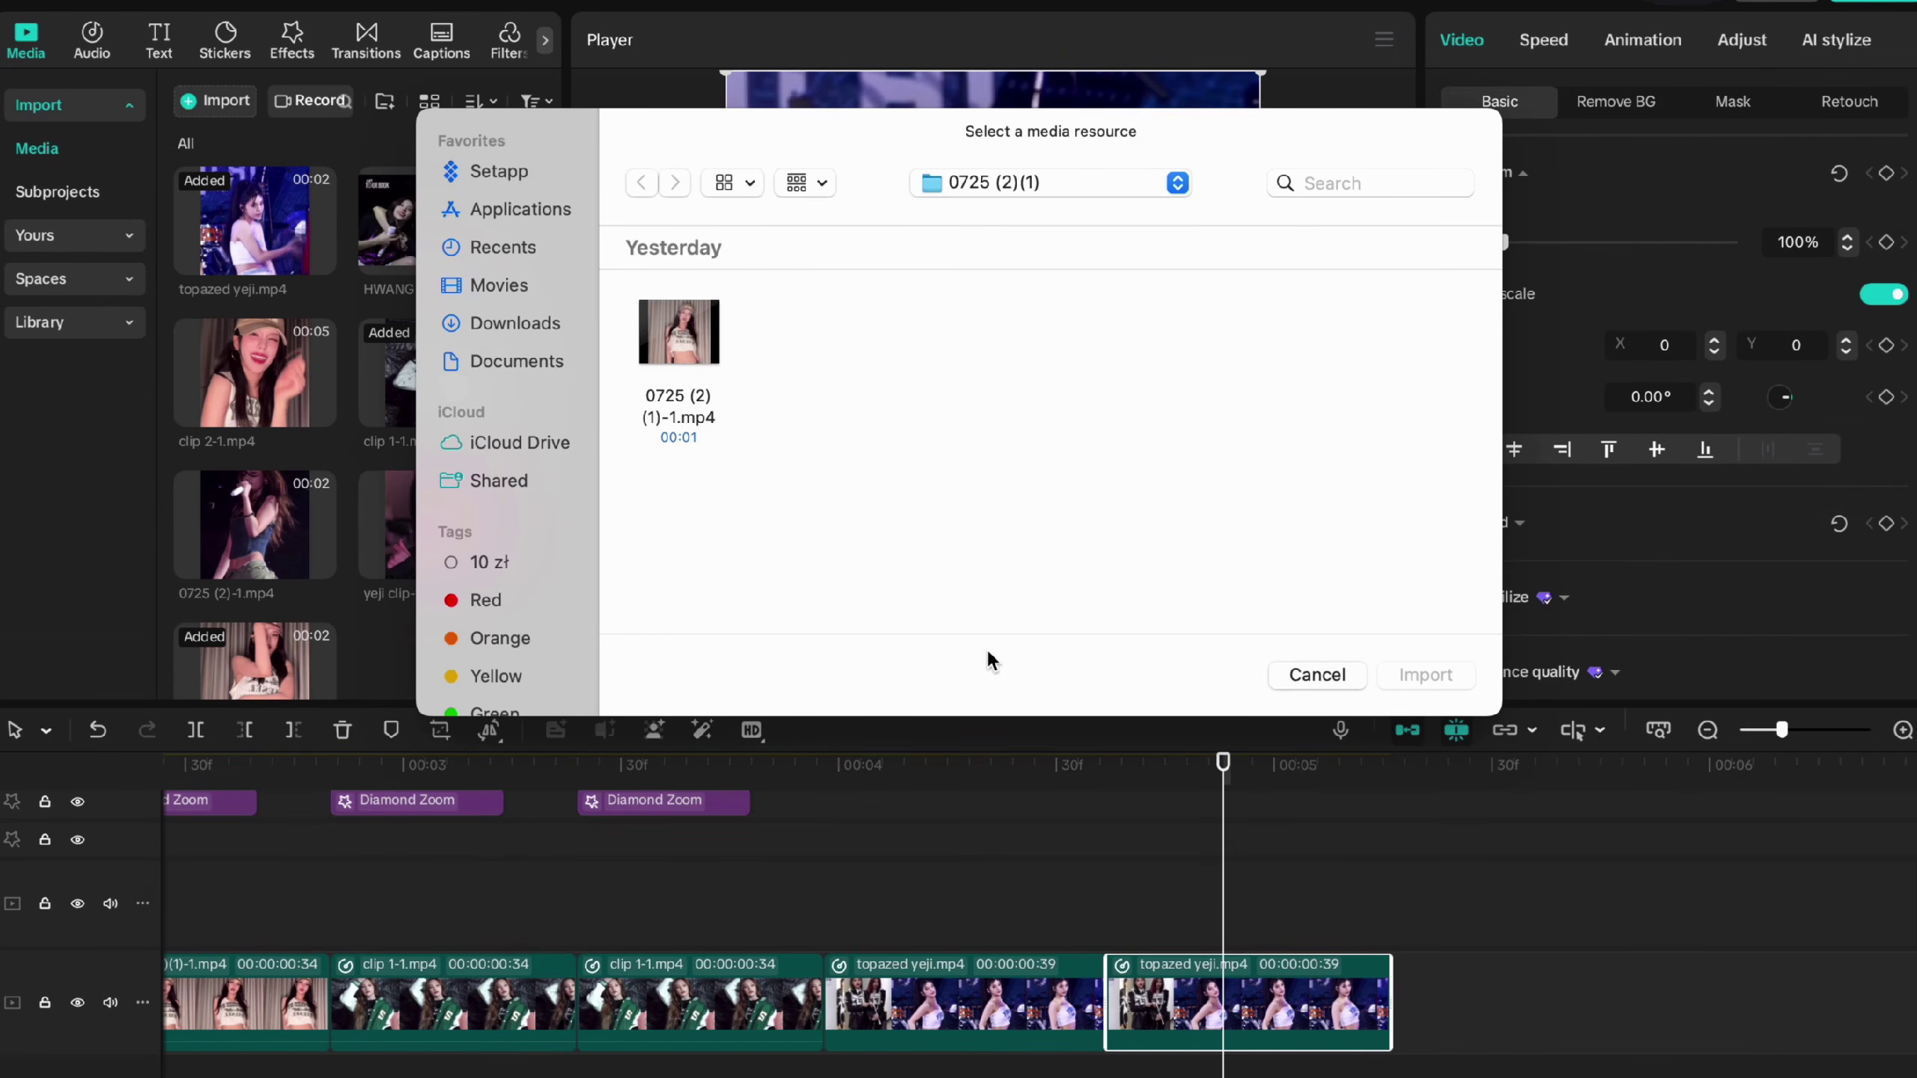
pyautogui.click(1412, 675)
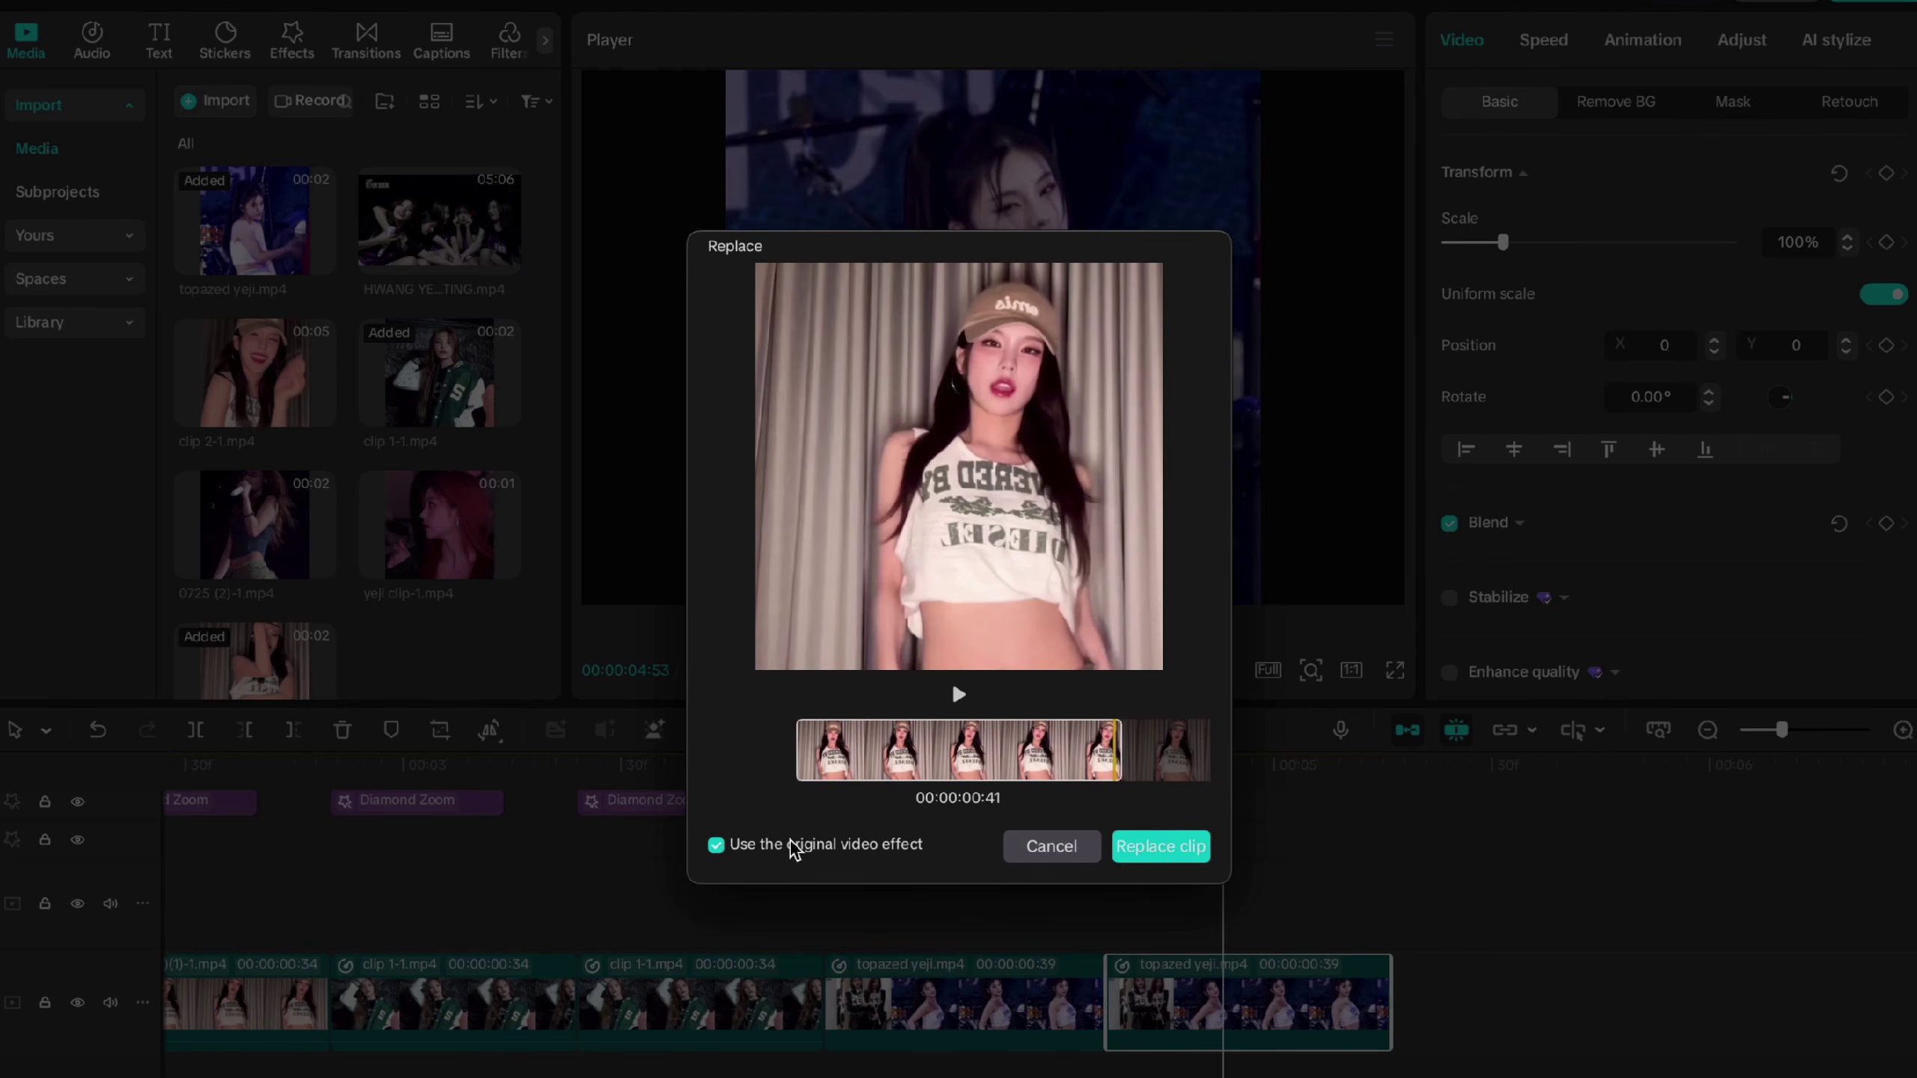
pyautogui.click(1126, 842)
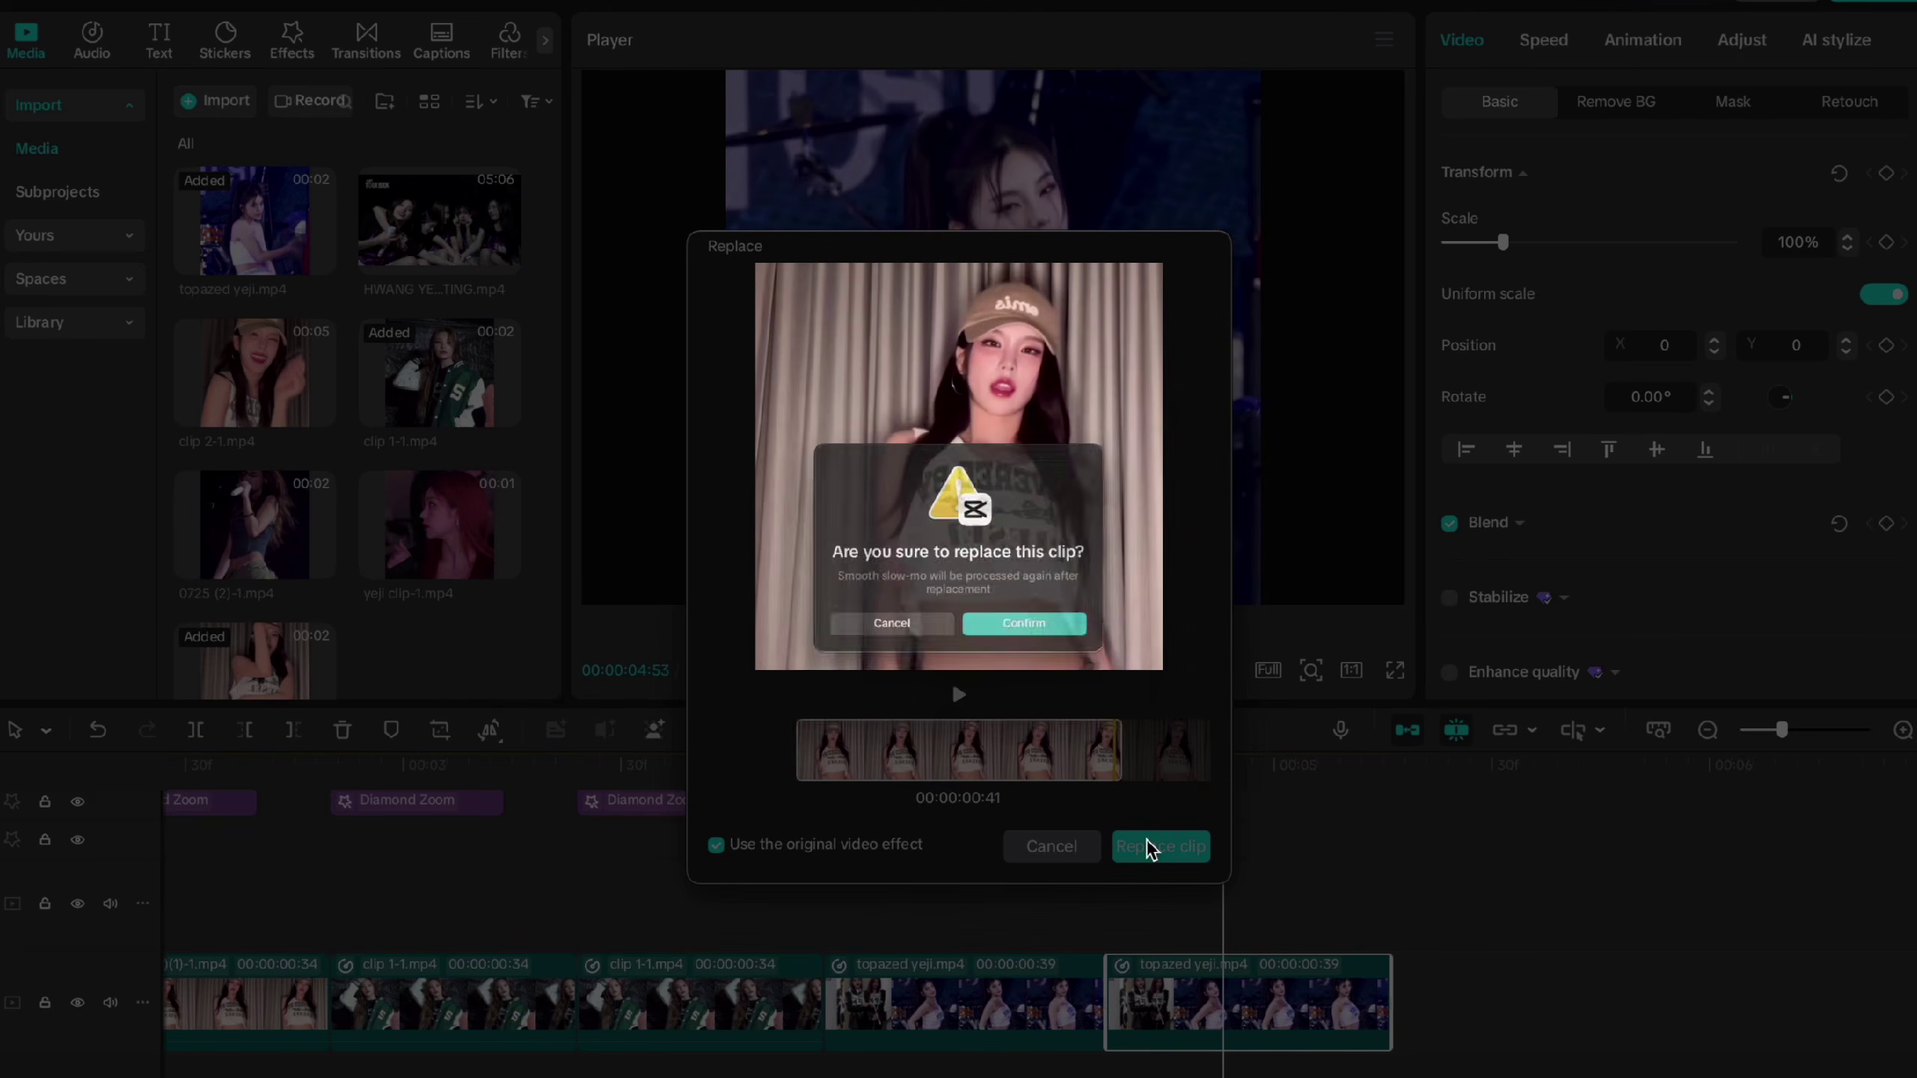
pyautogui.click(1019, 667)
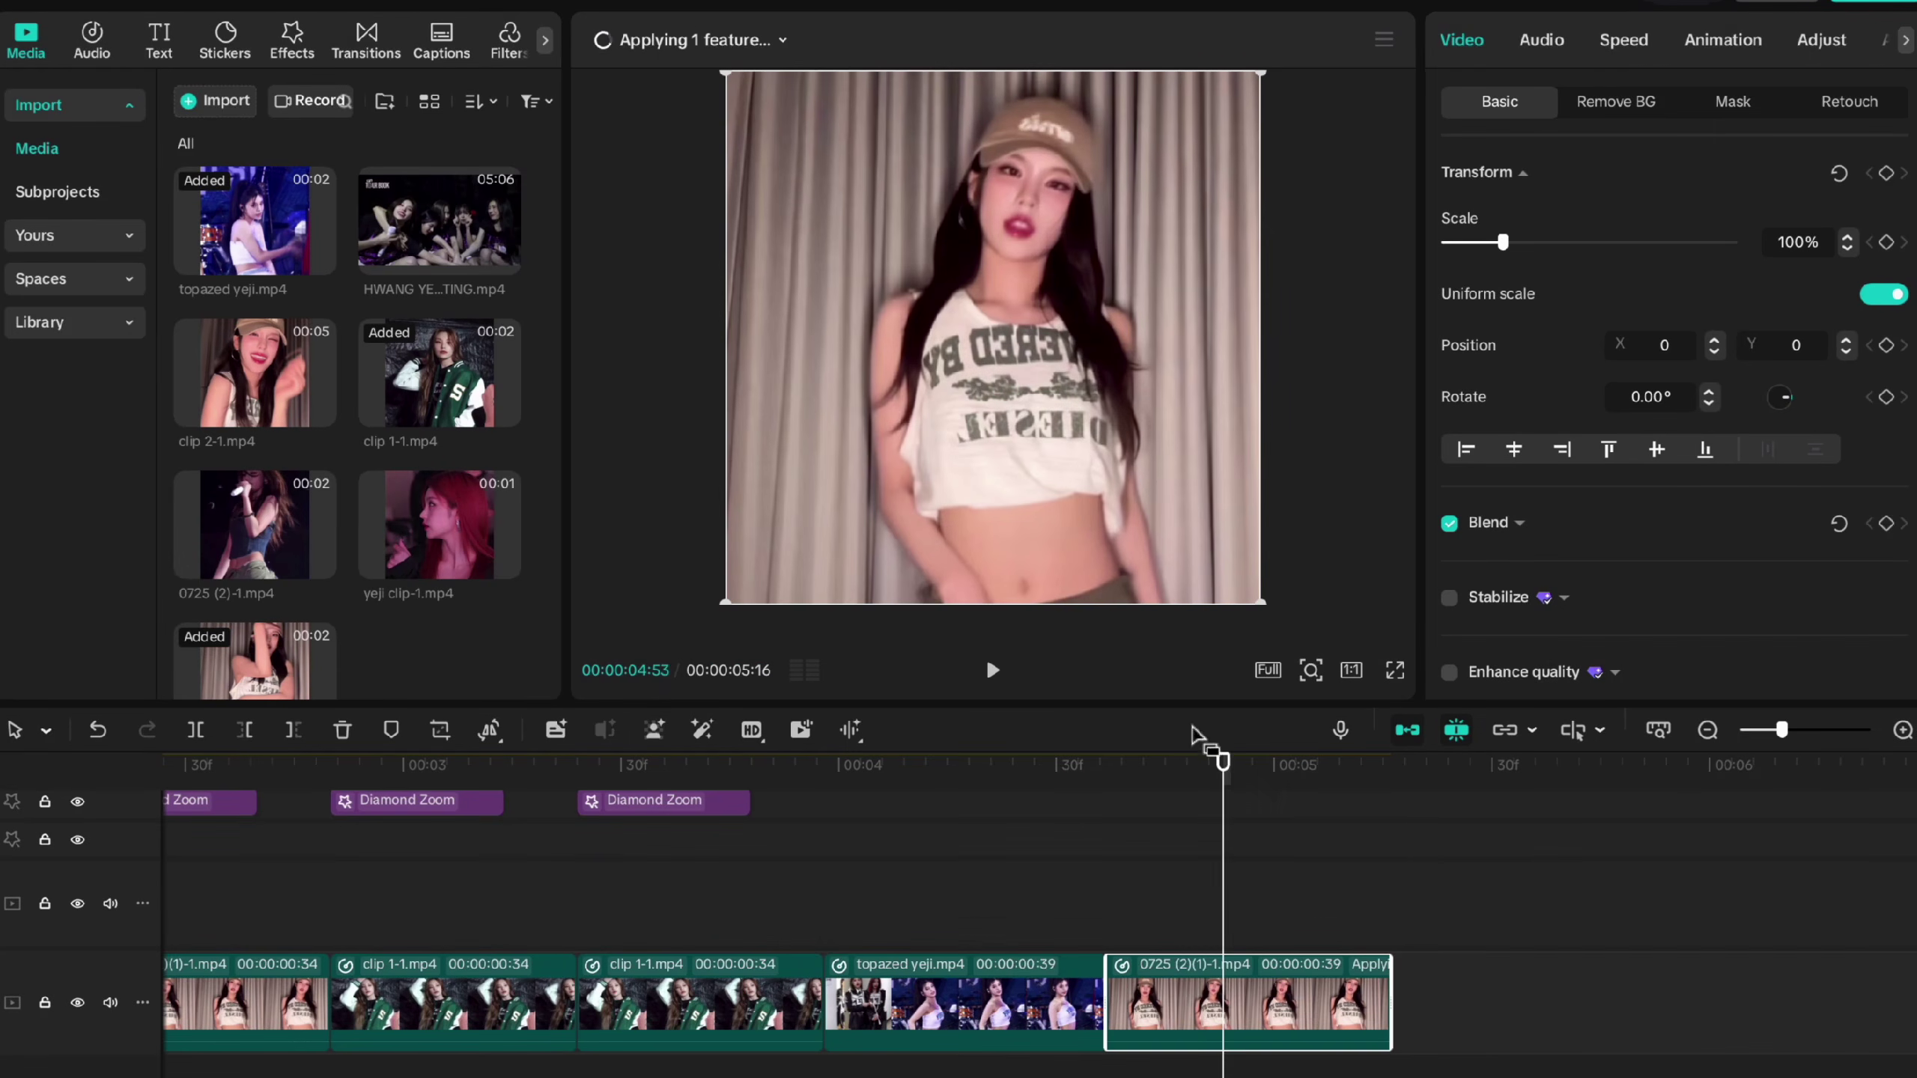
# Step: Examine the replaced clip's custom speed curve and Smooth slow-mo setting, and scrub through the clip
pyautogui.moveTo(1221, 761); pyautogui.dragTo(1193, 761)
pyautogui.click(1621, 38)
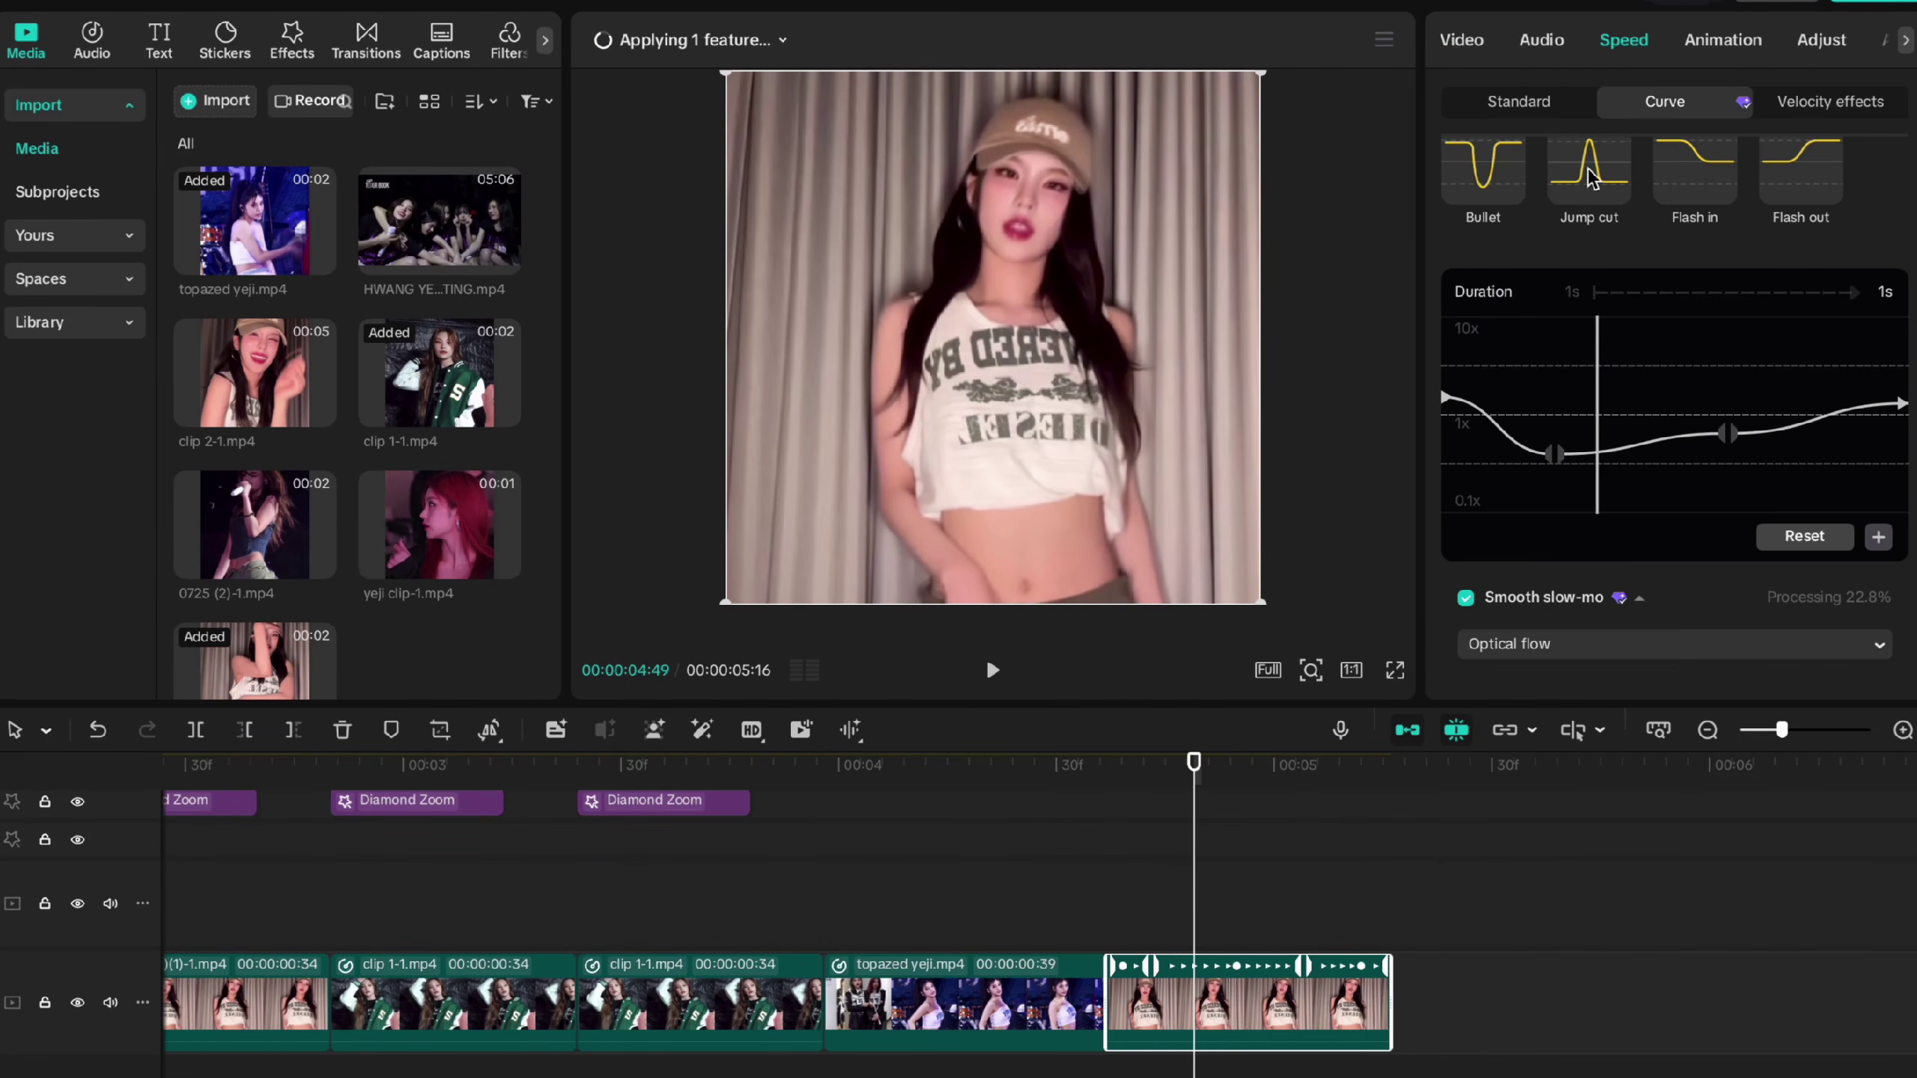
pyautogui.moveTo(1622, 362); pyautogui.dragTo(1660, 378)
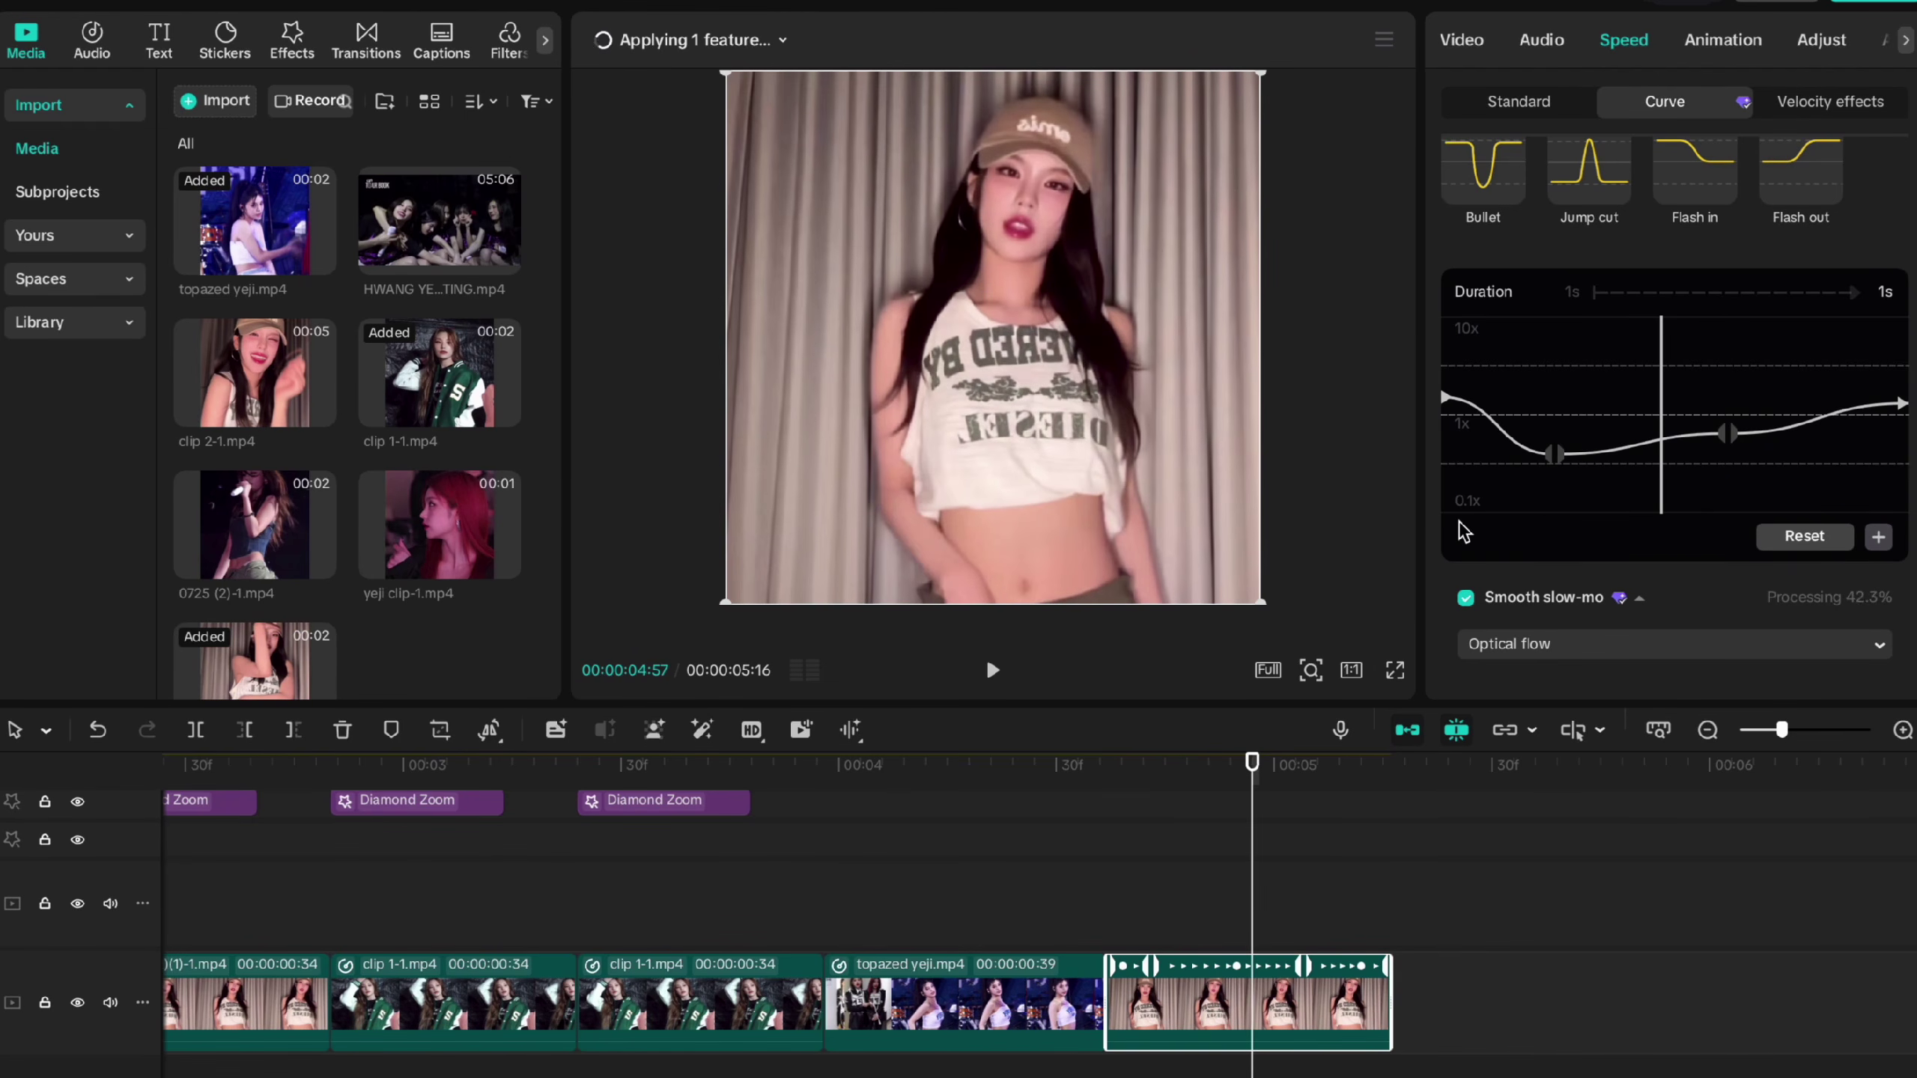
pyautogui.moveTo(1122, 766); pyautogui.dragTo(1314, 818)
pyautogui.click(1278, 874)
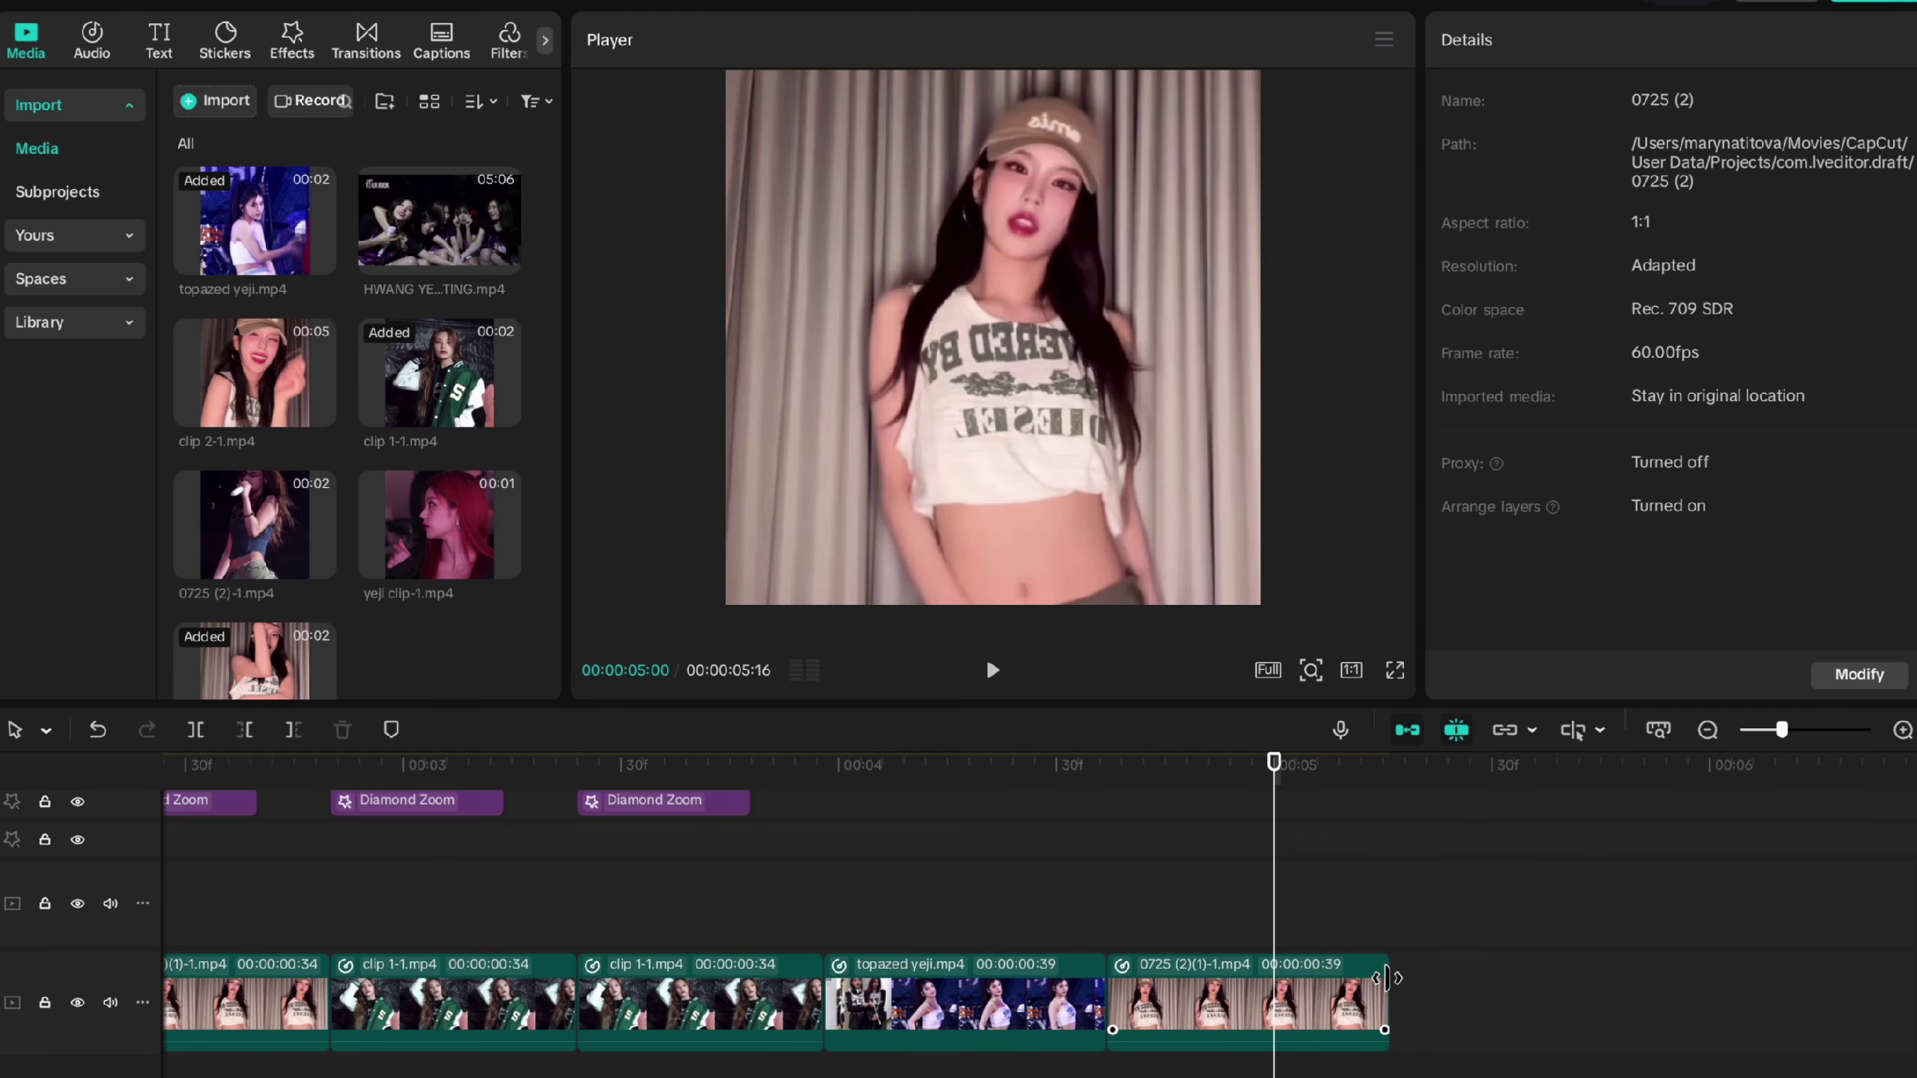
# Step: Extend the replaced clip to 58 frames and shorten it again so it ends at 00:00:05:06
pyautogui.click(1387, 978)
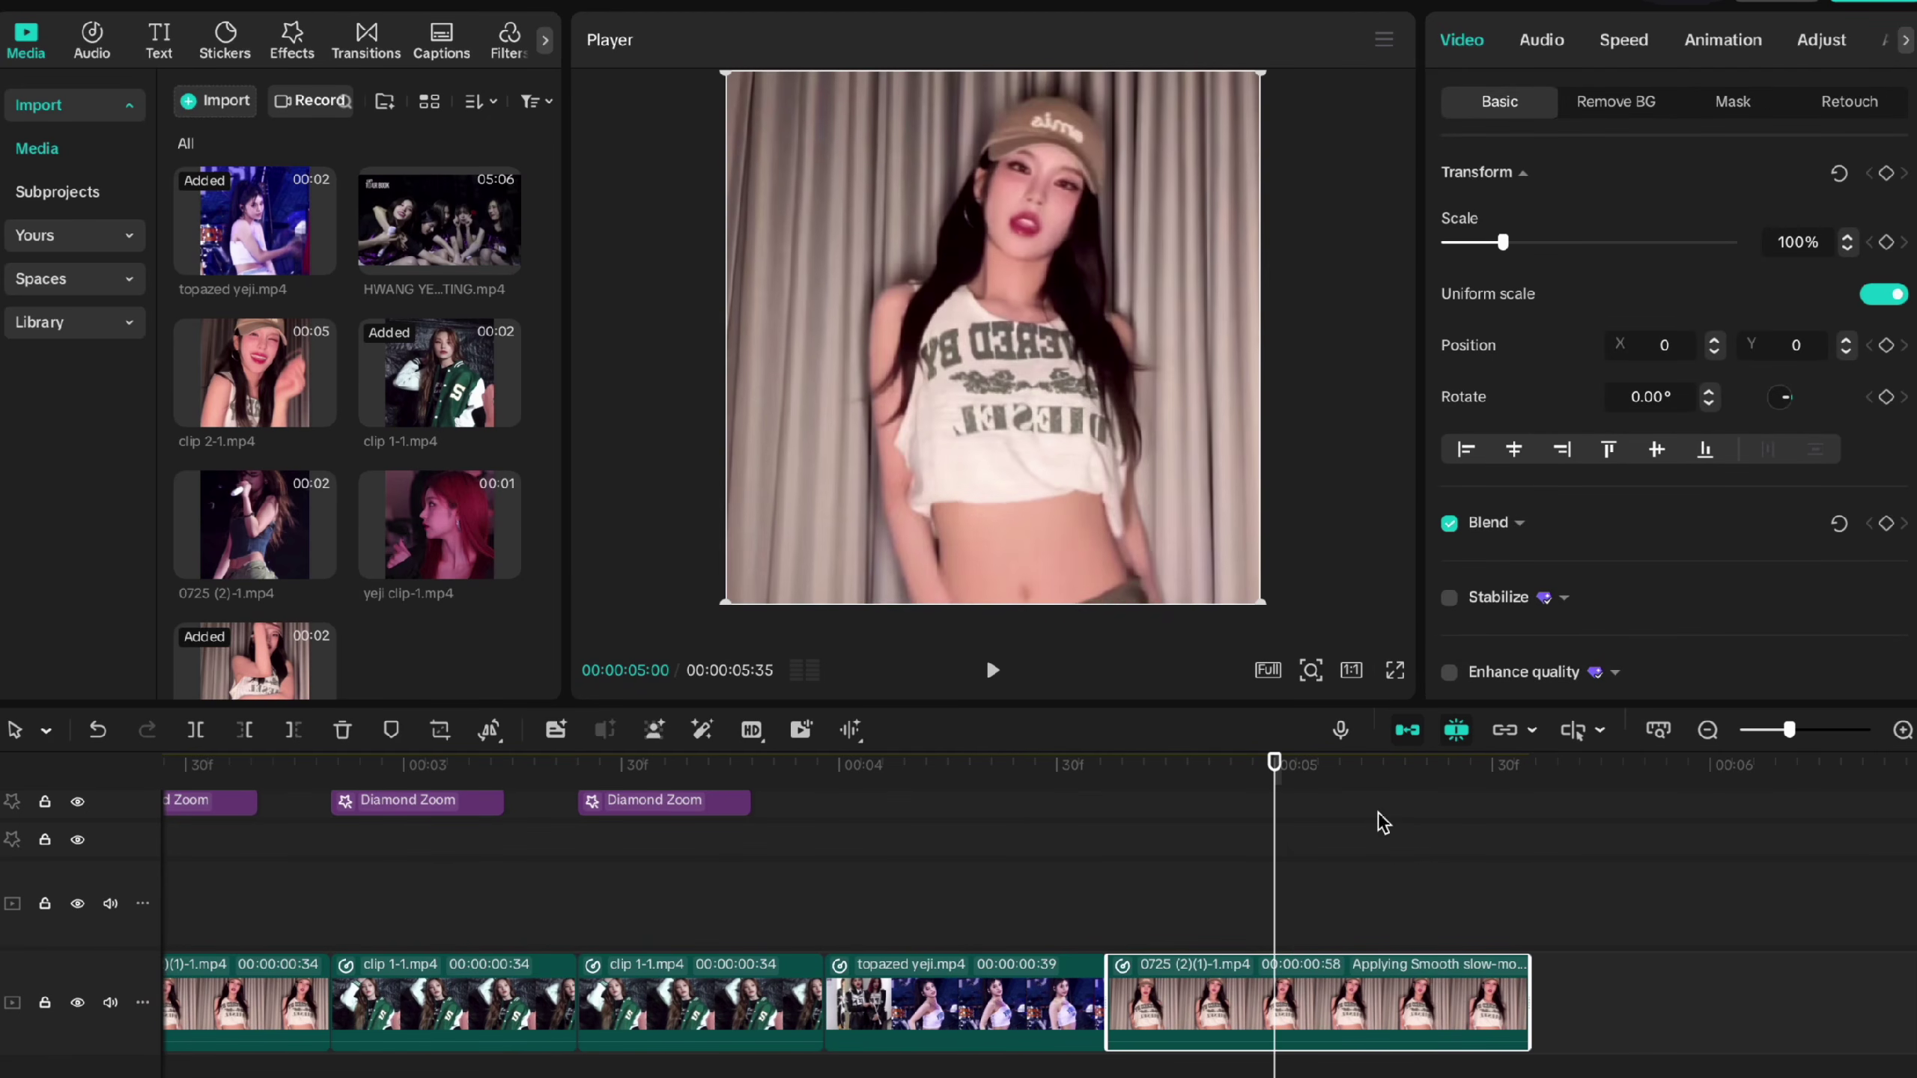
pyautogui.moveTo(1383, 822); pyautogui.dragTo(1438, 814)
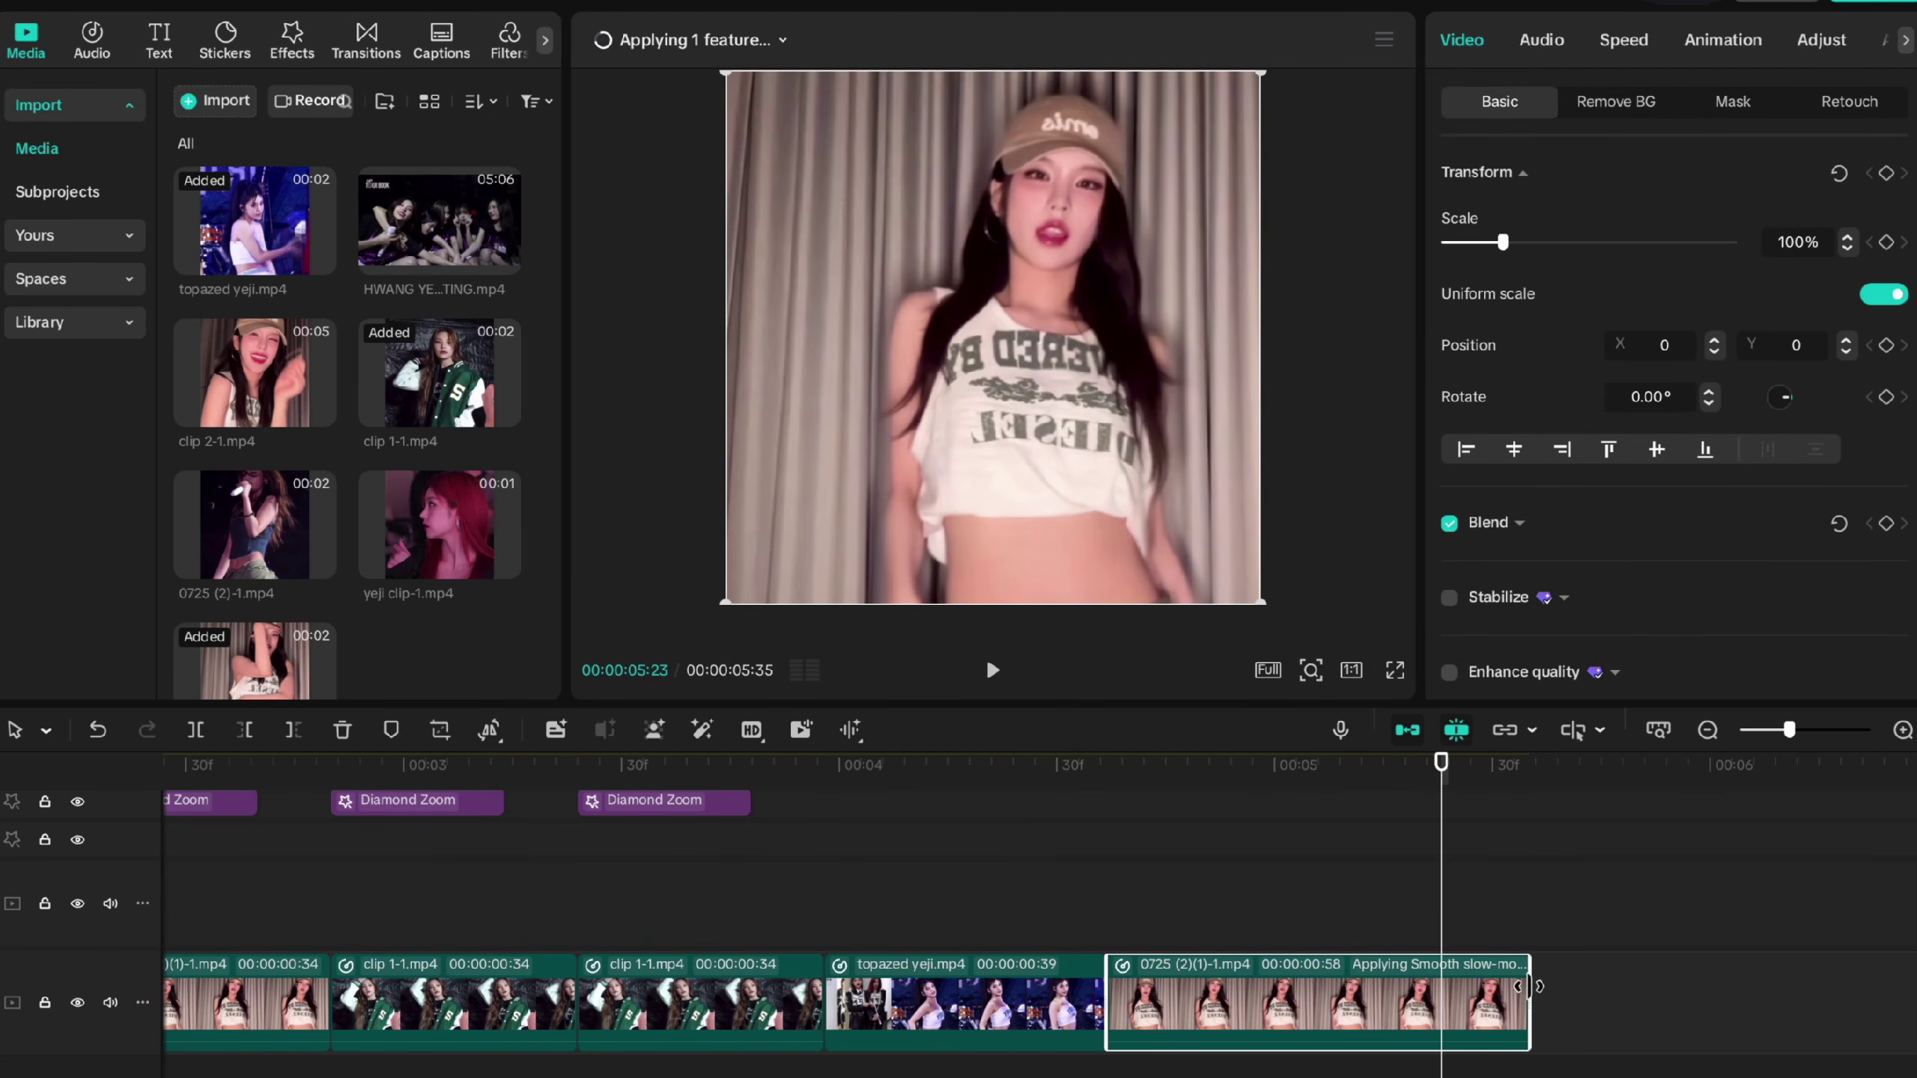
pyautogui.moveTo(1528, 985); pyautogui.dragTo(1317, 986)
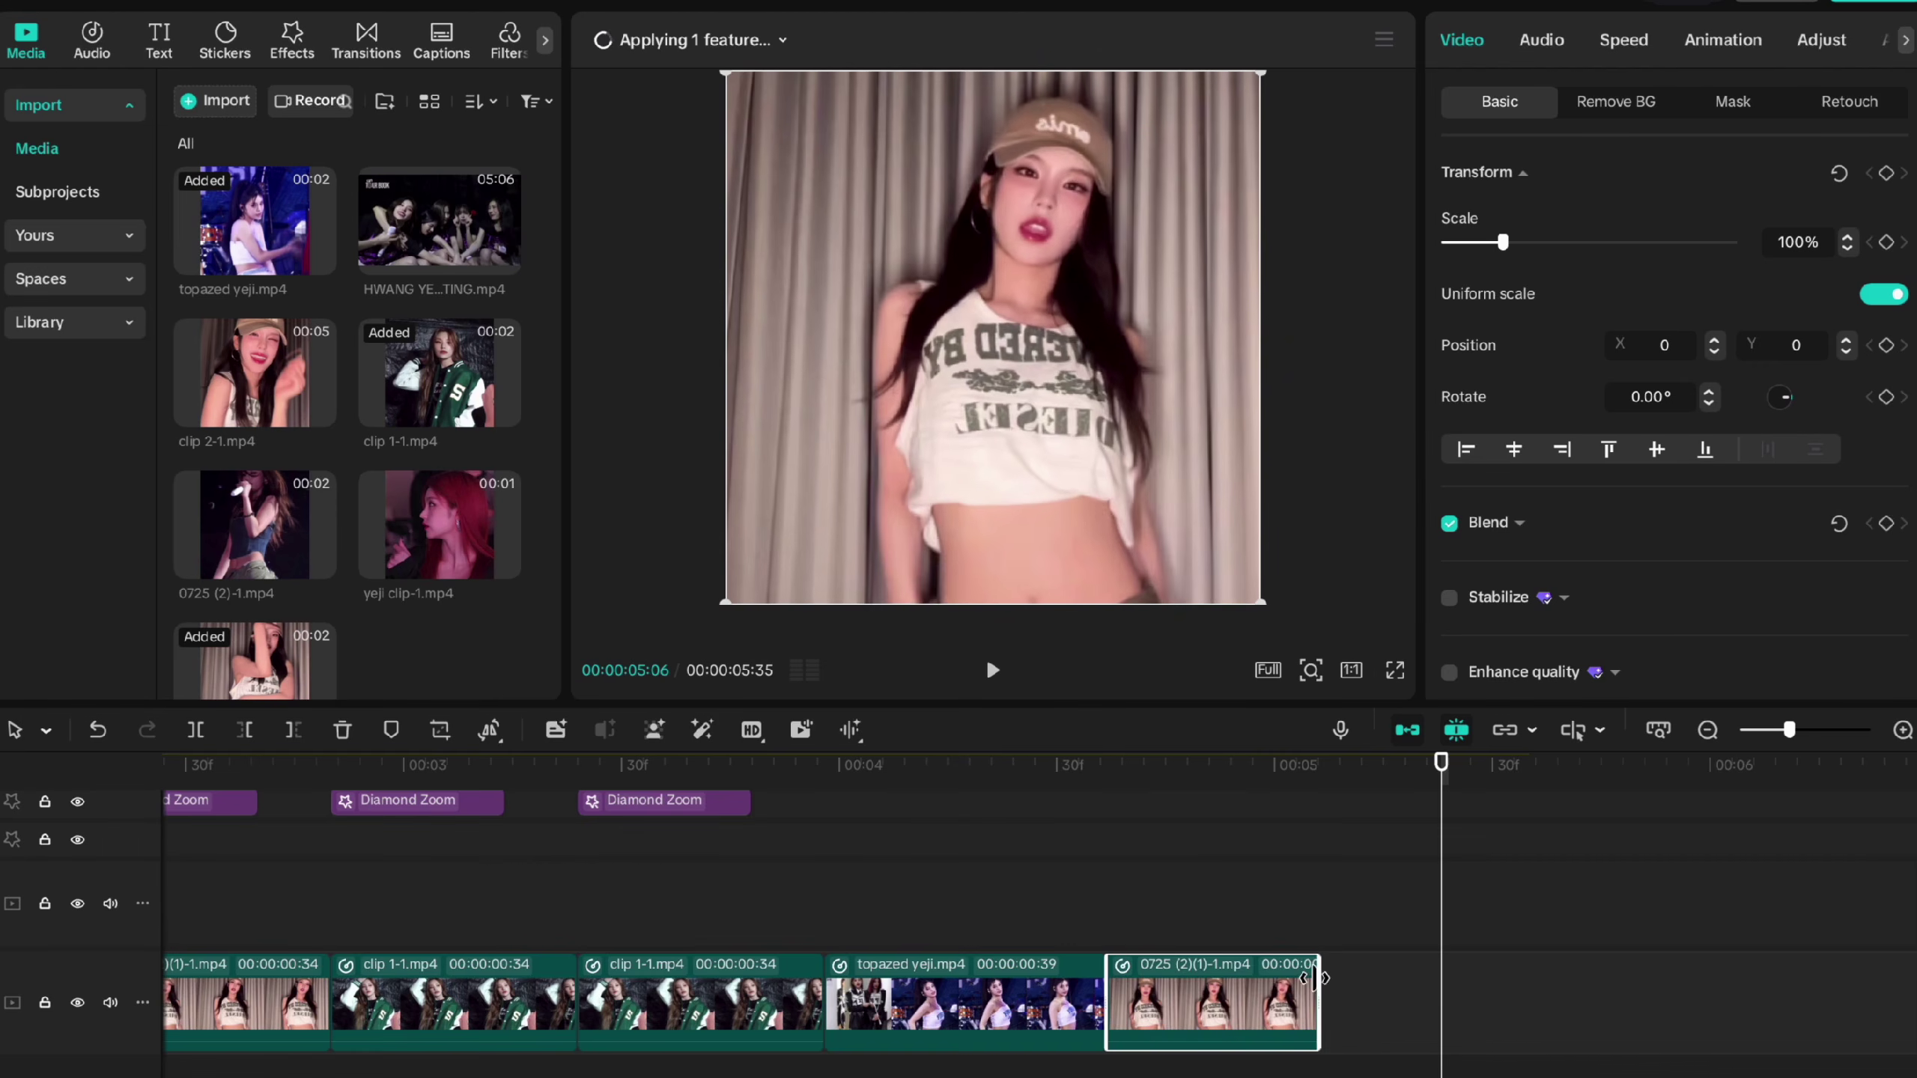
# Step: Check the shortened clip's speed curve and play the timeline from 00:00:03:56 to its end
pyautogui.click(1615, 34)
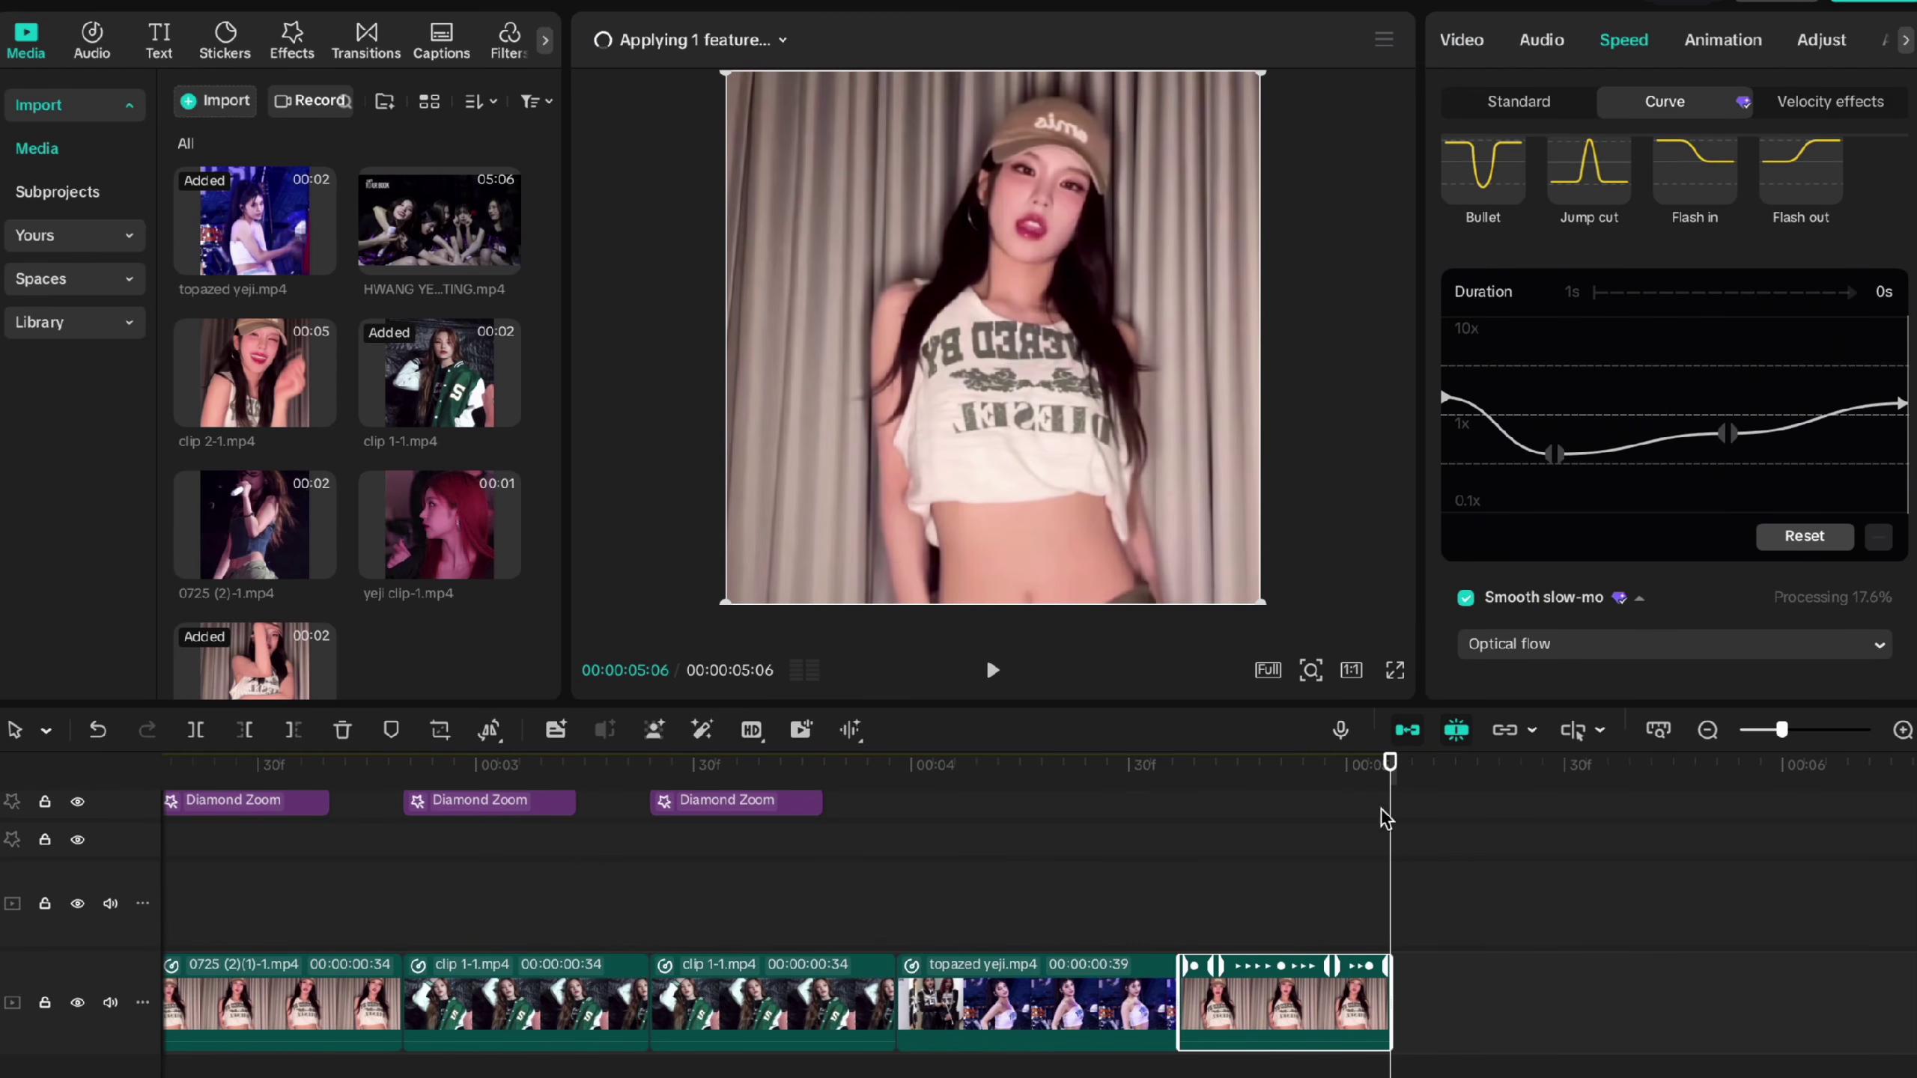
pyautogui.click(885, 878)
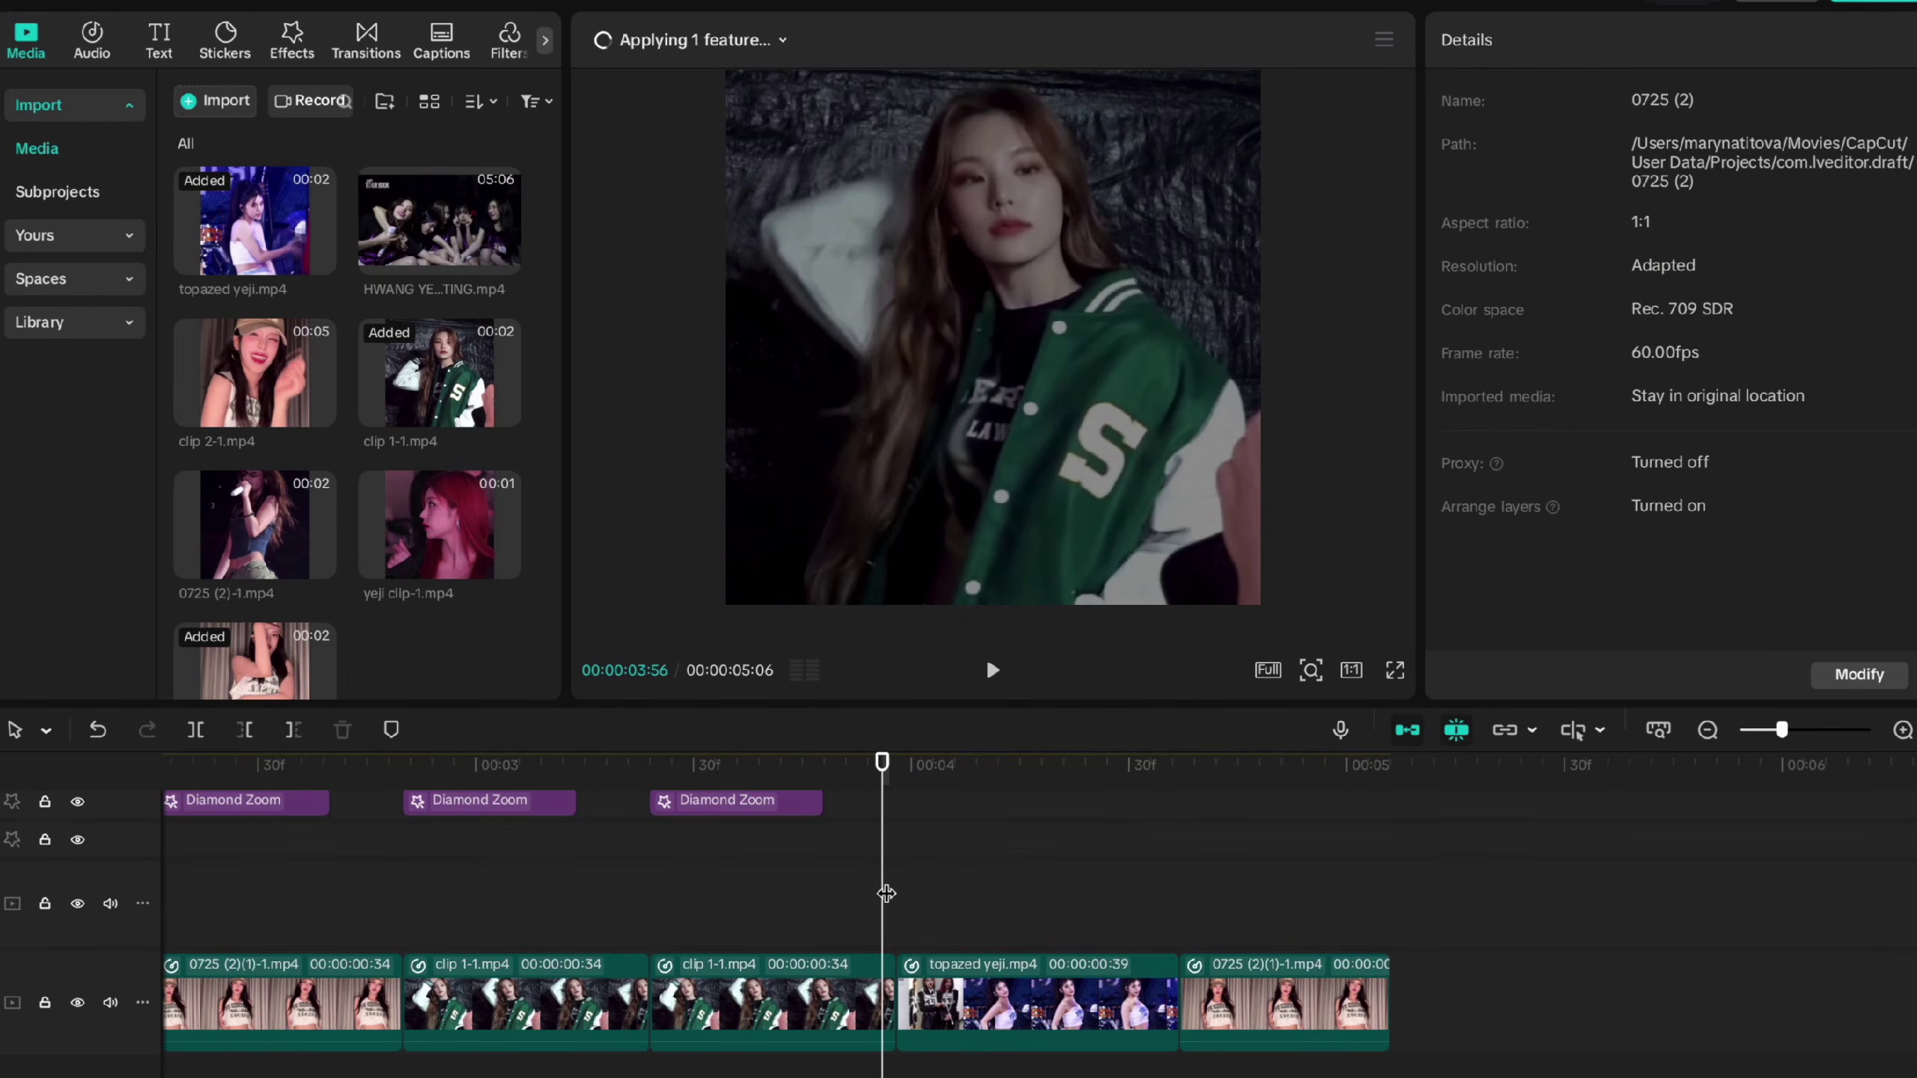
pyautogui.press('space')
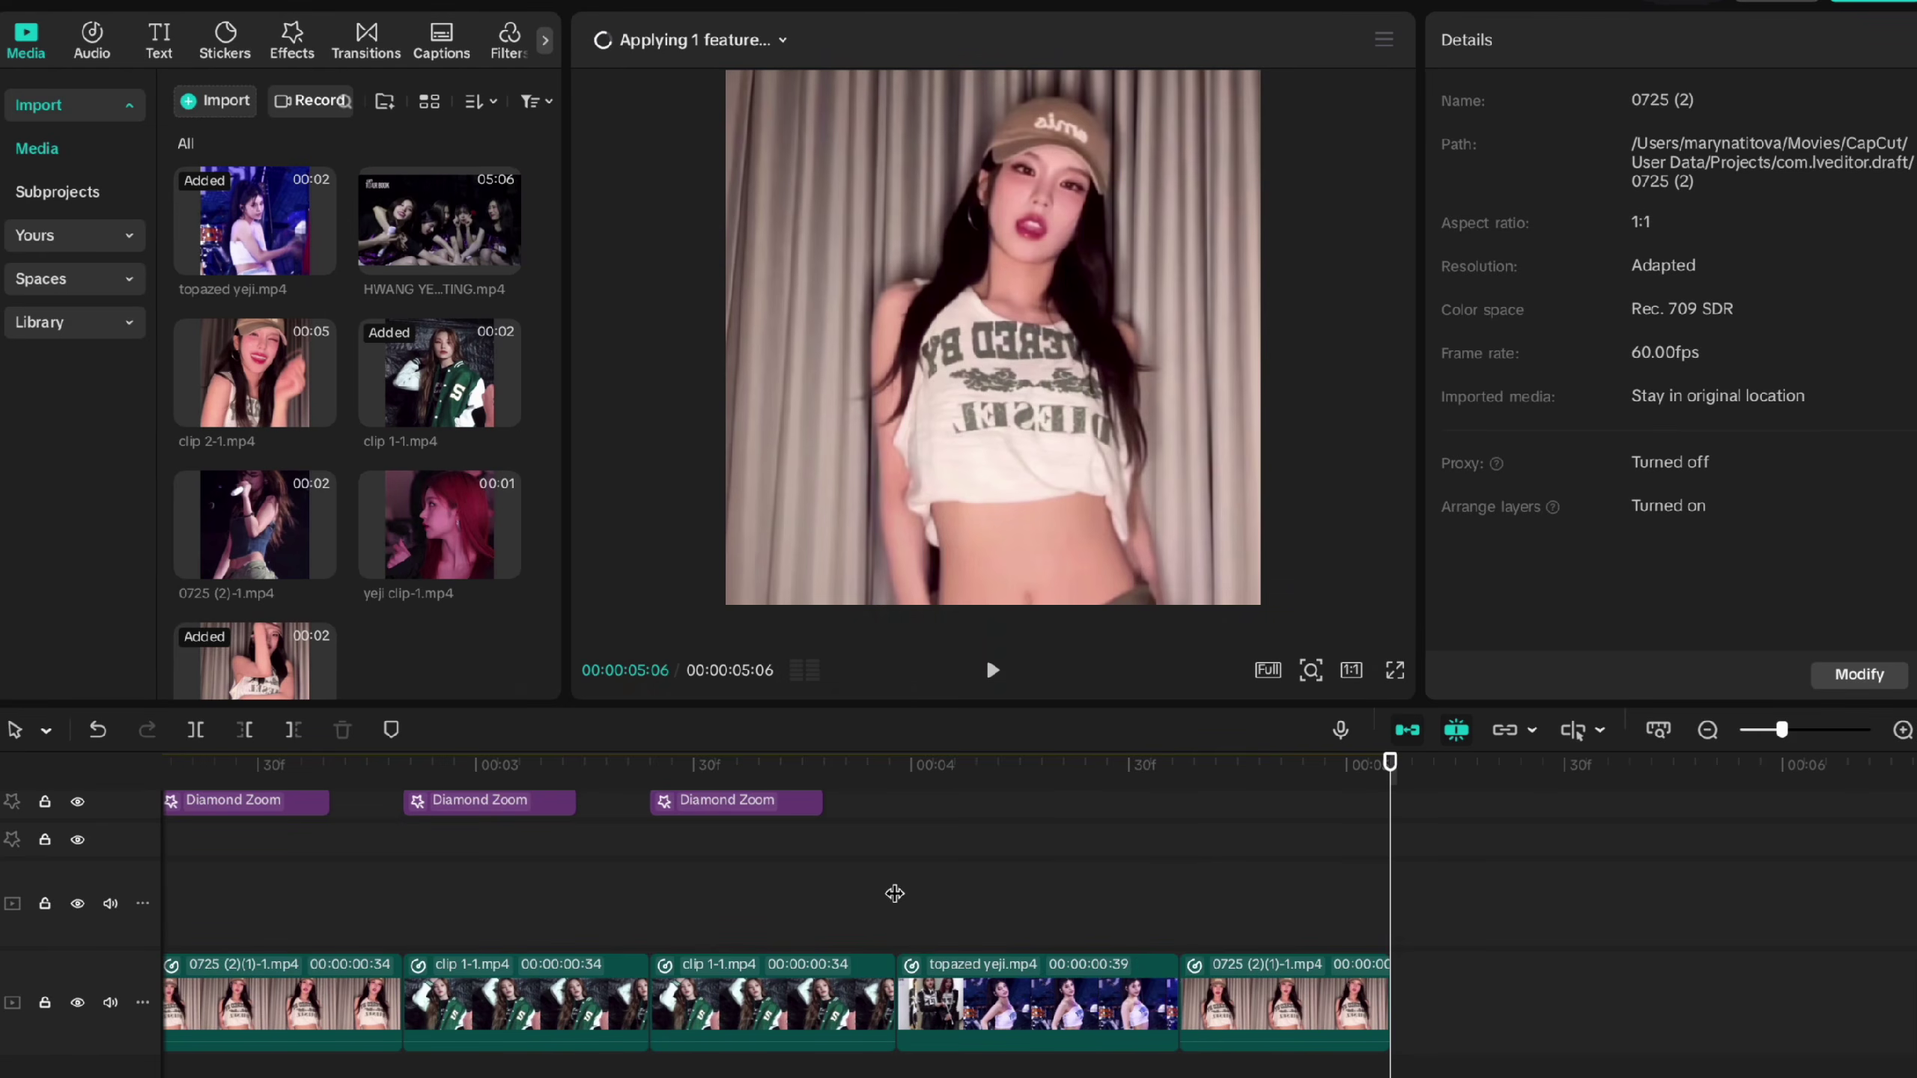
# Step: Delete the shortened 0725 (2)(1)-1.mp4 clip and play the topazed yeji.mp4 clip from its start
pyautogui.click(1243, 988)
pyautogui.press('Delete')
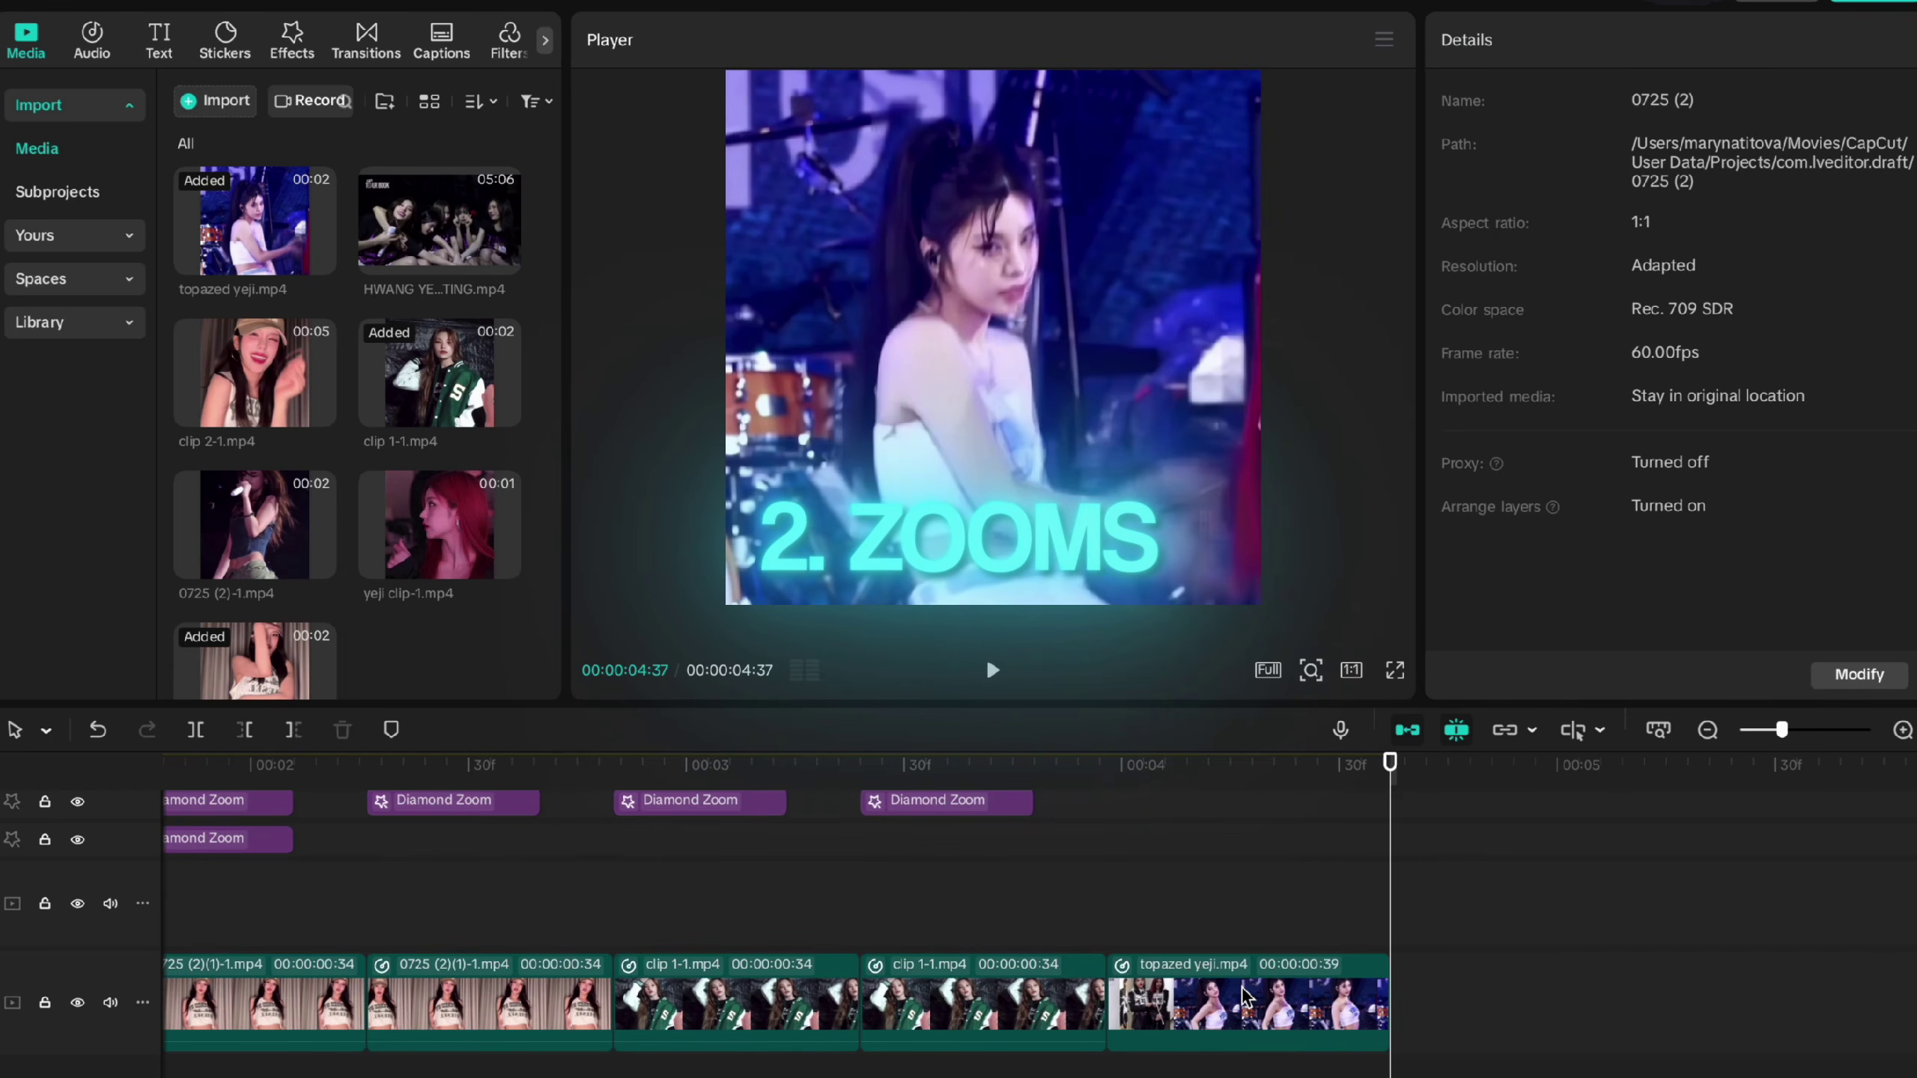
pyautogui.click(1105, 898)
pyautogui.press('space')
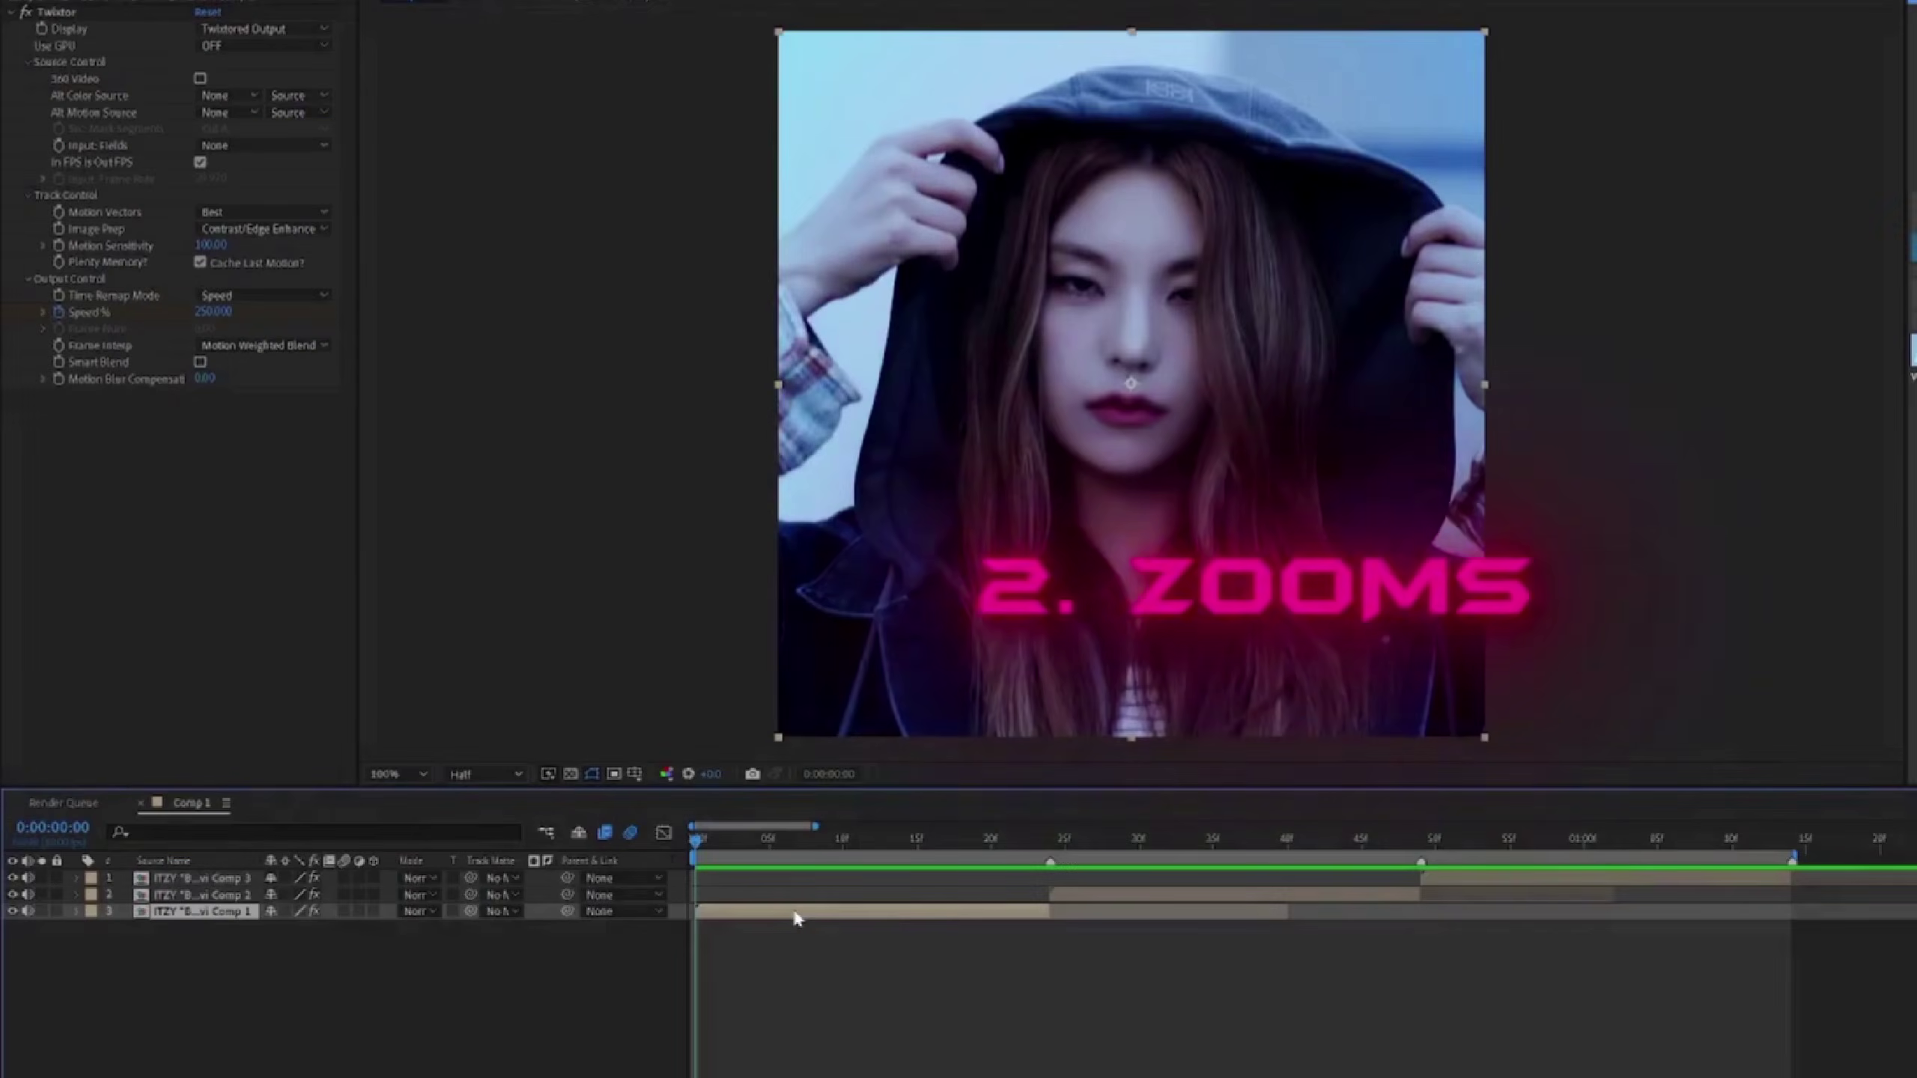
# Step: Switch to After Effects, apply S_BlurMoCurves to the first layer and keyframe its Z Dist at the layer's start
pyautogui.hotkey('ctrl', 'space')
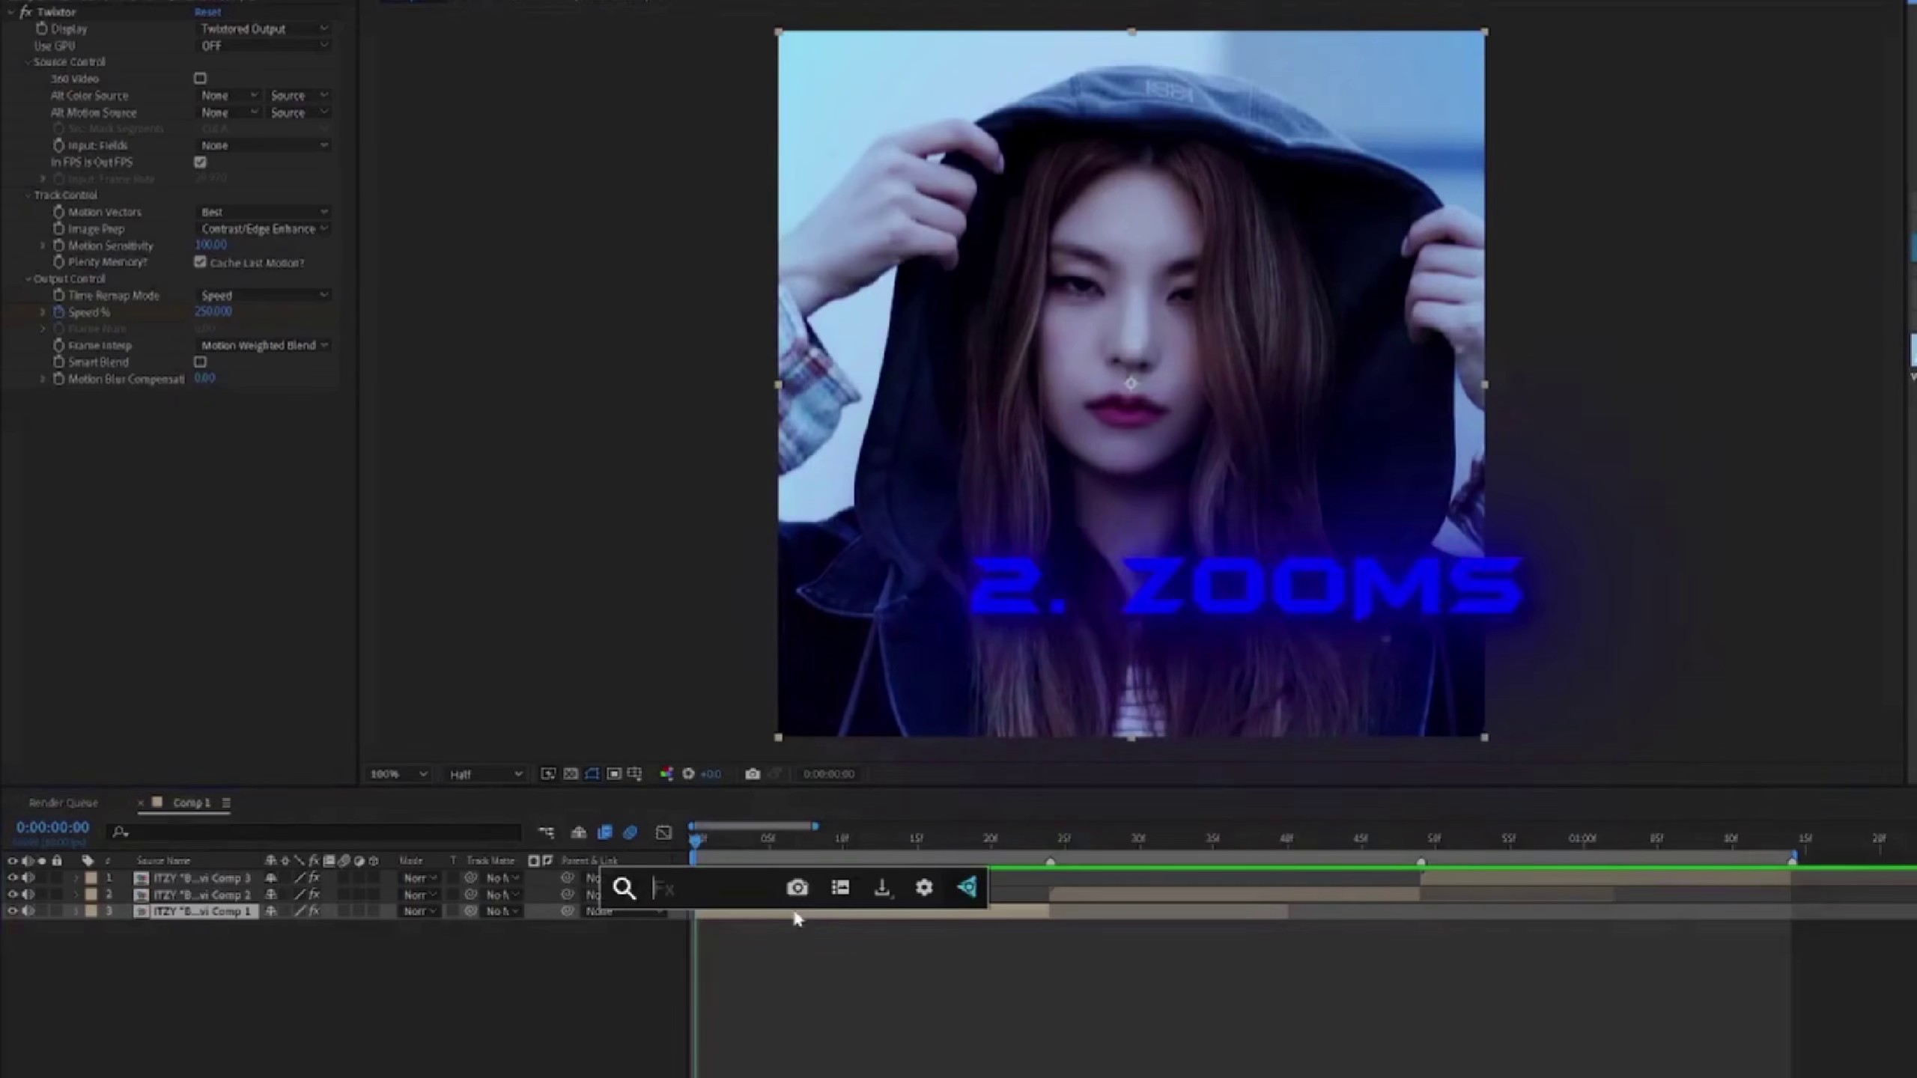
pyautogui.write('s_bl')
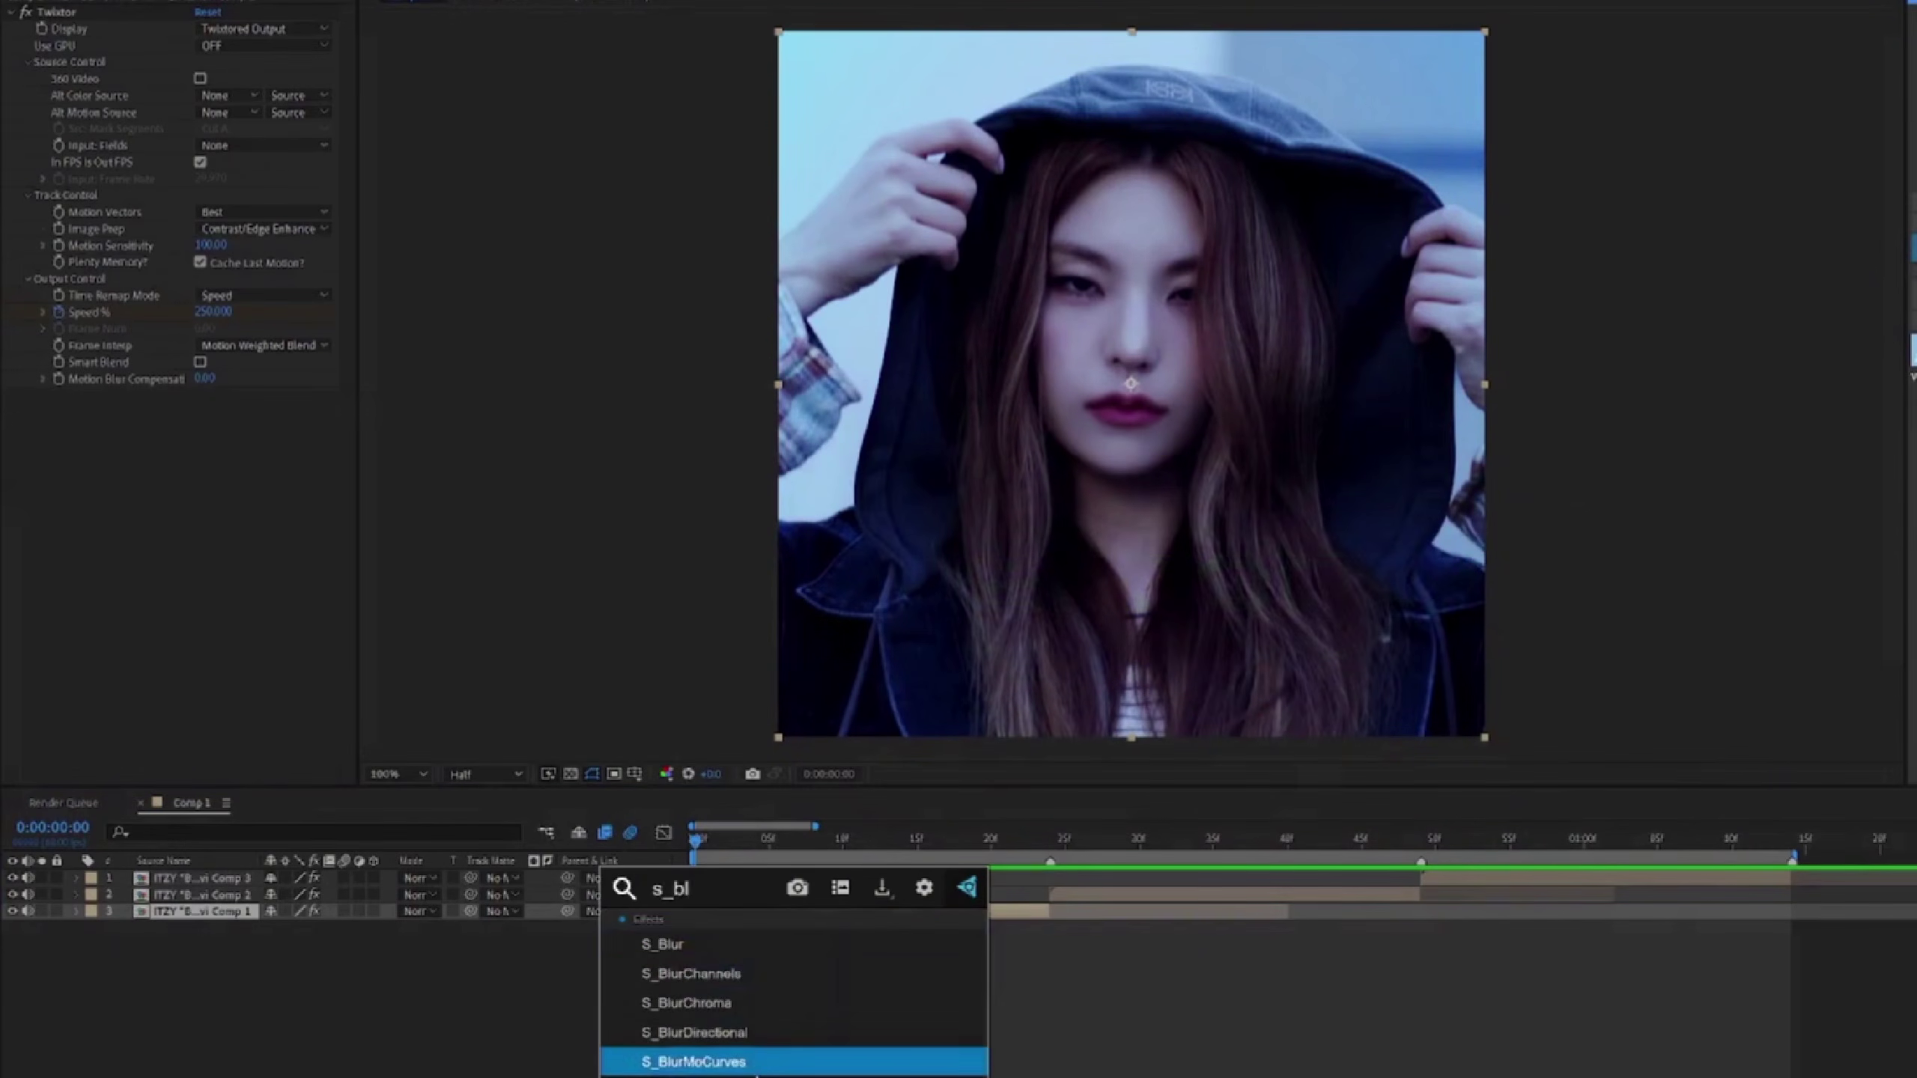
pyautogui.click(755, 1063)
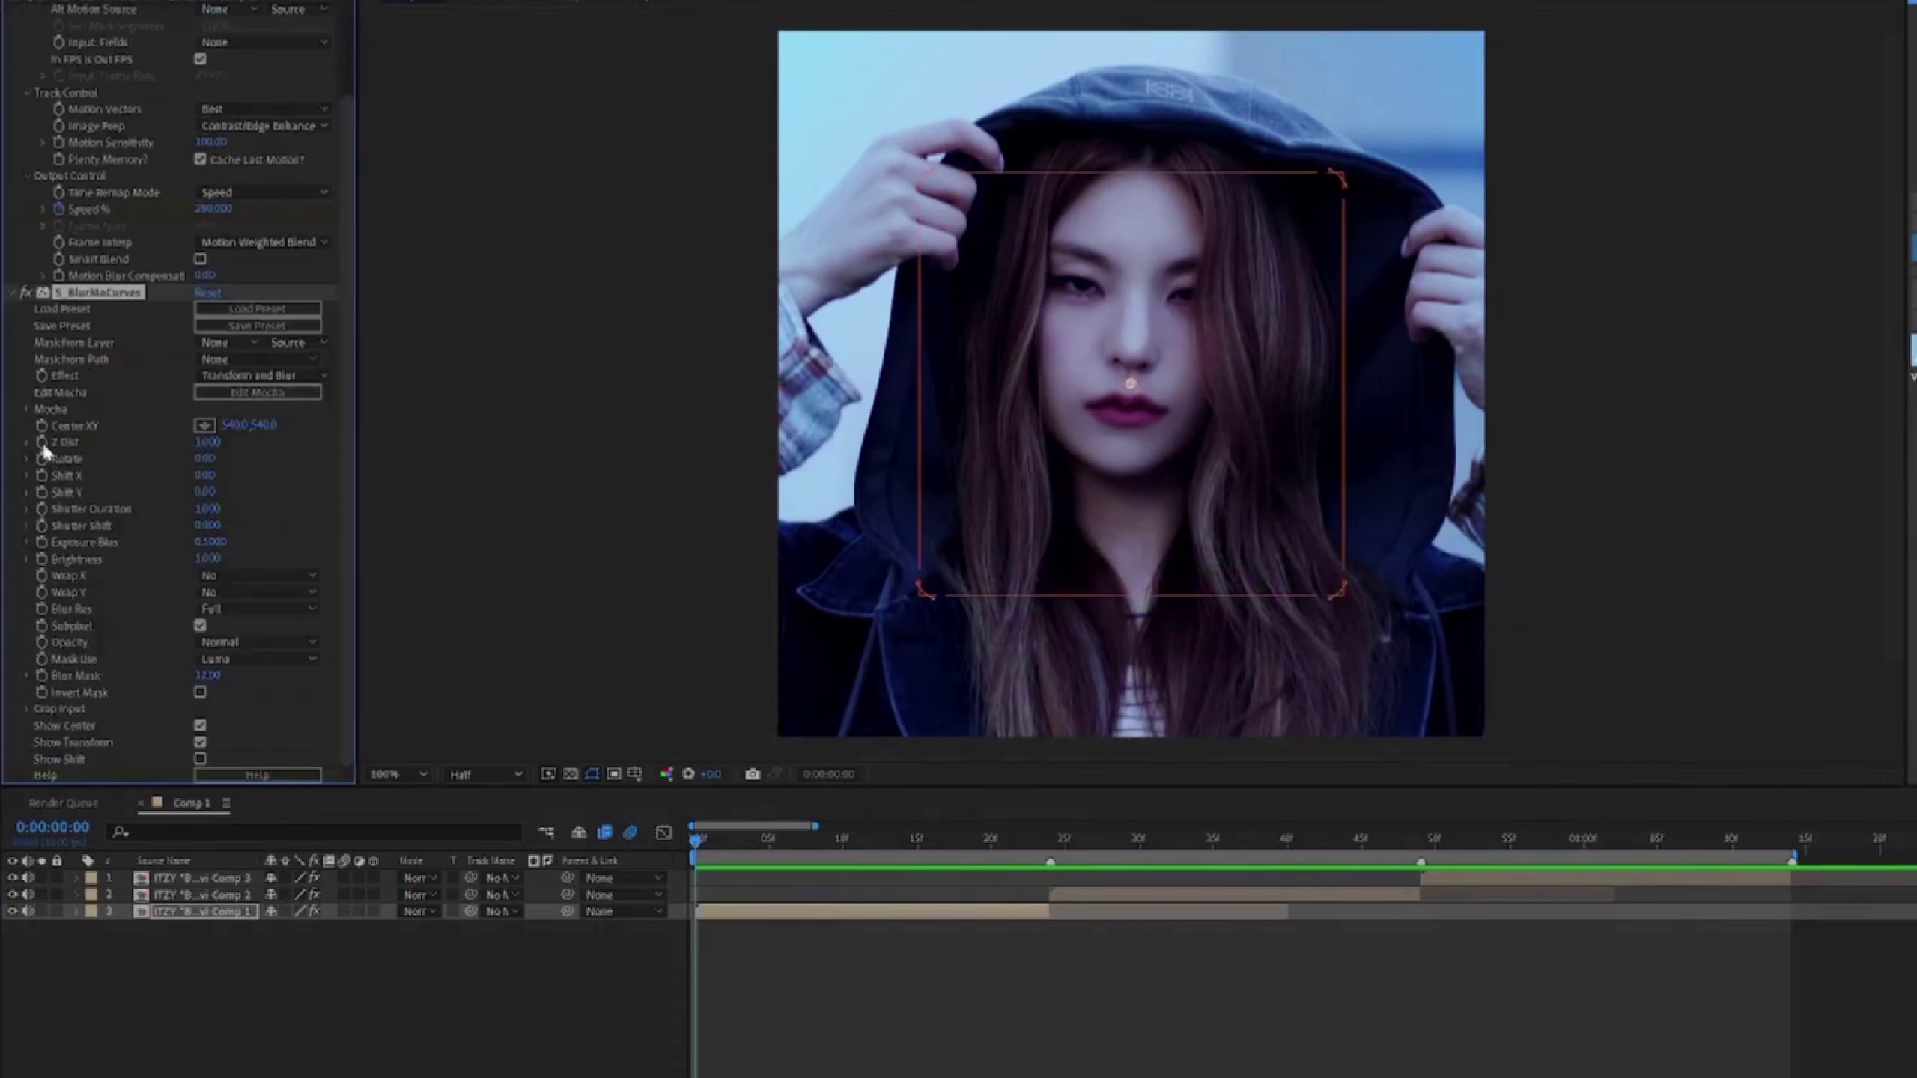
pyautogui.press('u')
pyautogui.press('space')
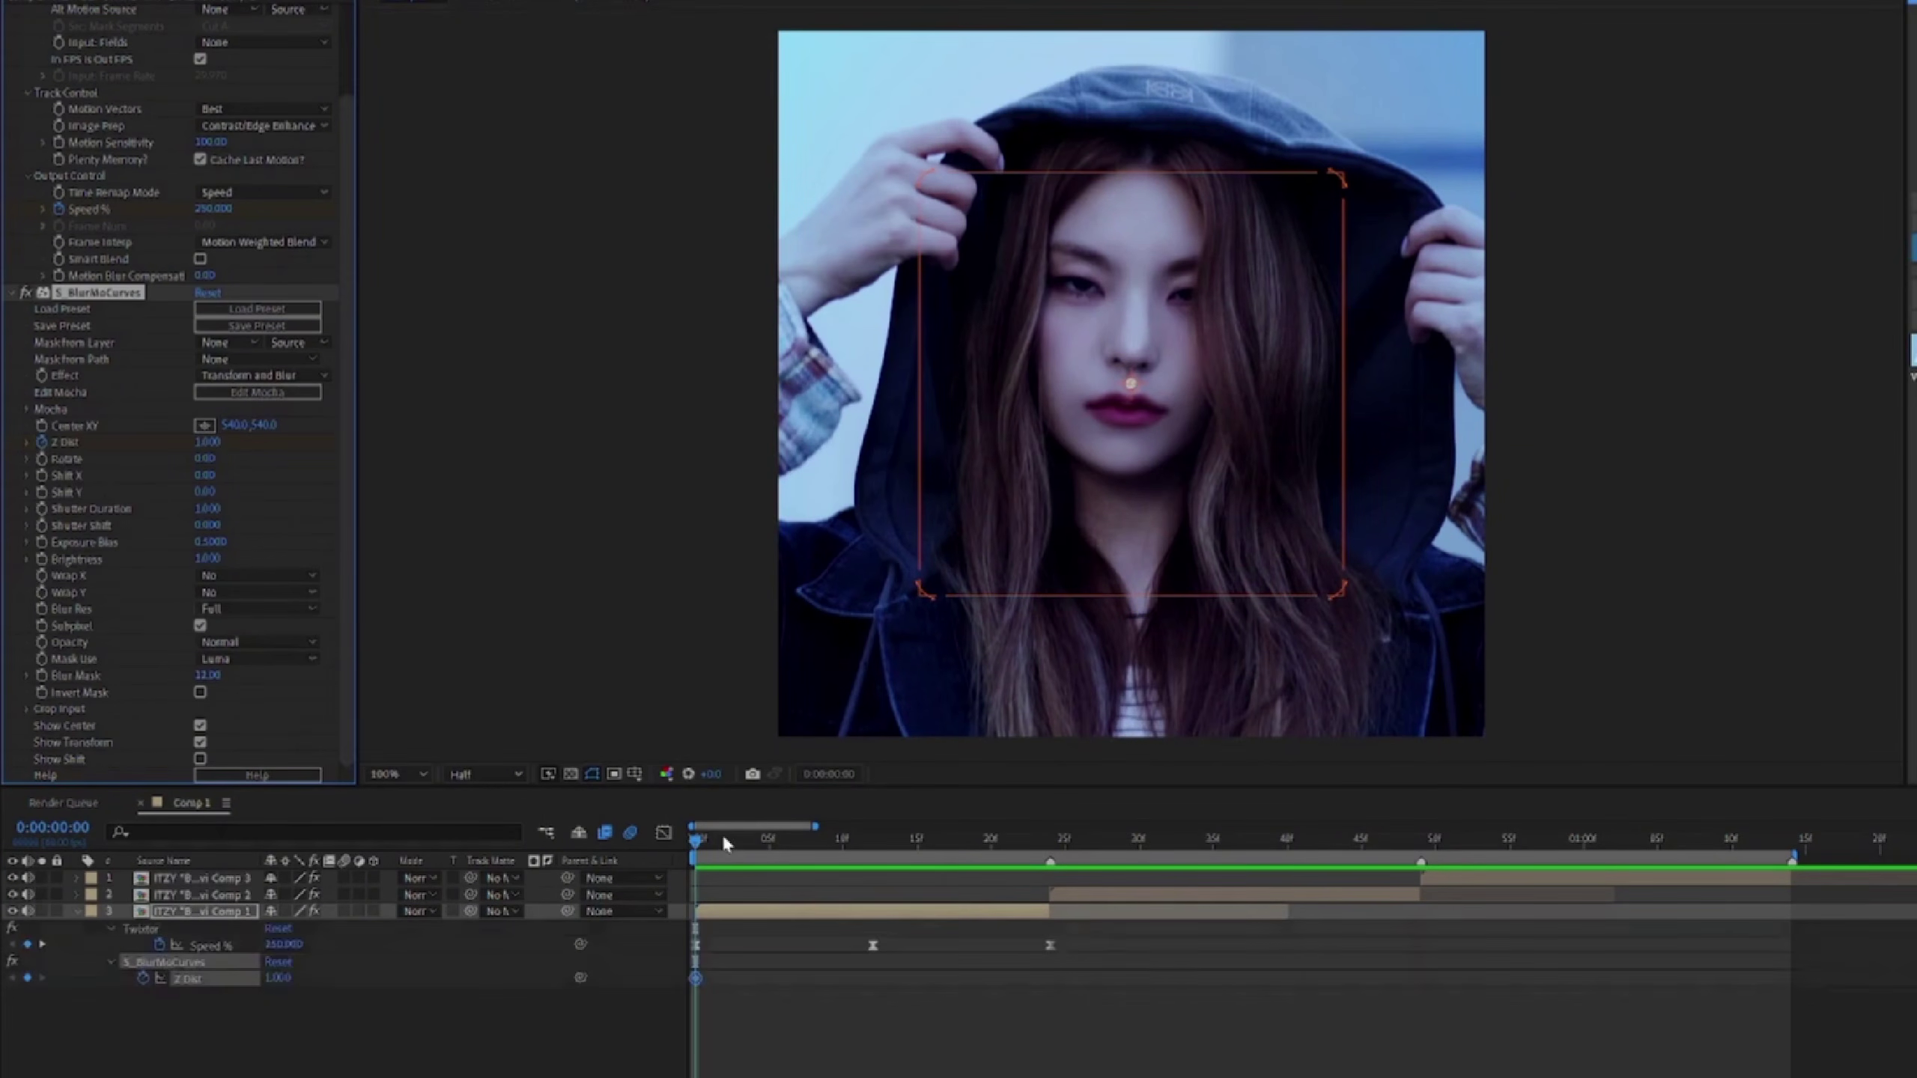
# Step: Set the first layer's S_BlurMoCurves Z Dist to 0.65 at 0:00:00:24
pyautogui.click(1047, 836)
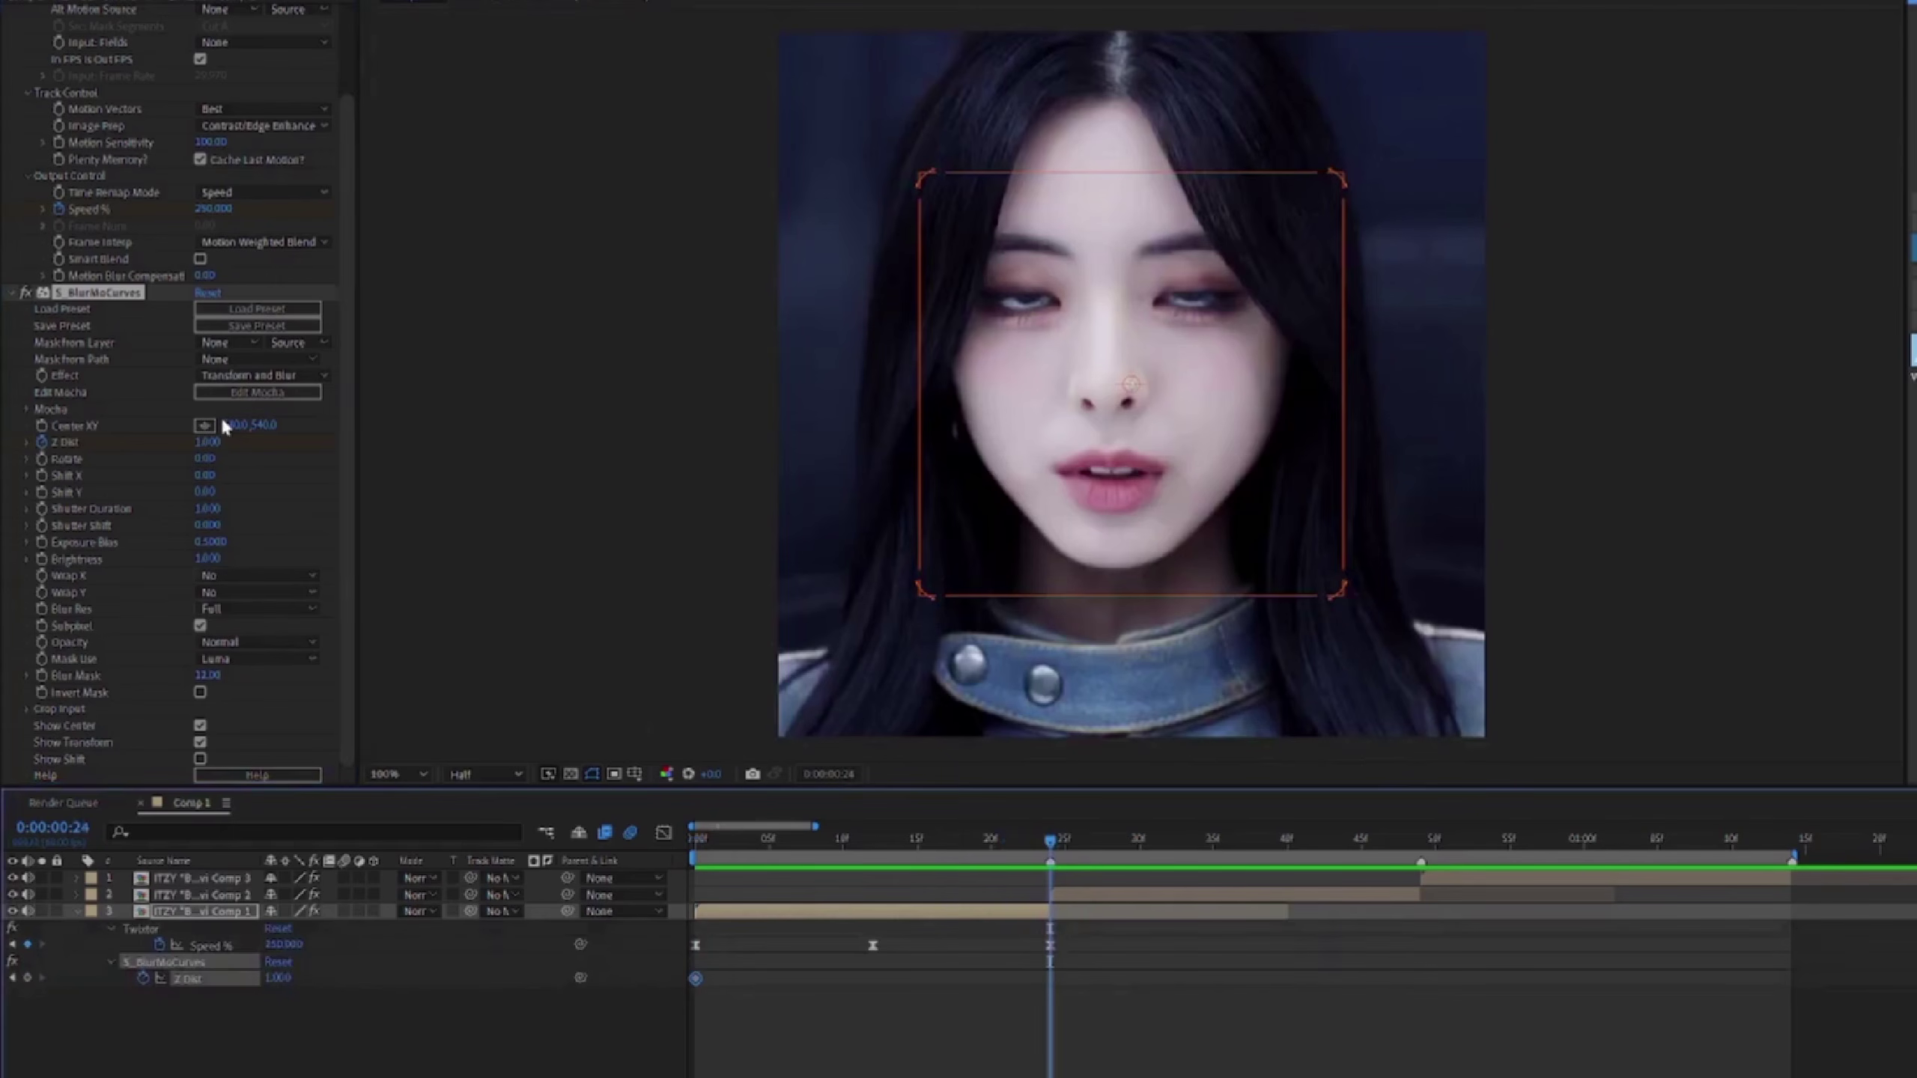
pyautogui.click(212, 442)
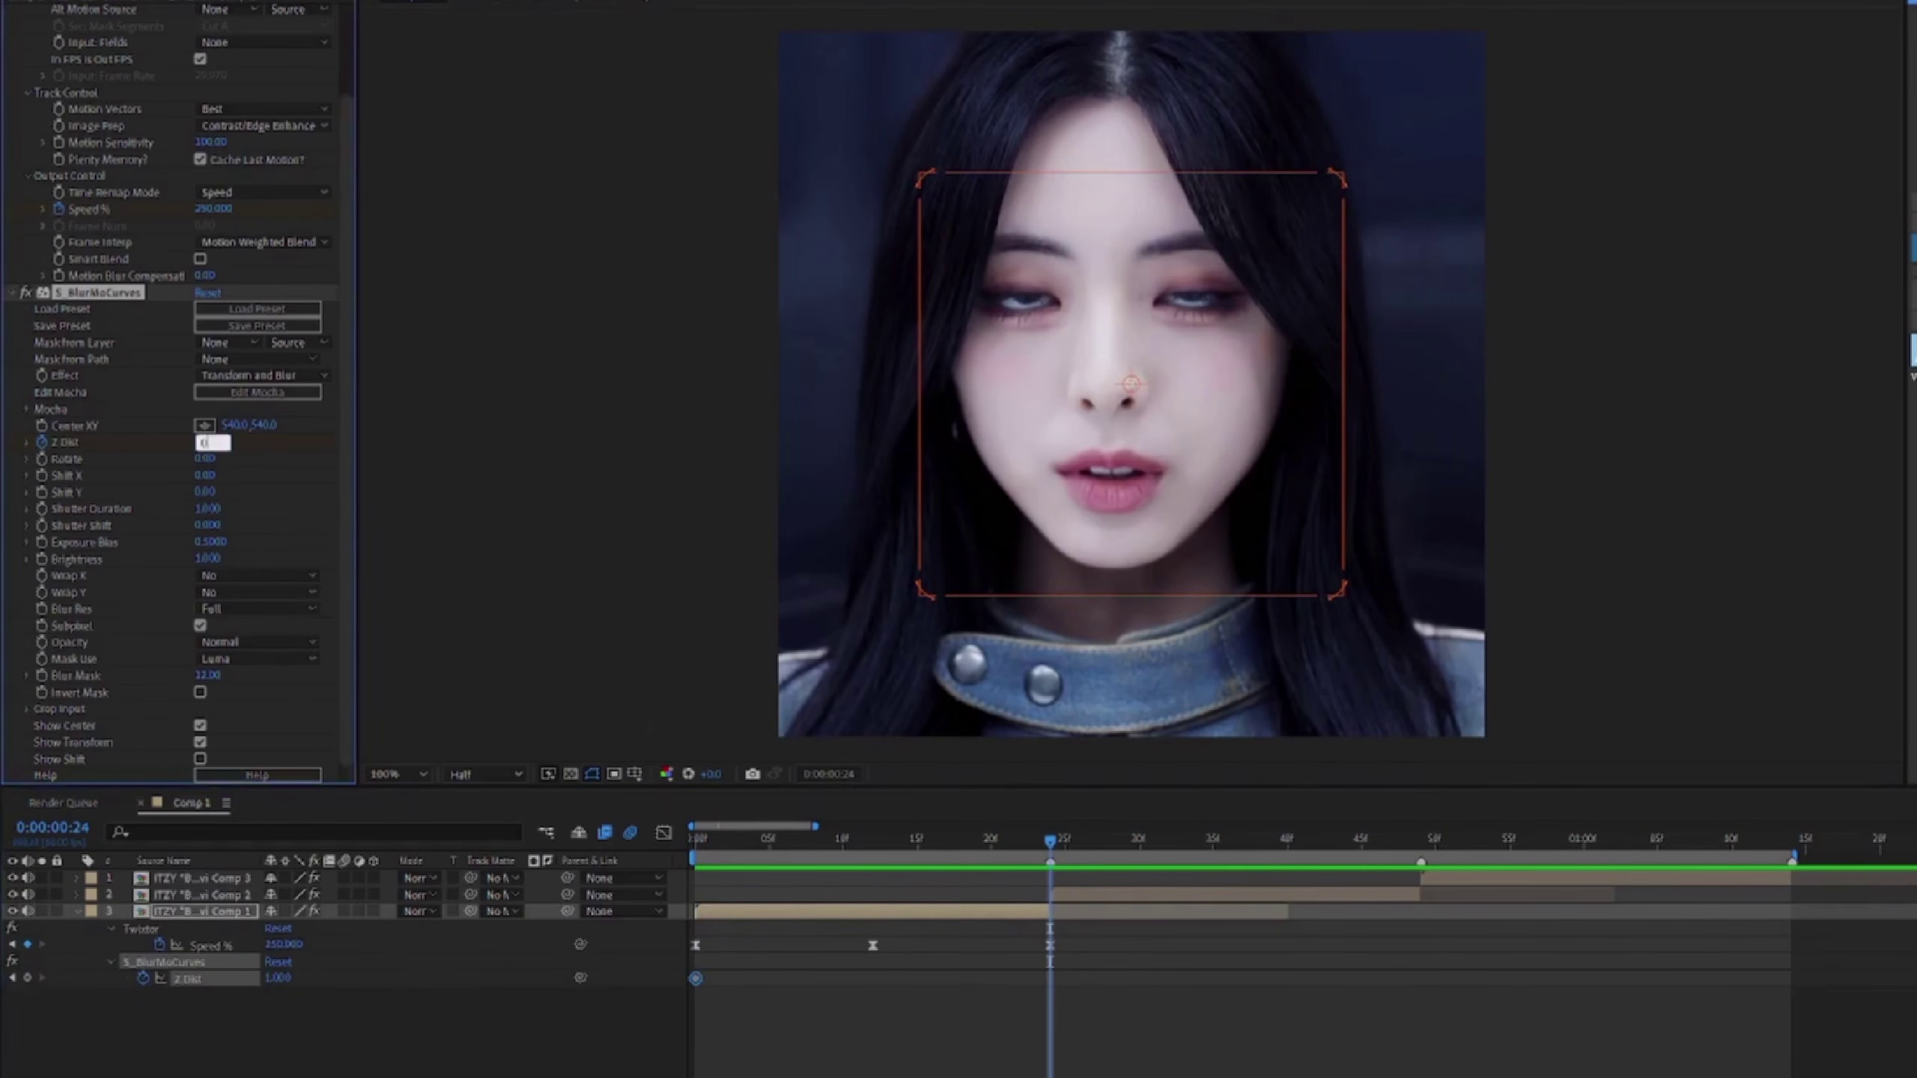
pyautogui.write('0.65')
pyautogui.press('Return')
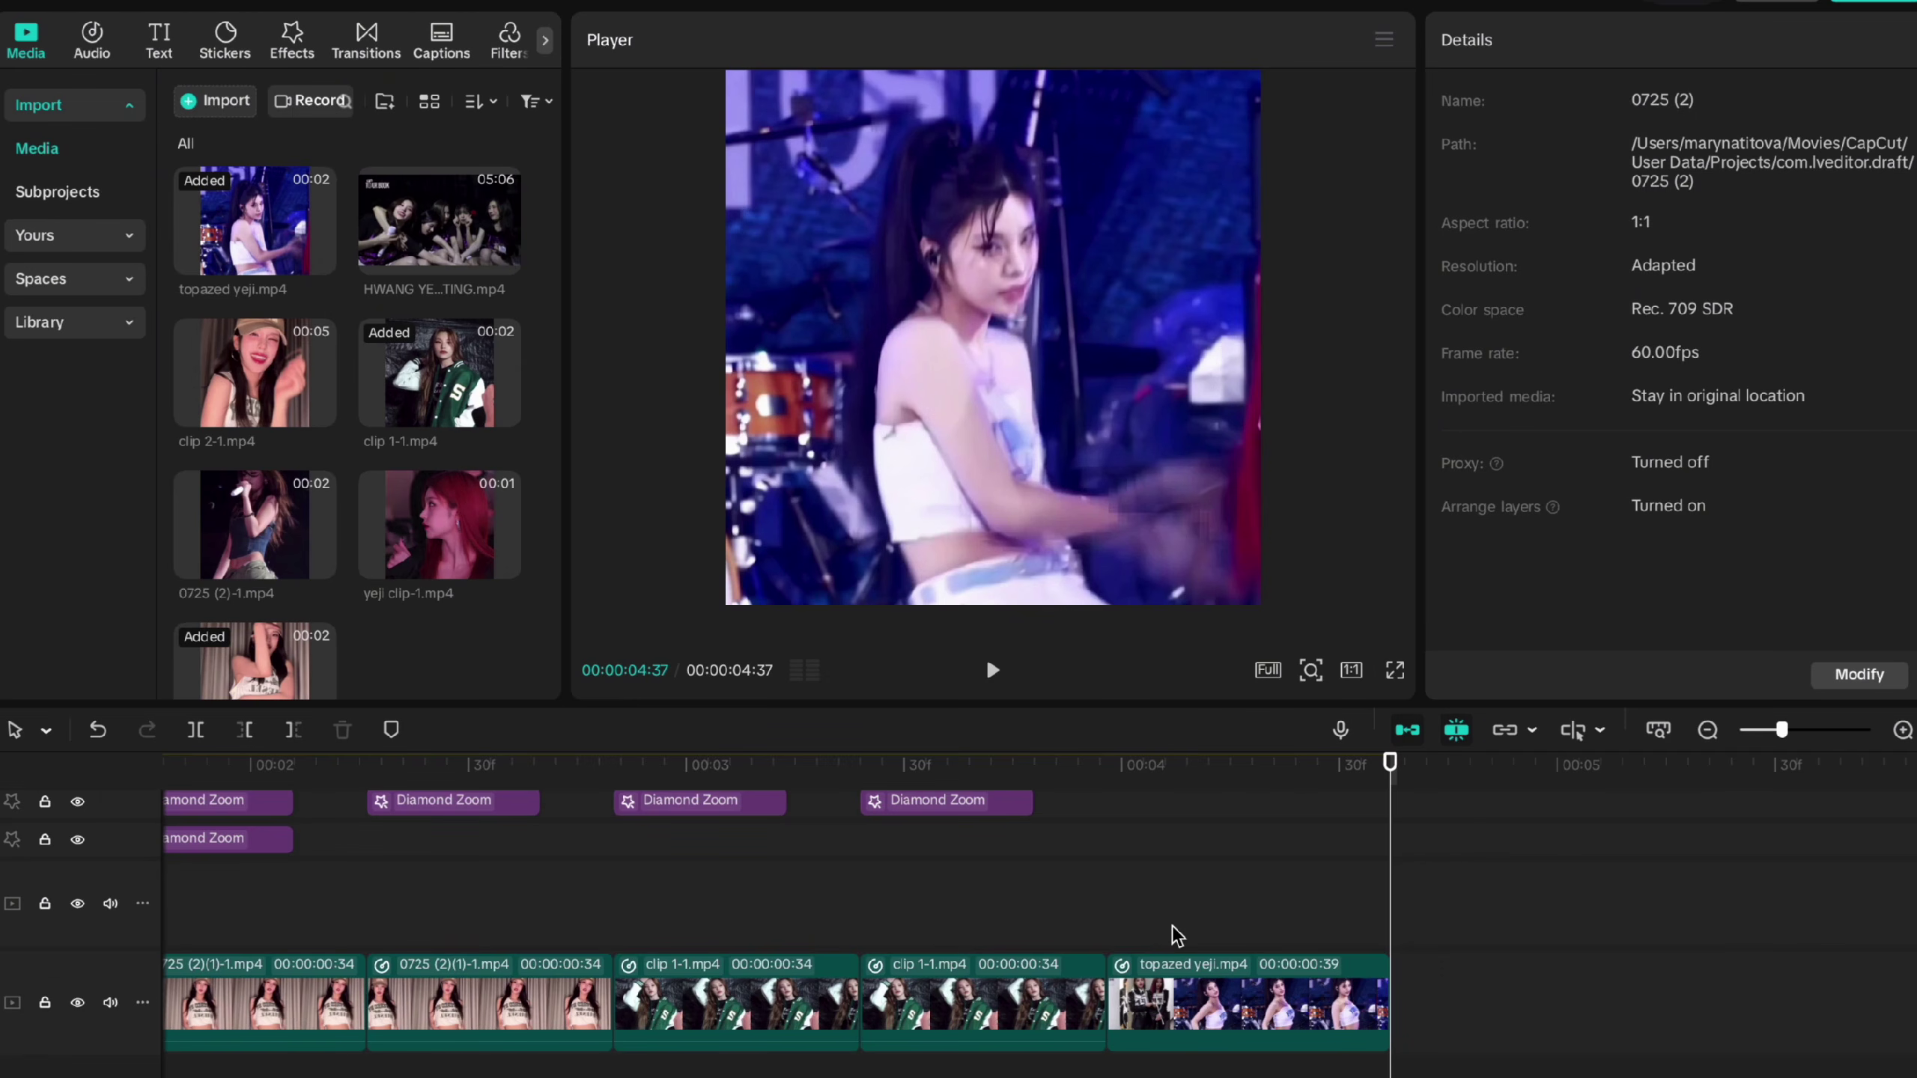
# Step: Scrub through the topazed yeji.mp4 clip around 00:00:04:17 and select the clip
pyautogui.moveTo(1279, 856); pyautogui.dragTo(1246, 860)
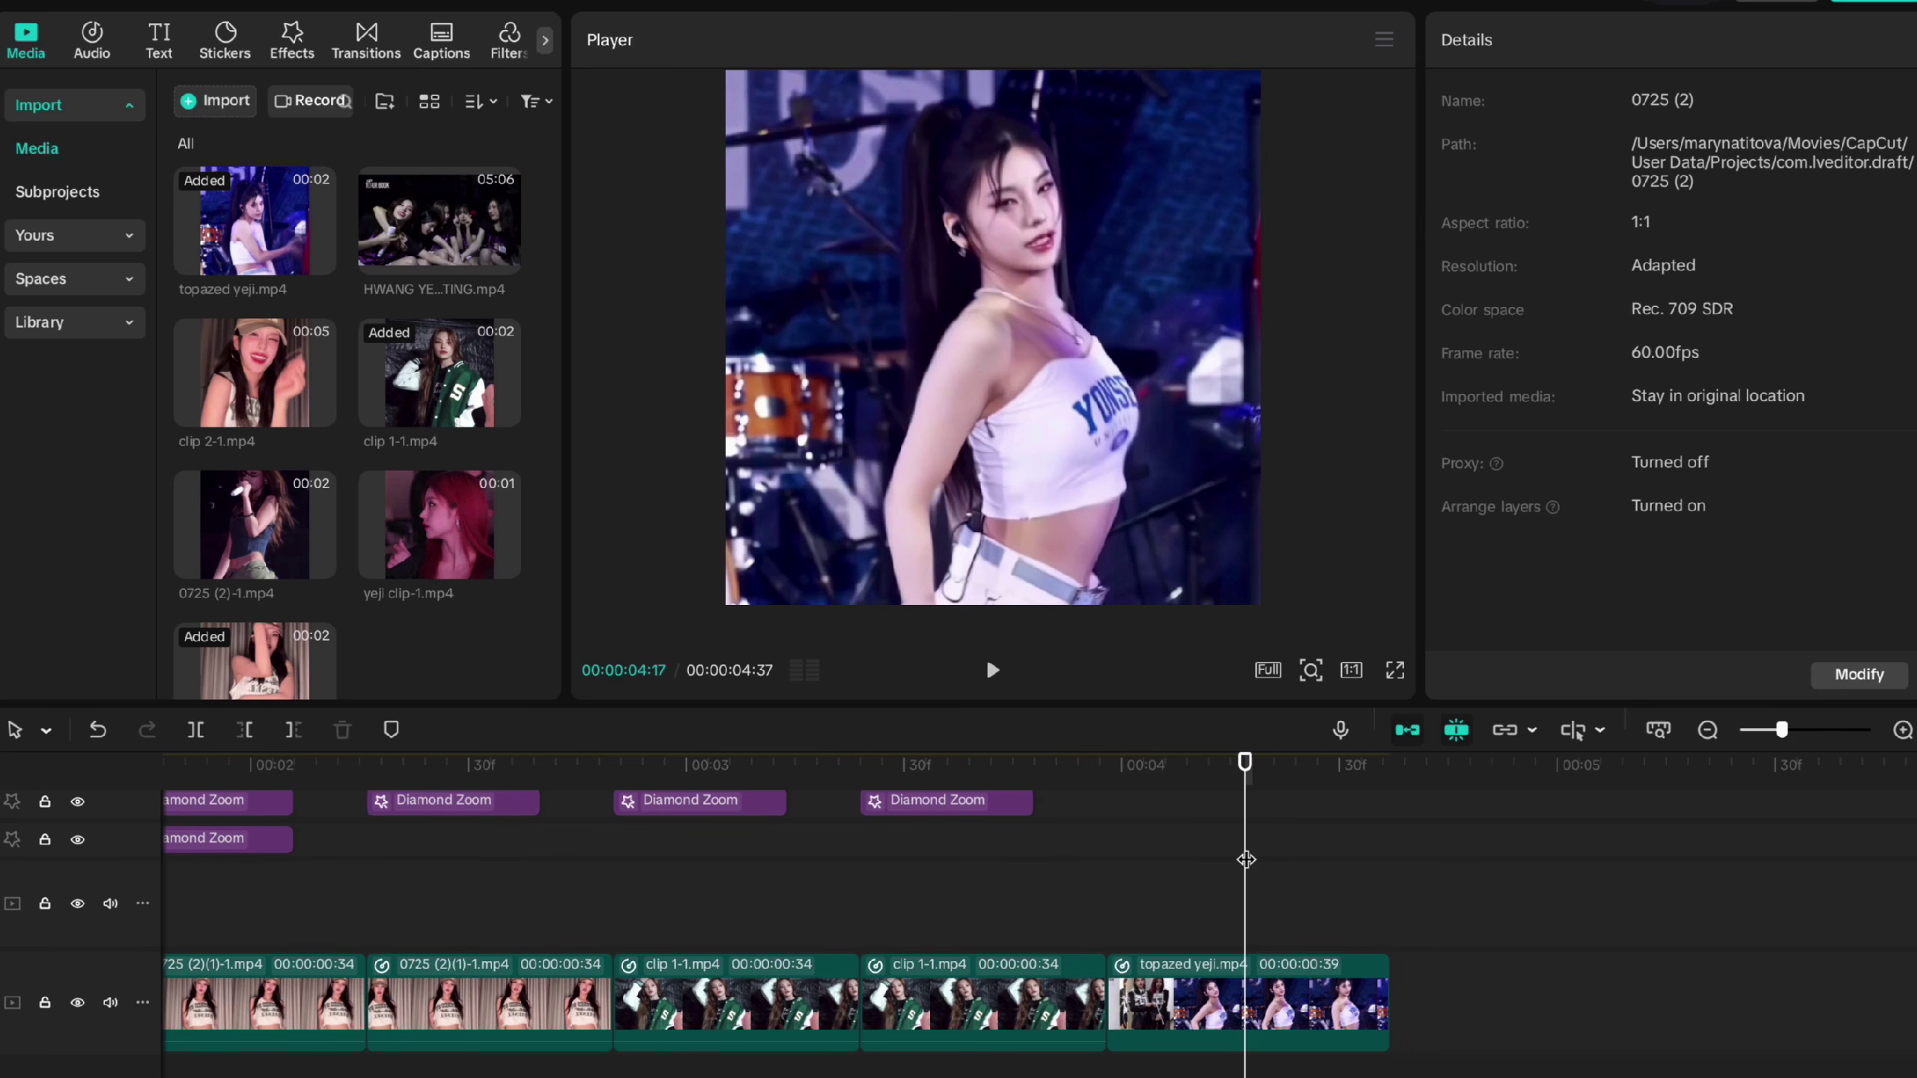
pyautogui.moveTo(1245, 860); pyautogui.dragTo(1259, 858)
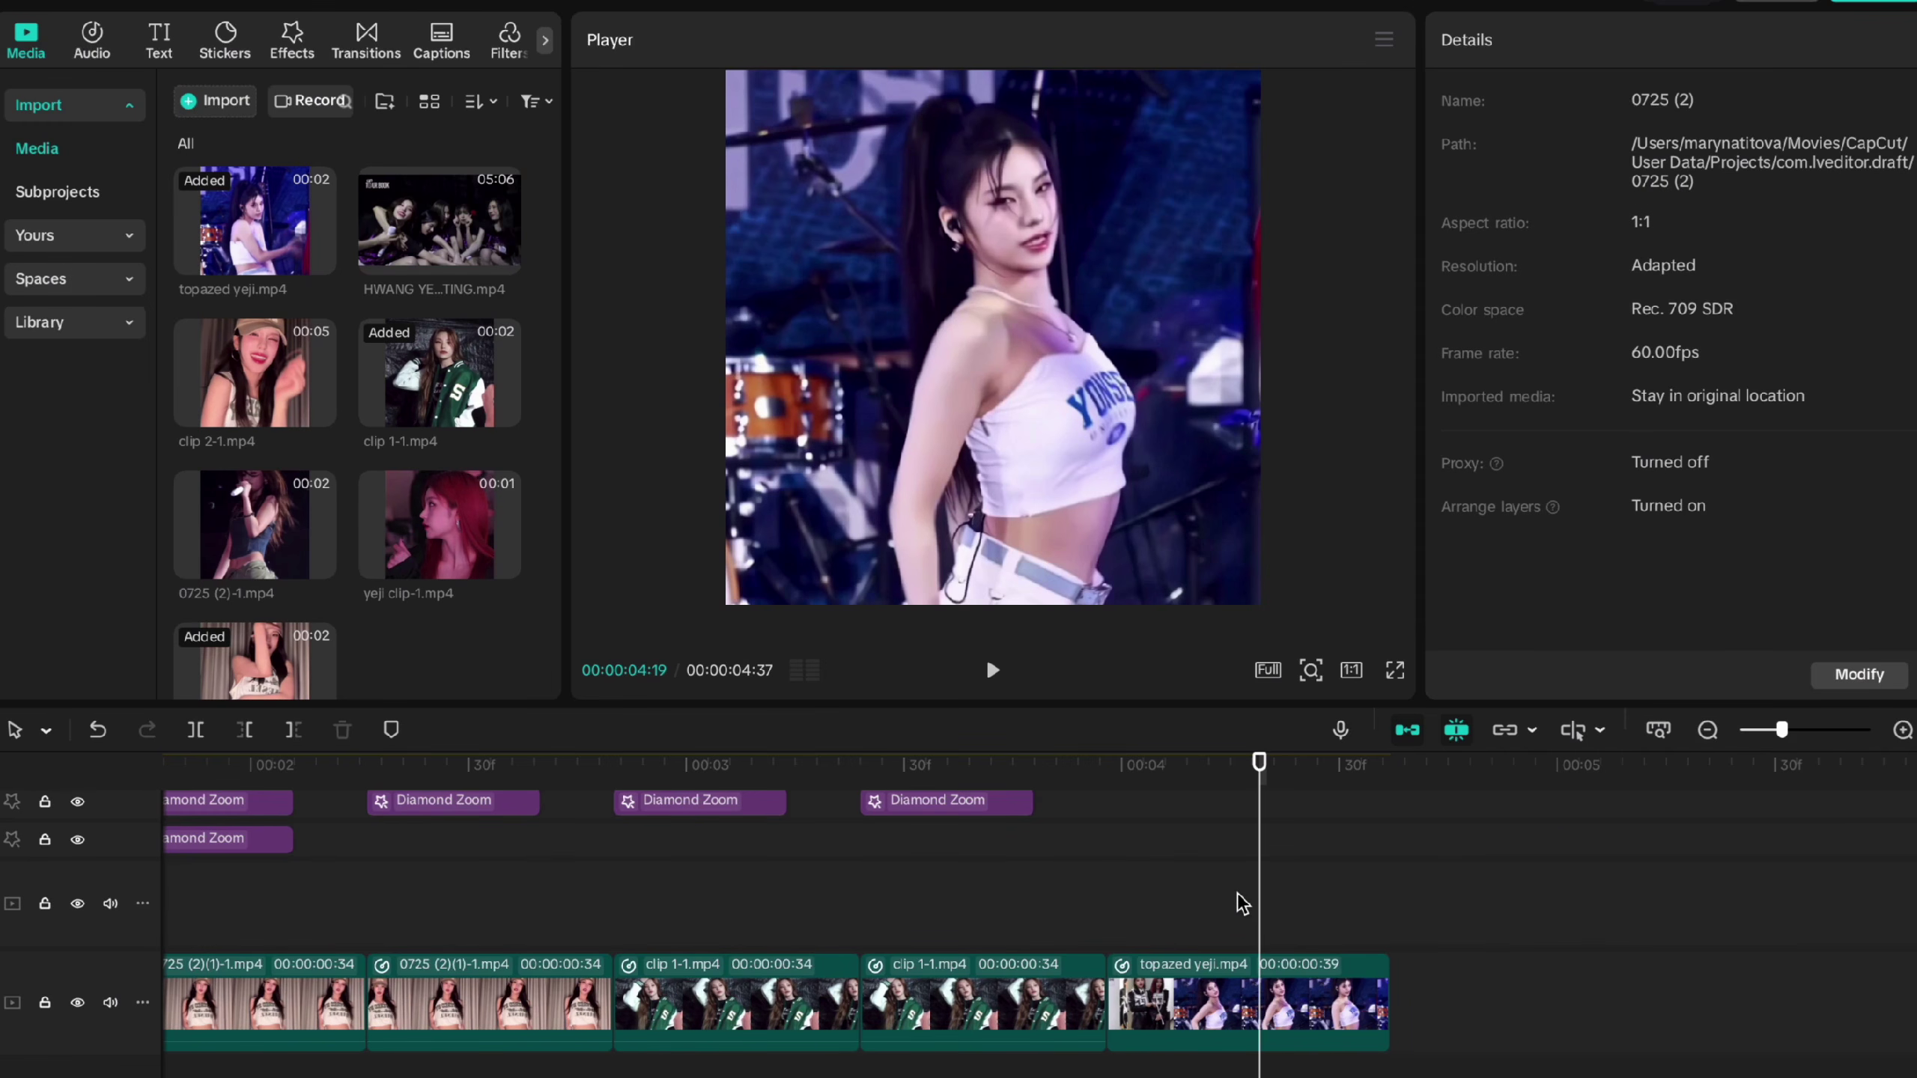
pyautogui.moveTo(1238, 897); pyautogui.dragTo(1244, 910)
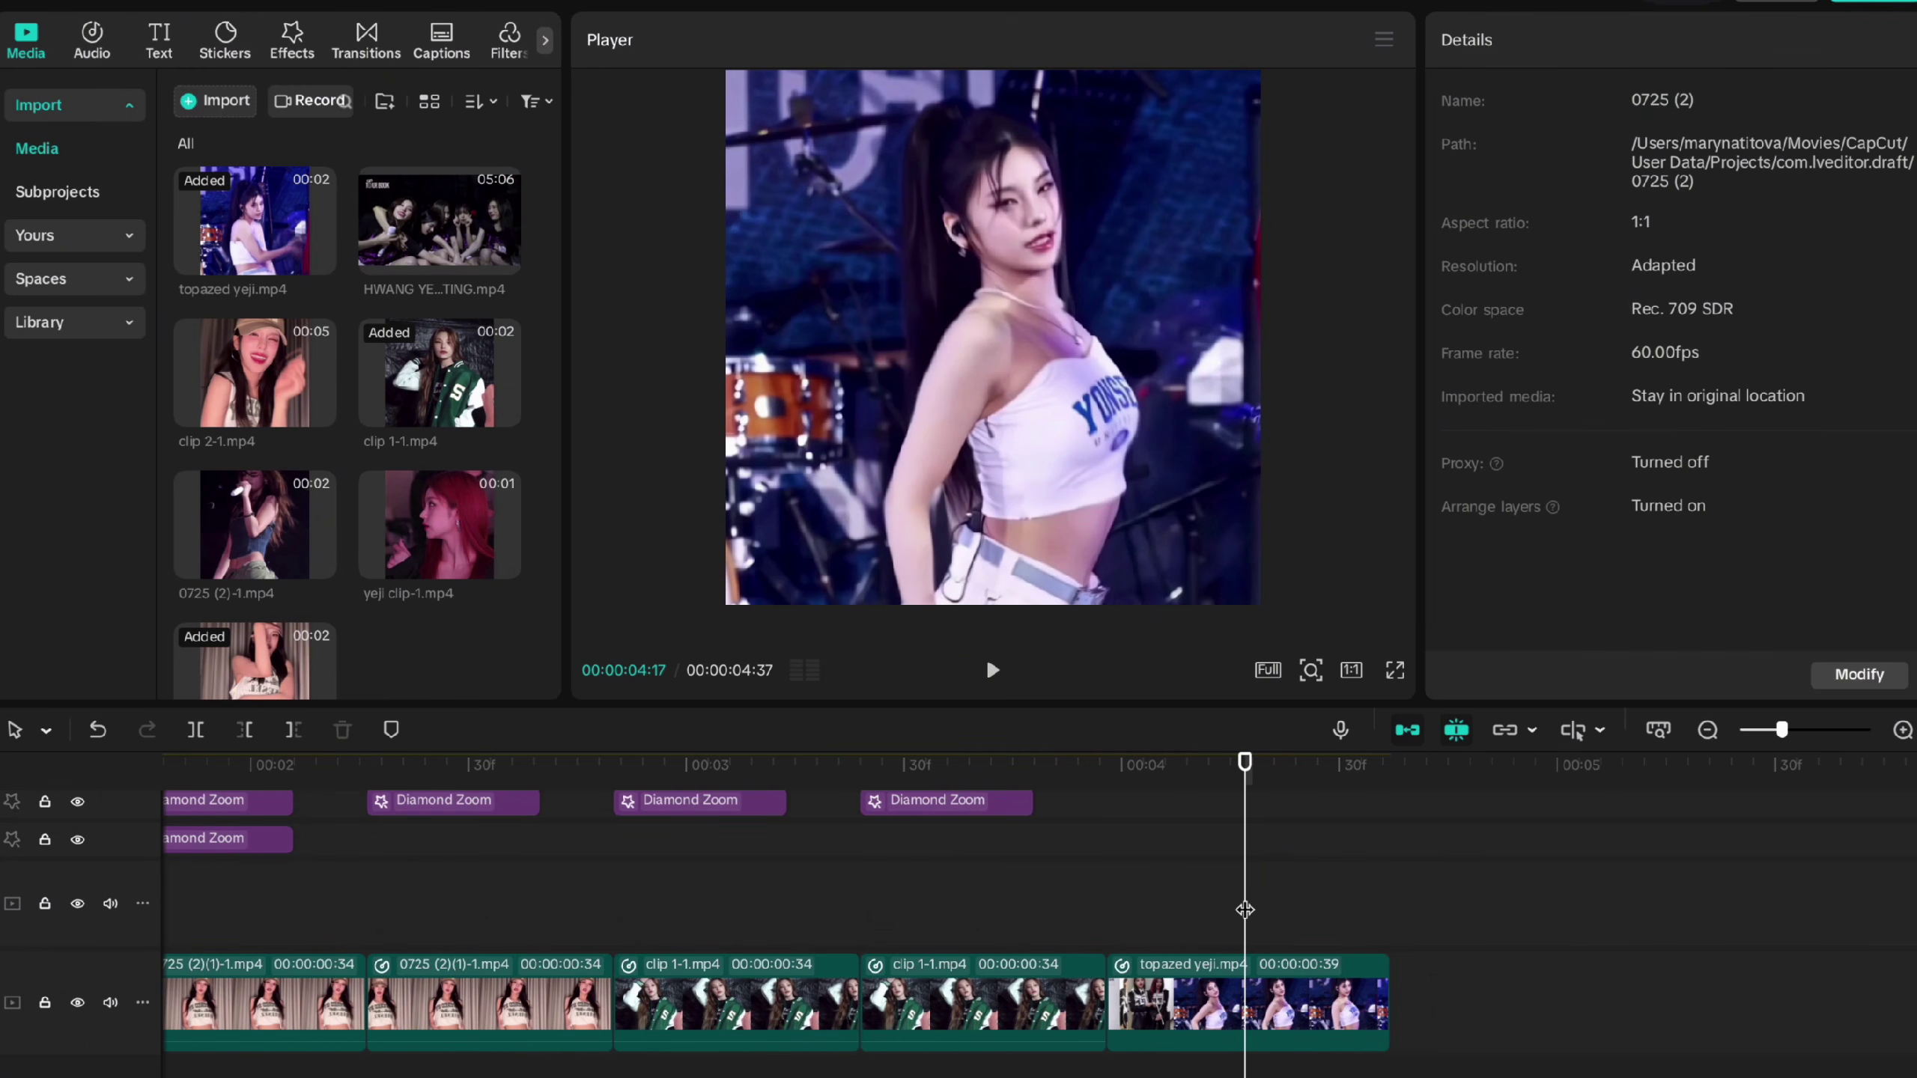
pyautogui.click(1230, 971)
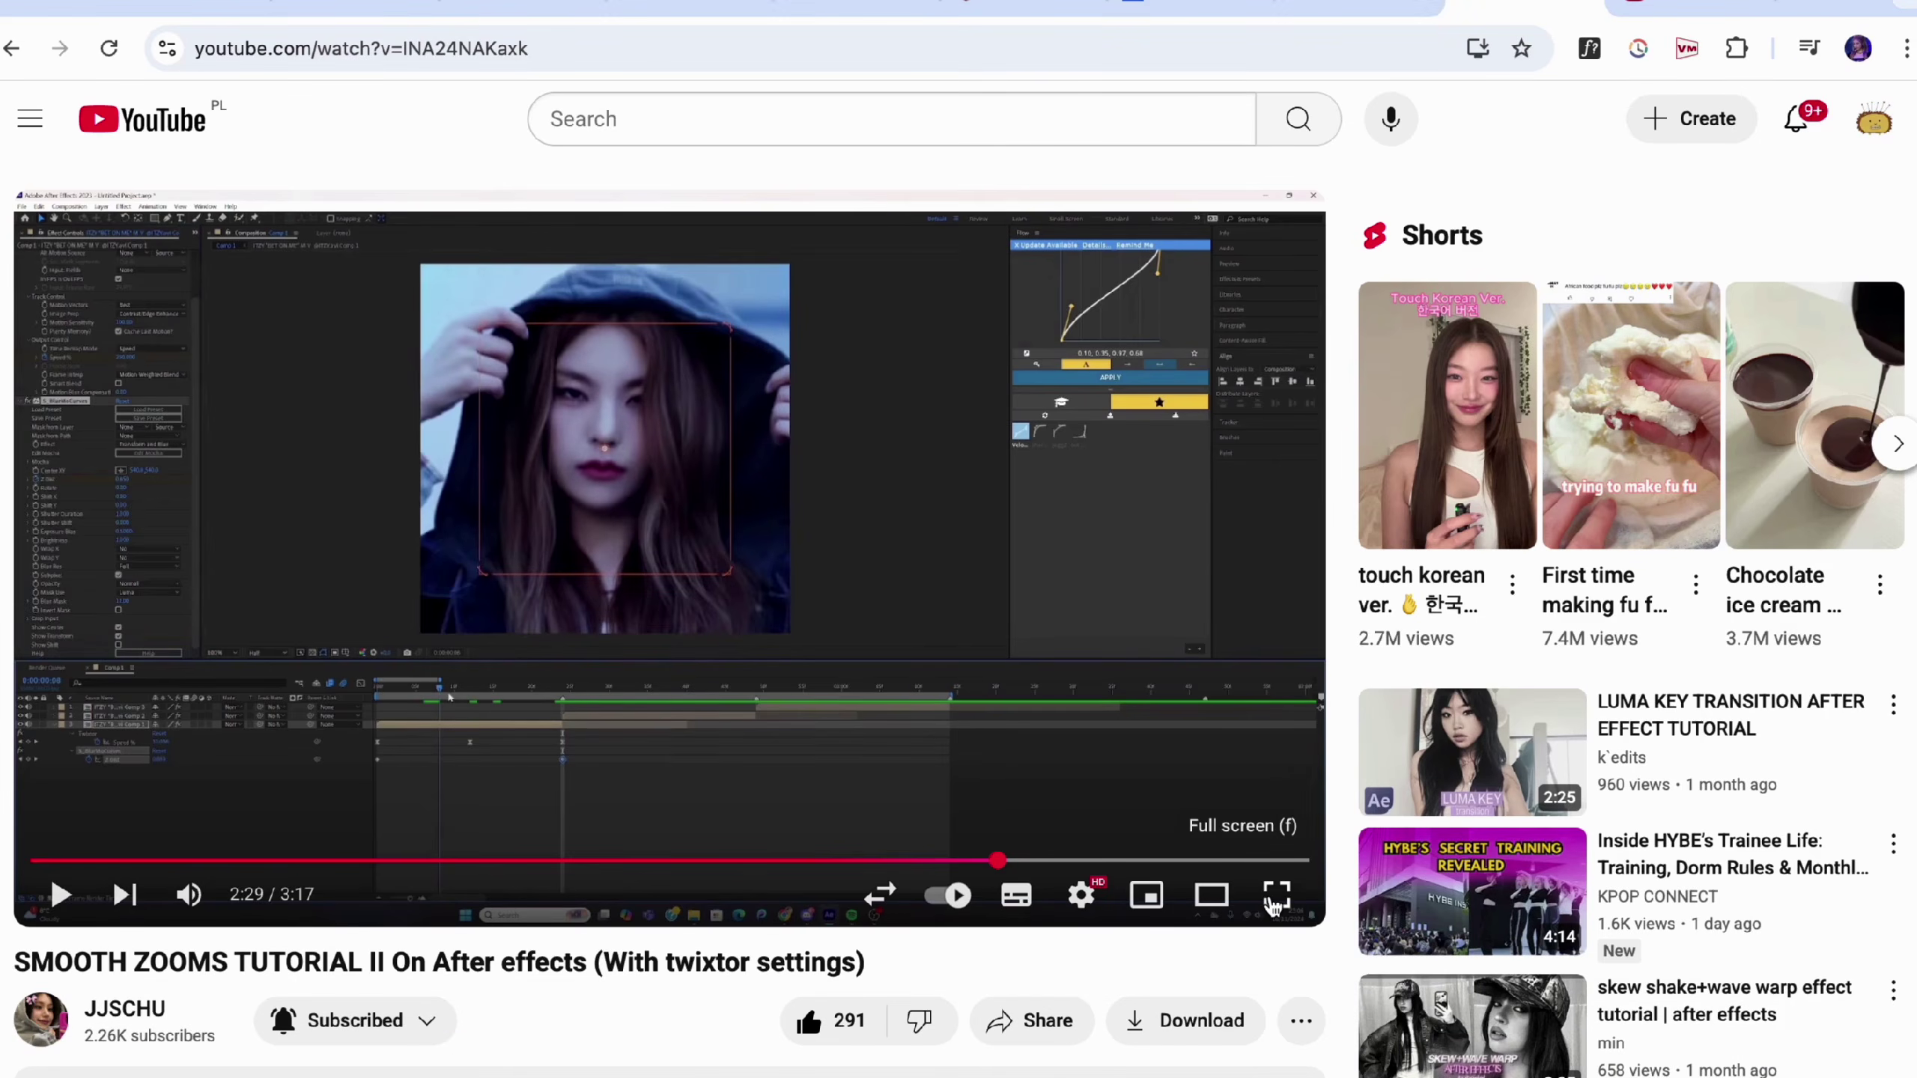
# Step: View the paused smooth zooms tutorial on YouTube in full screen, then switch back to CapCut
pyautogui.click(1273, 894)
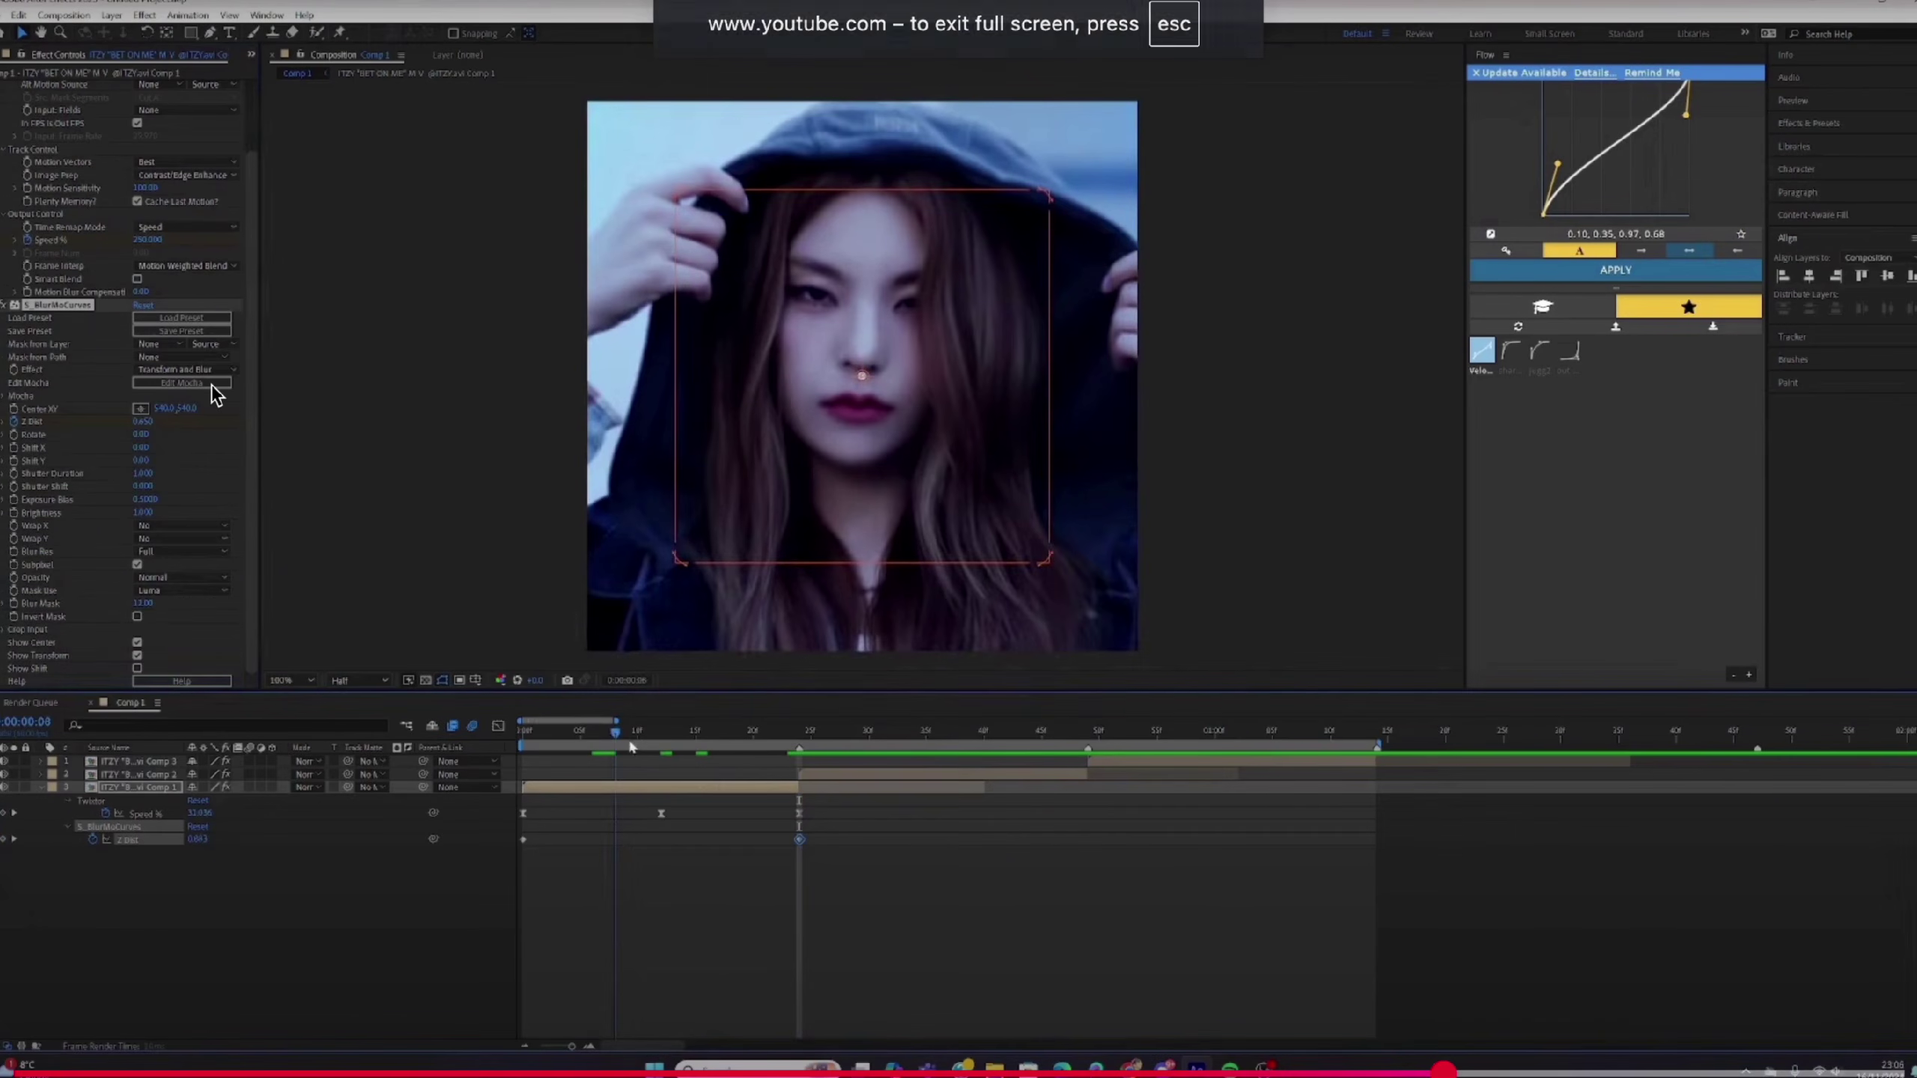
pyautogui.moveTo(520, 1065)
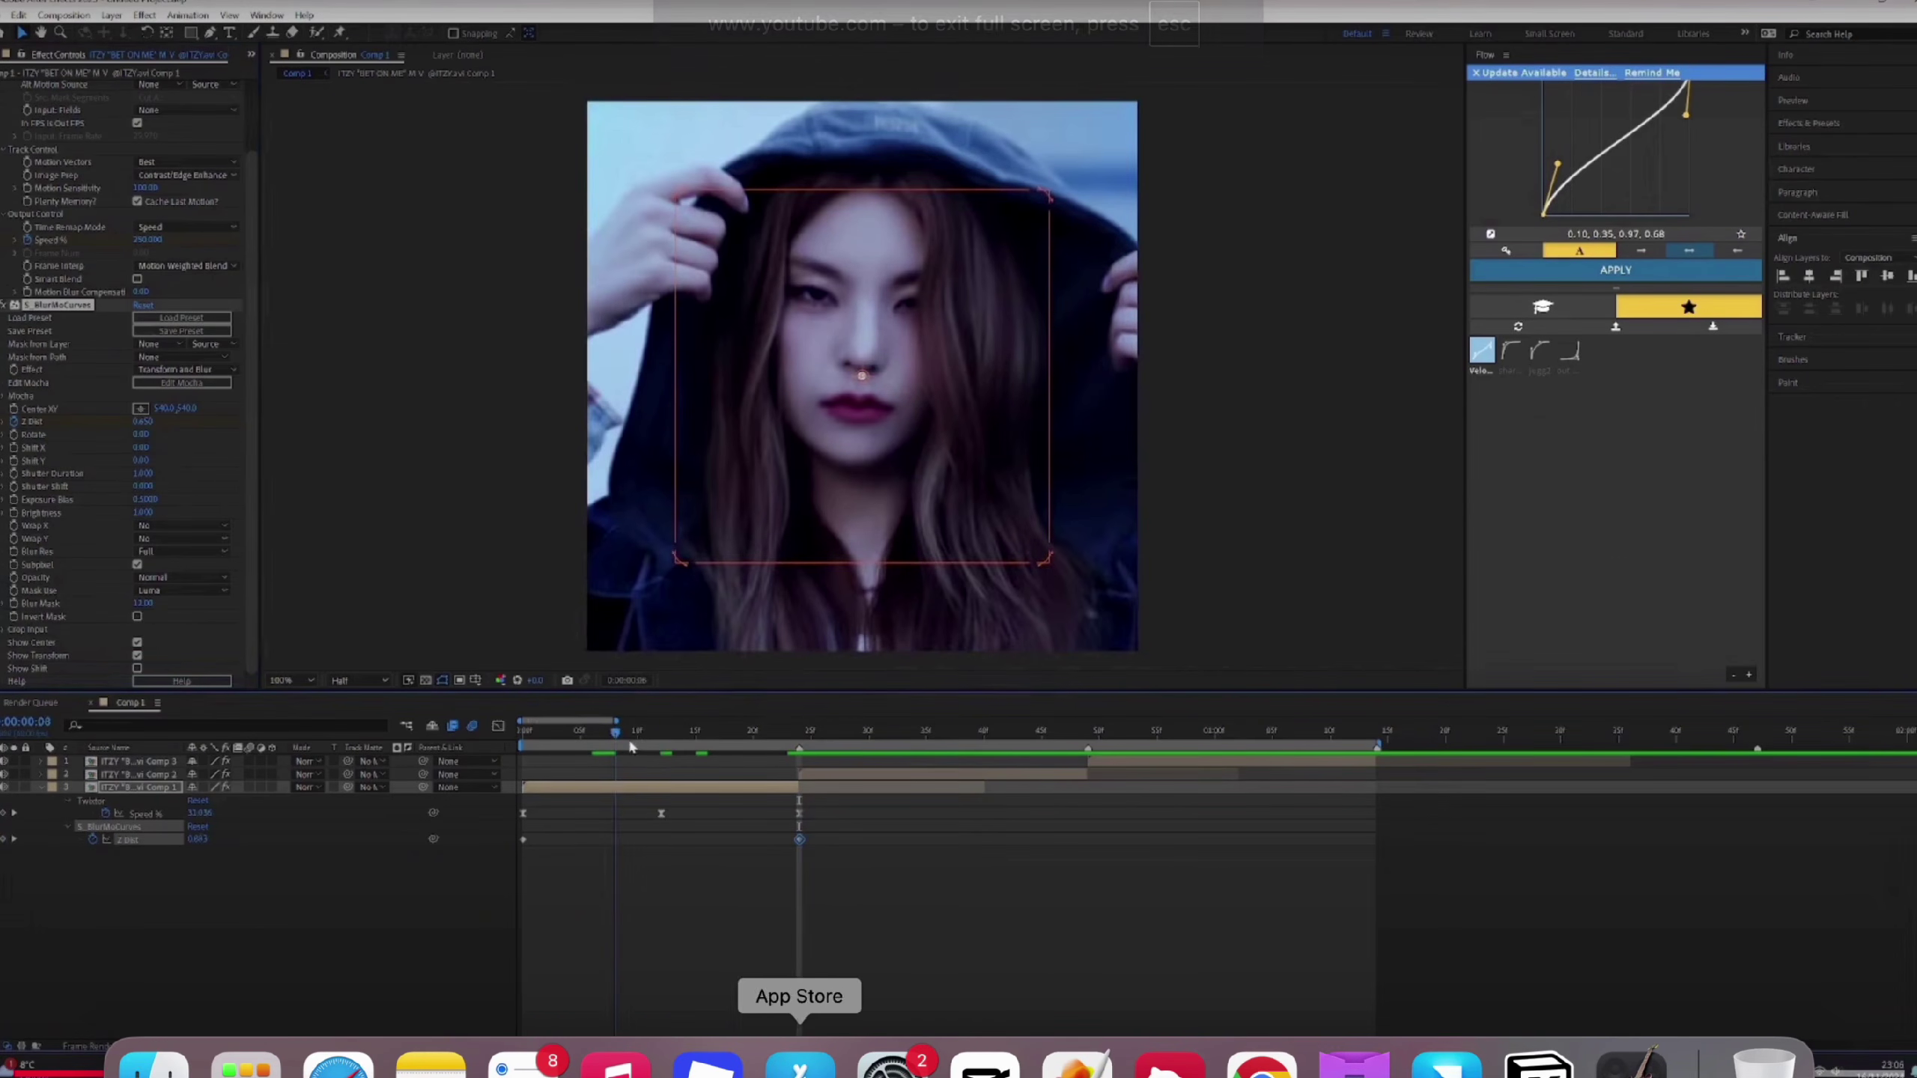
pyautogui.click(984, 1065)
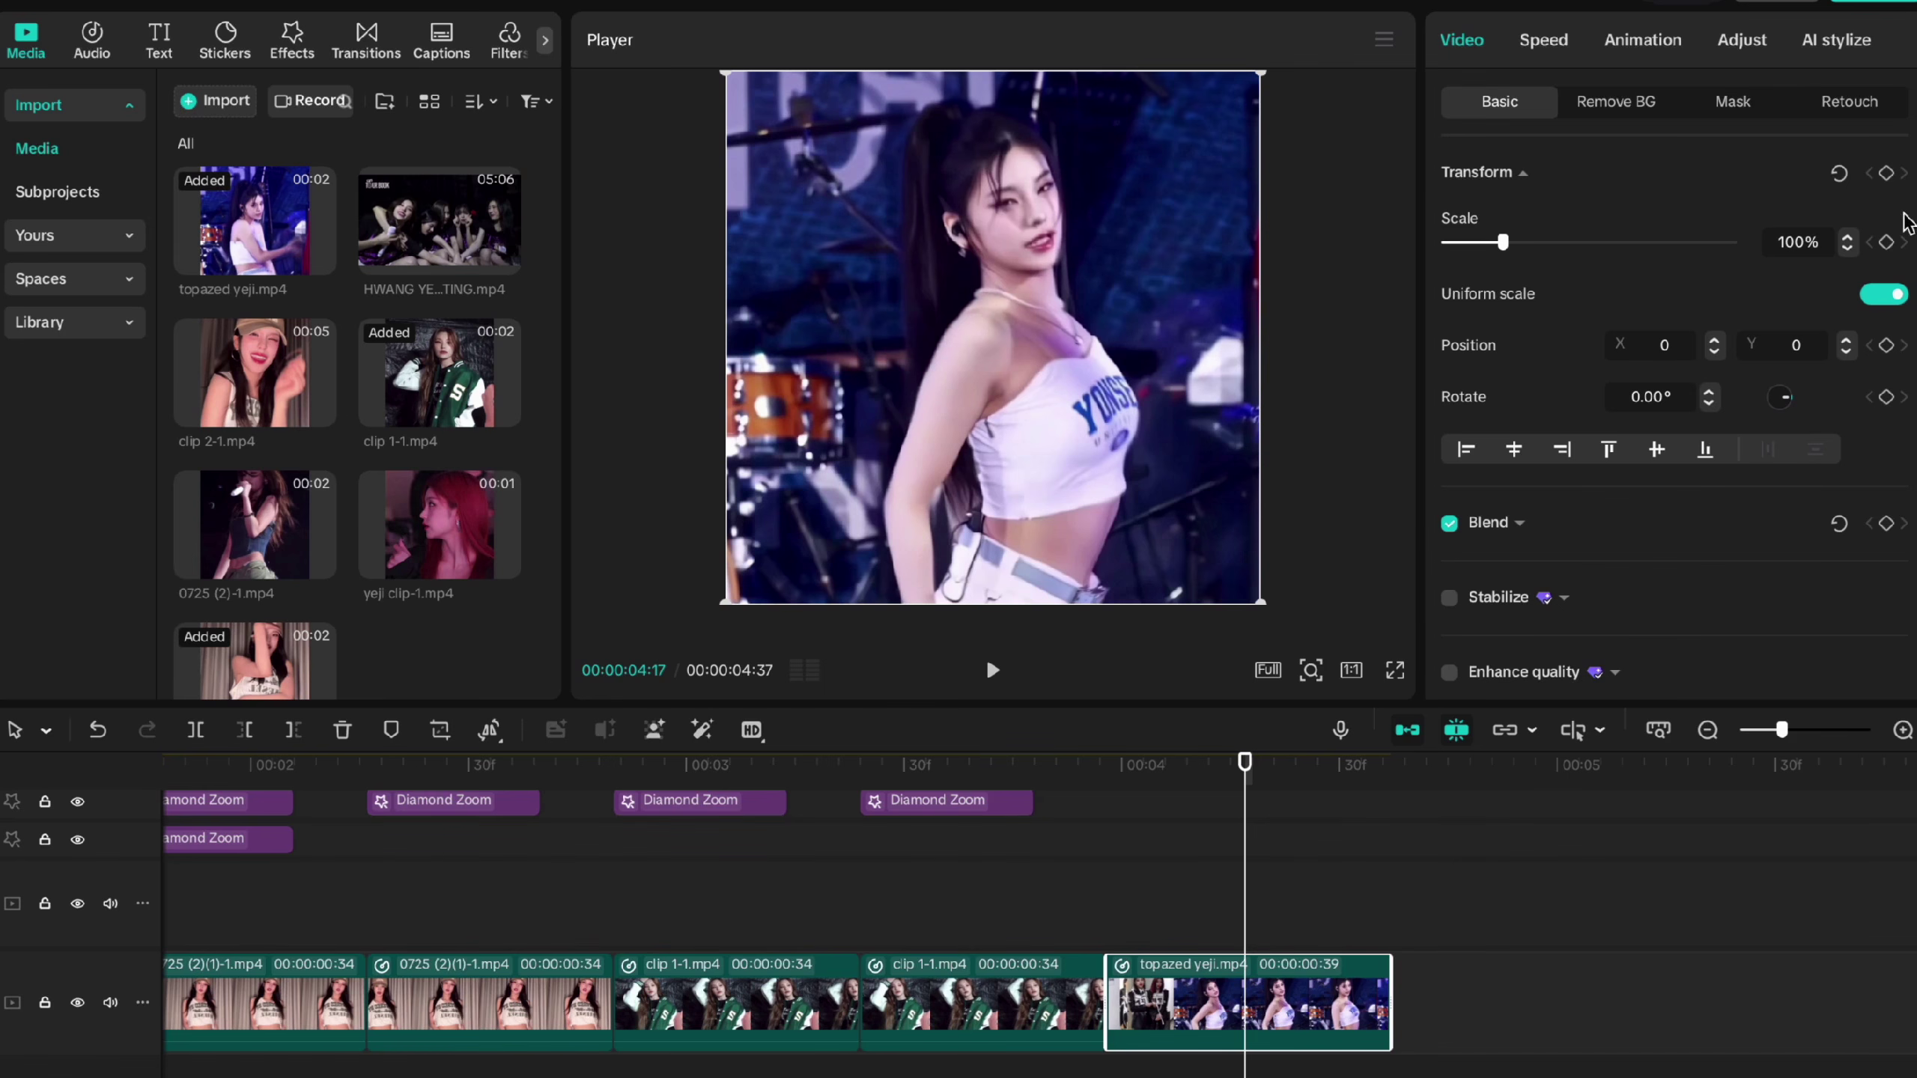
# Step: Add a scale keyframe at 100% at the start of the topazed yeji.mp4 clip, at 00:00:03:58
pyautogui.moveTo(1476, 237); pyautogui.dragTo(1502, 243)
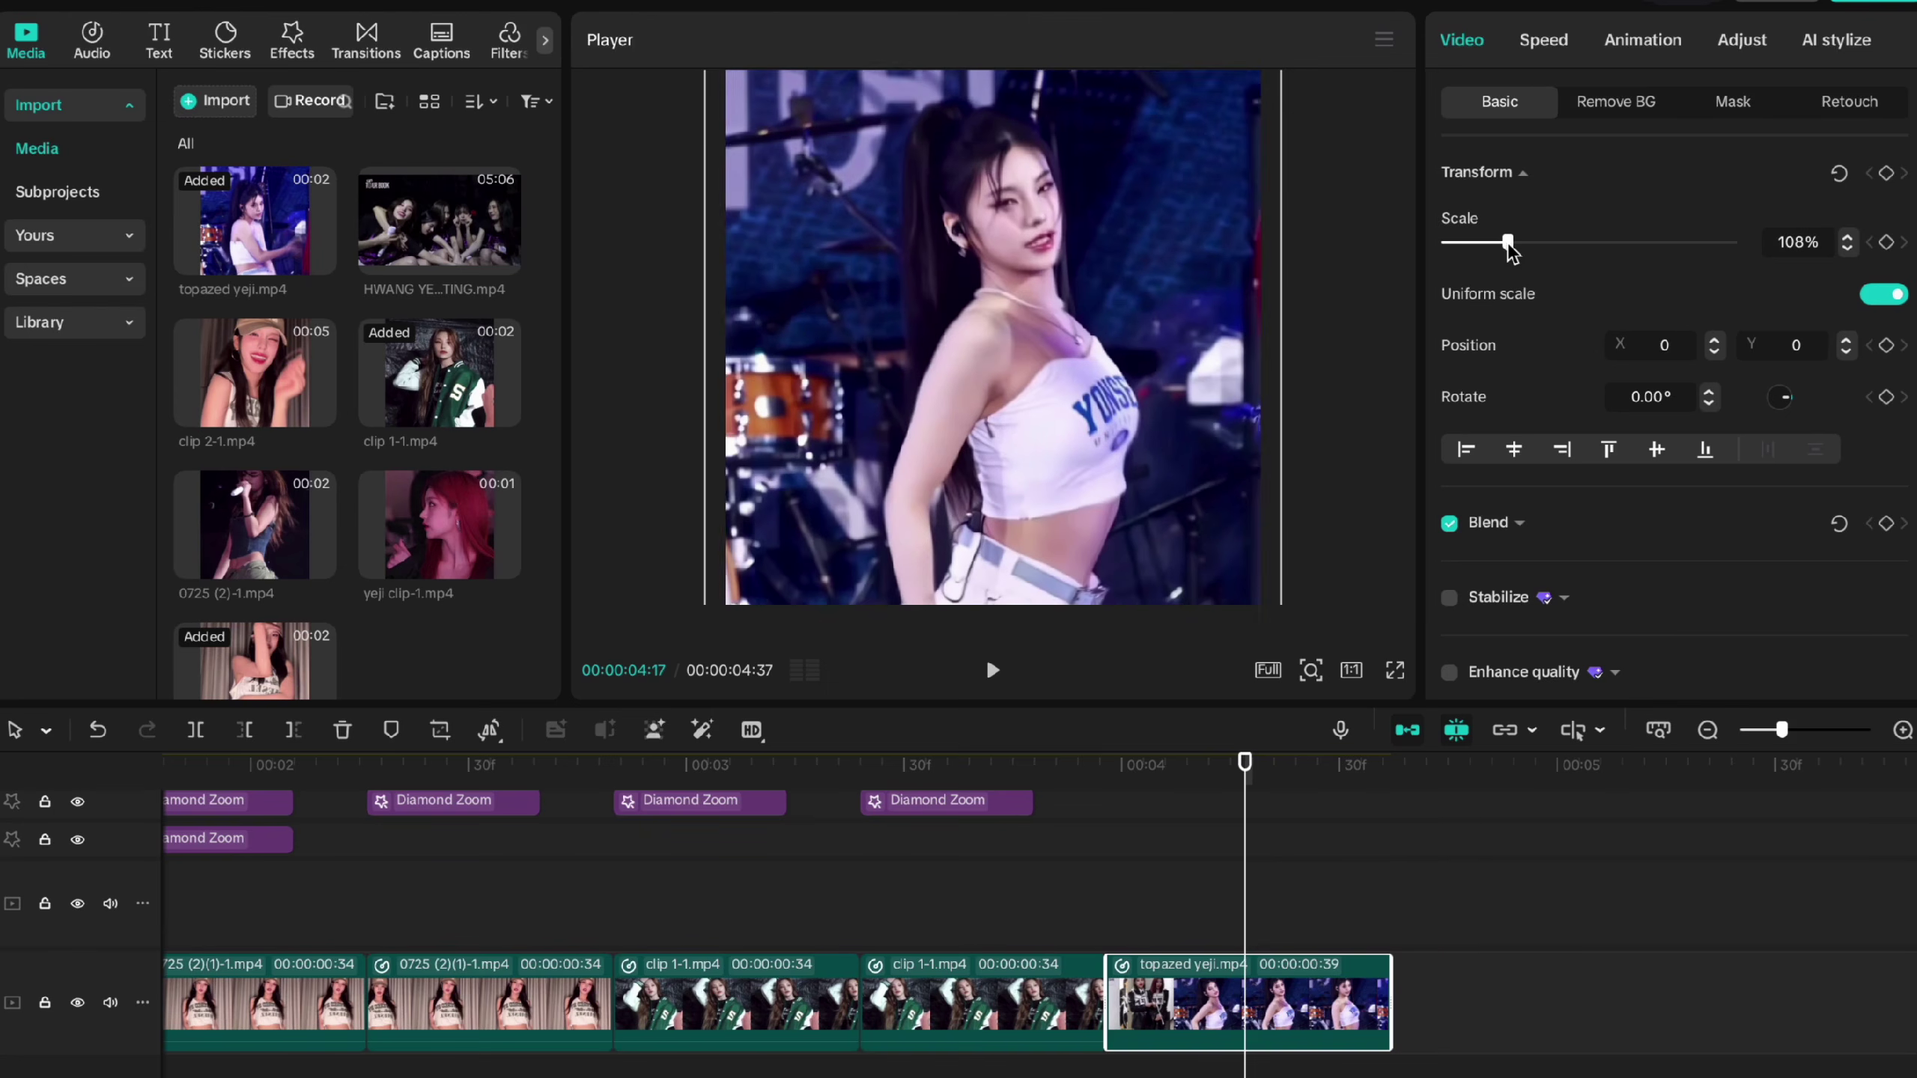
pyautogui.click(1122, 778)
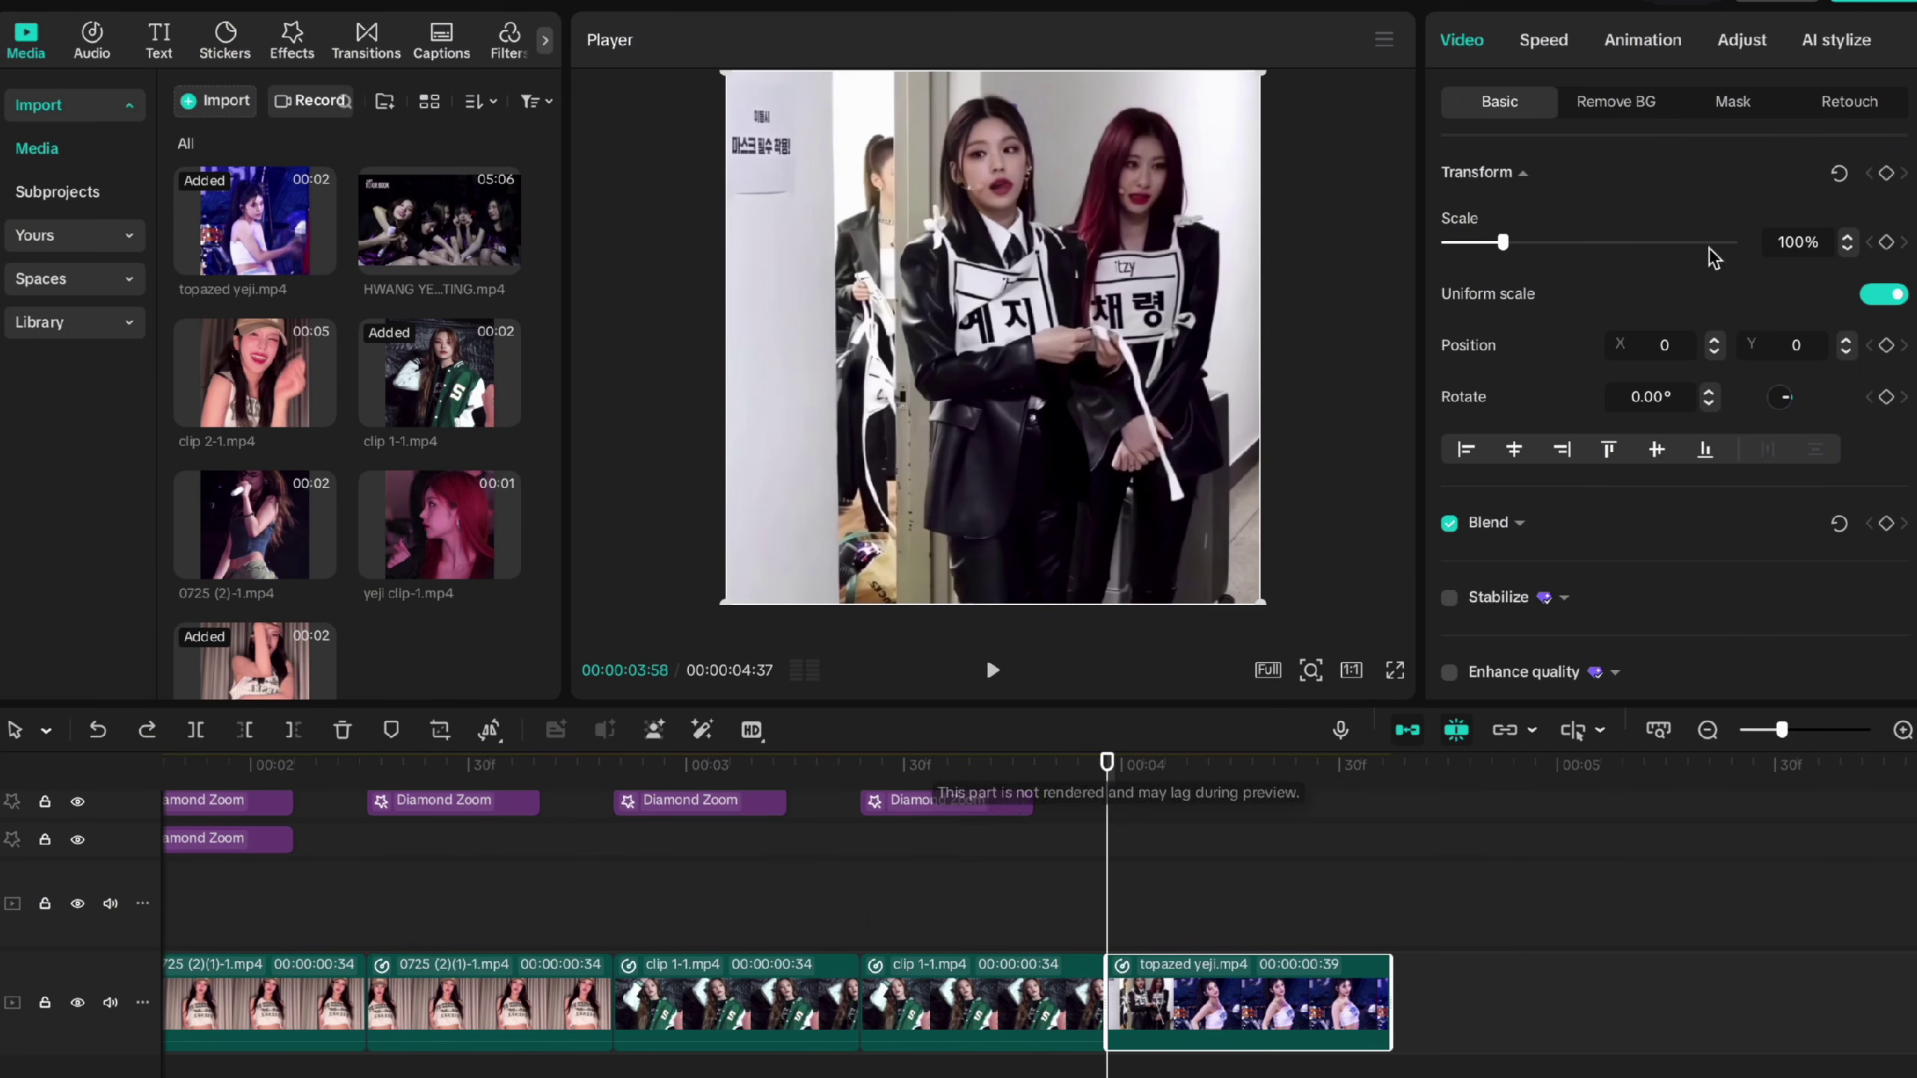
pyautogui.click(1885, 243)
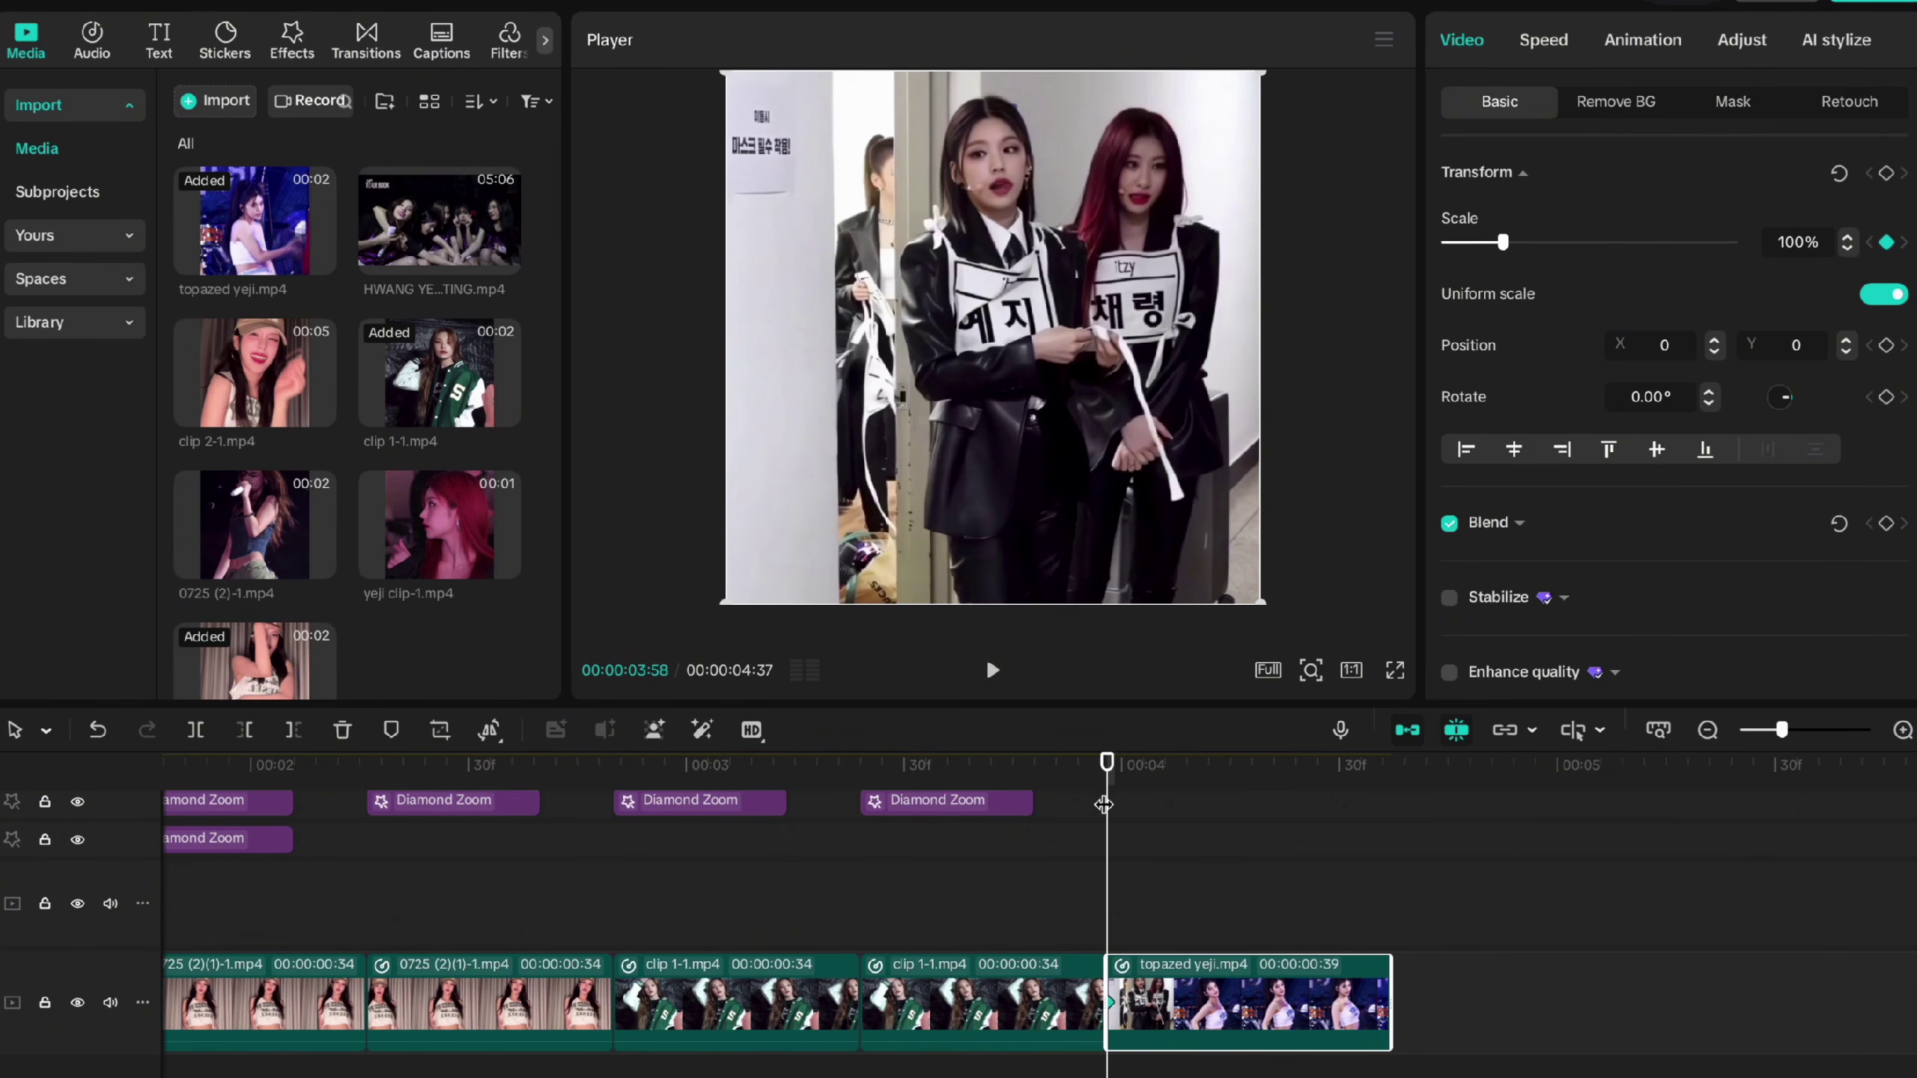
# Step: Set the topazed yeji.mp4 clip's scale to 113% at its end, 00:00:04:37, to create the closing zoom keyframe
pyautogui.moveTo(1113, 782); pyautogui.dragTo(1391, 753)
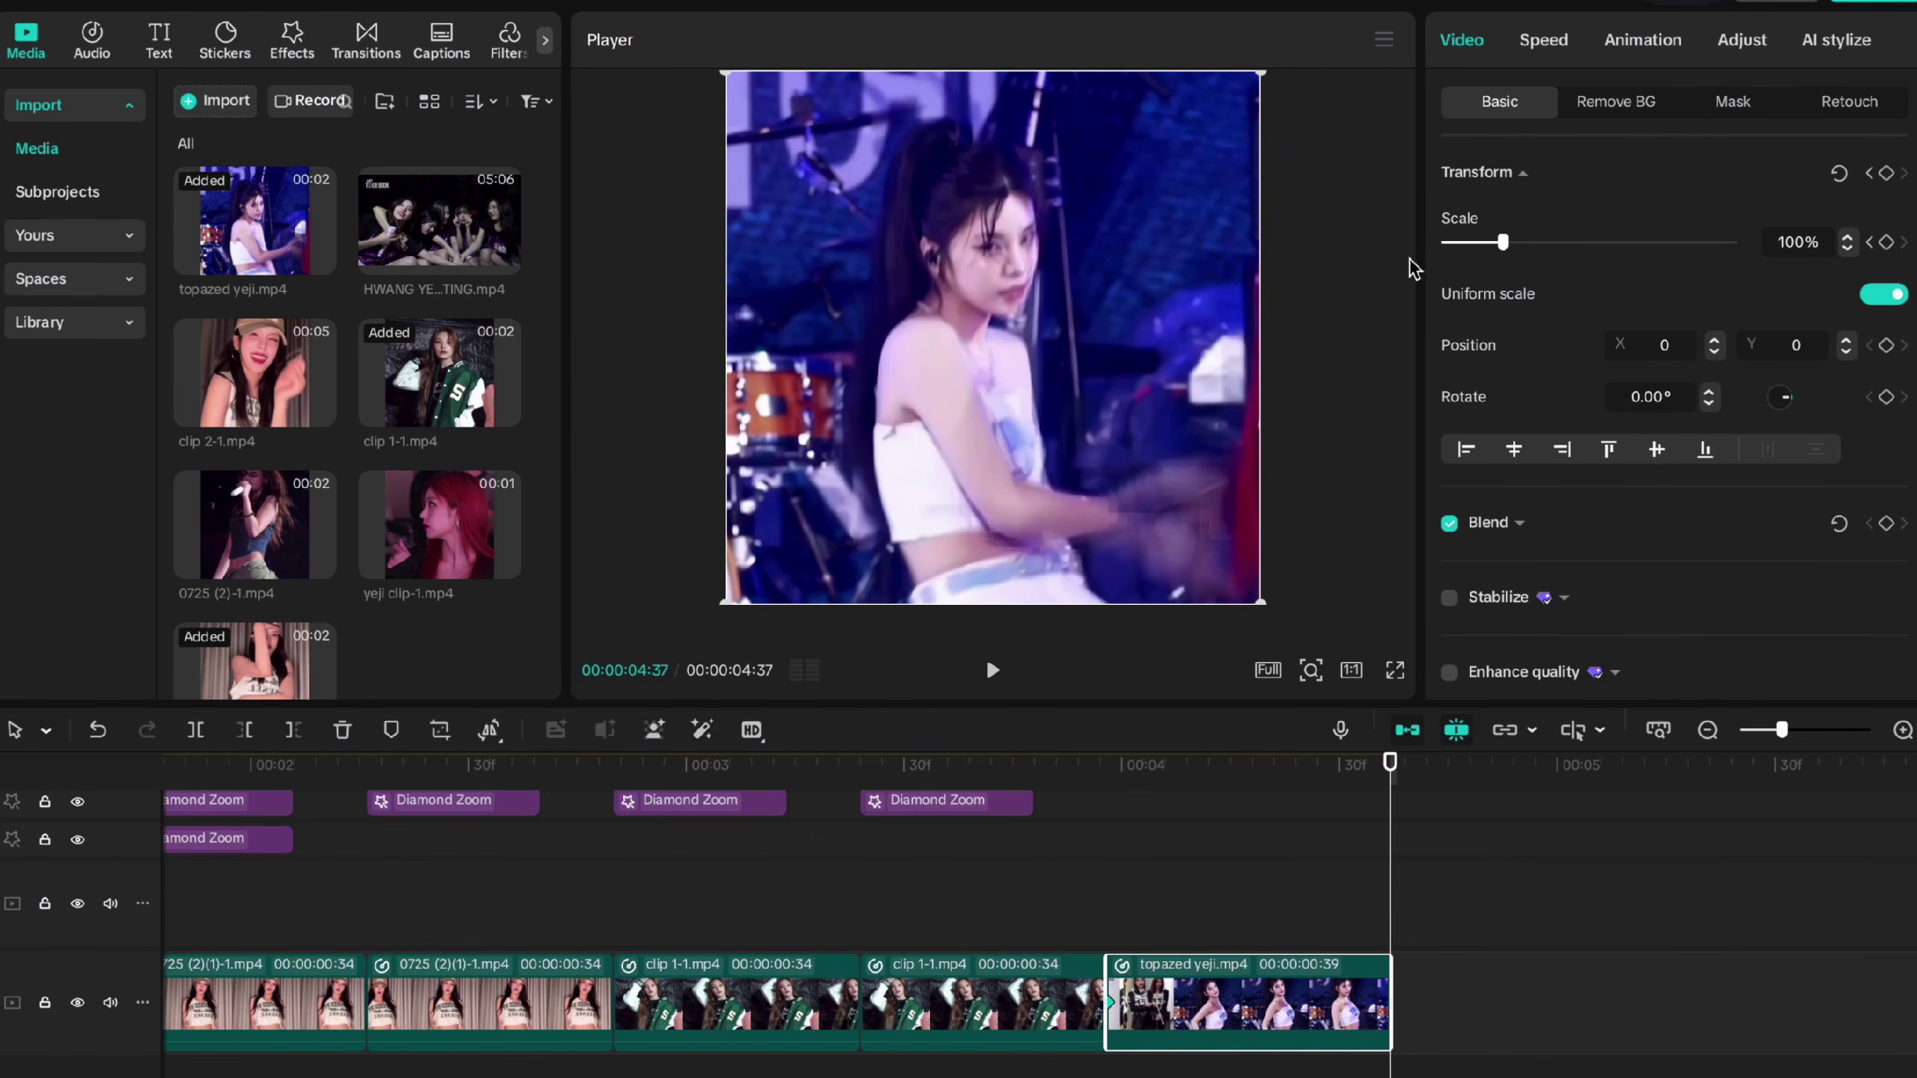
pyautogui.click(1789, 242)
pyautogui.write('1')
pyautogui.press('Return')
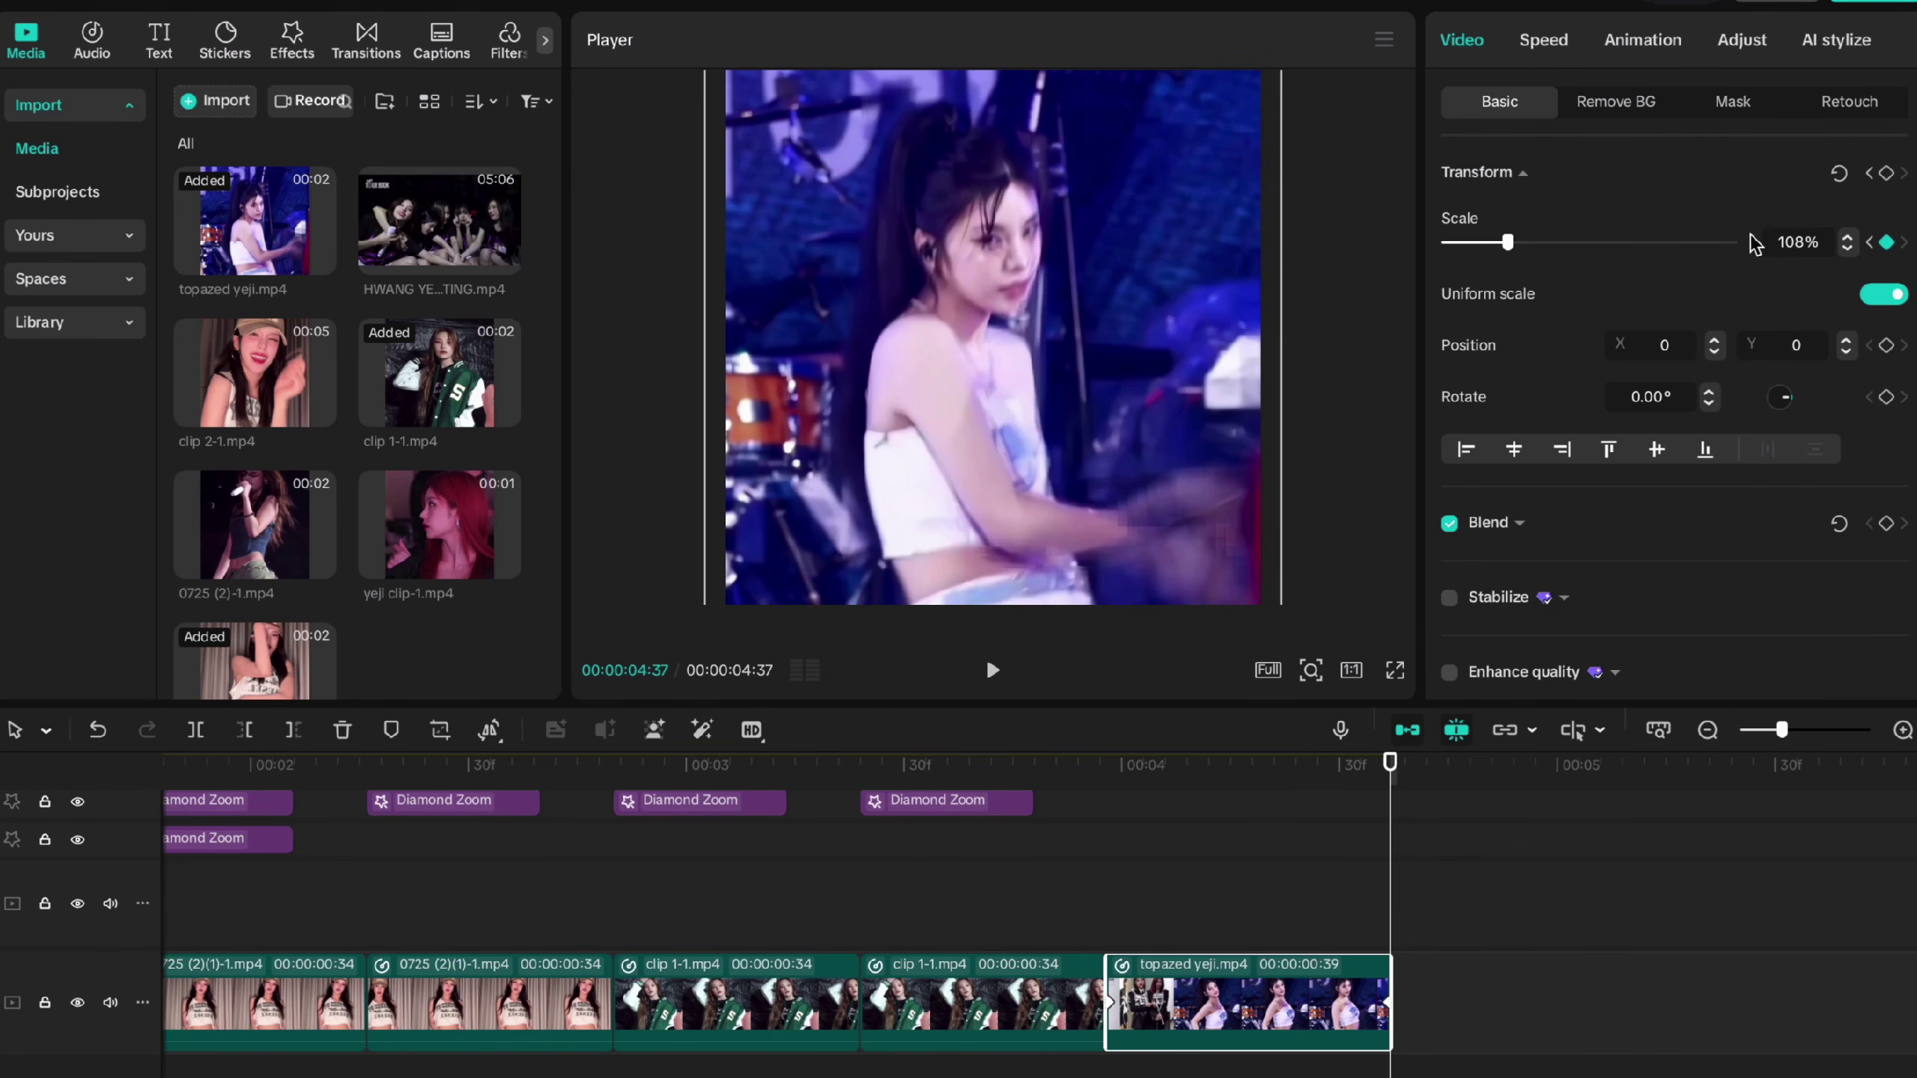
pyautogui.write('110')
pyautogui.press('Return')
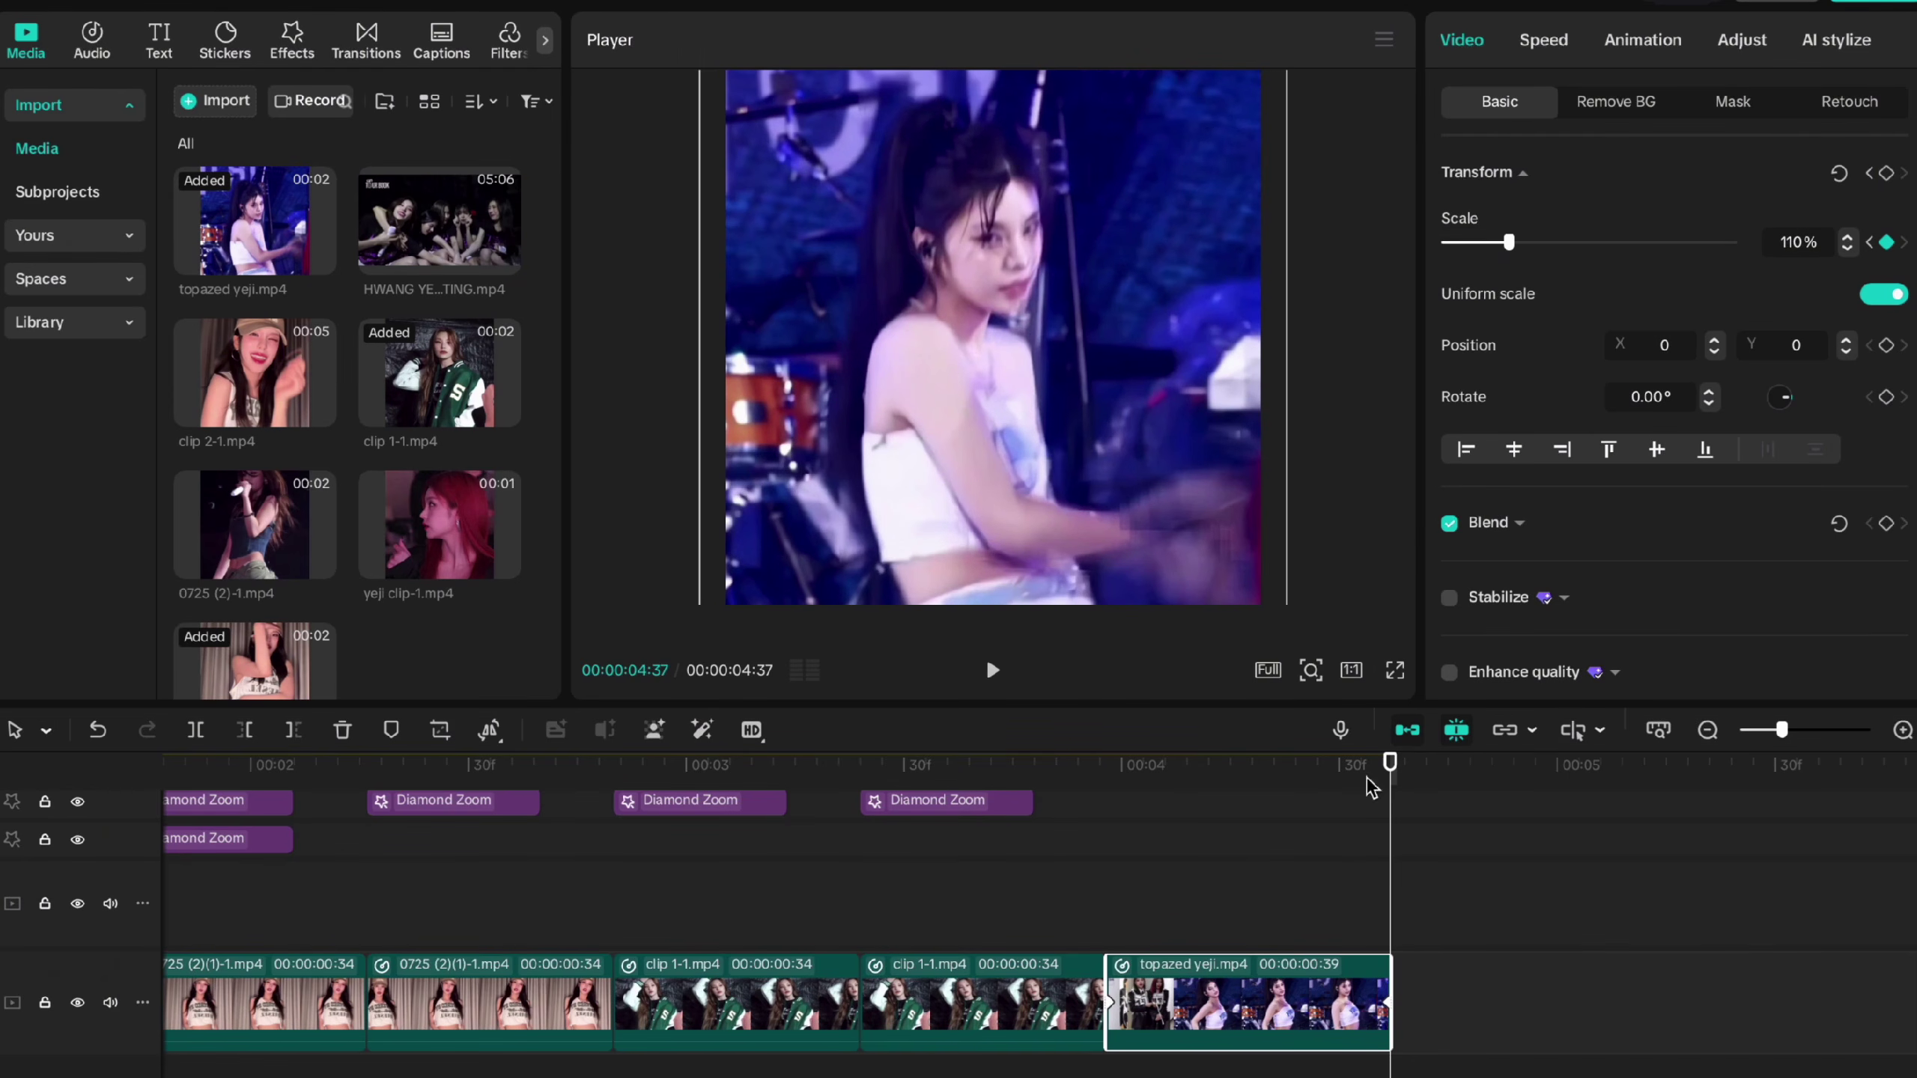
pyautogui.moveTo(1386, 772)
pyautogui.mouseDown()
pyautogui.moveTo(1207, 772)
pyautogui.moveTo(1387, 782)
pyautogui.mouseUp()
pyautogui.moveTo(1510, 243); pyautogui.dragTo(1513, 246)
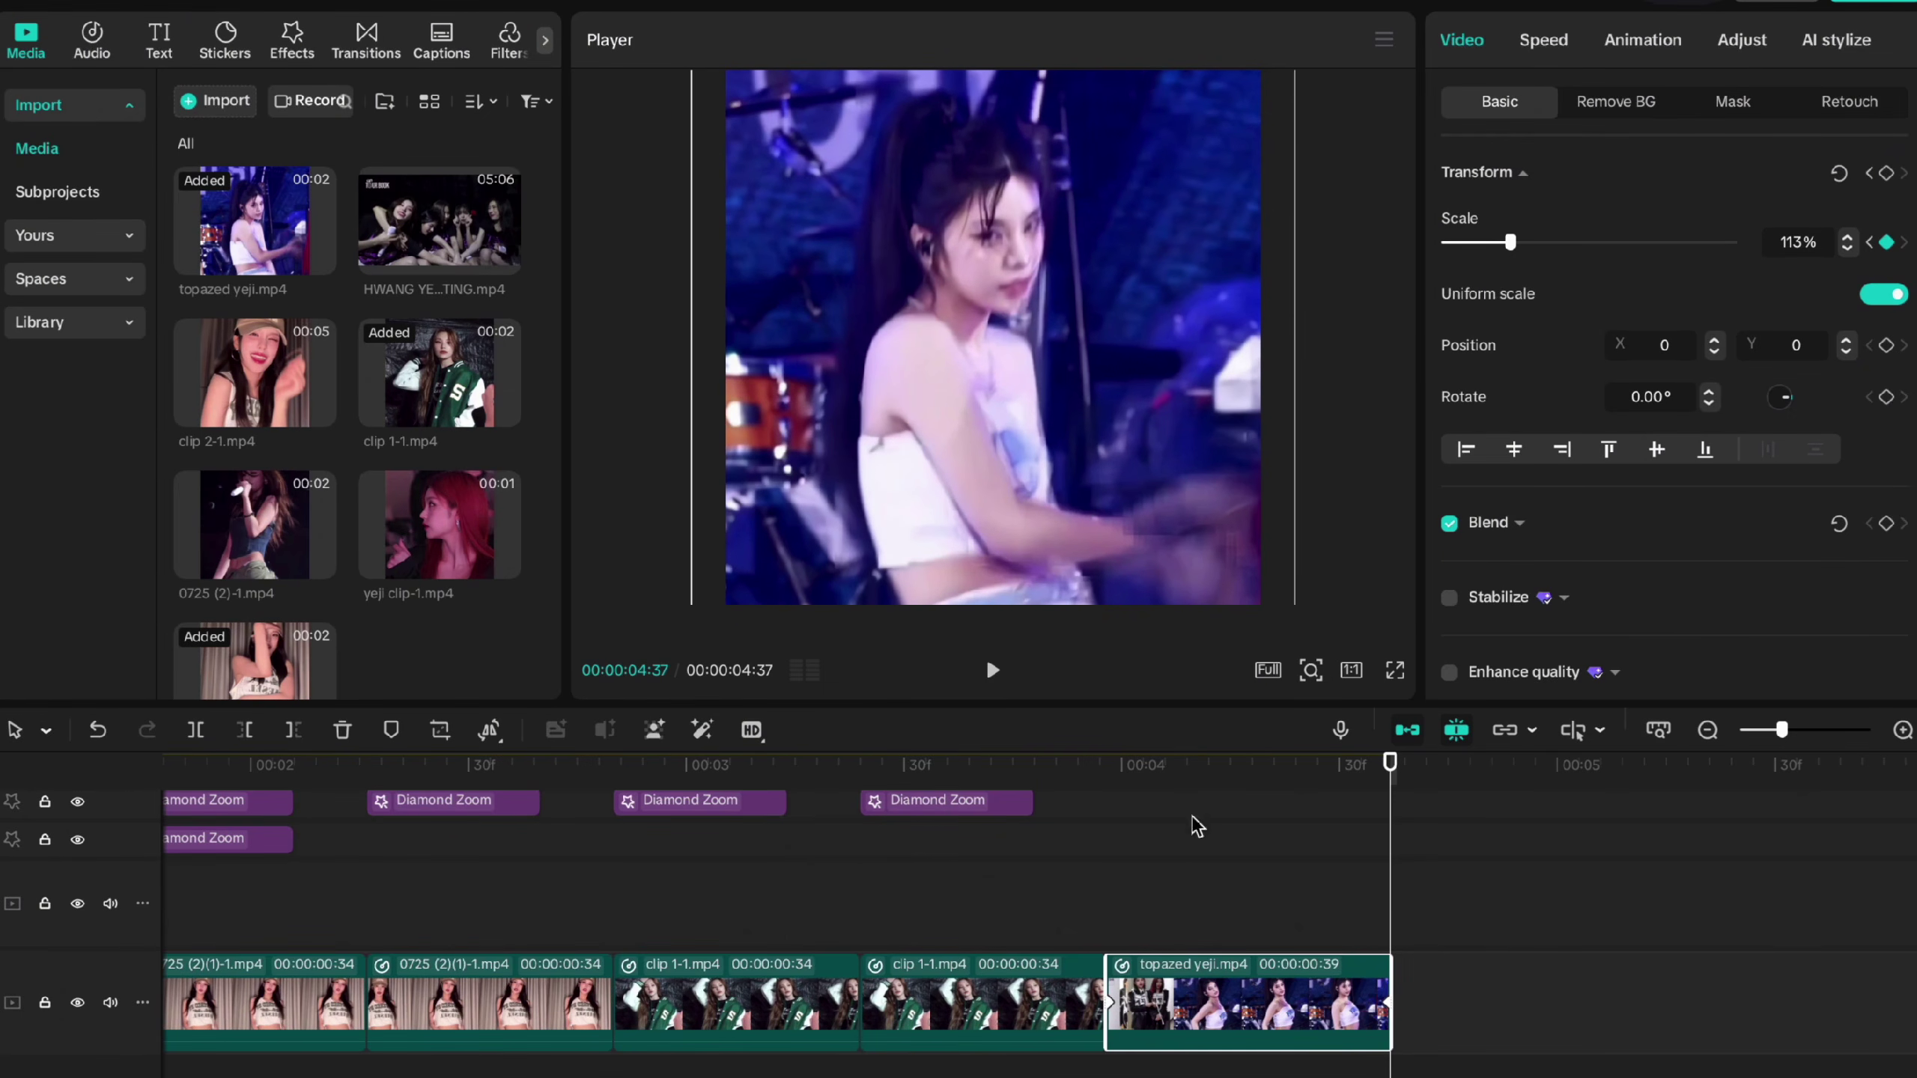
# Step: Inspect the scale keyframes on the last clip 1-1.mp4, then scrub forward into the topazed yeji.mp4 clip
pyautogui.click(1177, 878)
pyautogui.click(1019, 879)
pyautogui.click(953, 1006)
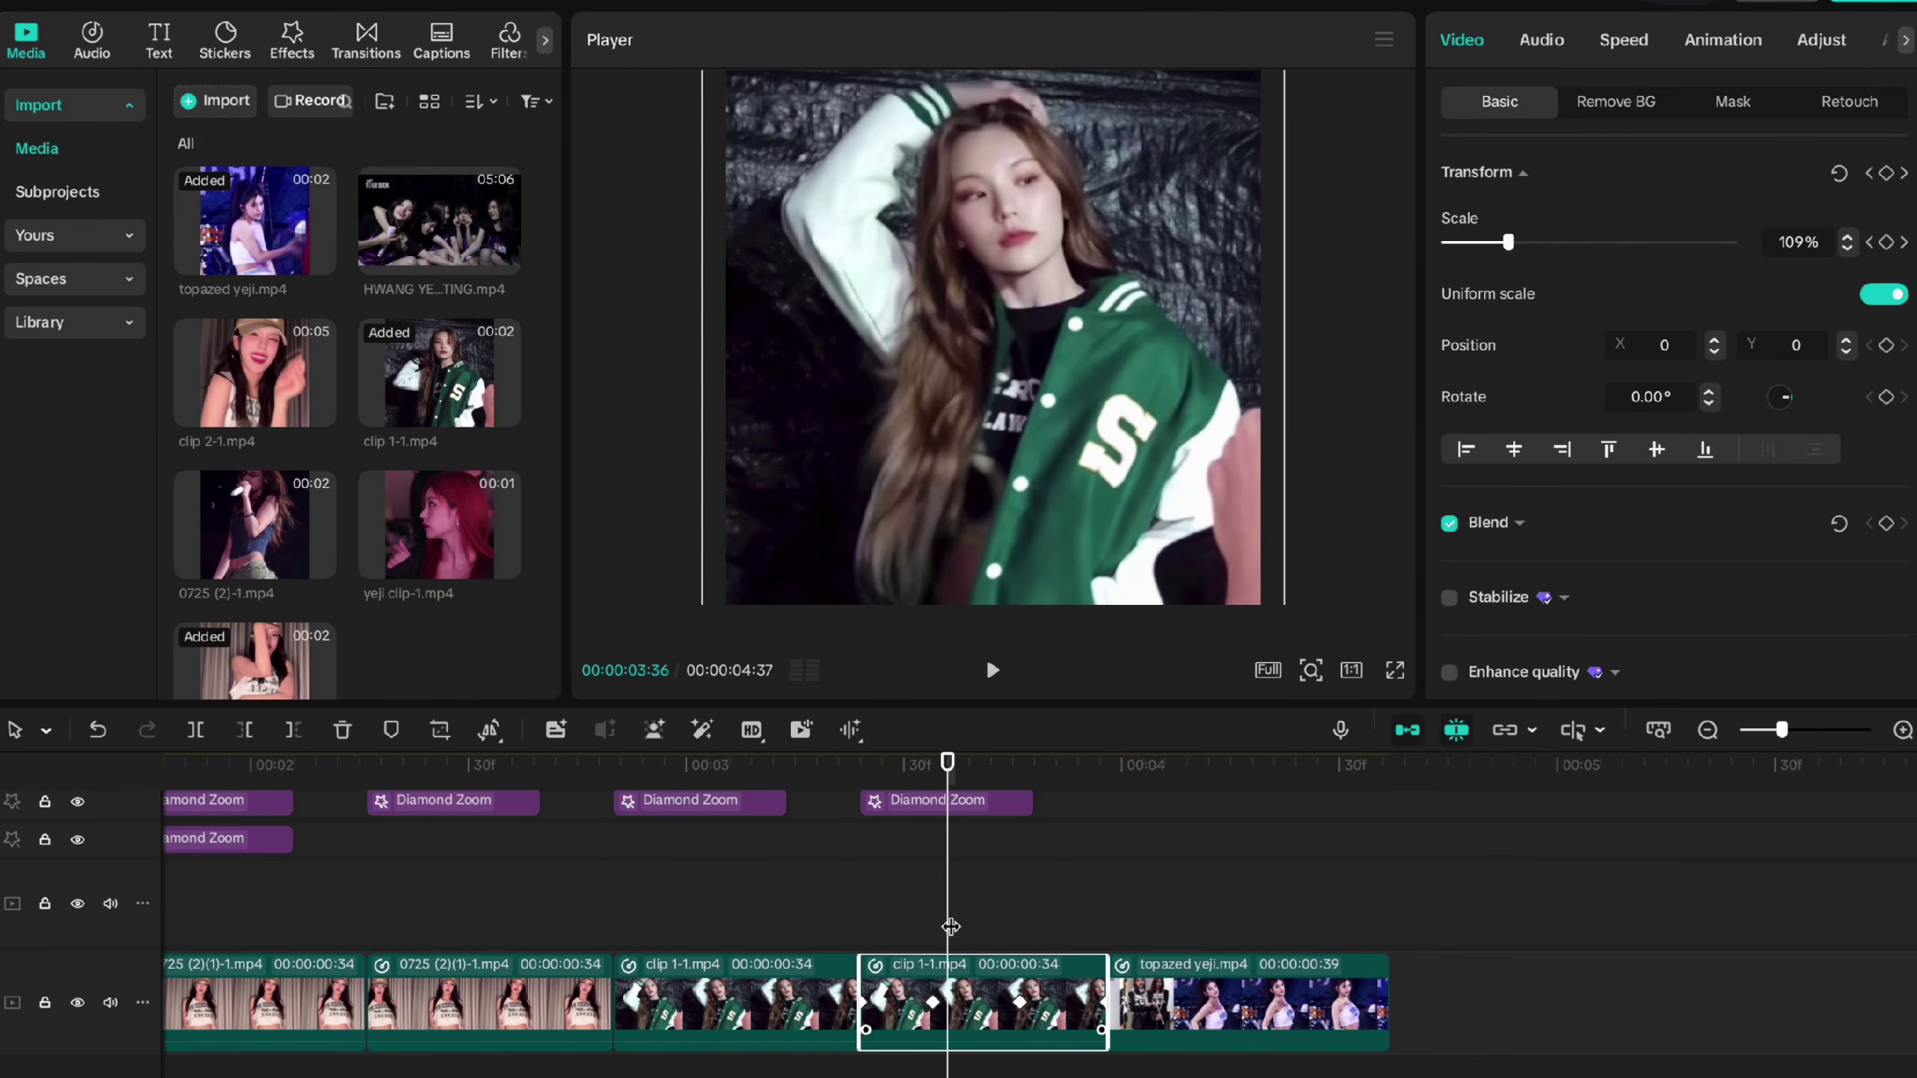
pyautogui.moveTo(1029, 921); pyautogui.dragTo(1264, 927)
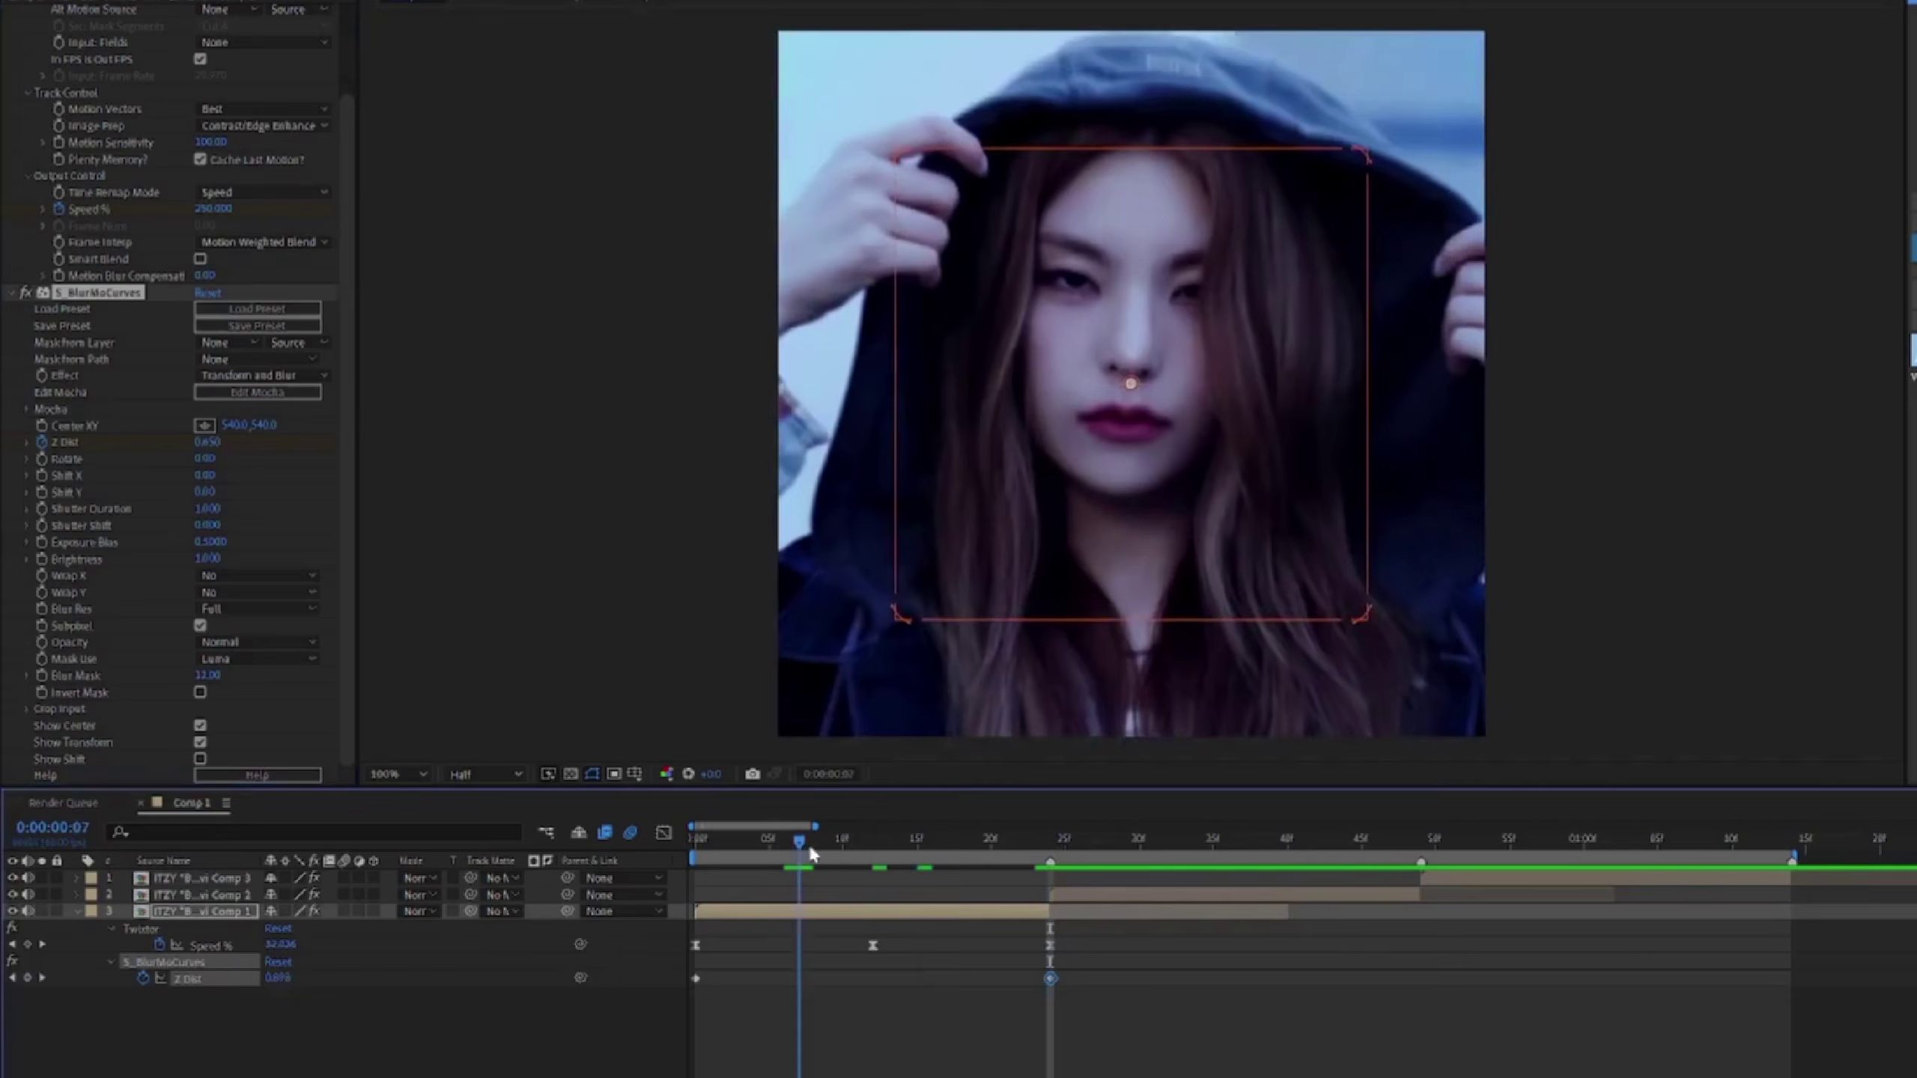
# Step: In After Effects, apply Easy Ease to both S_BlurMoCurves Z Dist keyframes and show them in the Graph Editor
pyautogui.click(867, 849)
pyautogui.moveTo(672, 977); pyautogui.dragTo(1054, 979)
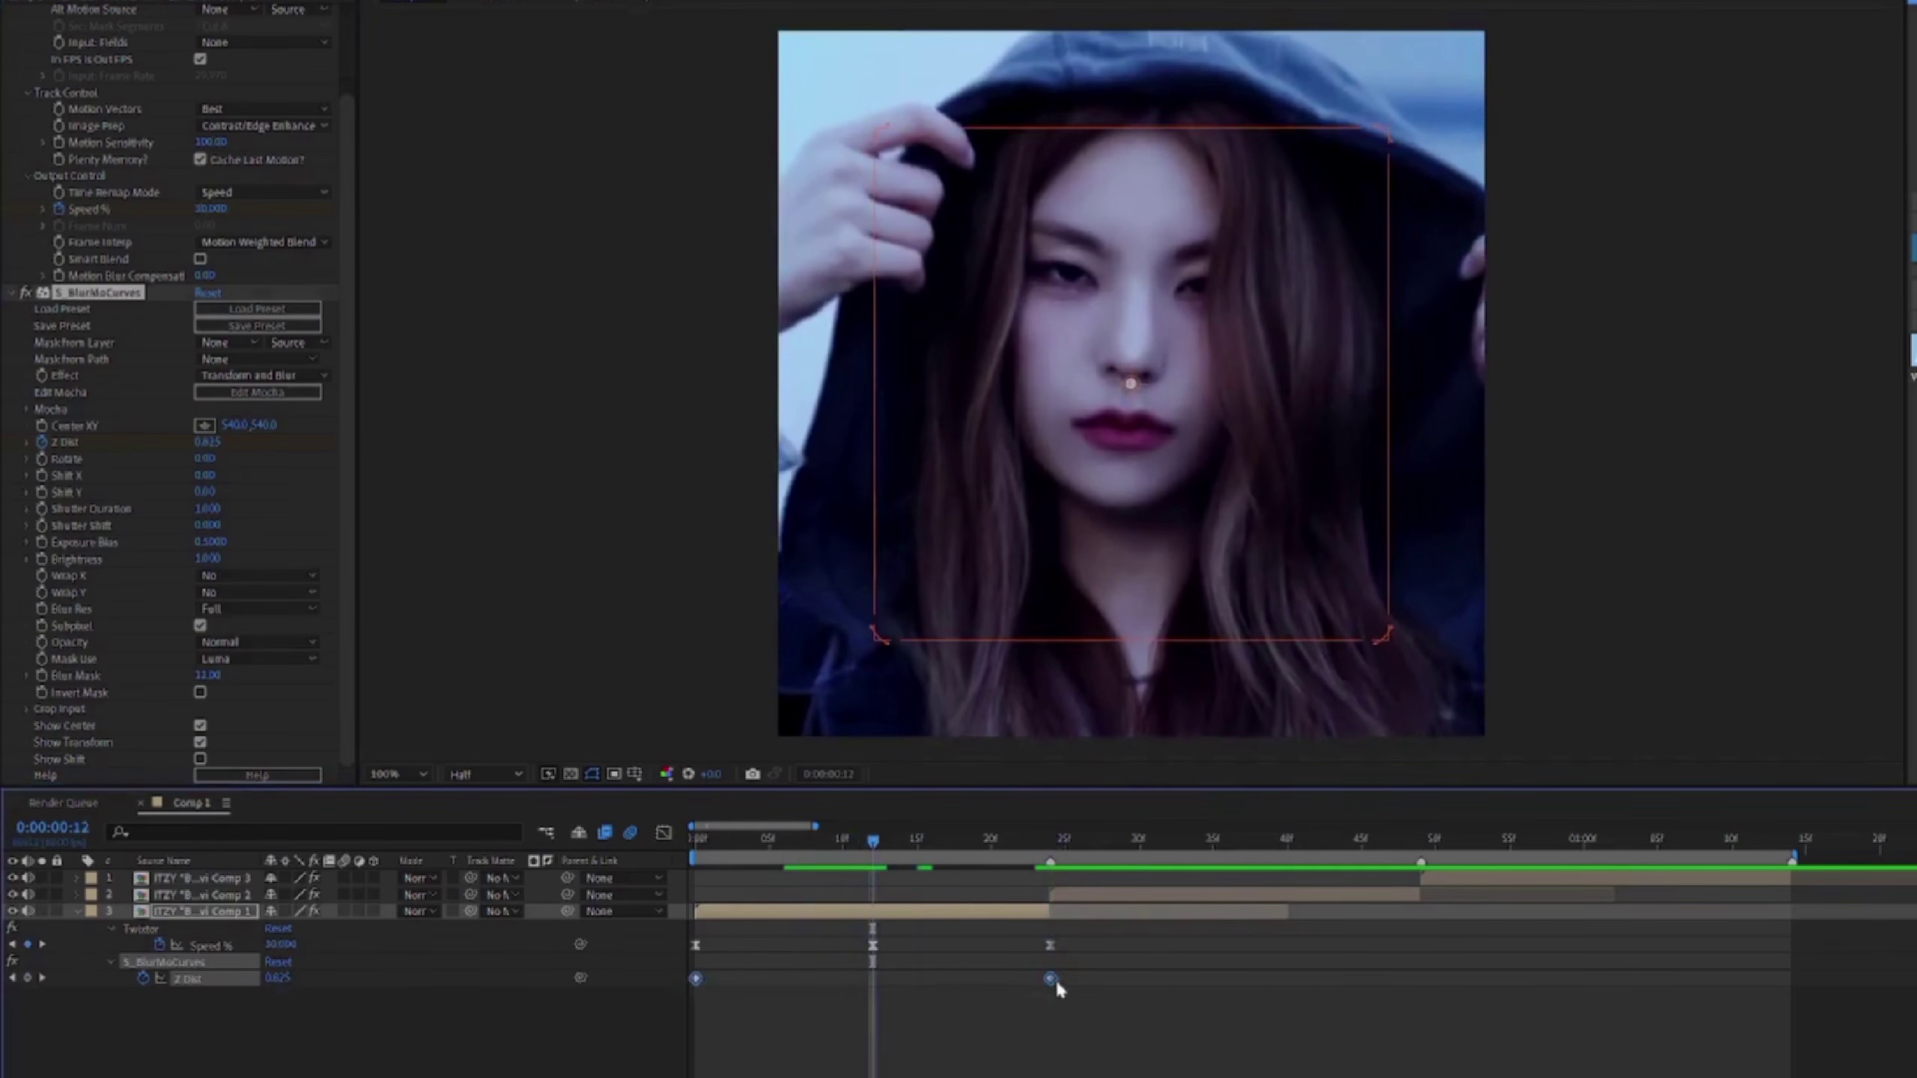
pyautogui.rightClick(1055, 978)
pyautogui.moveTo(1252, 967)
pyautogui.click(1383, 1035)
pyautogui.click(663, 832)
pyautogui.click(840, 1011)
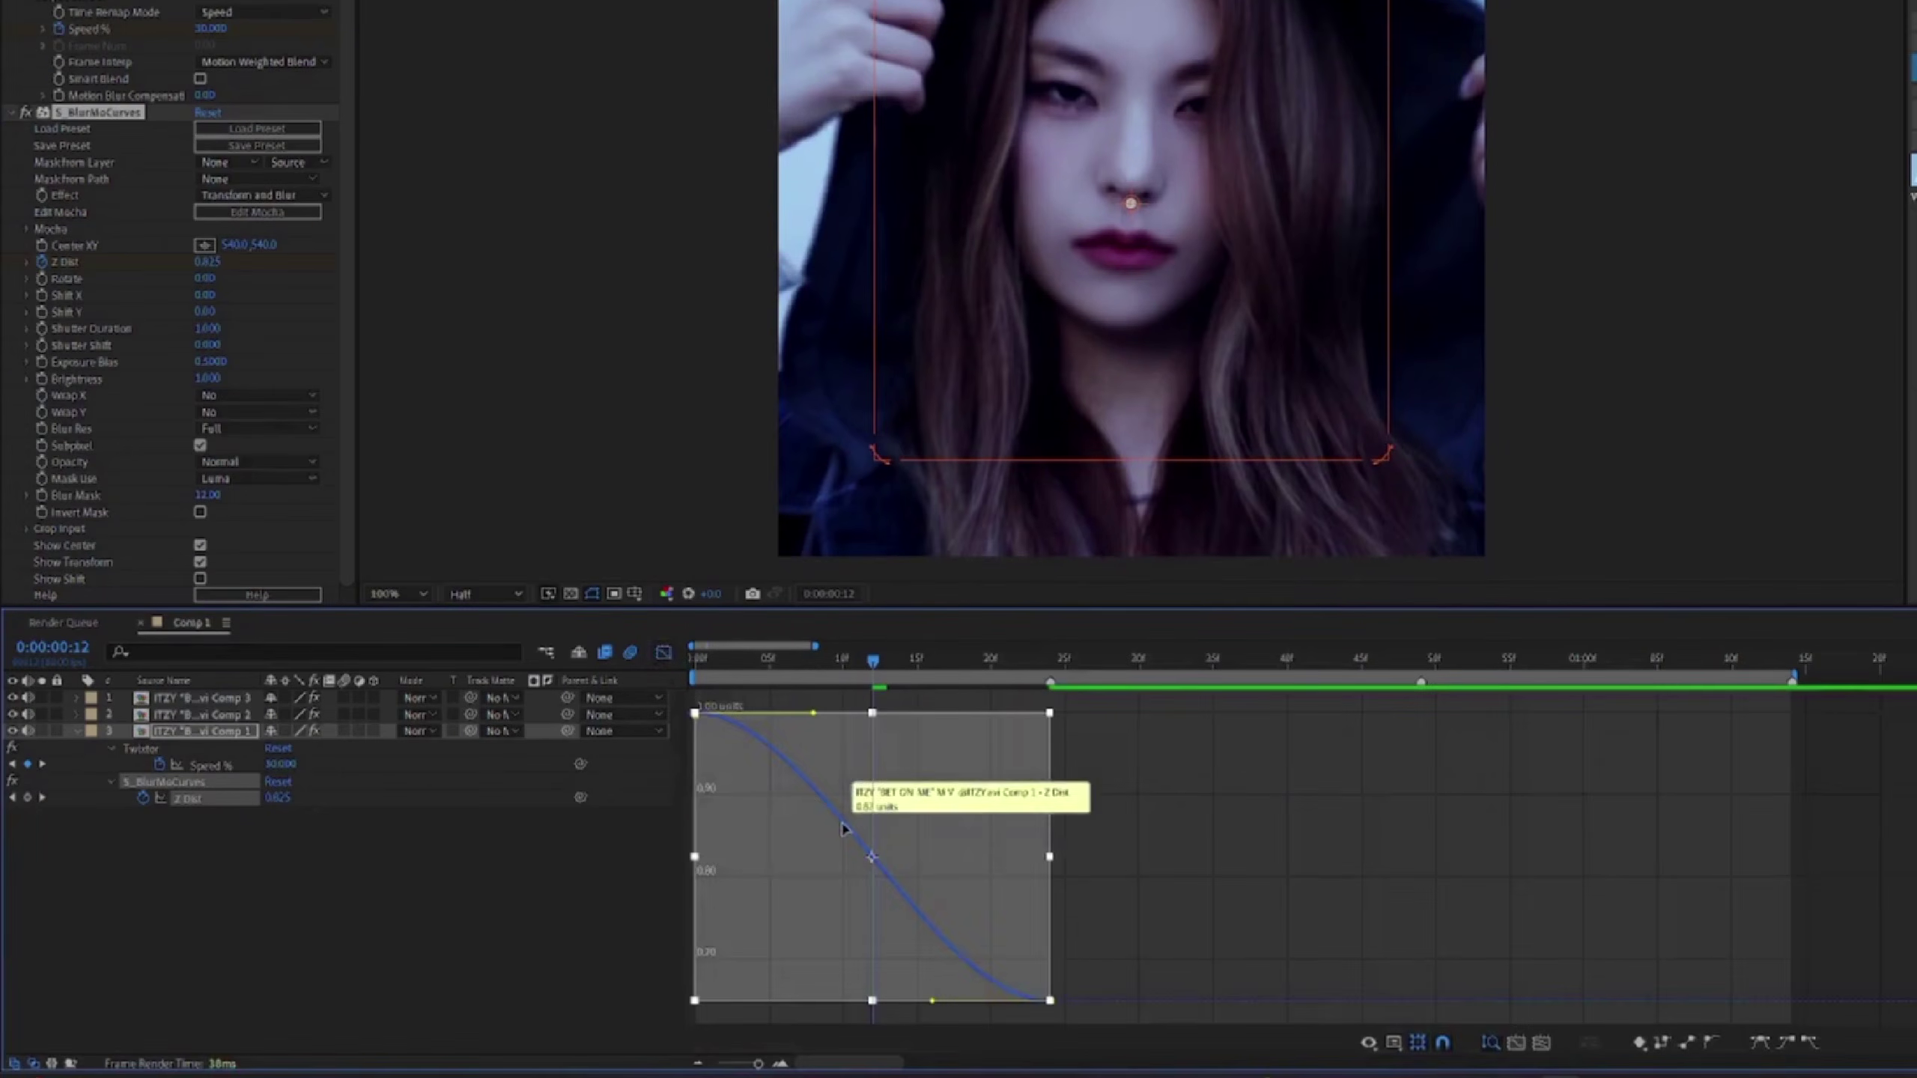
# Step: Shape the Z Dist curve with a steep start and end and a flatter middle, close the graph and preview the composition
pyautogui.moveTo(813, 712); pyautogui.dragTo(659, 869)
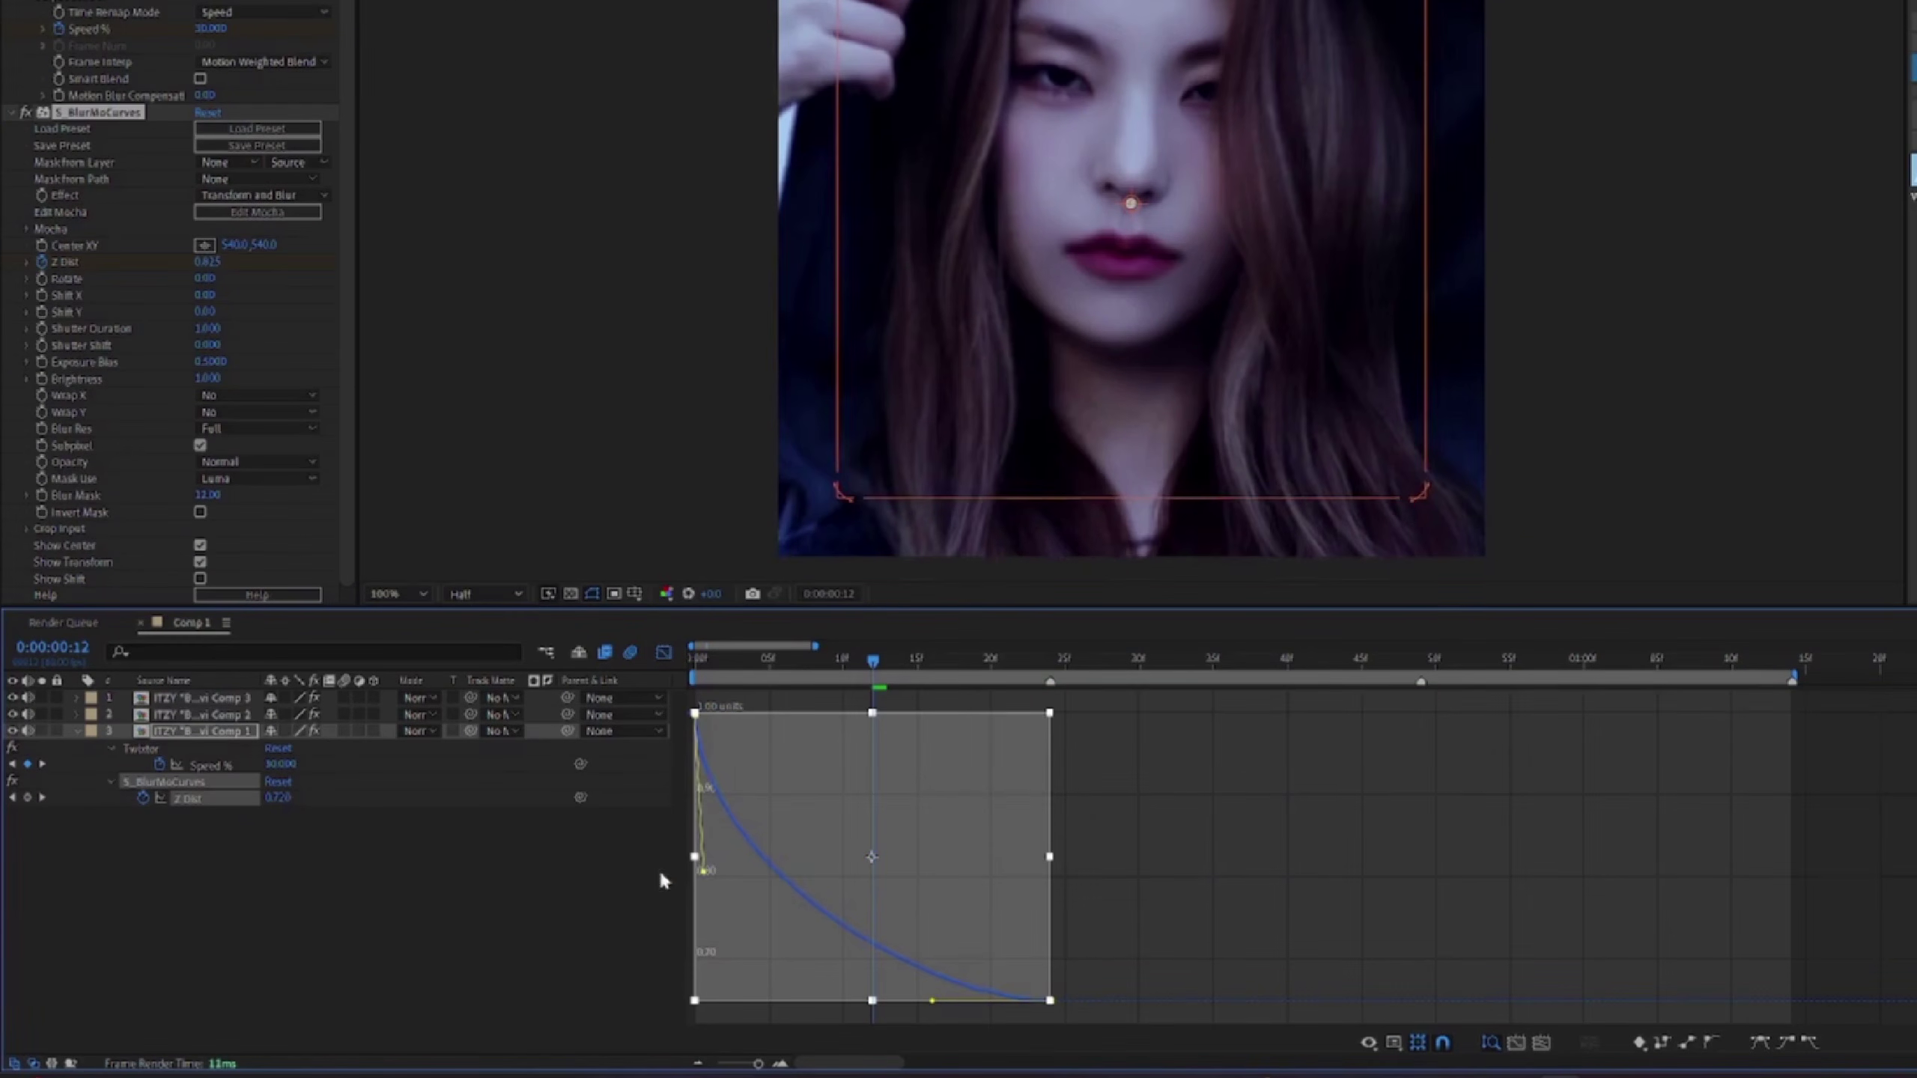
pyautogui.moveTo(933, 1003); pyautogui.dragTo(1166, 823)
pyautogui.hotkey('shift', 'F3')
pyautogui.press('space')
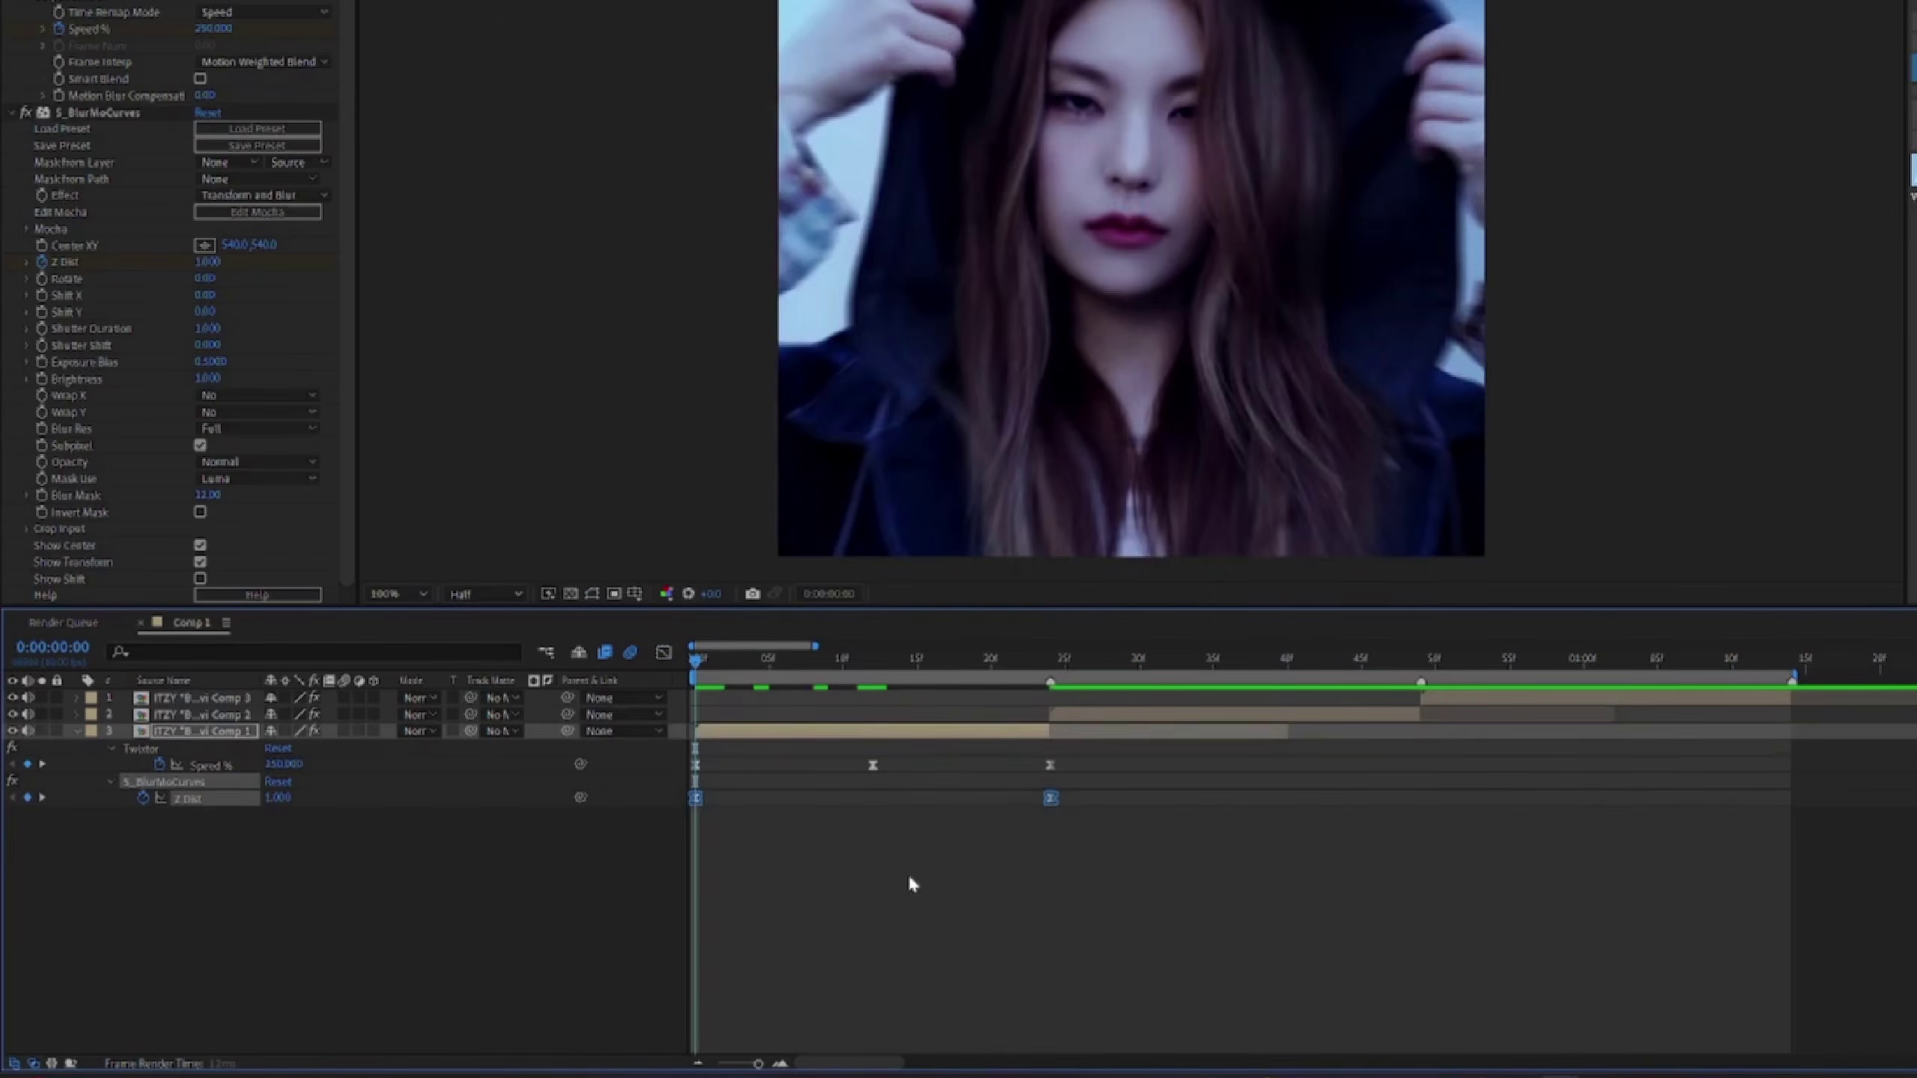
pyautogui.press('space')
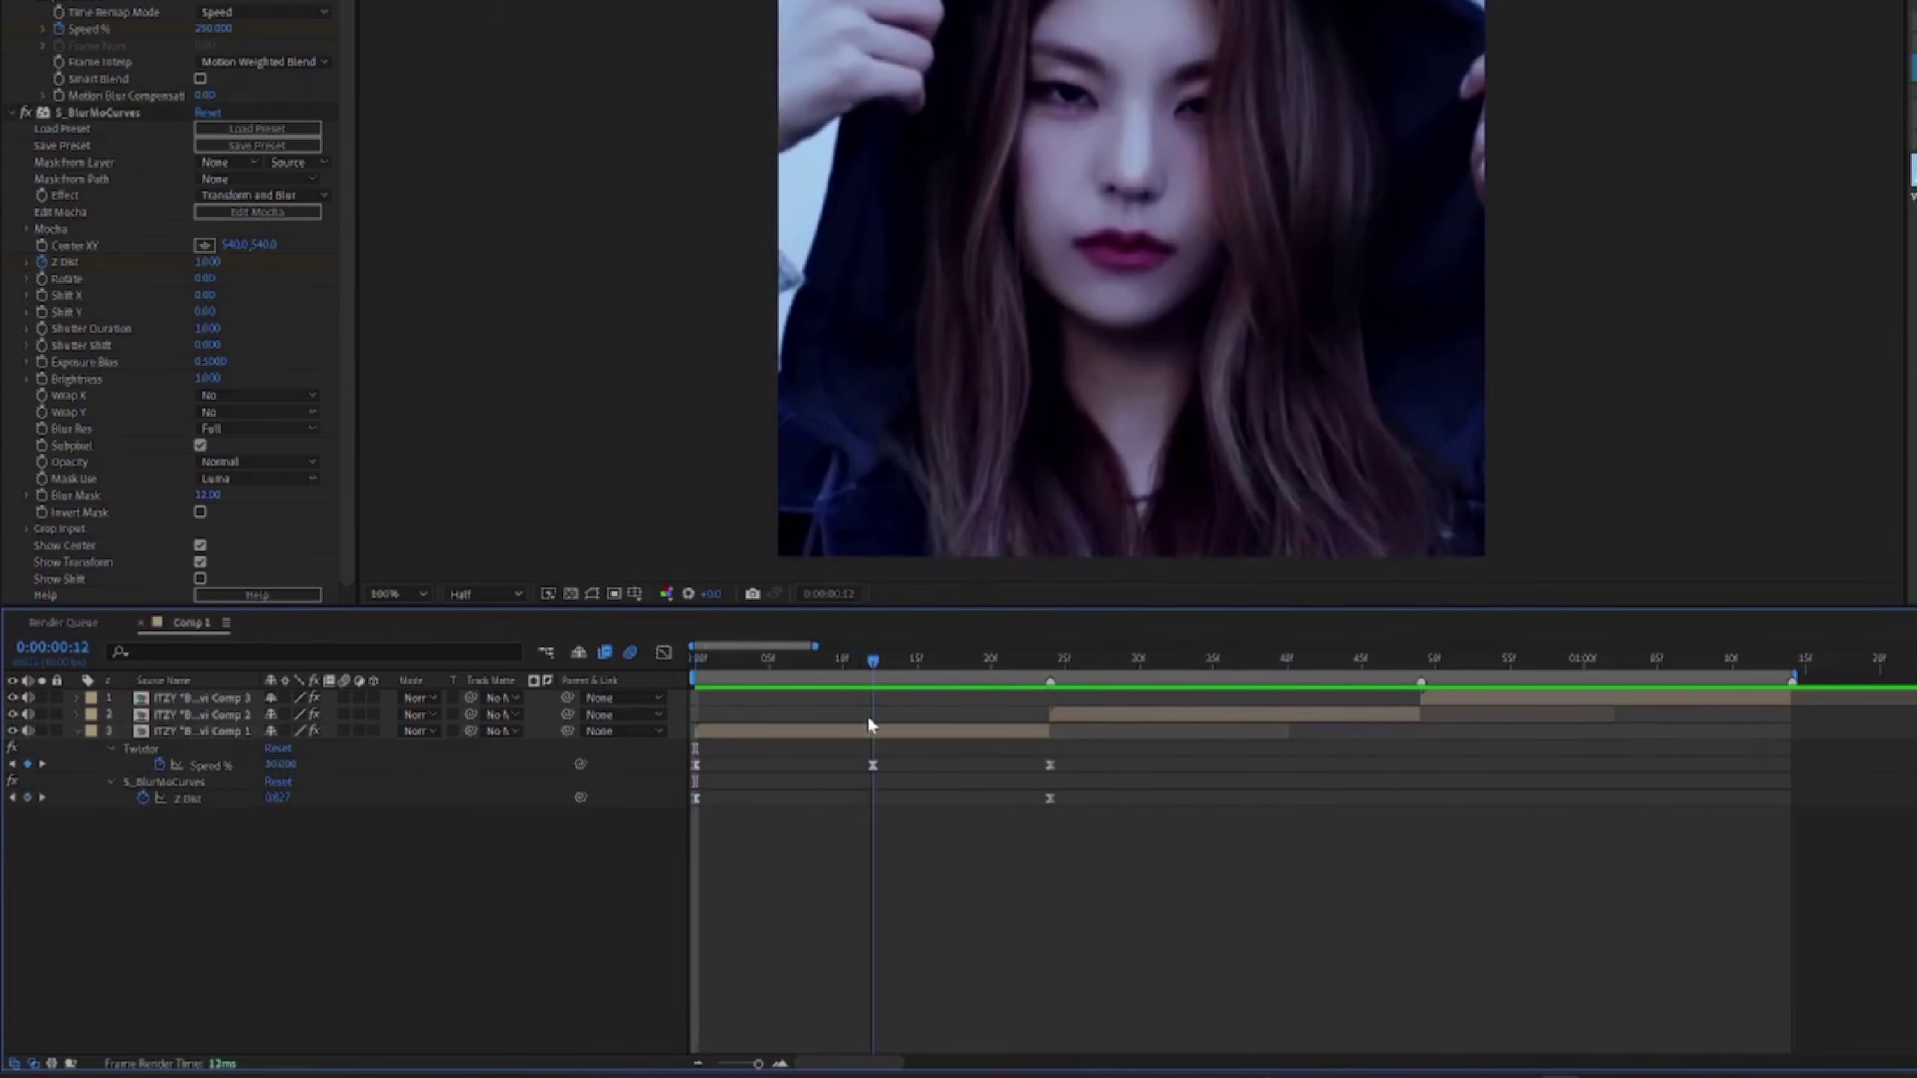
# Step: Copy the S_BlurMoCurves Z Dist keyframes from layer 3 and paste them onto layer 2 at 0:00:00:24
pyautogui.moveTo(667, 786); pyautogui.dragTo(1065, 821)
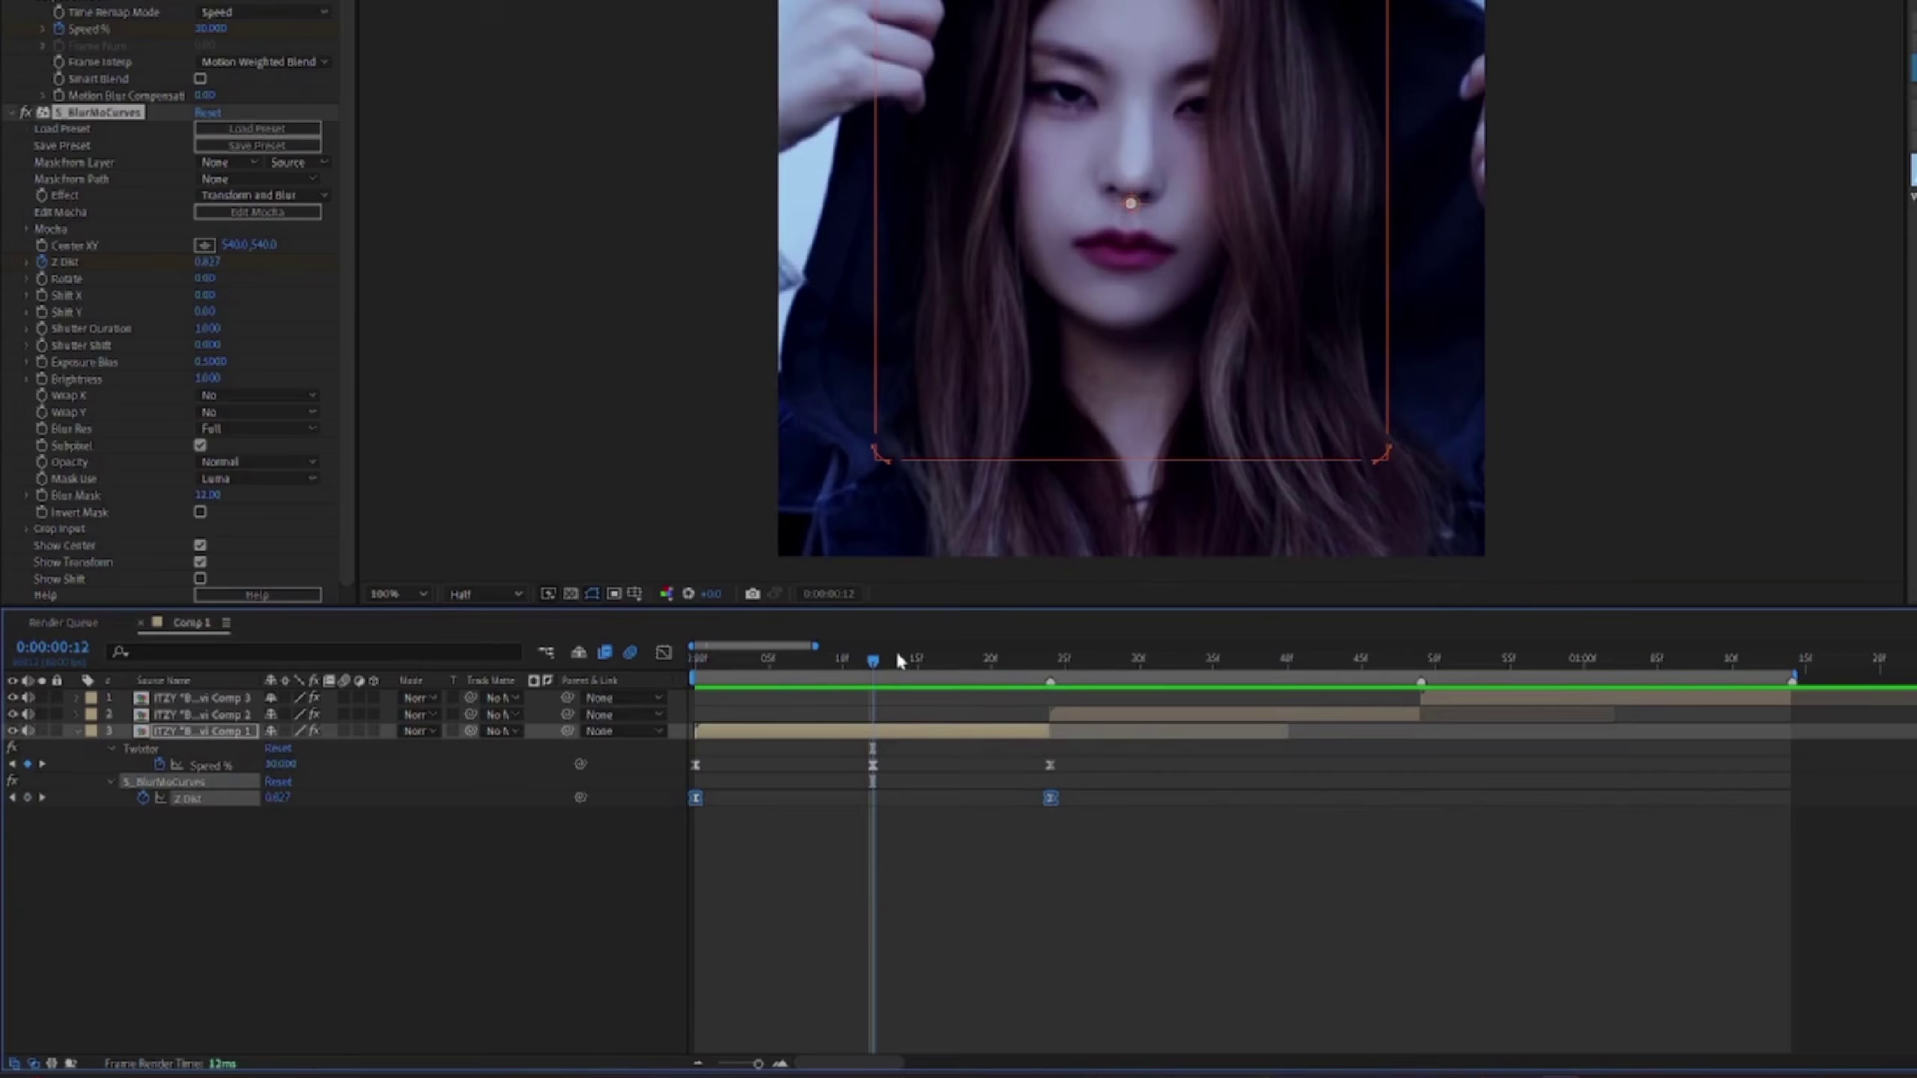
pyautogui.moveTo(897, 661); pyautogui.dragTo(1050, 658)
pyautogui.click(1069, 715)
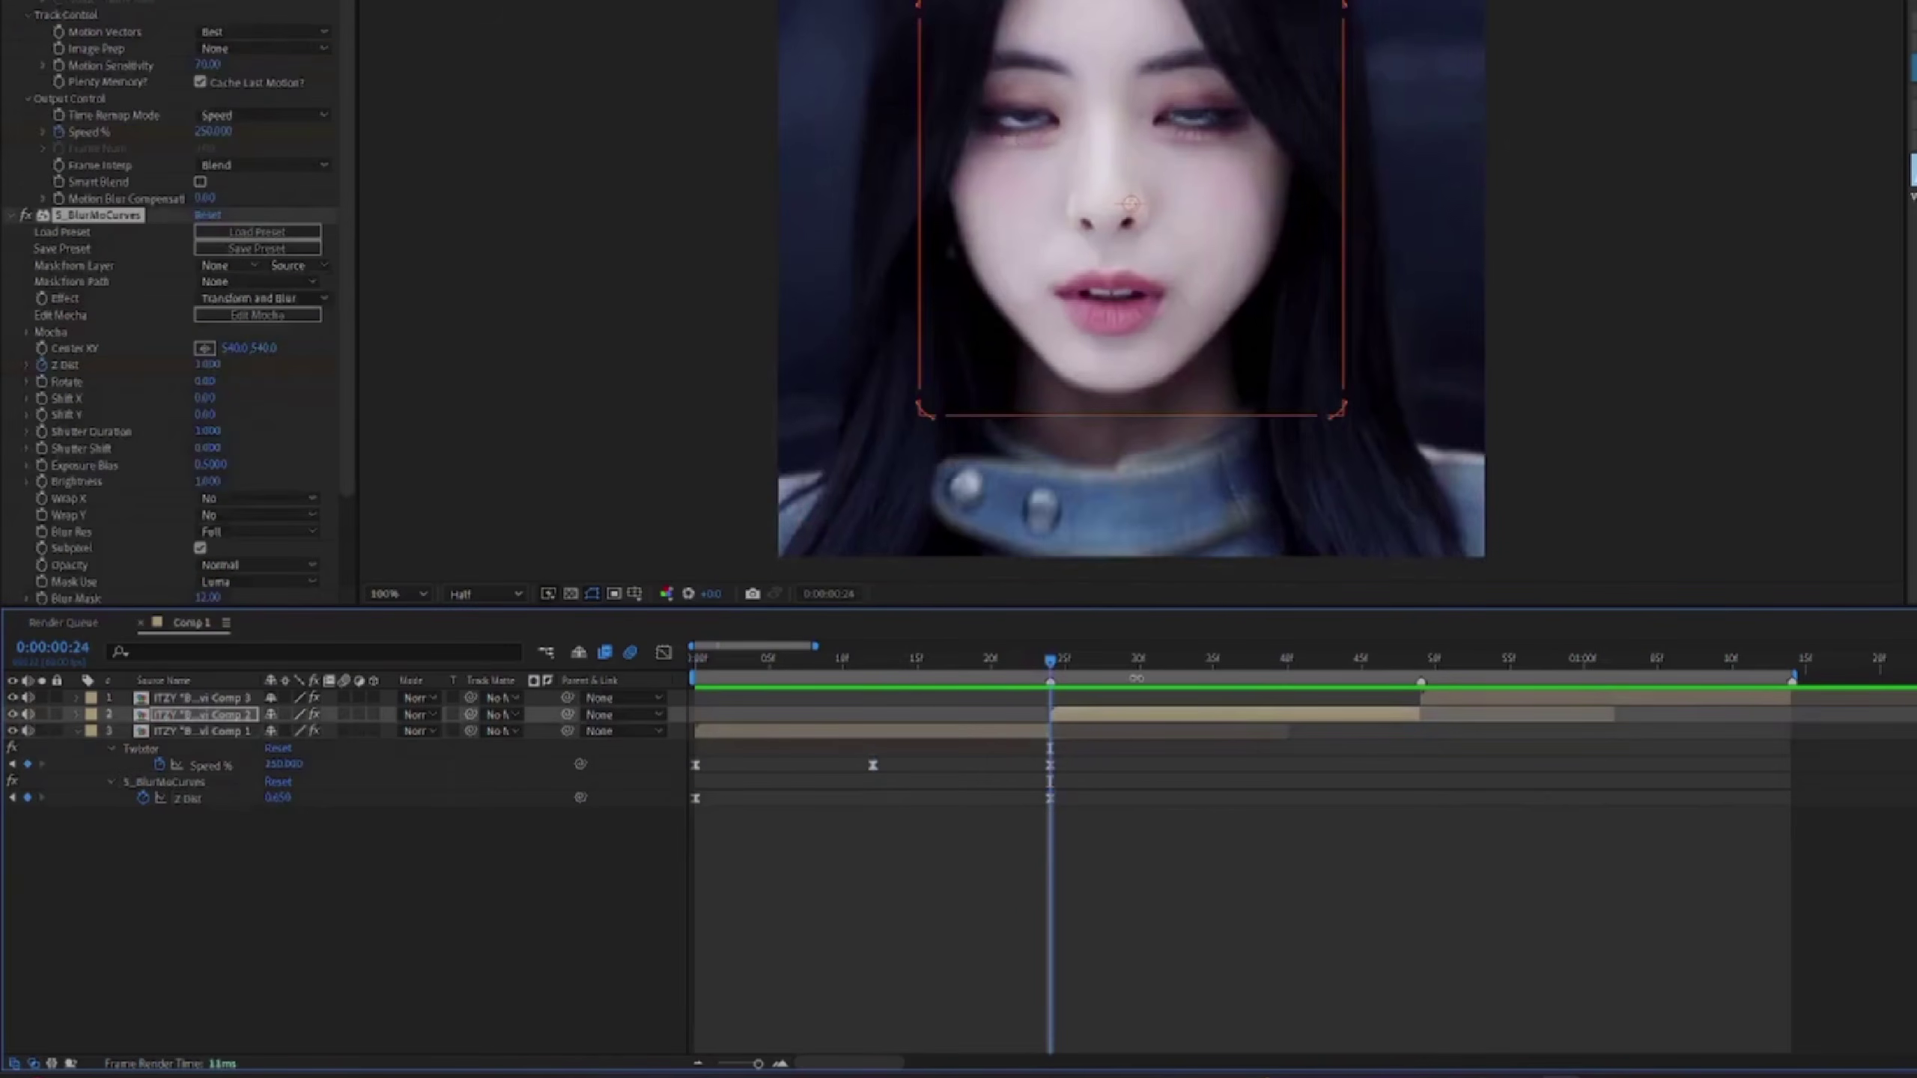
pyautogui.hotkey('ctrl', 'v')
pyautogui.click(1418, 654)
pyautogui.press('u')
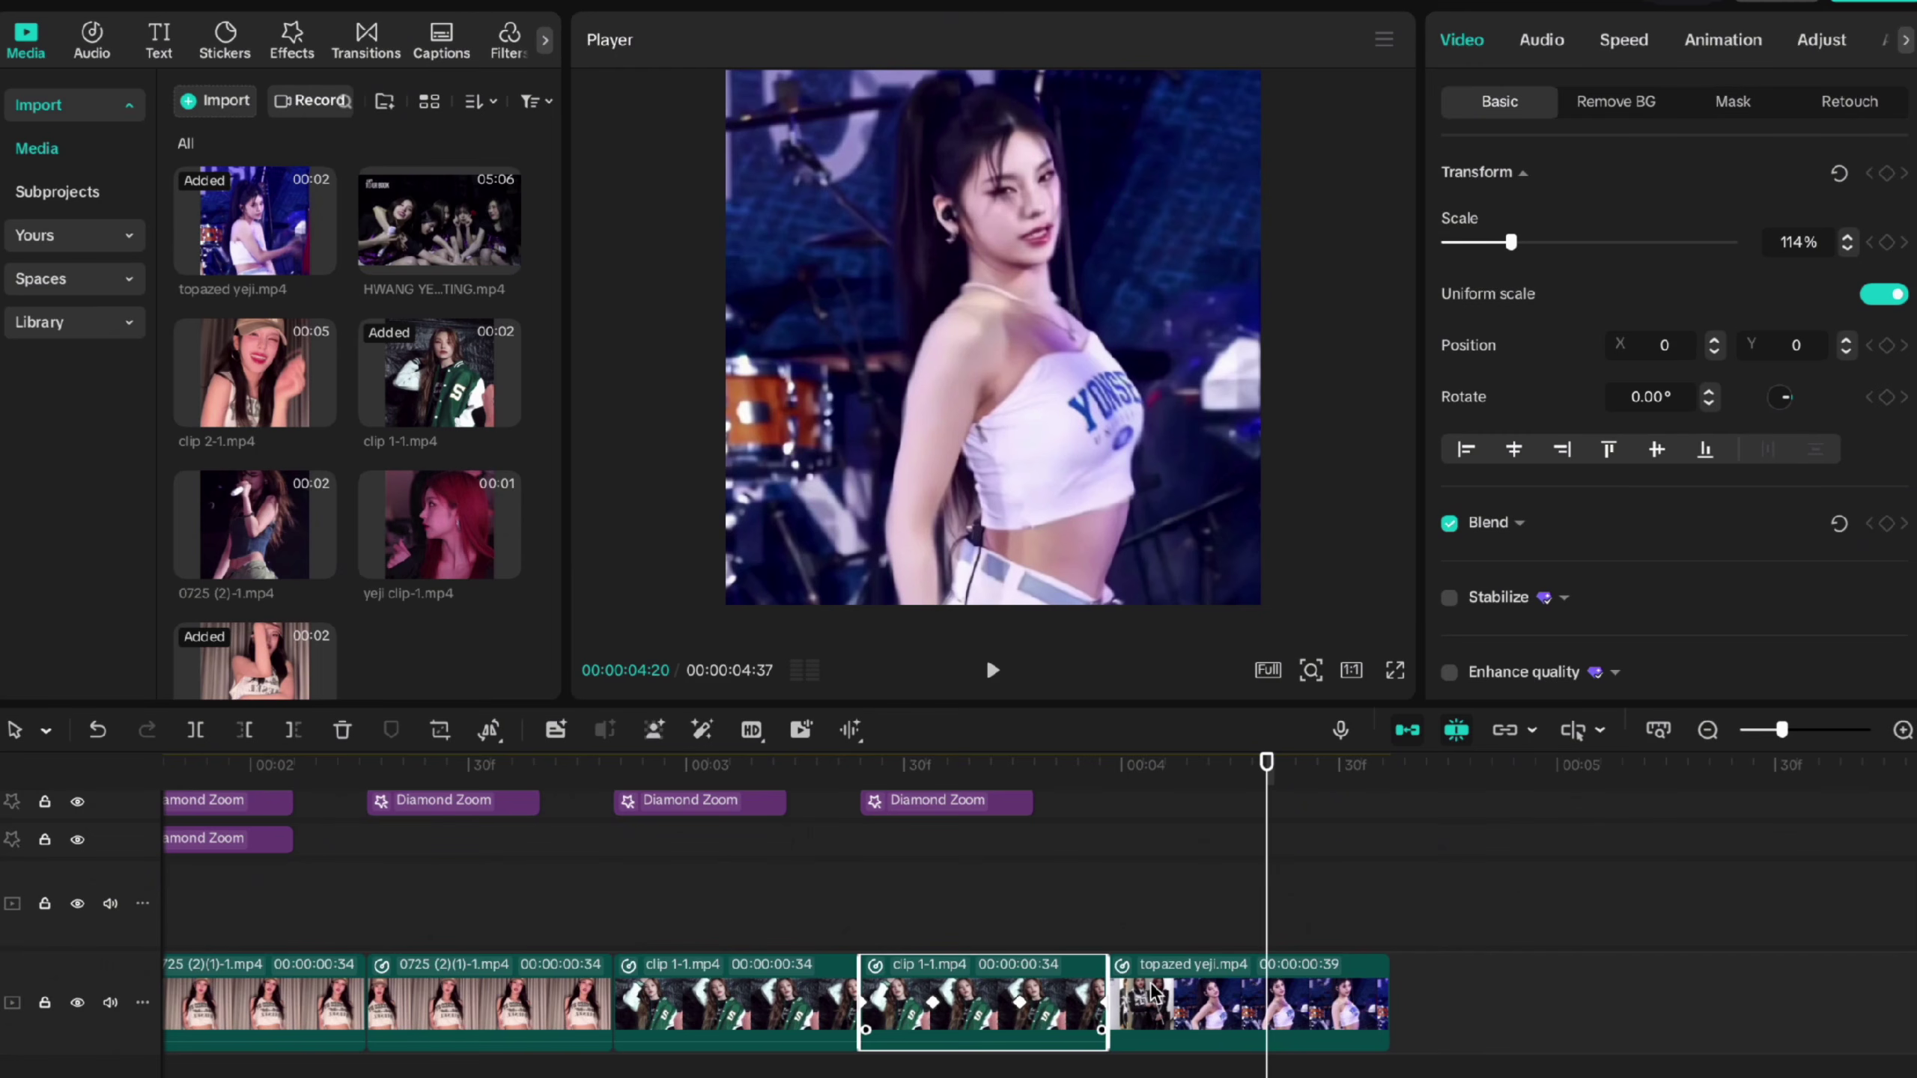
# Step: Switch to CapCut and move the topazed yeji.mp4 clip's later scale keyframe to the very end of the clip
pyautogui.click(1243, 985)
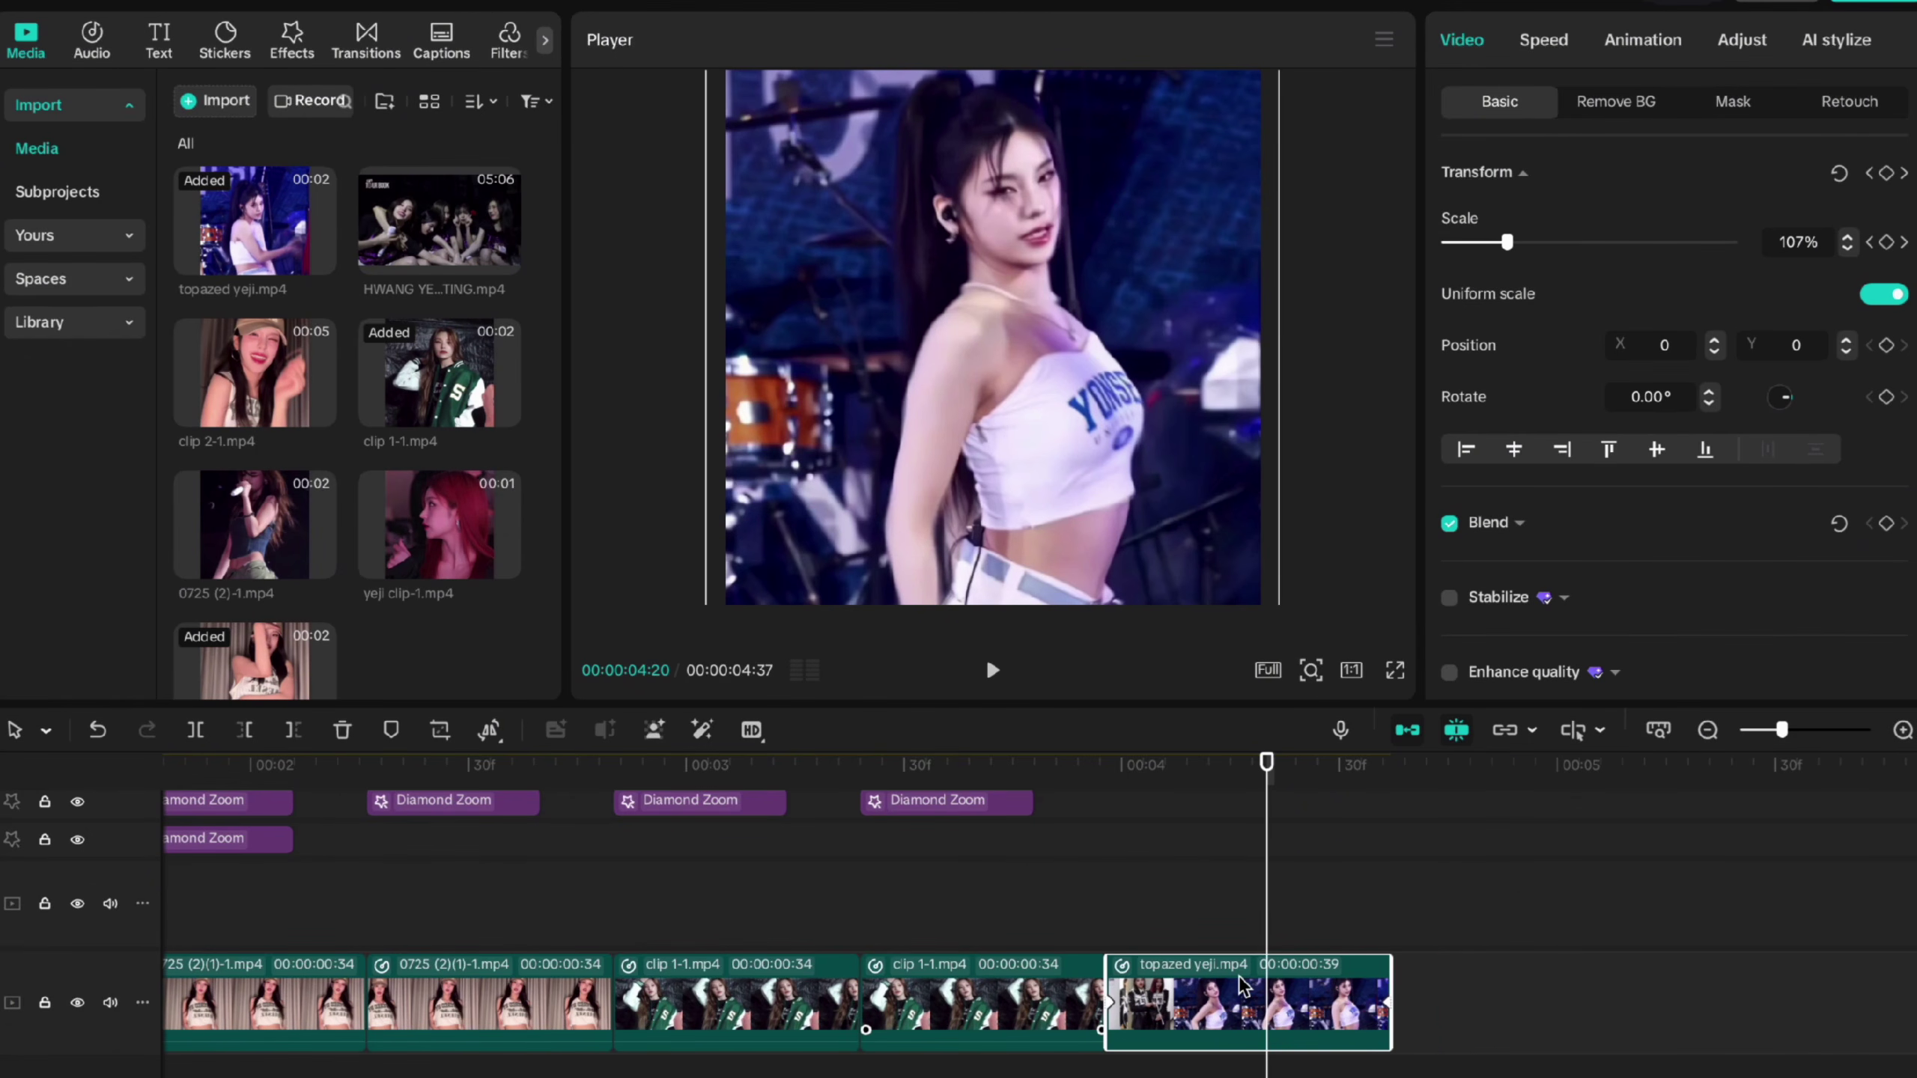
pyautogui.scroll(2, 1243, 986)
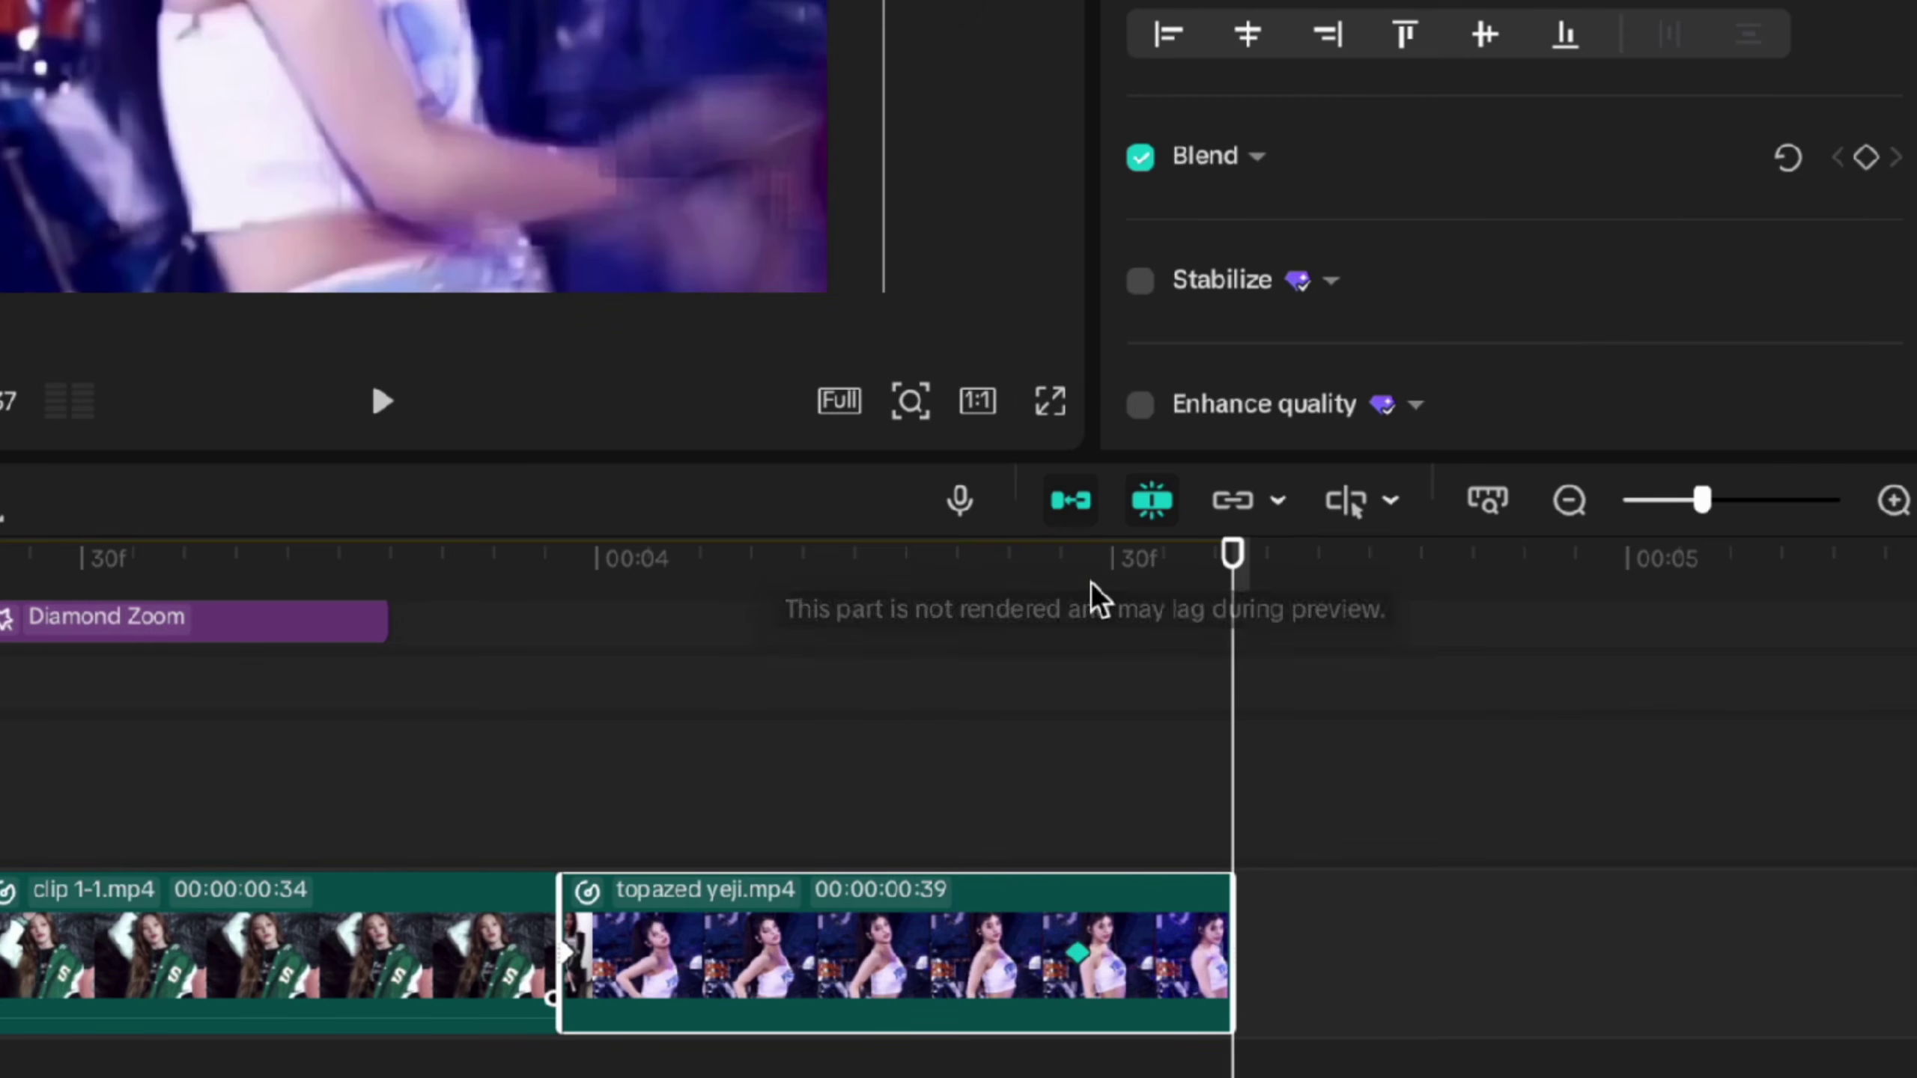
pyautogui.click(1092, 586)
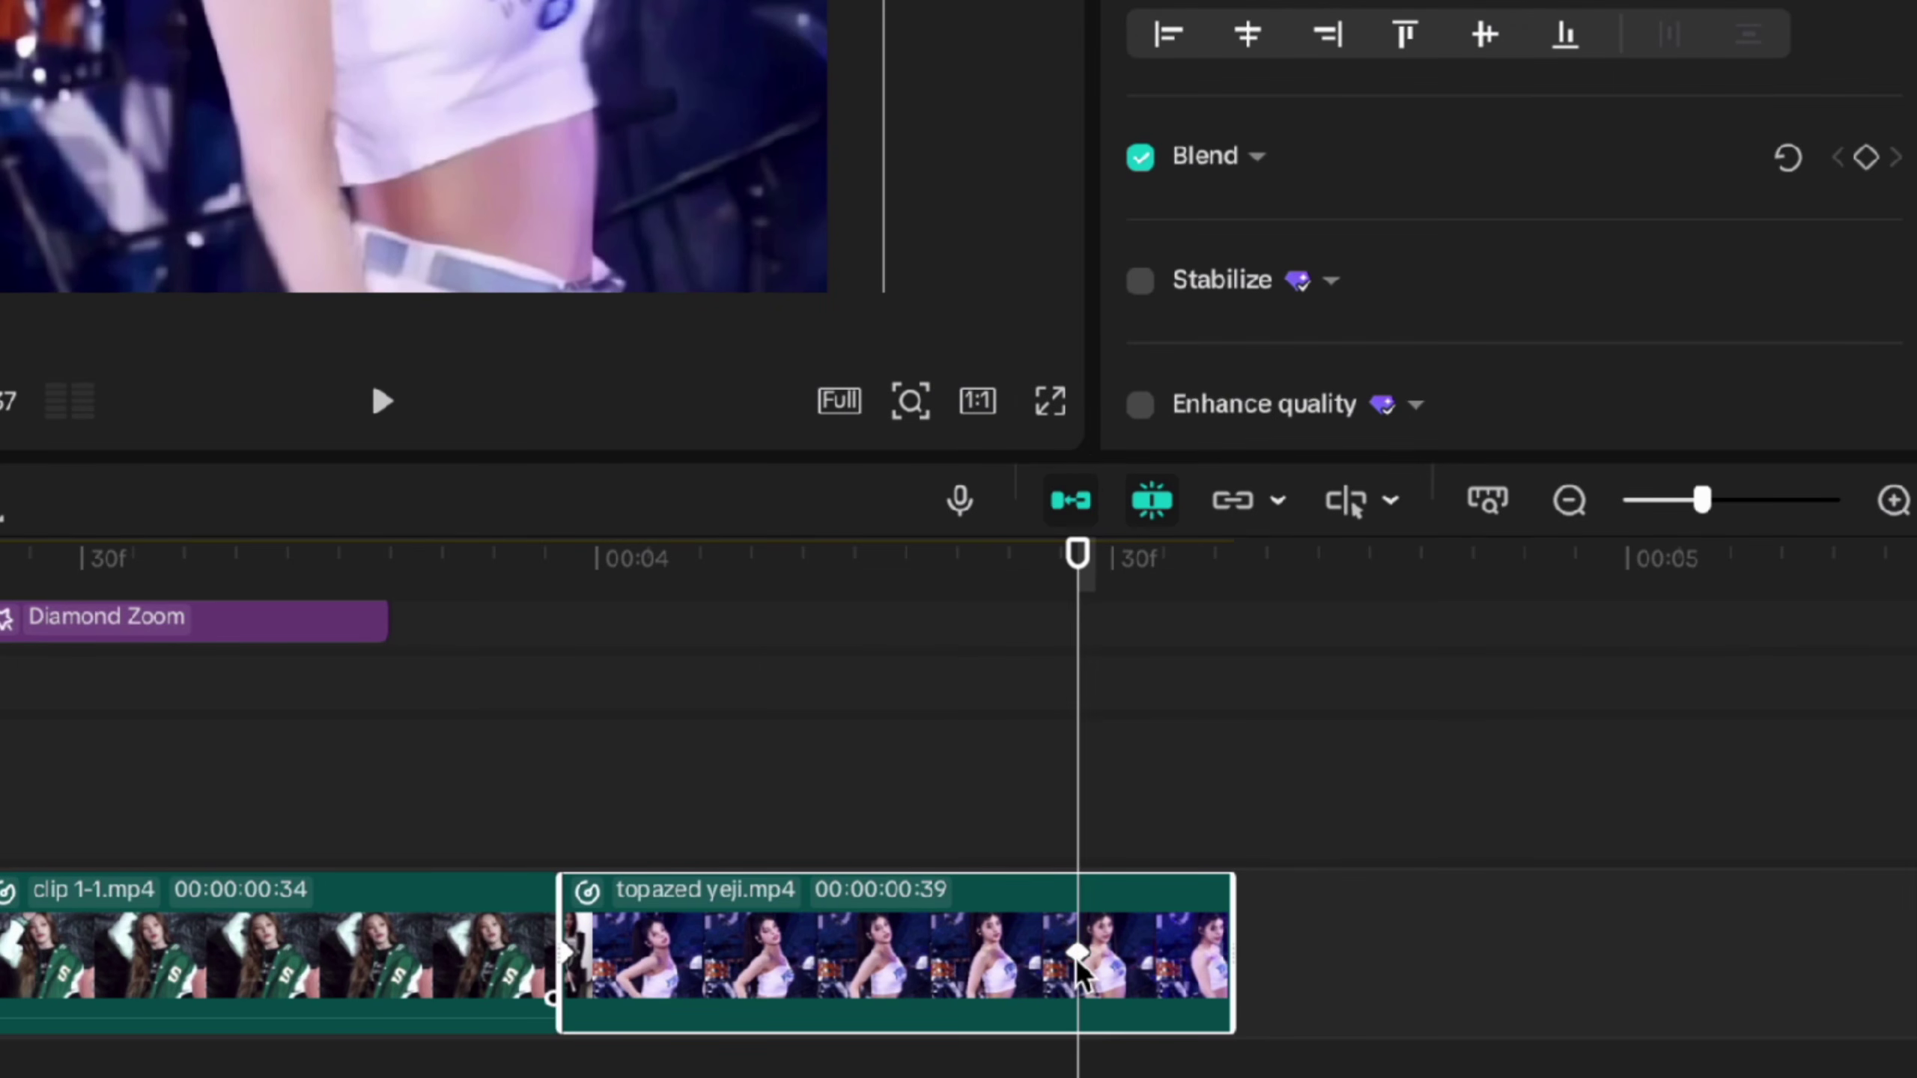
pyautogui.moveTo(1077, 957); pyautogui.dragTo(1090, 958)
pyautogui.scroll(2, 1090, 968)
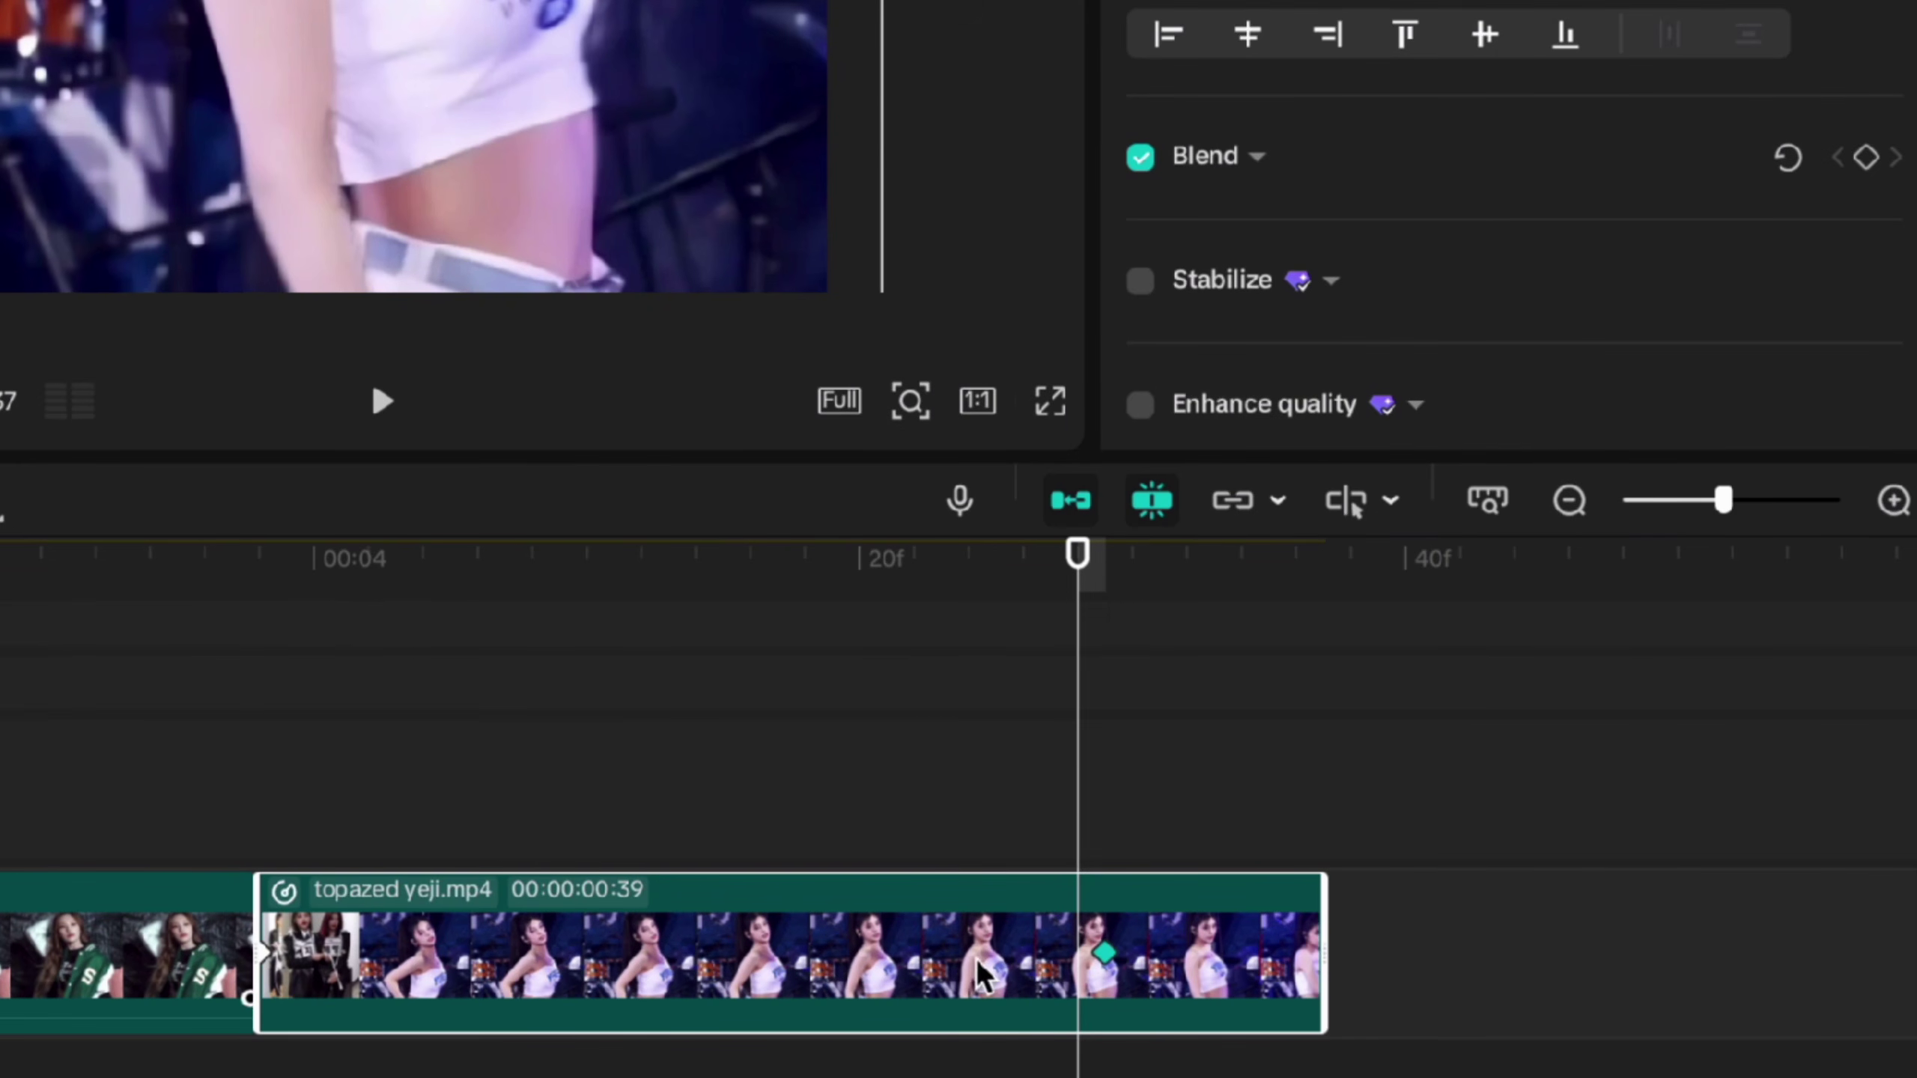
pyautogui.click(1102, 955)
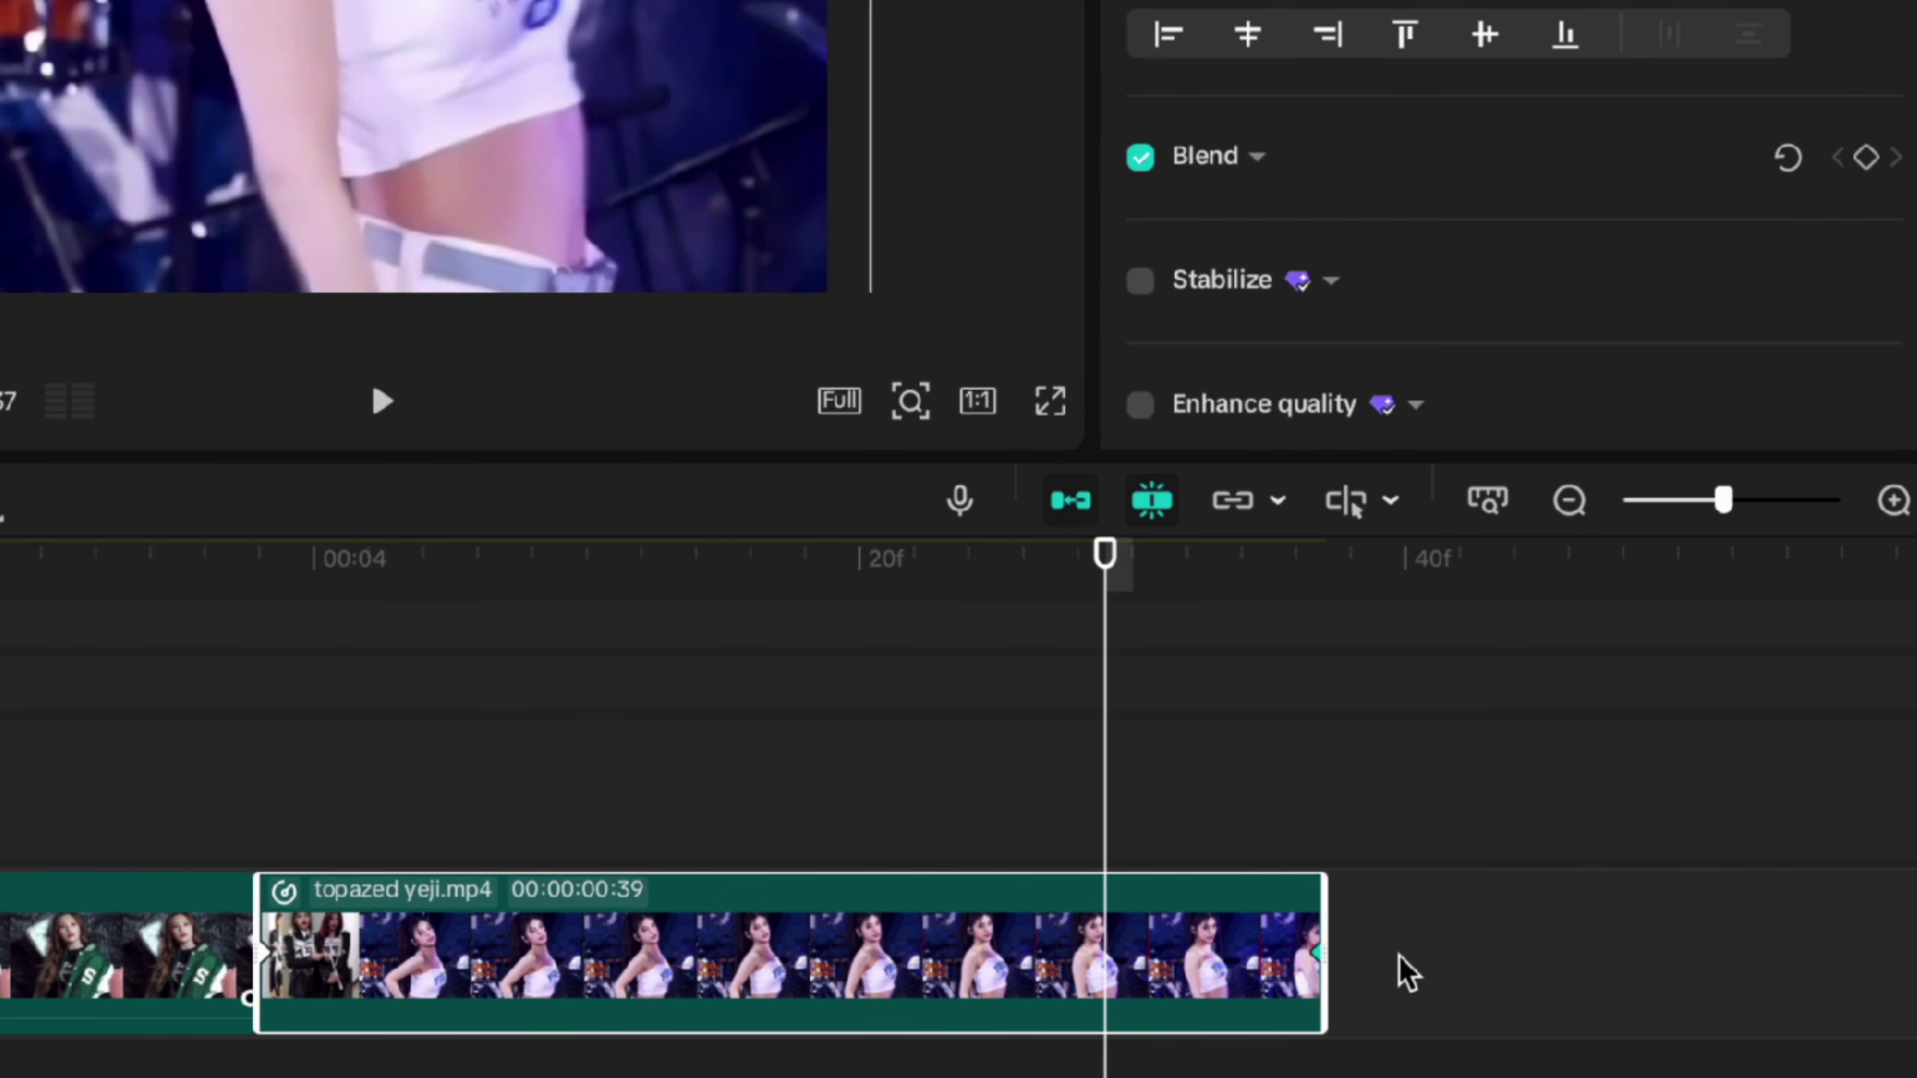
# Step: Show the keyframe animation graph with the Scale curve for the topazed yeji.mp4 clip and look at the preset curves
pyautogui.rightClick(1162, 940)
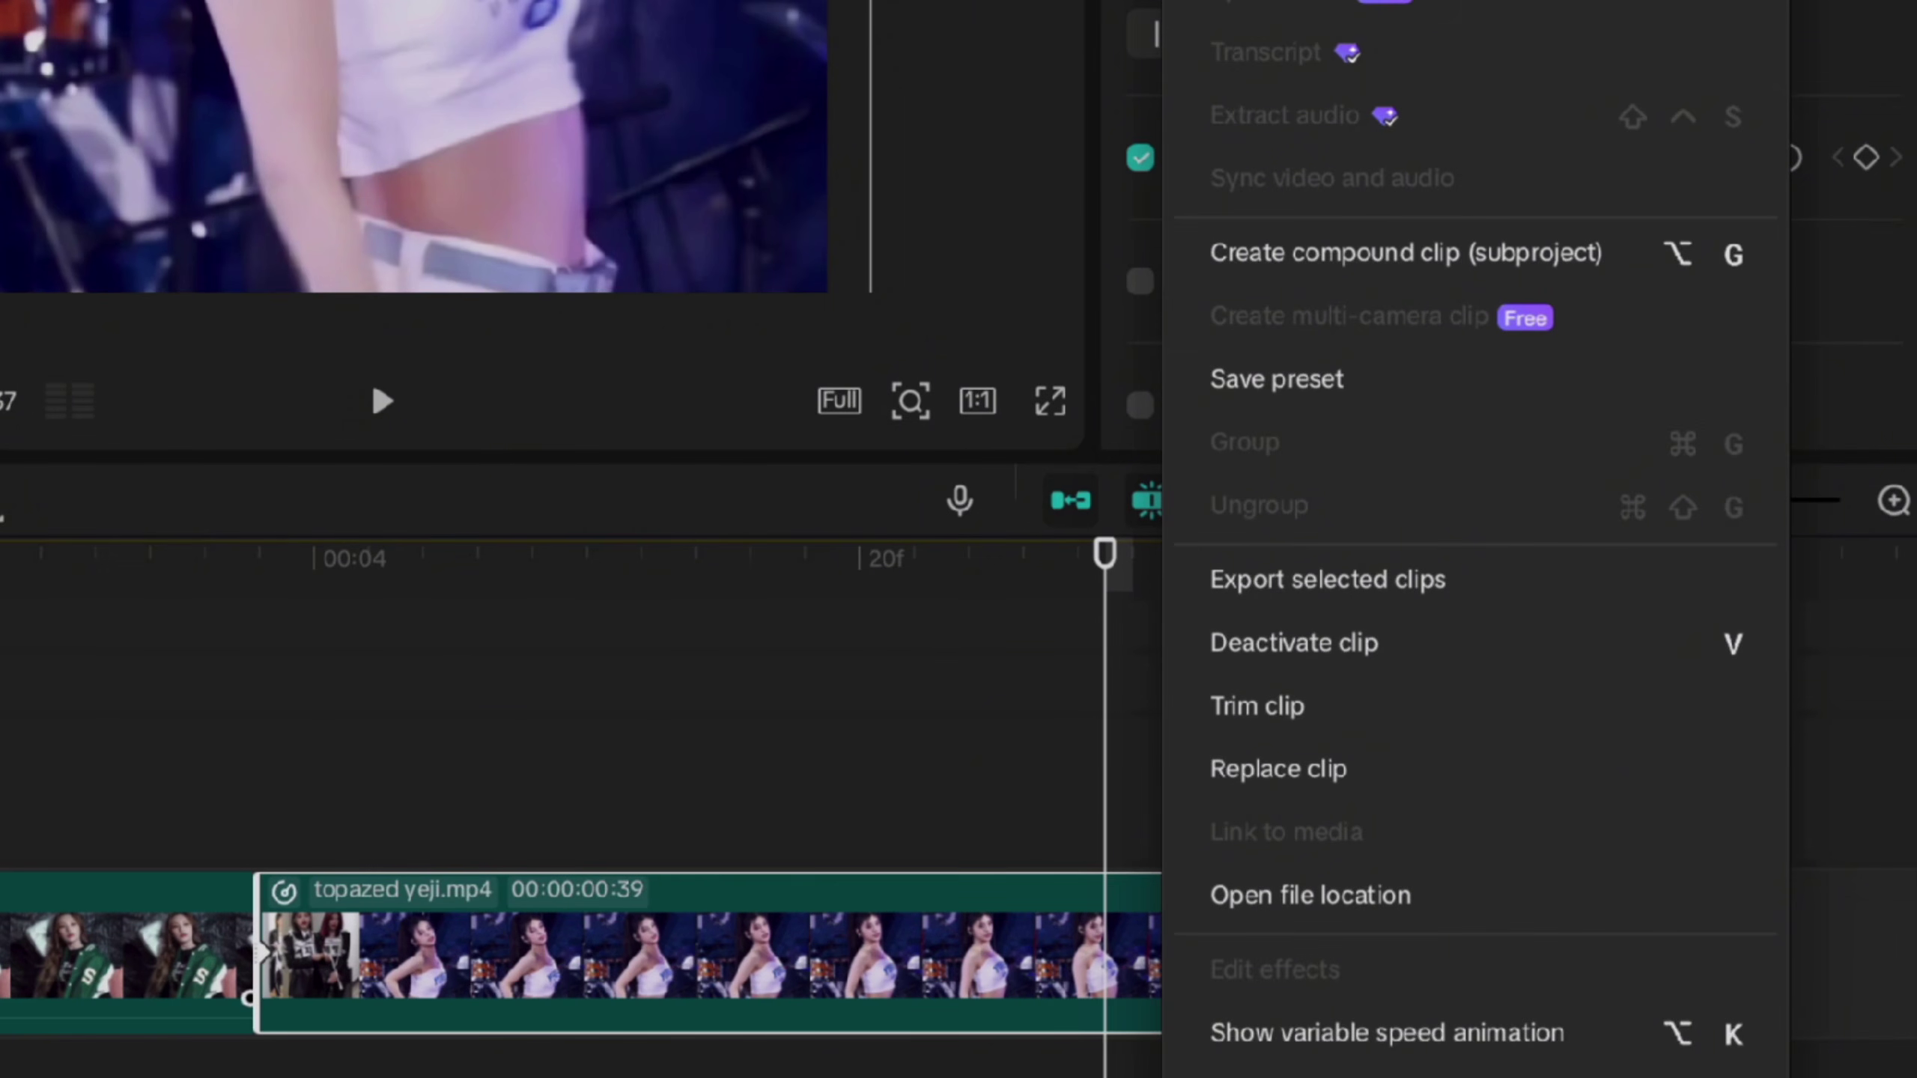
pyautogui.click(1406, 1043)
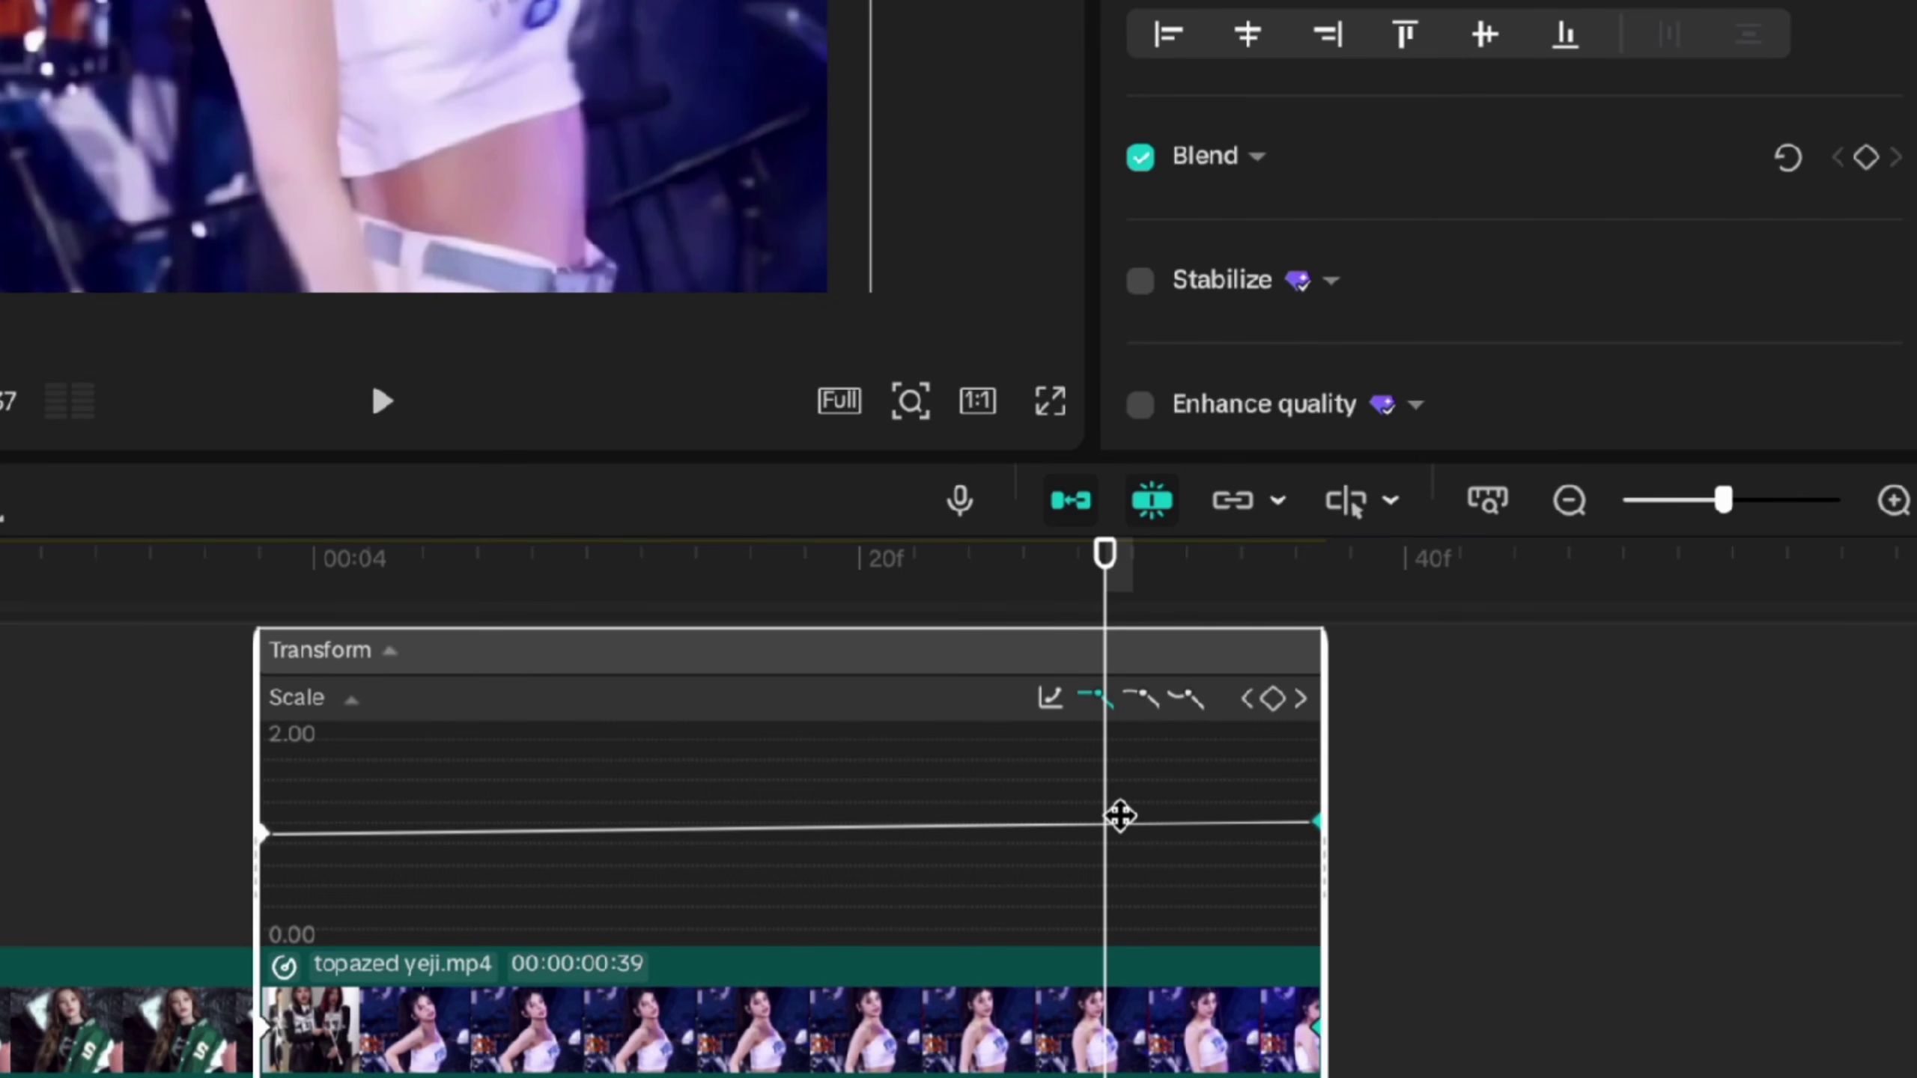
pyautogui.click(947, 963)
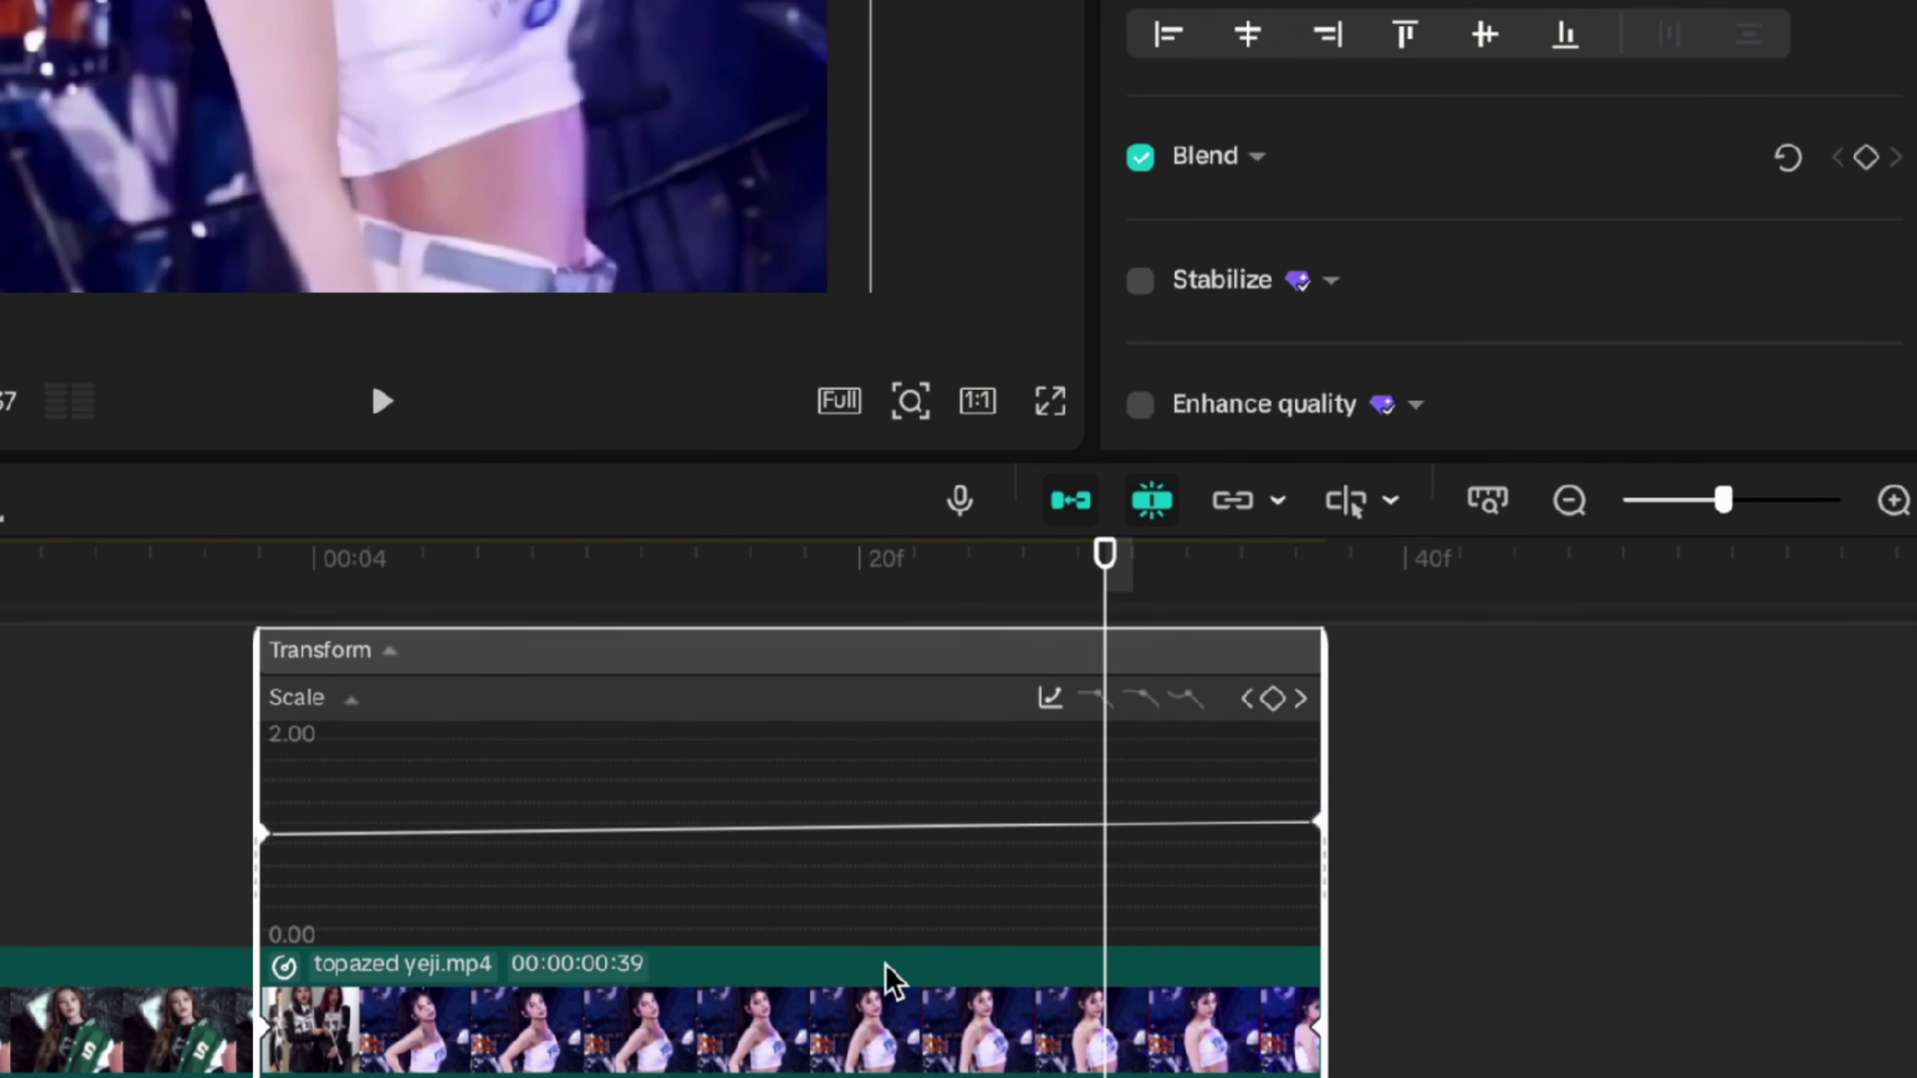
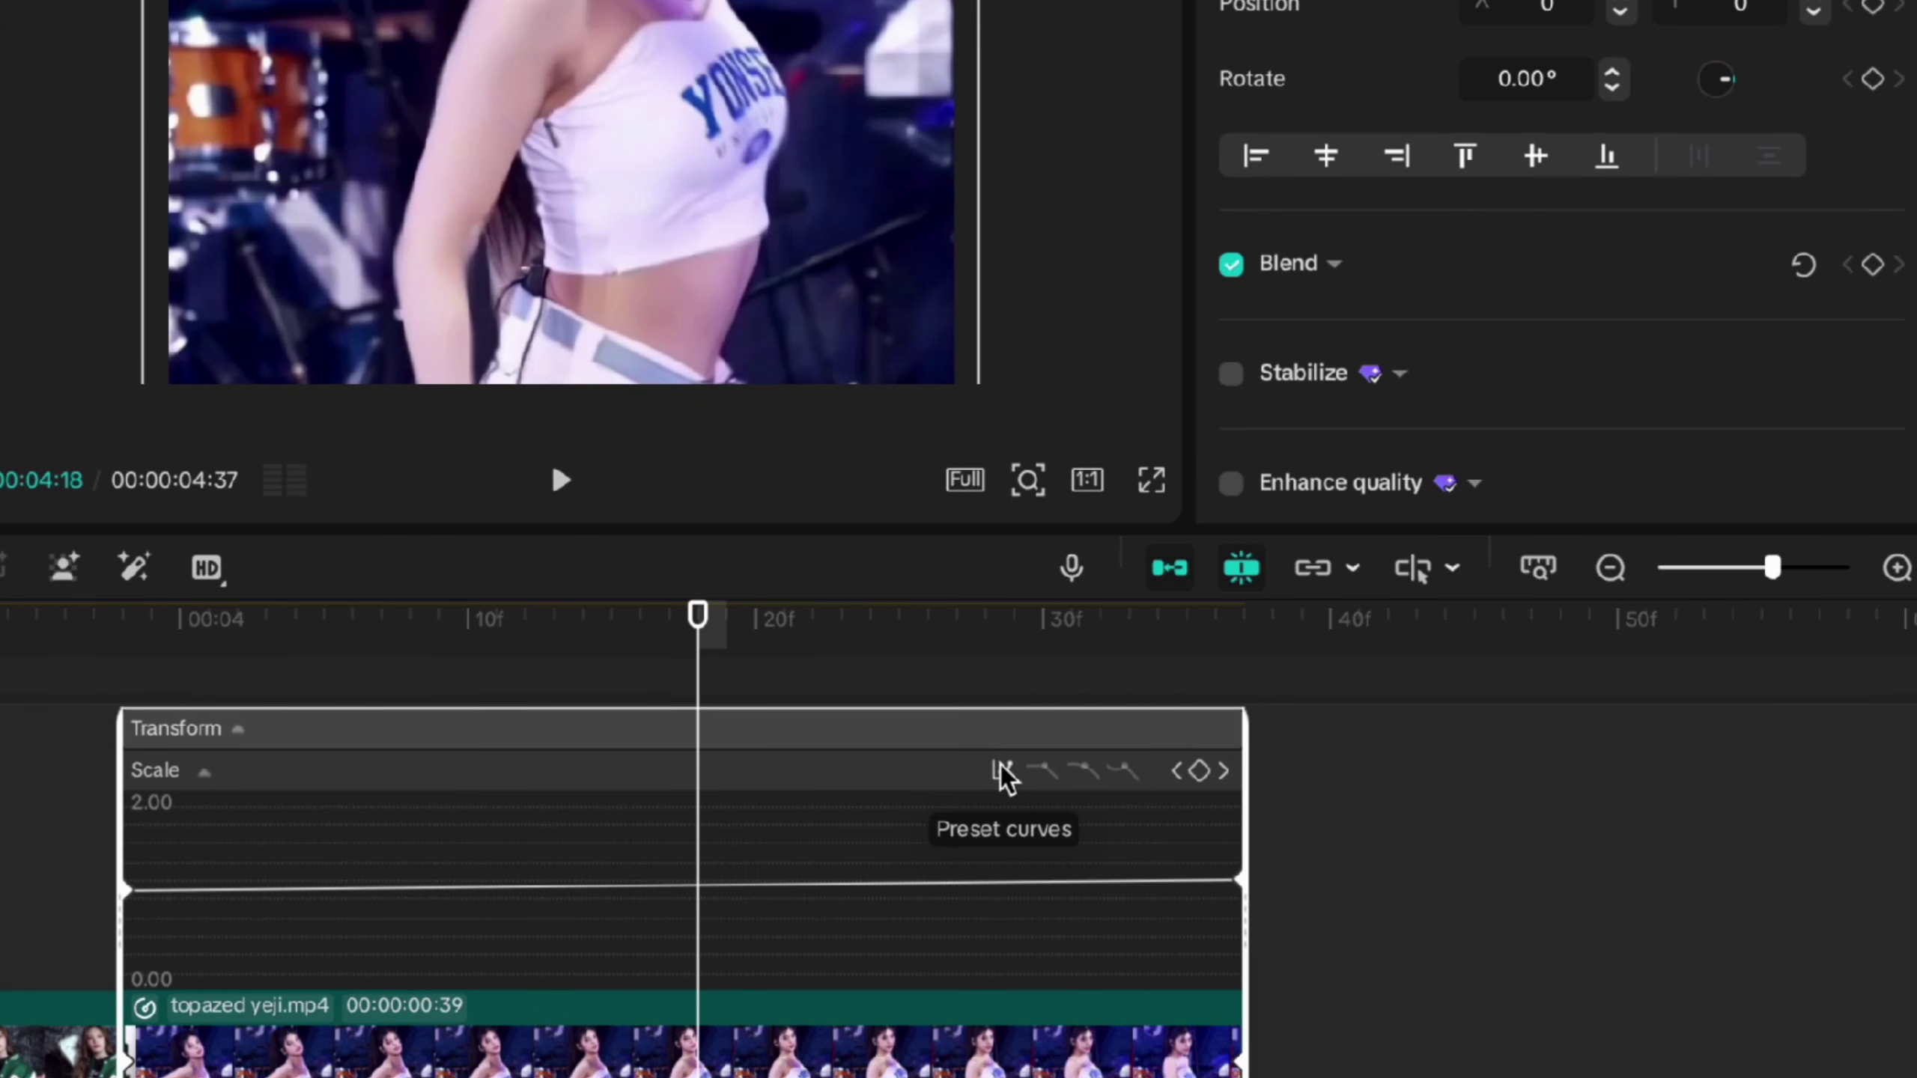
pyautogui.click(1002, 772)
pyautogui.click(1056, 545)
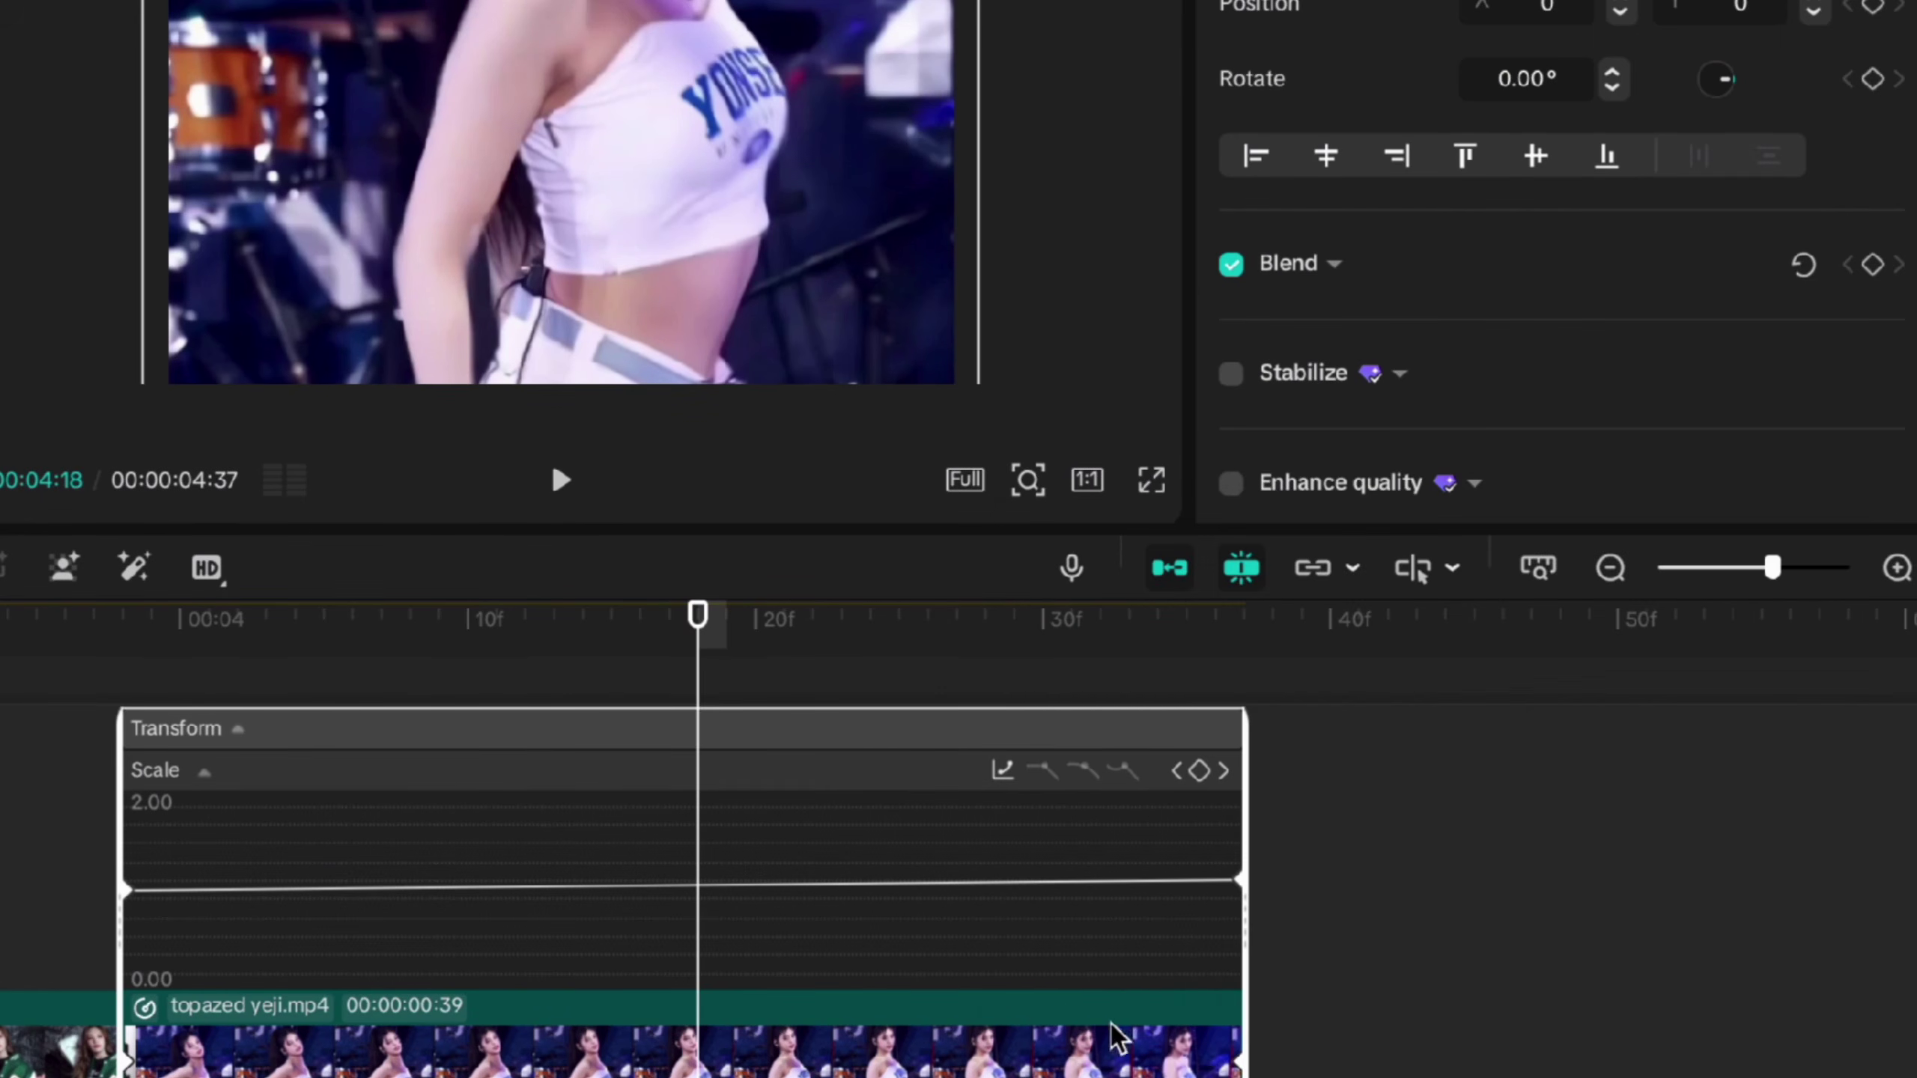
# Step: Select the clip's Scale curve between both keyframes and apply the Quad Out preset curve
pyautogui.click(1232, 897)
pyautogui.press('Right')
pyautogui.press('Right')
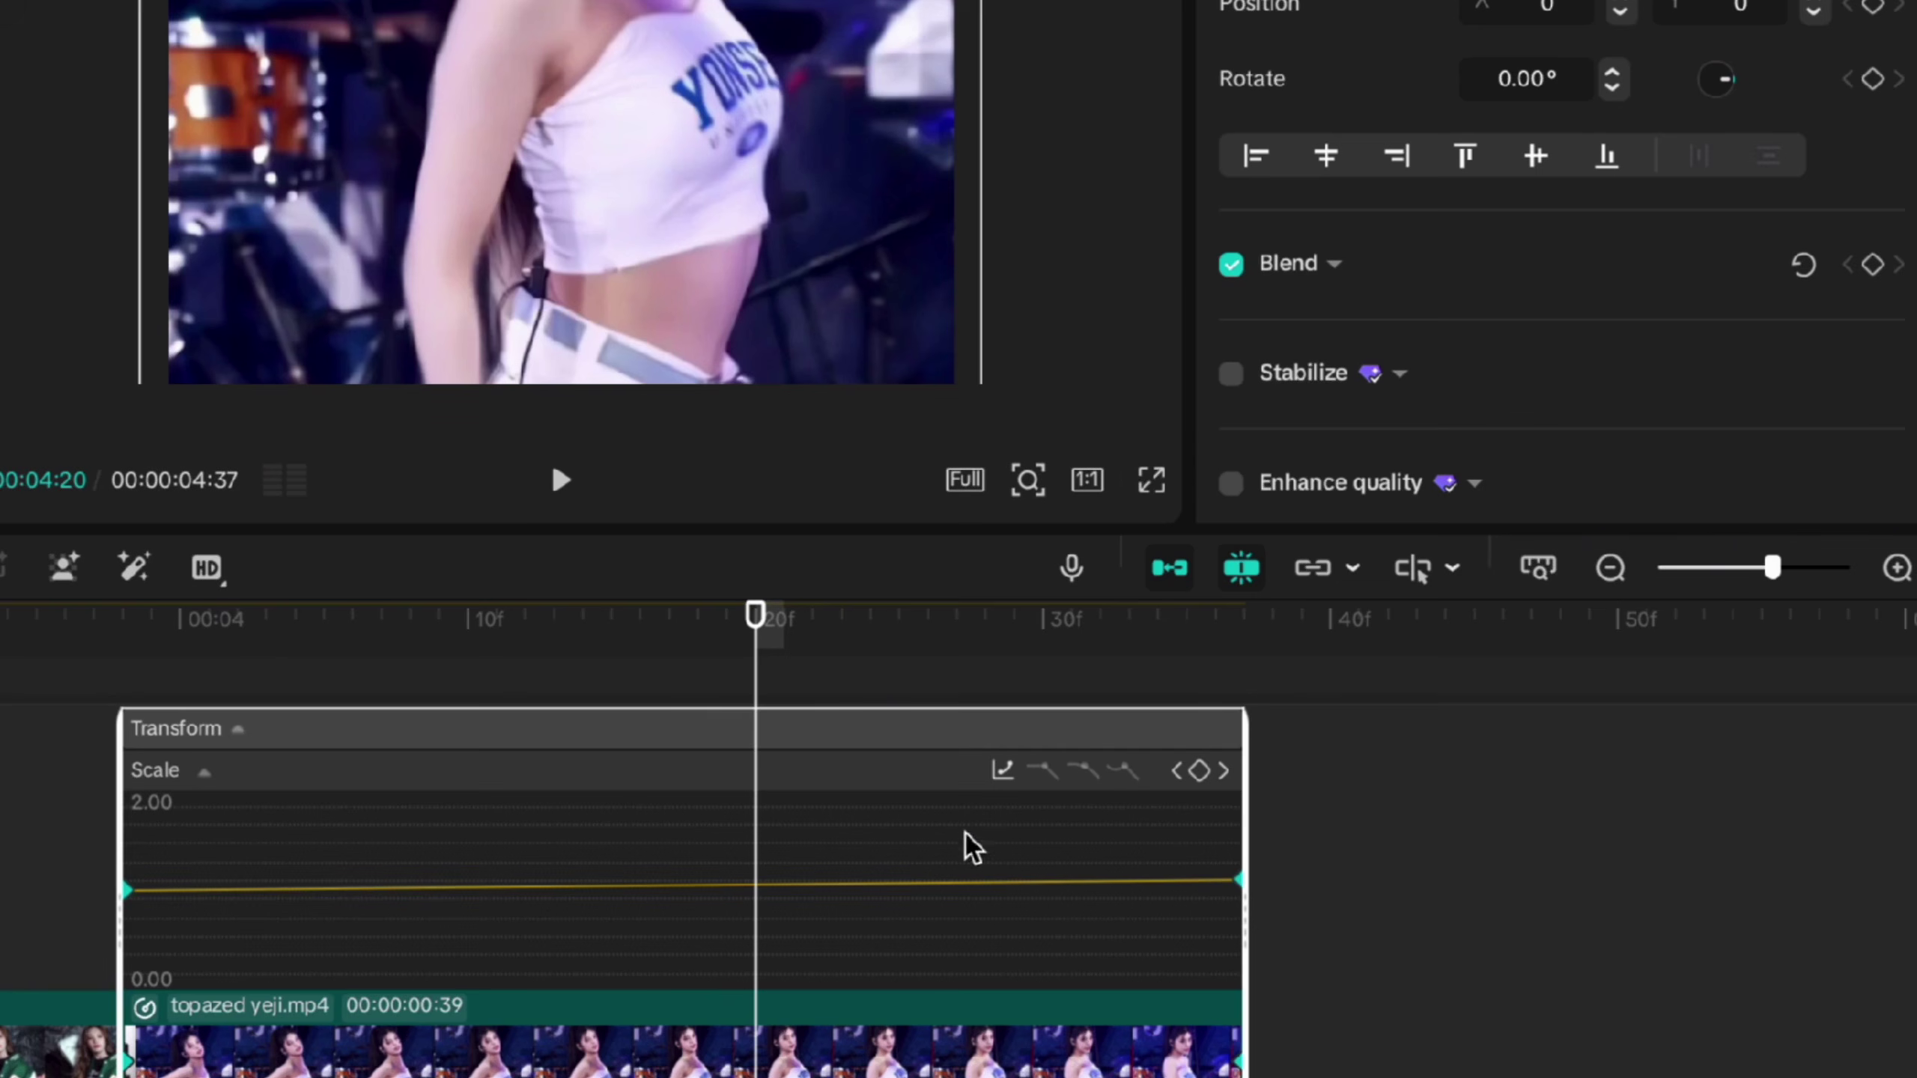
pyautogui.click(1001, 772)
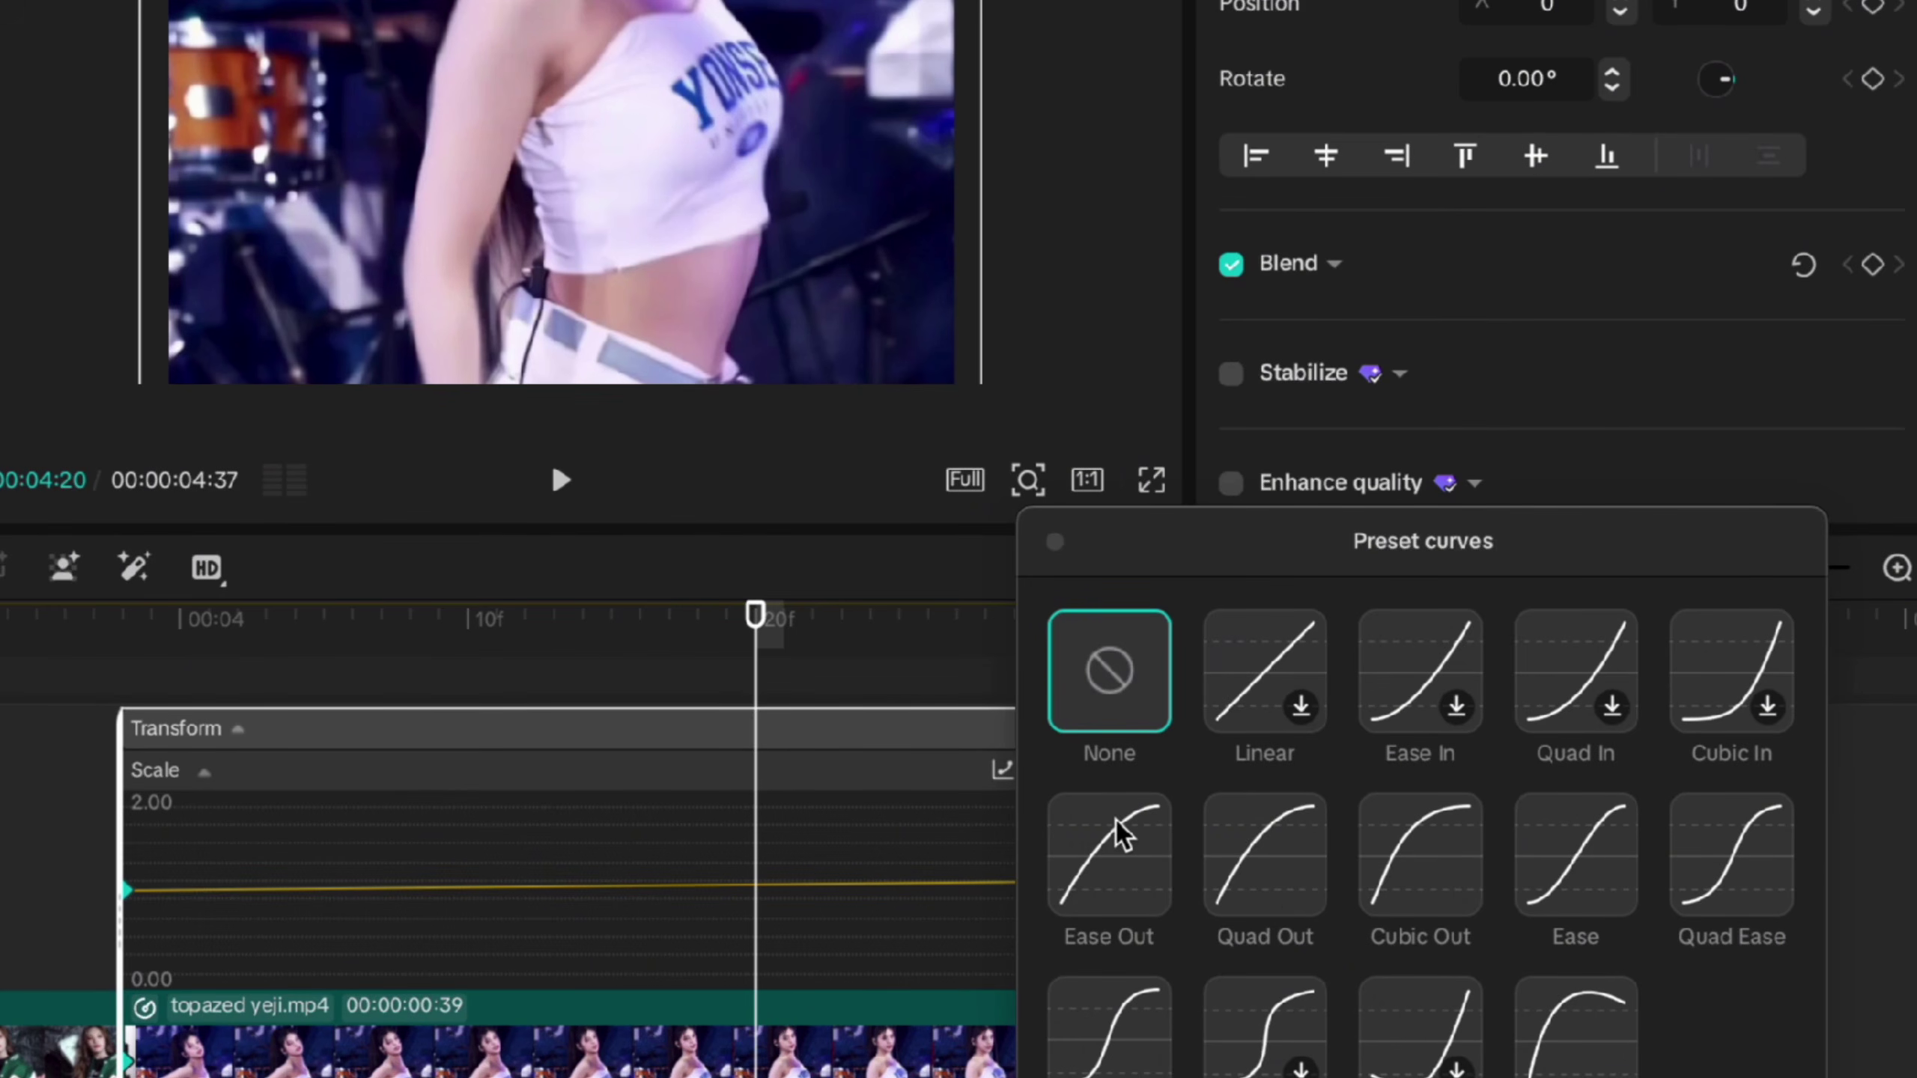
pyautogui.click(1289, 844)
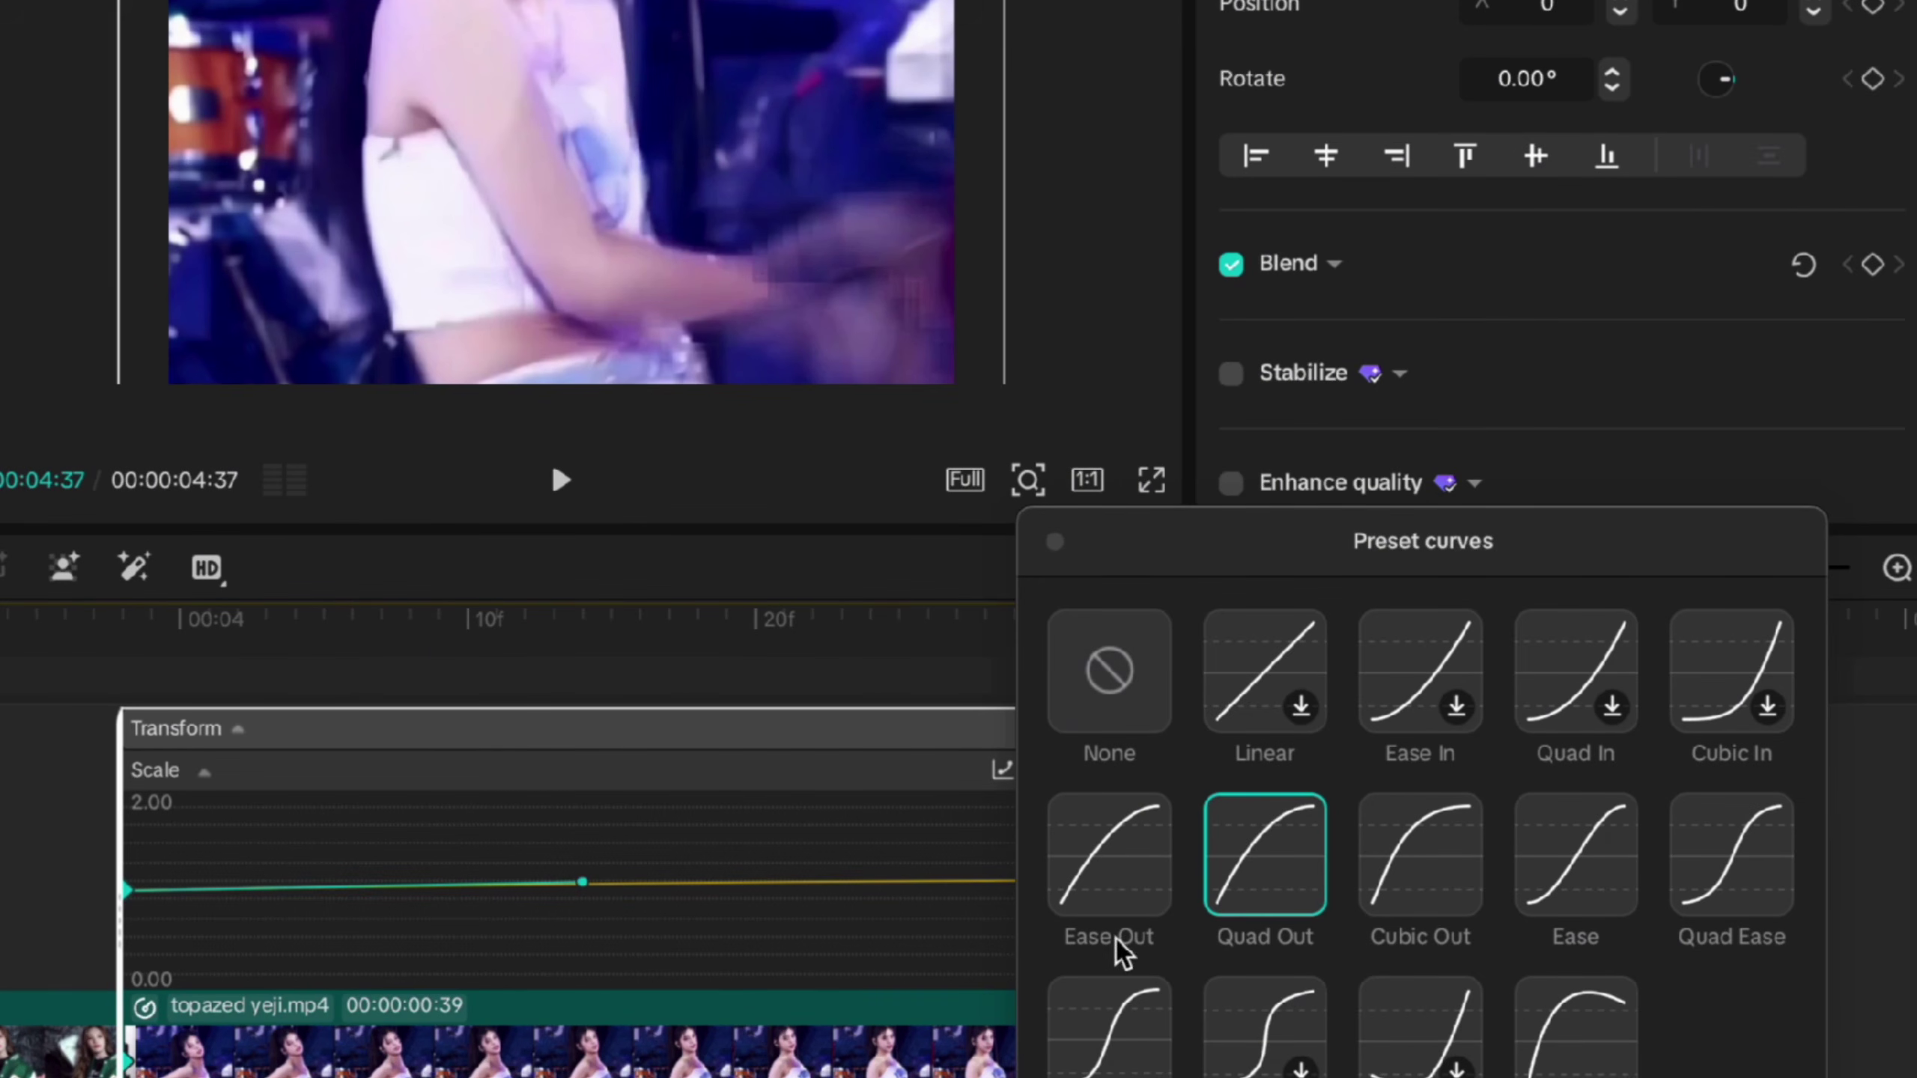
# Step: Try other preset curves on the Scale curve, including Quad Ease and Cubic Out, scrubbing through the clip to compare the motion
pyautogui.click(1090, 1052)
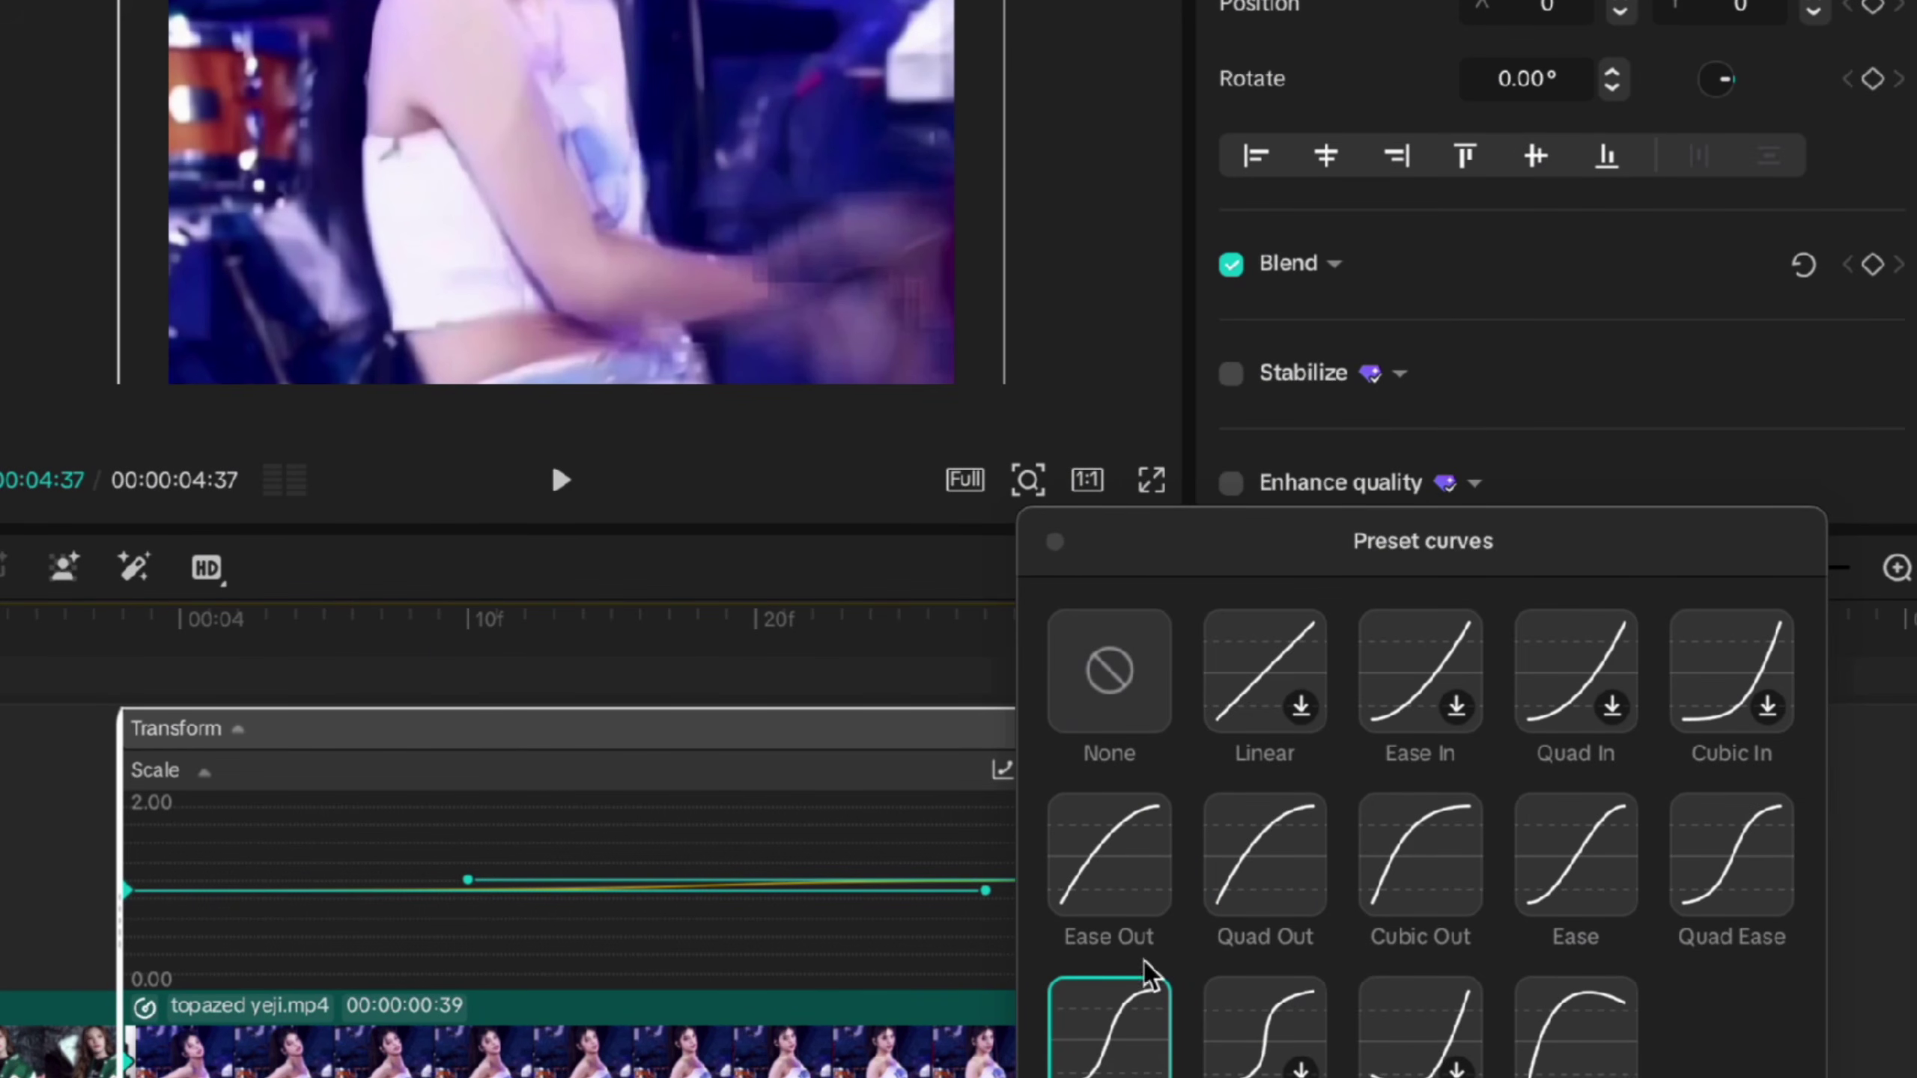
pyautogui.click(1732, 867)
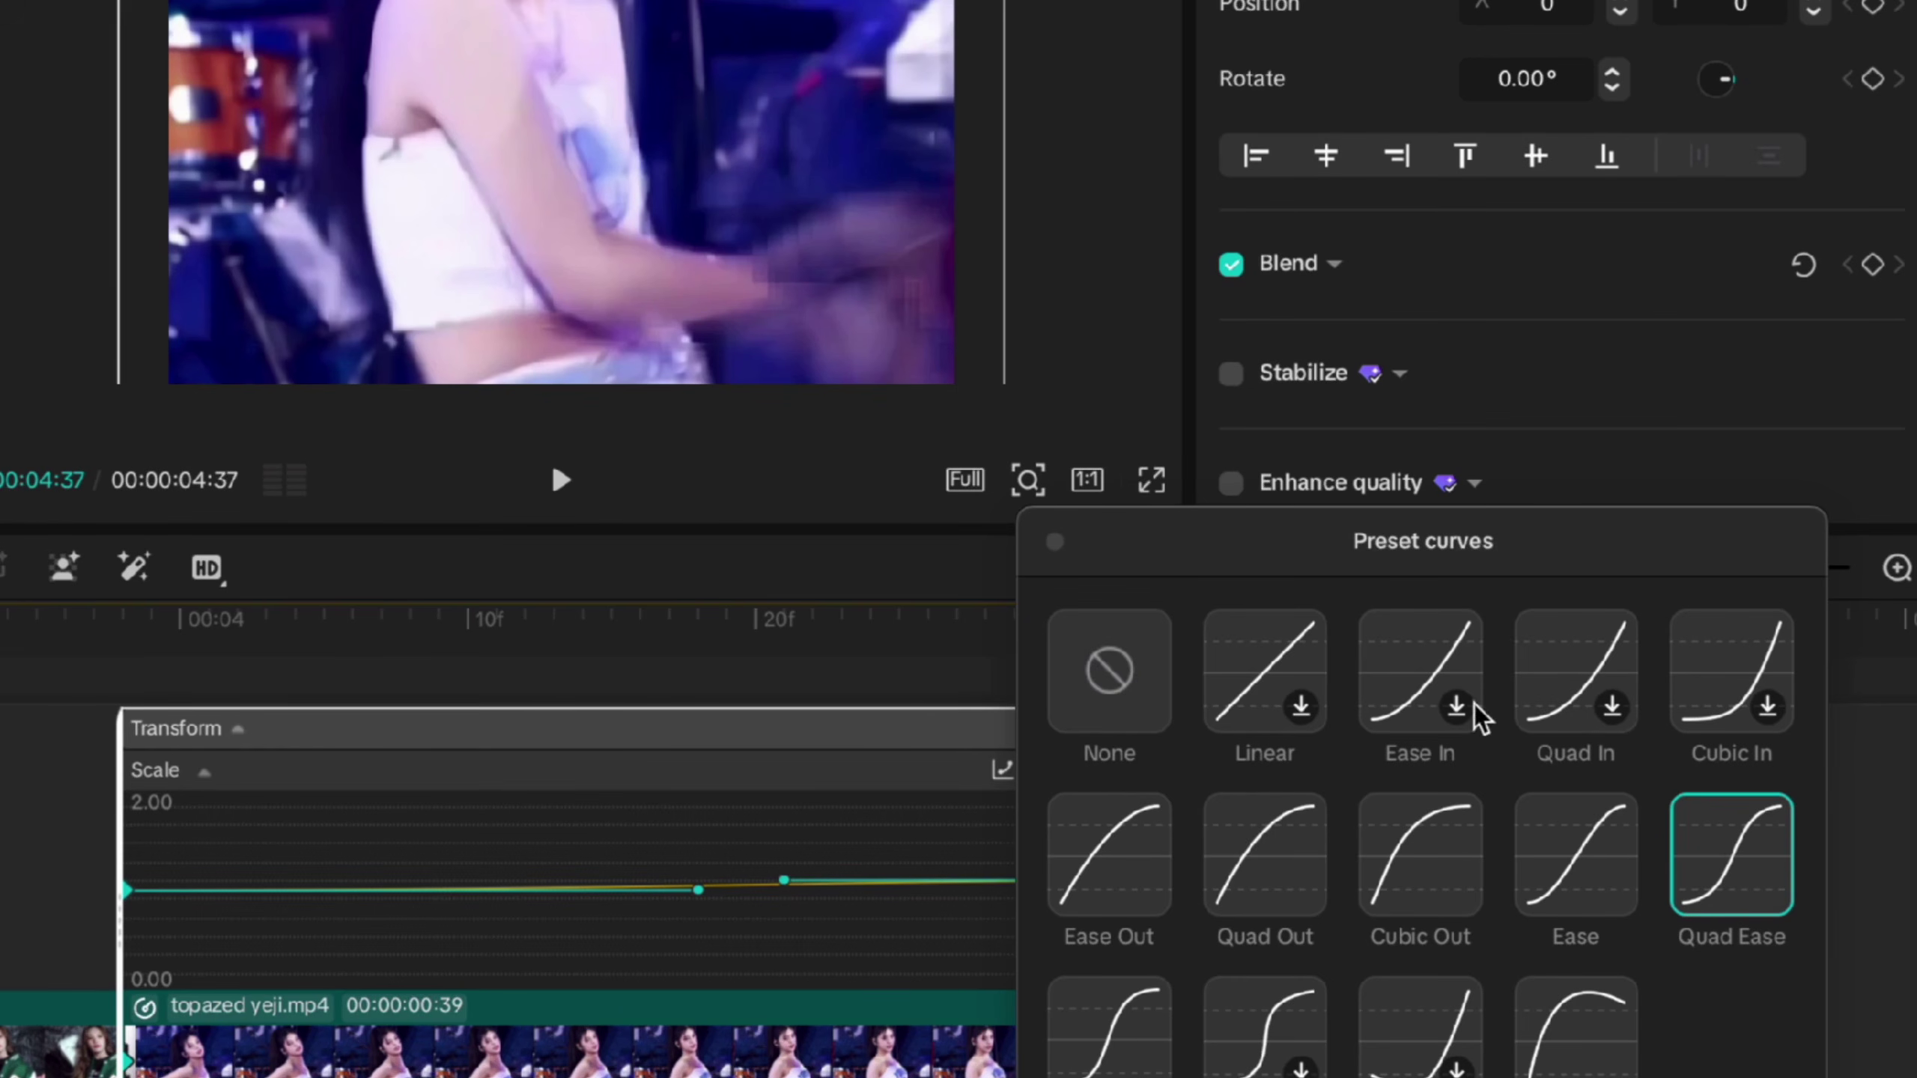
pyautogui.moveTo(149, 617); pyautogui.dragTo(668, 618)
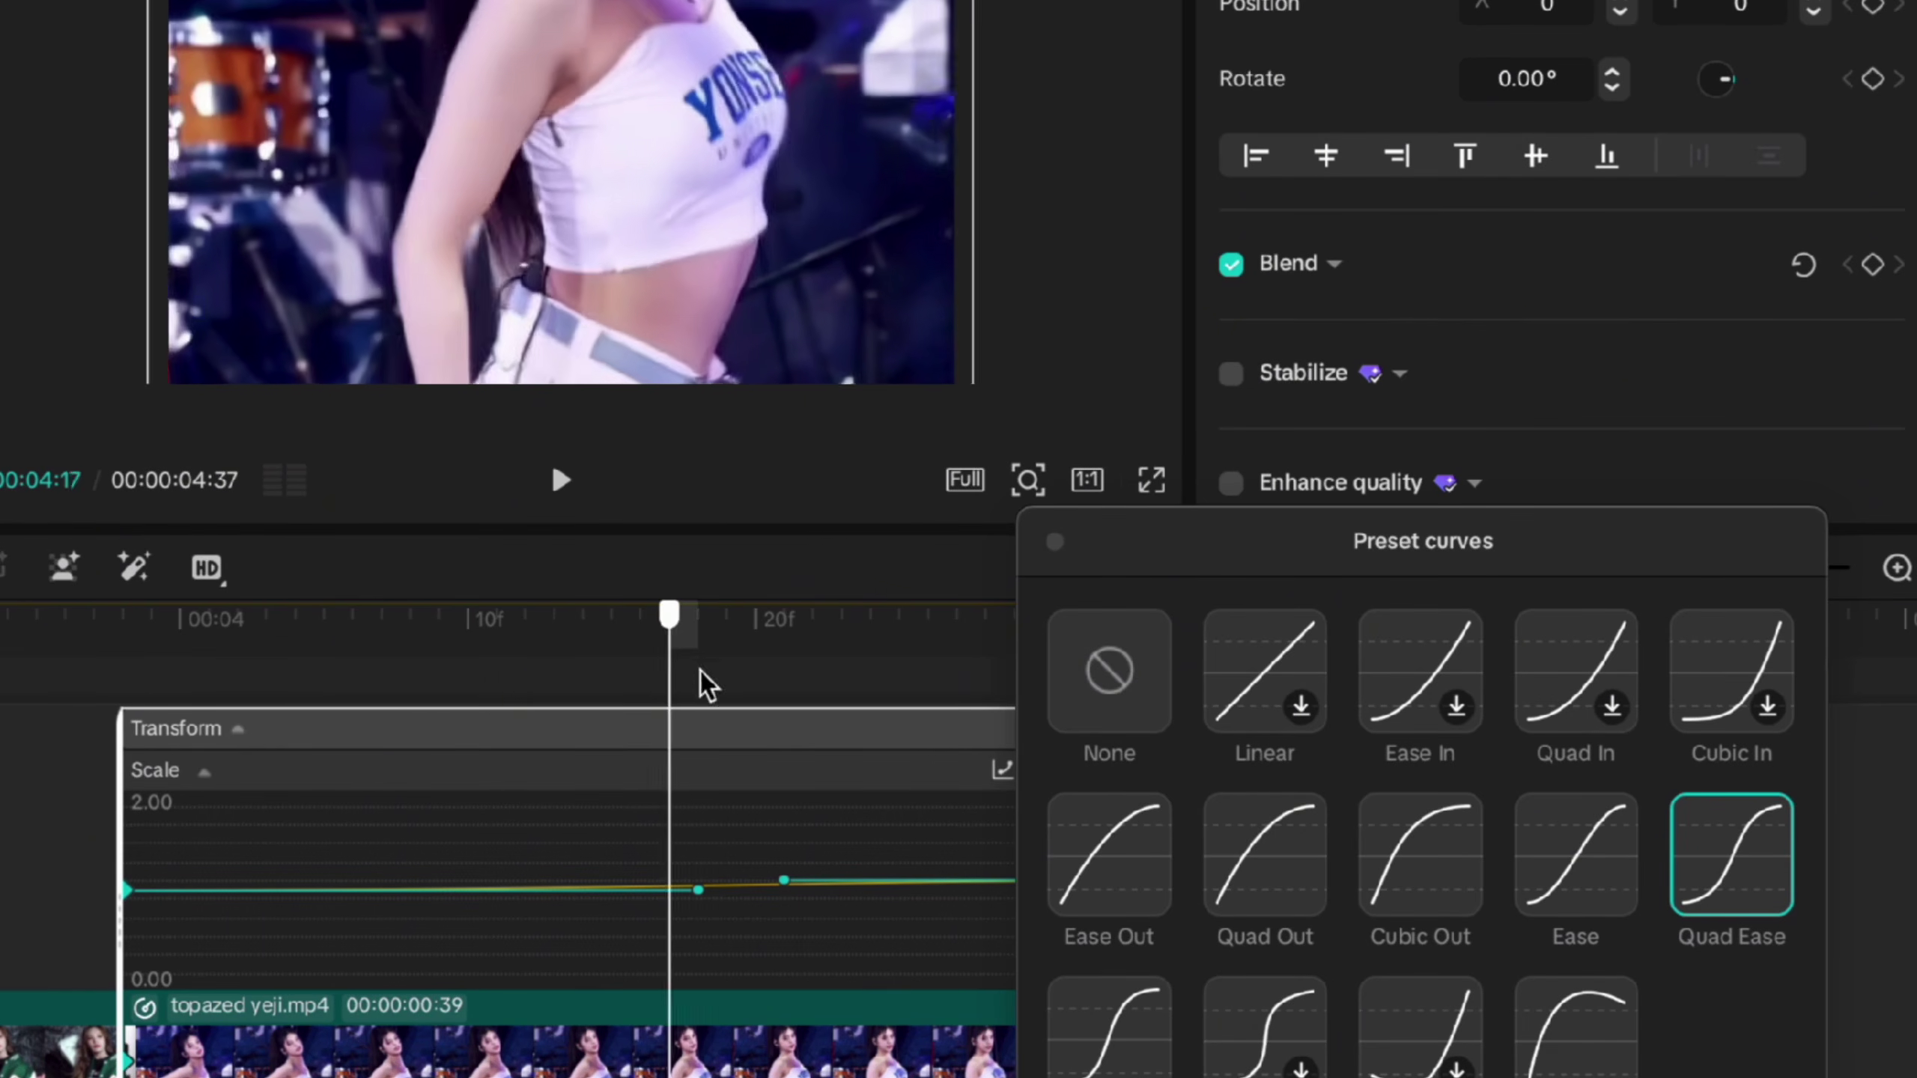
pyautogui.click(984, 618)
pyautogui.moveTo(983, 617); pyautogui.dragTo(127, 646)
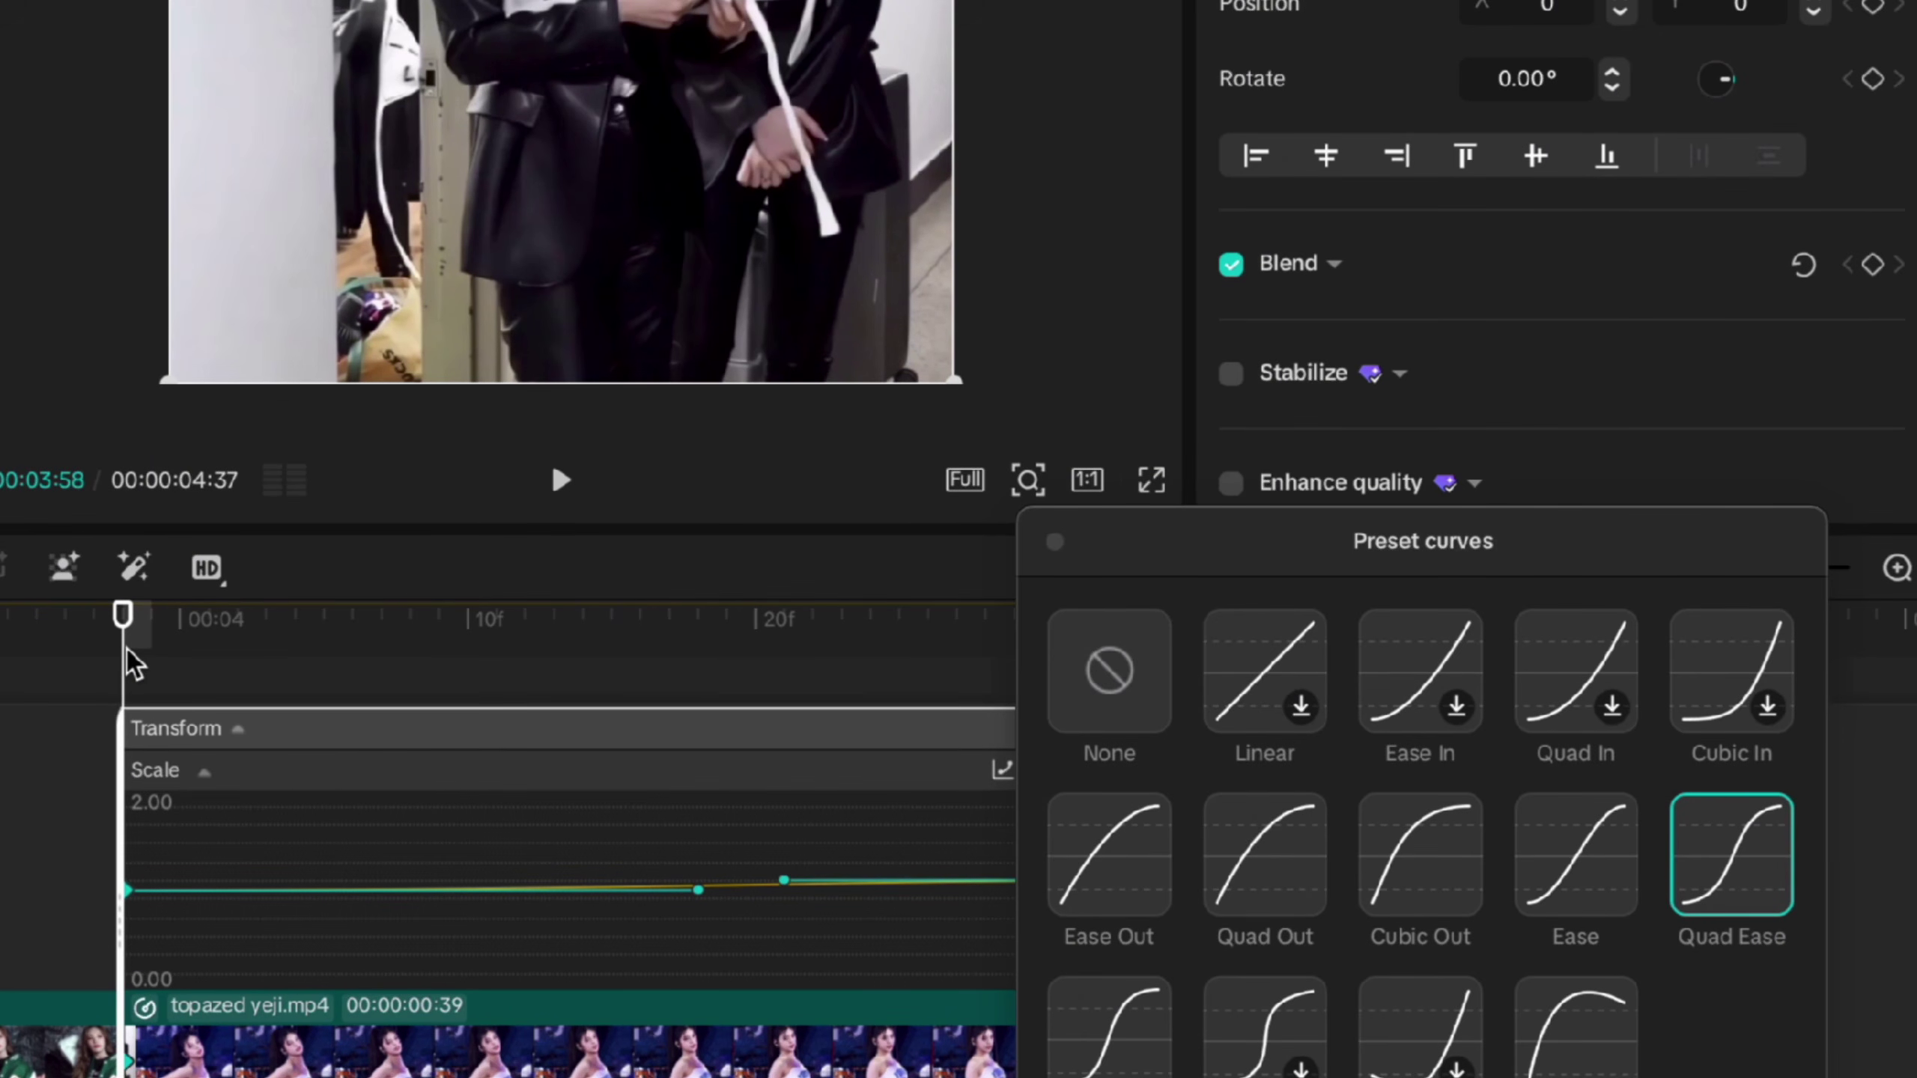
pyautogui.click(629, 664)
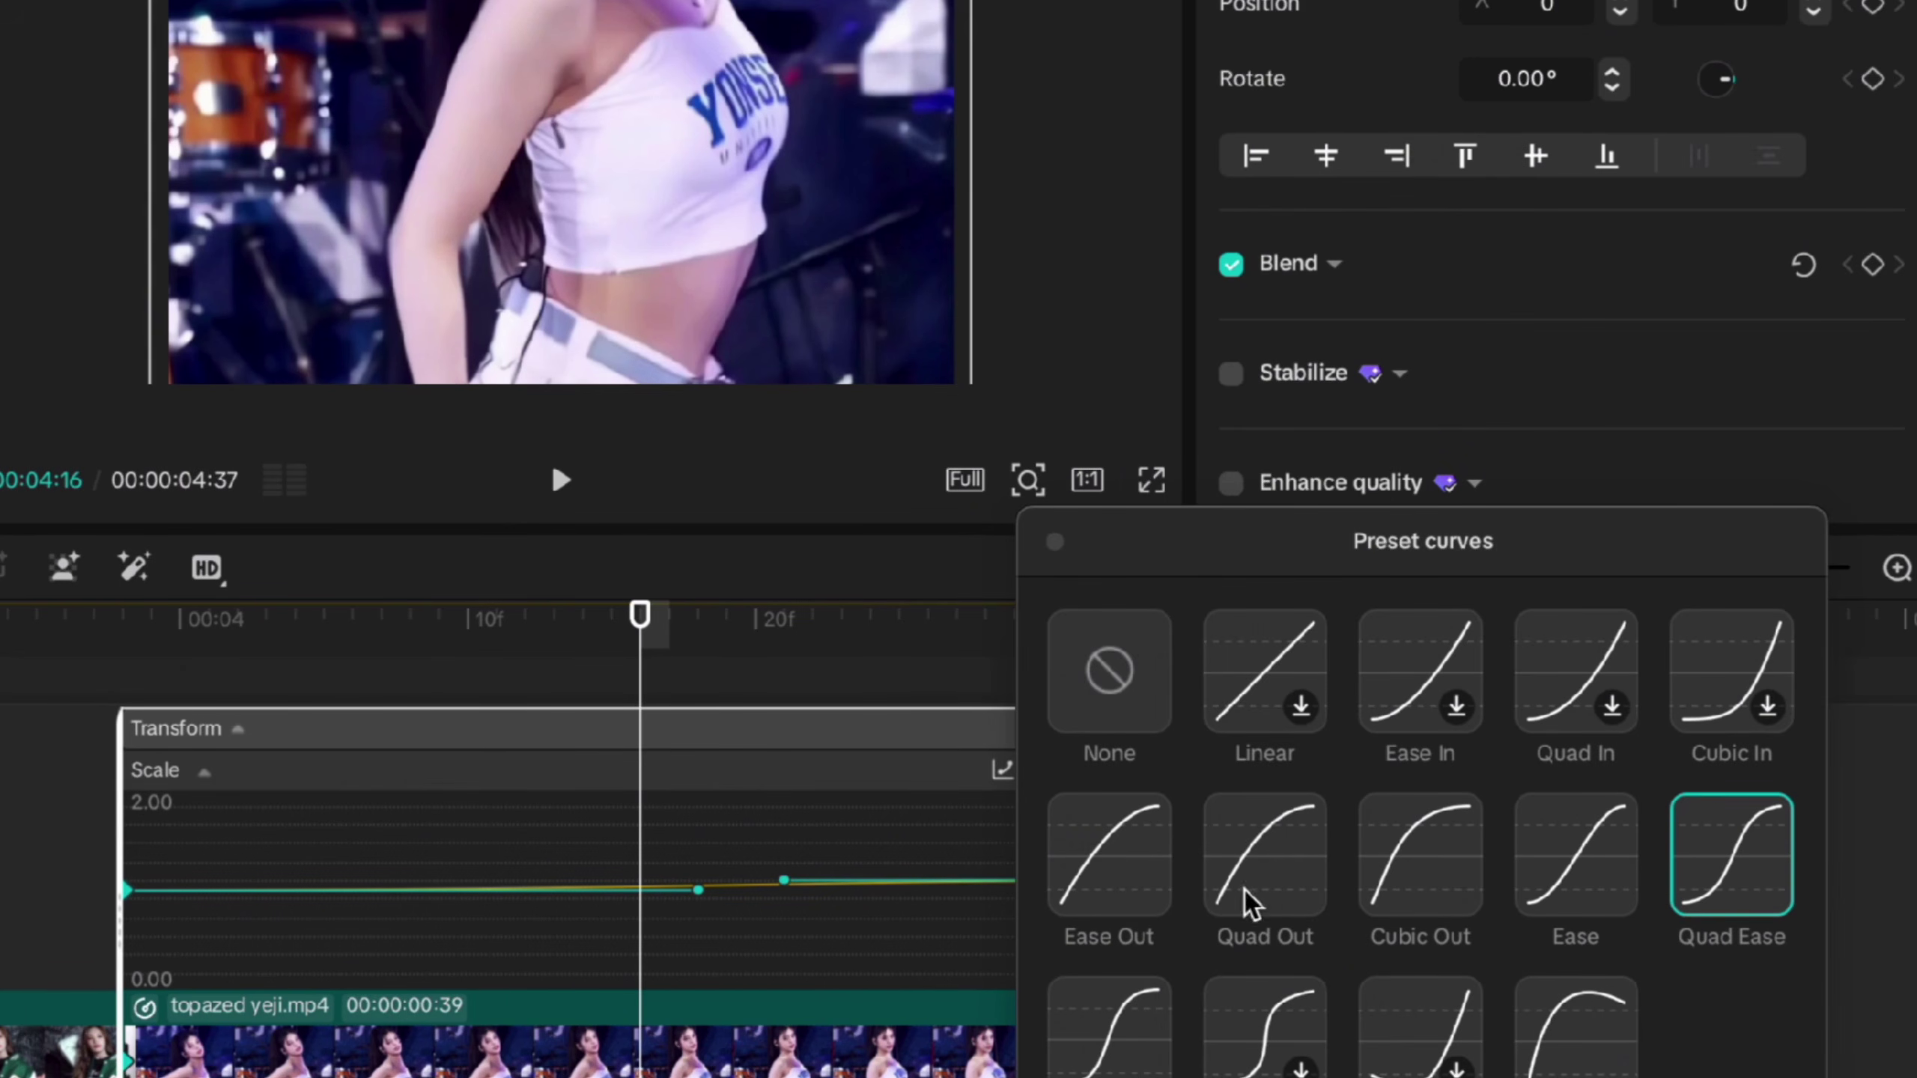
pyautogui.click(1419, 872)
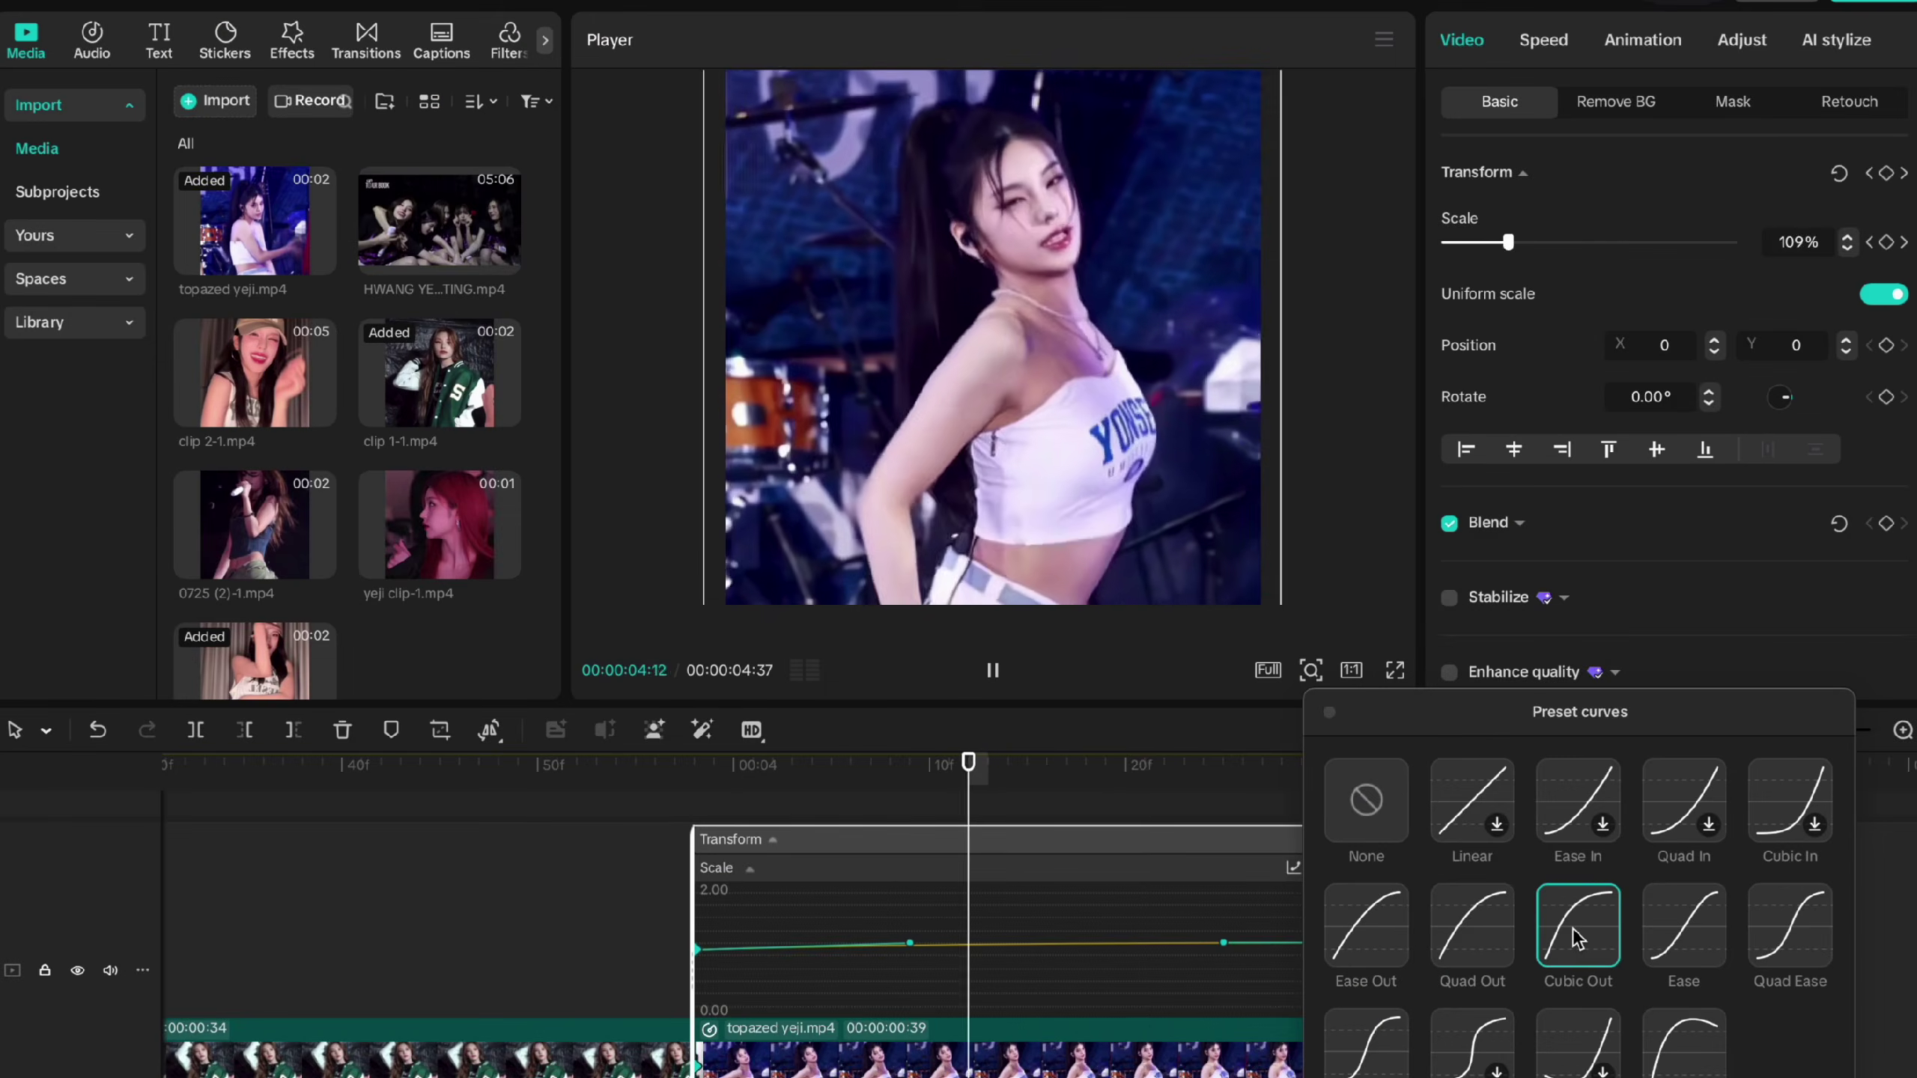
# Step: Set the Scale curve to the Quad Out preset, close the preset curves and play the clip from its start
pyautogui.click(1483, 933)
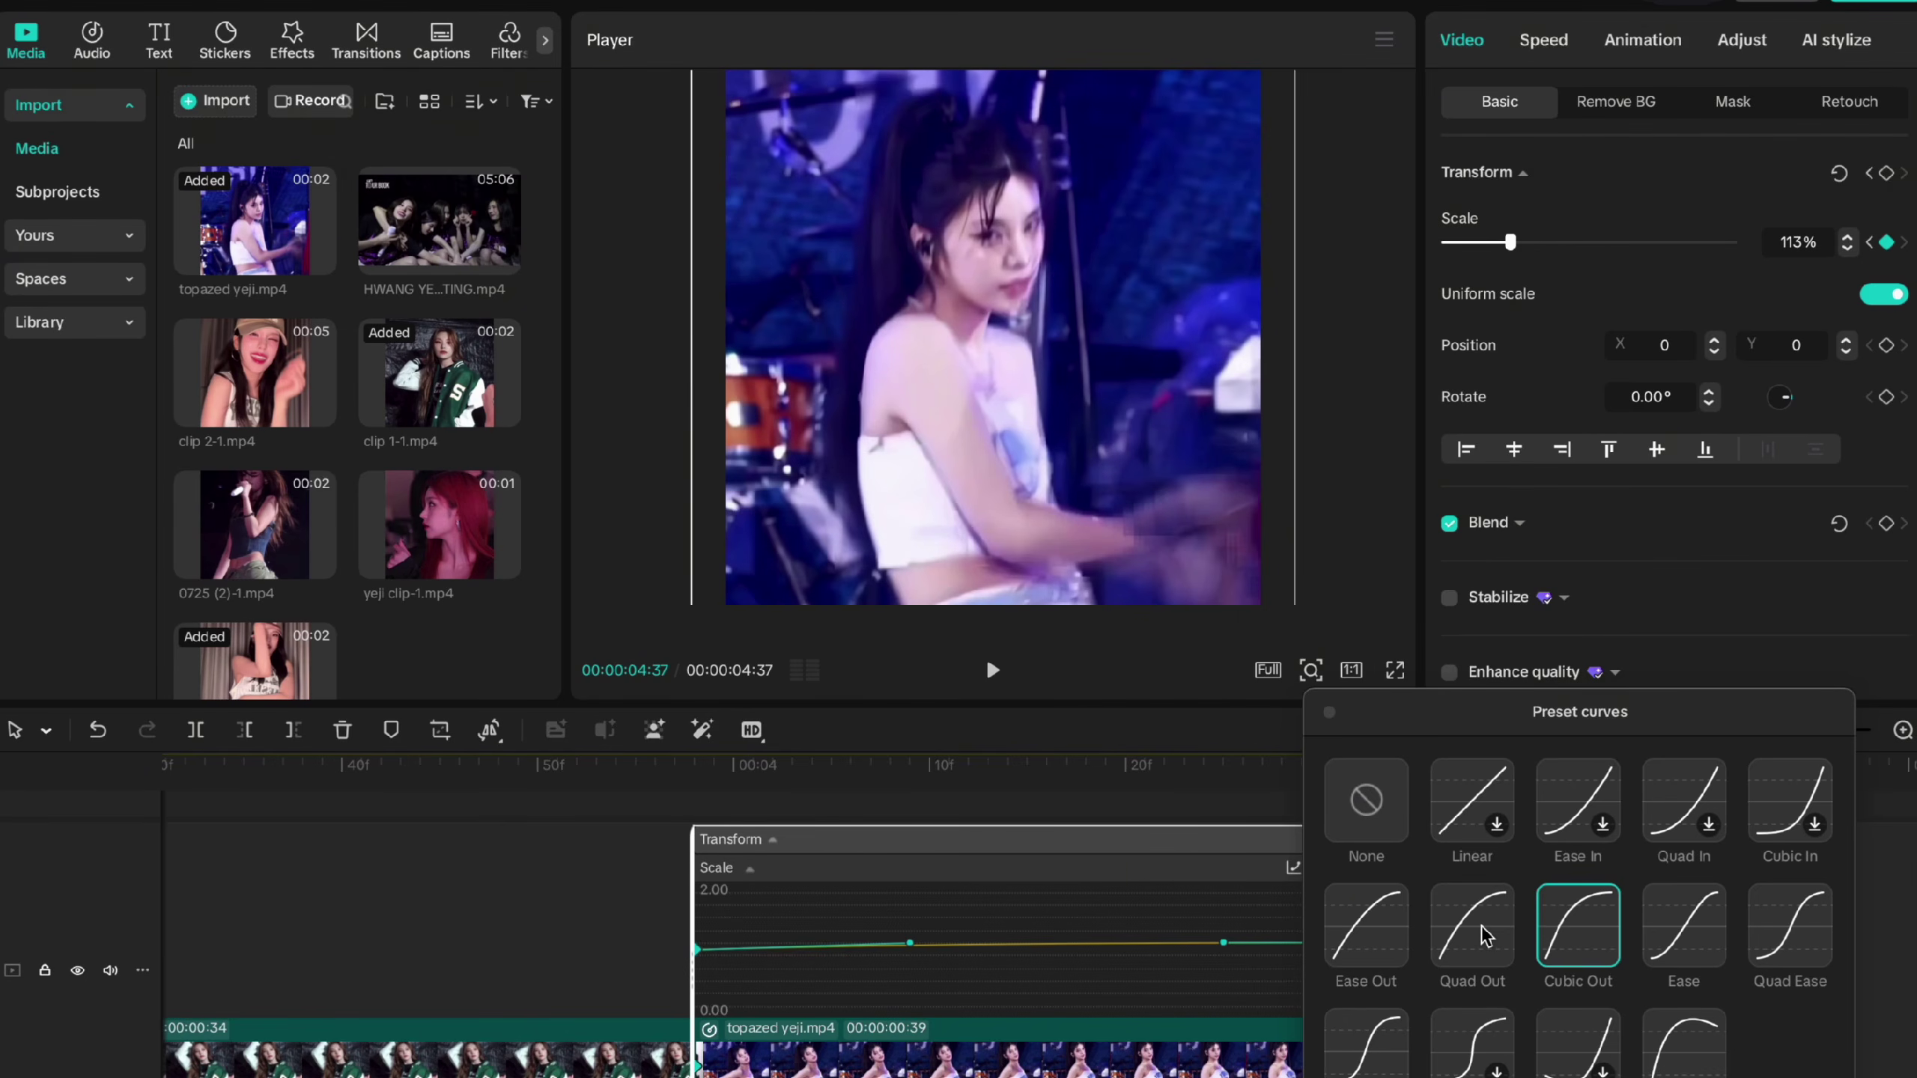
pyautogui.click(1333, 718)
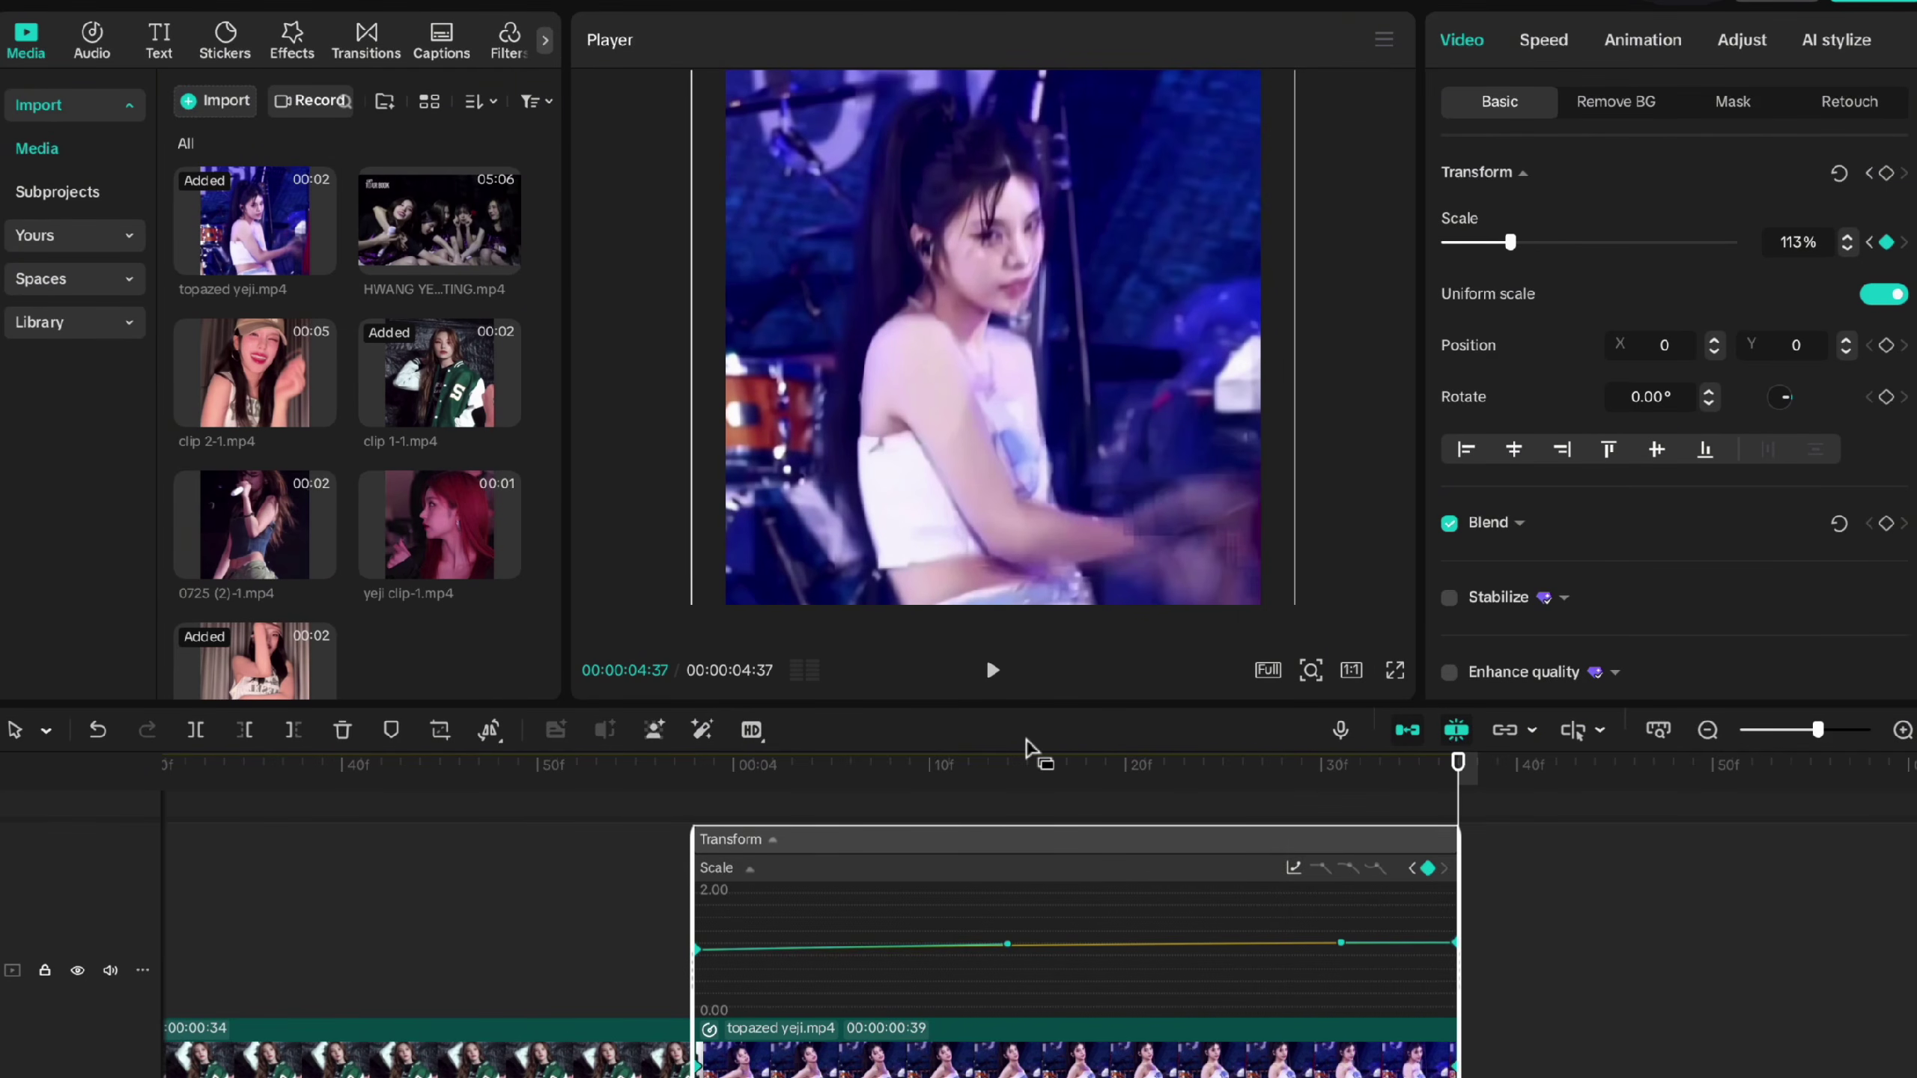
pyautogui.click(1029, 761)
pyautogui.click(709, 759)
pyautogui.click(687, 759)
pyautogui.press('space')
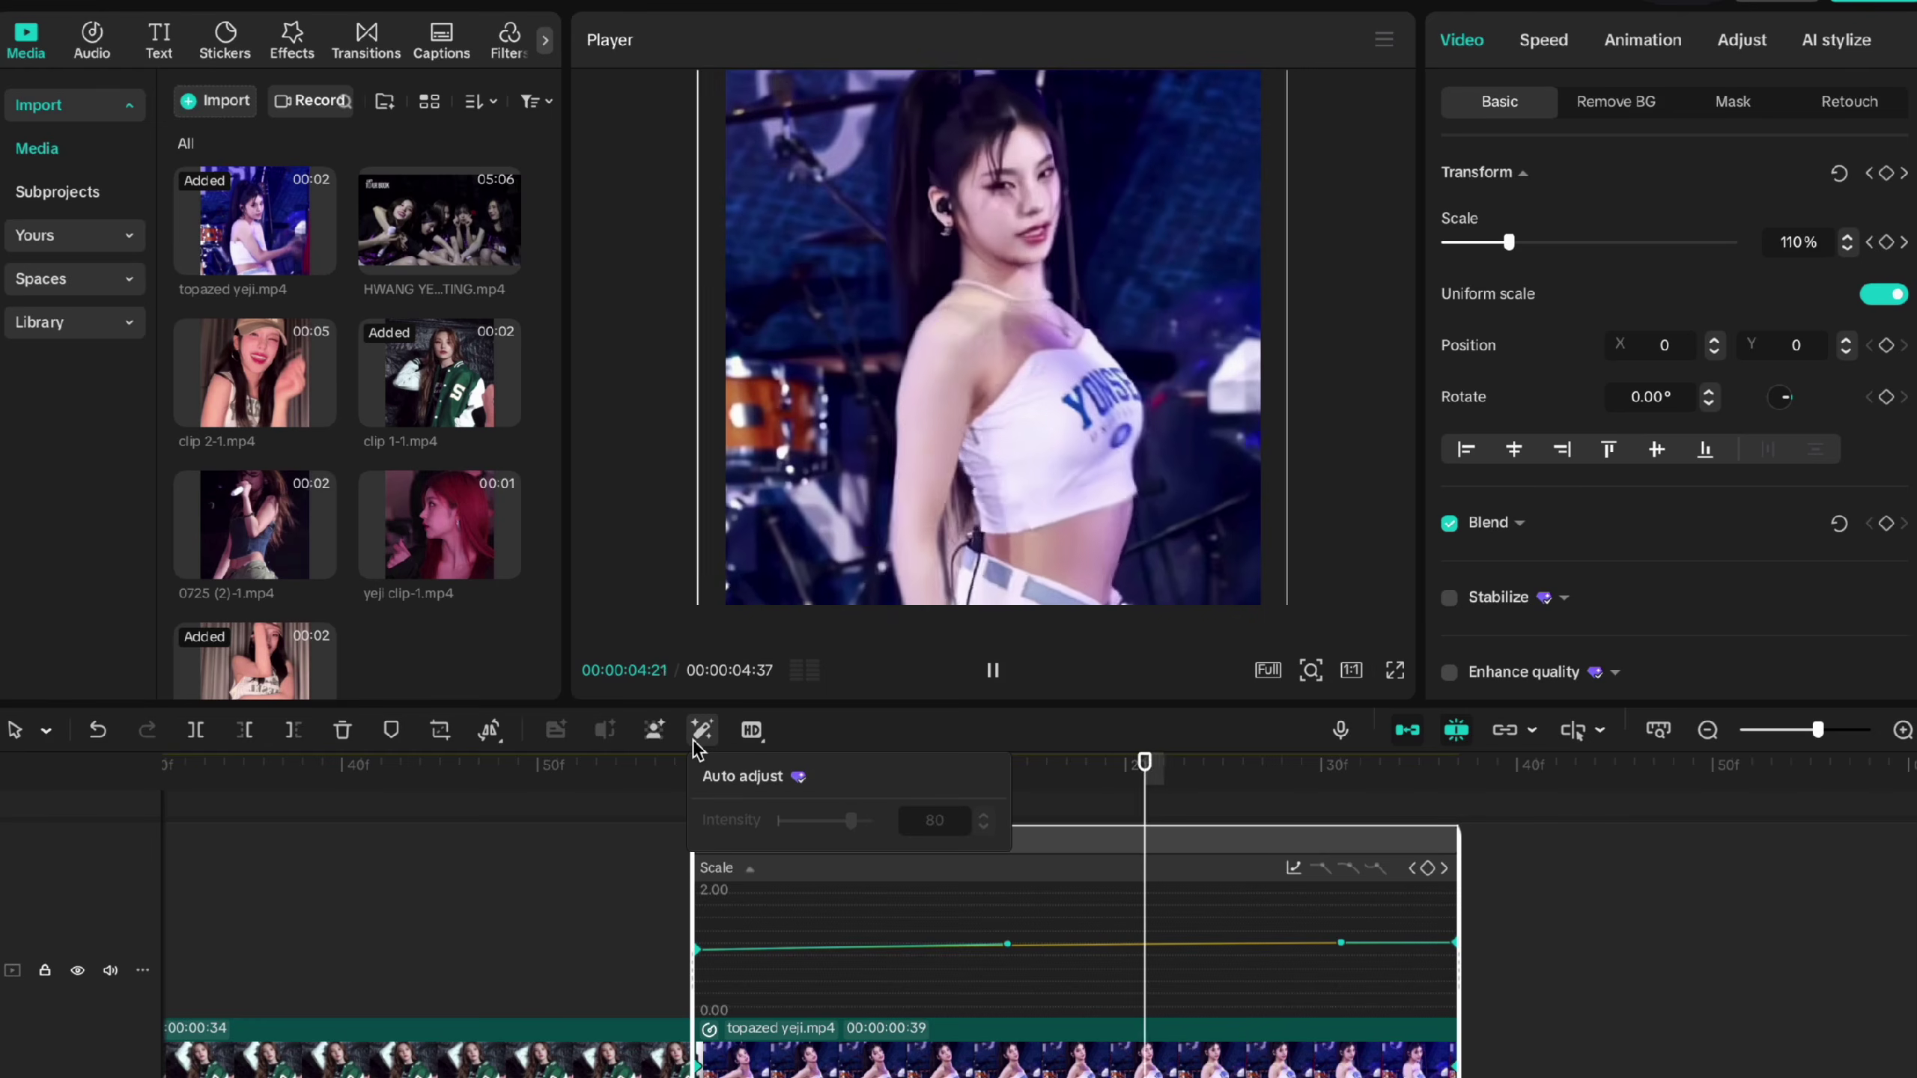
# Step: Try a scale of 175% on the topazed yeji.mp4 clip's end keyframe and play the clip to preview the stronger zoom
pyautogui.moveTo(1503, 242); pyautogui.dragTo(1545, 242)
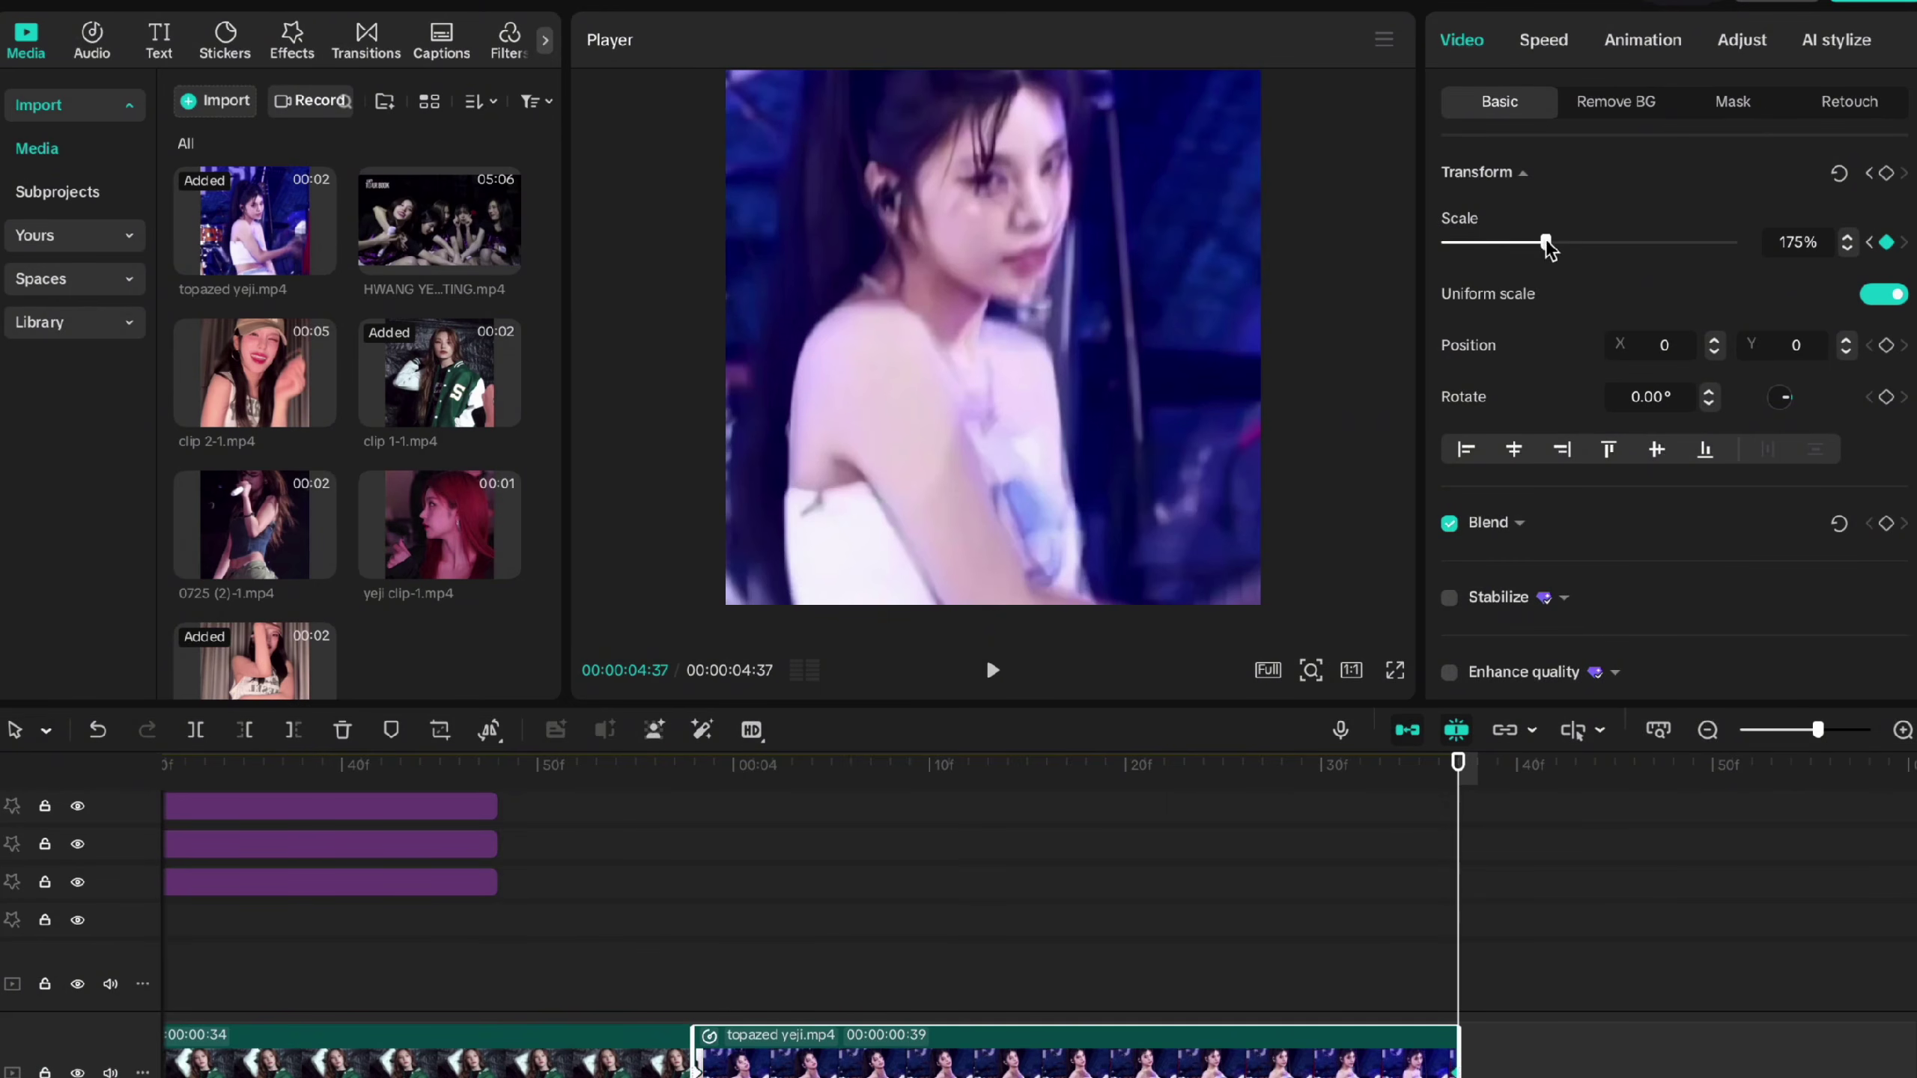
pyautogui.click(712, 968)
pyautogui.press('space')
pyautogui.click(712, 968)
pyautogui.press('space')
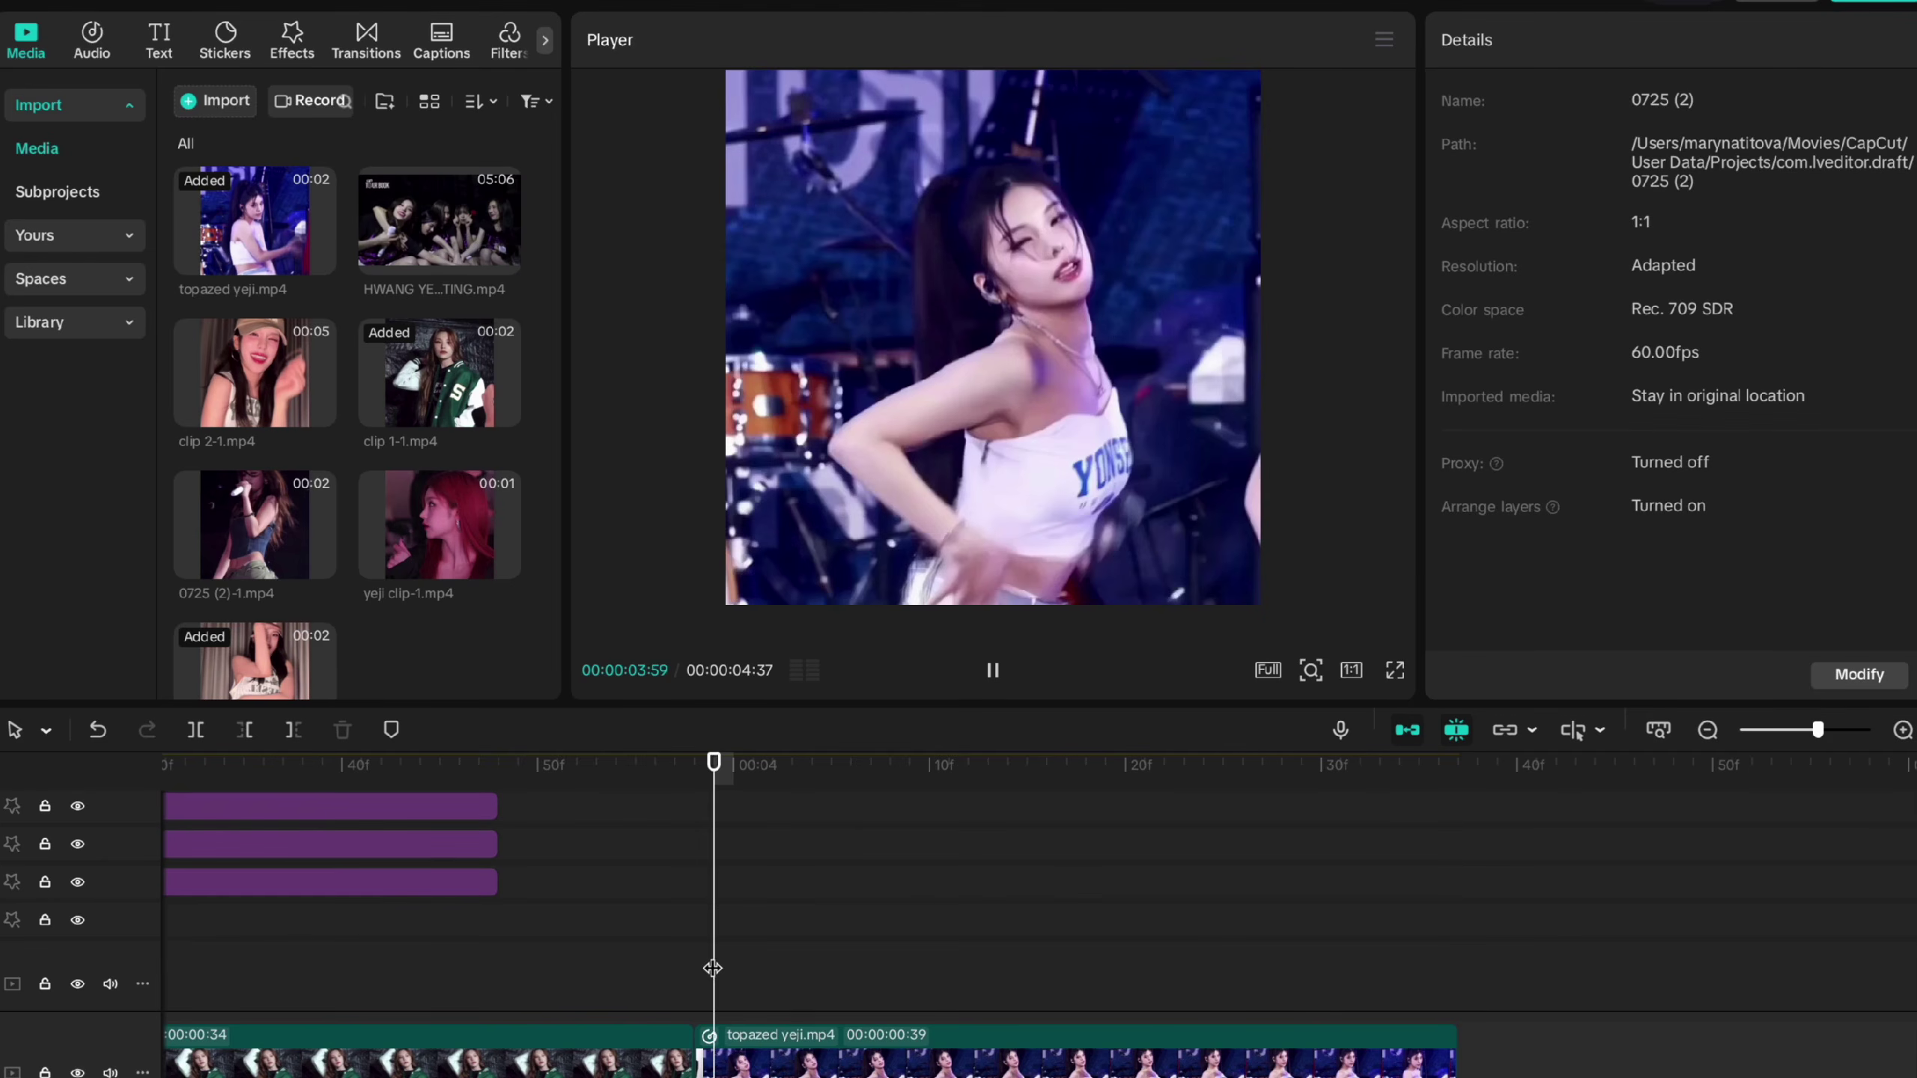
pyautogui.click(1362, 1065)
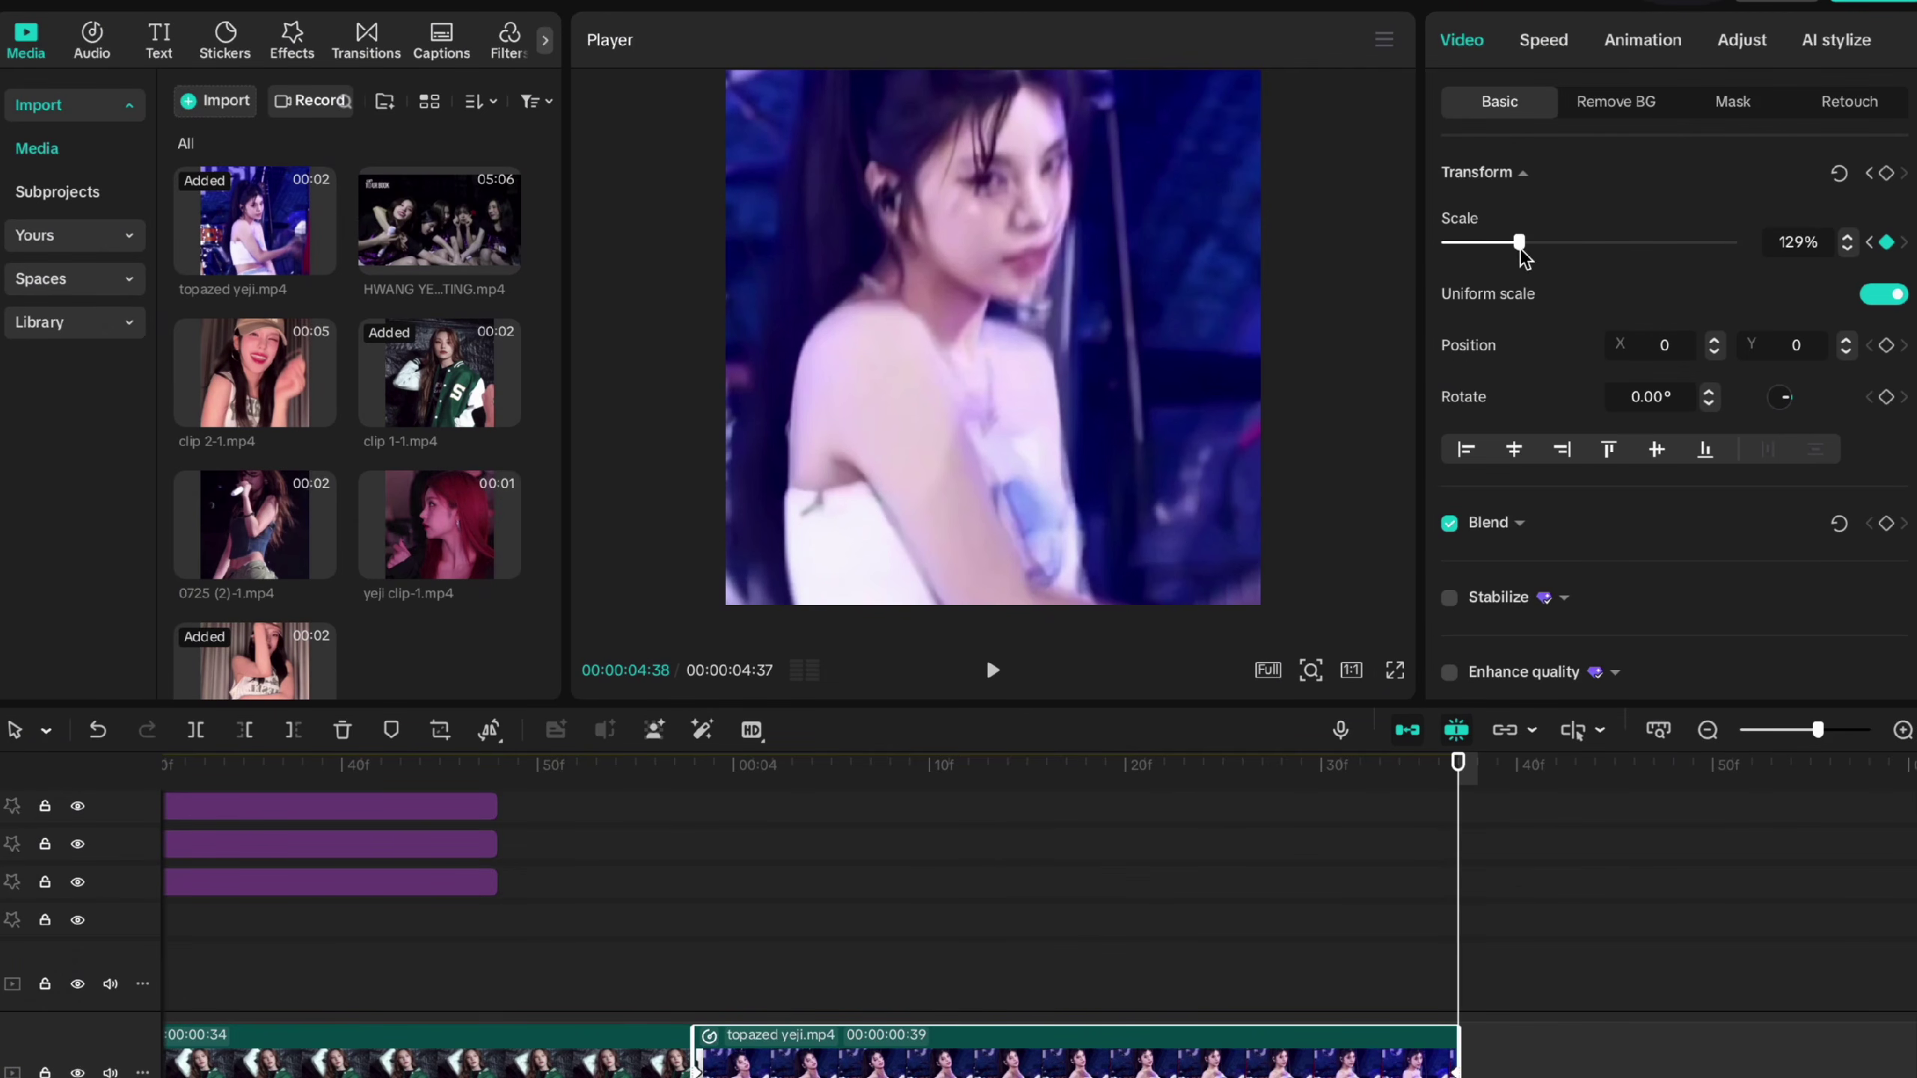
pyautogui.moveTo(1521, 257); pyautogui.dragTo(1544, 250)
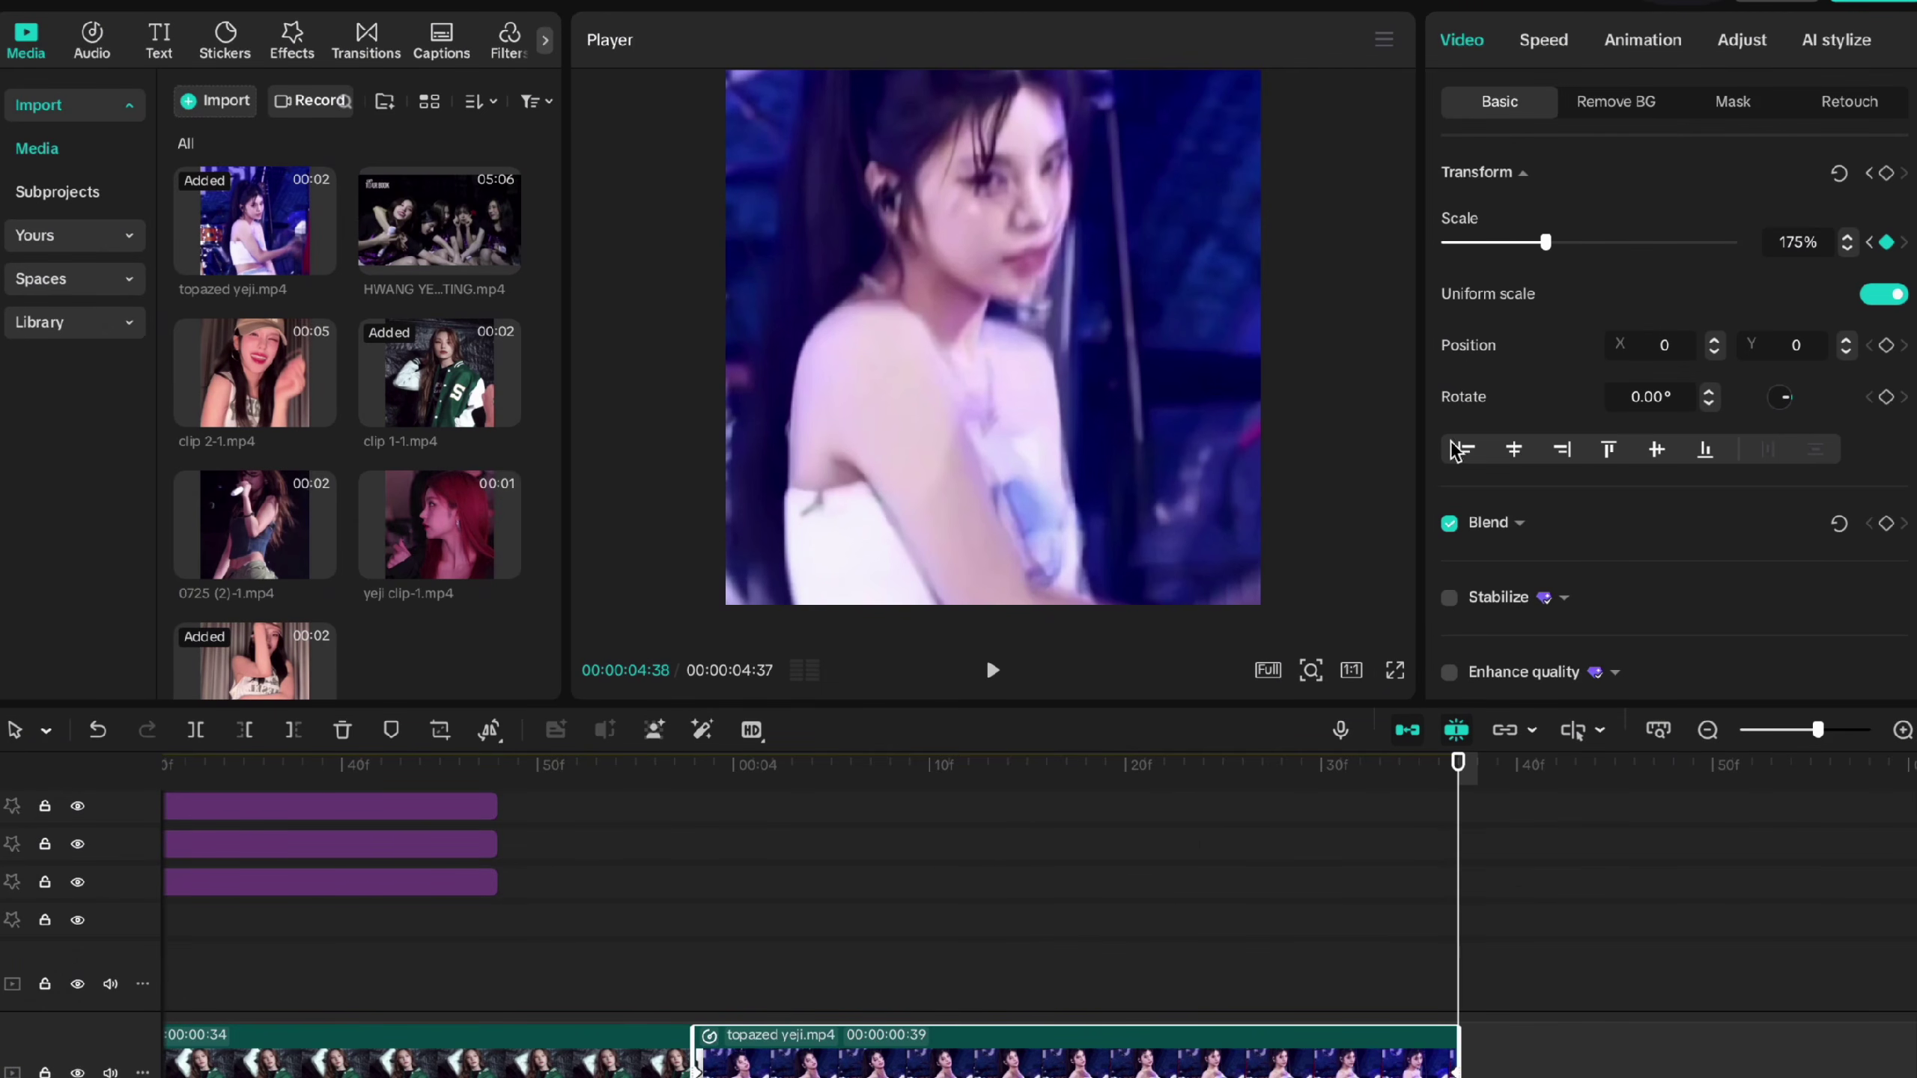
# Step: Duplicate the topazed yeji.mp4 clip and place the copy directly after the original on the main track
pyautogui.click(1056, 939)
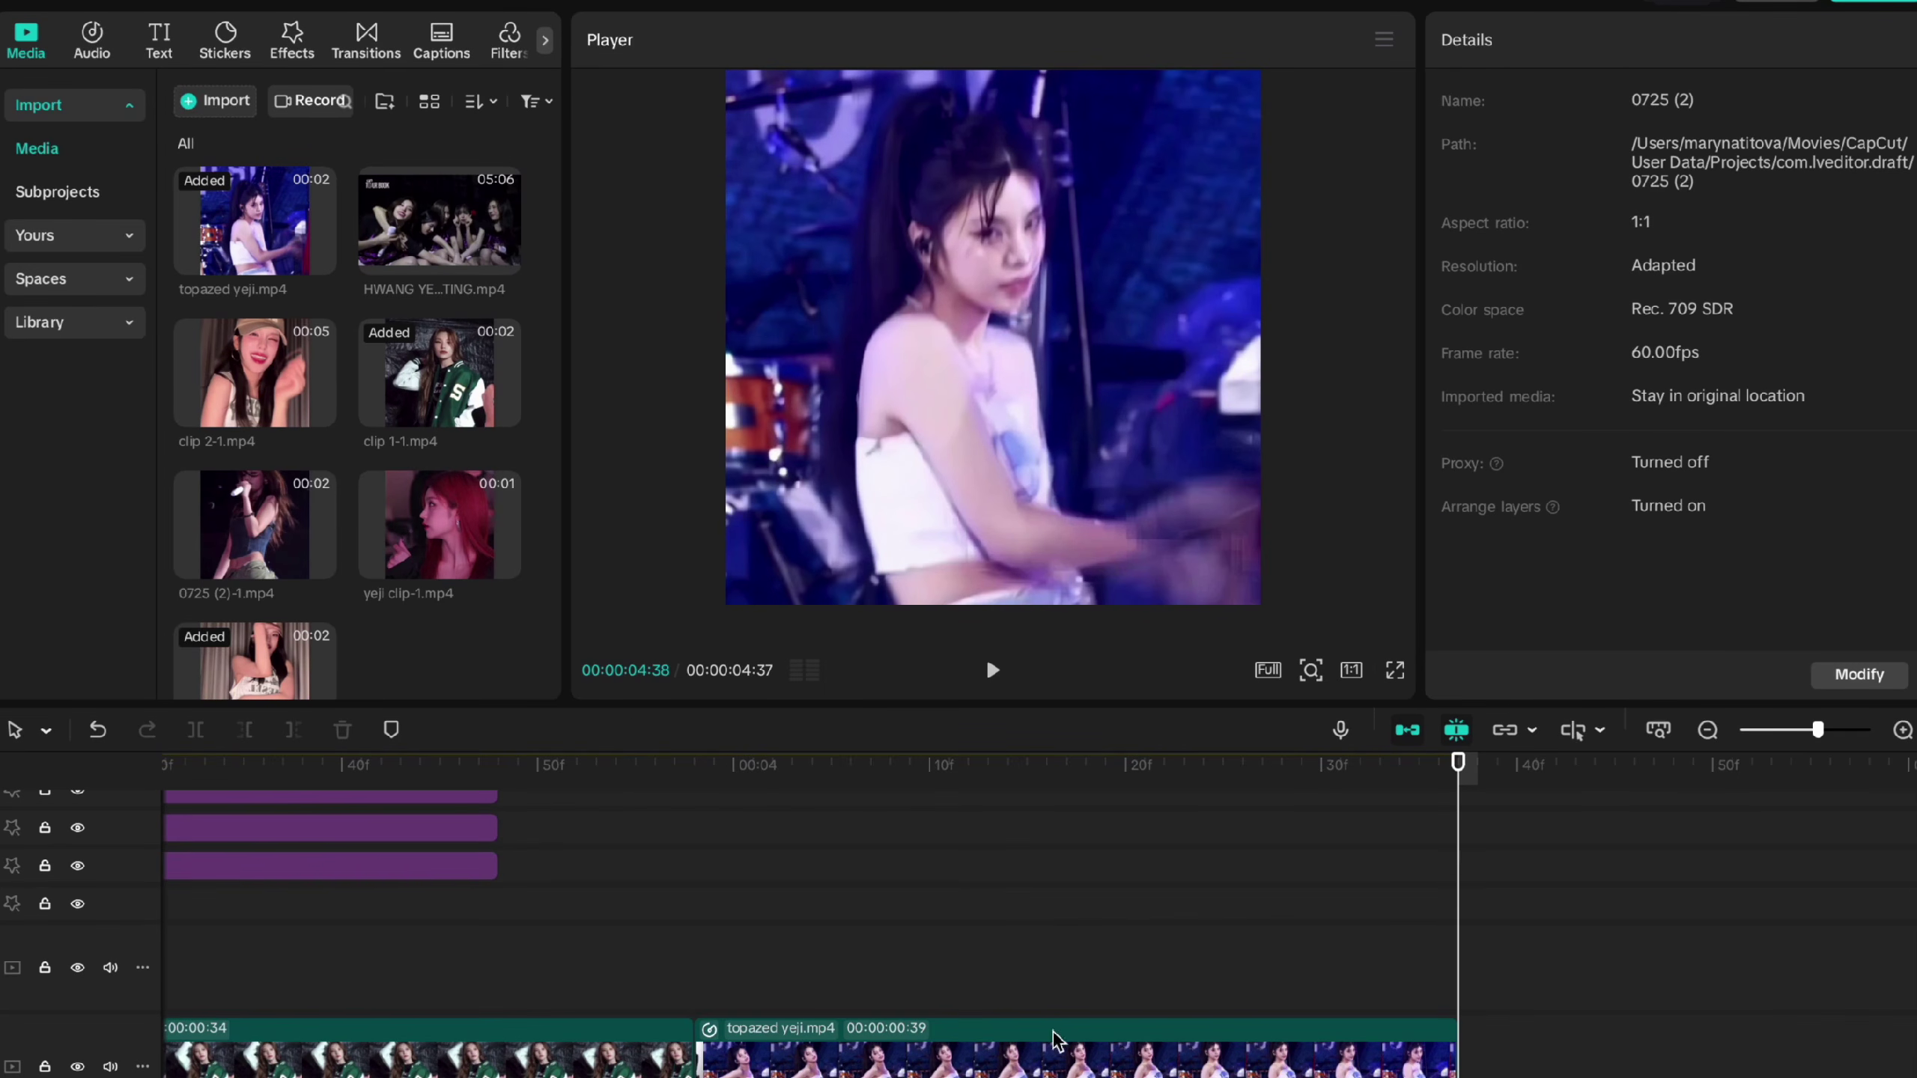
pyautogui.scroll(-5, 1057, 1041)
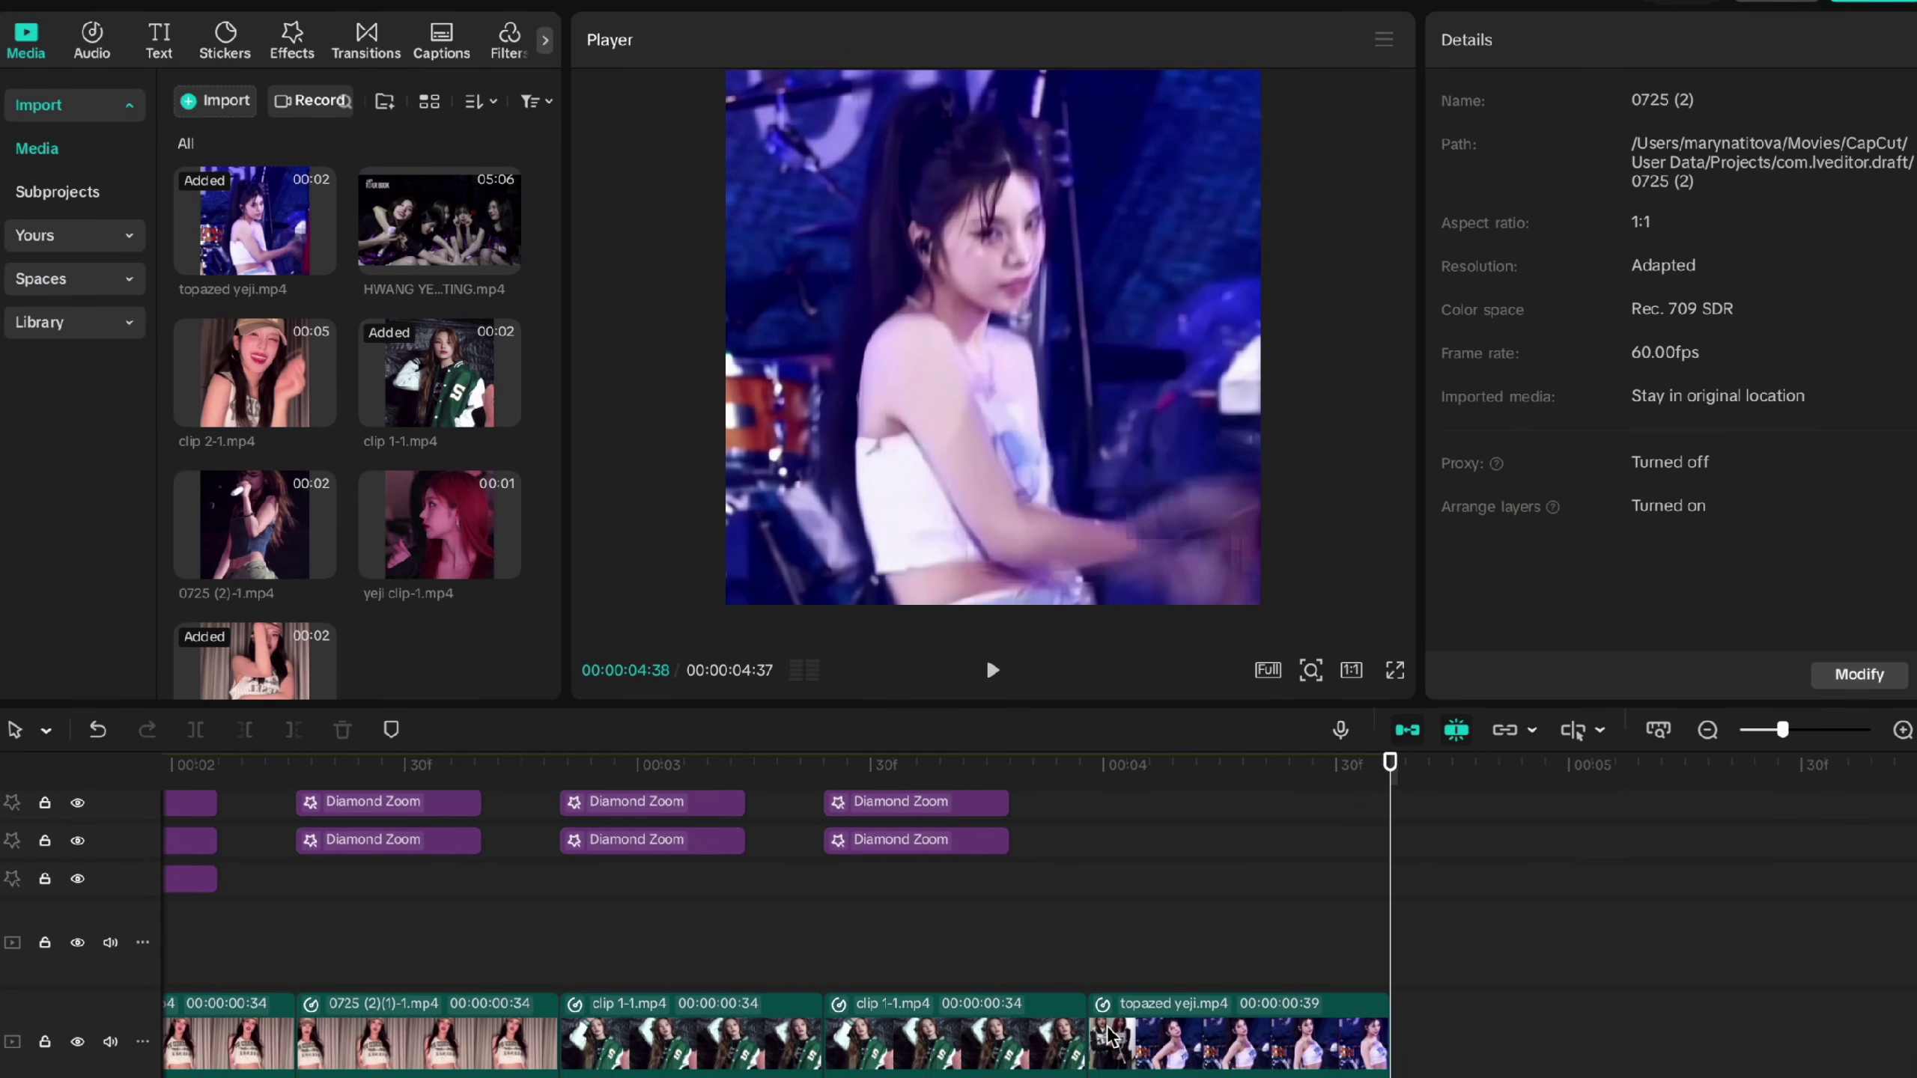
pyautogui.scroll(3, 1109, 1039)
pyautogui.click(1110, 1038)
pyautogui.scroll(2, 1110, 1039)
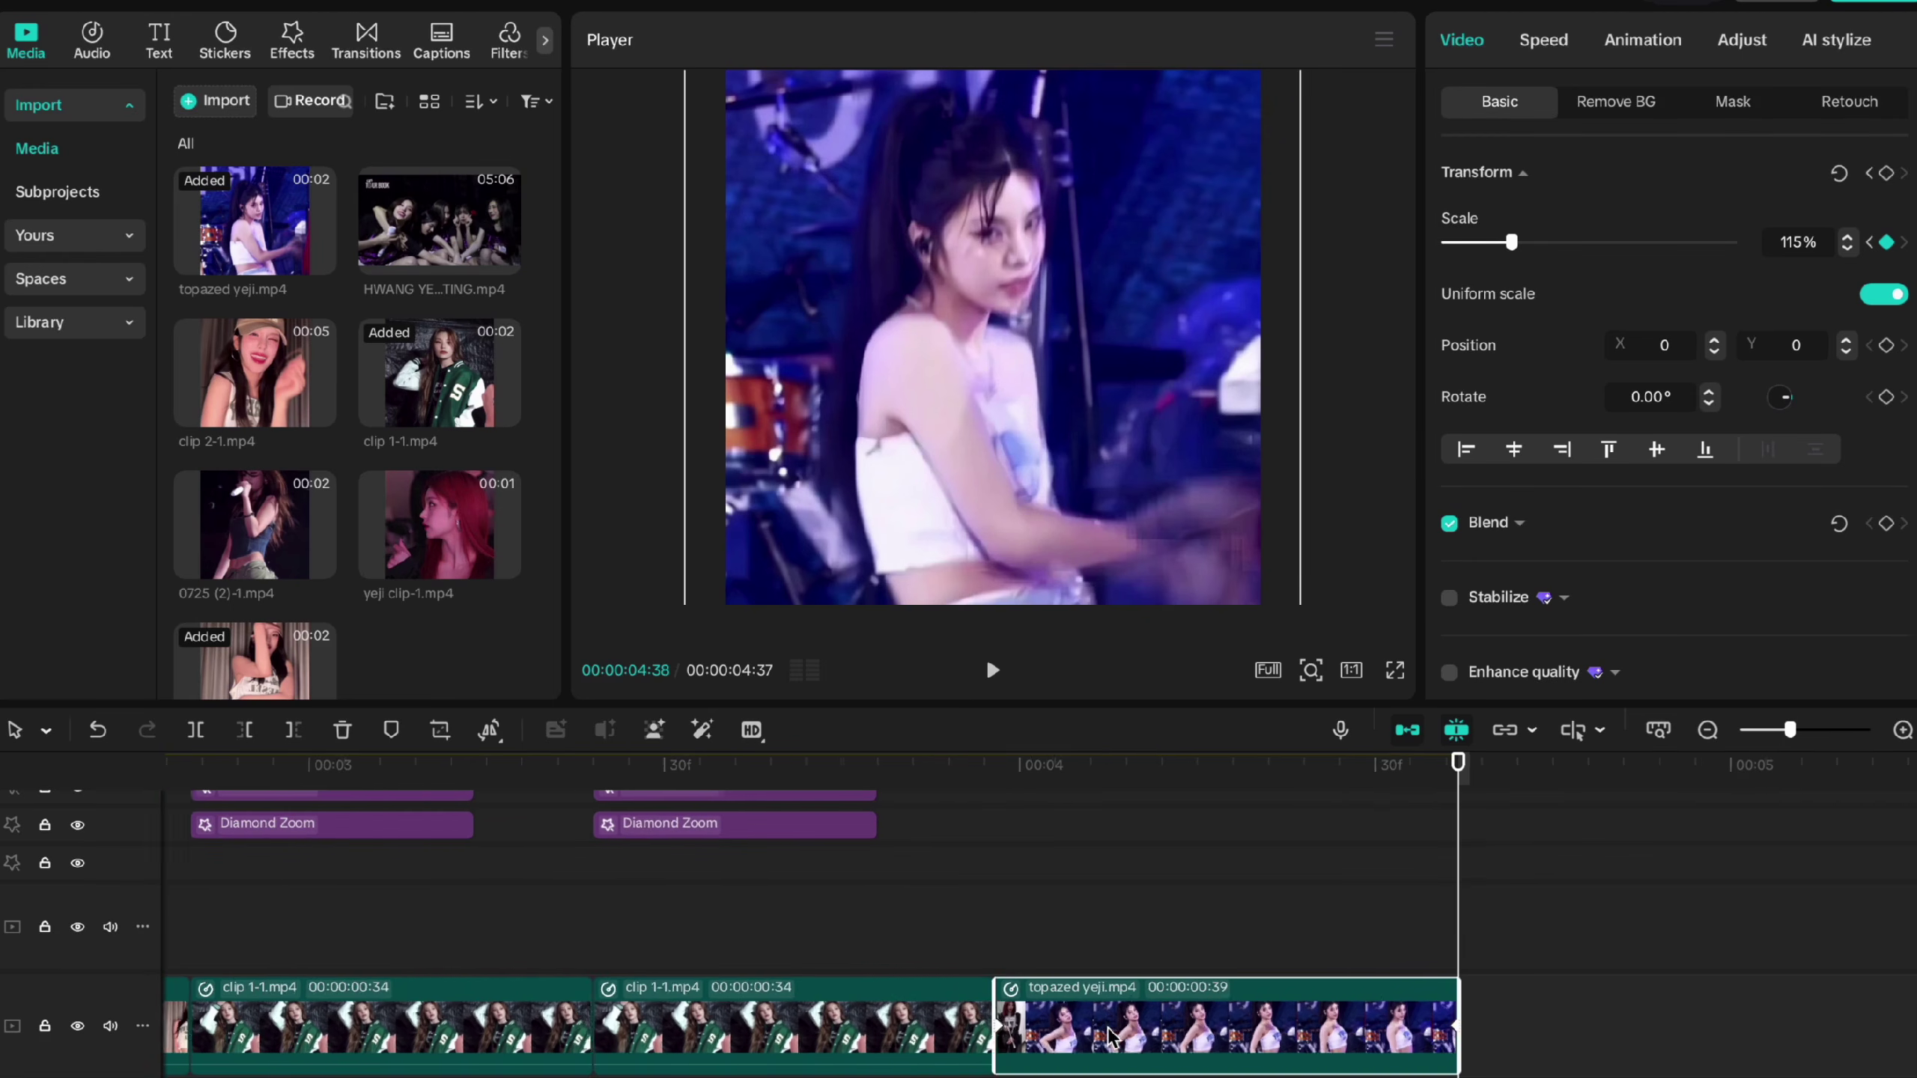
pyautogui.scroll(-1, 1110, 1039)
pyautogui.hotkey('ctrl', 'c')
pyautogui.hotkey('ctrl', 'v')
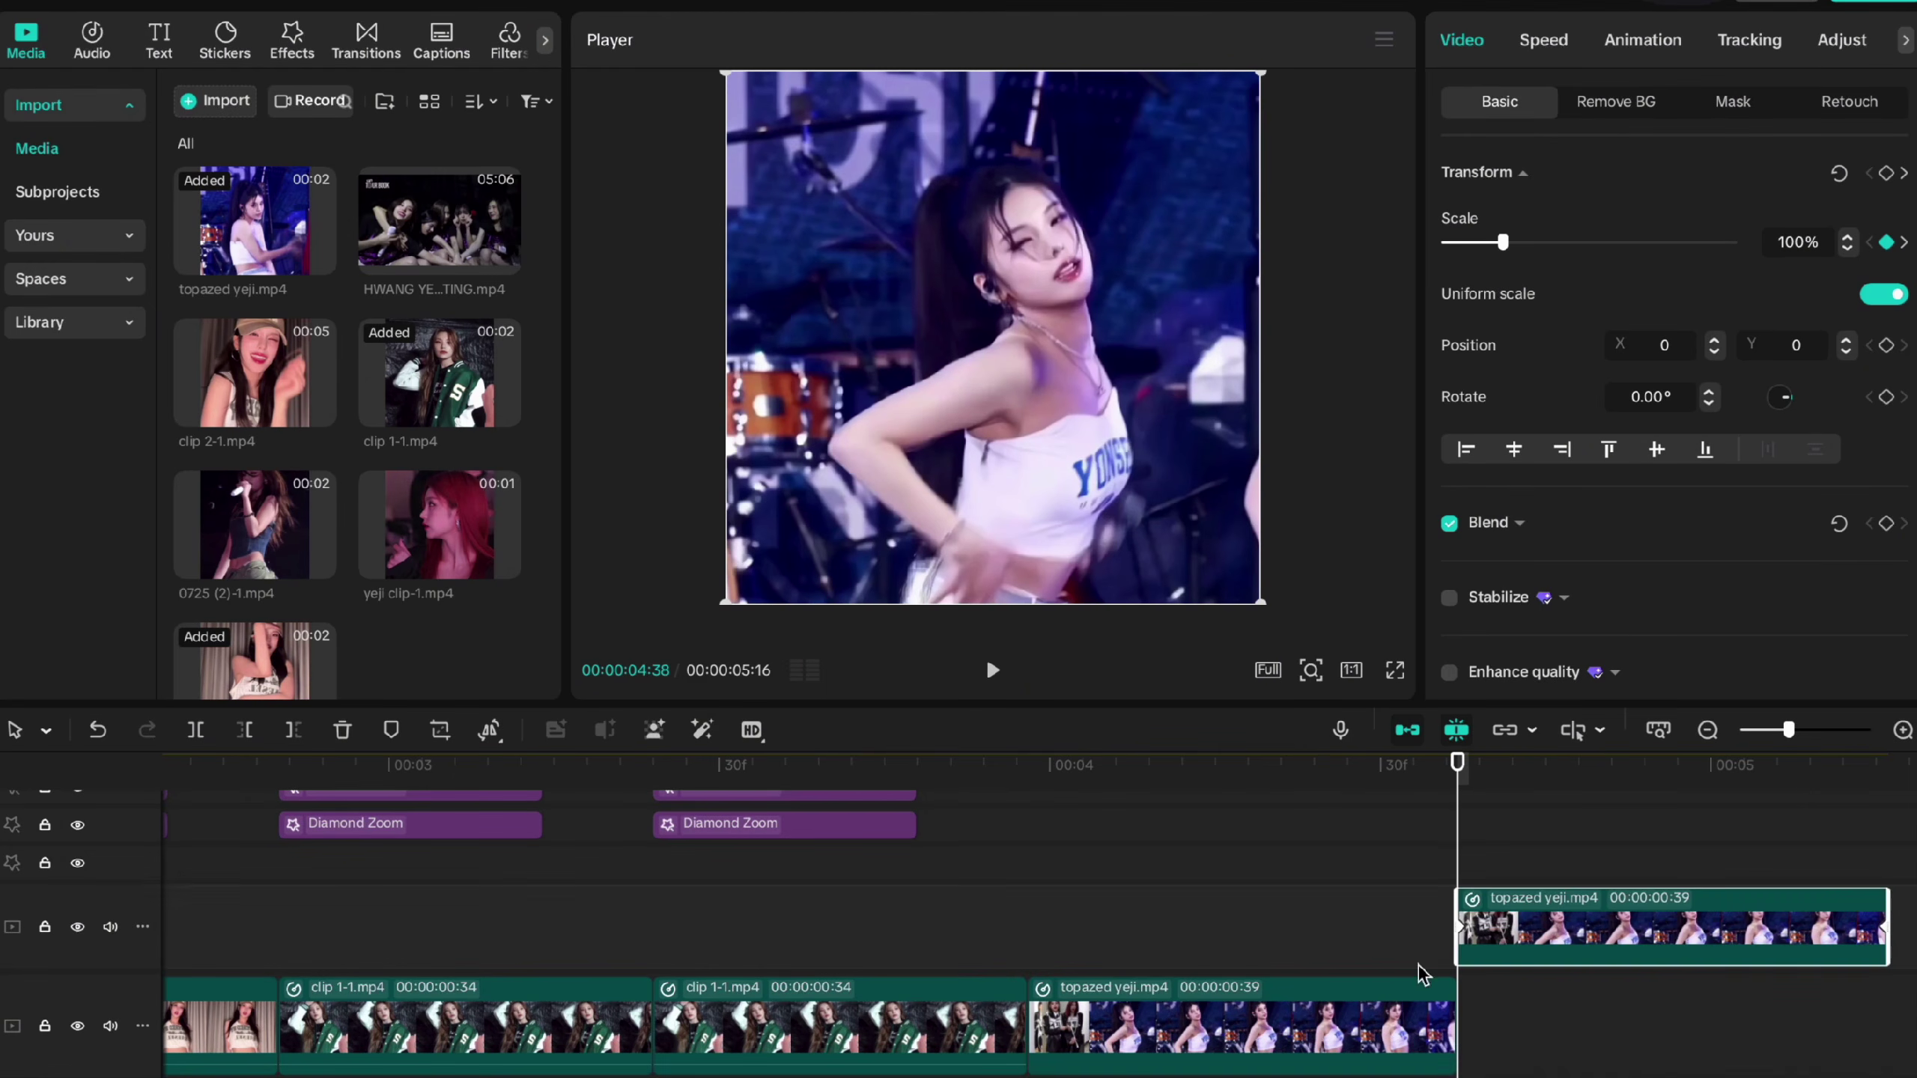
pyautogui.moveTo(1559, 953); pyautogui.dragTo(1559, 1028)
pyautogui.hscroll(3, 1559, 1028)
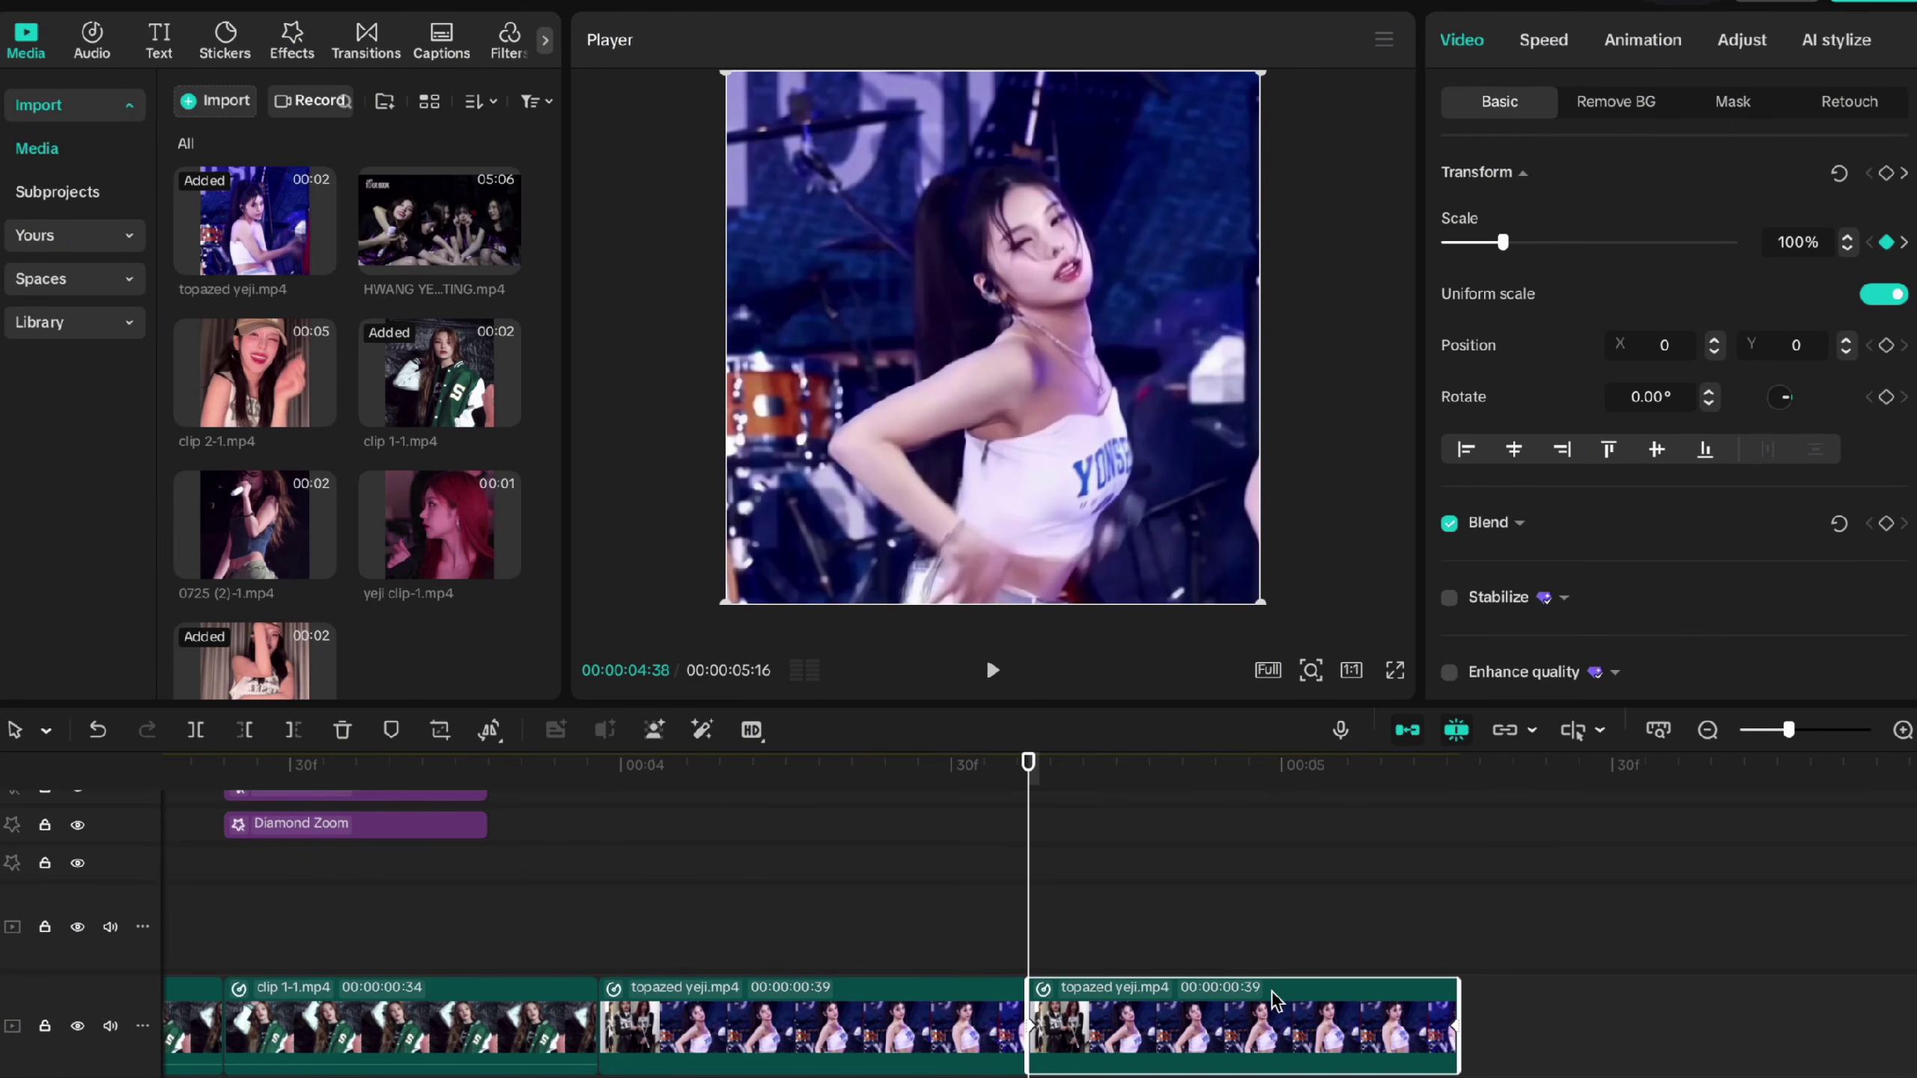
# Step: Replace the copied topazed yeji.mp4 clip with 0725 (2)(1)-1.mp4, keeping the original video effect, and scrub through the new clip
pyautogui.rightClick(1224, 995)
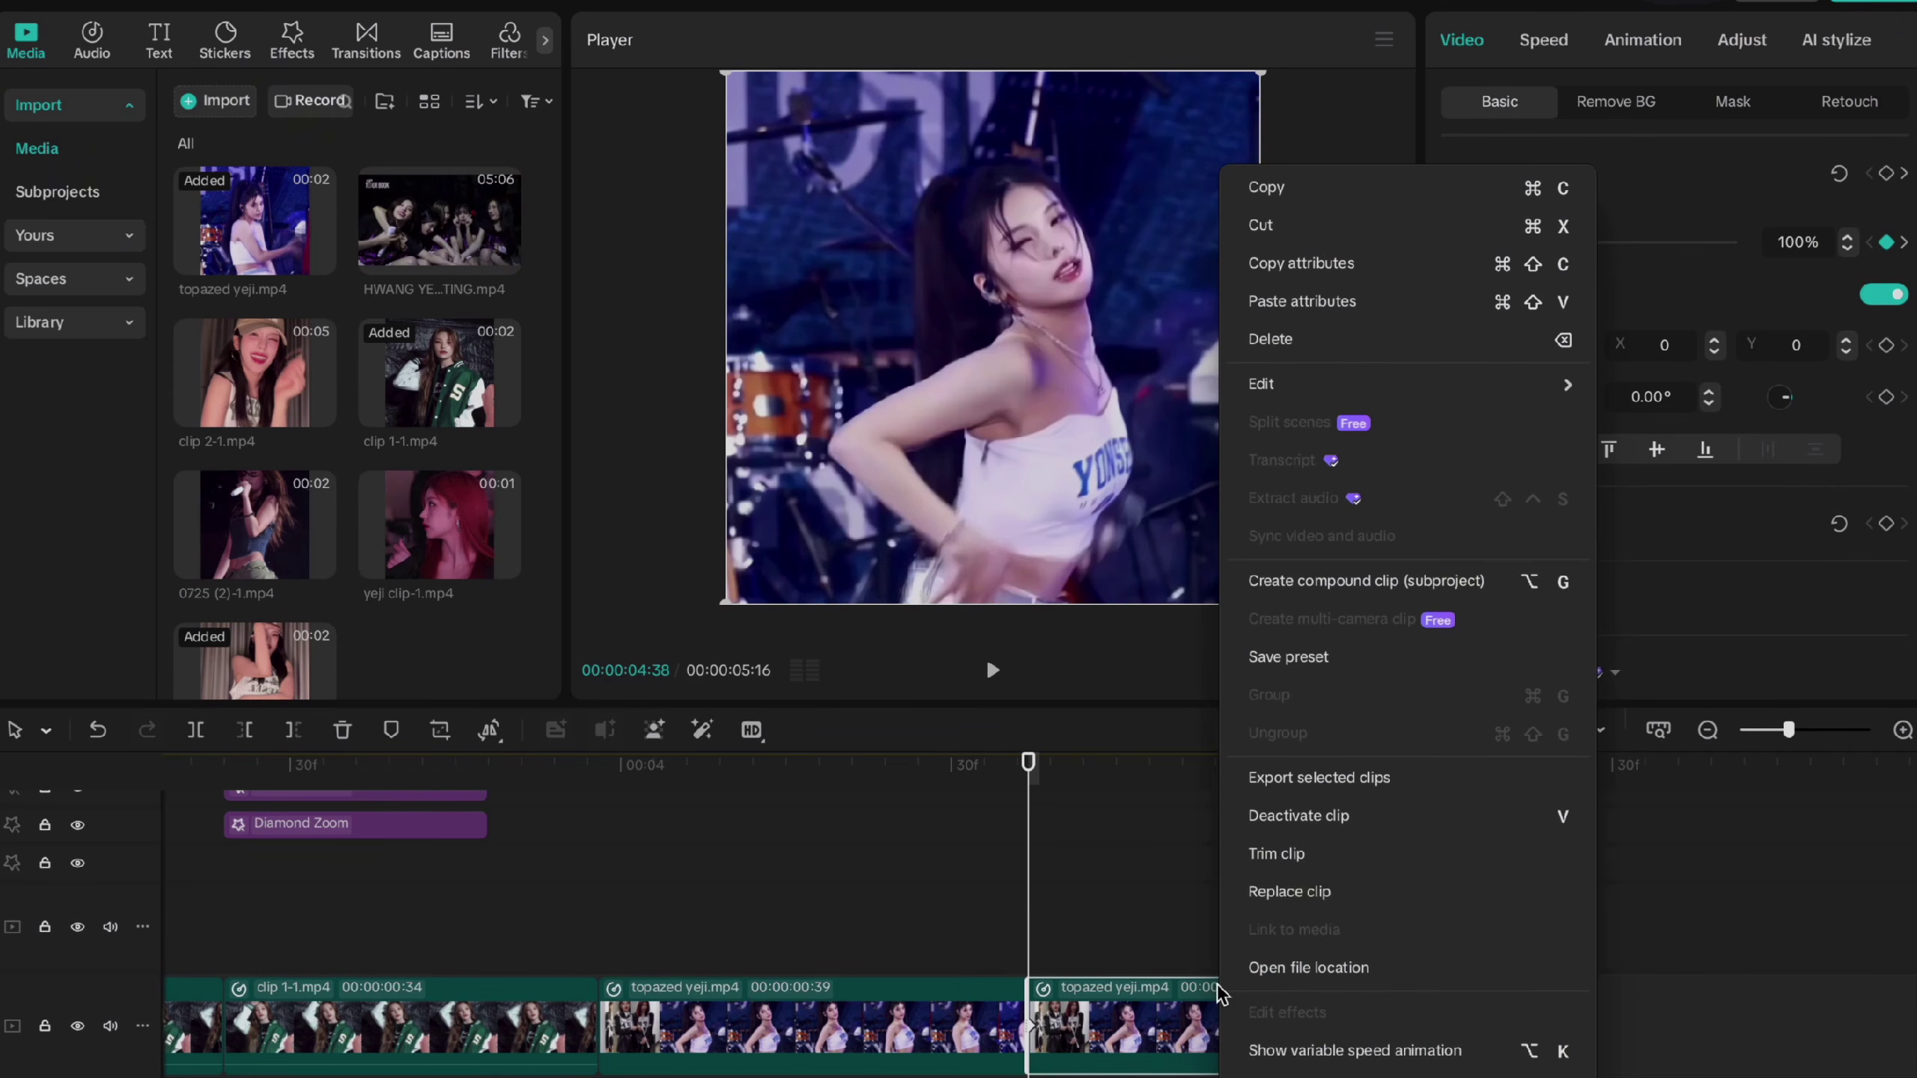
pyautogui.click(1282, 903)
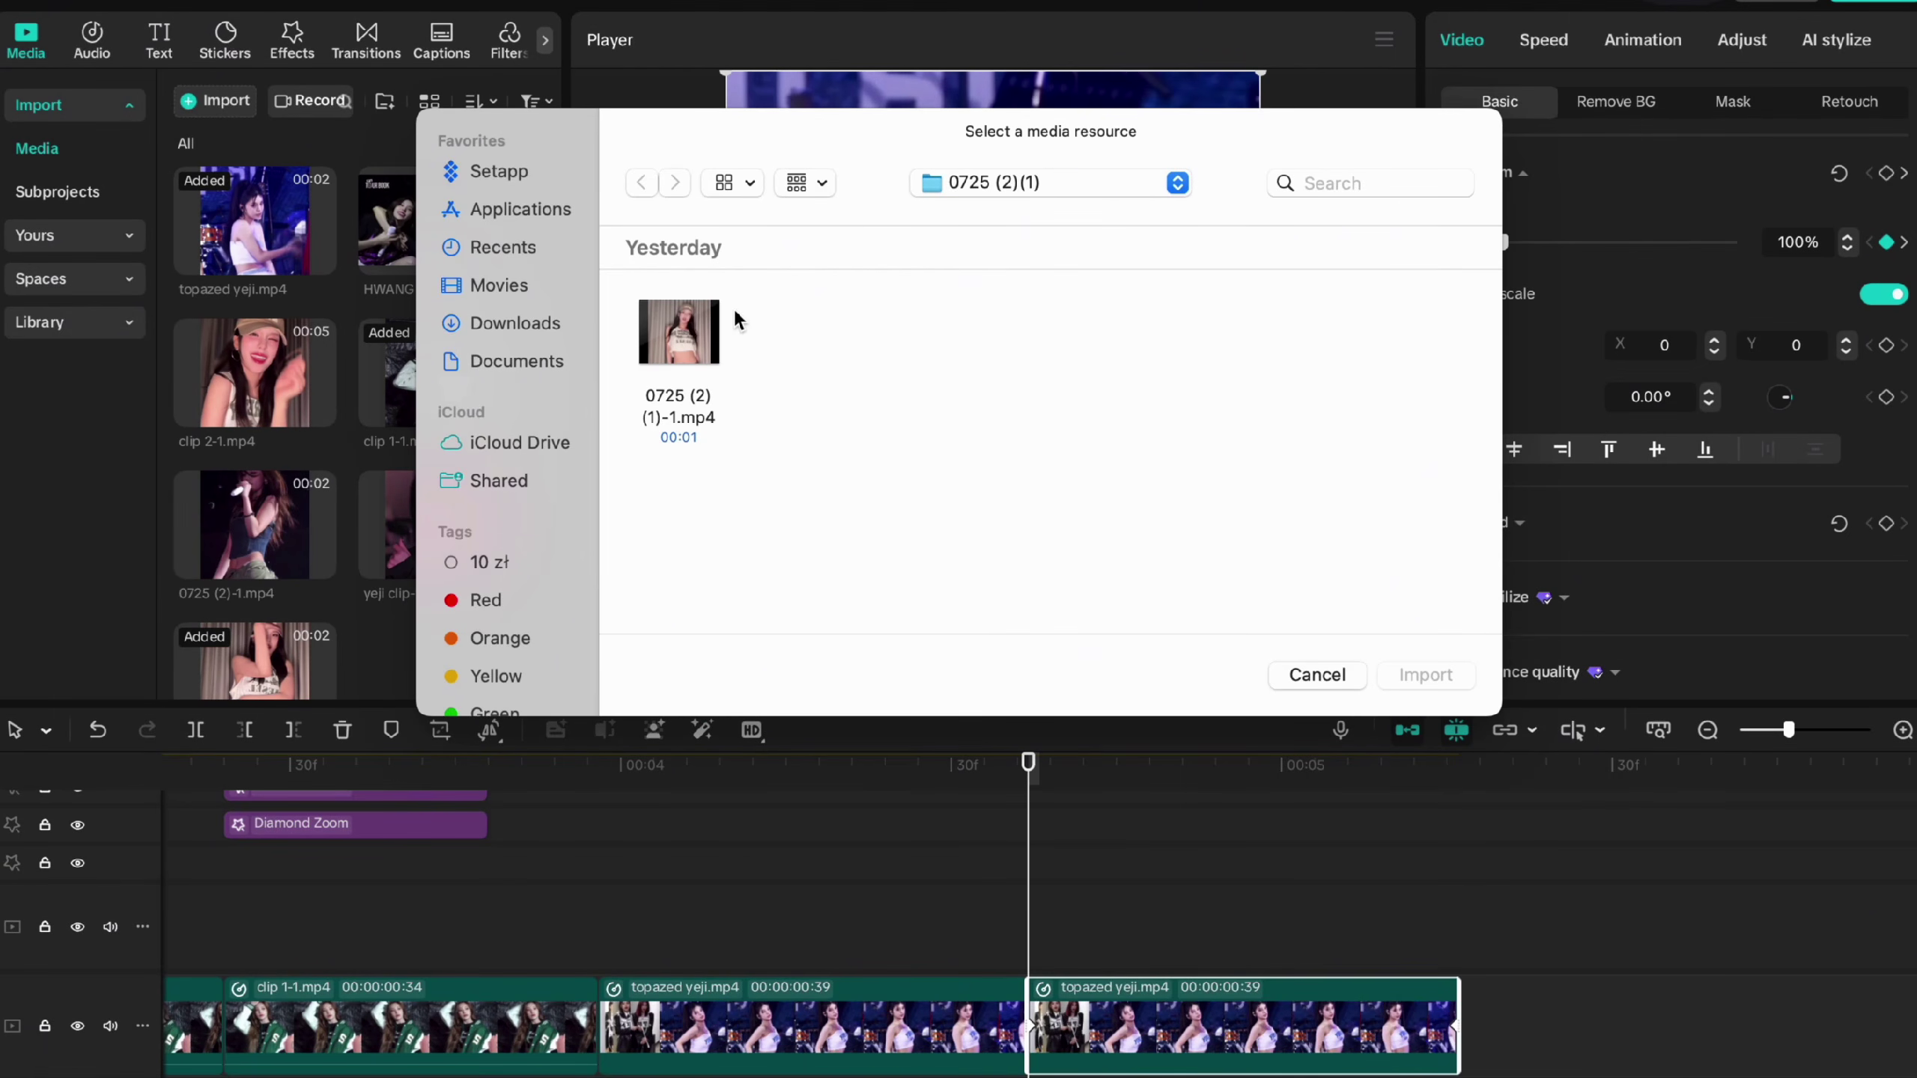
pyautogui.click(678, 336)
pyautogui.click(1395, 684)
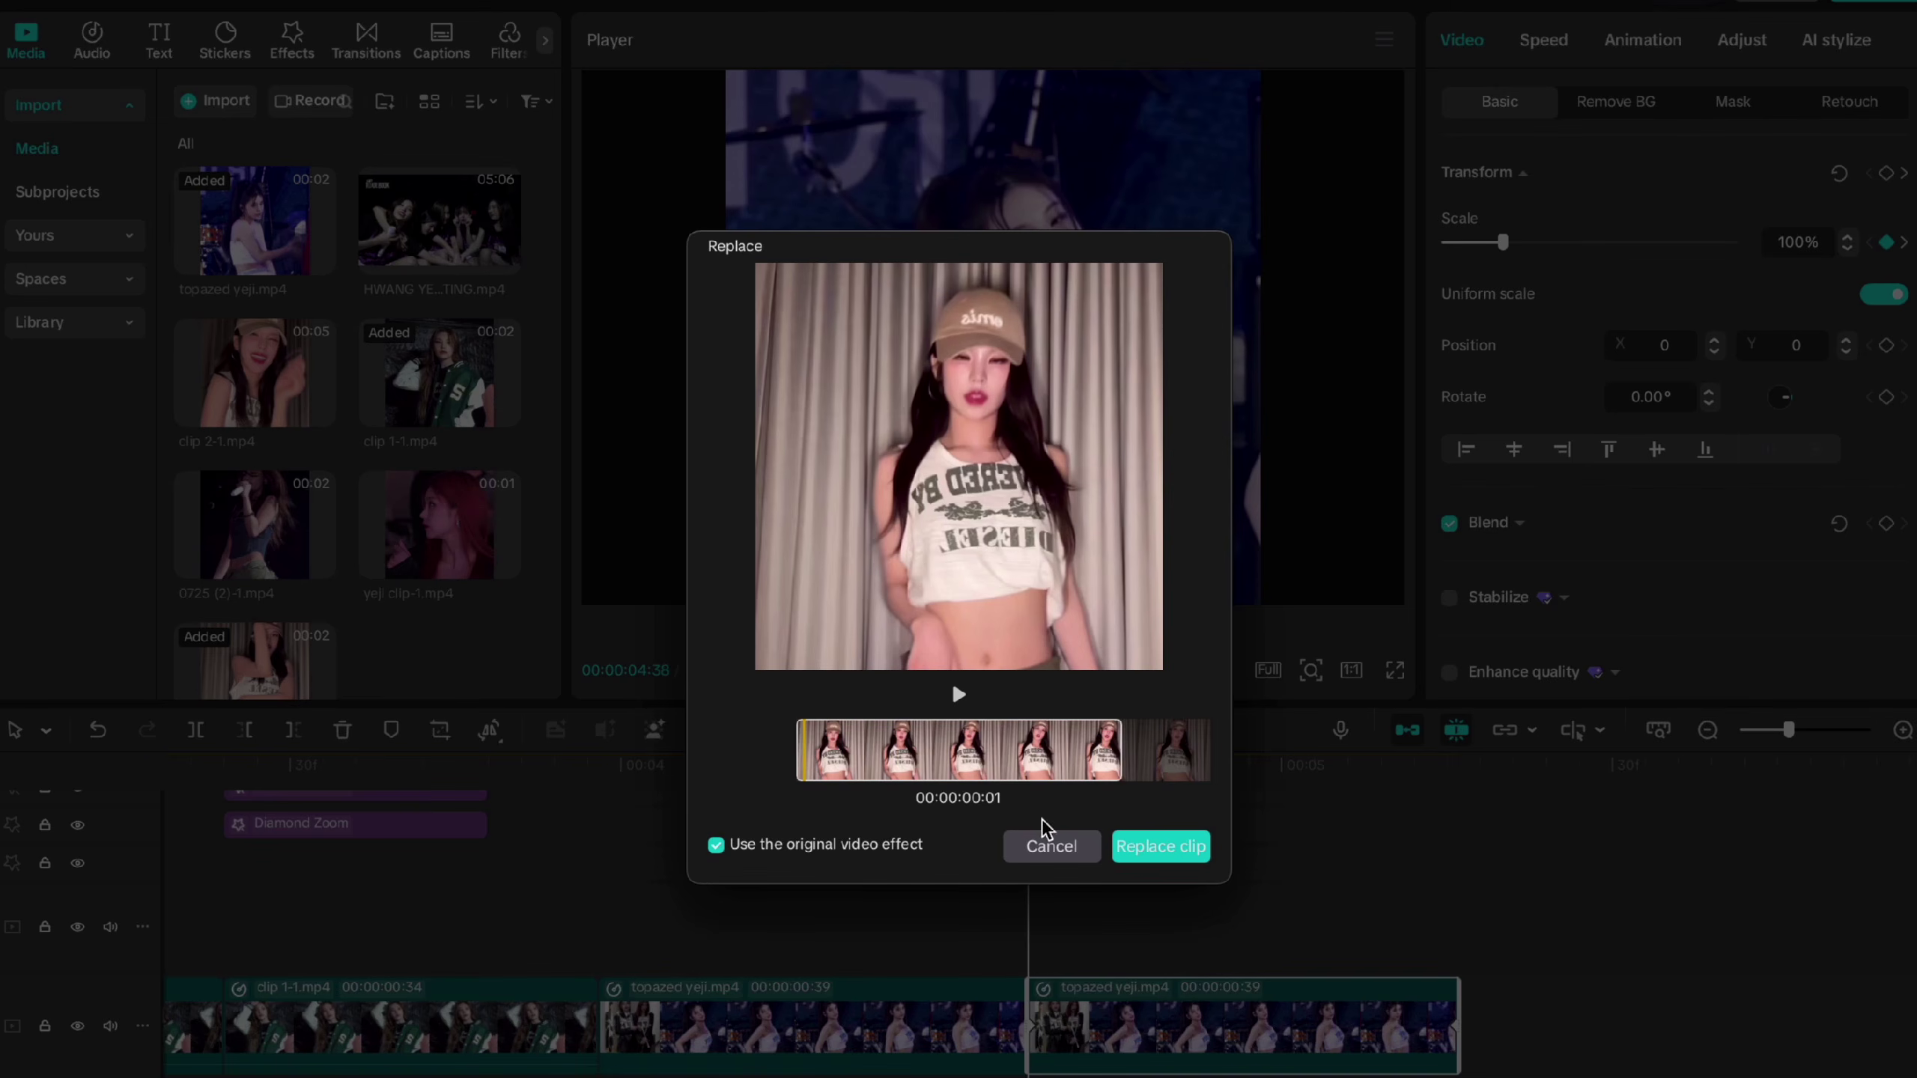
pyautogui.click(1145, 844)
pyautogui.click(1045, 656)
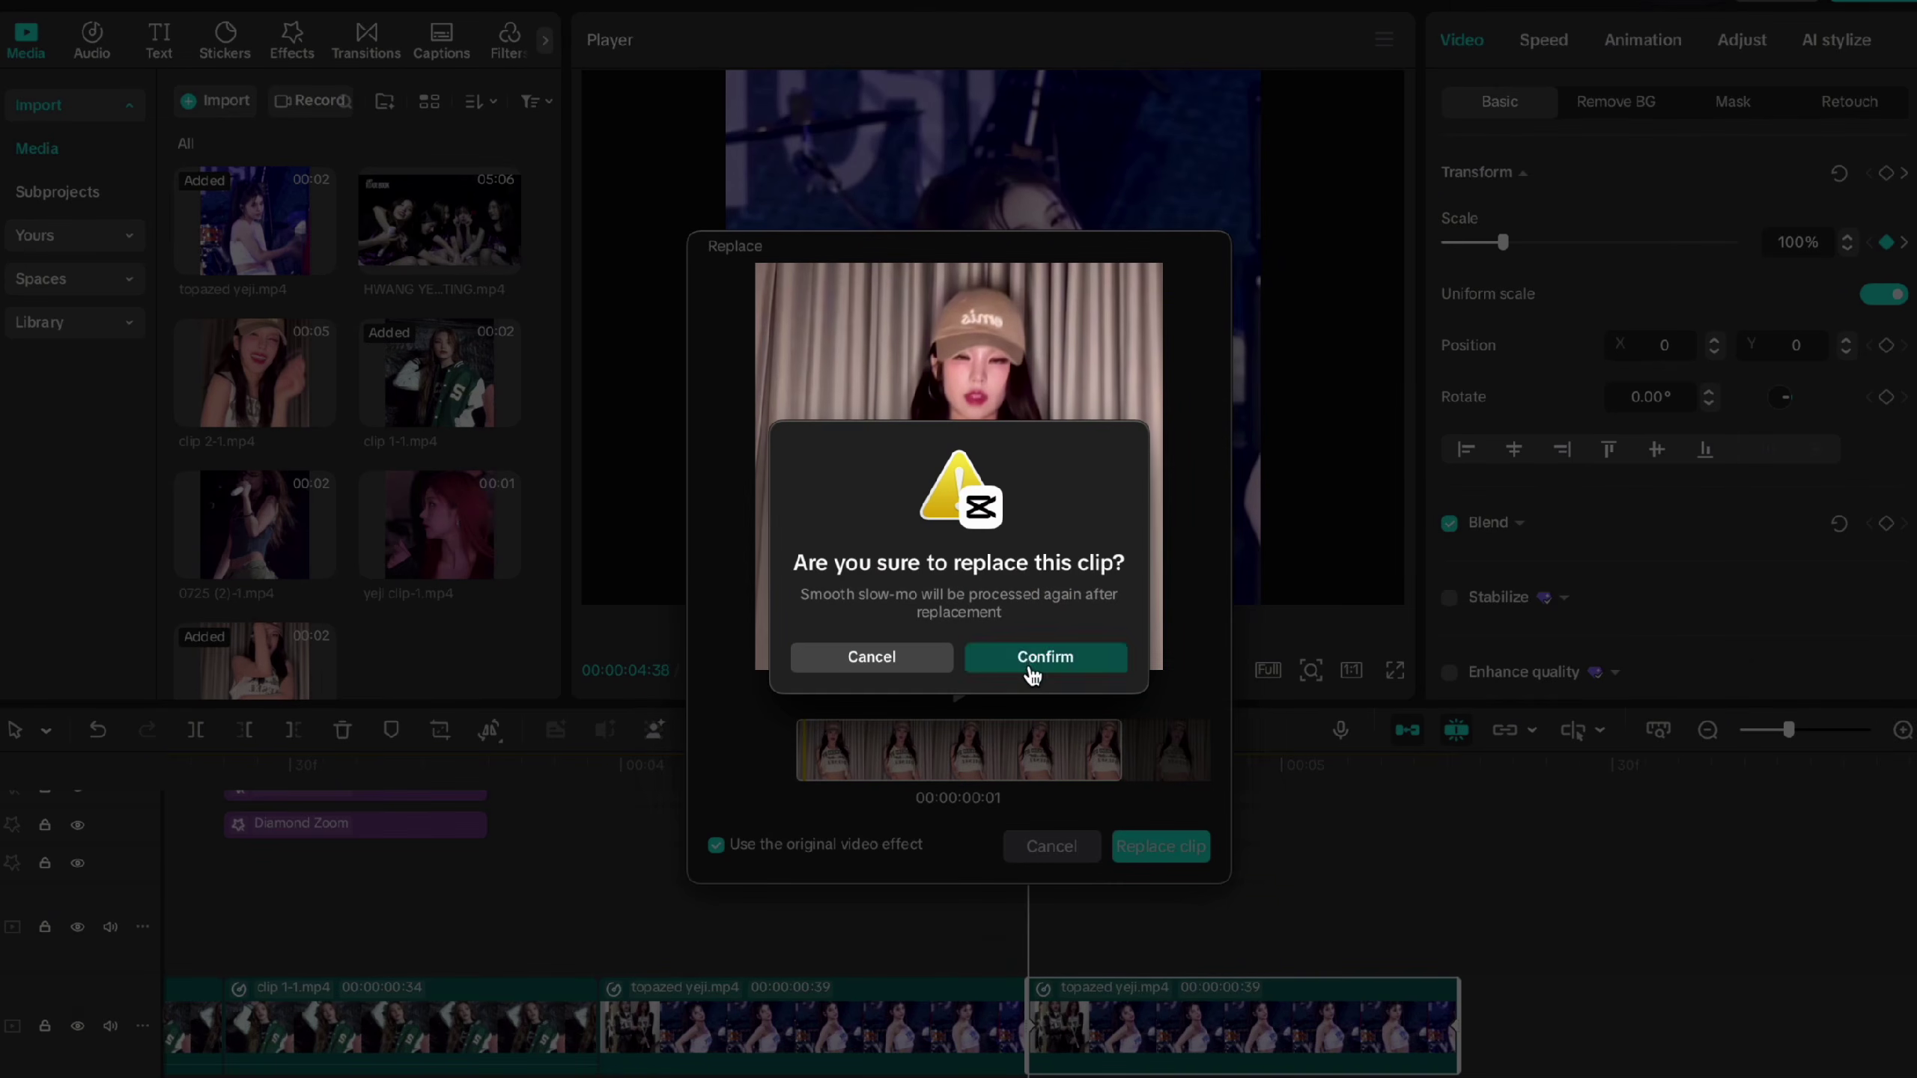
pyautogui.moveTo(1043, 785)
pyautogui.mouseDown()
pyautogui.moveTo(1438, 775)
pyautogui.moveTo(1025, 778)
pyautogui.mouseUp()
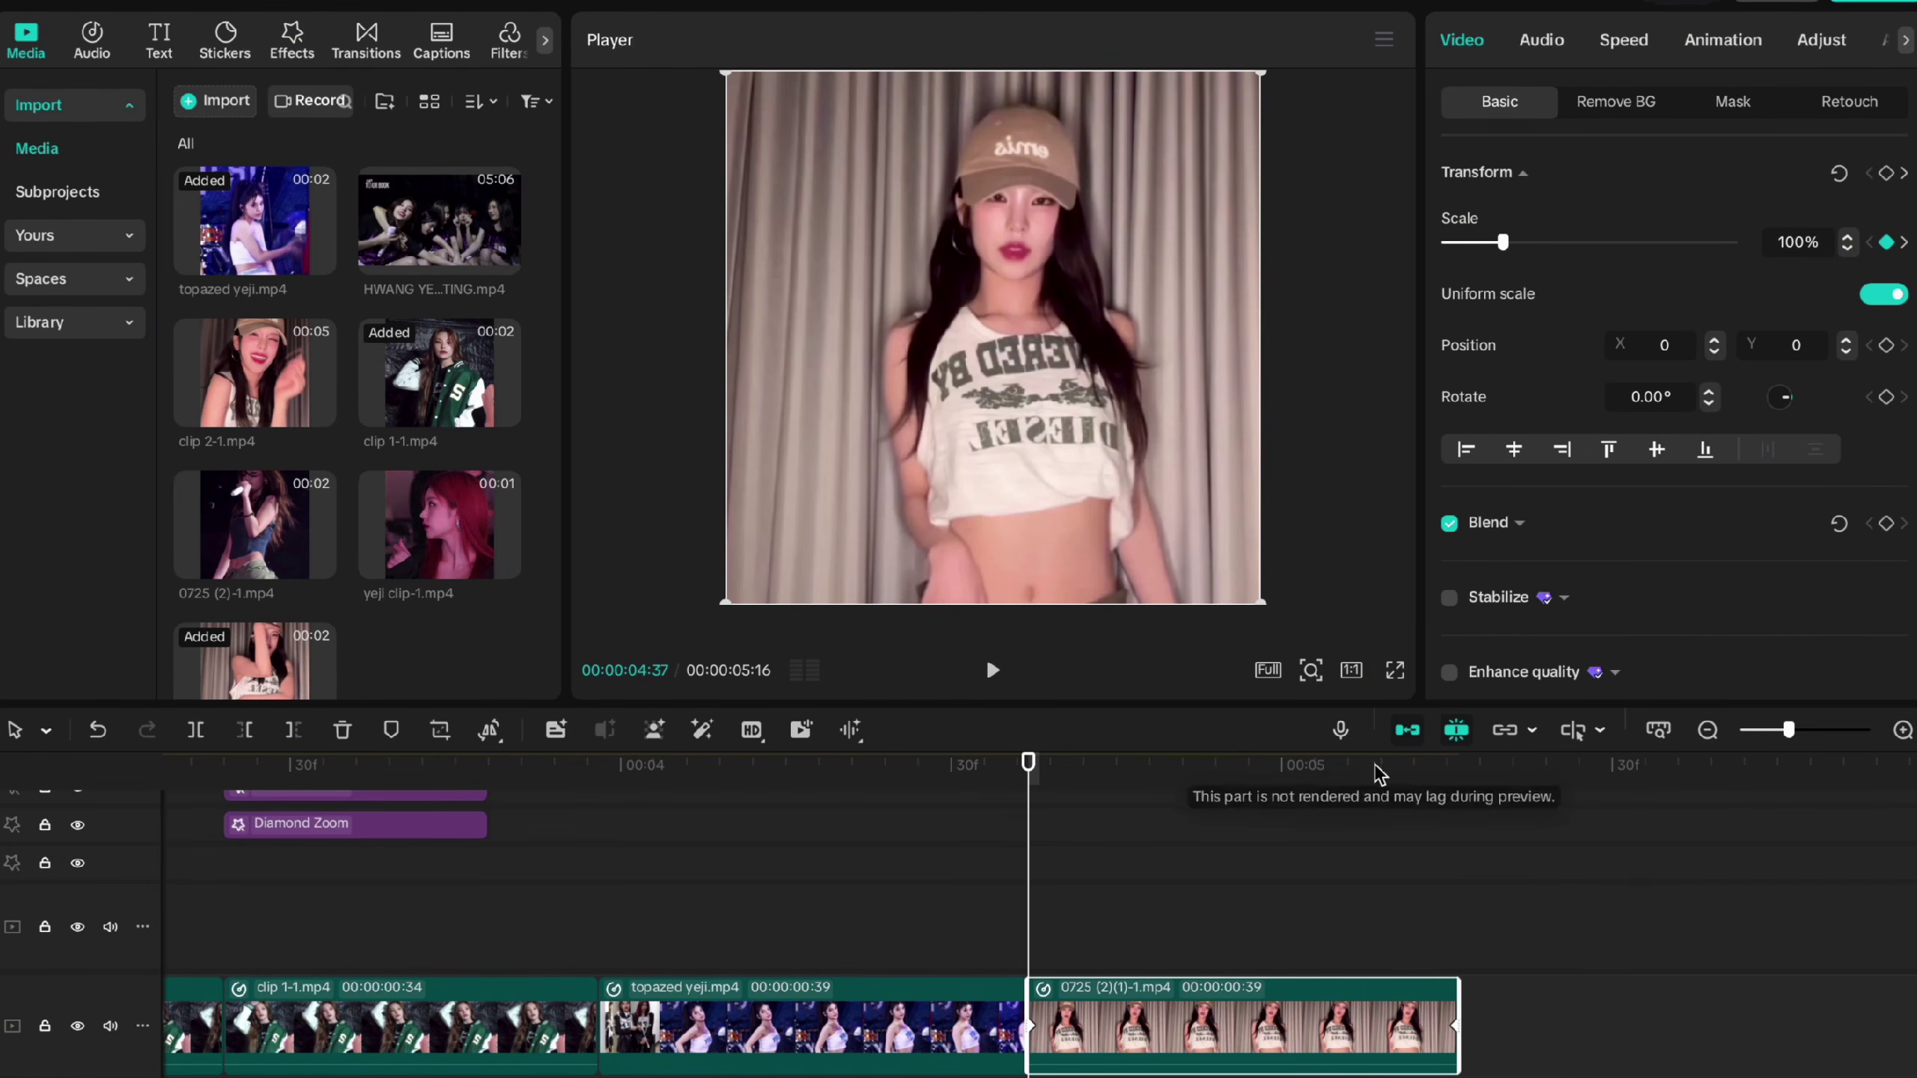
pyautogui.moveTo(1404, 765); pyautogui.dragTo(1456, 765)
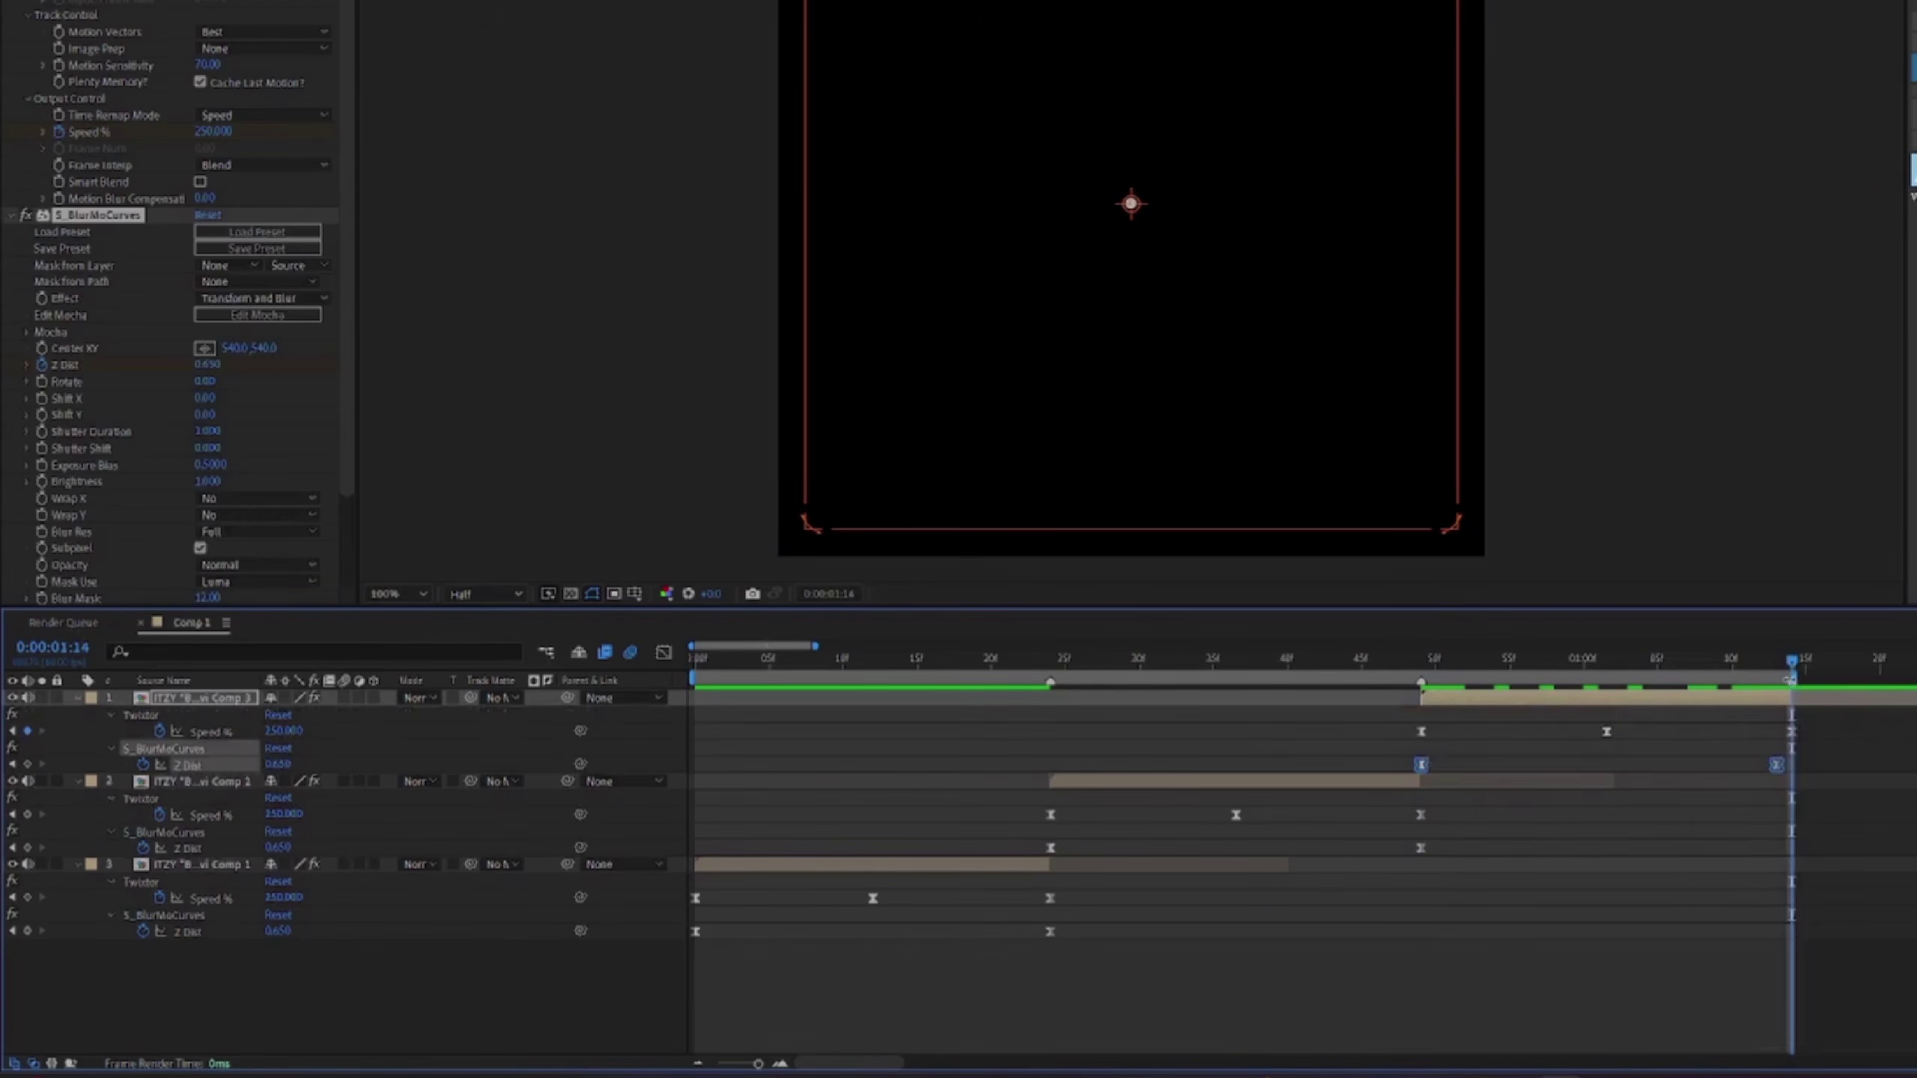
# Step: Switch to the After Effects composition, return to its first frame and preview the zoom for reference
pyautogui.press('Home')
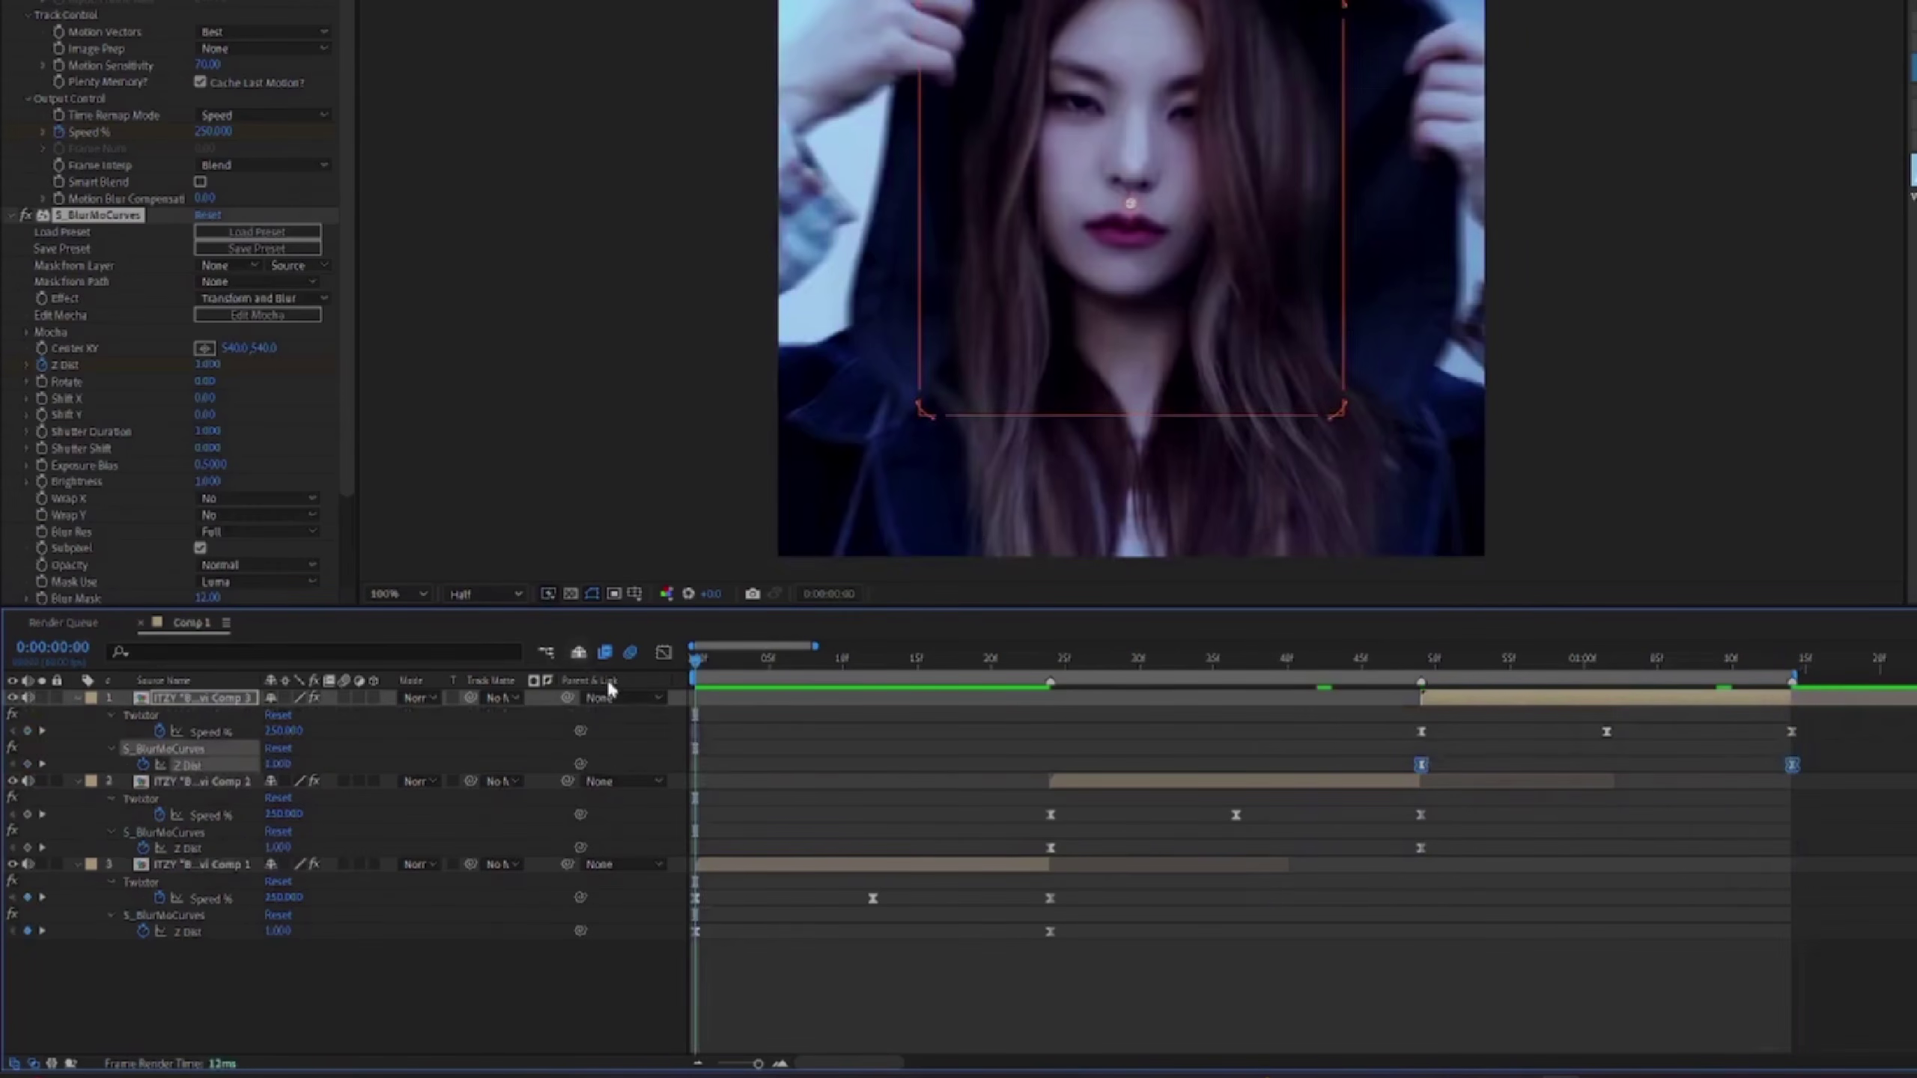
pyautogui.click(921, 879)
pyautogui.press('u')
pyautogui.press('space')
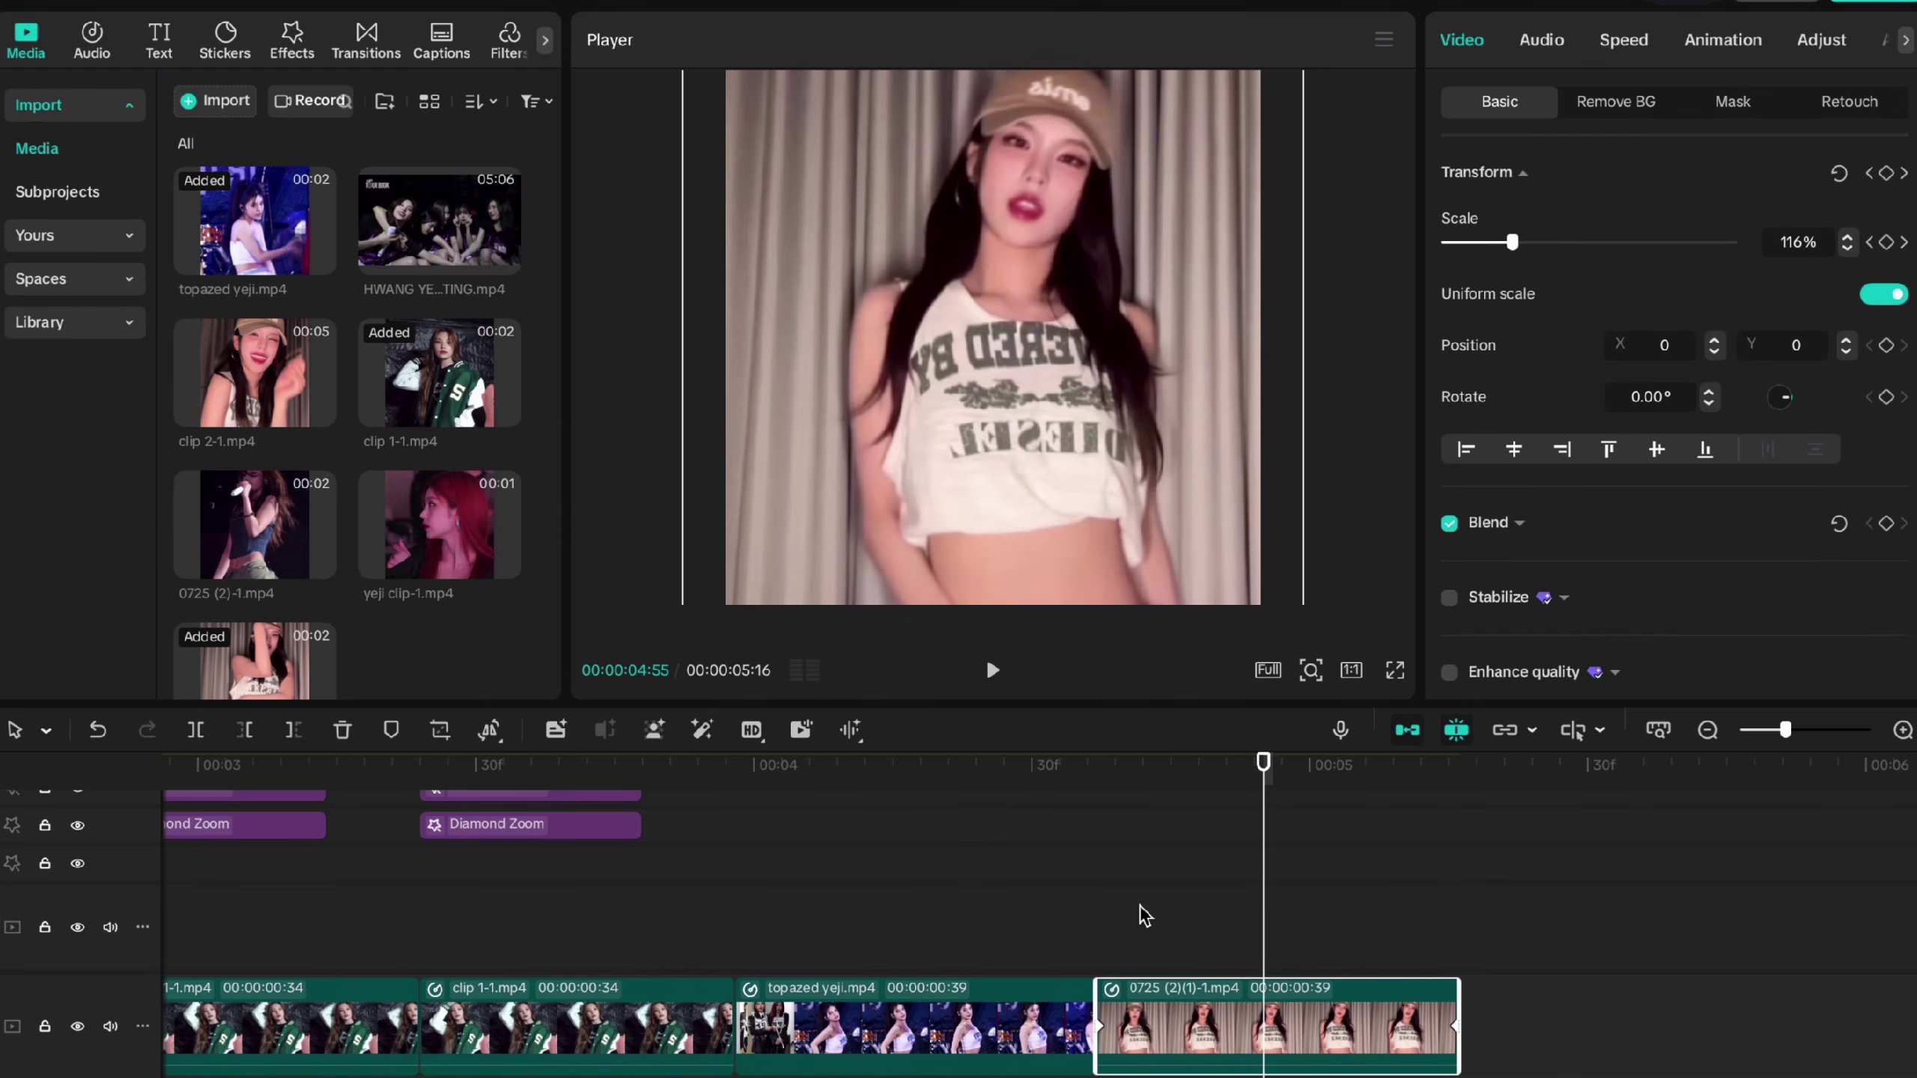
# Step: Set the 0725 (2)(1)-1.mp4 clip's scale to 115% at its start keyframe in CapCut
pyautogui.click(1100, 785)
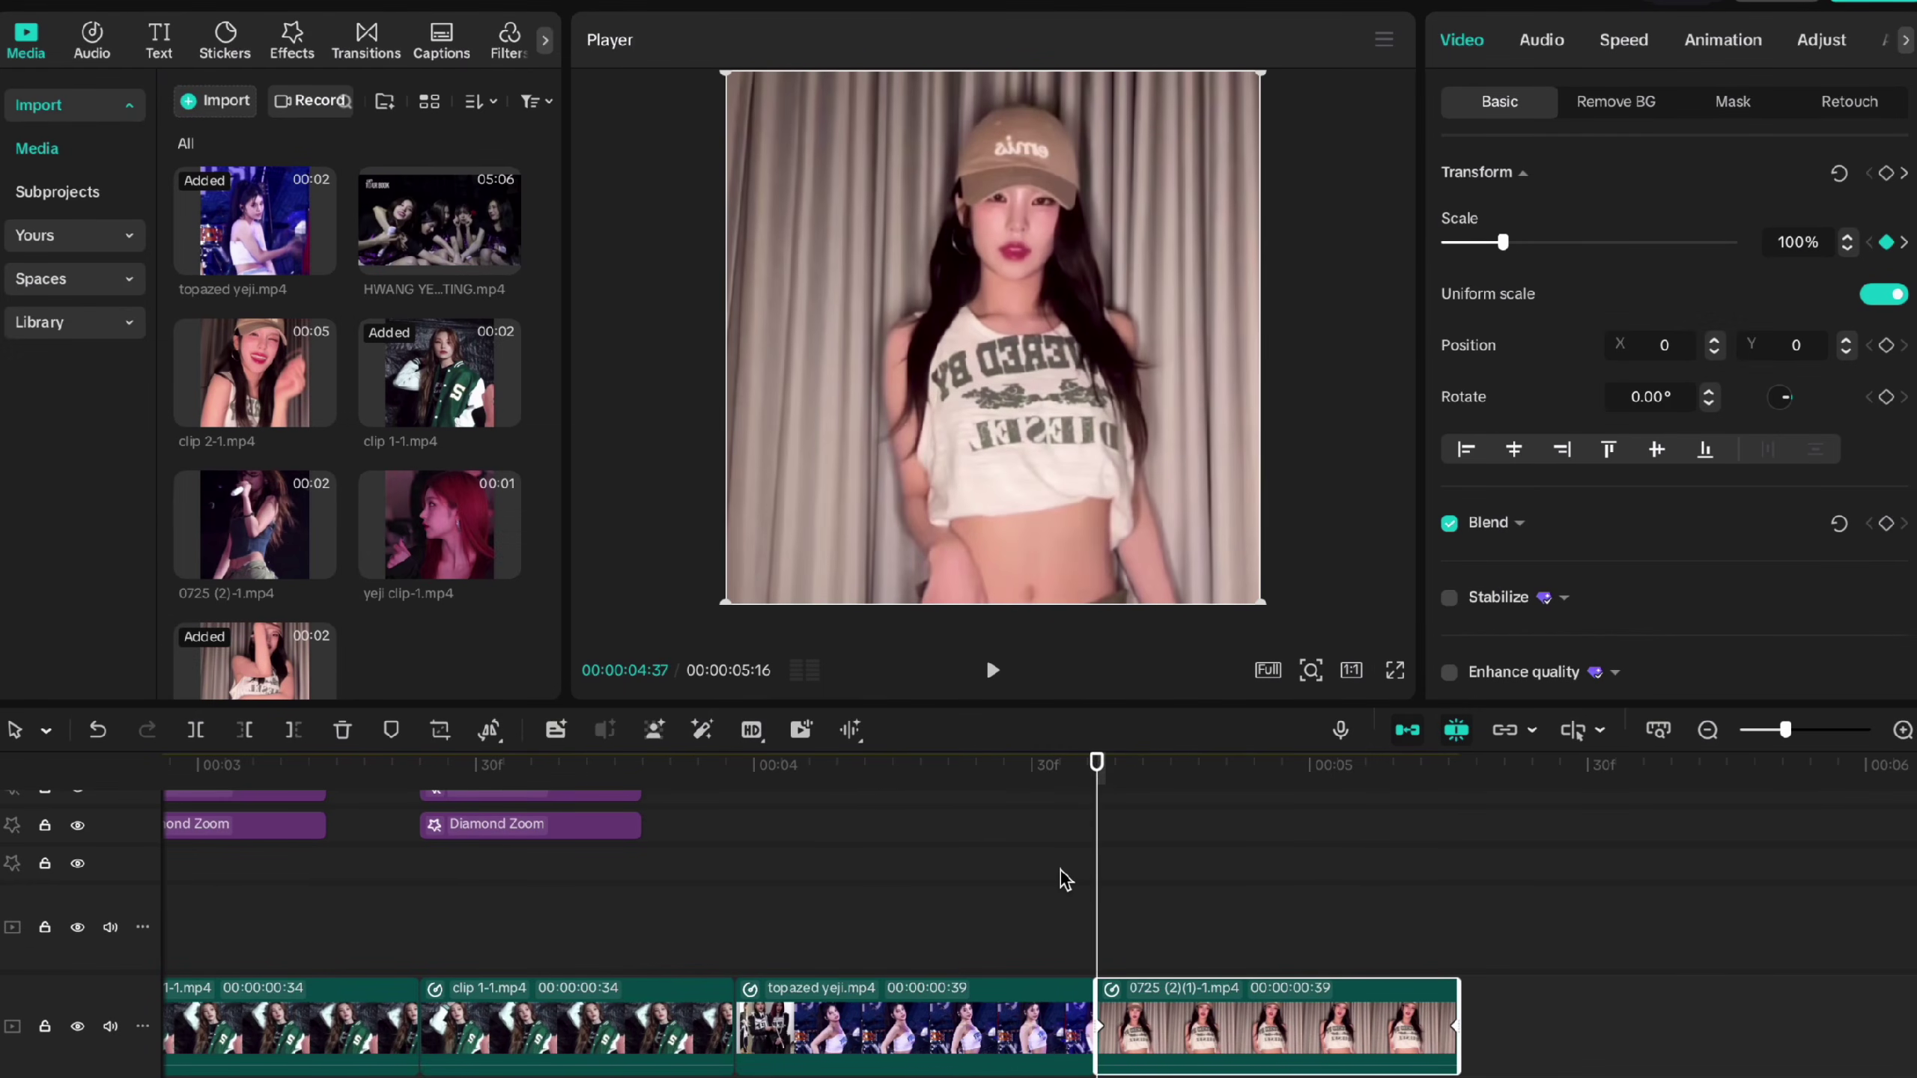
pyautogui.hscroll(-3, 1060, 870)
pyautogui.scroll(-1, 1273, 894)
pyautogui.hscroll(2, 1274, 880)
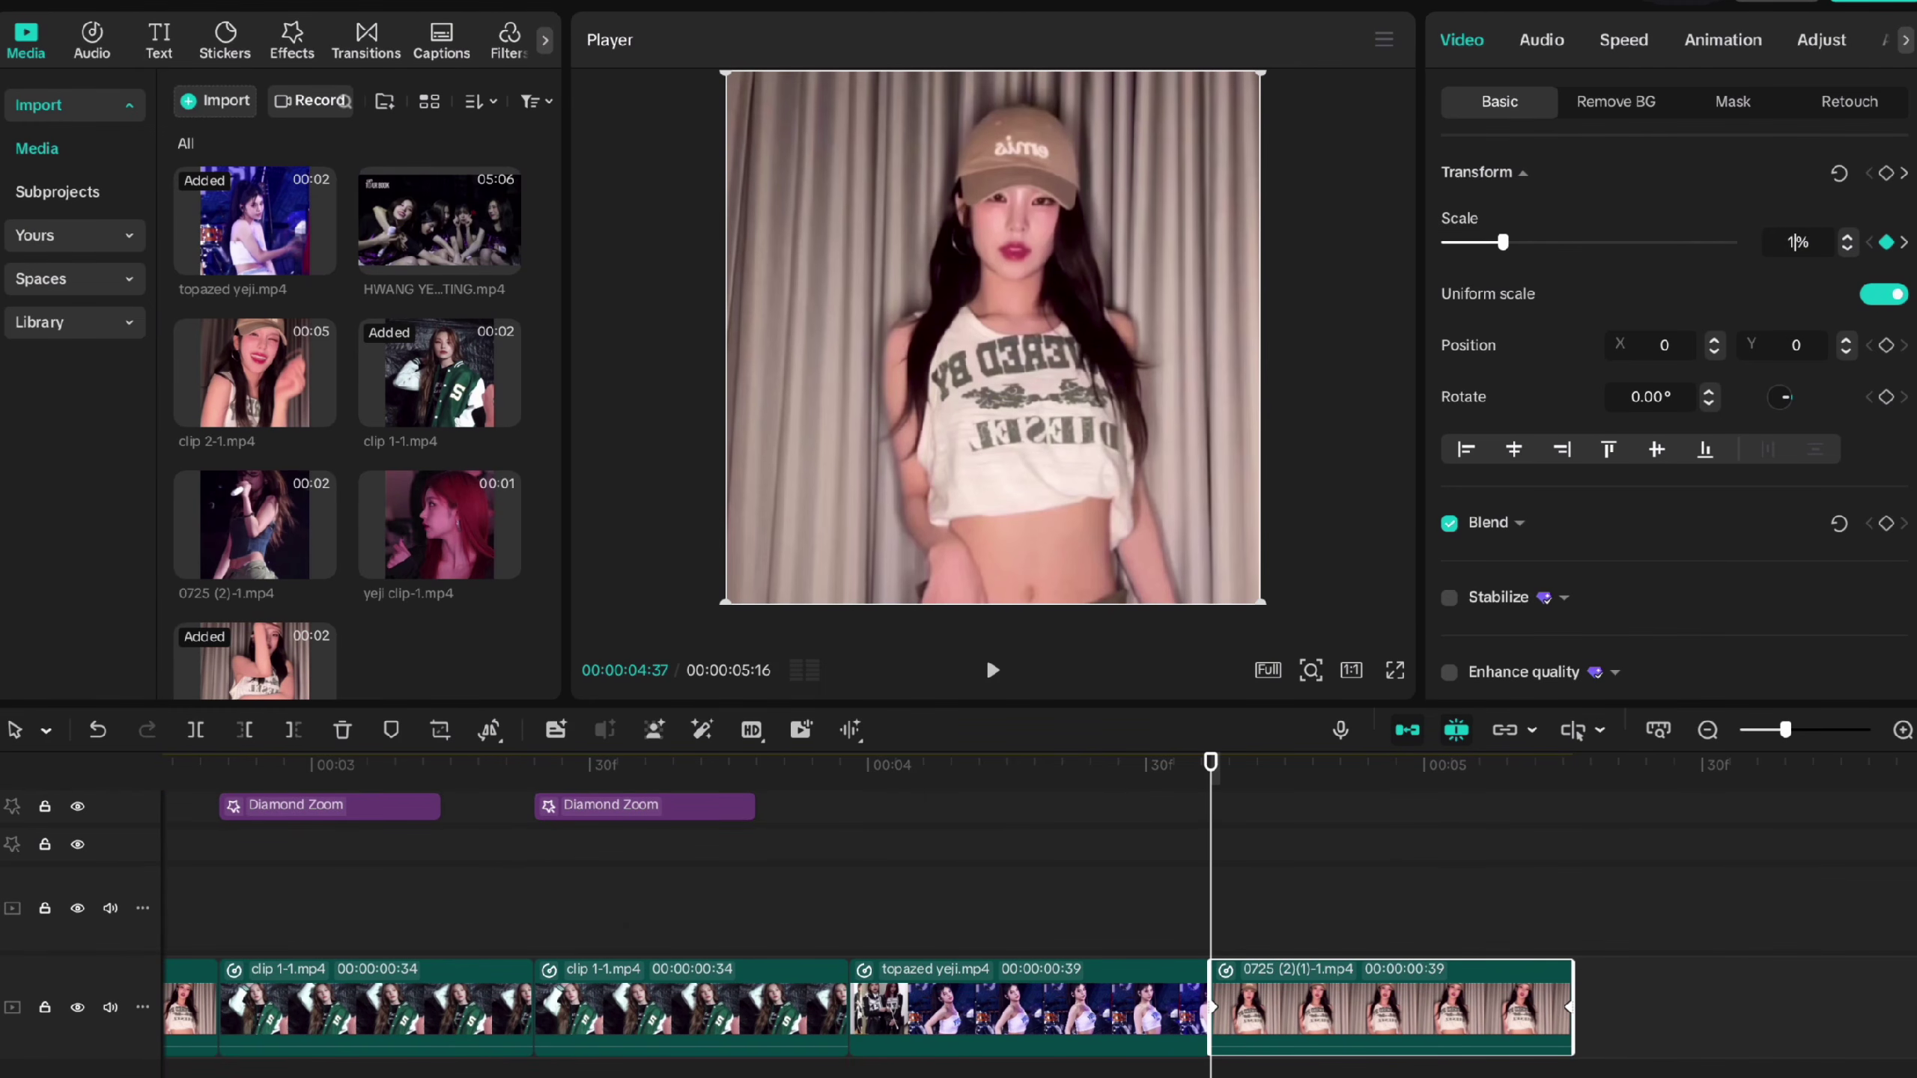
pyautogui.press('Return')
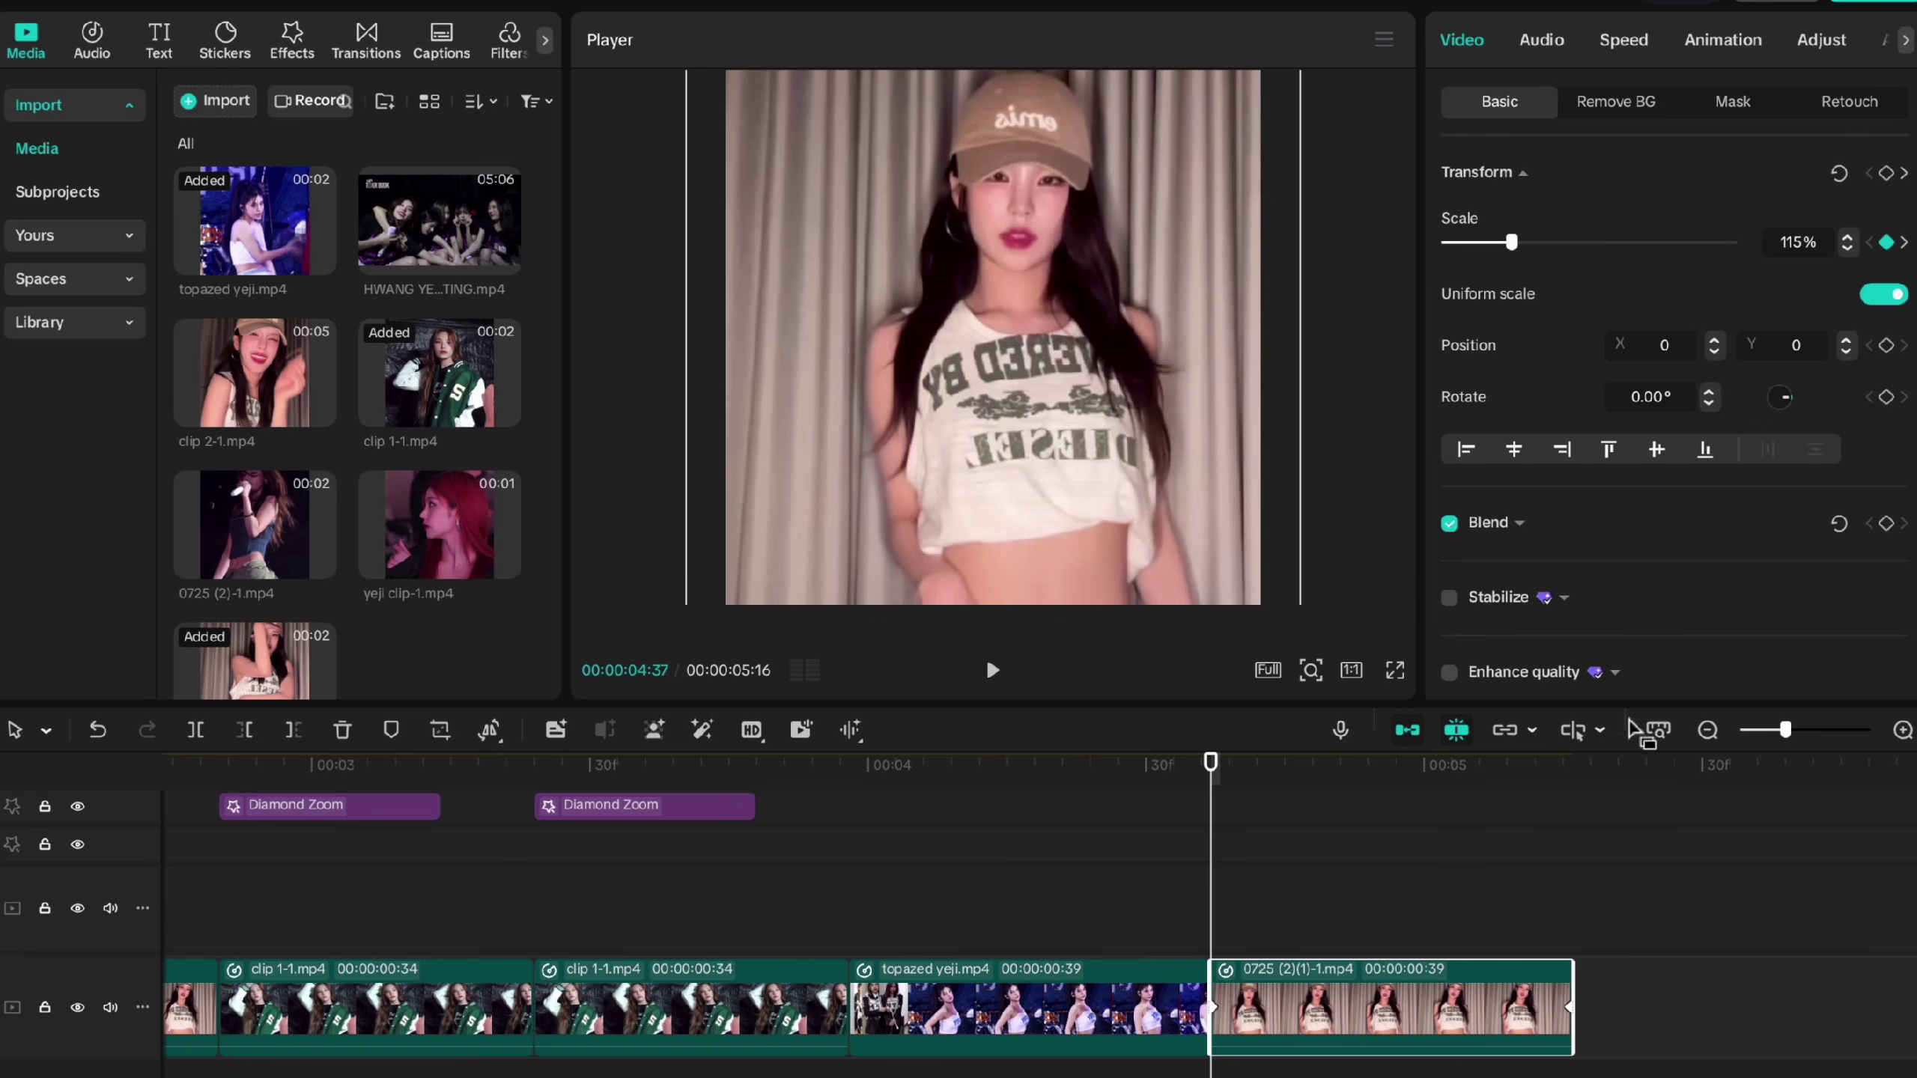
# Step: Set the scale to 100% at the 0725 (2)(1)-1.mp4 clip's end keyframe and play the clip from its start
pyautogui.click(1576, 787)
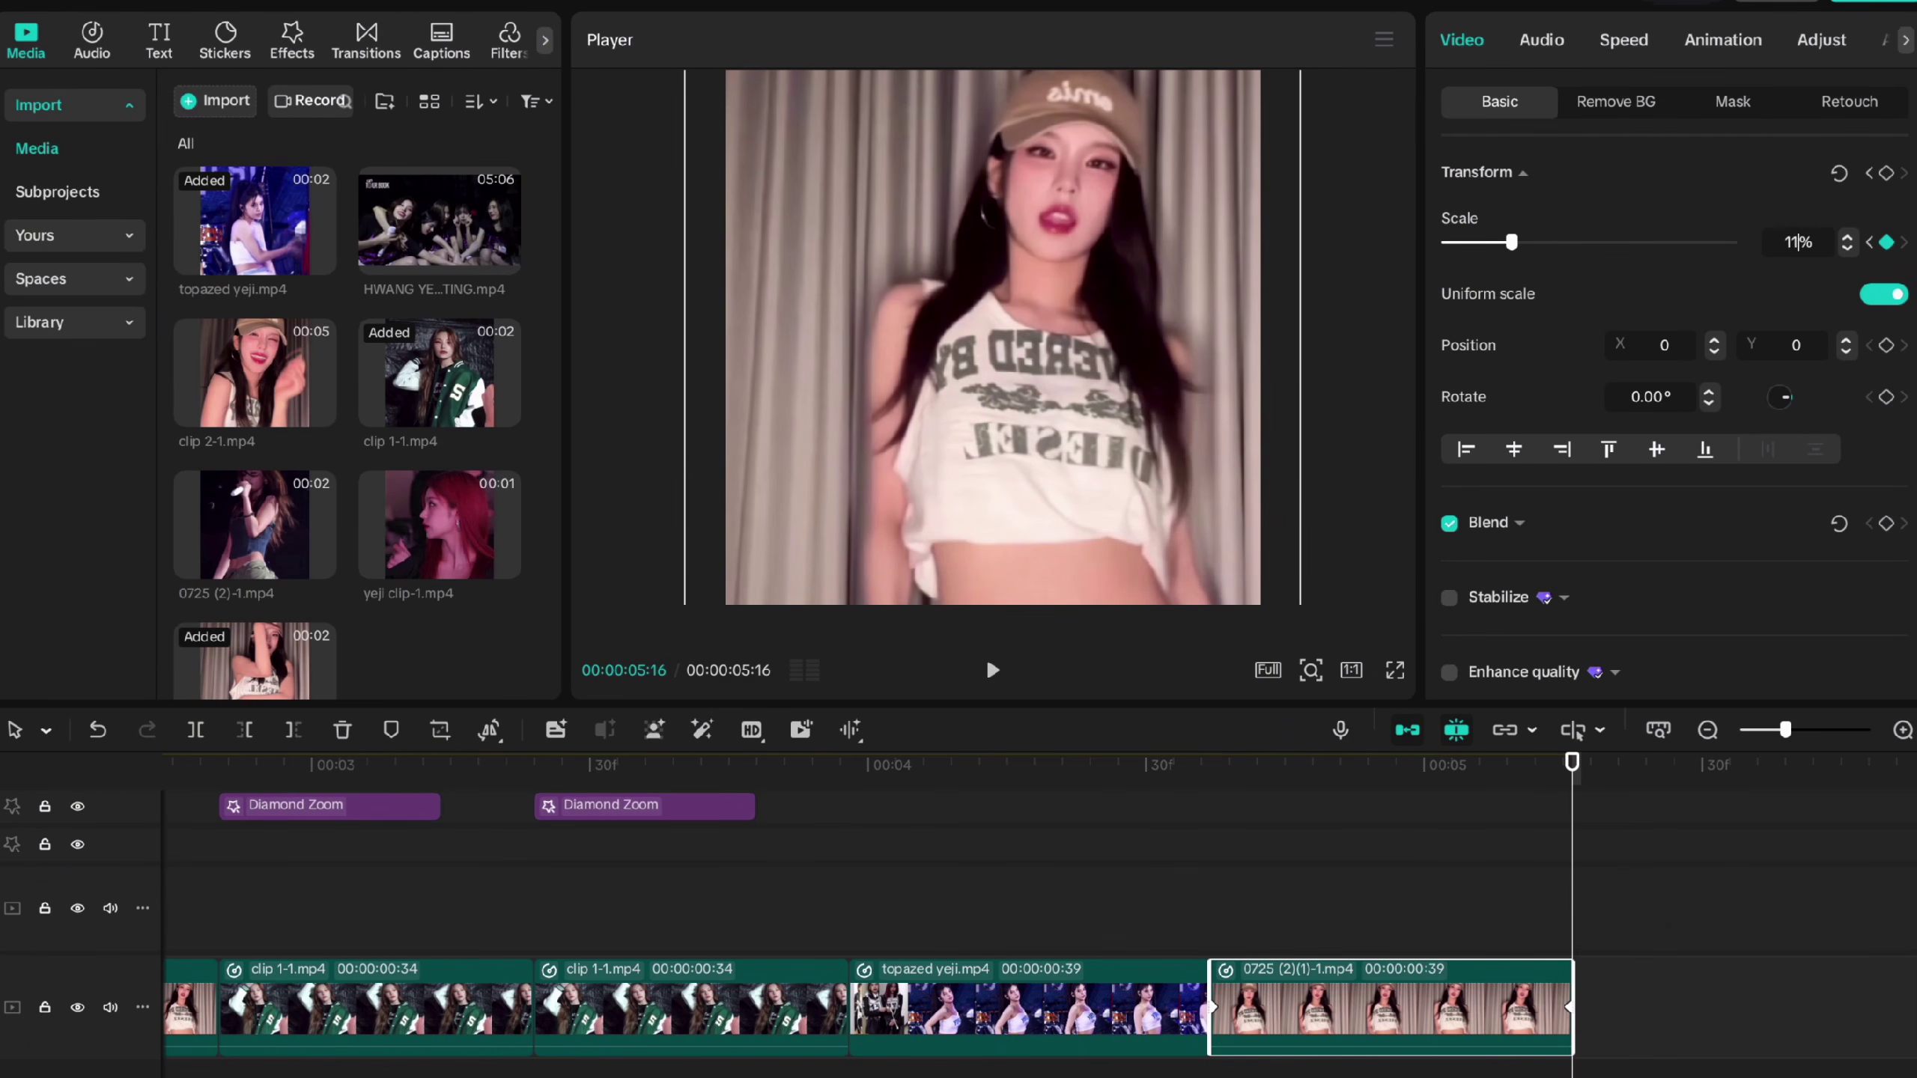
pyautogui.press('Return')
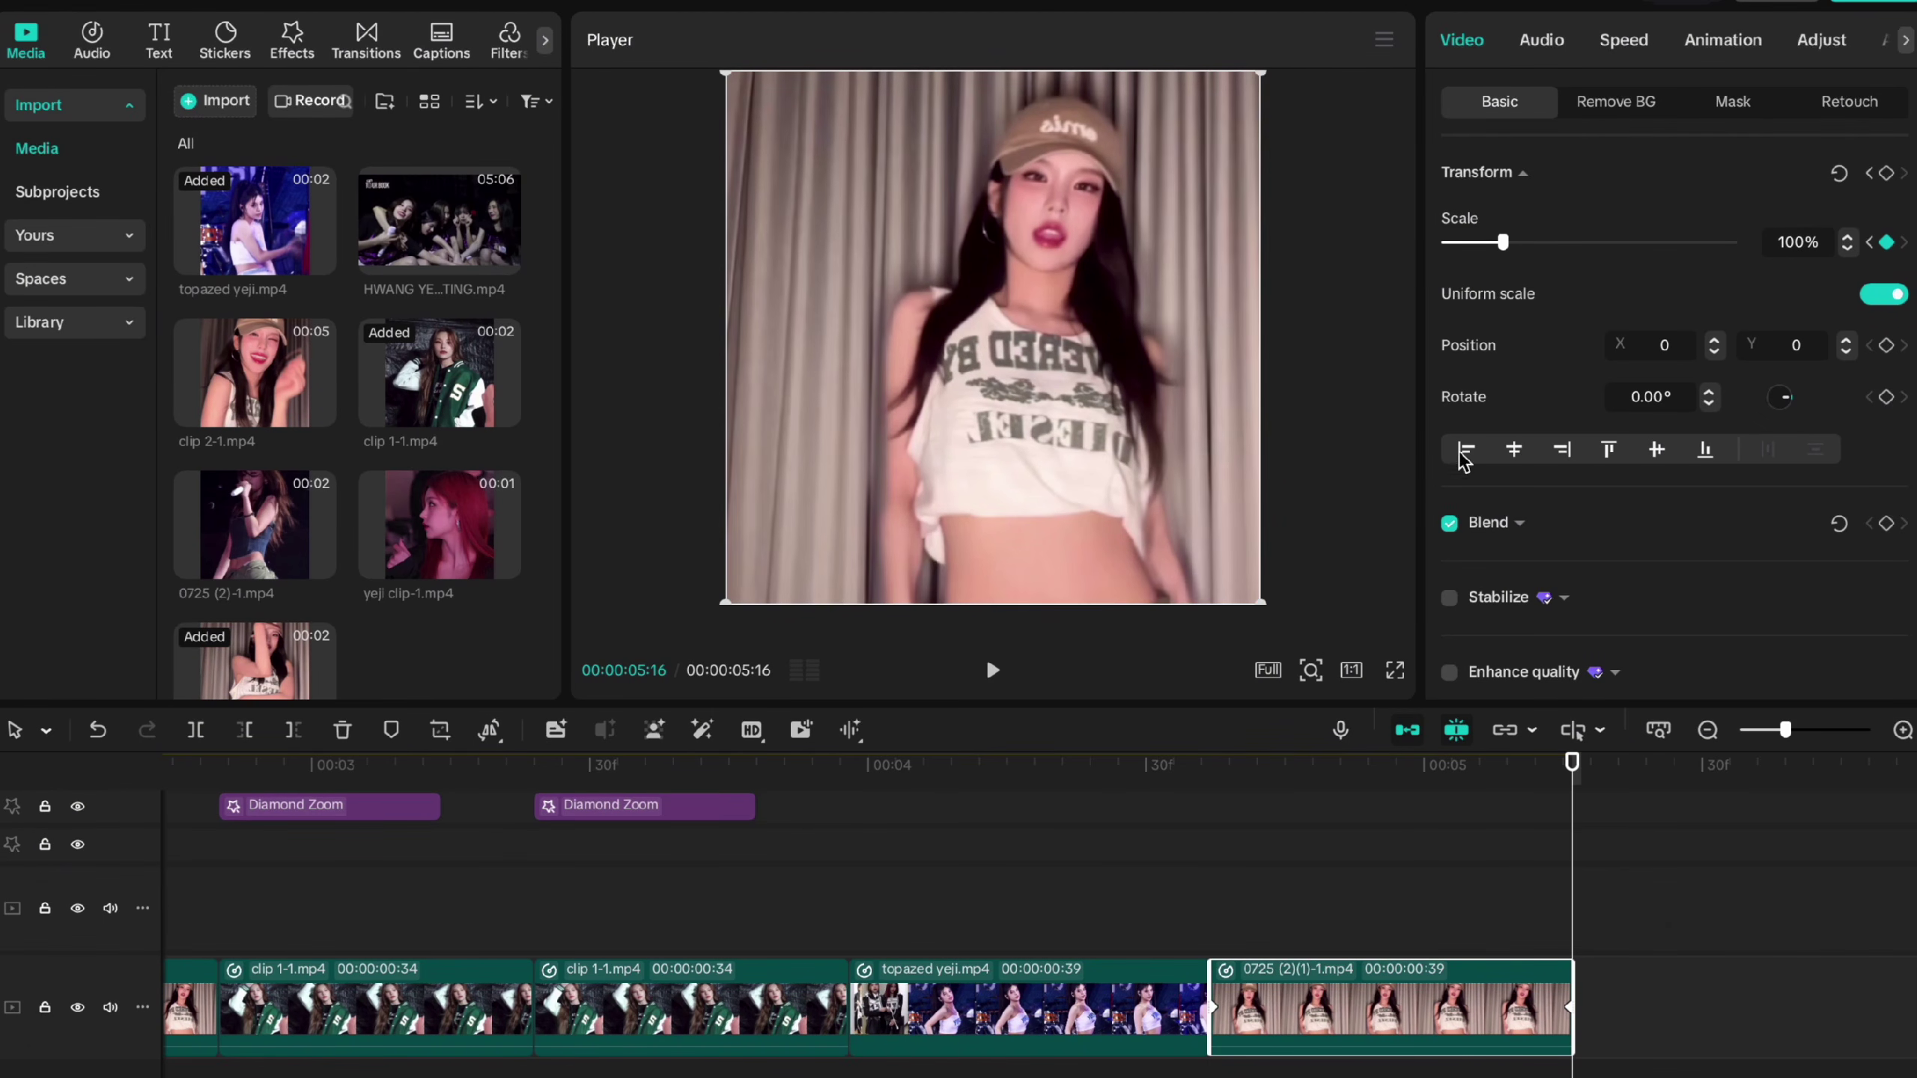
pyautogui.click(1241, 778)
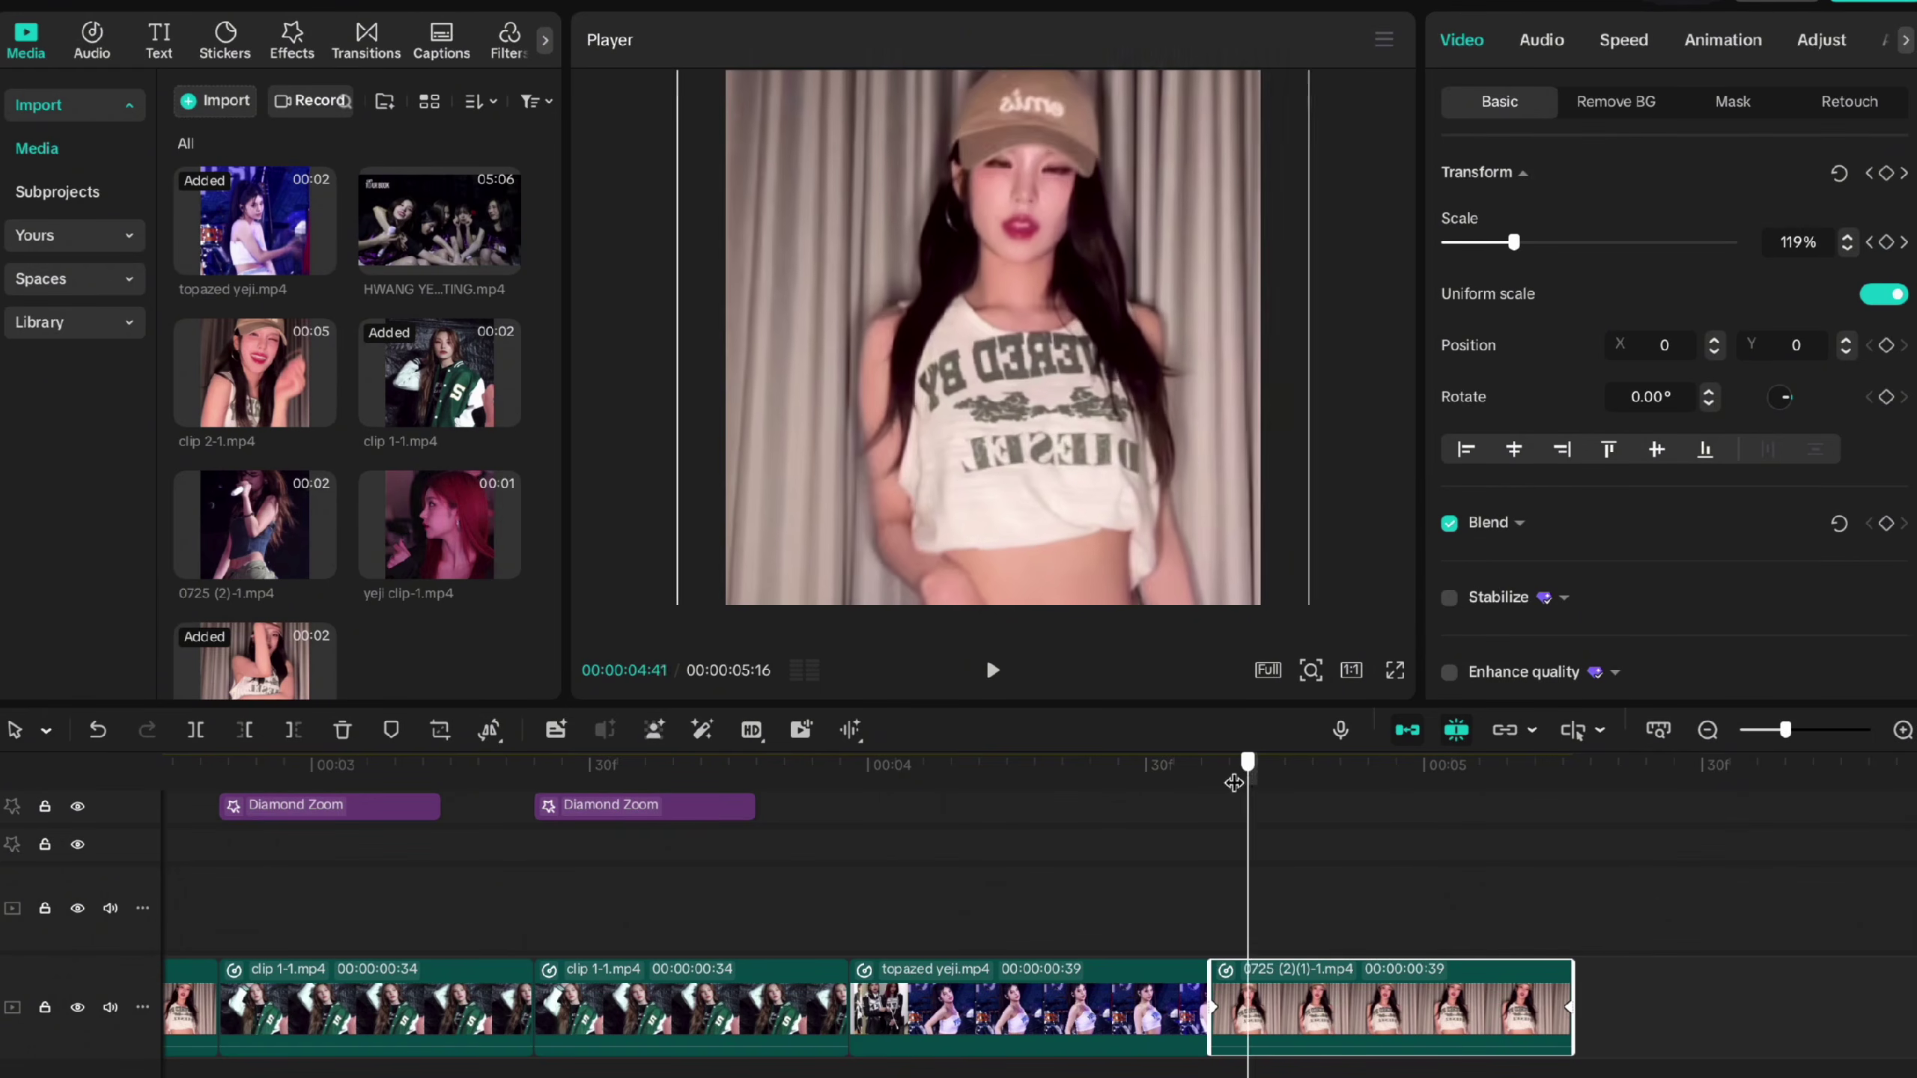
pyautogui.moveTo(1234, 783); pyautogui.dragTo(1221, 782)
pyautogui.press('space')
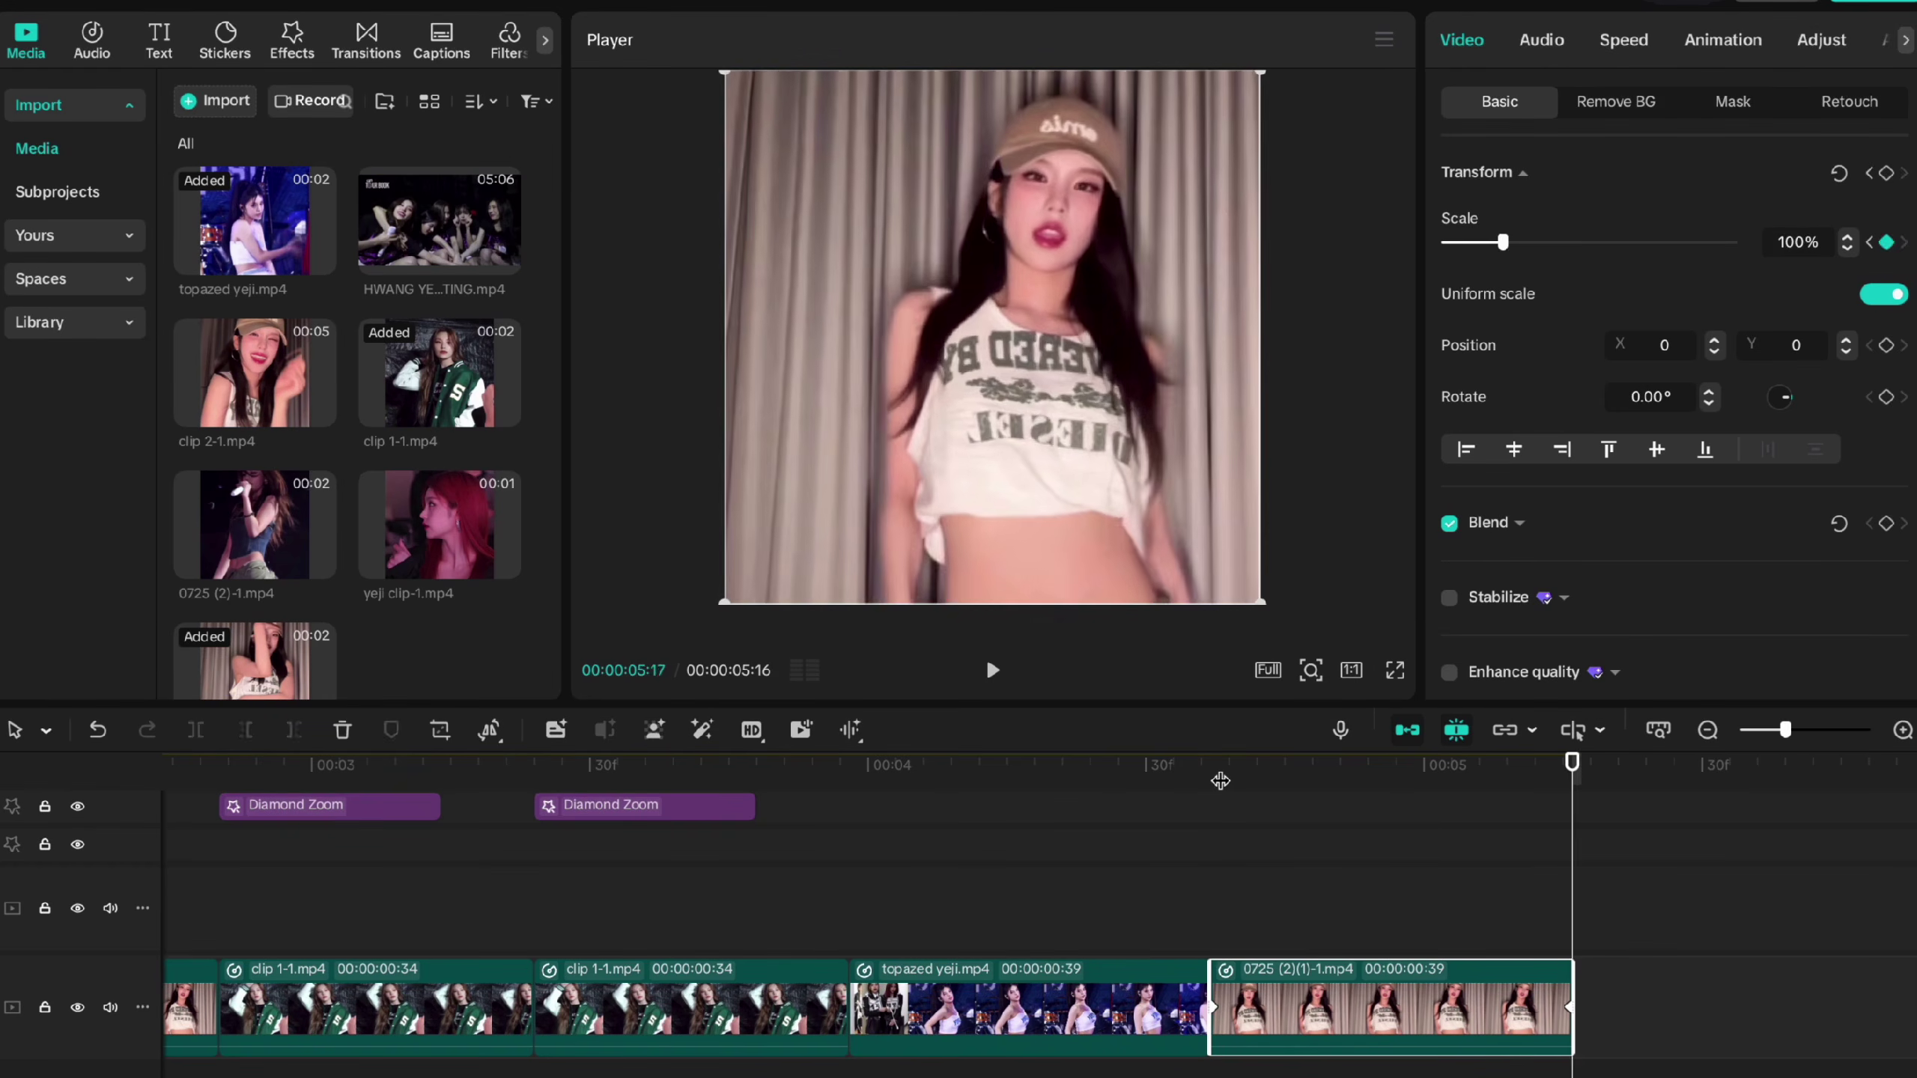
# Step: Show the 0725 (2)(1)-1.mp4 clip's variable speed animation, try Cubic Out and set the Scale curve to the Quad Out preset
pyautogui.rightClick(1332, 995)
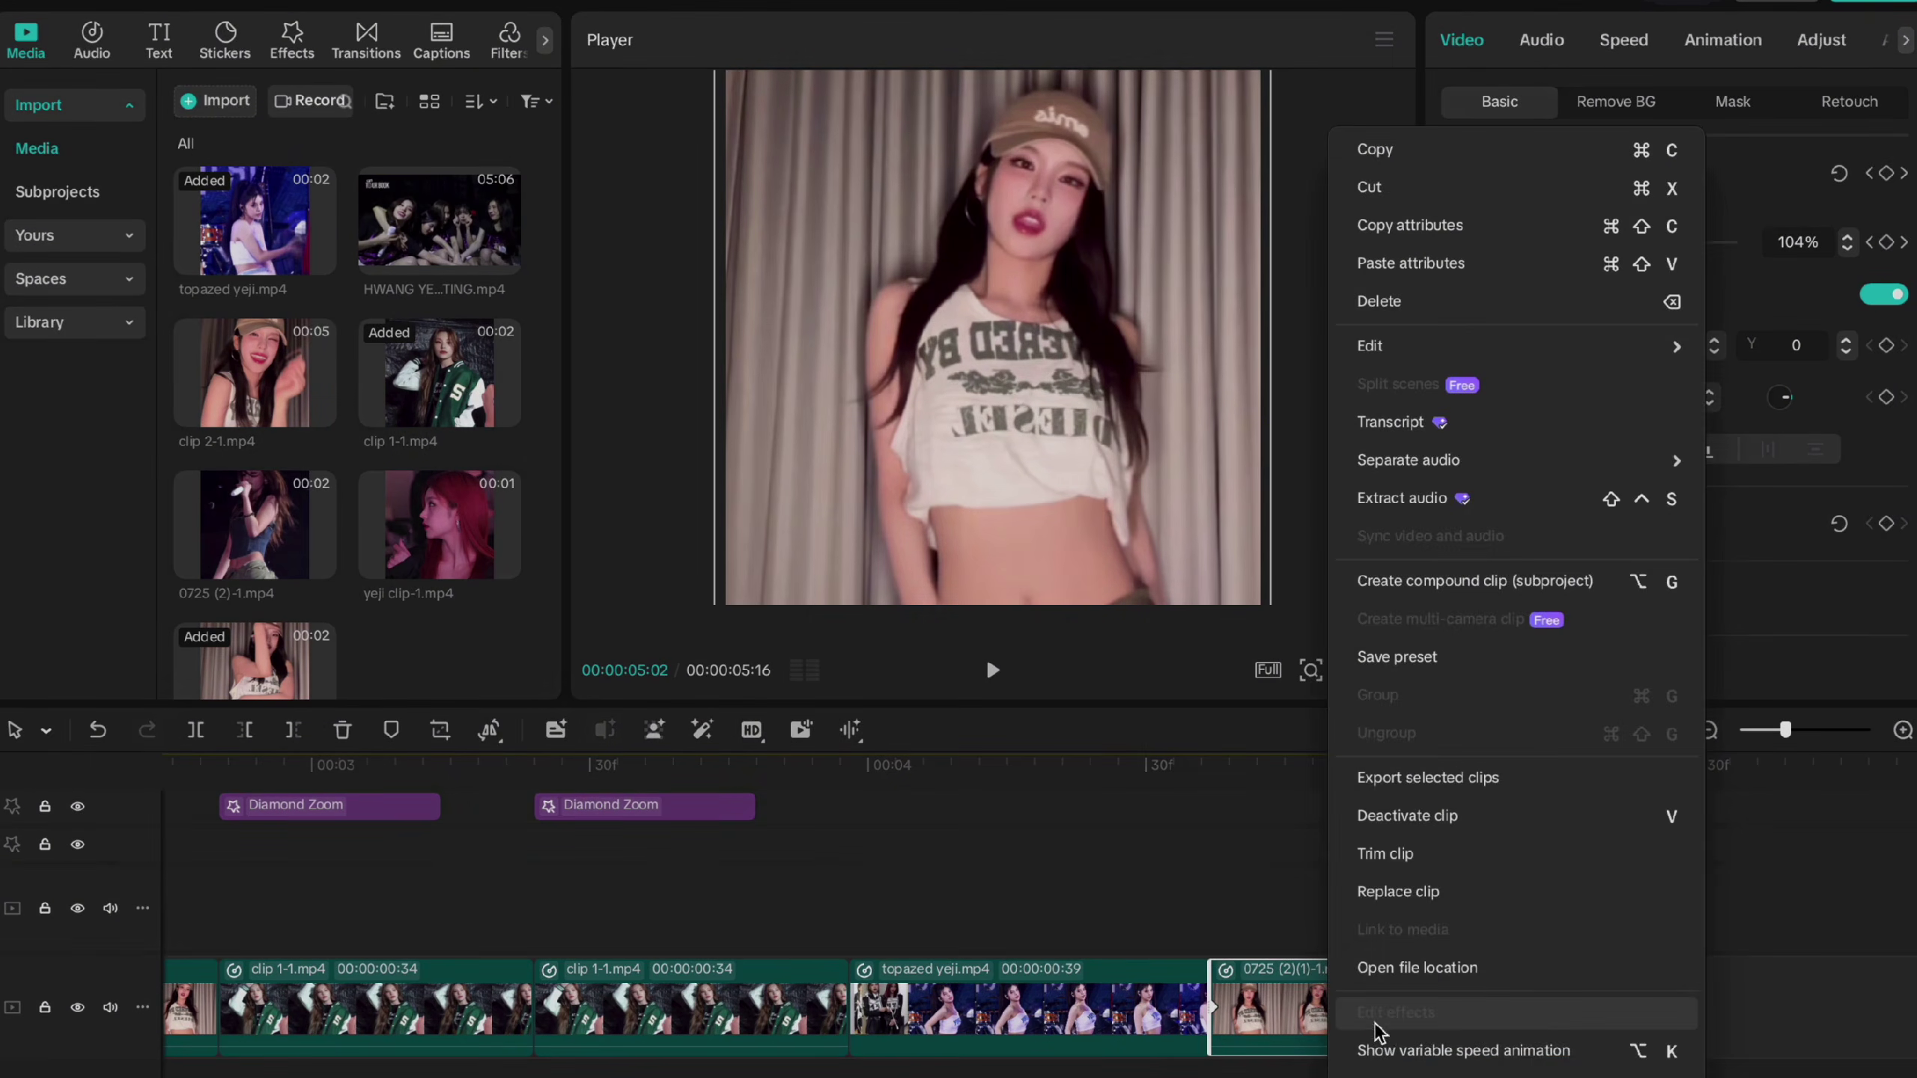
pyautogui.click(1381, 1050)
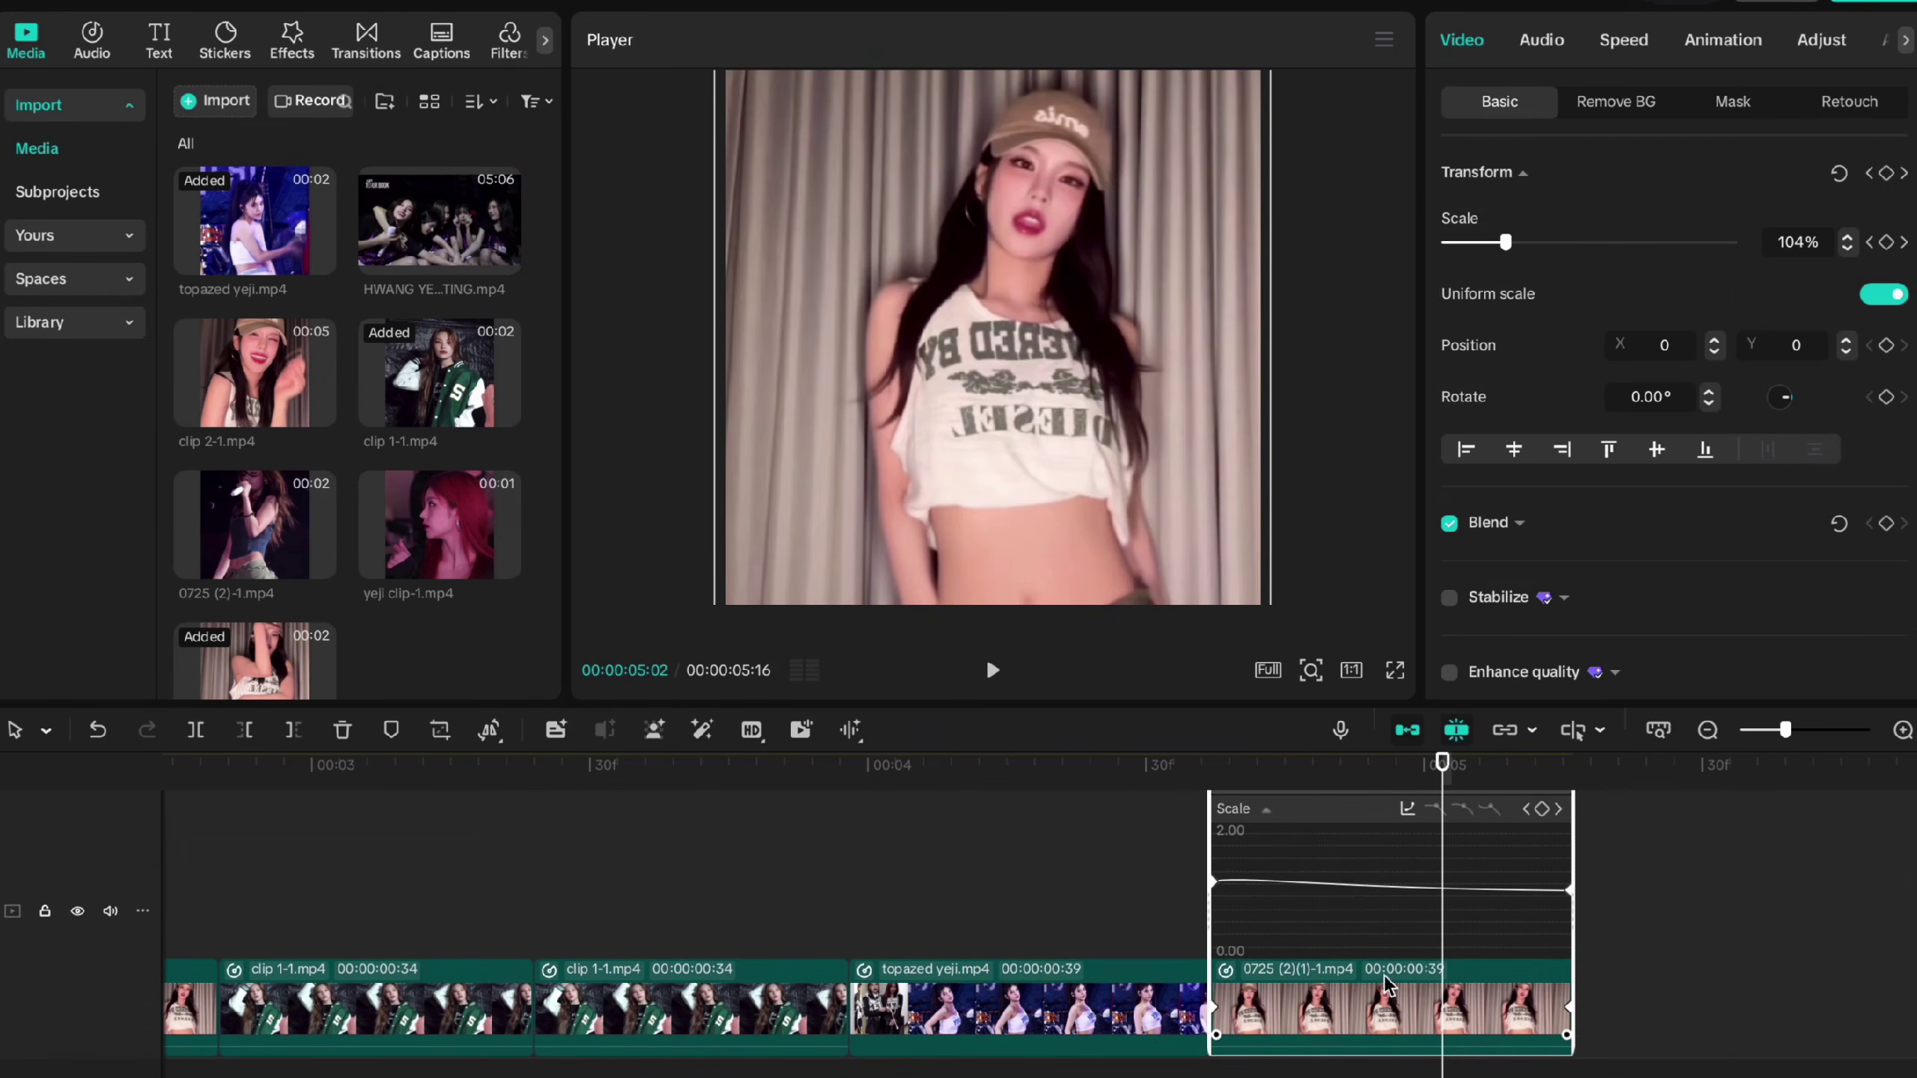
pyautogui.click(1407, 811)
pyautogui.click(1130, 918)
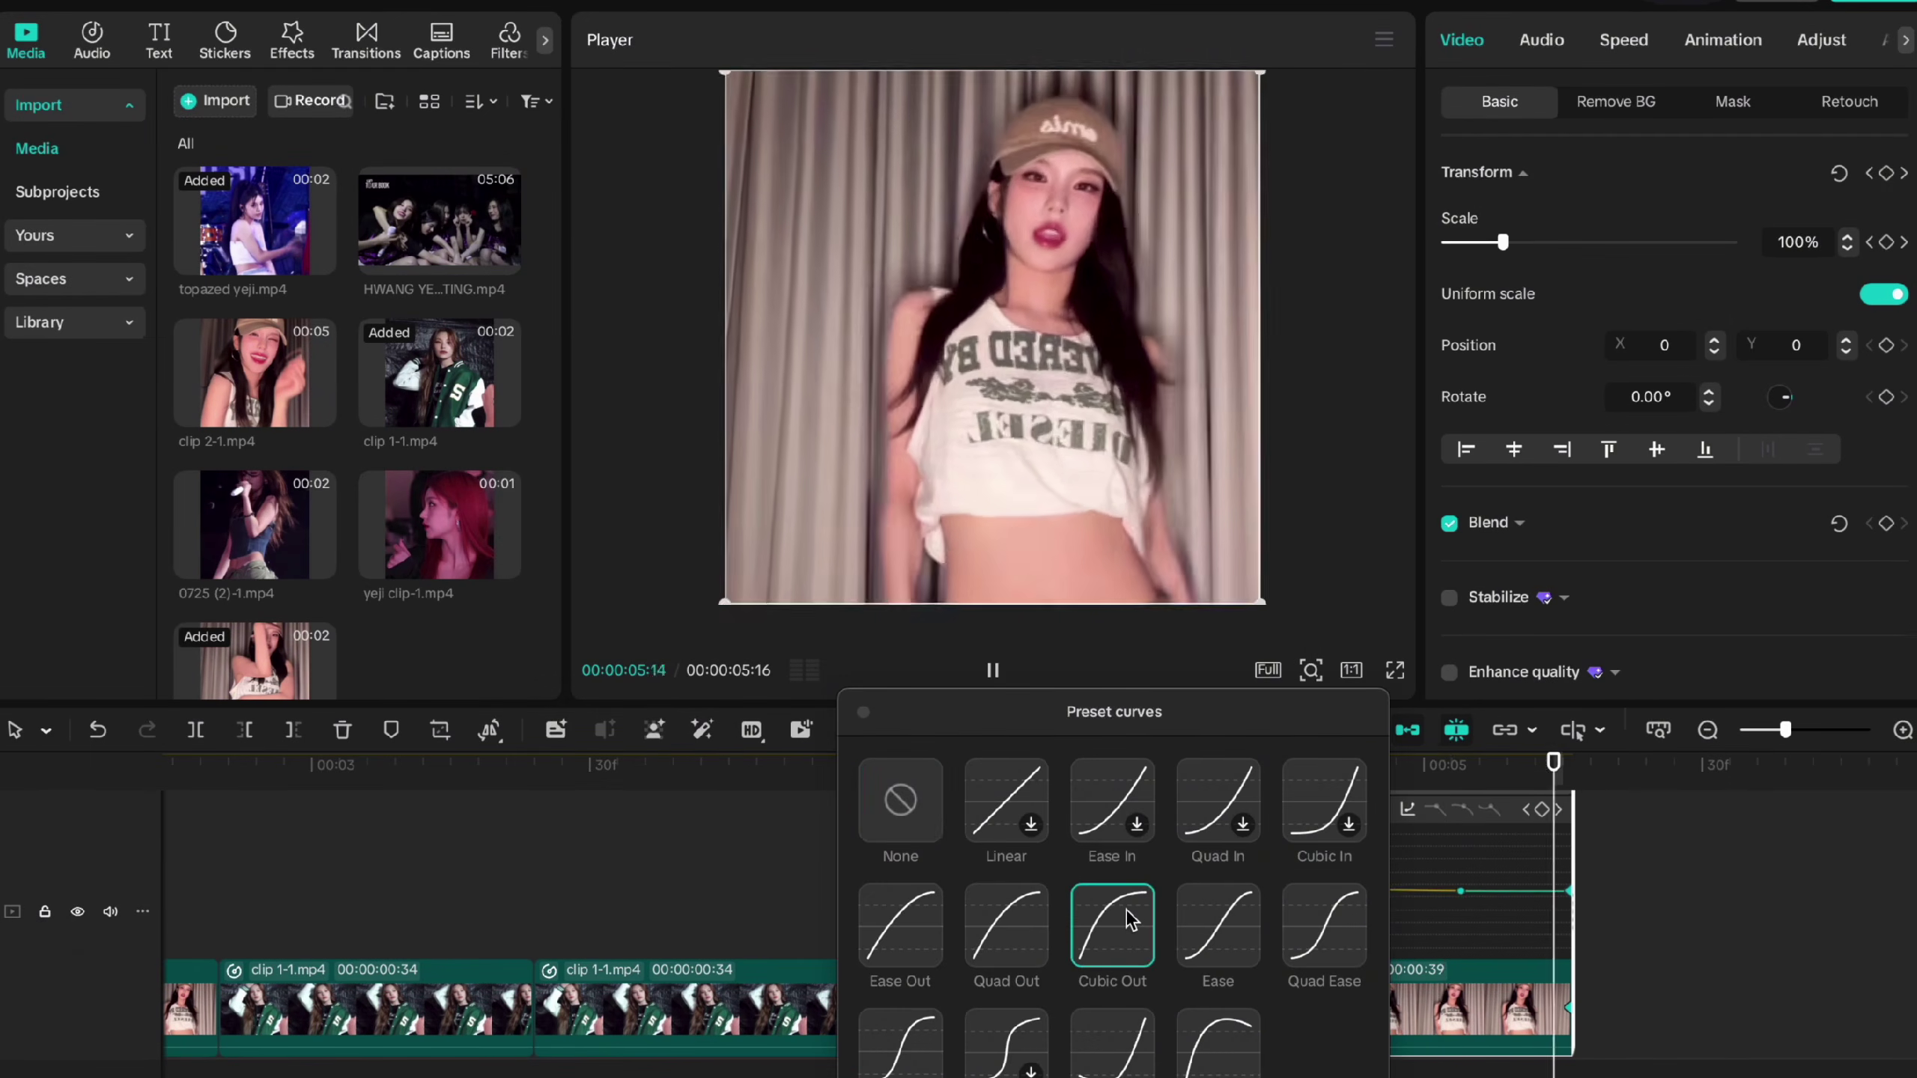
pyautogui.click(1016, 924)
pyautogui.click(1200, 1046)
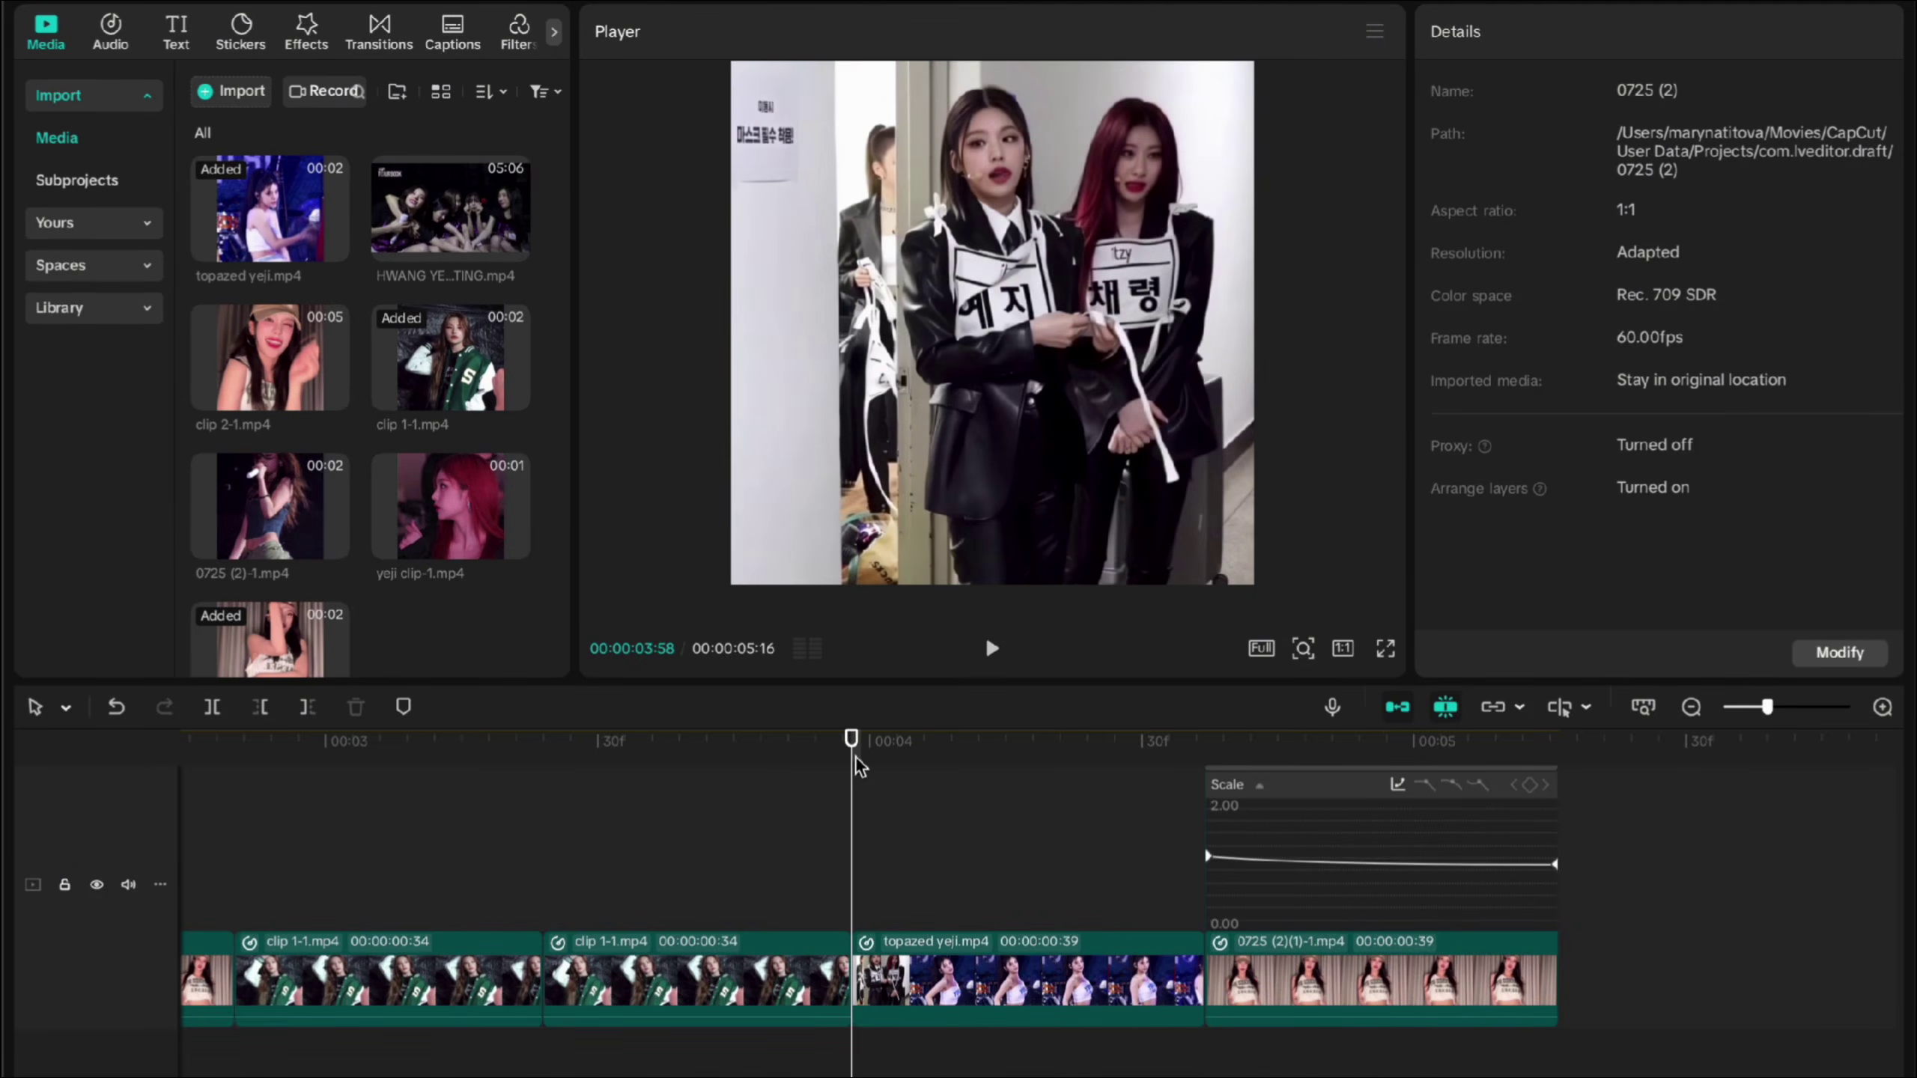
# Step: Play the topazed yeji.mp4 and 0725 (2)(1)-1.mp4 clips in sequence and hide the variable speed animation curve
pyautogui.press('space')
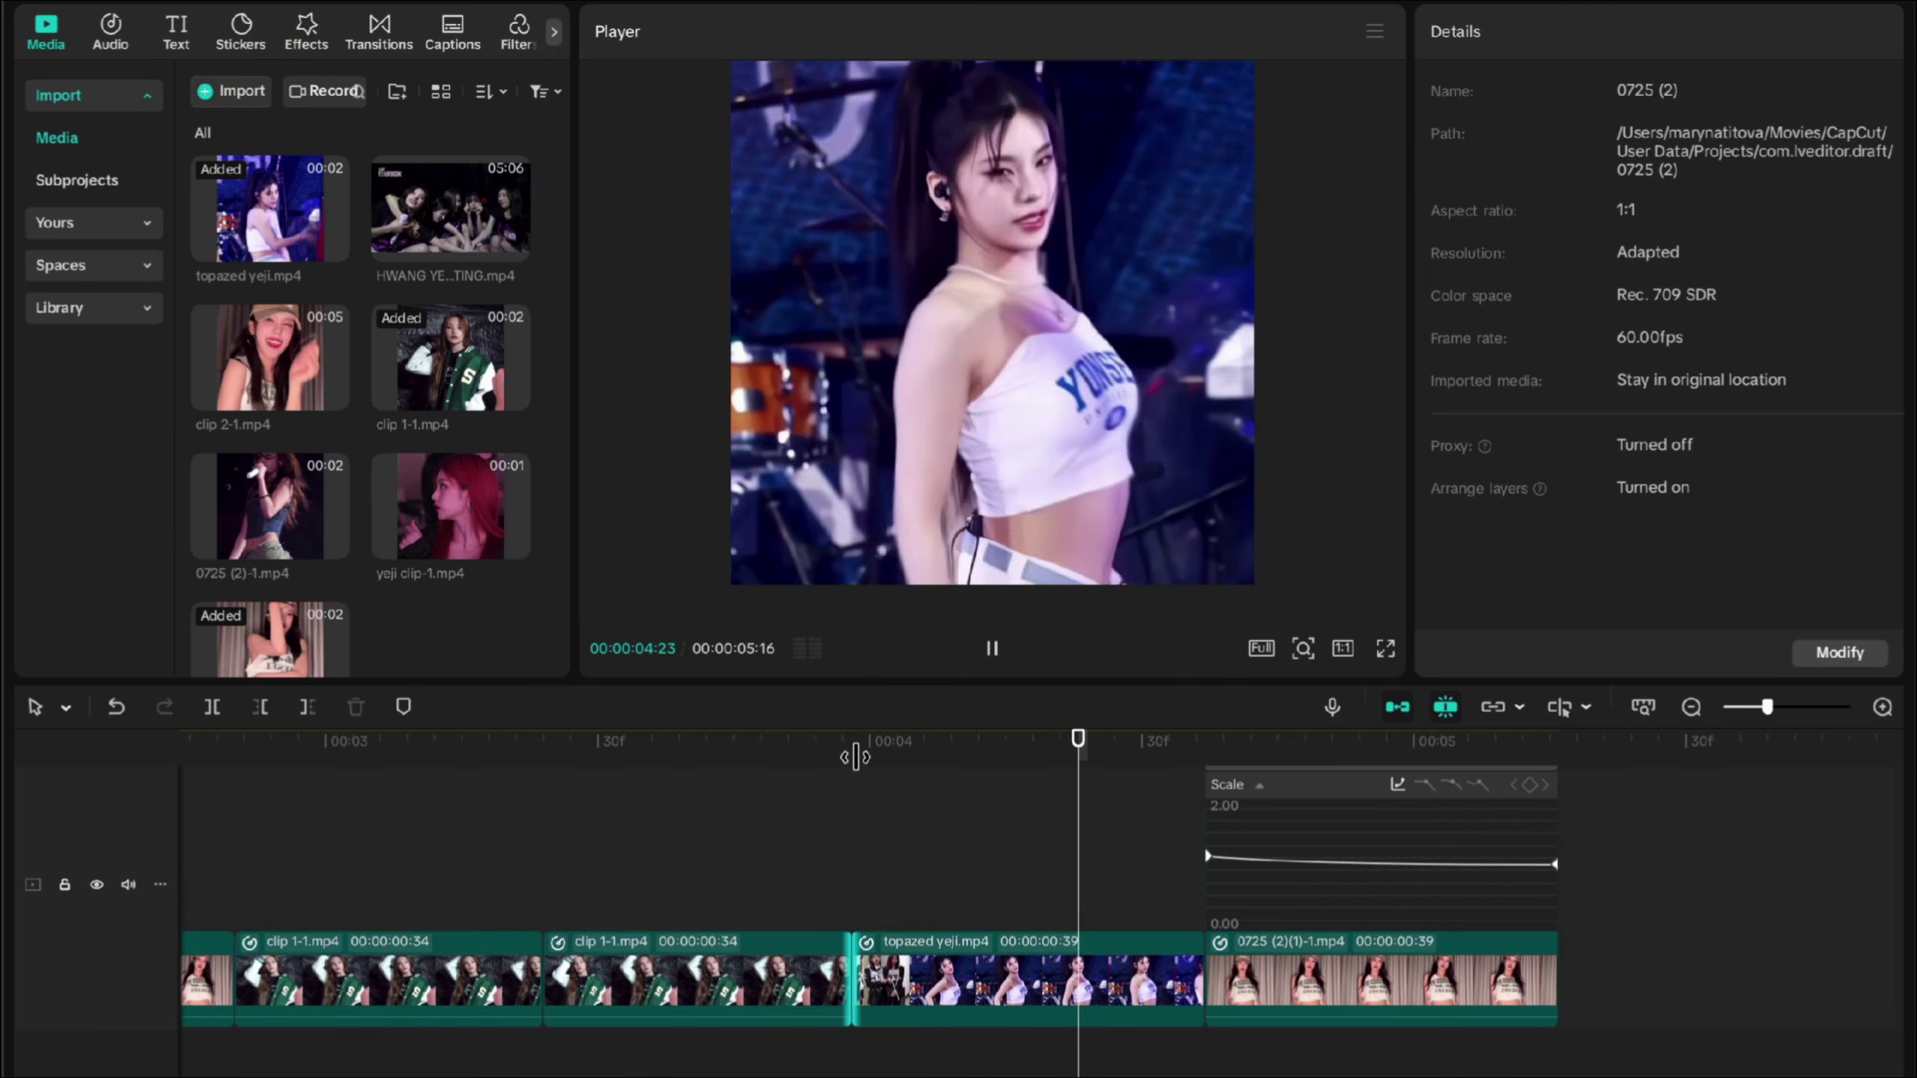
pyautogui.rightClick(1302, 982)
pyautogui.click(1339, 980)
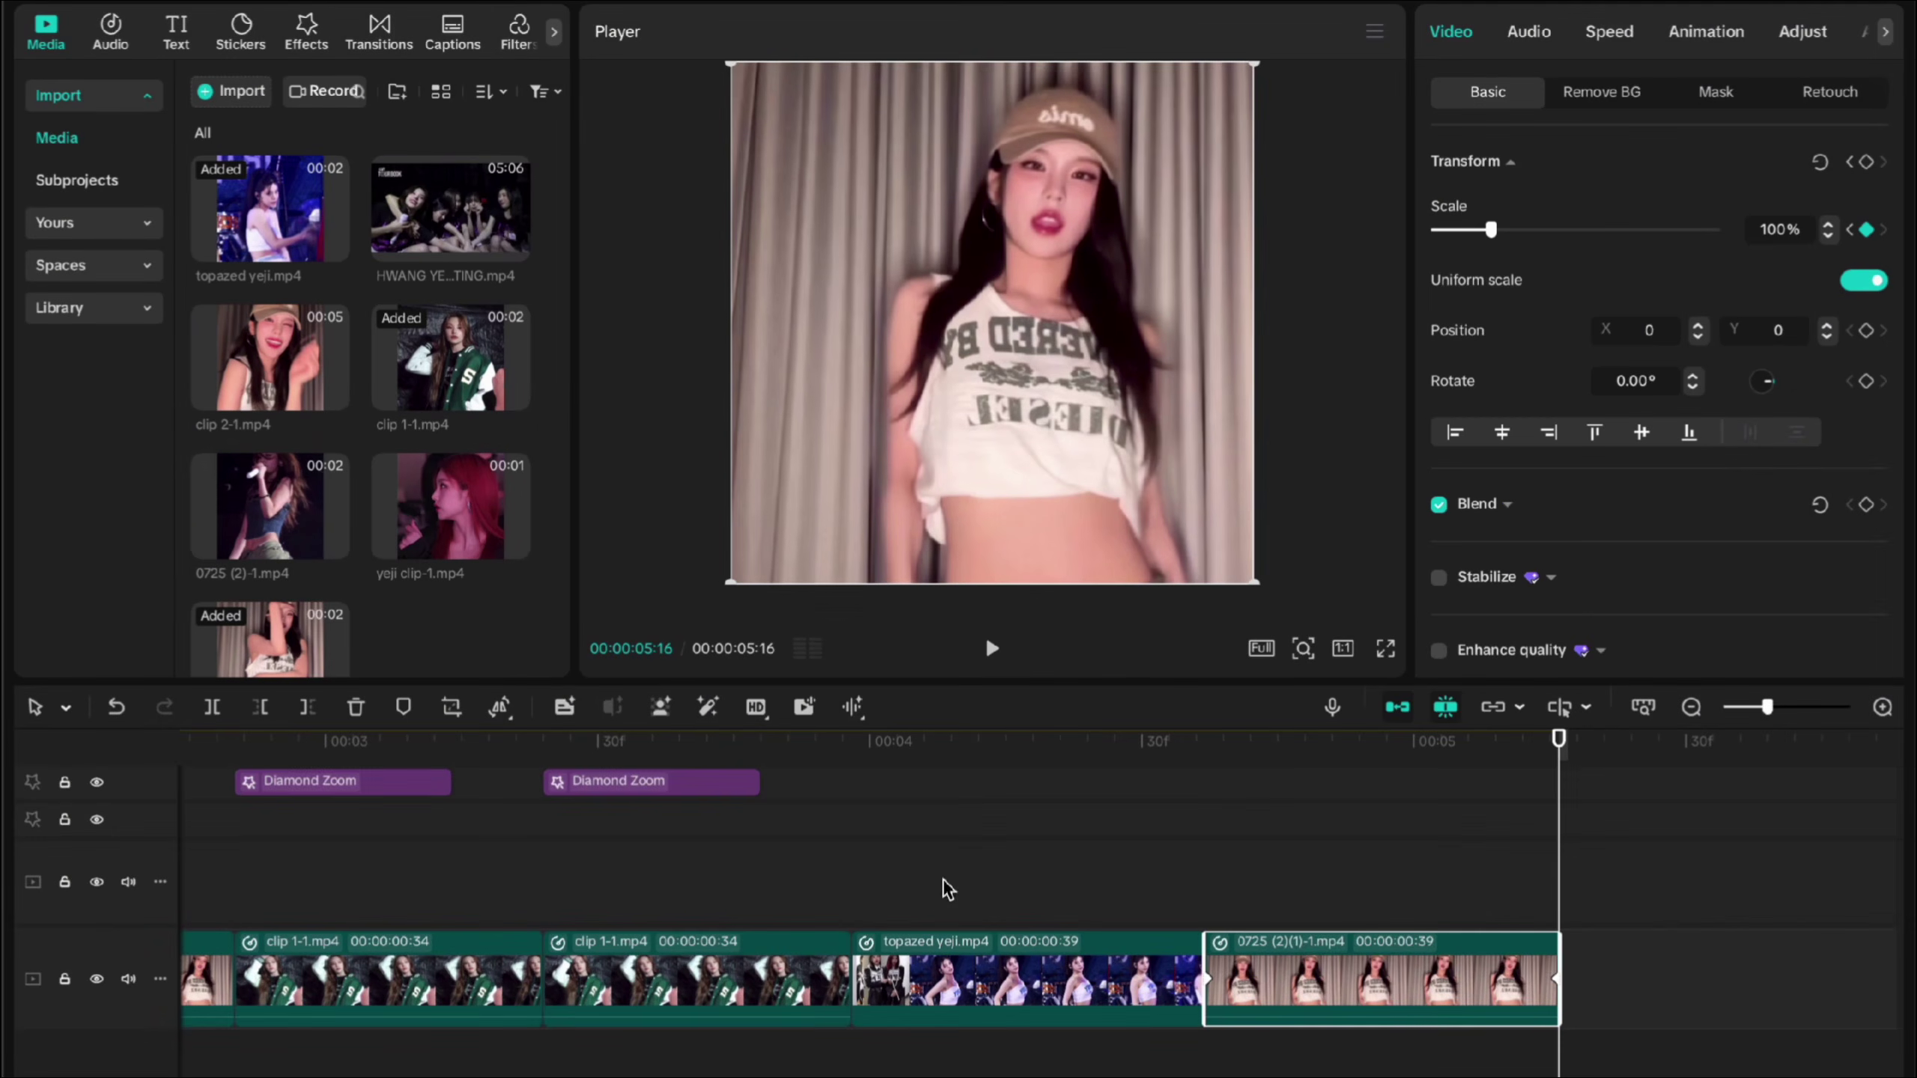
pyautogui.click(868, 893)
pyautogui.press('space')
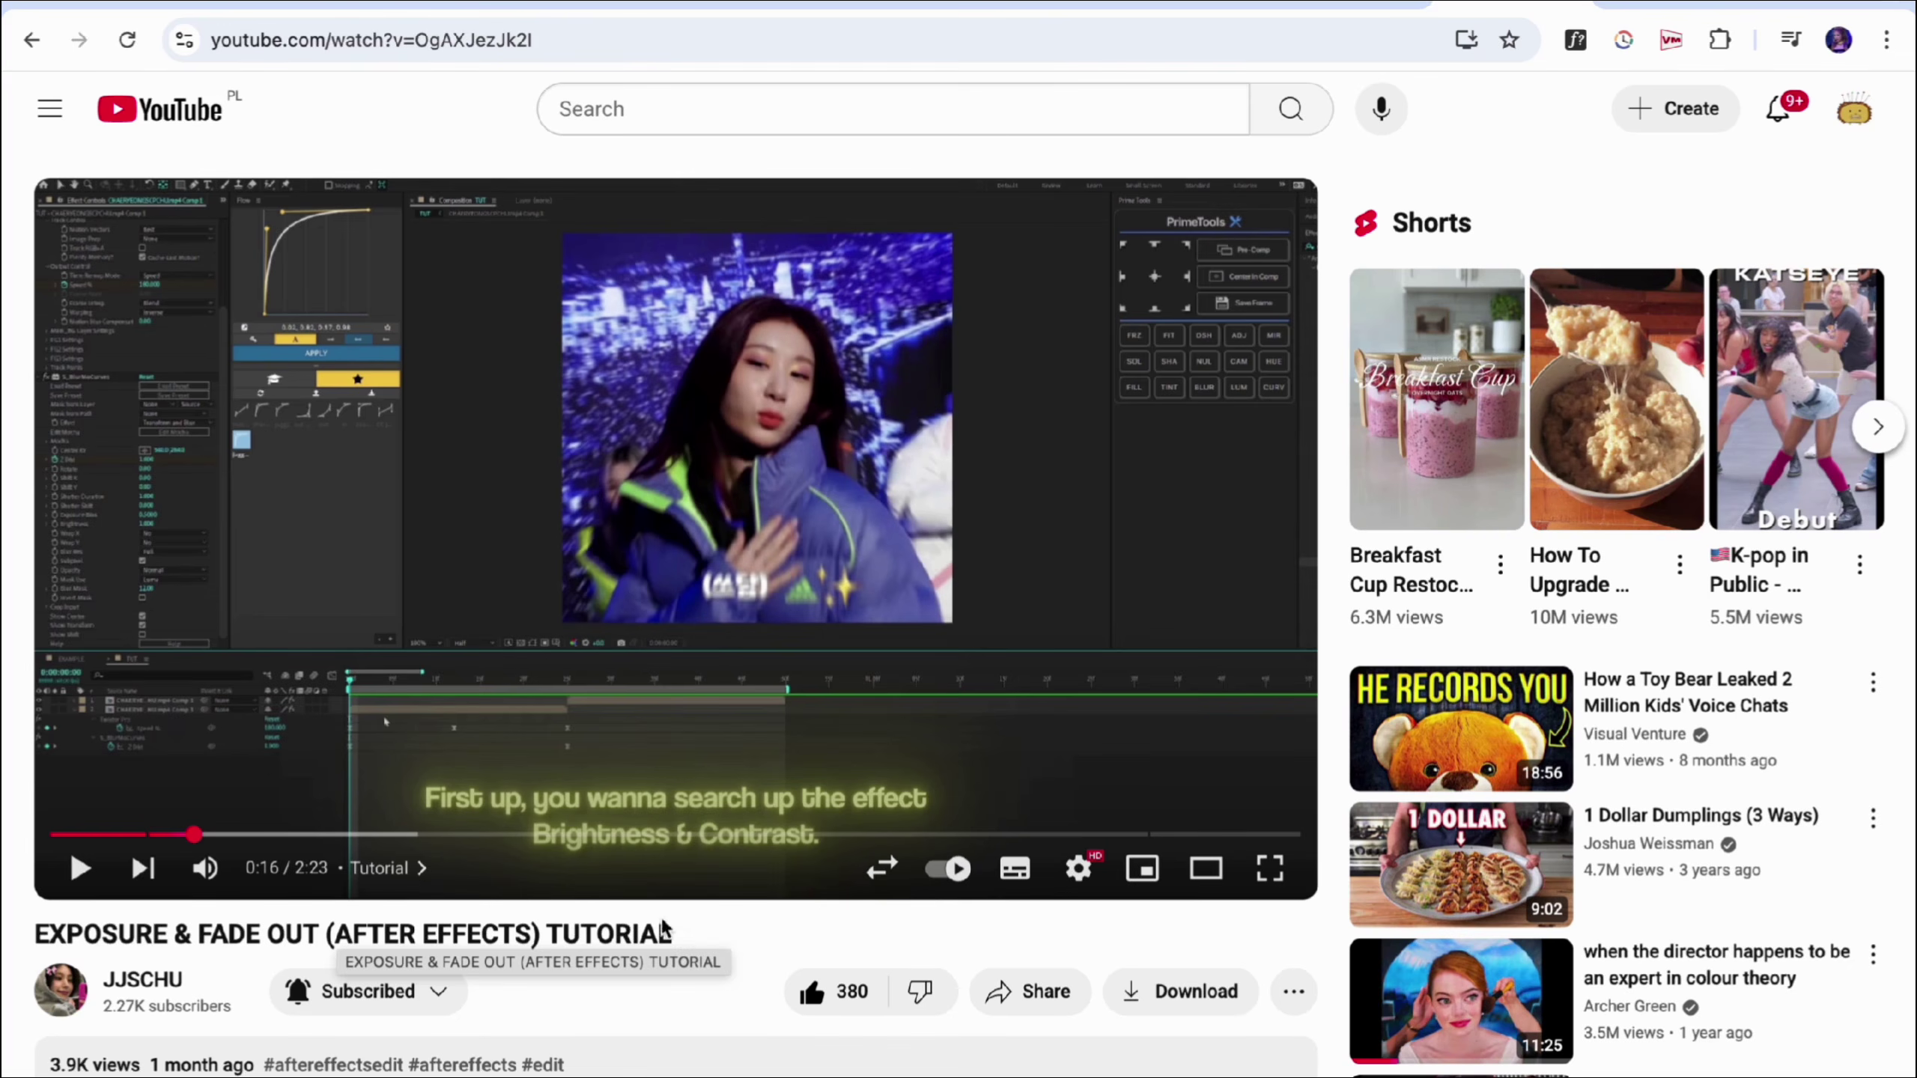
# Step: Switch to YouTube and play the Exposure & Fade Out (After Effects) tutorial in full screen
pyautogui.click(1299, 873)
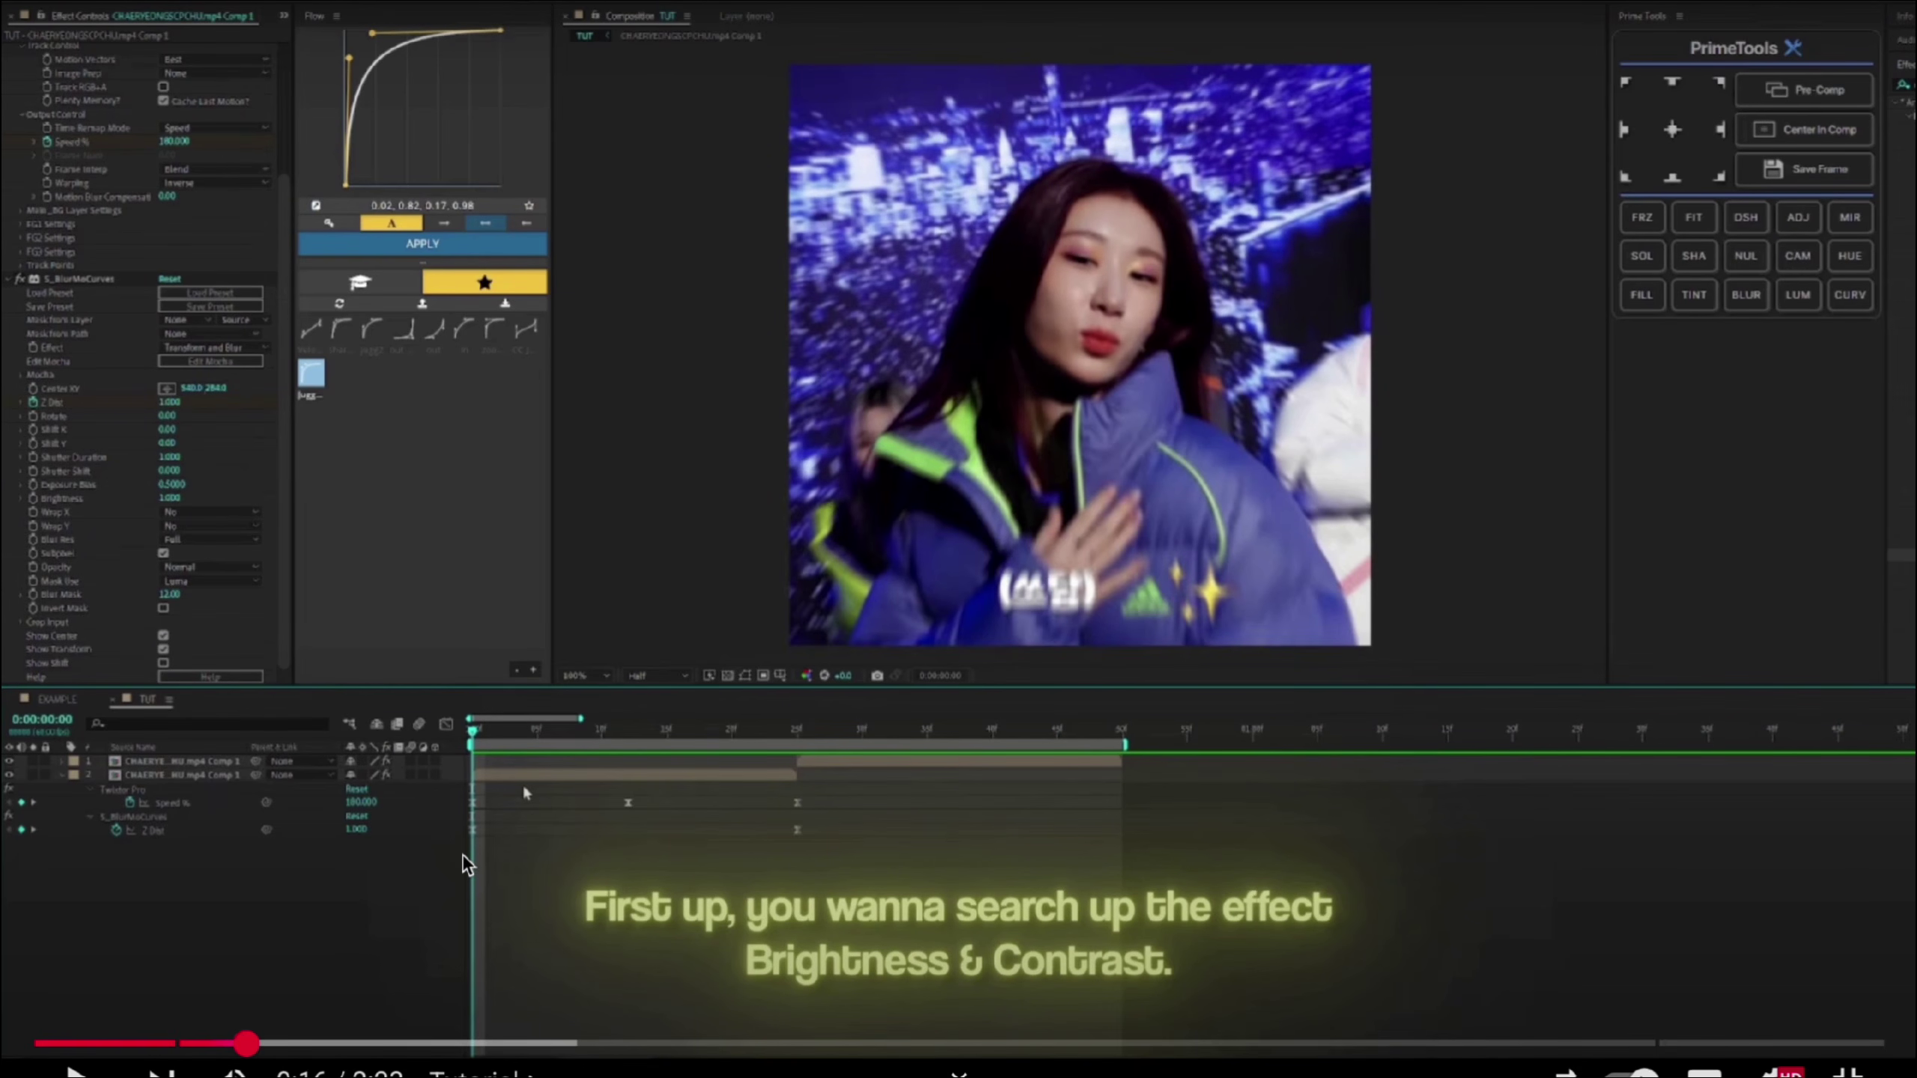
pyautogui.press('space')
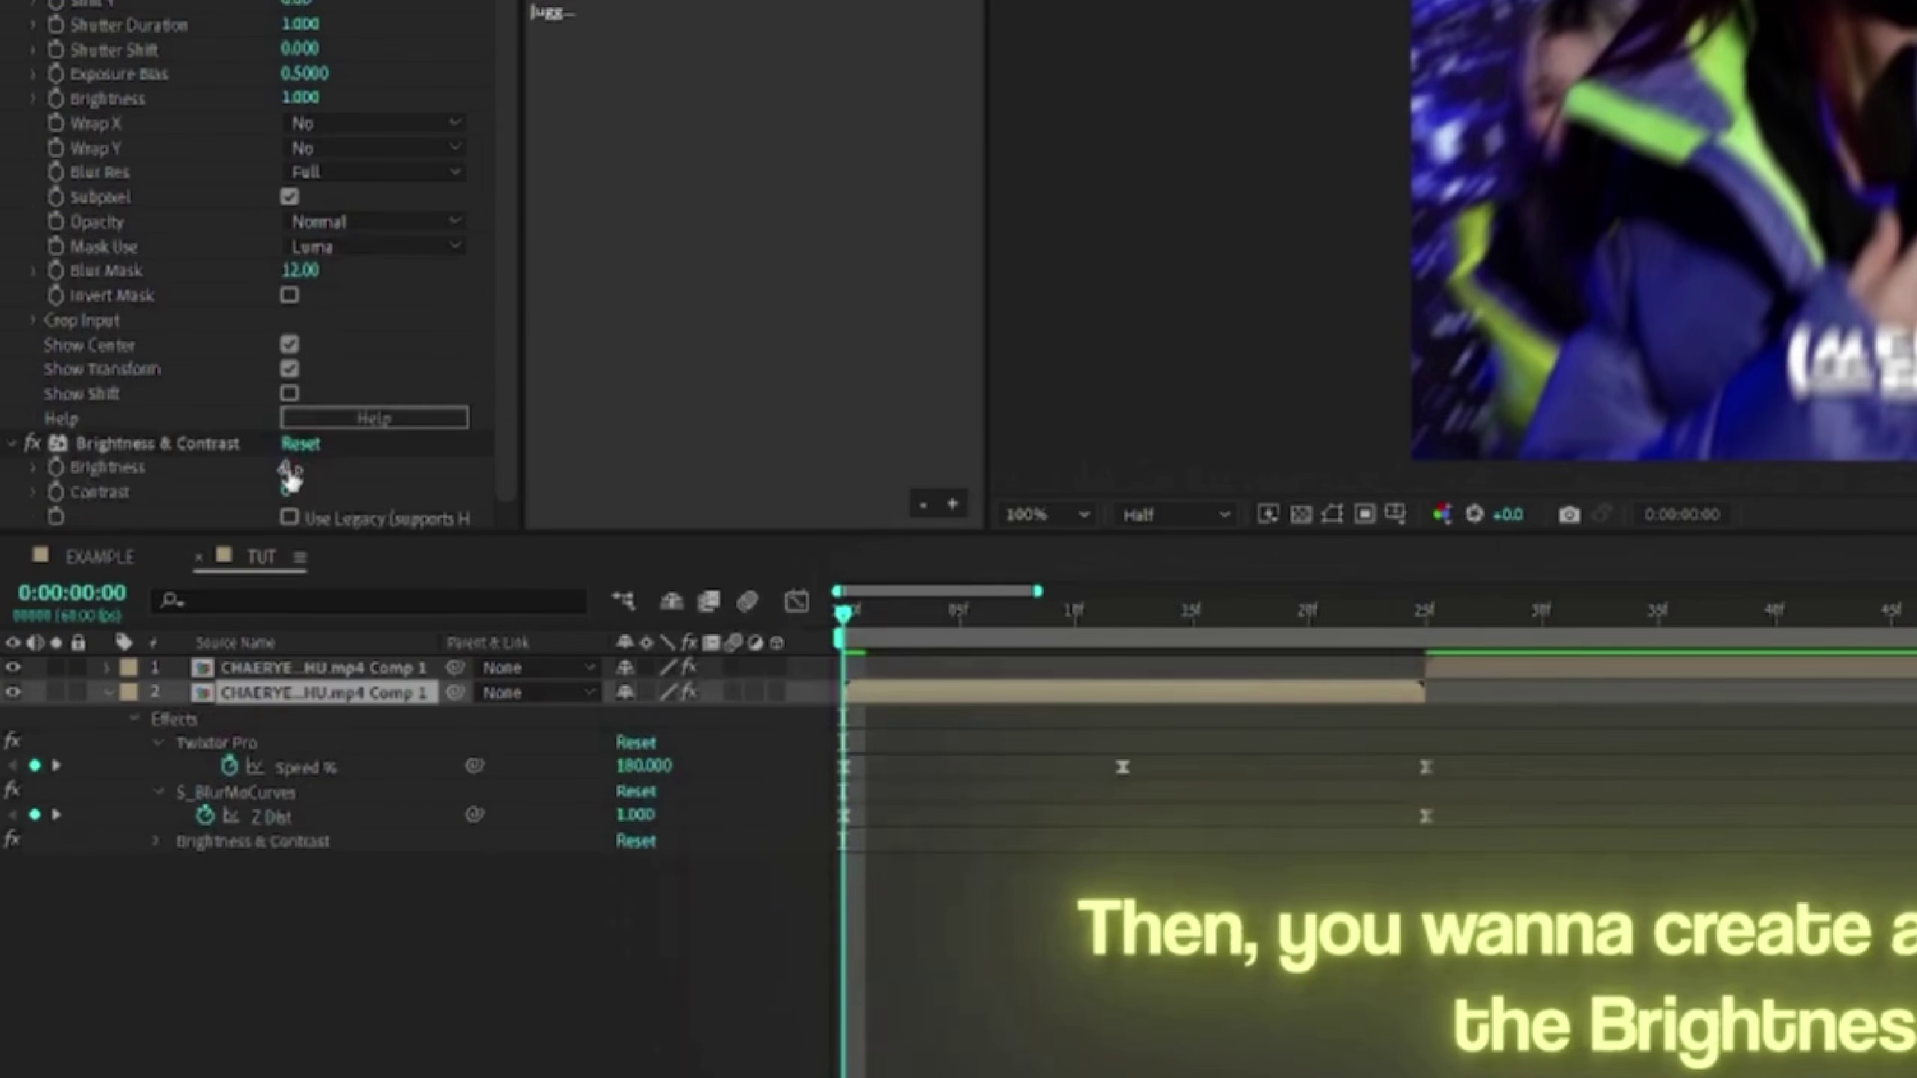
# Step: In After Effects, set the Brightness & Contrast effect's Brightness to -80 and keyframe it on the first clip's first frame
pyautogui.click(165, 668)
pyautogui.write('-8')
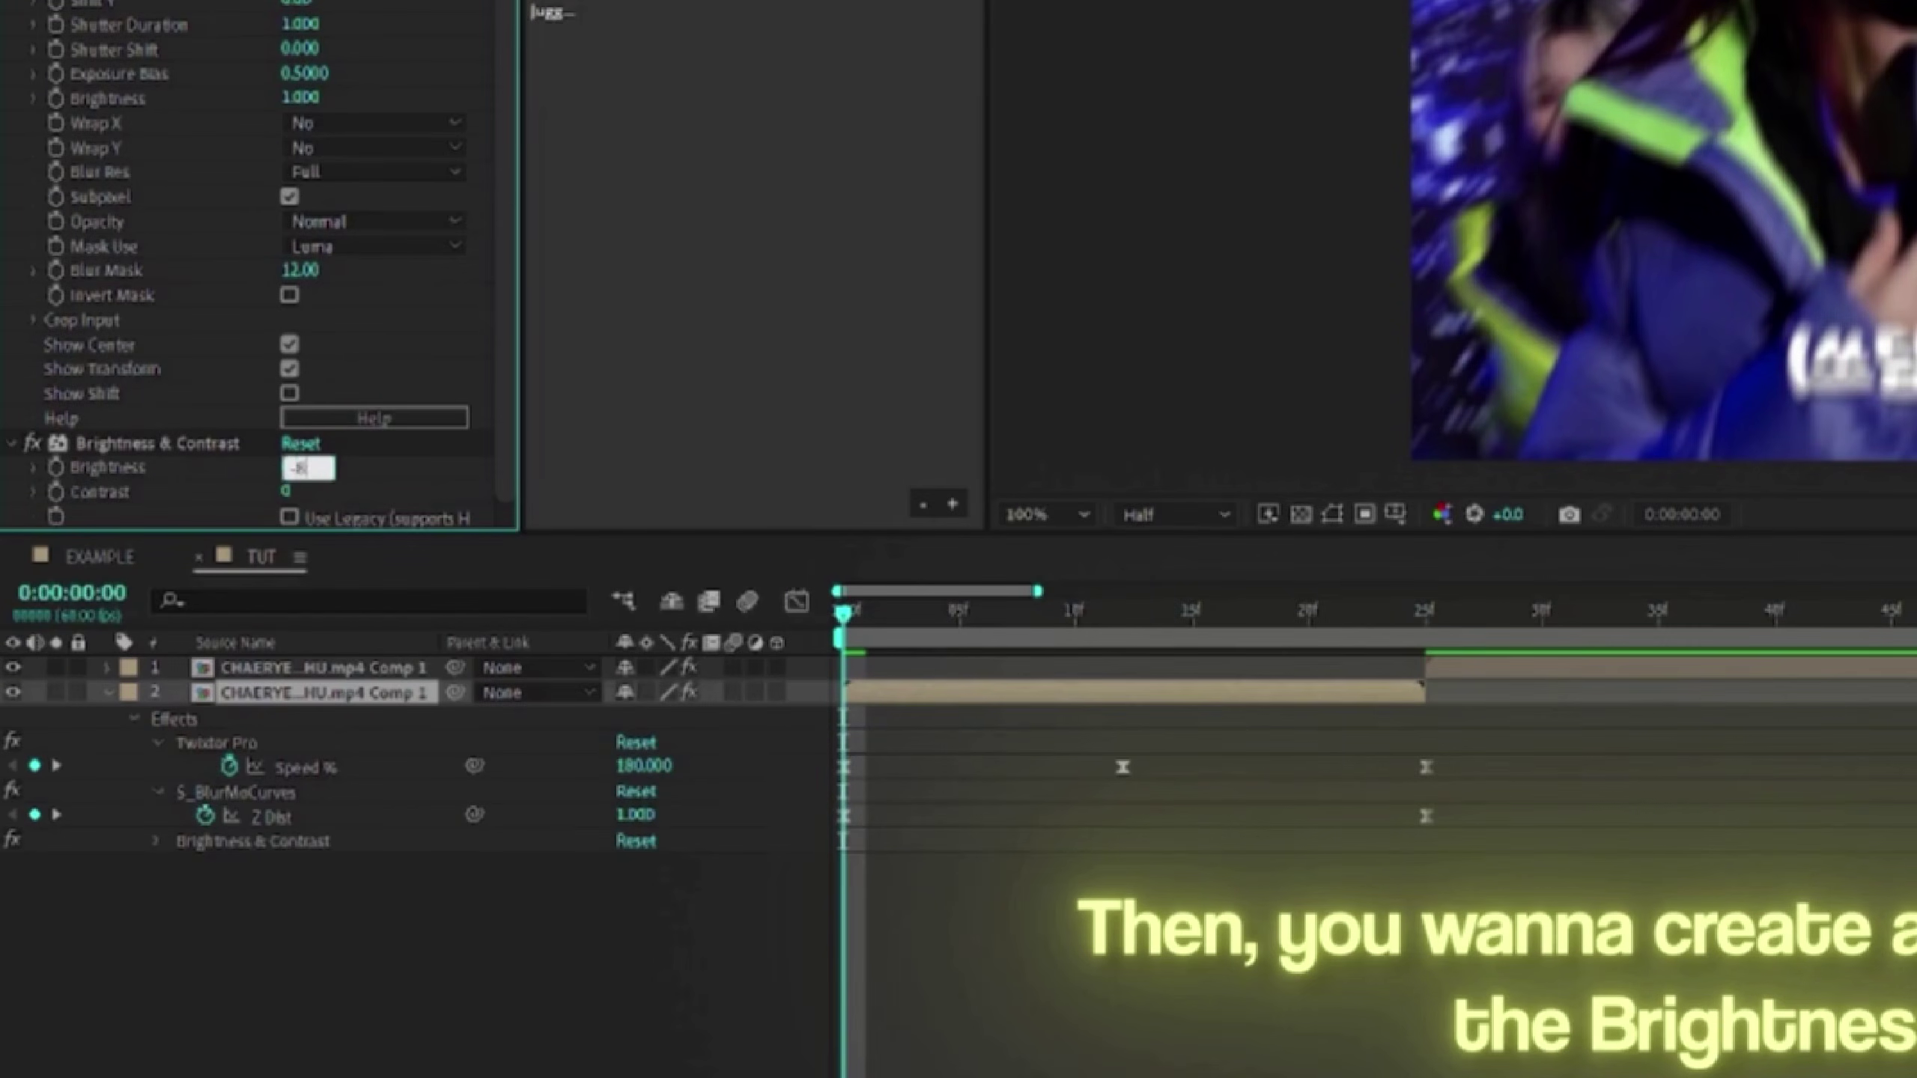
pyautogui.press('Return')
pyautogui.press('u')
pyautogui.press('u')
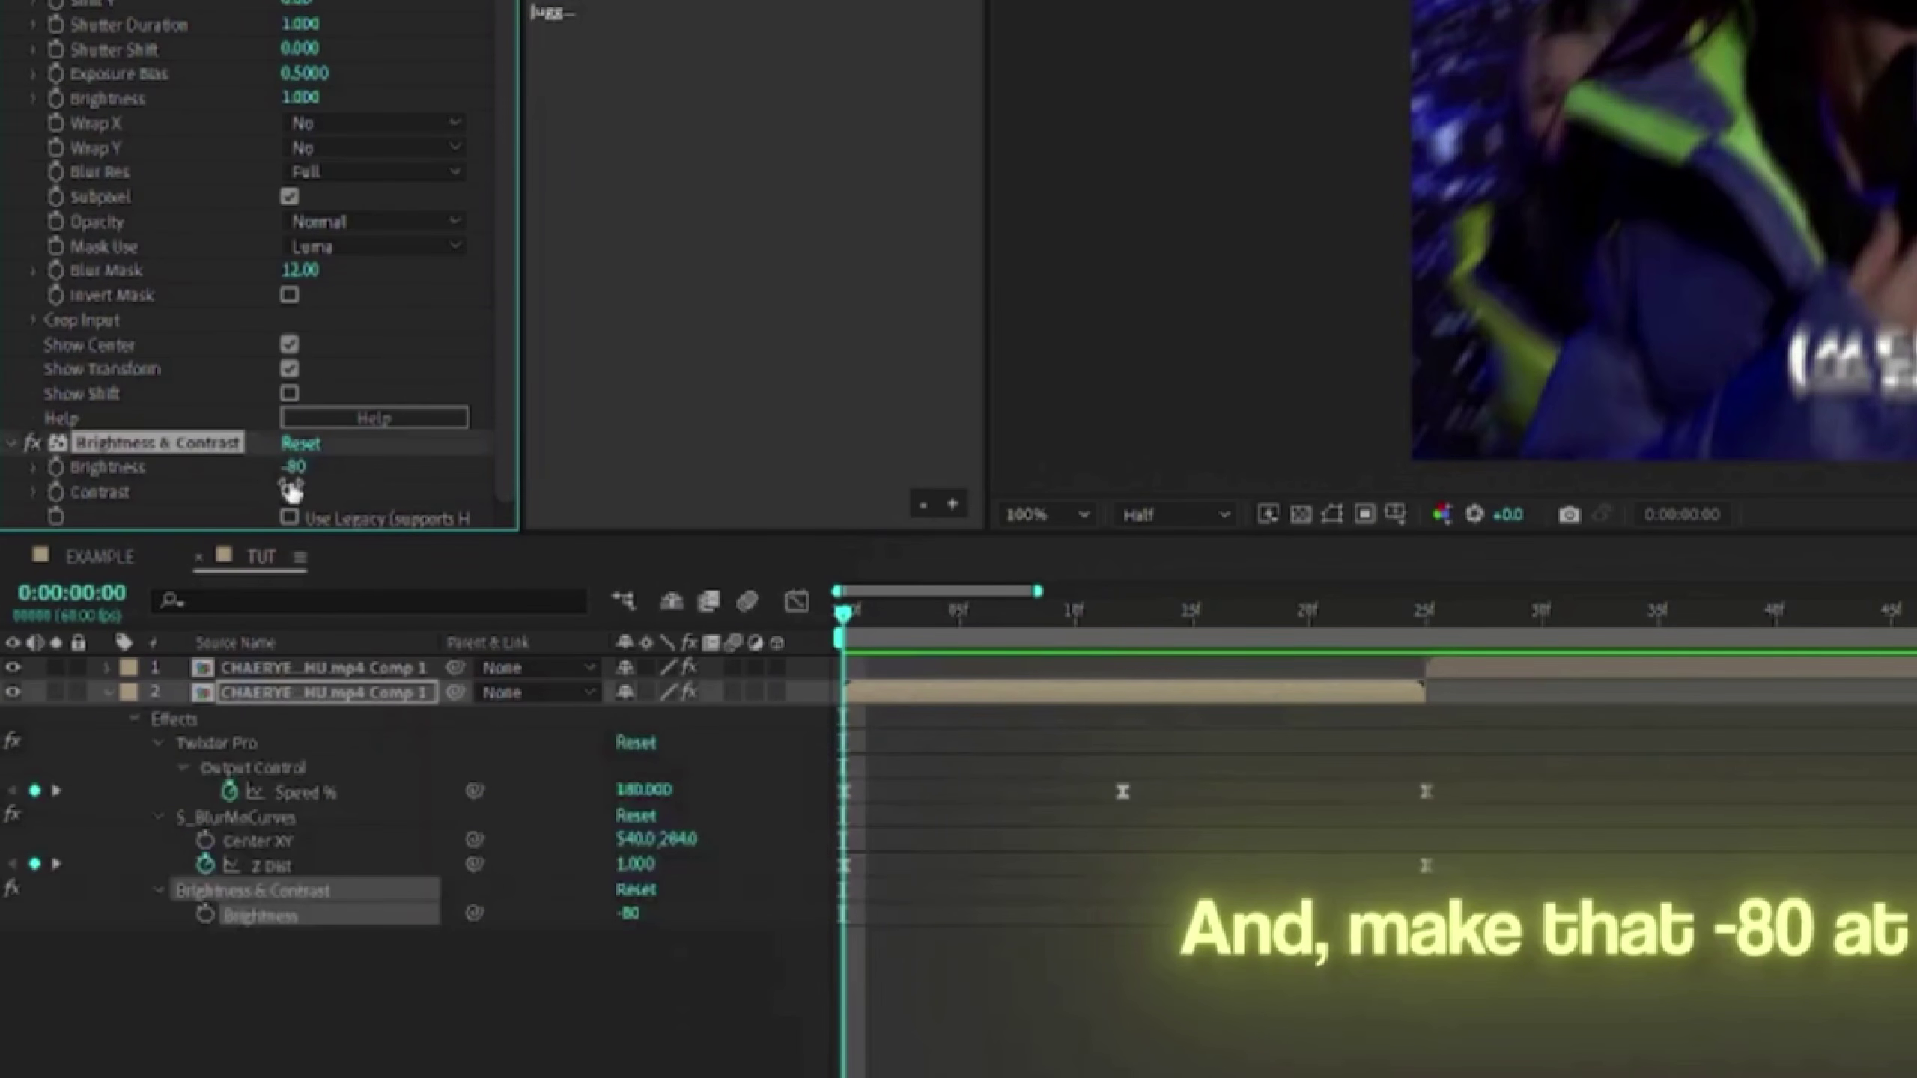
pyautogui.click(55, 466)
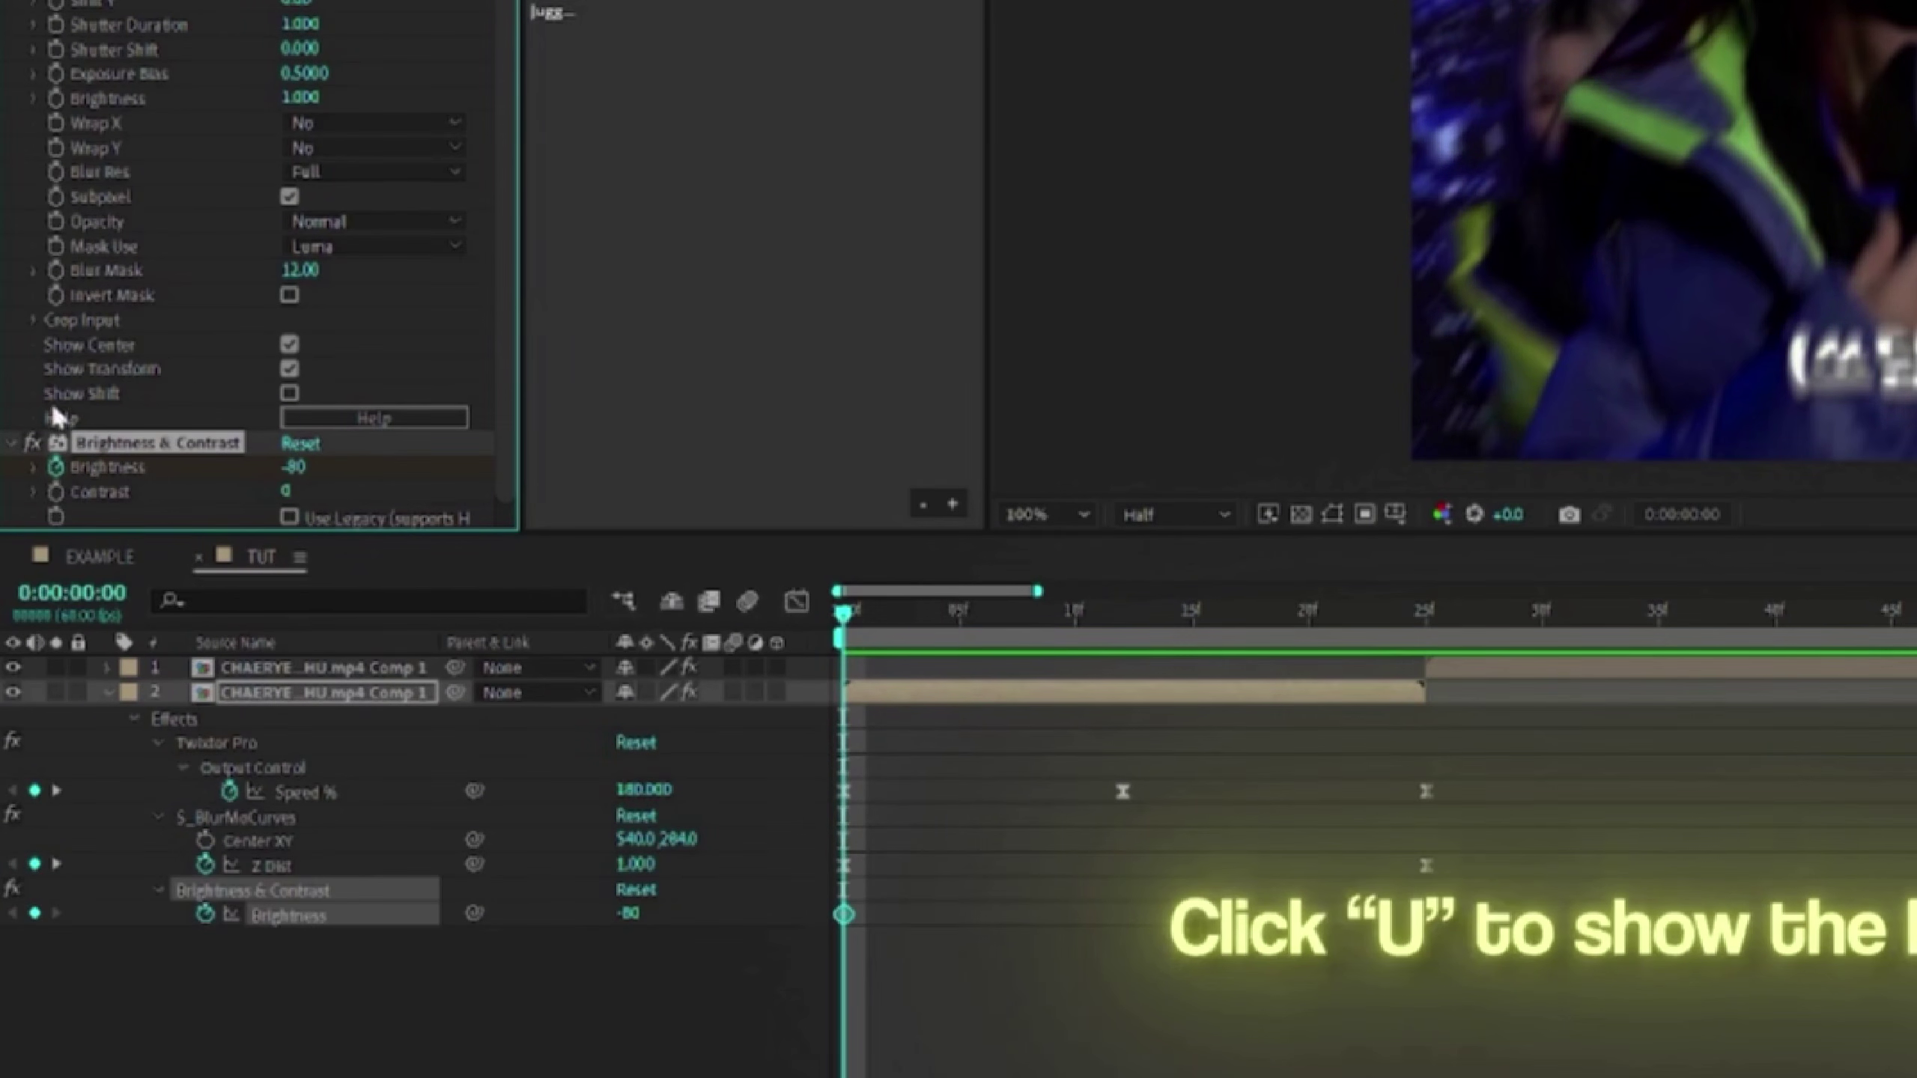
# Step: Add a Brightness keyframe of 70 at 0:00:00:07 on the first clip
pyautogui.moveTo(846, 612); pyautogui.dragTo(1007, 612)
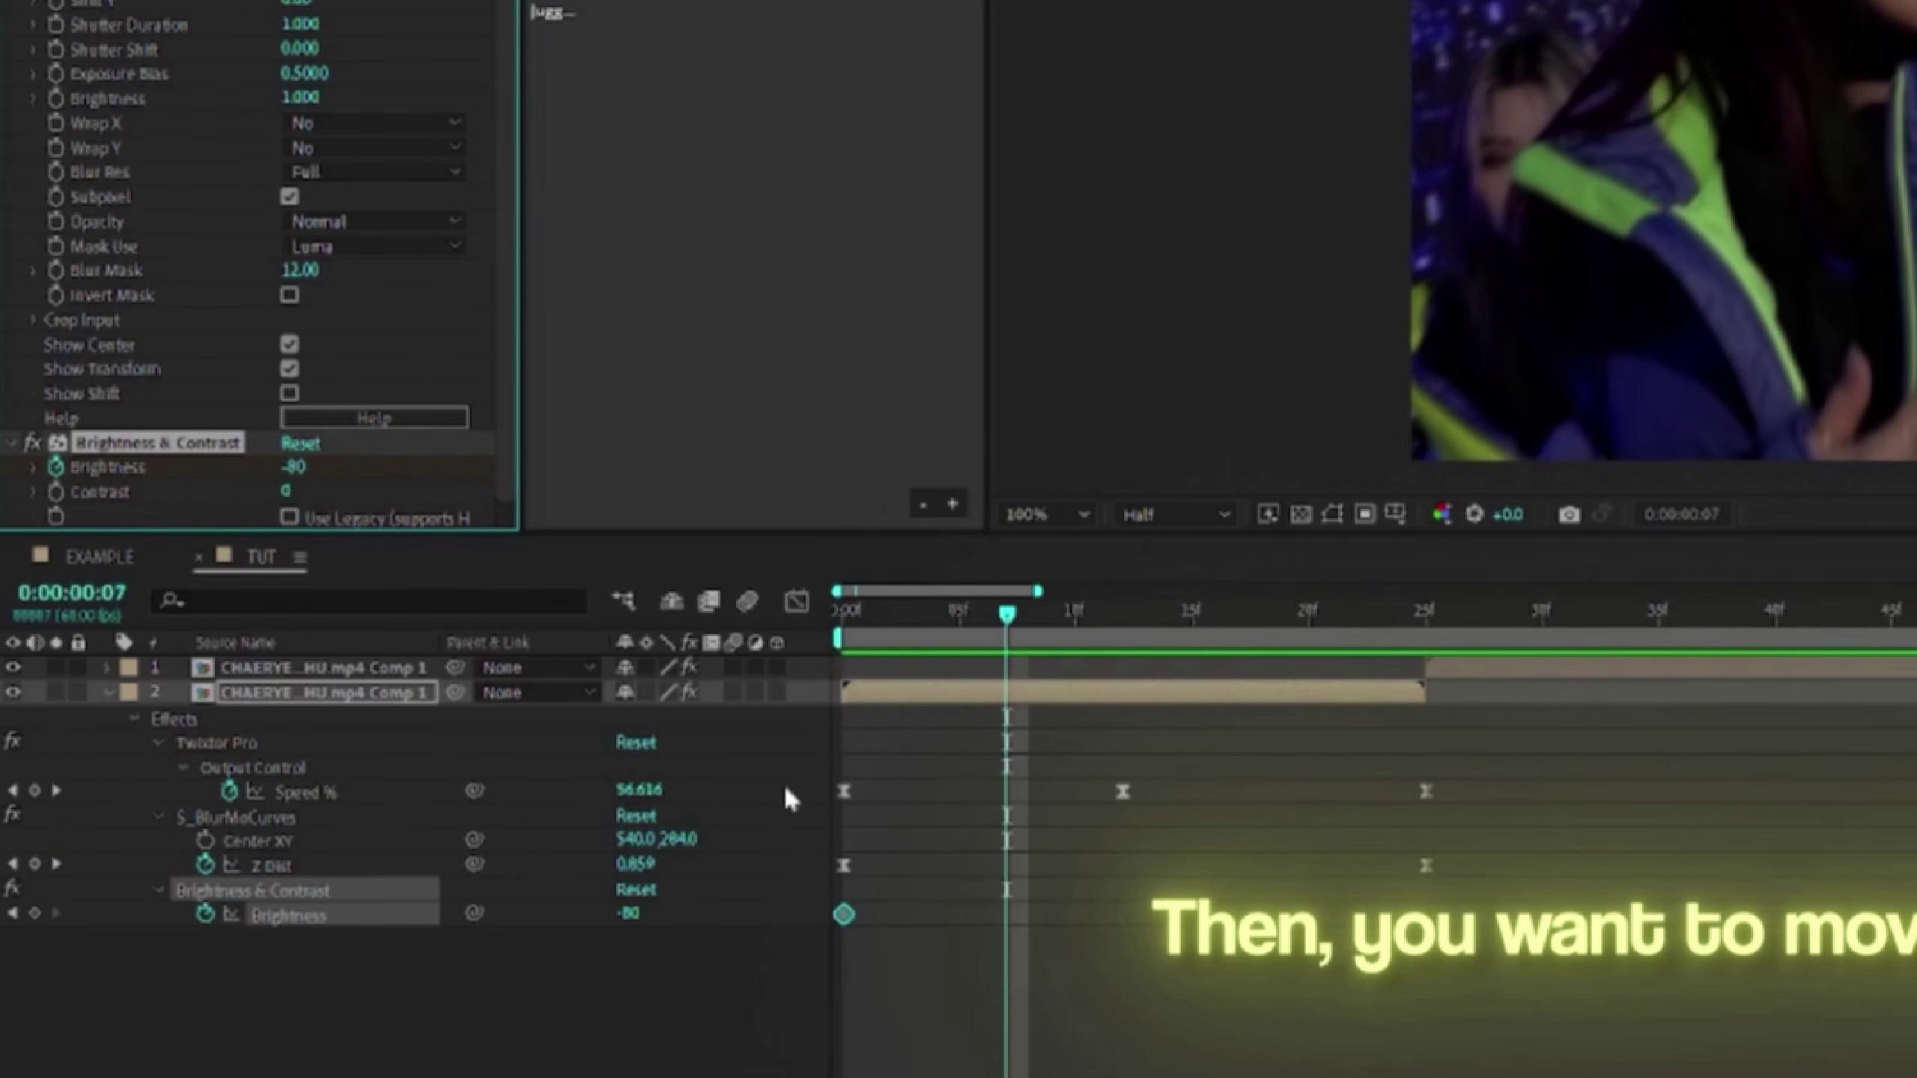
pyautogui.click(628, 913)
pyautogui.write('70')
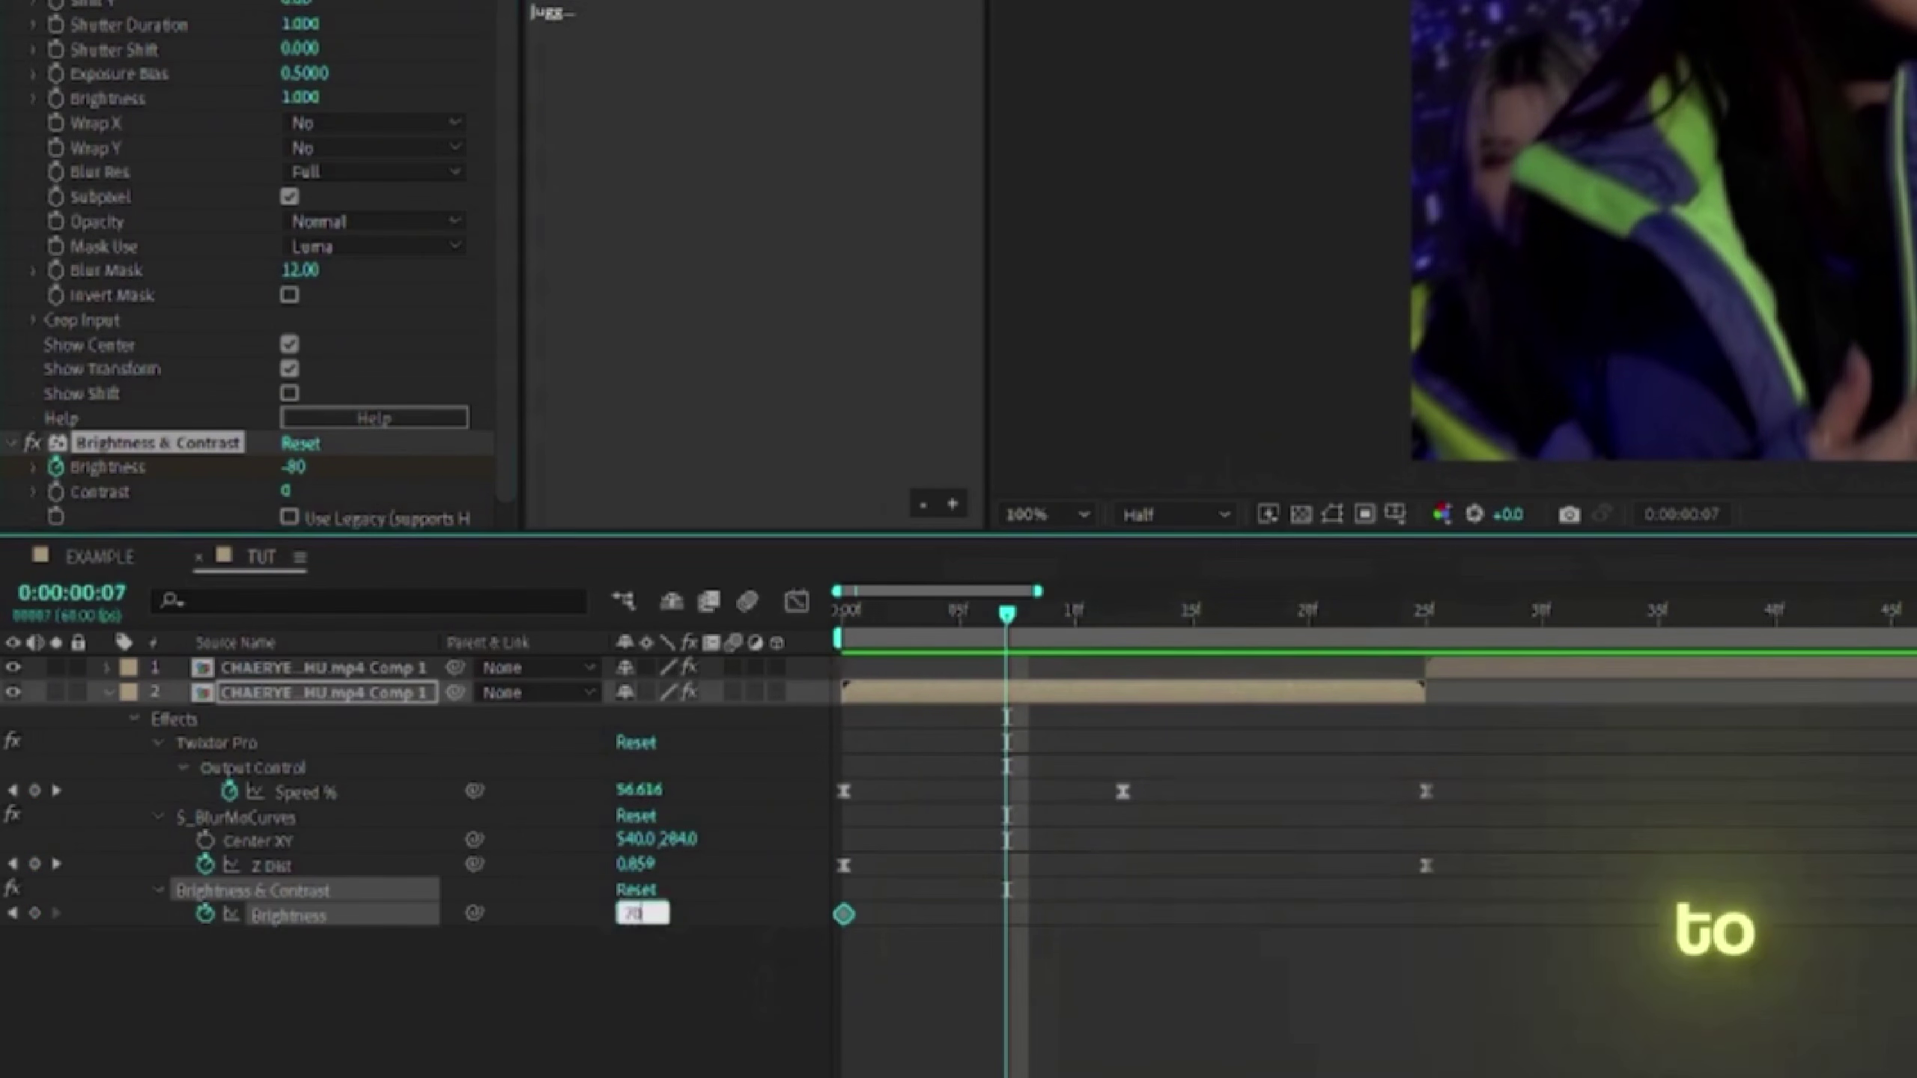
pyautogui.press('Return')
# Step: Add a Brightness keyframe of 0 at the first clip's last frame, 0:00:00:24
pyautogui.press('o')
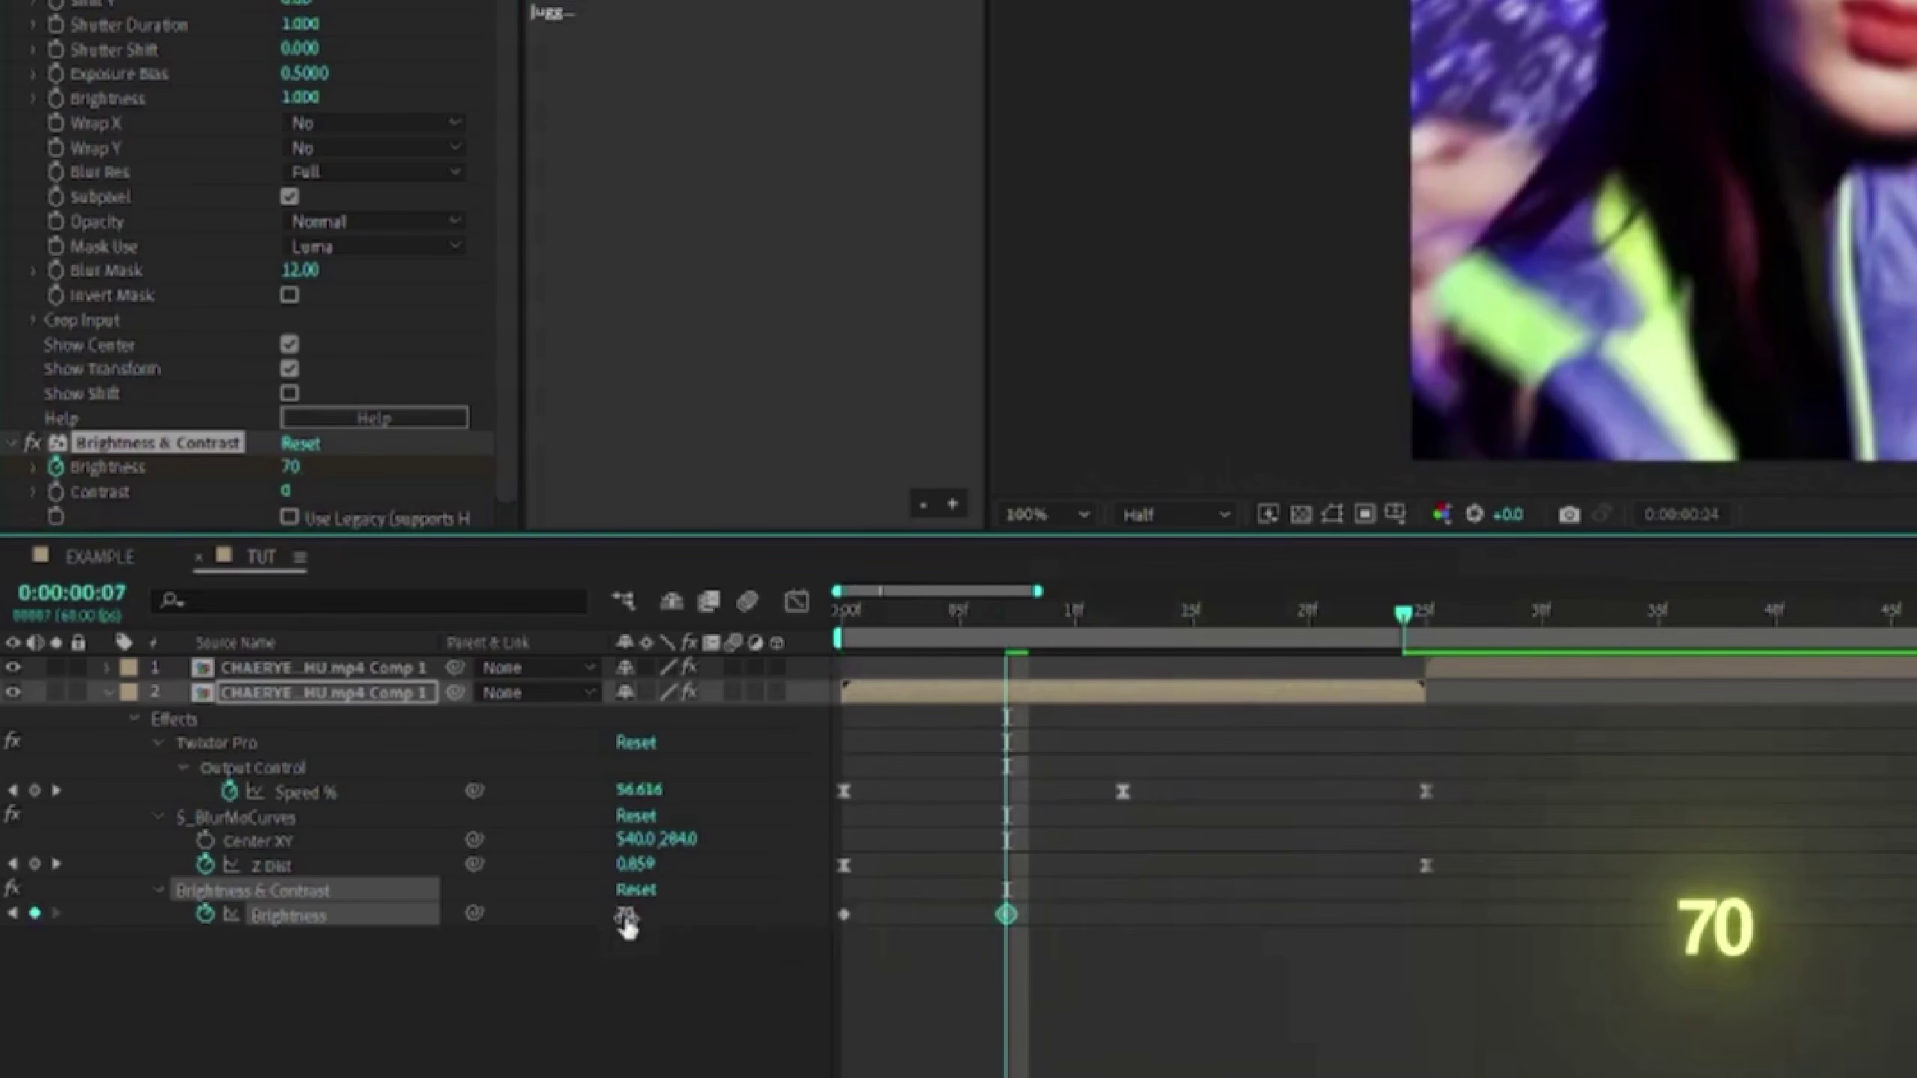
pyautogui.click(631, 914)
pyautogui.write('0')
pyautogui.press('Return')
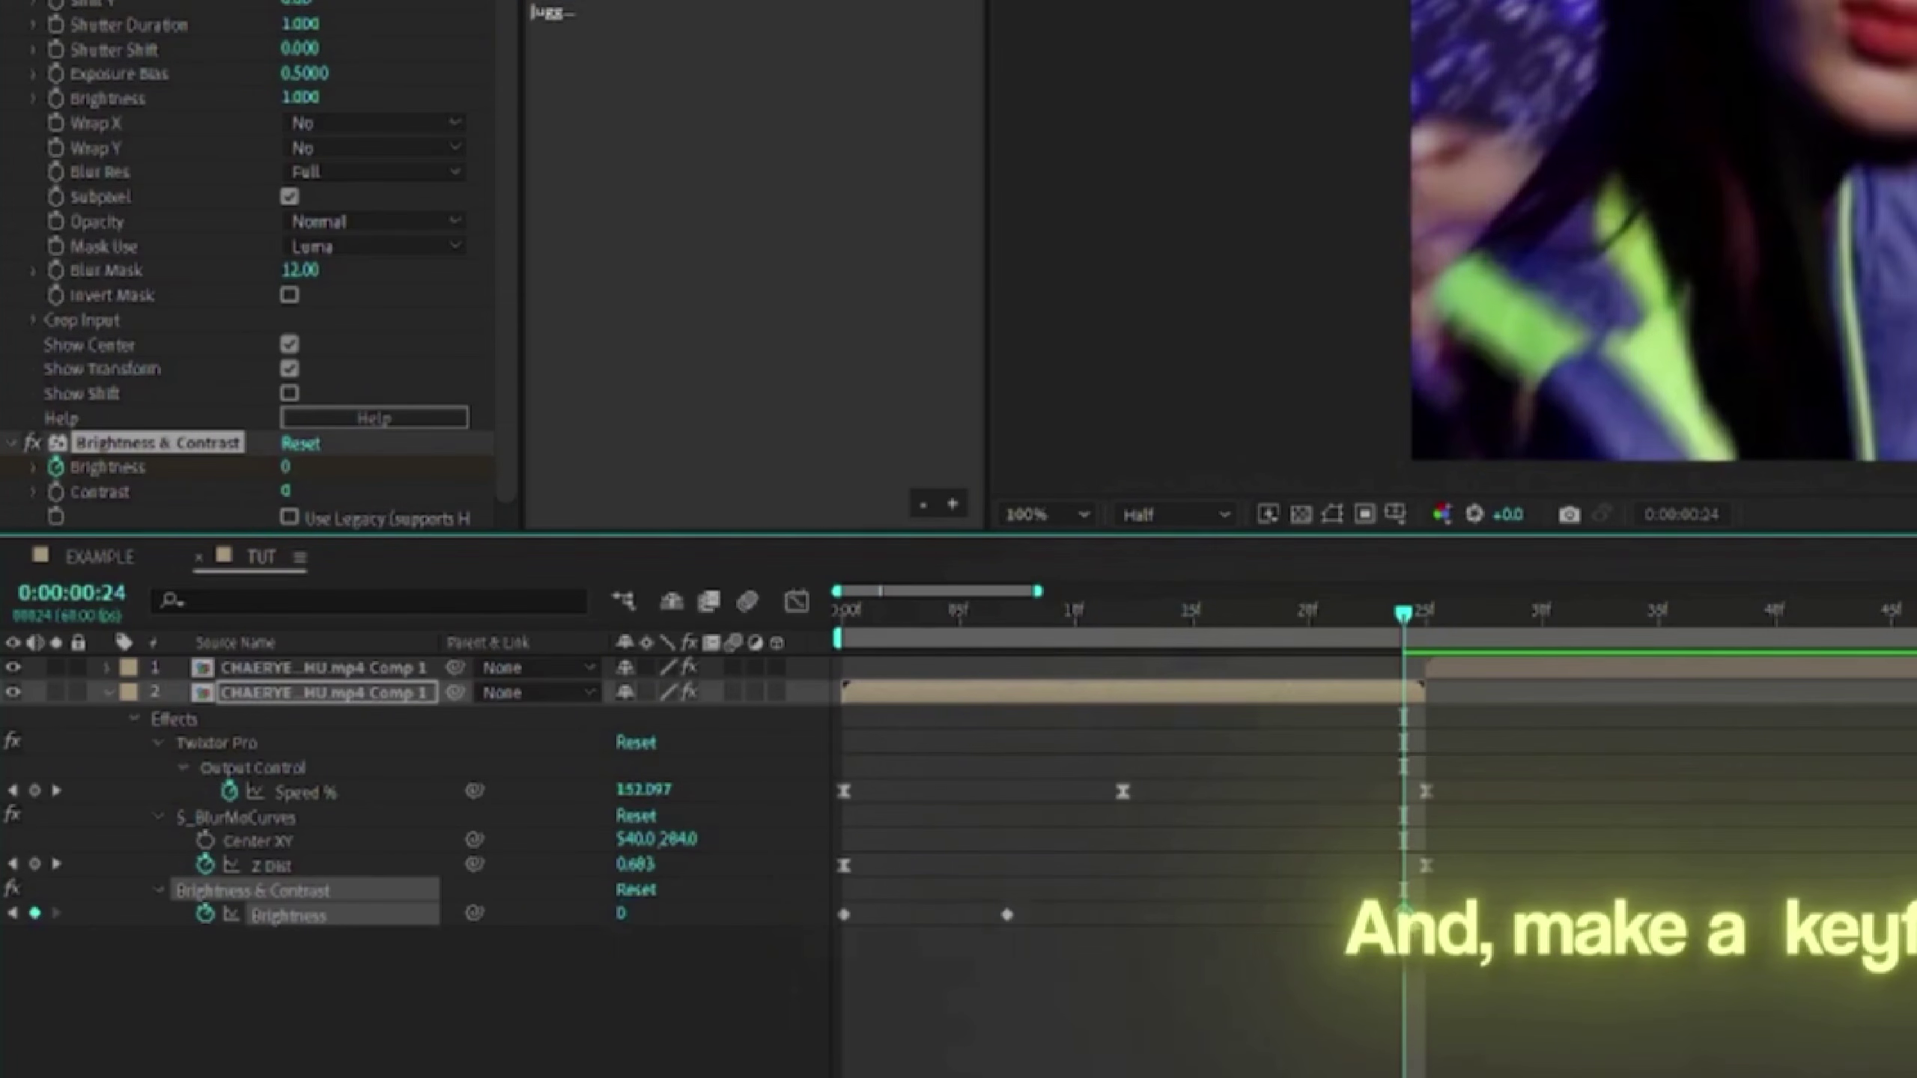
# Step: Scrub back through the first clip, select all its Brightness keyframes and open their options
pyautogui.moveTo(1372, 621); pyautogui.dragTo(1076, 613)
pyautogui.moveTo(809, 903); pyautogui.dragTo(1426, 936)
pyautogui.rightClick(1426, 915)
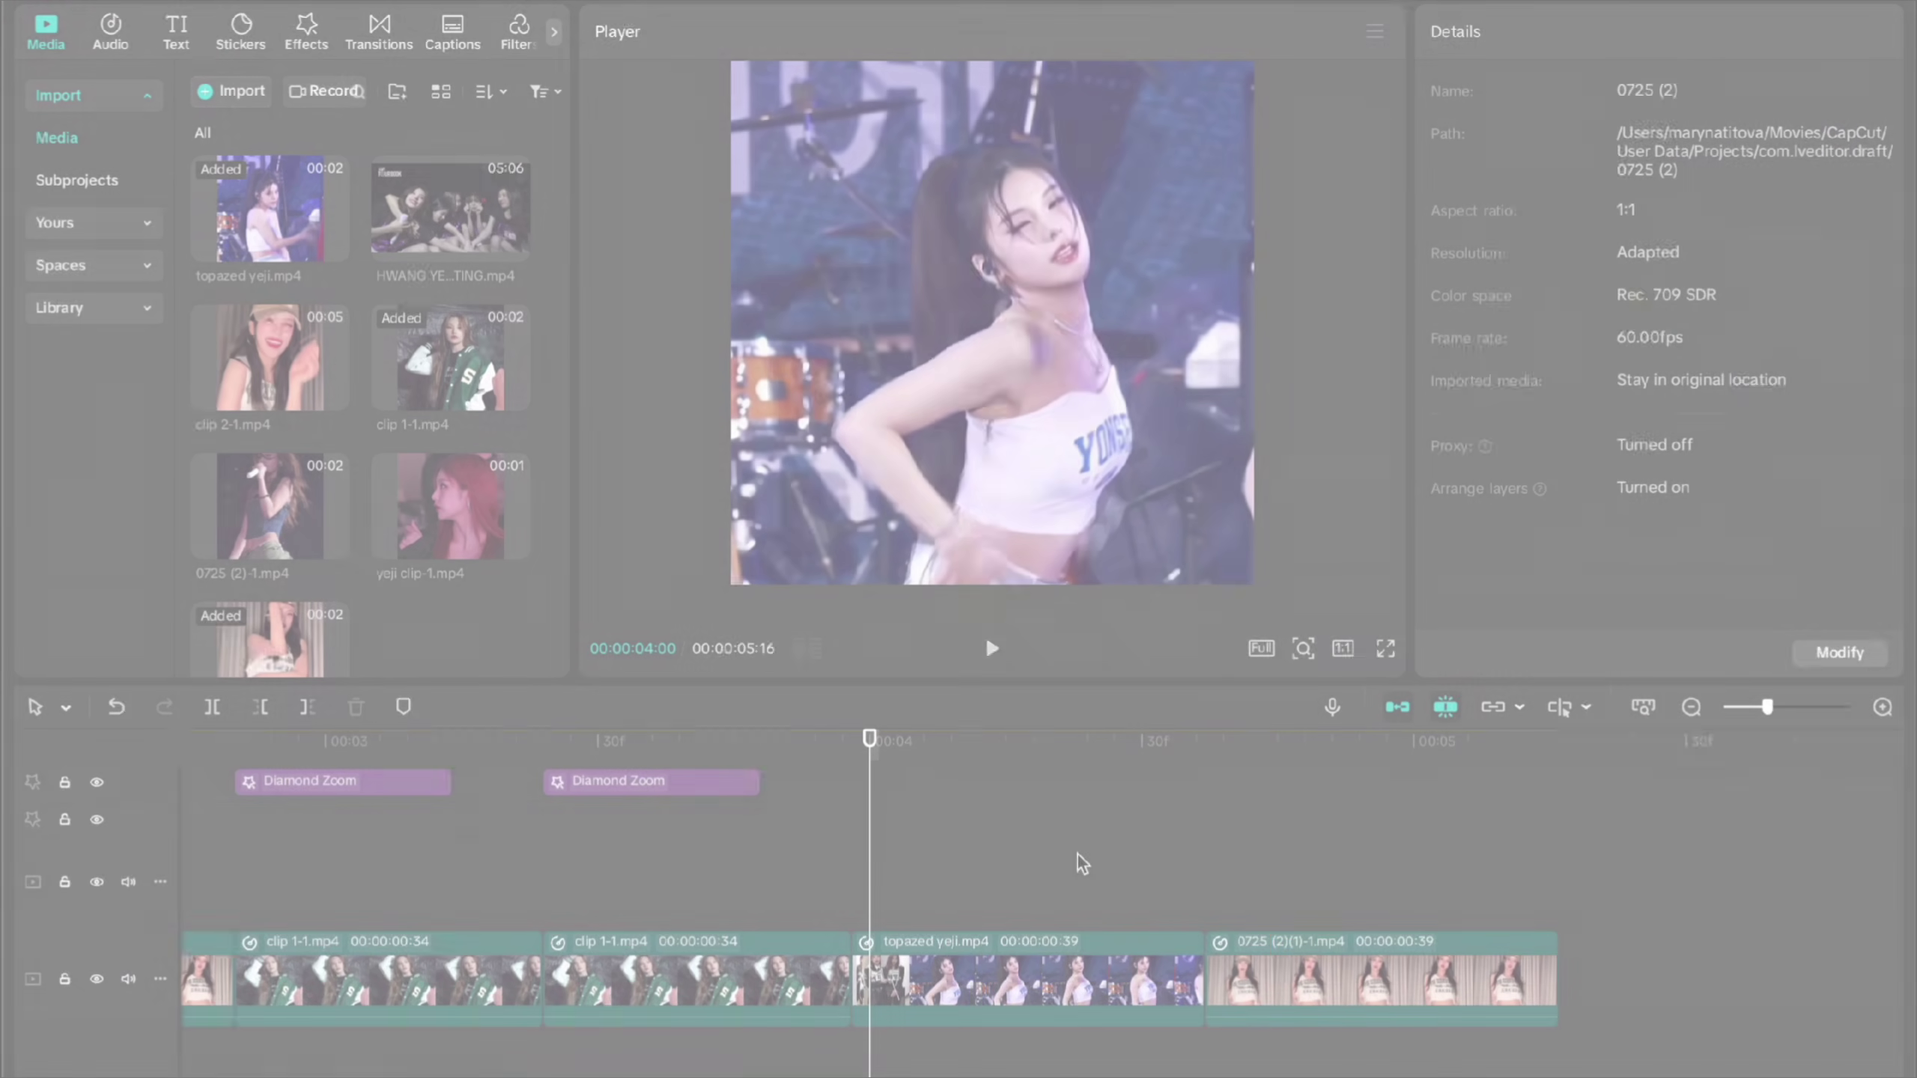
# Step: Switch back to CapCut and search the effects library for "brightness"
pyautogui.click(306, 29)
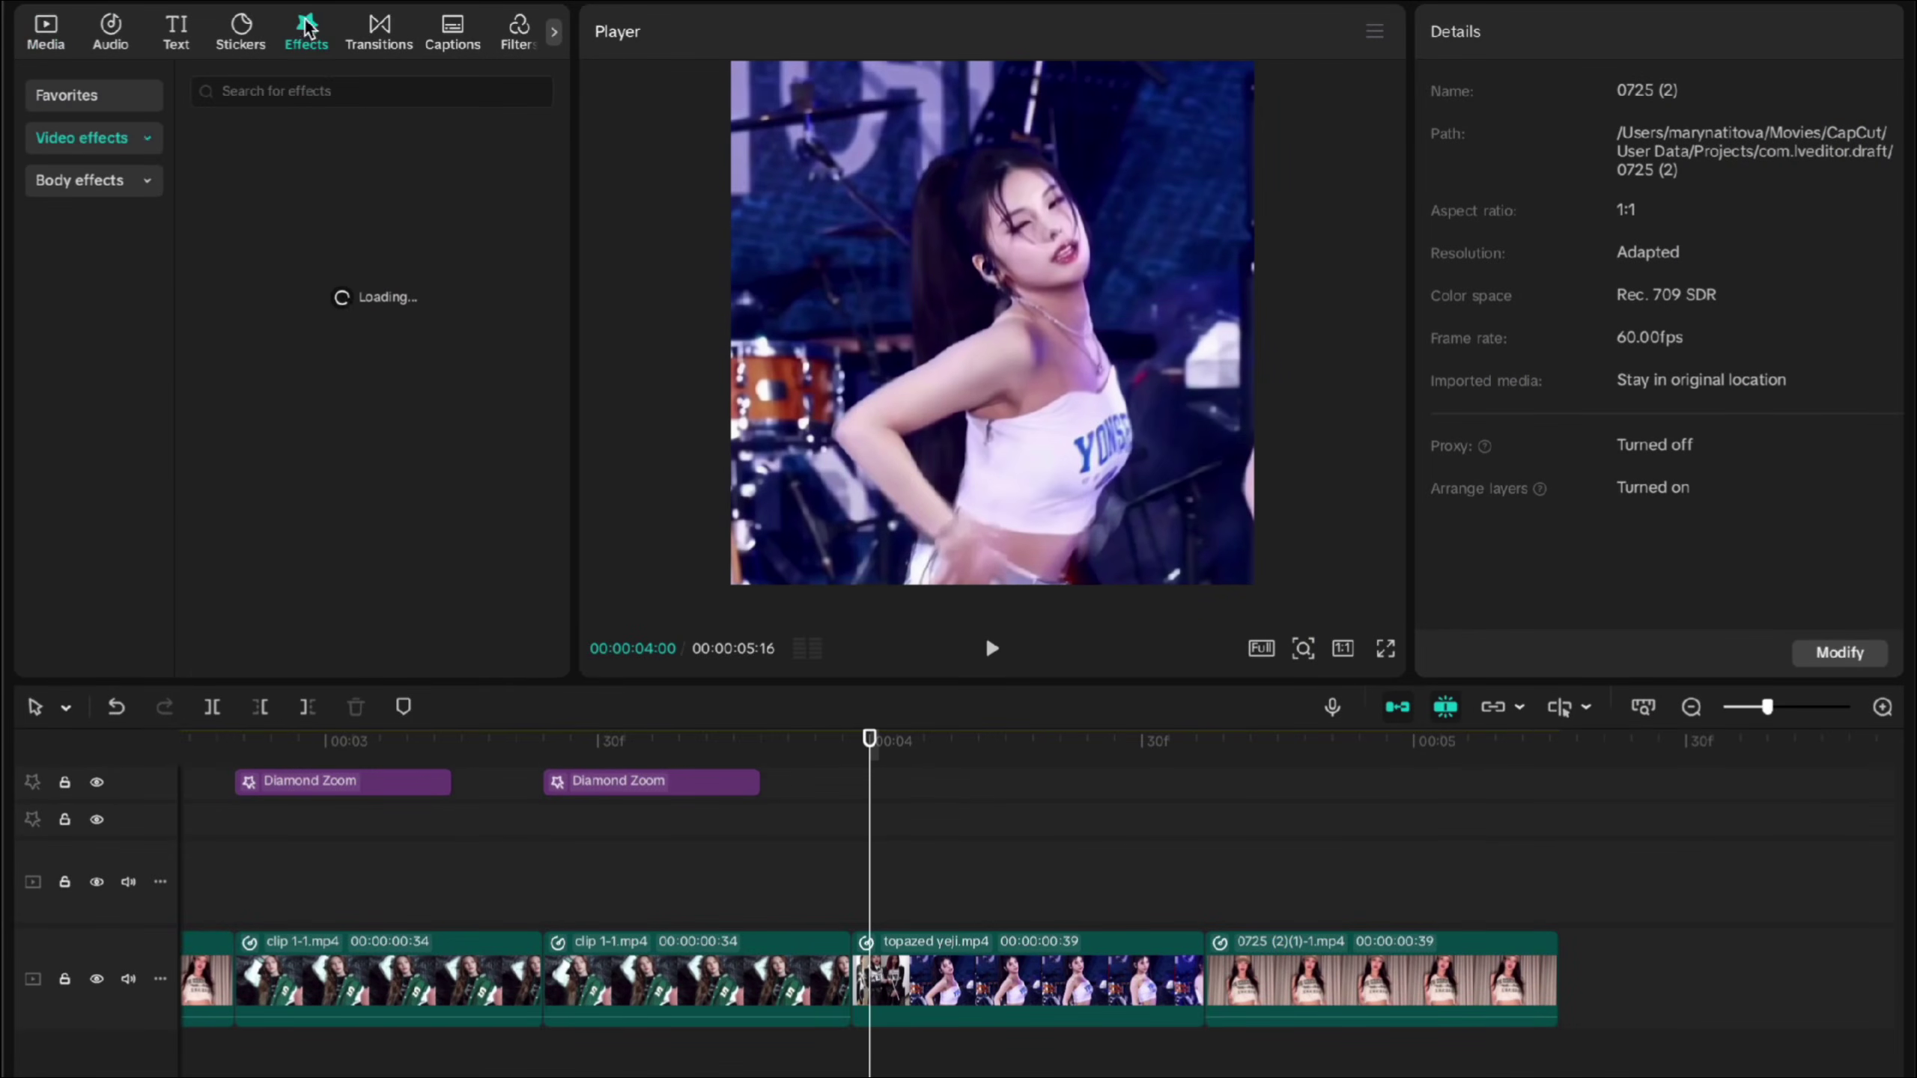
pyautogui.click(307, 89)
pyautogui.write('brightness')
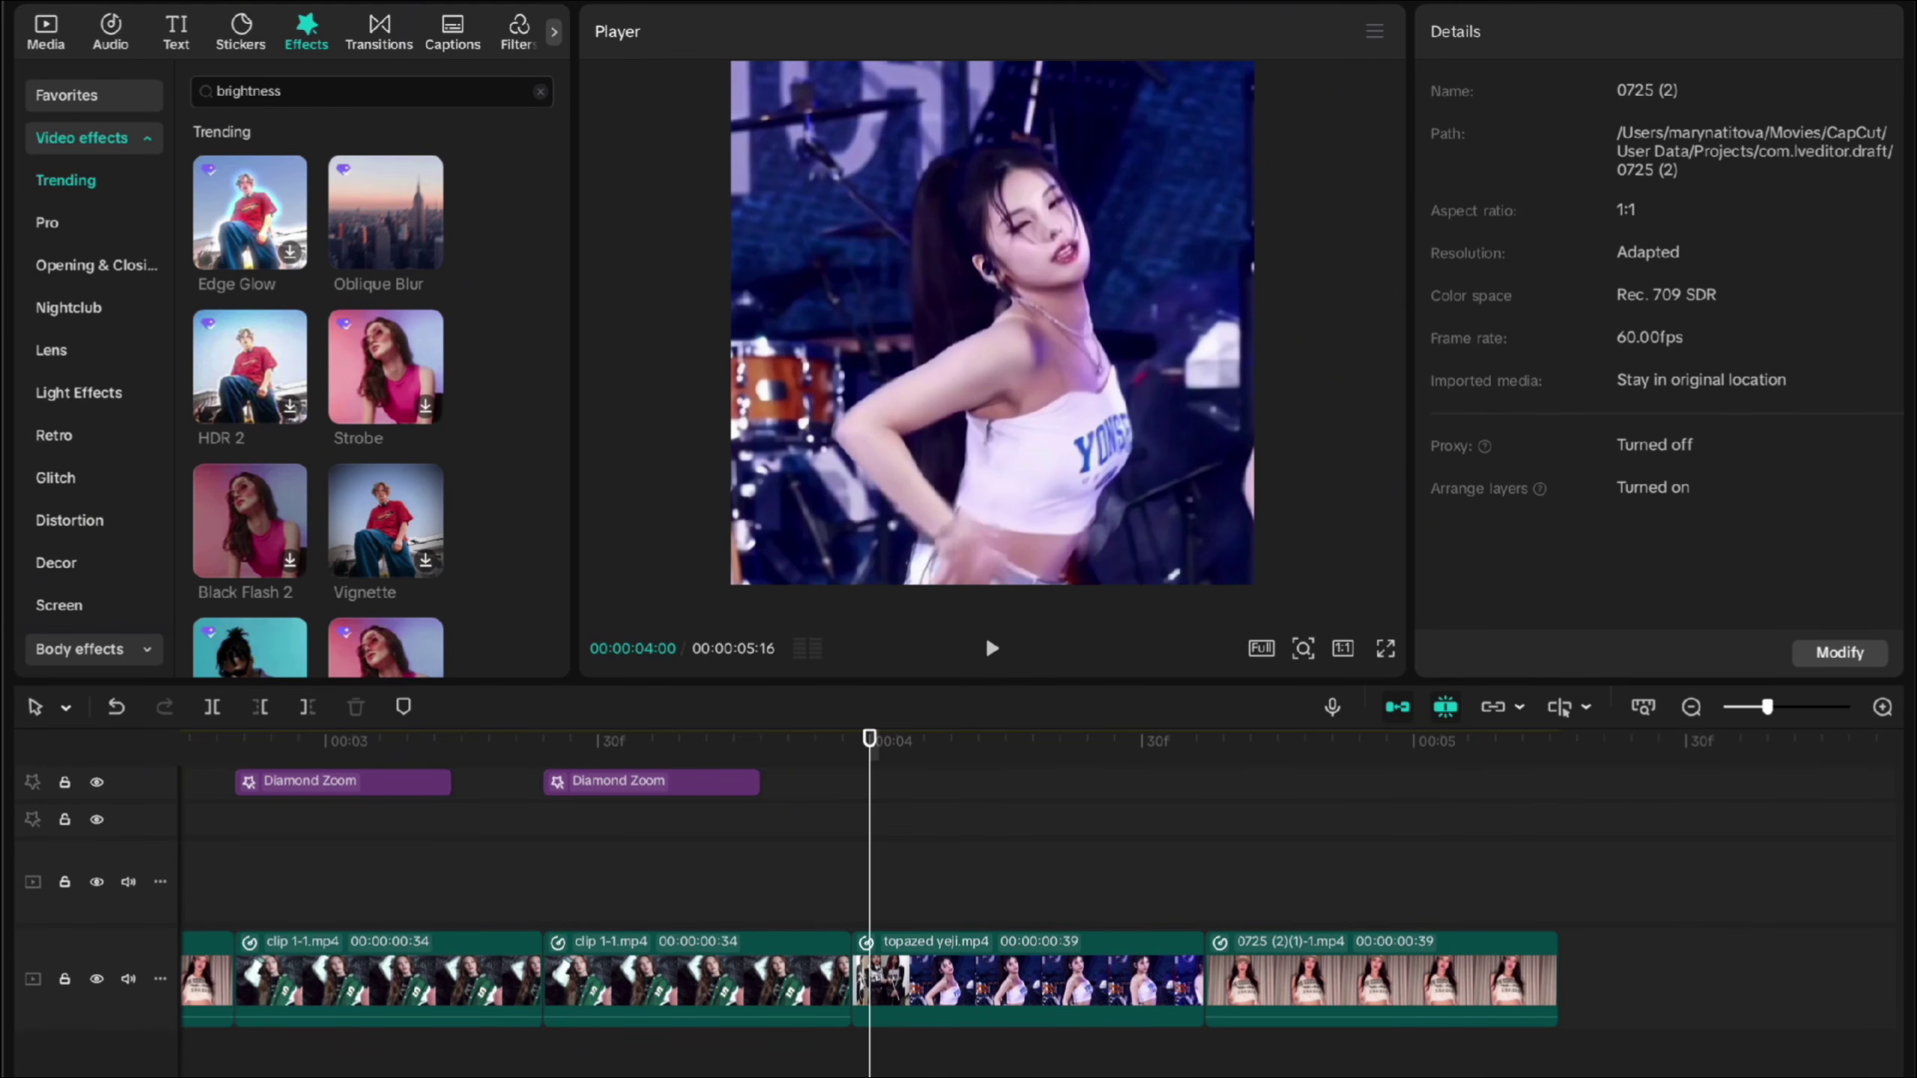
pyautogui.press('Return')
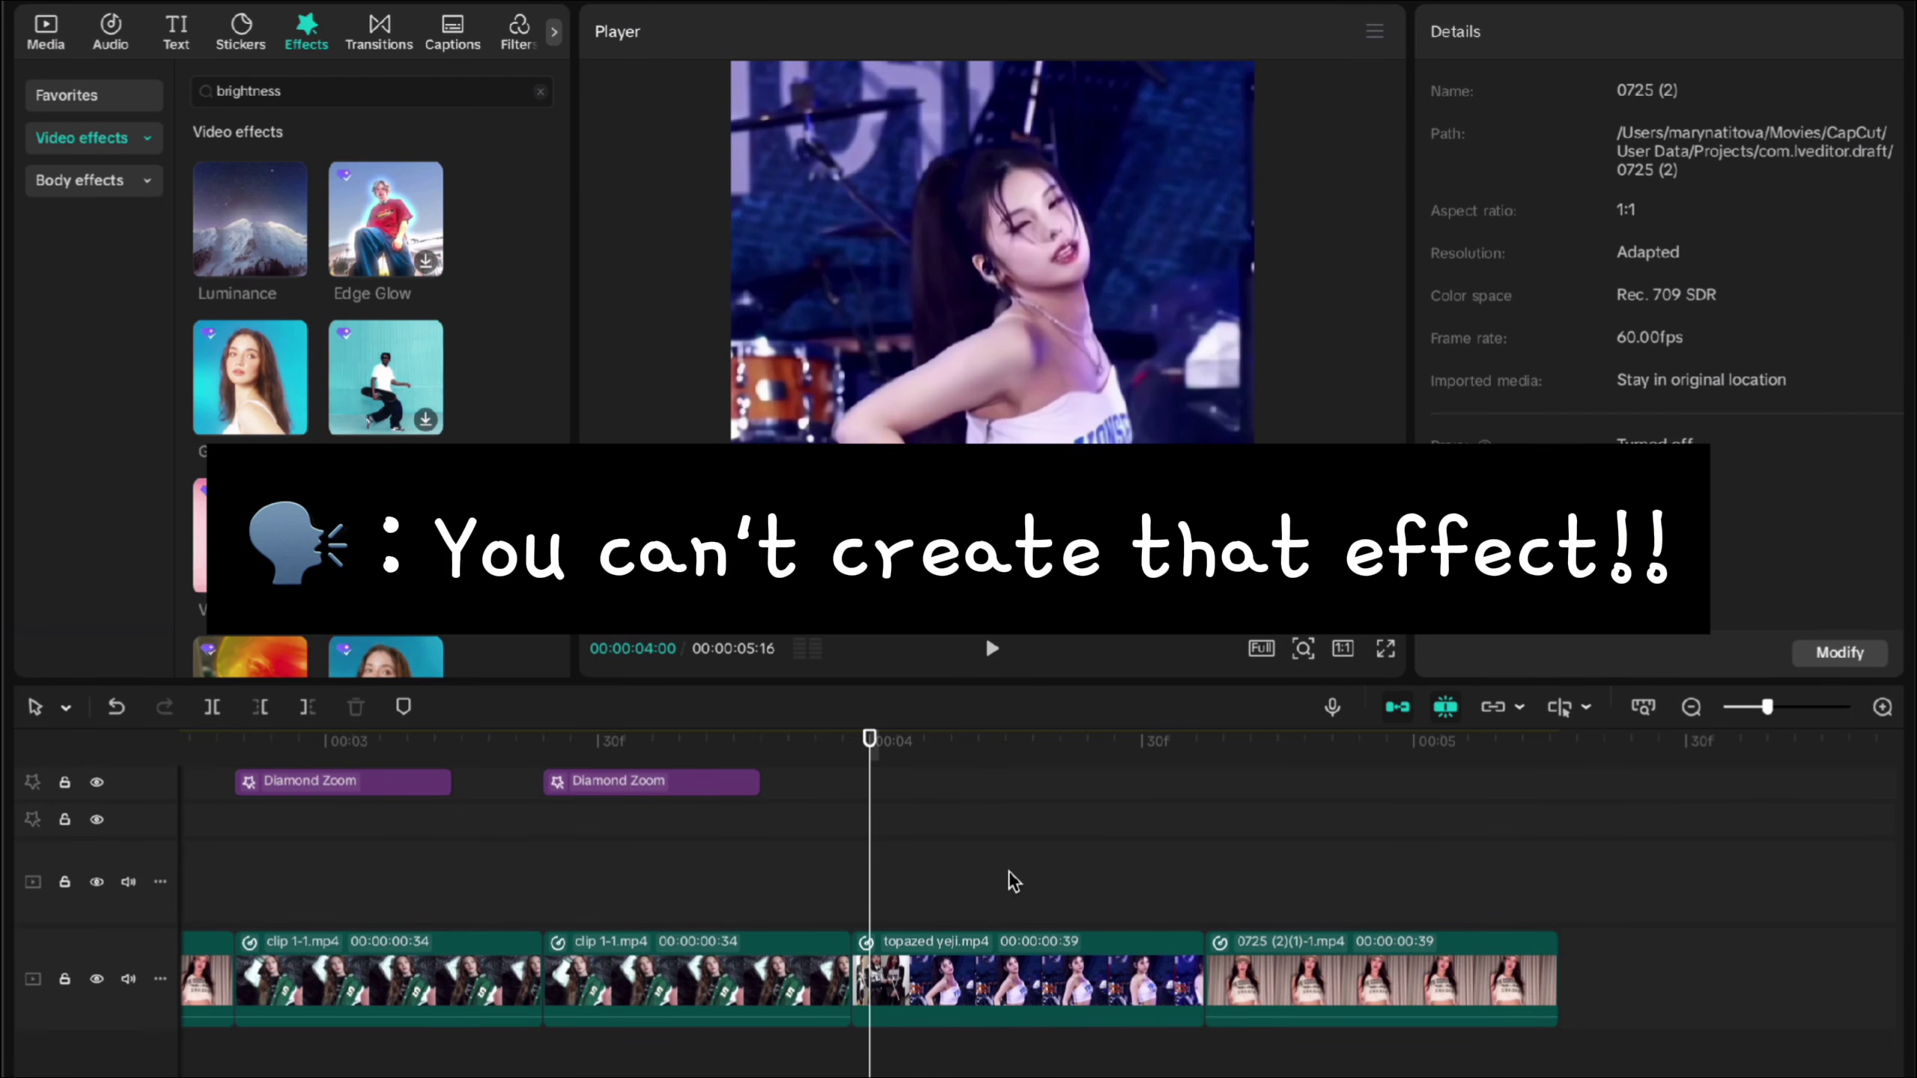
# Step: Add an Exposure keyframe of -29 at 00:00:03:59, near the start of the topazed yeji.mp4 clip
pyautogui.click(876, 891)
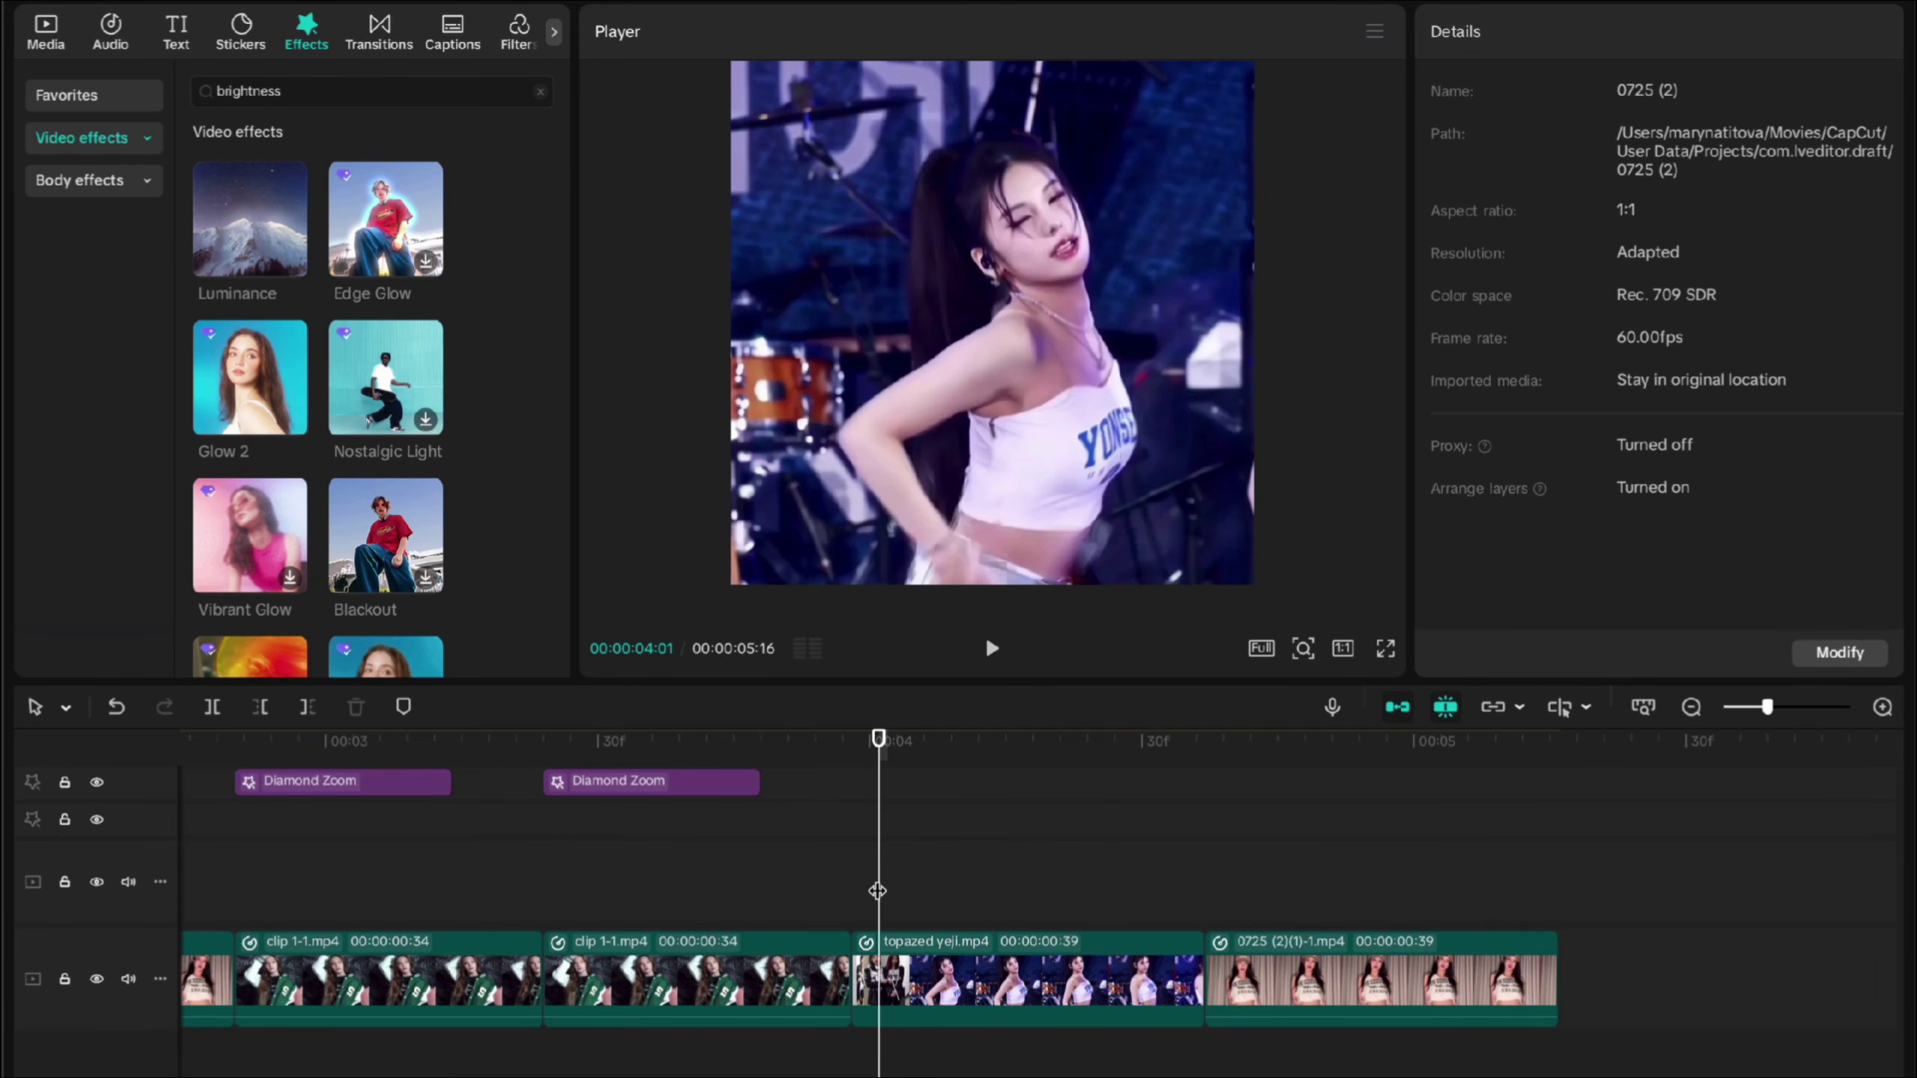
pyautogui.click(955, 959)
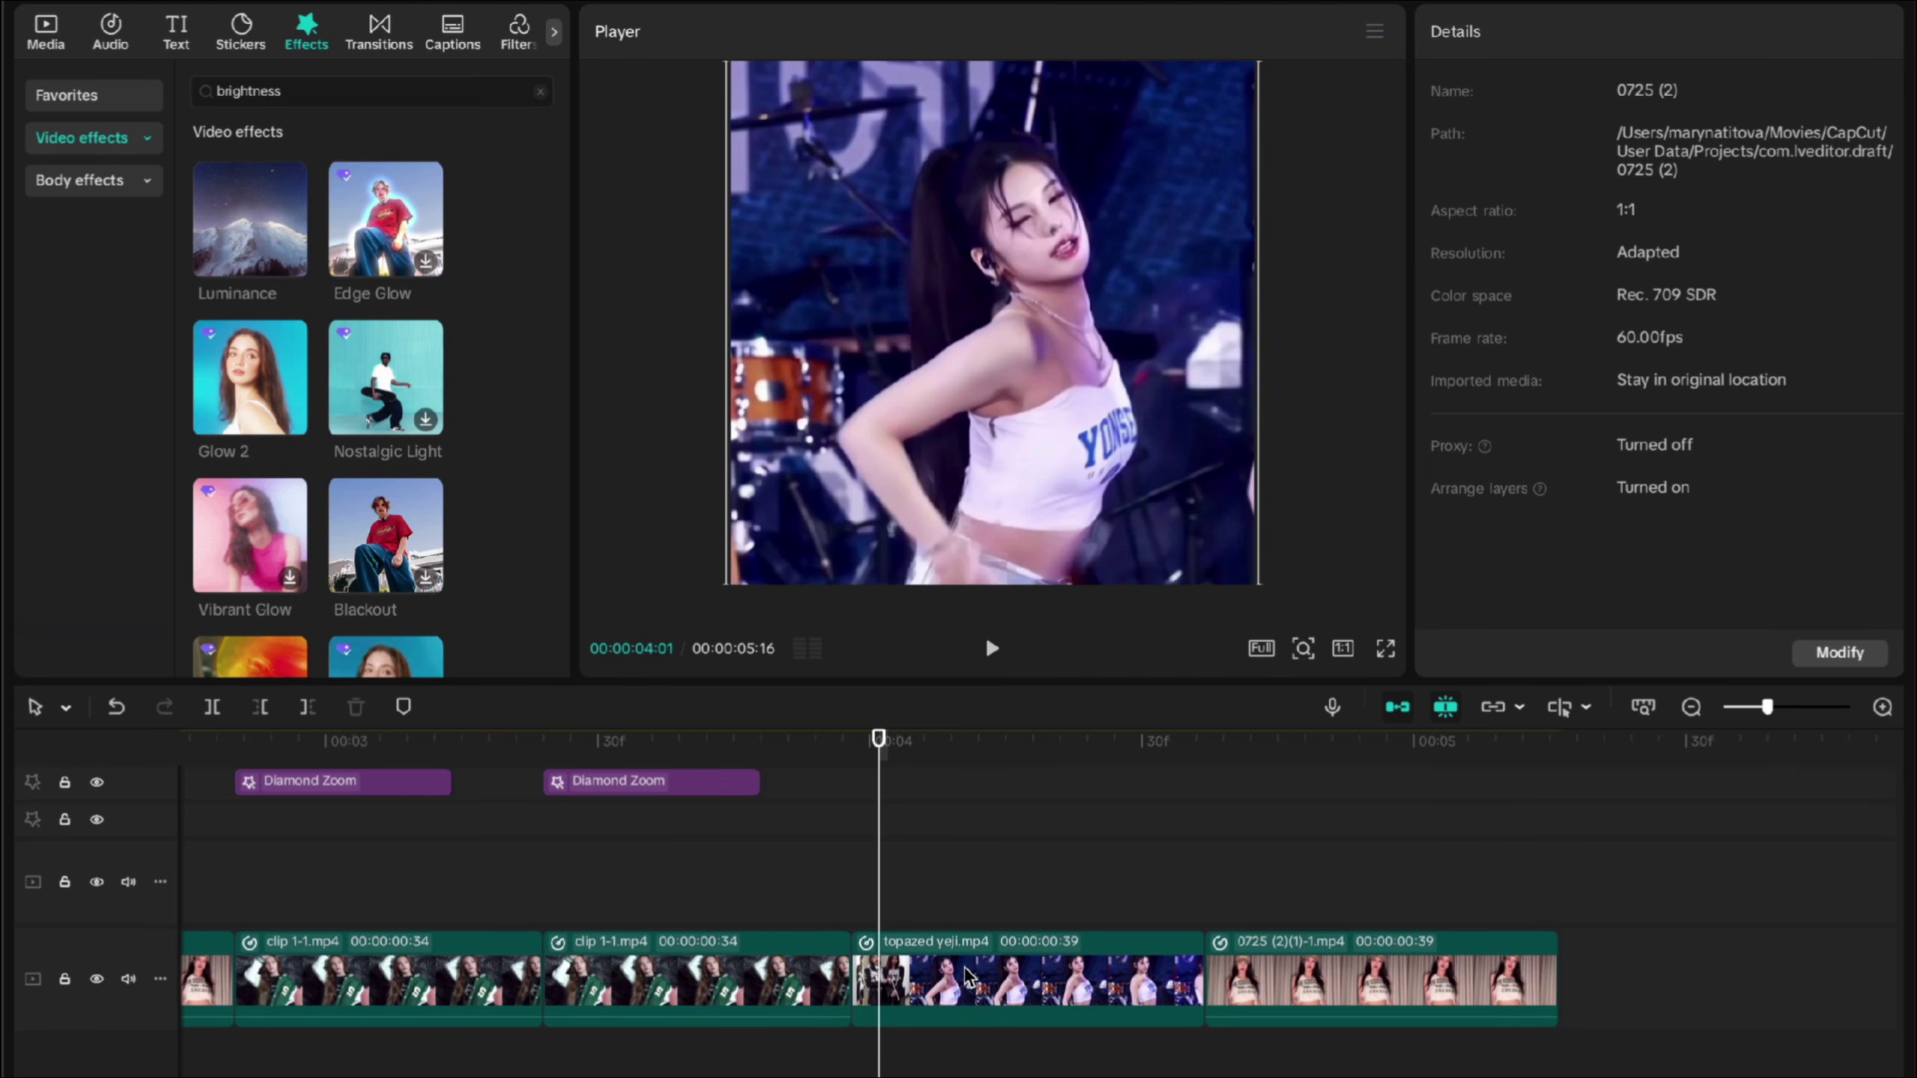
pyautogui.moveTo(878, 767); pyautogui.dragTo(997, 770)
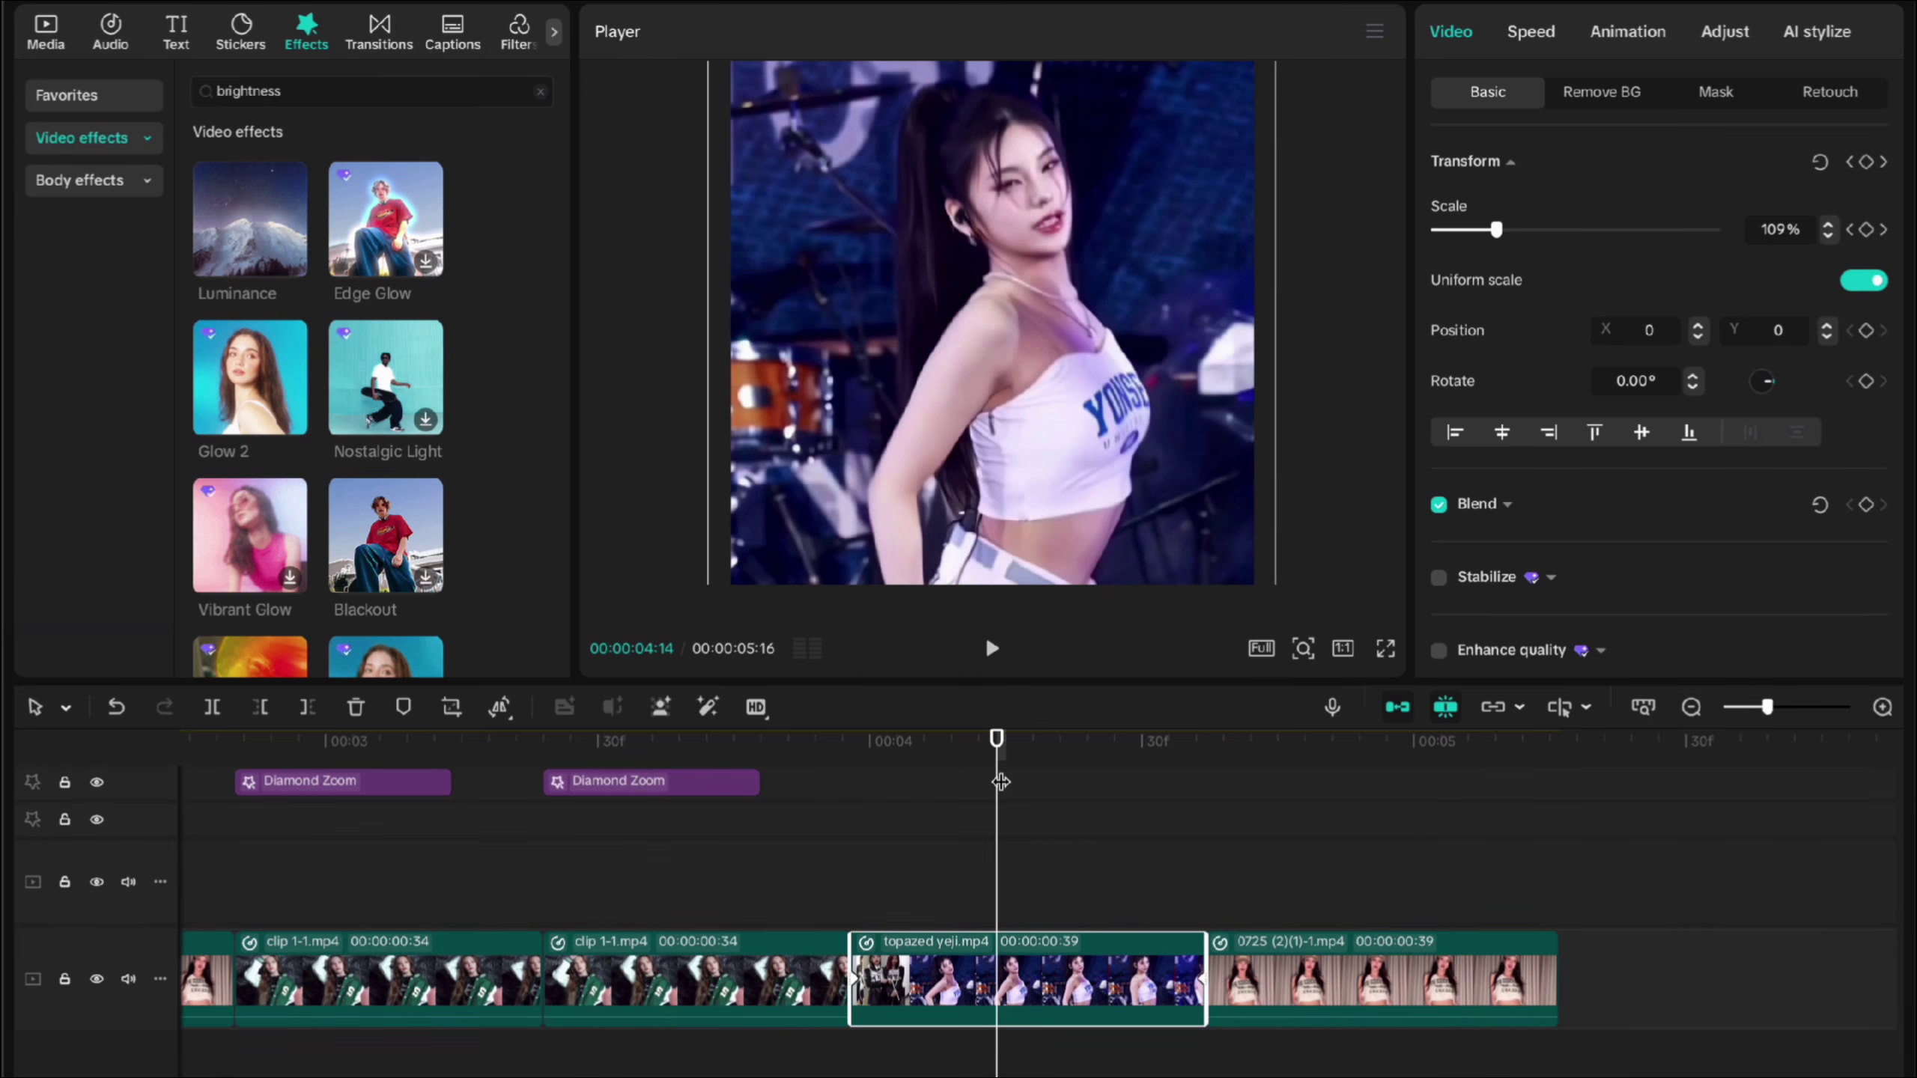
pyautogui.click(1728, 33)
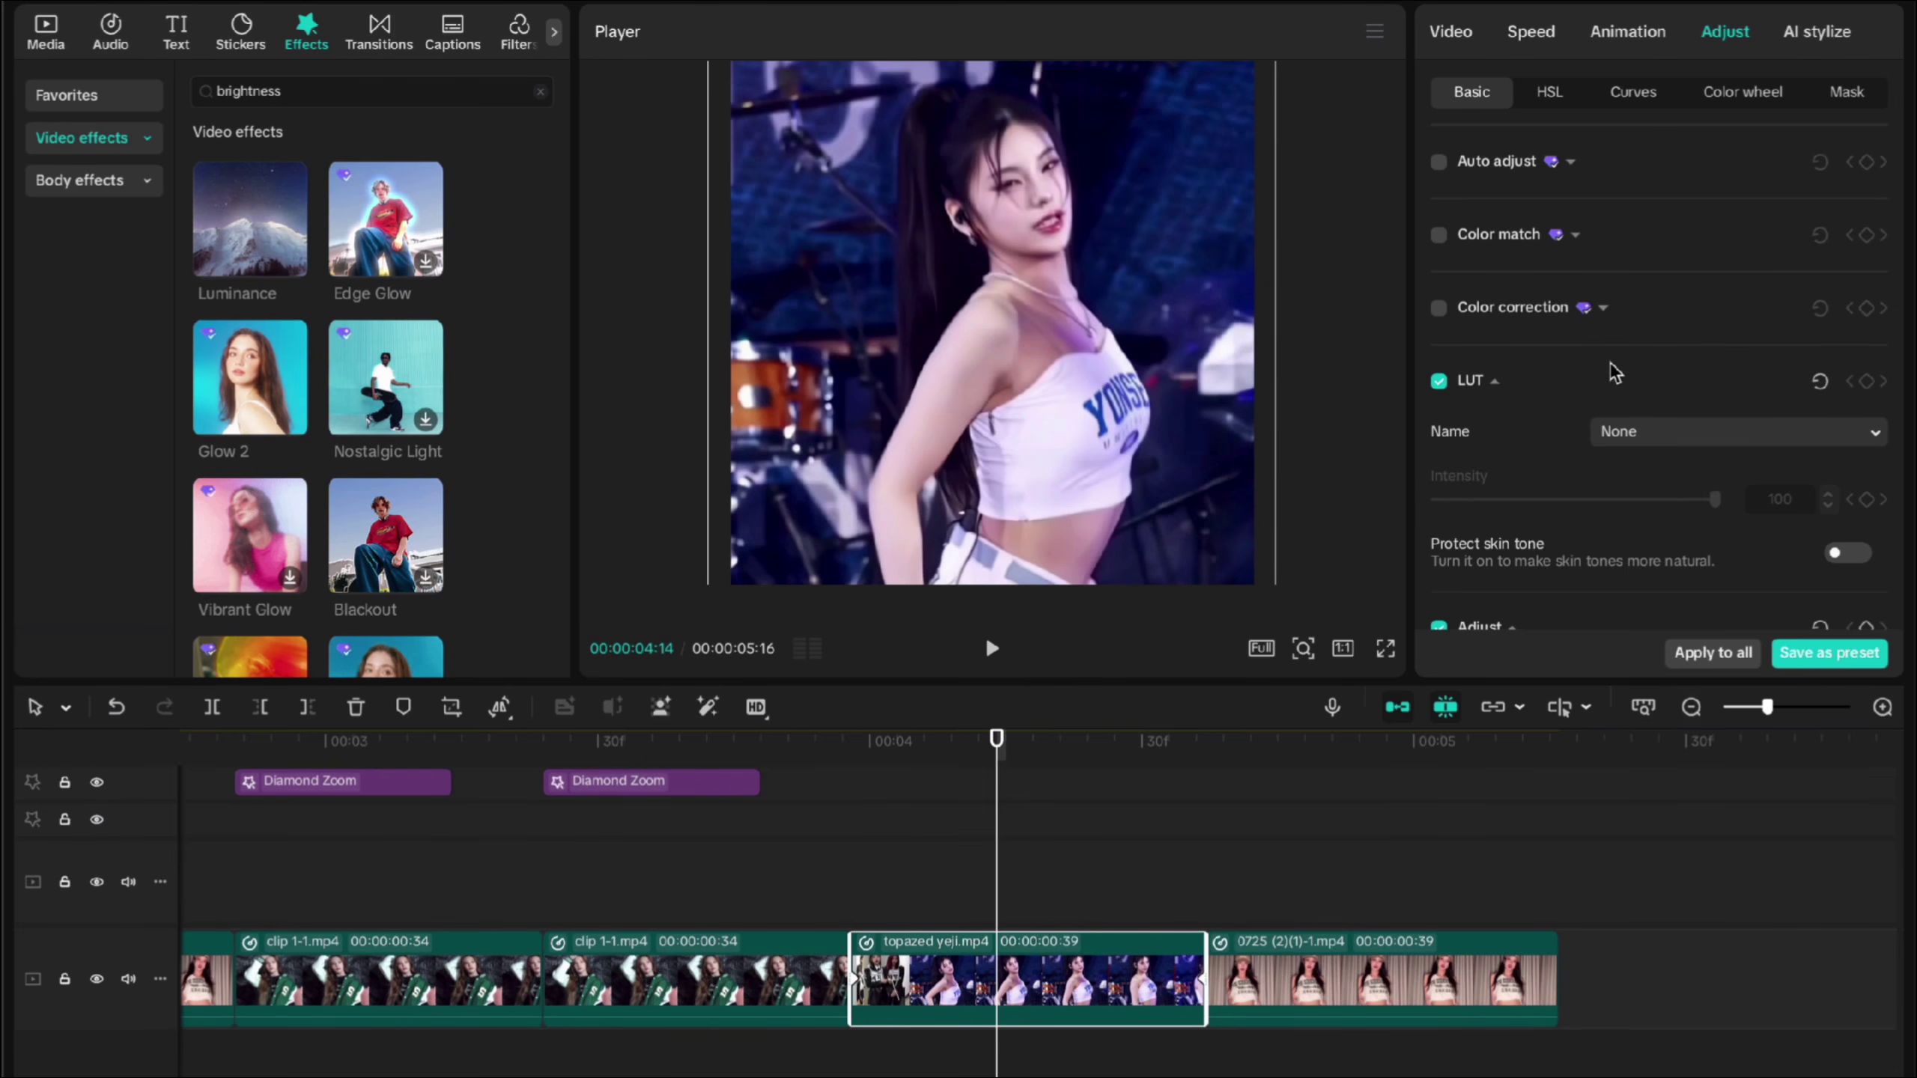
pyautogui.scroll(-3, 1611, 368)
pyautogui.scroll(-5, 1612, 364)
pyautogui.scroll(1, 1612, 364)
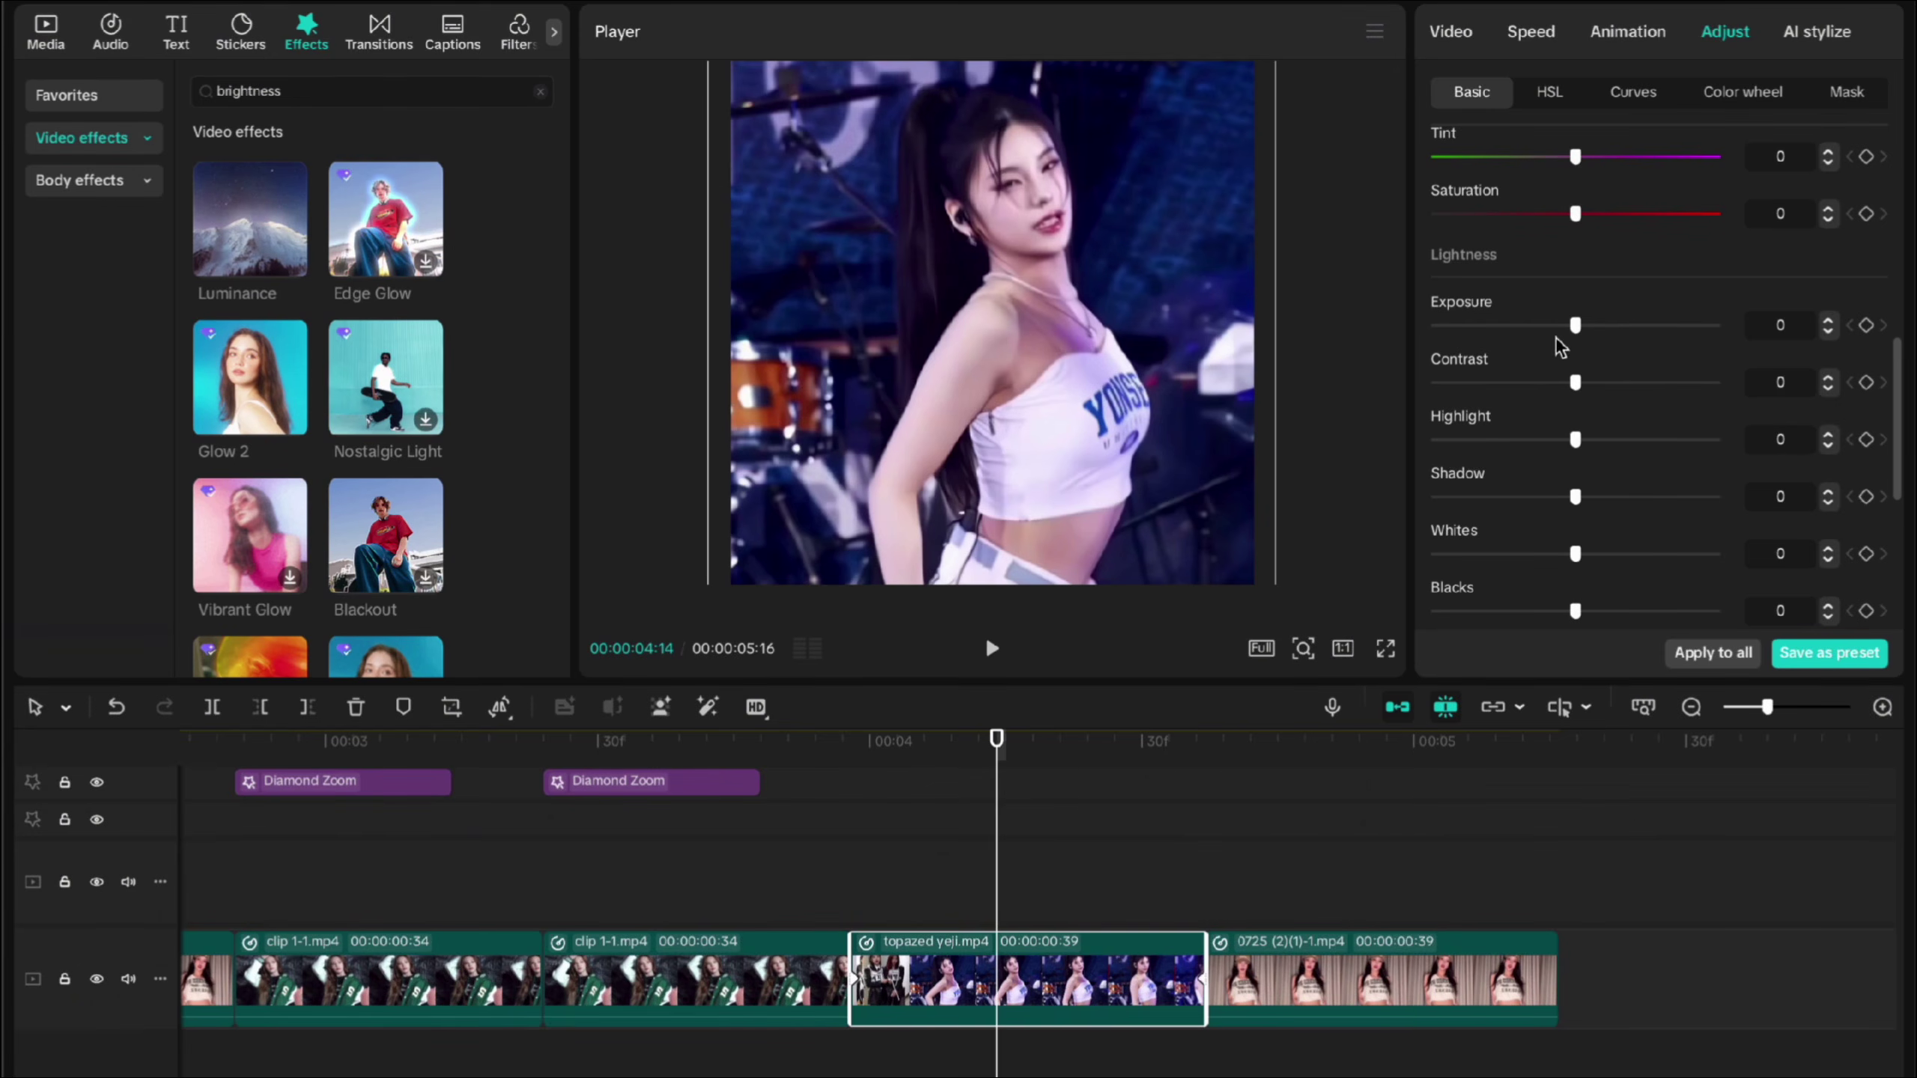
pyautogui.moveTo(1575, 329)
pyautogui.mouseDown()
pyautogui.moveTo(1479, 332)
pyautogui.moveTo(1627, 336)
pyautogui.moveTo(1577, 329)
pyautogui.moveTo(1588, 381)
pyautogui.moveTo(1437, 381)
pyautogui.moveTo(1585, 385)
pyautogui.moveTo(1528, 316)
pyautogui.moveTo(1577, 326)
pyautogui.mouseUp()
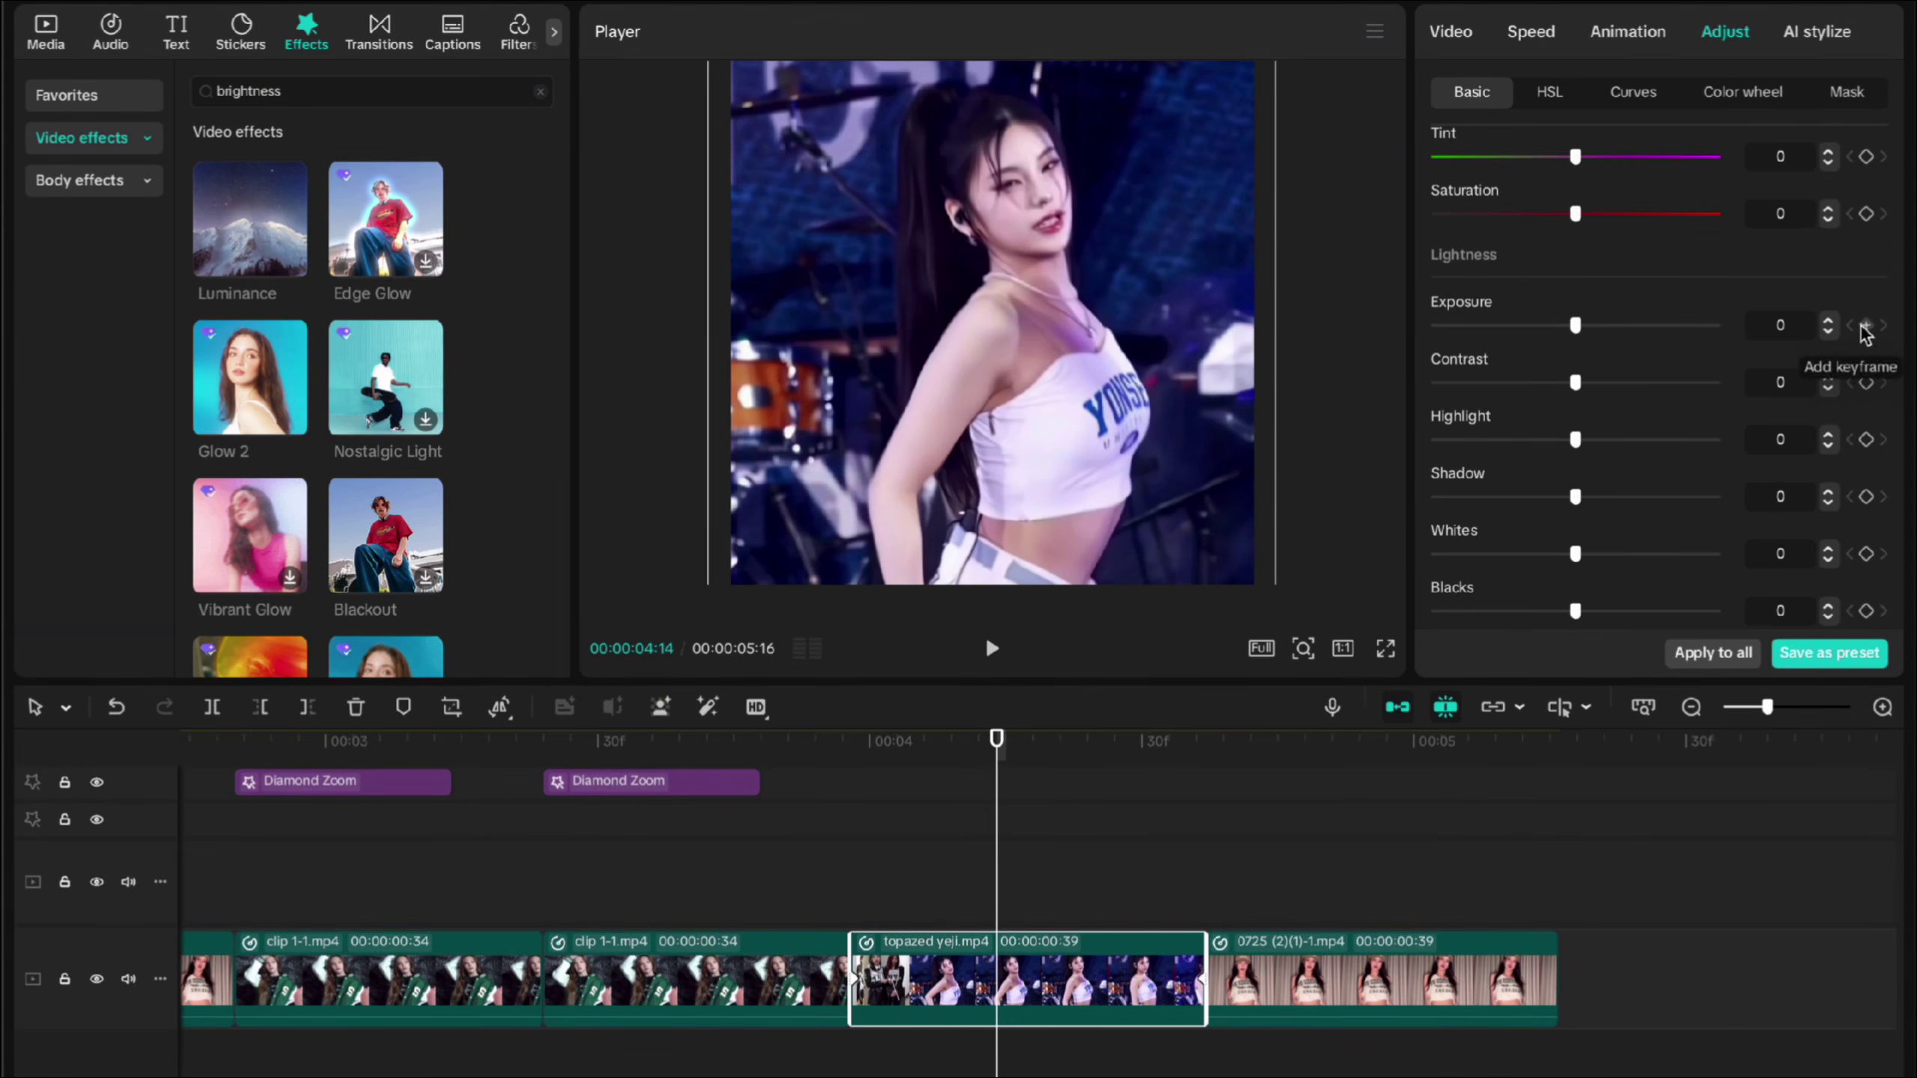
pyautogui.click(863, 753)
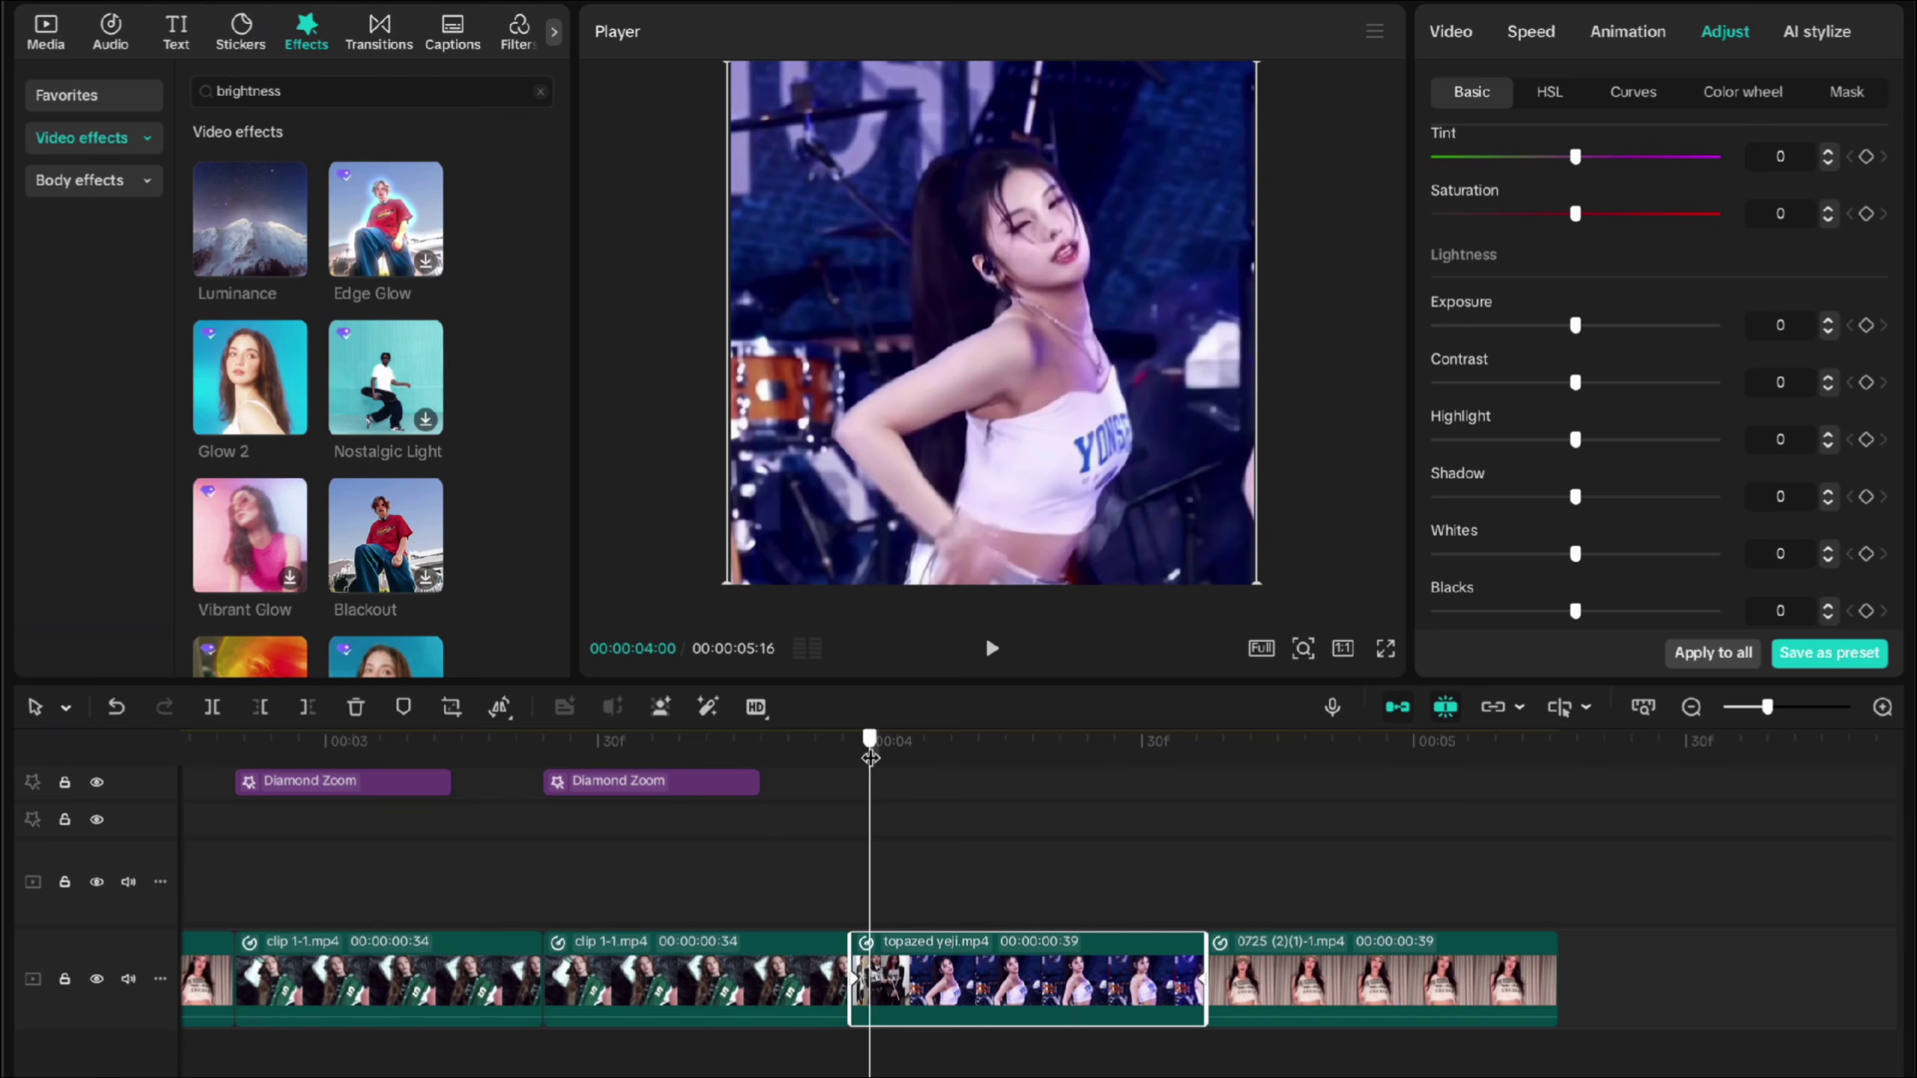
pyautogui.click(1866, 326)
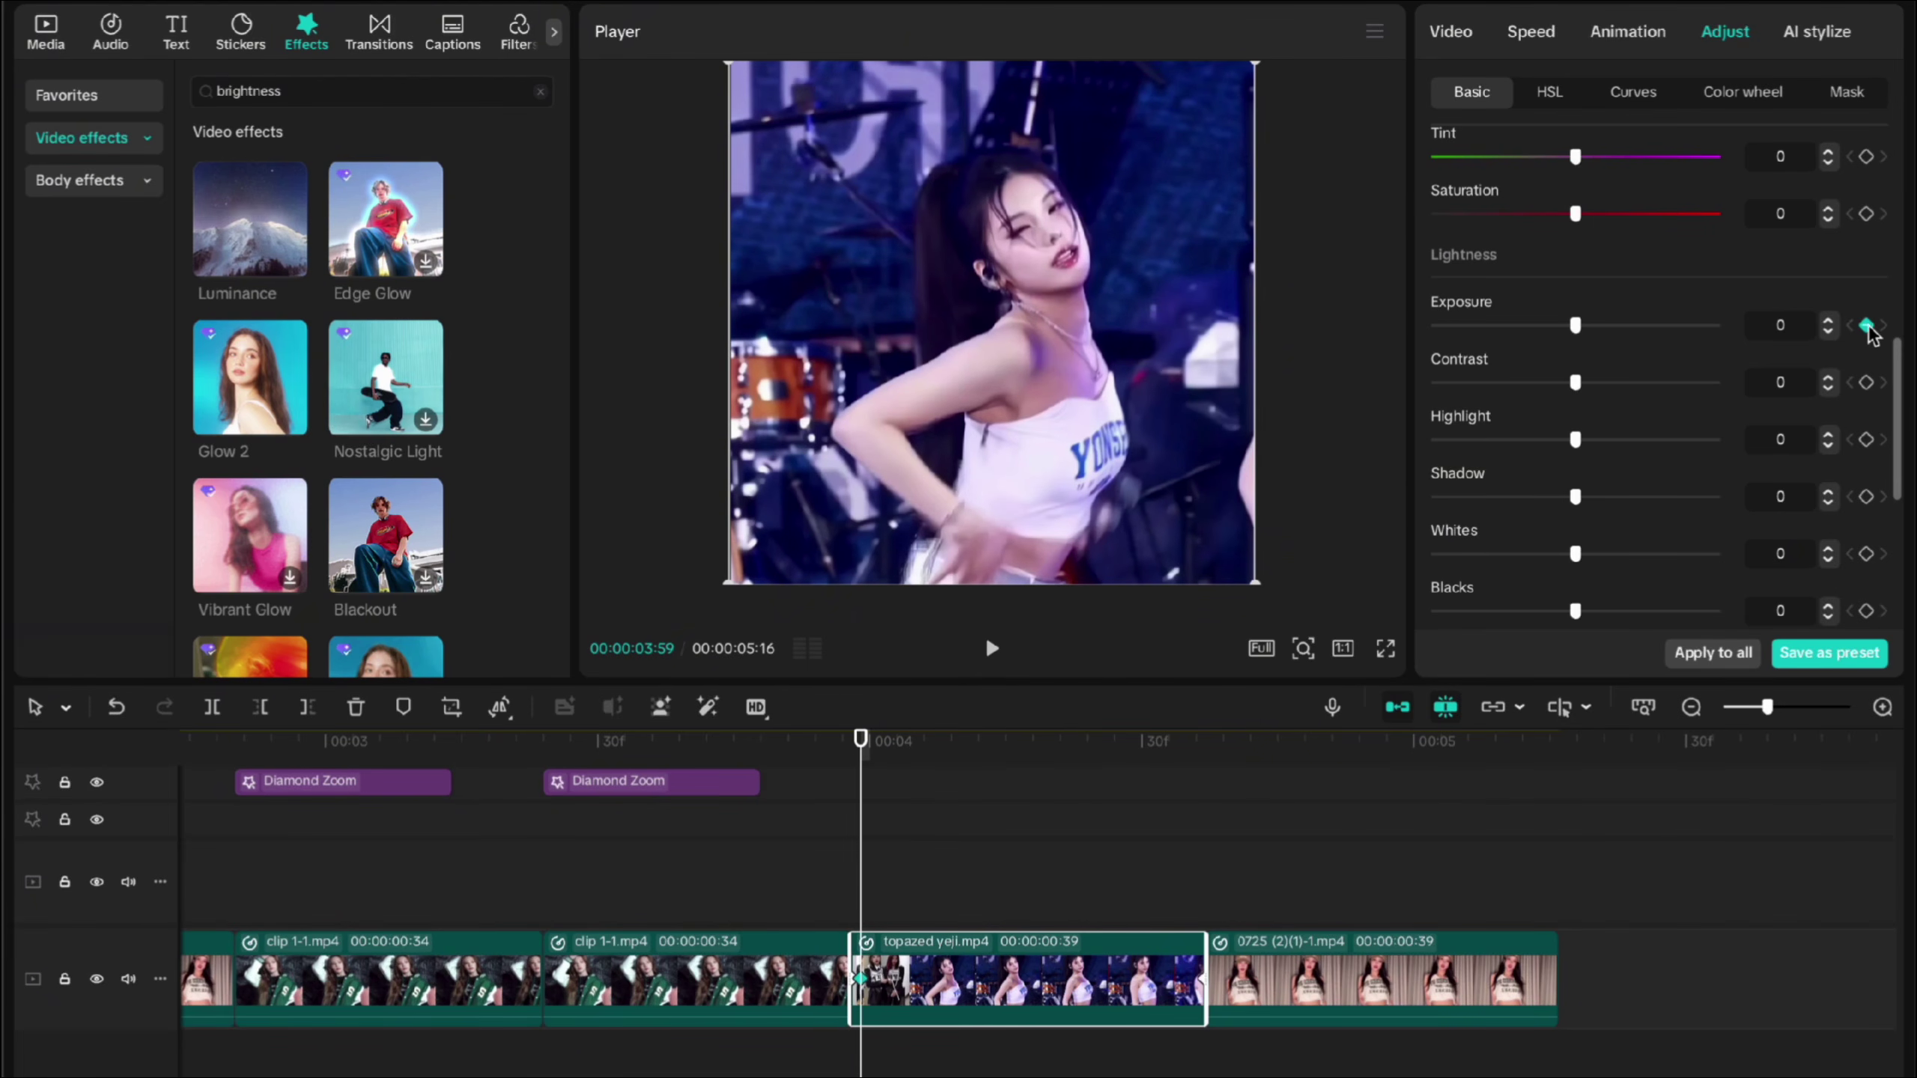
pyautogui.click(1781, 328)
pyautogui.write('-50')
pyautogui.press('Return')
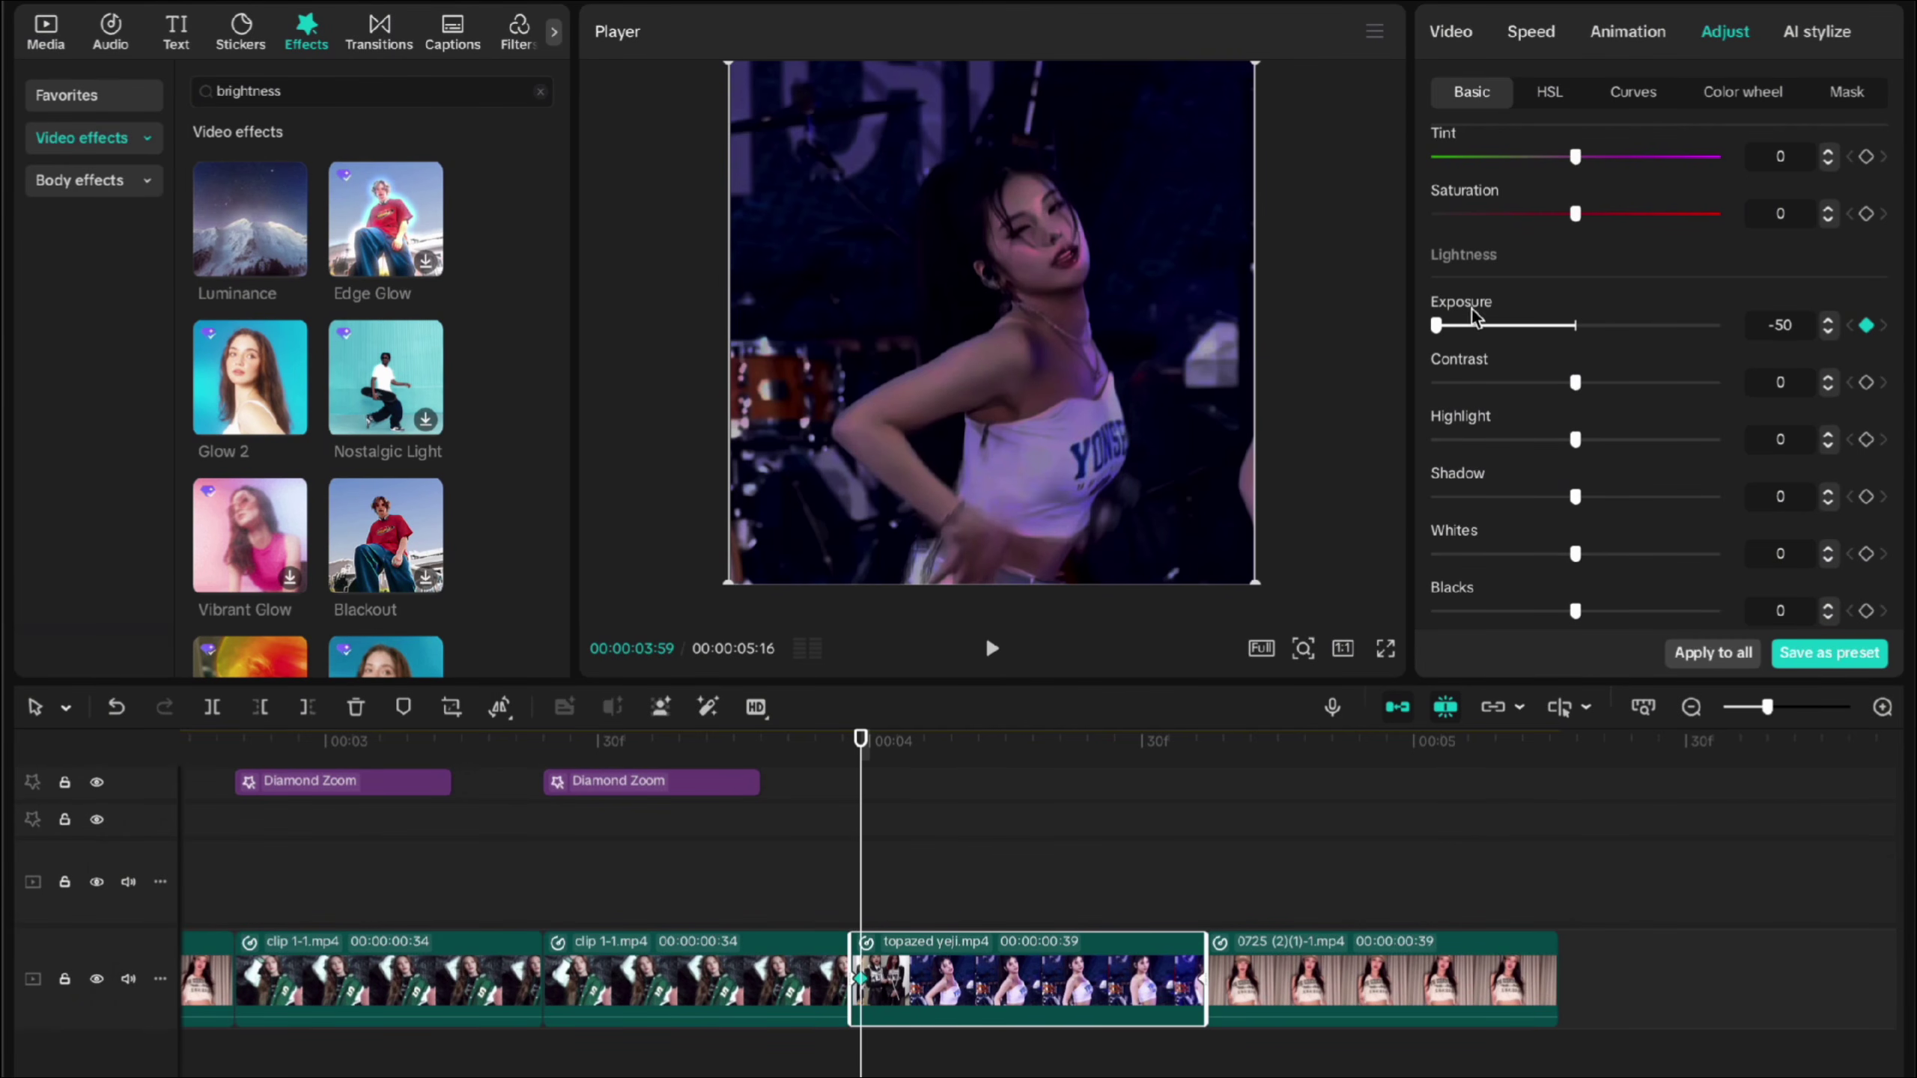
pyautogui.moveTo(1462, 334)
pyautogui.mouseDown()
pyautogui.moveTo(1430, 309)
pyautogui.moveTo(1546, 342)
pyautogui.moveTo(1493, 337)
pyautogui.mouseUp()
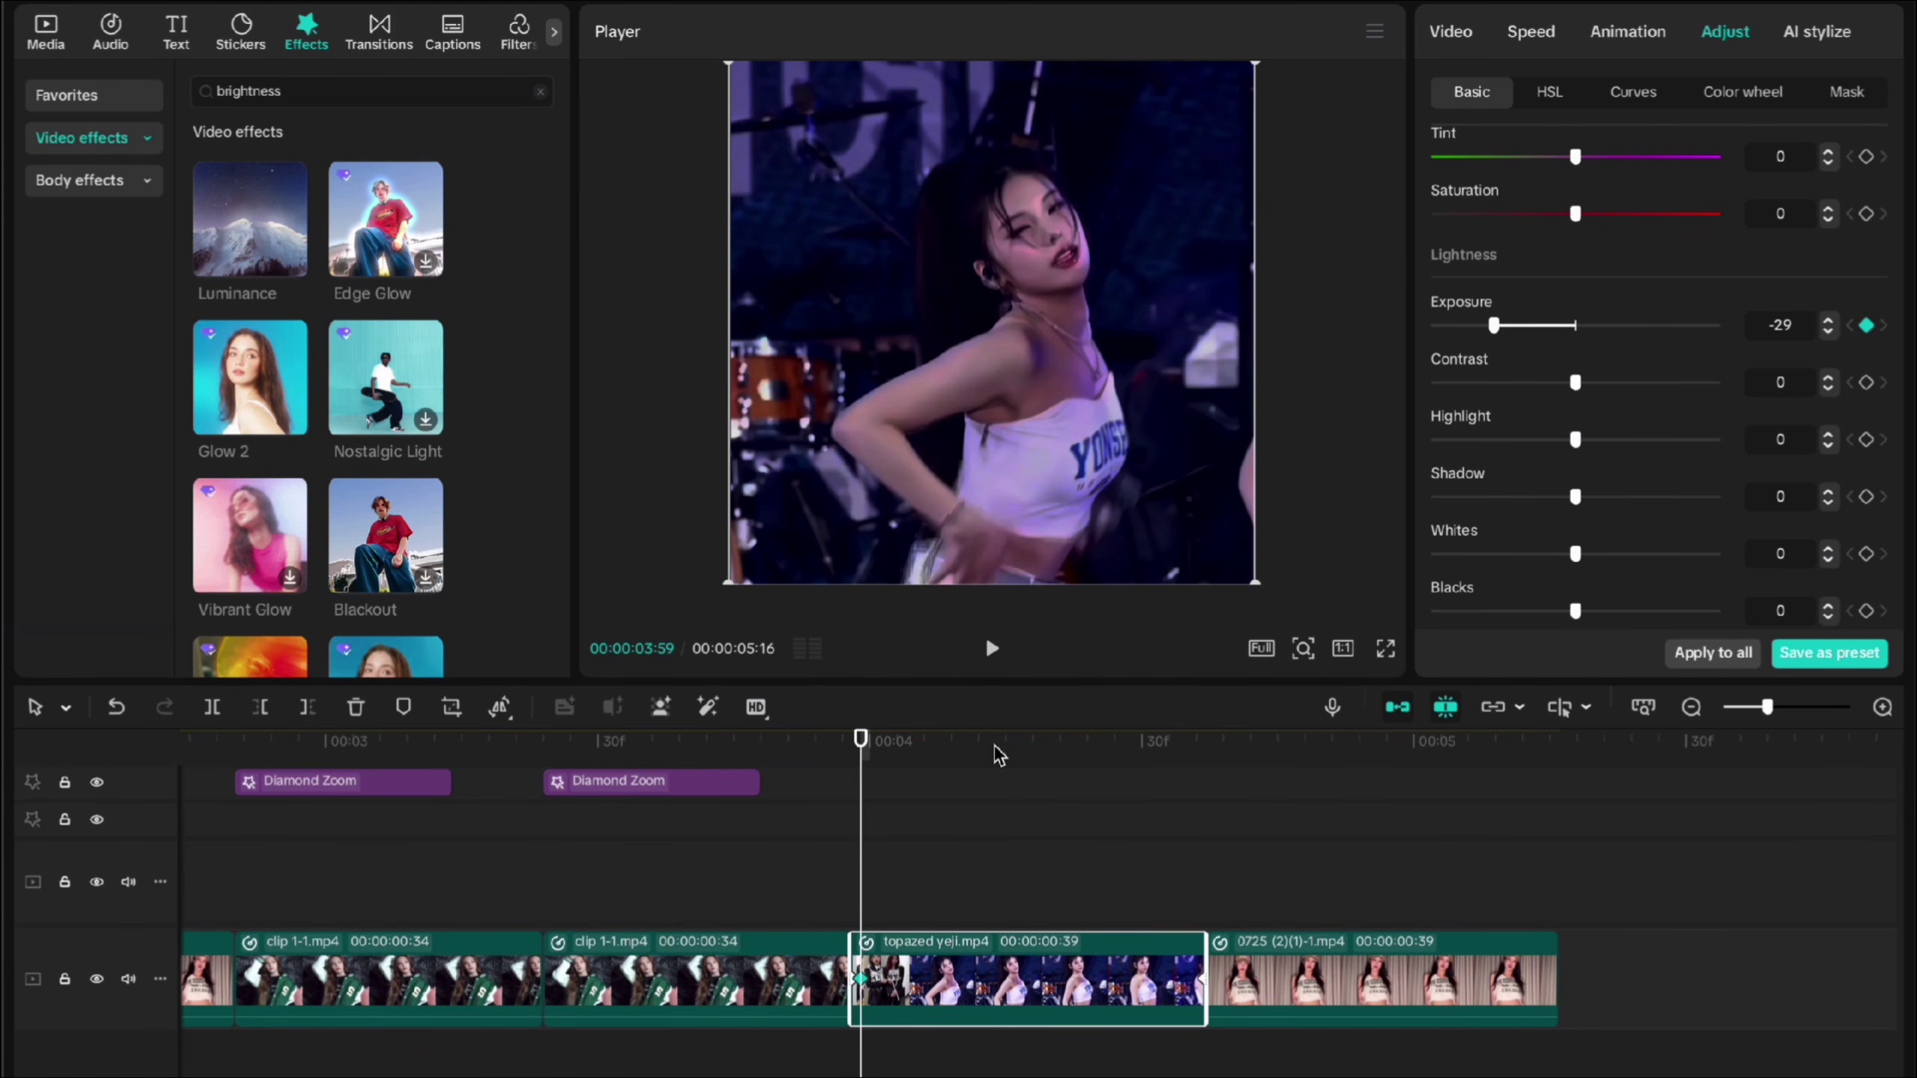
# Step: Add an Exposure keyframe of 20 at 00:00:04:06 and one of 0 at the topazed yeji.mp4 clip's end
pyautogui.click(872, 743)
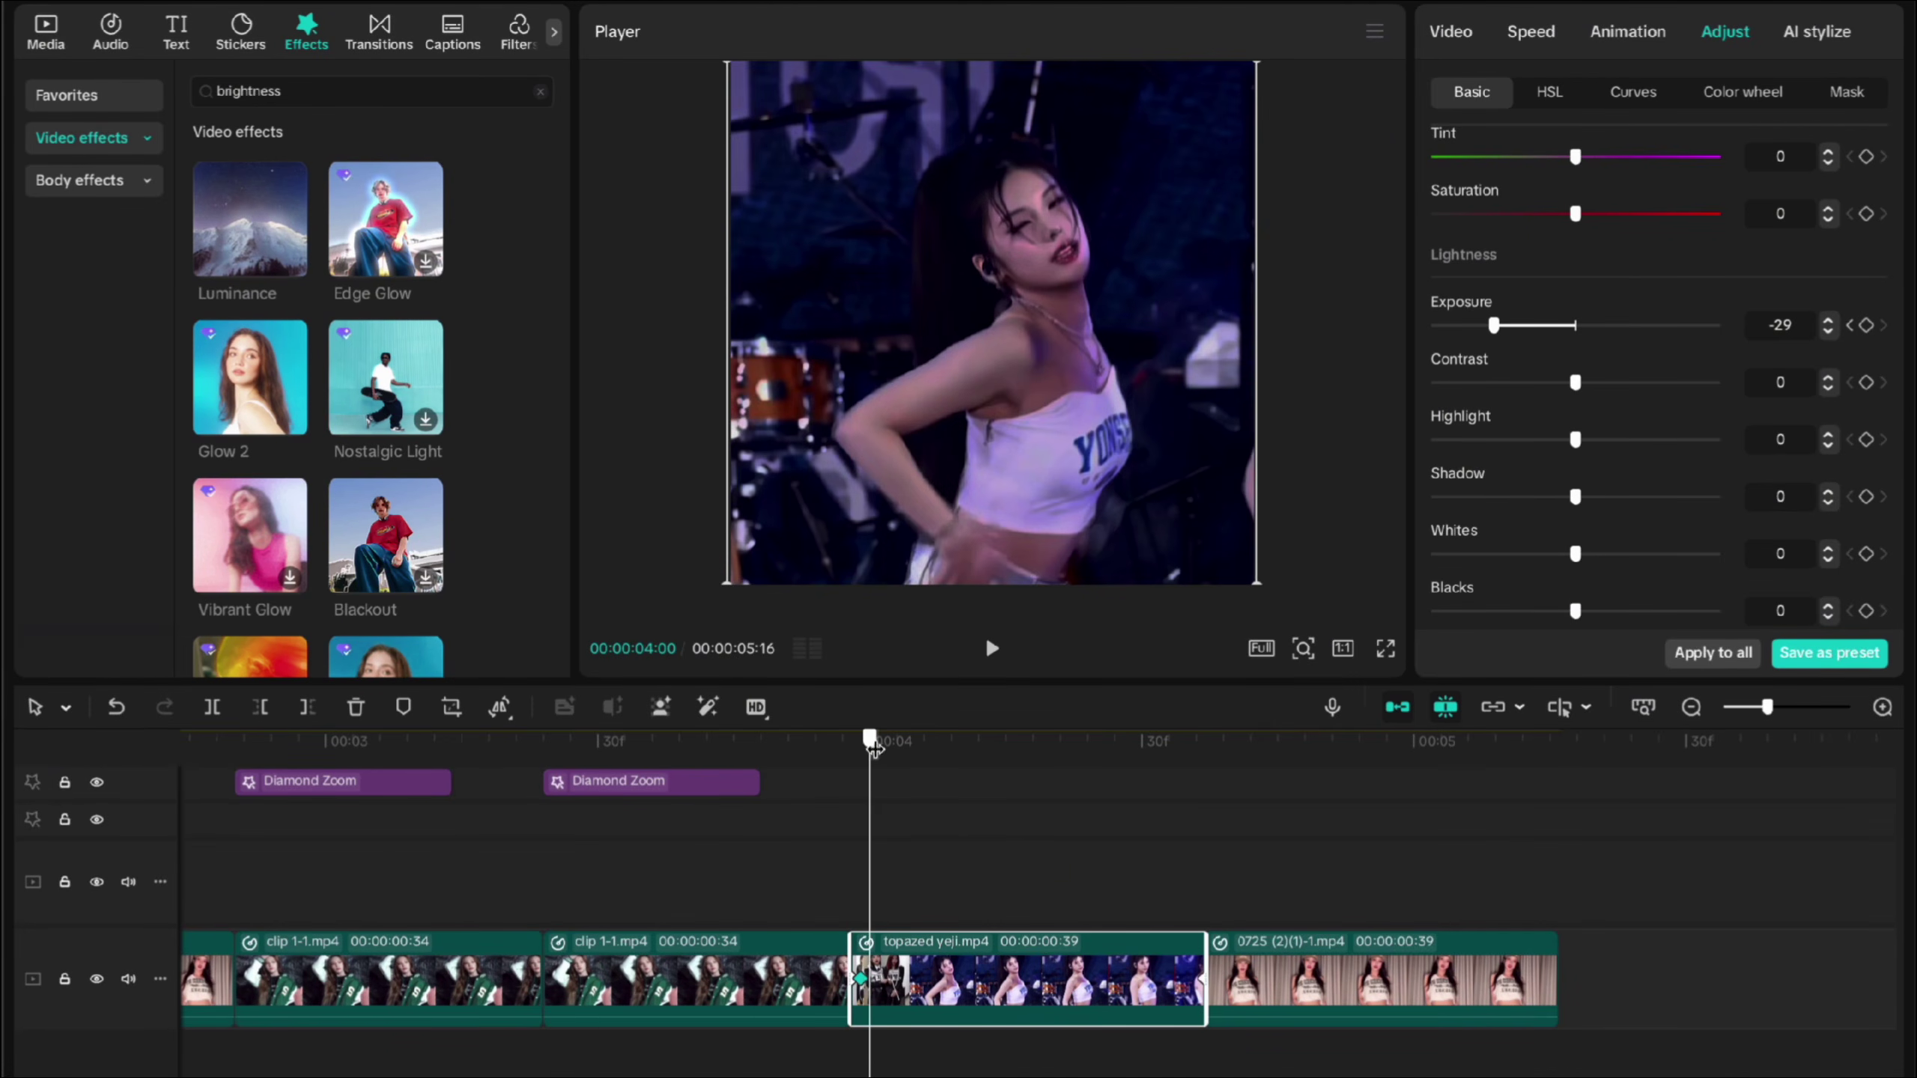
pyautogui.moveTo(873, 745); pyautogui.dragTo(923, 751)
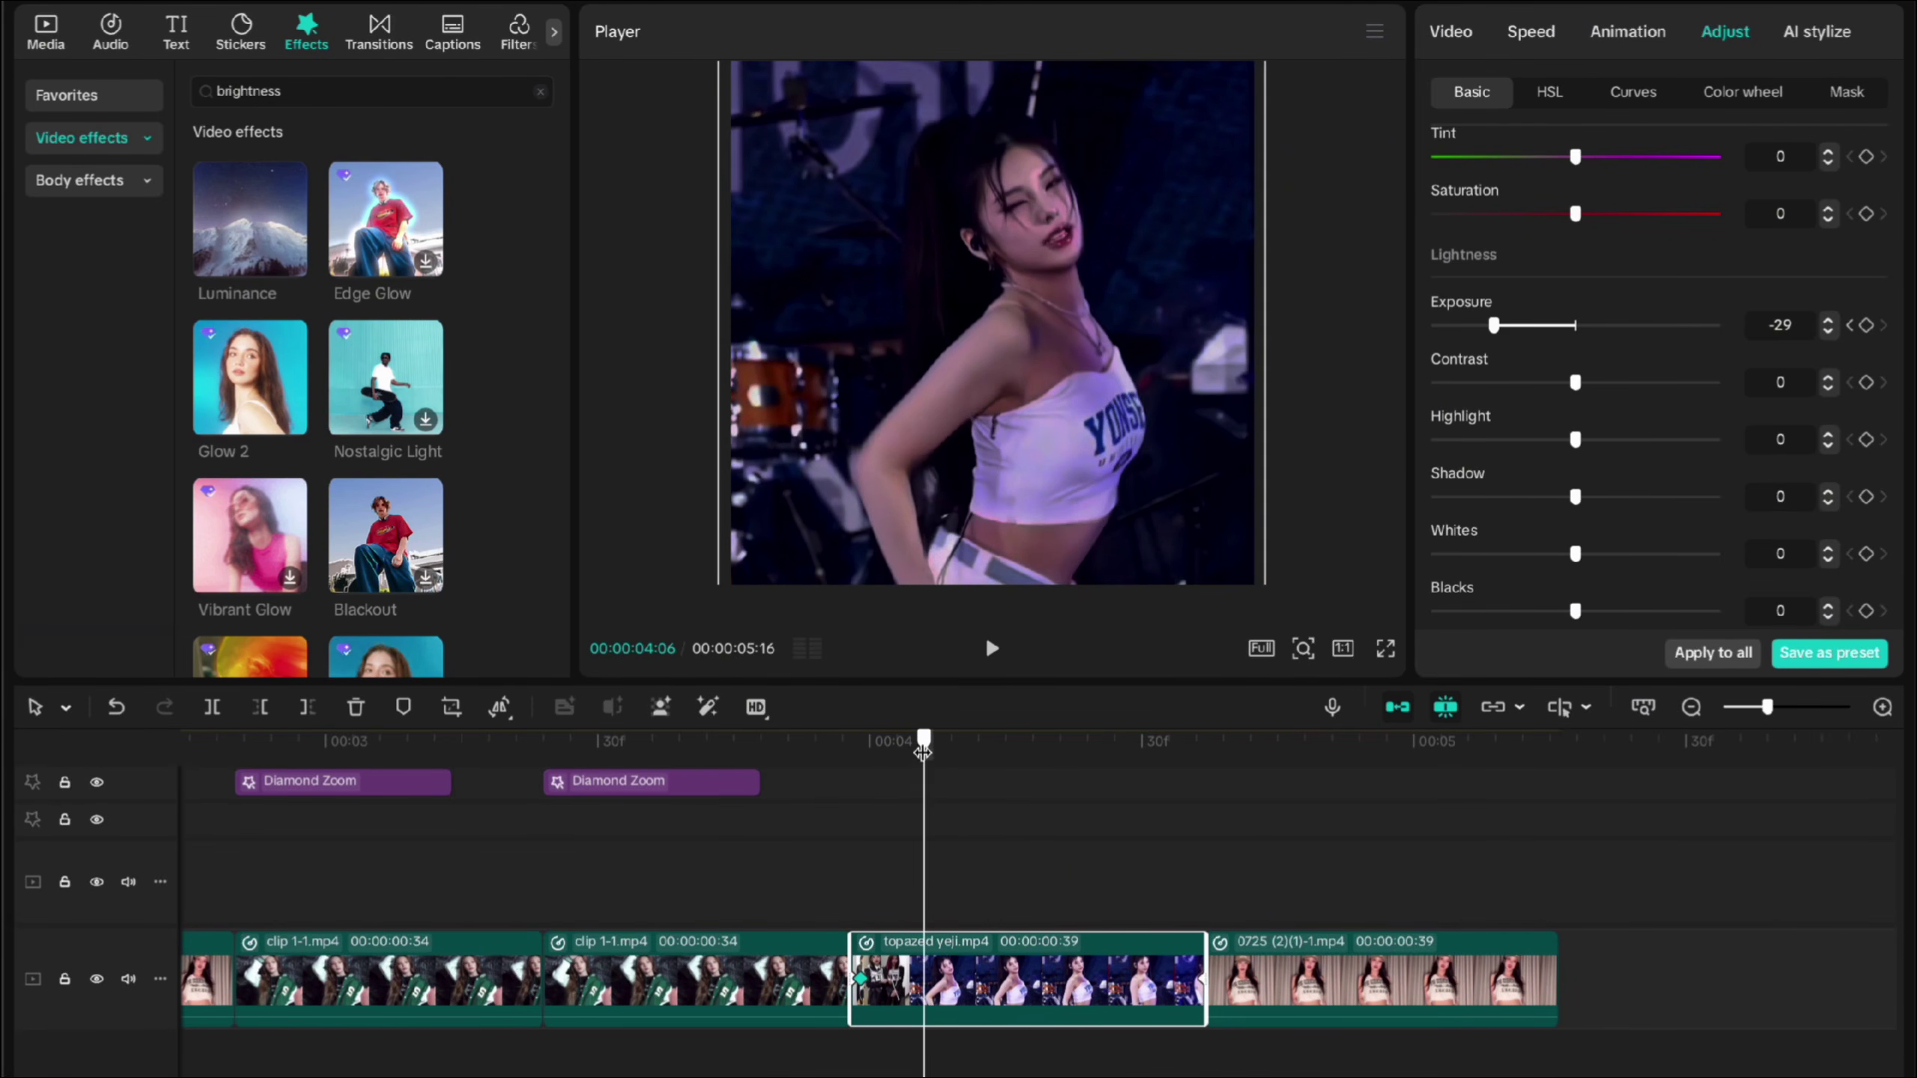
pyautogui.click(1776, 324)
pyautogui.write('50')
pyautogui.press('Return')
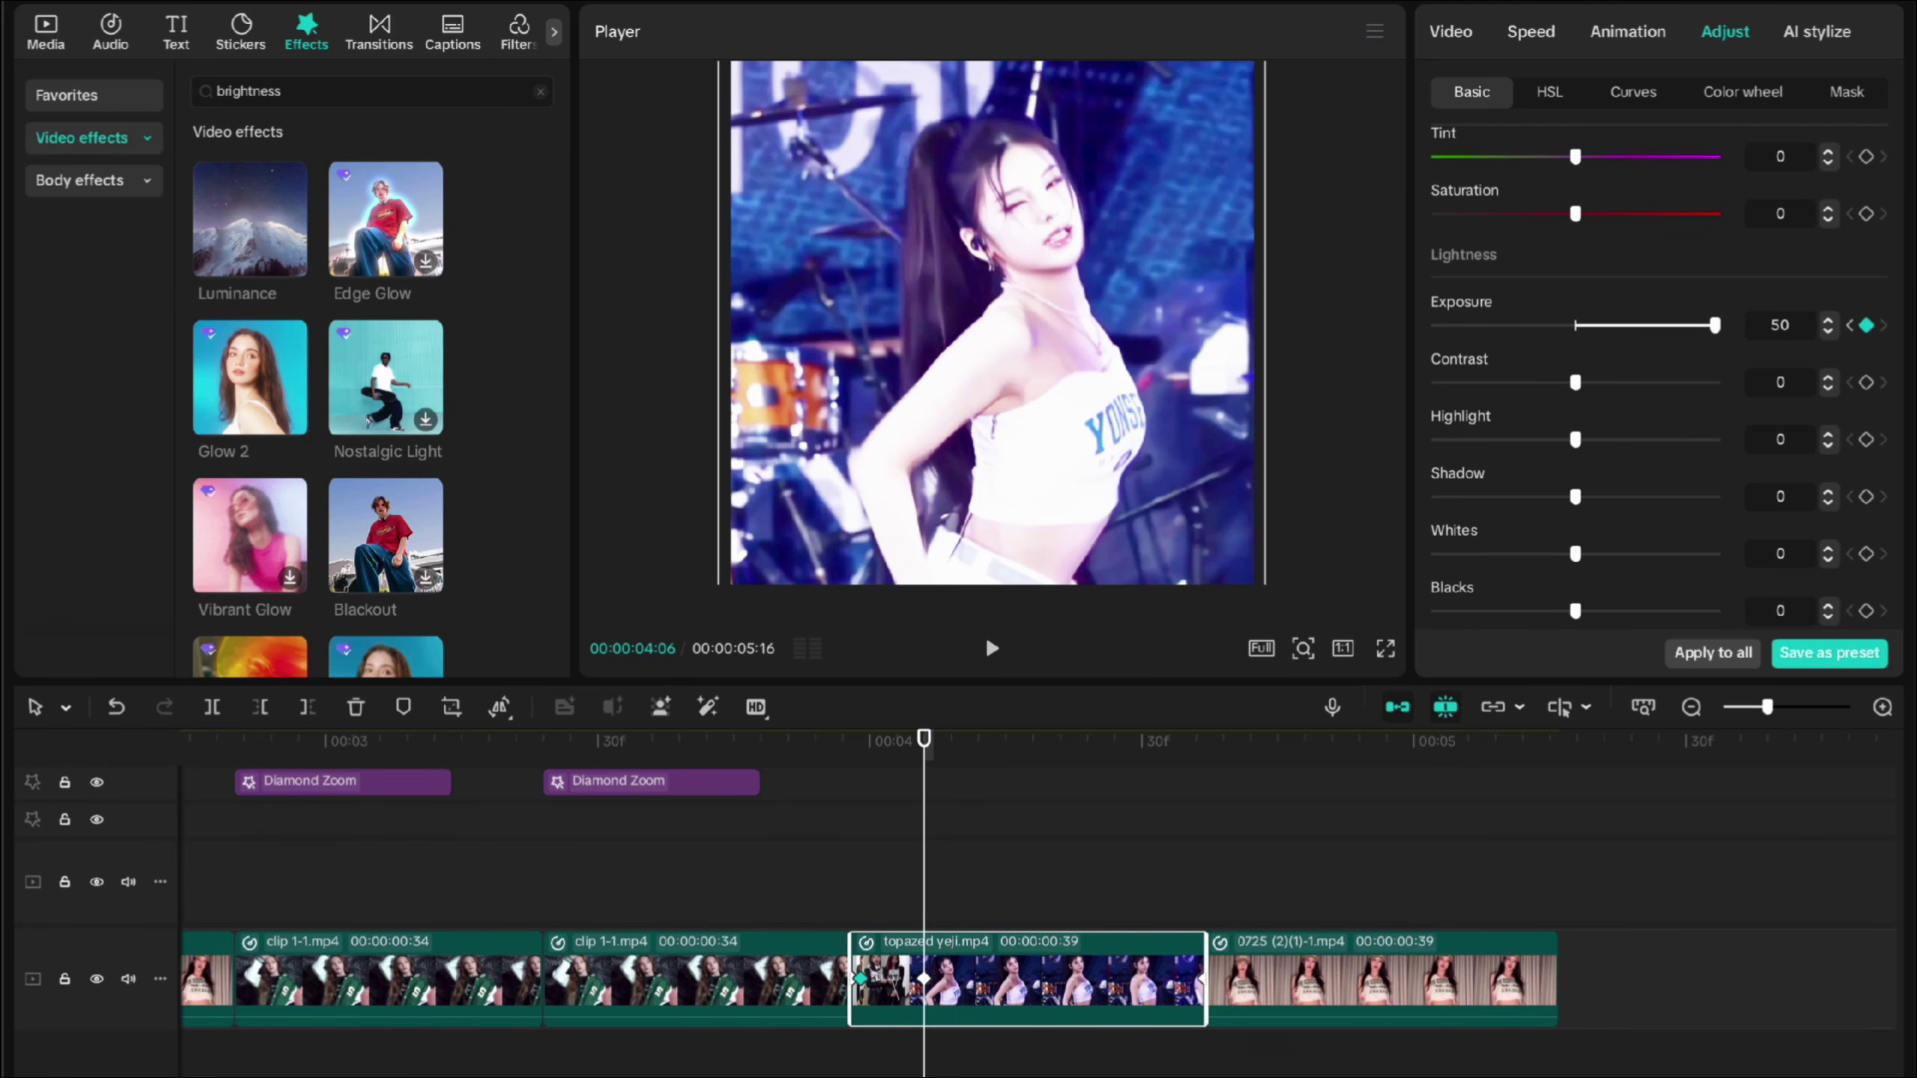
pyautogui.moveTo(1650, 327); pyautogui.dragTo(1576, 322)
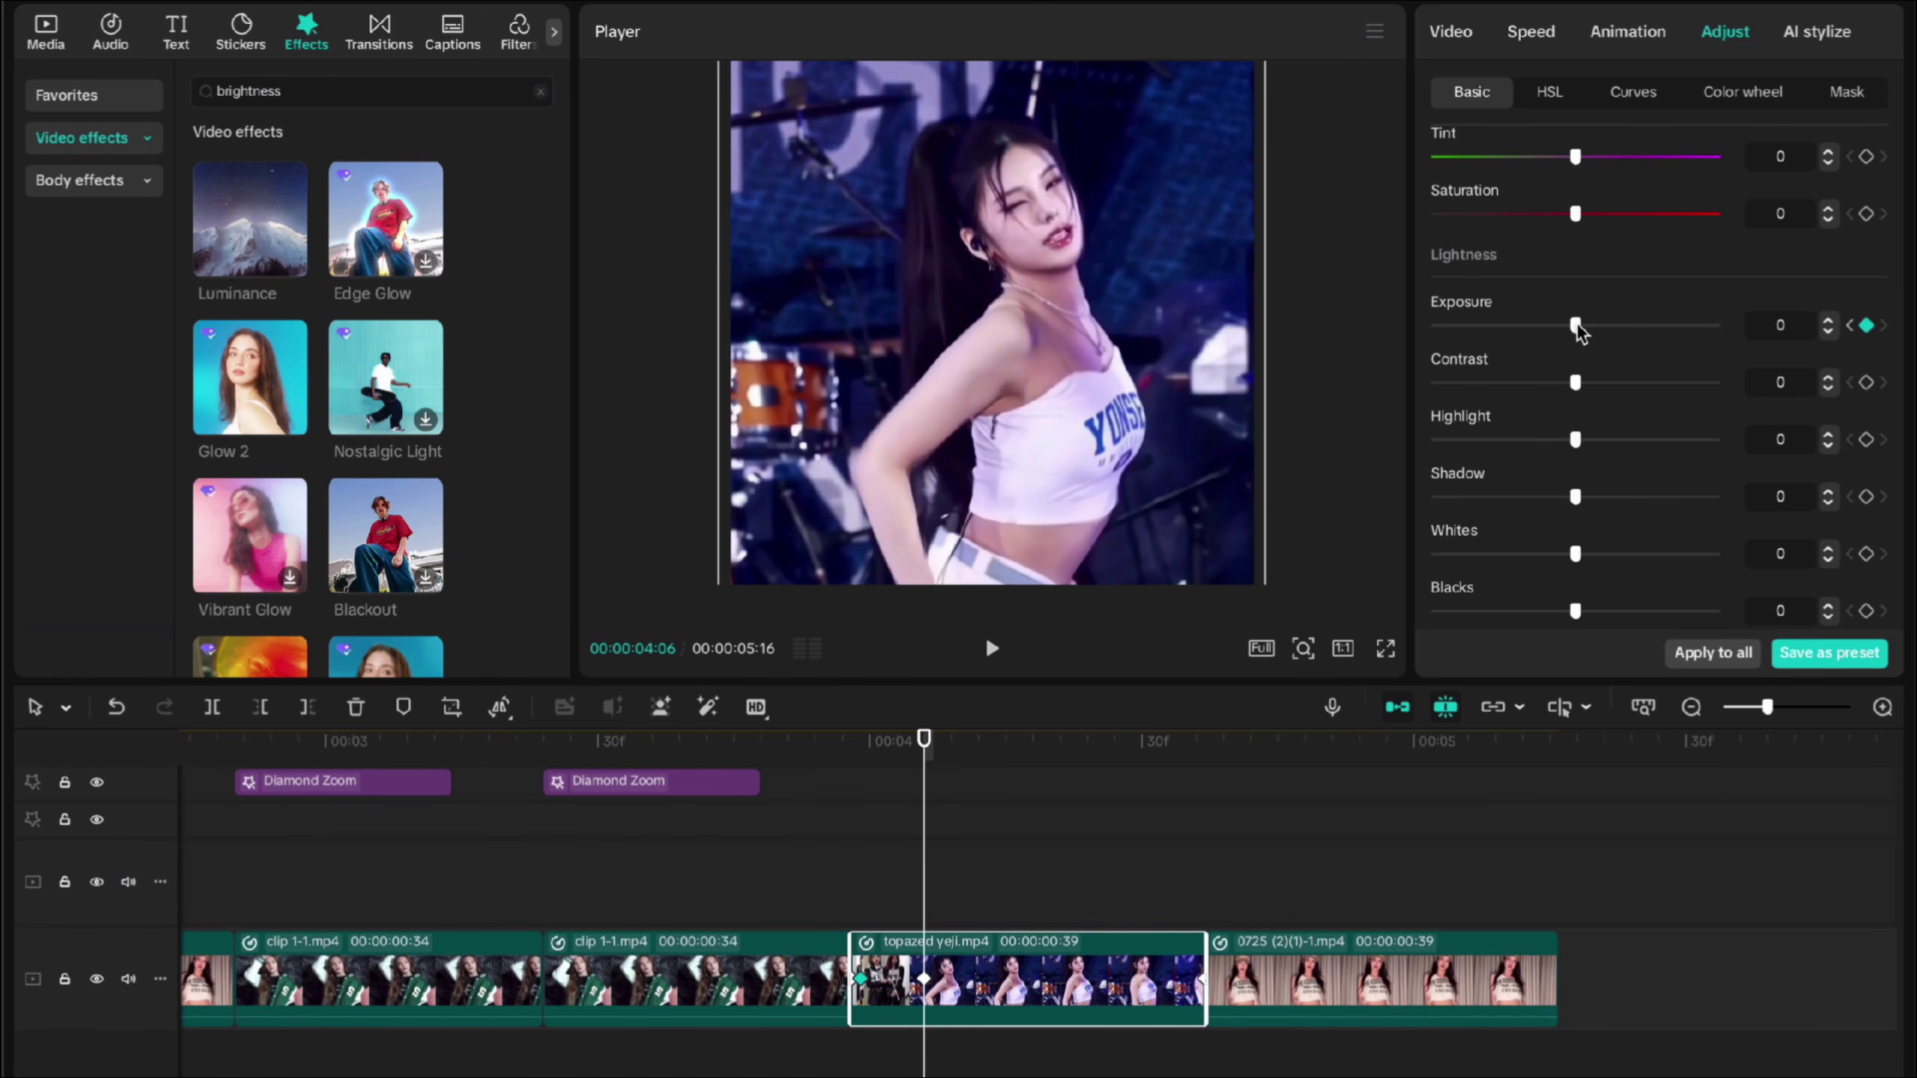
pyautogui.moveTo(1575, 322); pyautogui.dragTo(1626, 338)
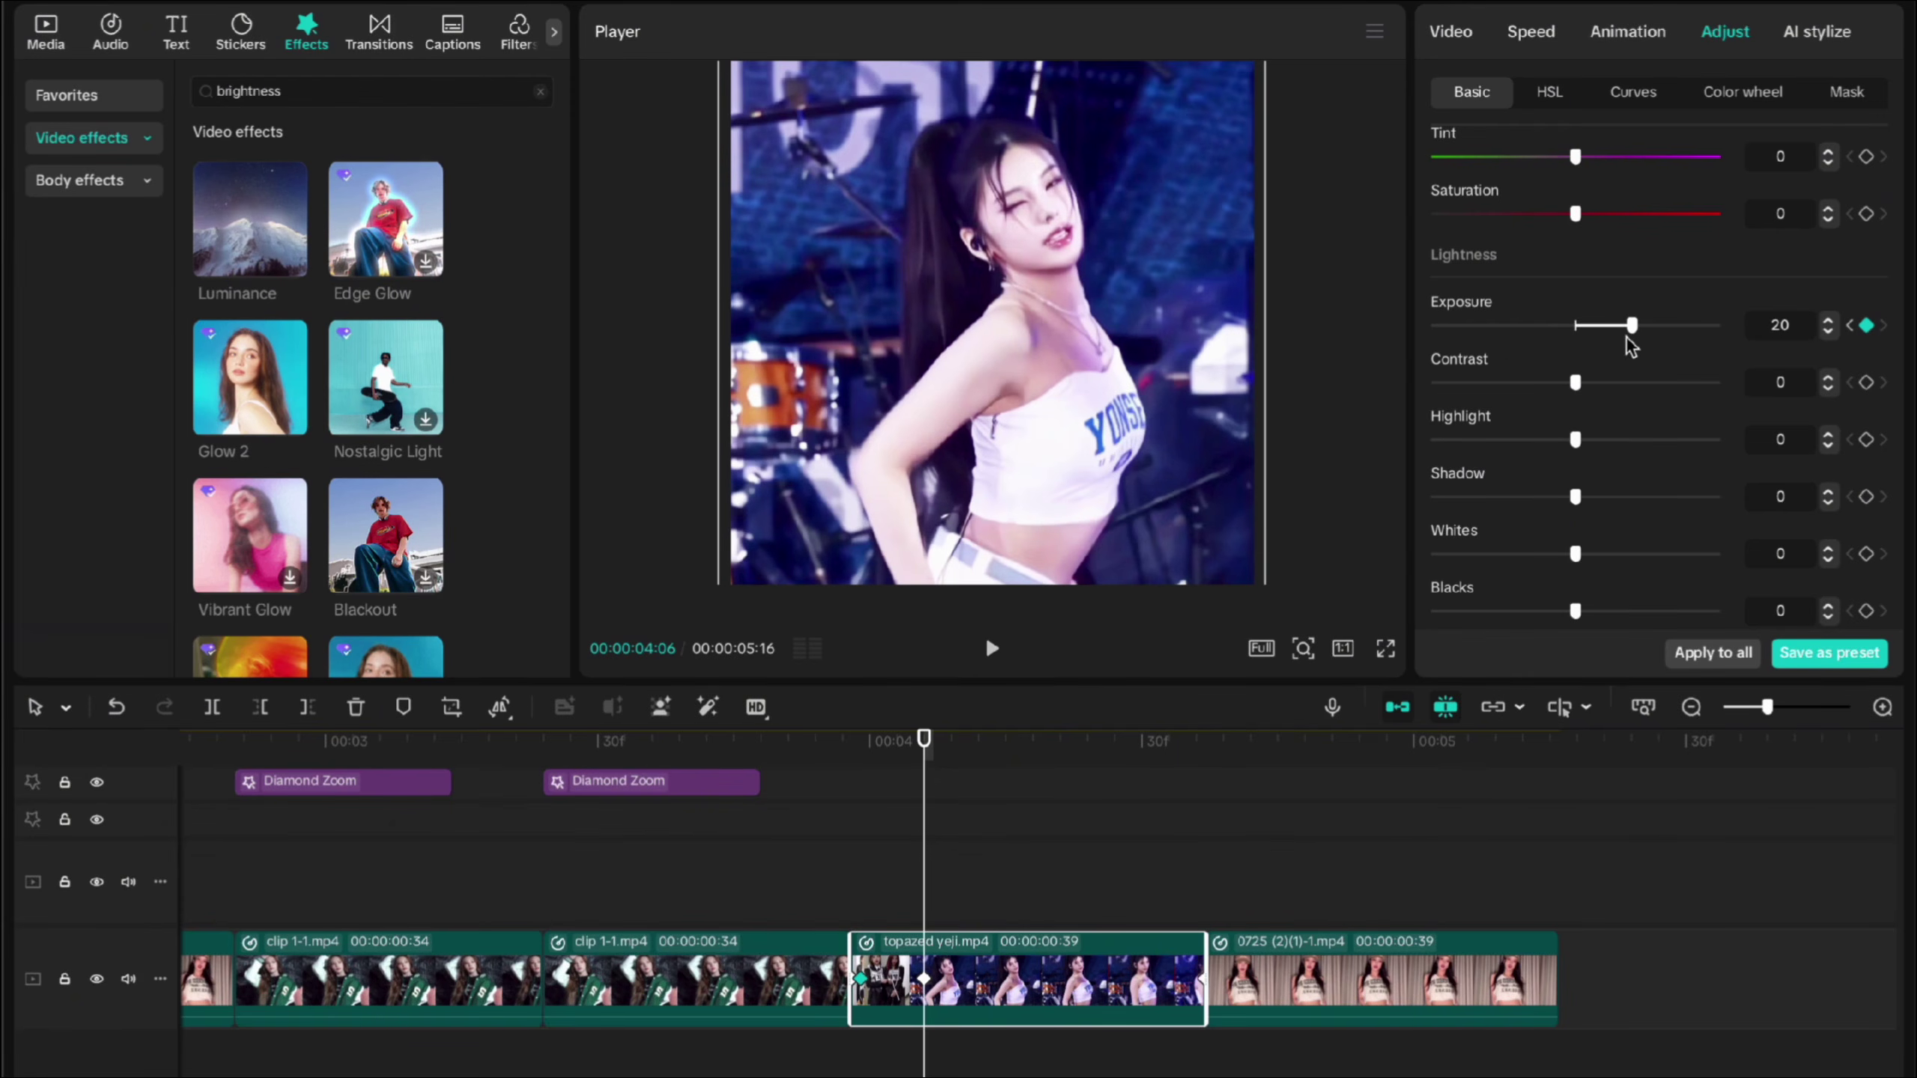
pyautogui.moveTo(924, 739); pyautogui.dragTo(1206, 746)
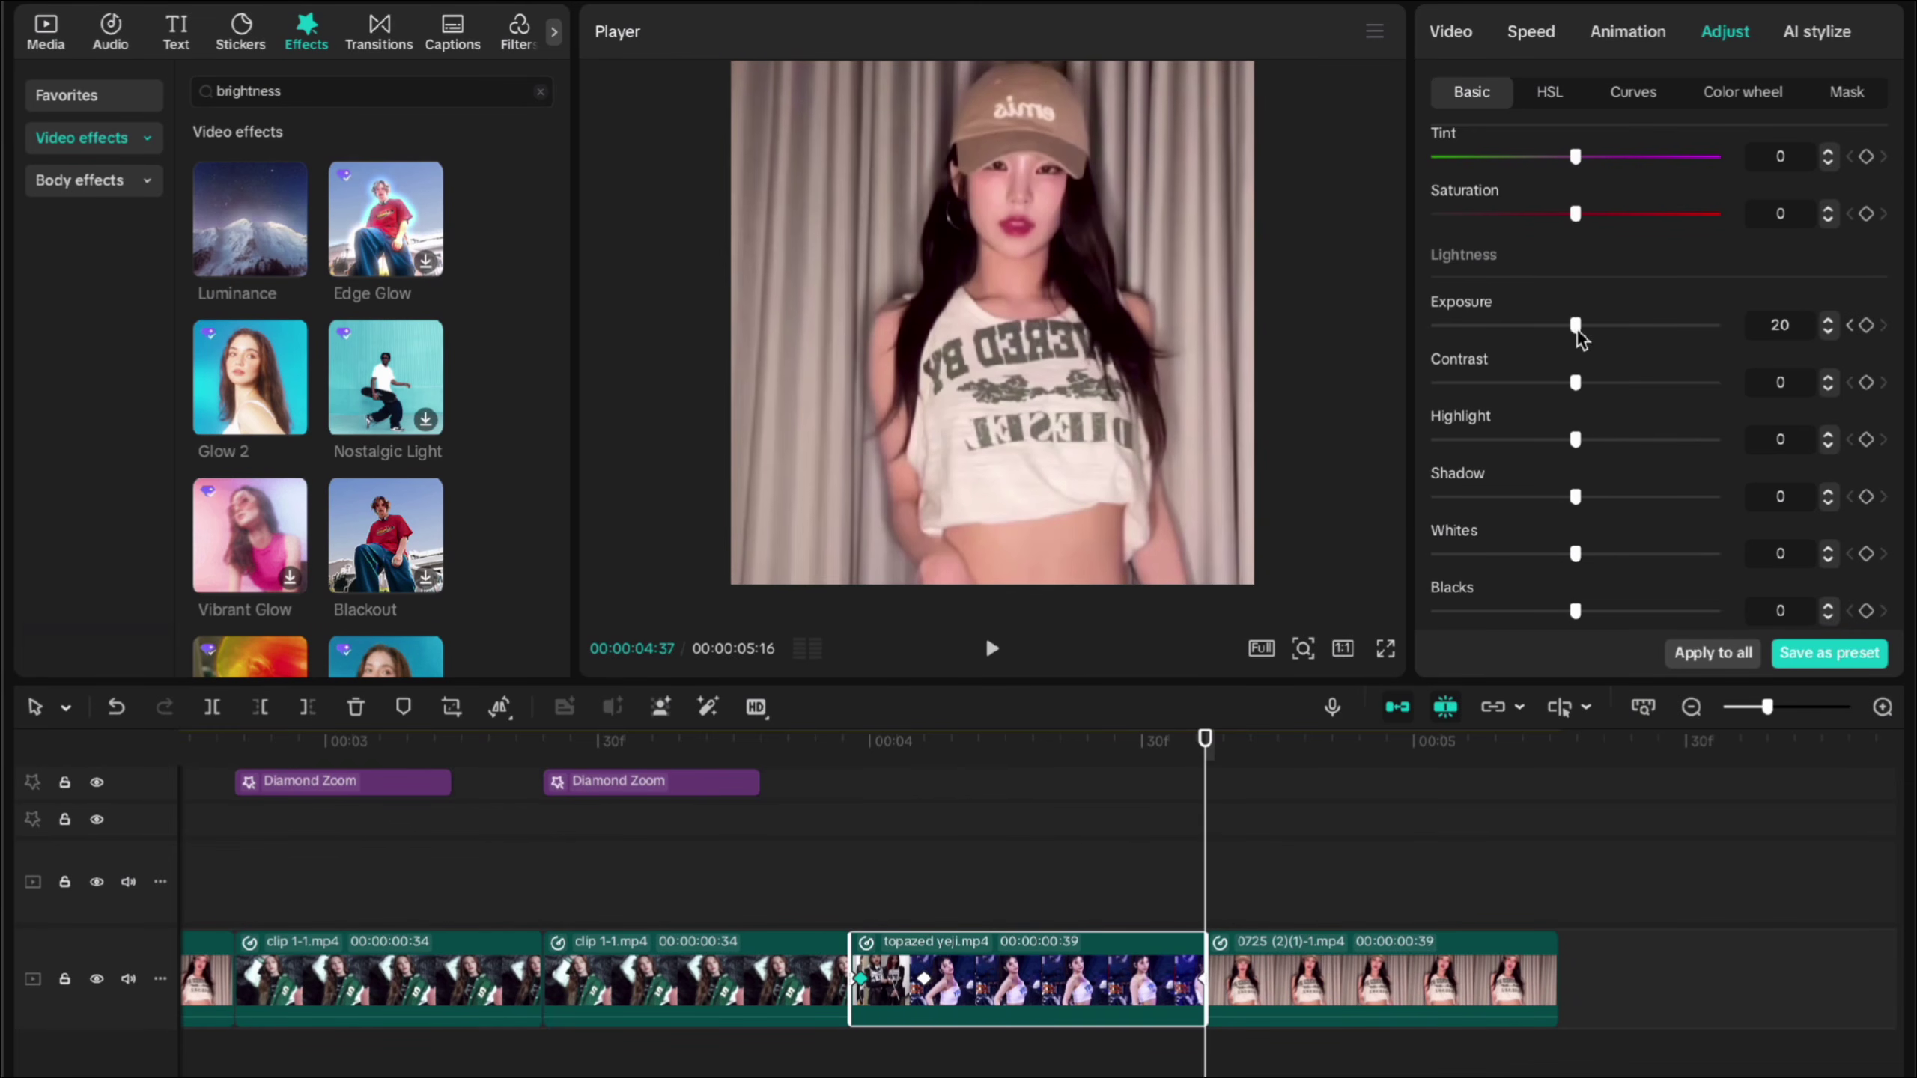
# Step: Preview the exposure change by playing the topazed yeji.mp4 clip from its start and stepping through its keyframes
pyautogui.click(860, 905)
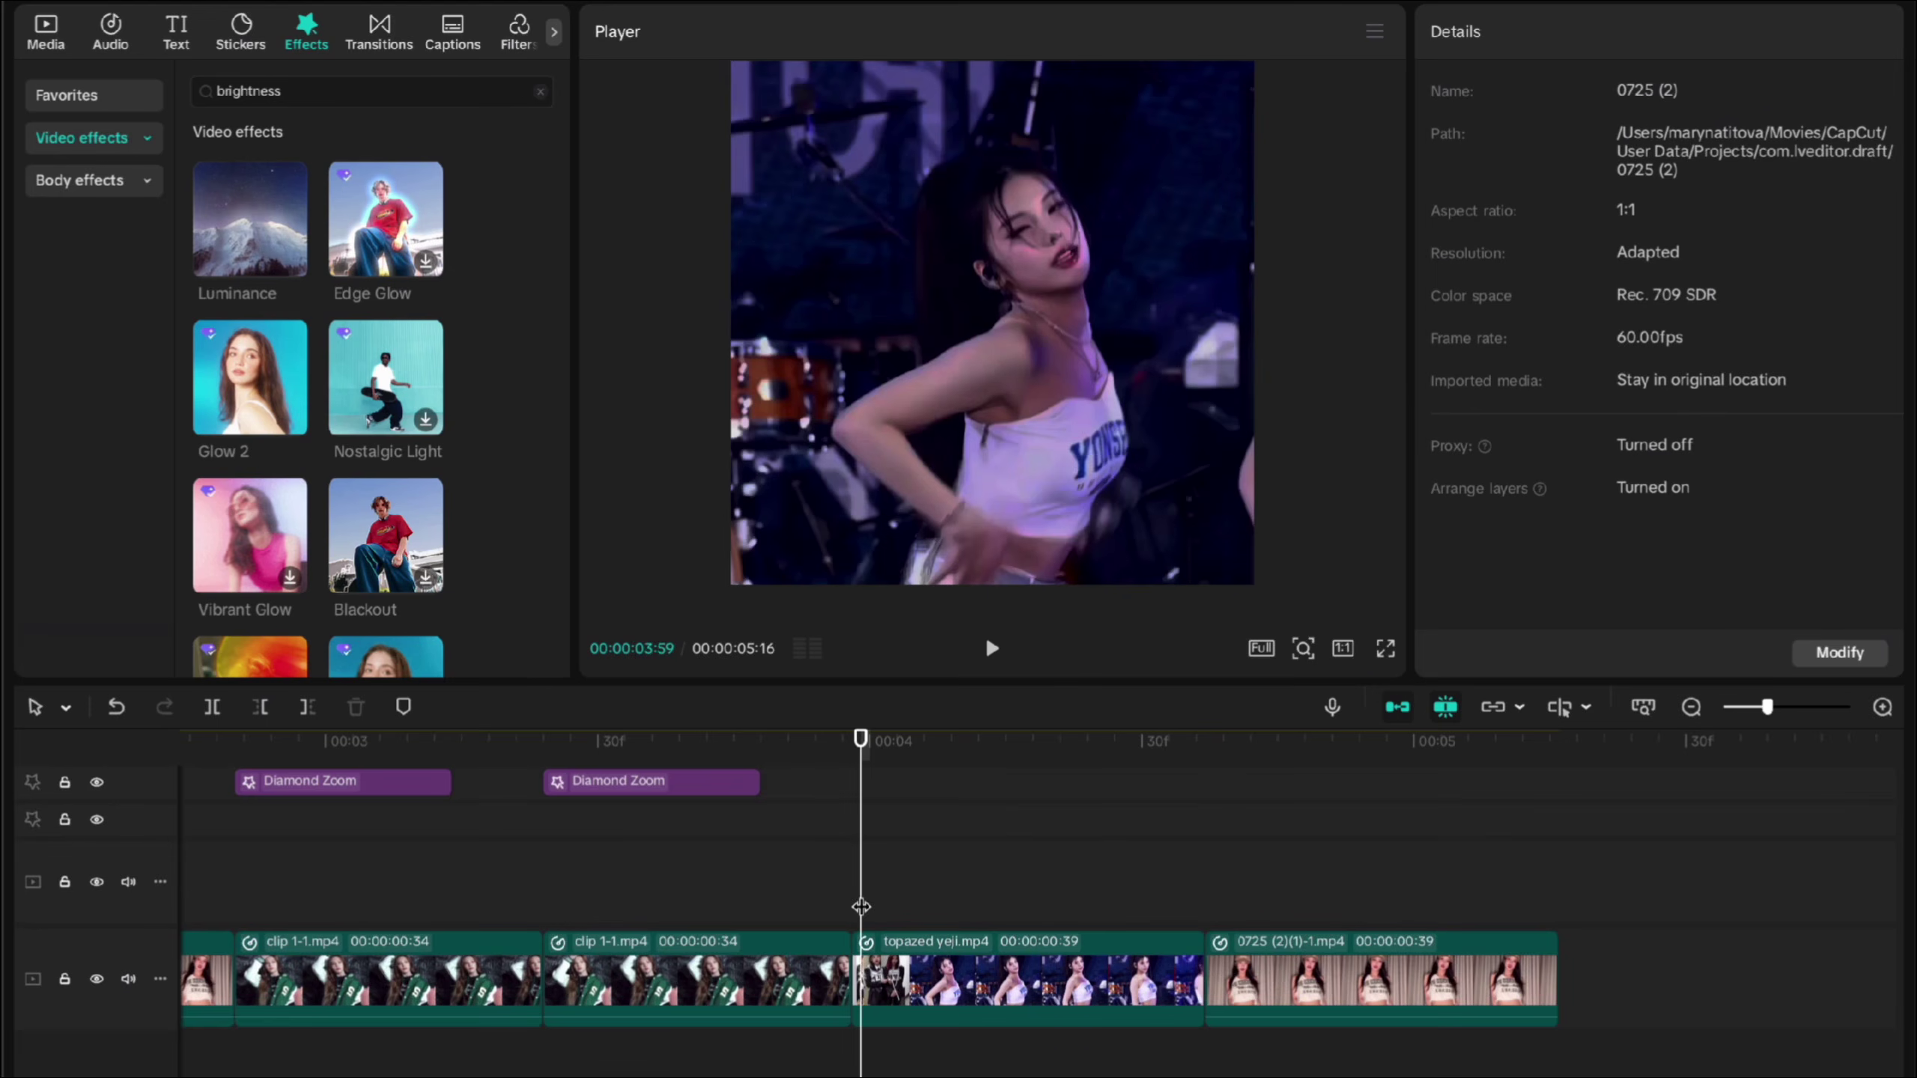
pyautogui.press('space')
pyautogui.moveTo(861, 905); pyautogui.dragTo(922, 900)
pyautogui.click(1036, 915)
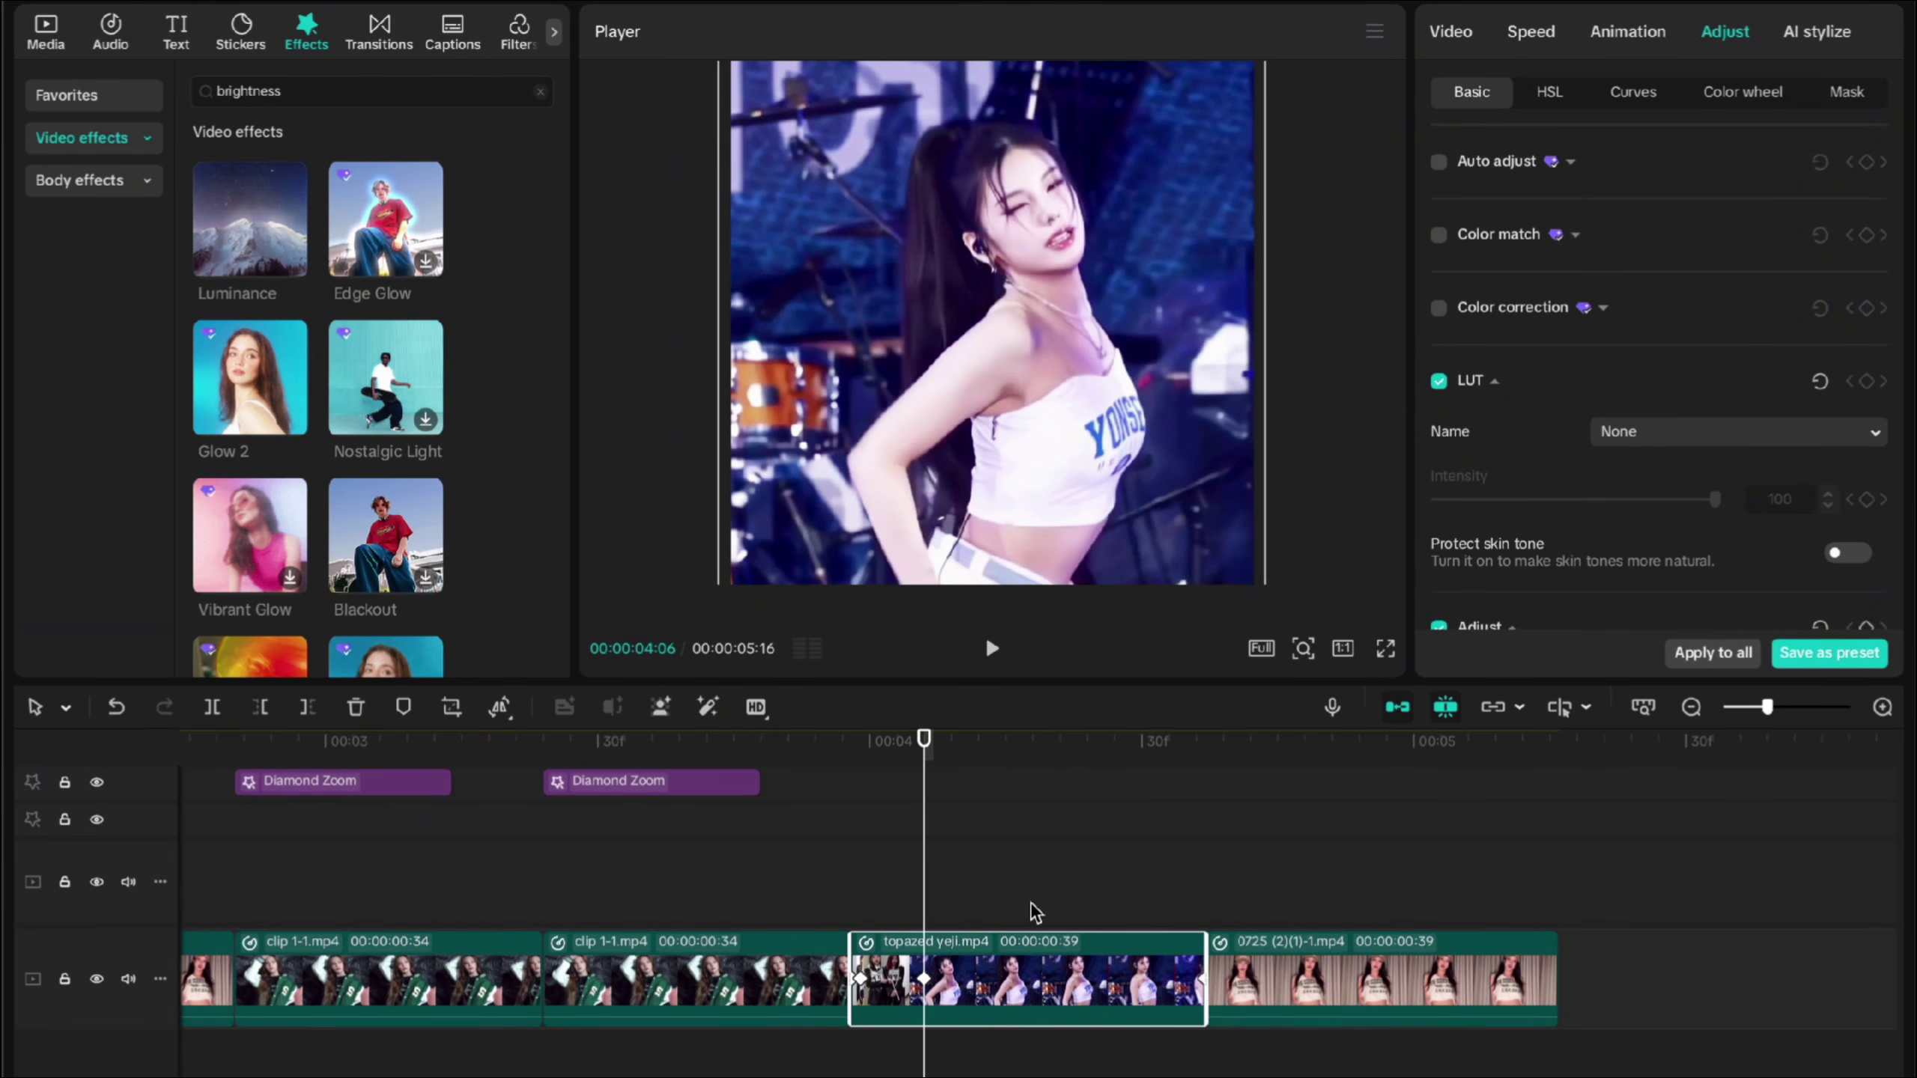
pyautogui.keyDown('ctrl'); pyautogui.scroll(2, 1039, 1015); pyautogui.keyUp('ctrl')
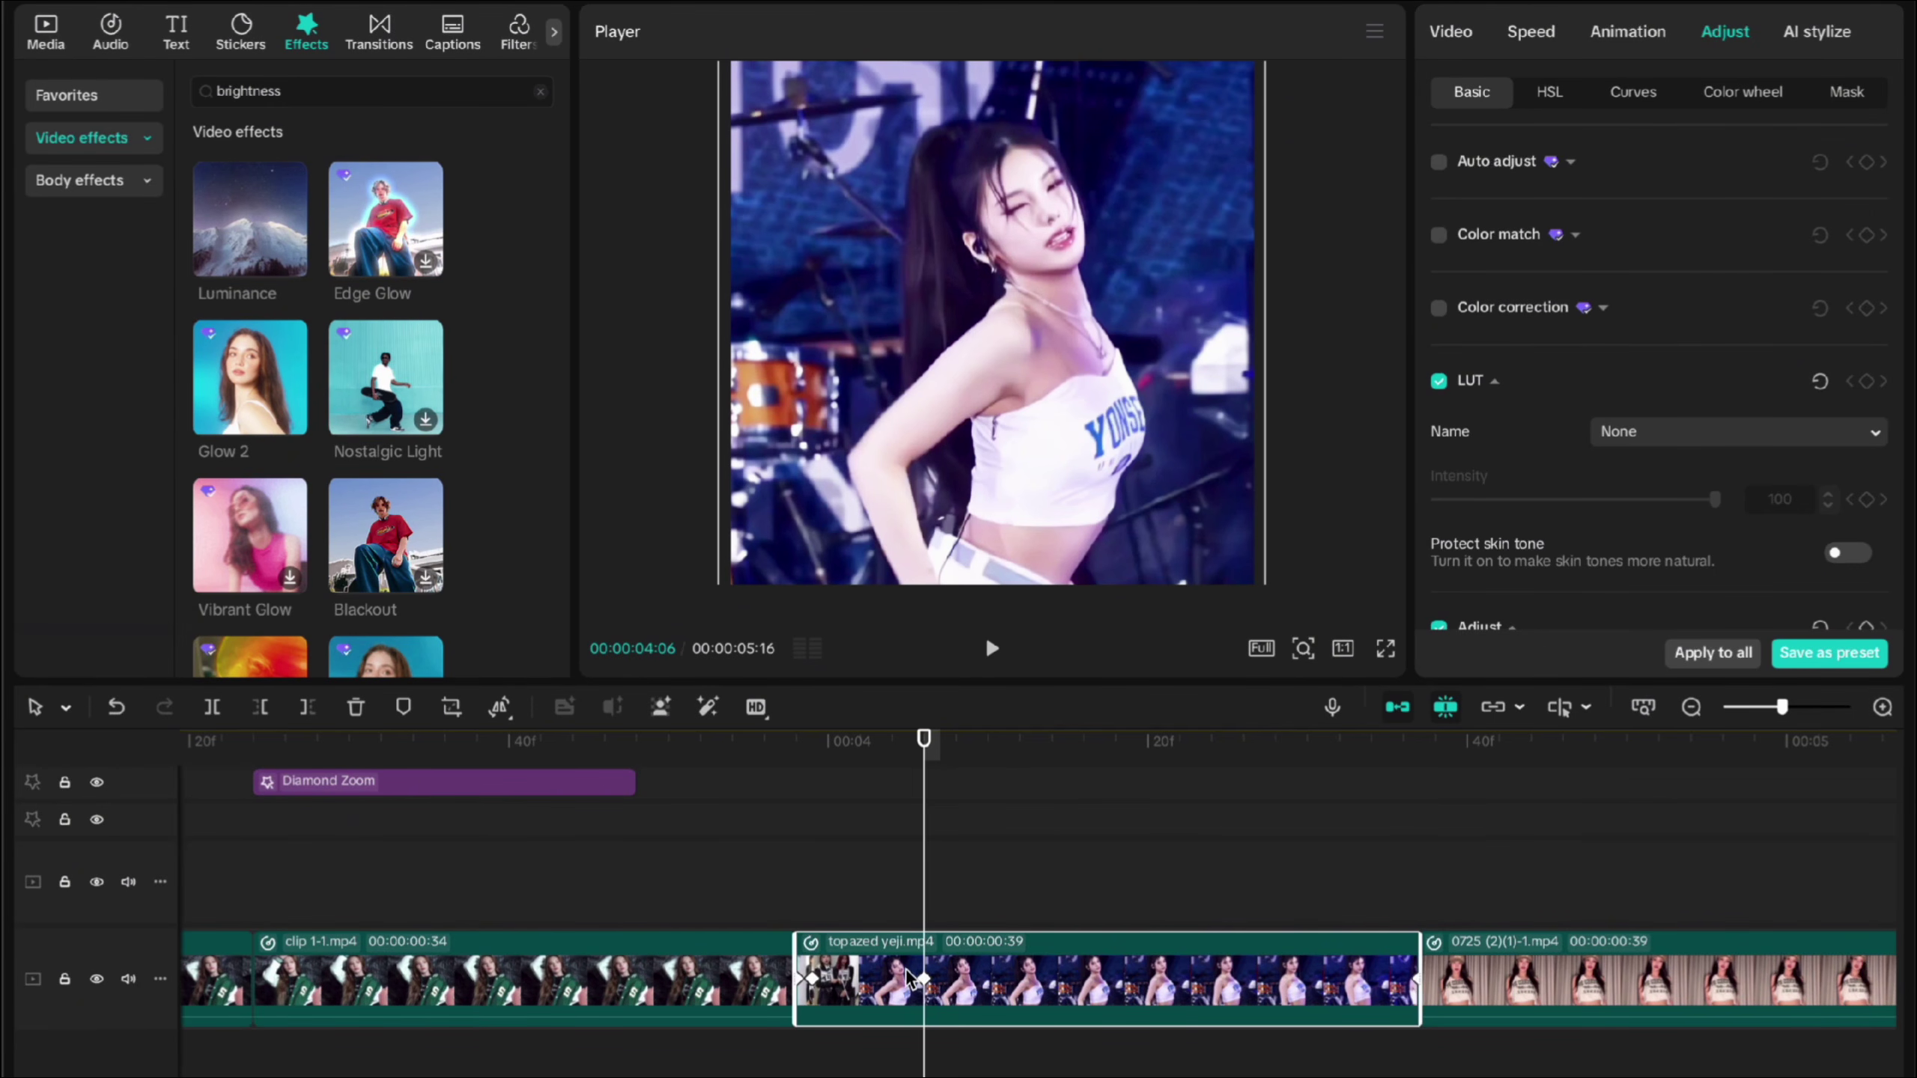
pyautogui.click(813, 900)
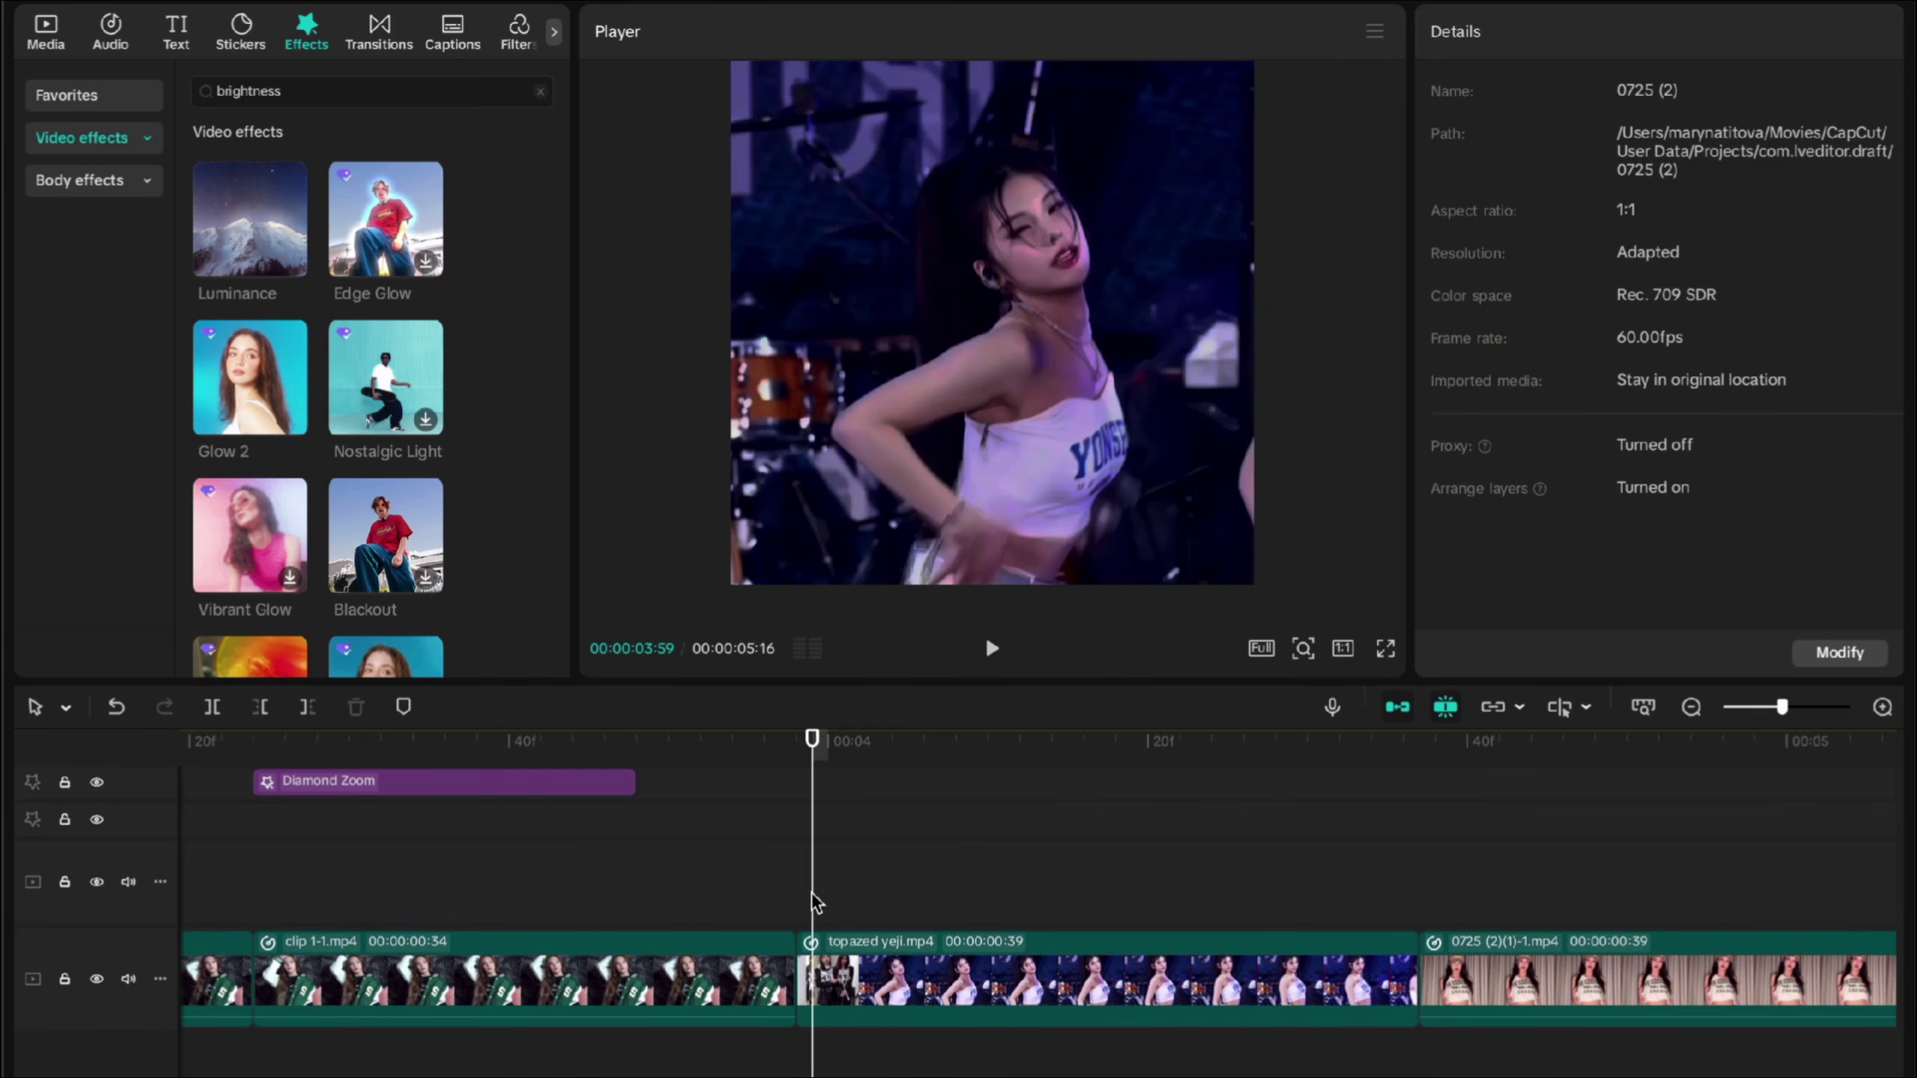
pyautogui.press('space')
pyautogui.click(812, 900)
pyautogui.press('space')
pyautogui.click(812, 900)
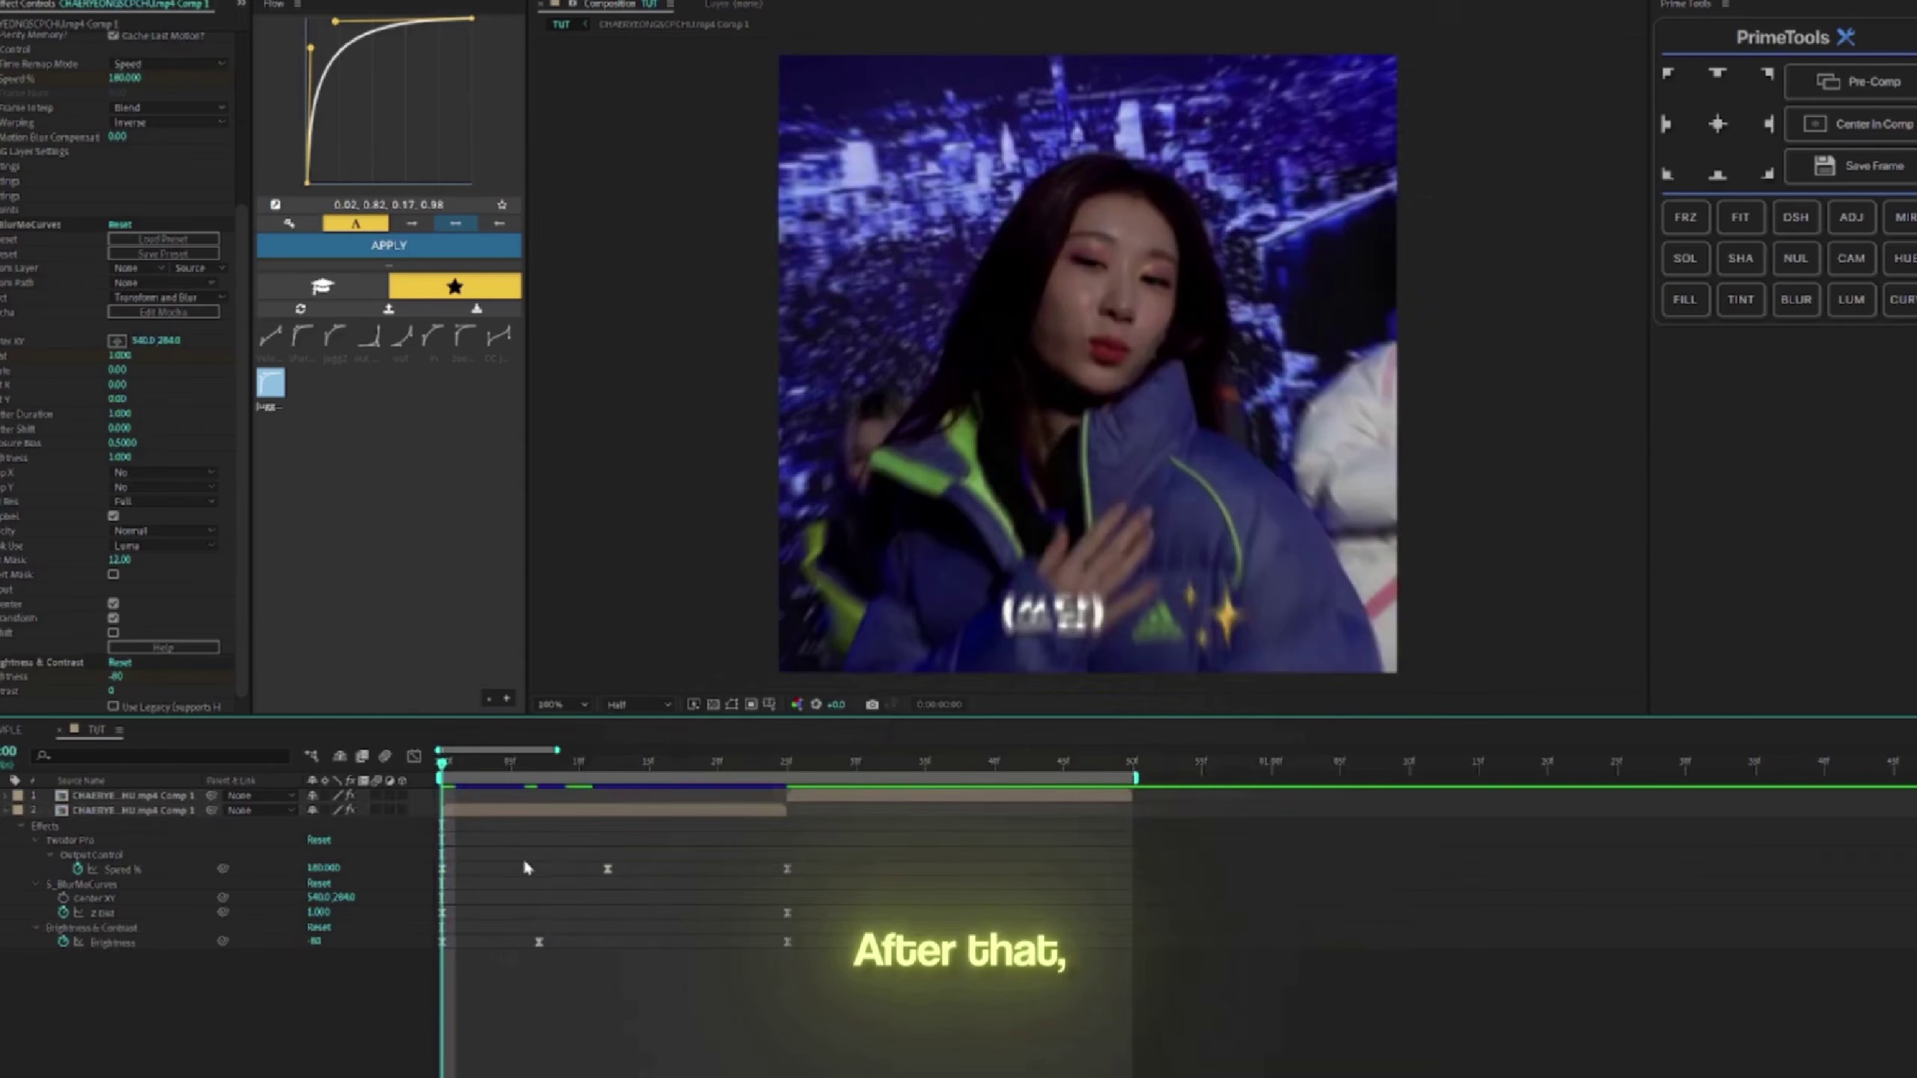
# Step: Switch to After Effects and apply BCC Lens Blur OBS to the first clip's layer, with an Iris Scale keyframe of 15 at frame 0
pyautogui.hotkey('ctrl', 'space')
pyautogui.write('bcc')
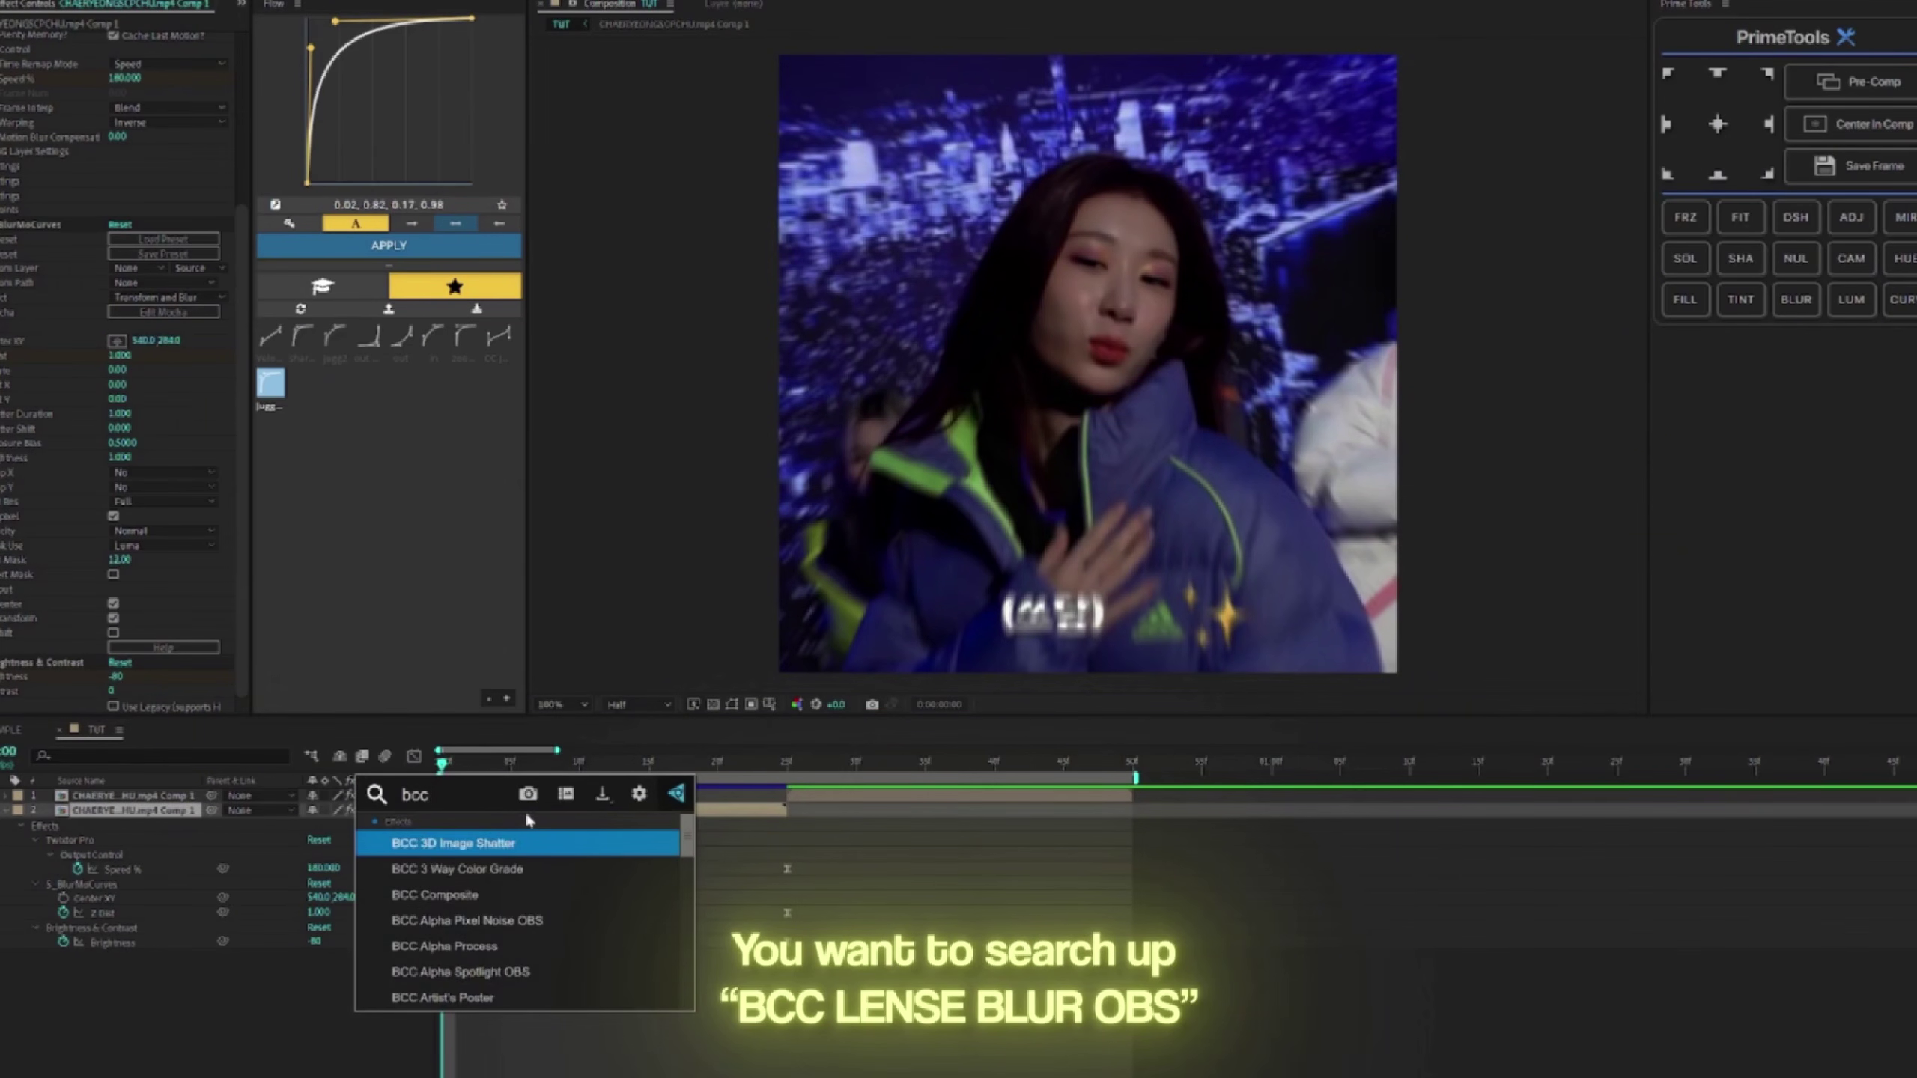
pyautogui.write(' lens')
pyautogui.click(478, 838)
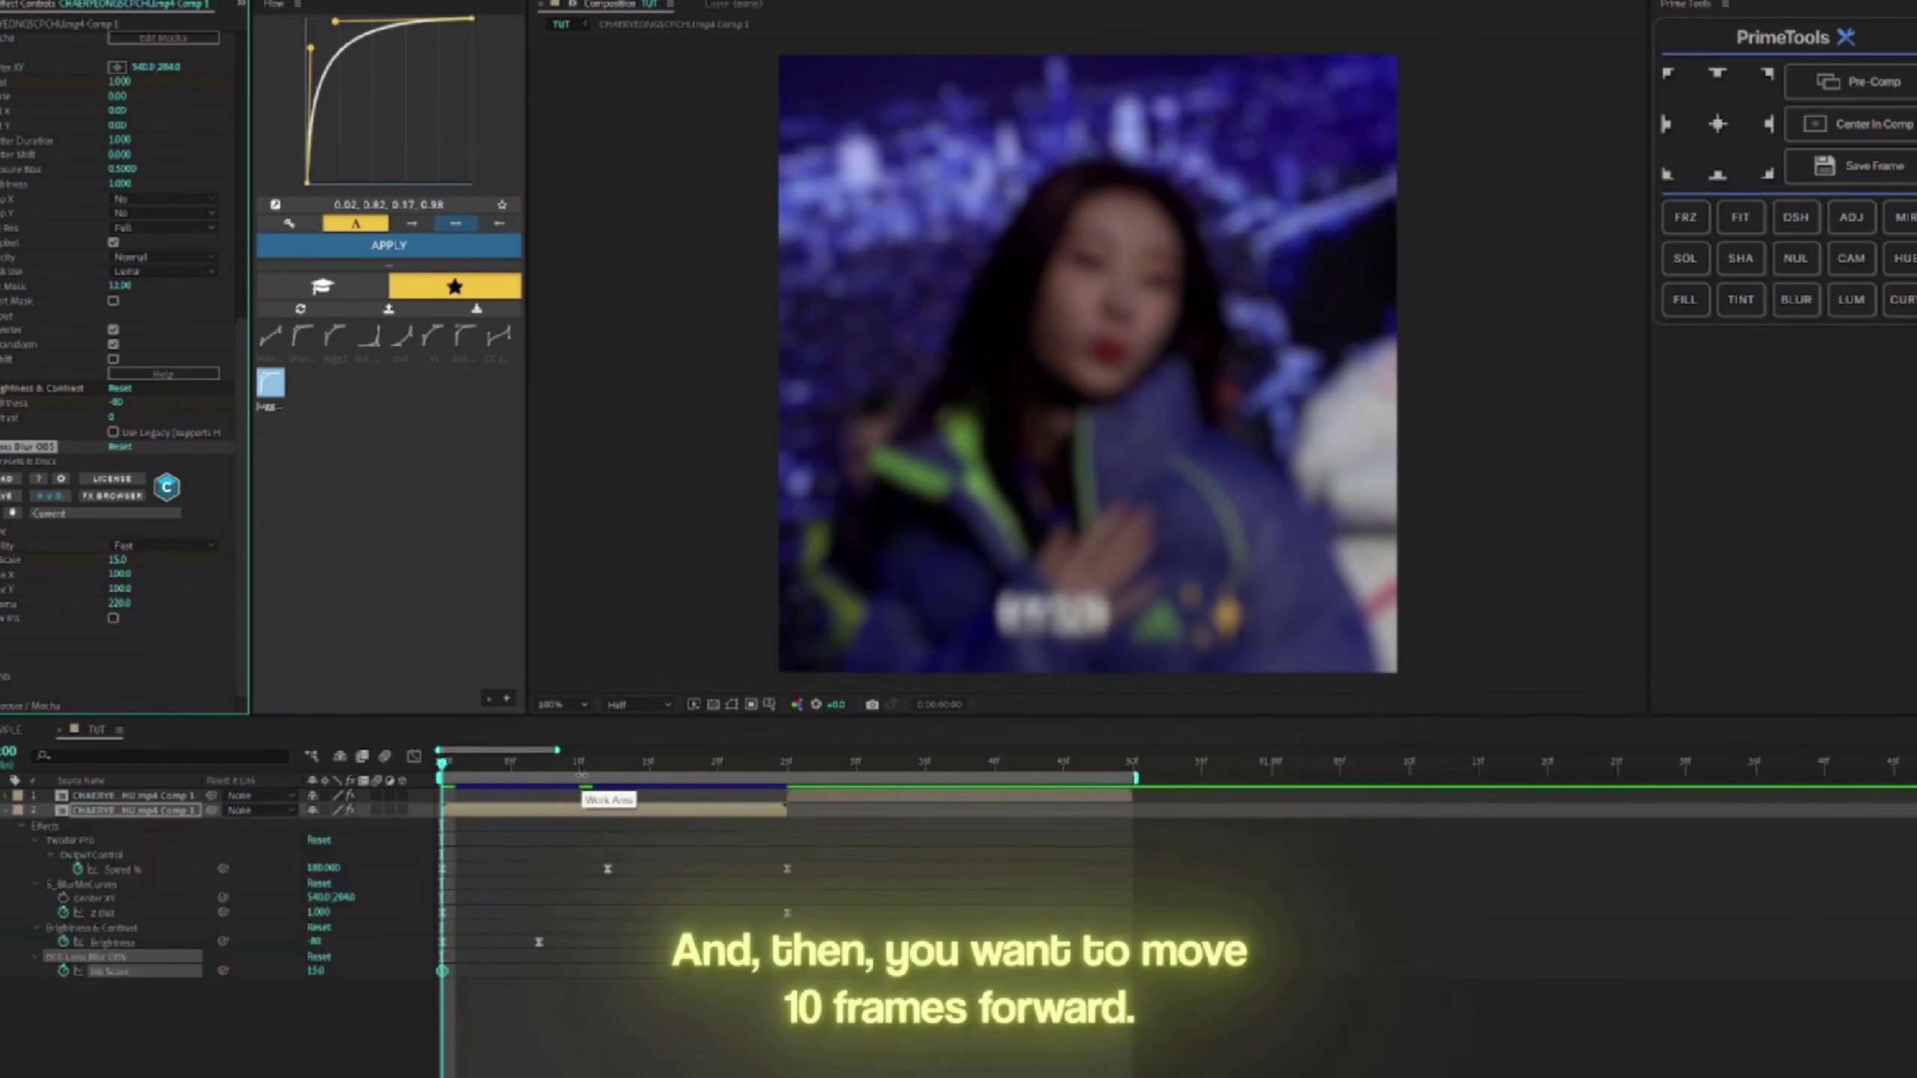
# Step: Add a keyframe of 0 for the lens blur's Iris Scale 10 frames after the first one
pyautogui.press('pagedown')
pyautogui.press('pagedown')
pyautogui.press('pagedown')
pyautogui.press('pagedown')
pyautogui.press('pagedown')
pyautogui.press('pagedown')
pyautogui.press('pagedown')
pyautogui.press('pagedown')
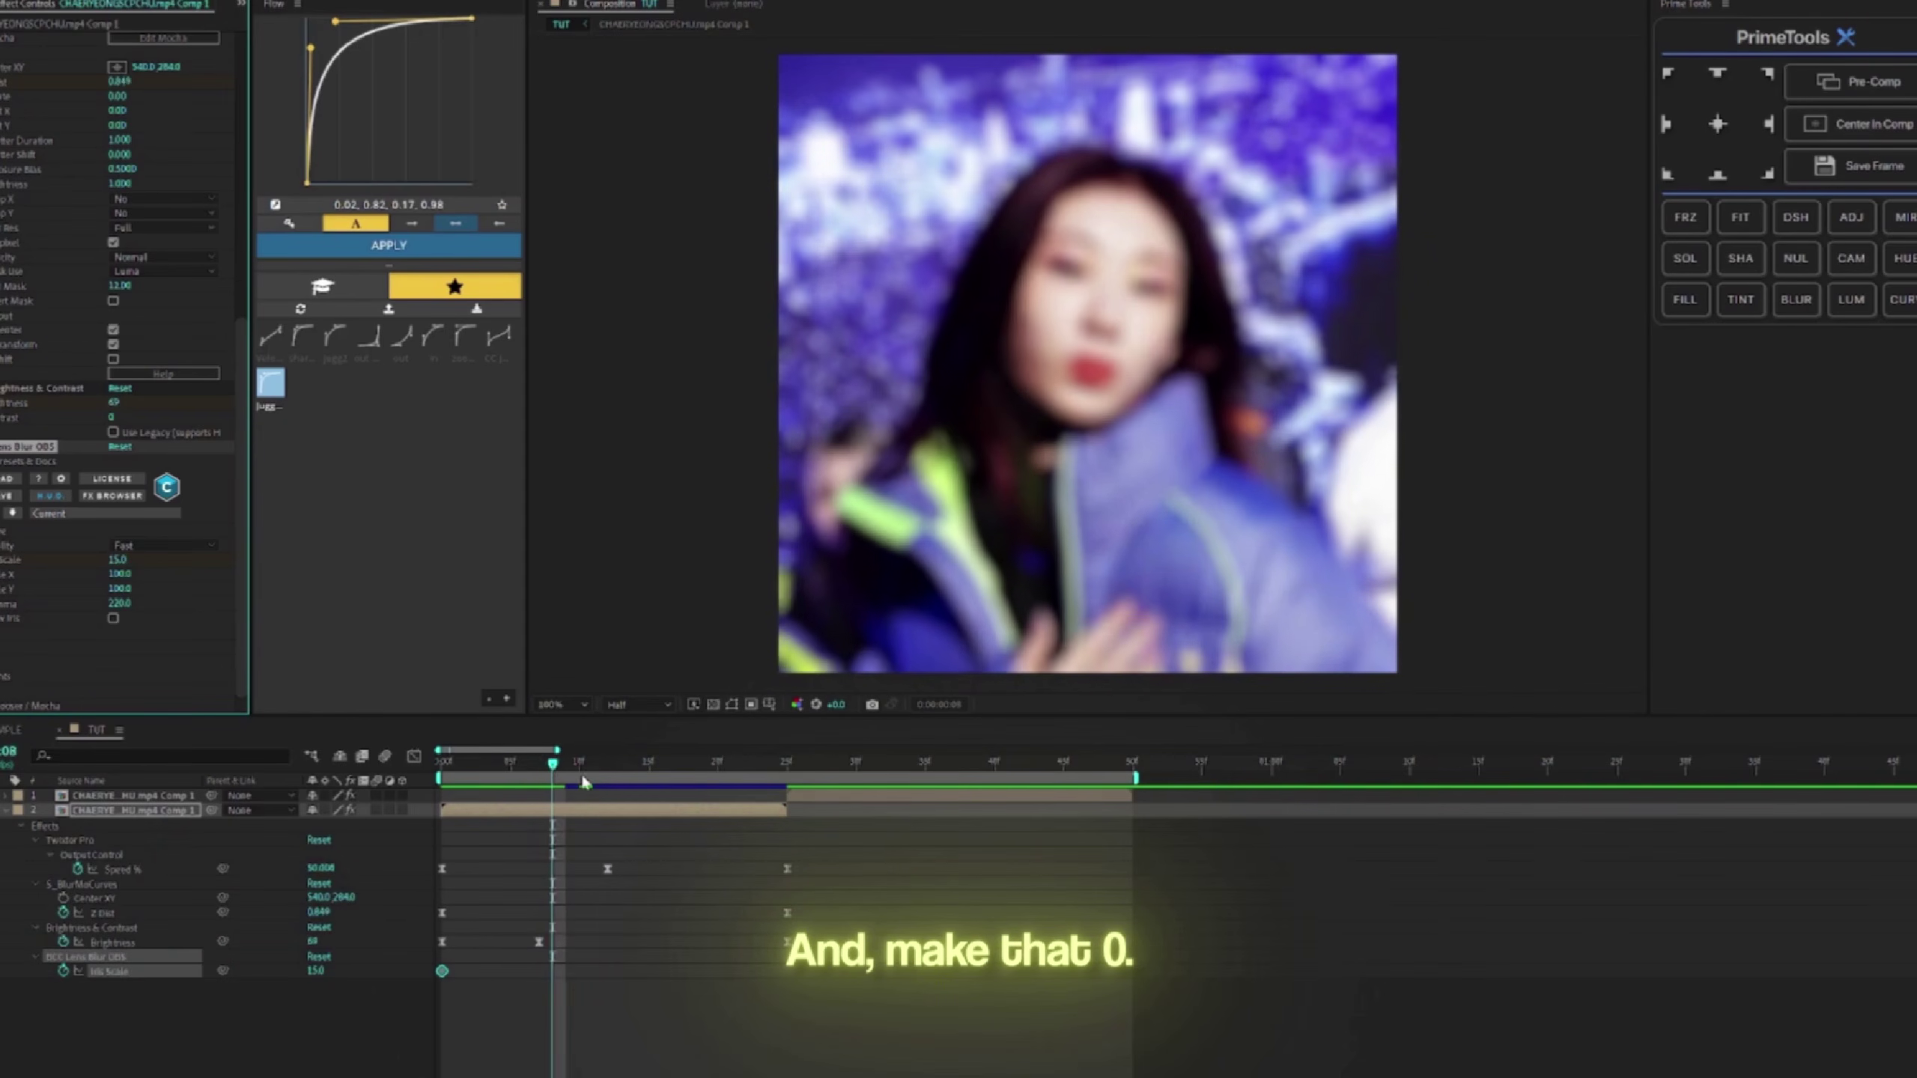
pyautogui.press('pagedown')
pyautogui.press('pagedown')
pyautogui.click(317, 972)
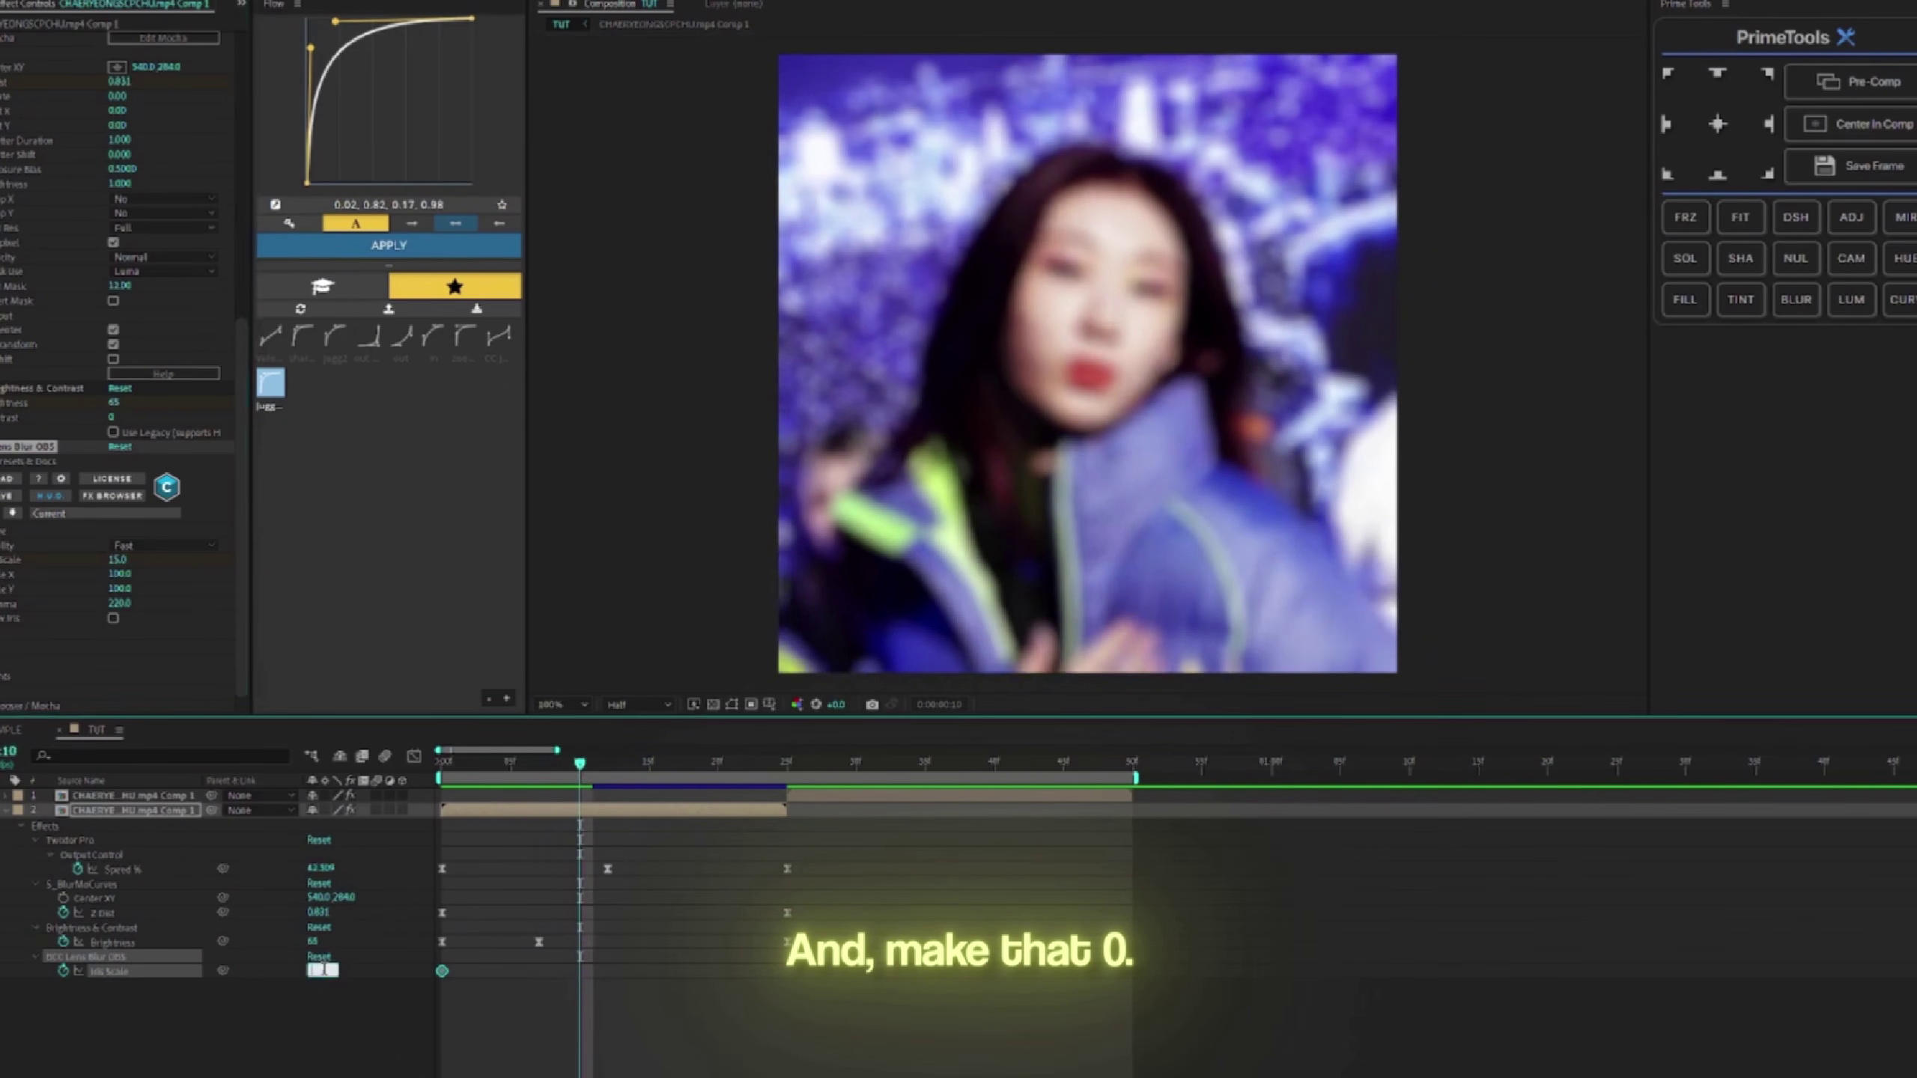
pyautogui.write('0')
pyautogui.press('Return')
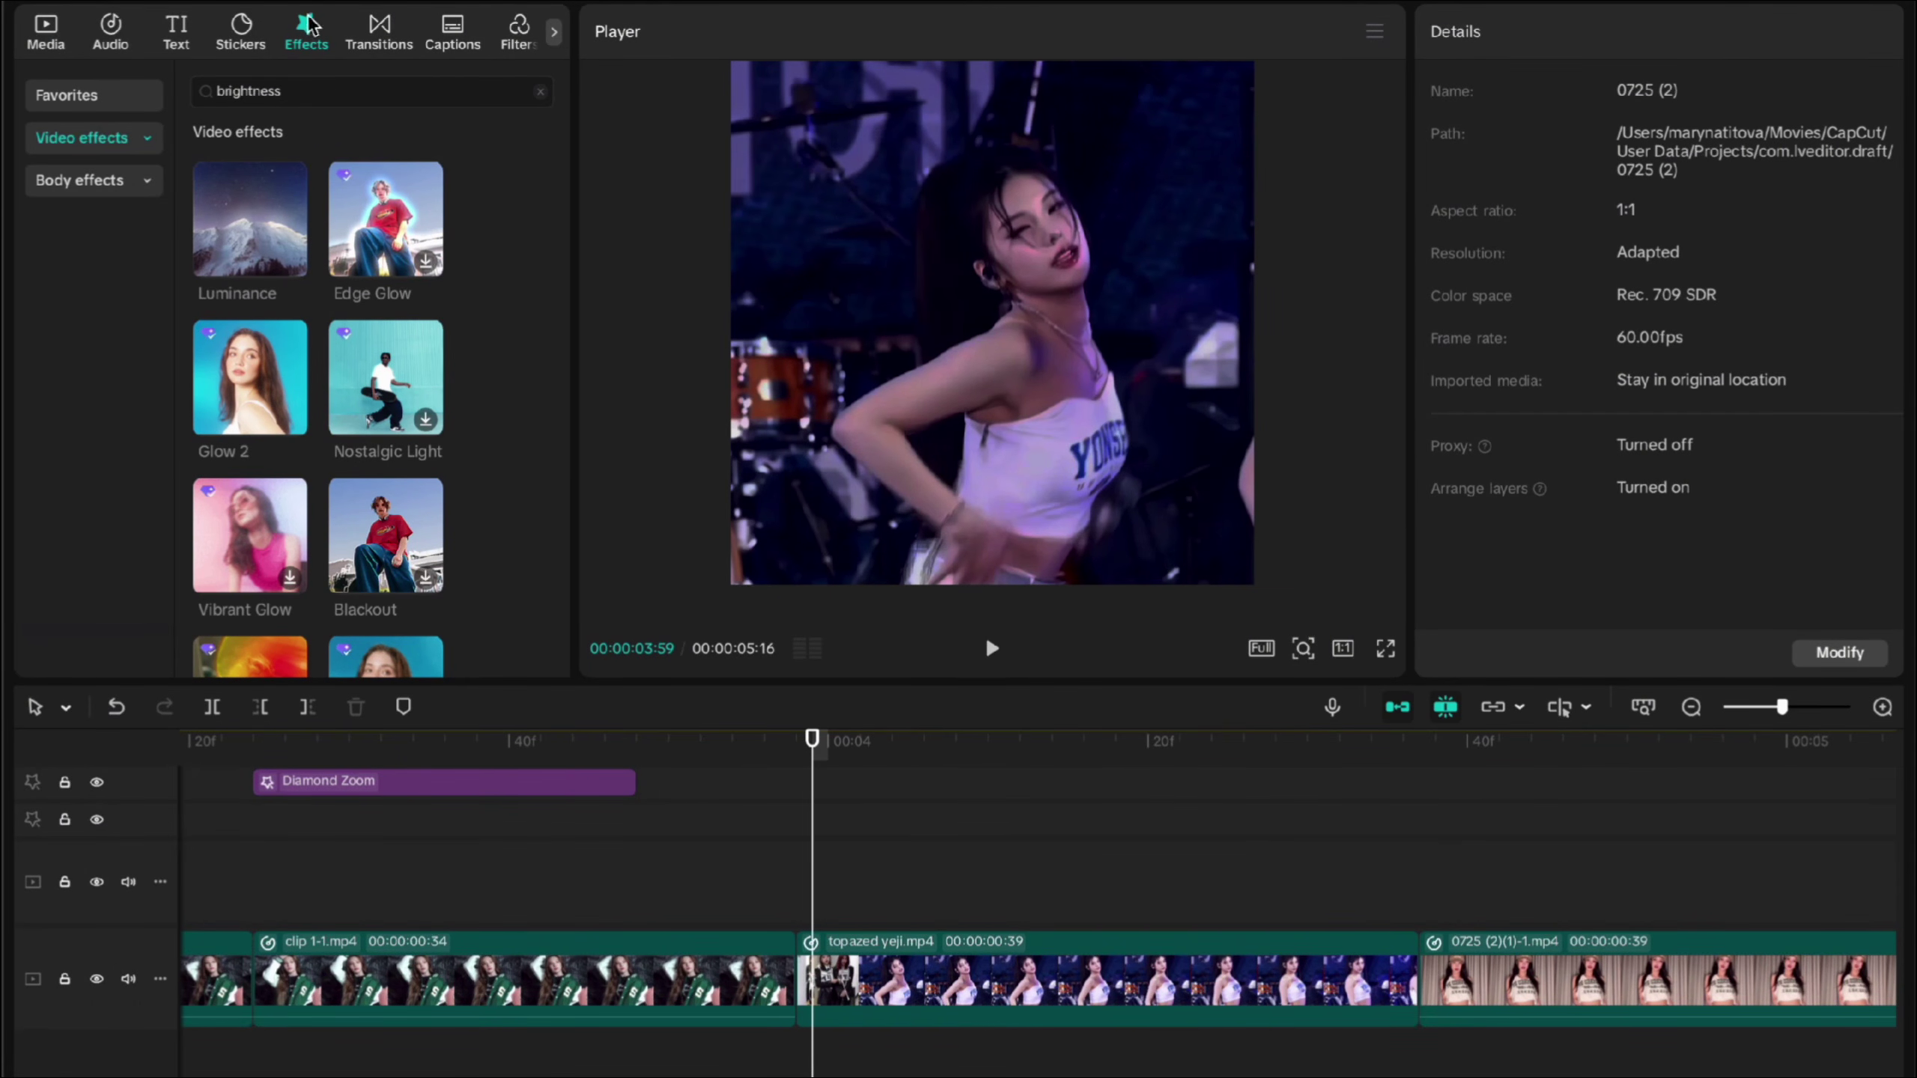
# Step: Switch back to CapCut, search the effects for "blur" and add Halo Blur from the start of the topazed yeji.mp4 clip
pyautogui.doubleClick(268, 90)
pyautogui.write('blur')
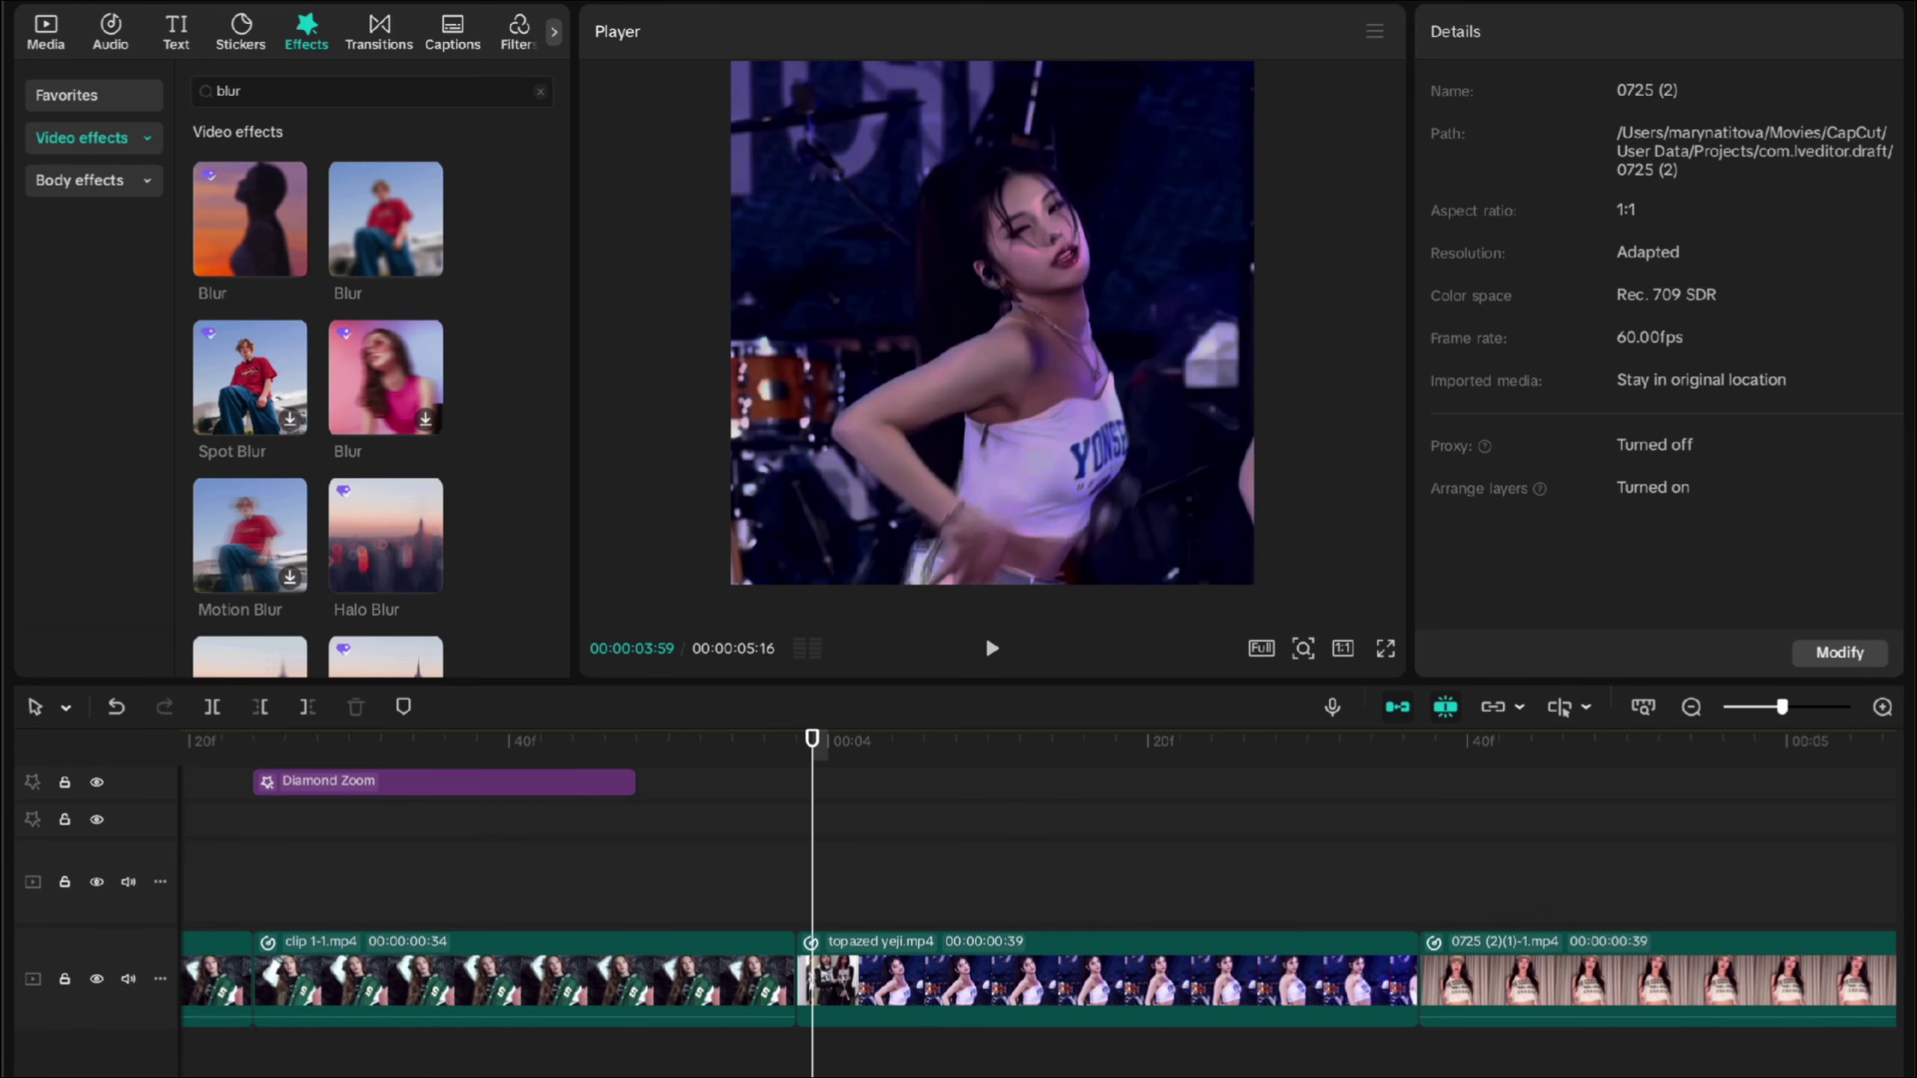
pyautogui.scroll(-3, 394, 410)
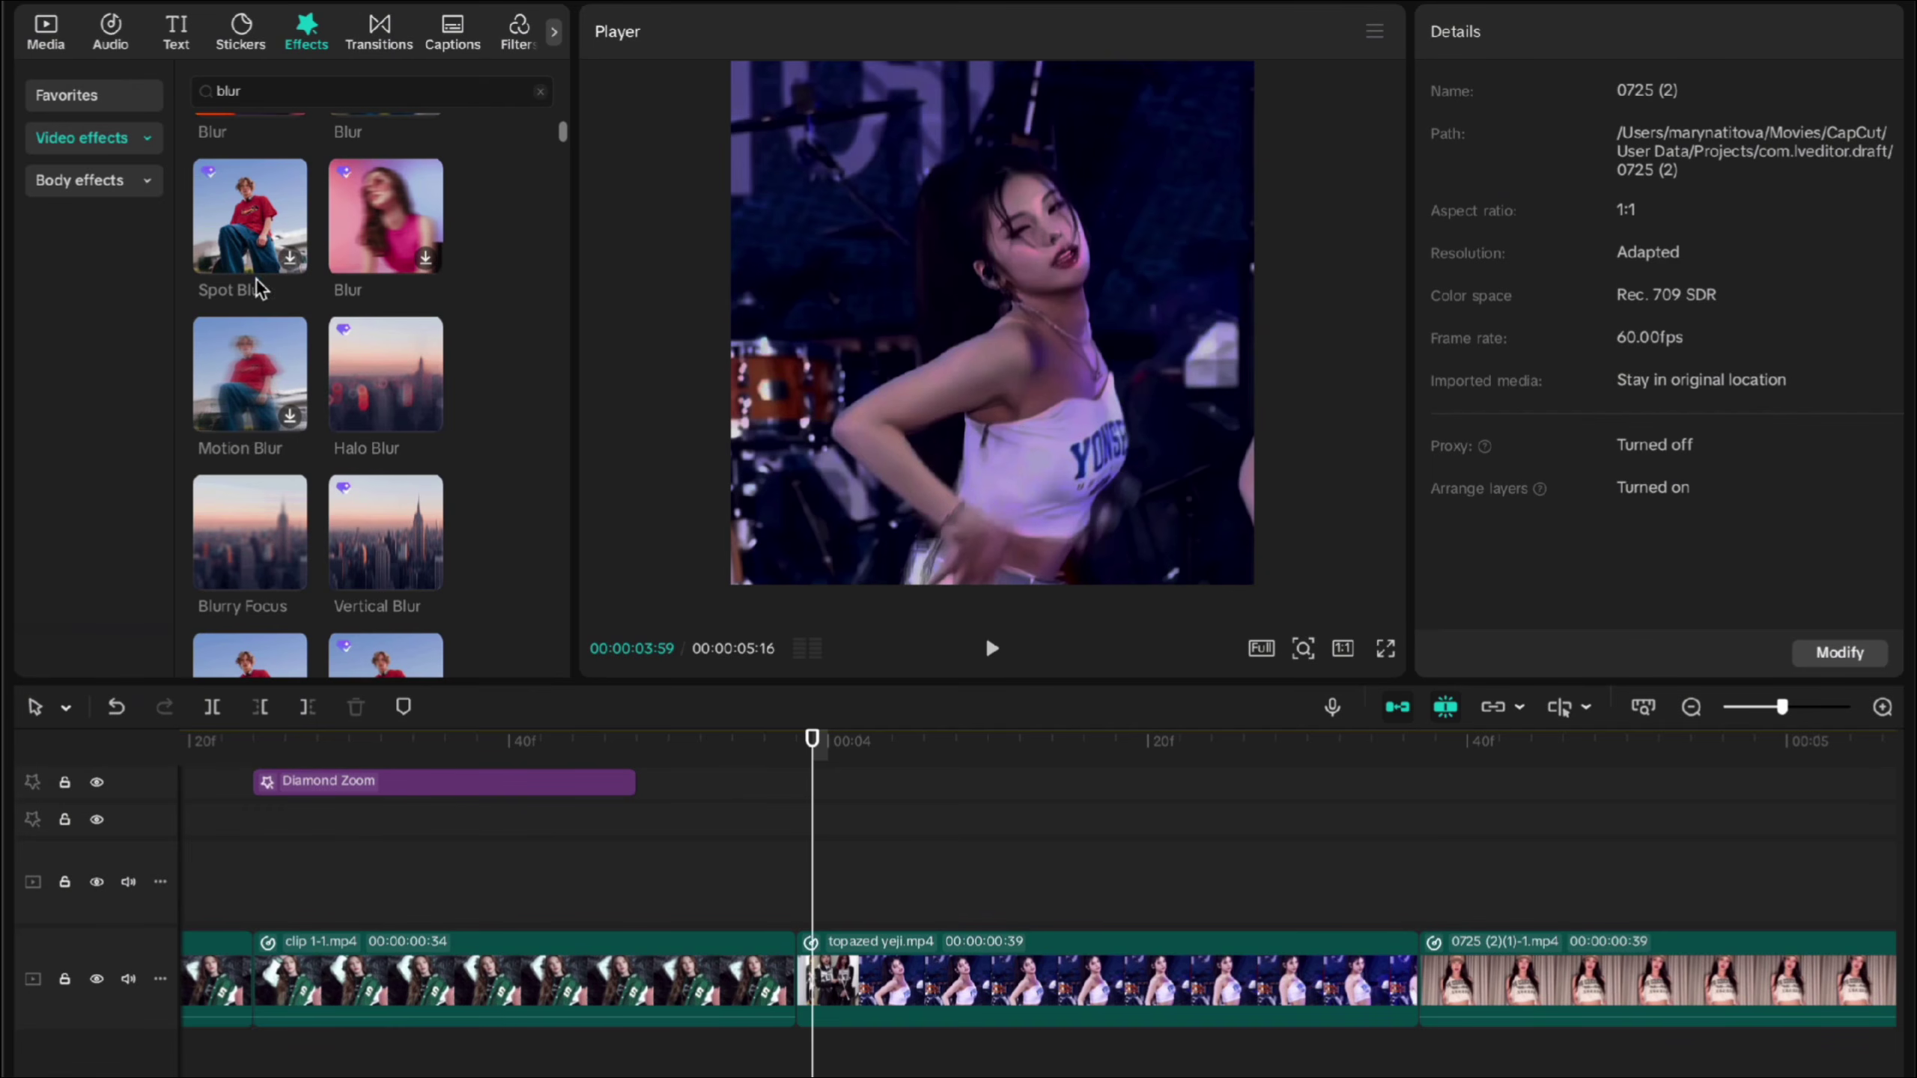
pyautogui.scroll(1, 391, 397)
pyautogui.scroll(-5, 373, 455)
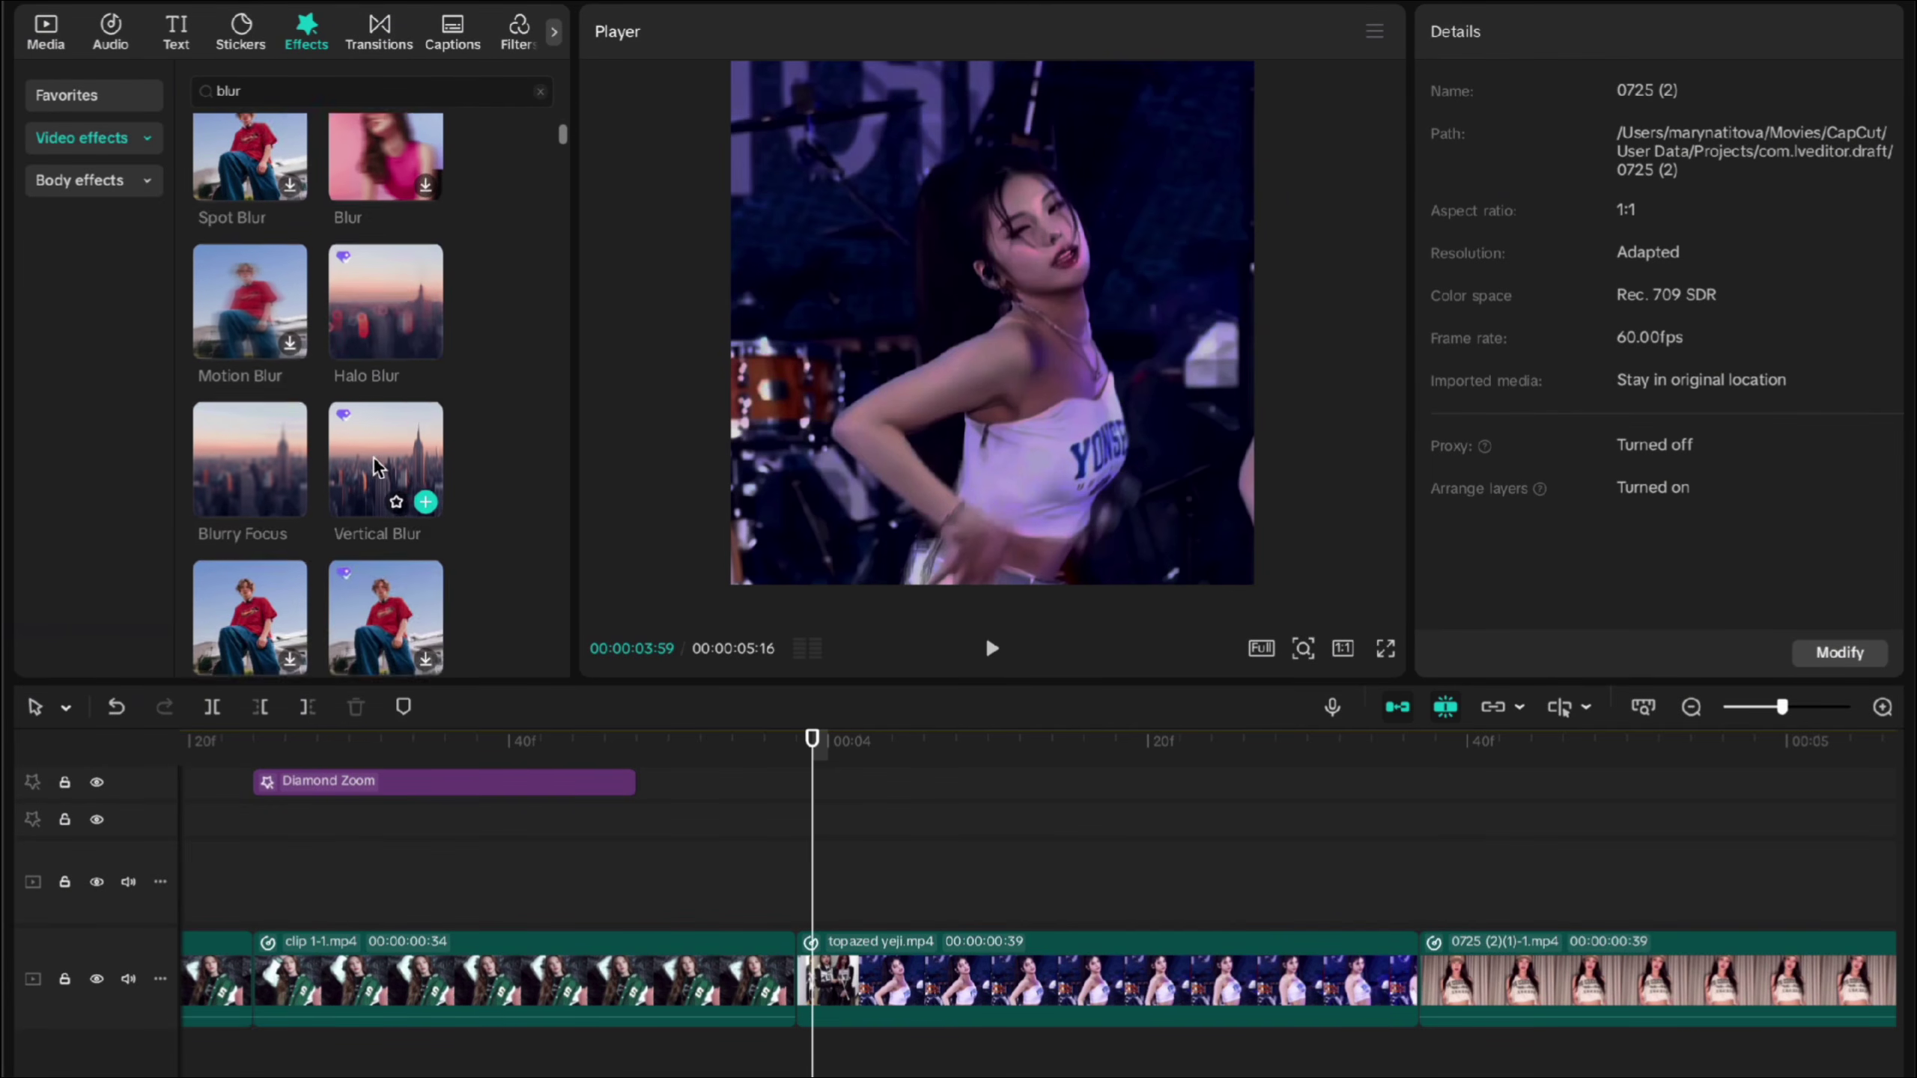
pyautogui.scroll(3, 375, 462)
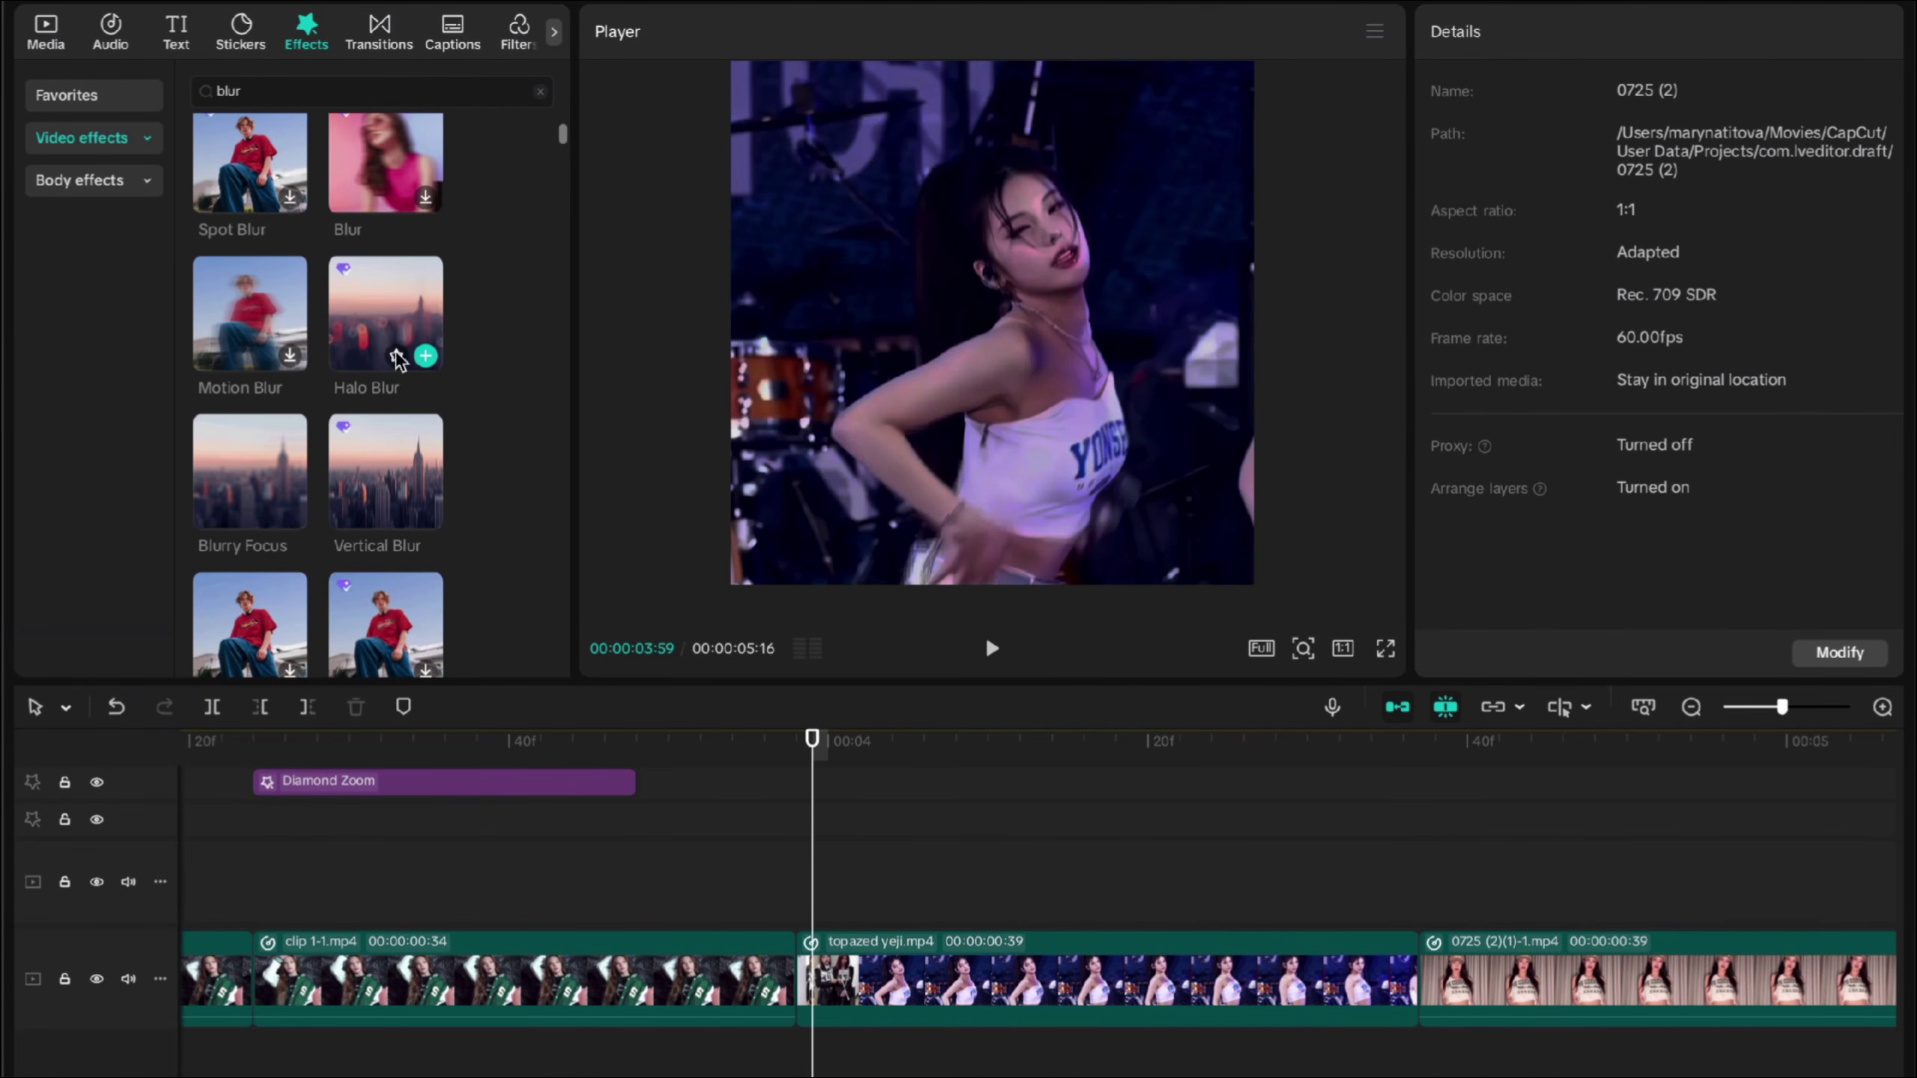
pyautogui.moveTo(380, 319); pyautogui.dragTo(794, 823)
pyautogui.moveTo(812, 738)
pyautogui.mouseDown()
pyautogui.moveTo(1312, 710)
pyautogui.moveTo(966, 725)
pyautogui.moveTo(825, 713)
pyautogui.moveTo(1125, 713)
pyautogui.moveTo(808, 705)
pyautogui.mouseUp()
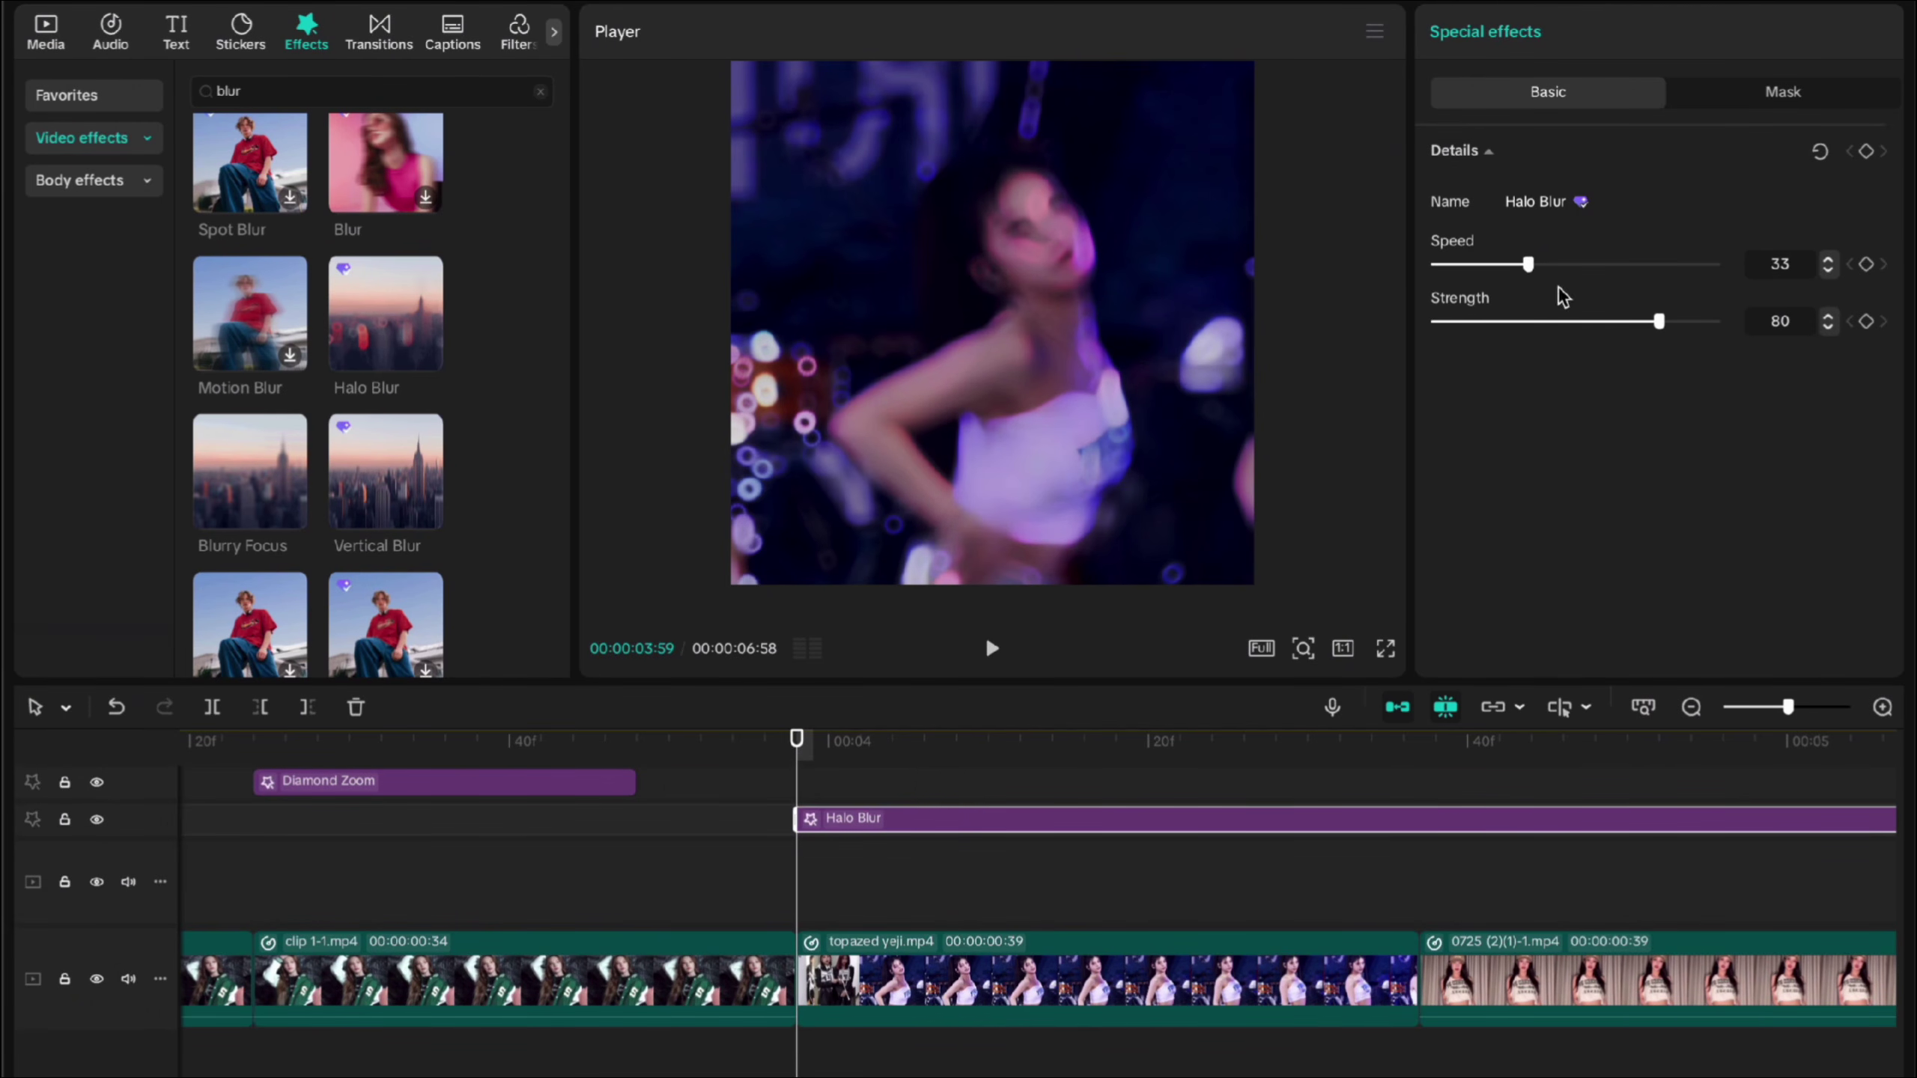
# Step: Set the Halo Blur effect's Speed to 0 and its Strength to 15
pyautogui.moveTo(1485, 266); pyautogui.dragTo(1628, 326)
pyautogui.click(1544, 268)
pyautogui.moveTo(1544, 264); pyautogui.dragTo(1432, 268)
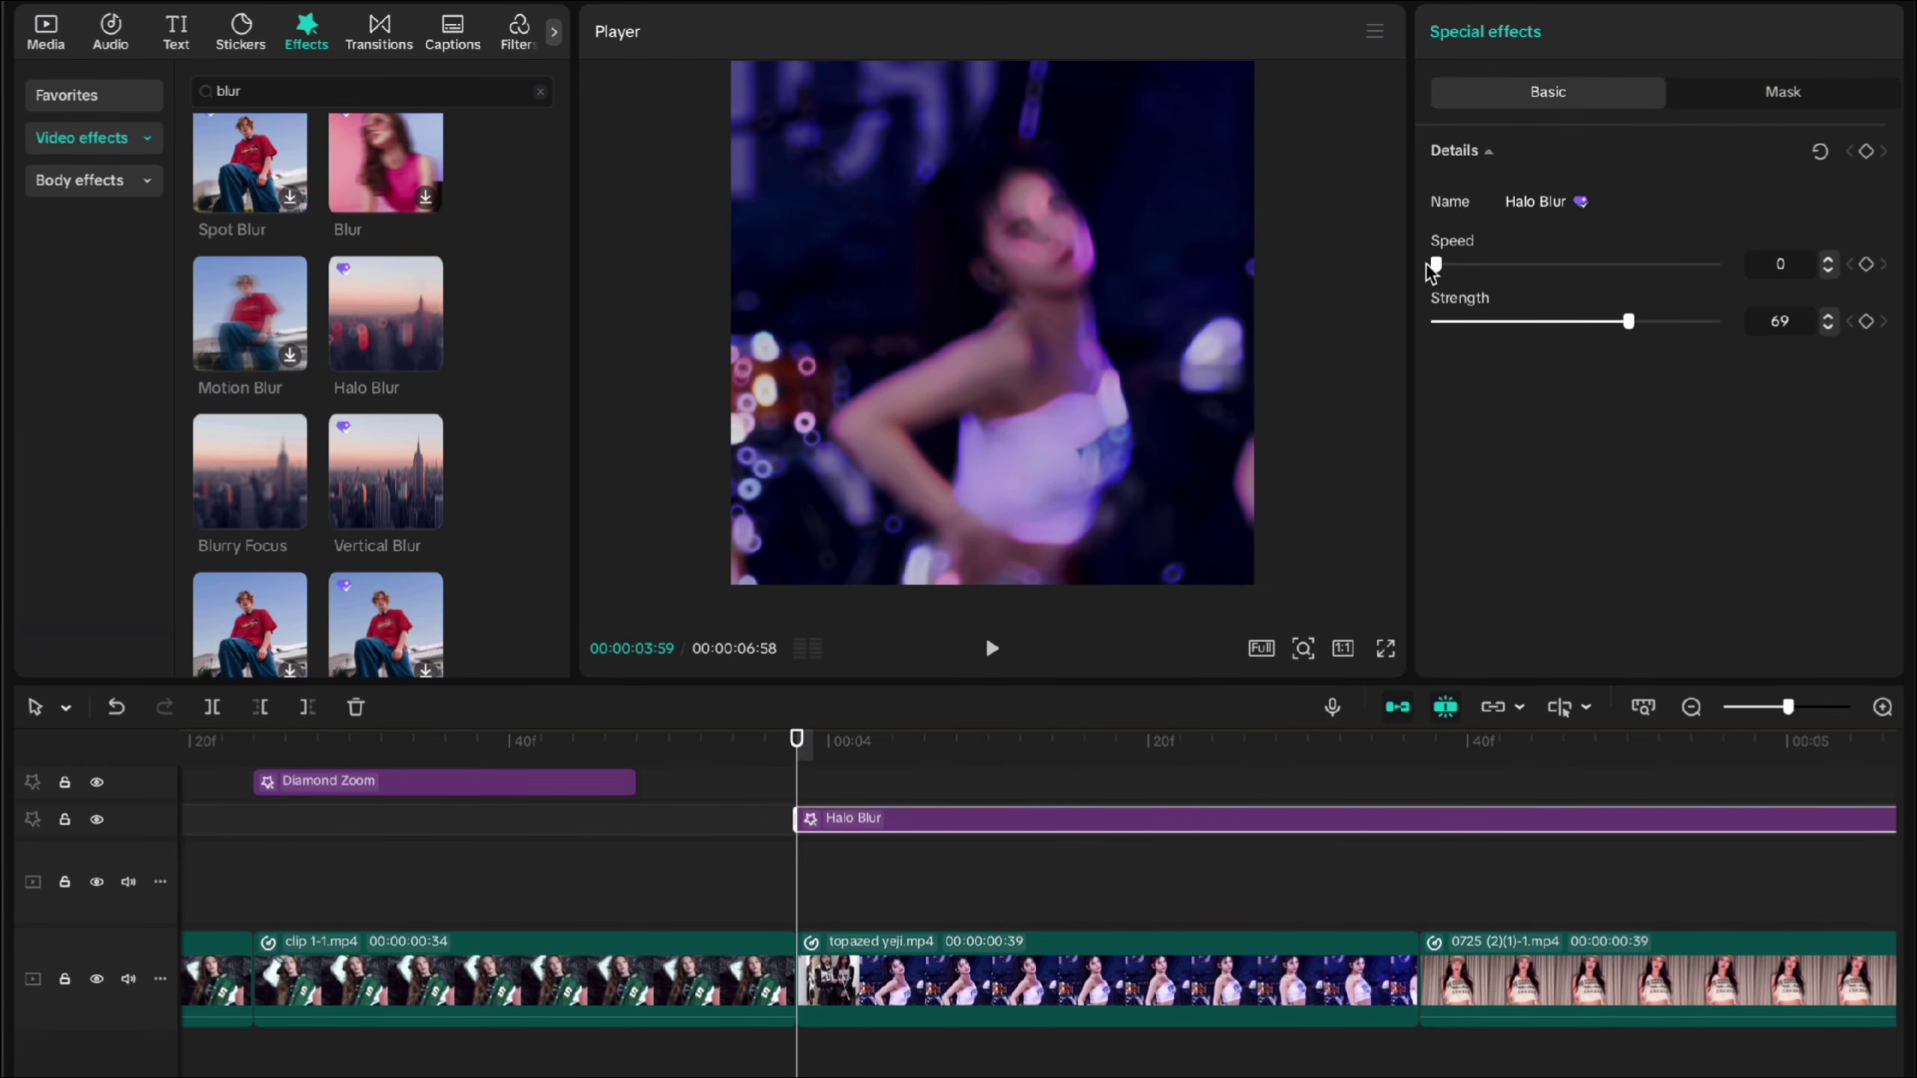
pyautogui.moveTo(1590, 326); pyautogui.dragTo(1832, 321)
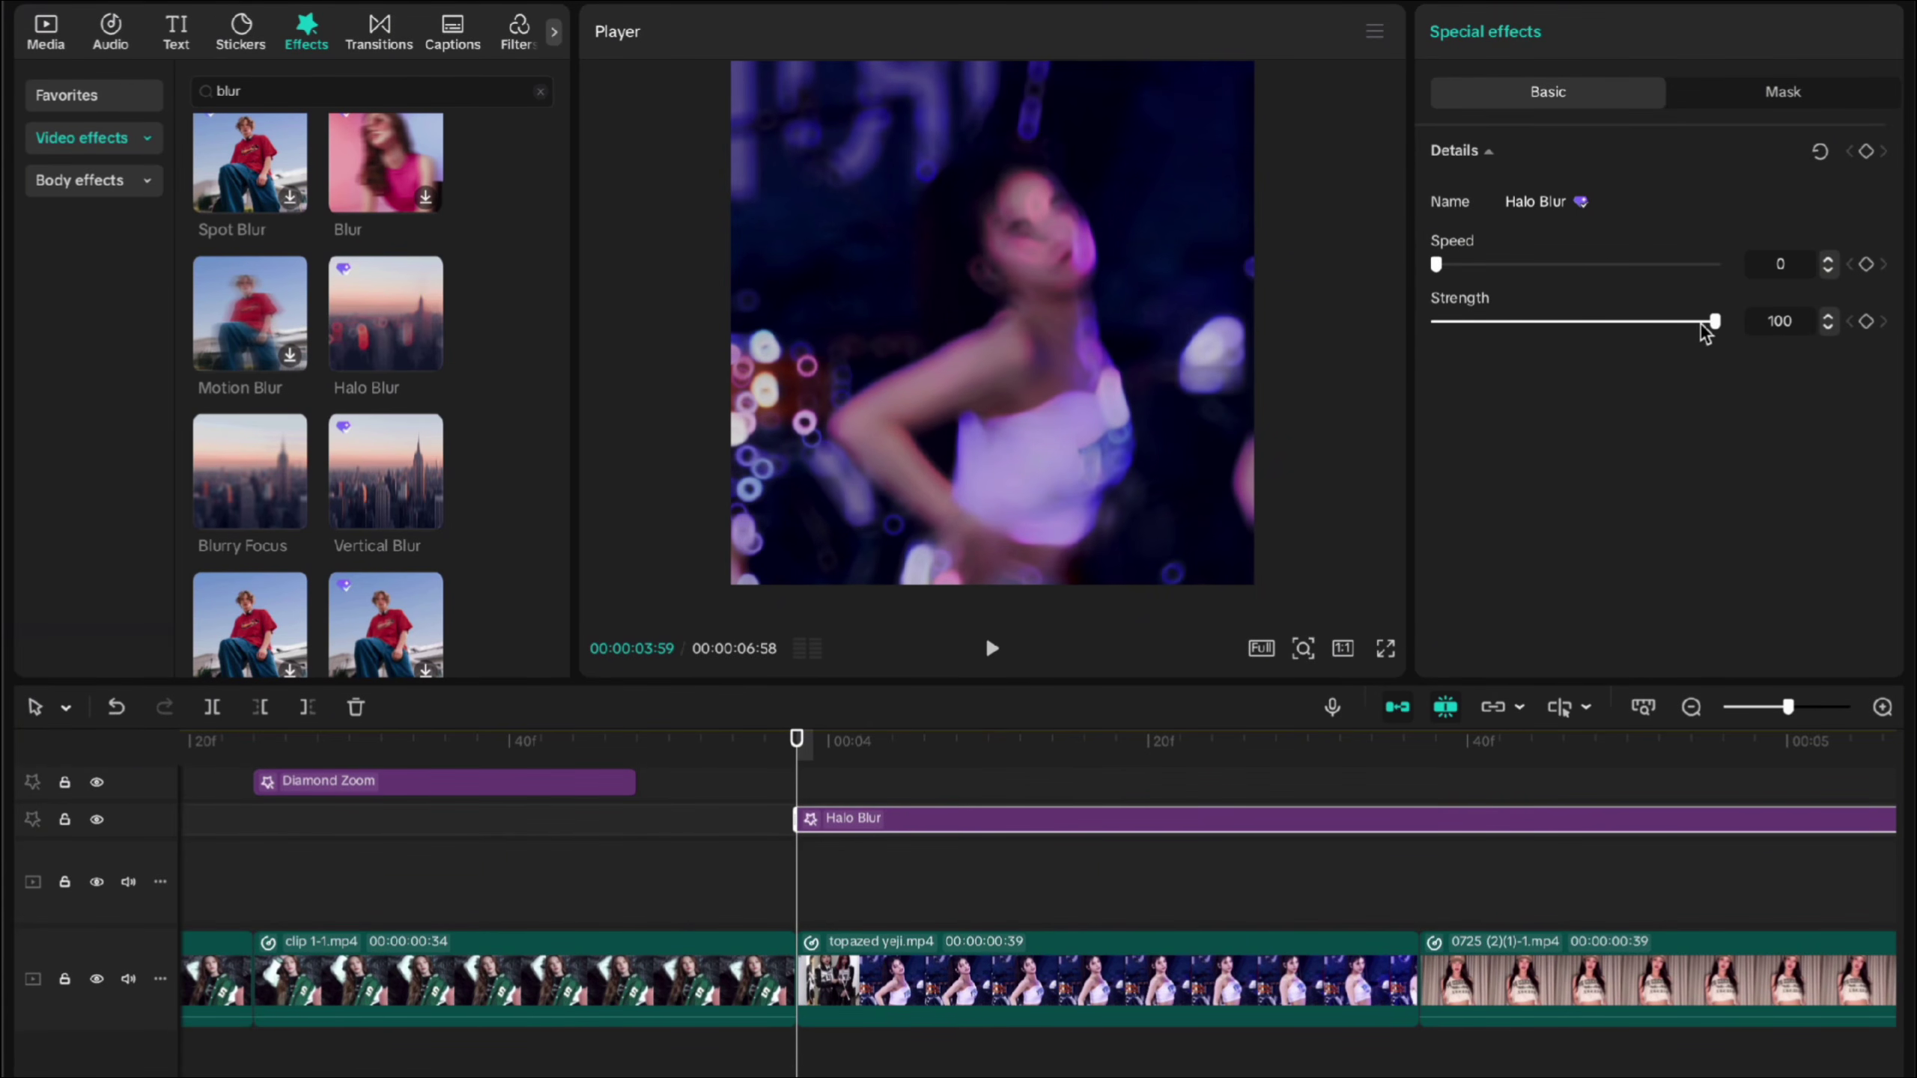
pyautogui.moveTo(1690, 328); pyautogui.dragTo(1513, 336)
pyautogui.moveTo(1509, 324); pyautogui.dragTo(1492, 321)
pyautogui.click(1791, 318)
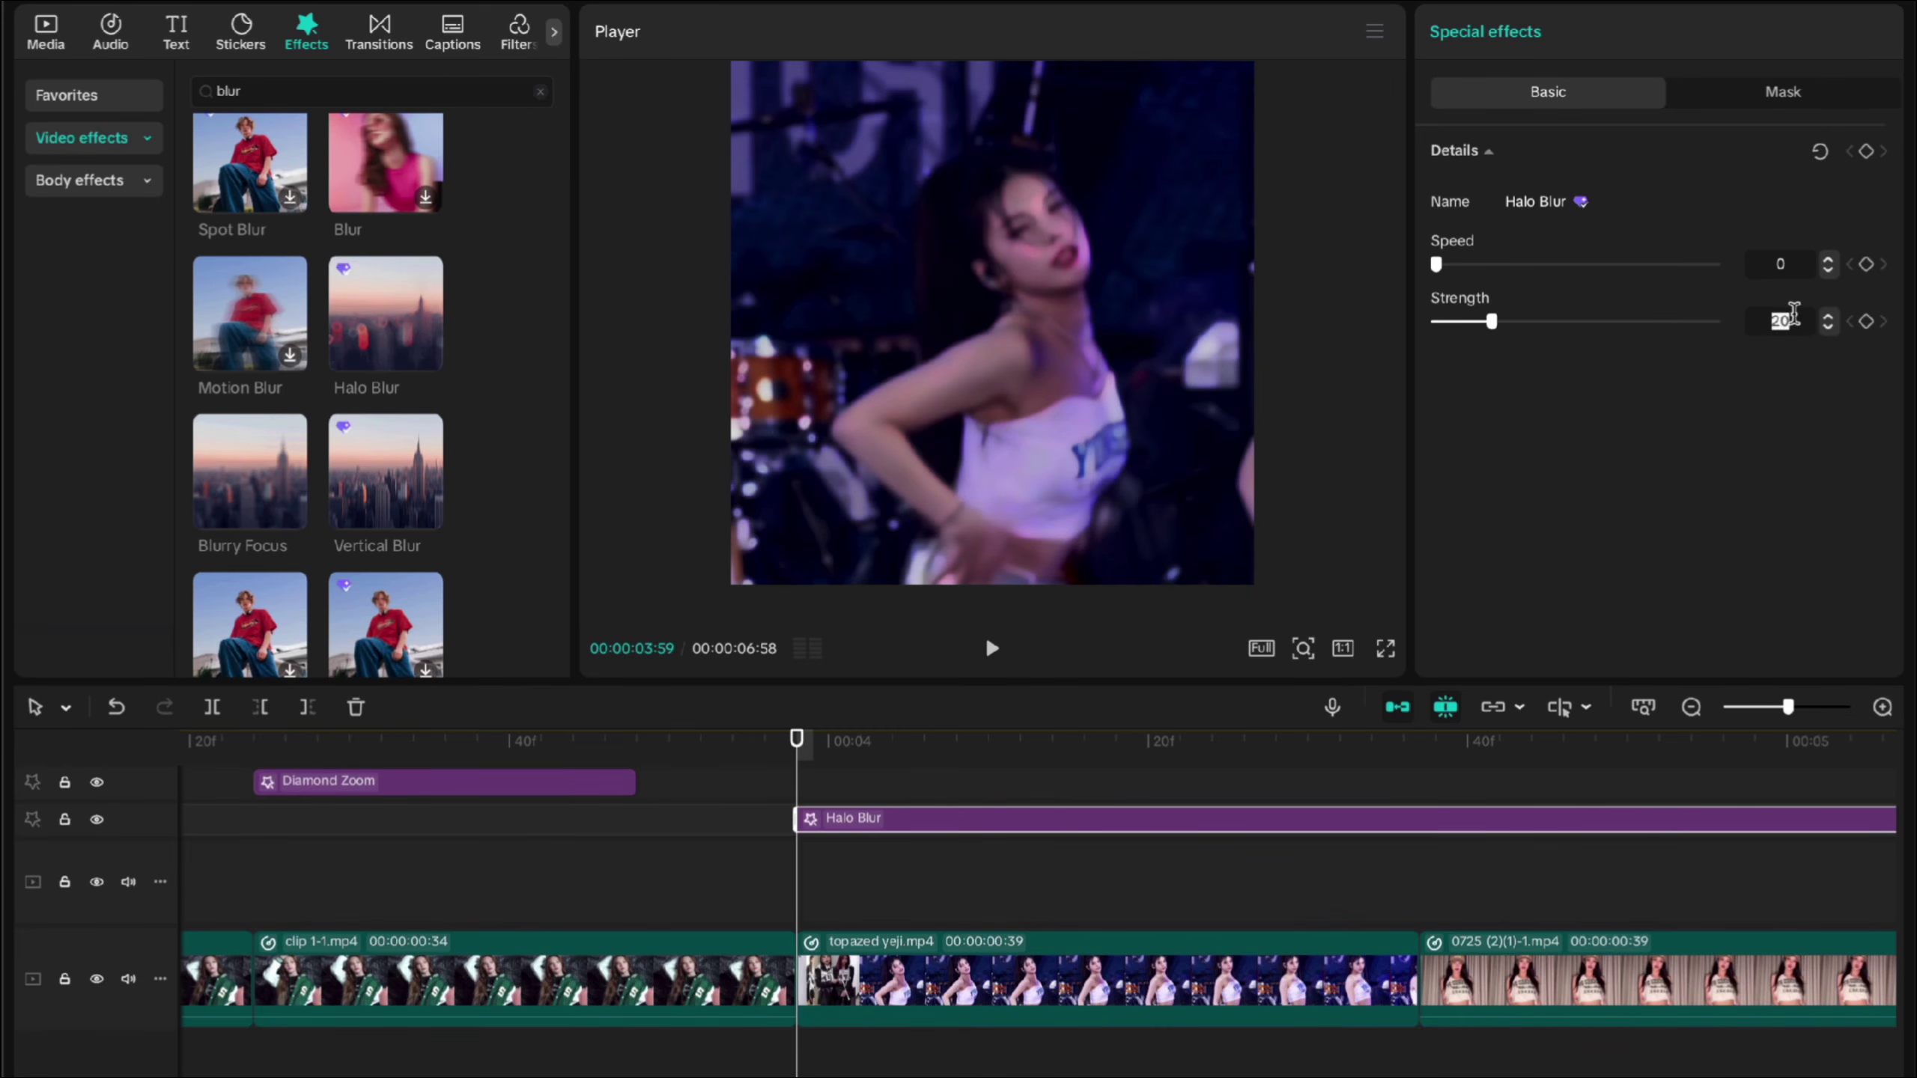
pyautogui.write('15')
pyautogui.press('Return')
pyautogui.click(1793, 315)
pyautogui.click(847, 908)
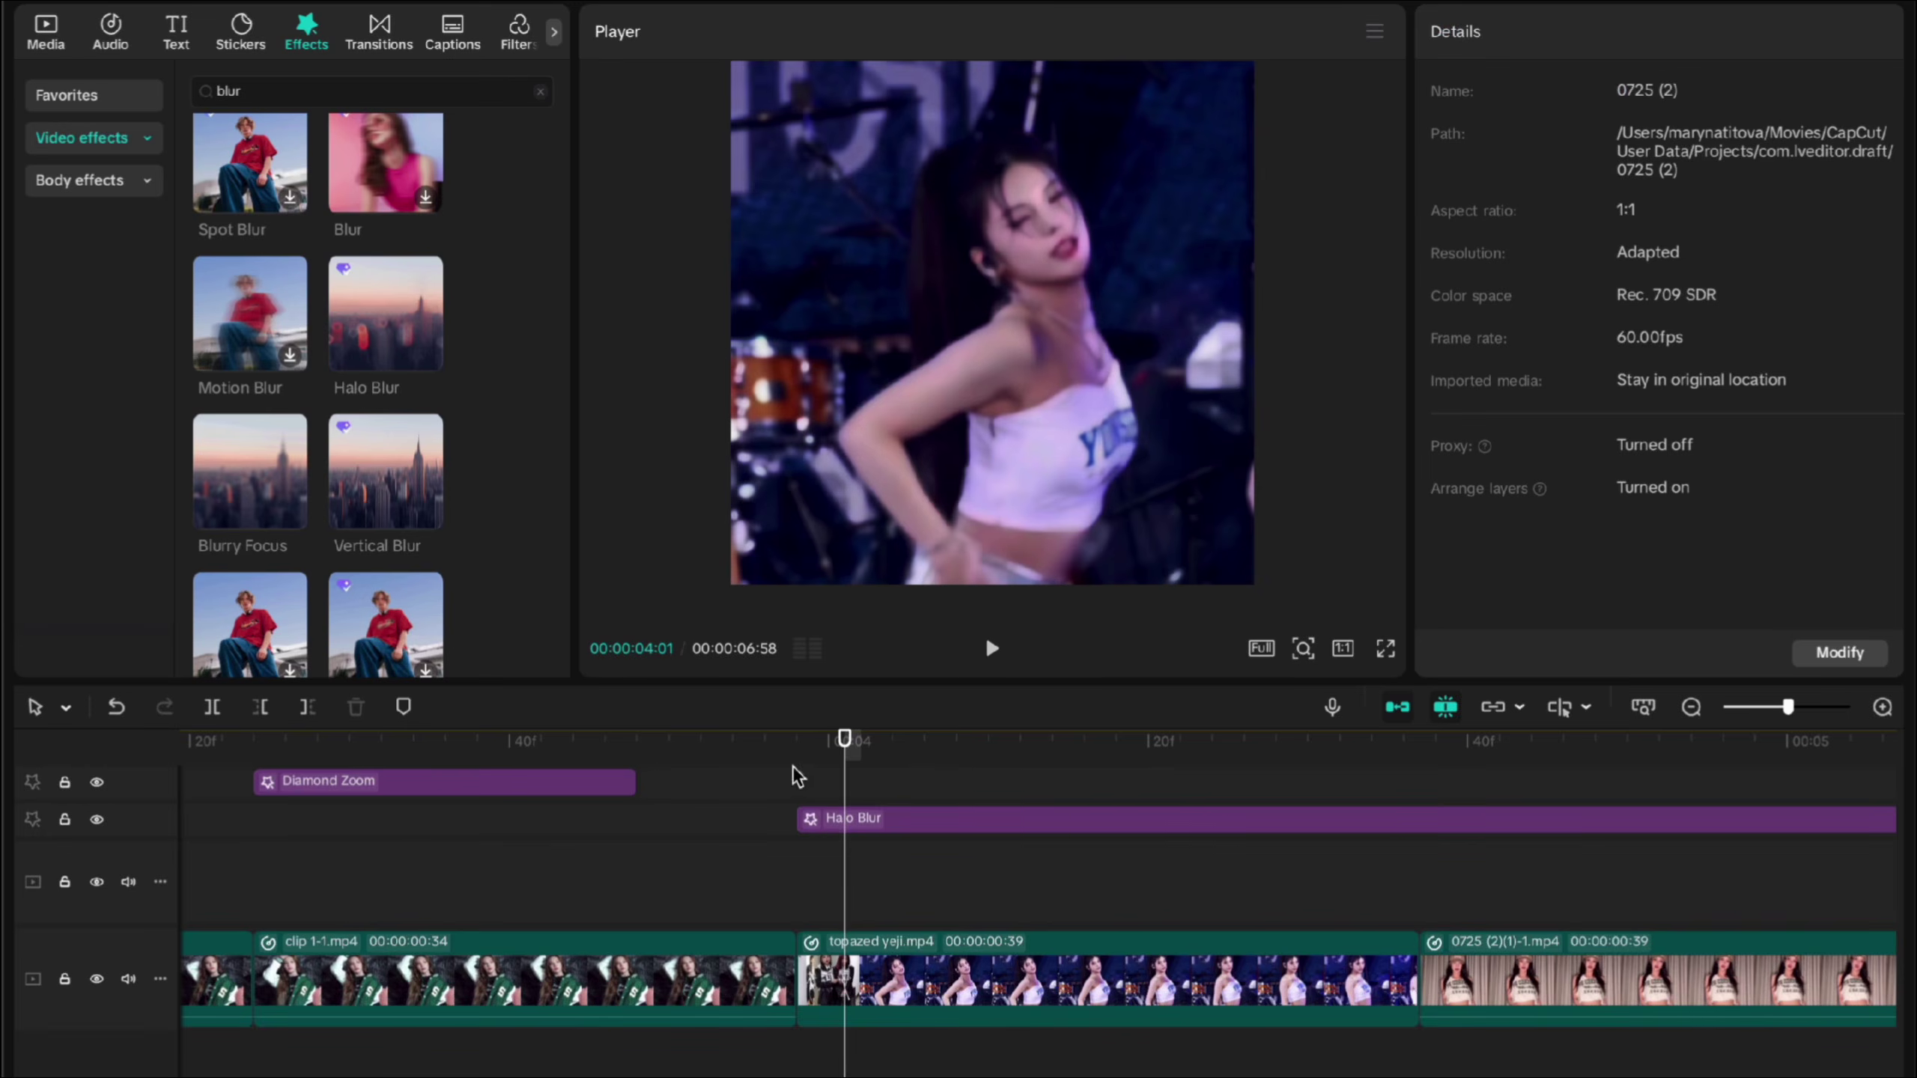
# Step: Keyframe the Halo Blur's Strength at 15 at the start of the topazed yeji.mp4 clip and at 0 at 00:00:04:10
pyautogui.click(798, 780)
pyautogui.click(828, 850)
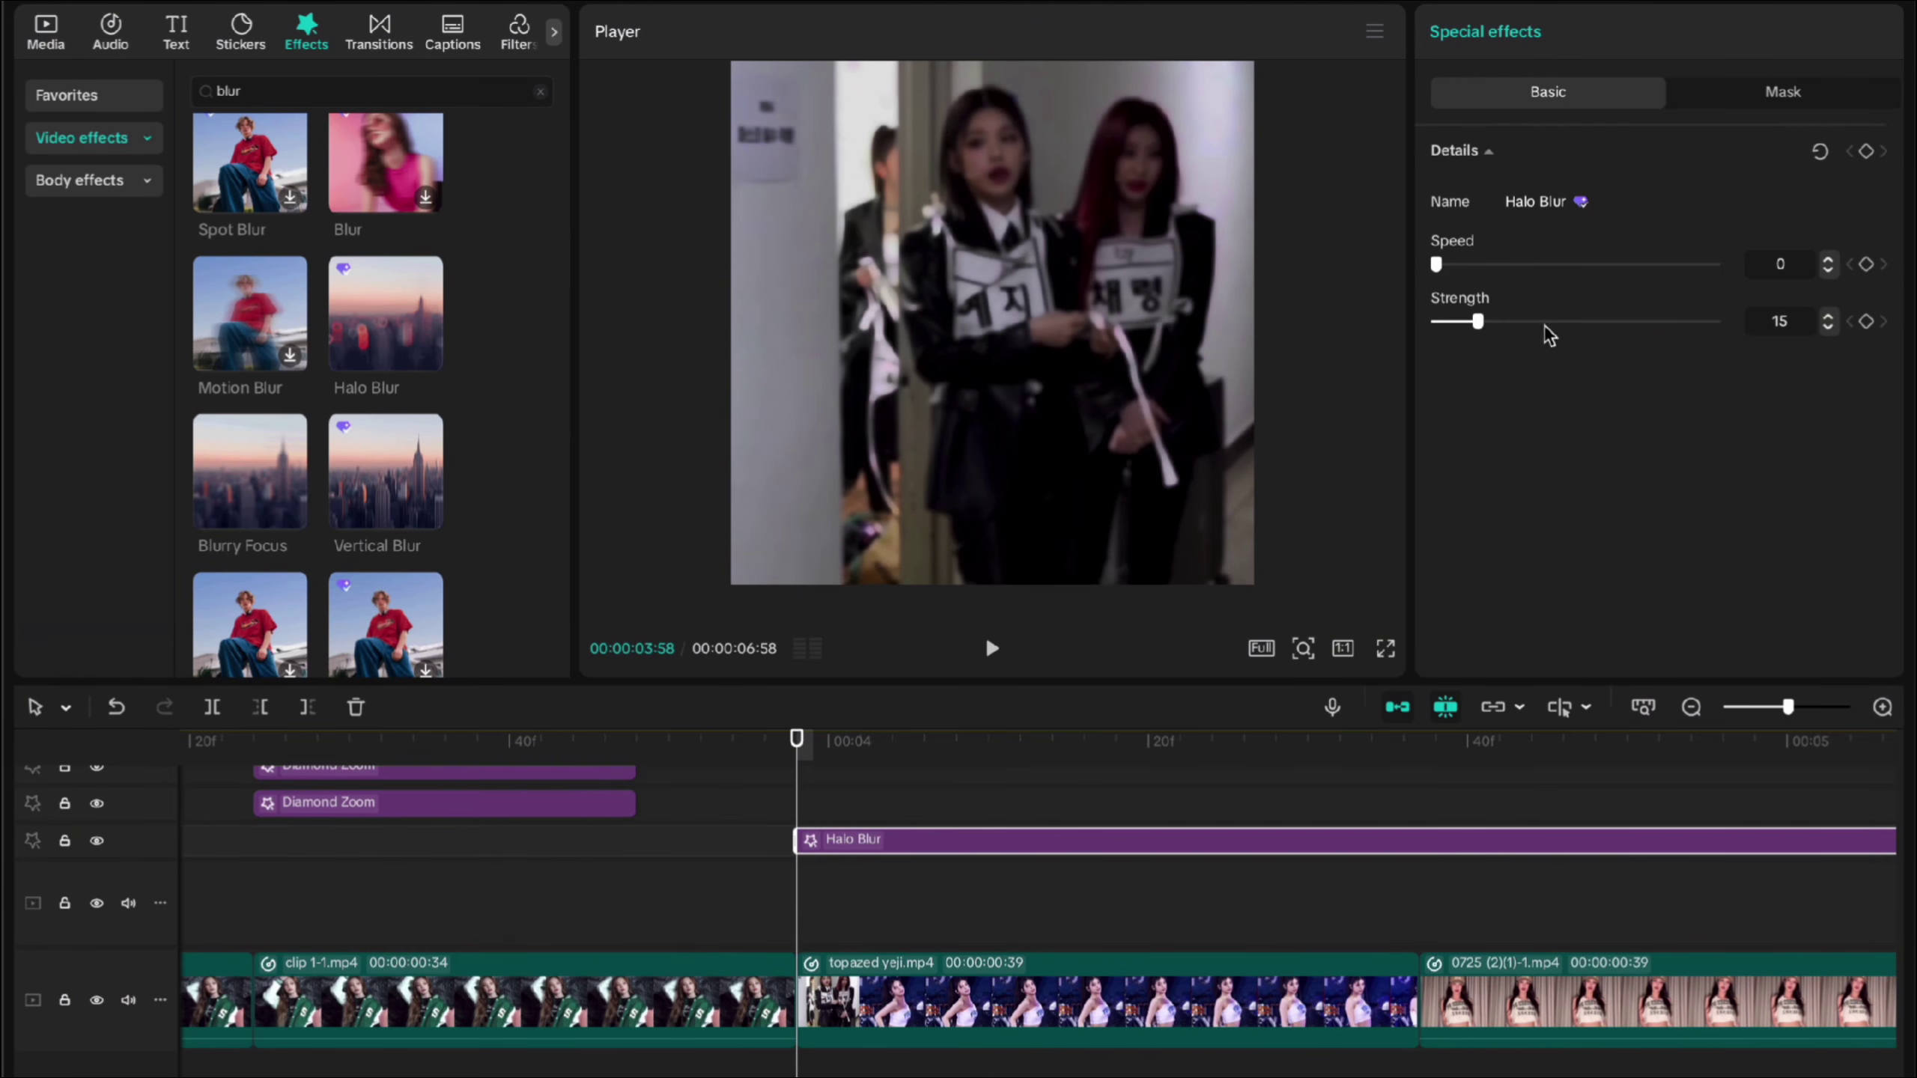
pyautogui.click(1866, 322)
pyautogui.moveTo(799, 753); pyautogui.dragTo(990, 778)
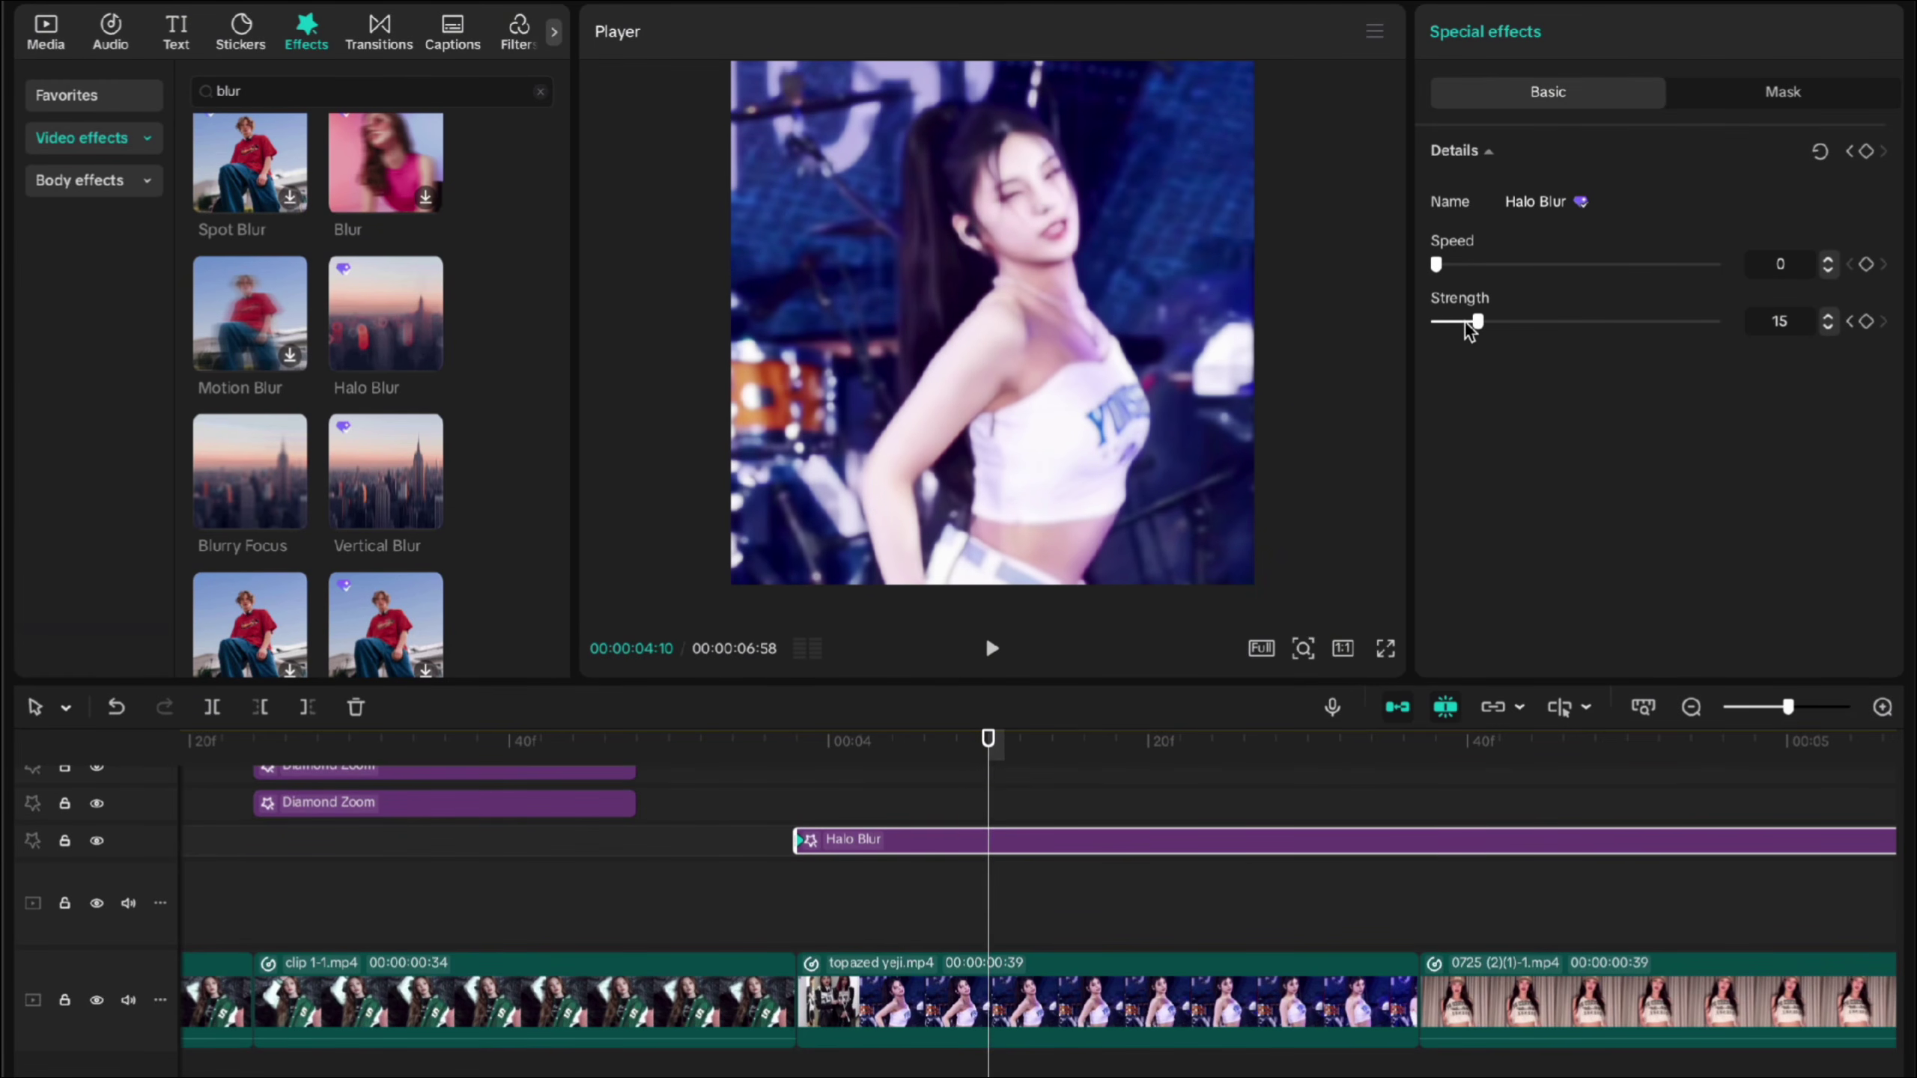
pyautogui.moveTo(1464, 322); pyautogui.dragTo(1345, 325)
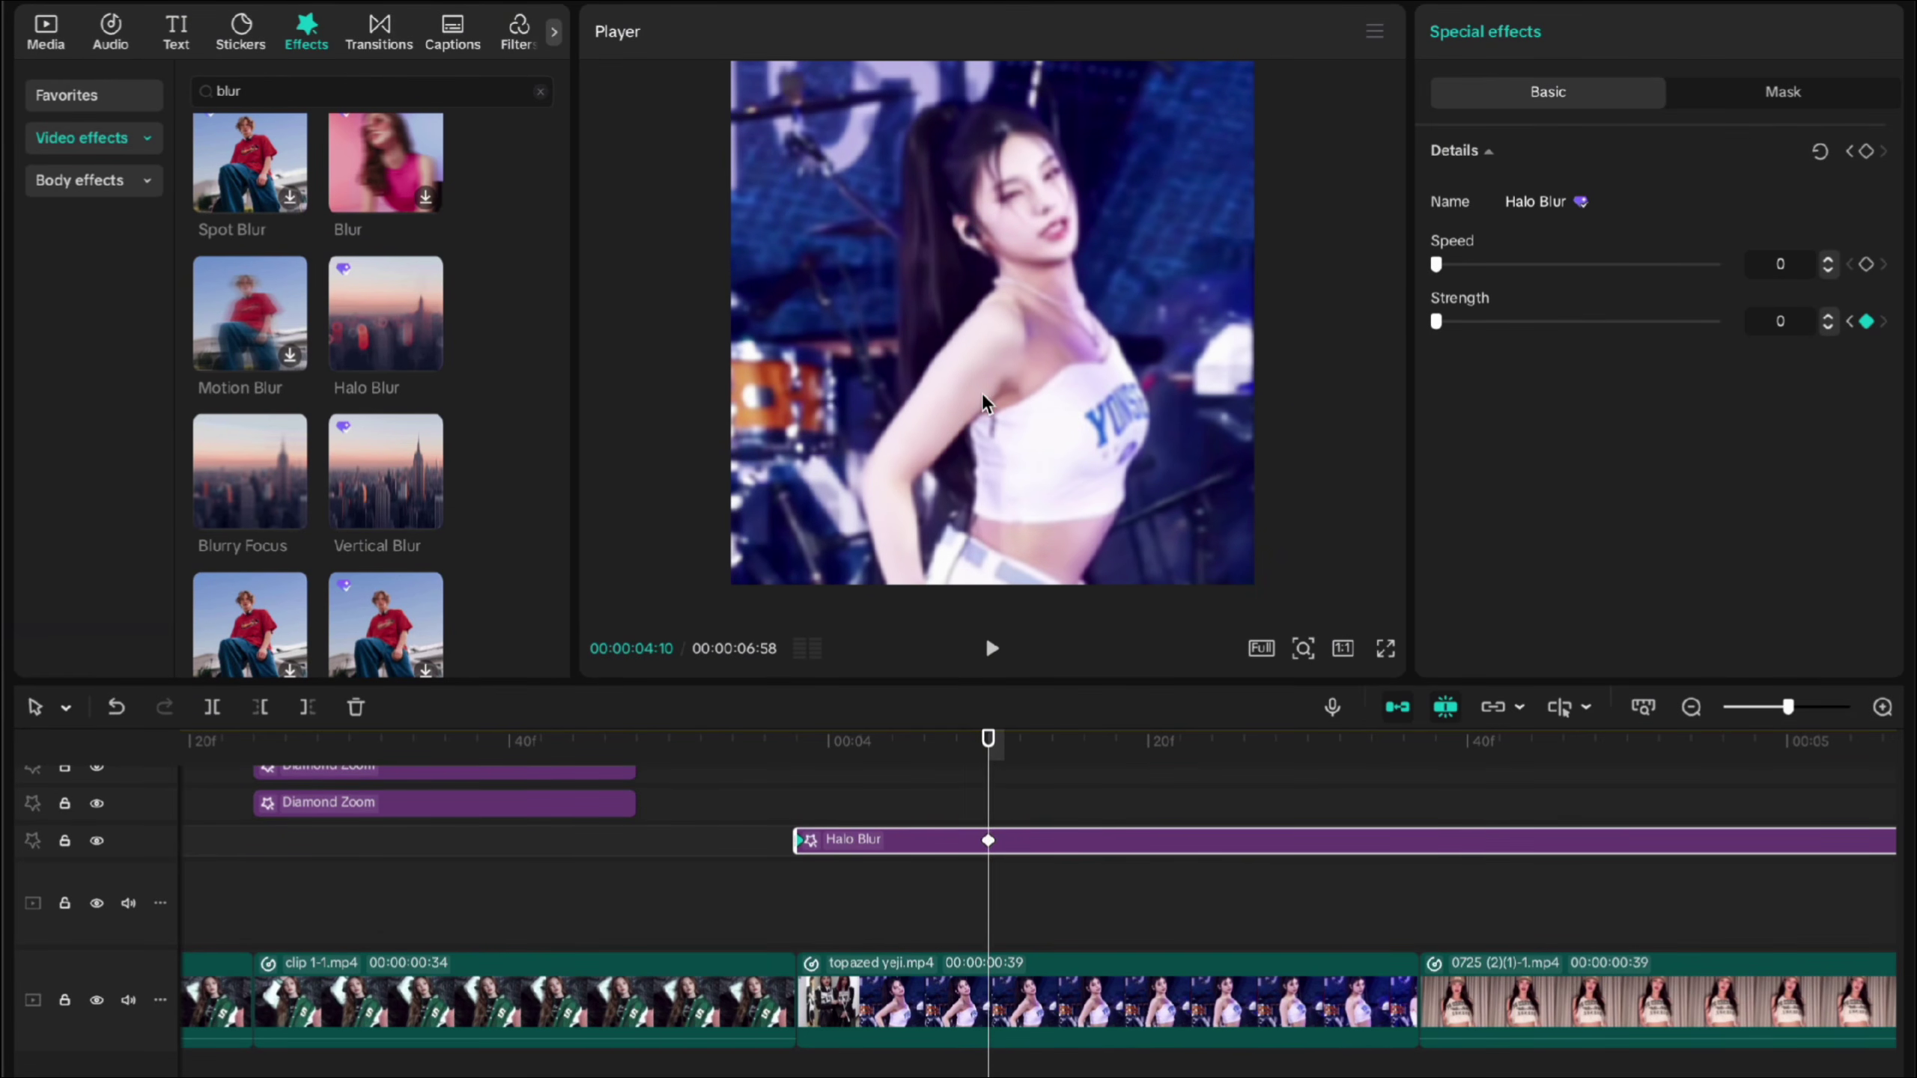
pyautogui.keyDown('ctrl'); pyautogui.scroll(1, 983, 830); pyautogui.keyUp('ctrl')
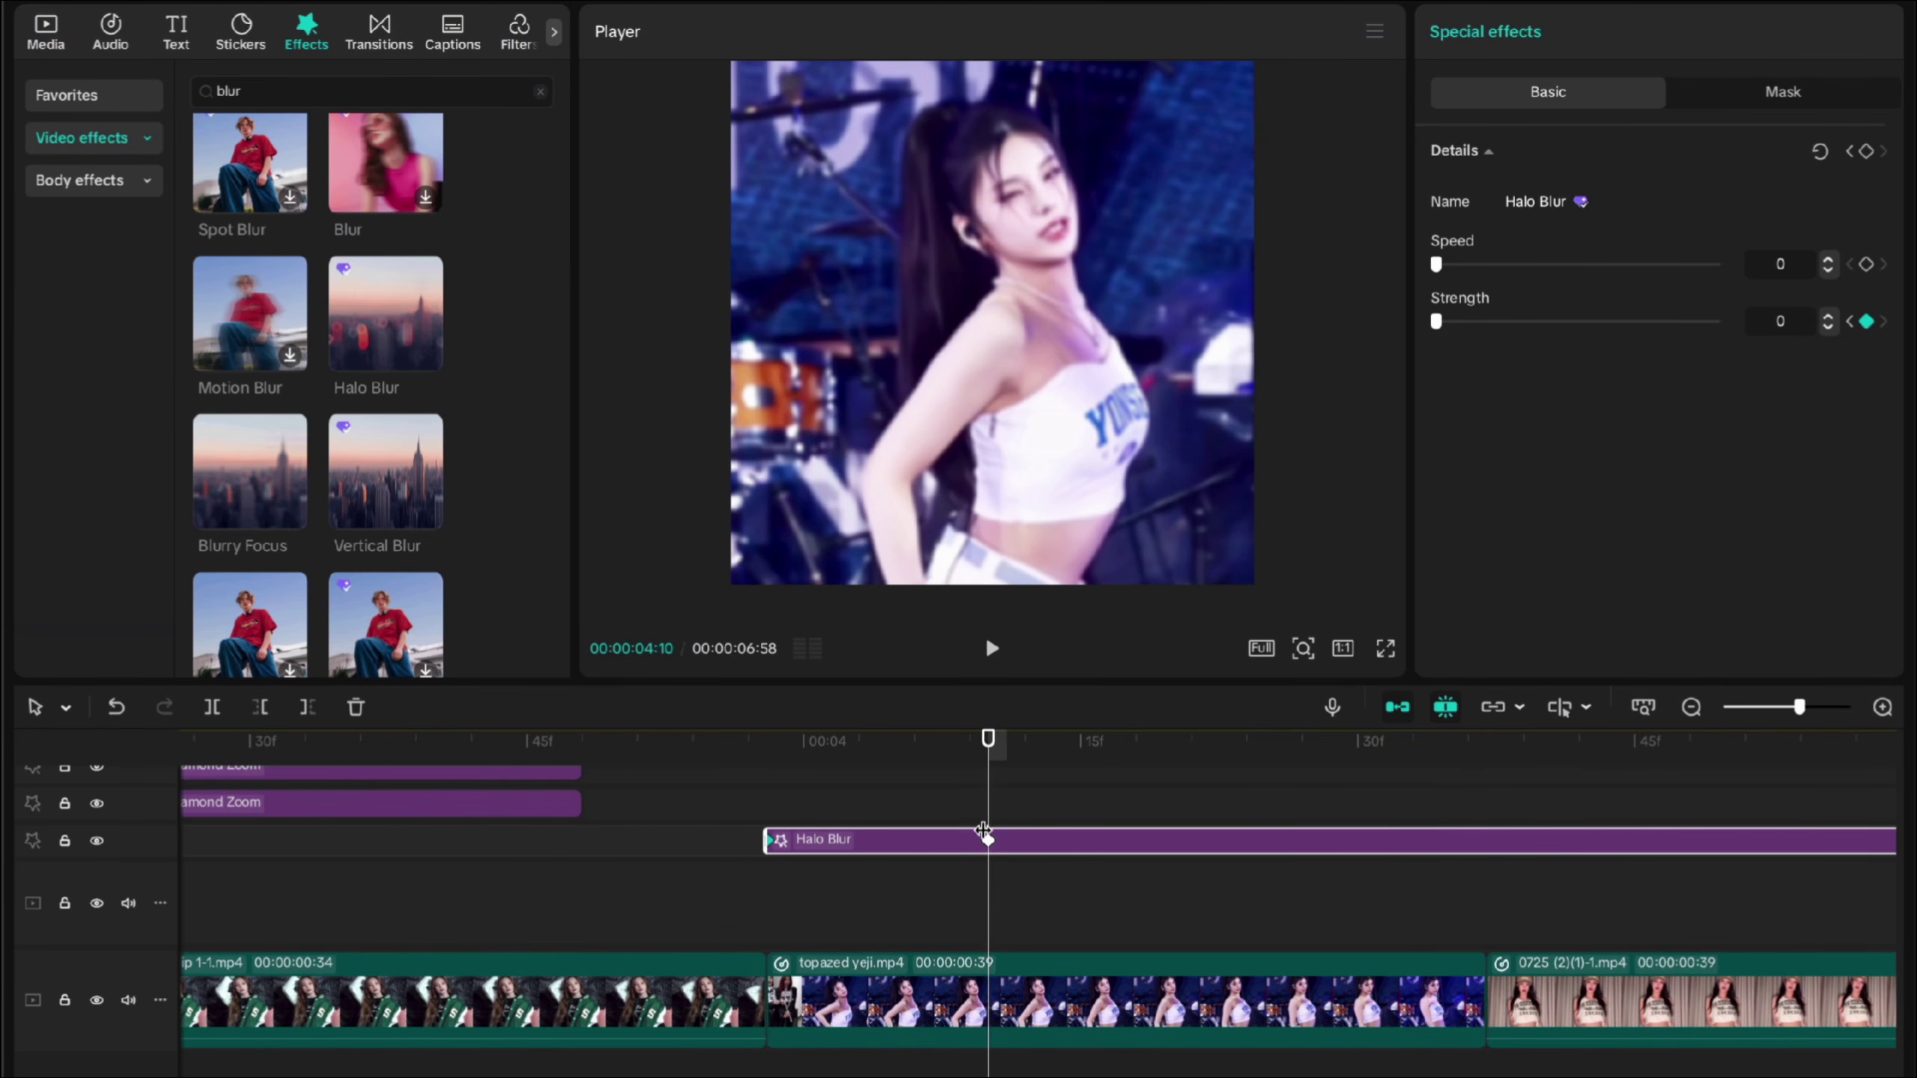
# Step: Delete the part of the Halo Blur effect after 00:00:04:10, with its Strength 0 keyframe placed at 00:00:04:09
pyautogui.moveTo(996, 762); pyautogui.dragTo(970, 838)
pyautogui.click(990, 821)
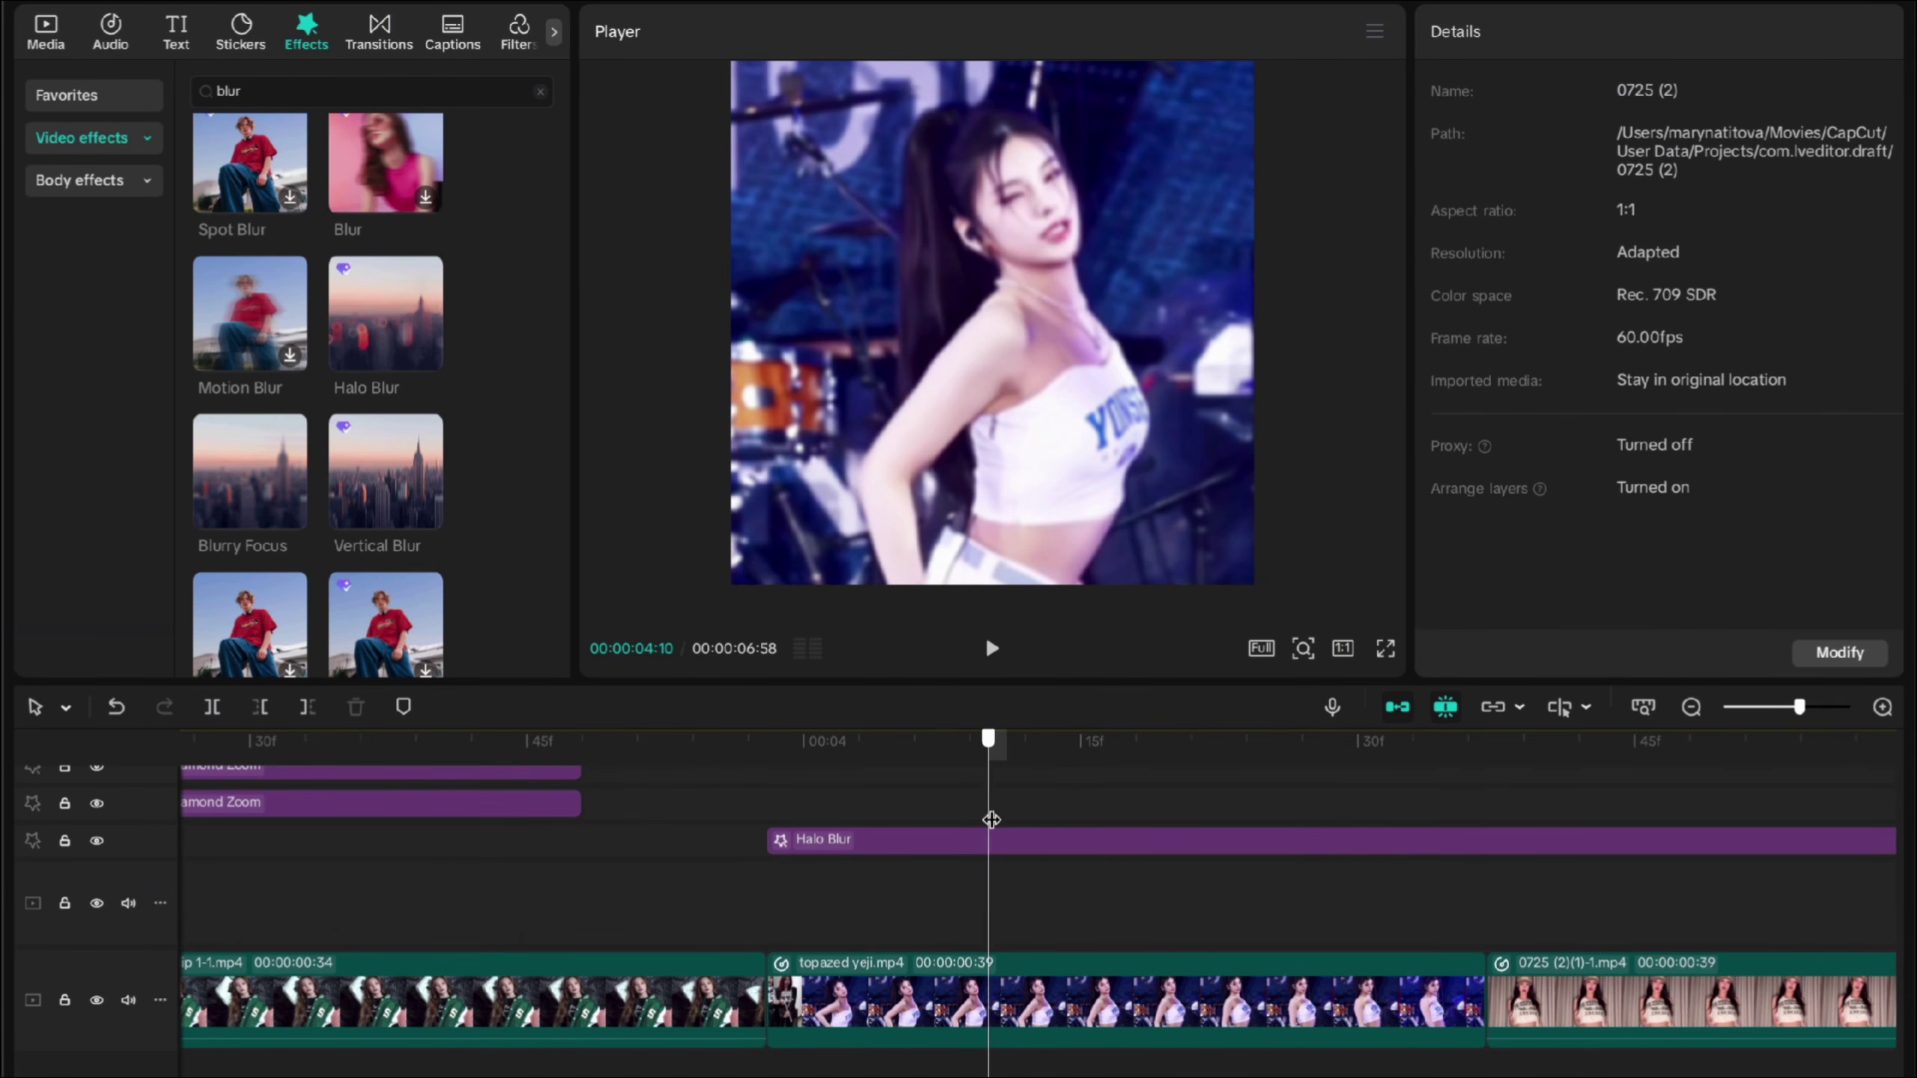
pyautogui.click(1015, 837)
pyautogui.press('super+b')
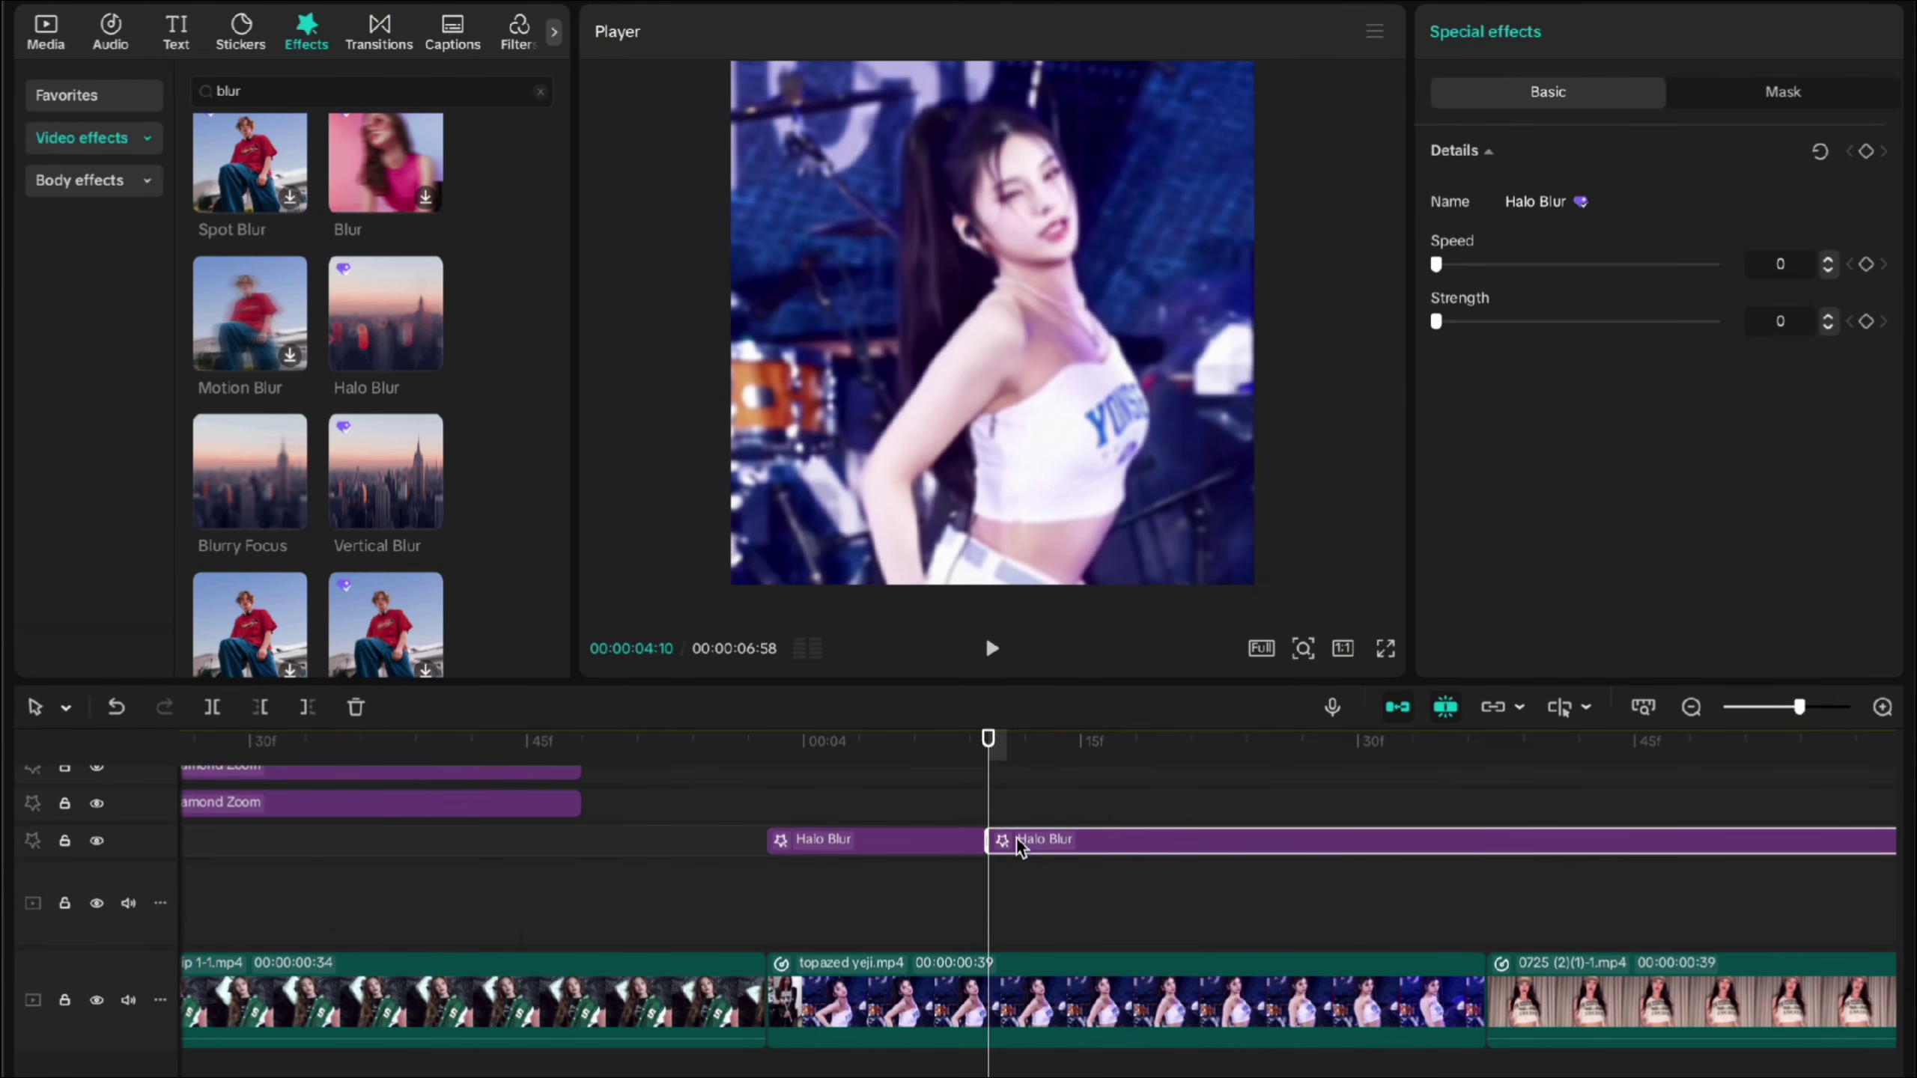
pyautogui.press('Delete')
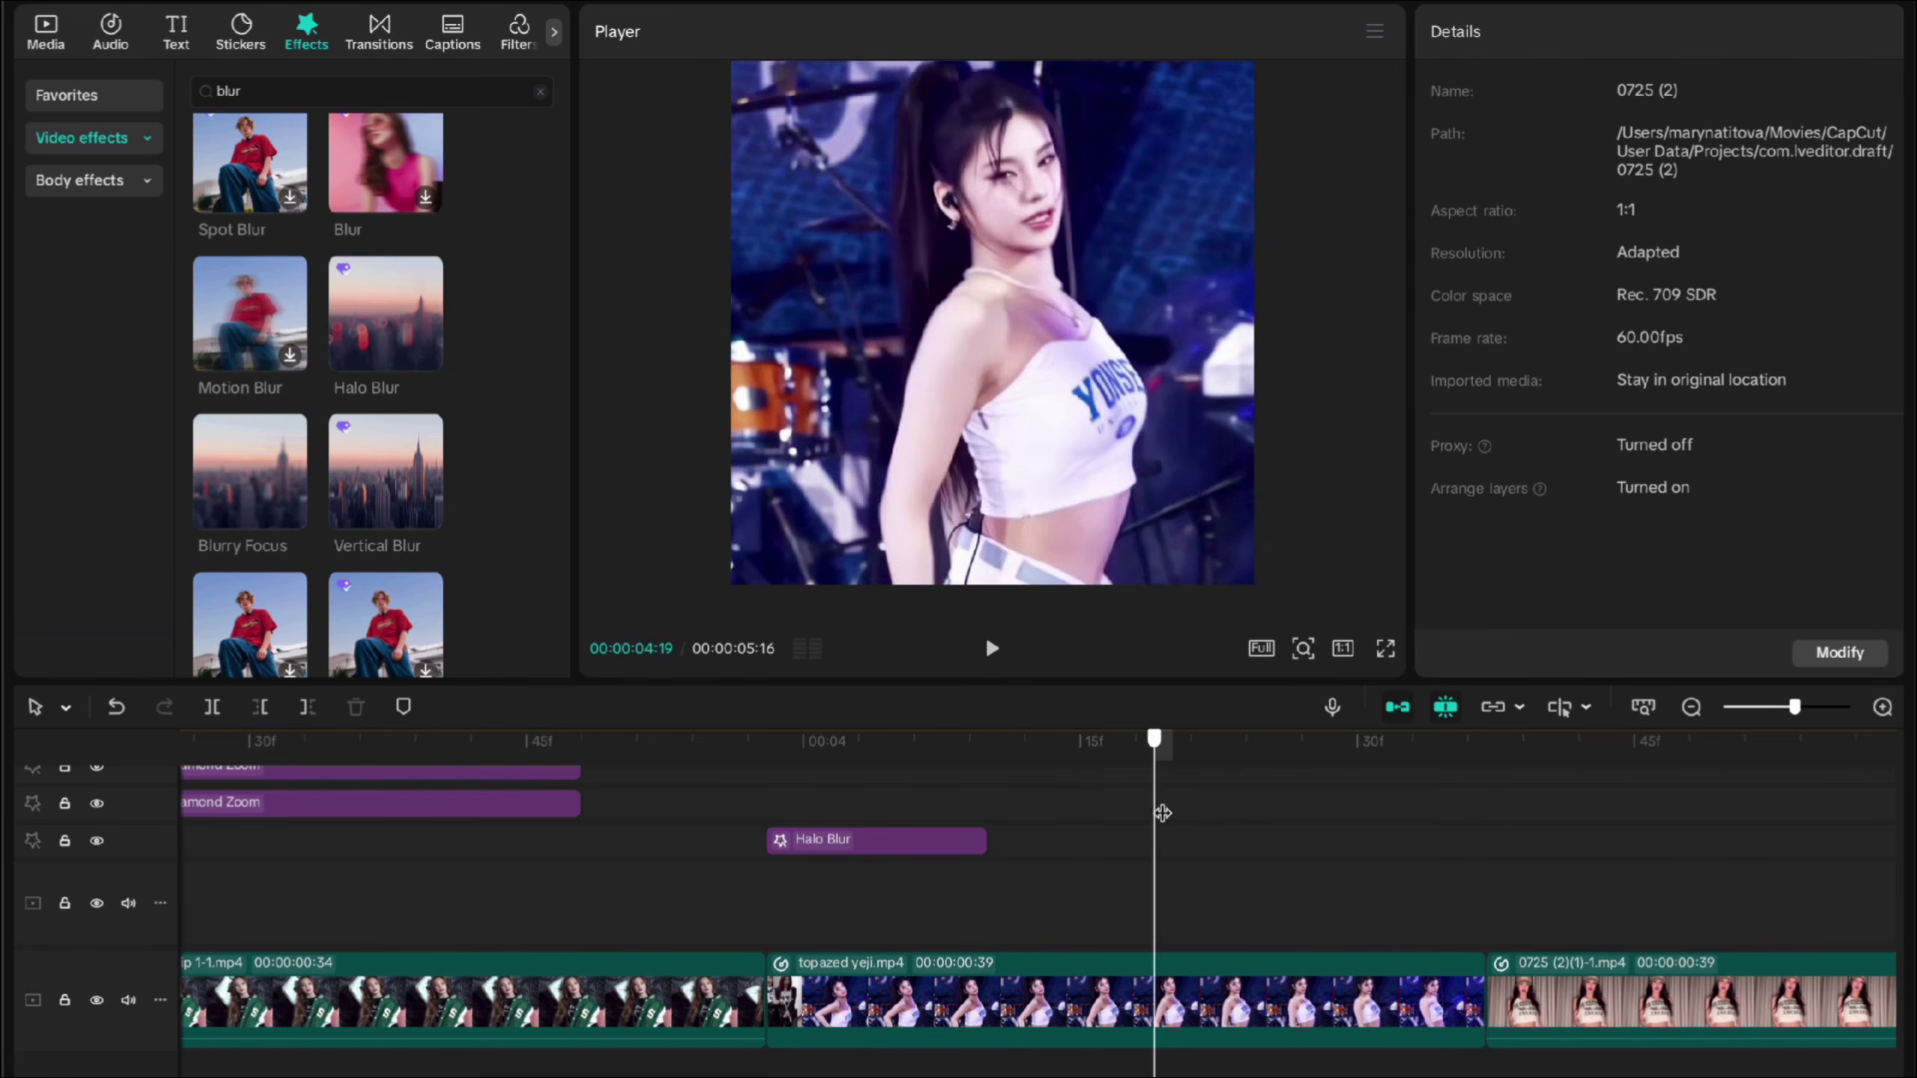
pyautogui.click(1005, 802)
pyautogui.click(972, 843)
pyautogui.click(970, 841)
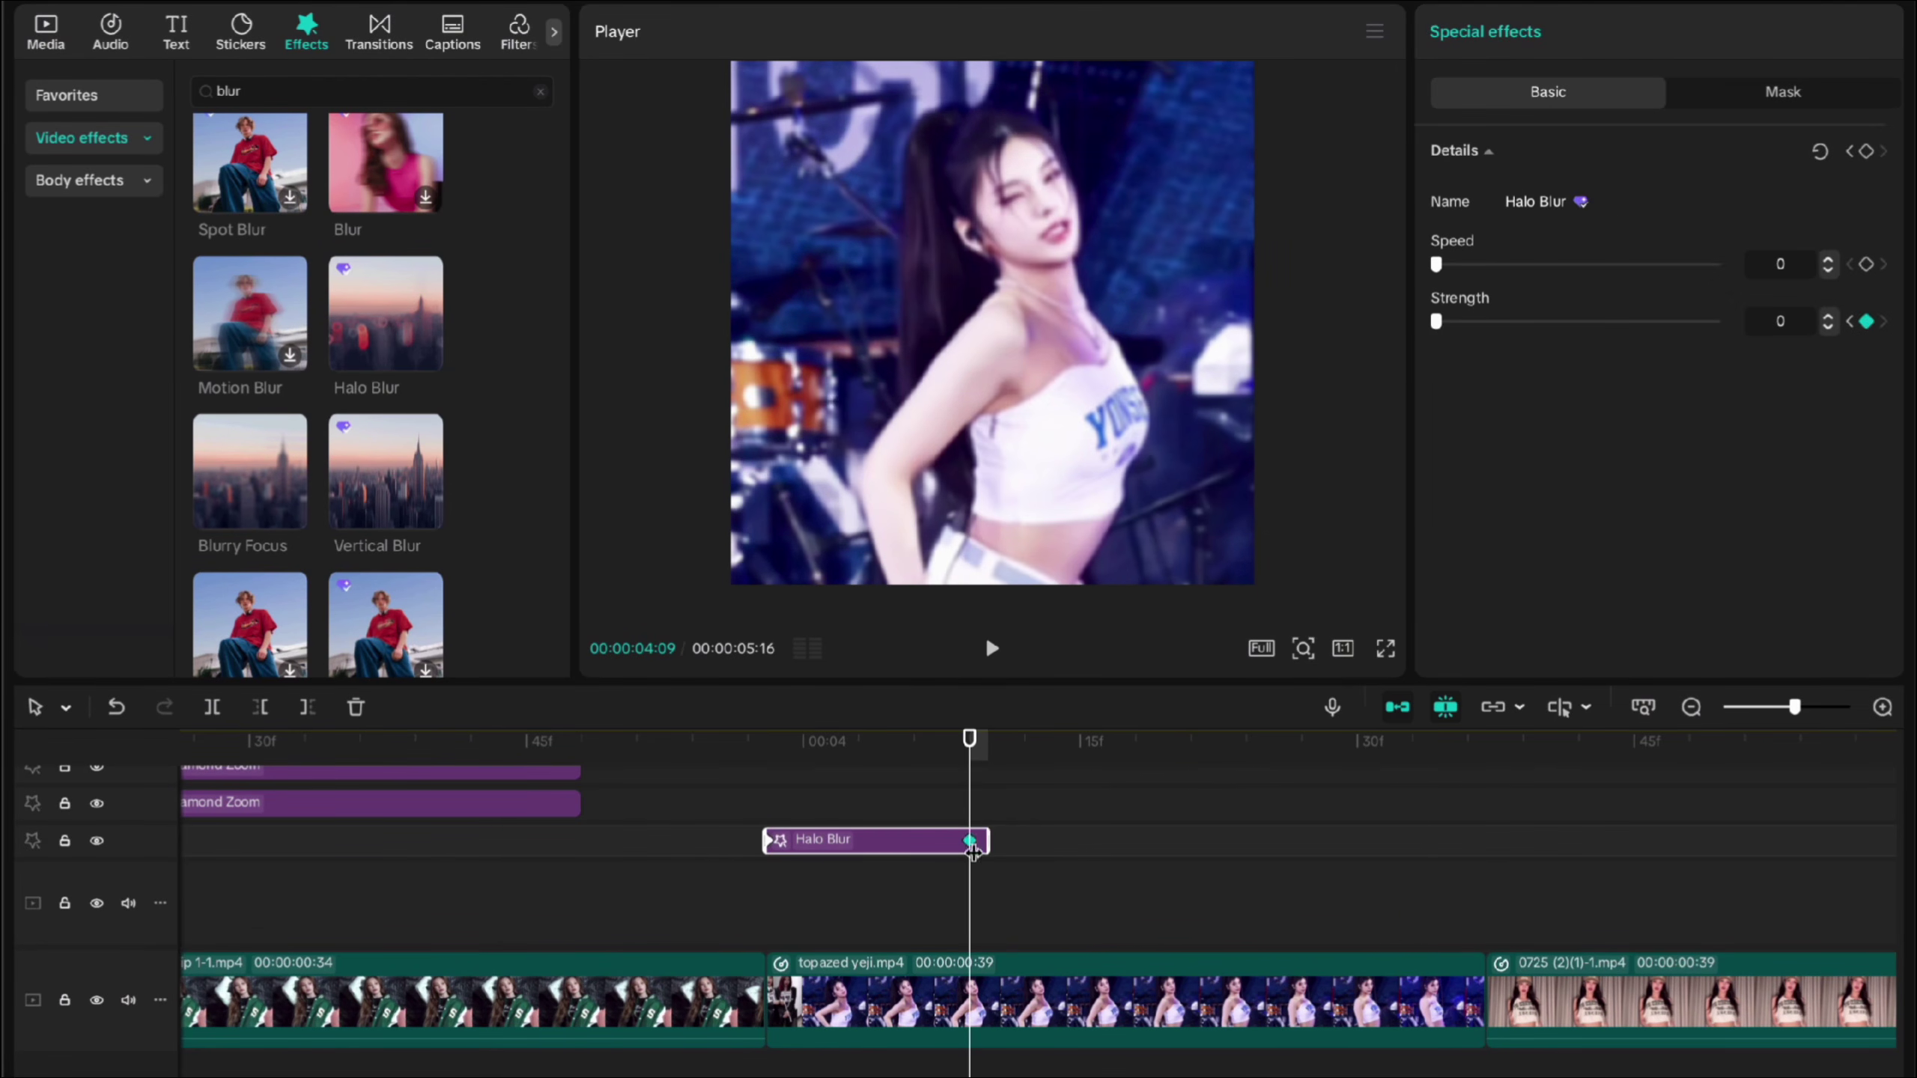
# Step: Play and scrub through the start of the topazed yeji.mp4 clip to review the fading blur
pyautogui.click(785, 896)
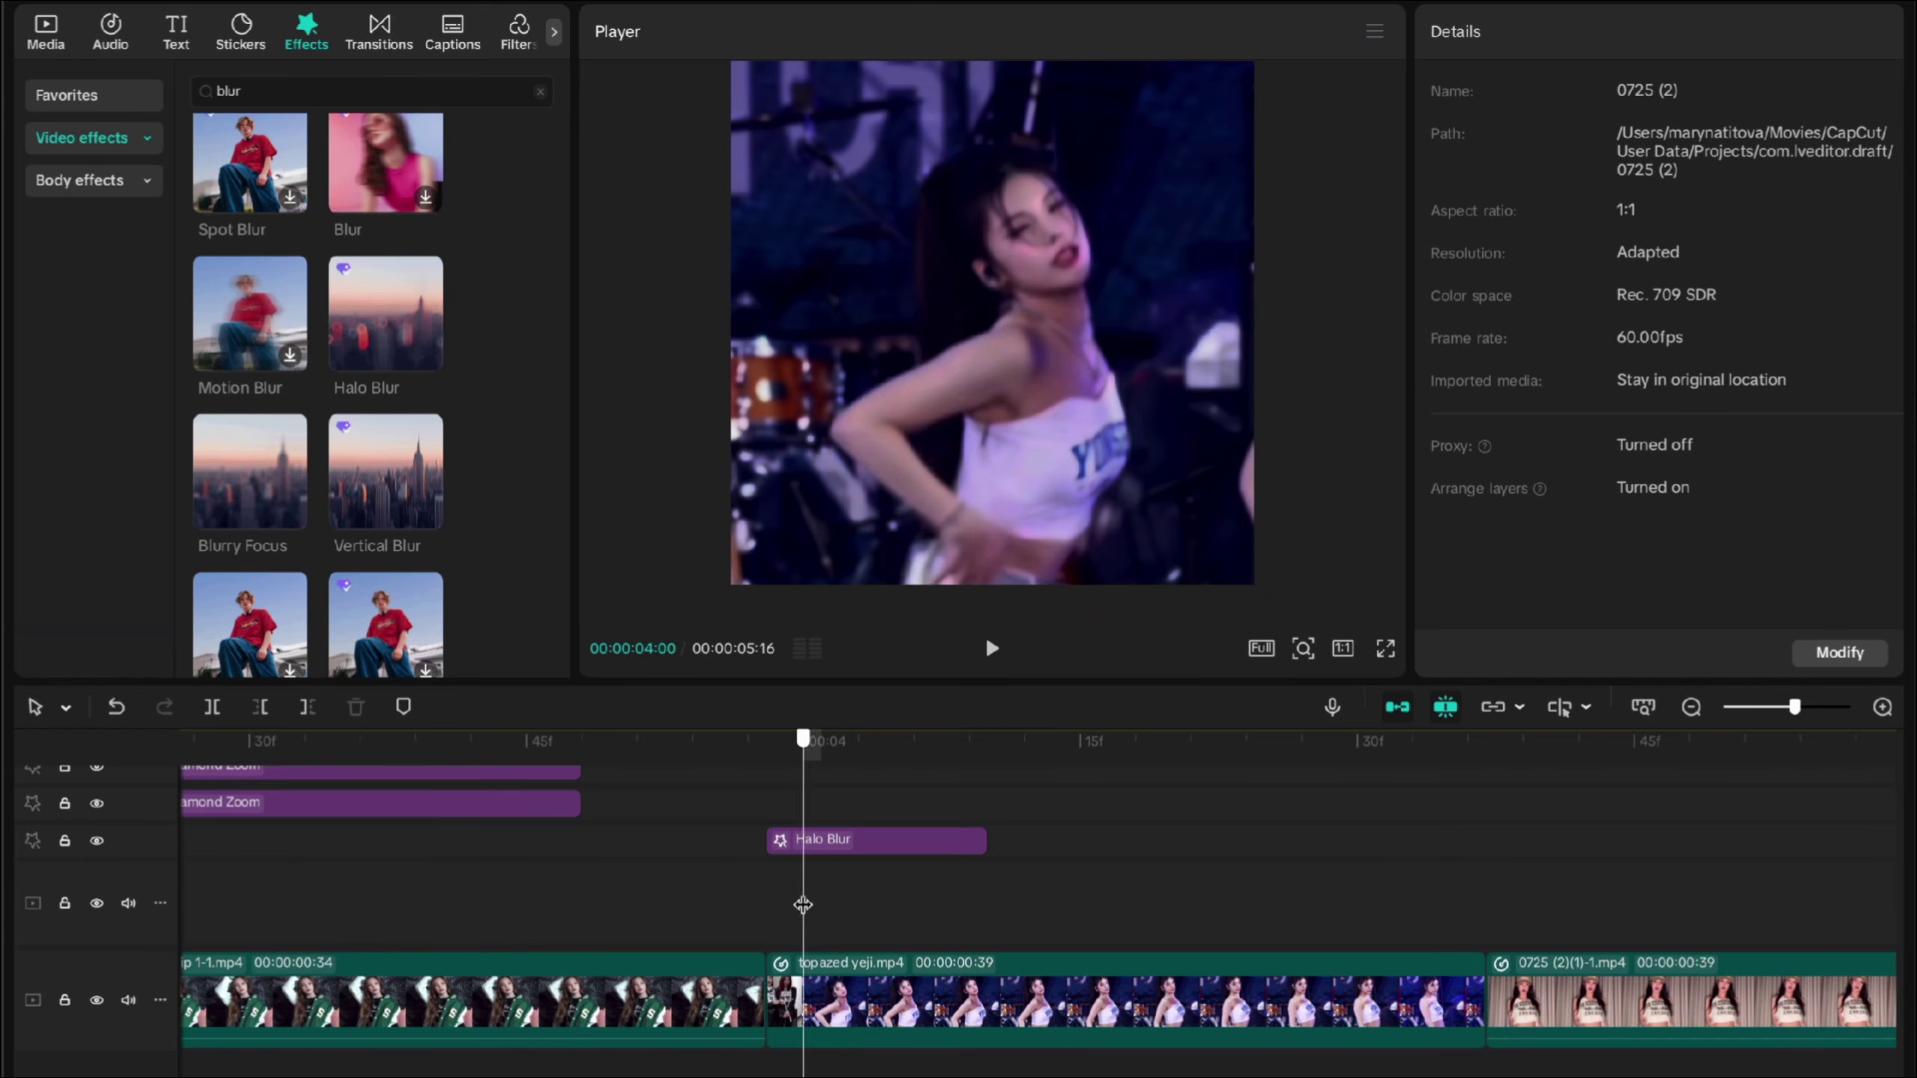
pyautogui.press('space')
pyautogui.click(780, 895)
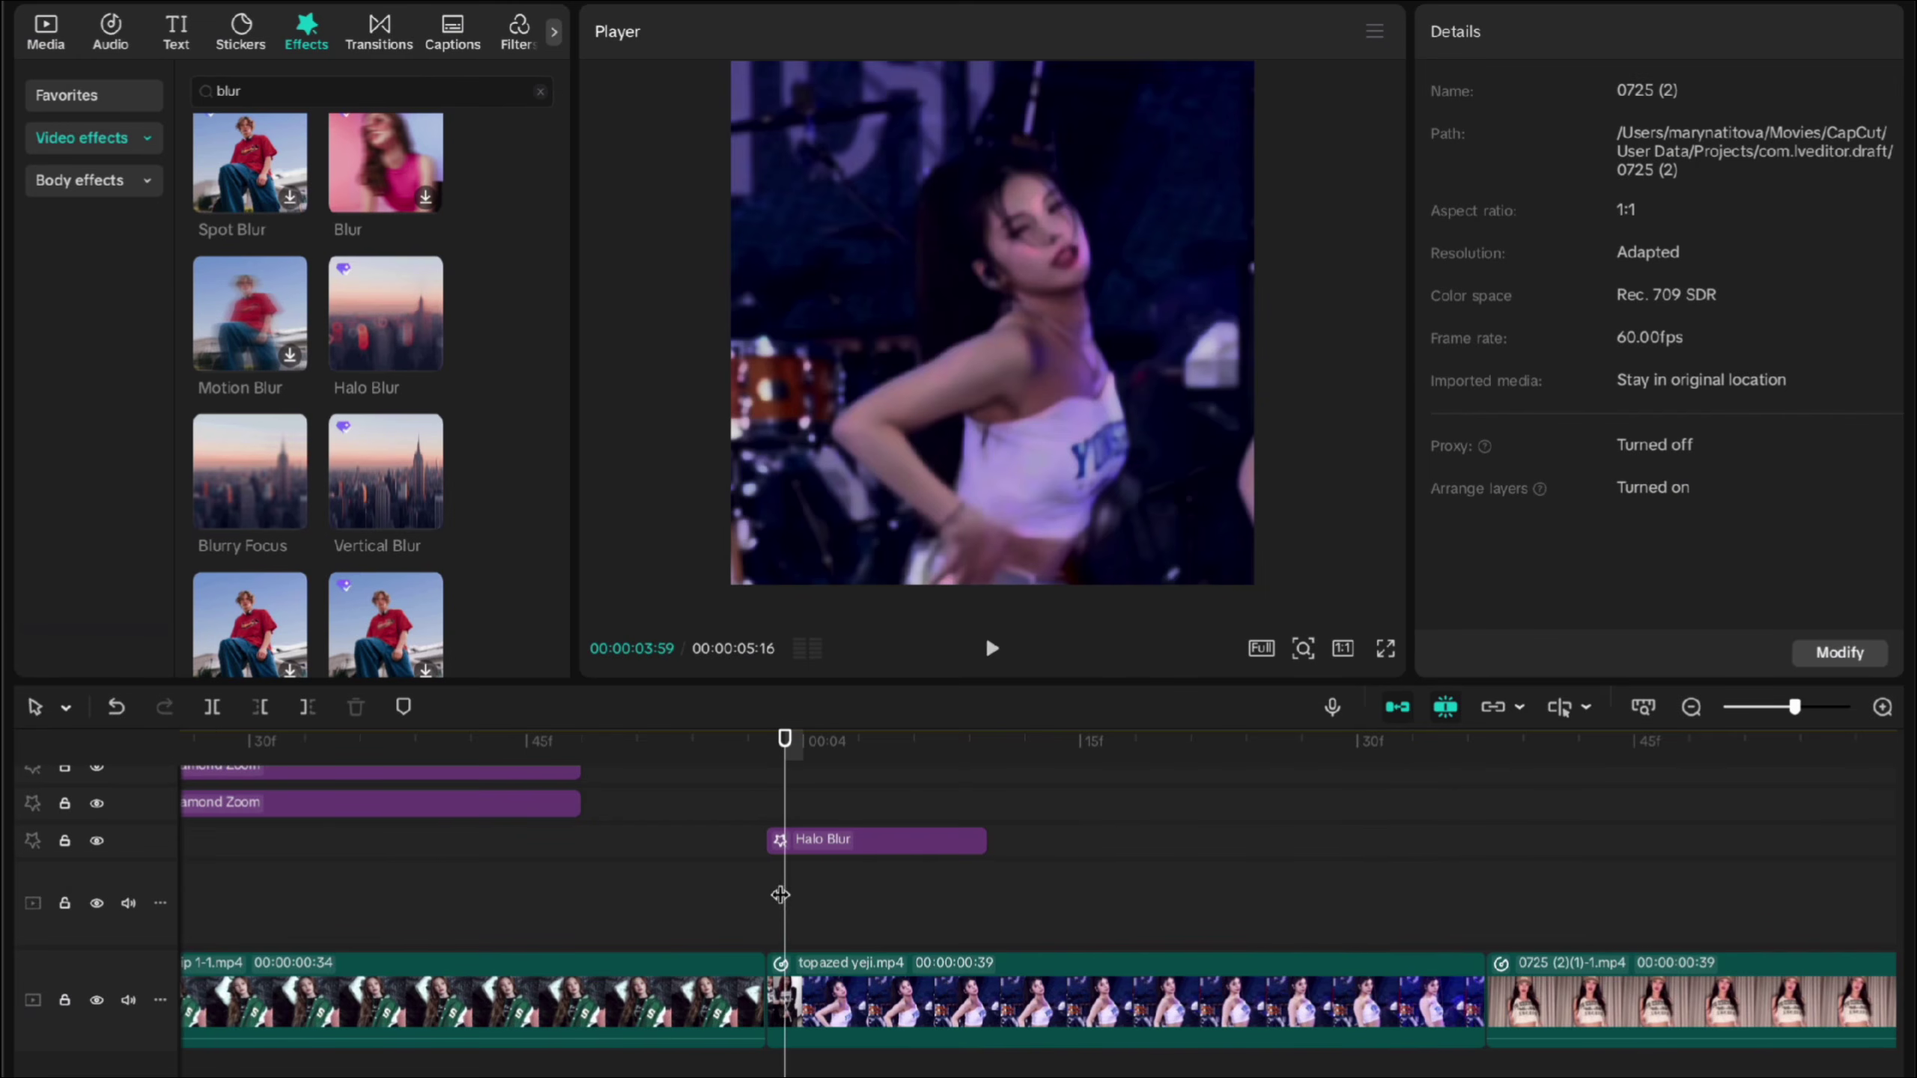
pyautogui.press('space')
pyautogui.click(797, 894)
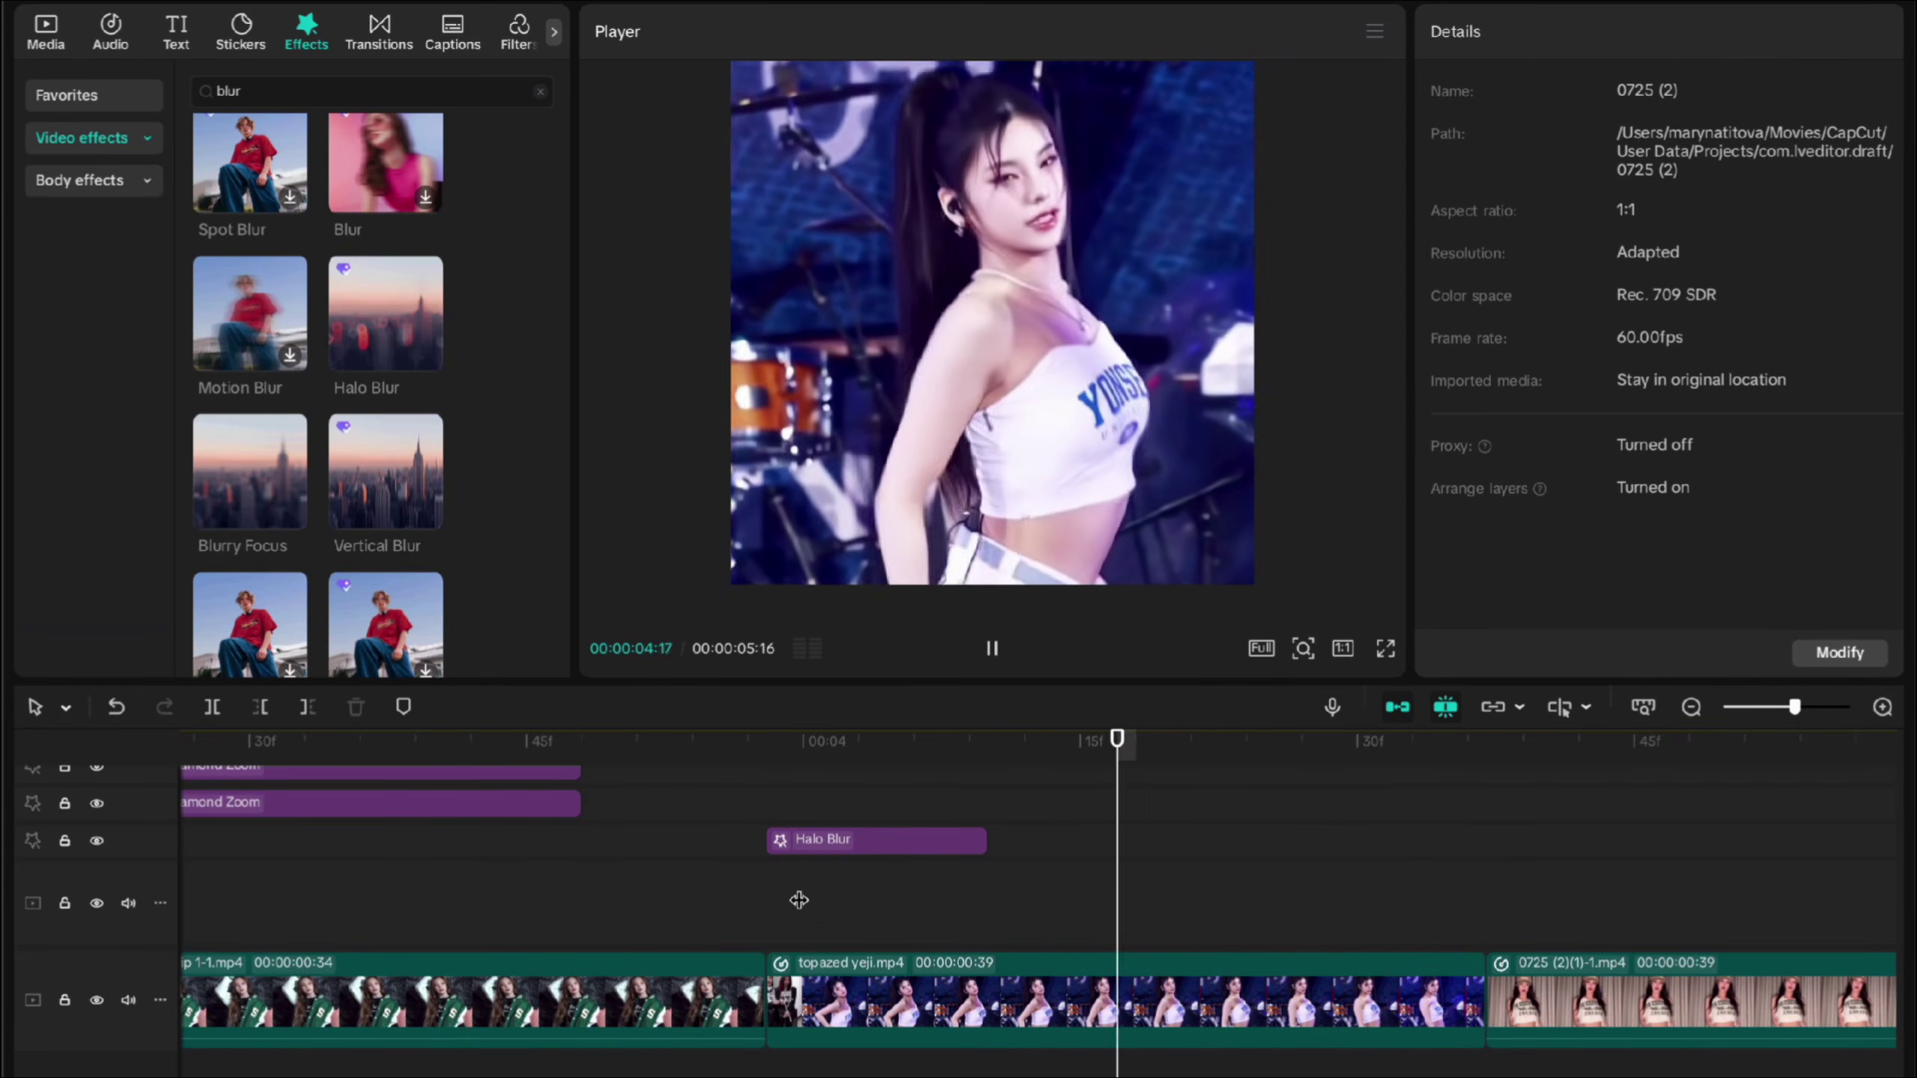
pyautogui.click(798, 899)
pyautogui.click(783, 898)
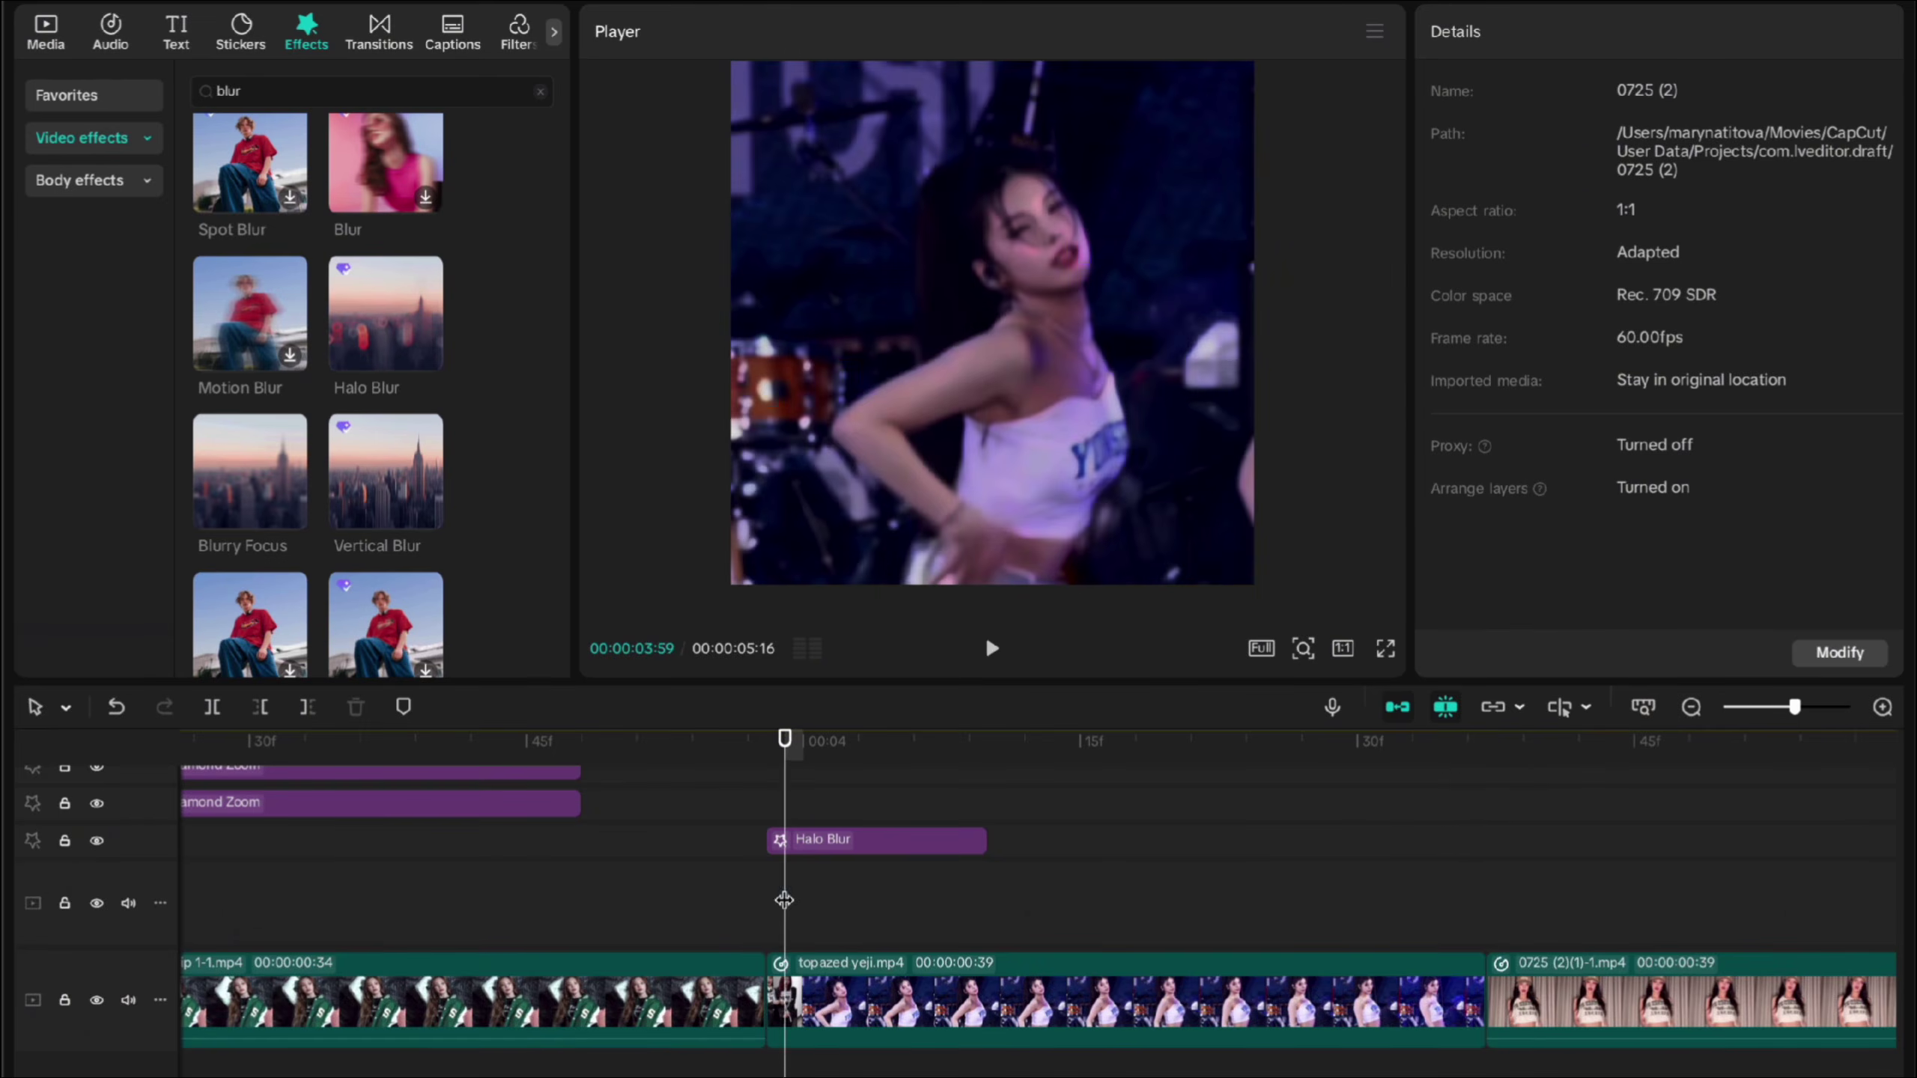
pyautogui.click(861, 905)
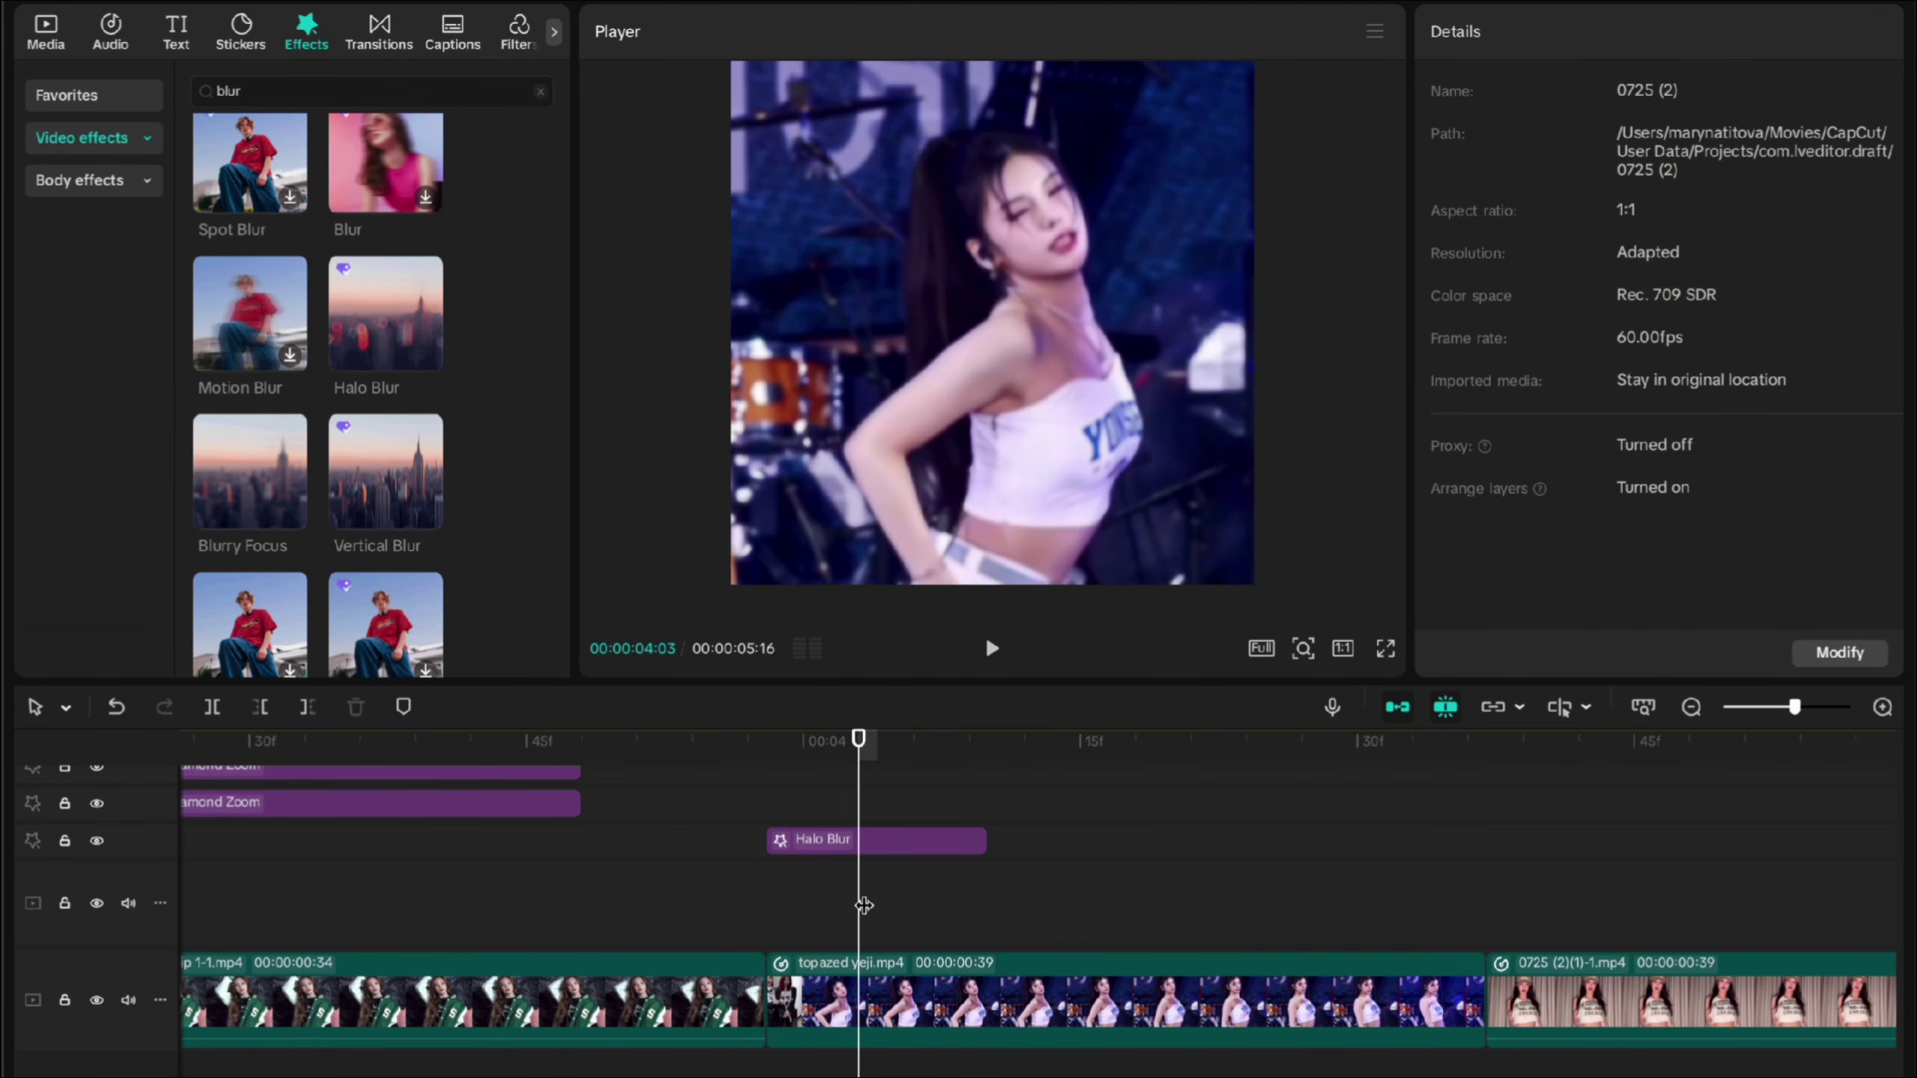
pyautogui.click(821, 902)
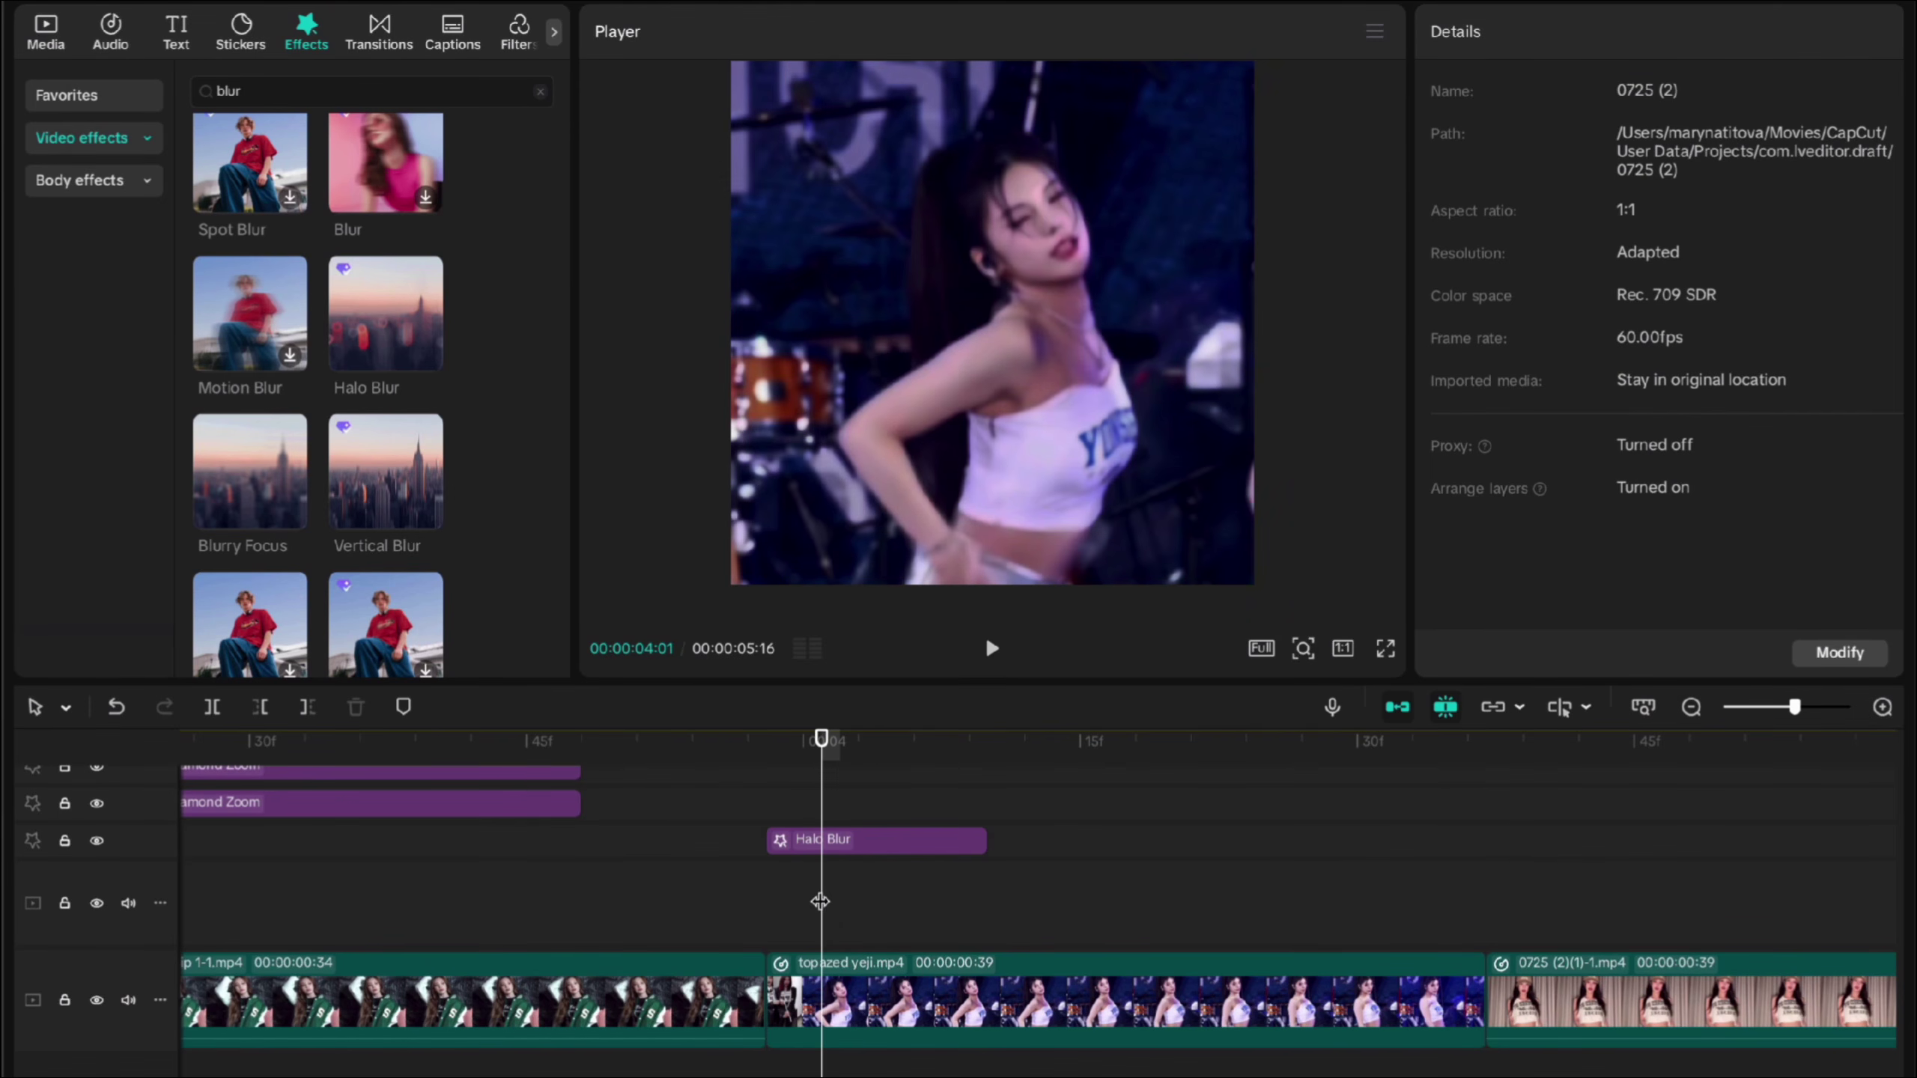
# Step: Add an Opacity keyframe of 65% at the start of the 0725 (2)(1)-1.mp4 clip
pyautogui.hscroll(10, 1086, 903)
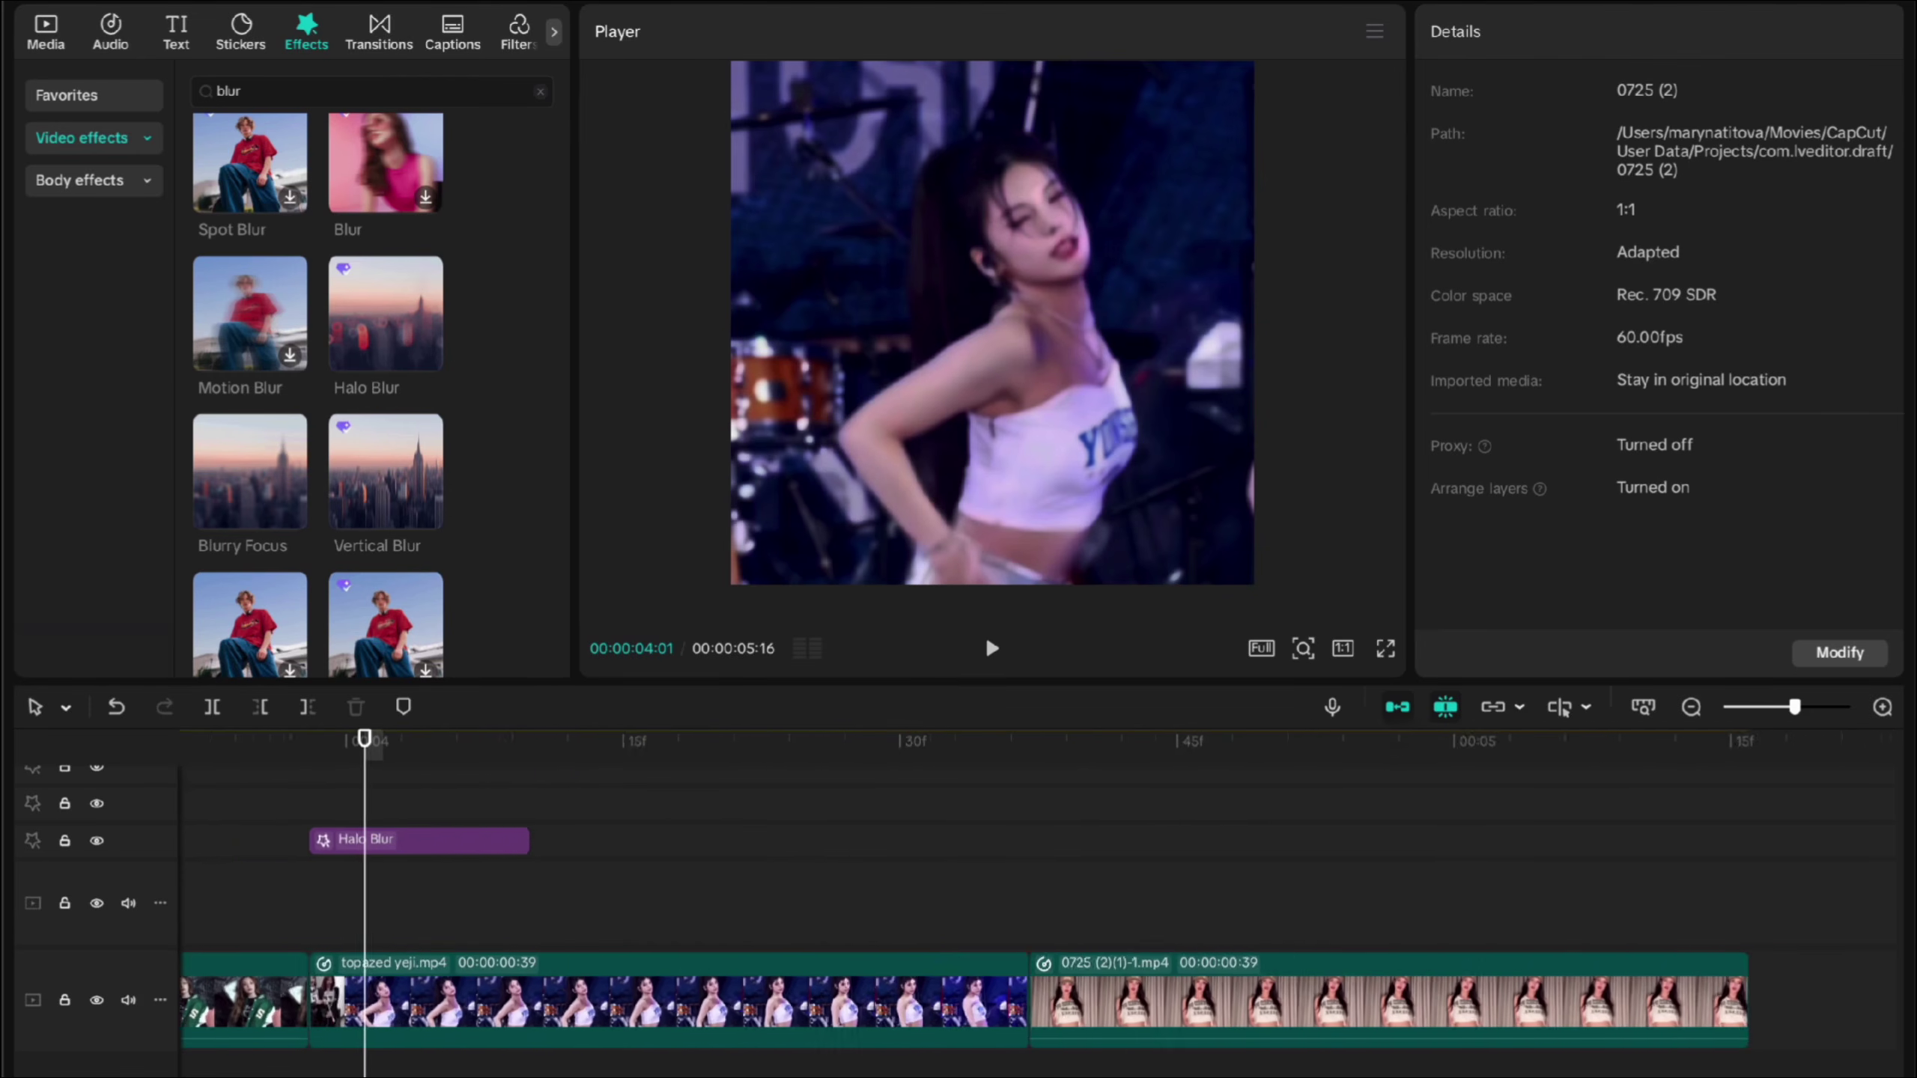
pyautogui.click(848, 918)
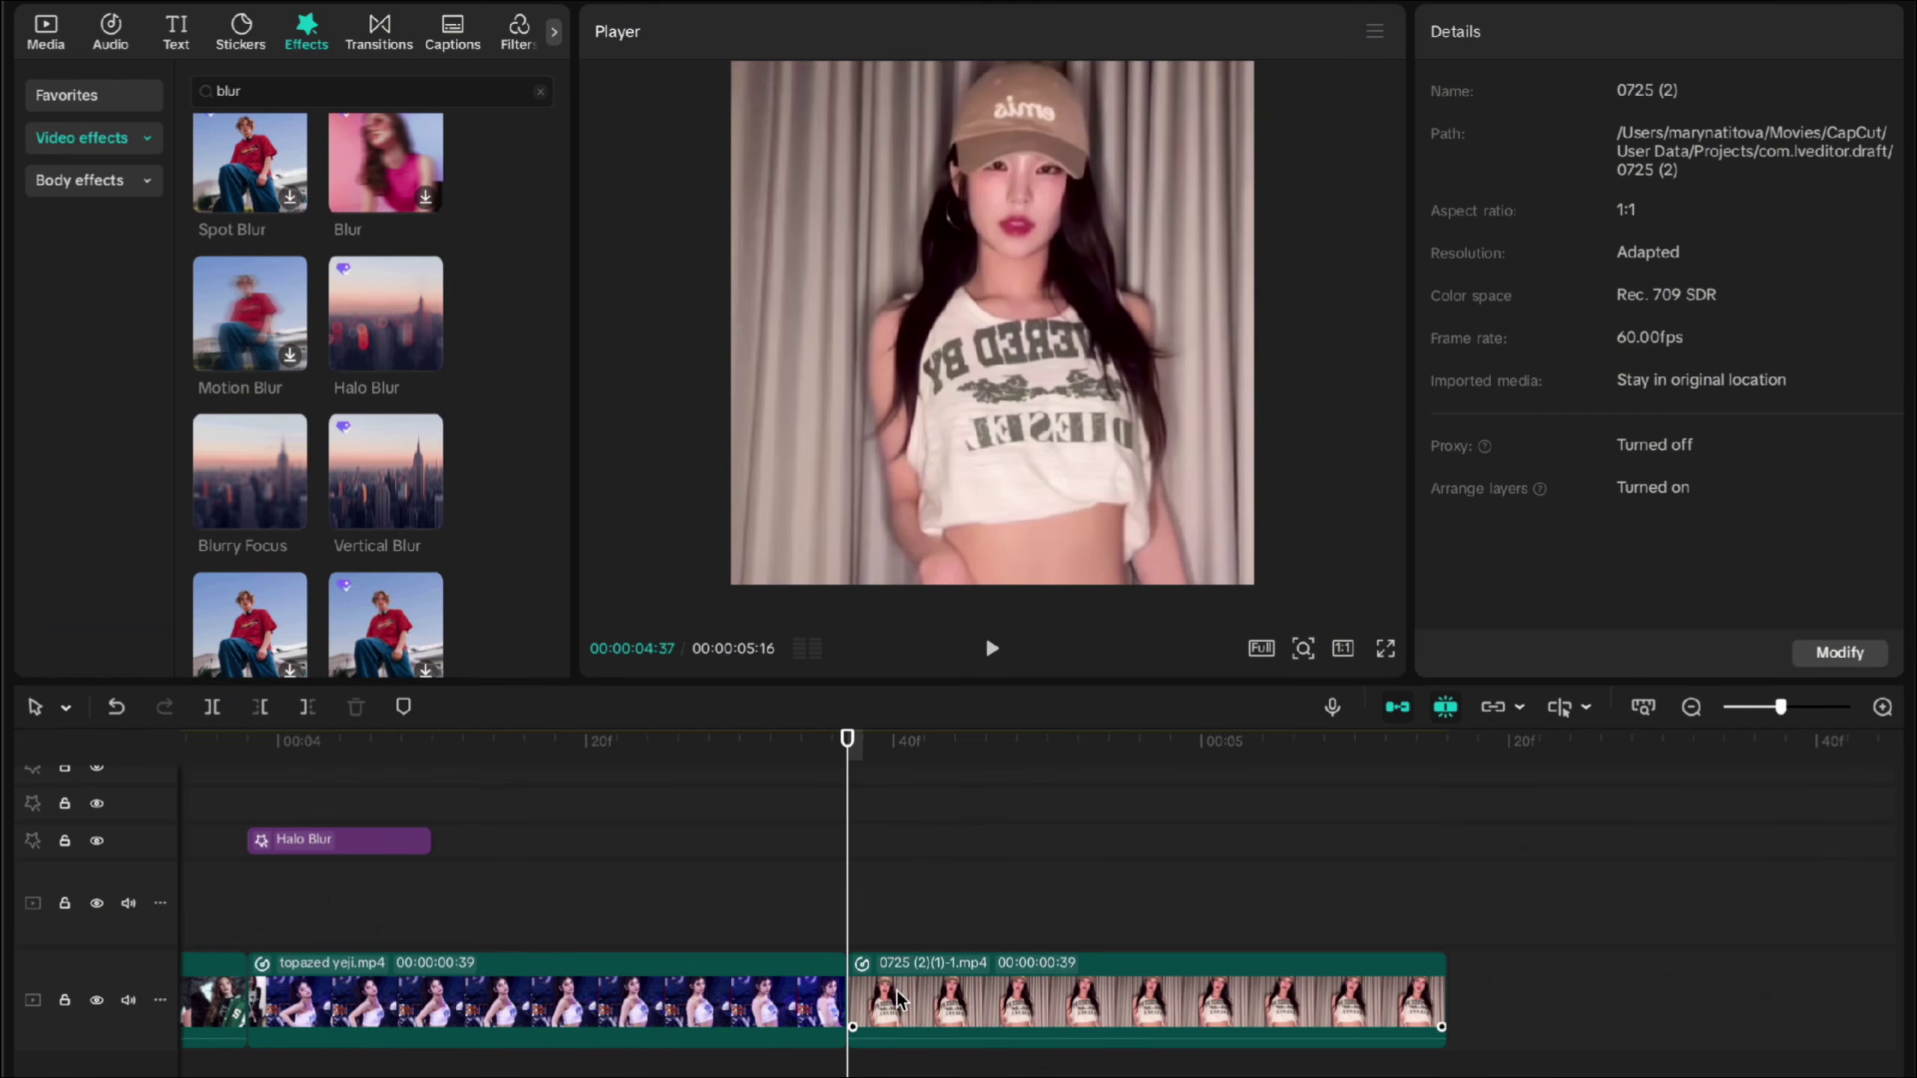
pyautogui.click(902, 1002)
pyautogui.click(1460, 33)
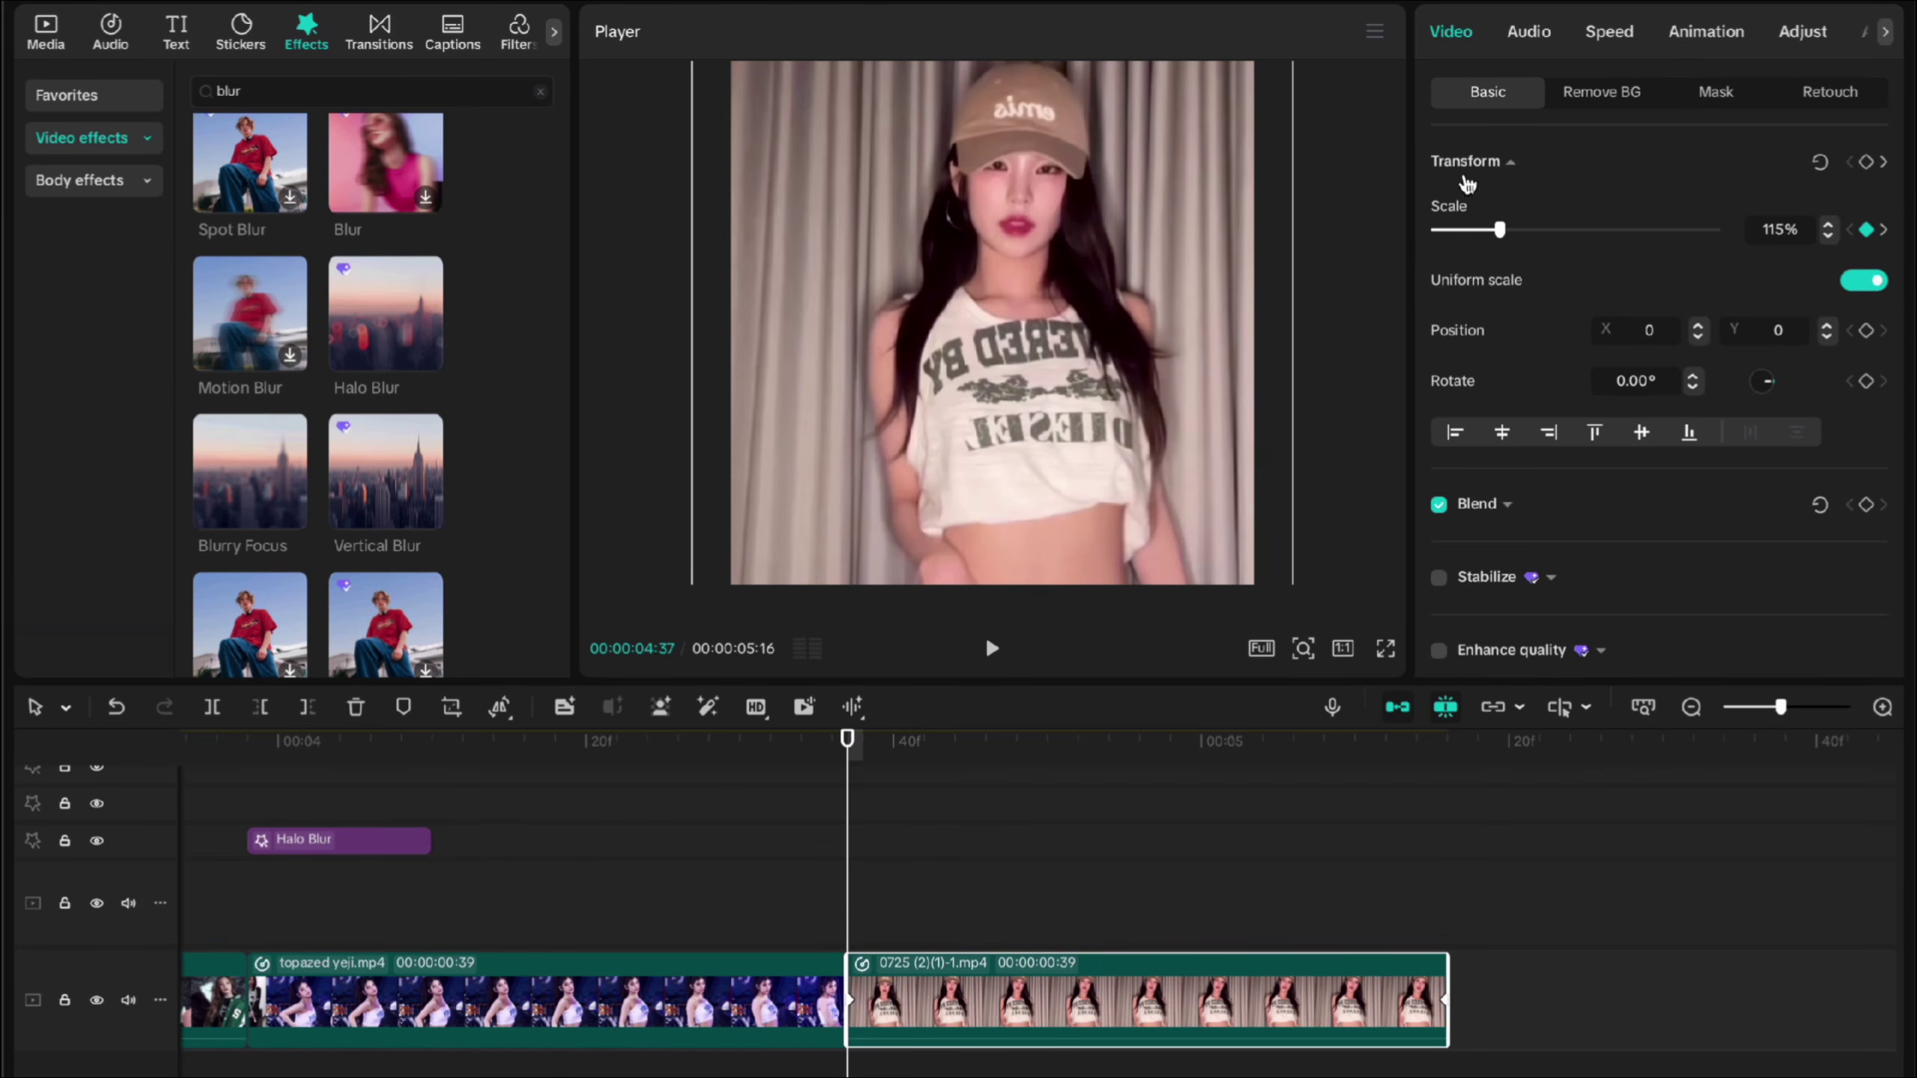
pyautogui.scroll(-2, 1467, 261)
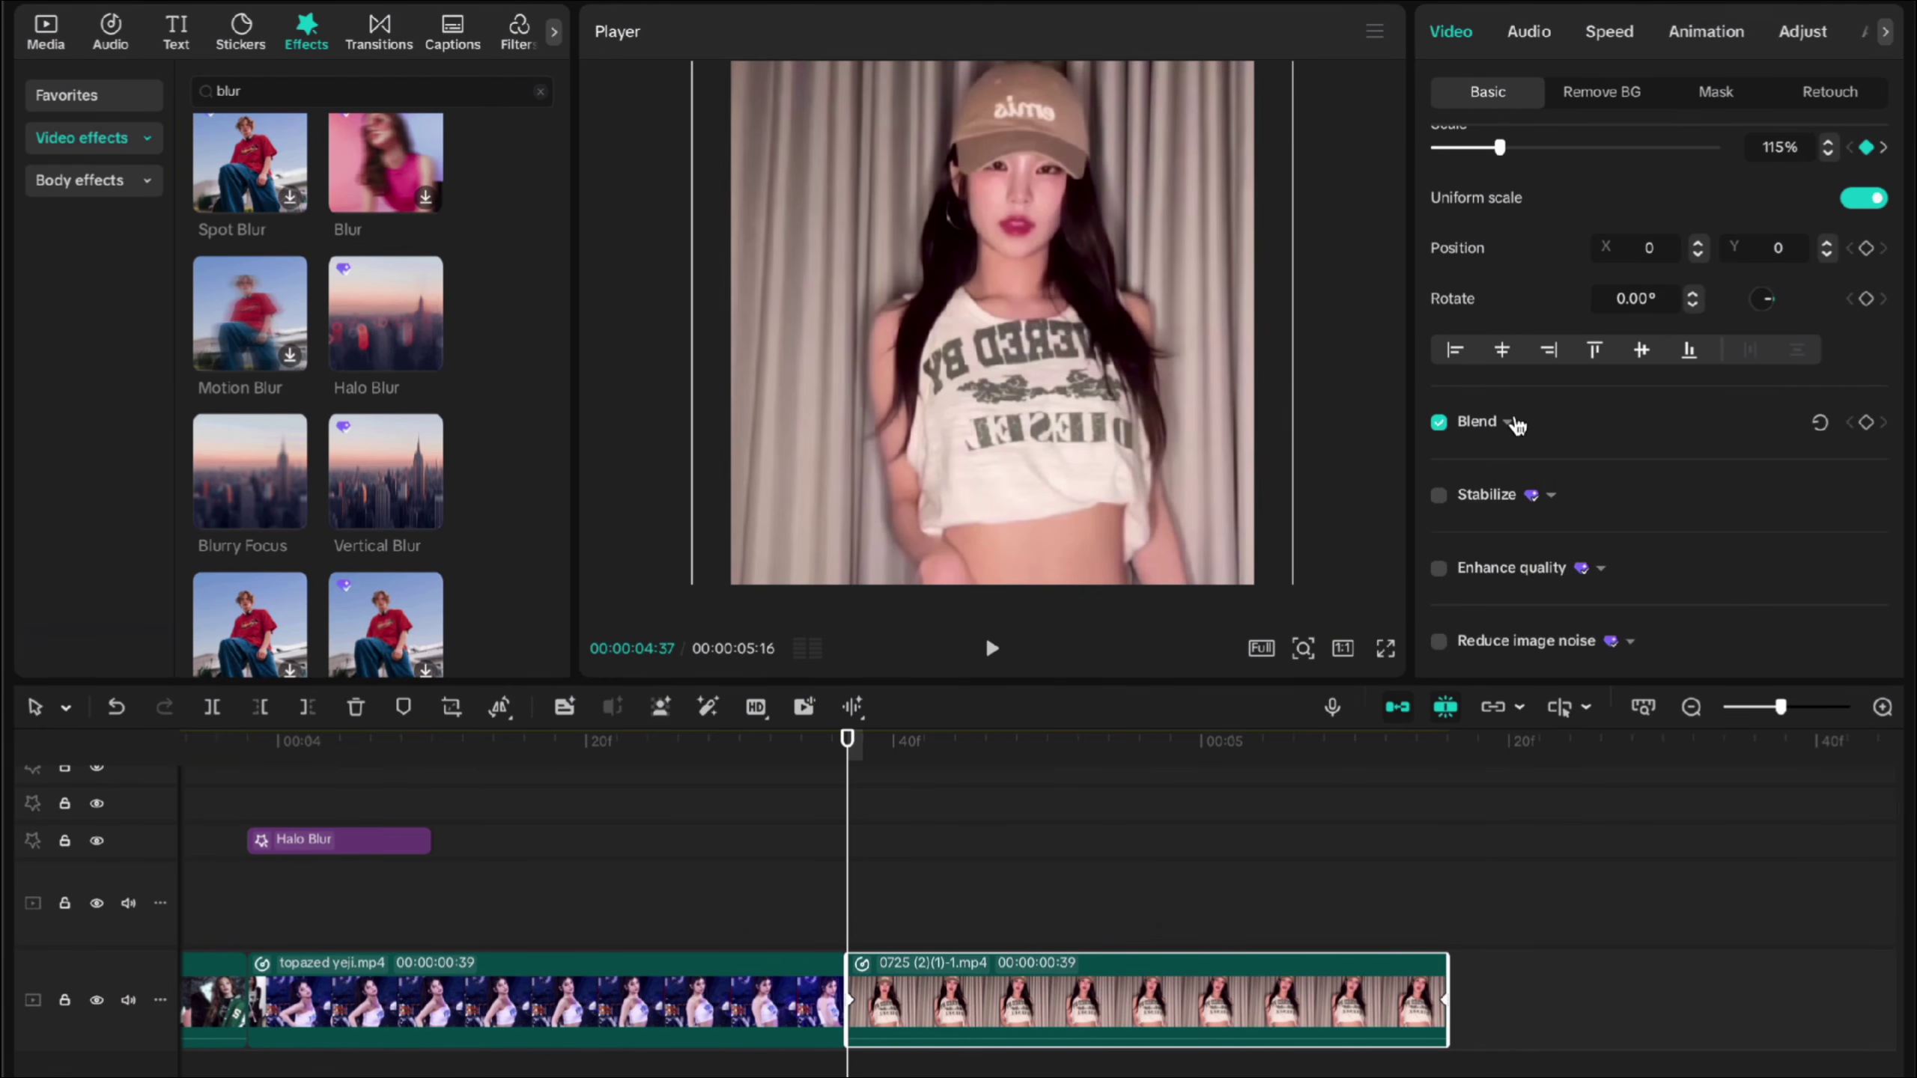
pyautogui.click(1509, 423)
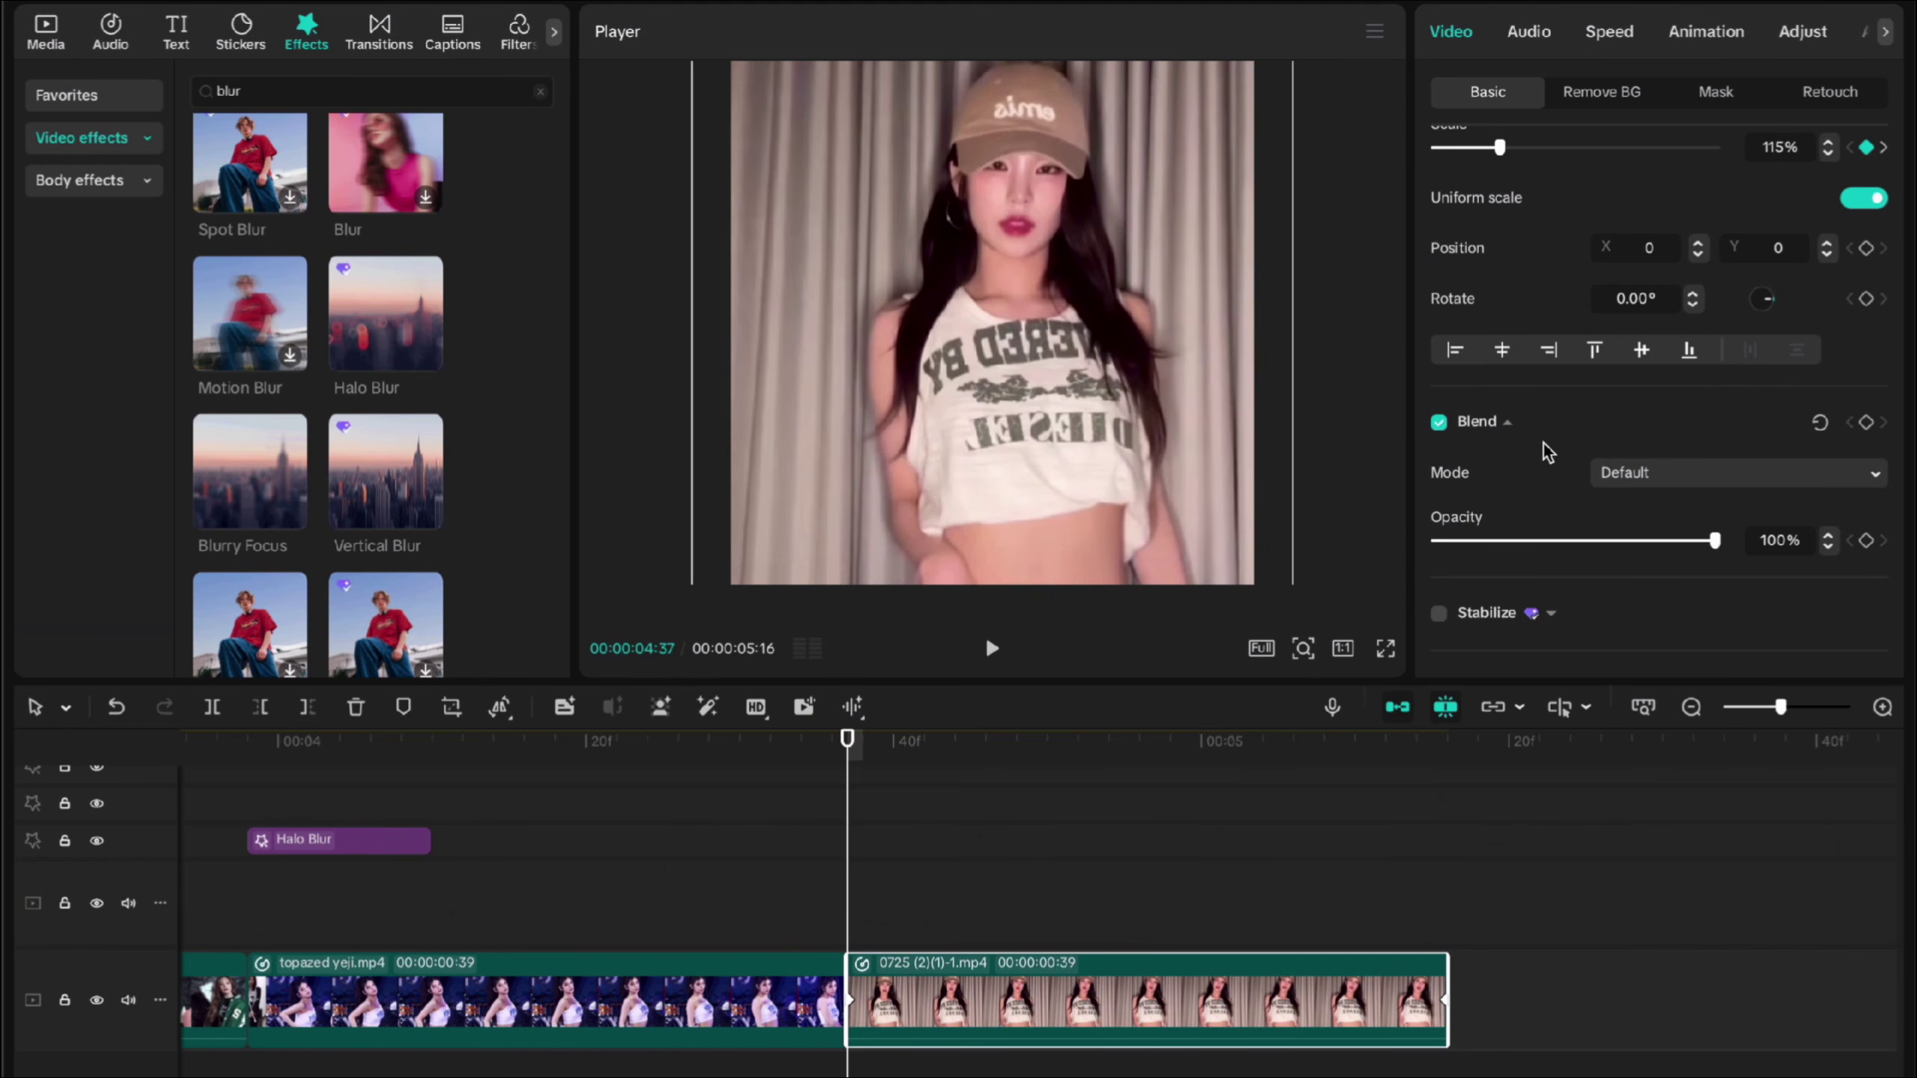
pyautogui.click(1865, 540)
pyautogui.click(1774, 540)
pyautogui.write('65')
pyautogui.press('Return')
# Step: Add an Opacity keyframe of 100% at 00:00:04:47 in the 0725 (2)(1)-1.mp4 clip
pyautogui.moveTo(868, 744); pyautogui.dragTo(1001, 751)
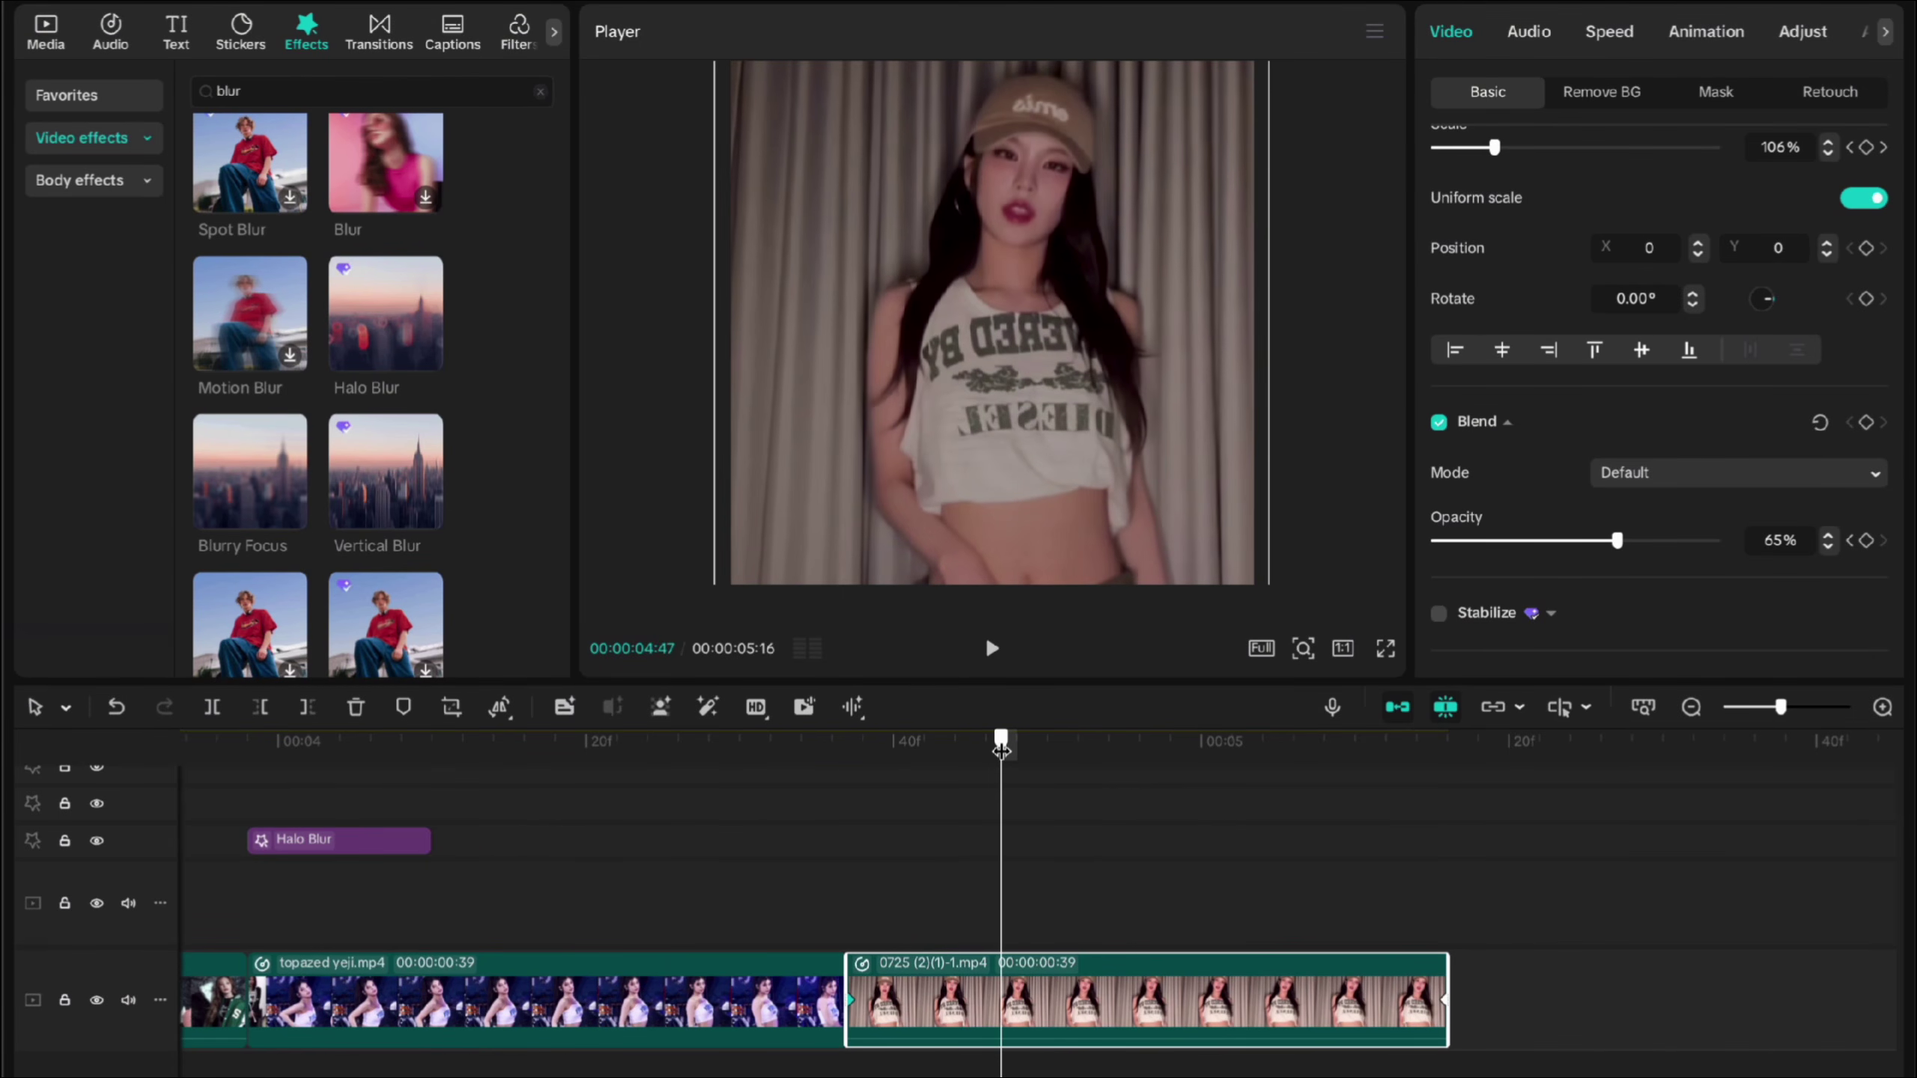
pyautogui.moveTo(1665, 542); pyautogui.dragTo(1715, 540)
pyautogui.click(1865, 540)
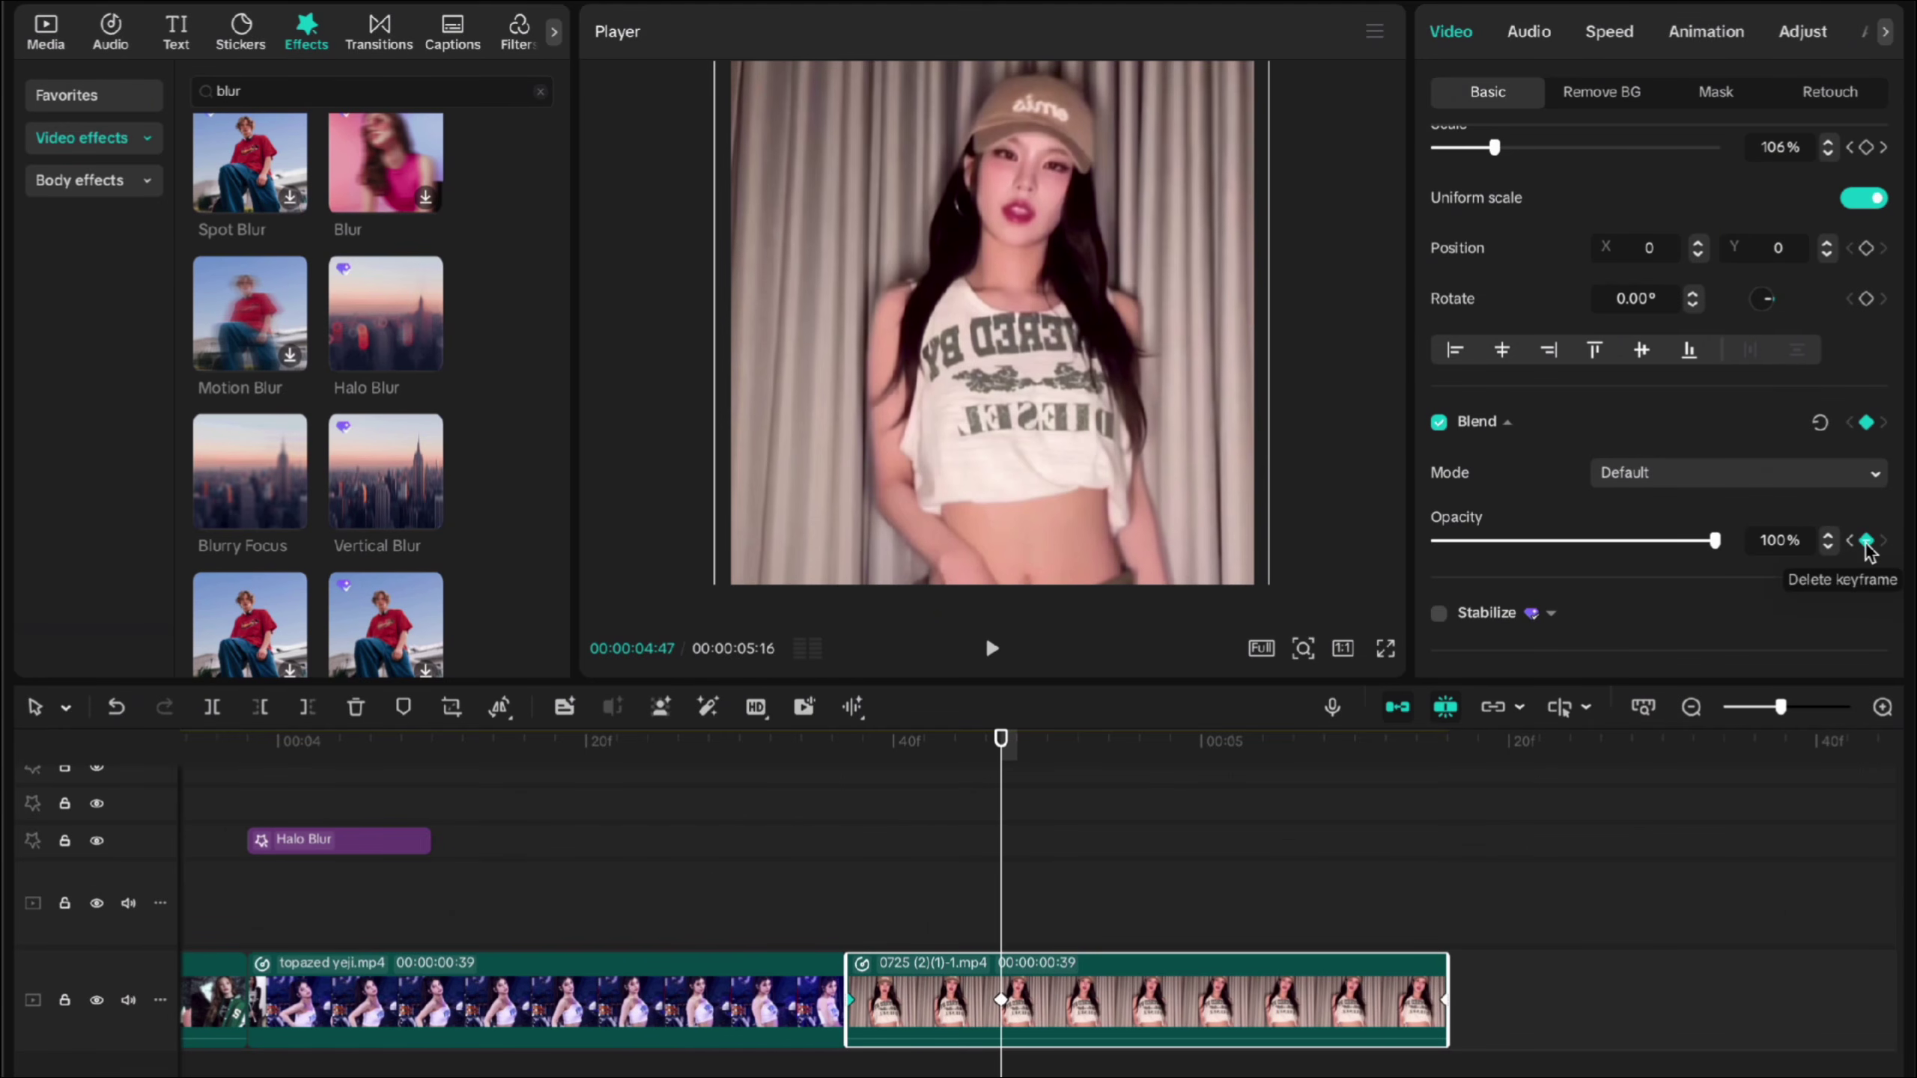
# Step: Hold the clip's Opacity with a 100% keyframe at 00:00:05:04, and set Opacity to 50% at the clip's end
pyautogui.moveTo(1206, 741); pyautogui.dragTo(1264, 751)
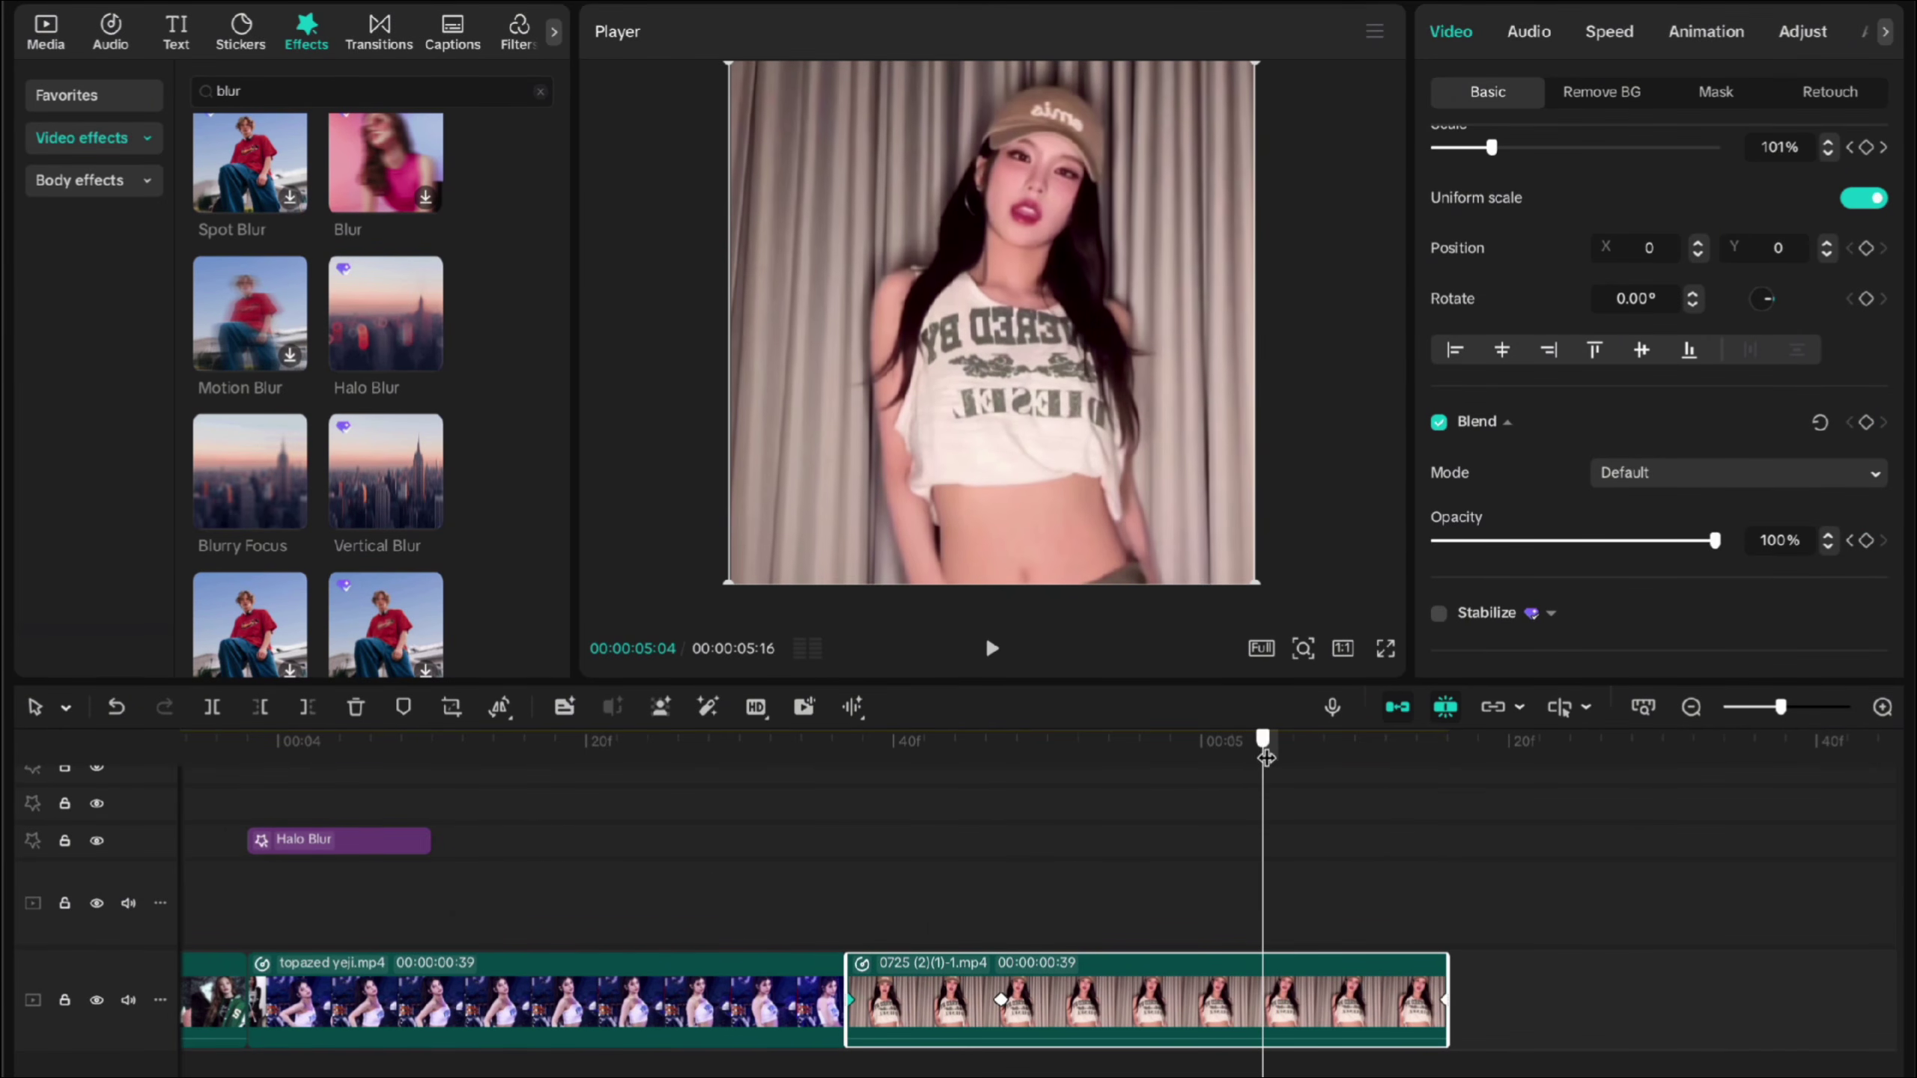
pyautogui.click(1865, 541)
pyautogui.click(1447, 758)
pyautogui.click(1779, 541)
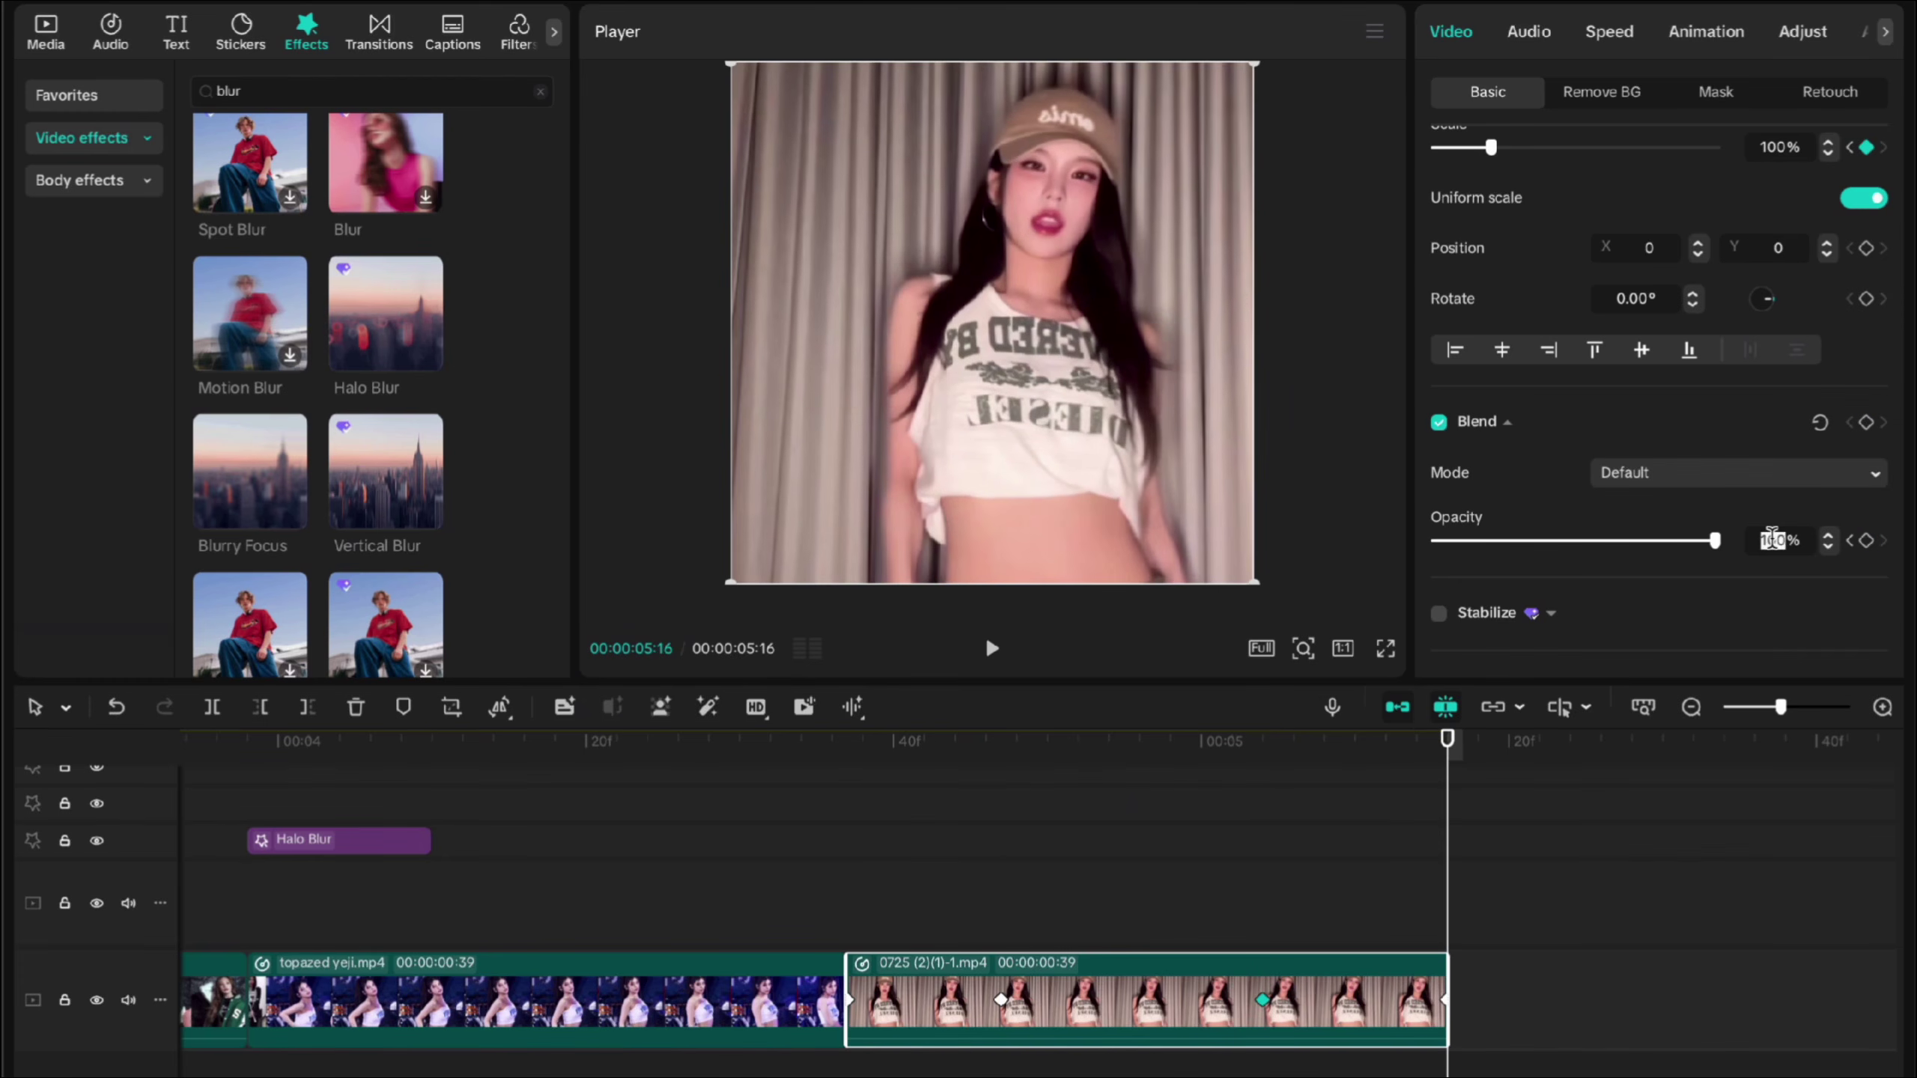
pyautogui.write('5')
pyautogui.press('Return')
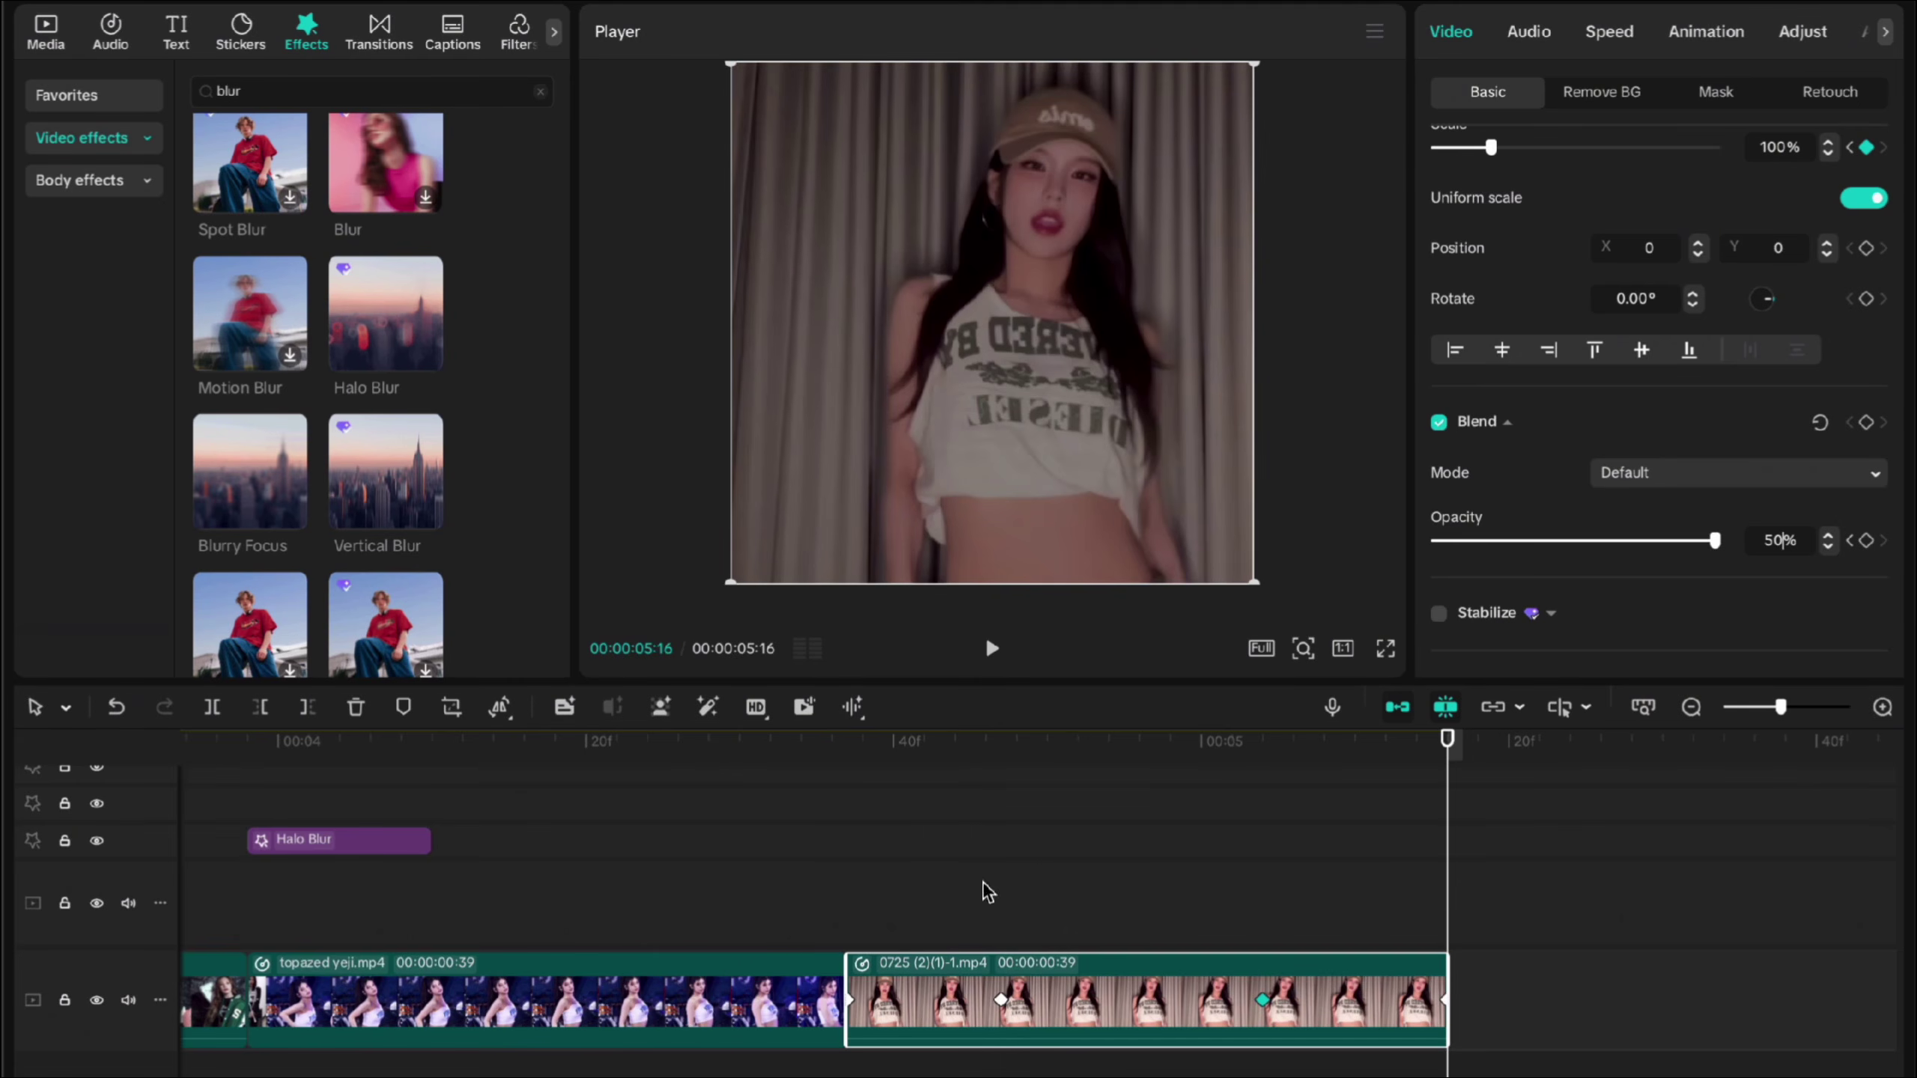
# Step: Play and scrub through the 0725 (2)(1)-1.mp4 clip to review its opacity fades
pyautogui.click(845, 906)
pyautogui.press('space')
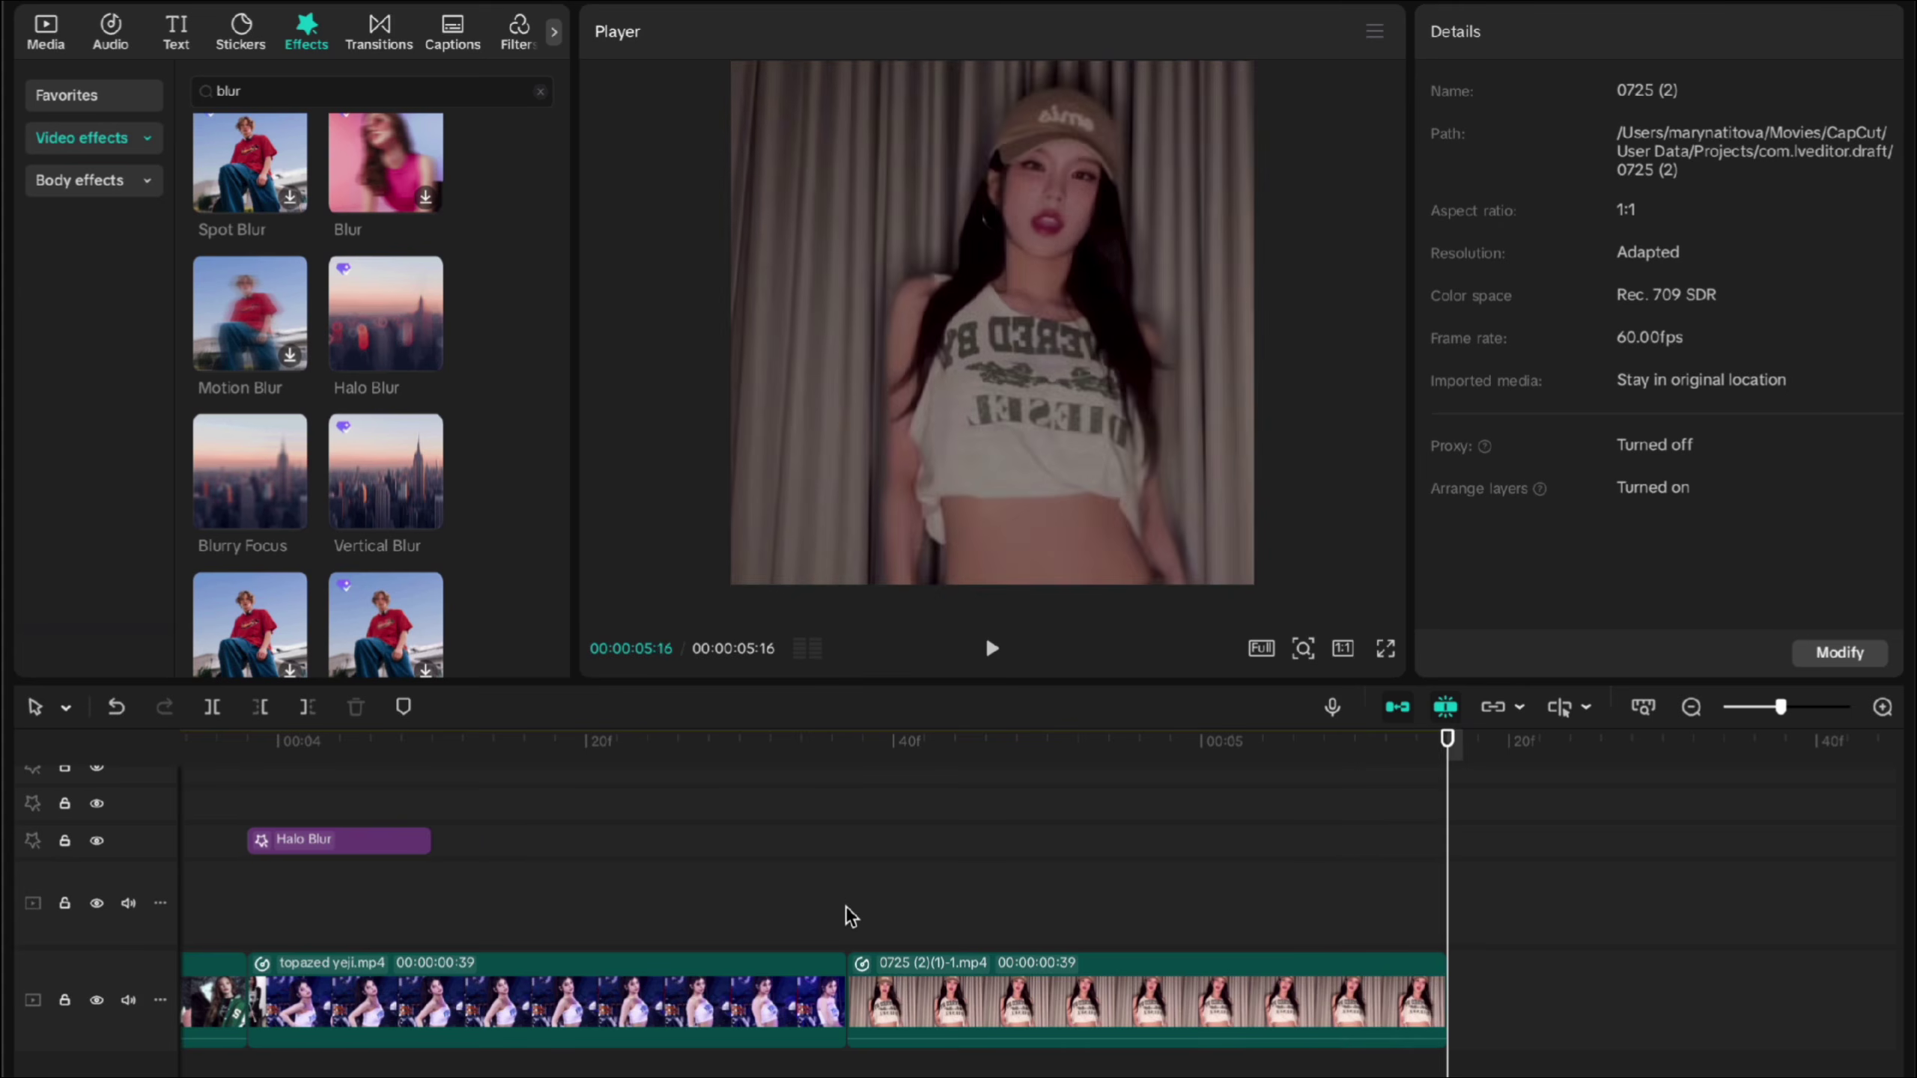
pyautogui.click(845, 906)
pyautogui.press('space')
pyautogui.click(845, 905)
pyautogui.press('space')
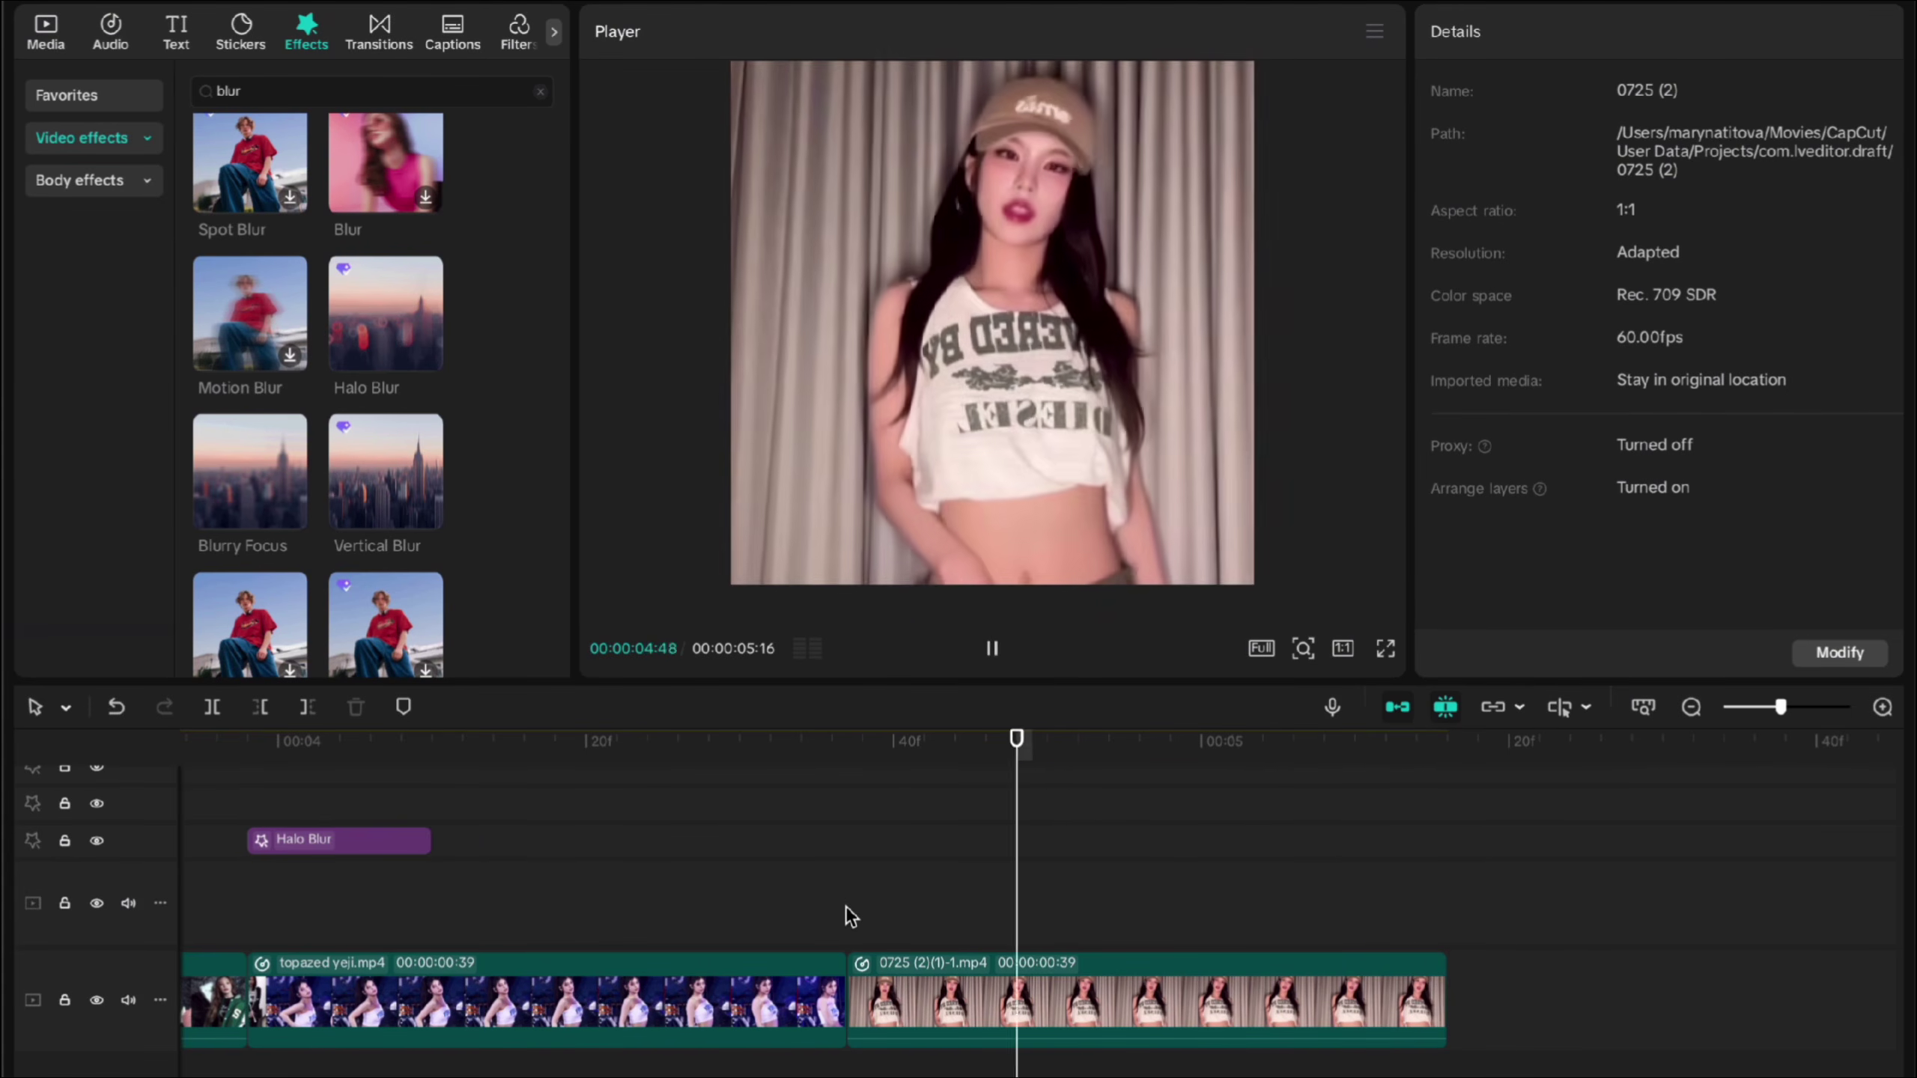
pyautogui.click(844, 905)
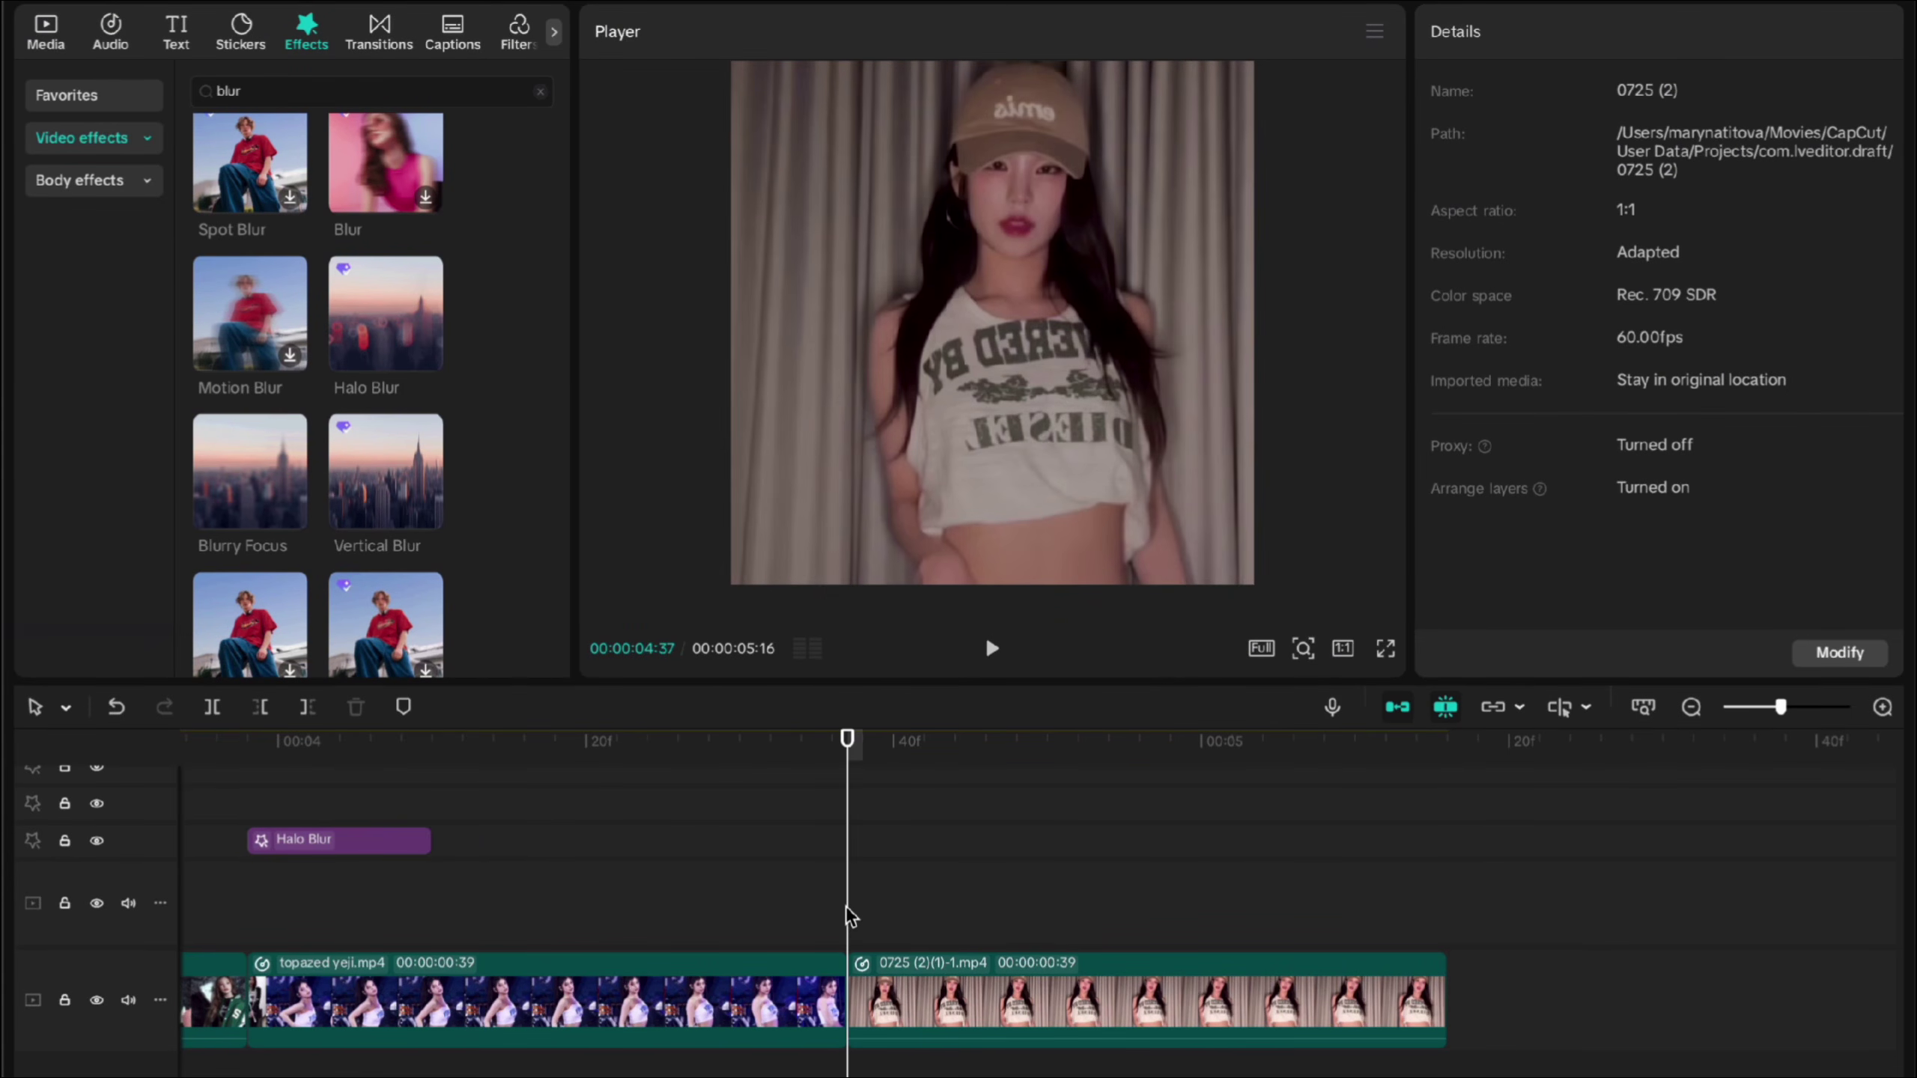
pyautogui.click(1092, 915)
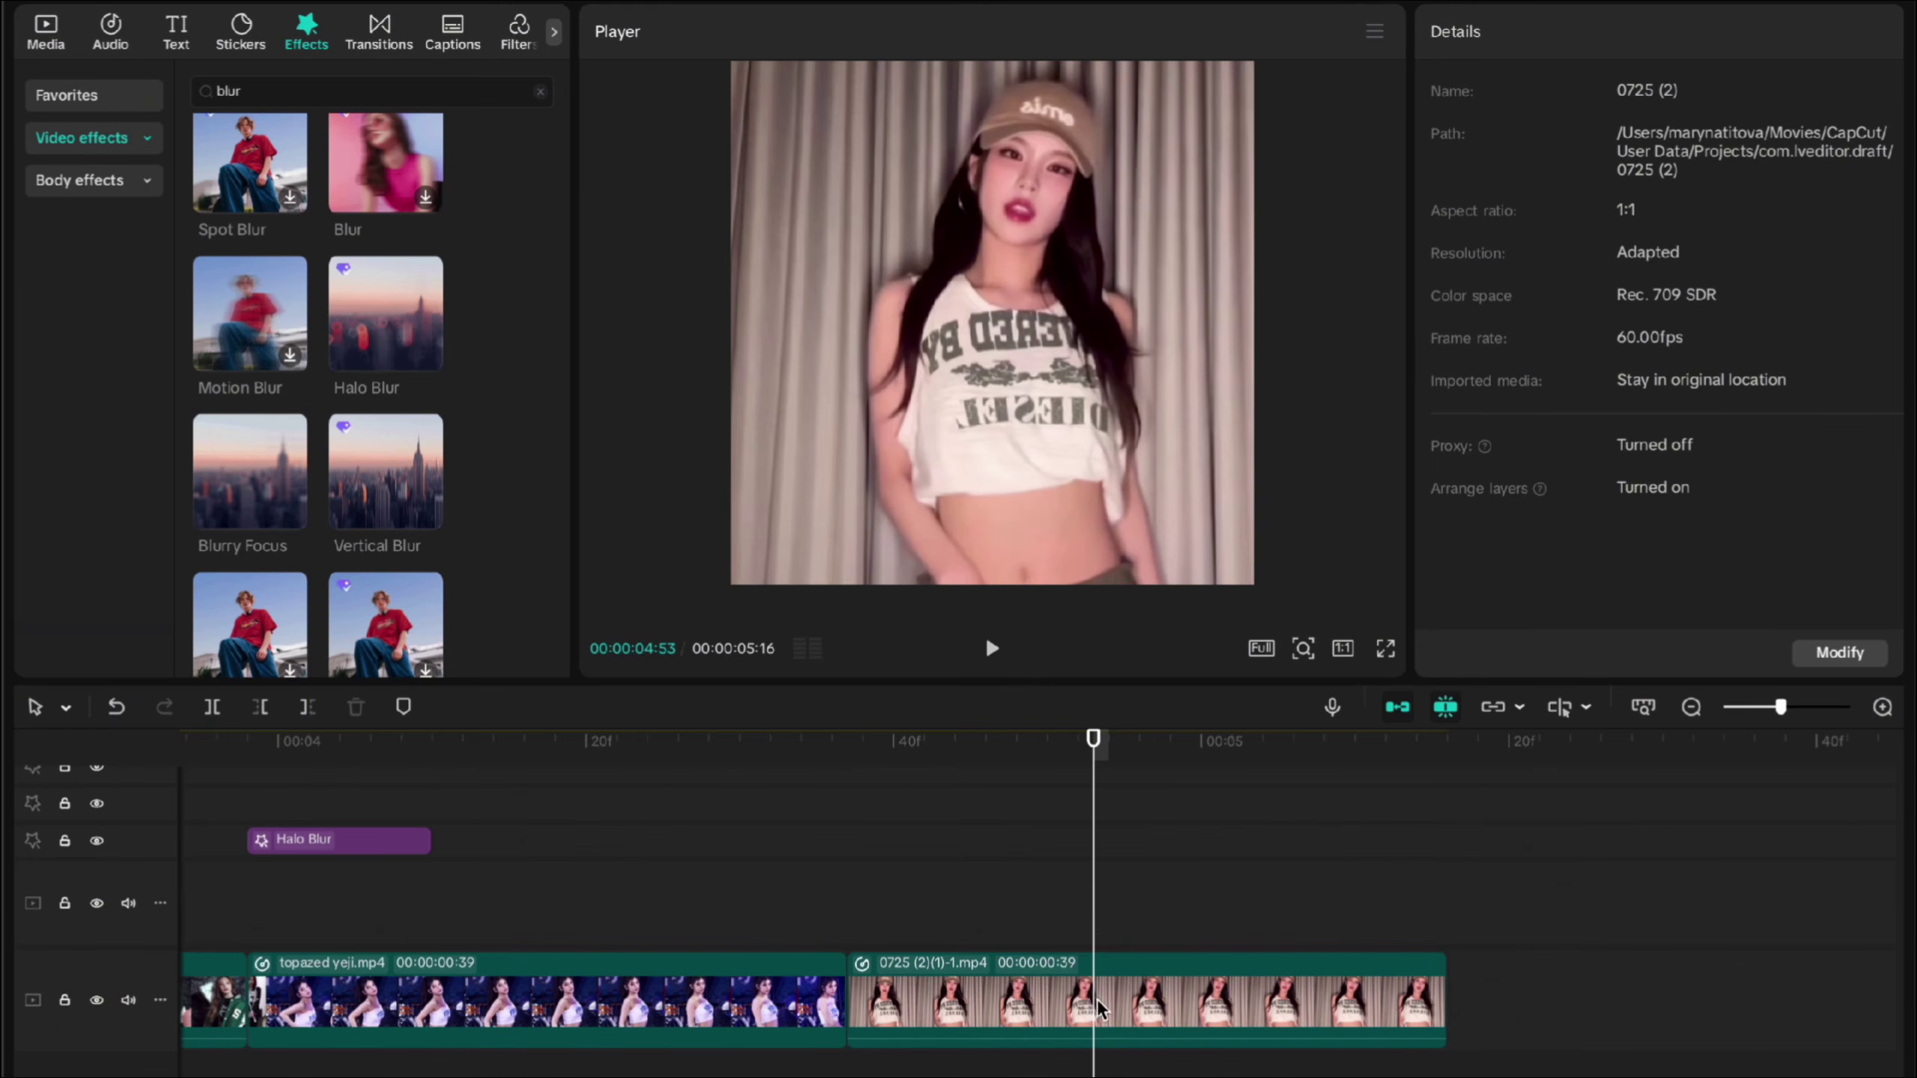
pyautogui.click(1096, 998)
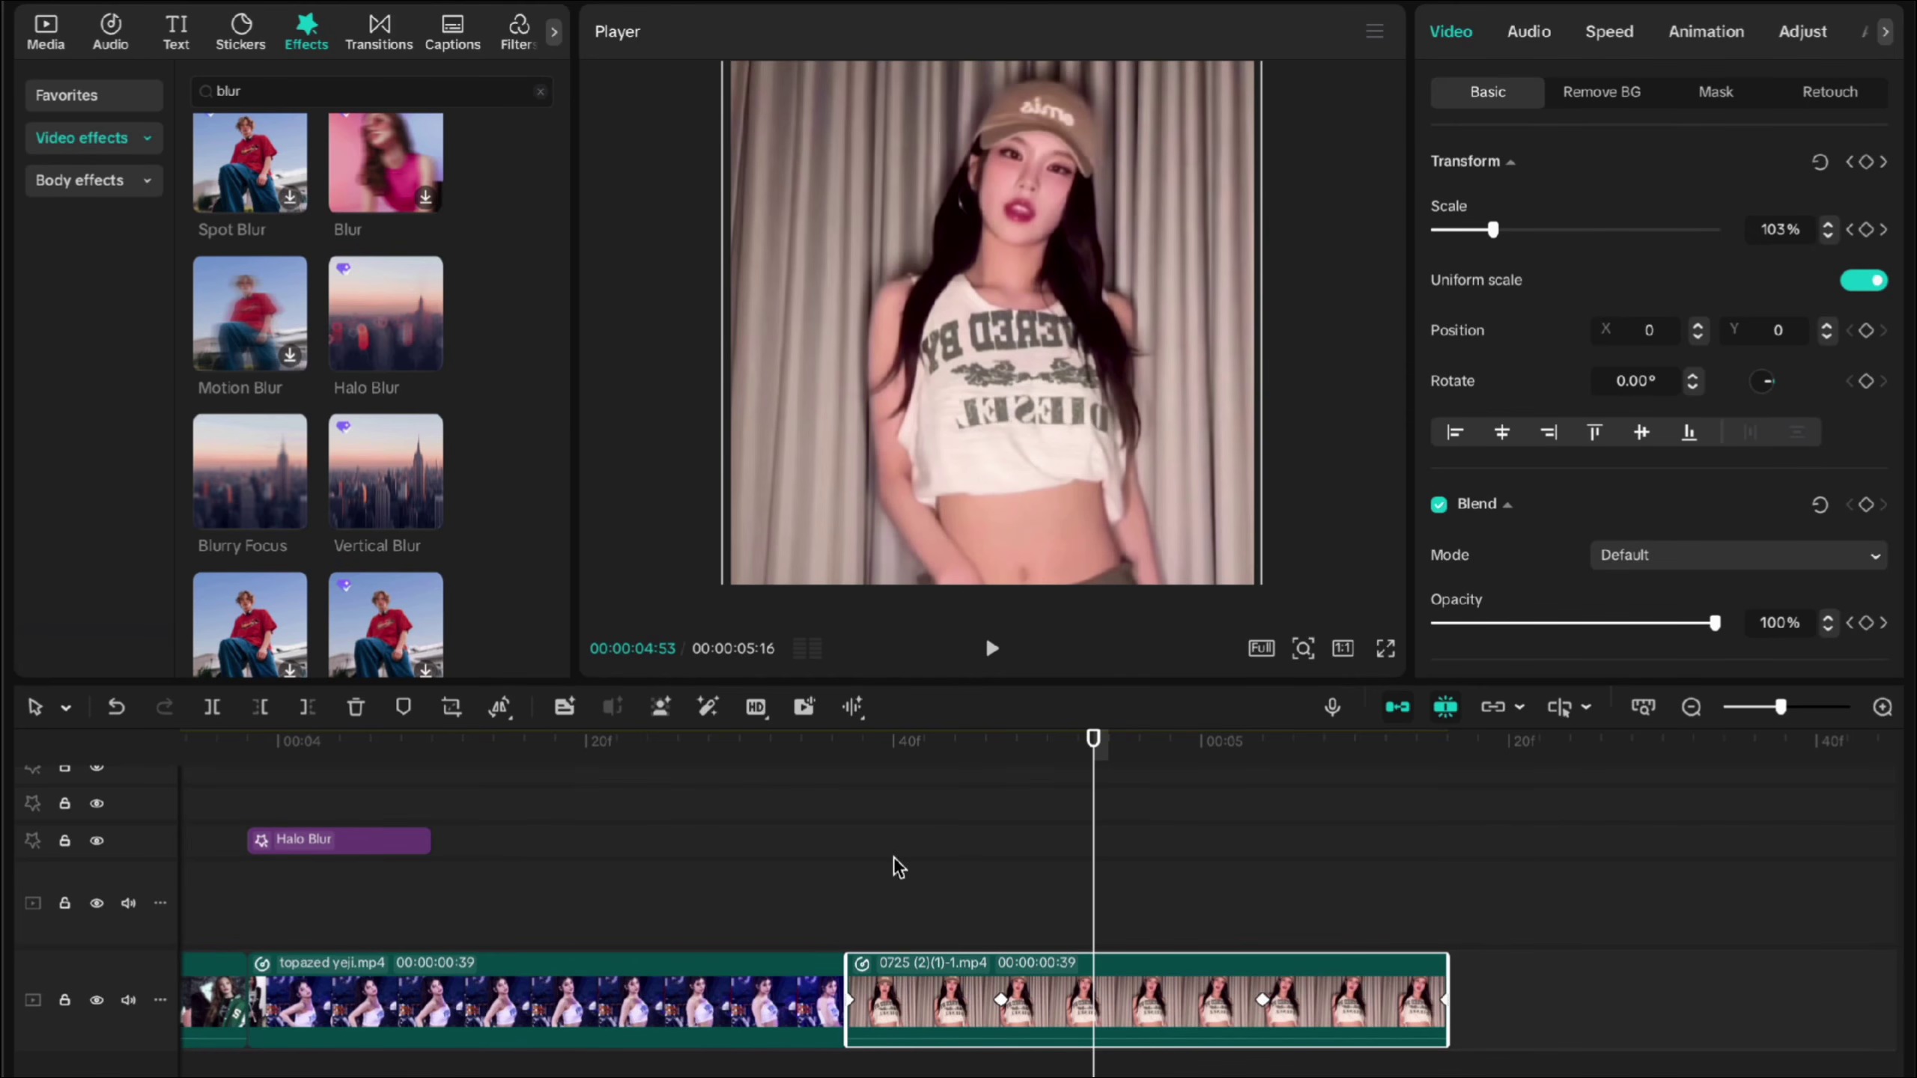
pyautogui.click(1138, 895)
pyautogui.click(1172, 906)
pyautogui.click(1154, 910)
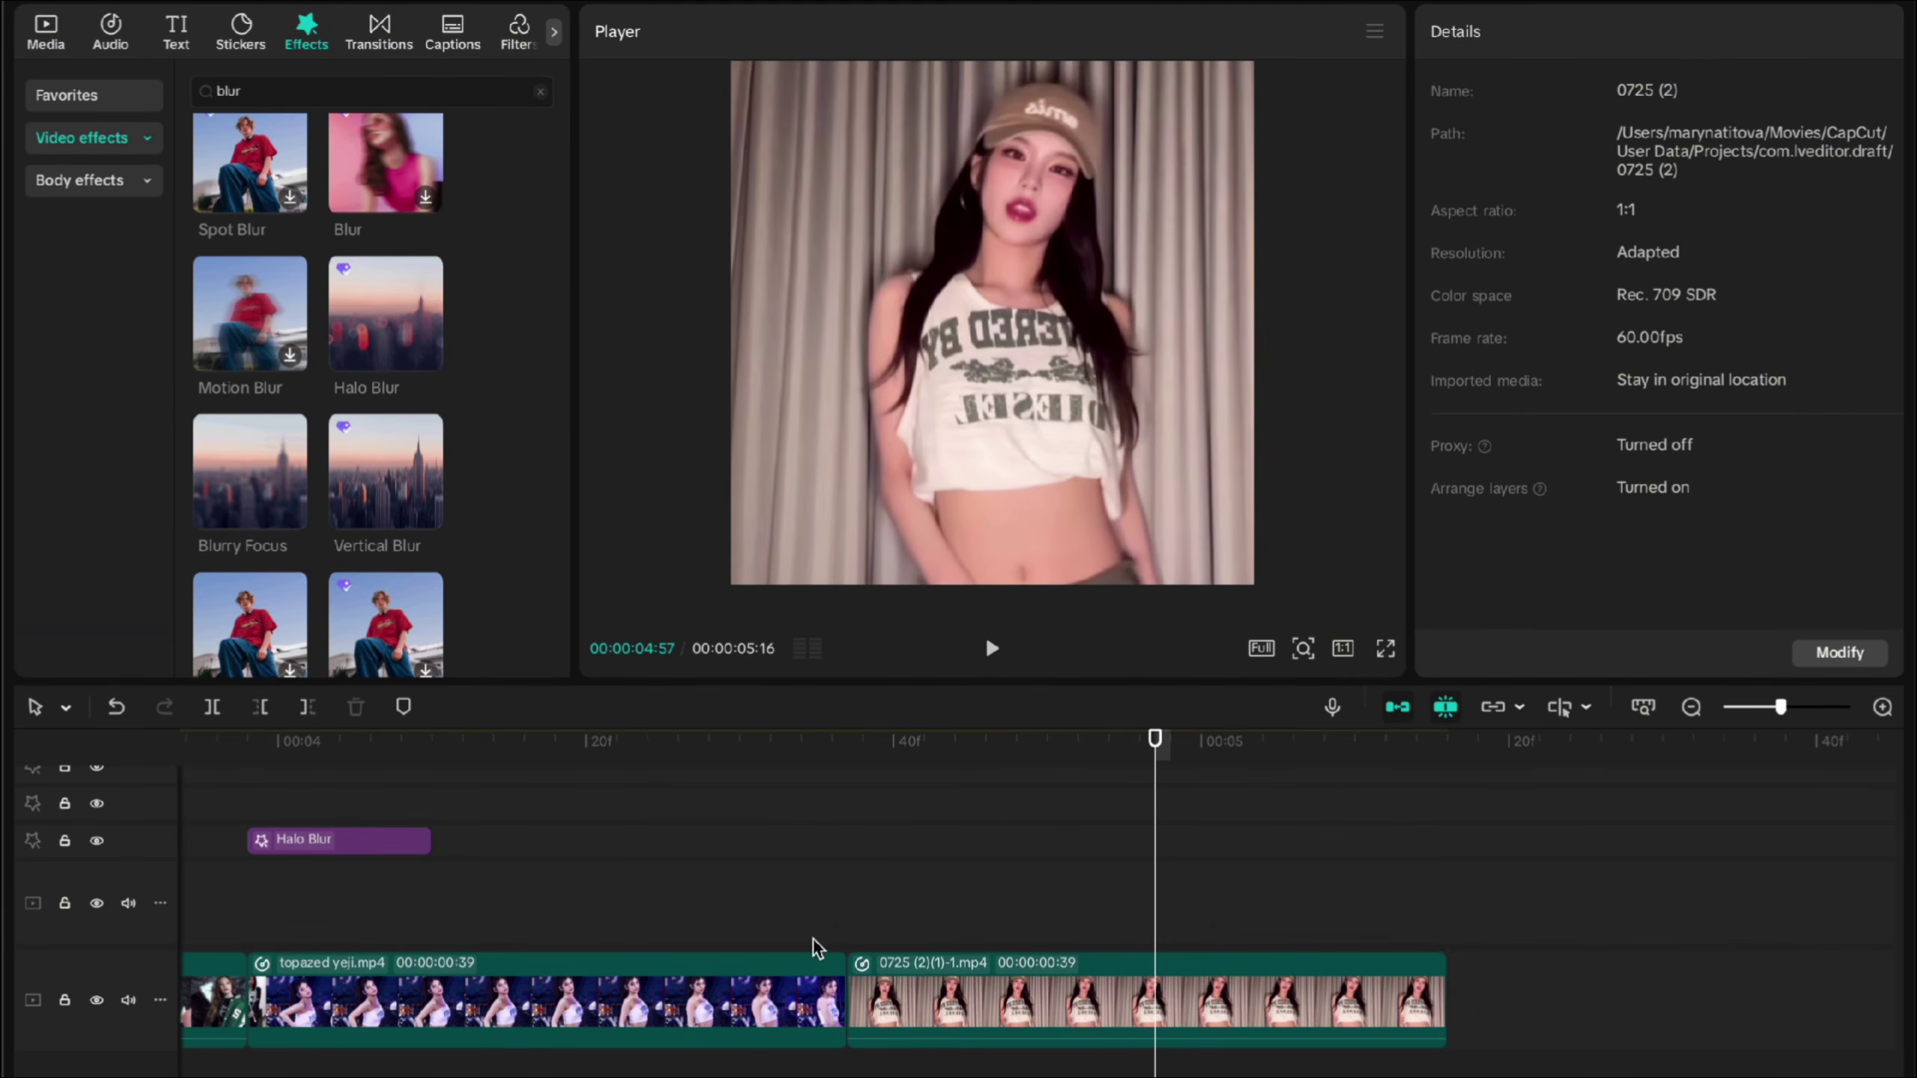
# Step: Duplicate the 0725 (2)(1)-1.mp4 clip and place the copy on the main track directly after the original
pyautogui.click(982, 1001)
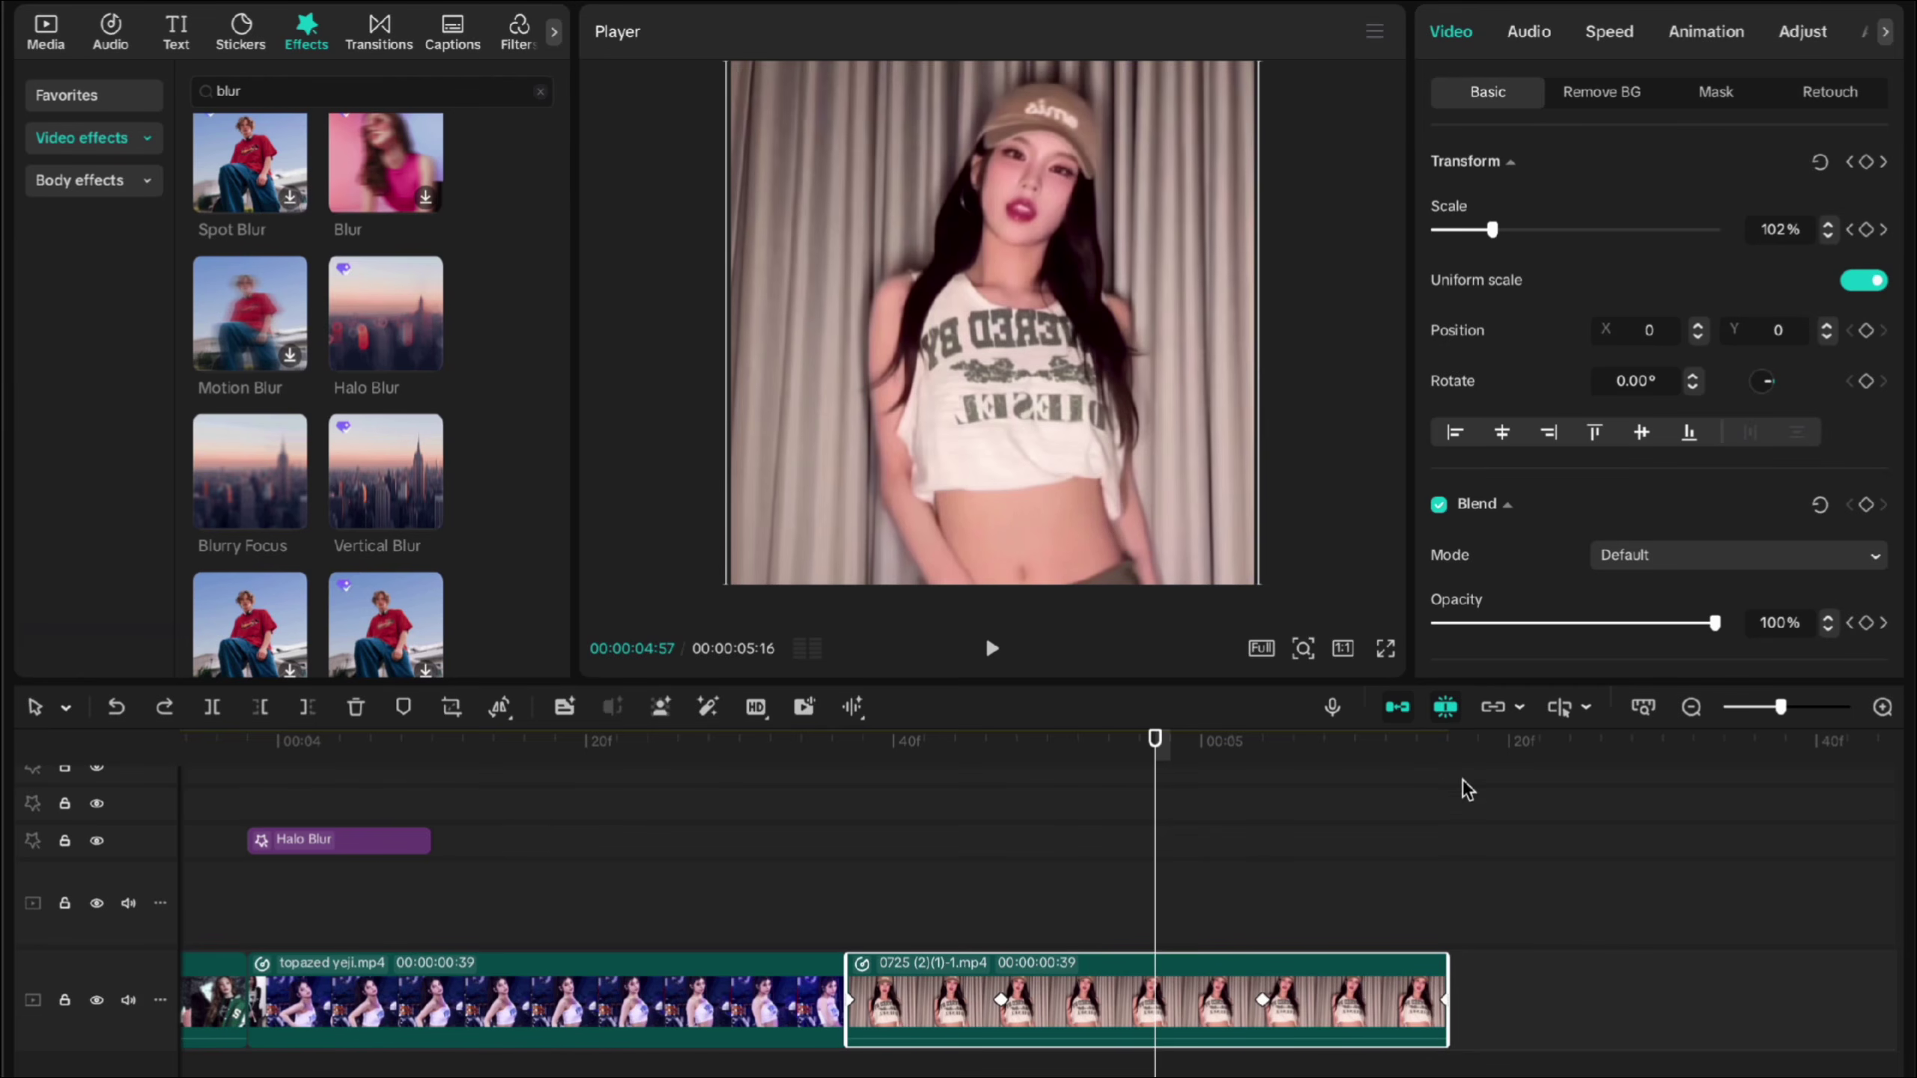
pyautogui.click(1468, 755)
pyautogui.click(1443, 934)
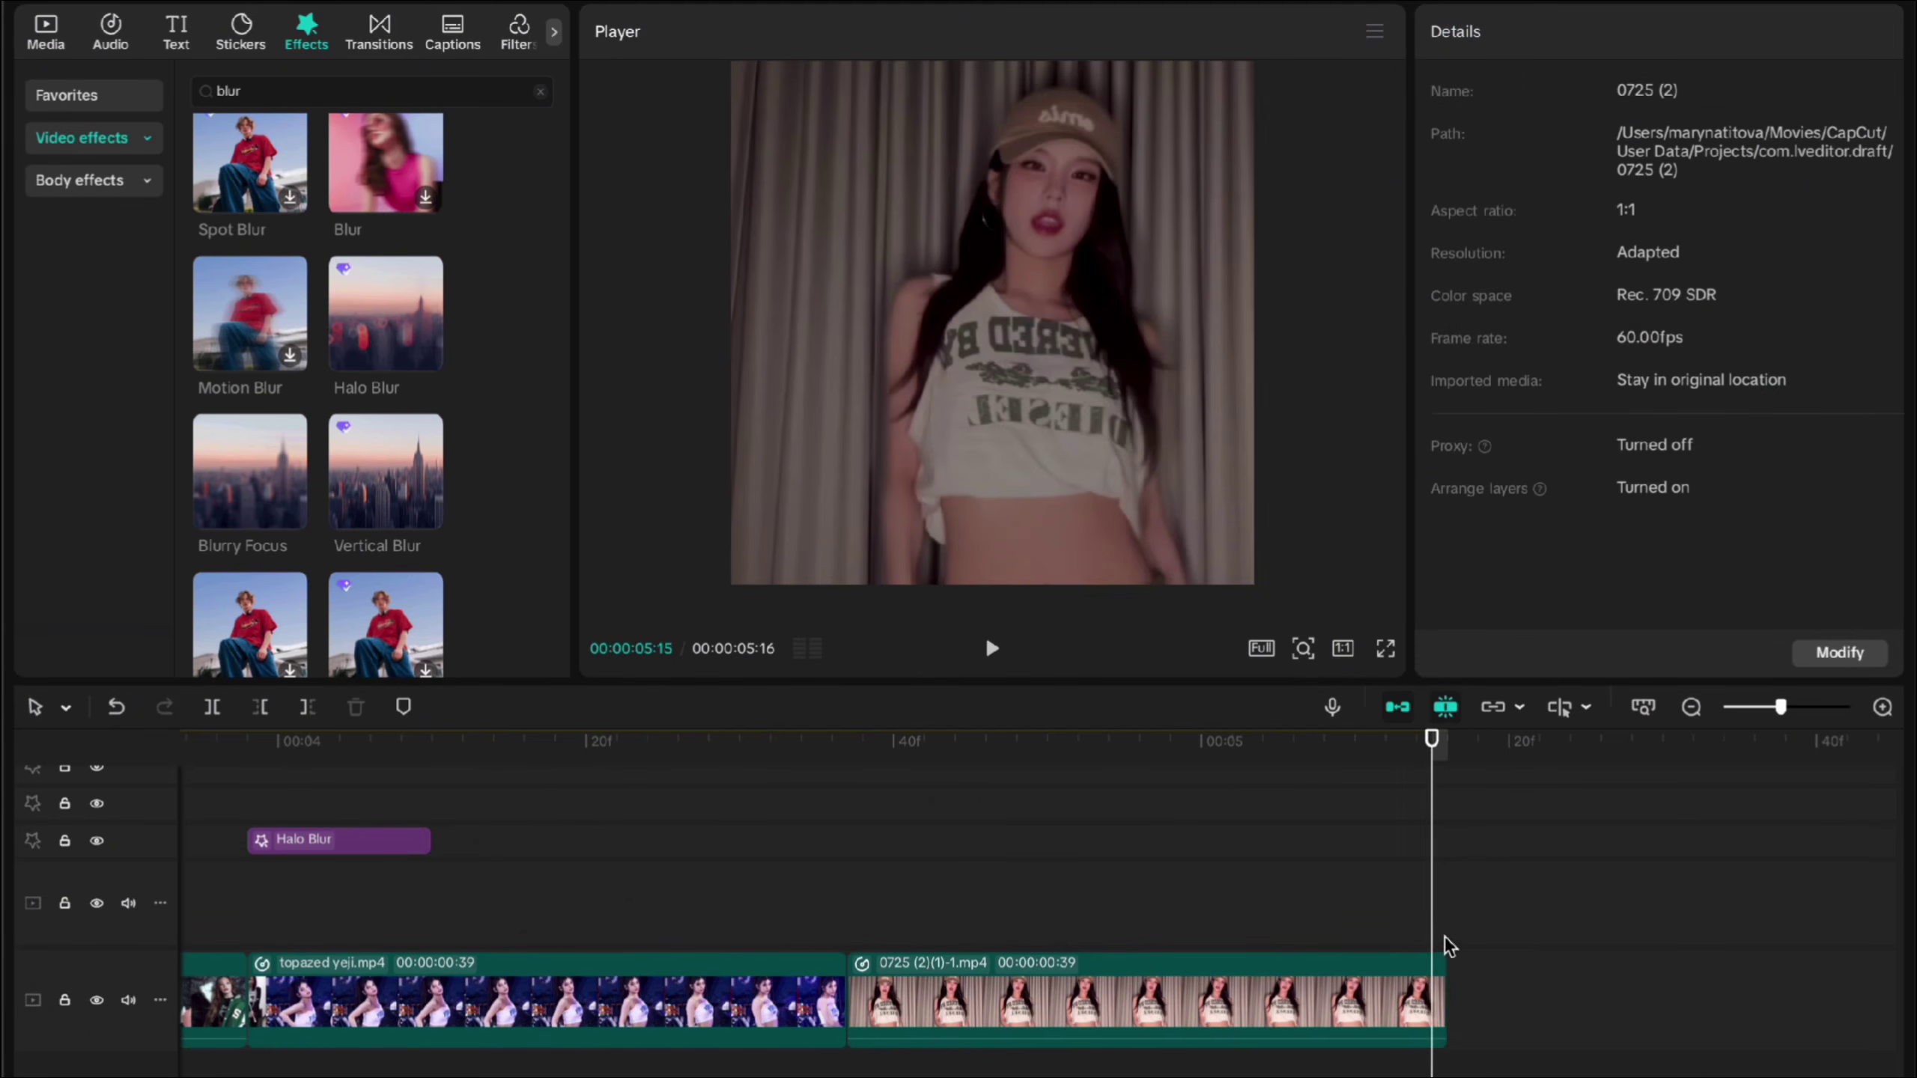
pyautogui.click(1384, 972)
pyautogui.hotkey('ctrl', 'c')
pyautogui.hotkey('ctrl', 'v')
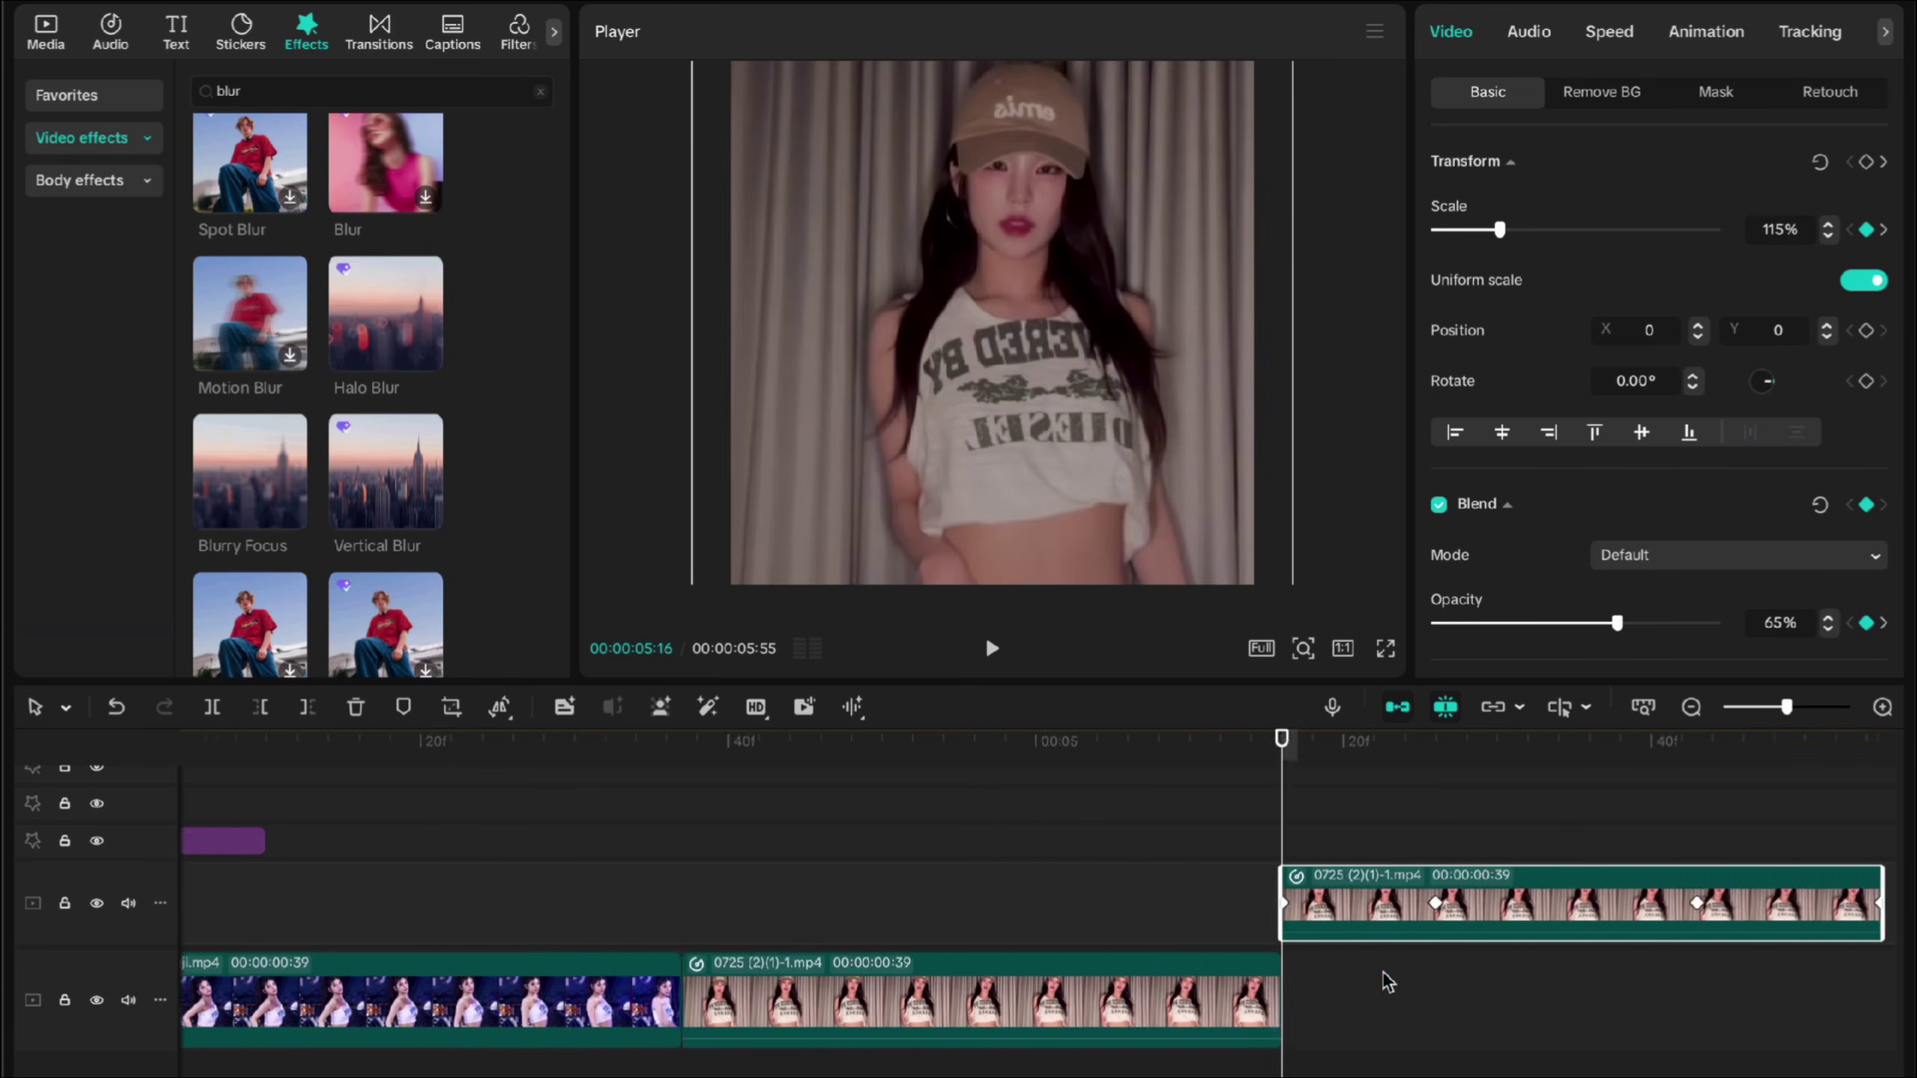
pyautogui.moveTo(1256, 965); pyautogui.dragTo(1256, 996)
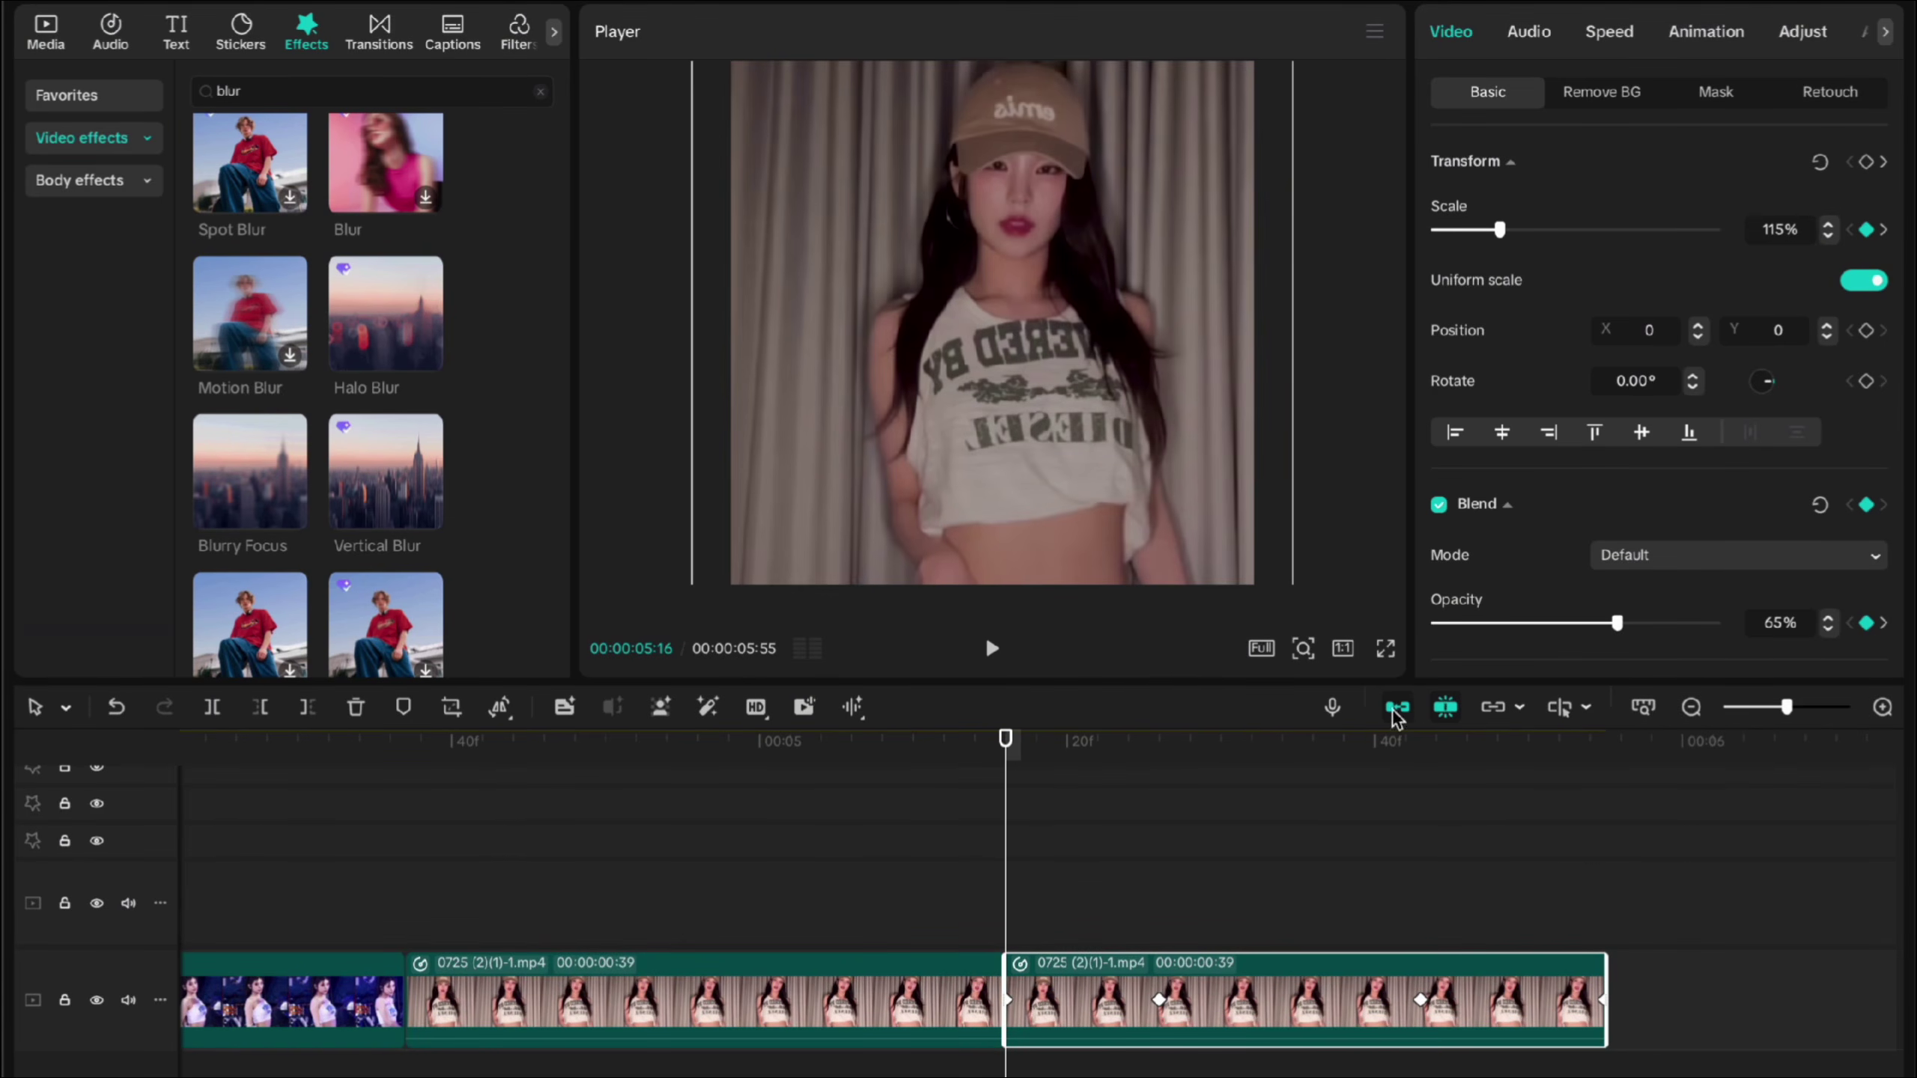
# Step: Set the Opacity keyframe at the start of the copied clip to 100%
pyautogui.moveTo(1692, 623); pyautogui.dragTo(1831, 625)
pyautogui.click(1866, 622)
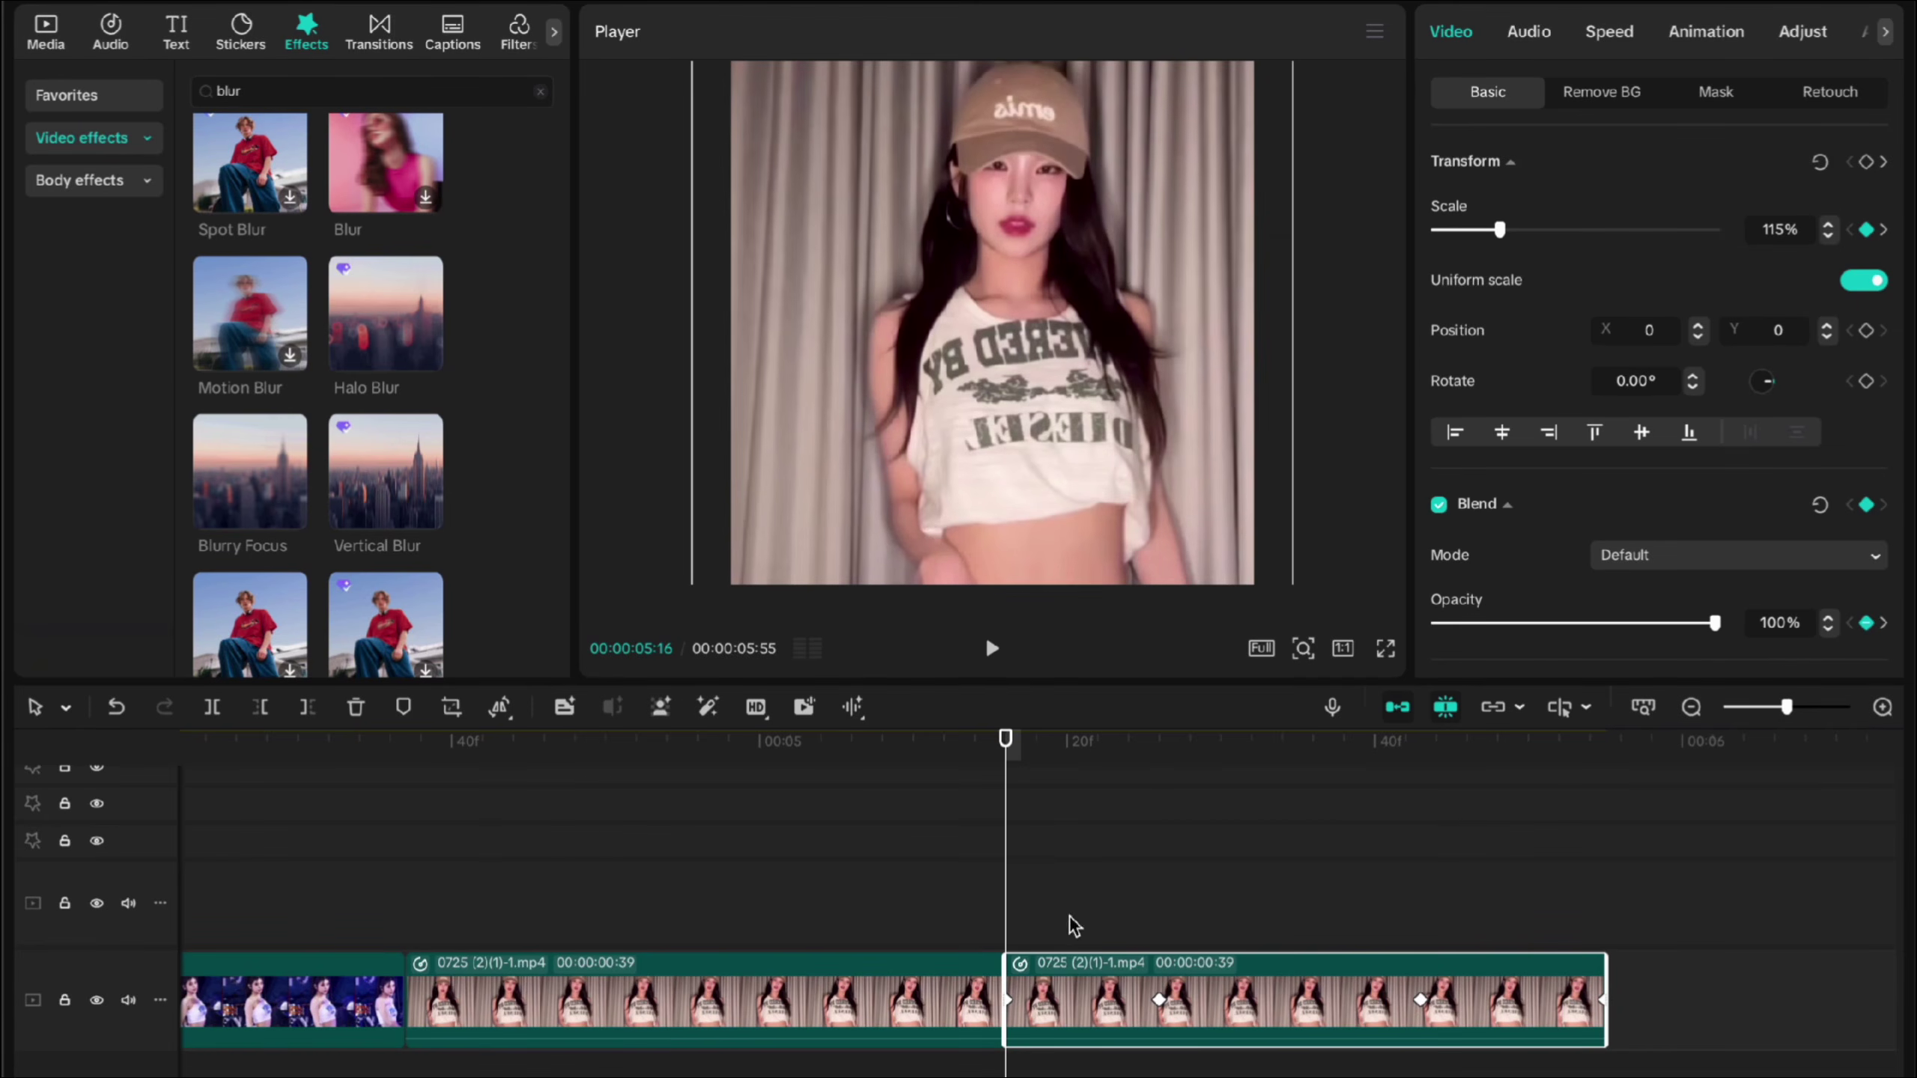
# Step: Set the Opacity keyframe at the end of the copied 0725 (2)(1)-1.mp4 clip to 100%
pyautogui.click(1169, 766)
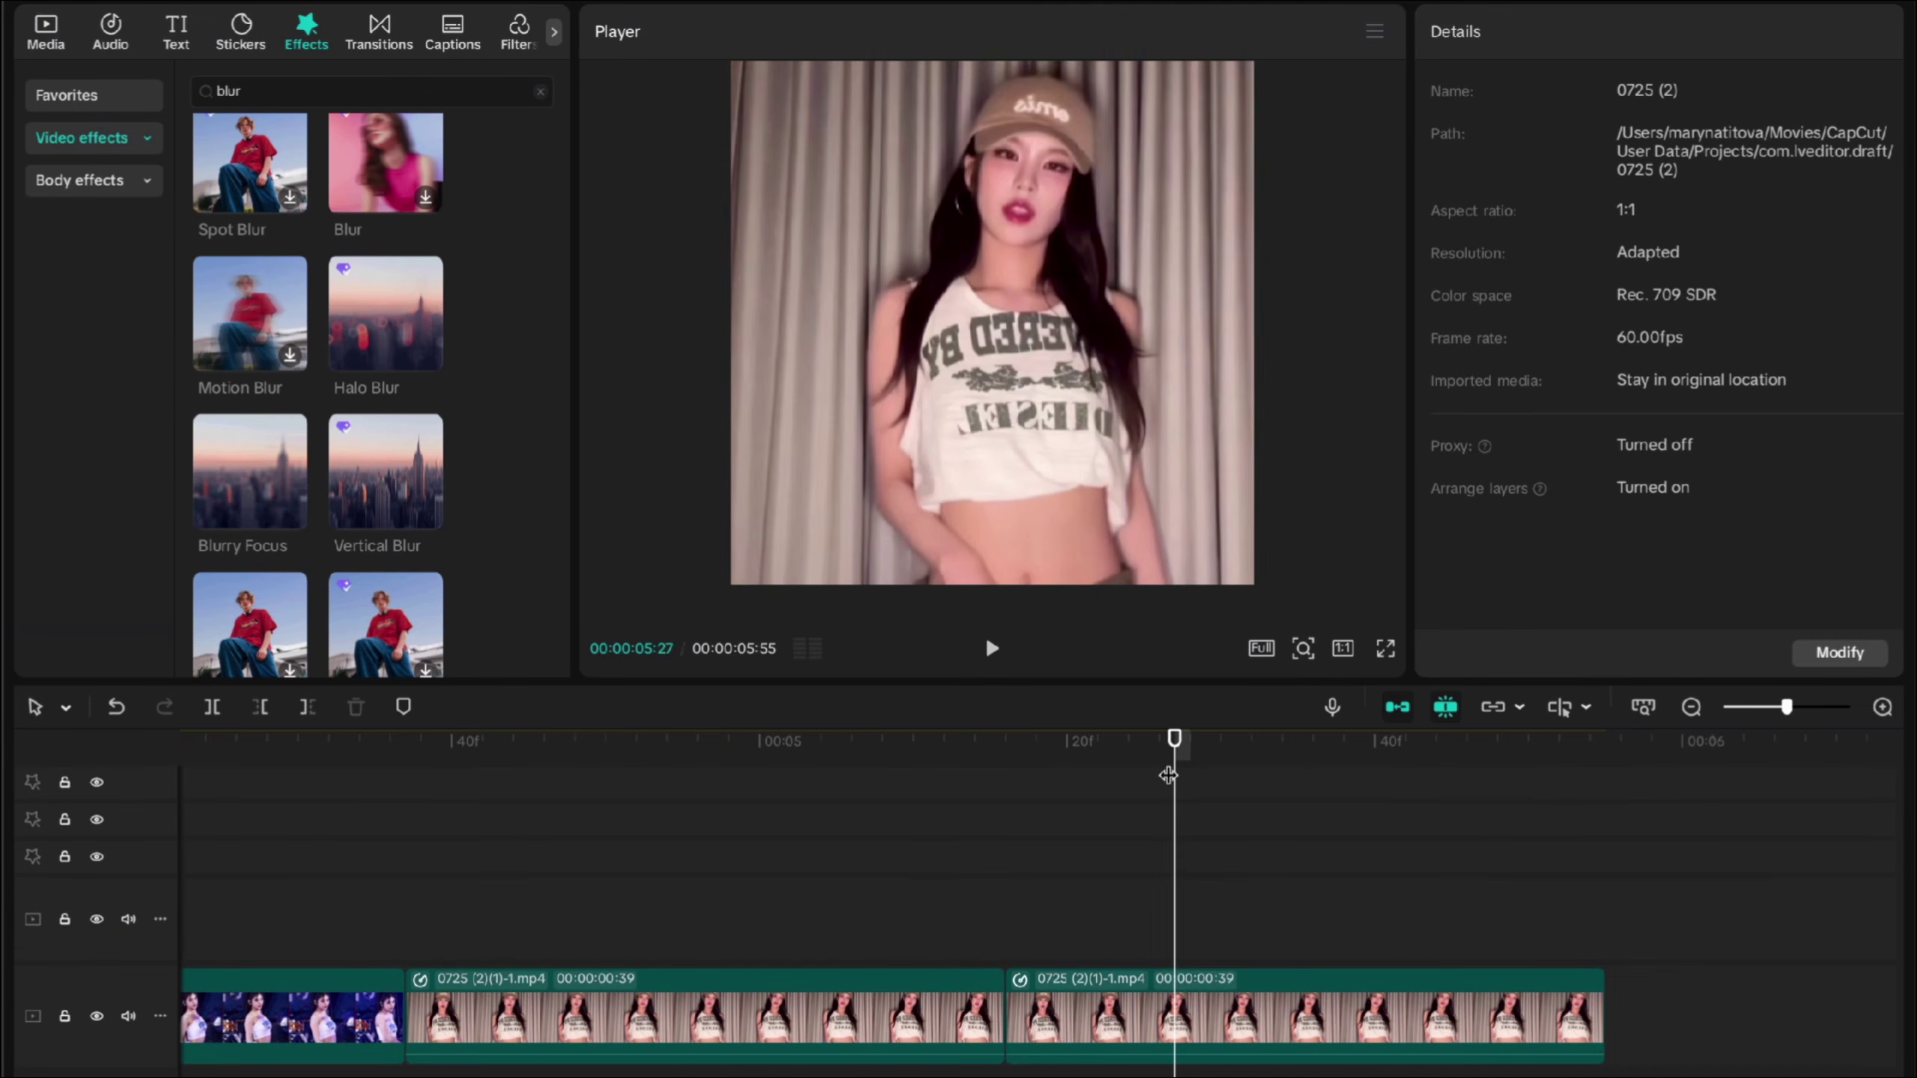
pyautogui.moveTo(1168, 777); pyautogui.dragTo(1162, 778)
pyautogui.click(1182, 976)
pyautogui.click(1606, 743)
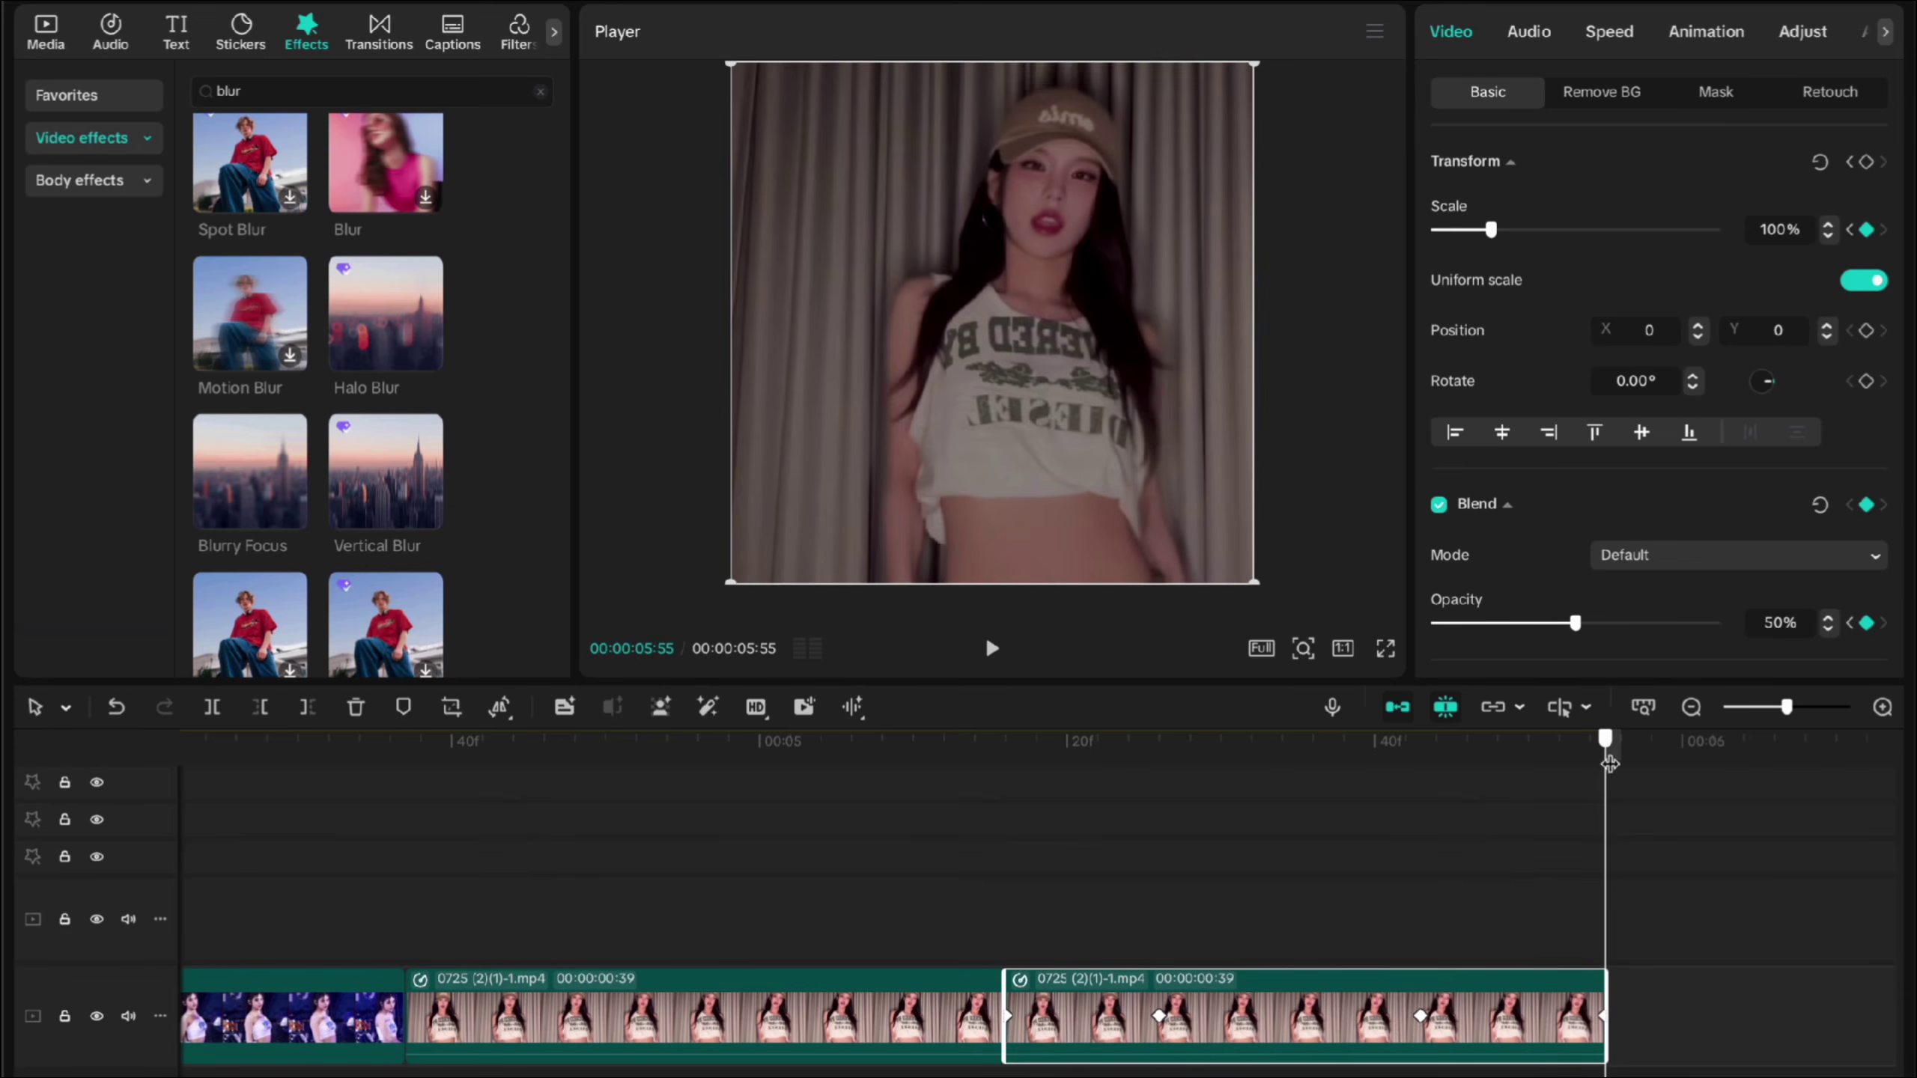
pyautogui.moveTo(1688, 623); pyautogui.dragTo(1821, 627)
# Step: Scrub through the copied 0725 (2)(1)-1.mp4 clip to check its opacity without the fades
pyautogui.click(1393, 948)
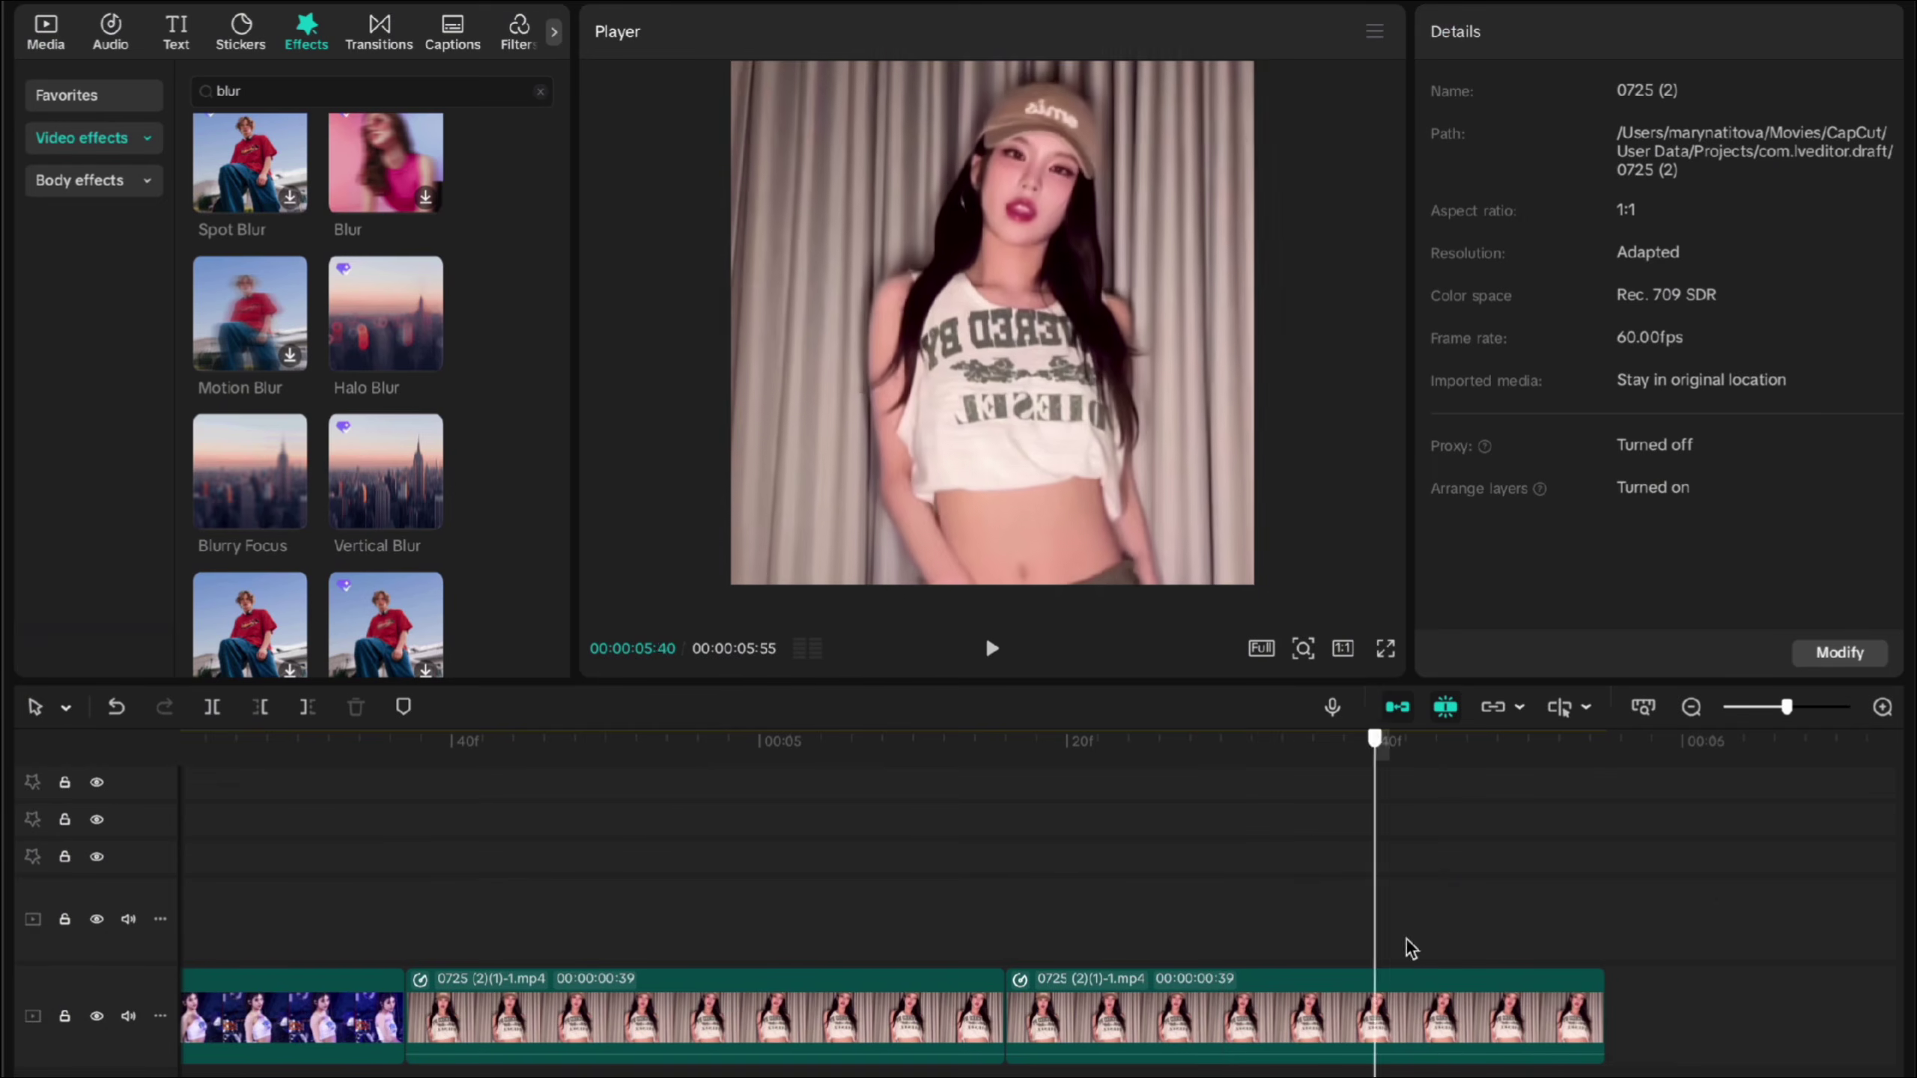
pyautogui.moveTo(1377, 911); pyautogui.dragTo(1035, 892)
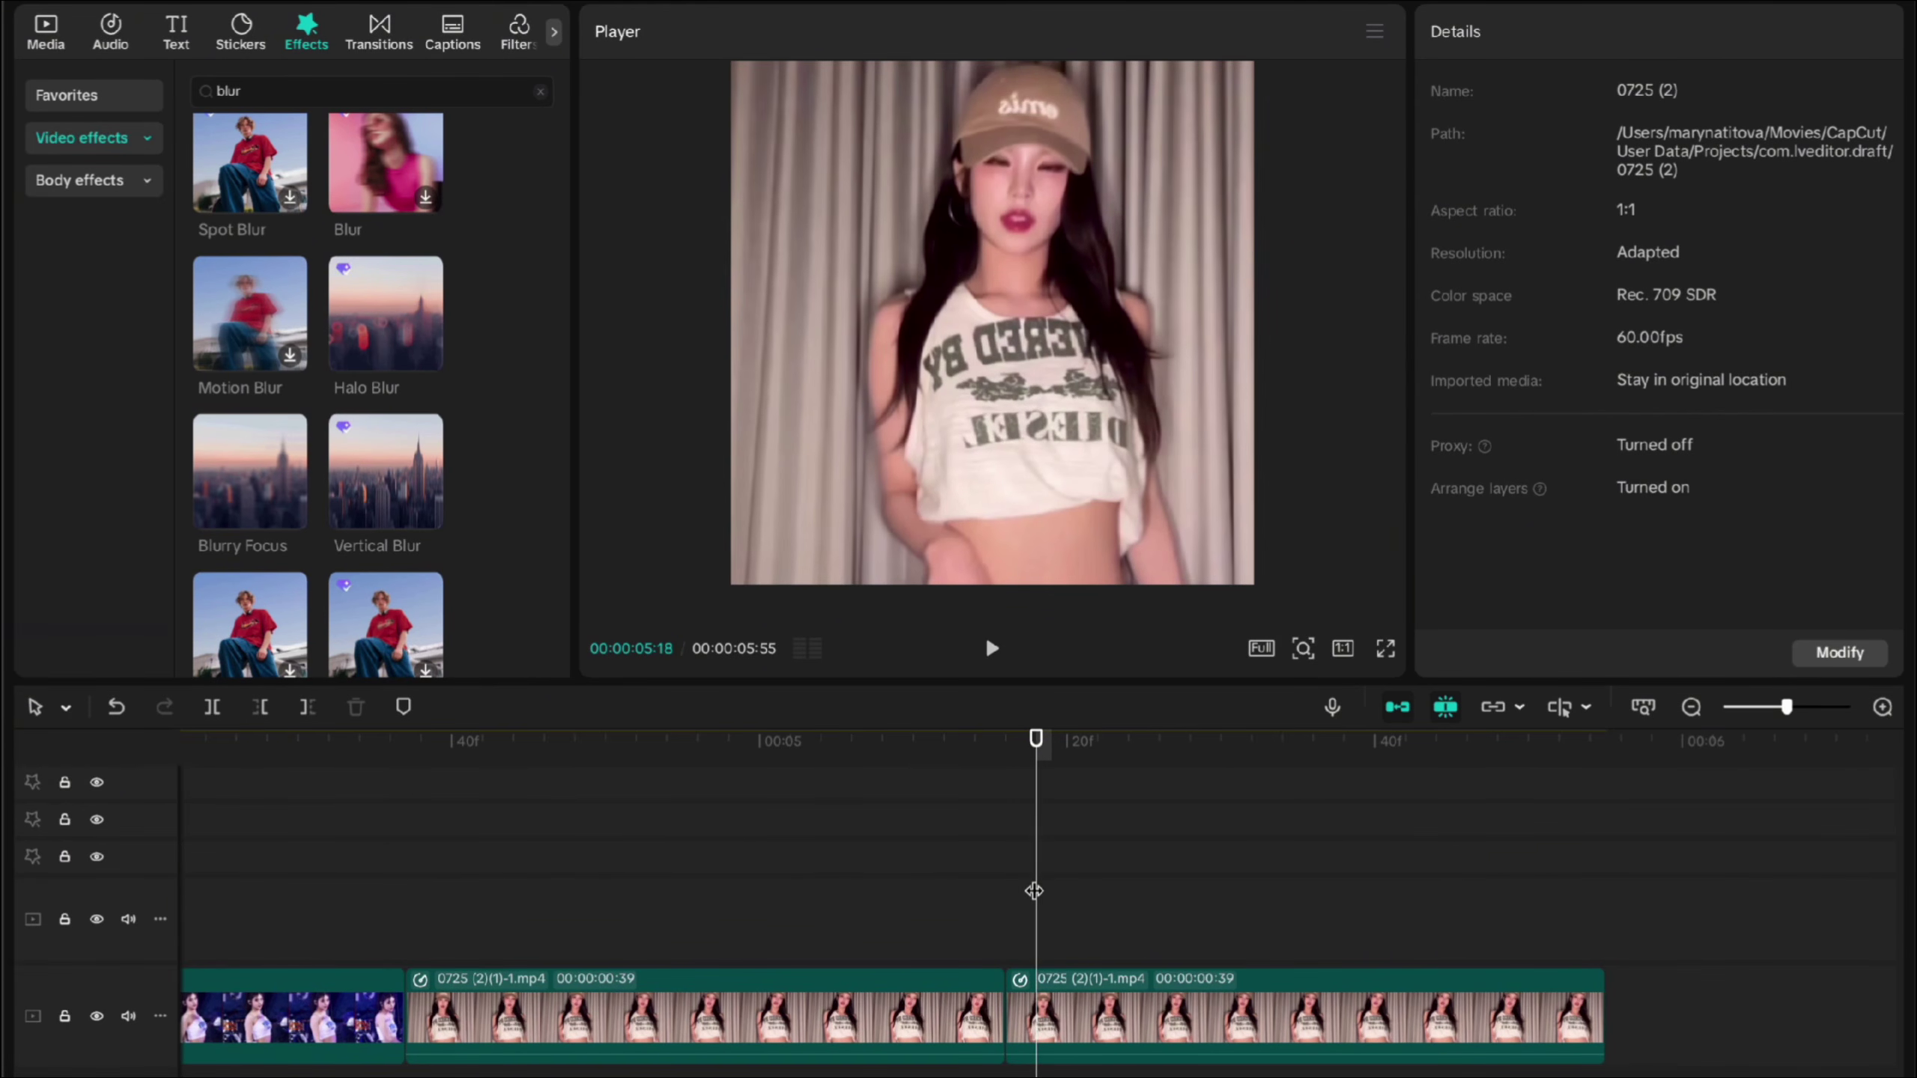
pyautogui.moveTo(1034, 891); pyautogui.dragTo(1304, 924)
pyautogui.click(1252, 974)
pyautogui.press('Right')
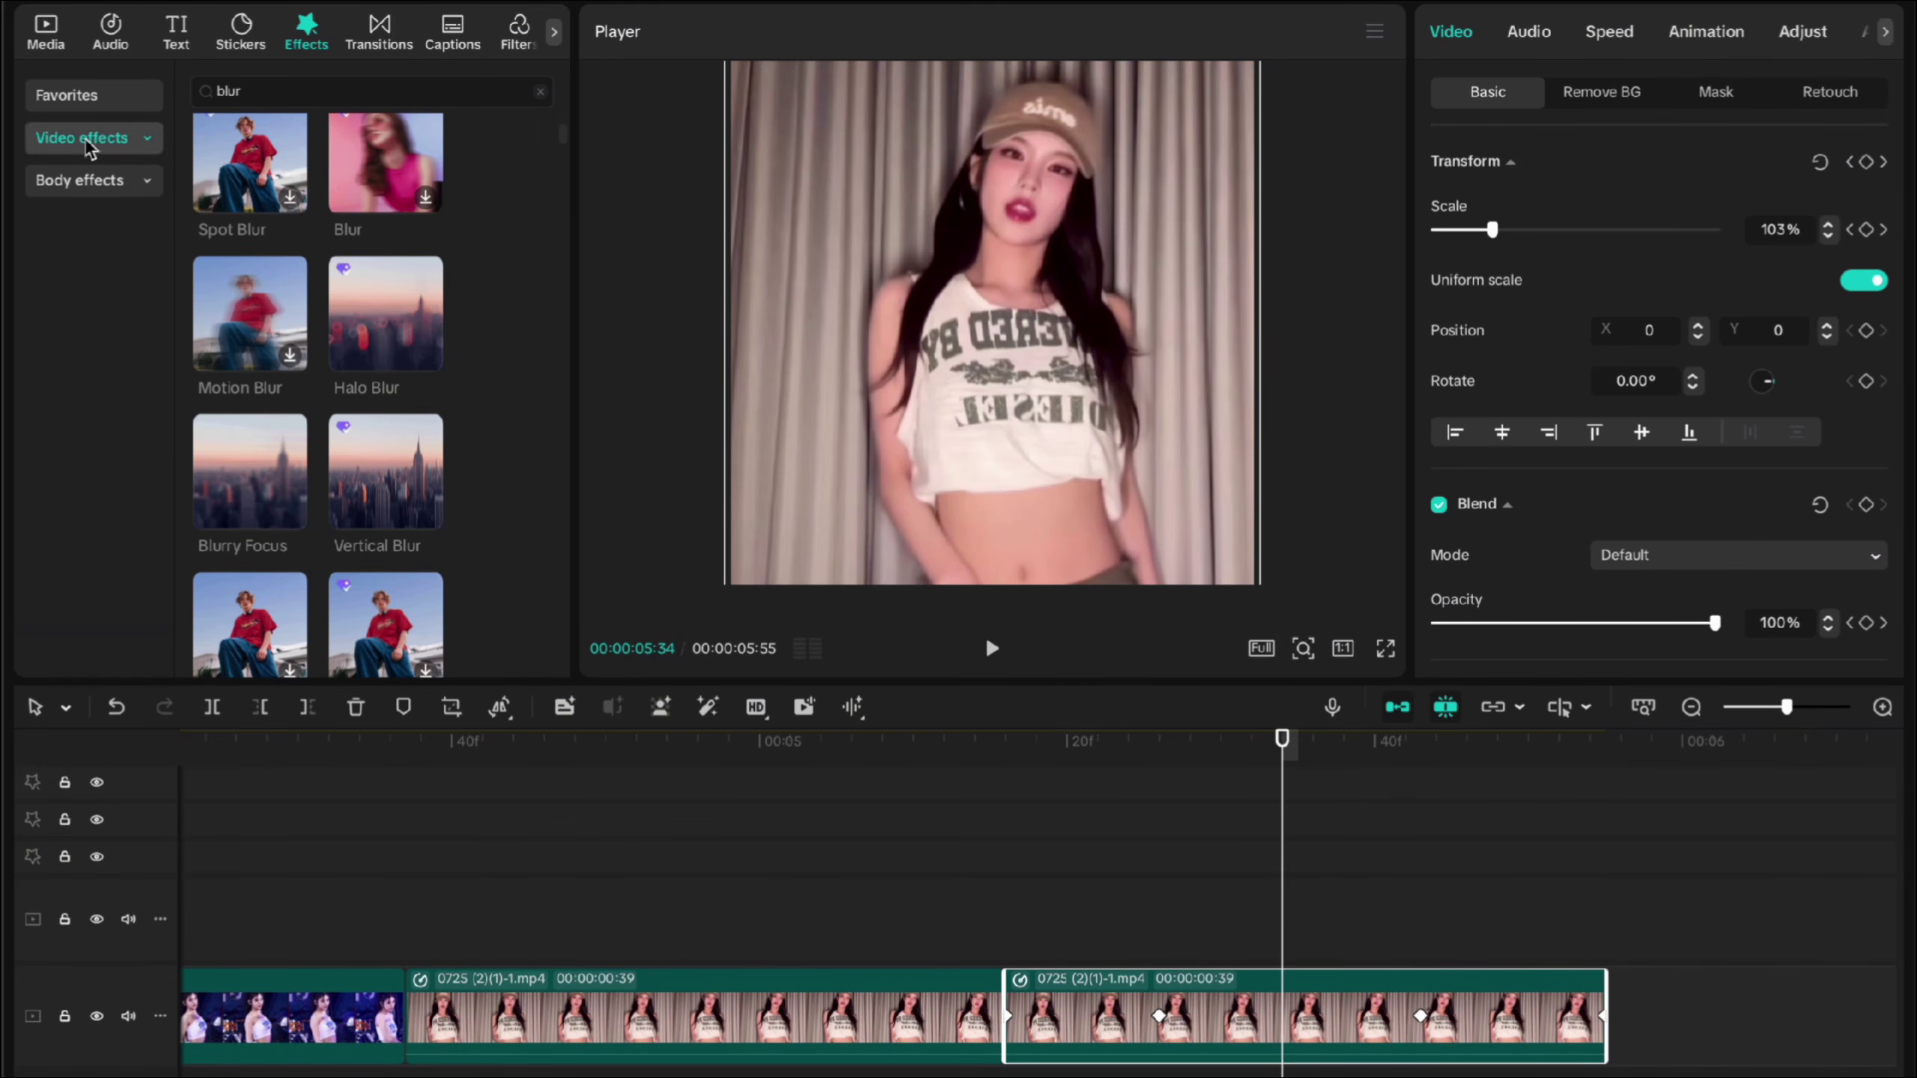
# Step: Place a plain black clip from the stock library on the track above the copied clip, aligned with the copy's start
pyautogui.click(47, 47)
pyautogui.click(64, 305)
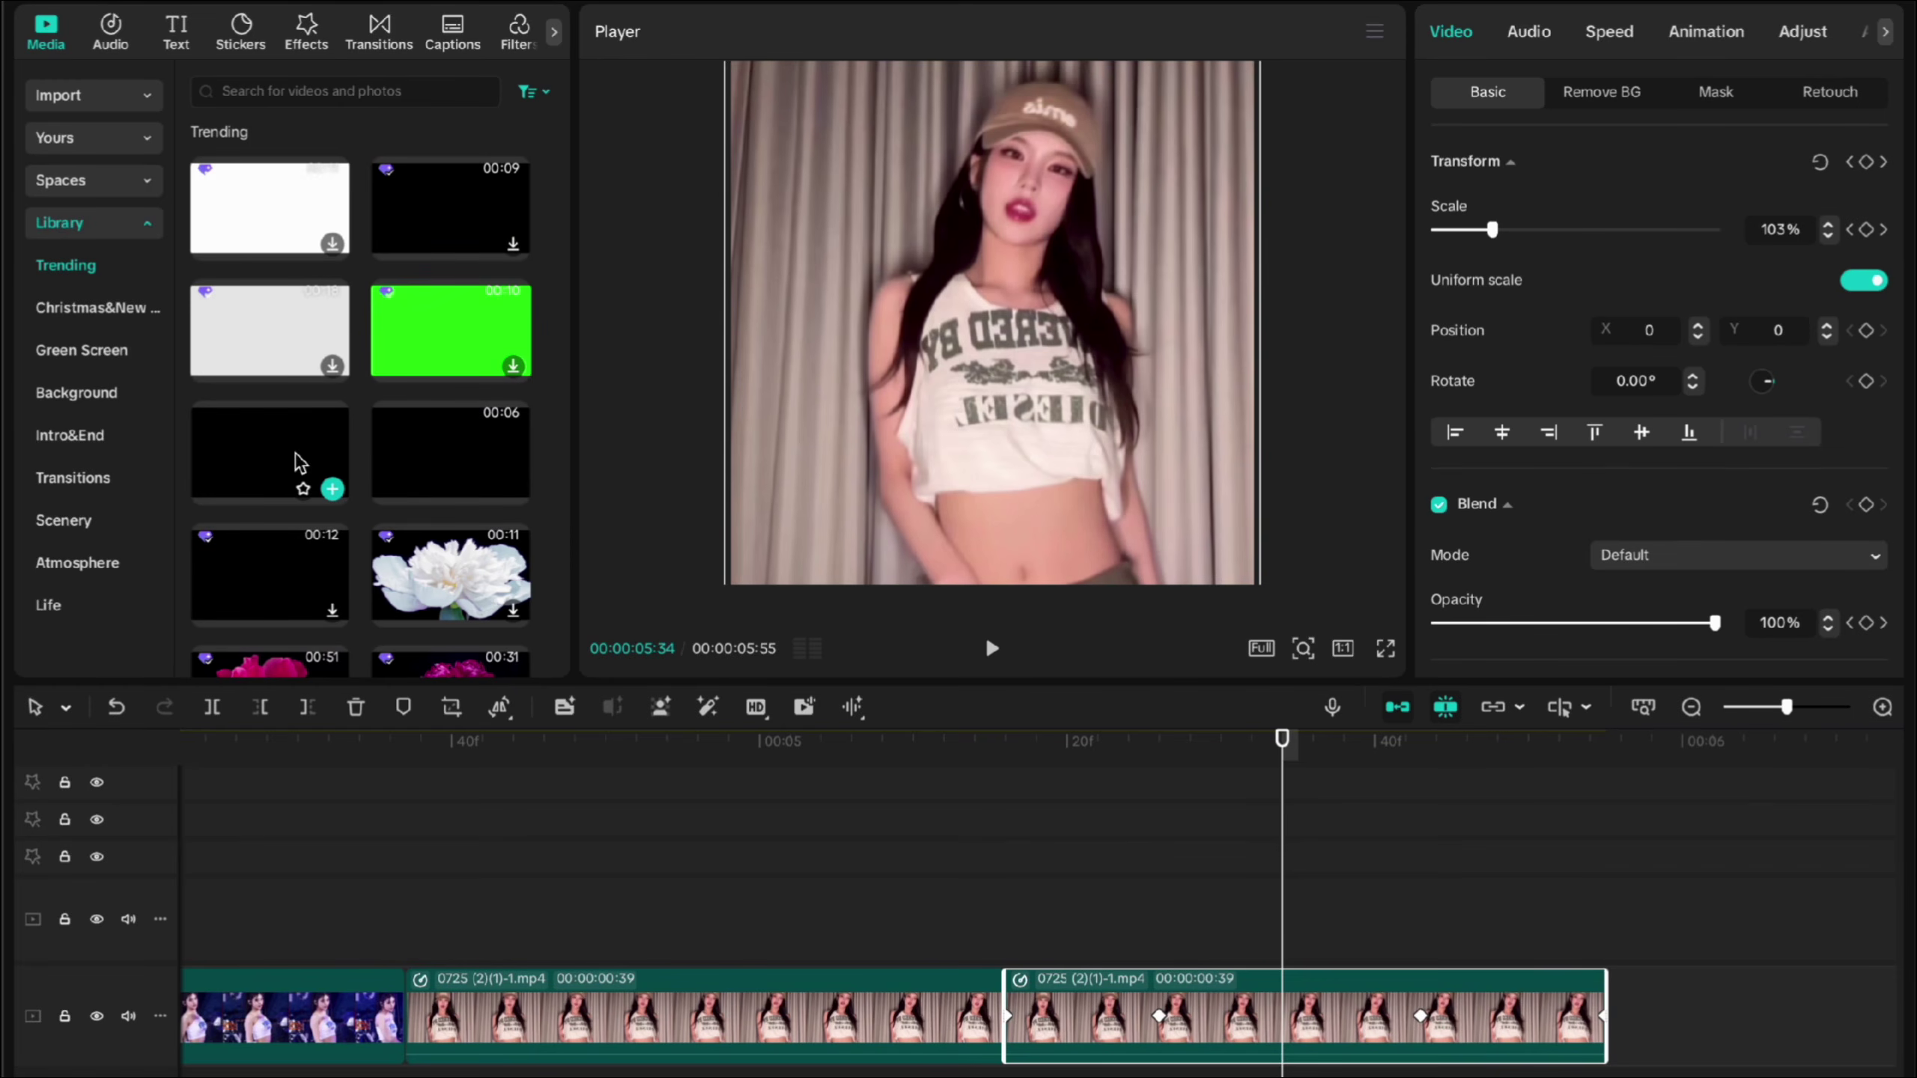
pyautogui.moveTo(295, 462); pyautogui.dragTo(1010, 945)
pyautogui.hscroll(3, 1008, 944)
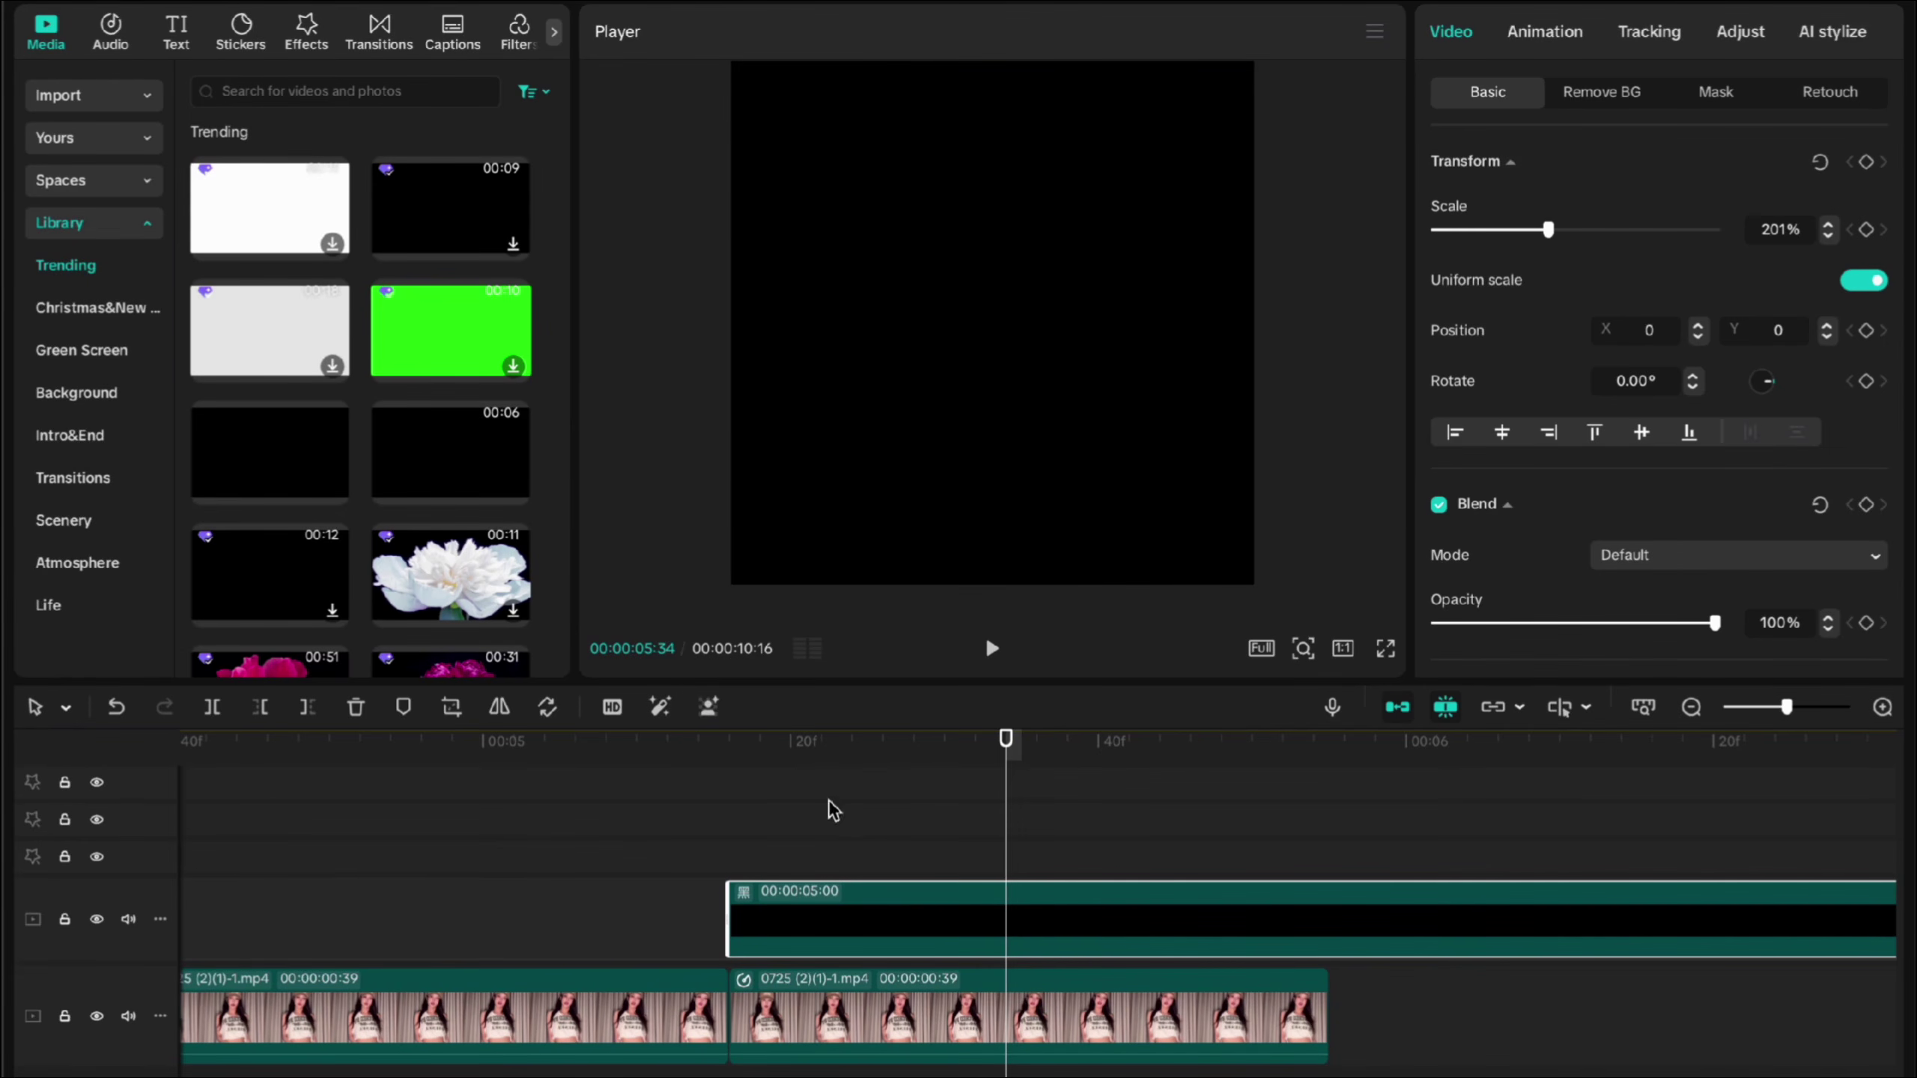
# Step: Add an Opacity keyframe at the black overlay's start, at 00:00:05:16, and set it to 43%
pyautogui.moveTo(785, 753); pyautogui.dragTo(733, 758)
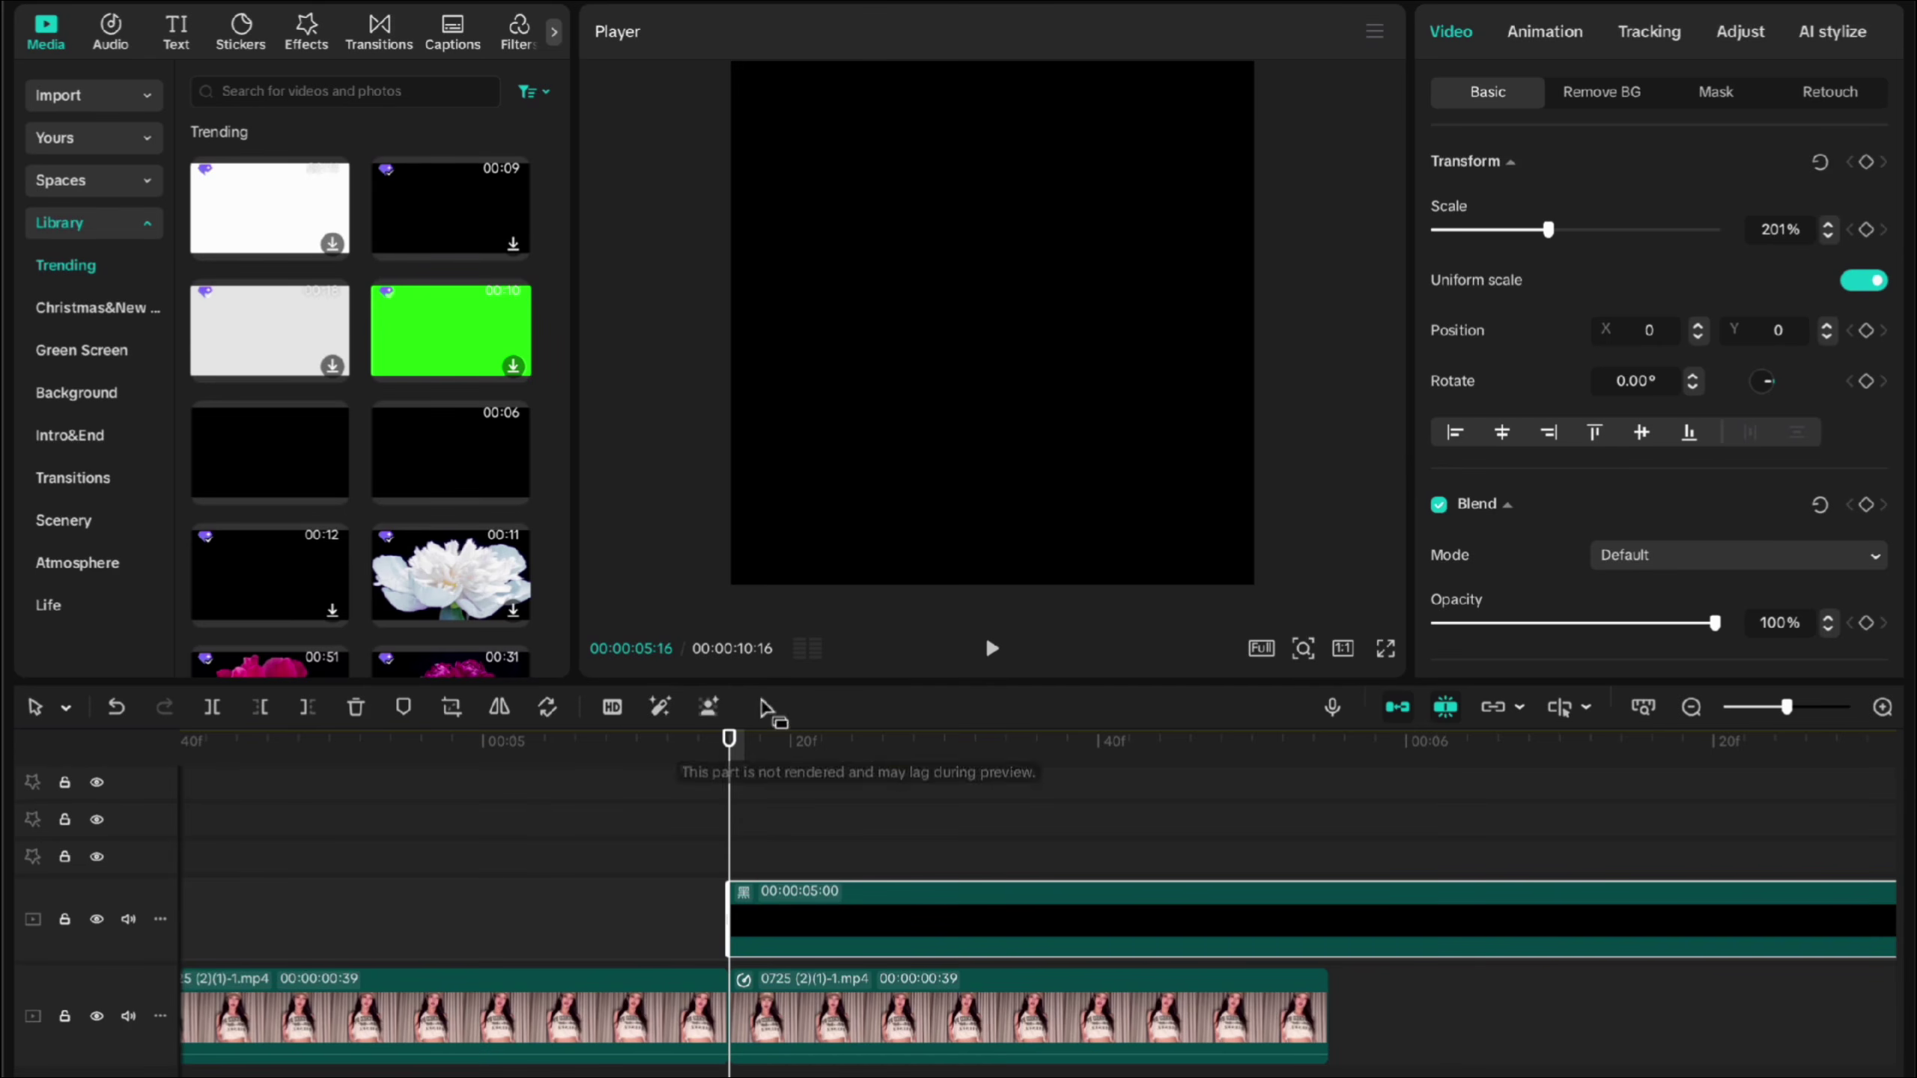
pyautogui.moveTo(736, 761)
pyautogui.mouseDown()
pyautogui.moveTo(1156, 762)
pyautogui.moveTo(731, 780)
pyautogui.mouseUp()
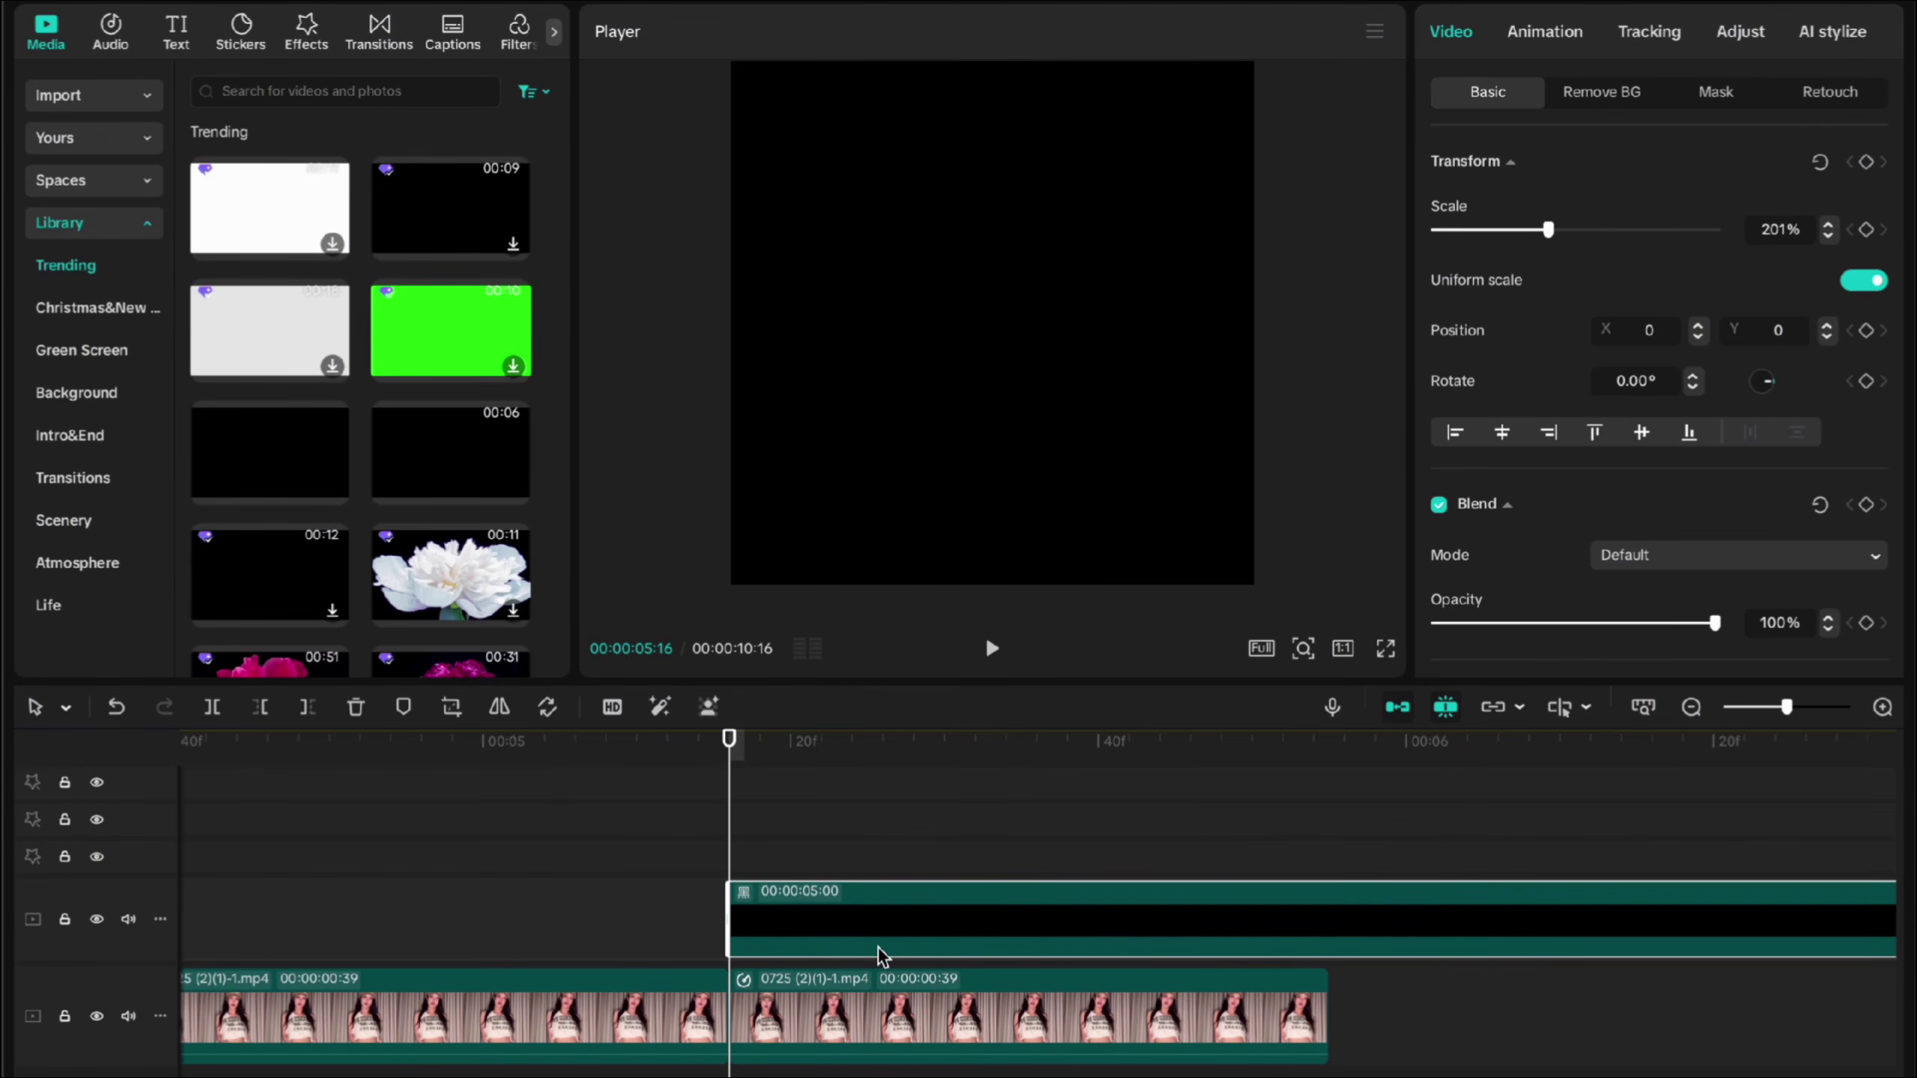
pyautogui.scroll(-2, 1566, 529)
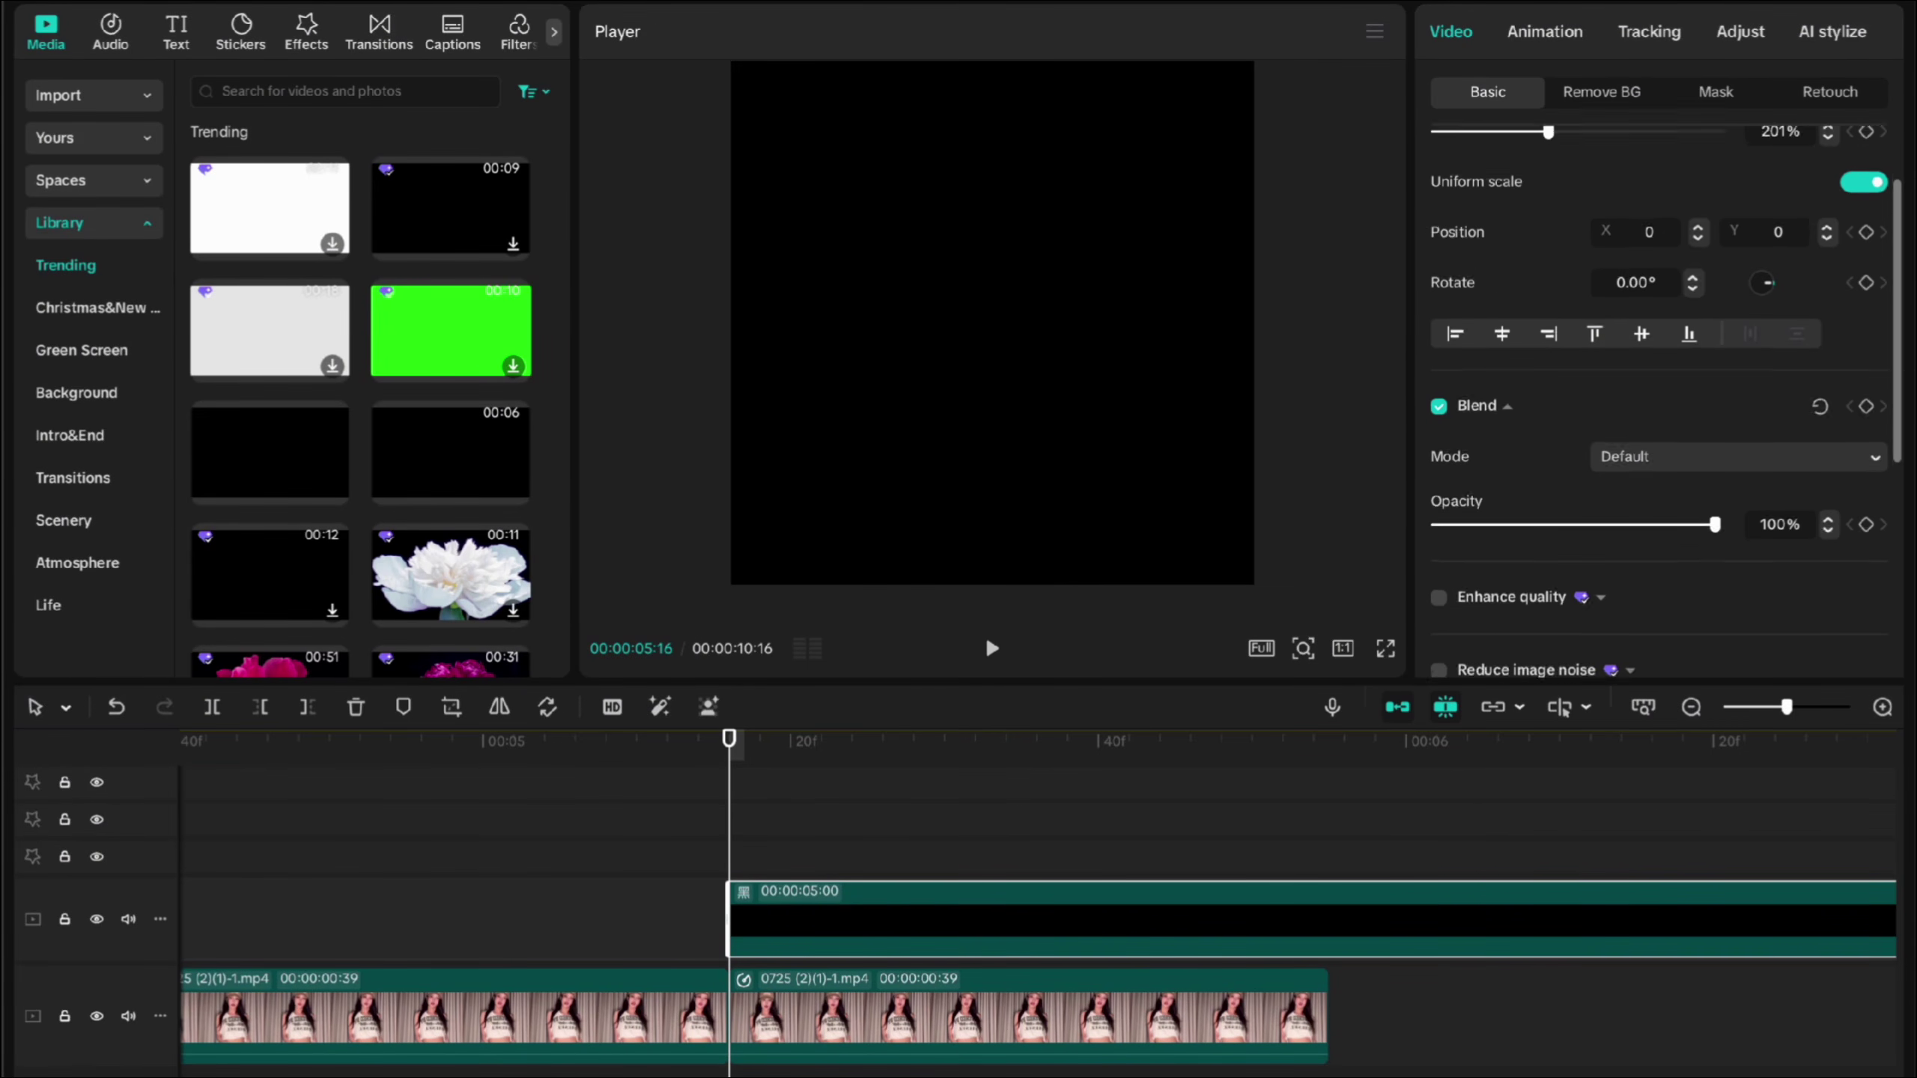
pyautogui.scroll(-1, 1565, 528)
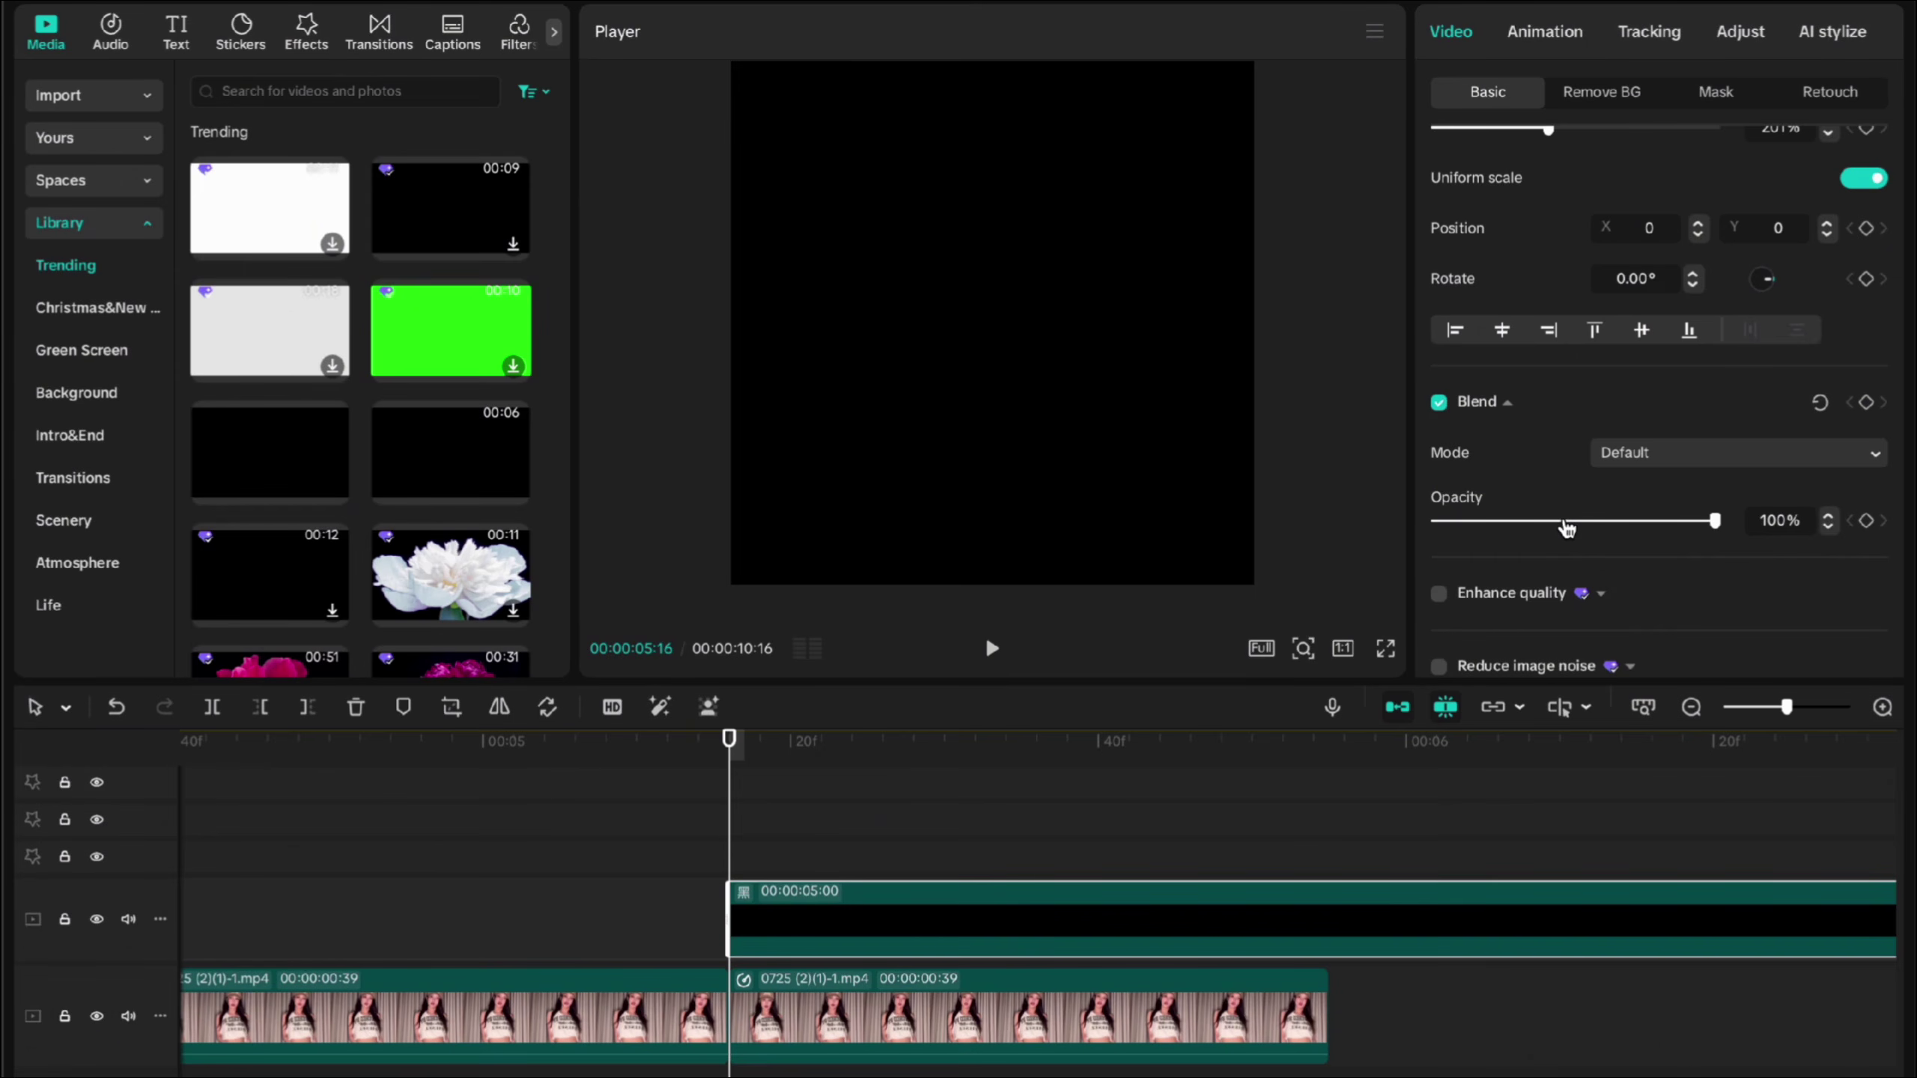
pyautogui.click(1866, 521)
pyautogui.moveTo(1714, 520); pyautogui.dragTo(1557, 518)
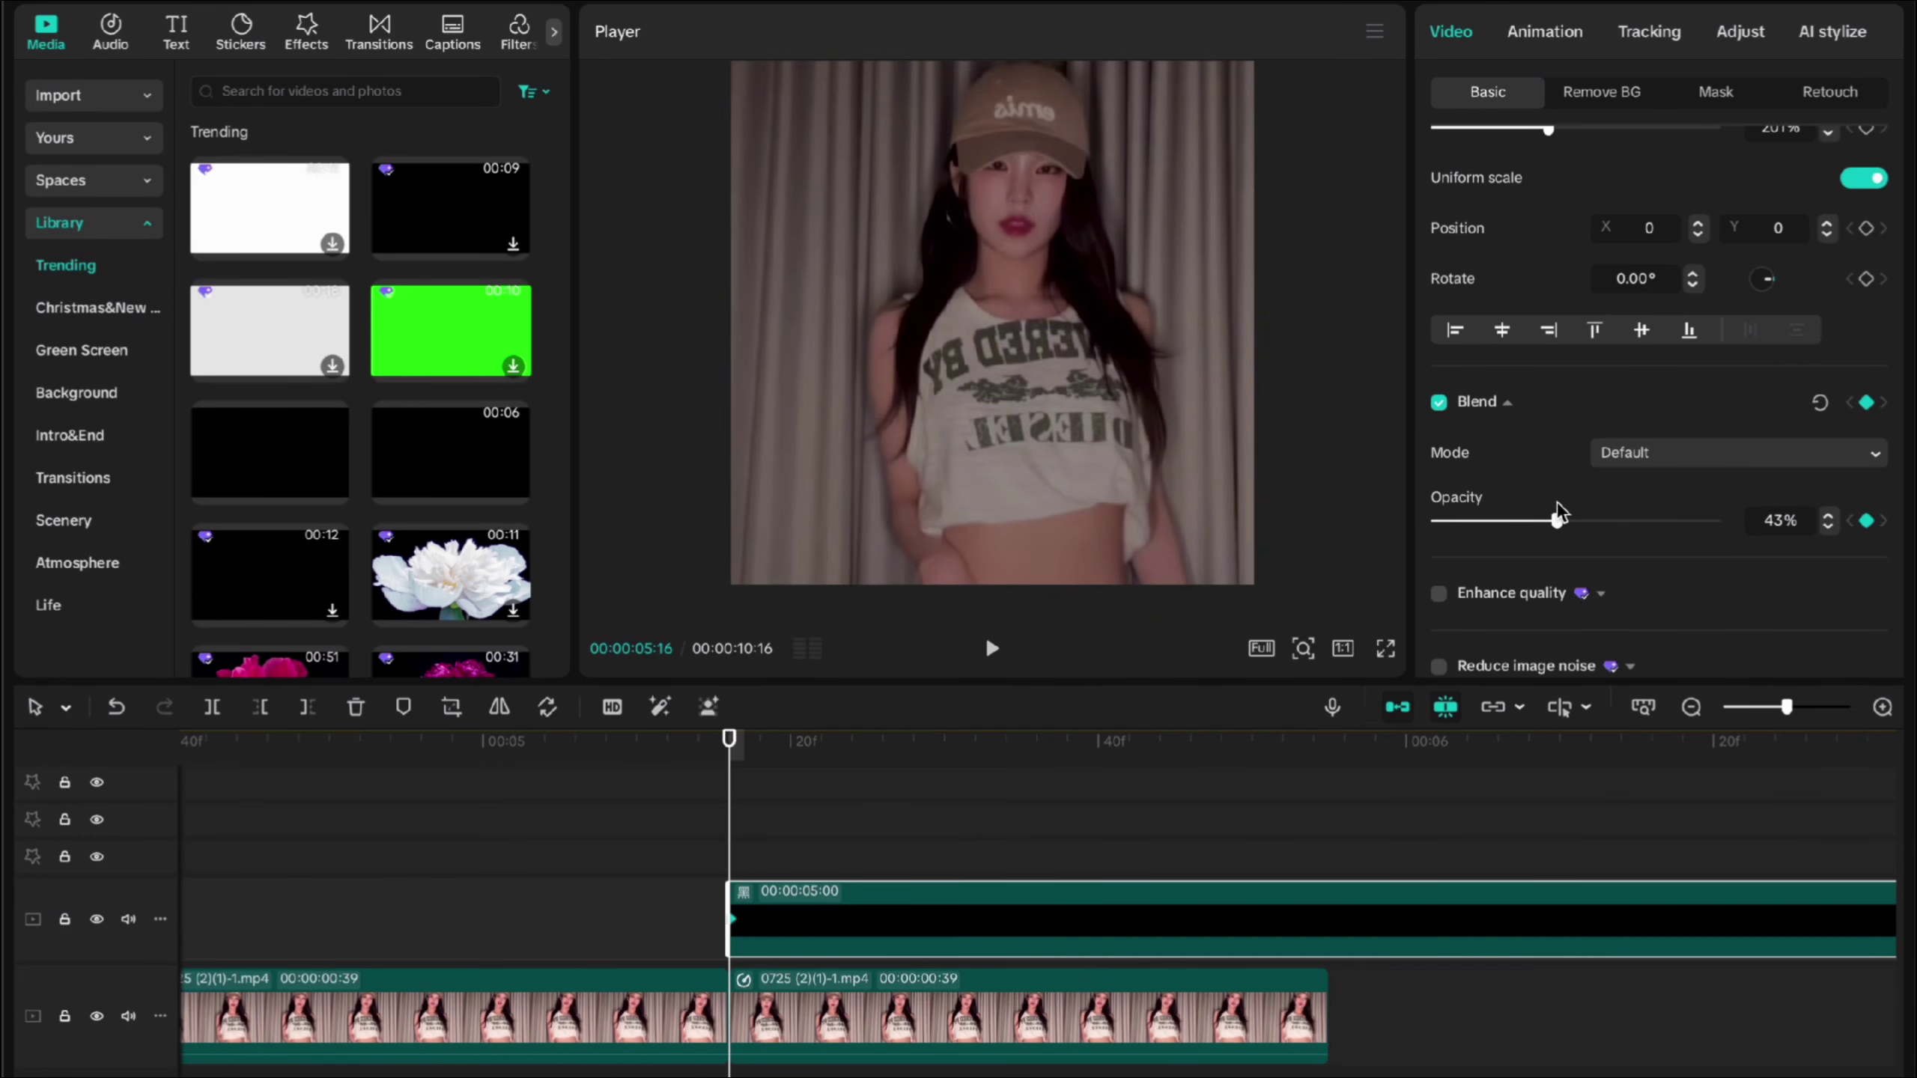
# Step: Fade the black overlay to 0% Opacity shortly after its start and hold 0% with another keyframe at 00:00:05:44
pyautogui.moveTo(766, 753); pyautogui.dragTo(852, 762)
pyautogui.moveTo(1554, 521); pyautogui.dragTo(1396, 525)
pyautogui.moveTo(851, 740); pyautogui.dragTo(1159, 721)
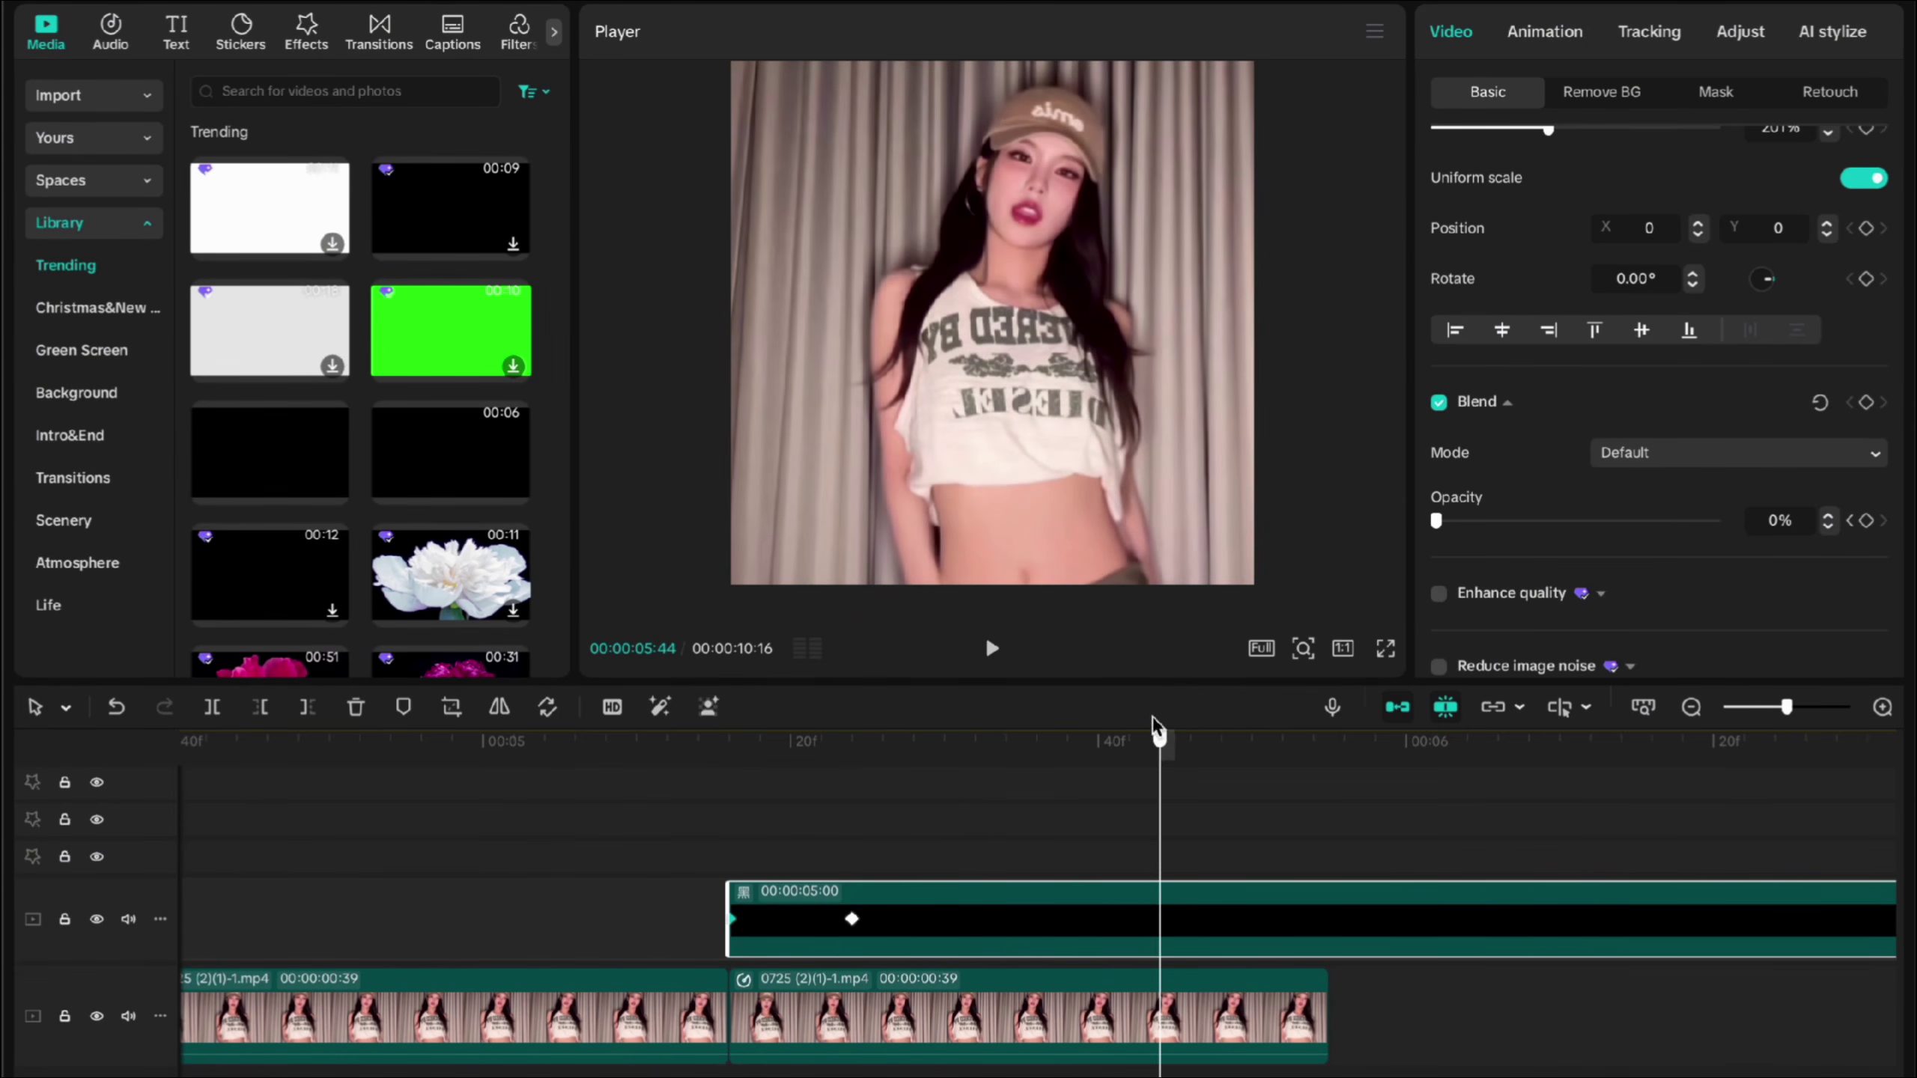
pyautogui.click(1865, 520)
# Step: Set the black overlay's Opacity to 41% at 00:00:05:54 and move that keyframe to the end of the clip beneath
pyautogui.click(1332, 747)
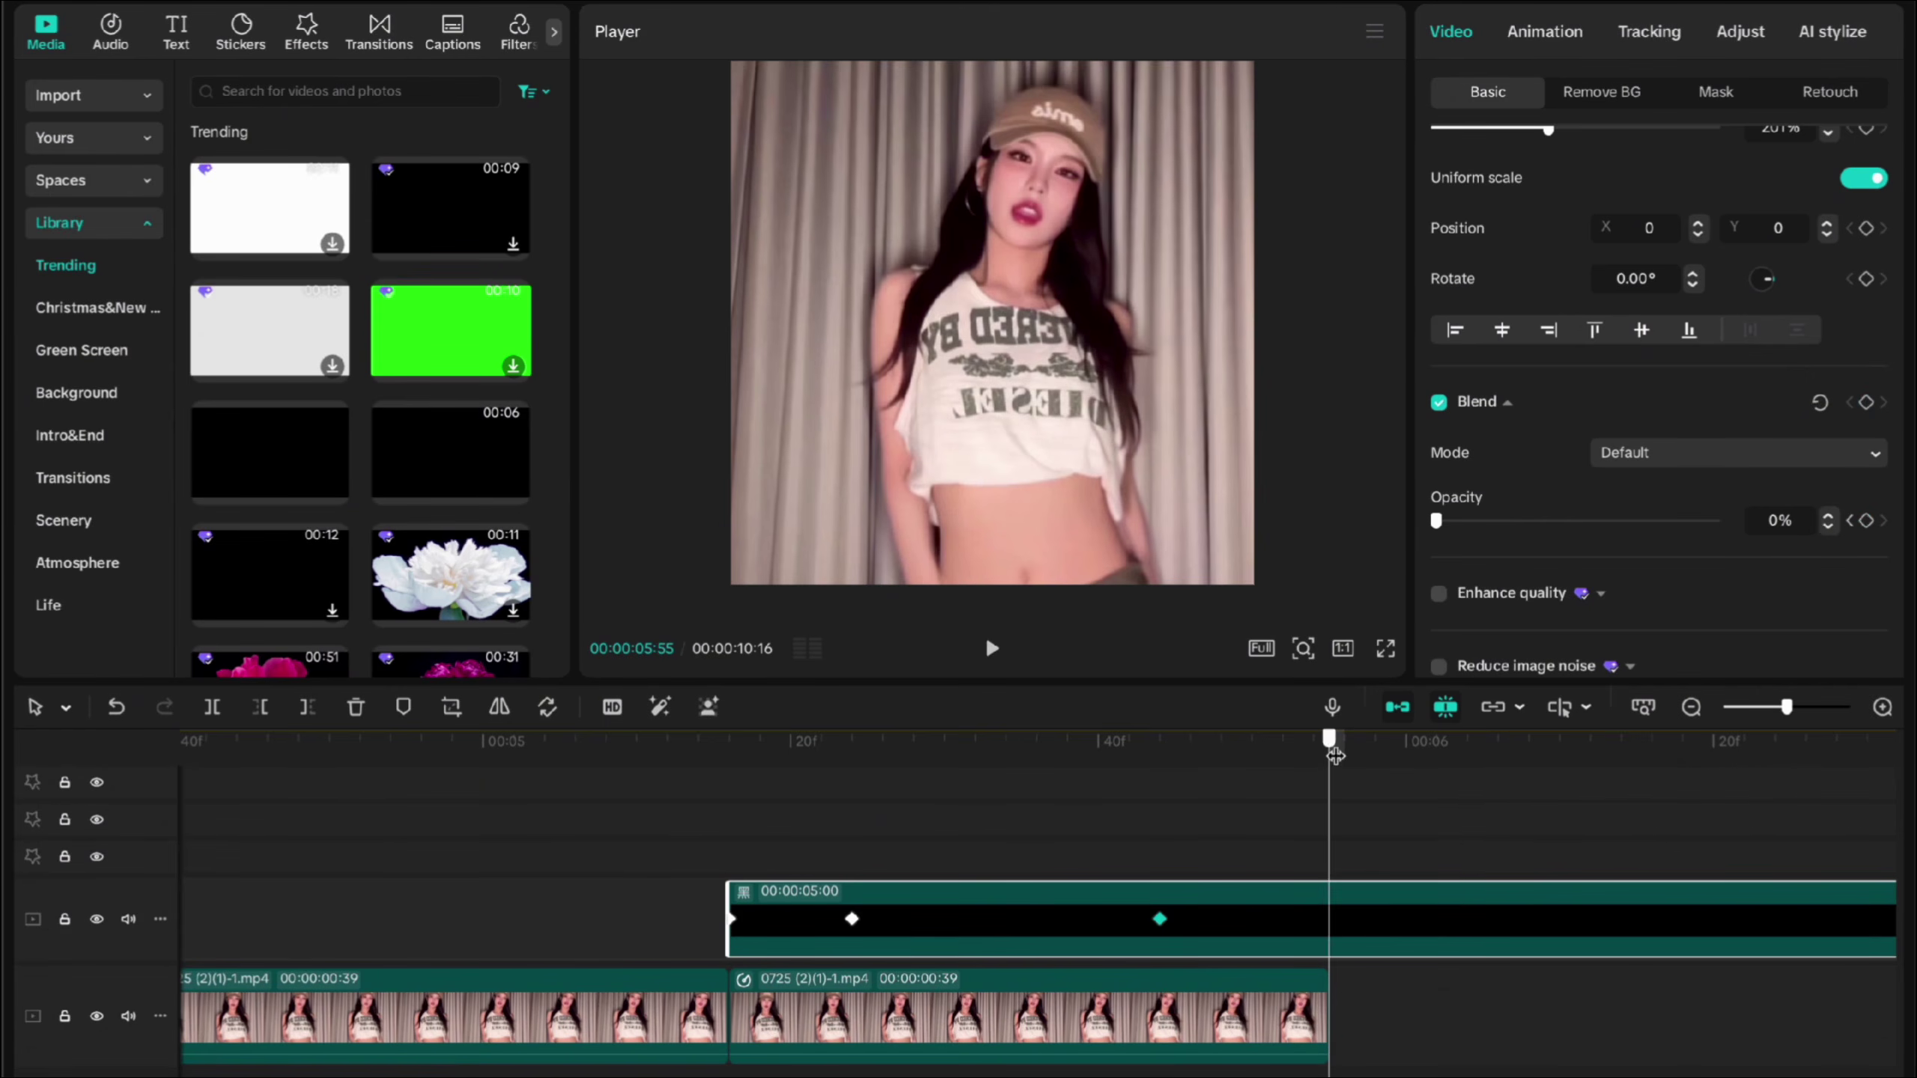
pyautogui.moveTo(1334, 755); pyautogui.dragTo(1313, 738)
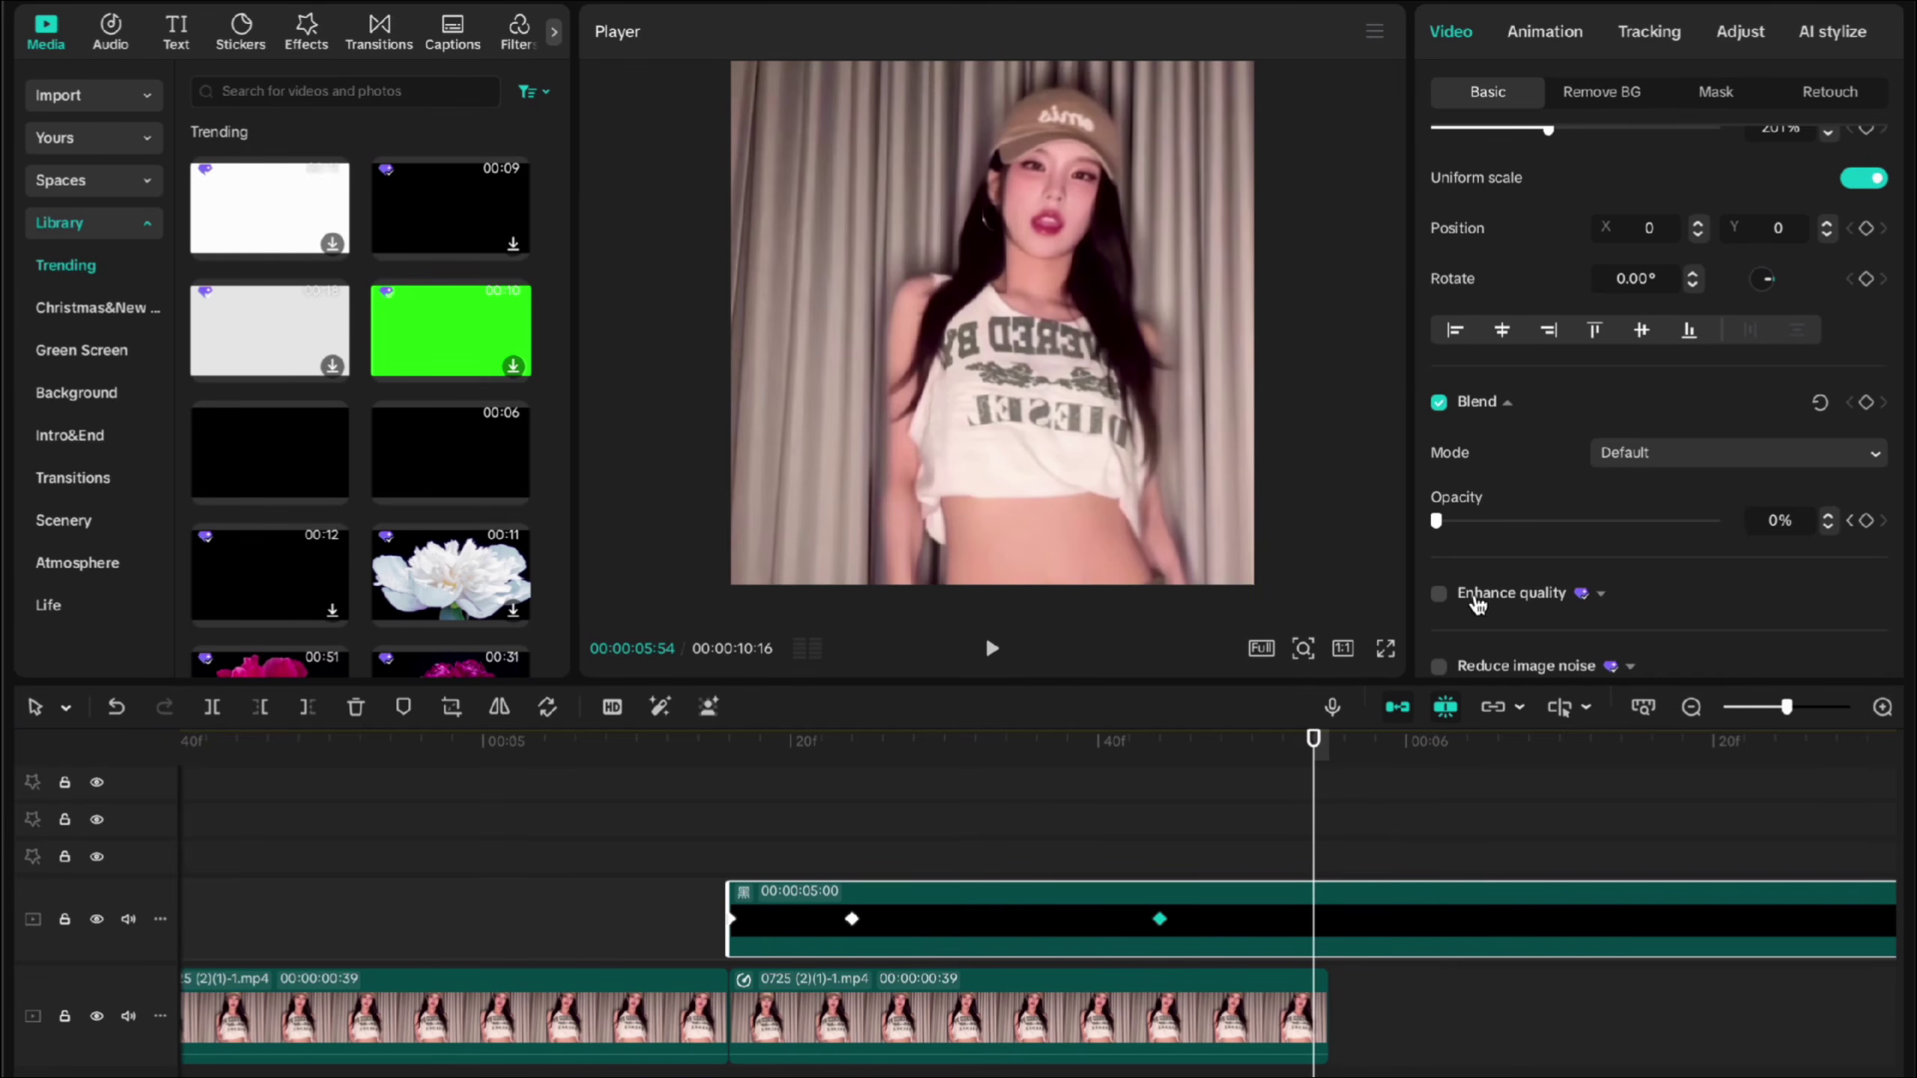
pyautogui.moveTo(1548, 521); pyautogui.dragTo(1551, 521)
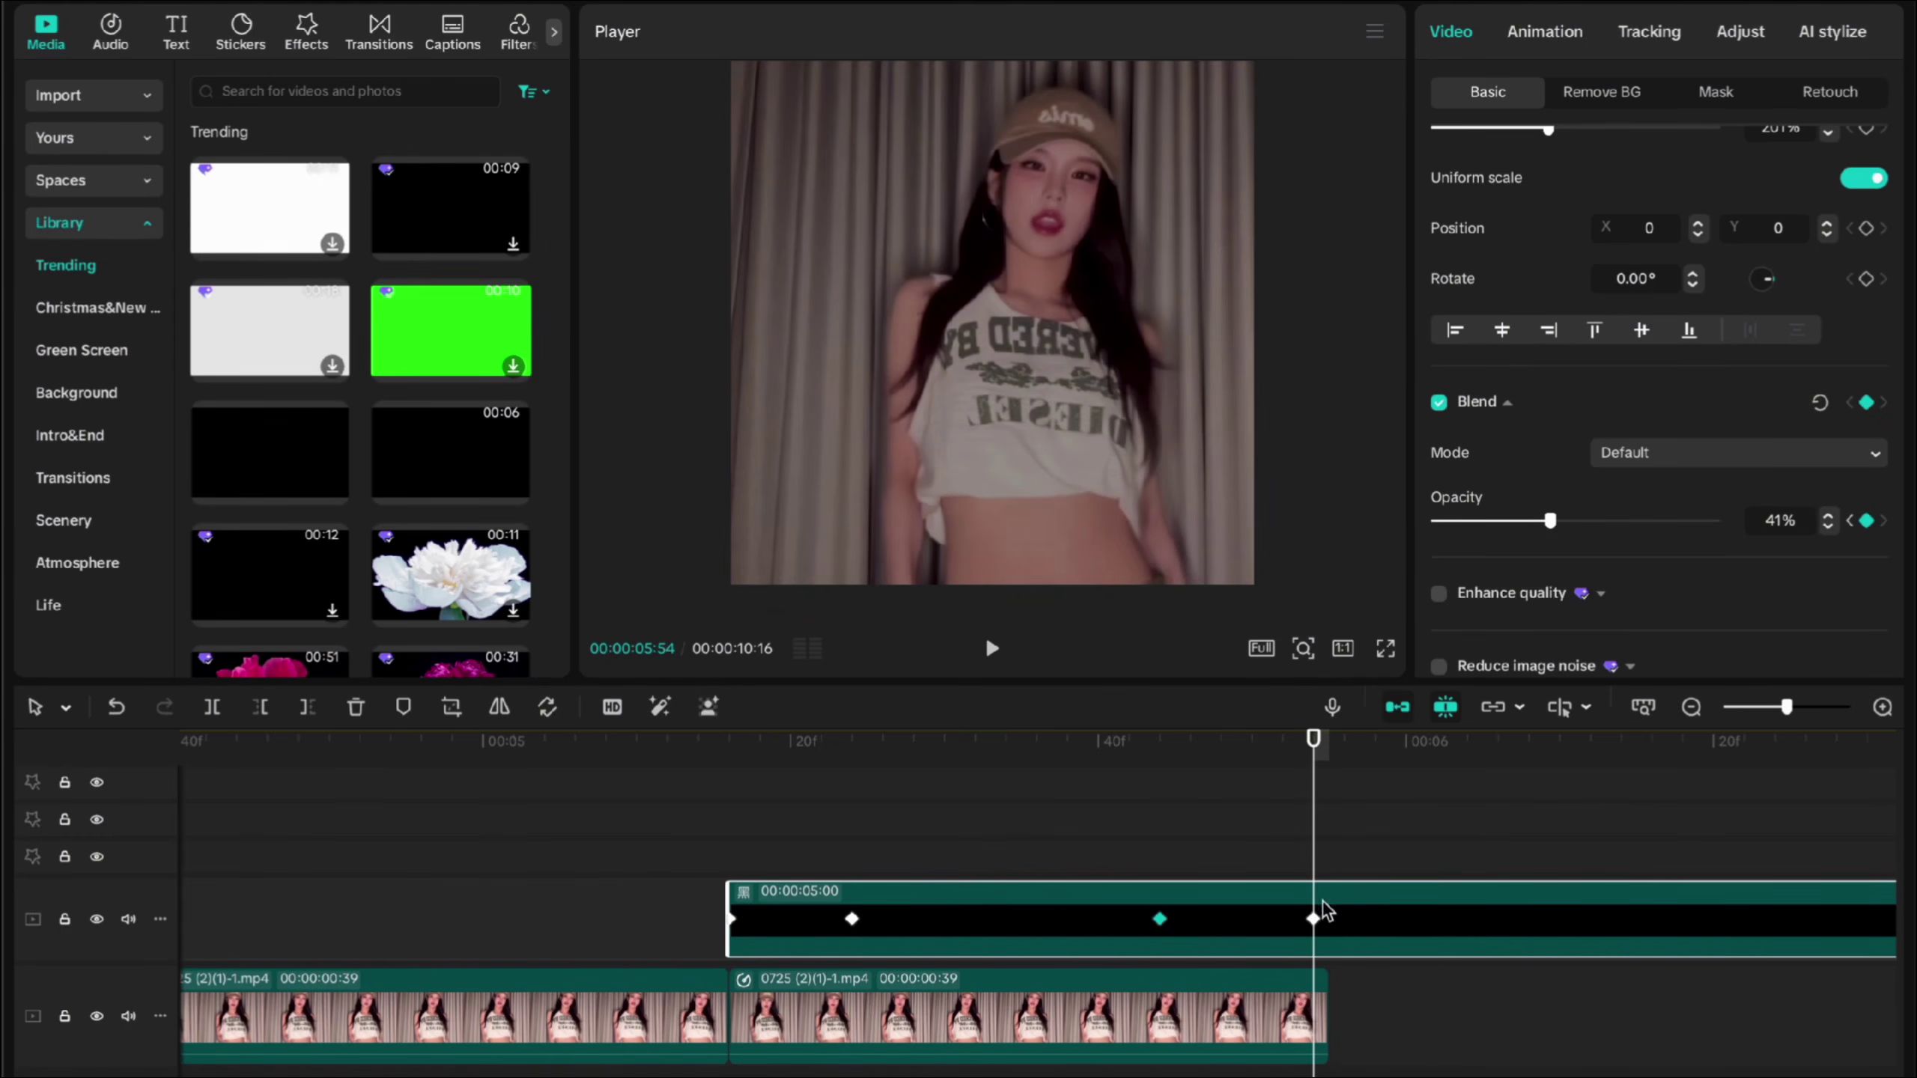
pyautogui.moveTo(1316, 919); pyautogui.dragTo(1329, 920)
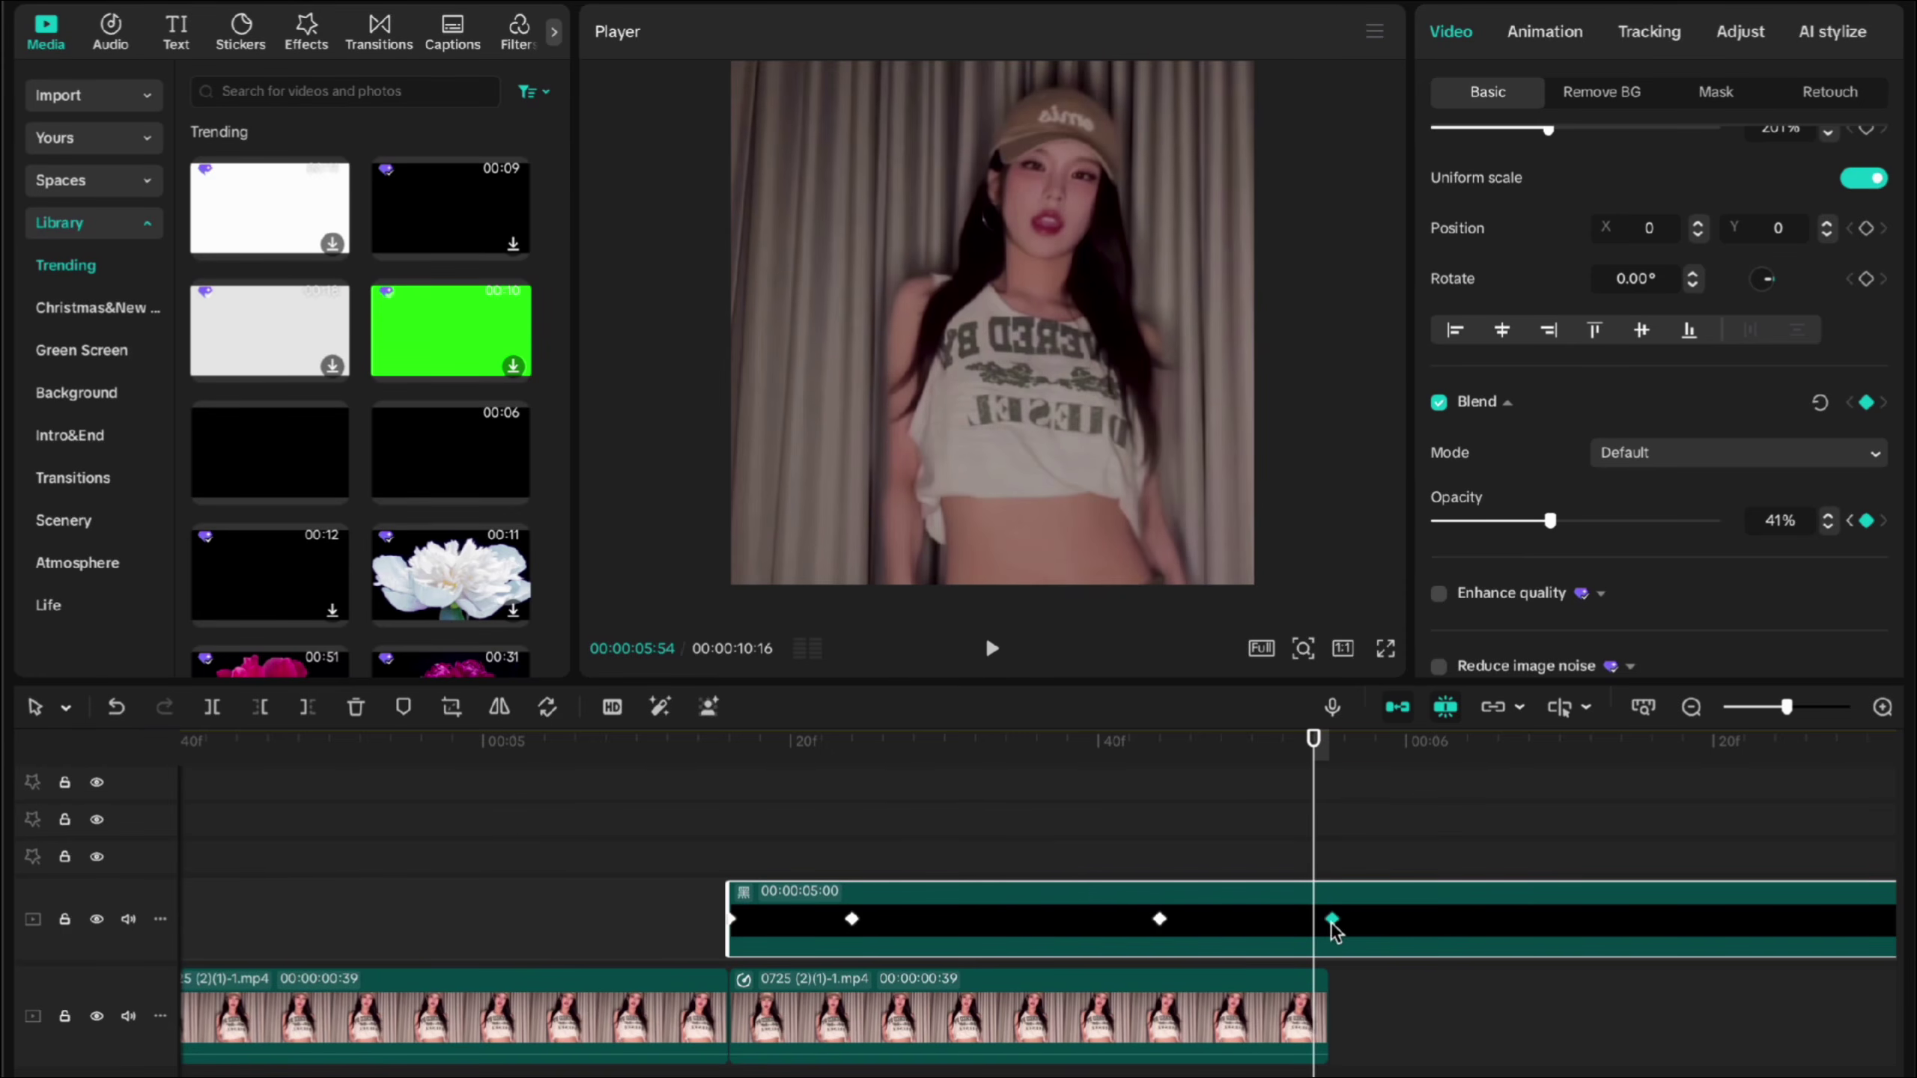
# Step: Play the two 0725 (2)(1)-1.mp4 clips repeatedly to compare the opacity fade with the black overlay fade
pyautogui.click(726, 840)
pyautogui.press('space')
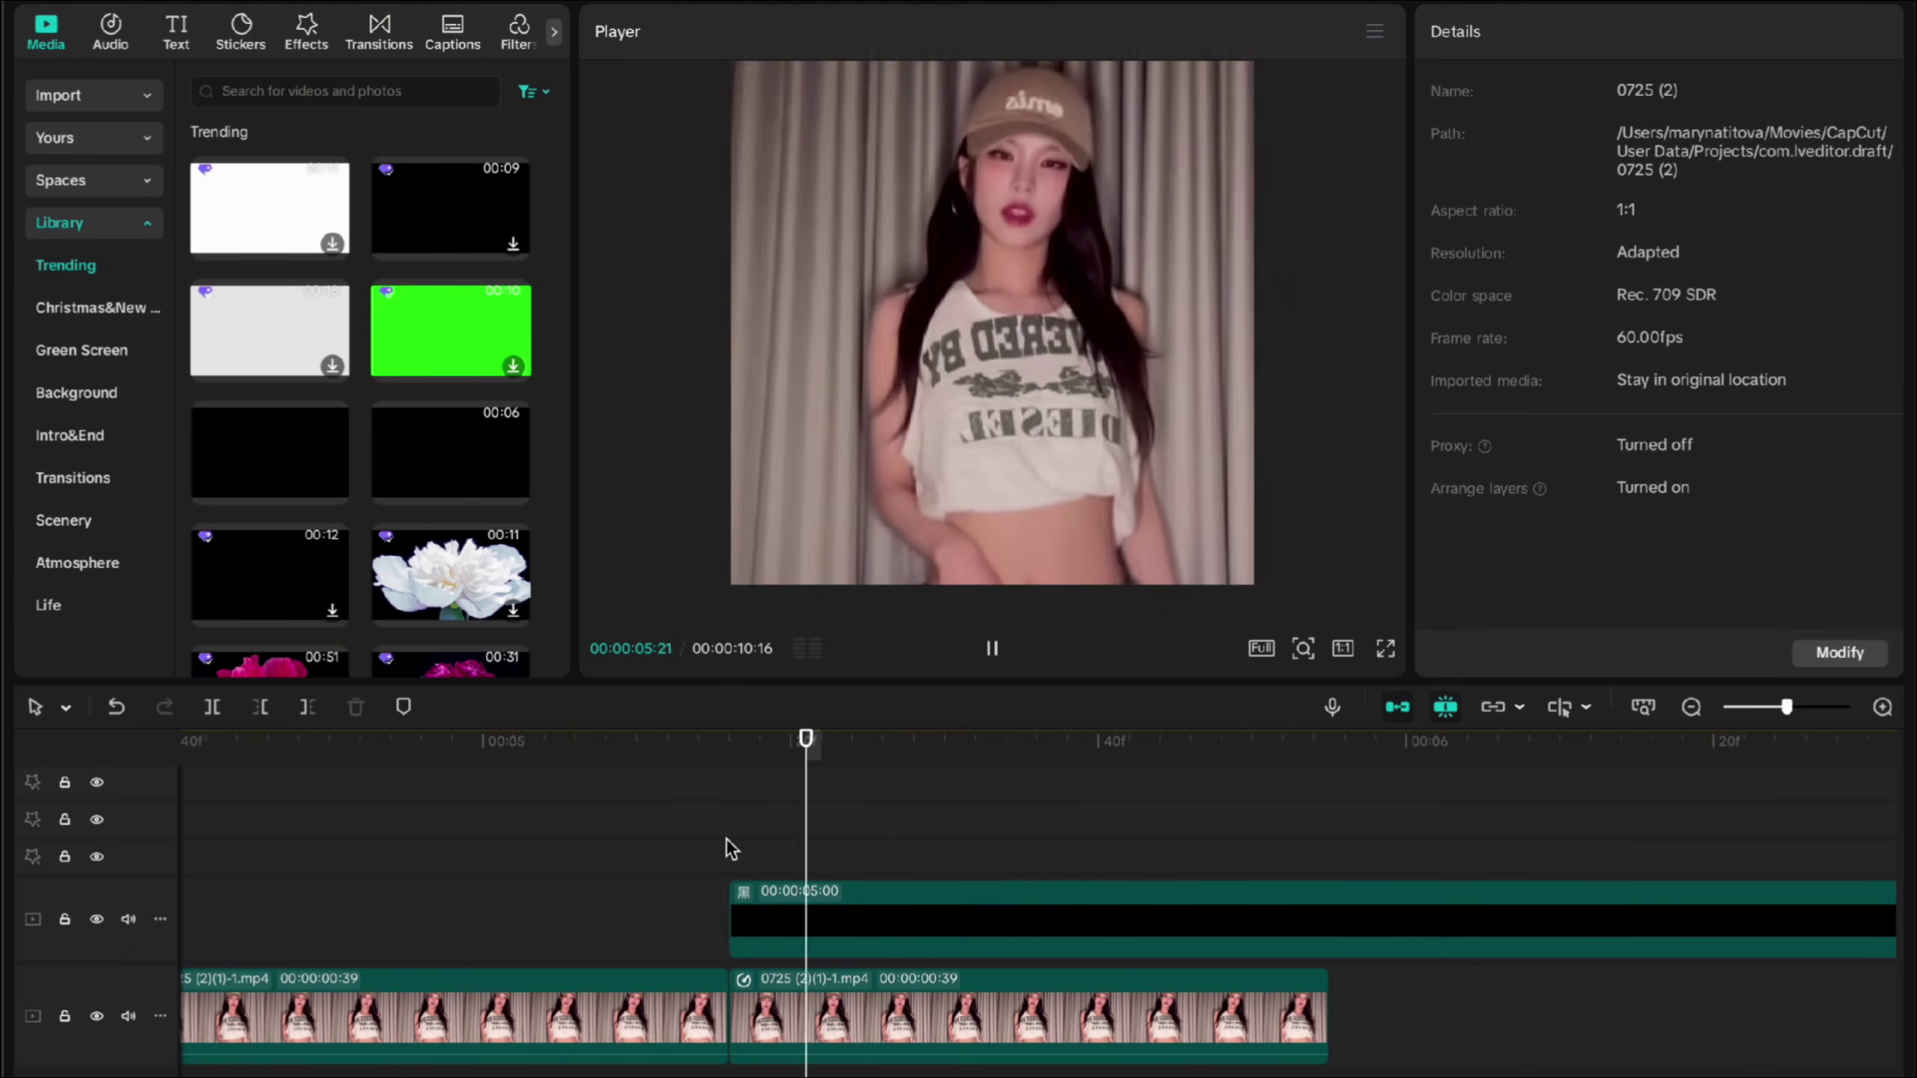
pyautogui.press('space')
pyautogui.scroll(-2, 727, 839)
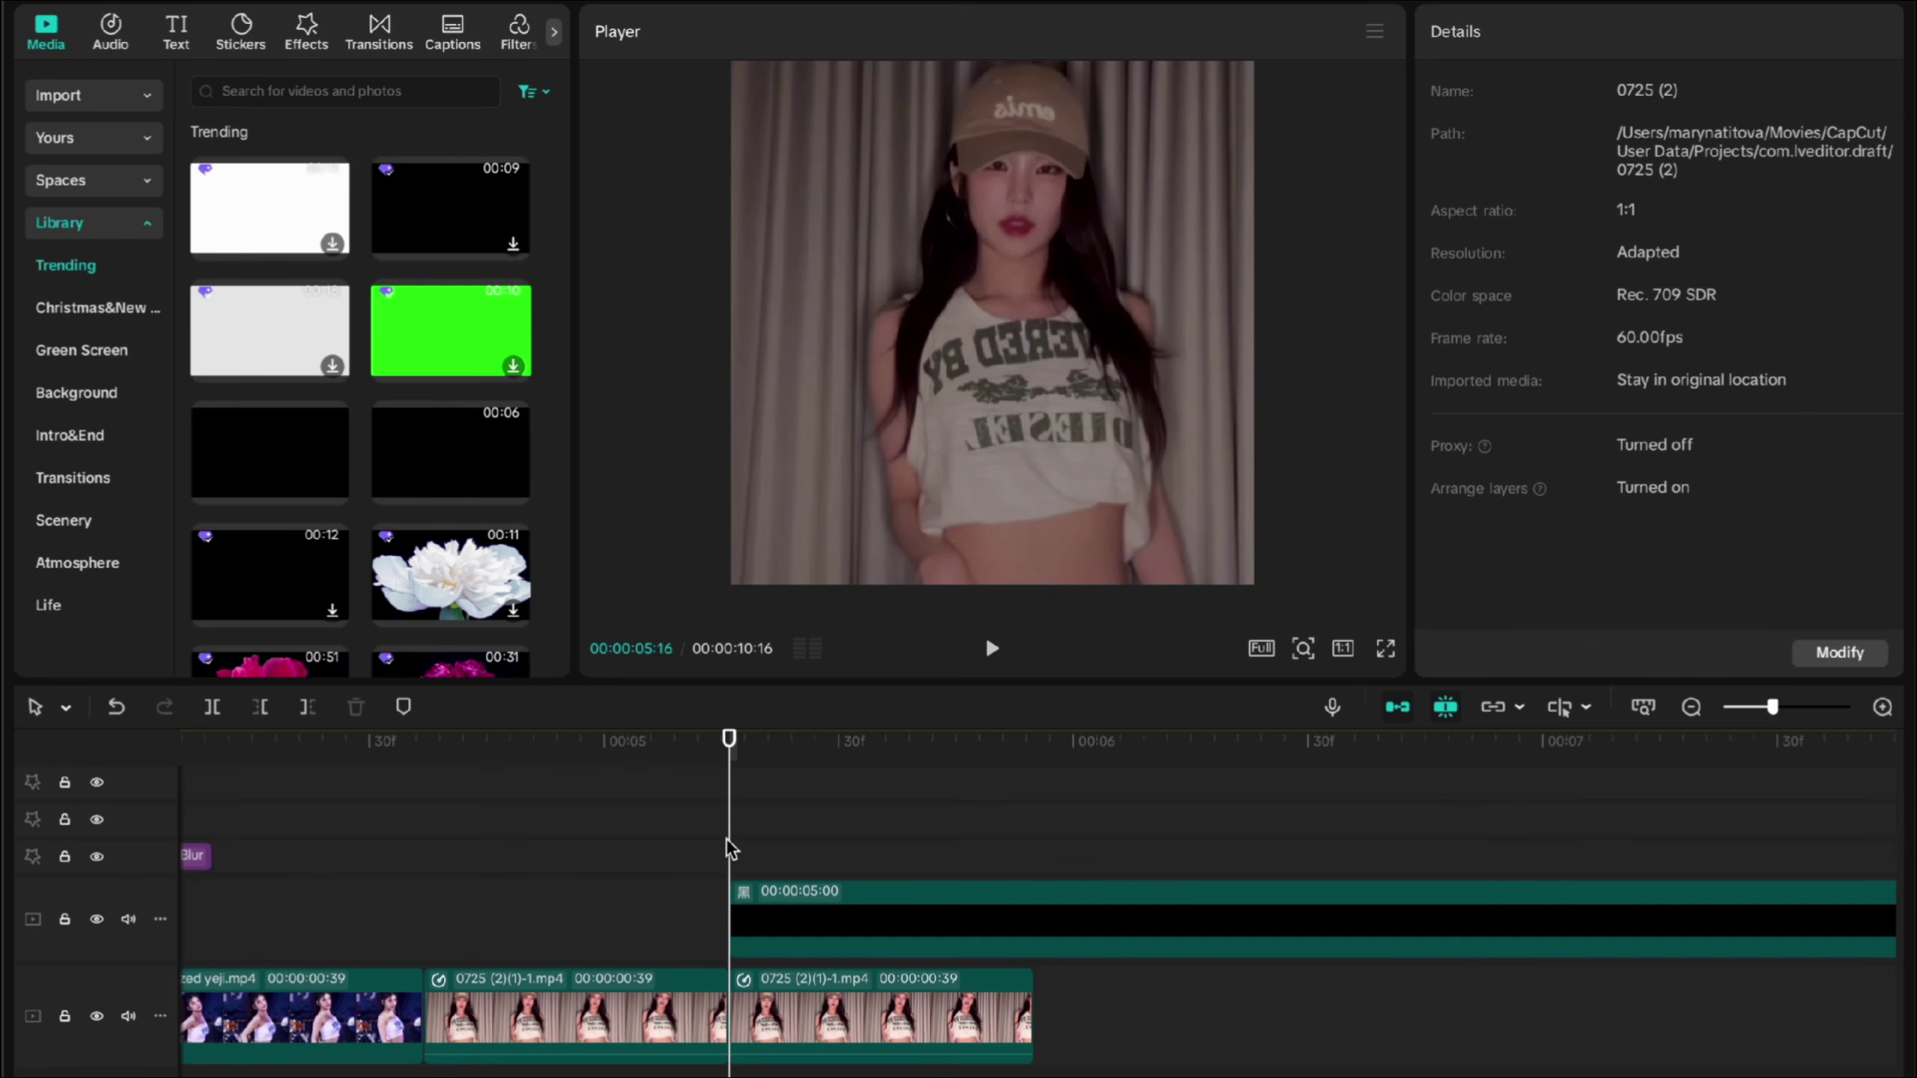
pyautogui.click(424, 921)
pyautogui.click(449, 941)
pyautogui.press('space')
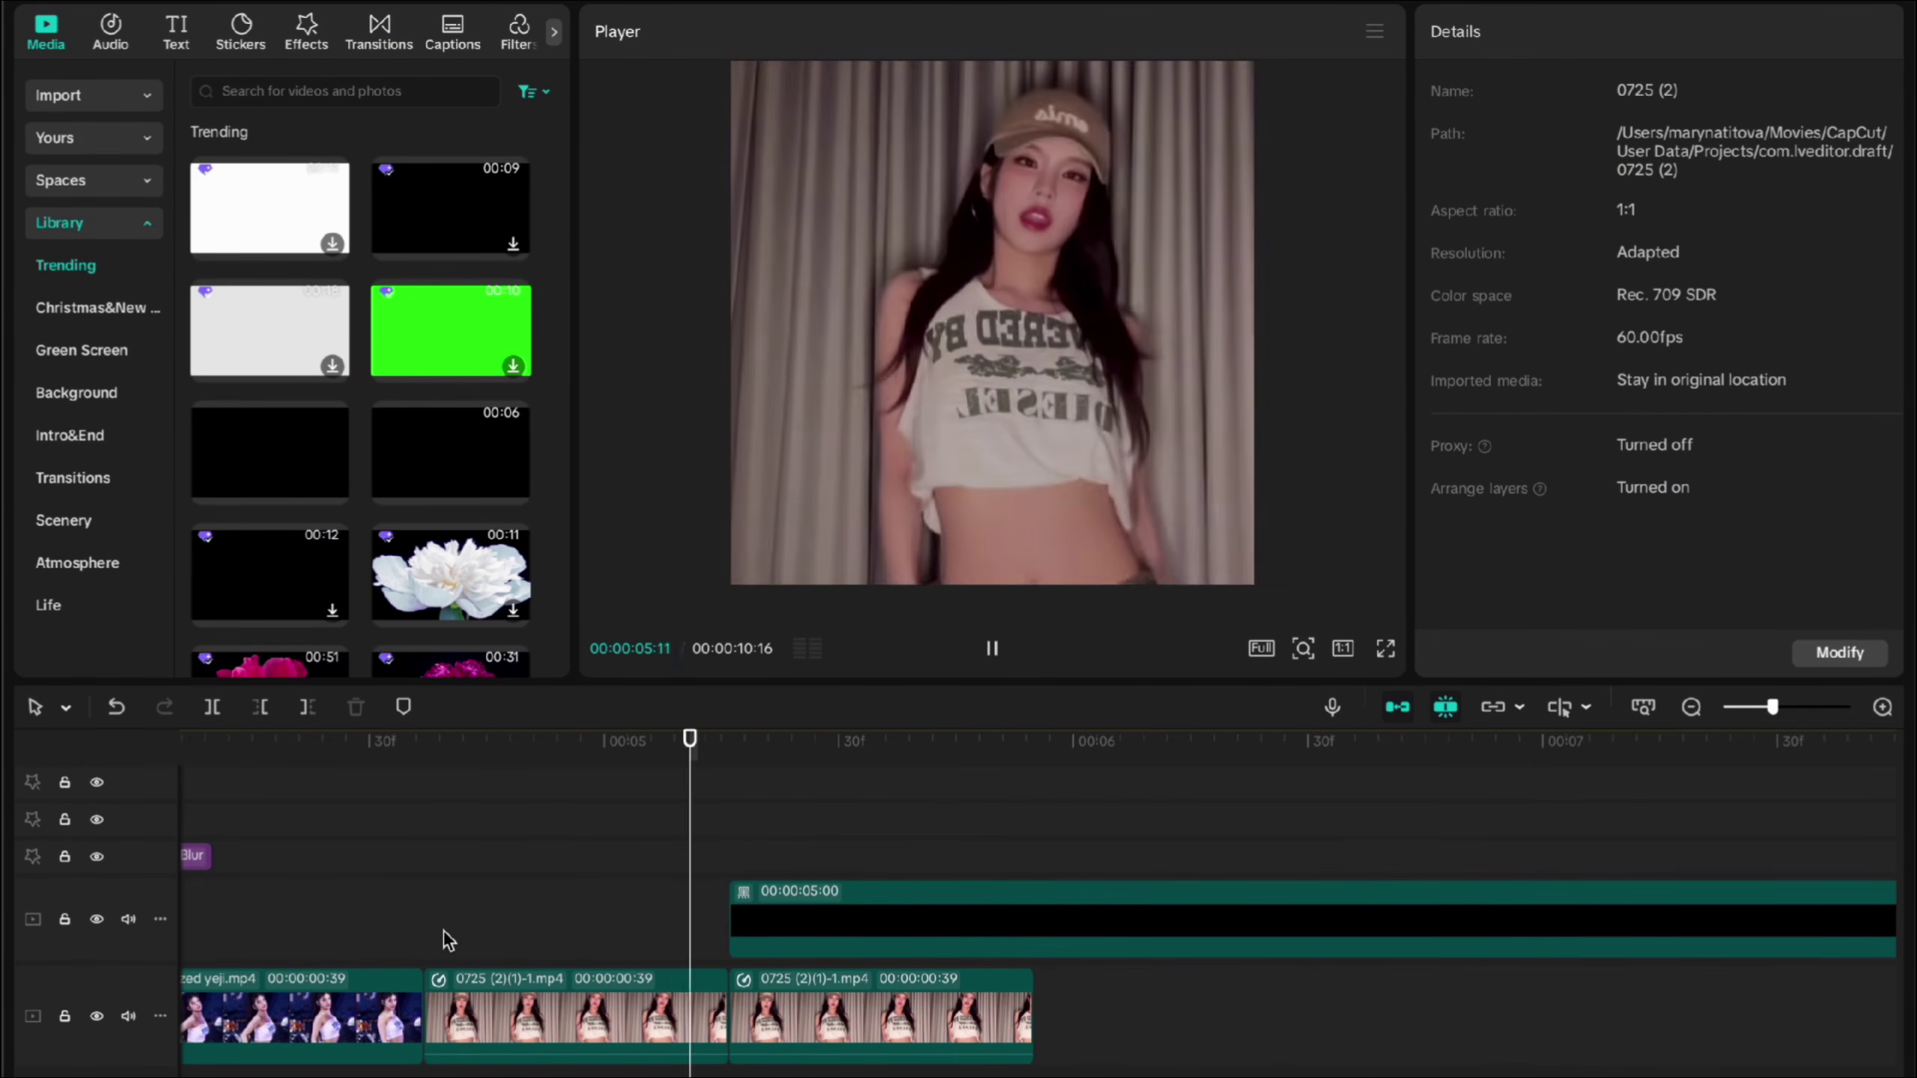
pyautogui.click(444, 945)
pyautogui.press('space')
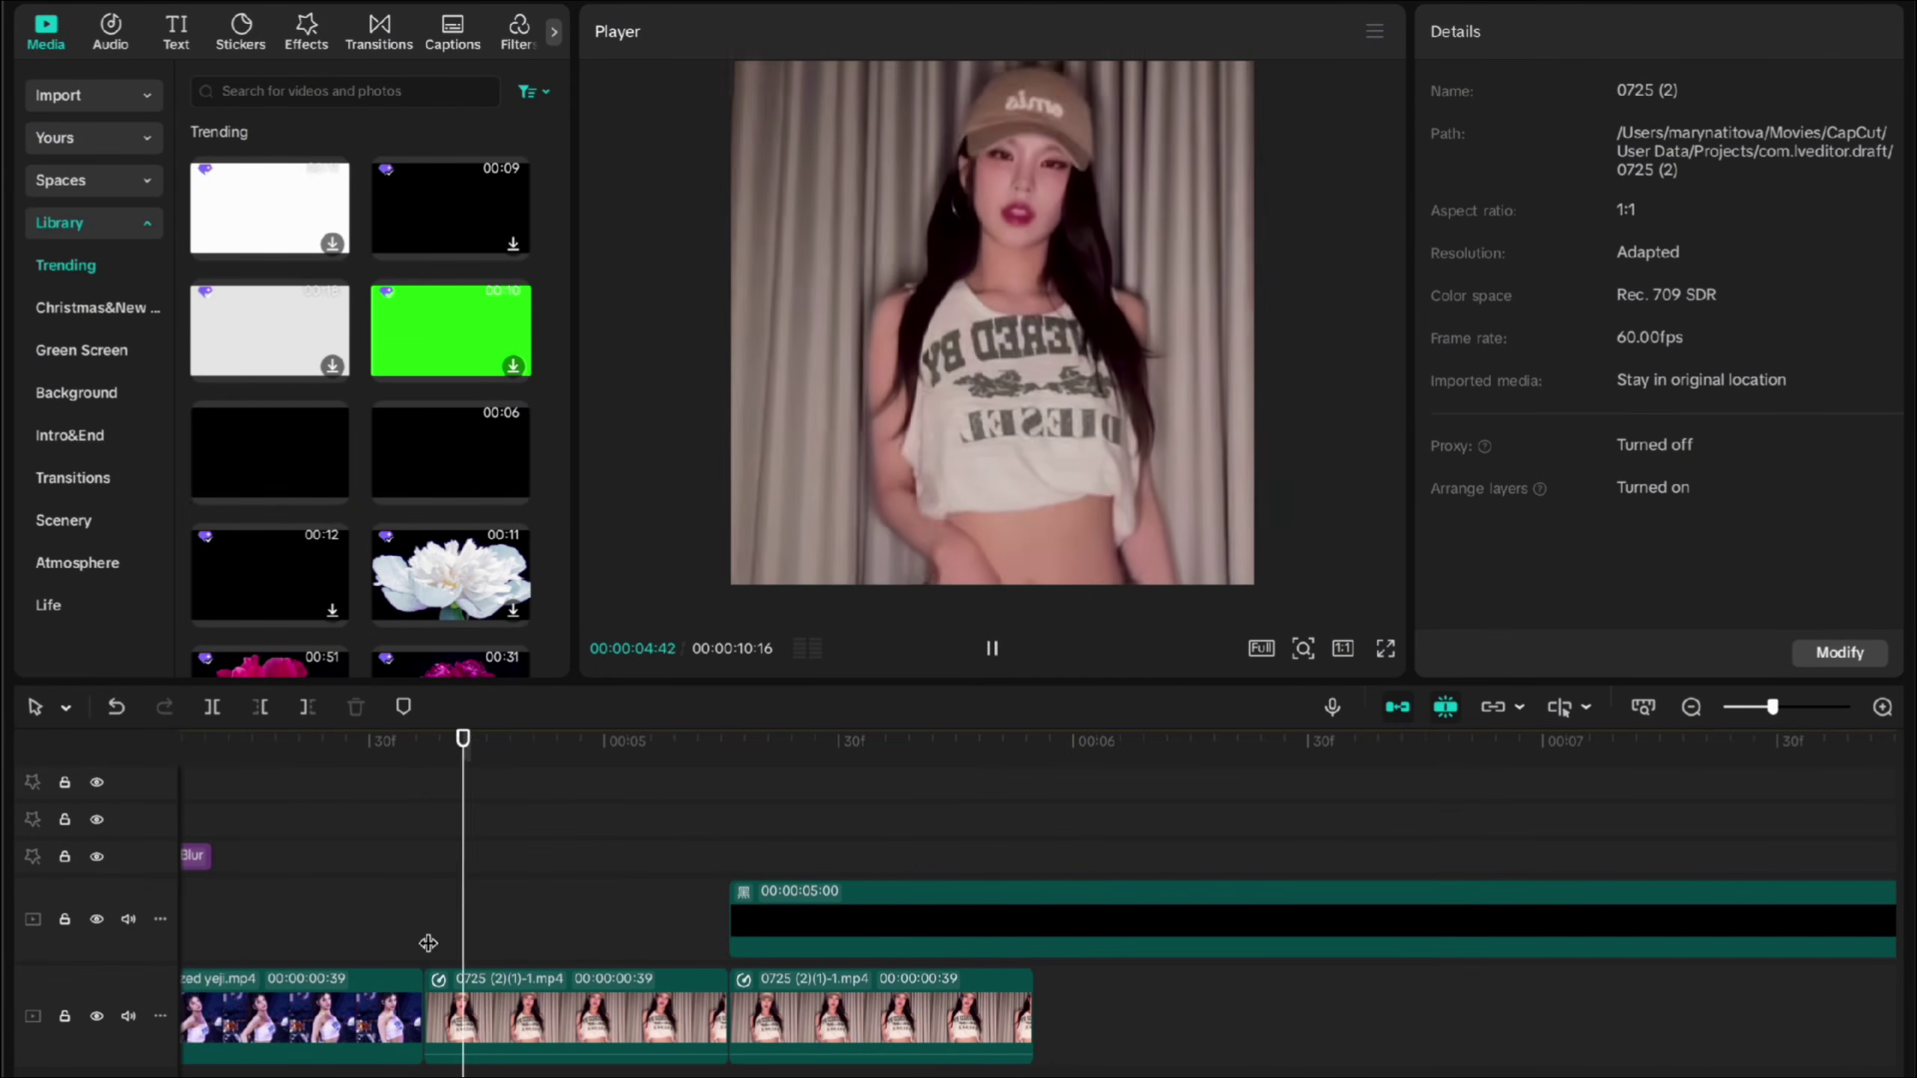
pyautogui.click(426, 942)
pyautogui.press('space')
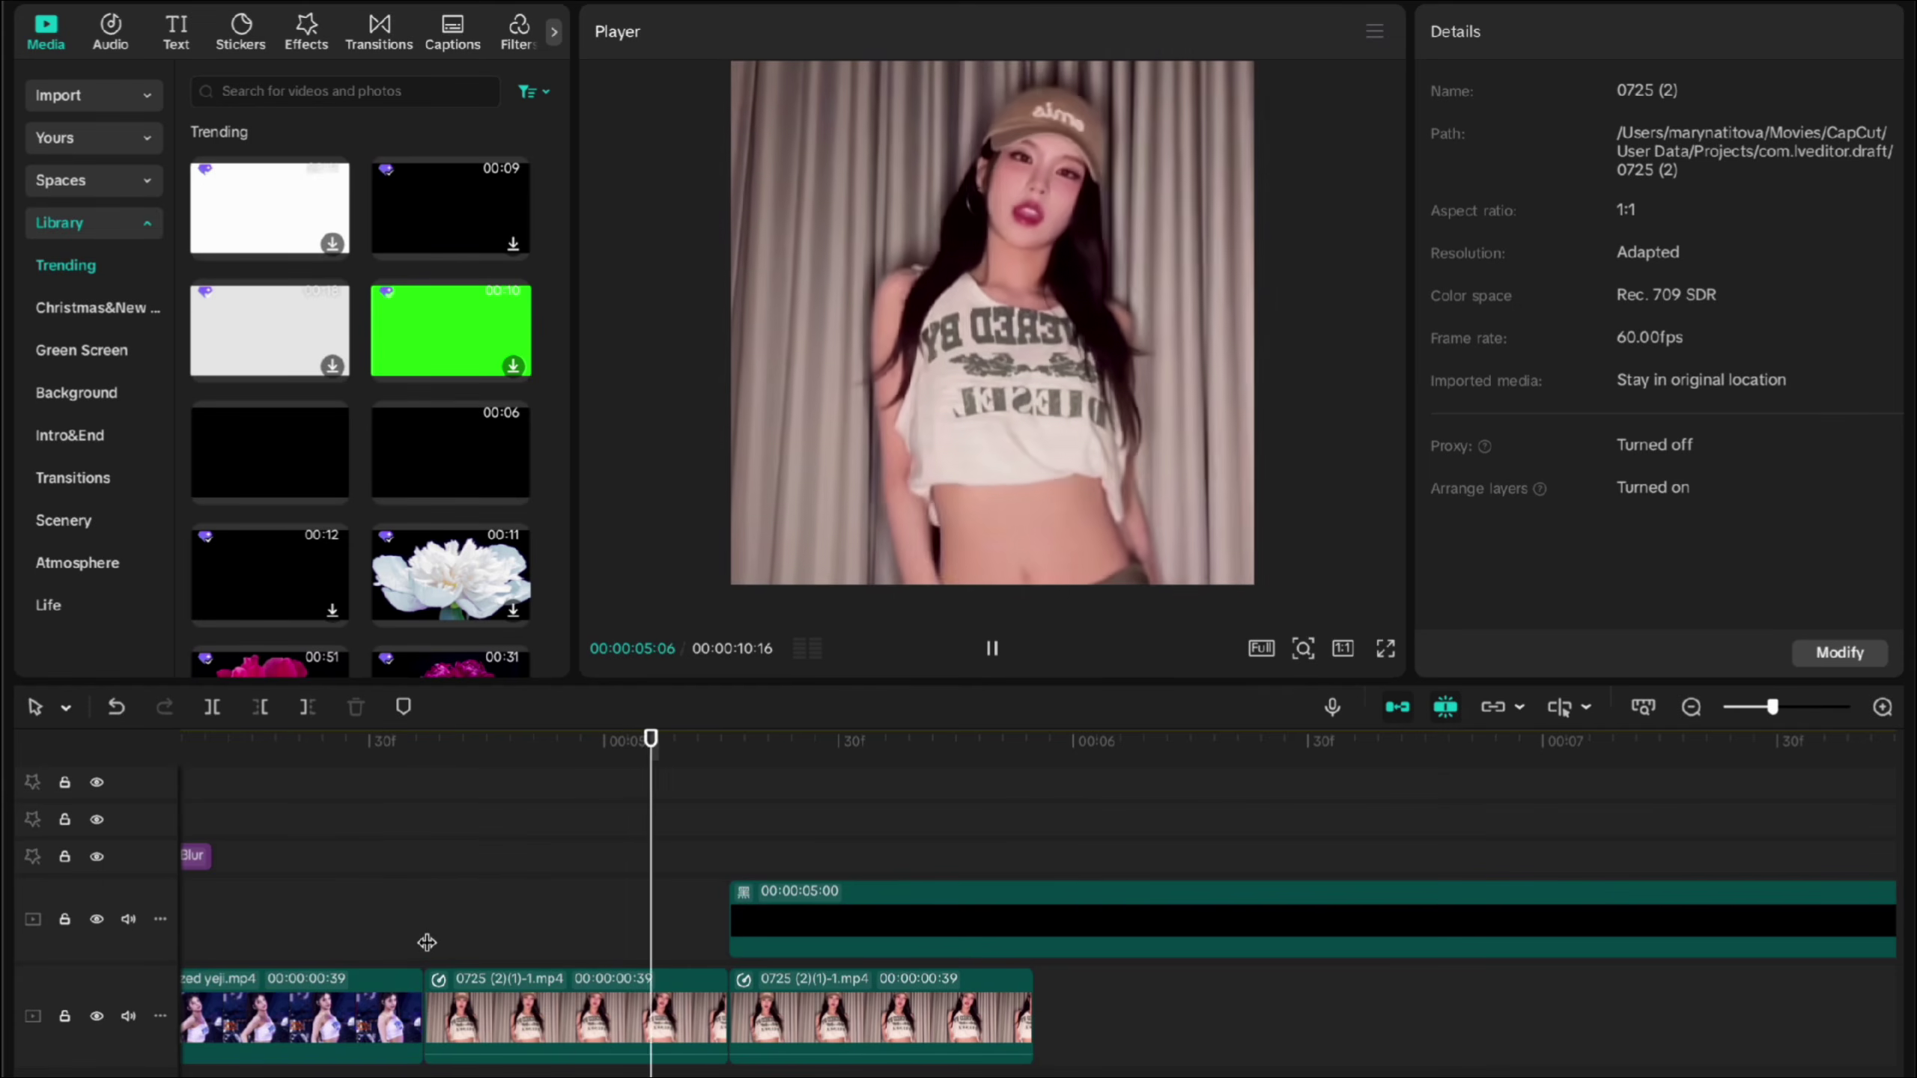
pyautogui.click(425, 942)
pyautogui.click(729, 915)
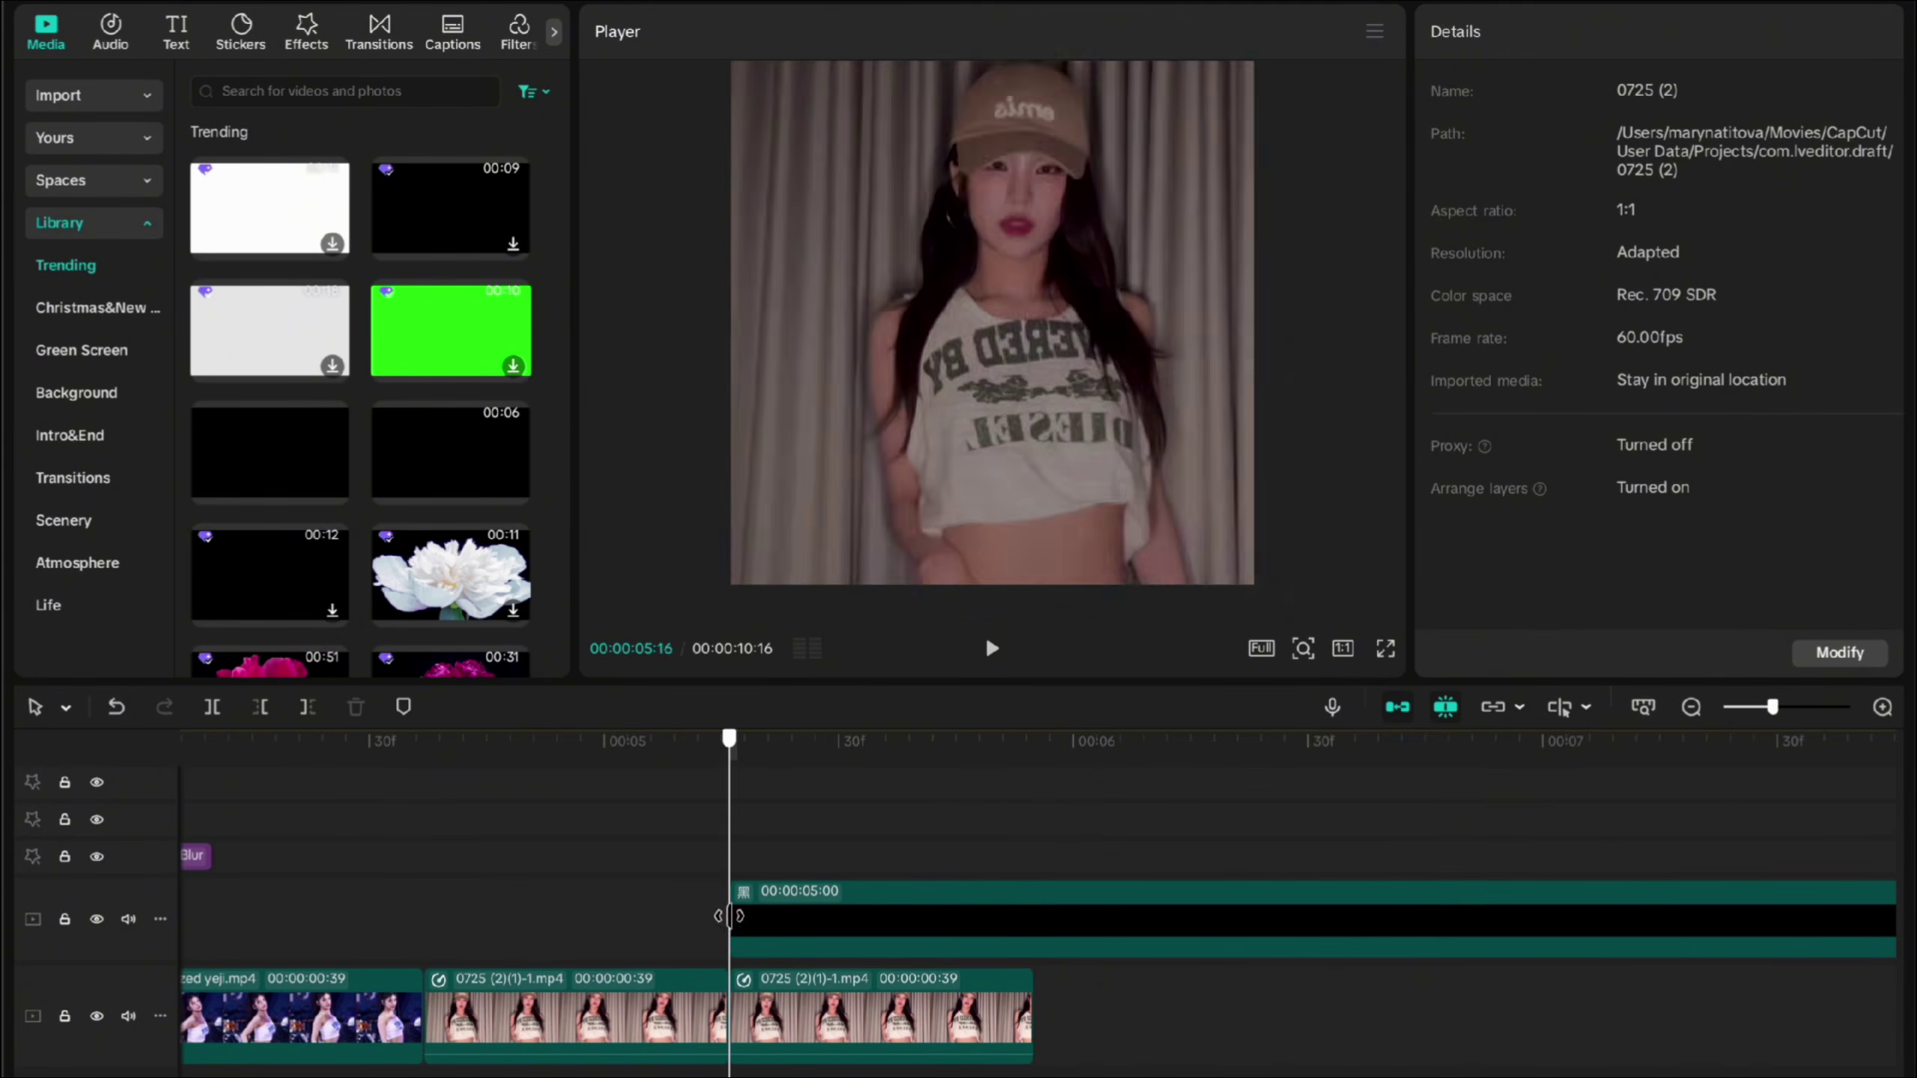
# Step: Inspect the black overlay's Opacity keyframe at its start and replay the first 0725 (2)(1)-1.mp4 clip
pyautogui.click(1022, 439)
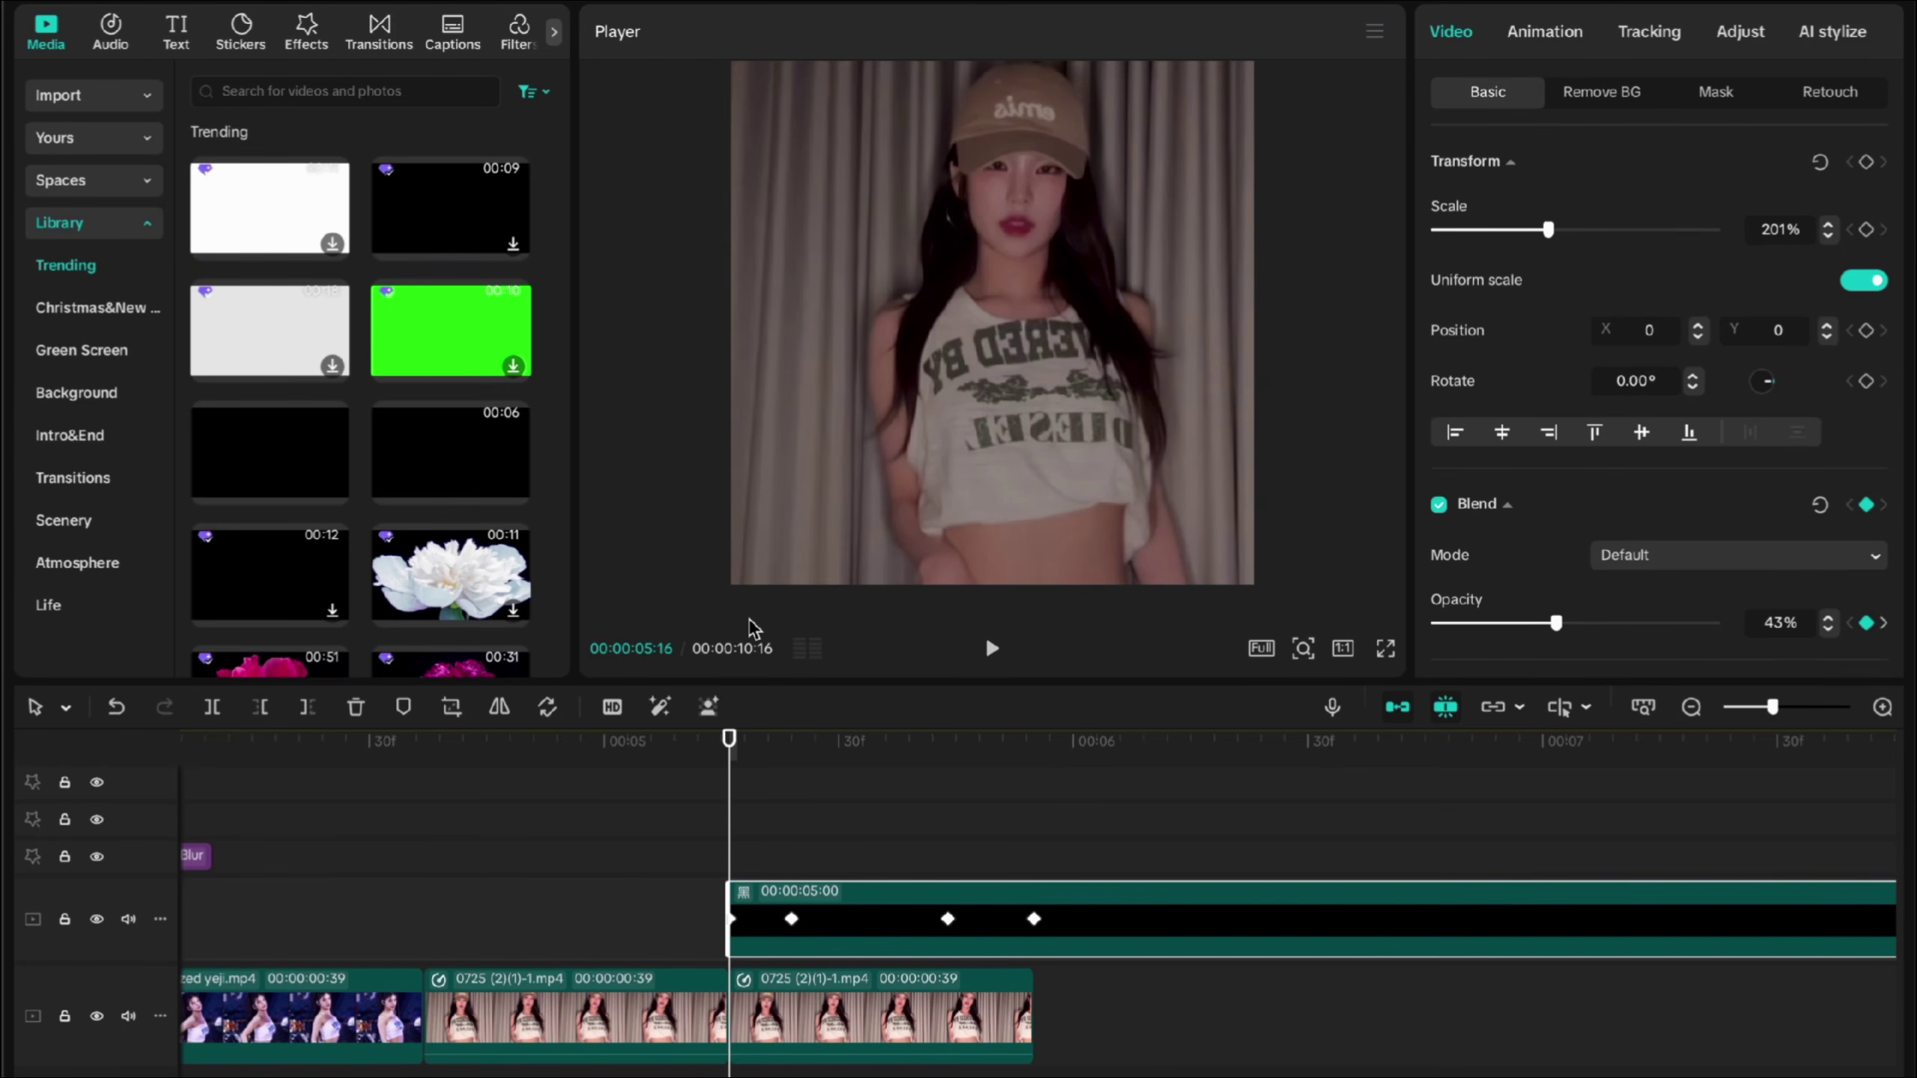
pyautogui.moveTo(1577, 625)
pyautogui.mouseDown()
pyautogui.moveTo(1716, 623)
pyautogui.moveTo(1534, 625)
pyautogui.moveTo(1549, 631)
pyautogui.mouseUp()
pyautogui.moveTo(729, 740); pyautogui.dragTo(446, 876)
pyautogui.click(415, 908)
pyautogui.press('space')
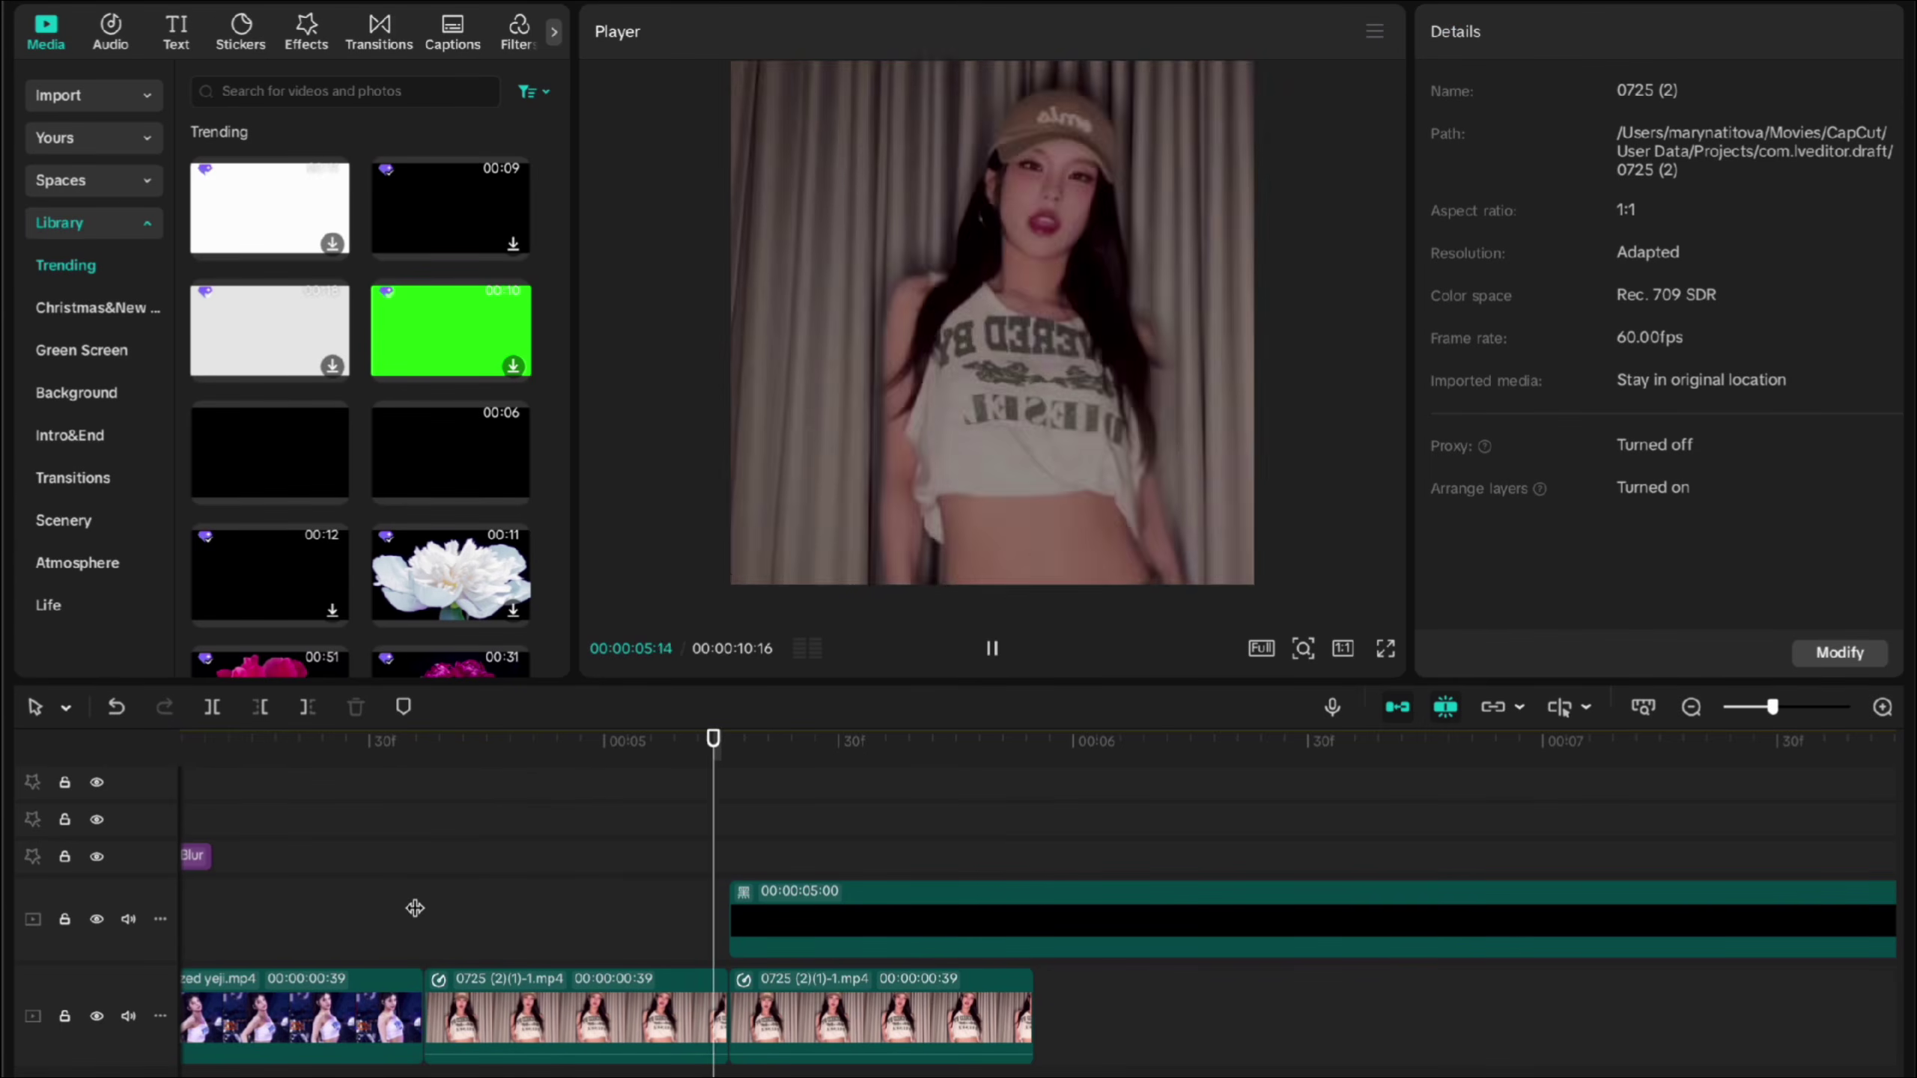
pyautogui.click(420, 900)
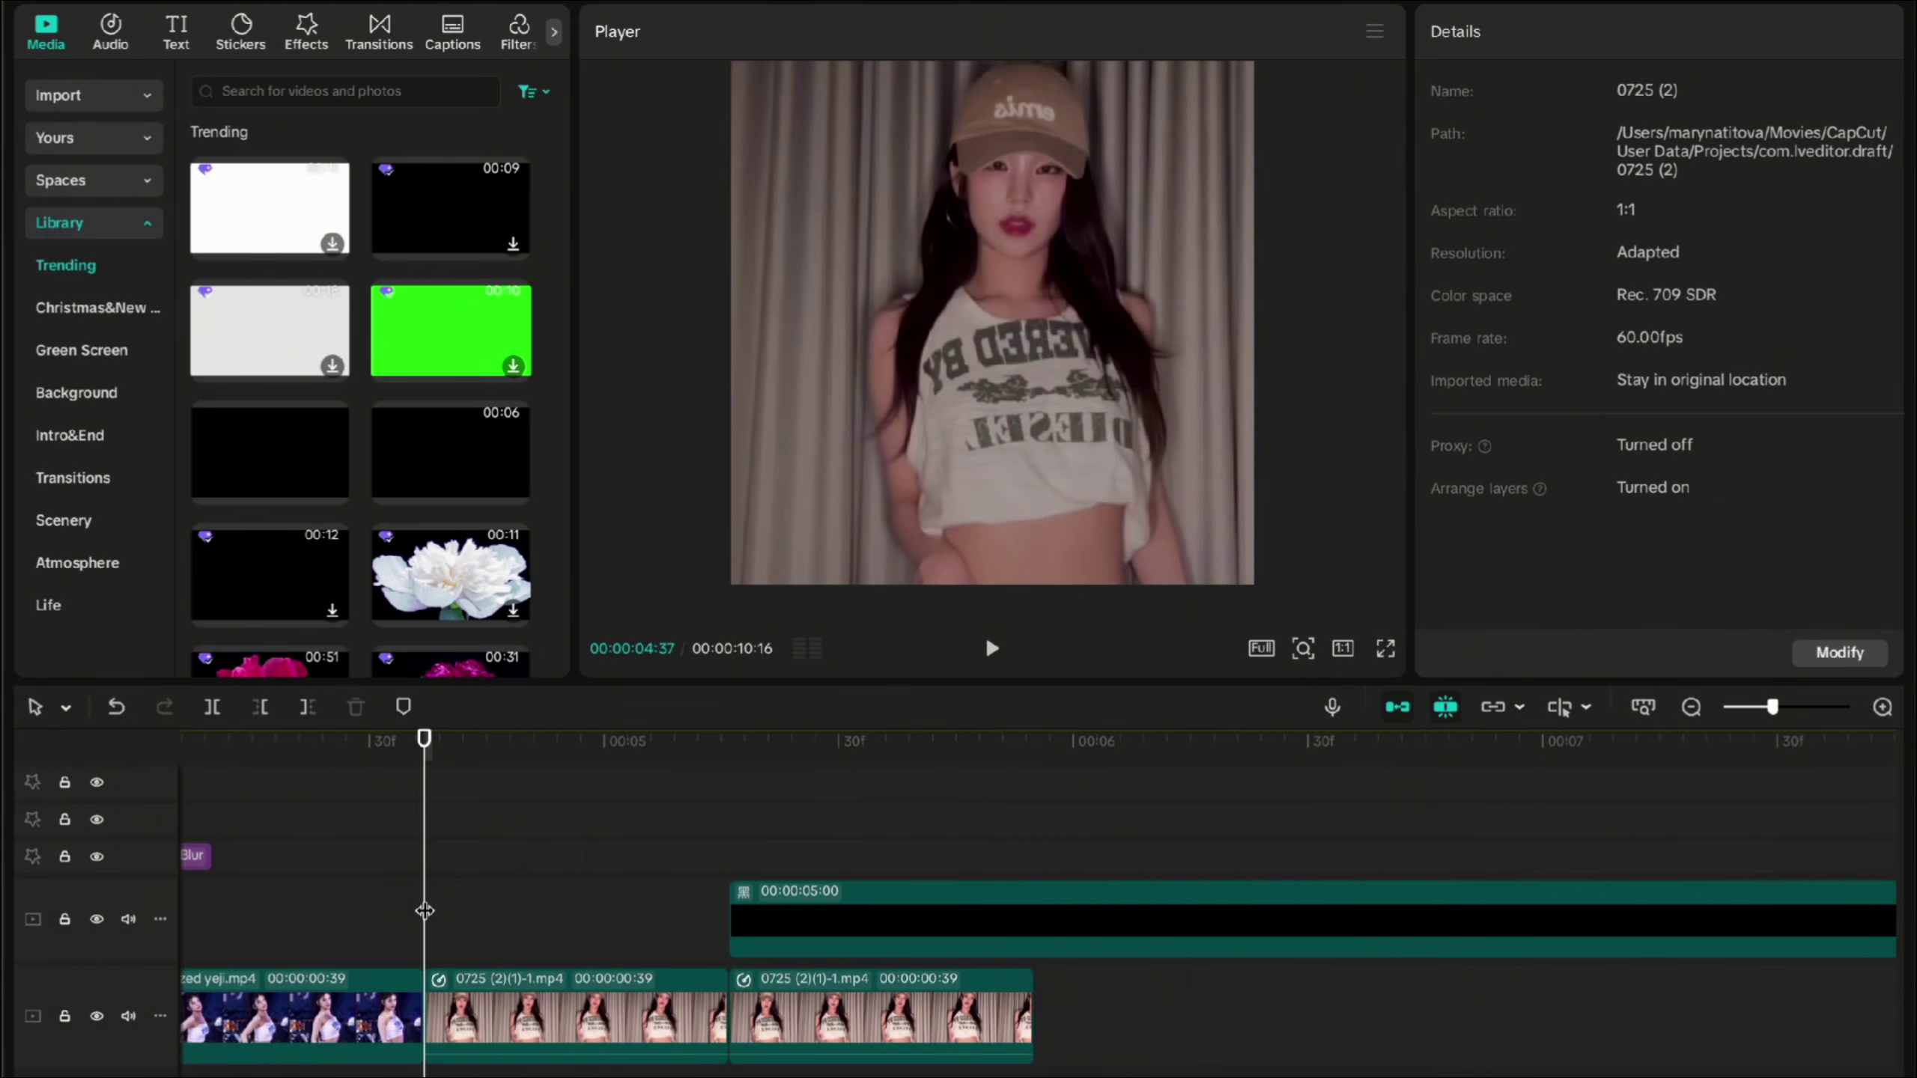
# Step: Play the timeline from the start of topazed yeji.mp4 to review the Halo Blur and the following fades
pyautogui.click(618, 924)
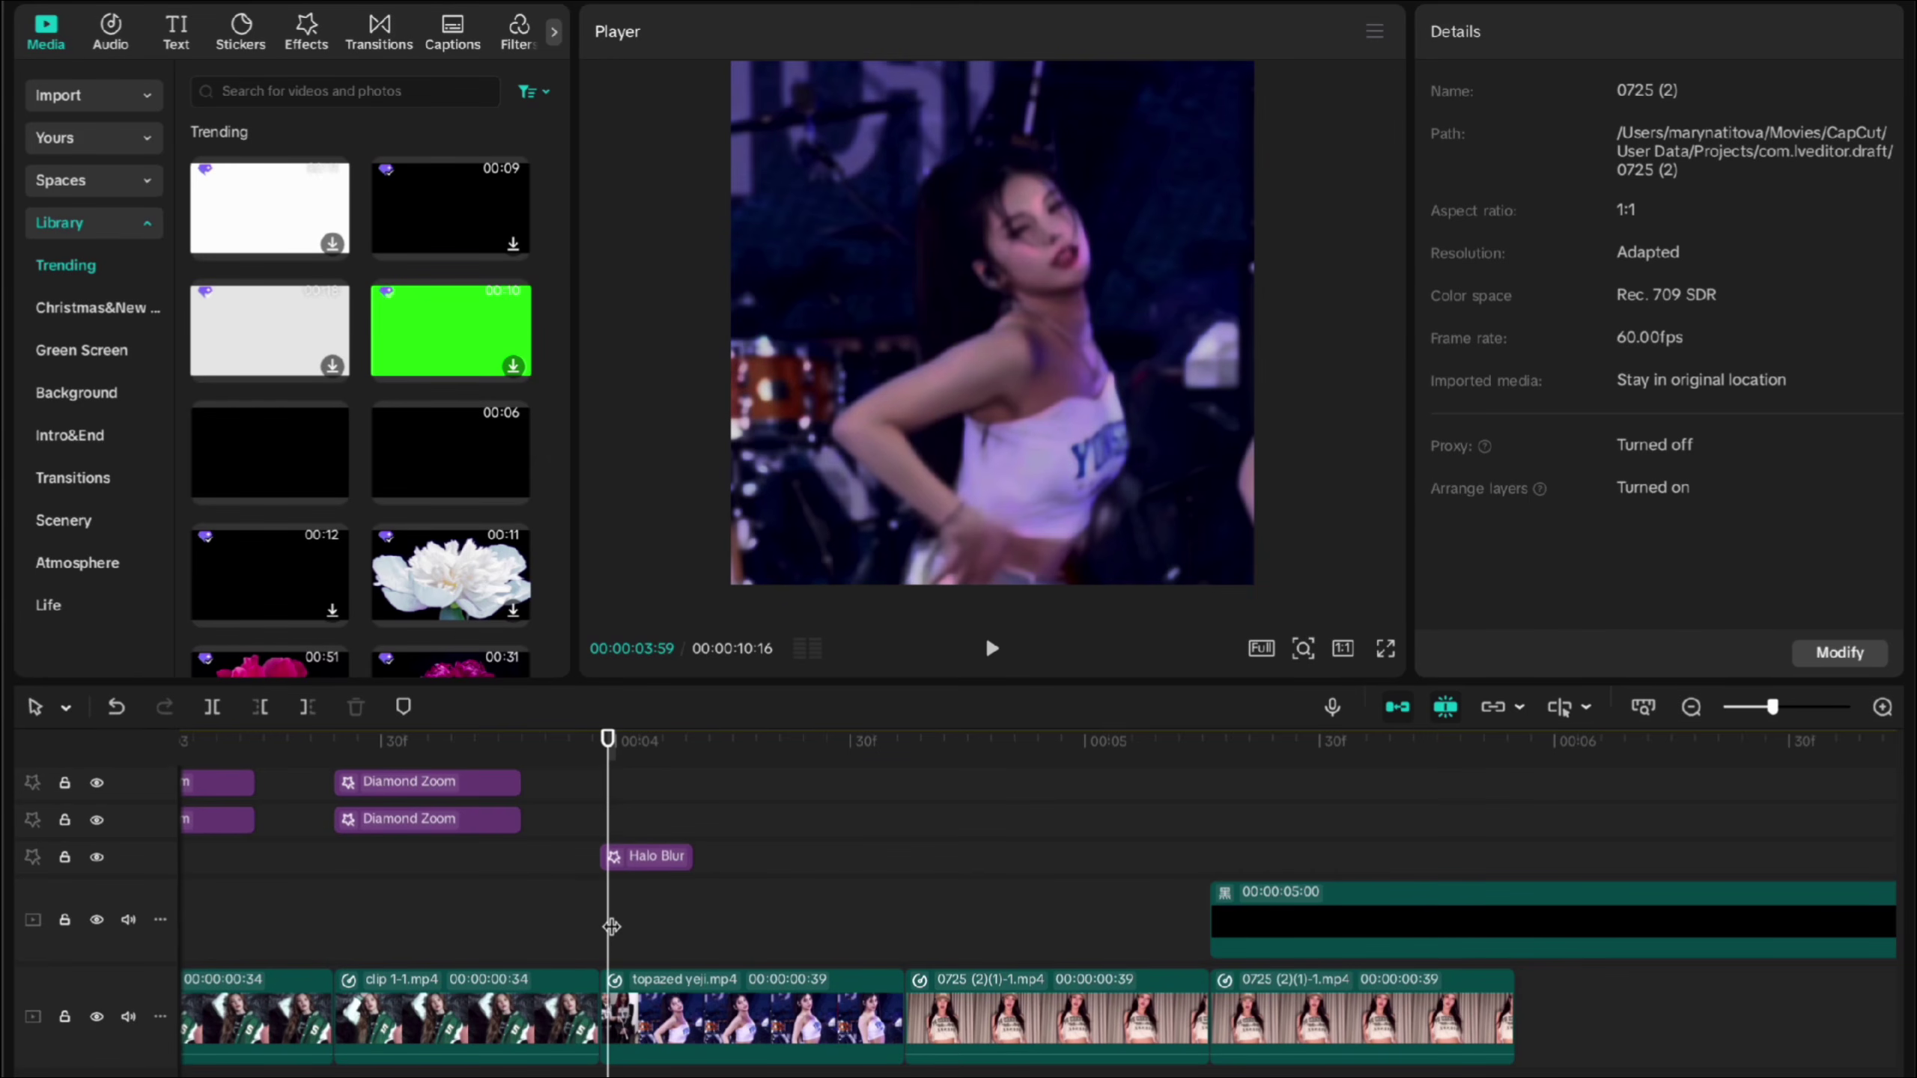
pyautogui.press('space')
pyautogui.click(611, 925)
pyautogui.press('space')
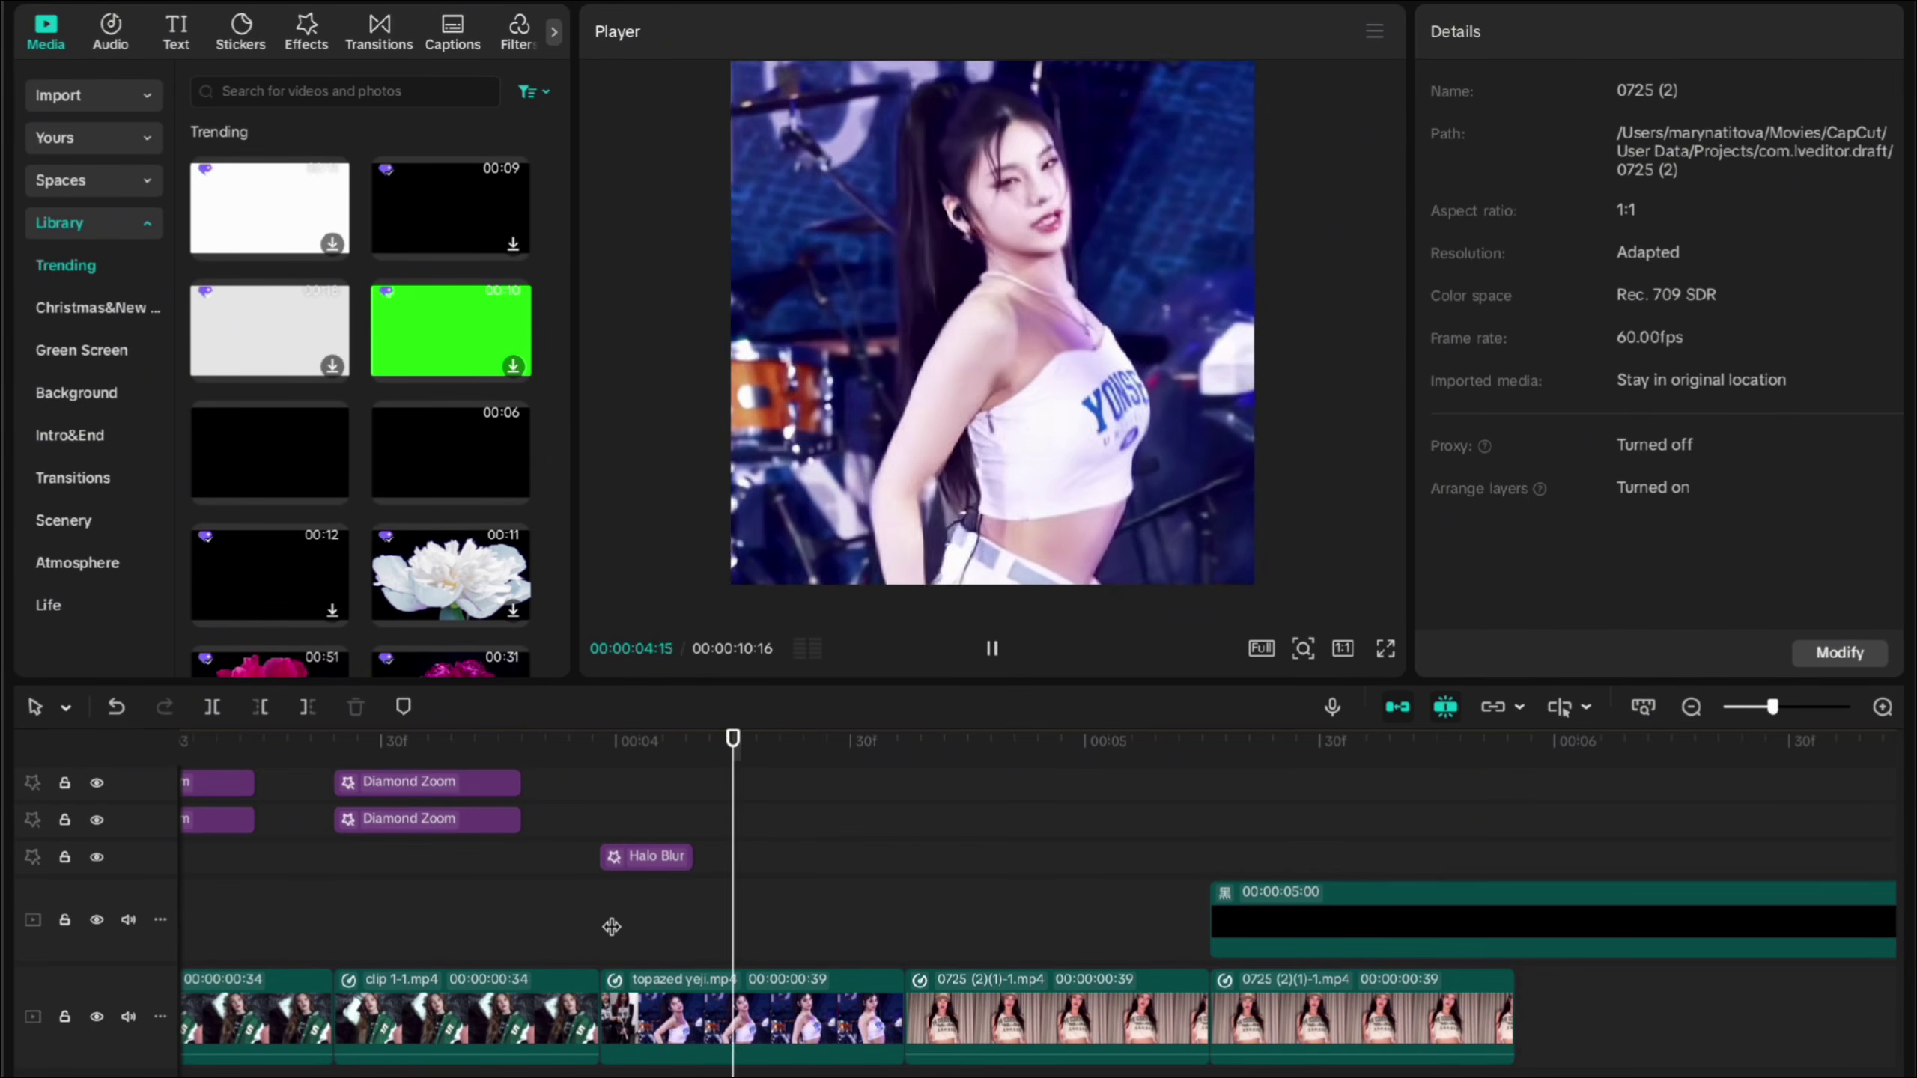
pyautogui.click(611, 926)
pyautogui.press('space')
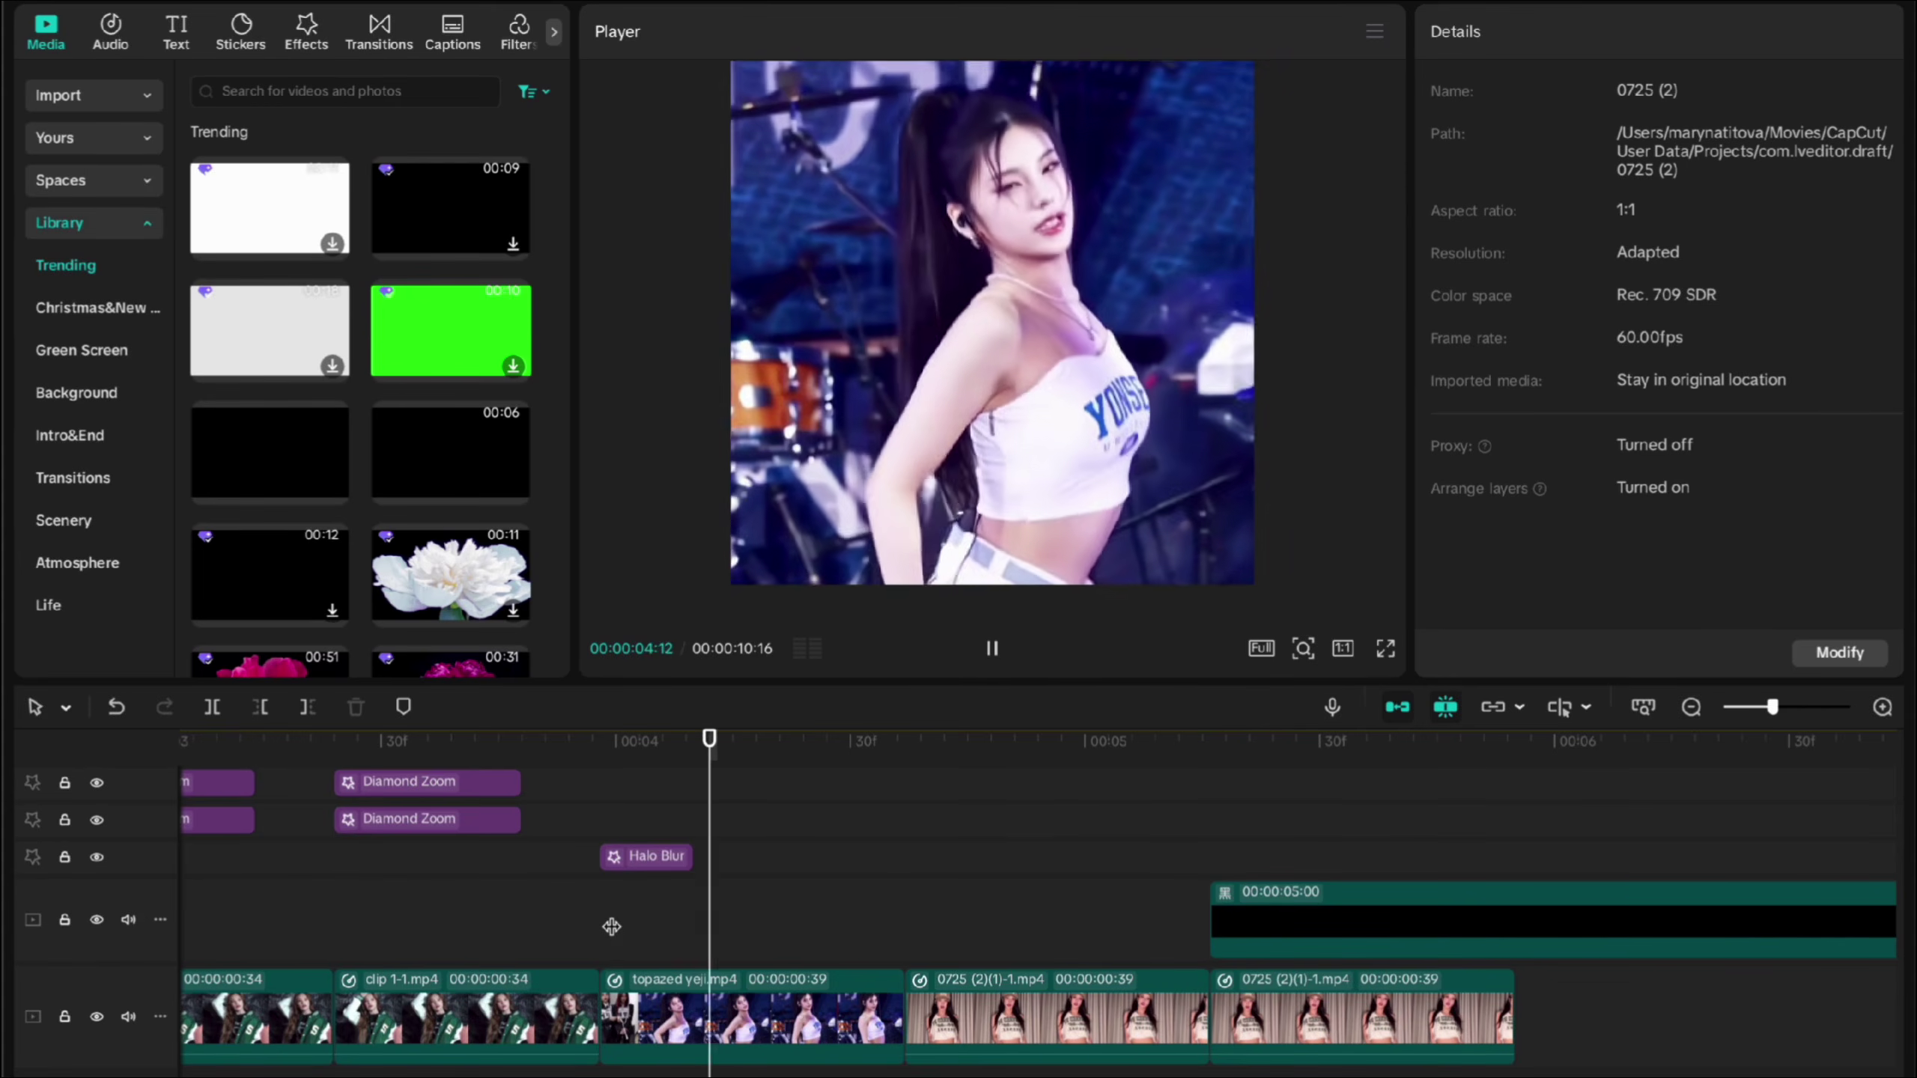
pyautogui.press('space')
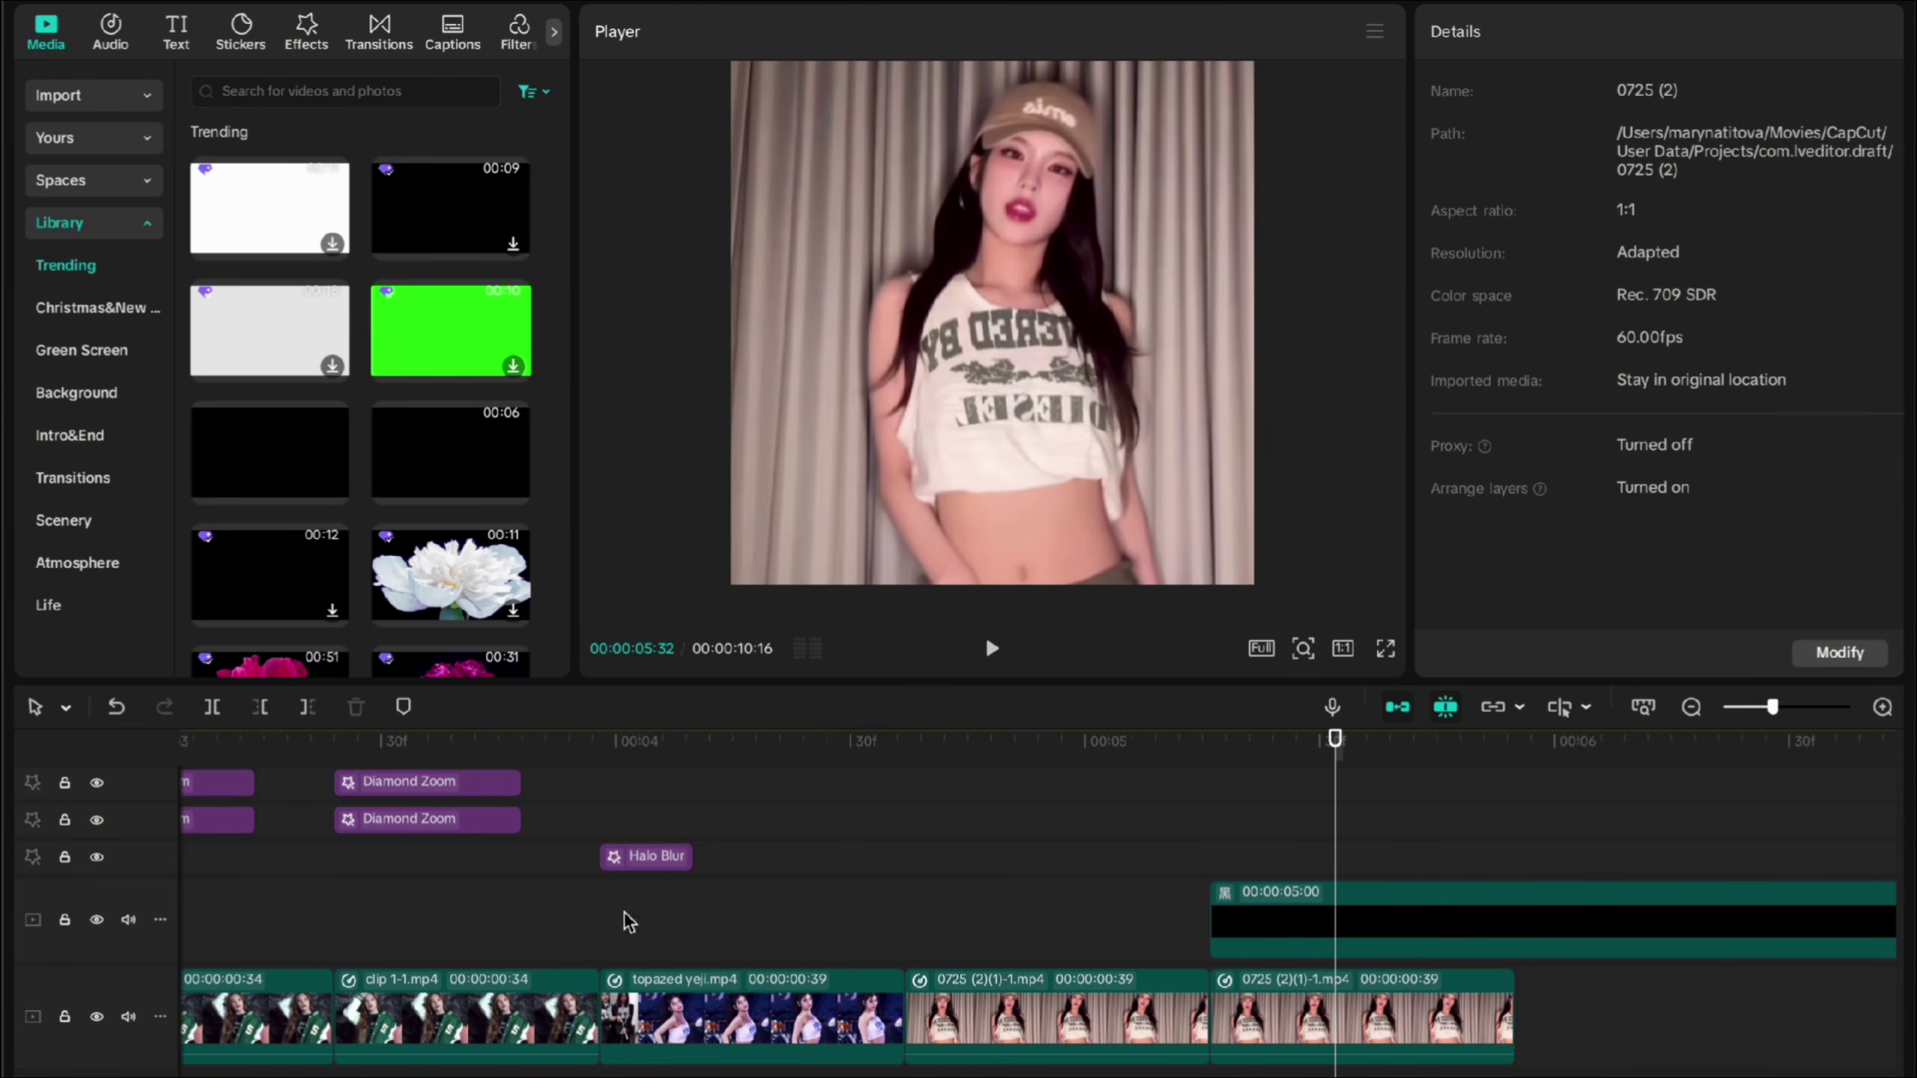
# Step: Apply the Quad Out preset curve to the keyframe at the end of the Halo Blur effect over topazed yeji.mp4
pyautogui.click(692, 1012)
pyautogui.scroll(5, 749, 1027)
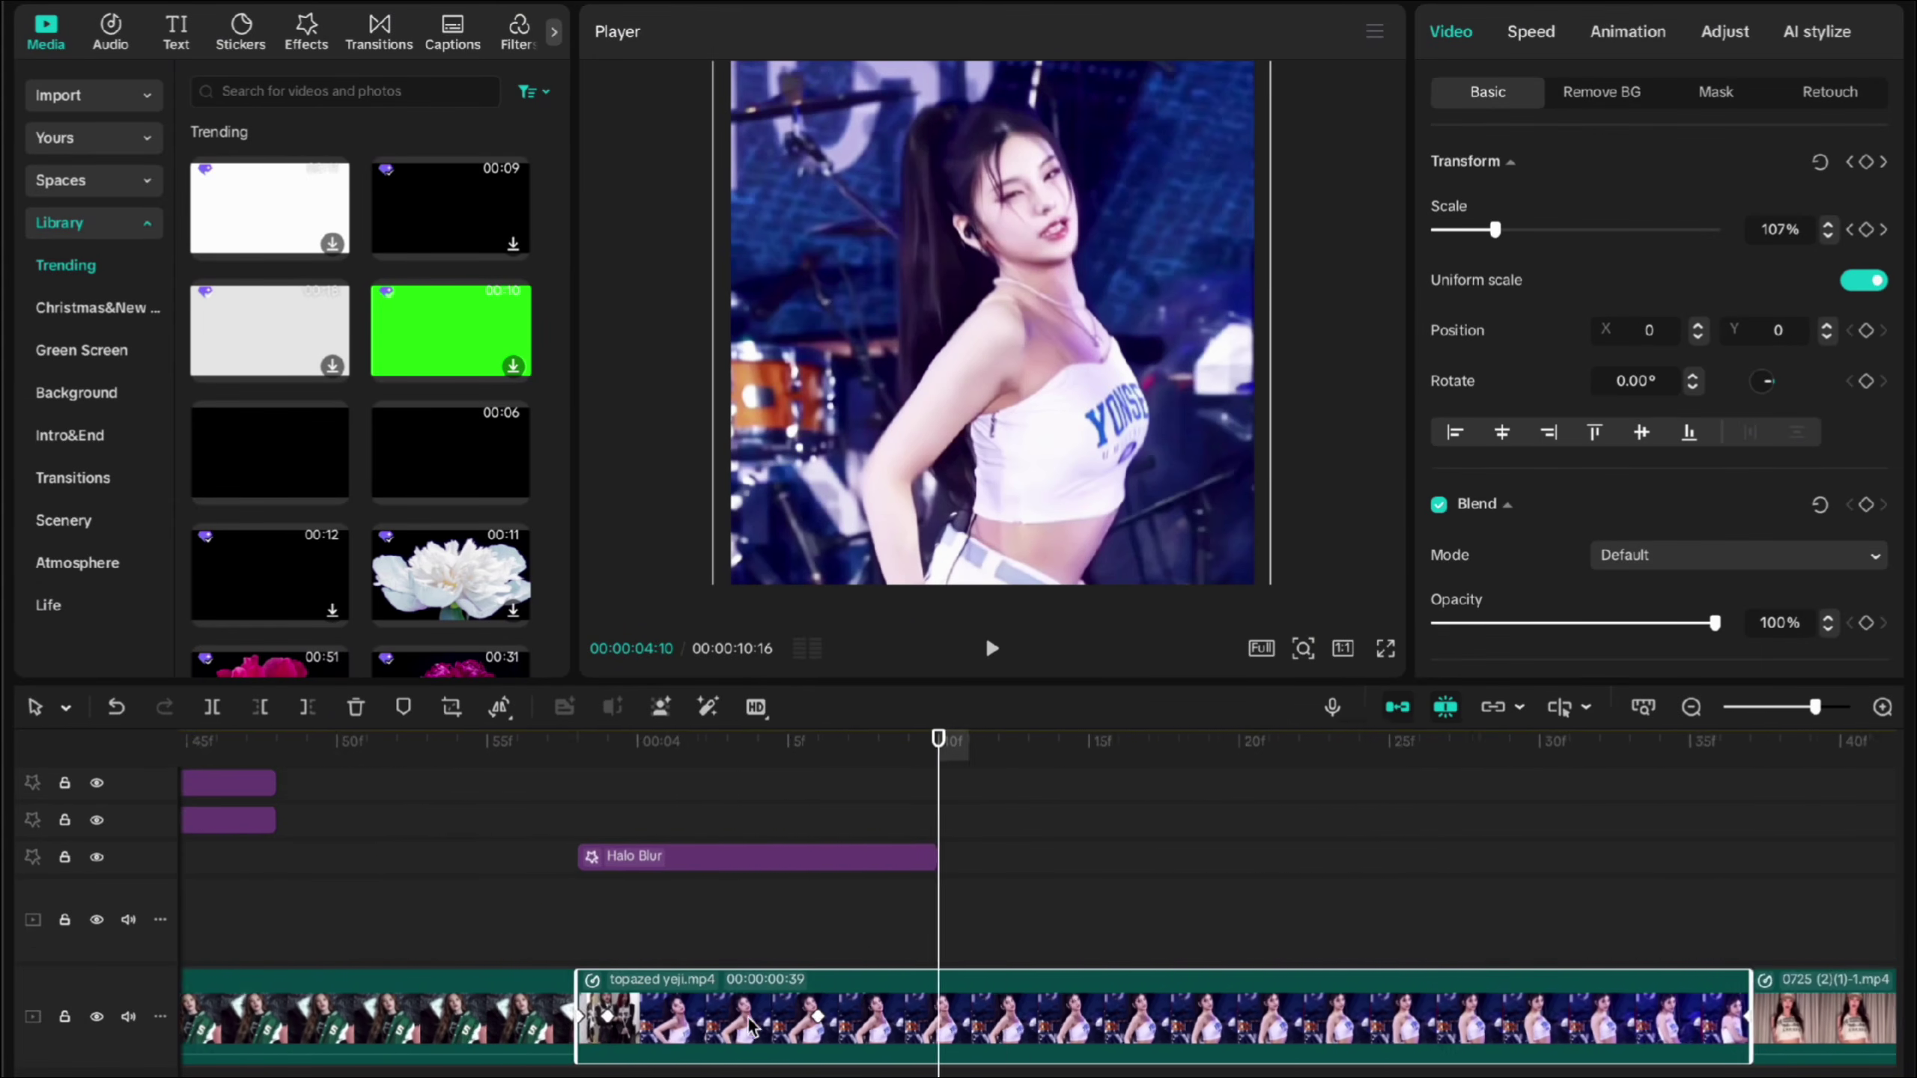
pyautogui.click(853, 855)
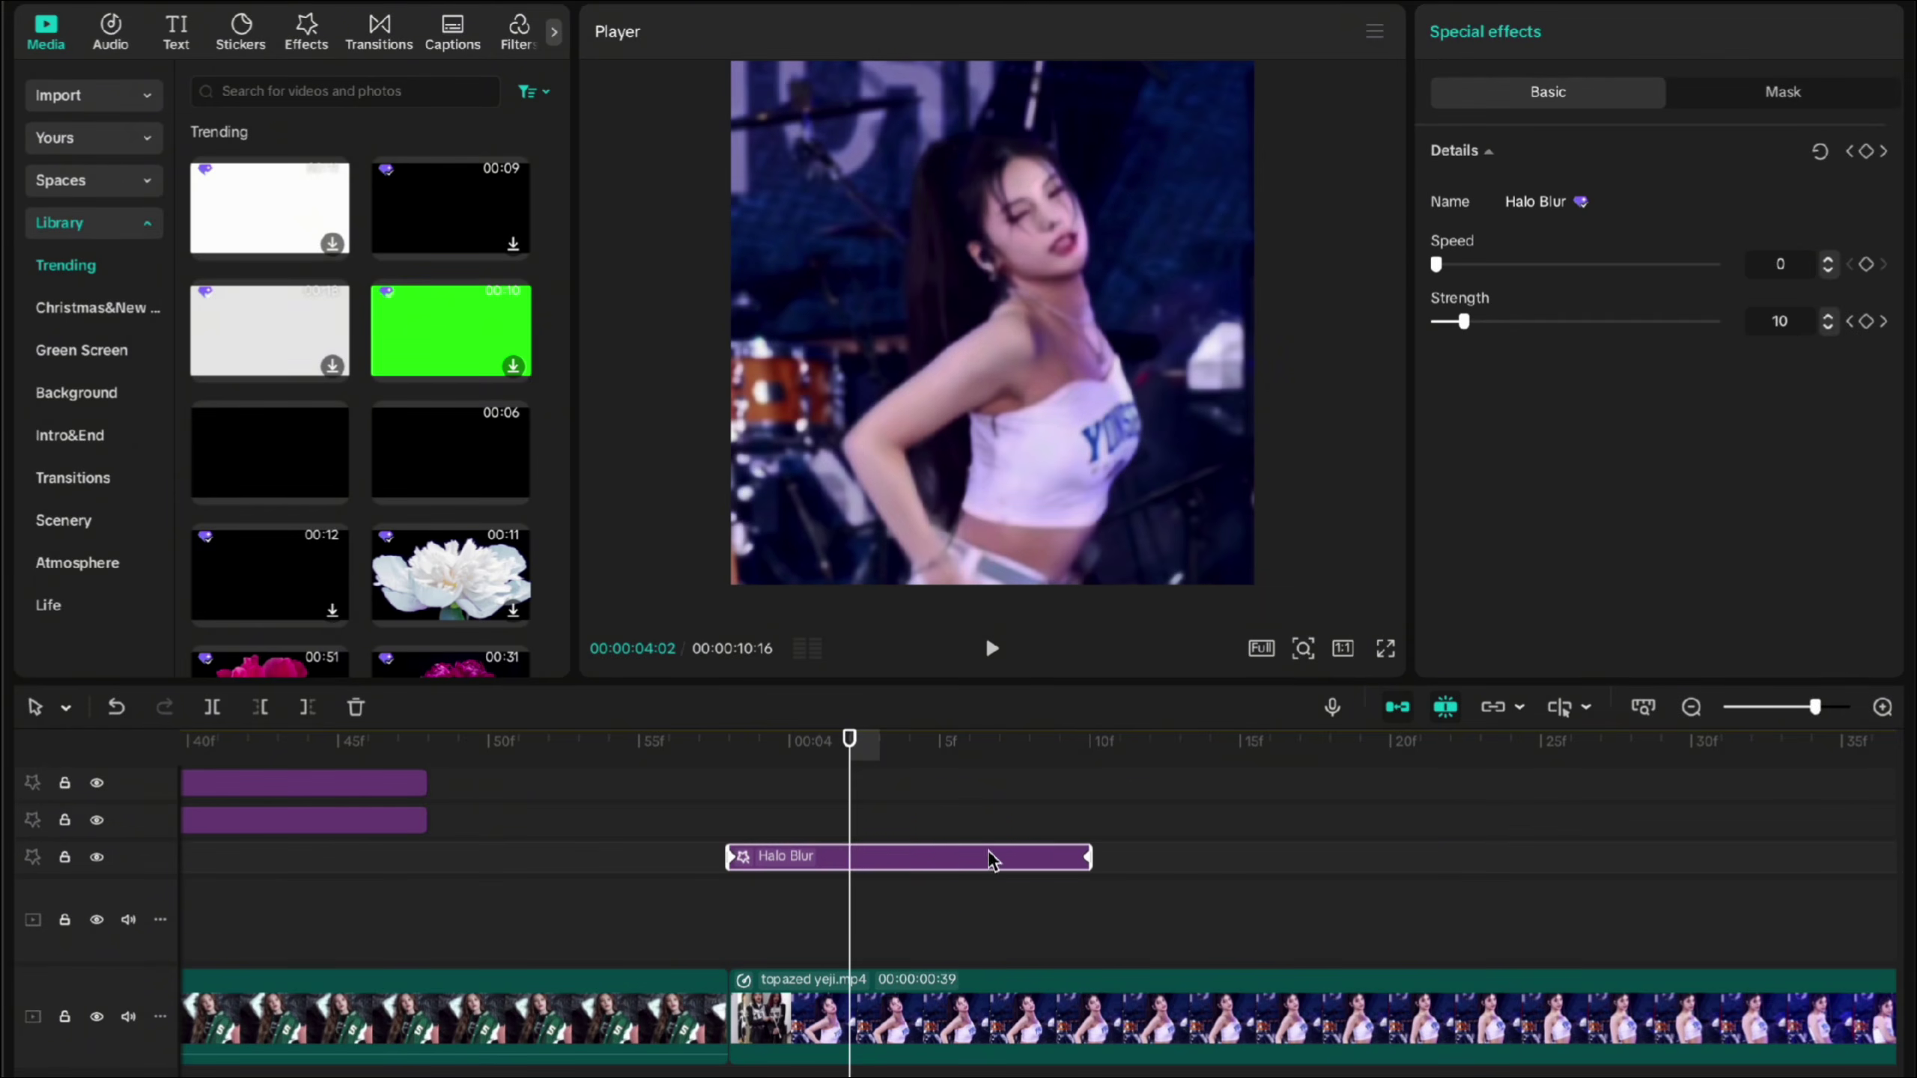
pyautogui.click(1089, 859)
pyautogui.scroll(3, 1102, 864)
pyautogui.scroll(-3, 1086, 867)
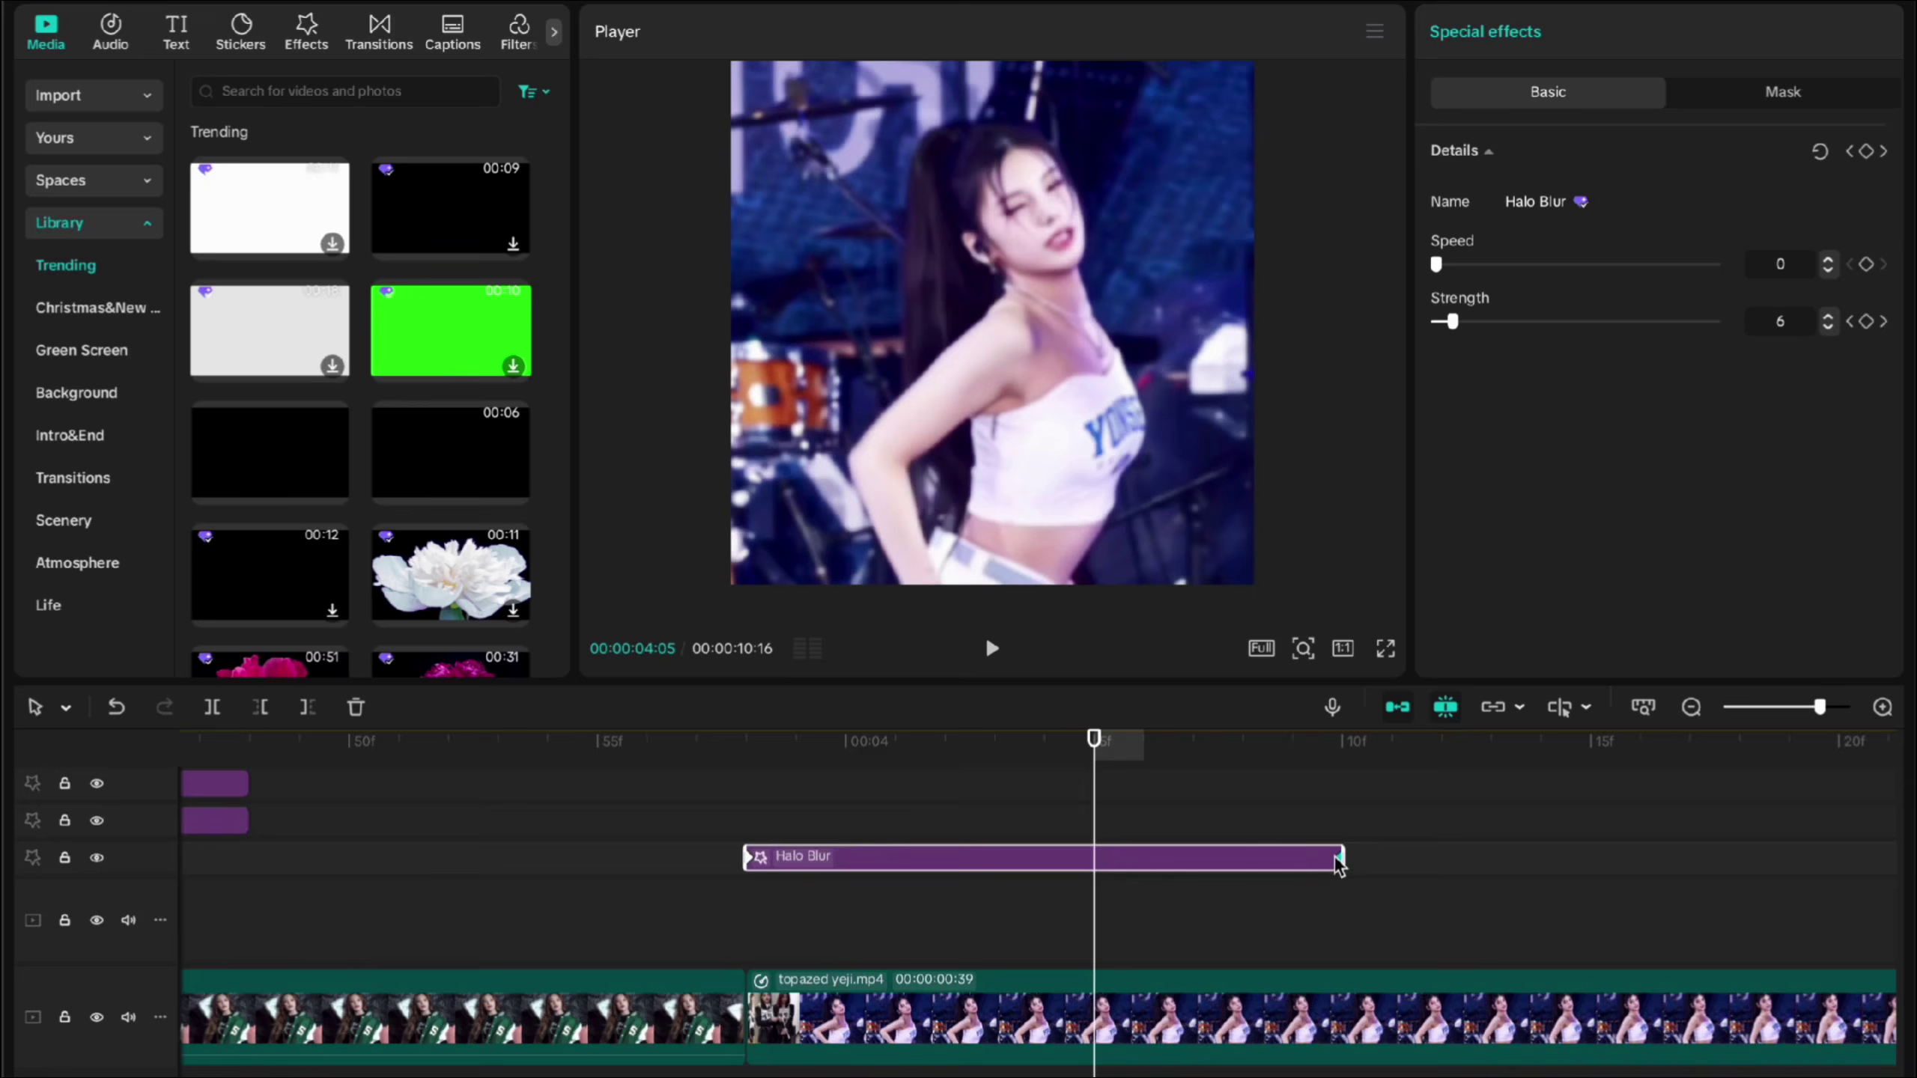
pyautogui.rightClick(1320, 867)
pyautogui.click(1342, 867)
pyautogui.rightClick(1341, 867)
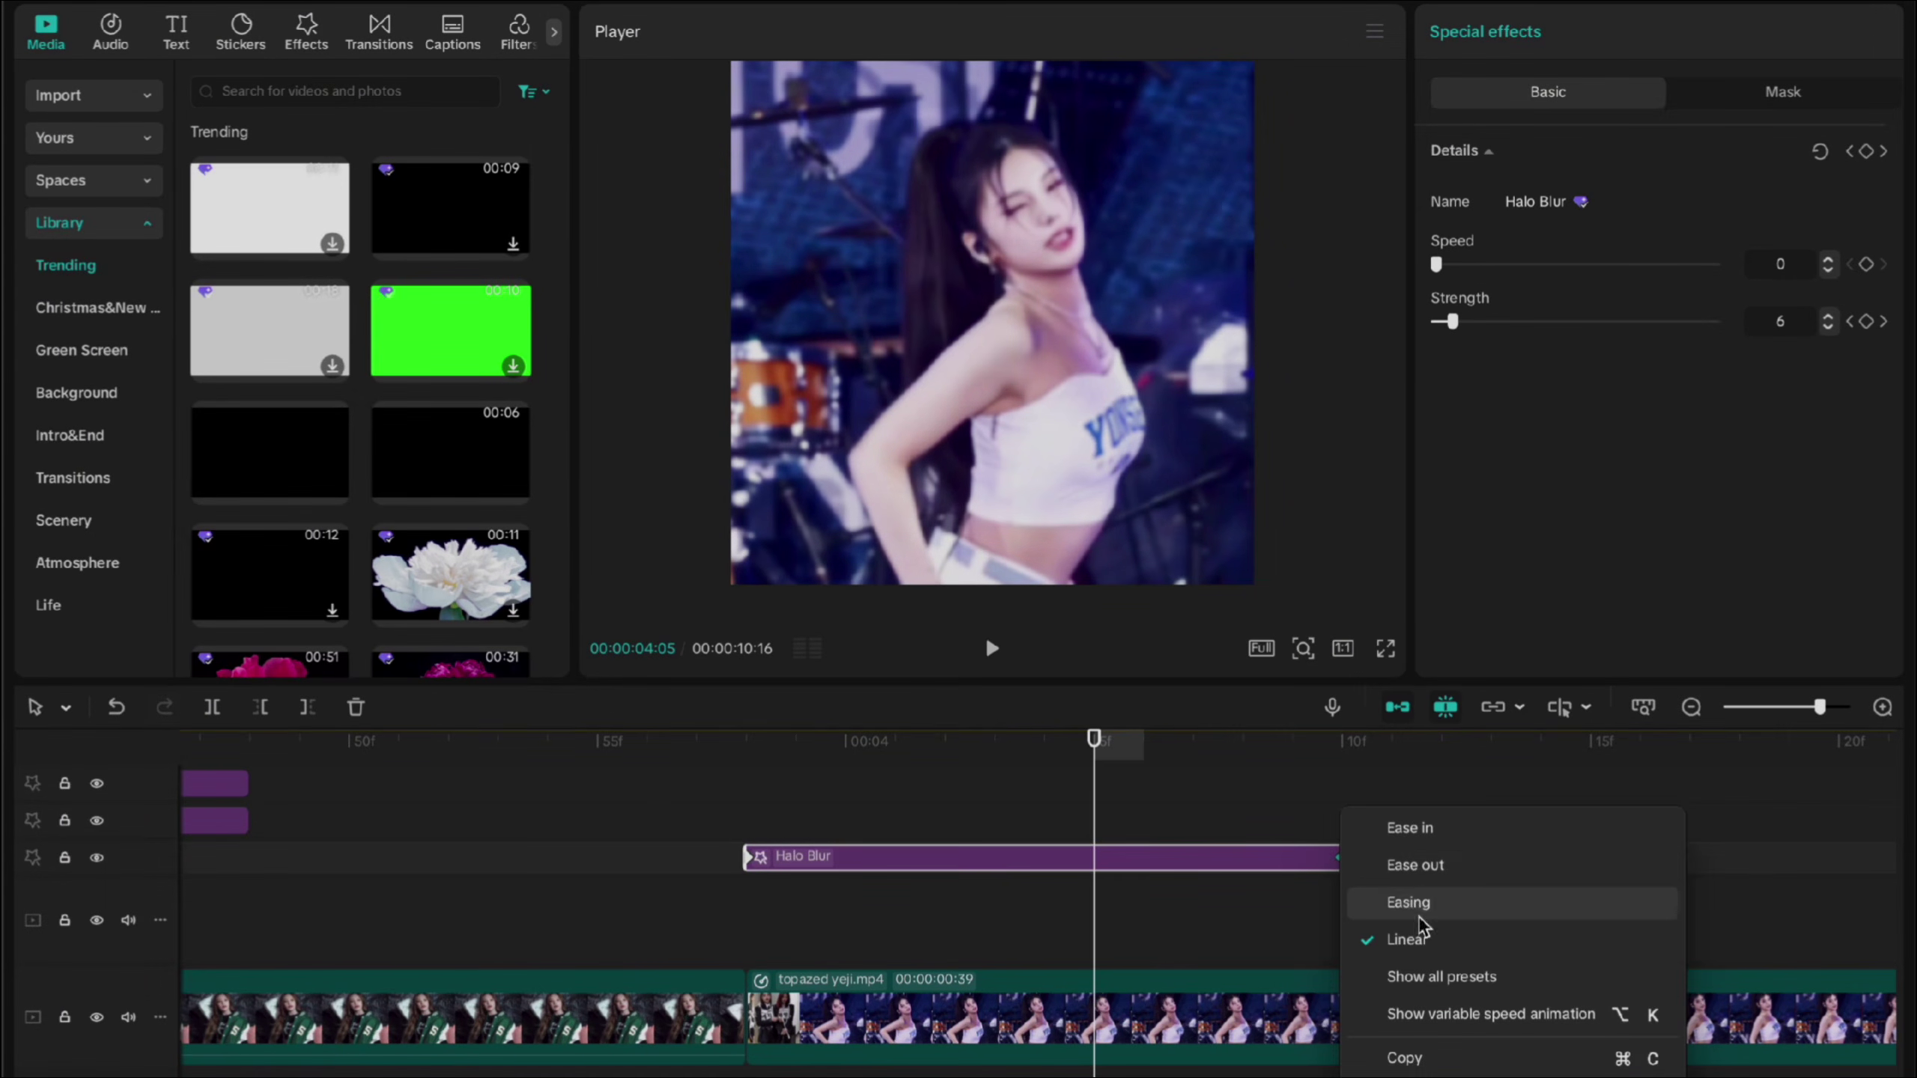
pyautogui.click(1414, 979)
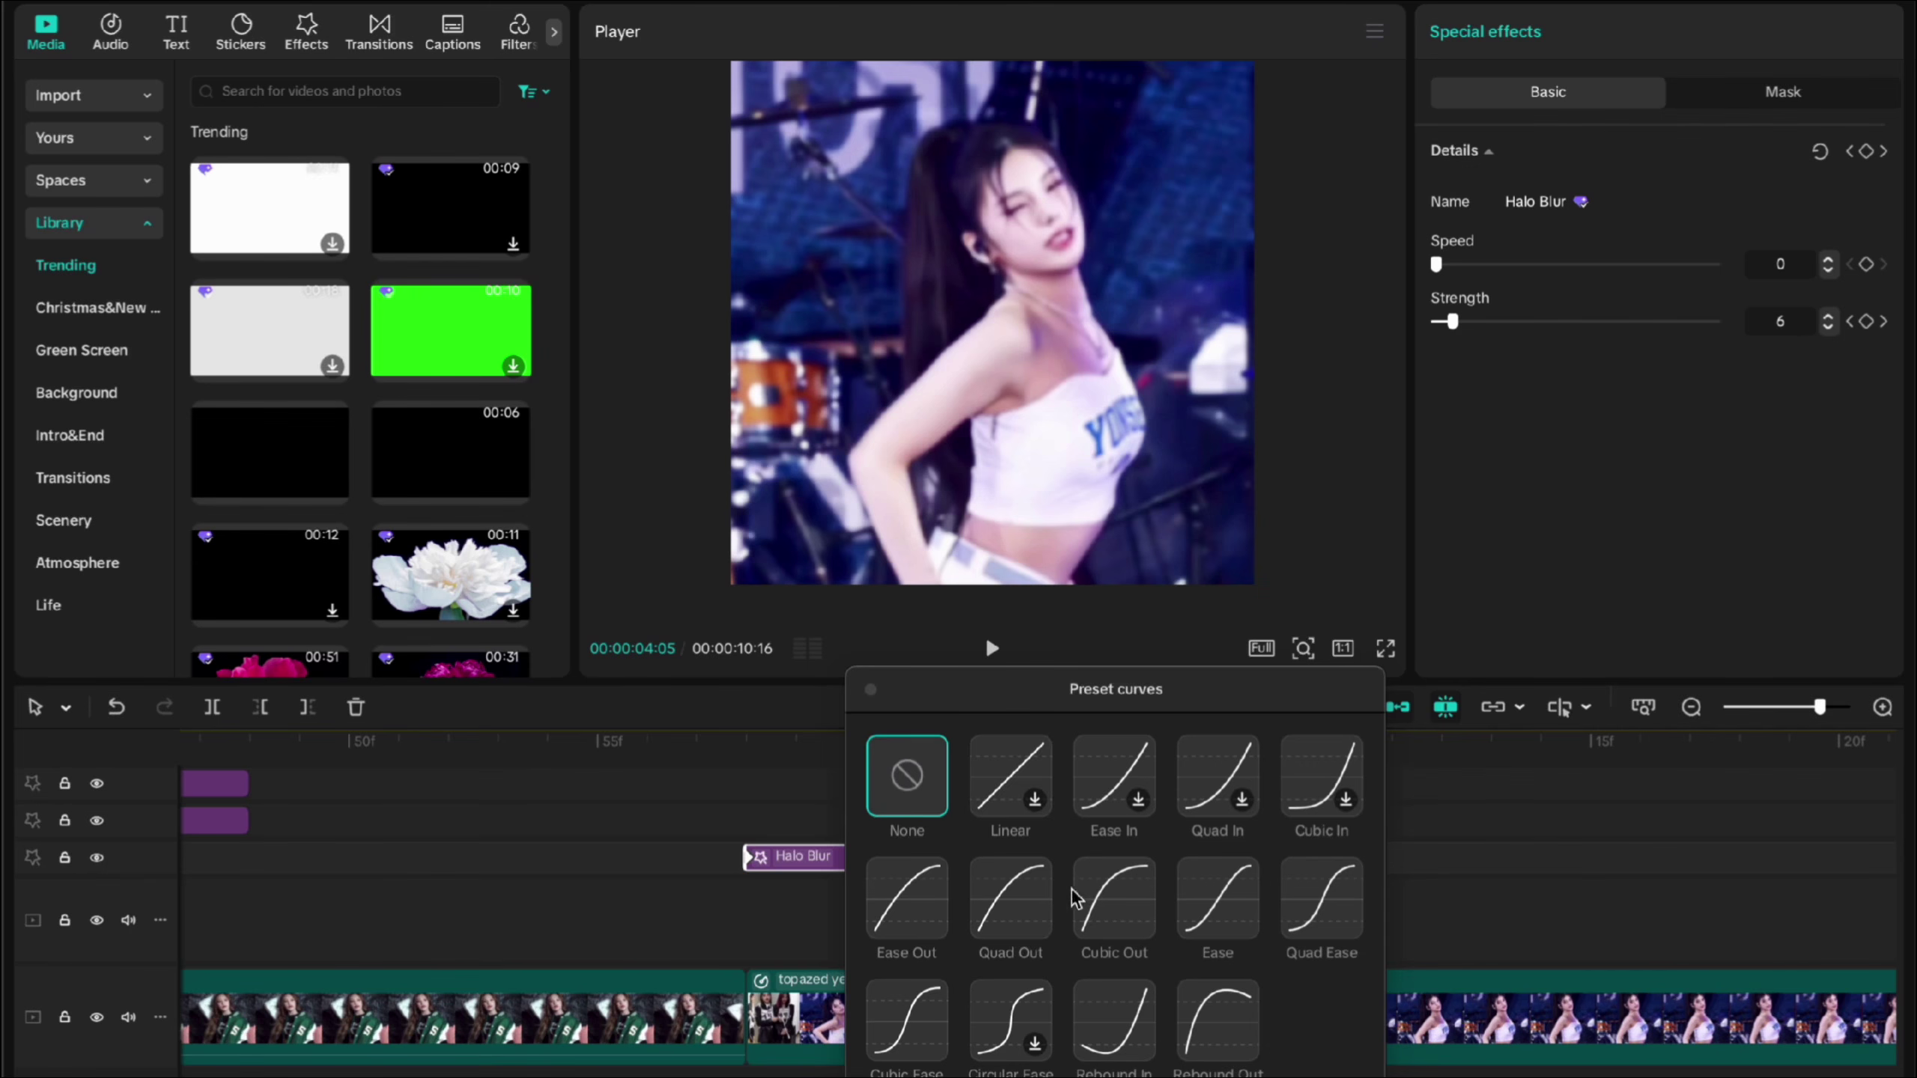
pyautogui.click(1129, 879)
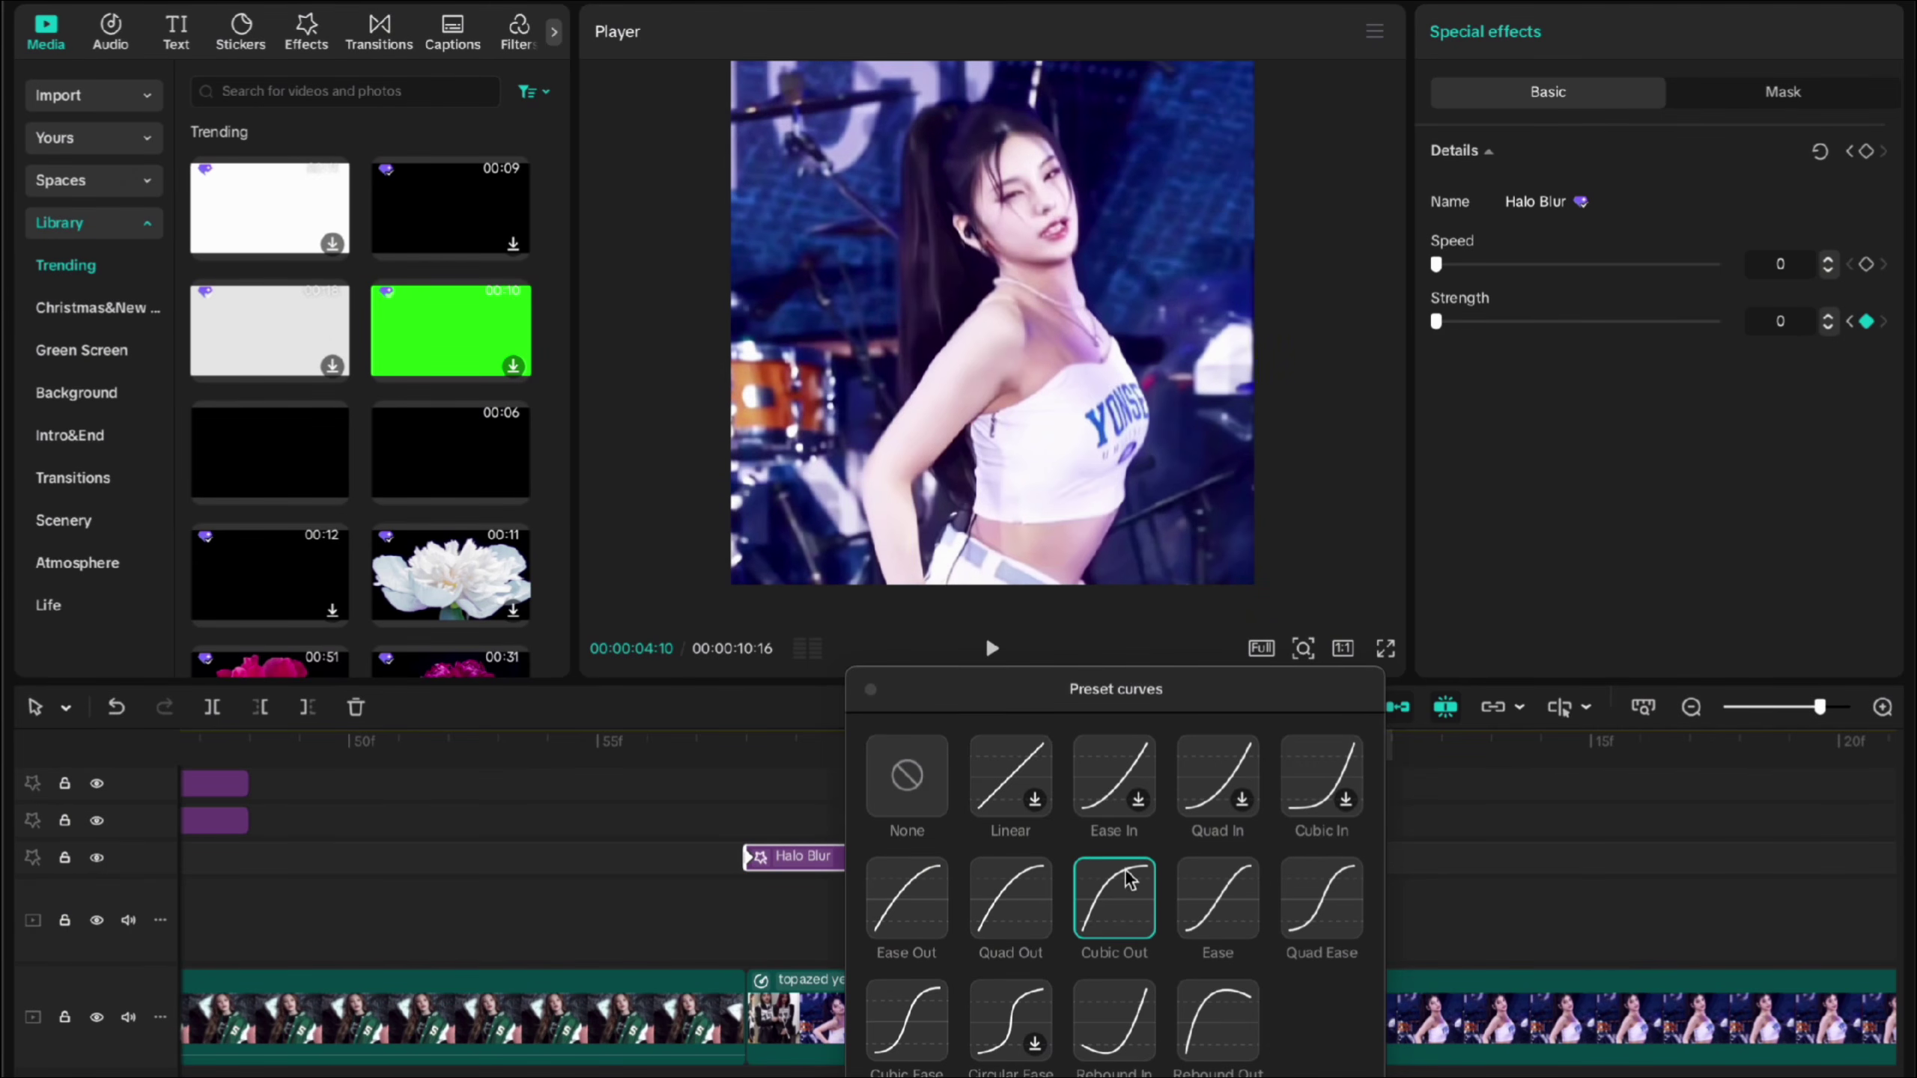
pyautogui.click(1023, 897)
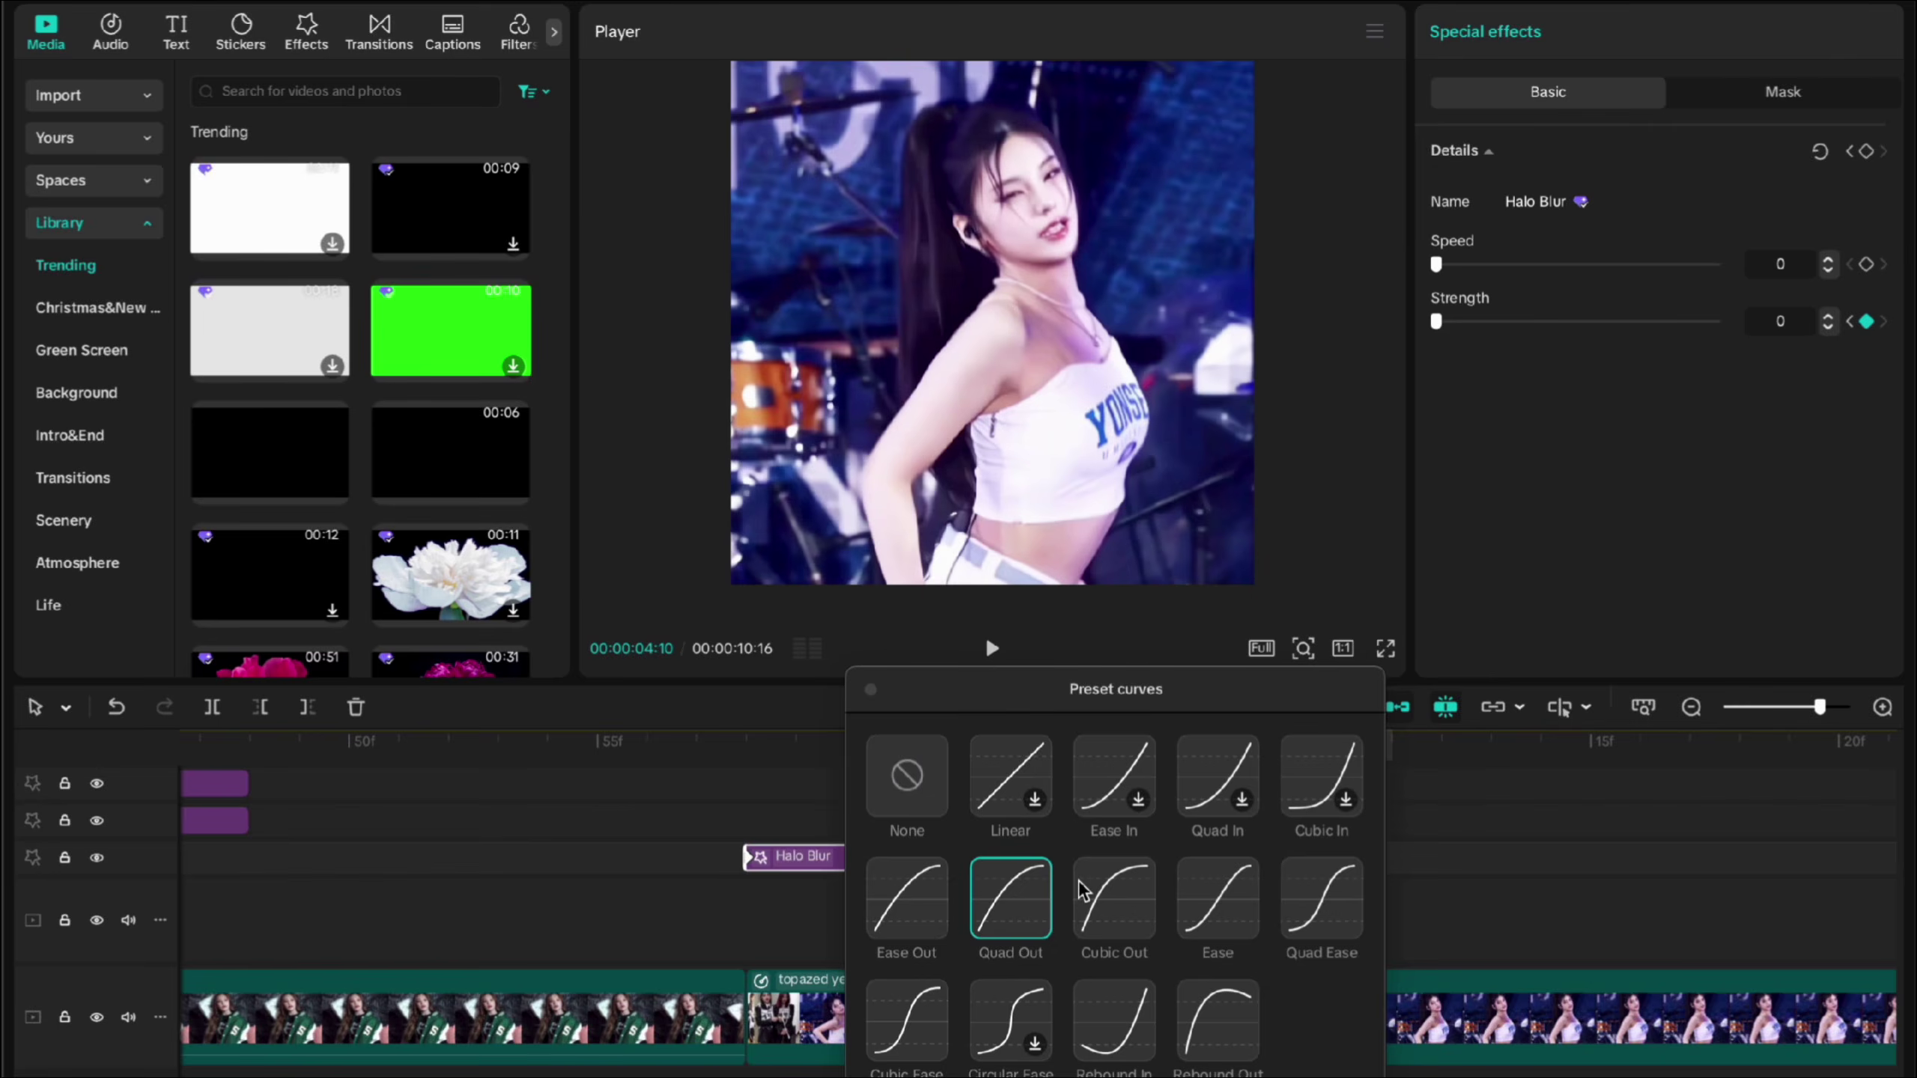
pyautogui.click(1087, 893)
pyautogui.click(1012, 891)
# Step: Play the Halo Blur effect from its start to check the easing of the blur fade-out
pyautogui.click(751, 741)
pyautogui.press('space')
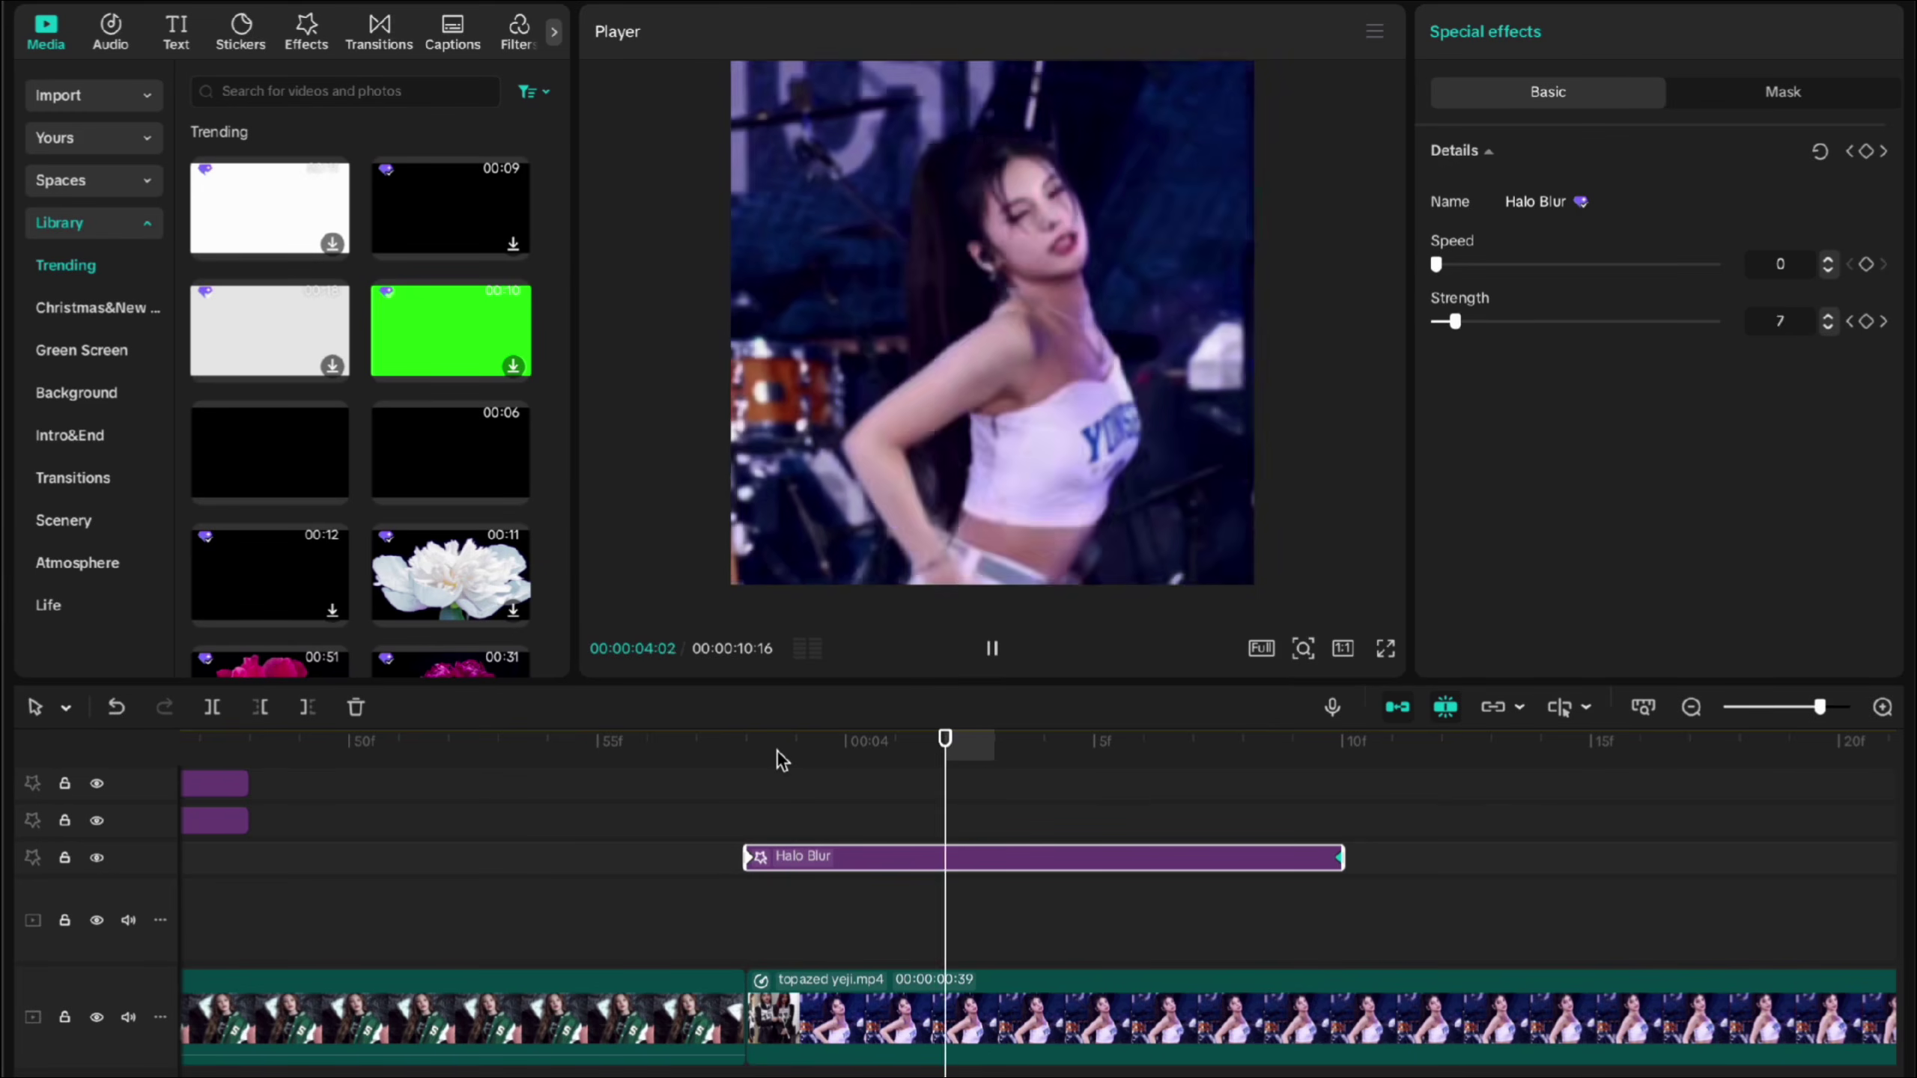
pyautogui.click(777, 751)
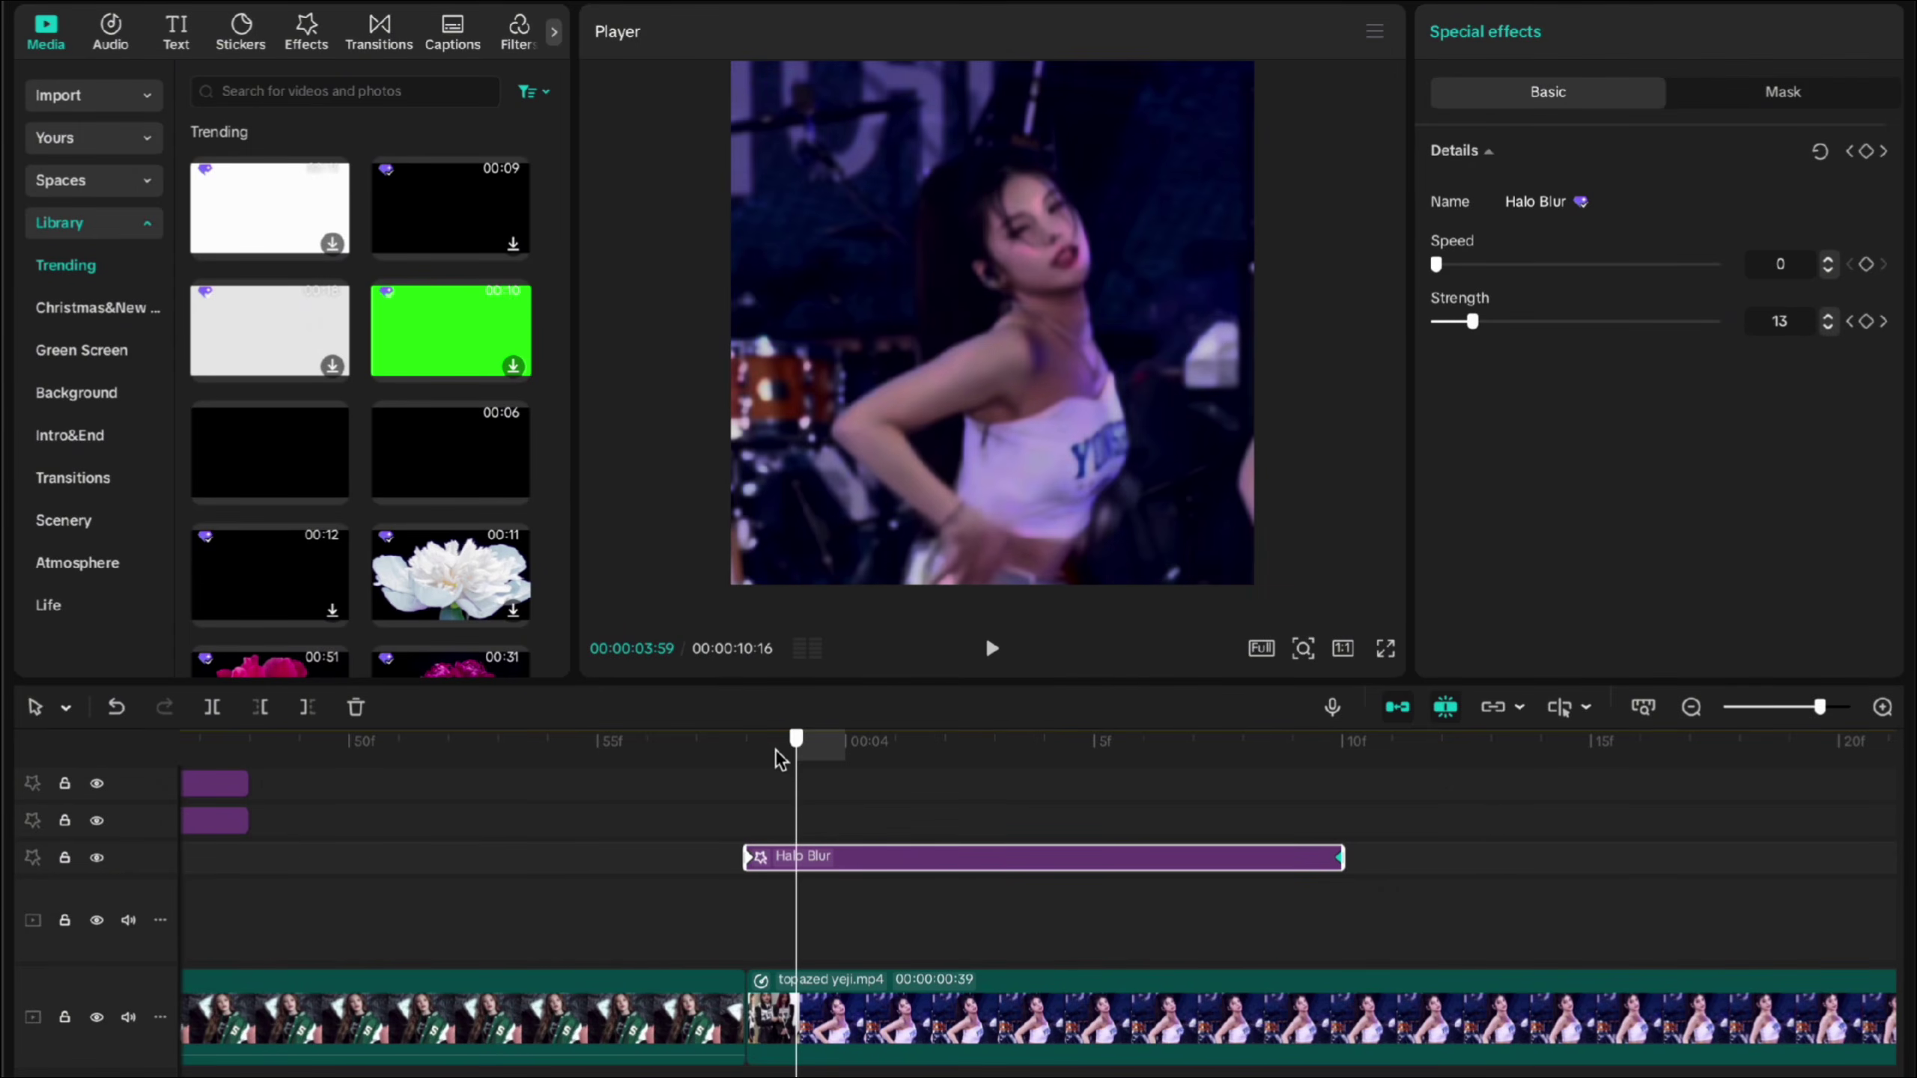
# Step: Copy the Halo Blur effect and paste it at the start of each of the two 0725 (2)(1)-1.mp4 clips, at 00:00:04:37 and 00:00:05:16
pyautogui.scroll(-4, 765, 868)
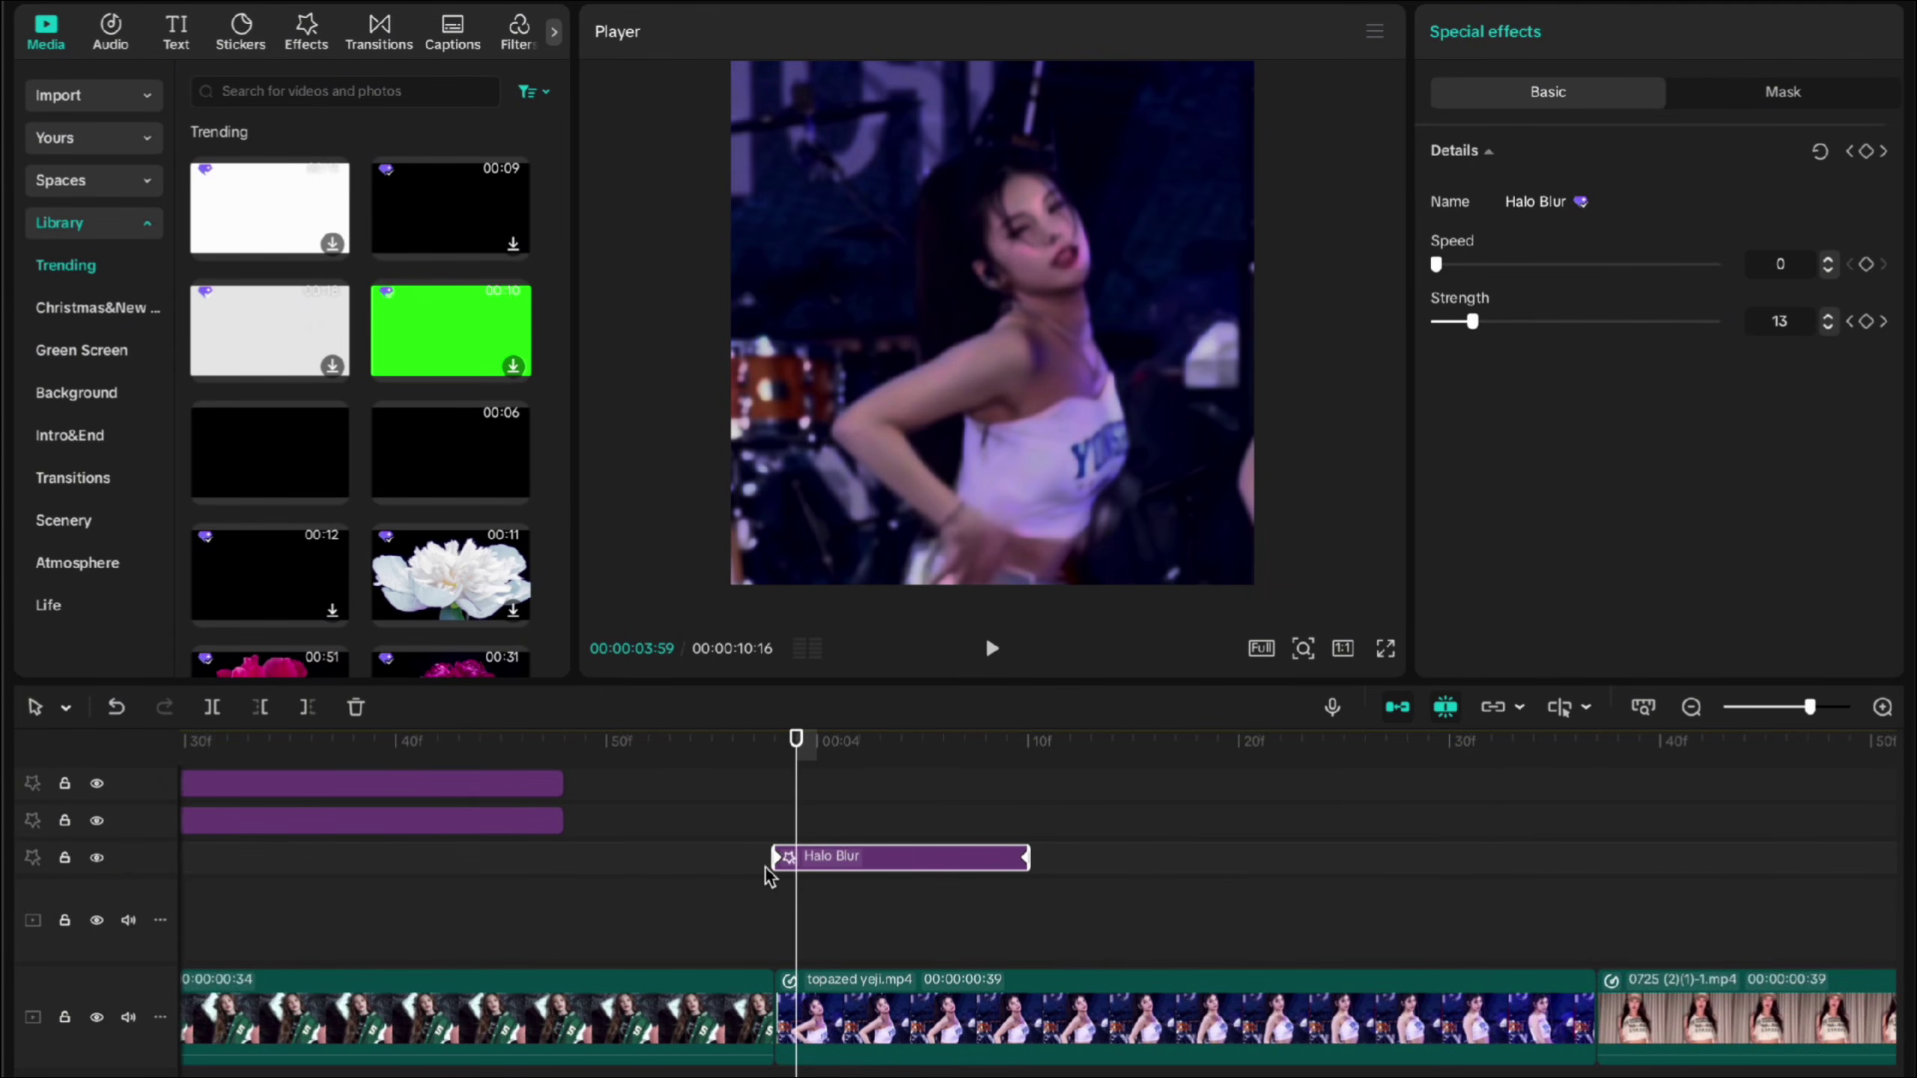
pyautogui.click(861, 870)
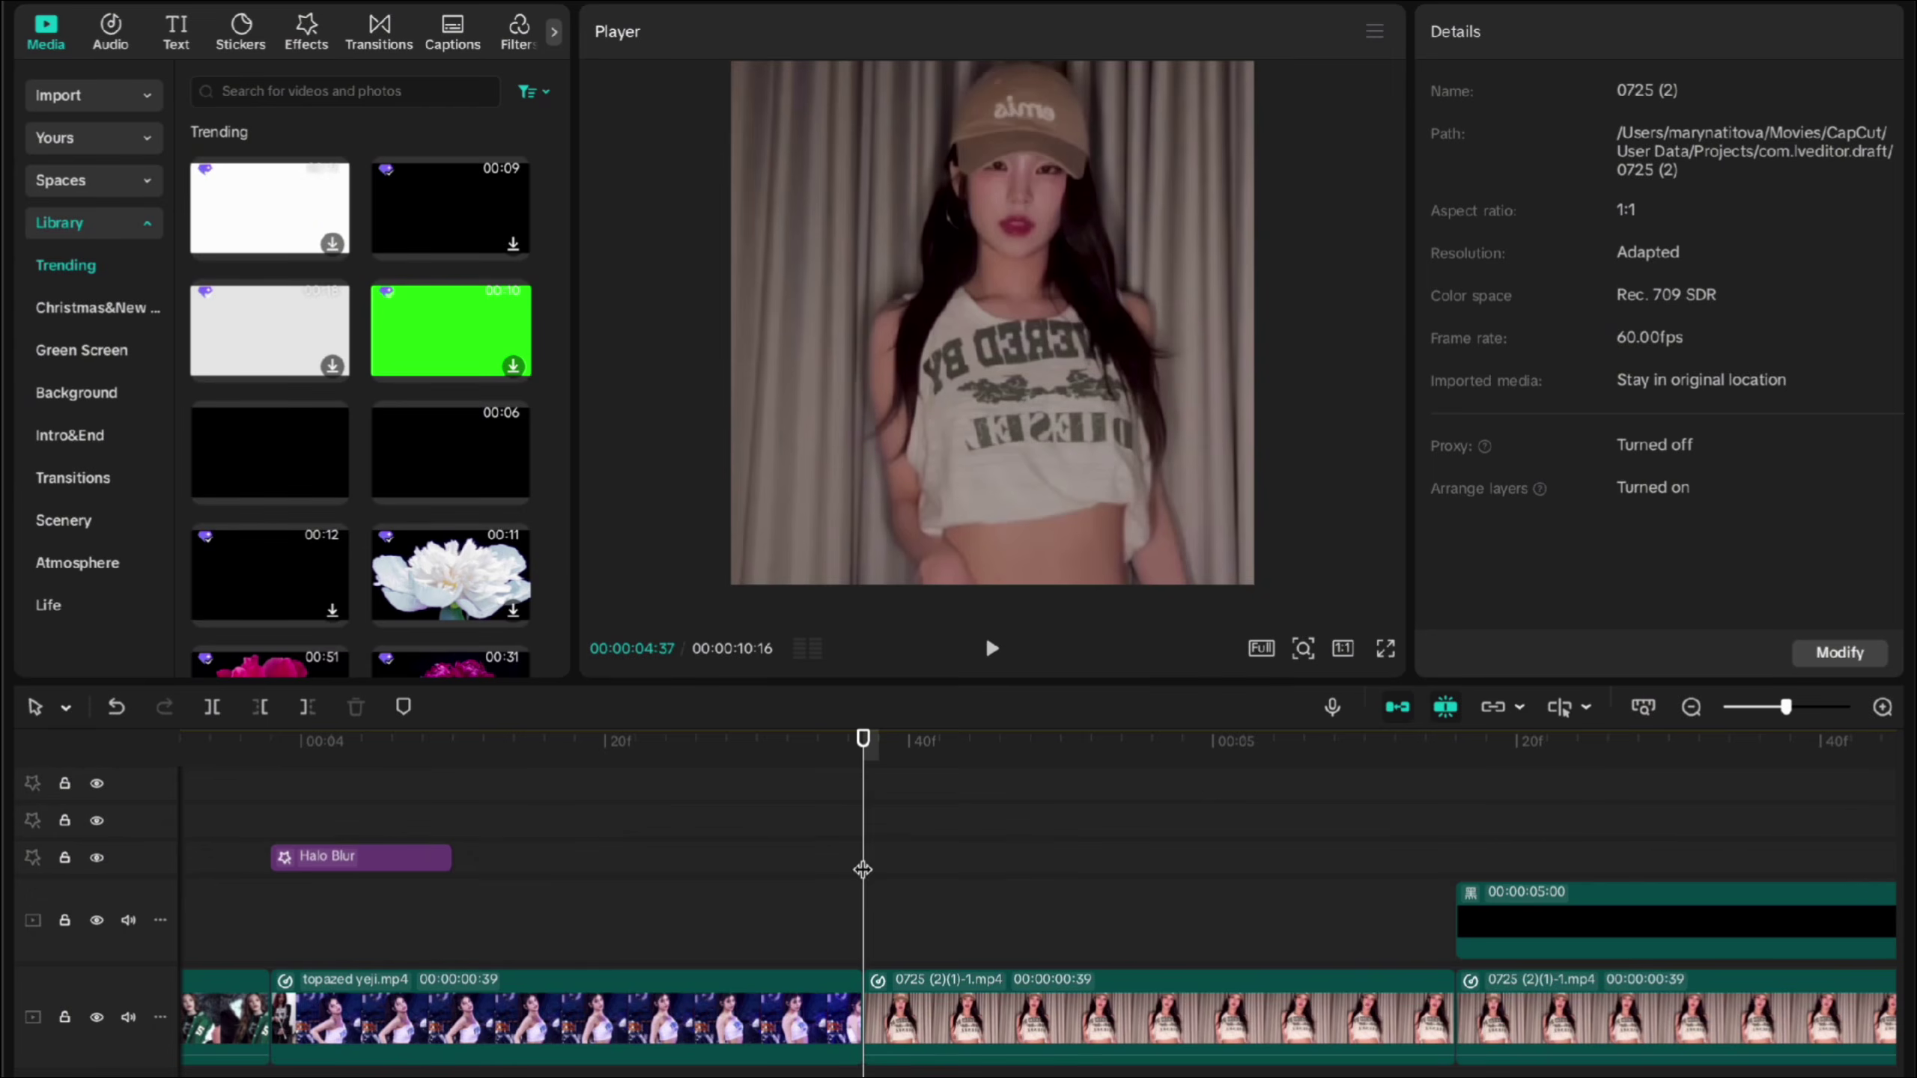
pyautogui.press('super+v')
pyautogui.click(1459, 839)
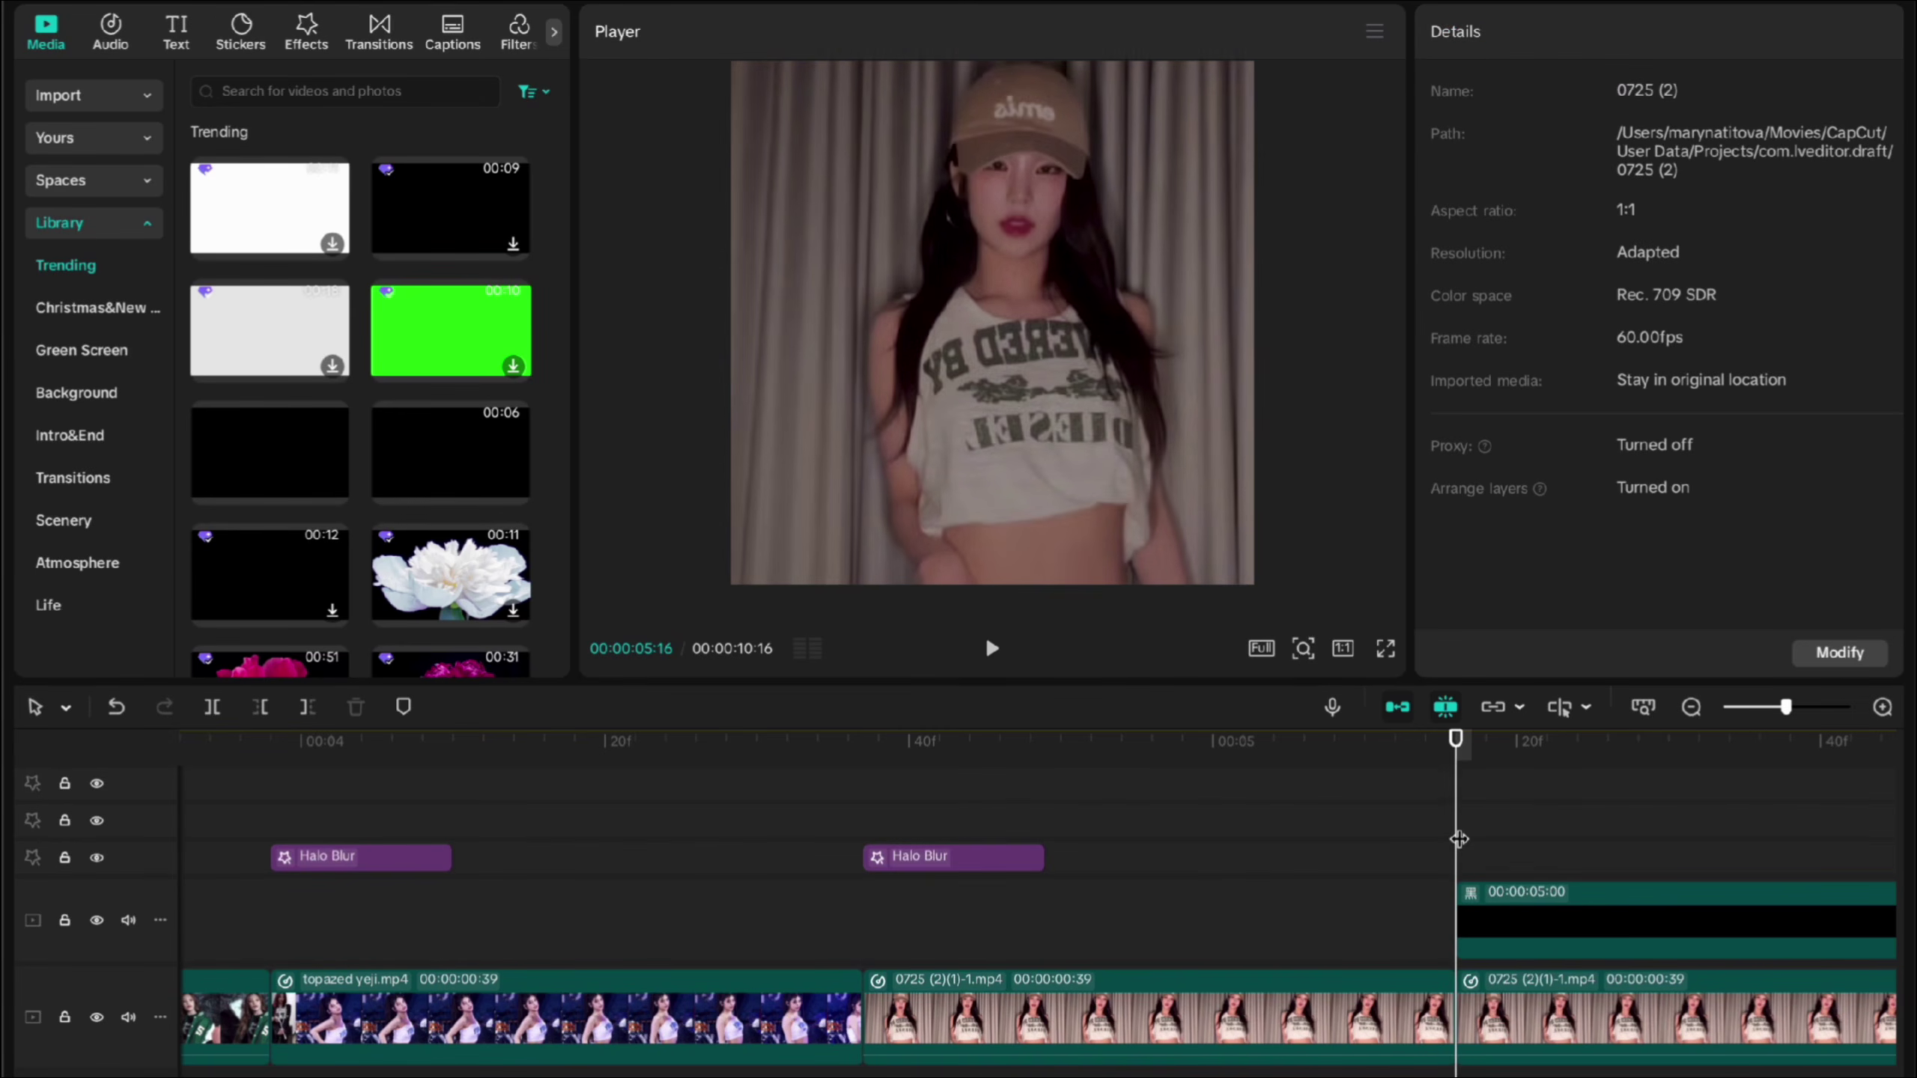
pyautogui.press('super+v')
# Step: Play the timeline from topazed yeji.mp4 through the 0725 (2)(1)-1.mp4 clips to review the copied blurs
pyautogui.click(477, 906)
pyautogui.press('space')
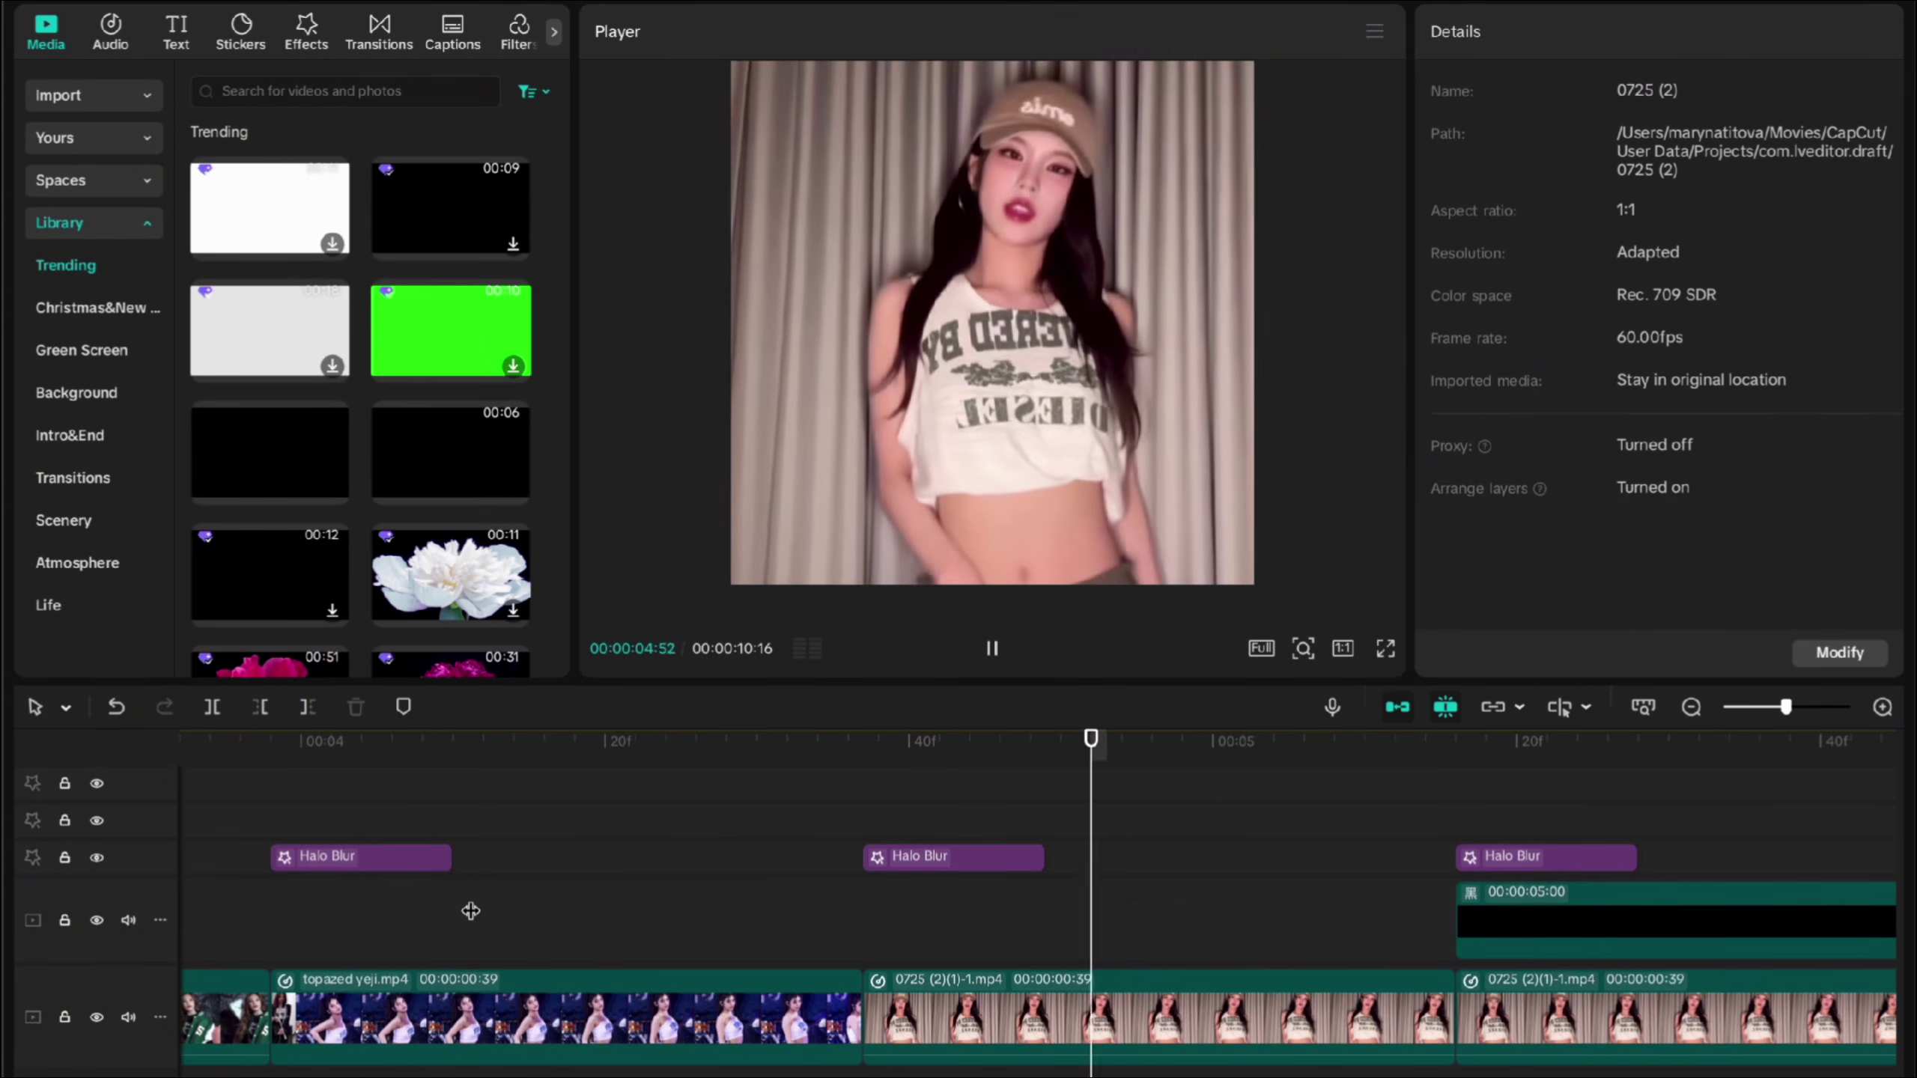
pyautogui.scroll(-2, 471, 909)
pyautogui.click(757, 913)
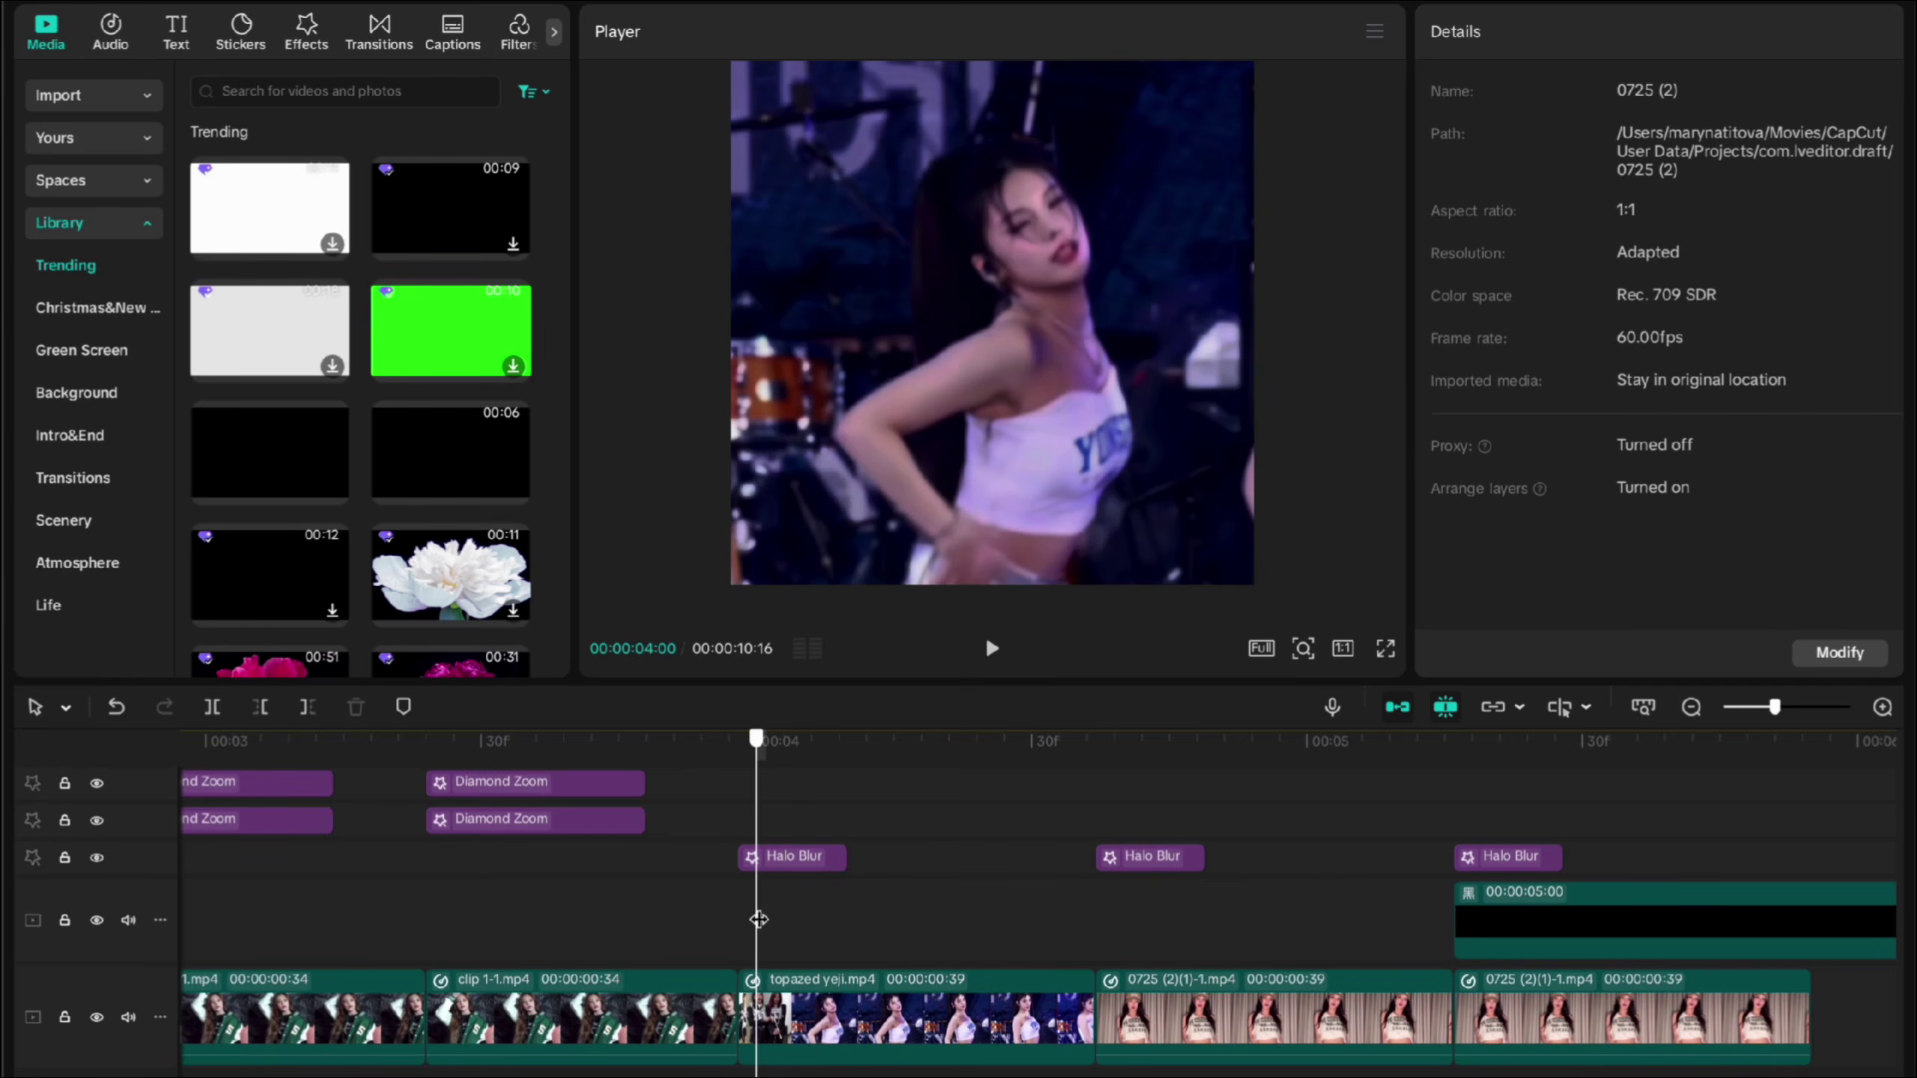
pyautogui.click(791, 981)
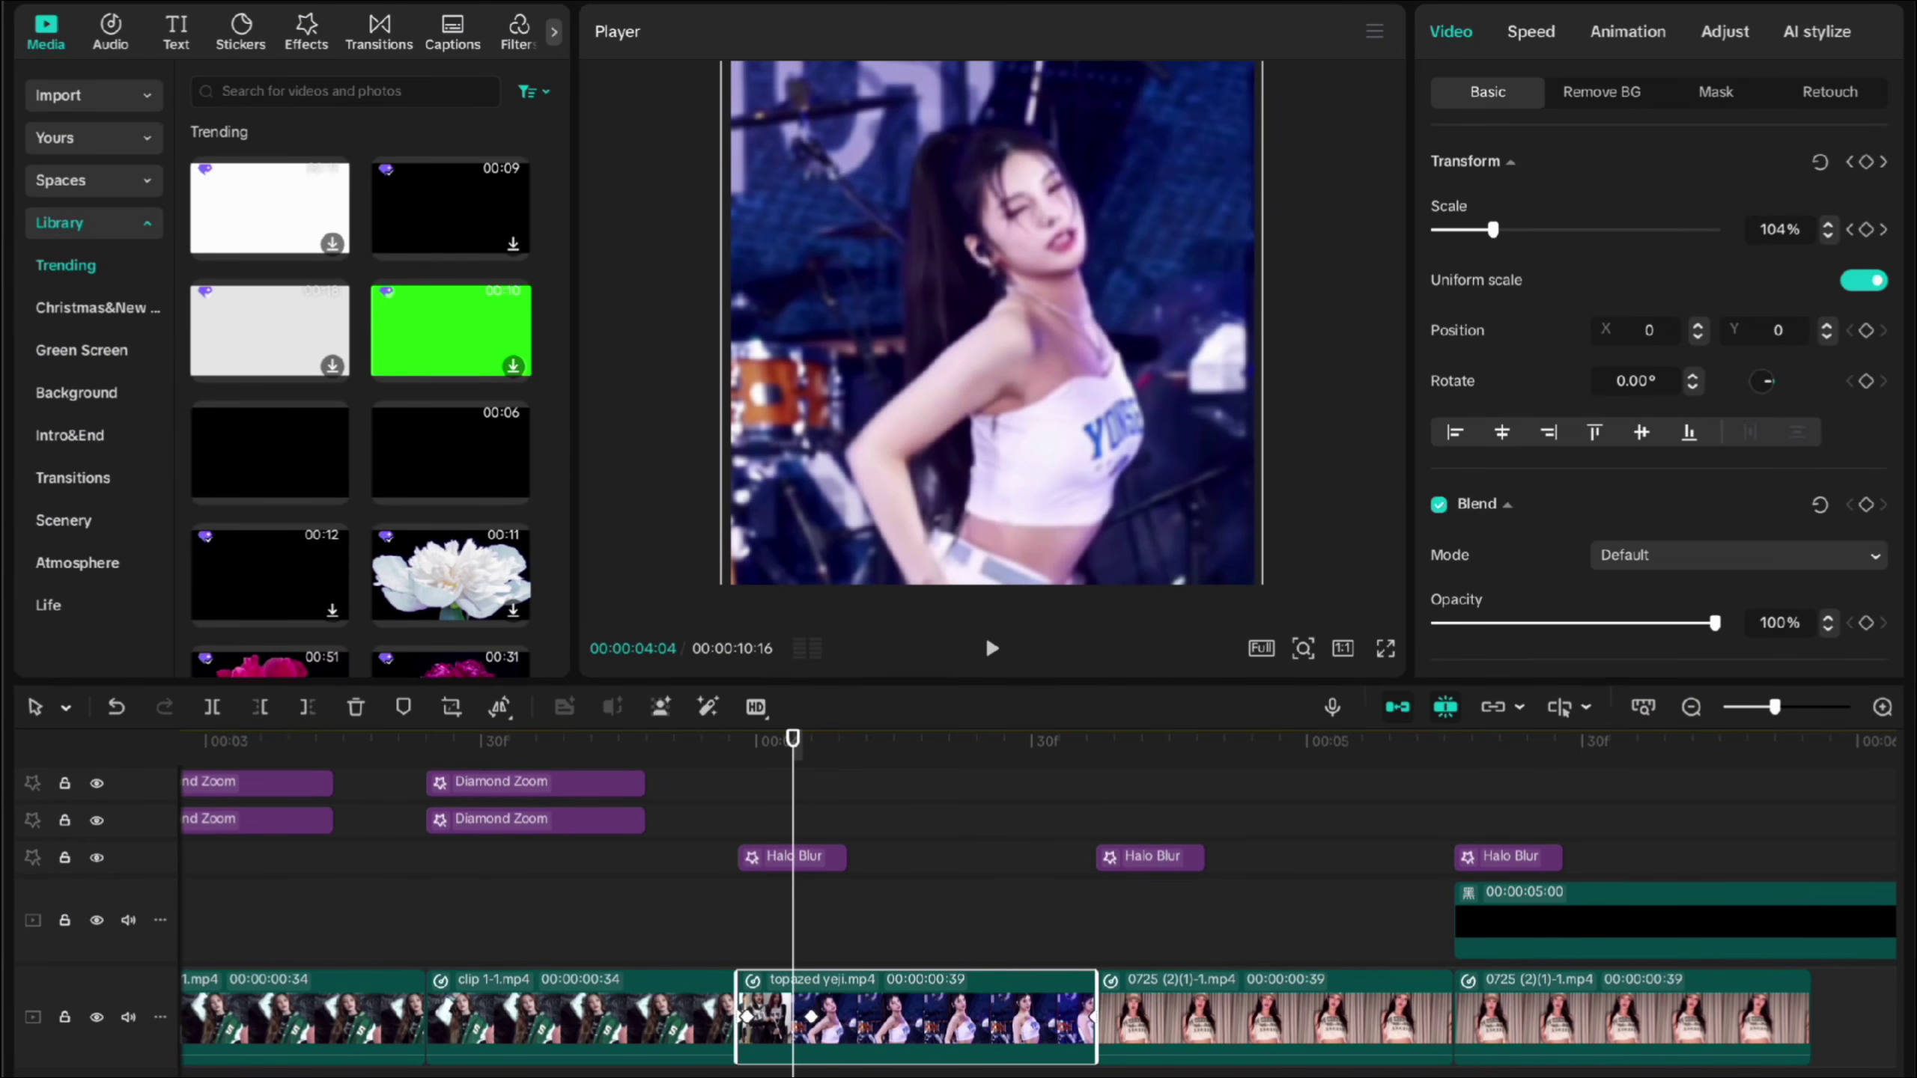
# Step: Add a Custom adjustment layer starting at 00:00:04:37, aligned with the start of the first 0725 (2)(1)-1.mp4 clip
pyautogui.click(1103, 936)
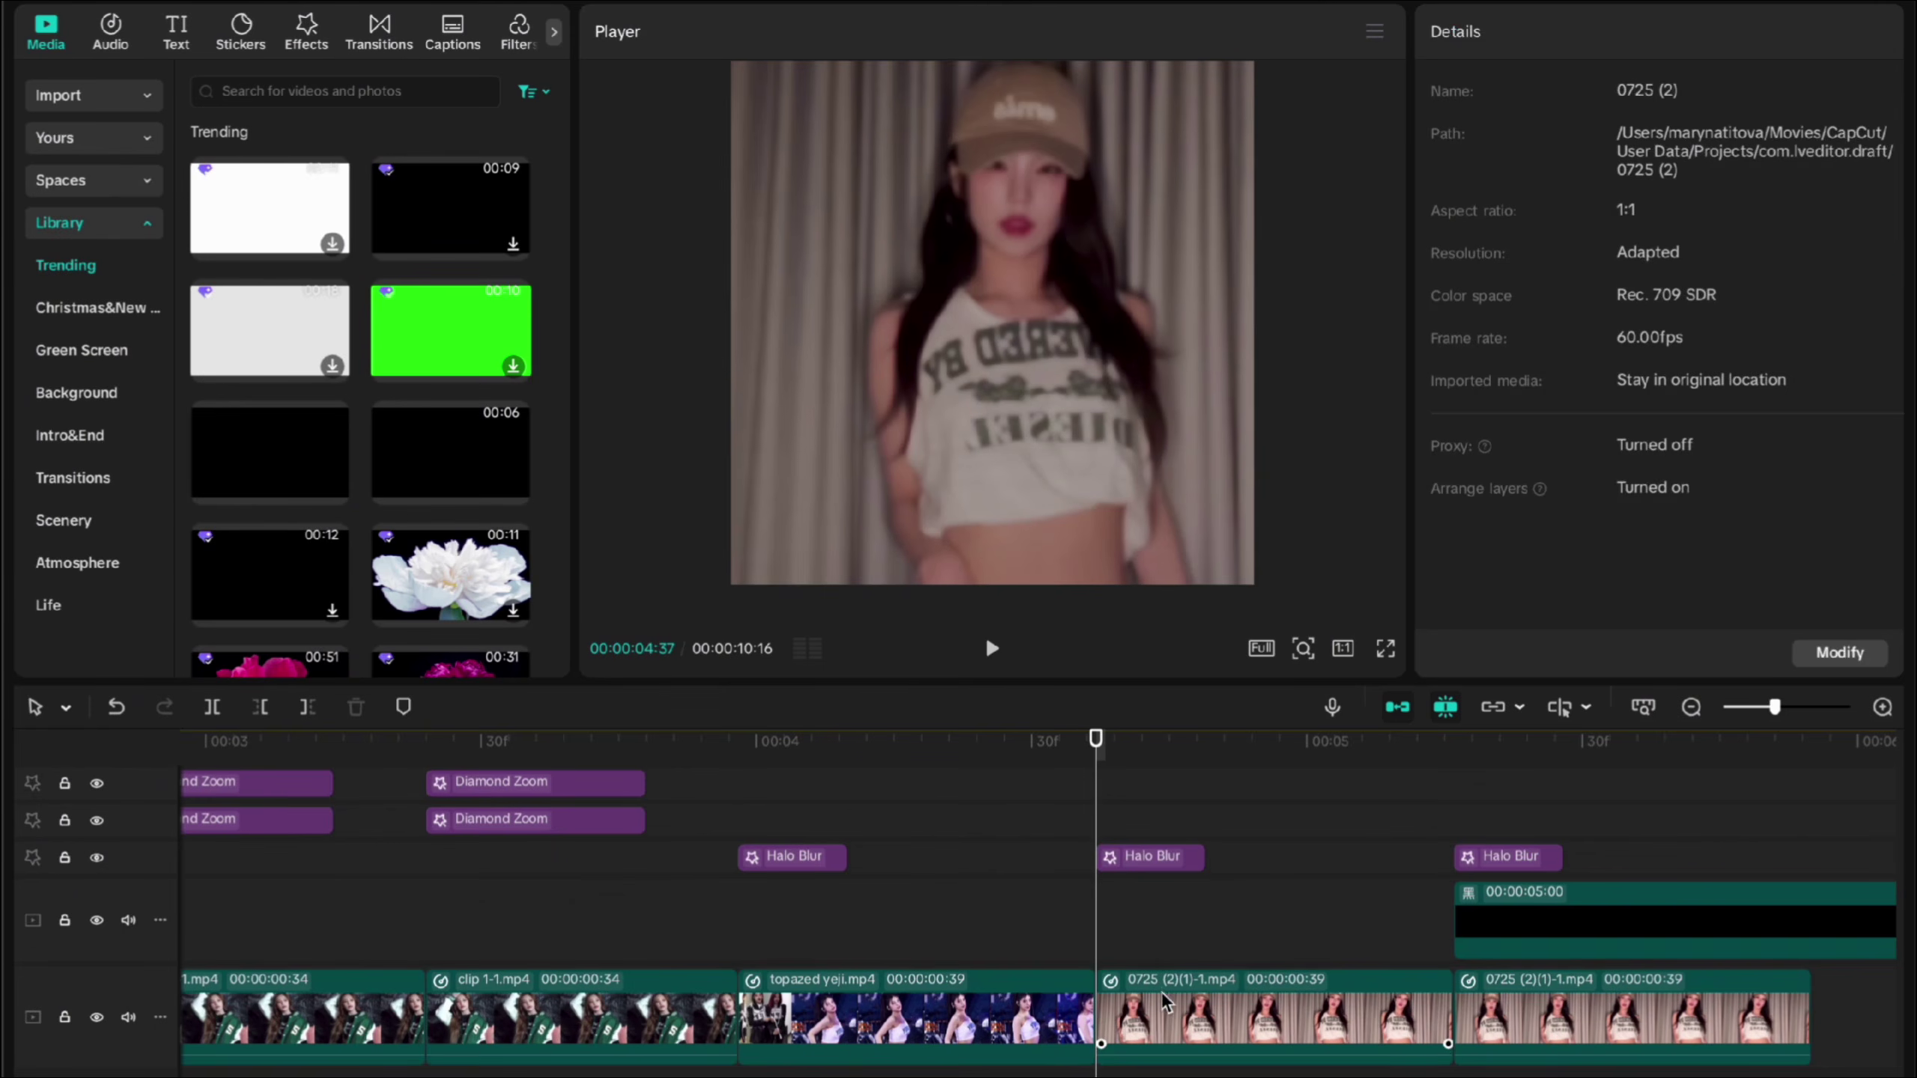
pyautogui.click(1161, 992)
pyautogui.click(555, 32)
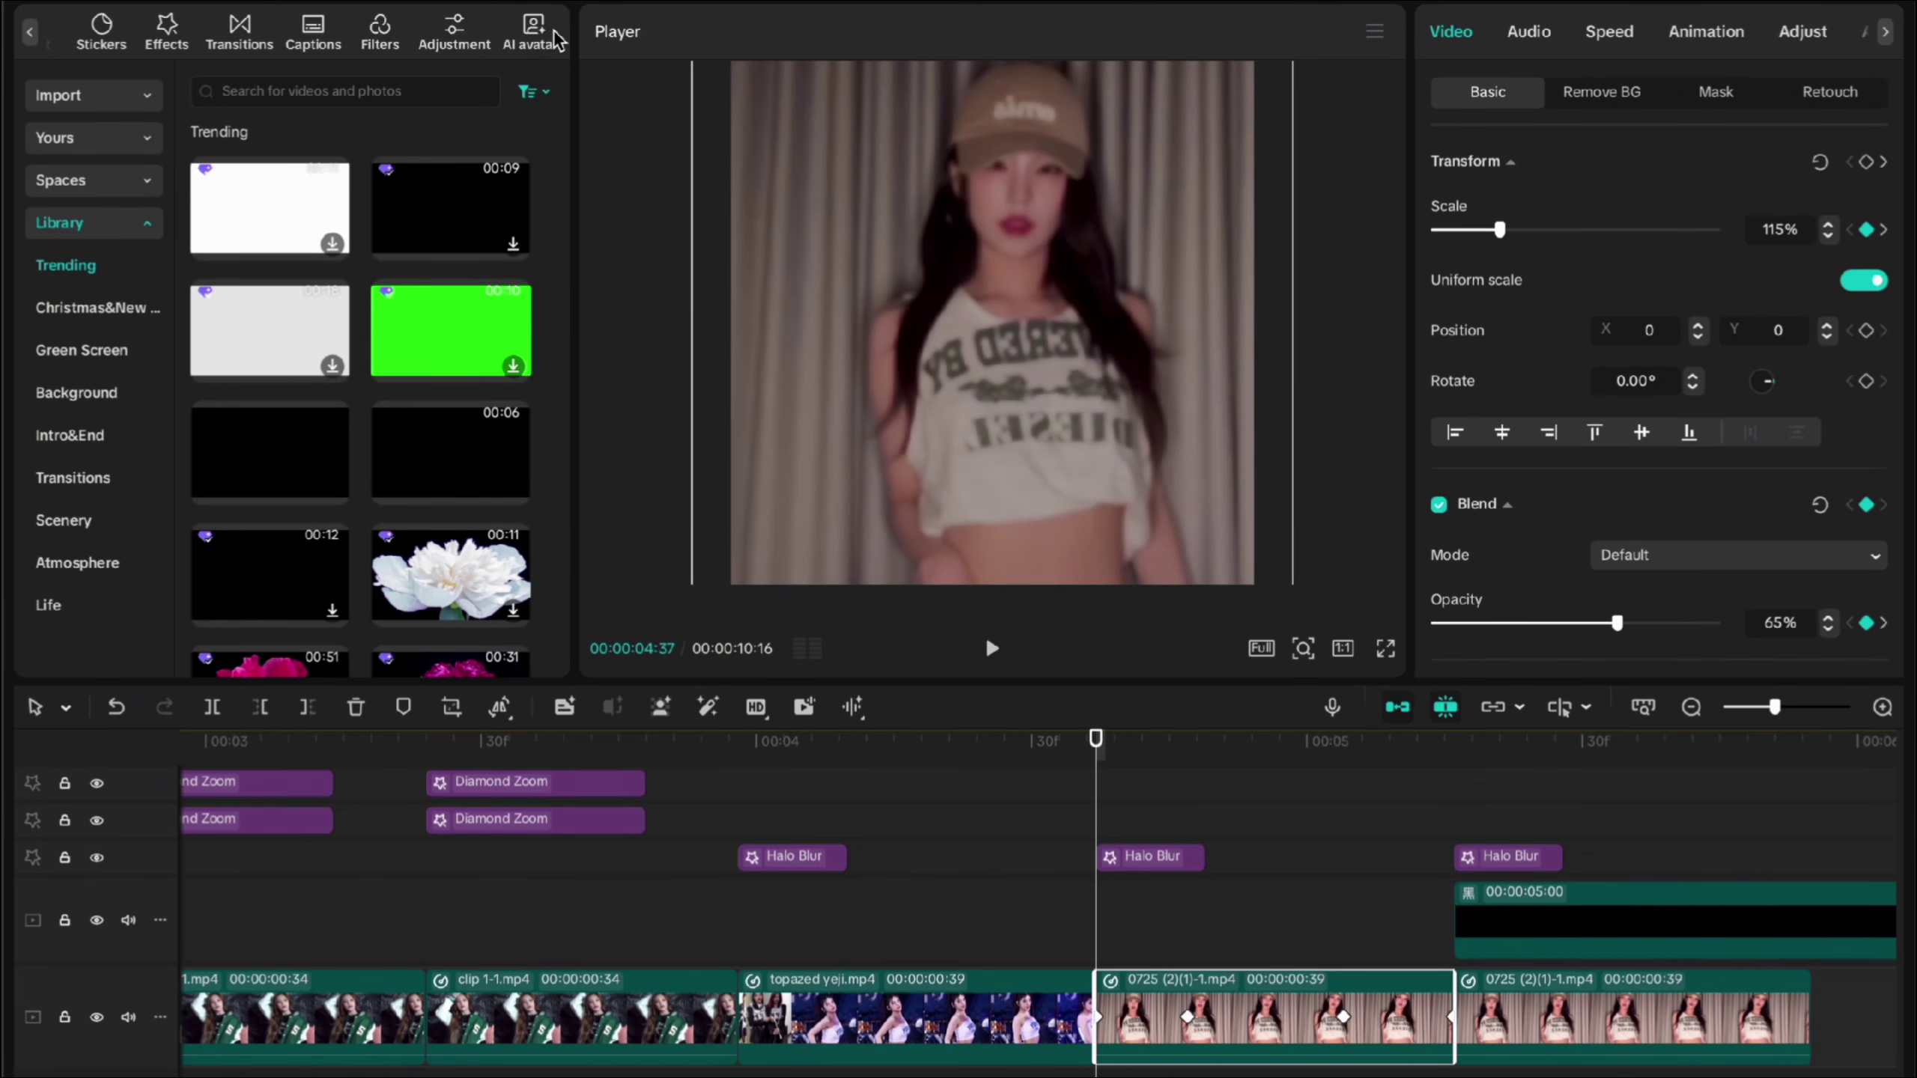
pyautogui.click(455, 31)
pyautogui.moveTo(264, 130); pyautogui.dragTo(1109, 740)
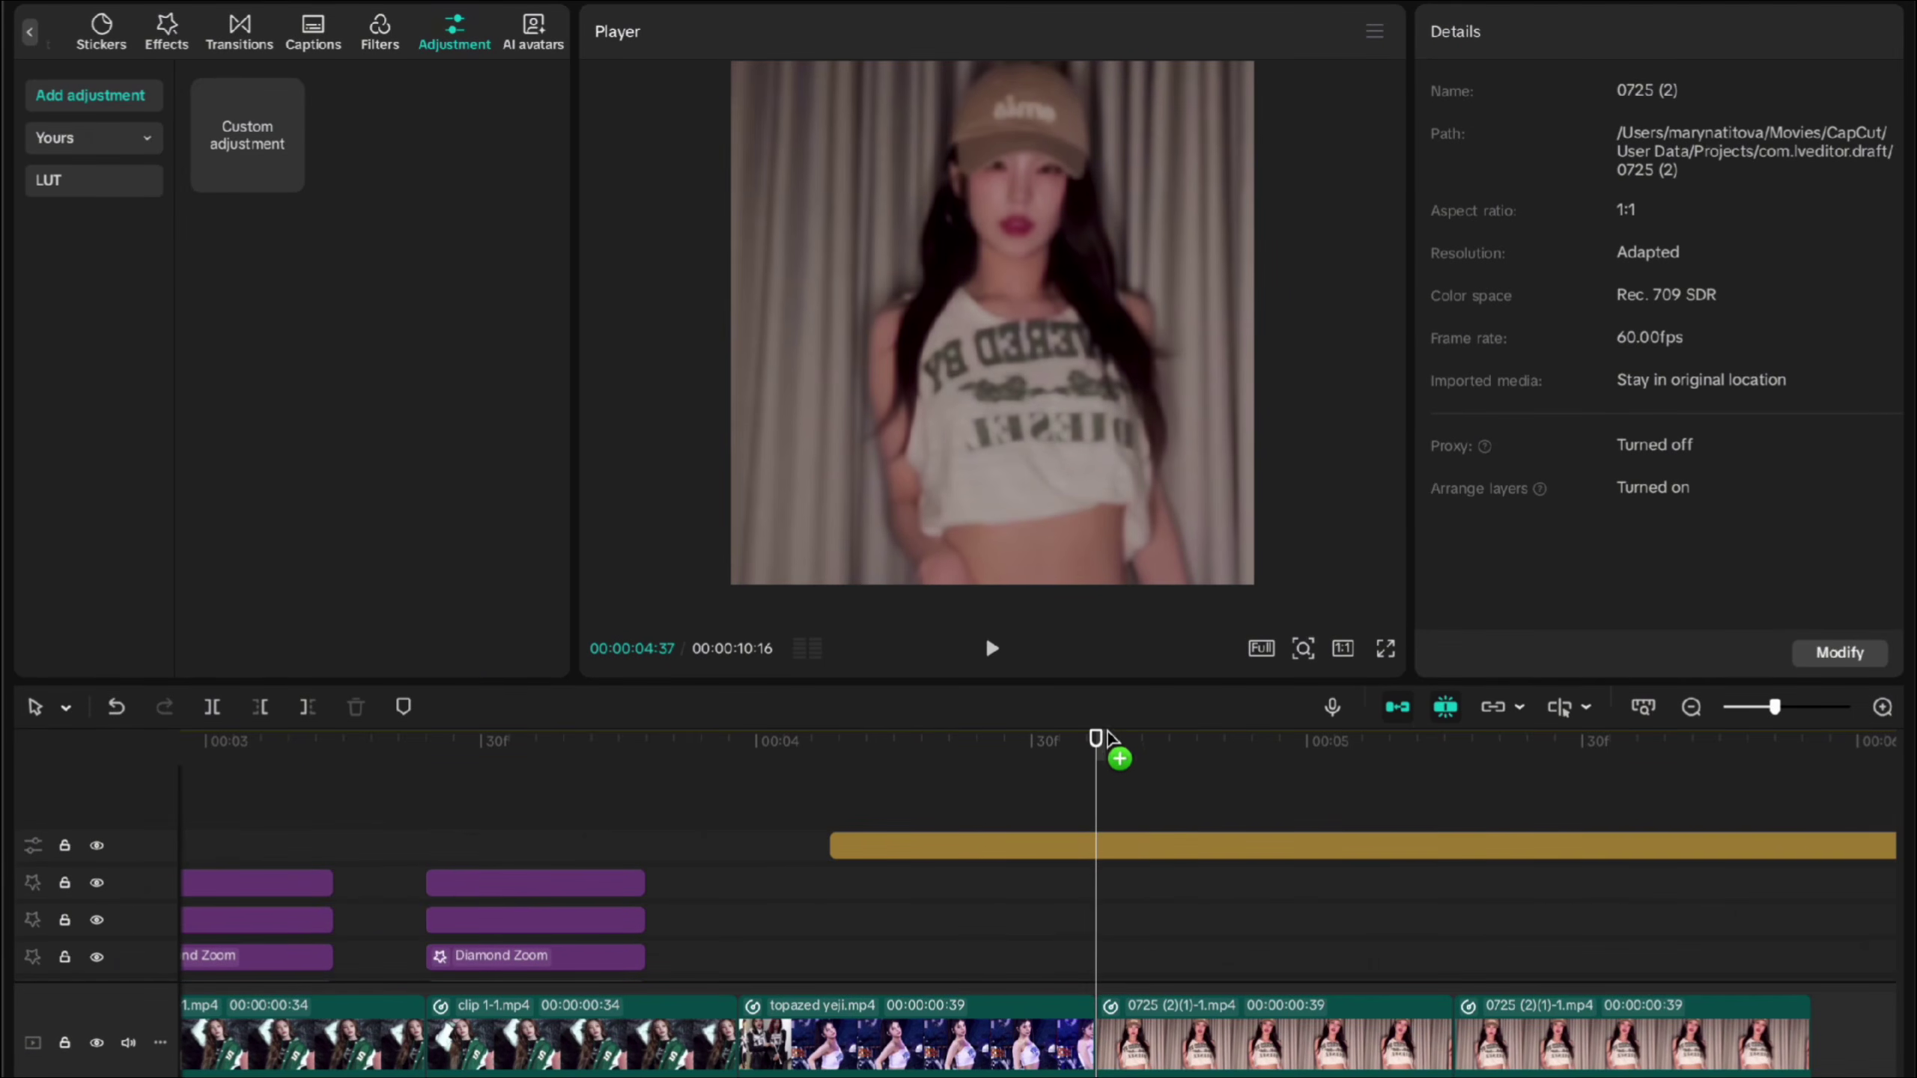
pyautogui.click(1132, 844)
pyautogui.scroll(-10, 1698, 402)
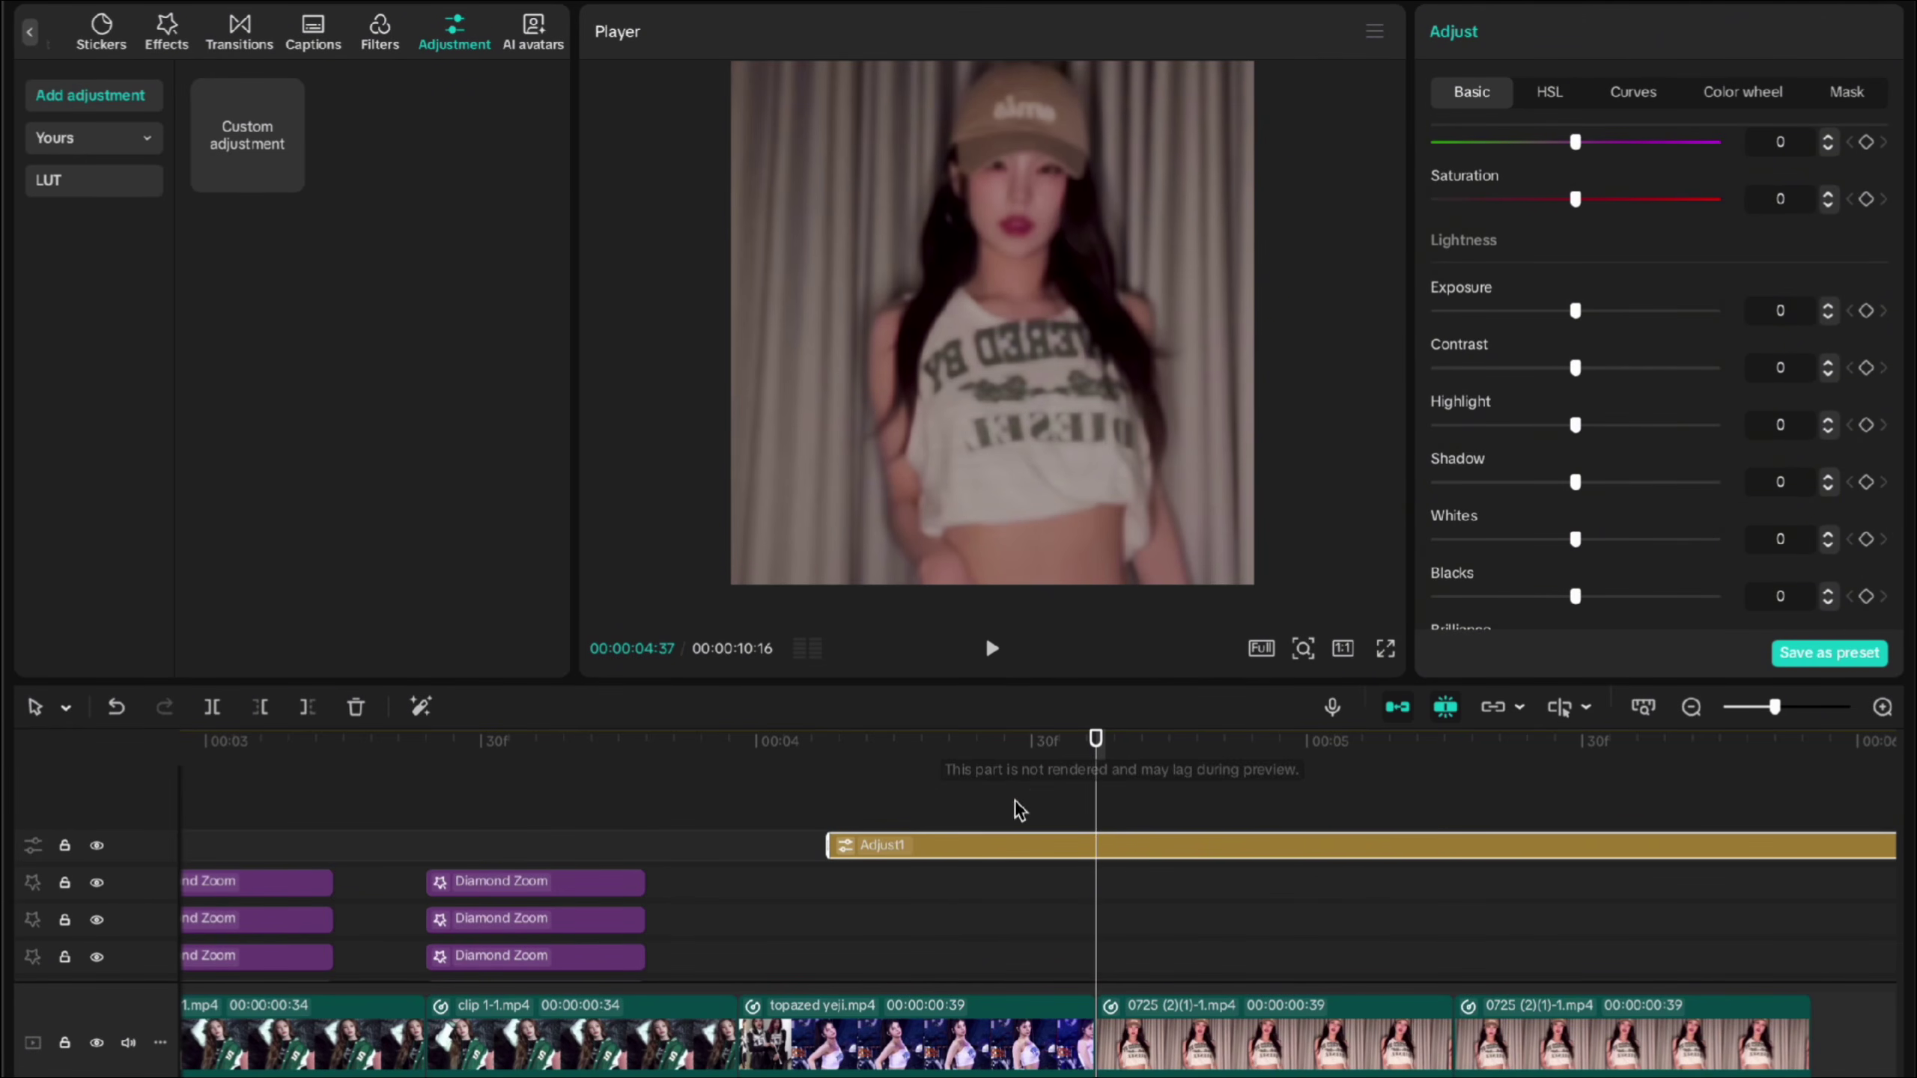
pyautogui.moveTo(945, 864); pyautogui.dragTo(1196, 861)
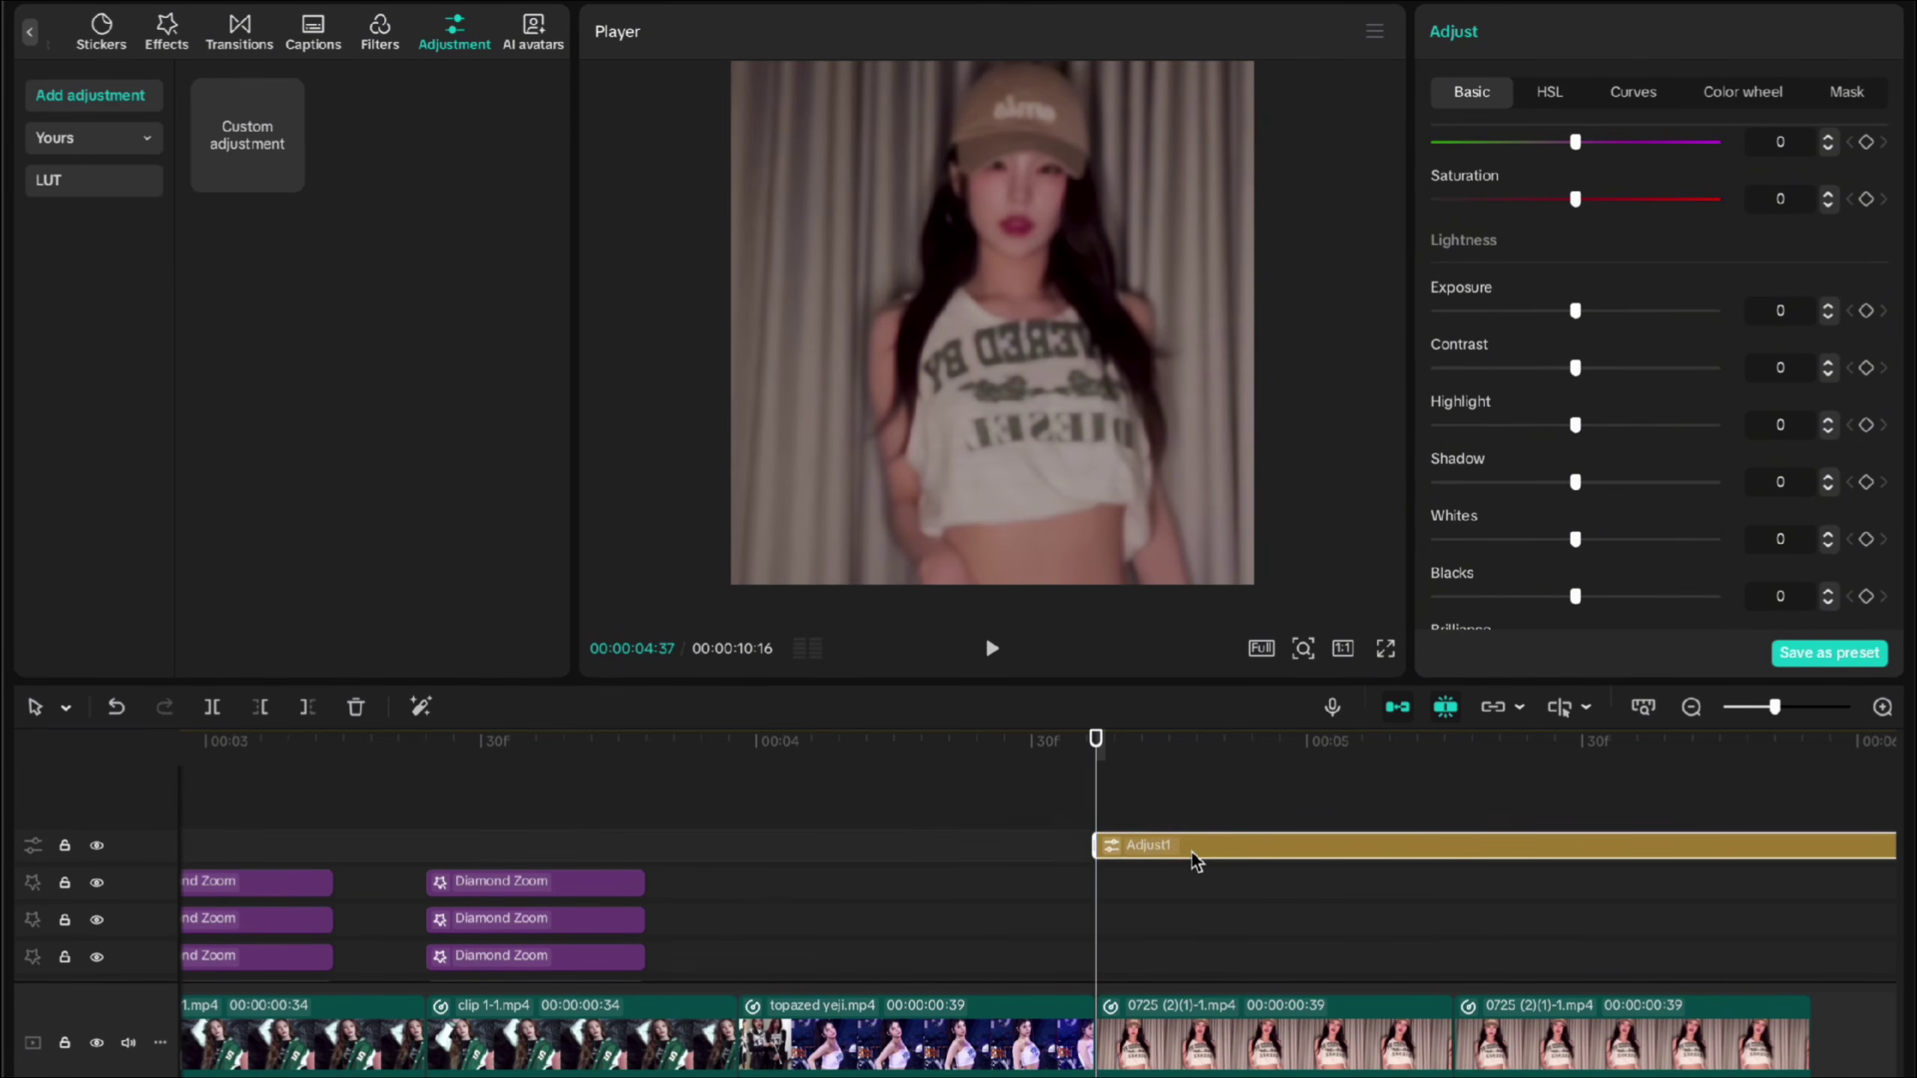
# Step: Set the adjustment layer's Exposure to -13 with a keyframe at its start, 00:00:04:37
pyautogui.click(1177, 1064)
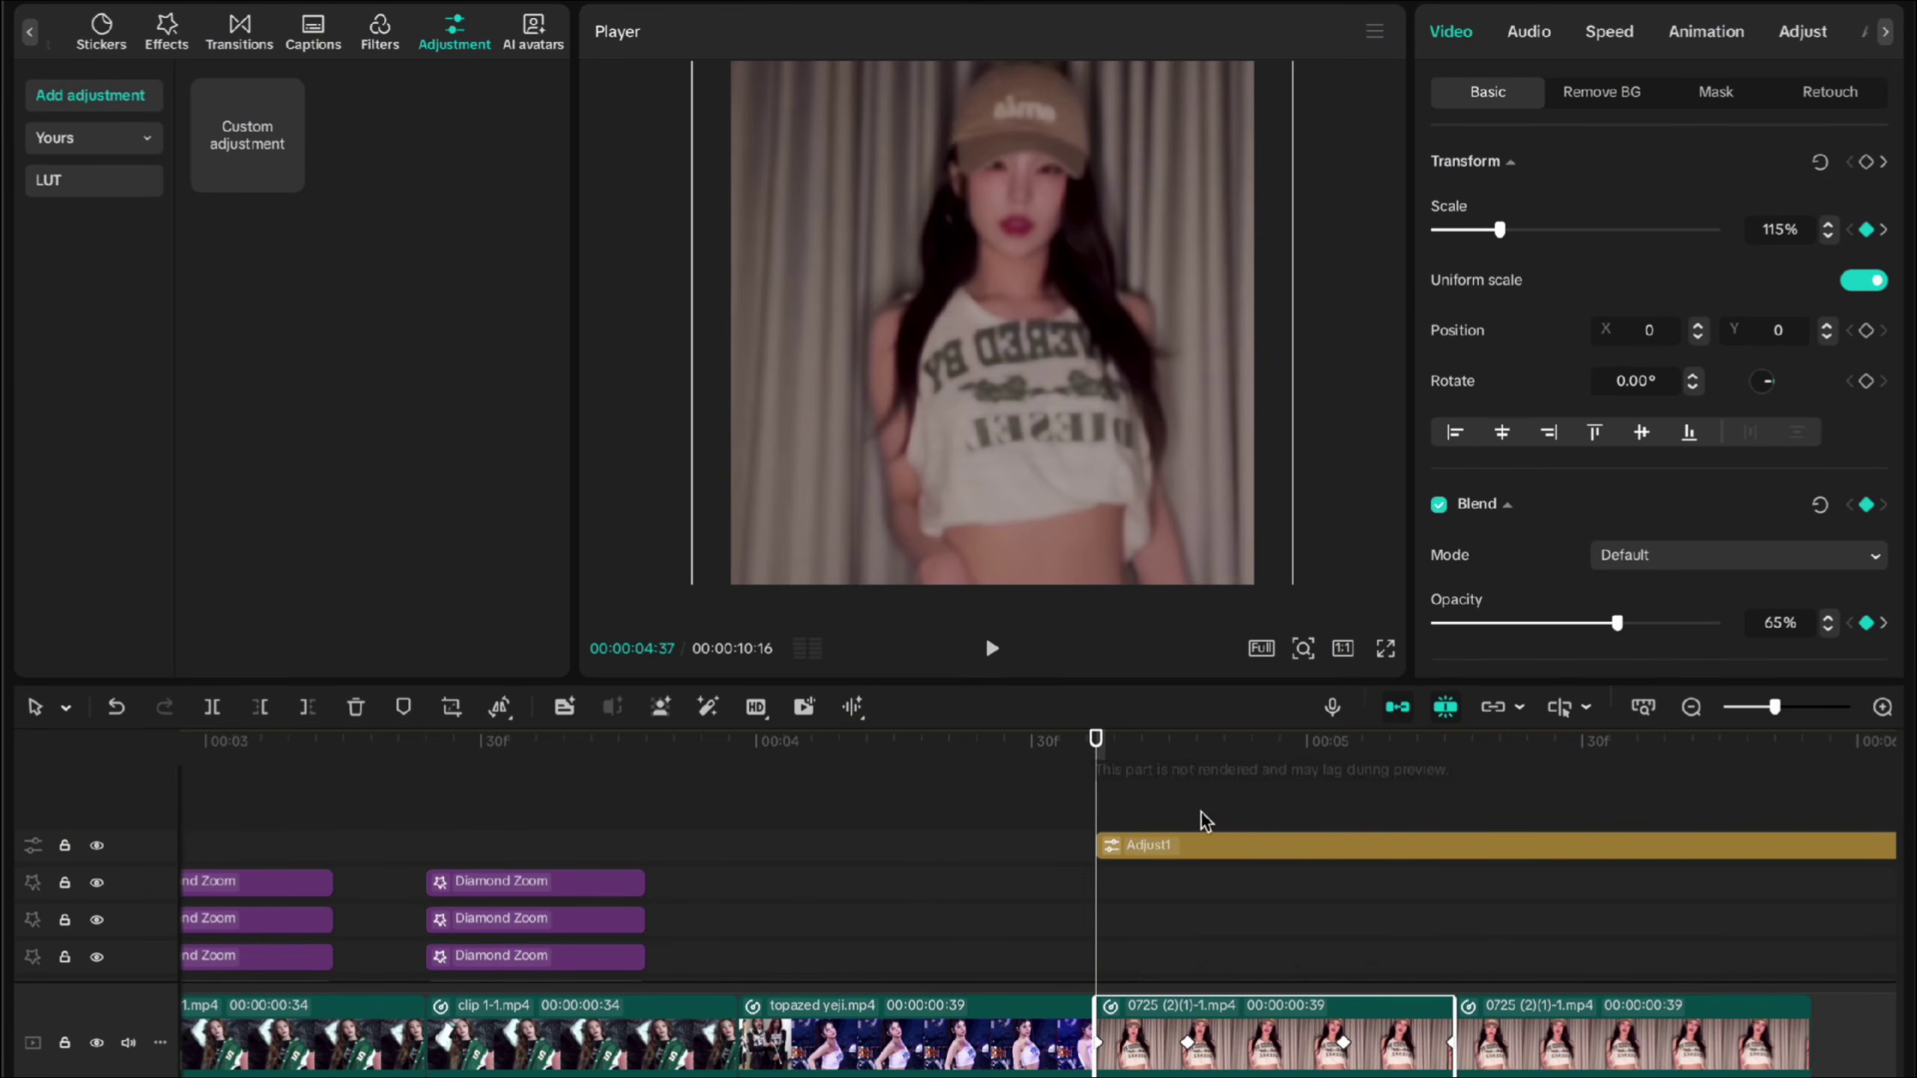
pyautogui.click(1147, 851)
pyautogui.scroll(-3, 1491, 571)
pyautogui.scroll(-4, 1492, 568)
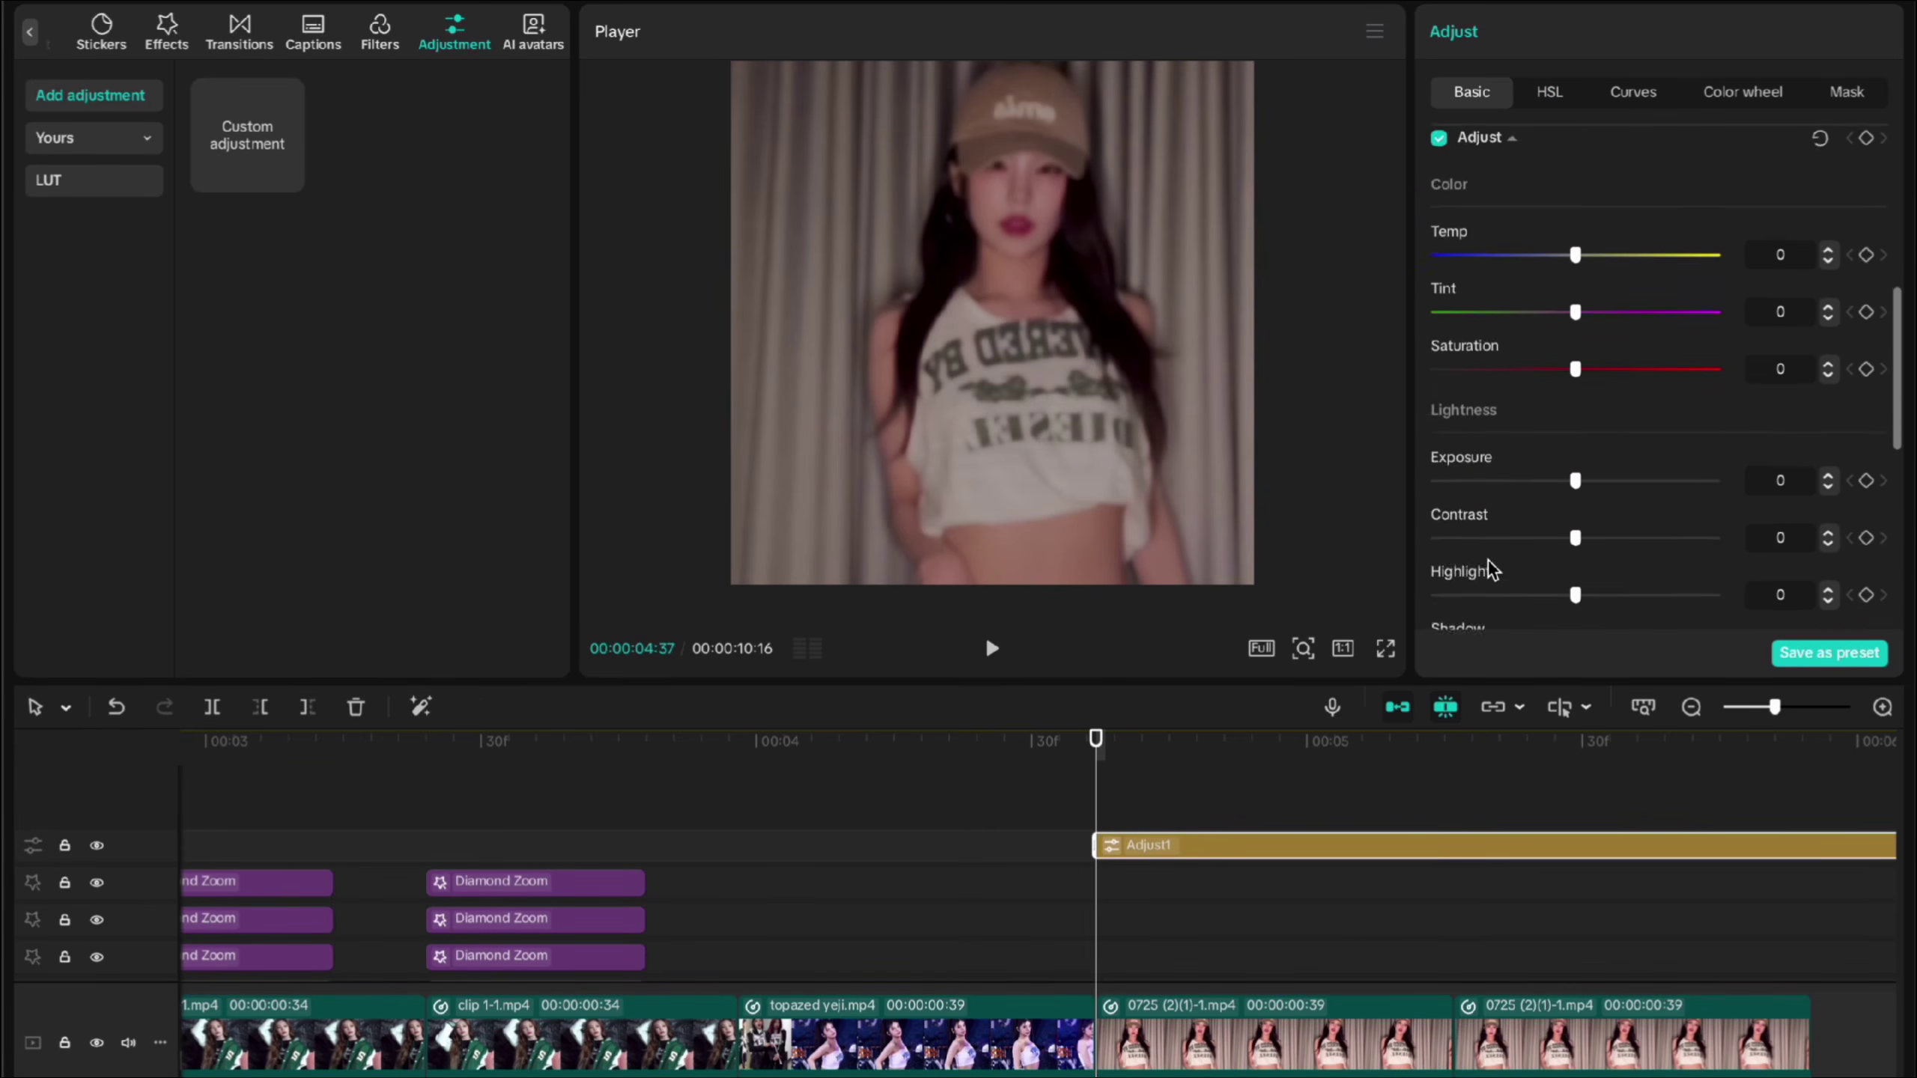
pyautogui.moveTo(1572, 374)
pyautogui.mouseDown()
pyautogui.moveTo(1505, 376)
pyautogui.moveTo(1536, 374)
pyautogui.mouseUp()
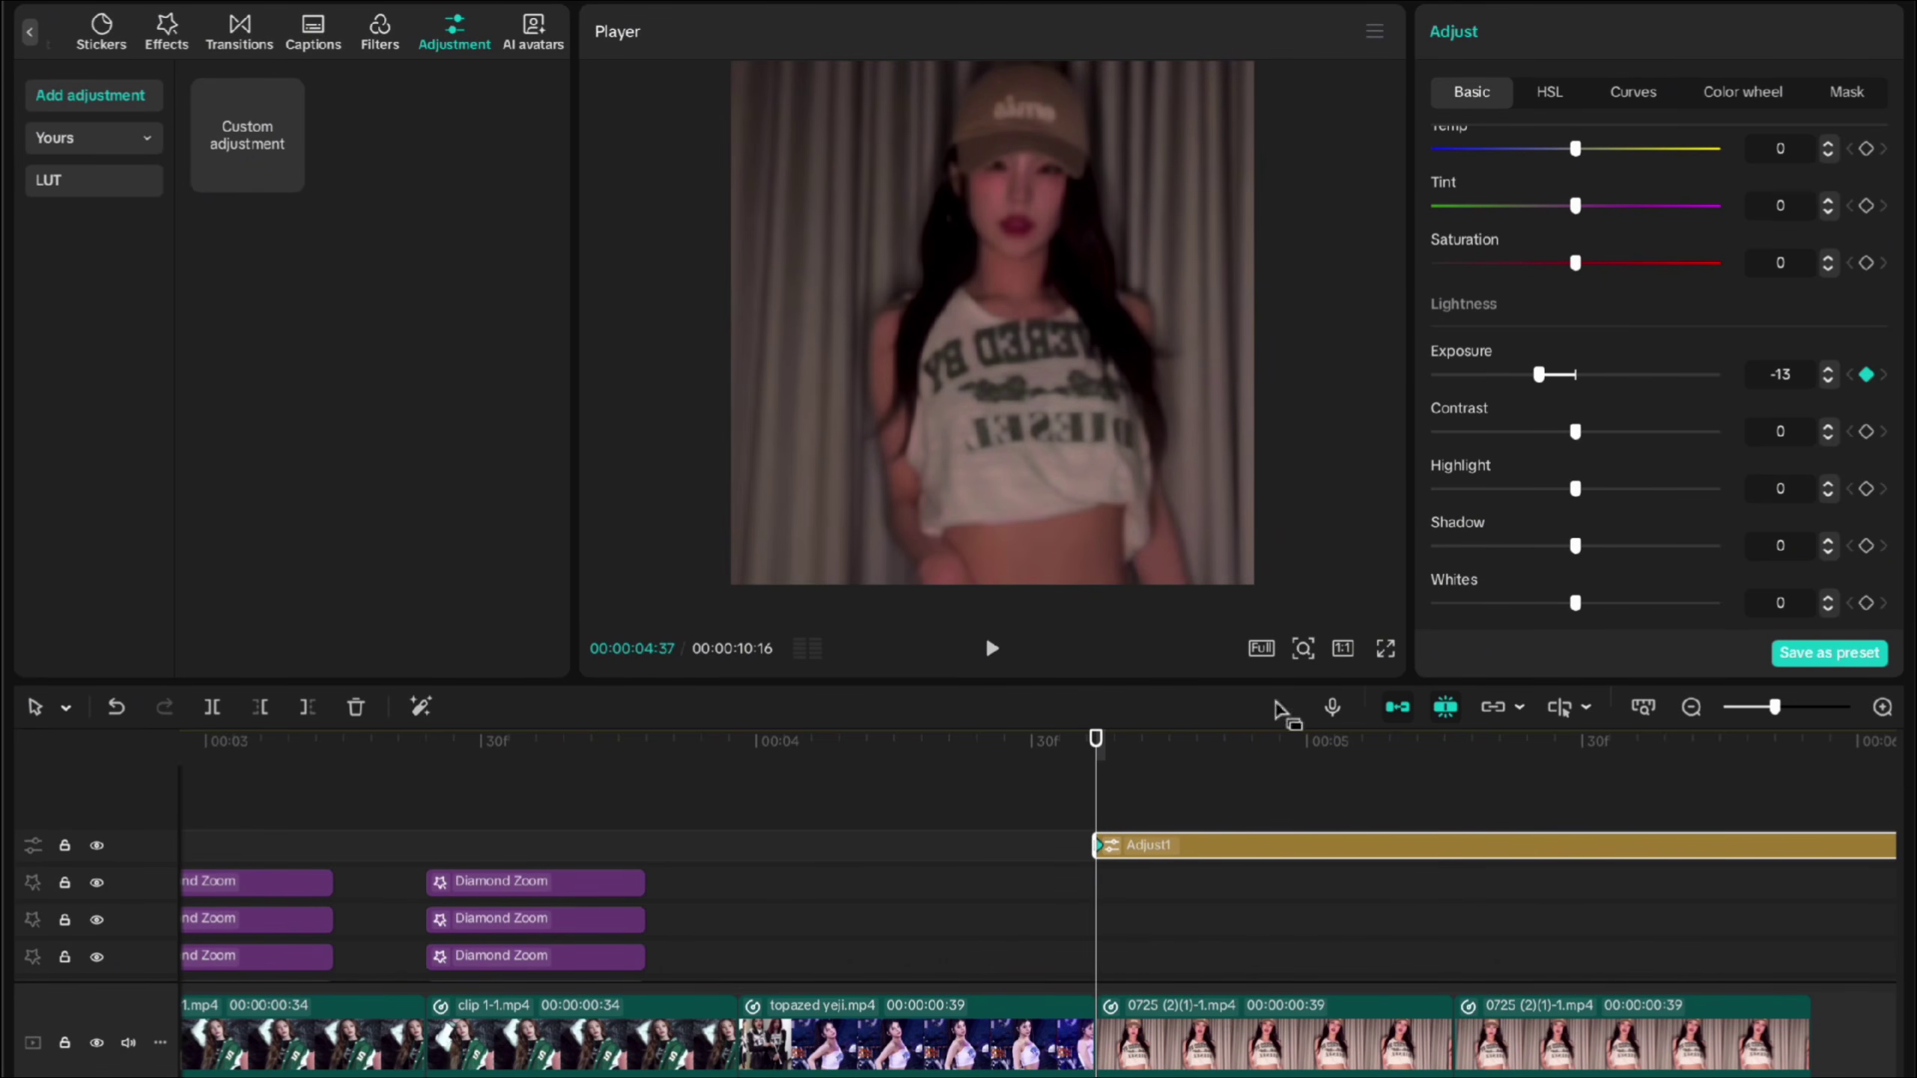
# Step: Keyframe the adjustment layer's Exposure at 15 at 00:00:04:47 and at 0 at 00:00:05:16
pyautogui.moveTo(1168, 745); pyautogui.dragTo(1186, 743)
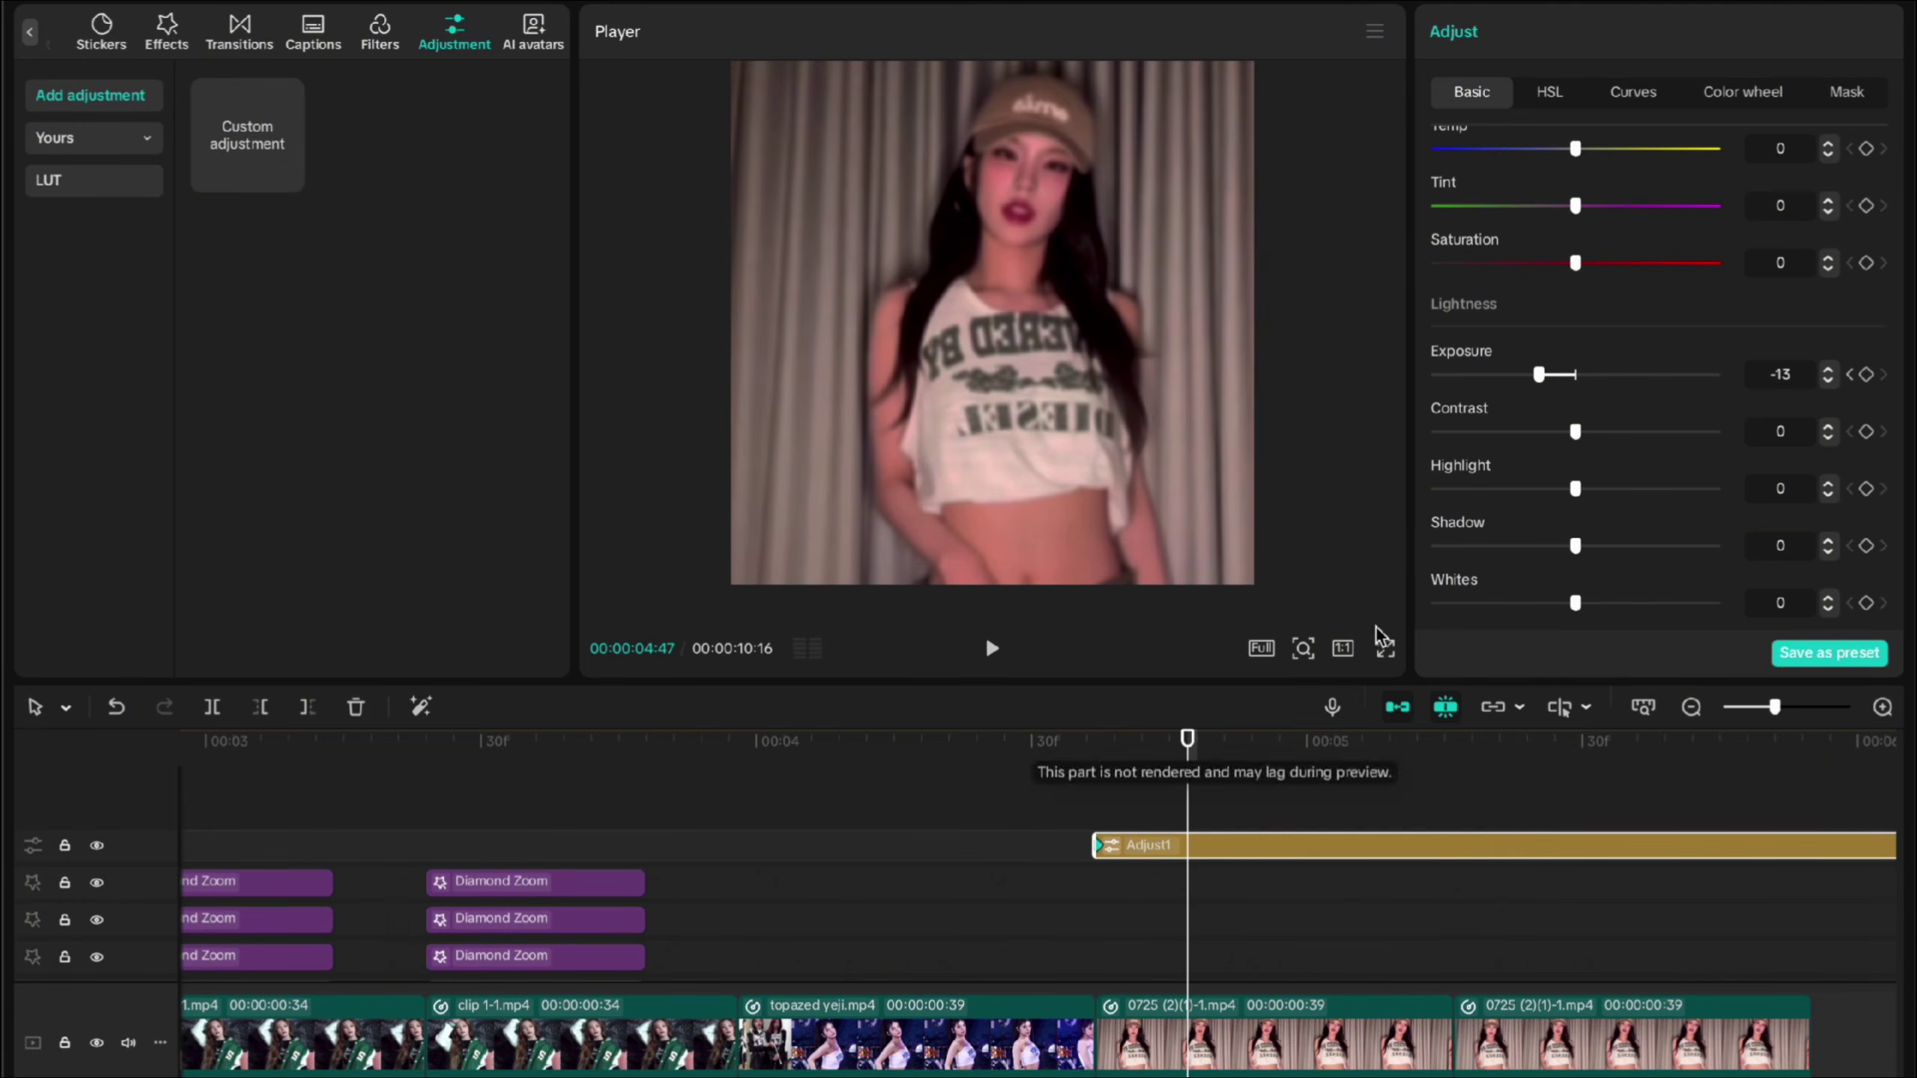
pyautogui.moveTo(1601, 378)
pyautogui.mouseDown()
pyautogui.moveTo(1635, 379)
pyautogui.moveTo(1612, 375)
pyautogui.mouseUp()
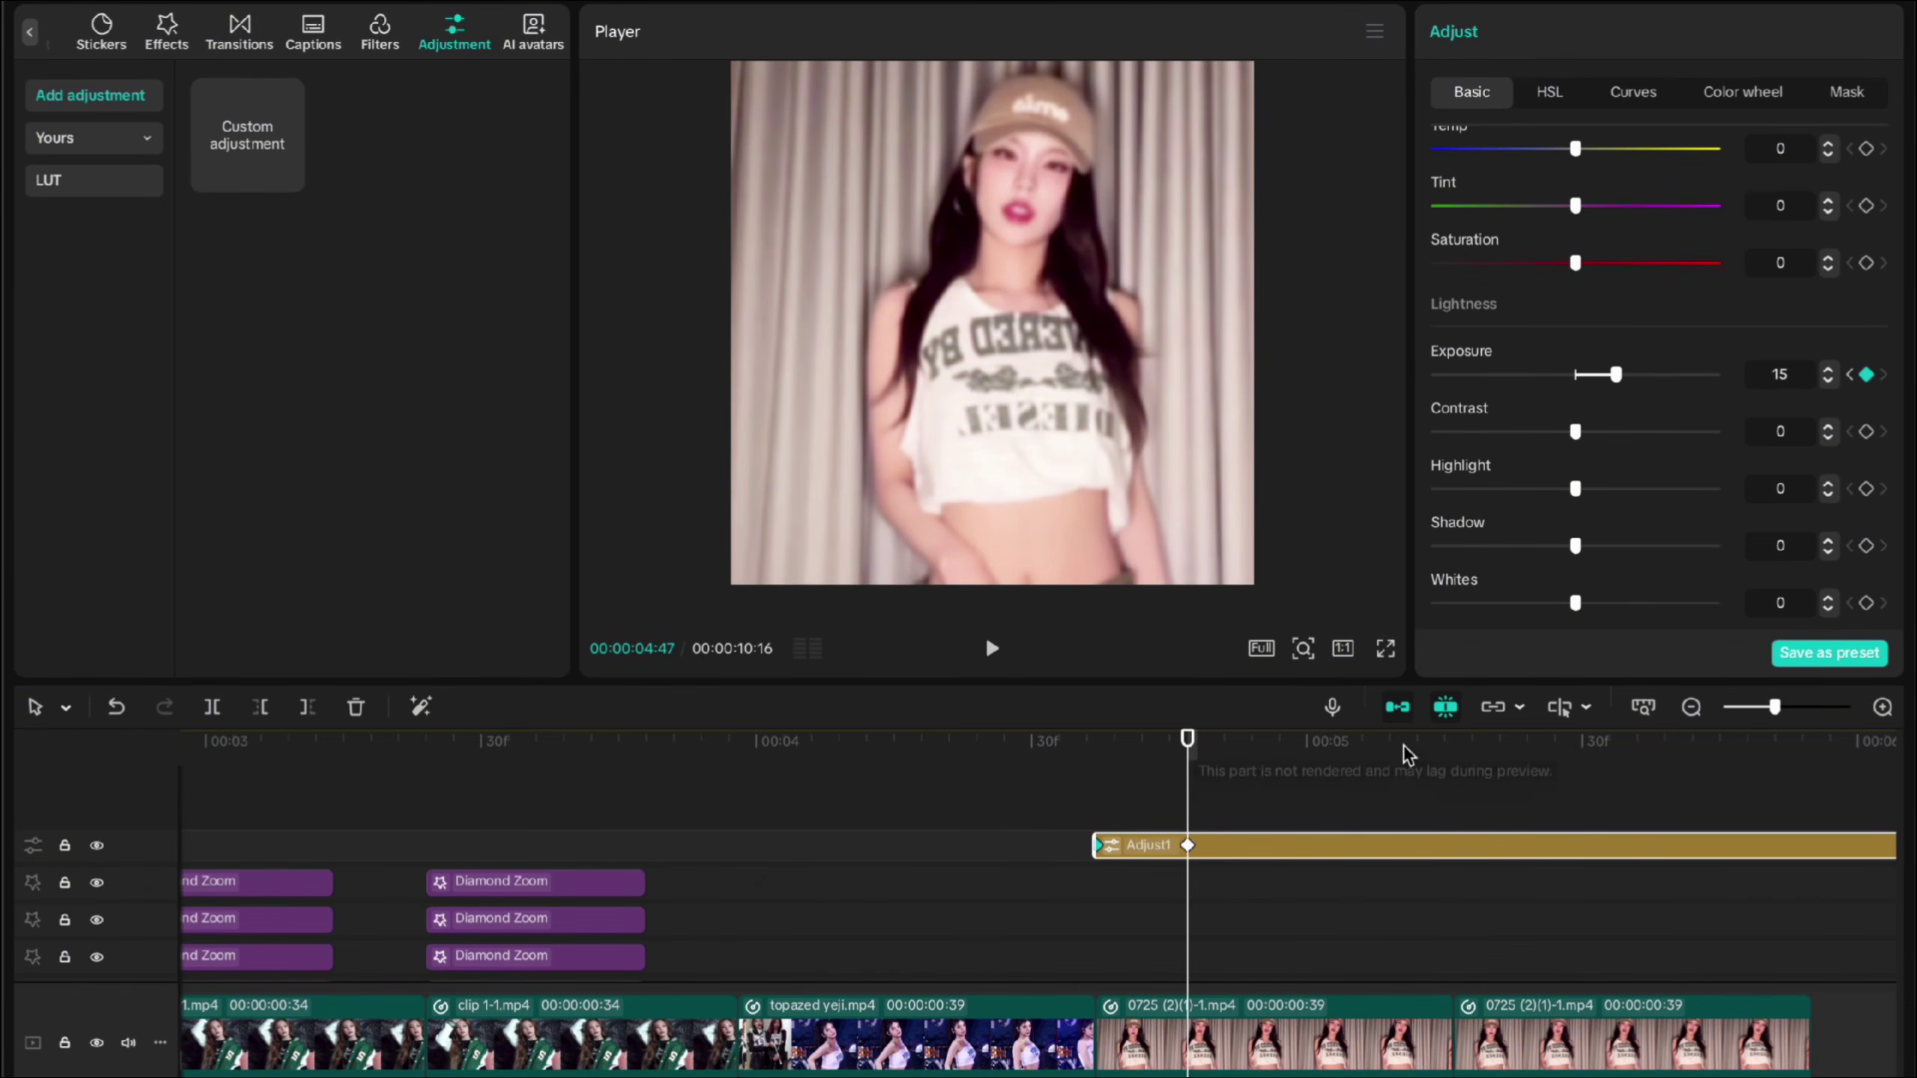
pyautogui.click(1445, 755)
pyautogui.moveTo(1584, 379); pyautogui.dragTo(1575, 372)
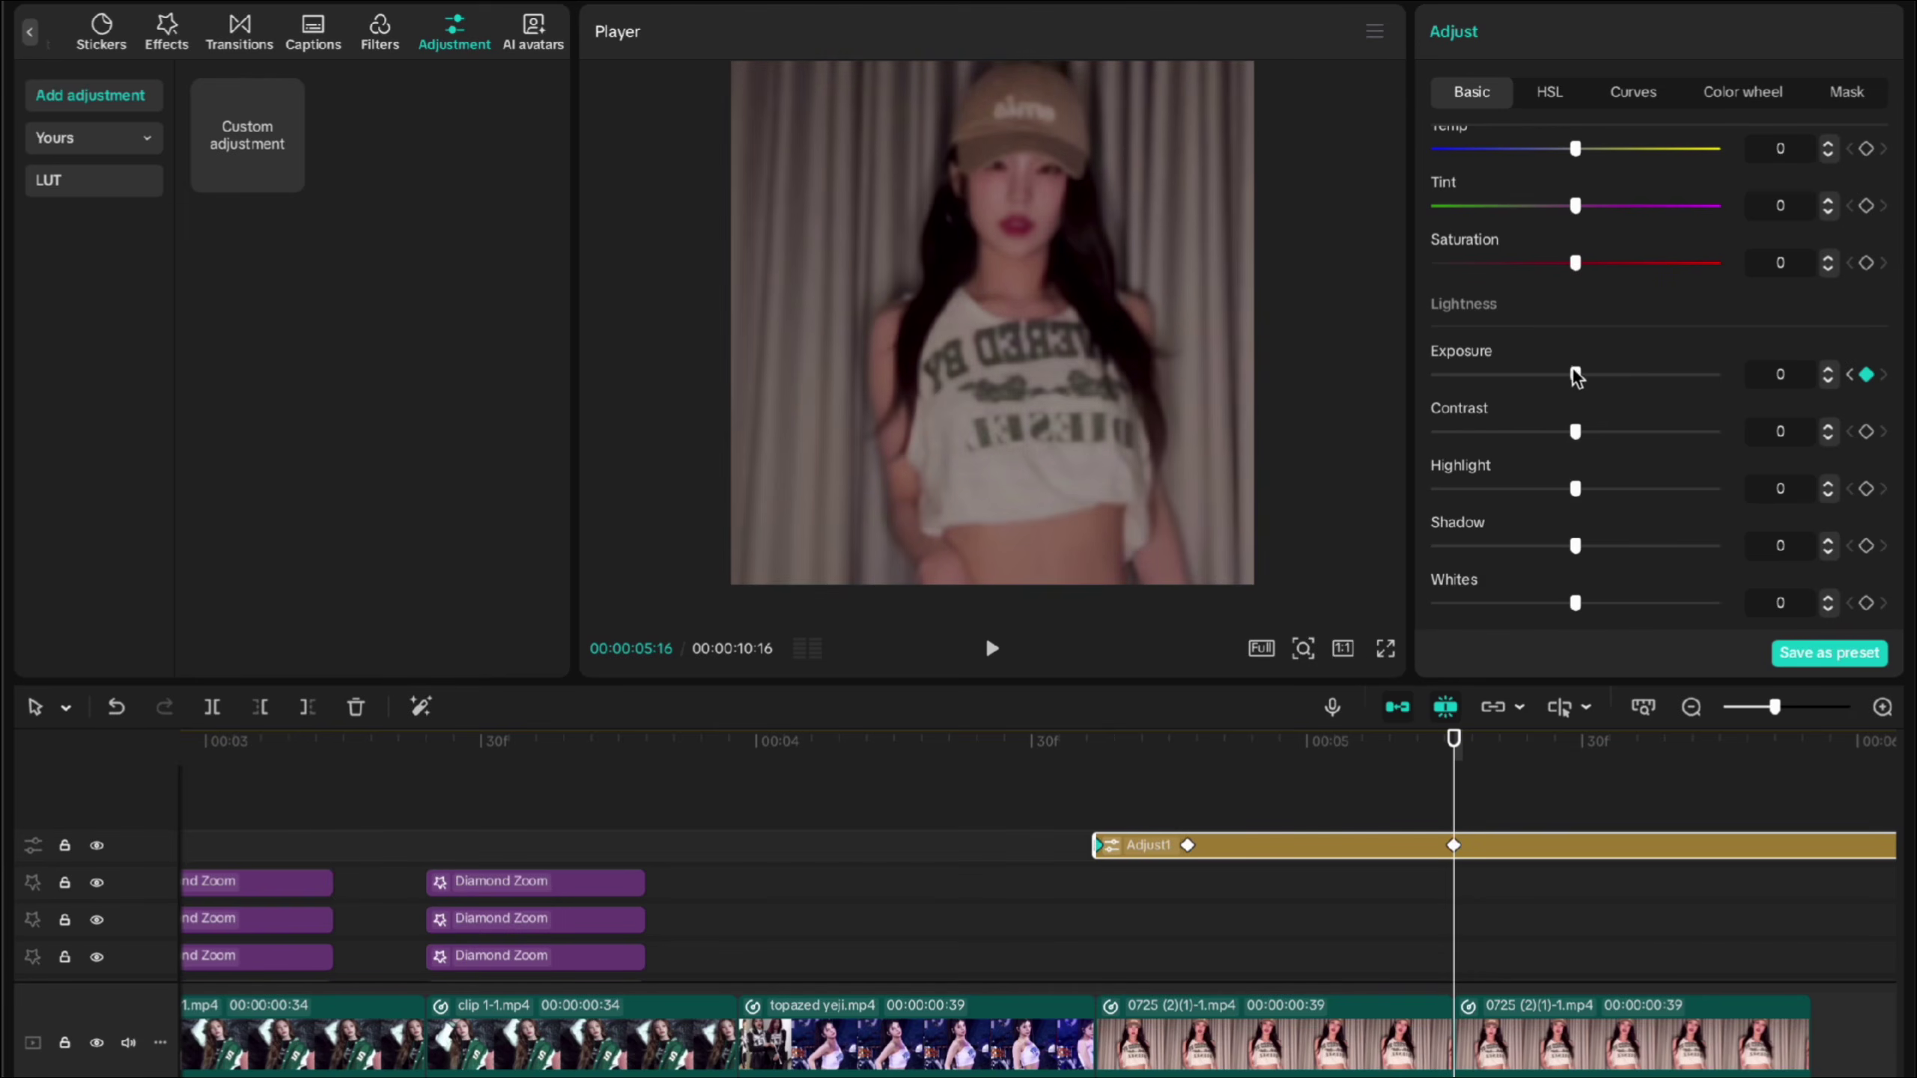
# Step: Split the adjustment layer at 00:00:05:16 and delete the part beyond the end of the first 0725 (2)(1)-1.mp4 clip
pyautogui.click(1494, 884)
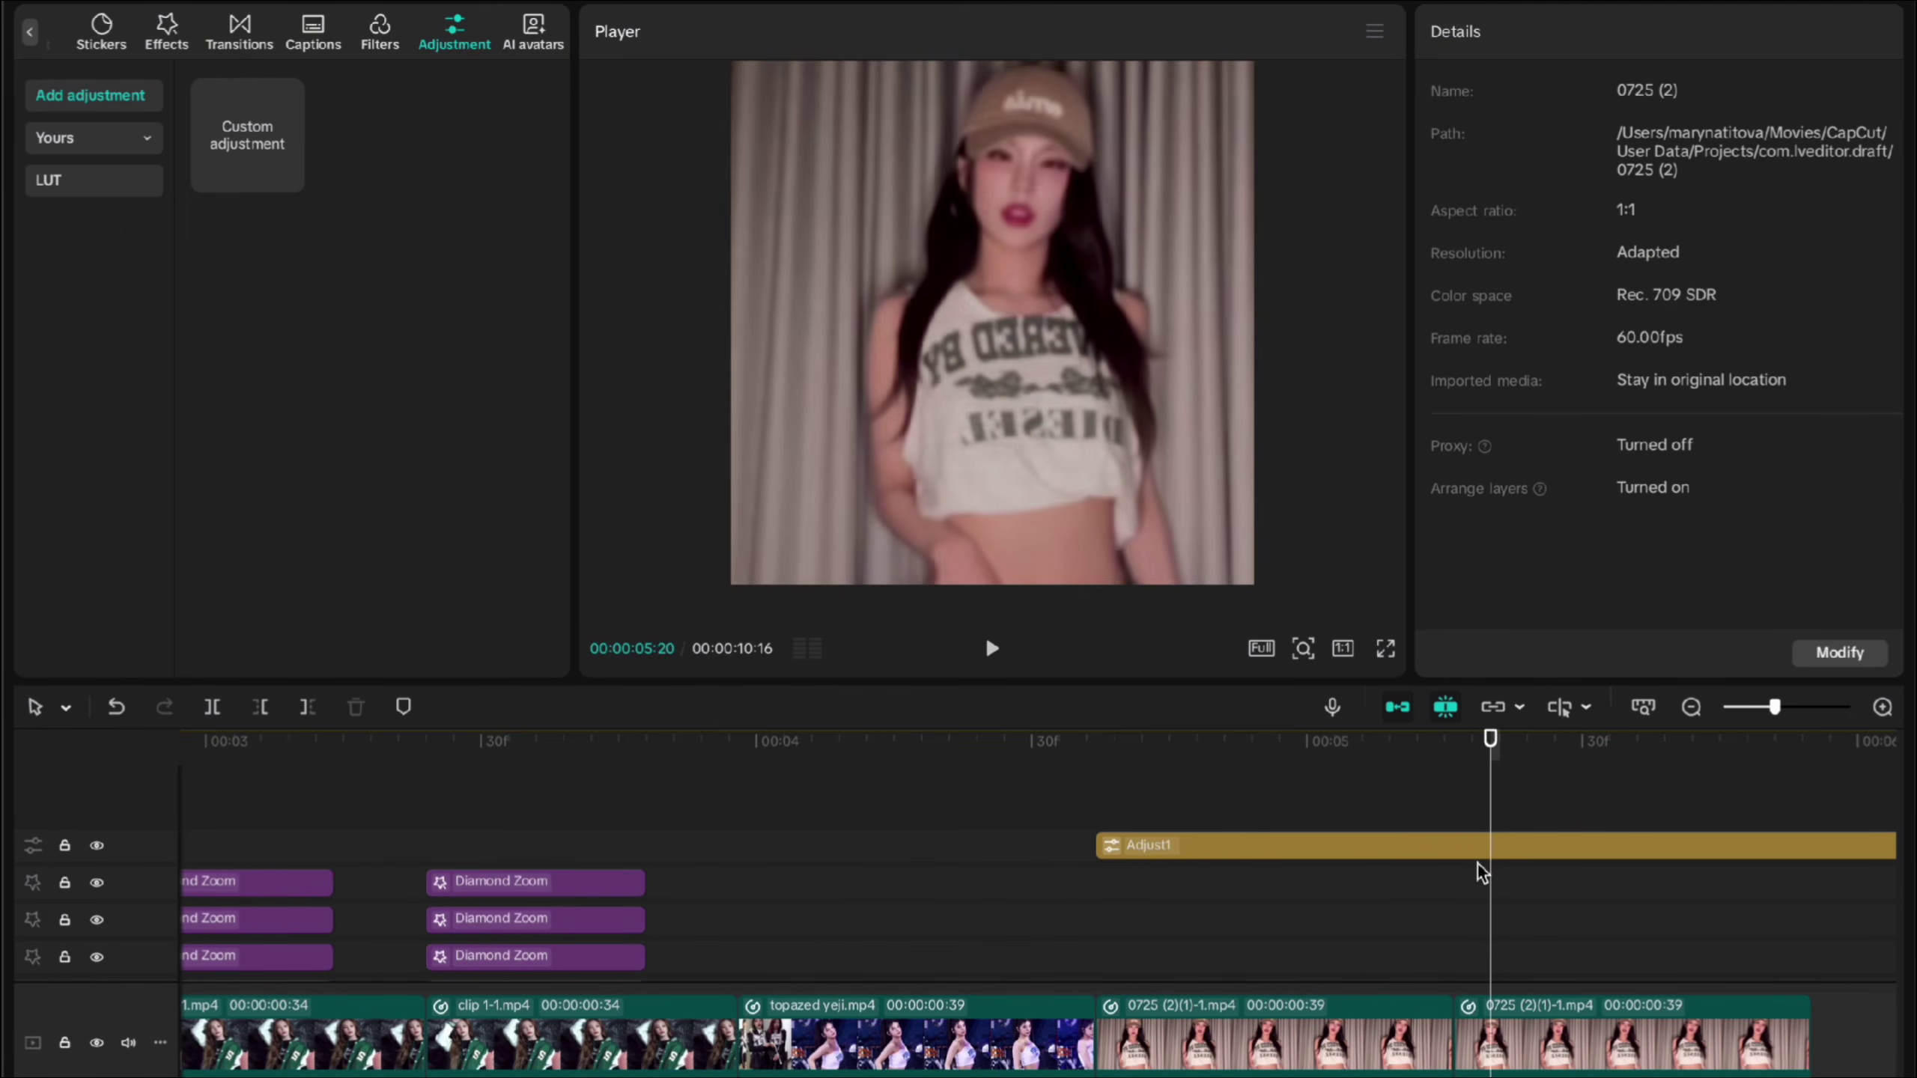
pyautogui.click(1488, 847)
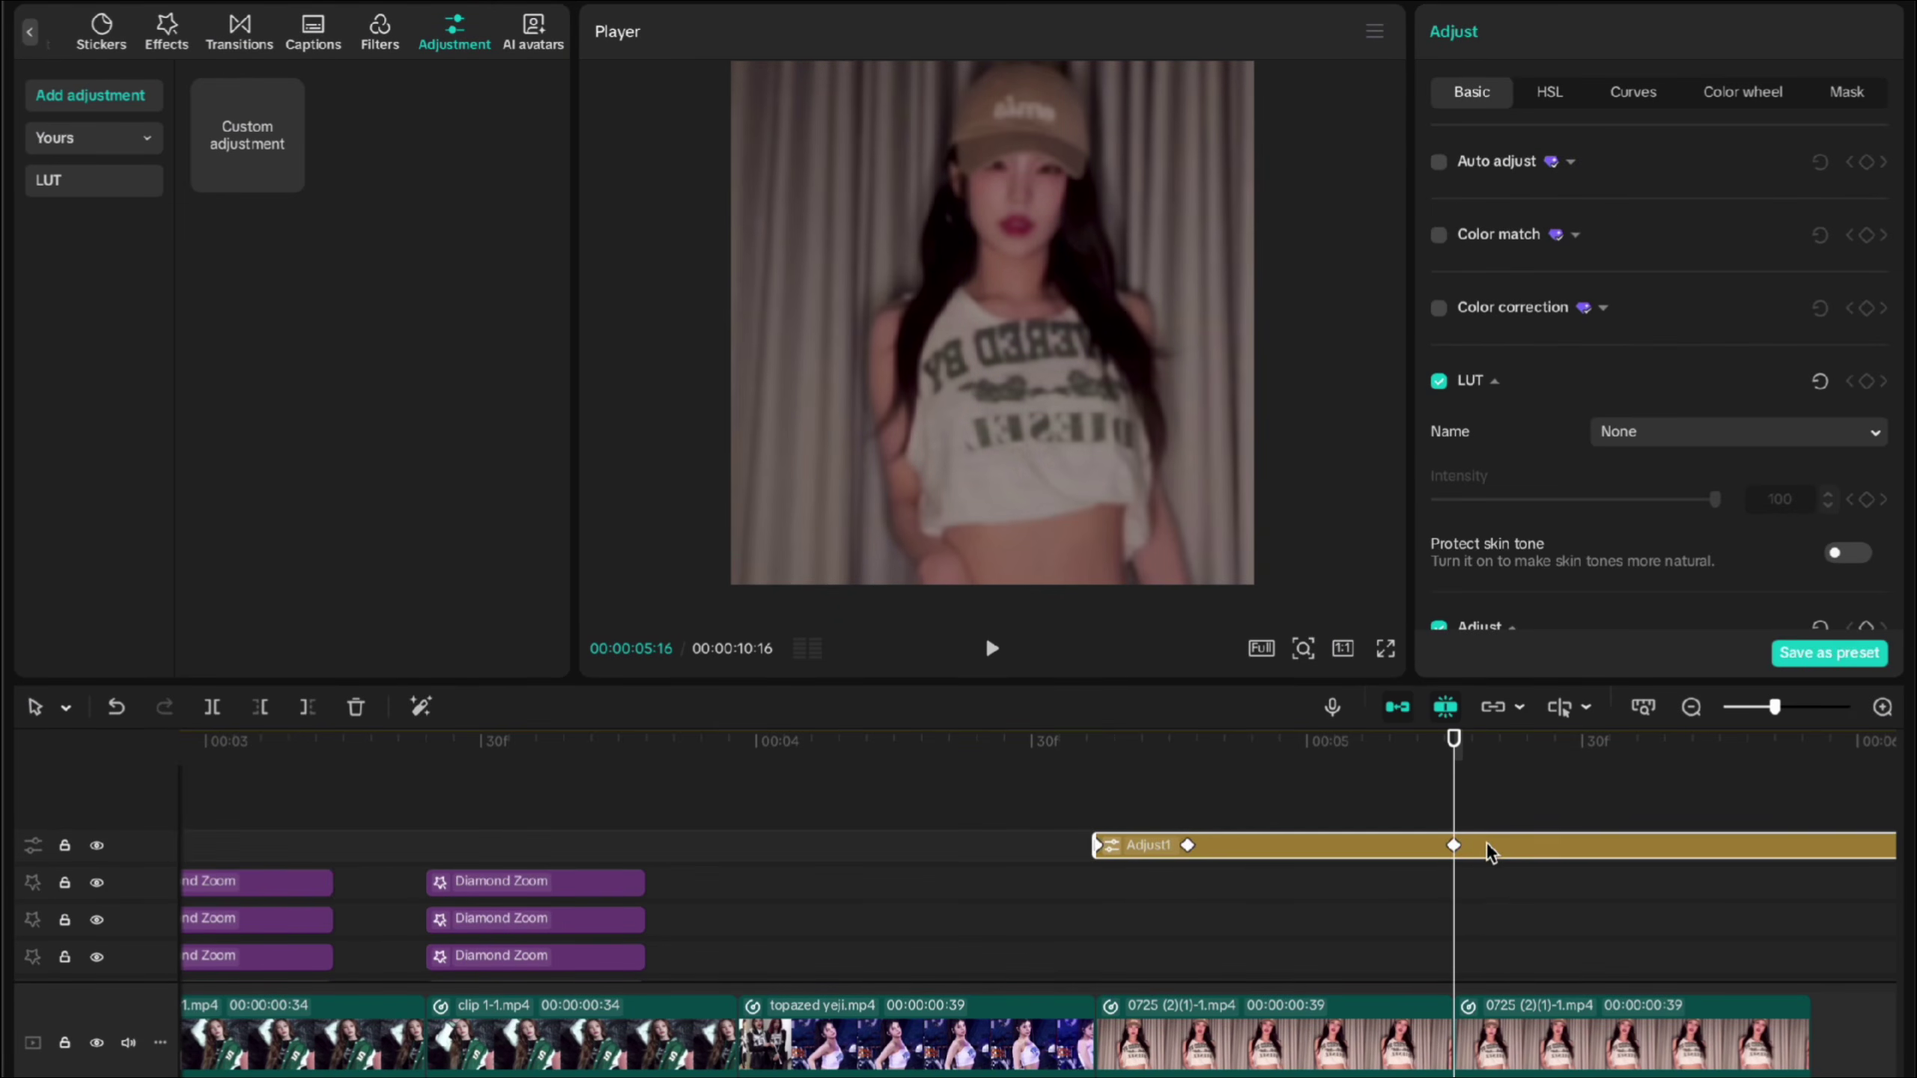
pyautogui.press('super+b')
pyautogui.press('BackSpace')
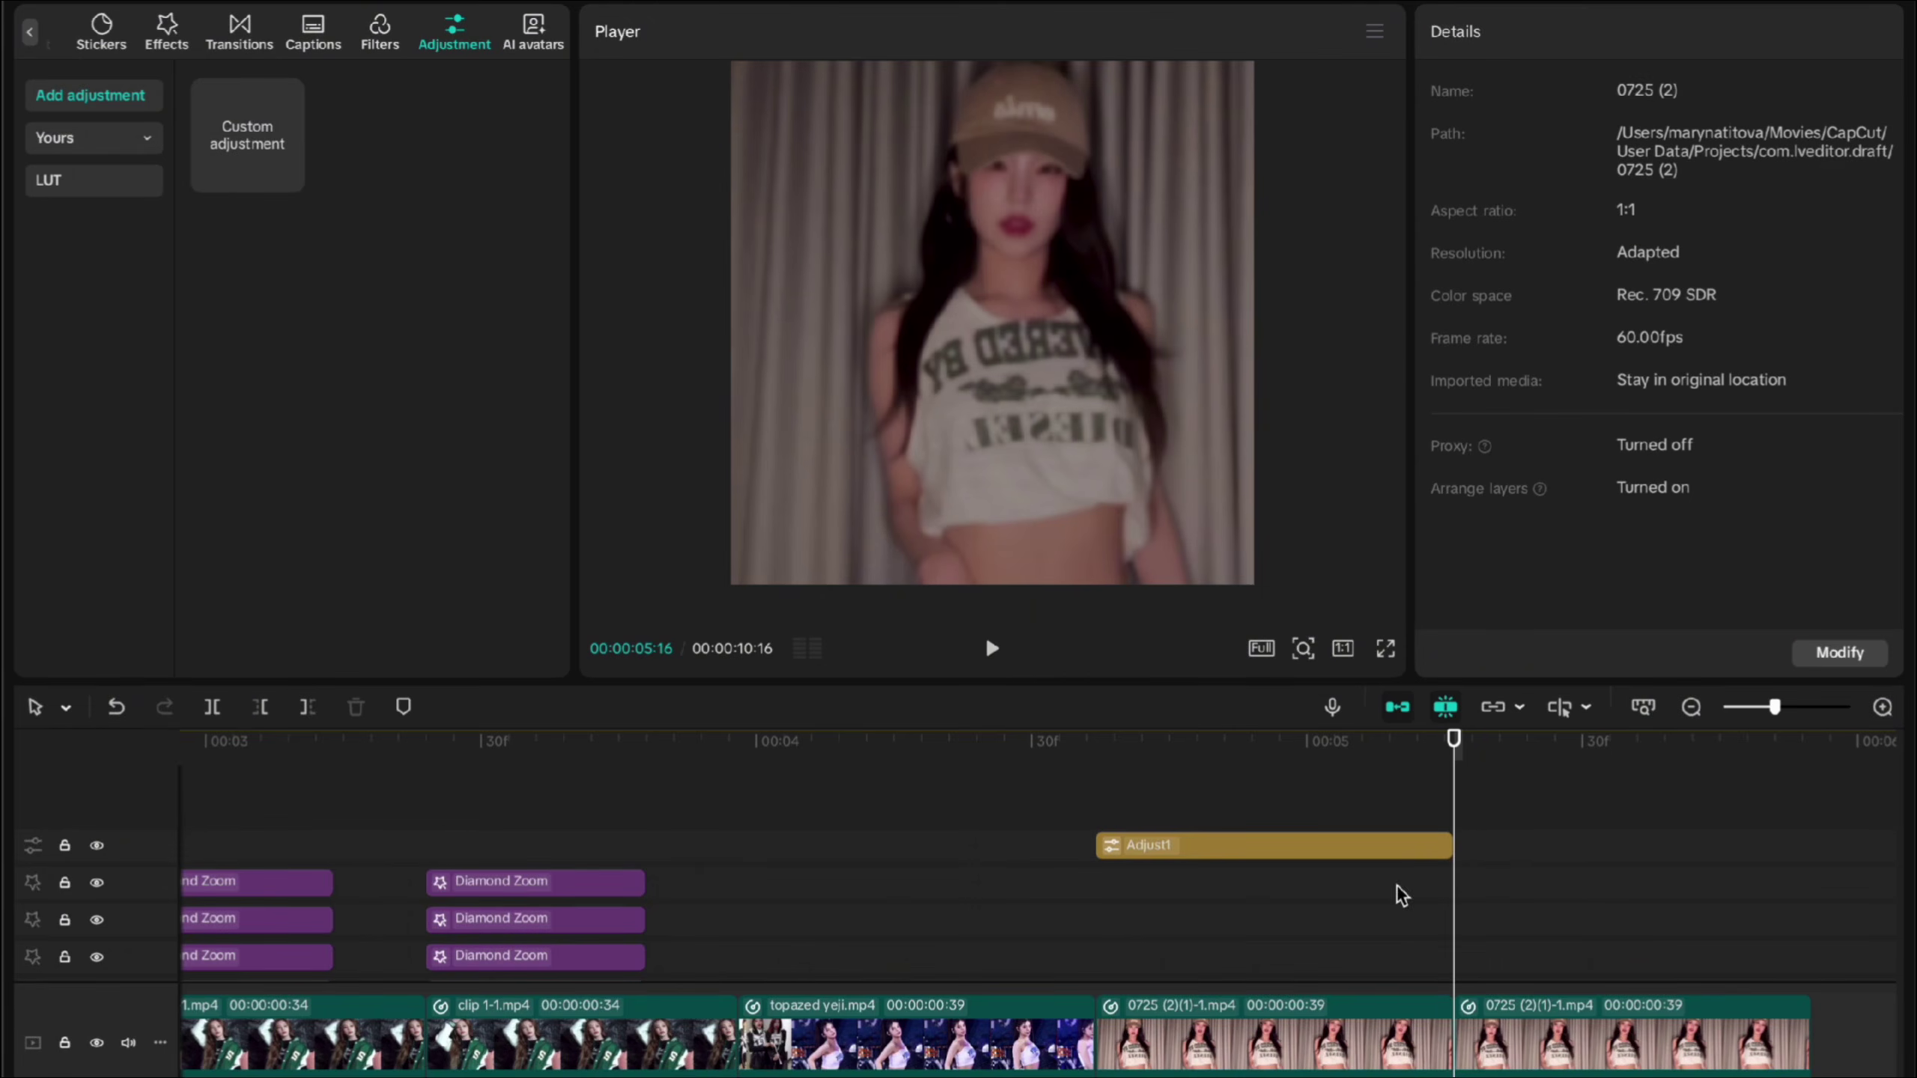
# Step: Play the first 0725 (2)(1)-1.mp4 clip from its start to review the Exposure animation
pyautogui.click(1184, 878)
pyautogui.click(1095, 878)
pyautogui.press('space')
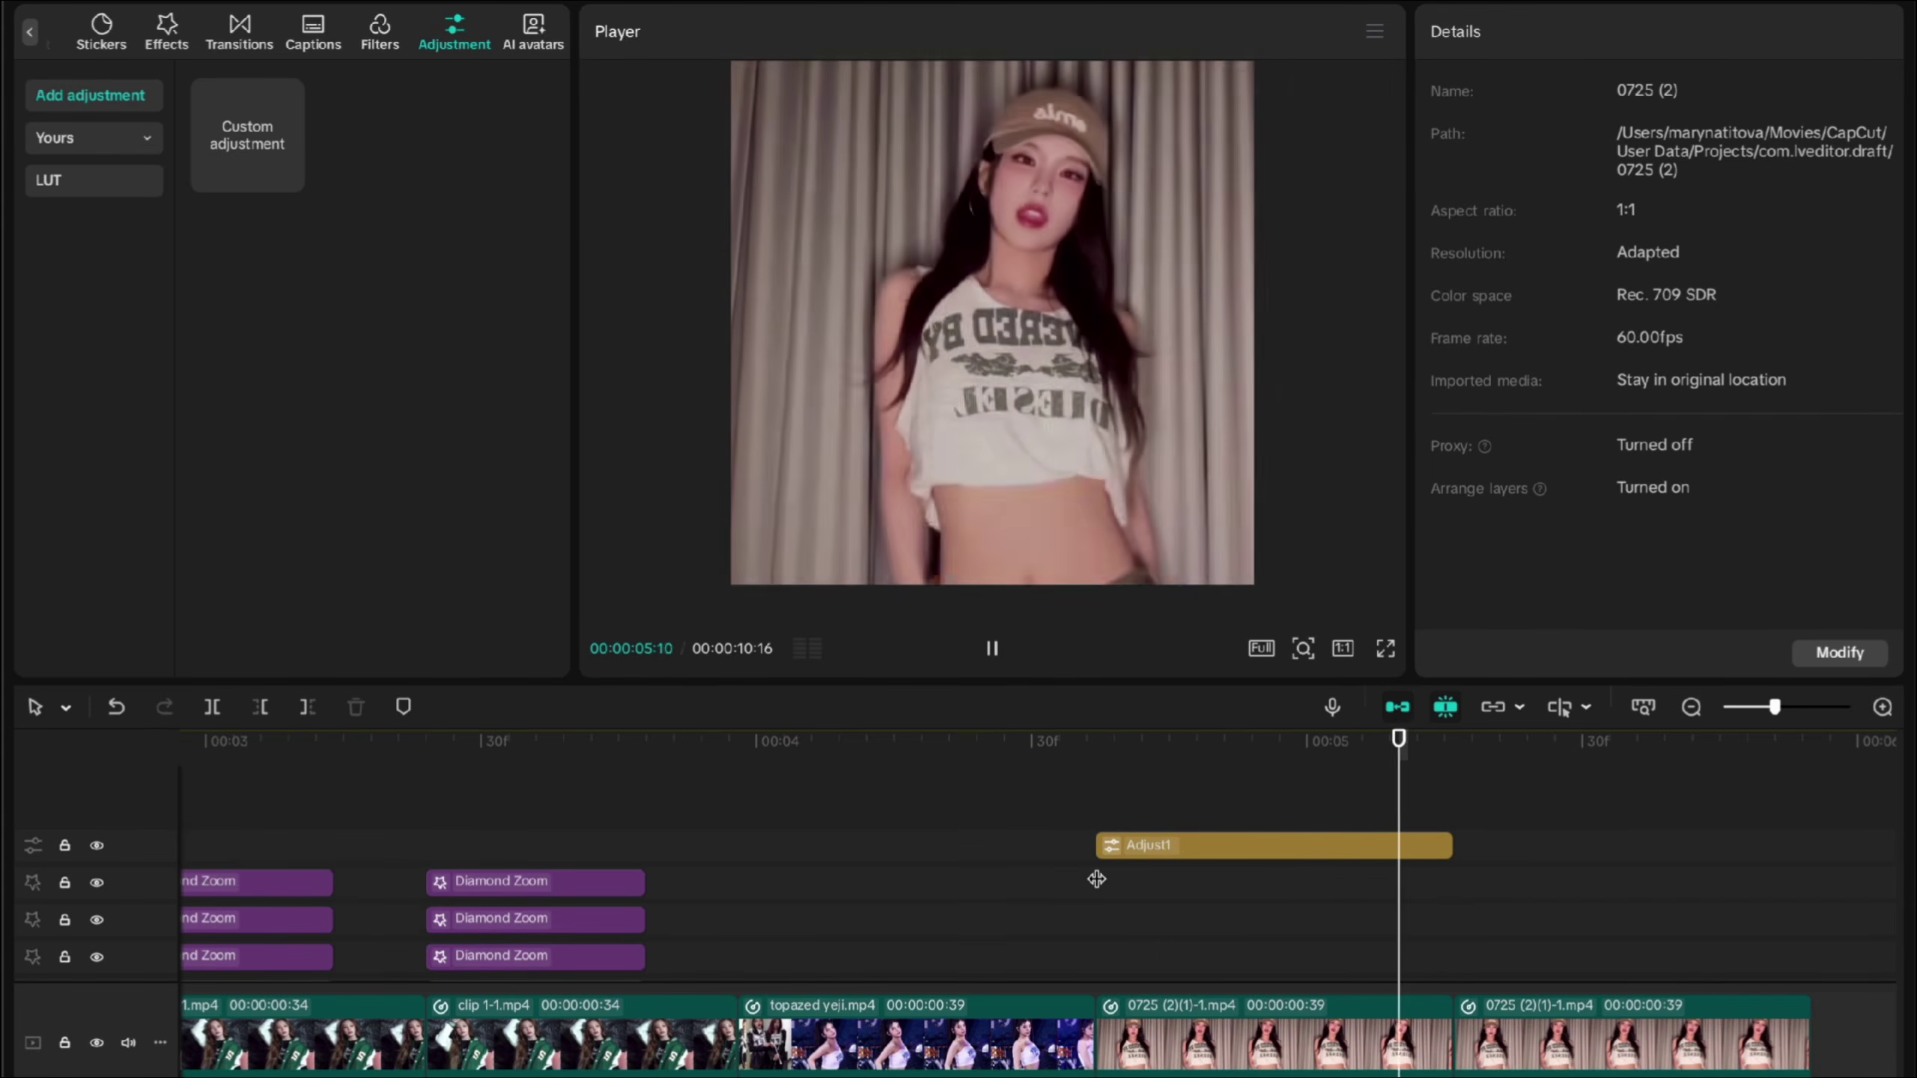
pyautogui.click(1095, 878)
# Step: Duplicate the adjustment layer and place the copy over the second 0725 (2)(1)-1.mp4 clip, directly following the original
pyautogui.click(1131, 840)
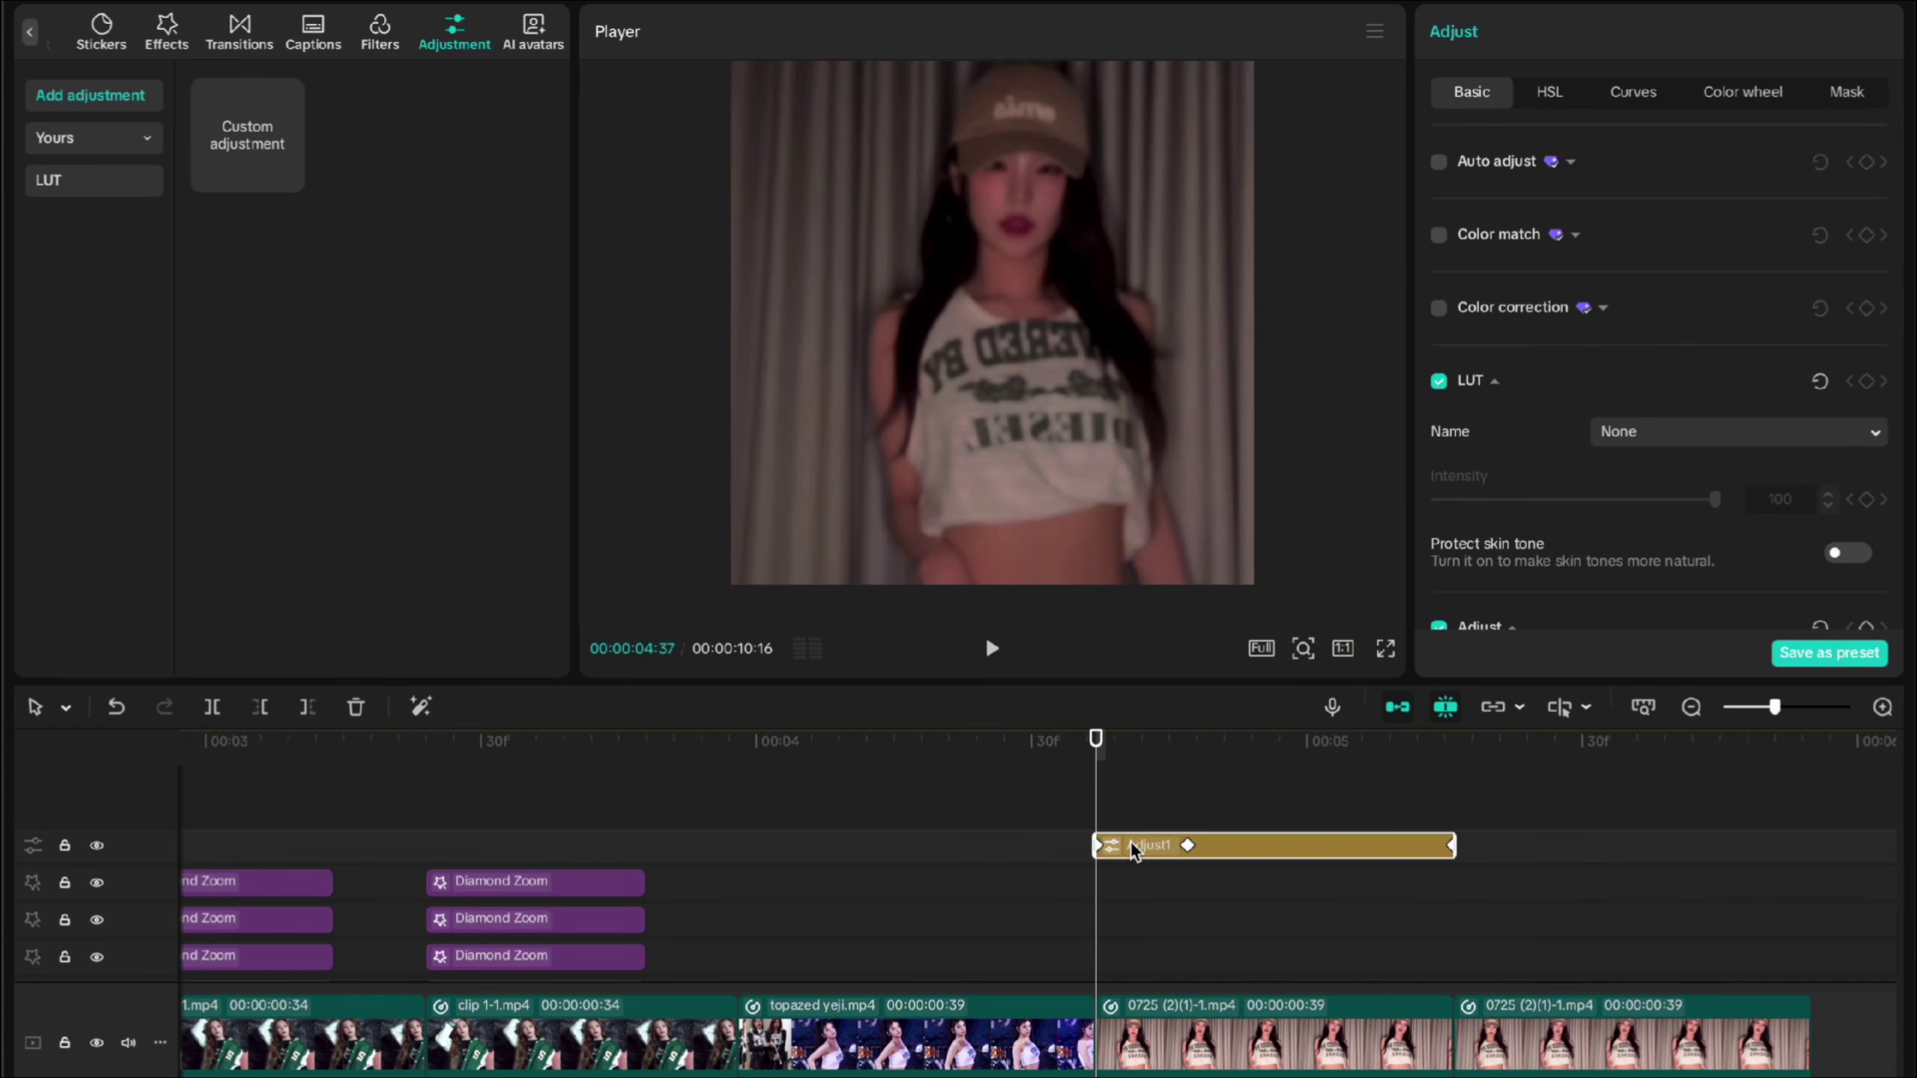
pyautogui.press('super+c')
pyautogui.press('super+v')
pyautogui.moveTo(1219, 853); pyautogui.dragTo(1570, 890)
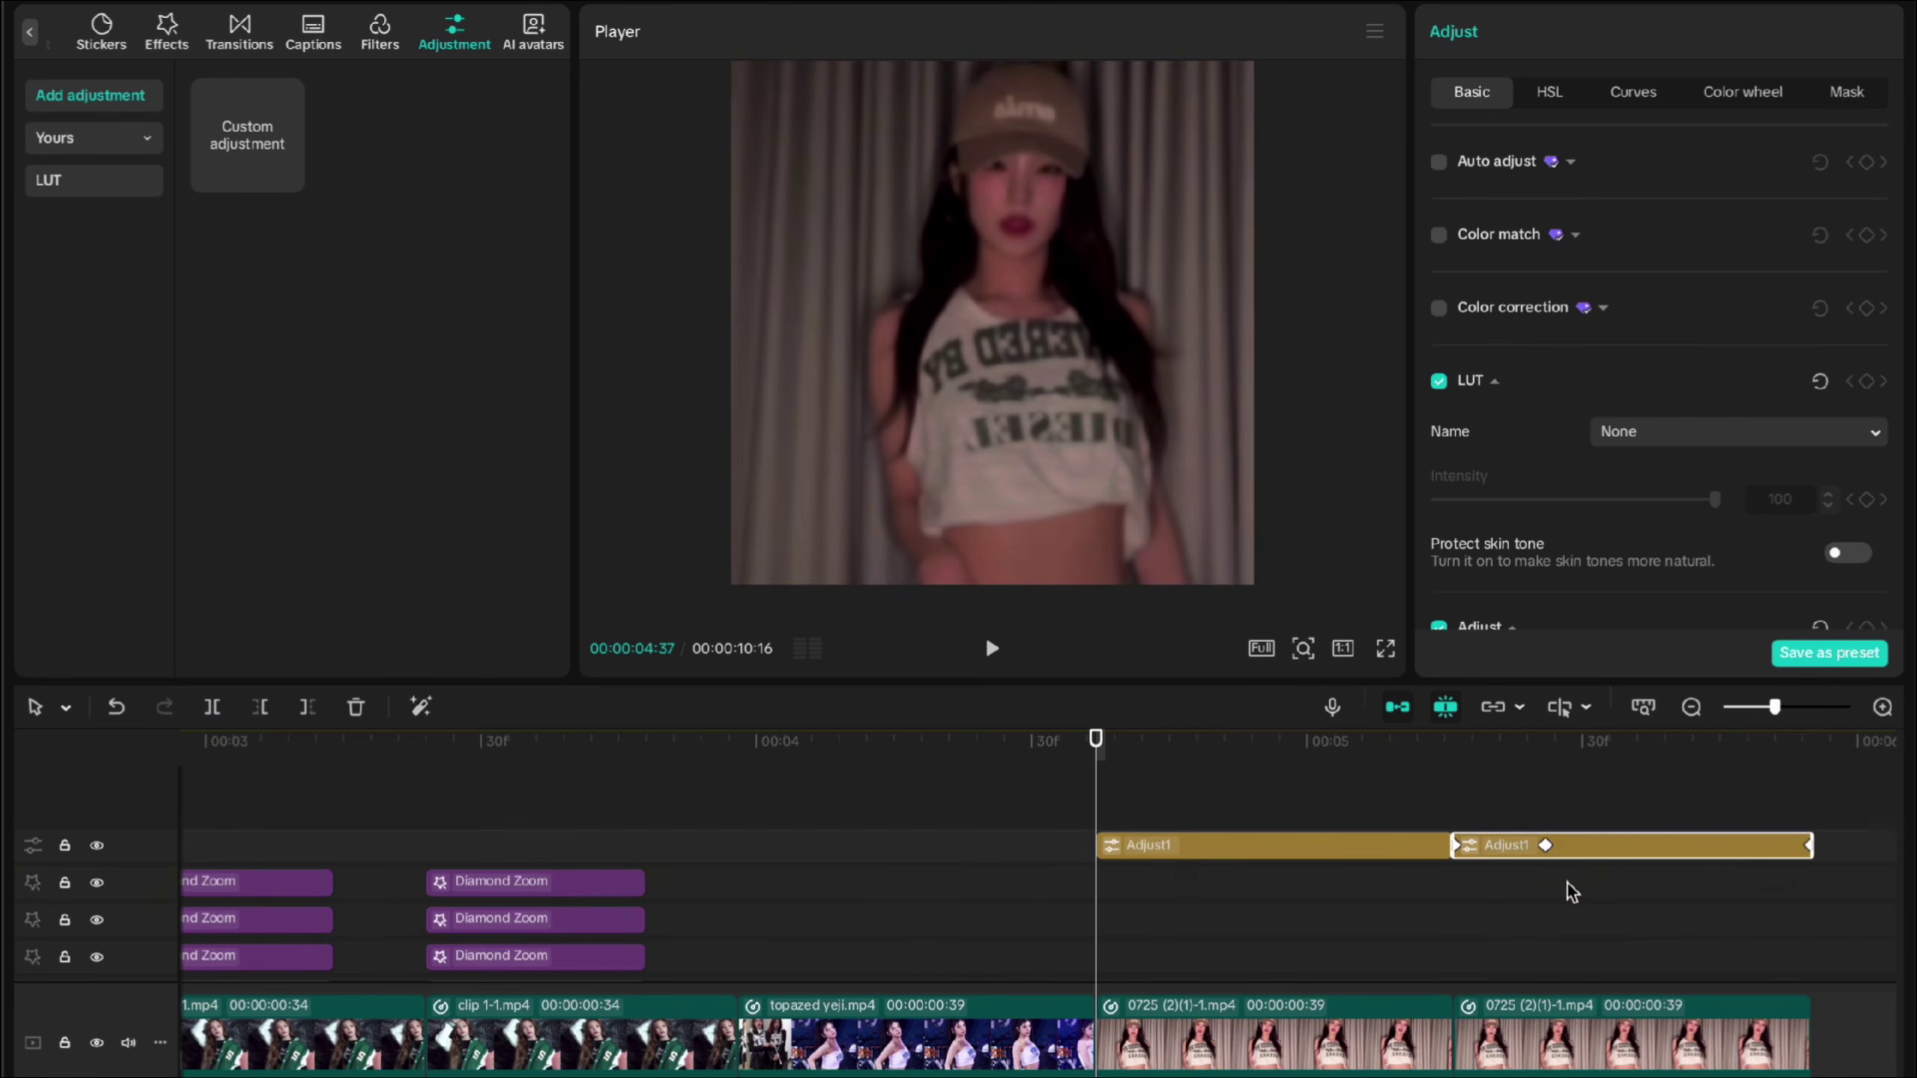
# Step: Play the second 0725 (2)(1)-1.mp4 clip to review the copied adjustment together with its fade
pyautogui.click(1454, 797)
pyautogui.press('space')
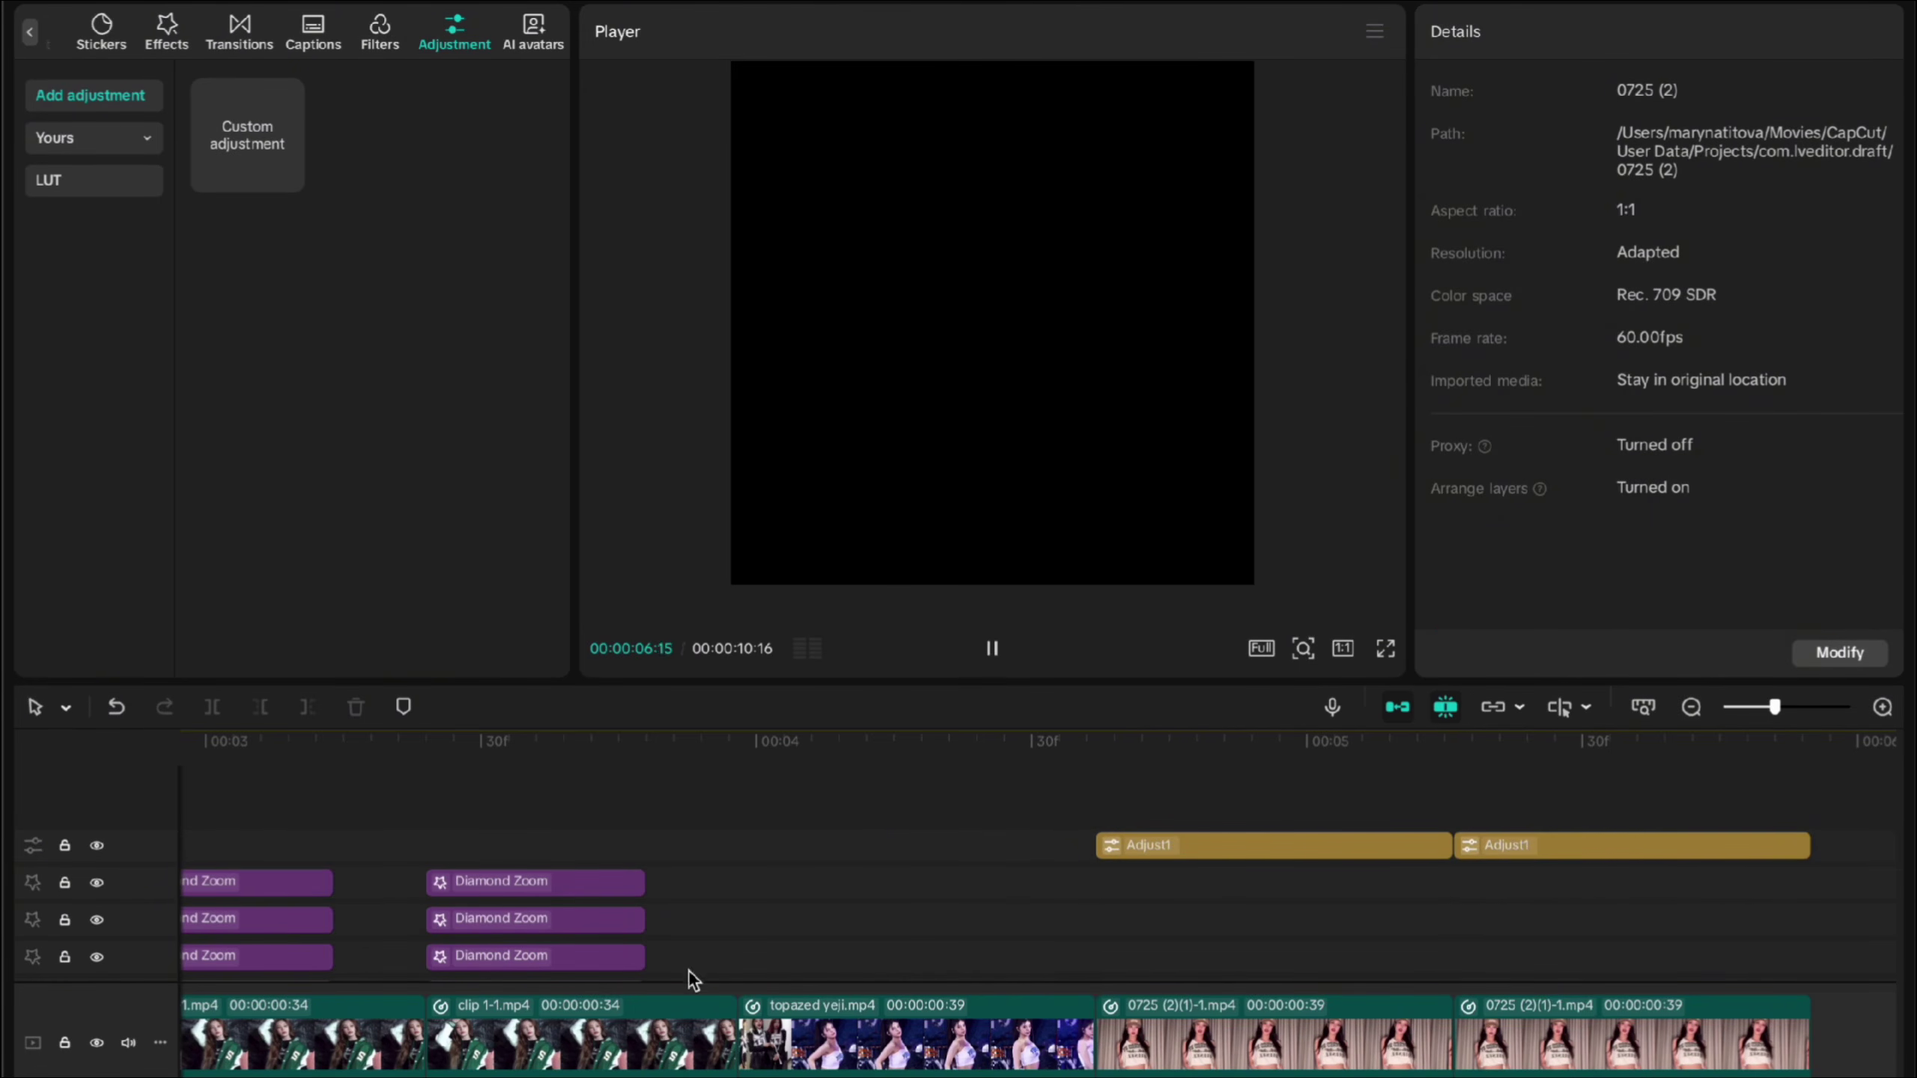
pyautogui.click(755, 952)
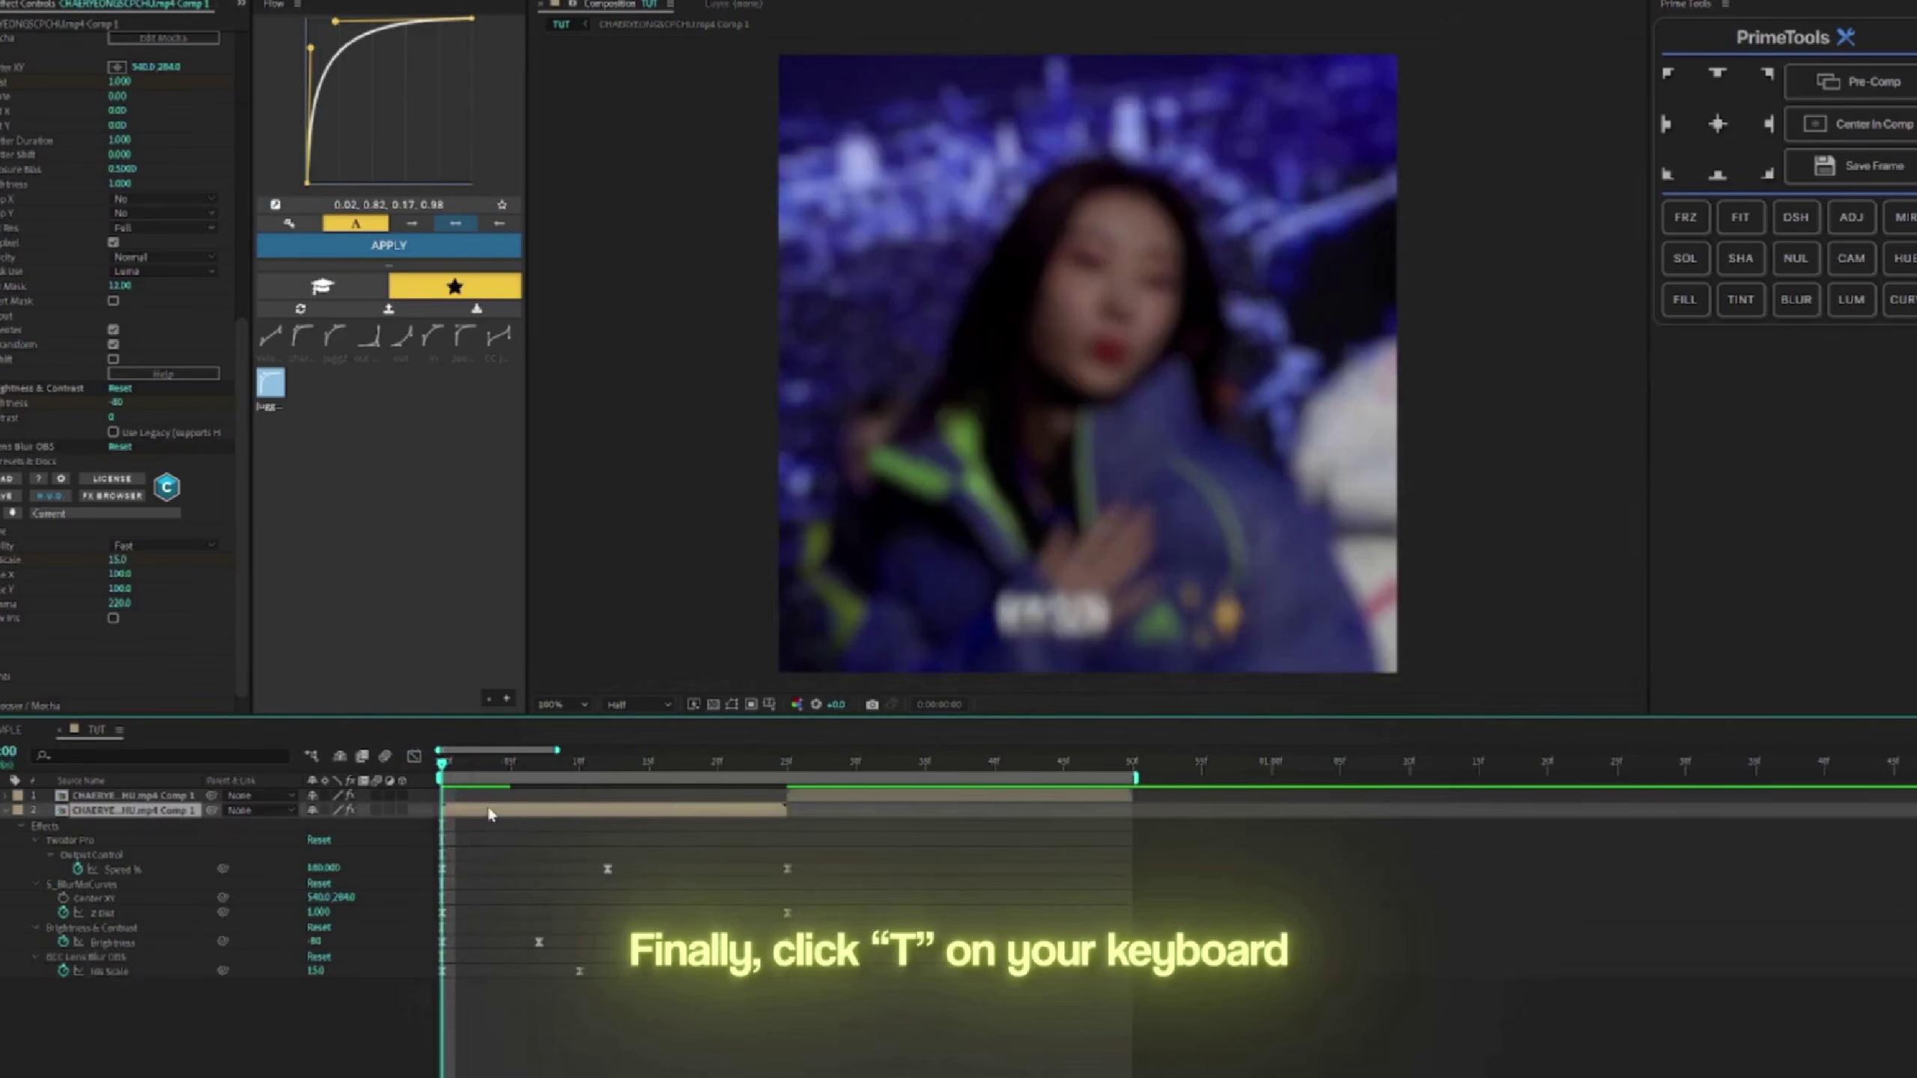
# Step: In After Effects, keyframe the first clip's opacity at its start and set it to 20% at the clip's end
pyautogui.press('t')
pyautogui.click(48, 823)
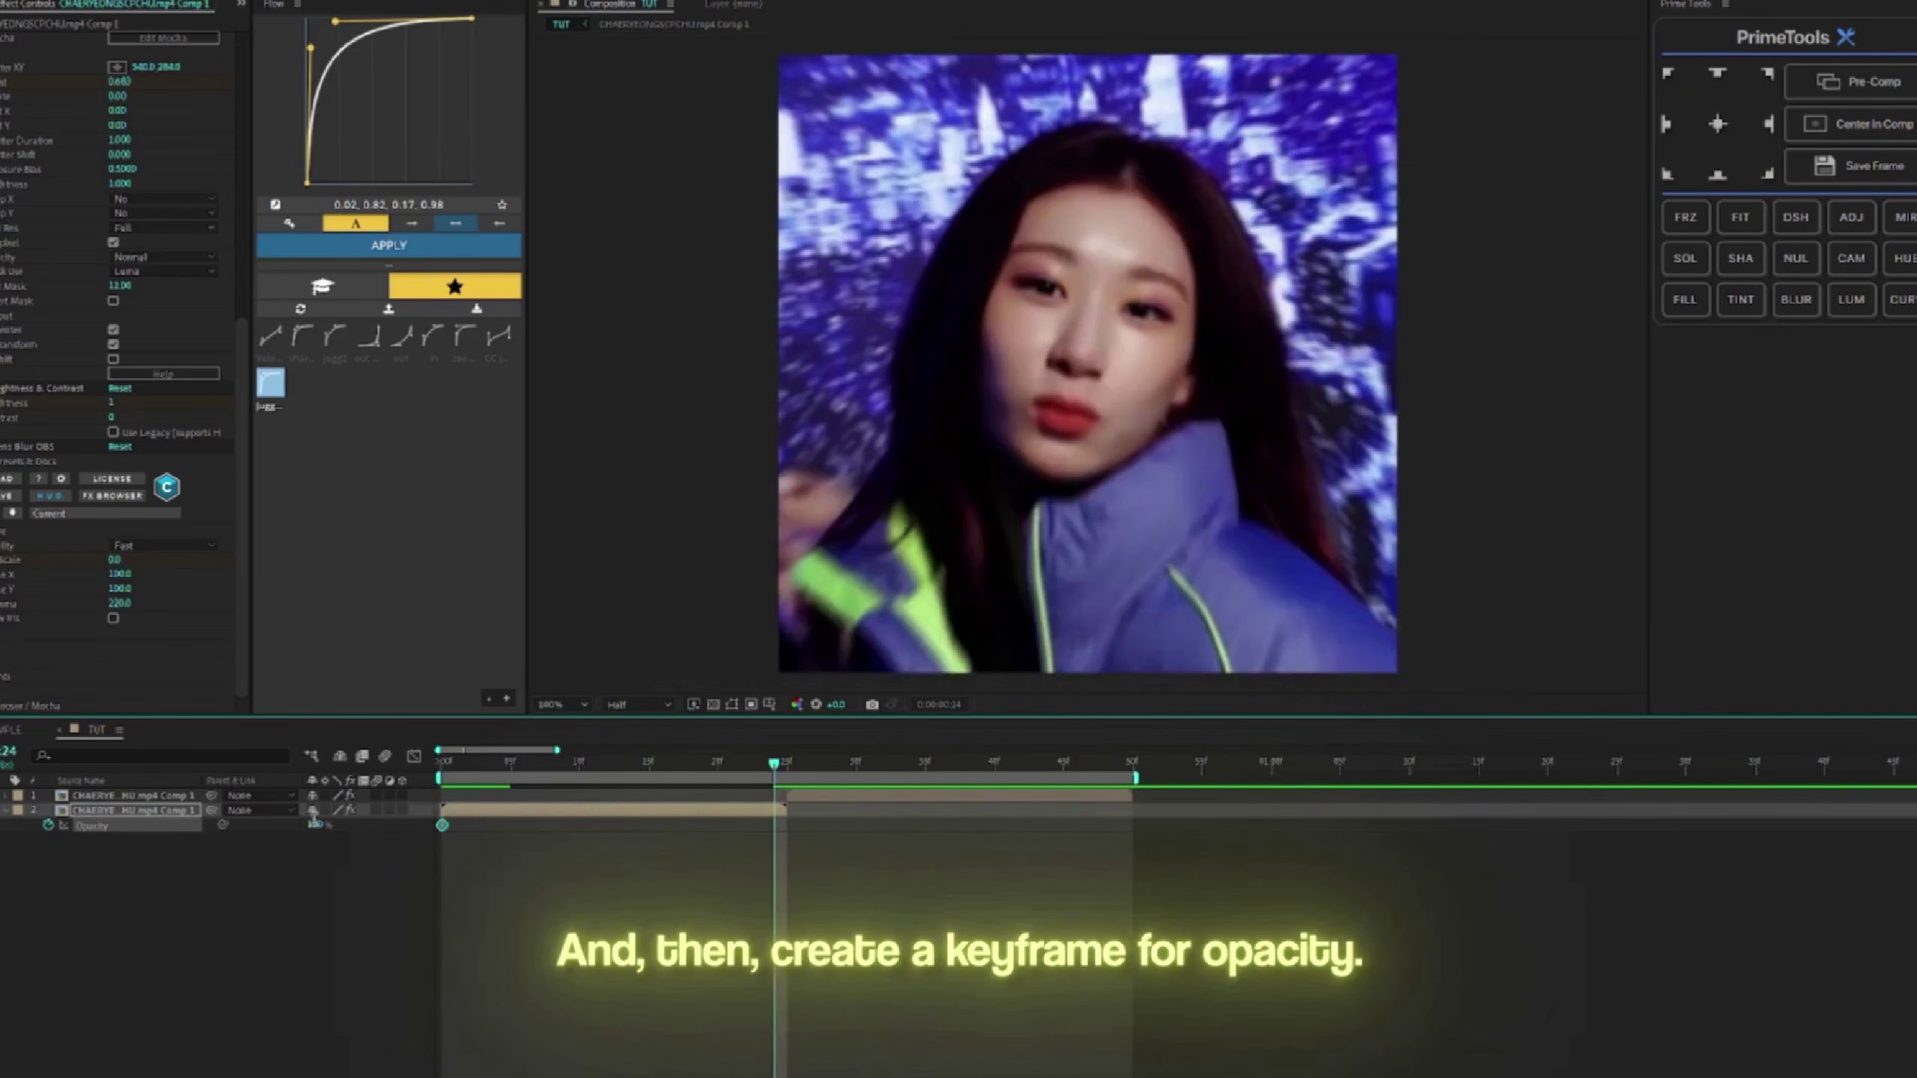
pyautogui.click(314, 823)
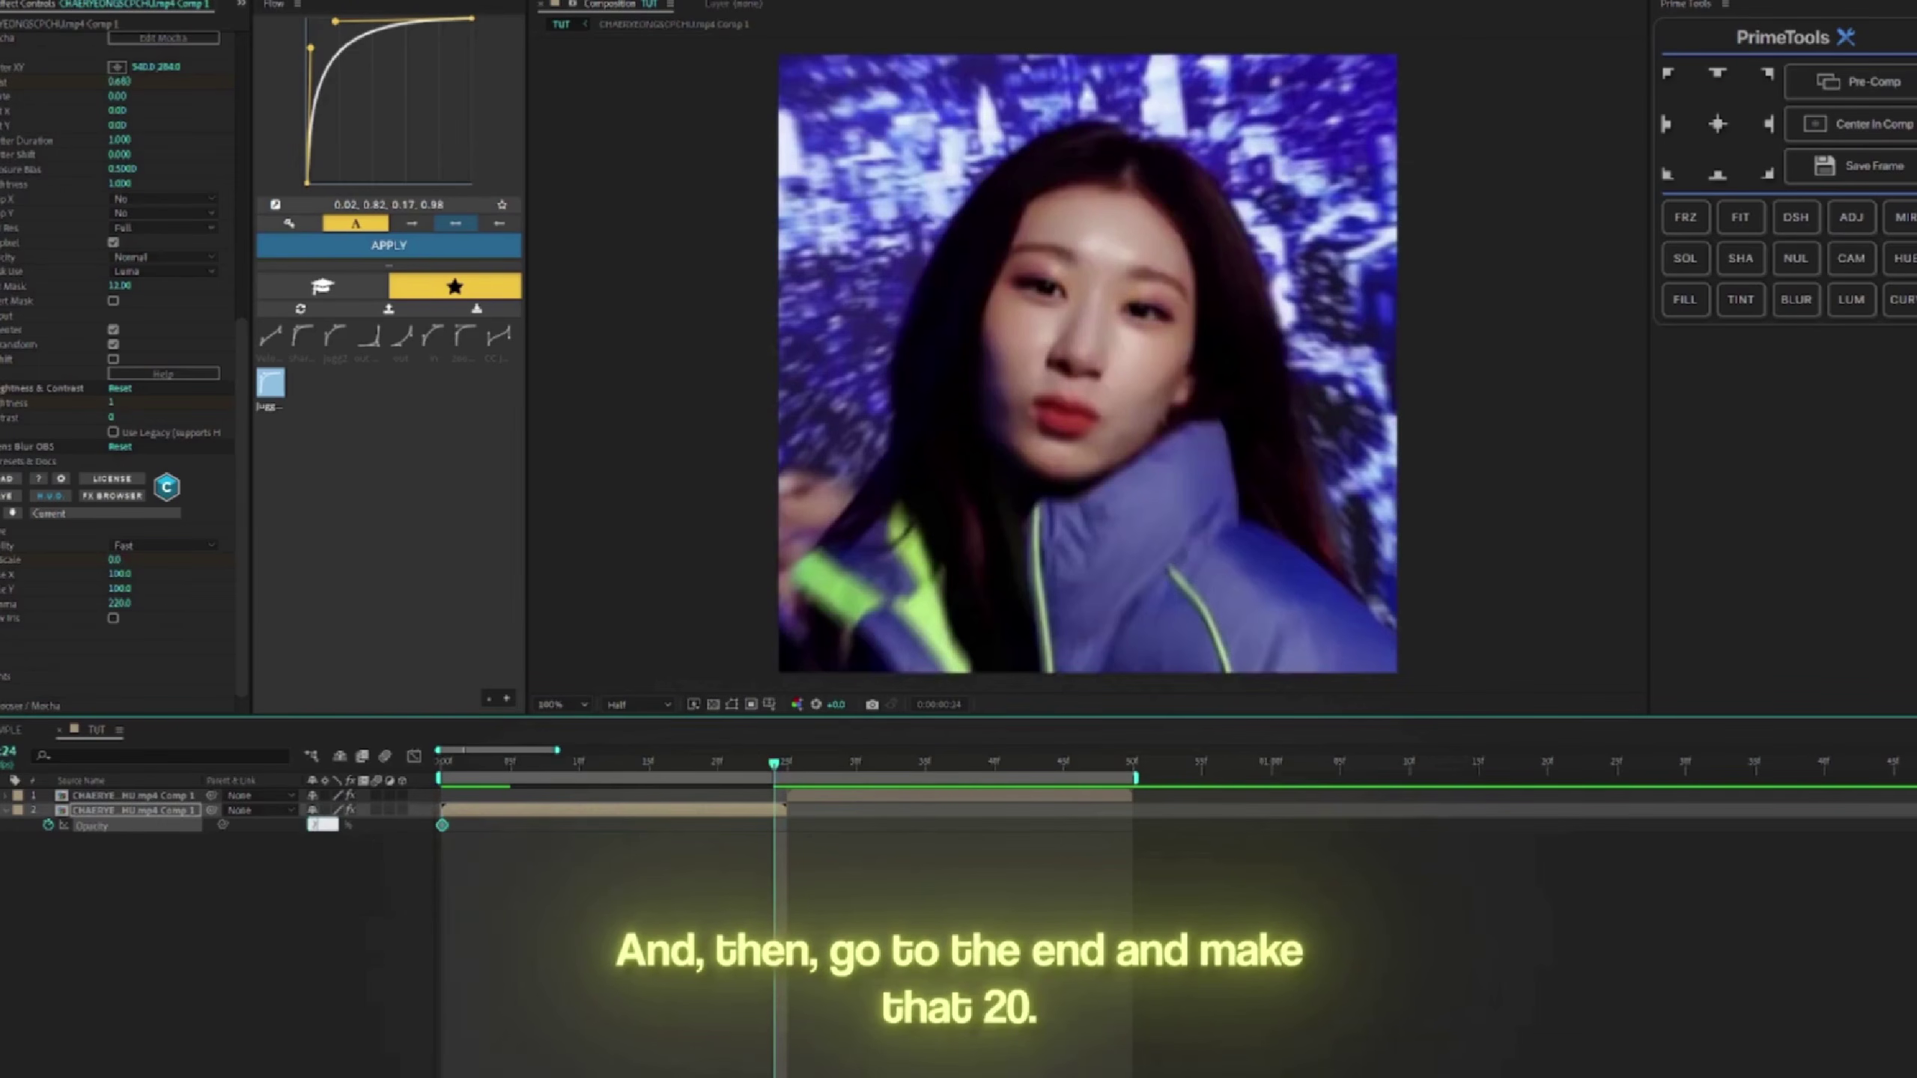
pyautogui.write('20')
pyautogui.press('Return')
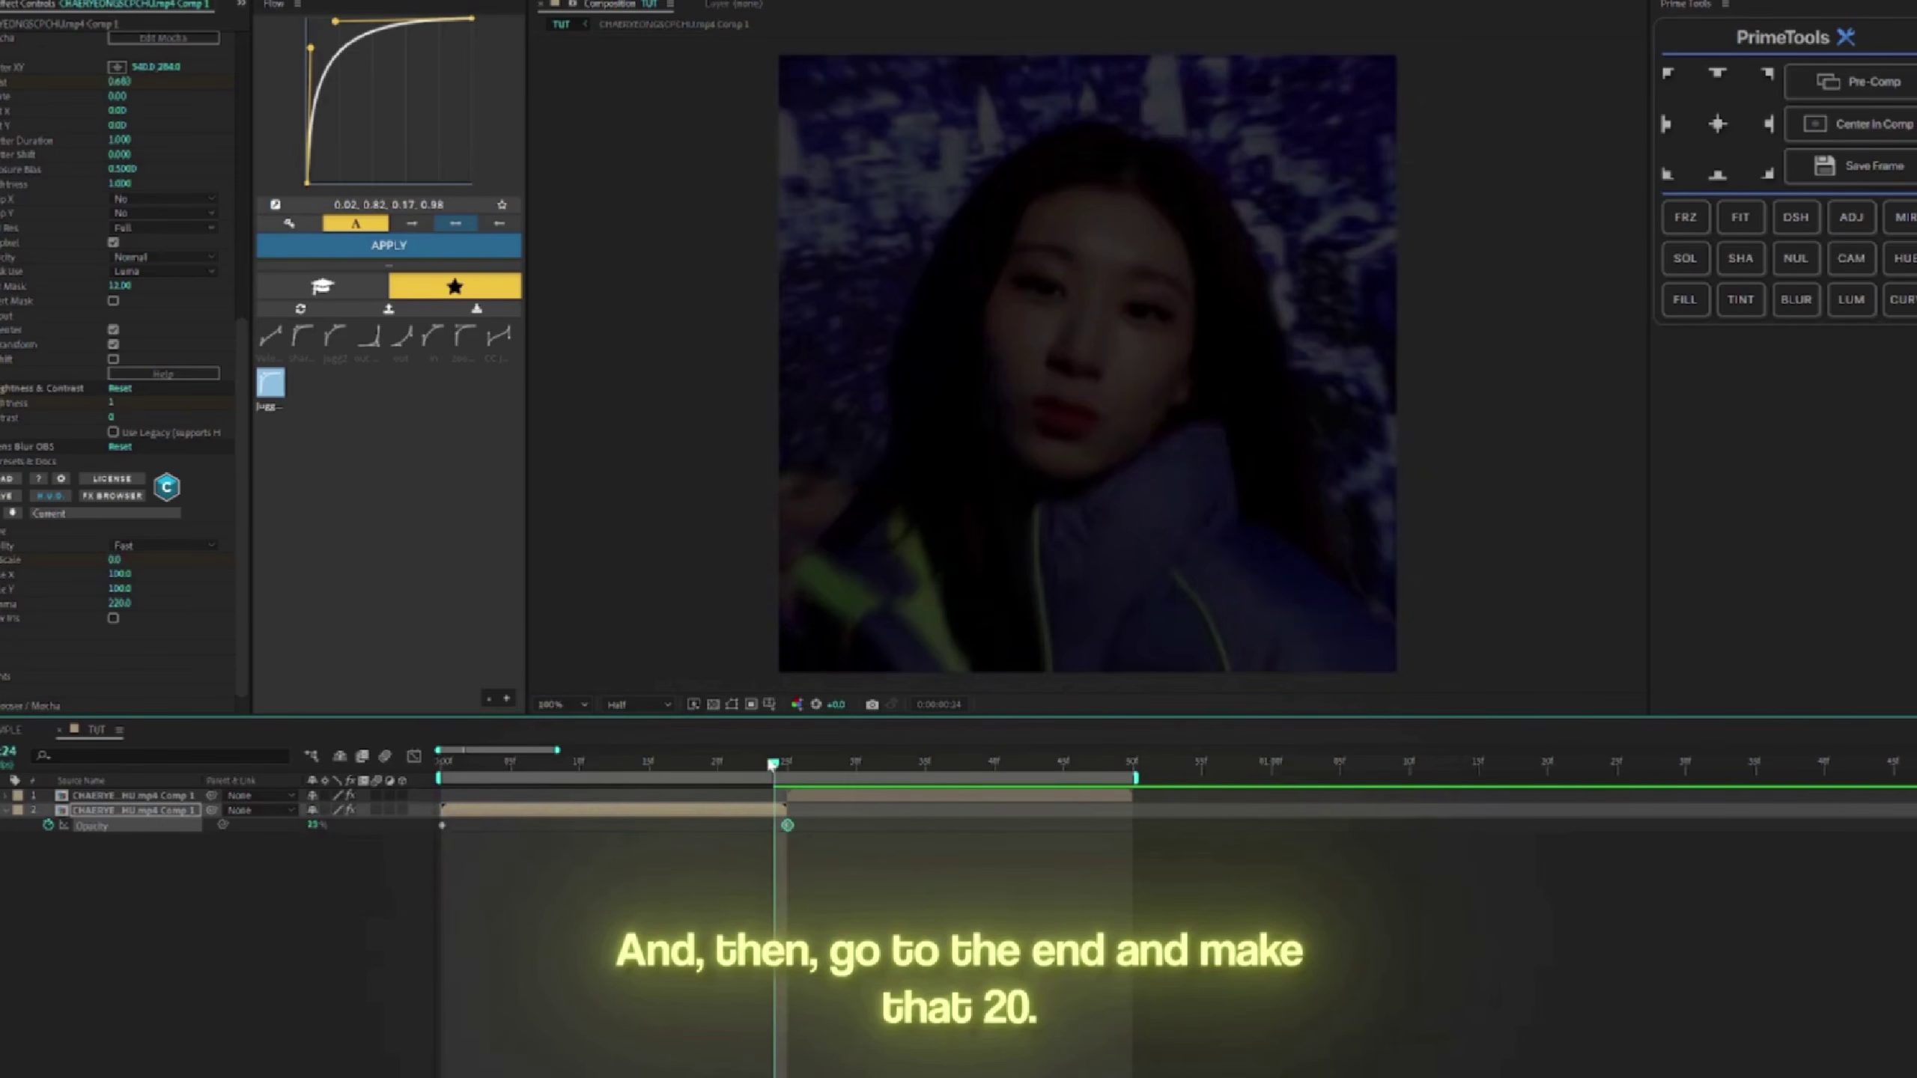
pyautogui.moveTo(772, 765); pyautogui.dragTo(596, 812)
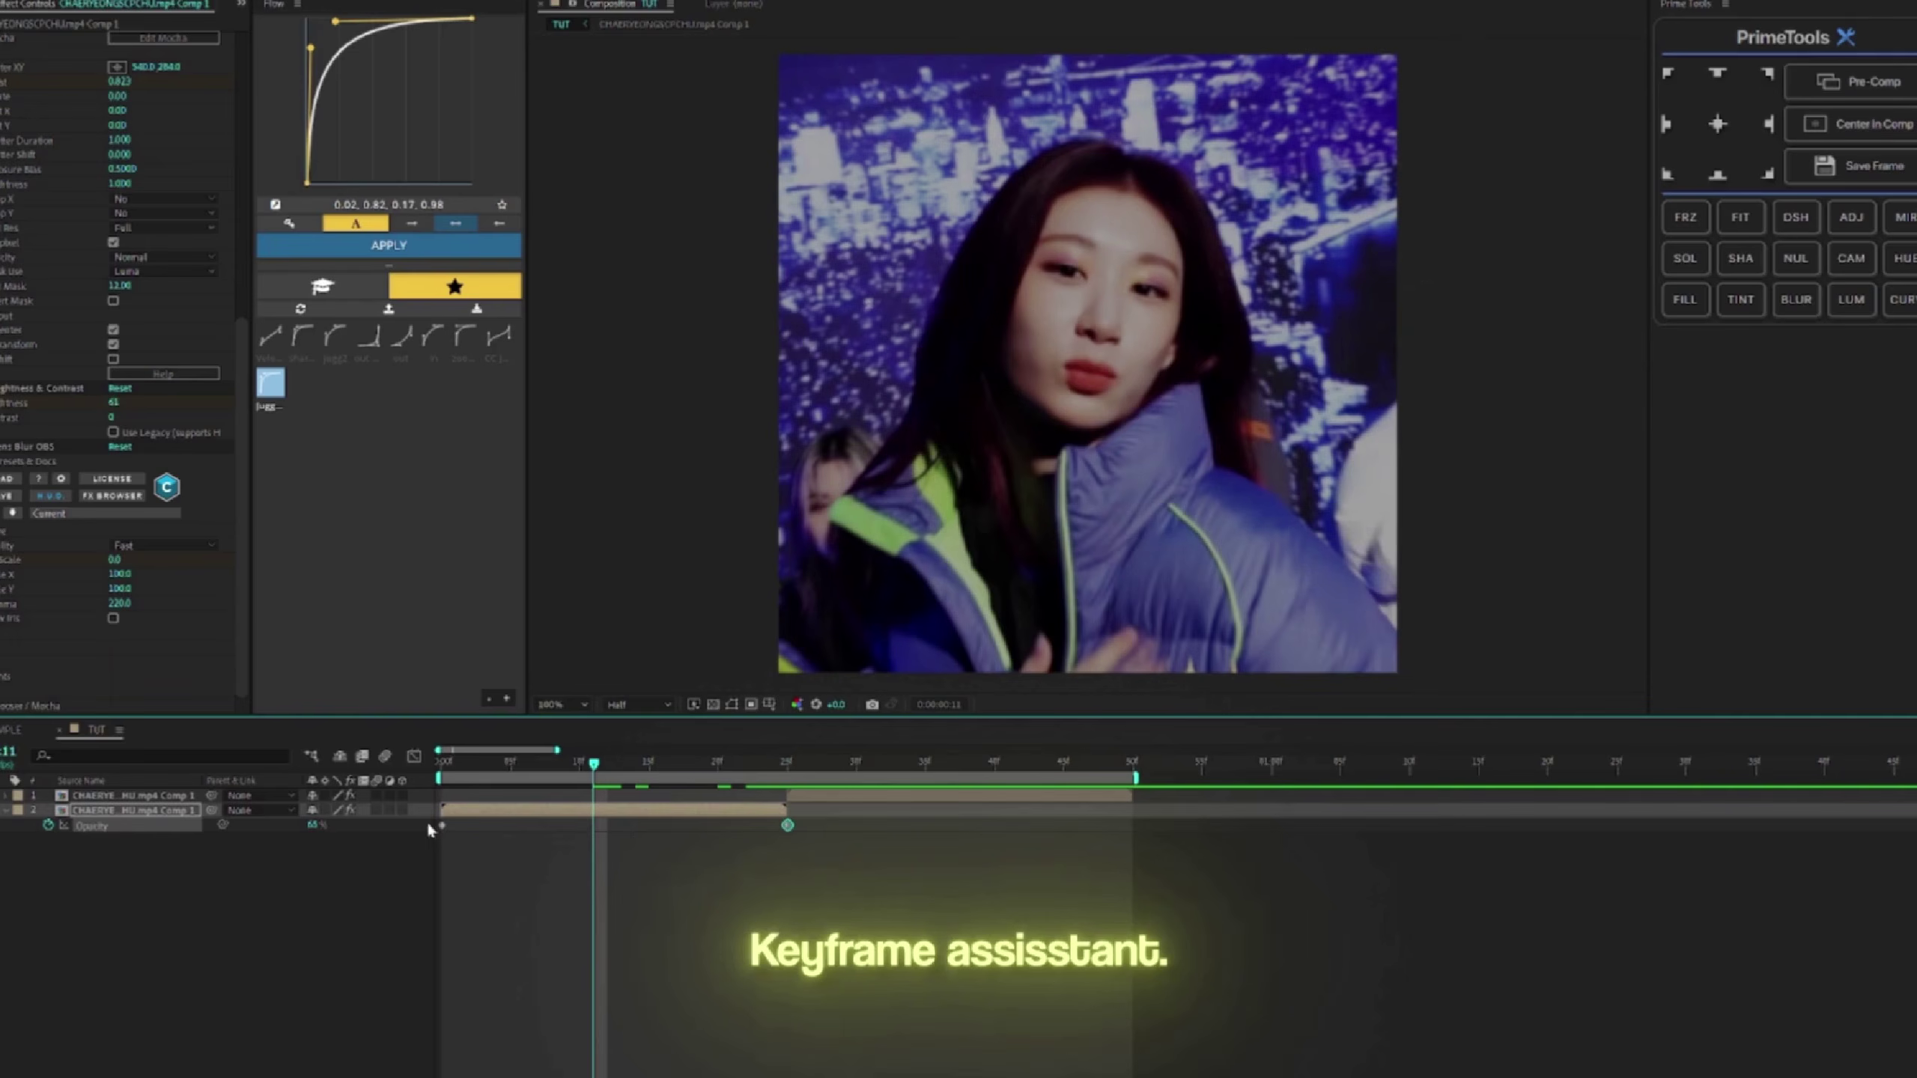
# Step: Apply Easy Ease to both opacity keyframes and reshape the graph so the fade starts slowly and drops steeply at the end
pyautogui.moveTo(427, 819); pyautogui.dragTo(793, 847)
pyautogui.rightClick(787, 825)
pyautogui.moveTo(867, 1077)
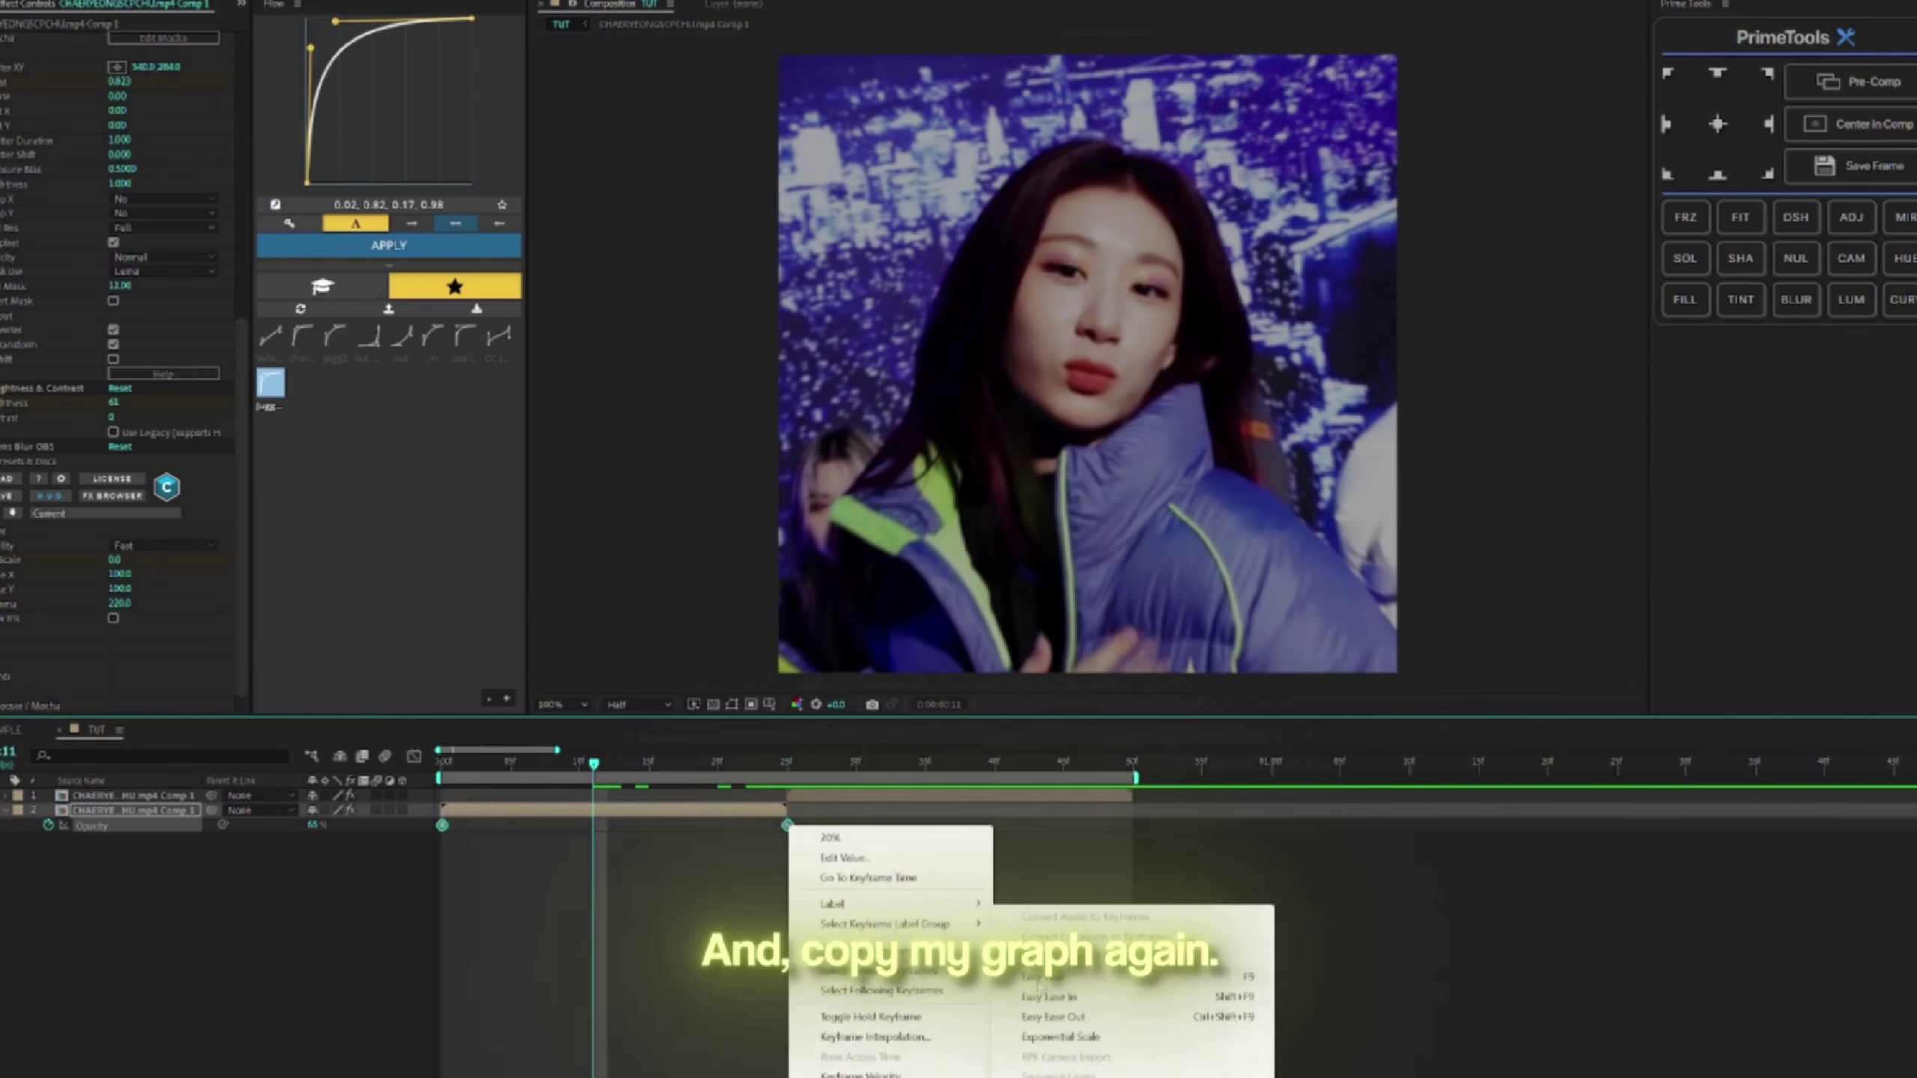
pyautogui.click(1056, 981)
pyautogui.click(415, 757)
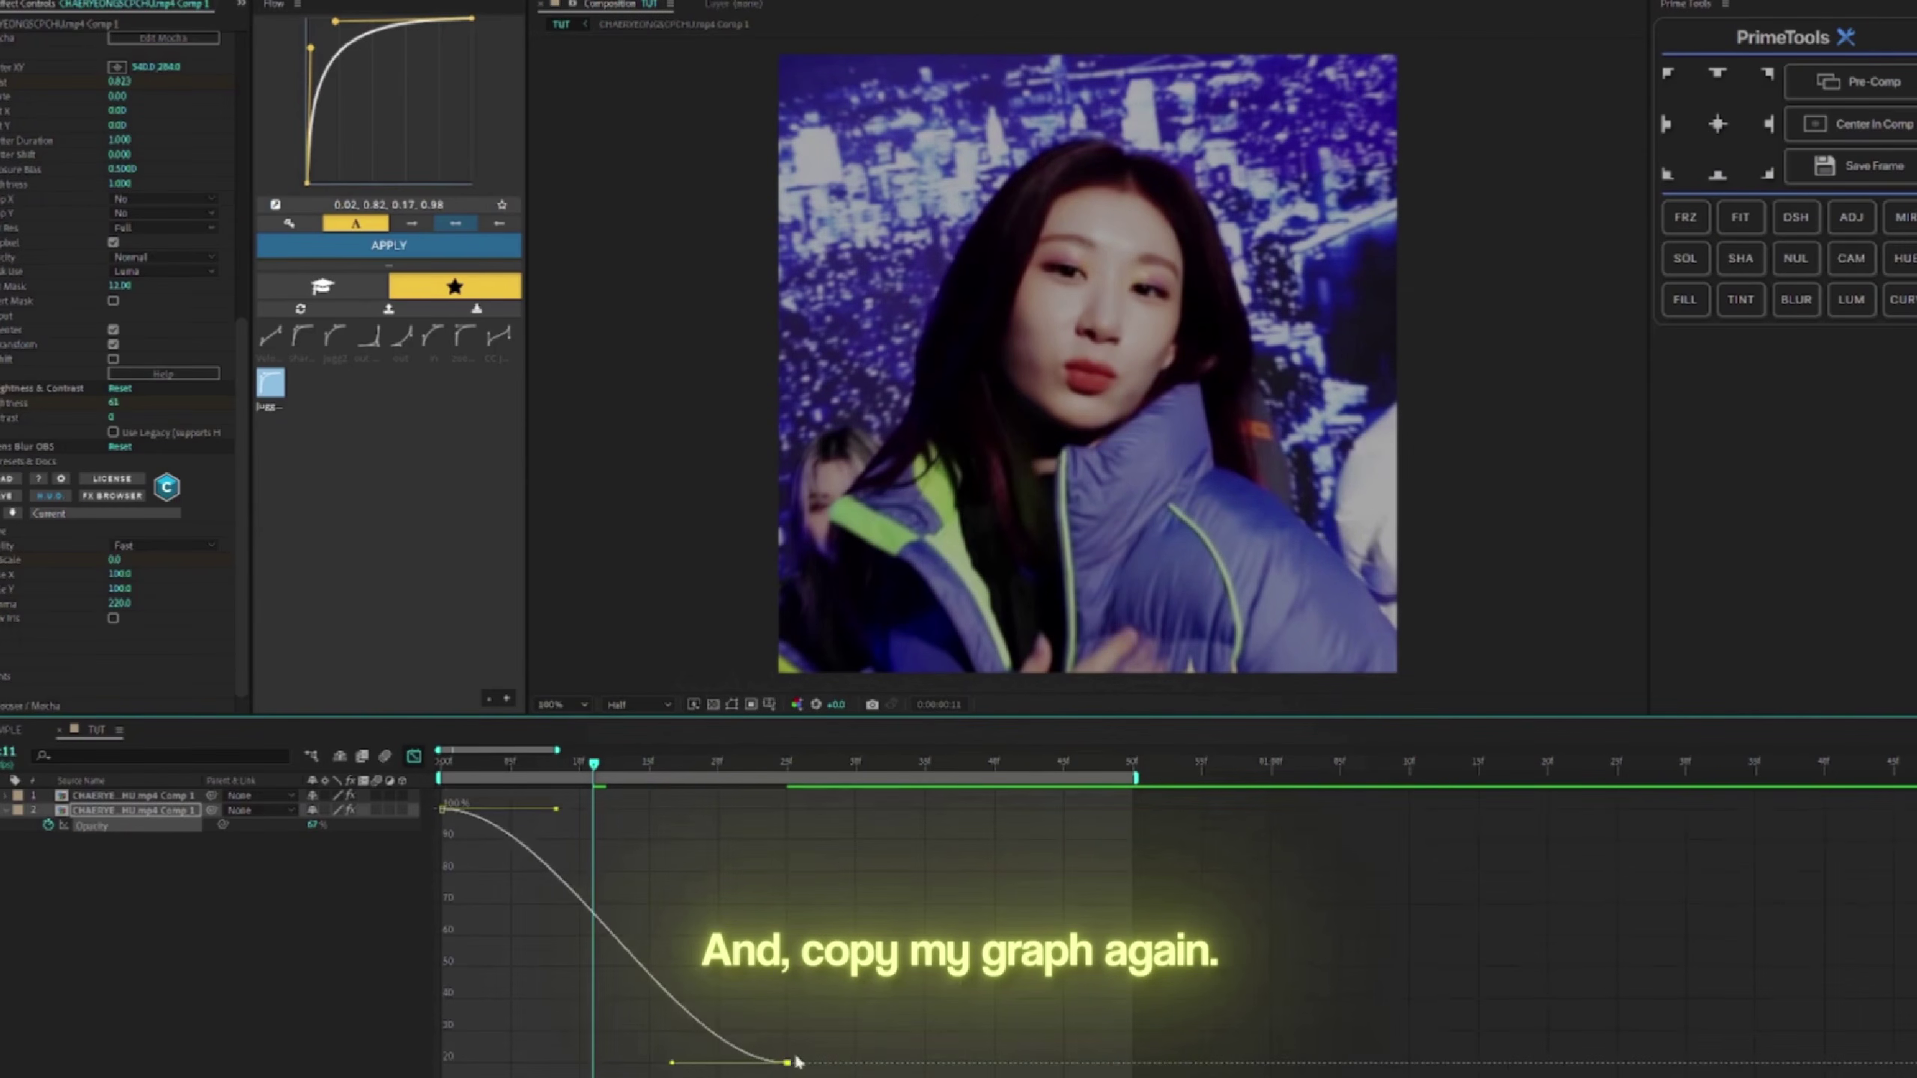
pyautogui.moveTo(674, 1063); pyautogui.dragTo(738, 863)
pyautogui.moveTo(556, 808); pyautogui.dragTo(751, 820)
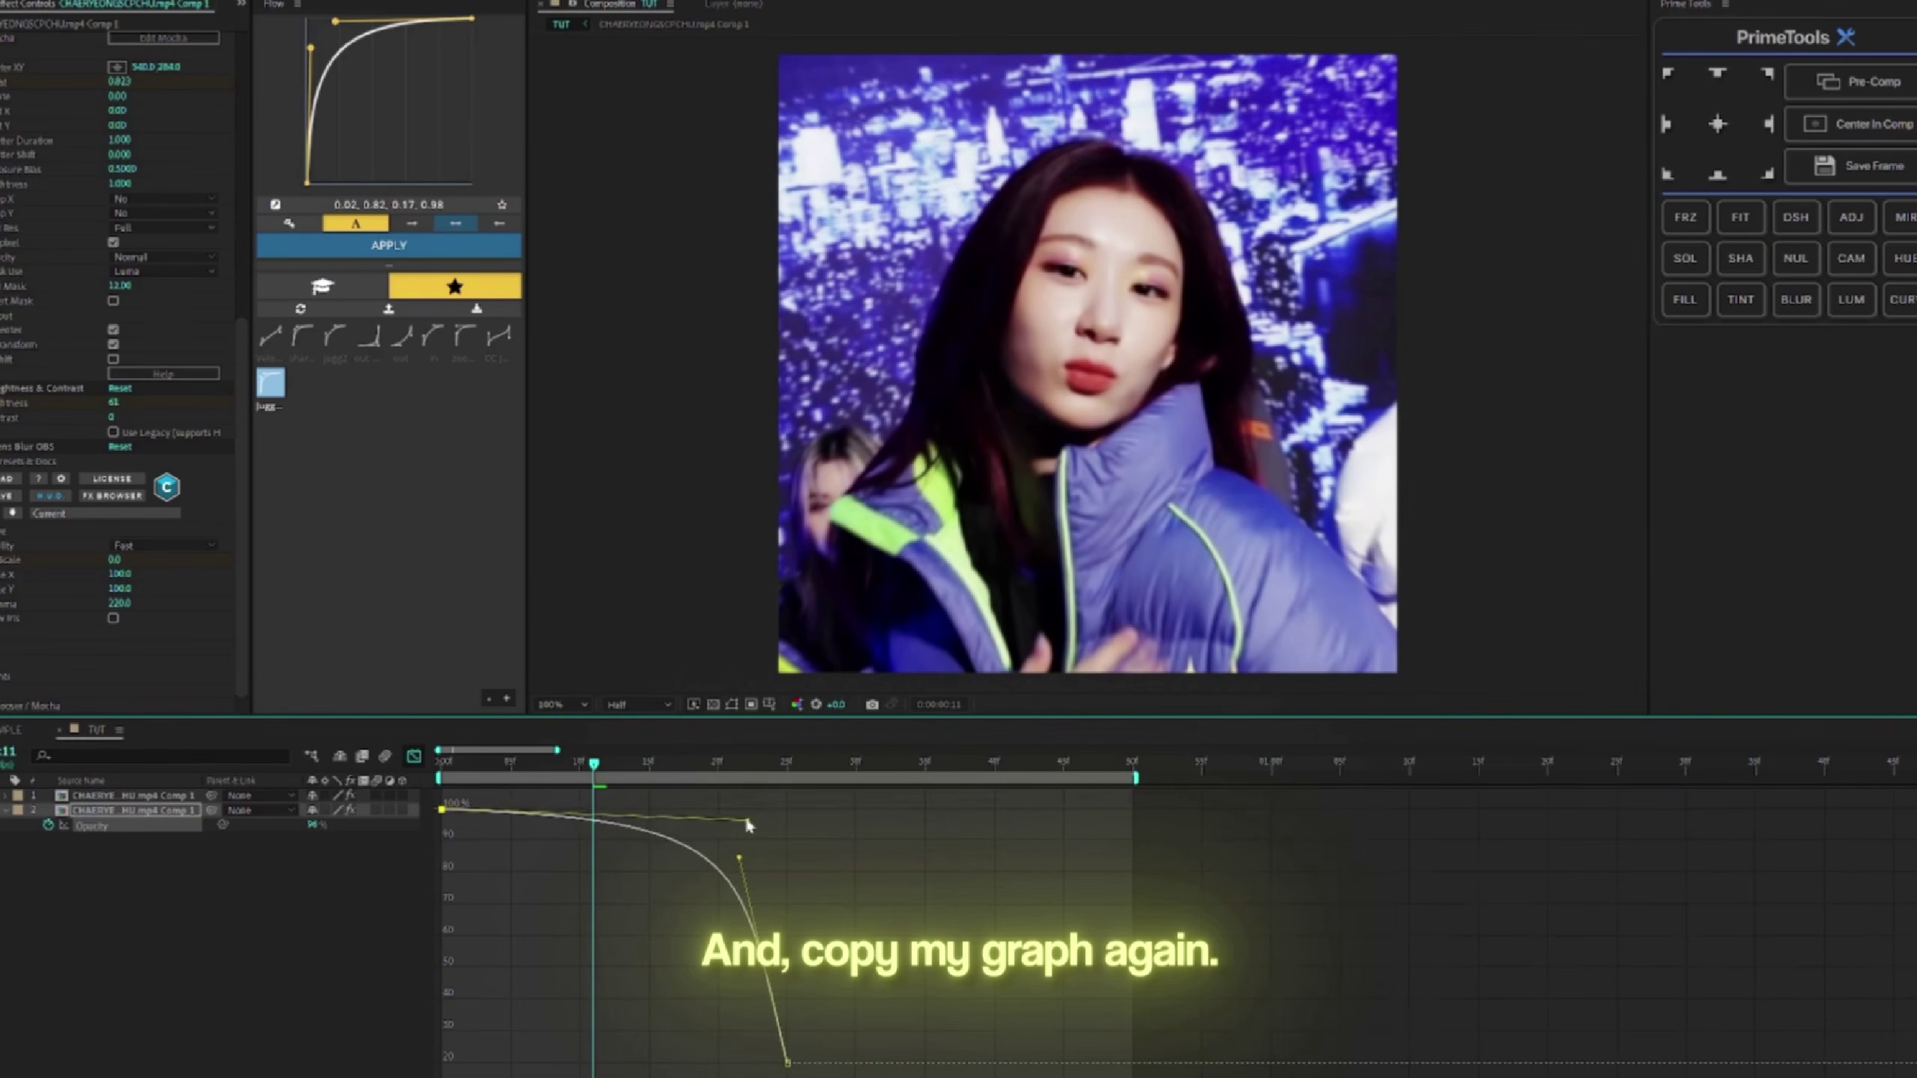
pyautogui.click(413, 755)
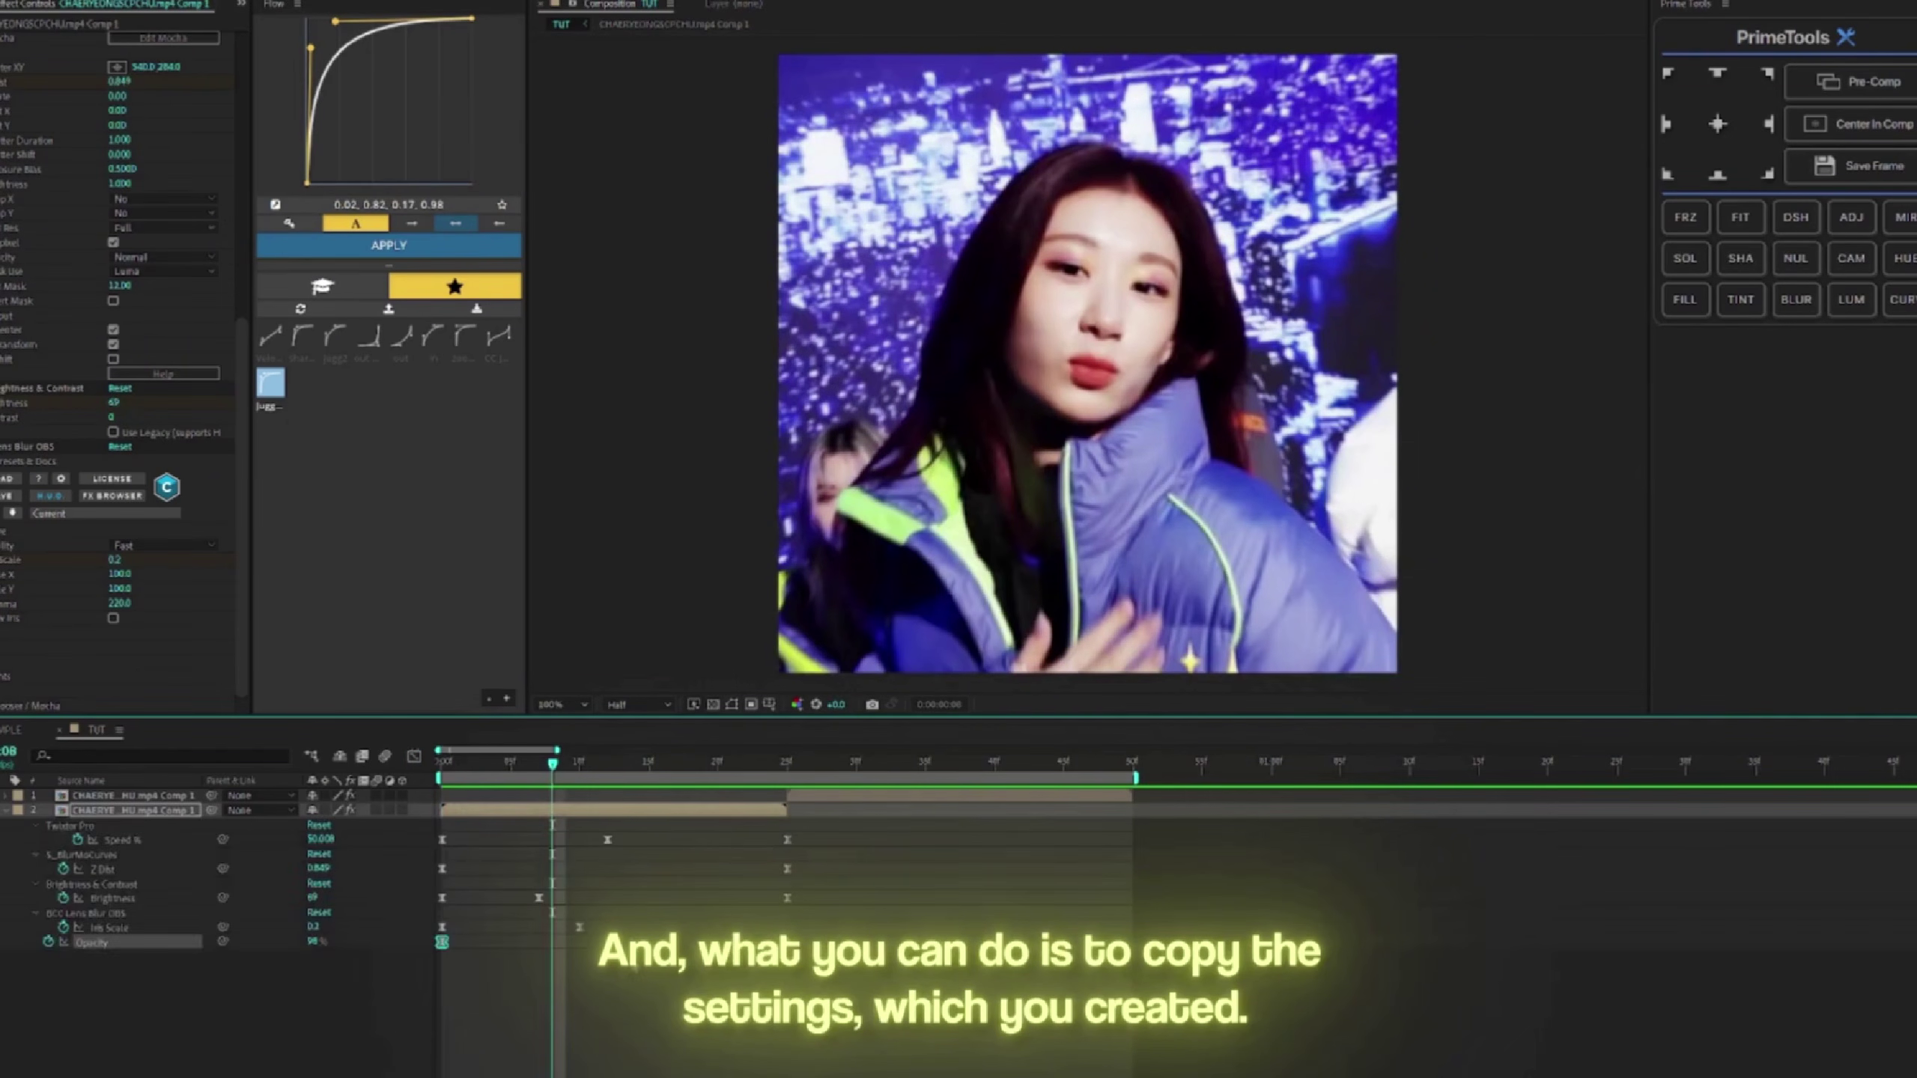
# Step: Copy the first clip's effect and opacity keyframes onto the second clip, beginning at the second clip's first frame
pyautogui.moveTo(433, 906); pyautogui.dragTo(794, 954)
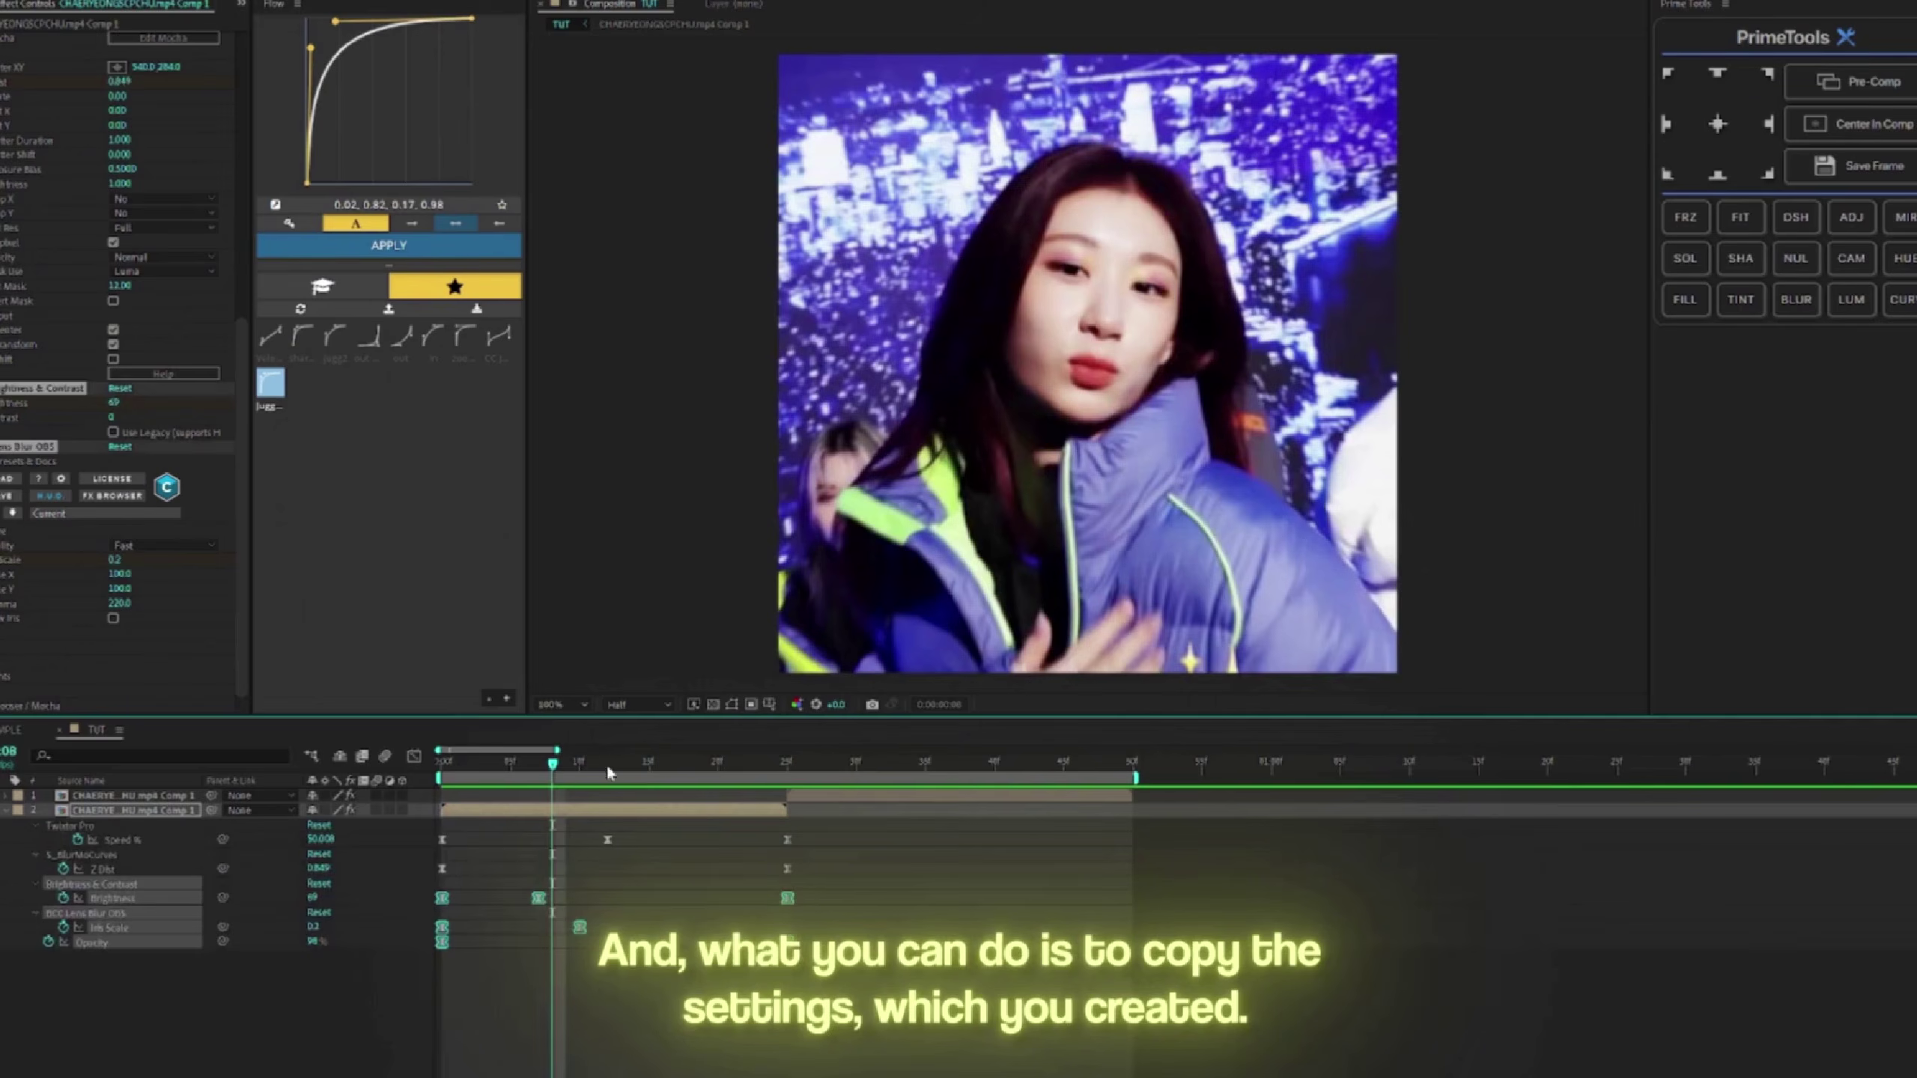
pyautogui.moveTo(605, 764); pyautogui.dragTo(782, 786)
pyautogui.click(794, 791)
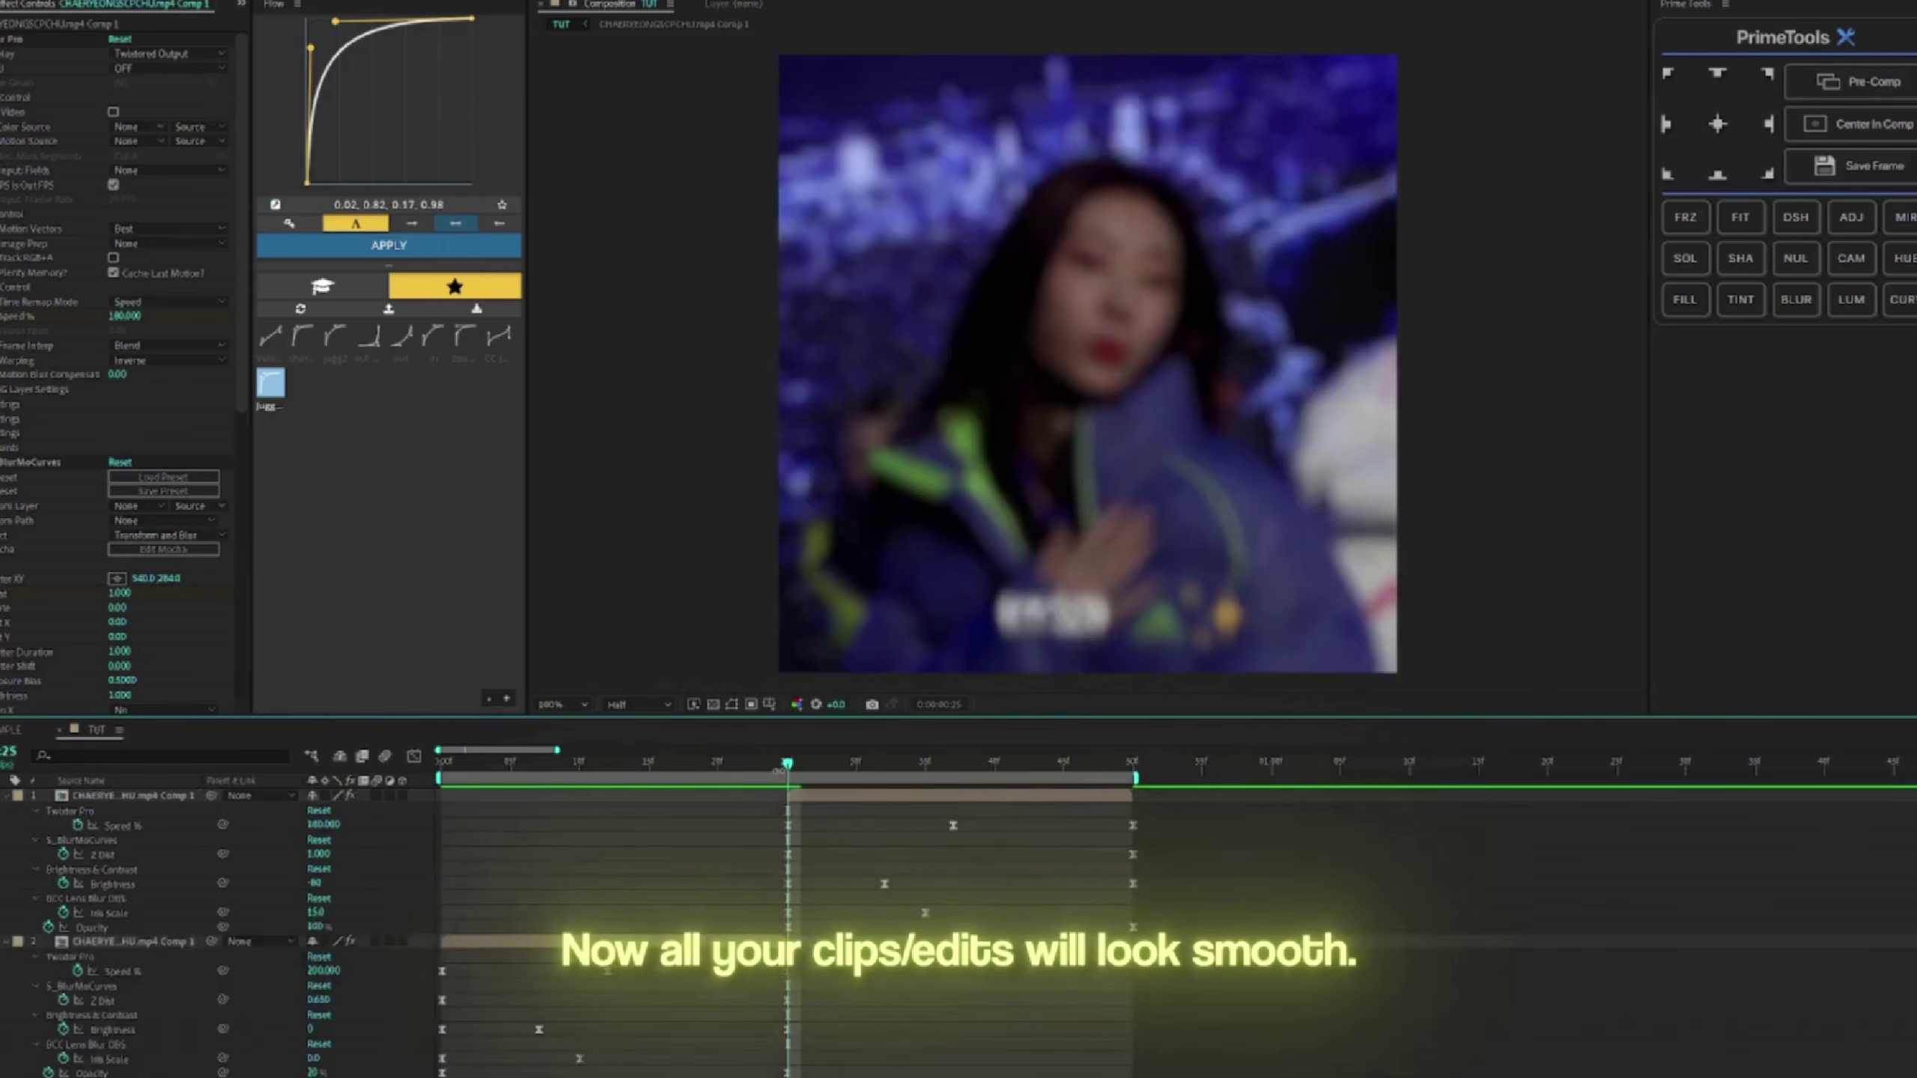
pyautogui.press('Home')
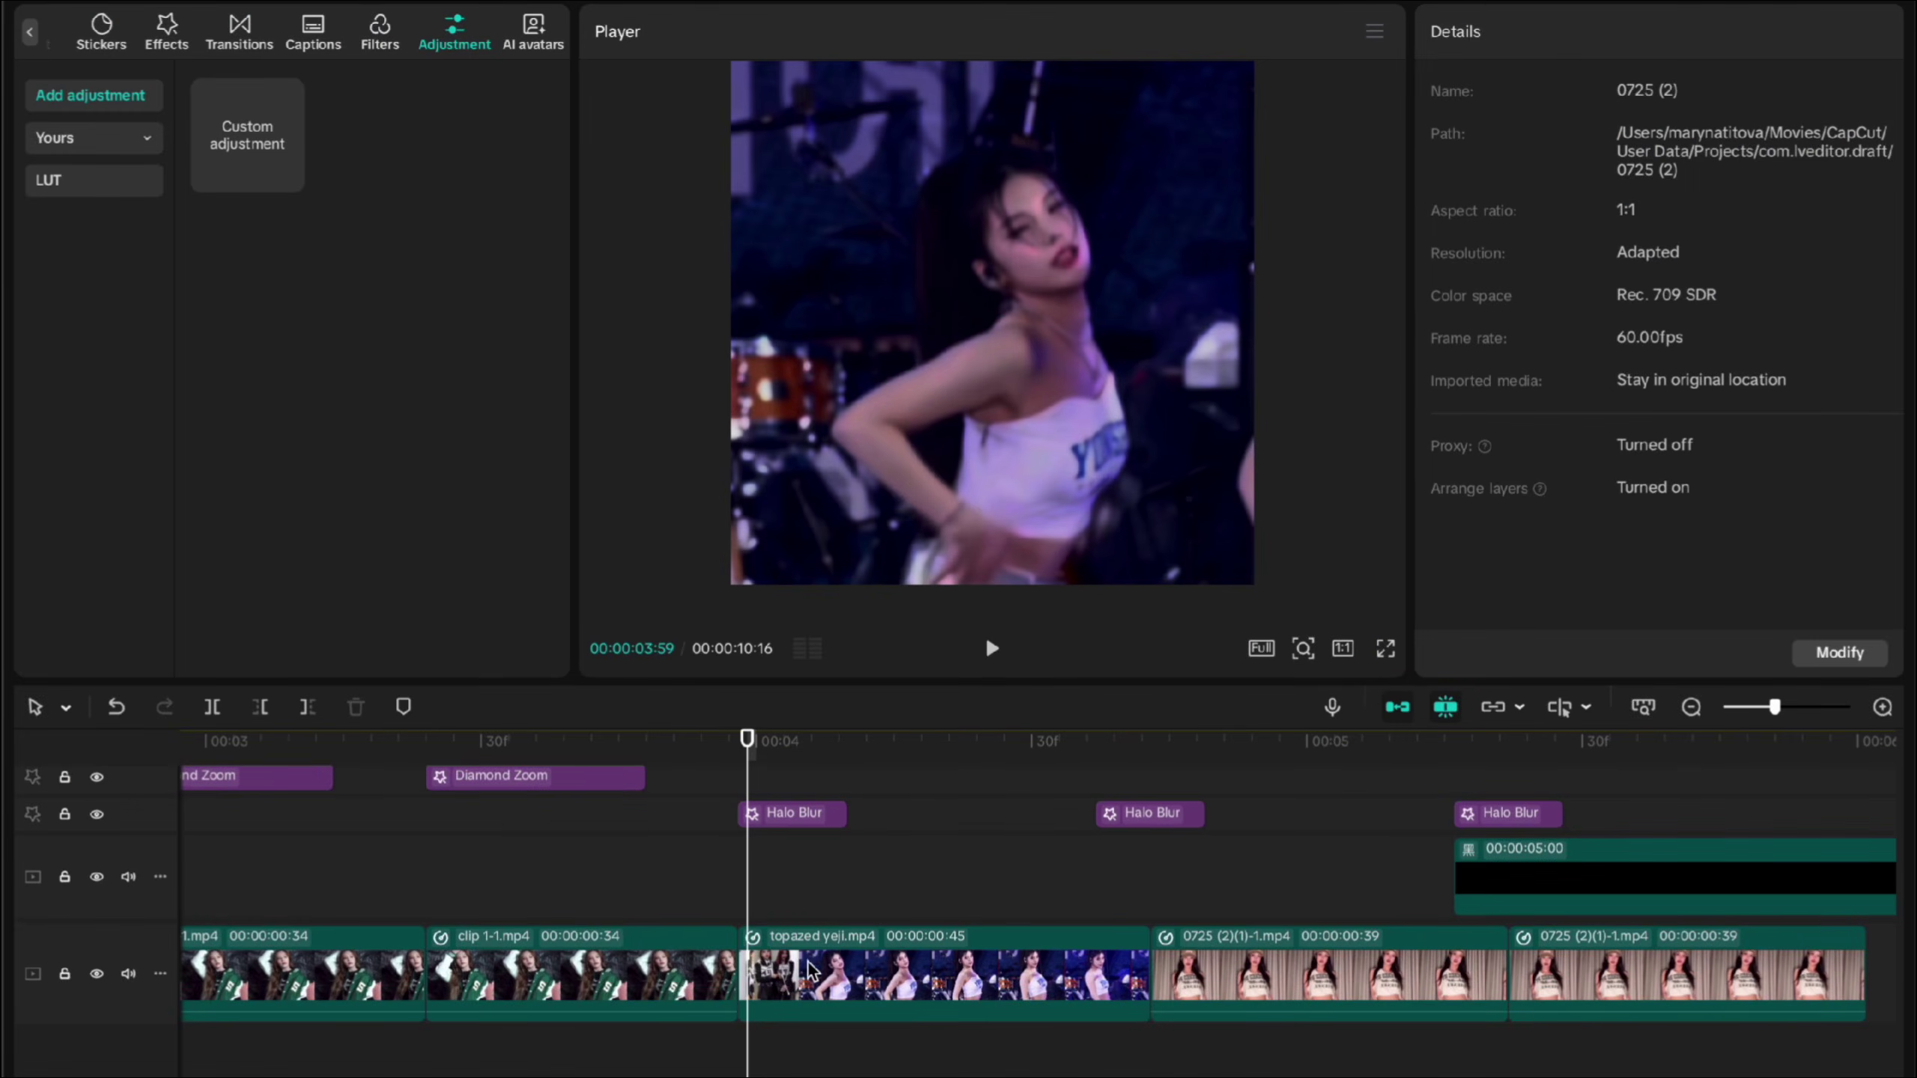
# Step: In CapCut, keyframe the topazed yeji.mp4 clip's opacity from 100% at its start to 50% at 00:00:04:42
pyautogui.click(810, 971)
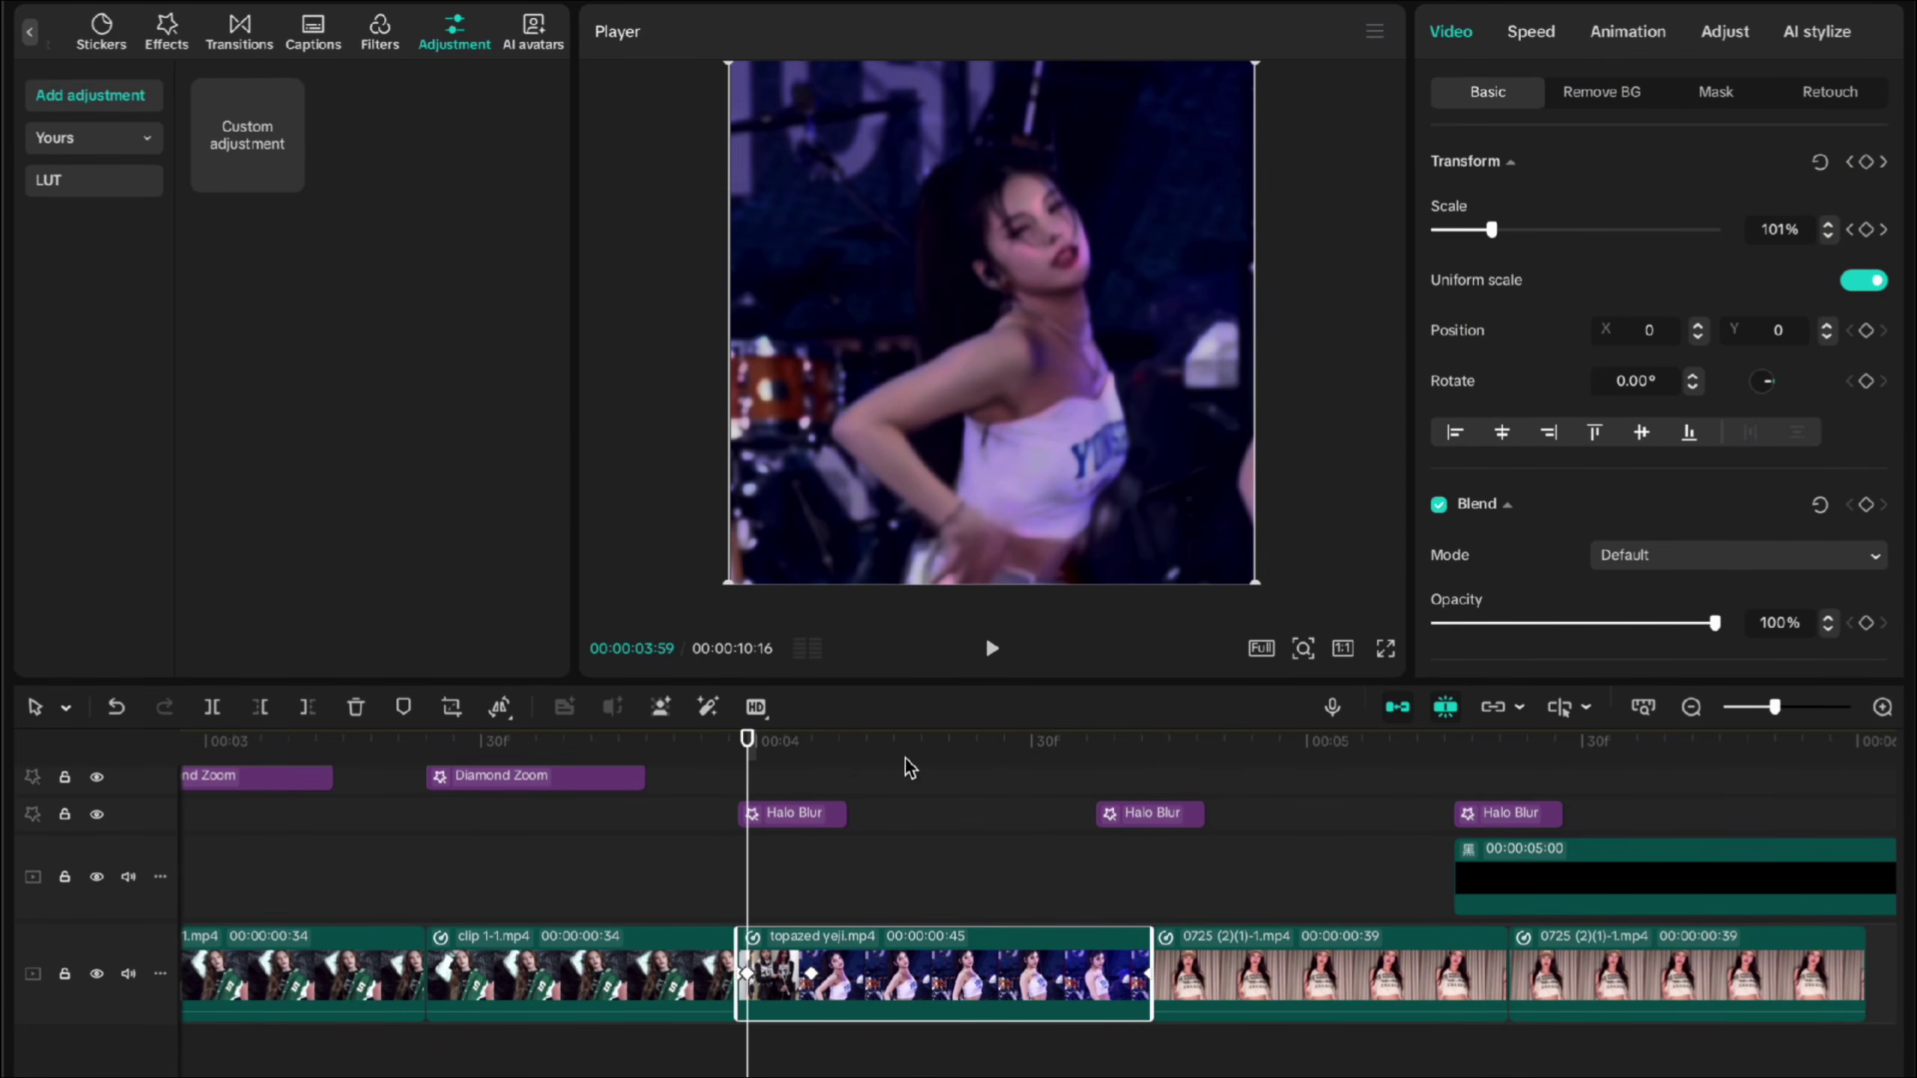
pyautogui.click(1137, 755)
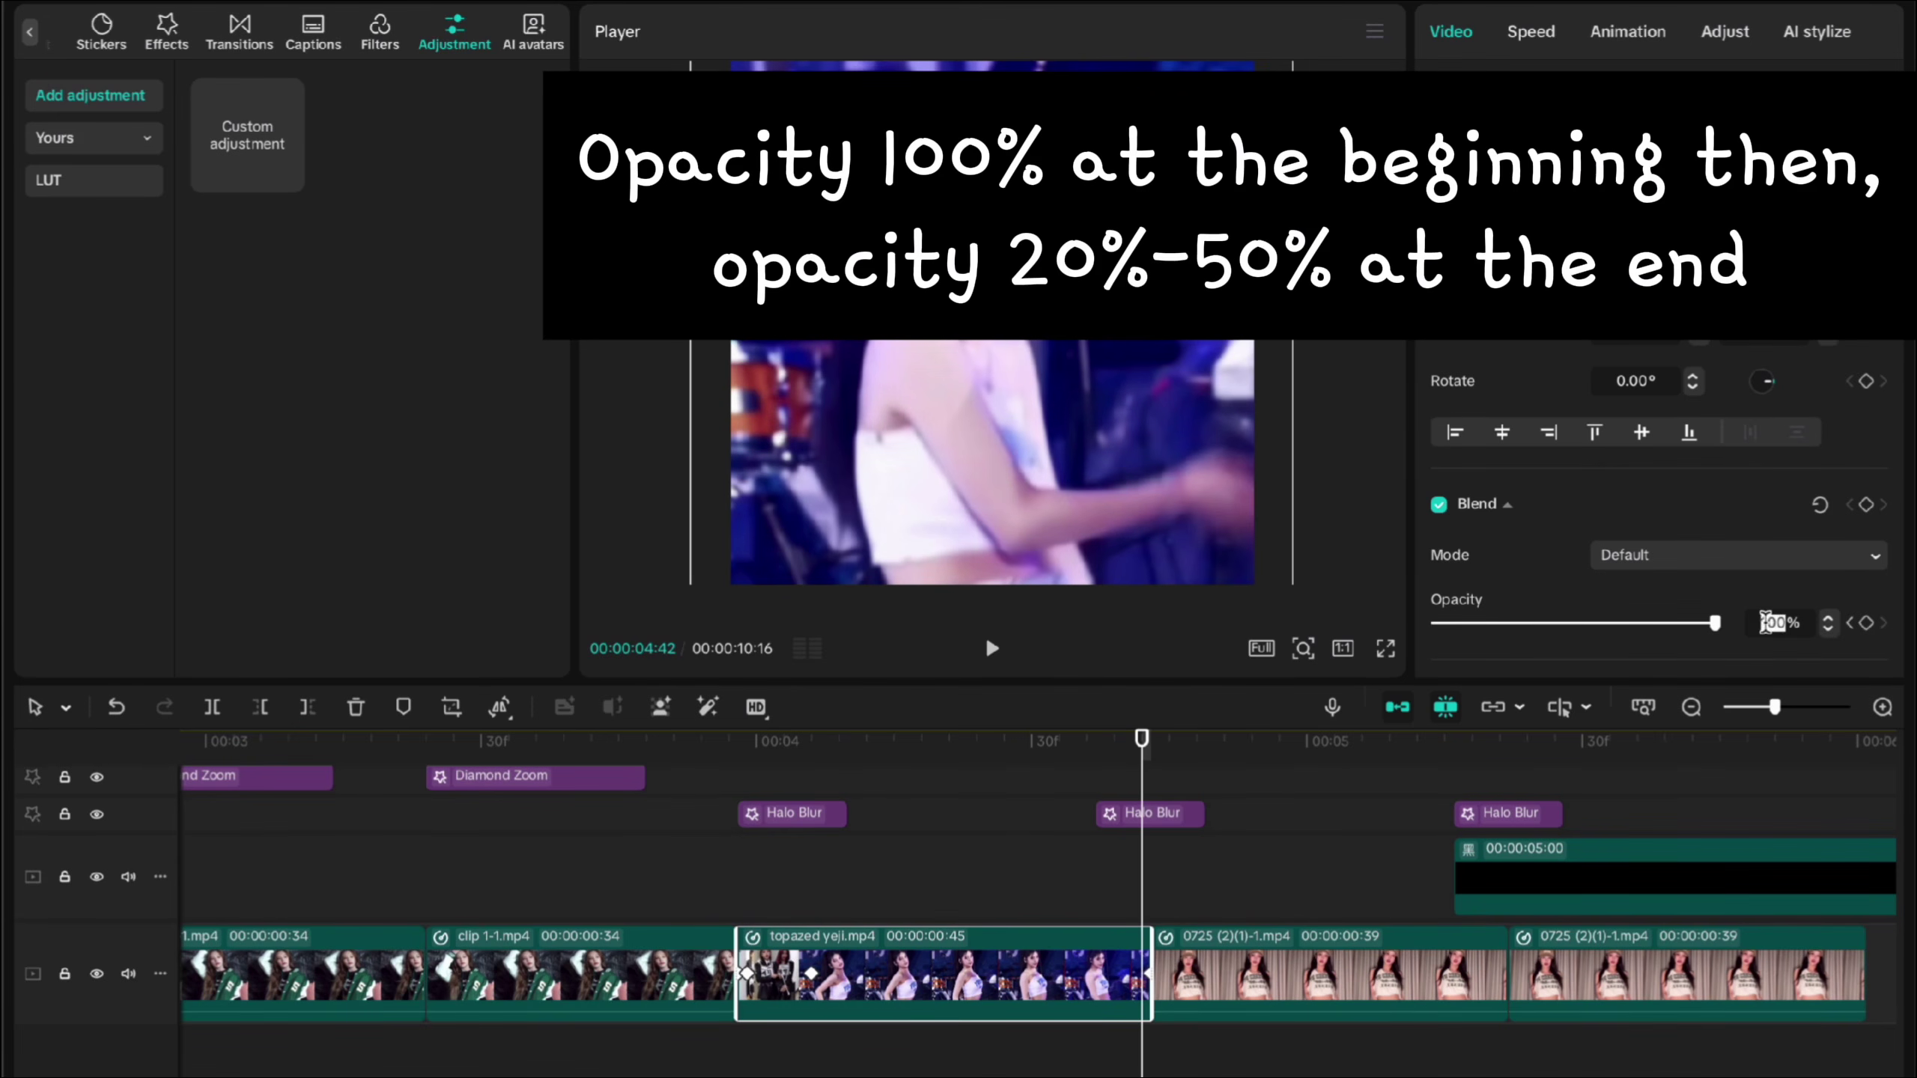
pyautogui.moveTo(1714, 623); pyautogui.dragTo(1567, 643)
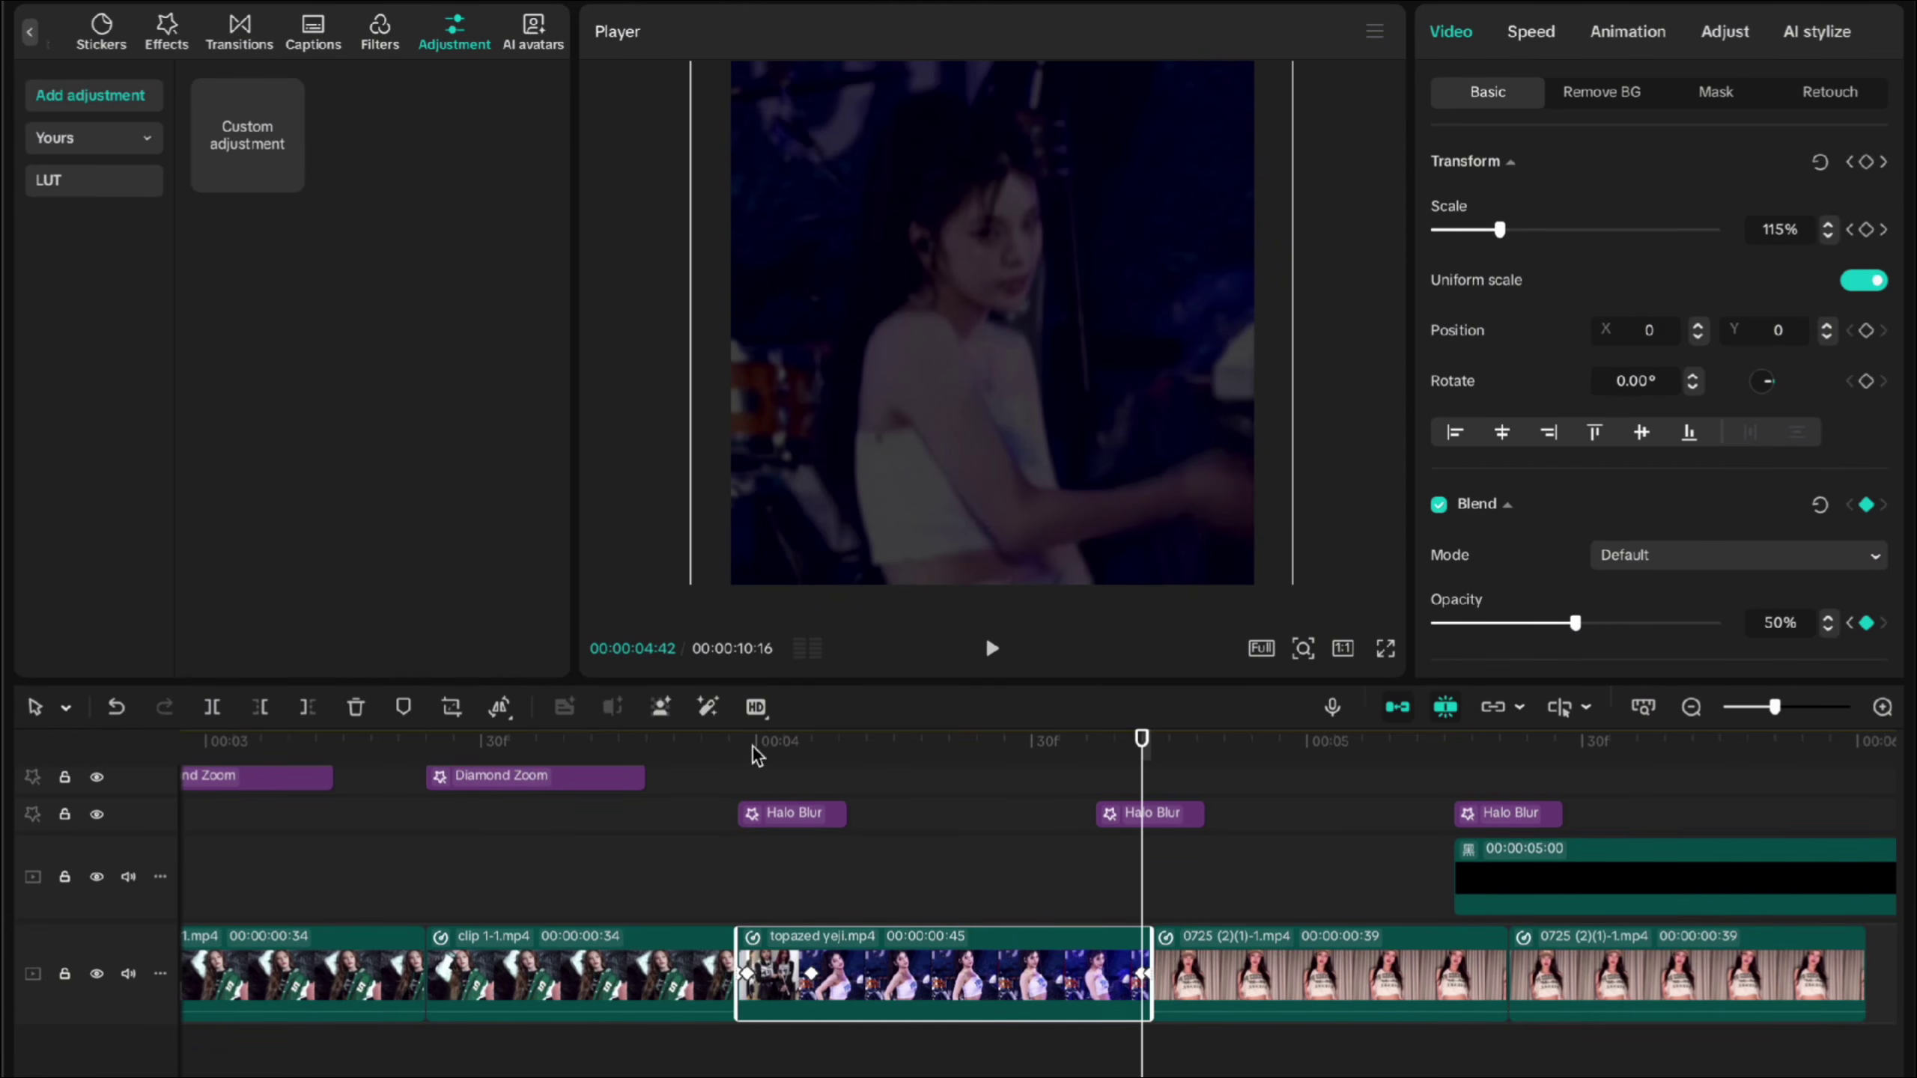
pyautogui.moveTo(757, 755); pyautogui.dragTo(1063, 774)
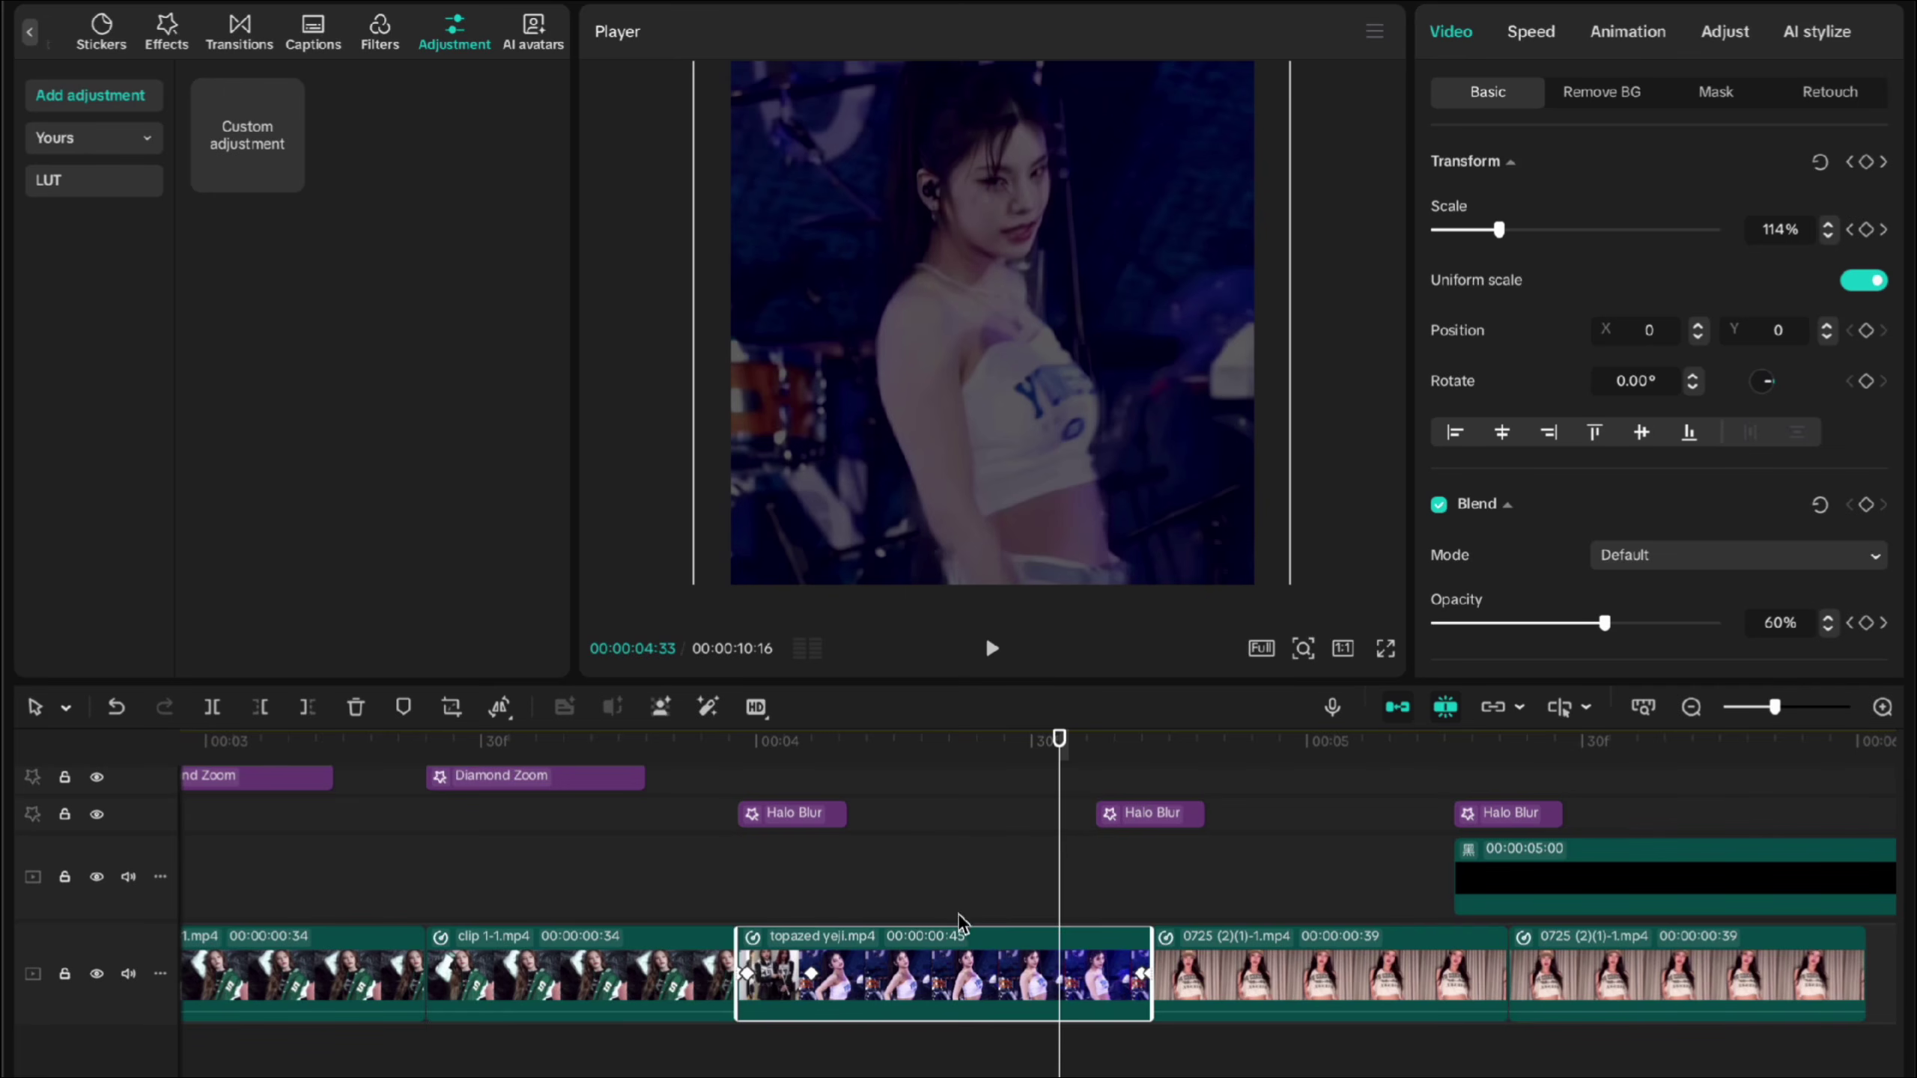
# Step: Show the variable speed animation graph of the topazed yeji.mp4 clip and expand its Blend opacity curve
pyautogui.rightClick(921, 984)
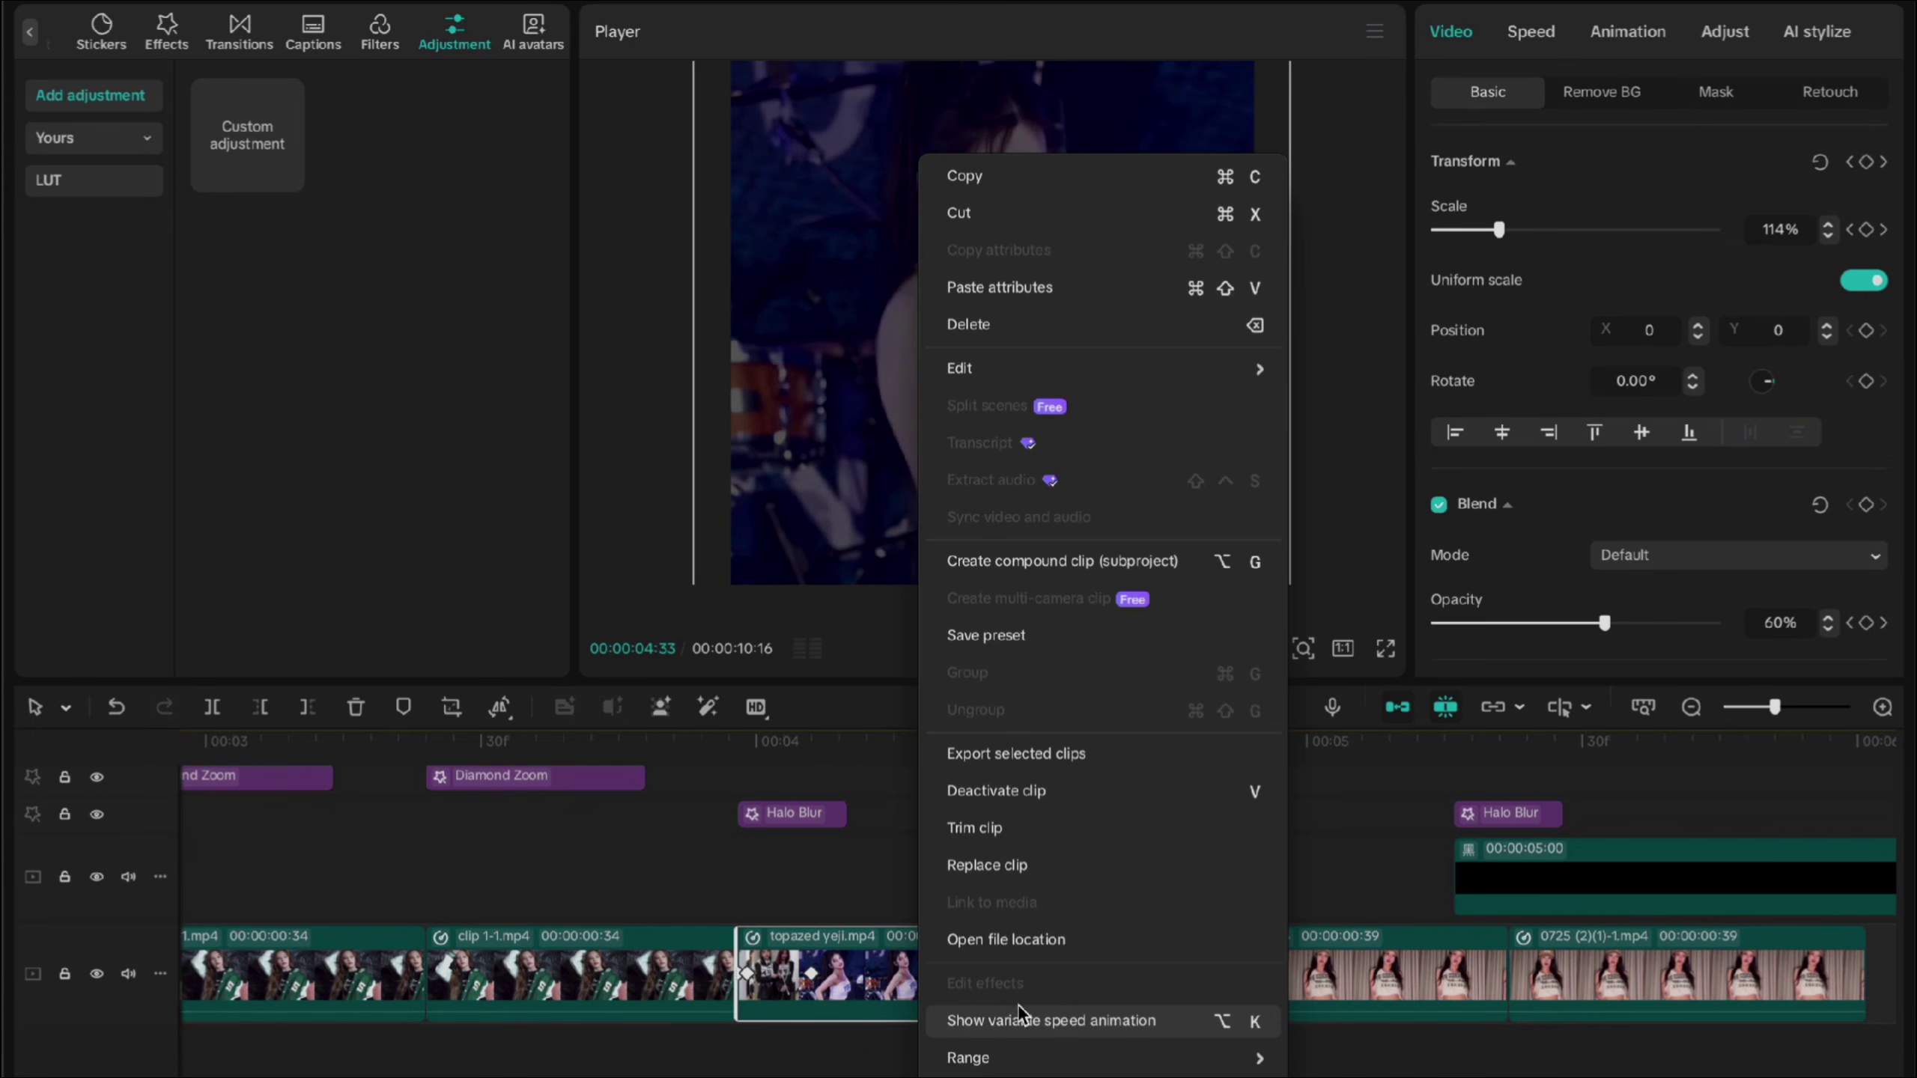
pyautogui.click(989, 1019)
pyautogui.keyDown('ctrl'); pyautogui.scroll(2, 985, 895); pyautogui.keyUp('ctrl')
pyautogui.scroll(2, 984, 895)
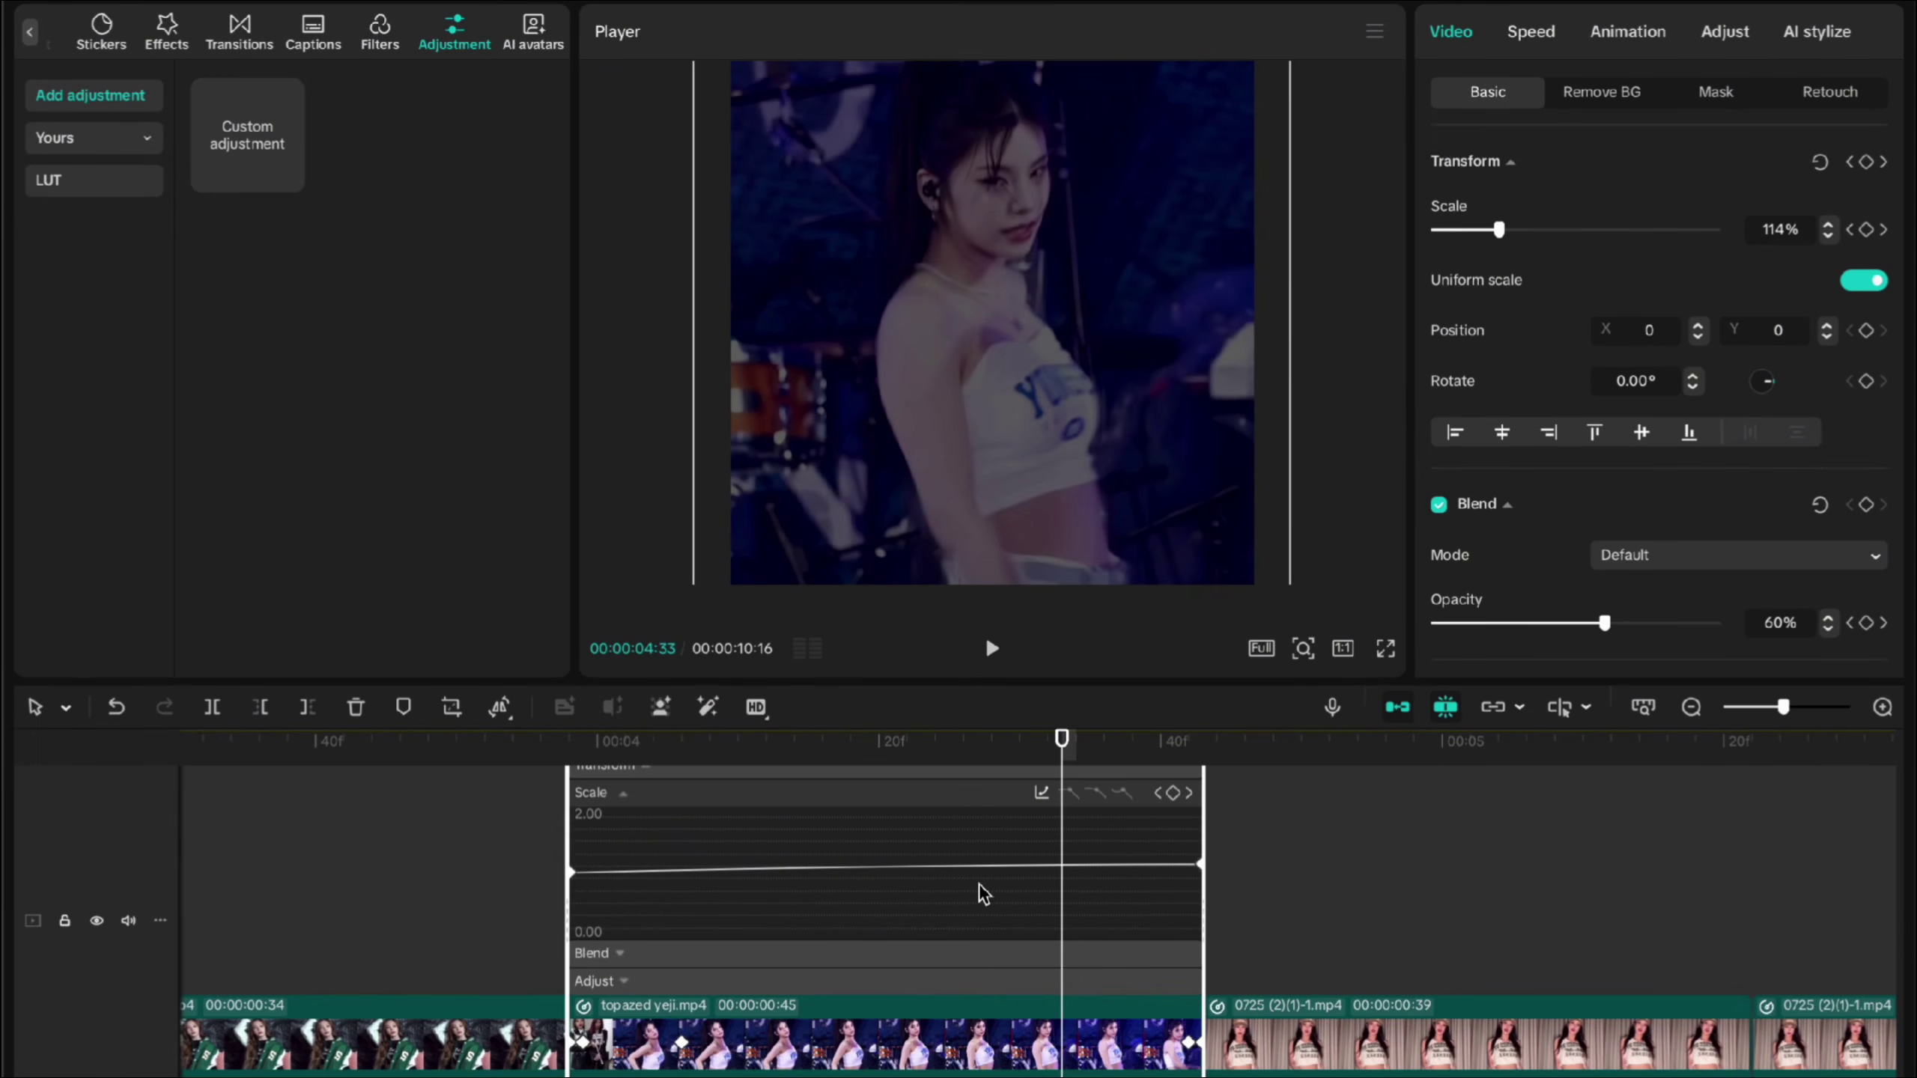
pyautogui.click(590, 958)
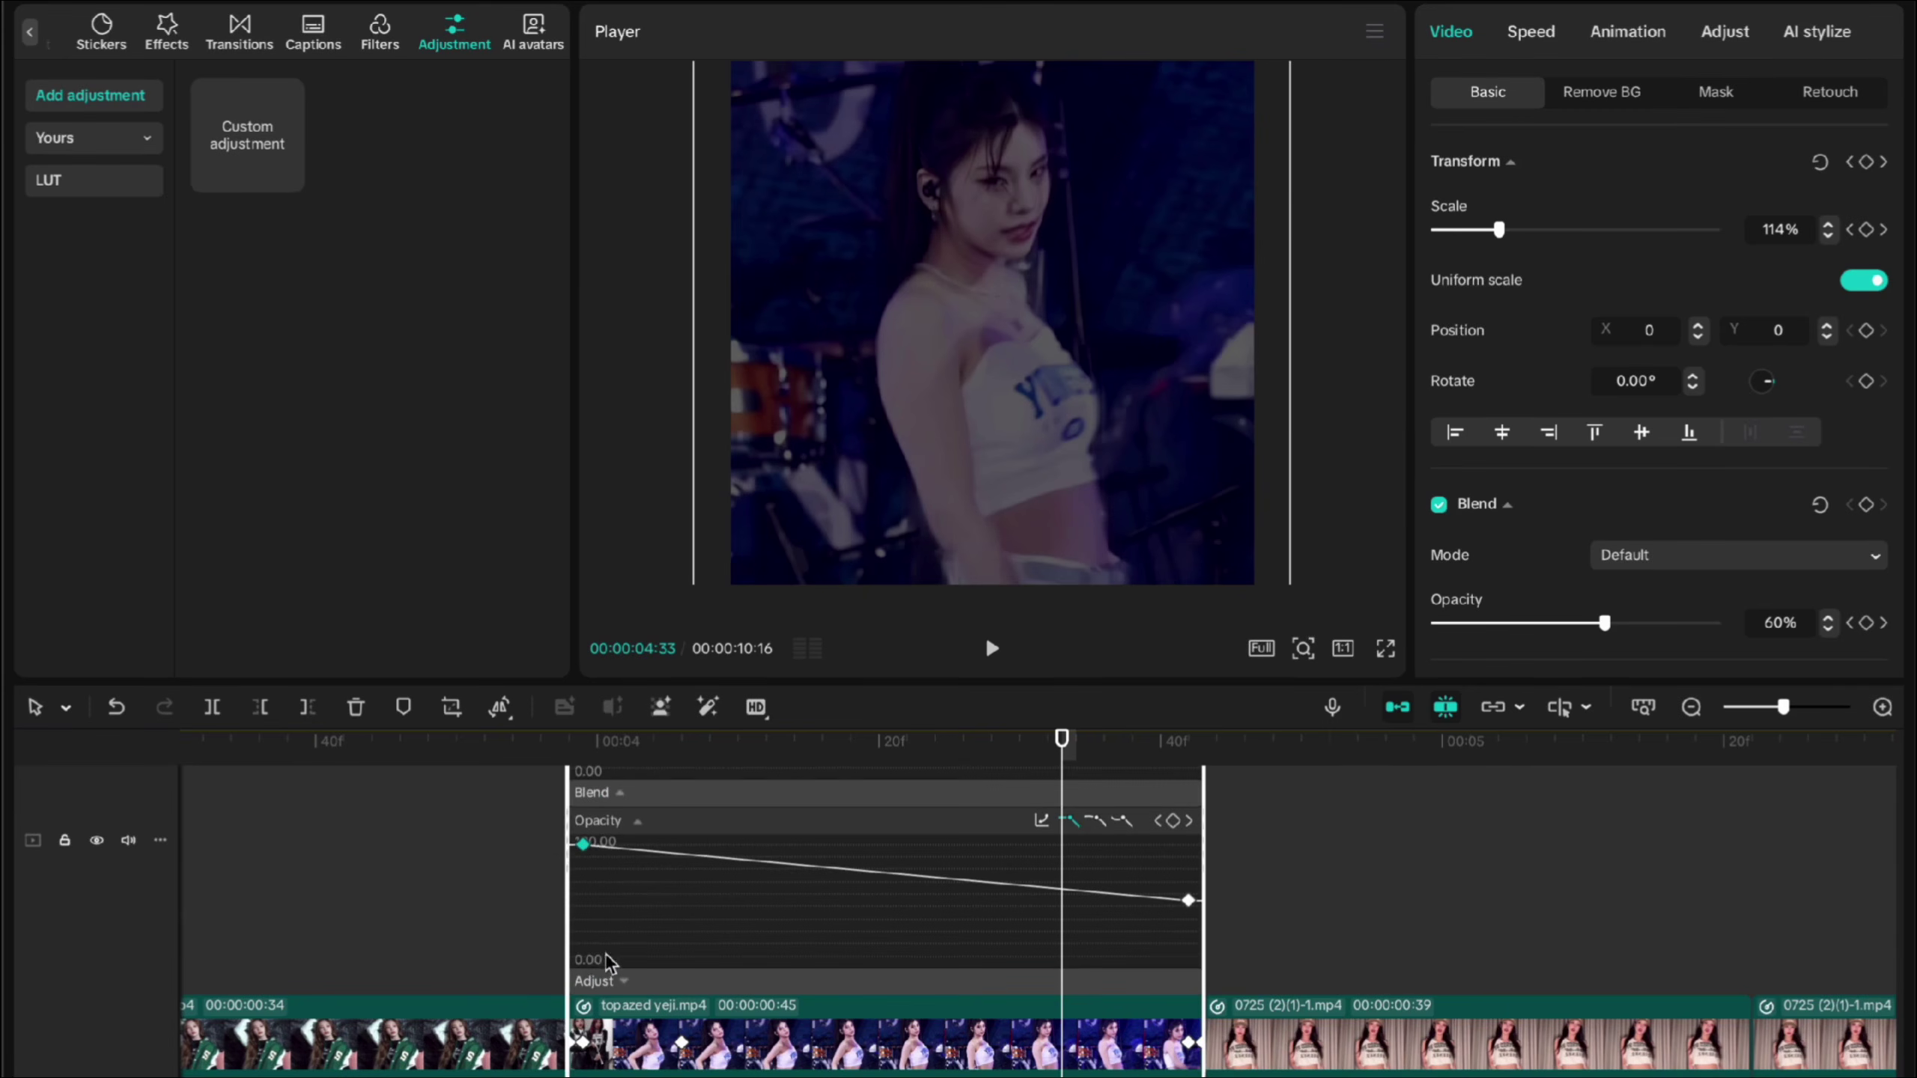
# Step: Try the Quad In preset on the opacity curve between the two keyframes and settle on the Cubic In preset
pyautogui.click(786, 869)
pyautogui.click(1041, 821)
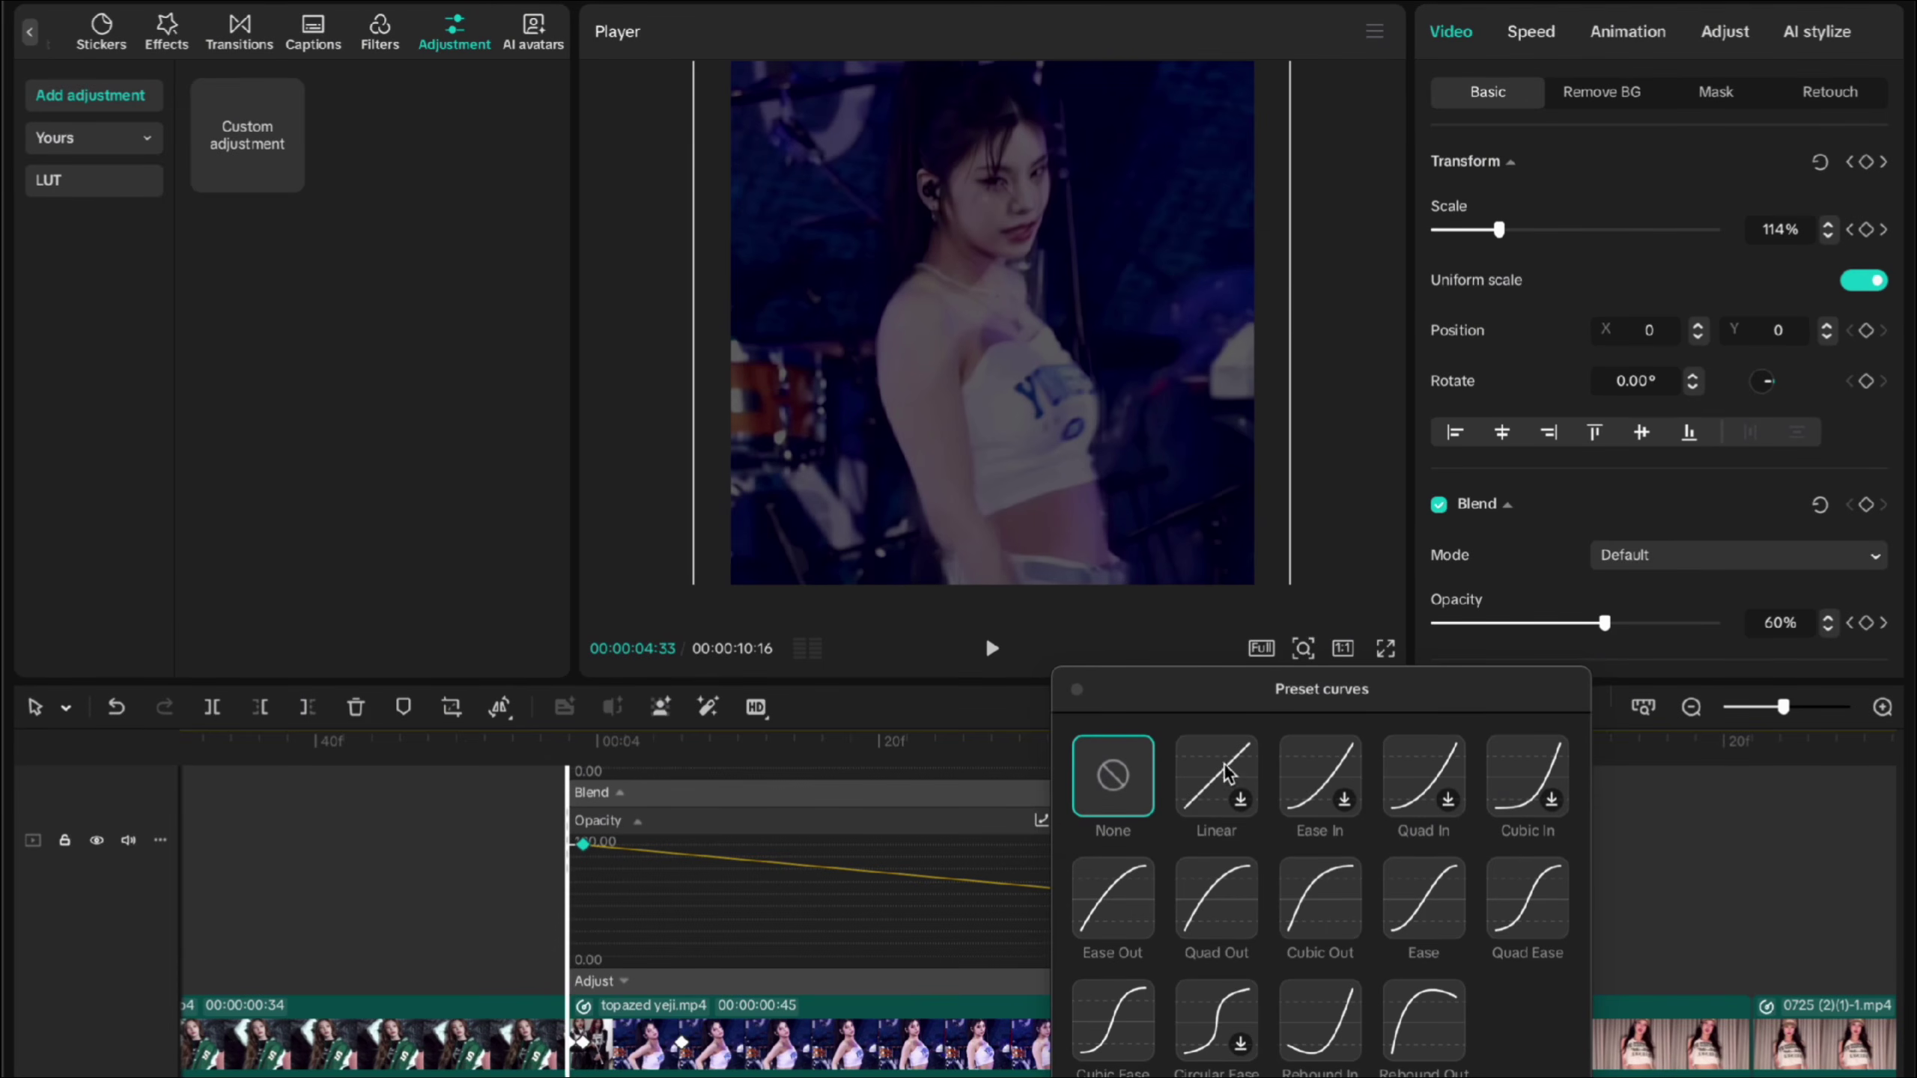
pyautogui.click(1513, 800)
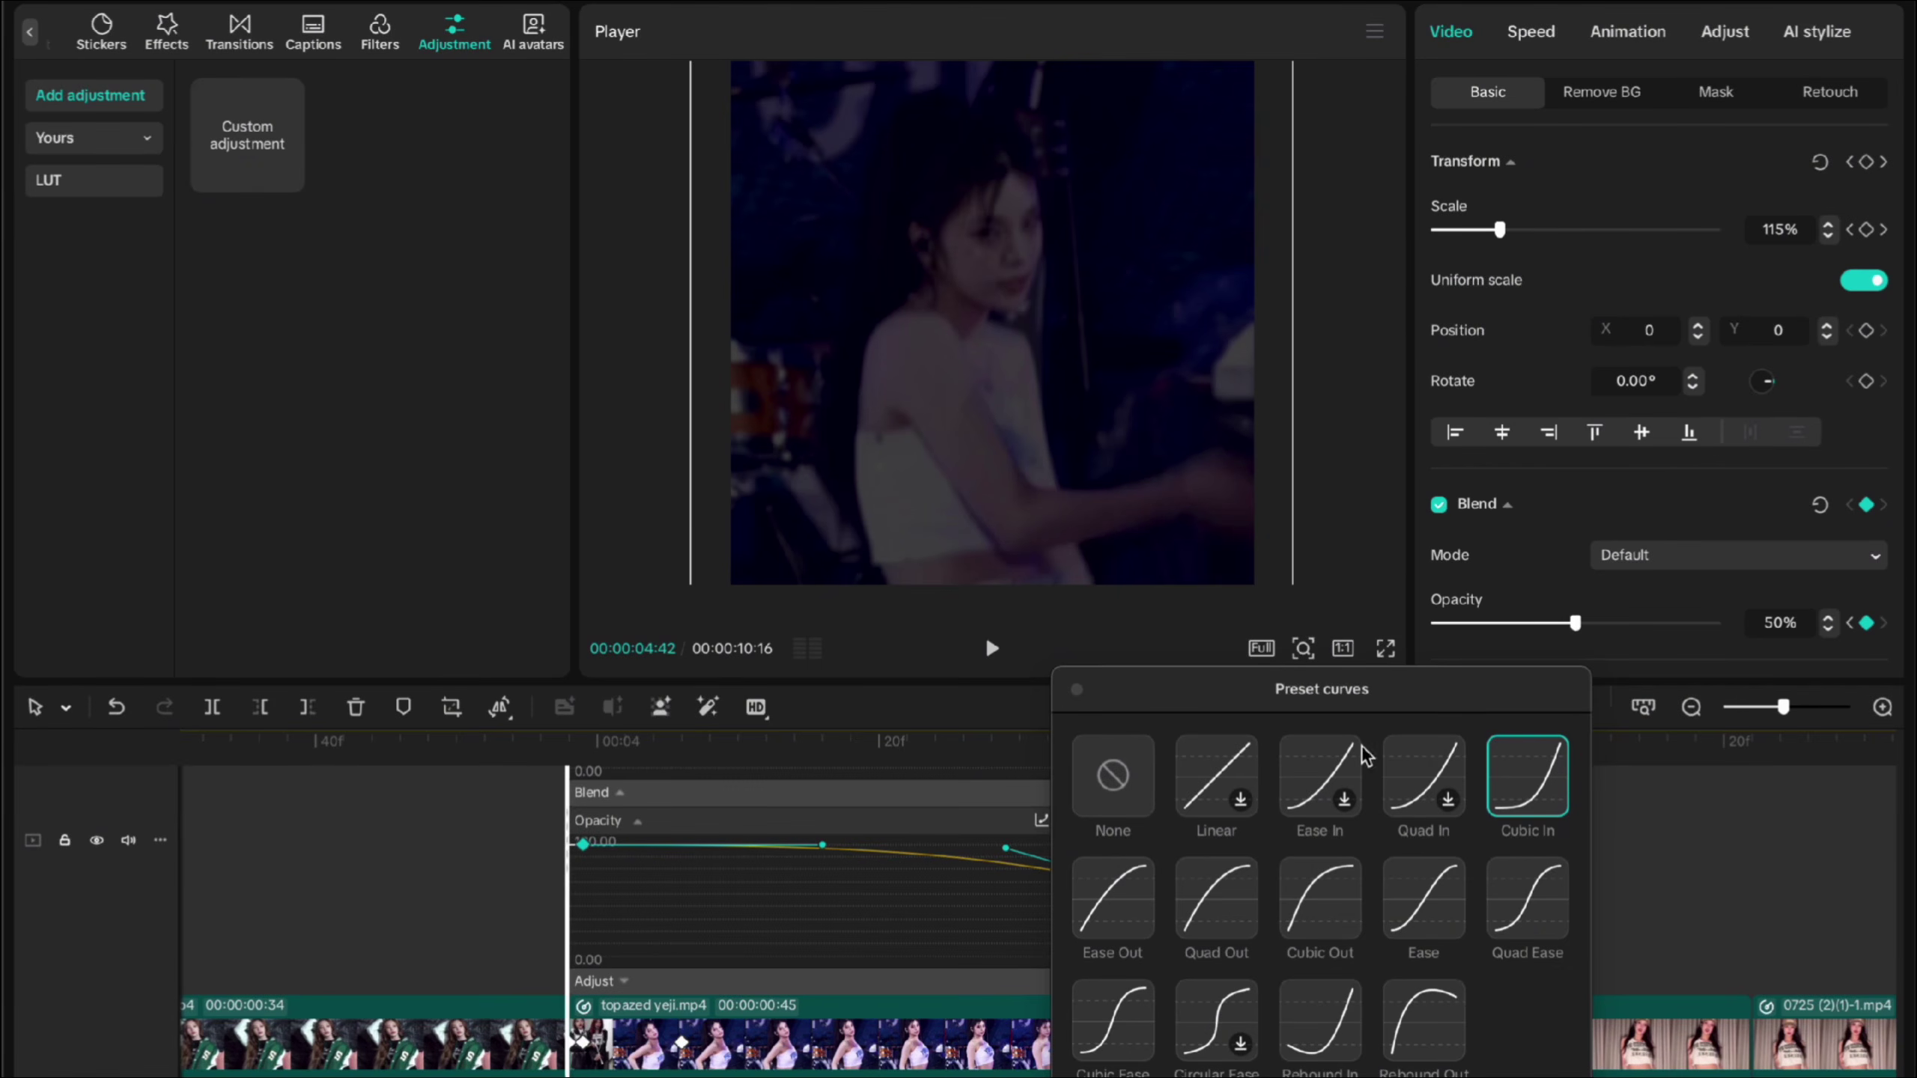
pyautogui.click(1410, 776)
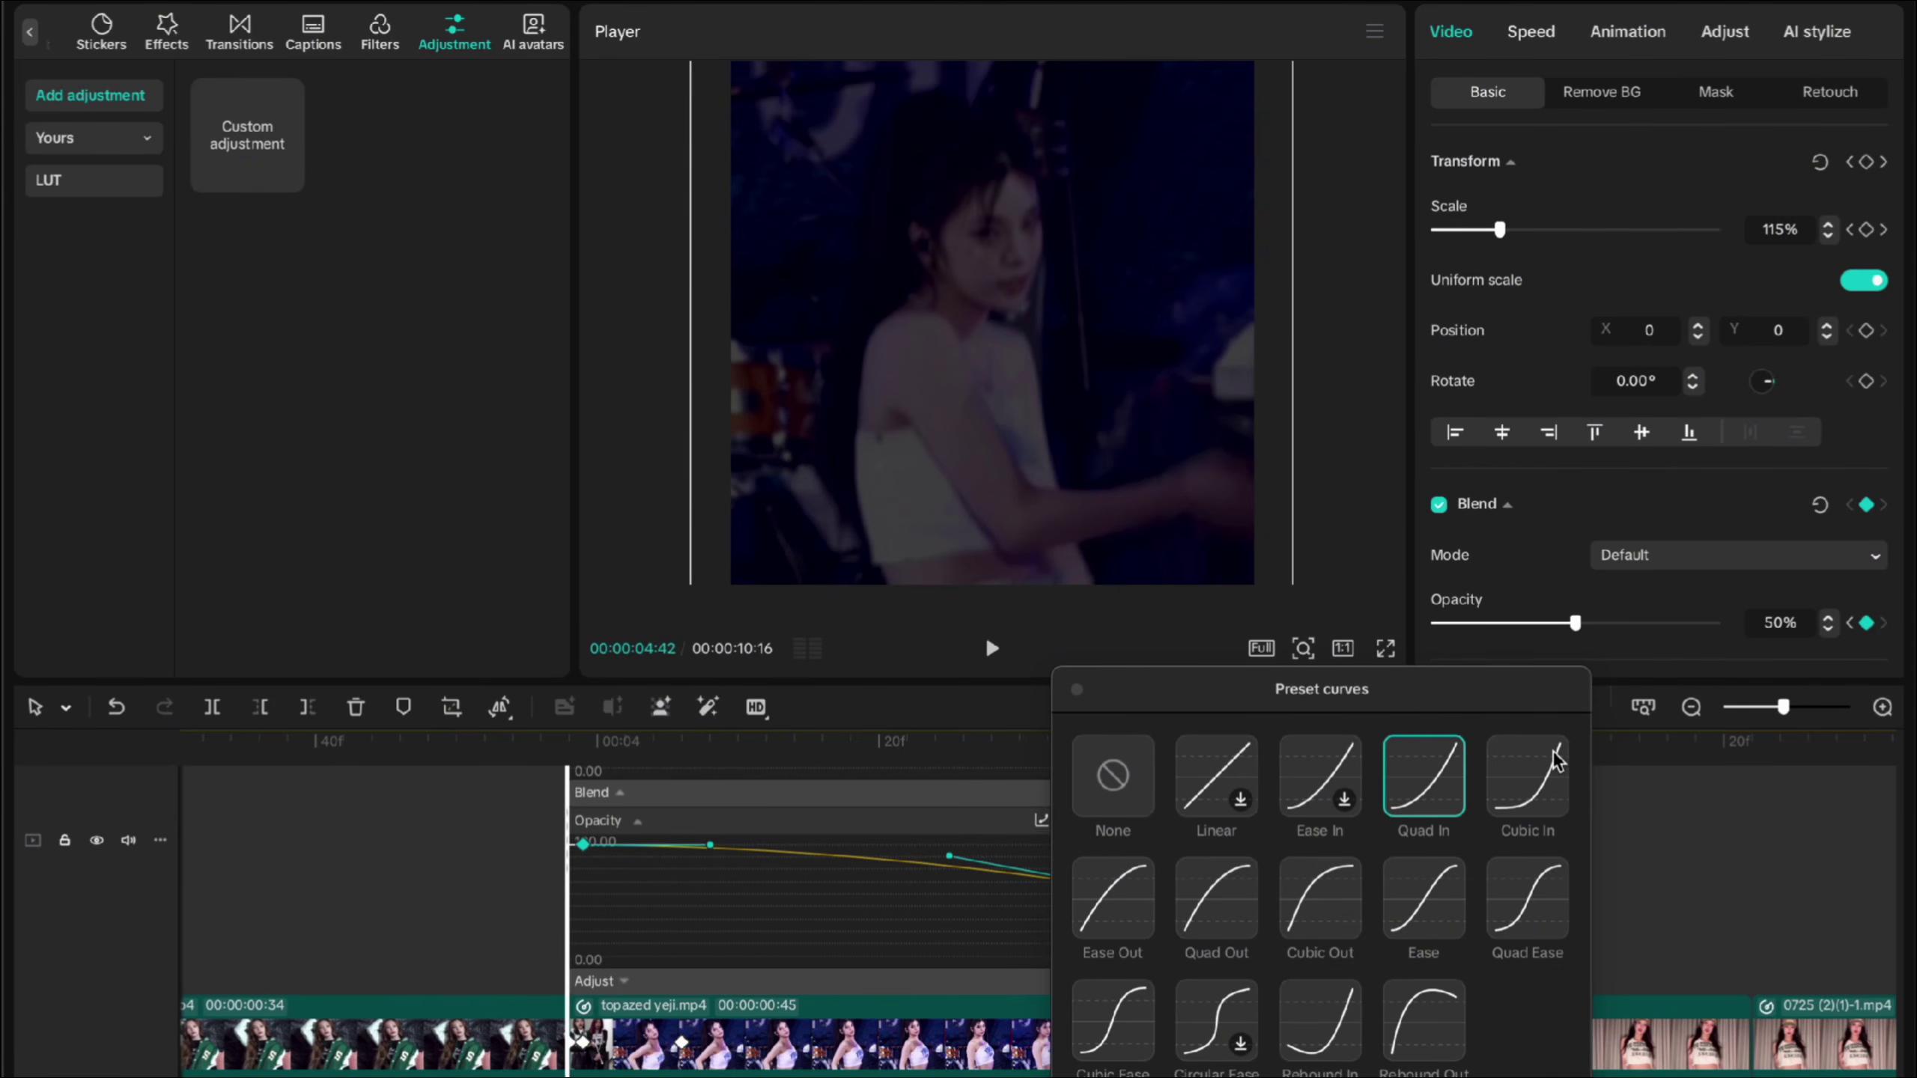
pyautogui.click(1554, 760)
pyautogui.click(1075, 691)
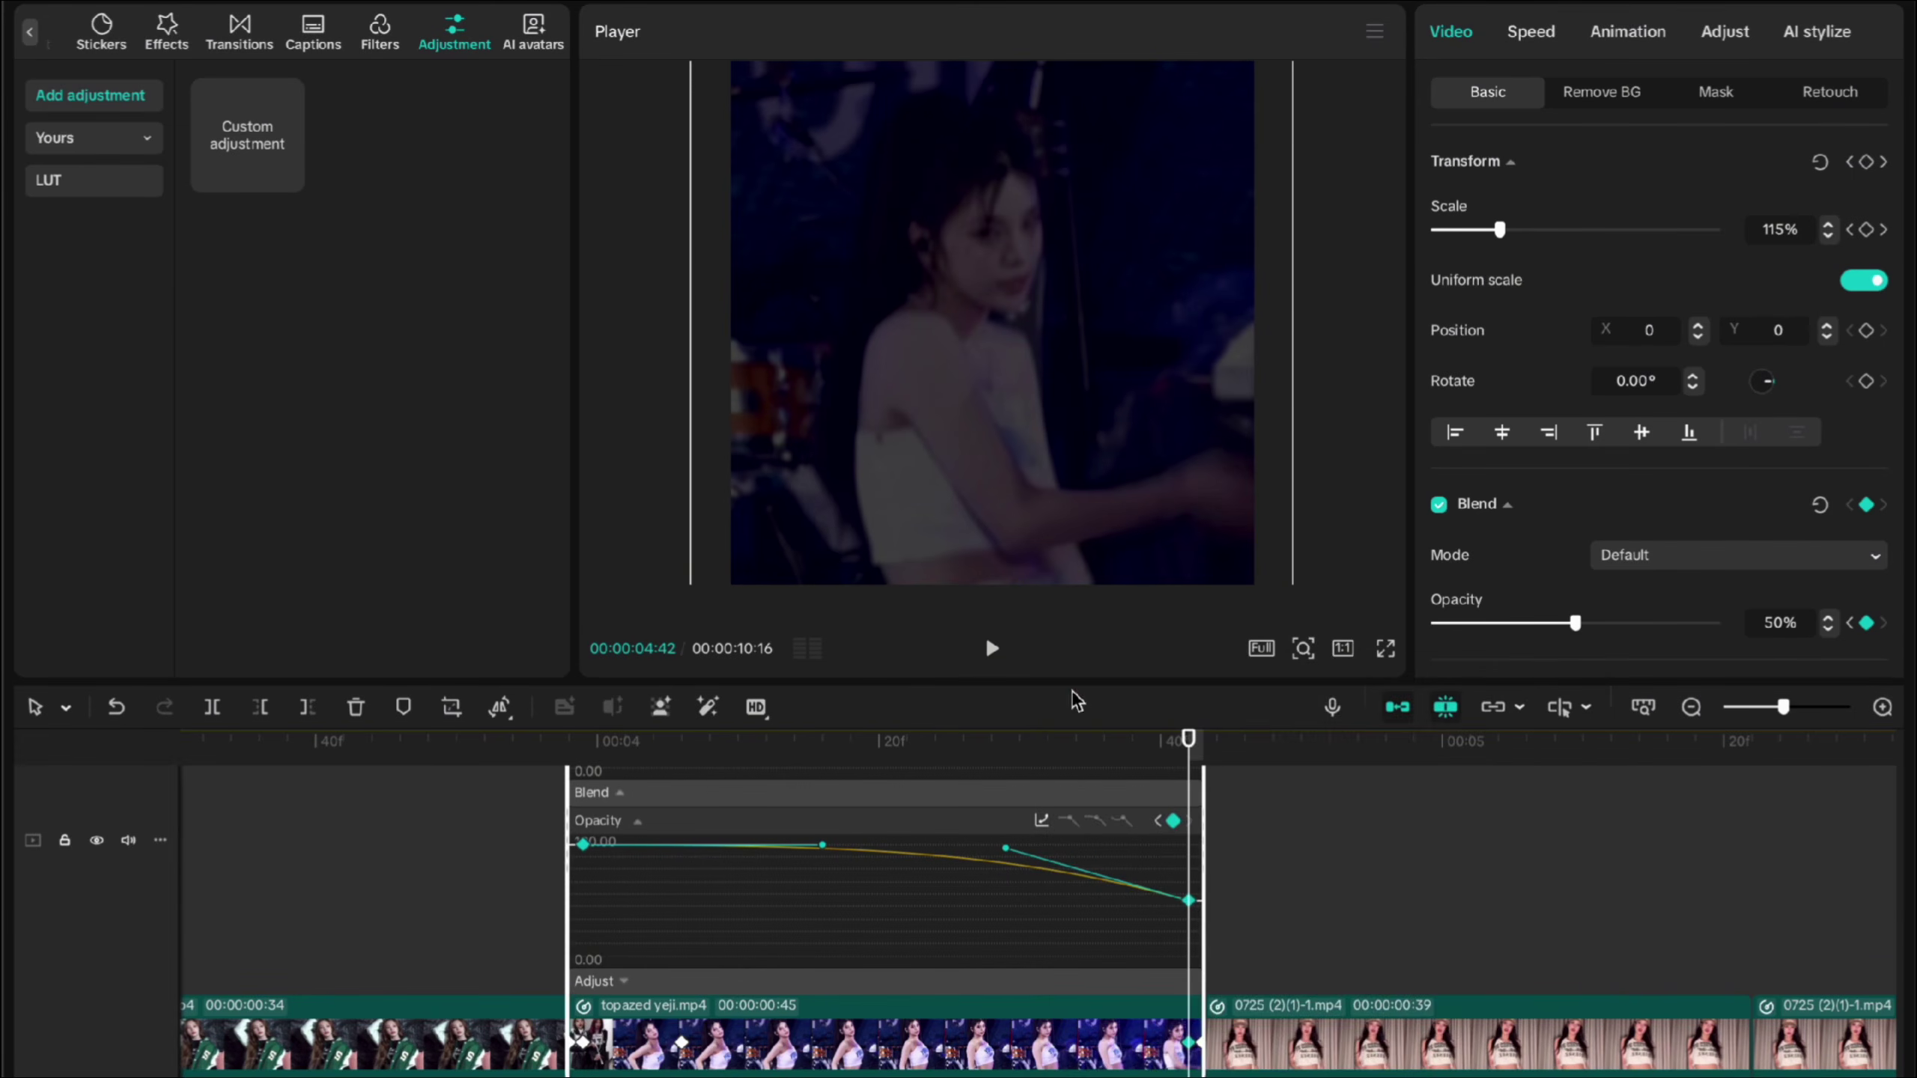
# Step: Set the topazed yeji.mp4 clip's end opacity keyframe to 59% and play the clip from its start to review the fade
pyautogui.click(1600, 623)
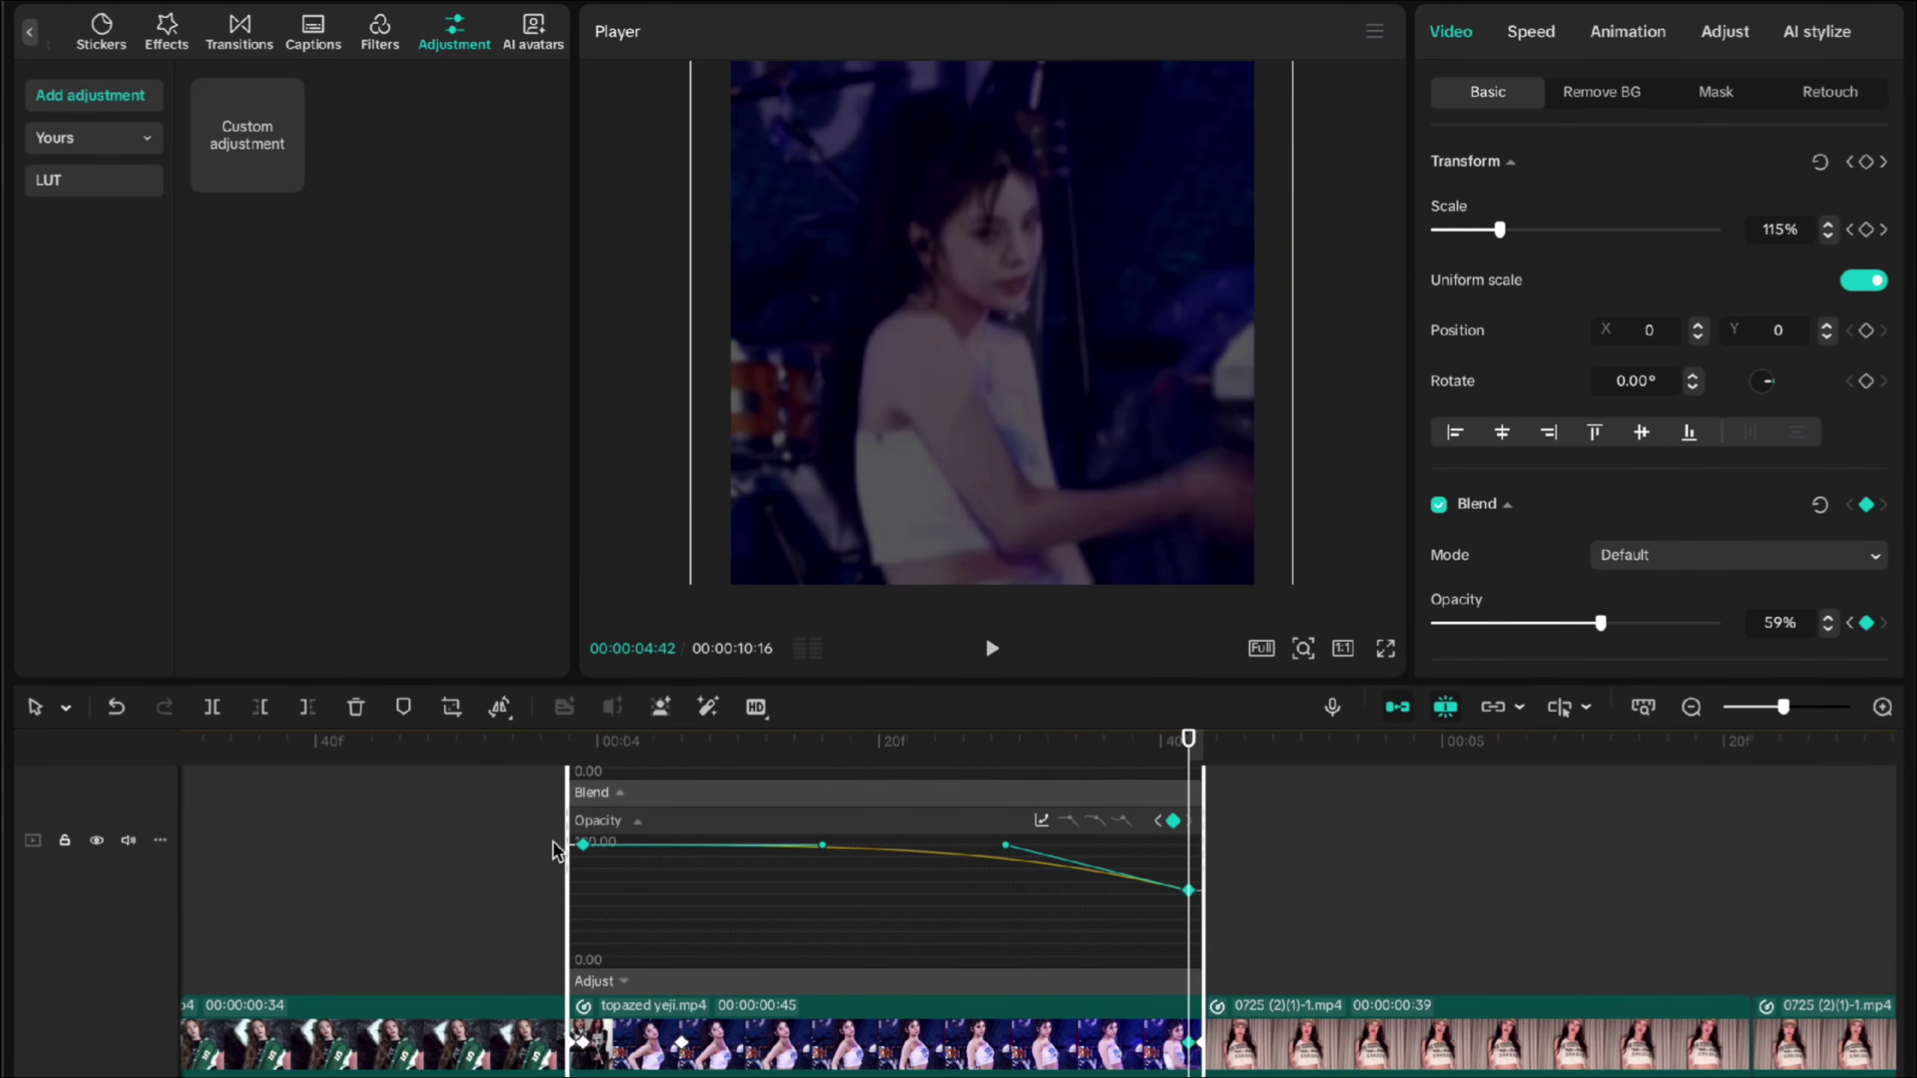
pyautogui.click(586, 762)
pyautogui.press('space')
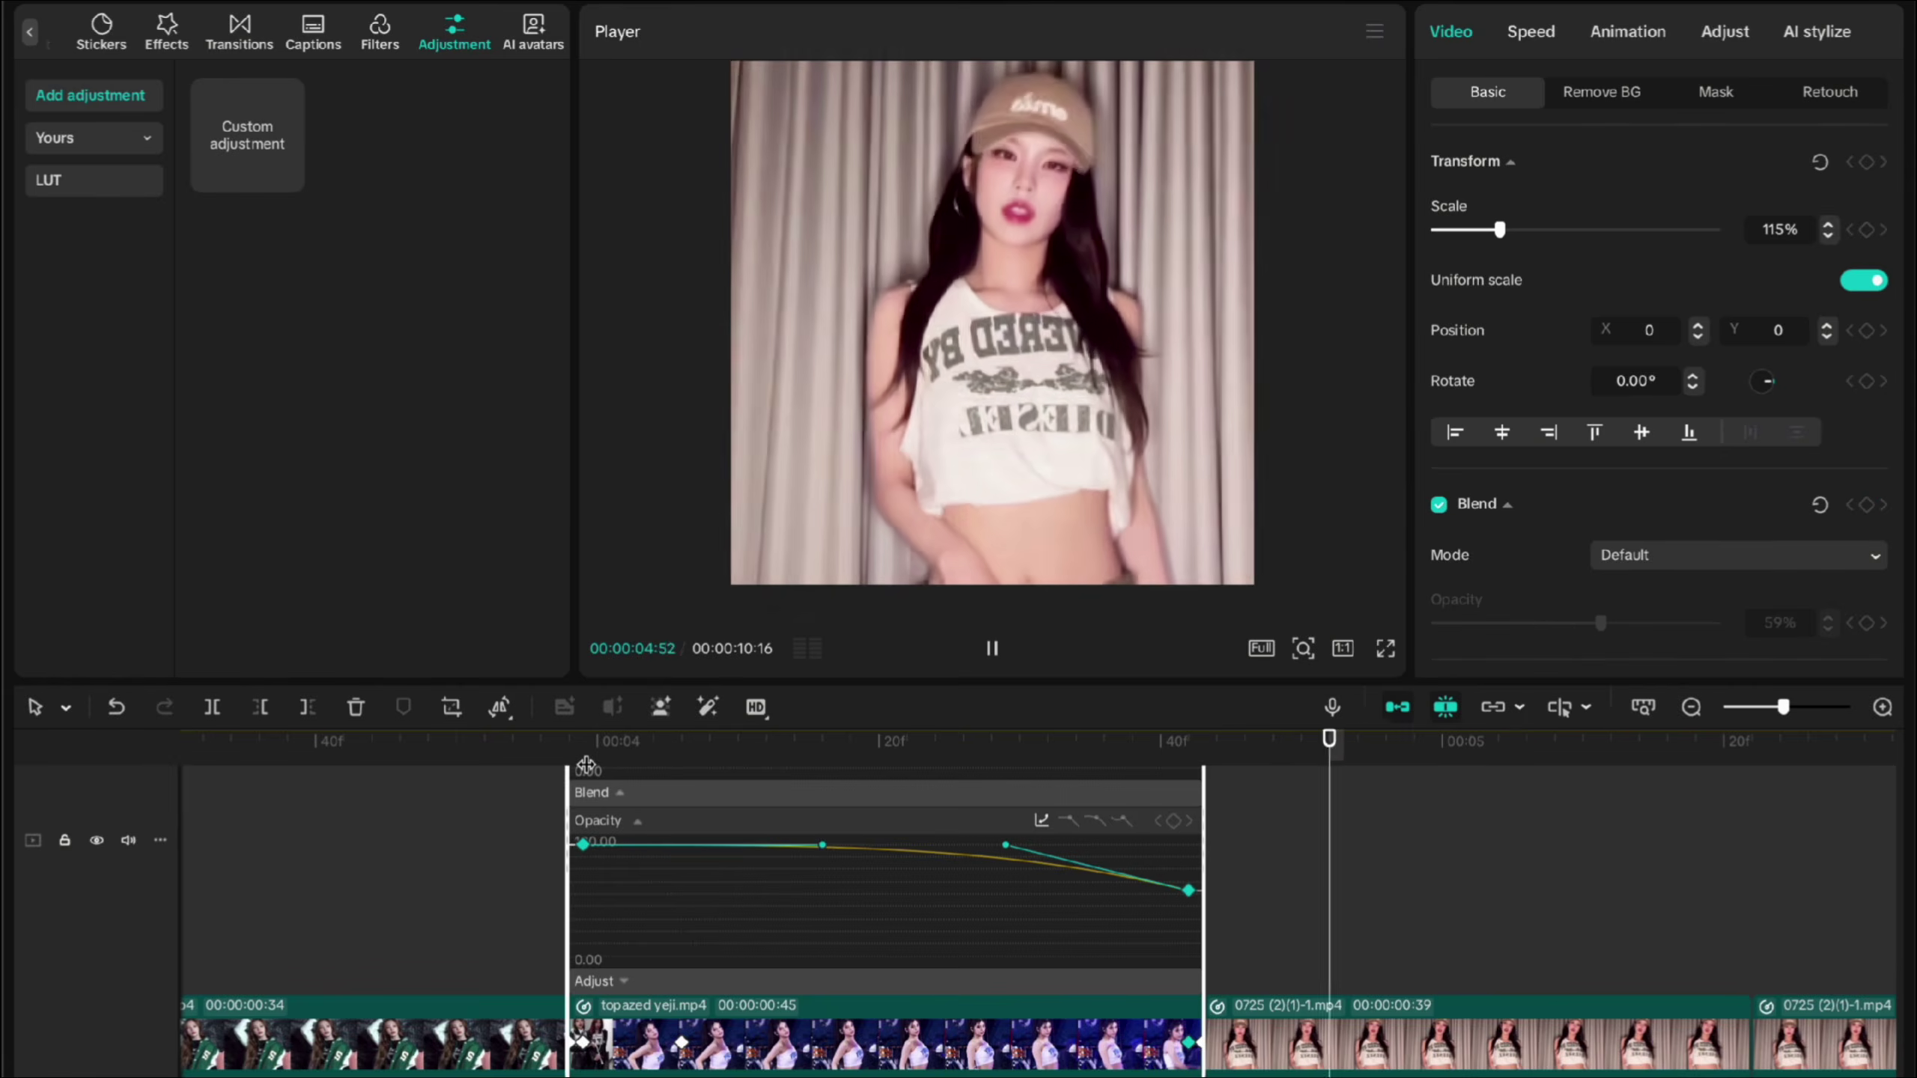
pyautogui.click(586, 765)
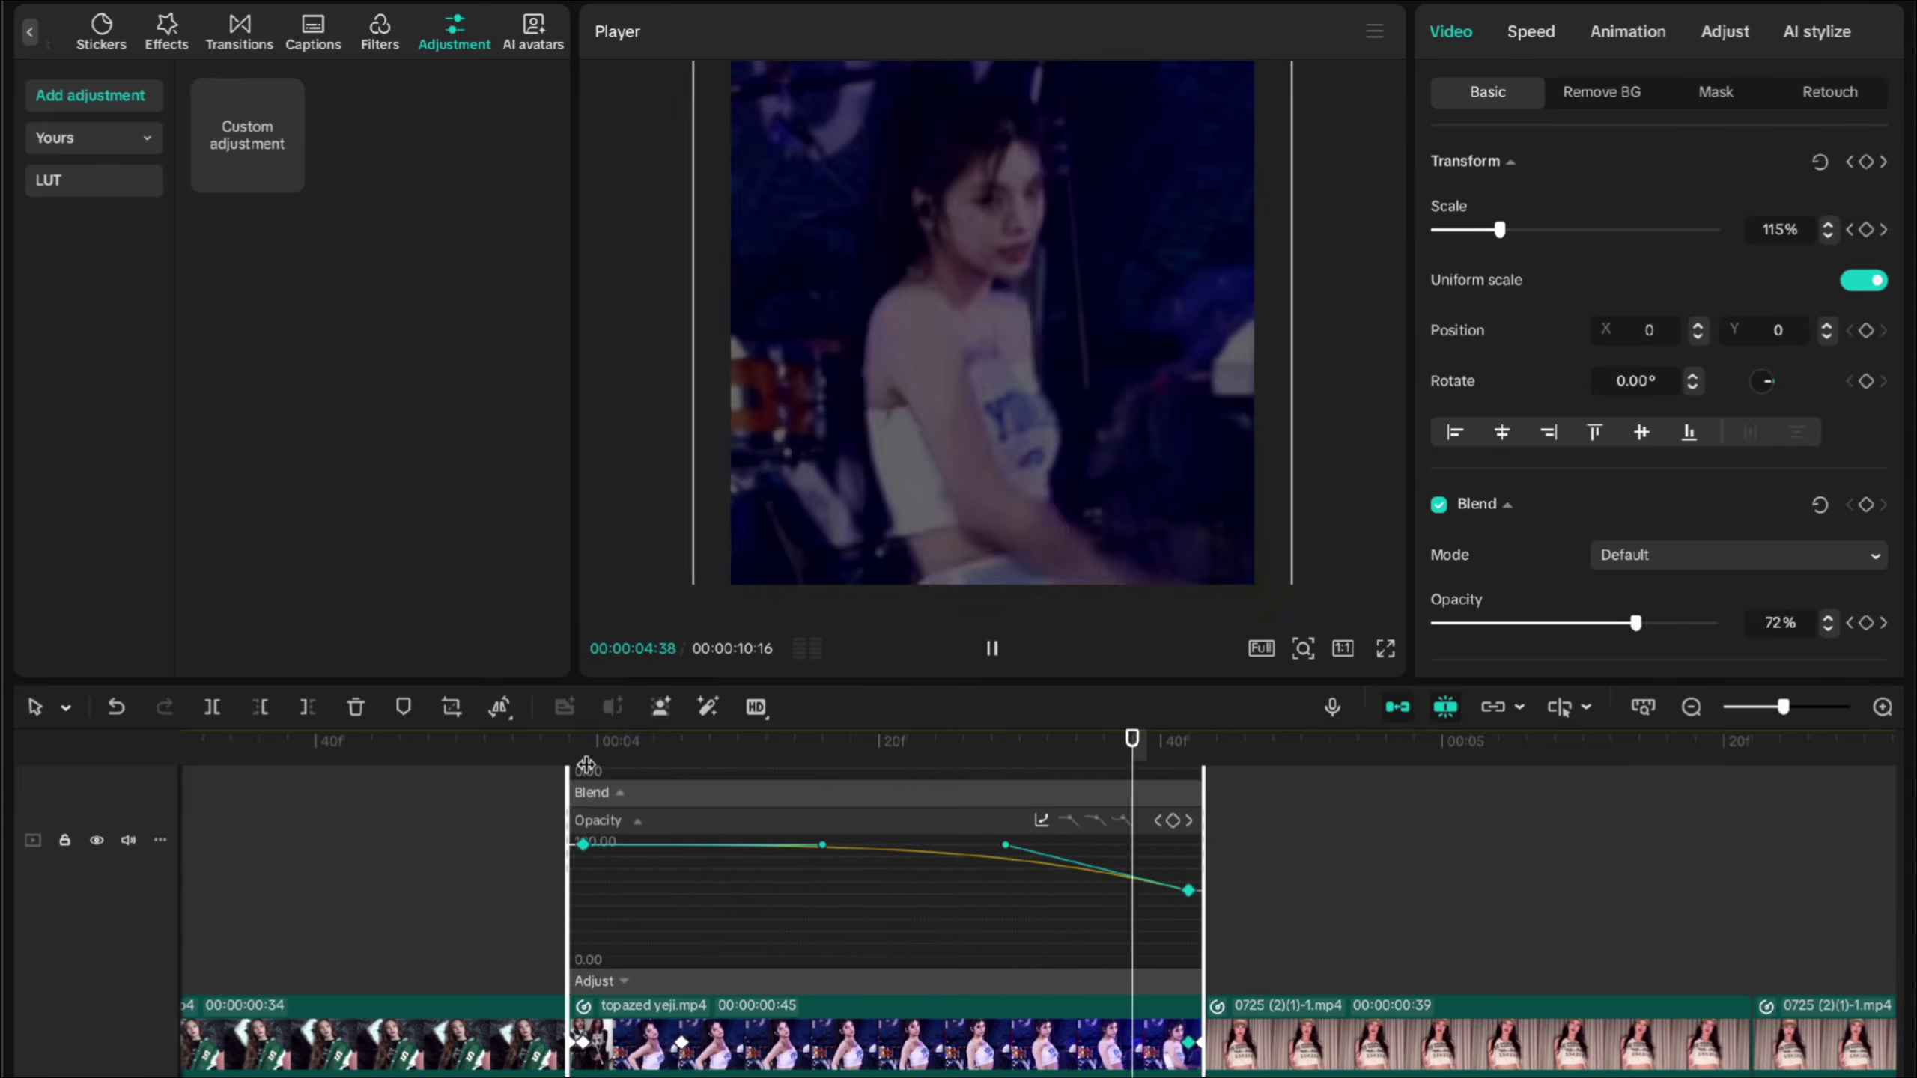
pyautogui.click(1315, 913)
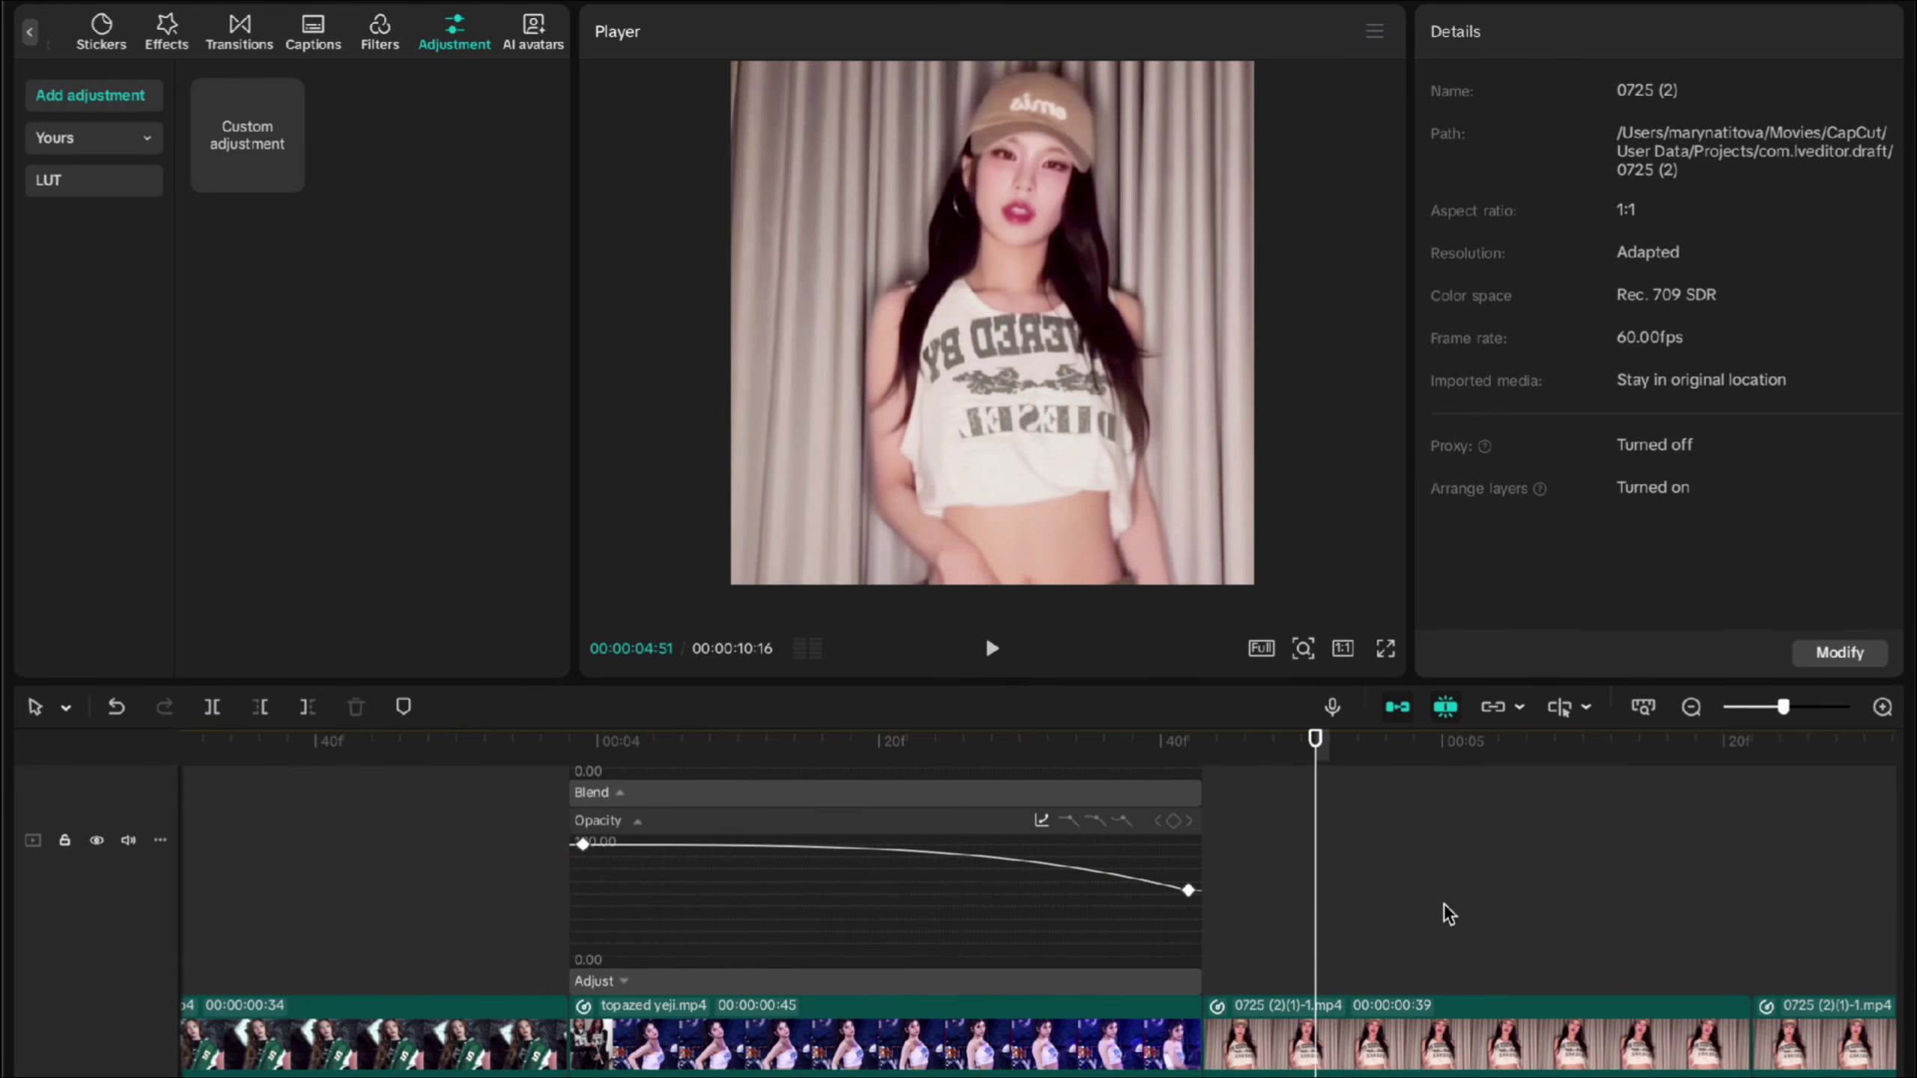